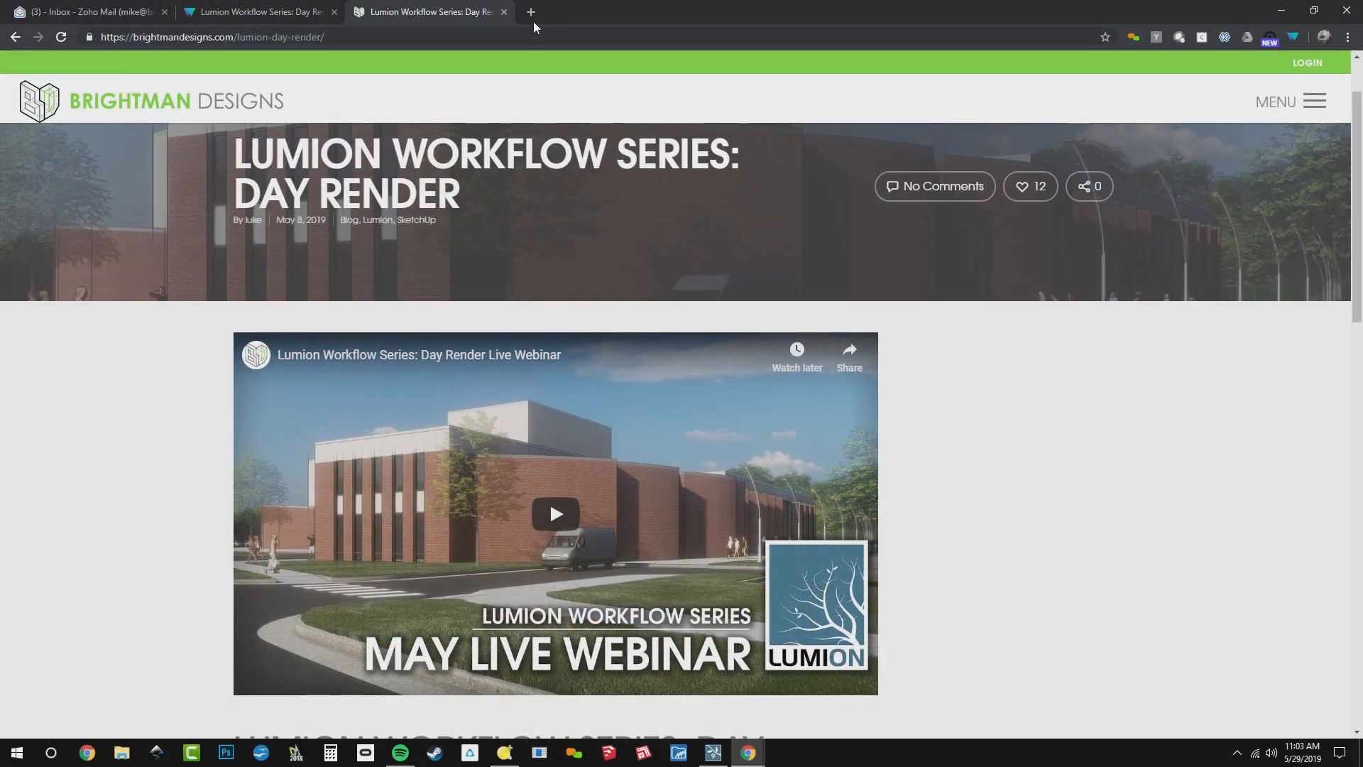
Open the SketchUp 3D Warehouse site in a new browser tab
{"action": "left_click", "coordinate": [532, 12]}
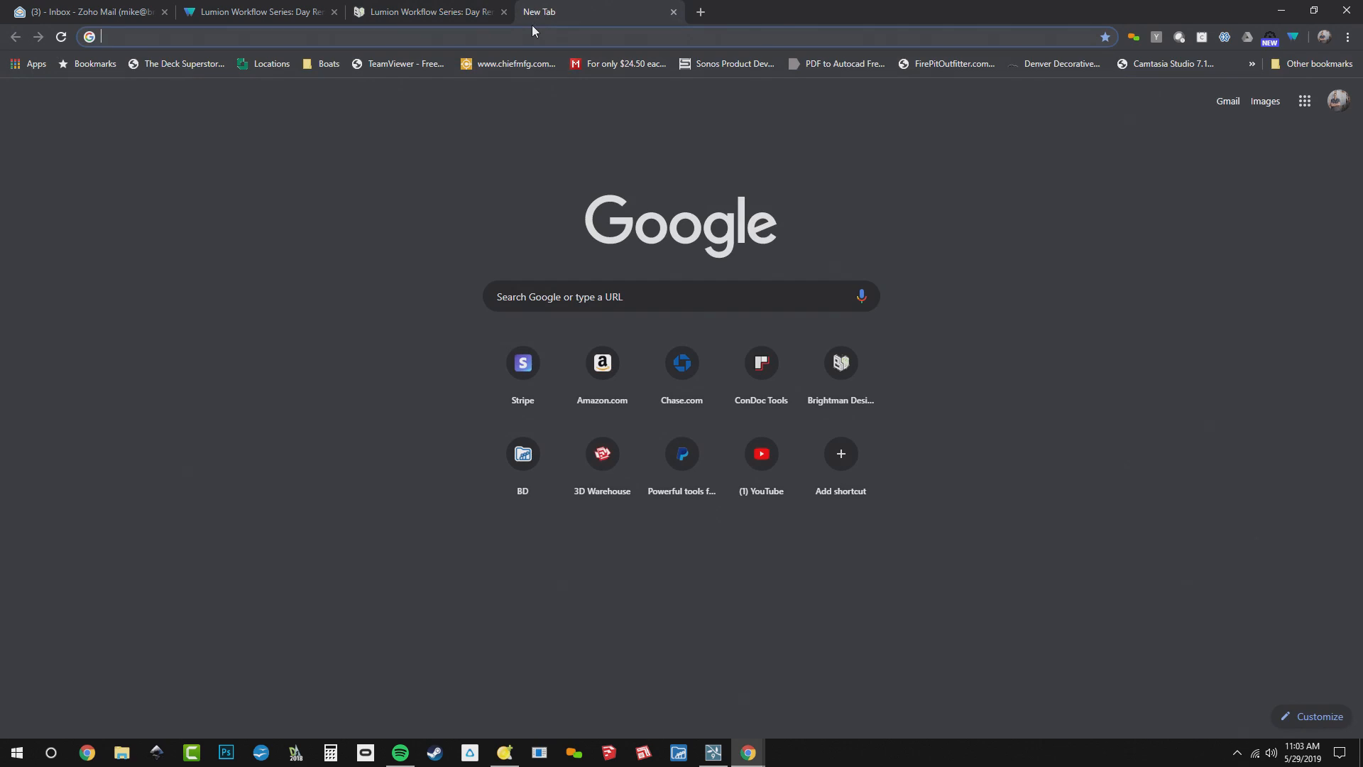
{"action": "type", "text": "3"}
{"action": "key", "text": "Return"}
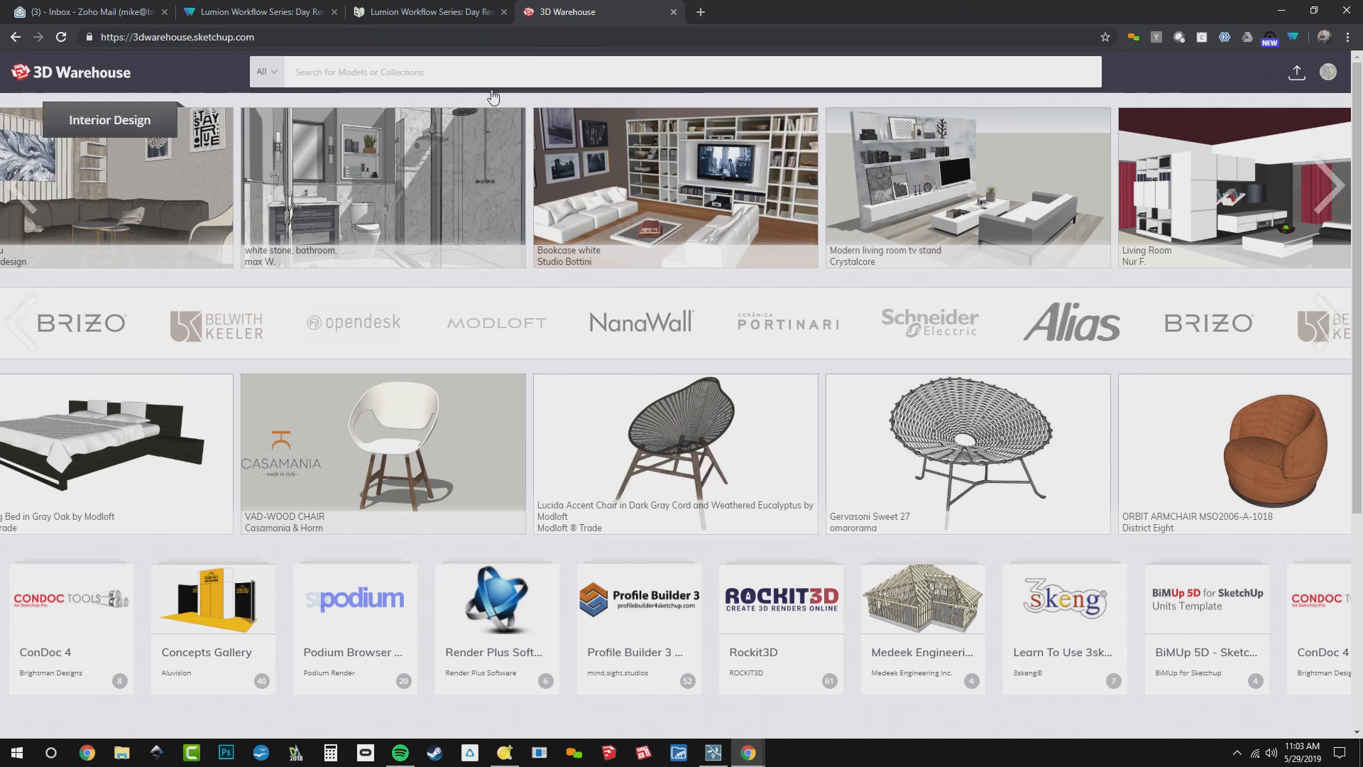
Search 3D Warehouse for "lumion workflow" and open the Lumion Workflow Series: Day Render model page
{"action": "left_click", "coordinate": [491, 66]}
{"action": "type", "text": "lum"}
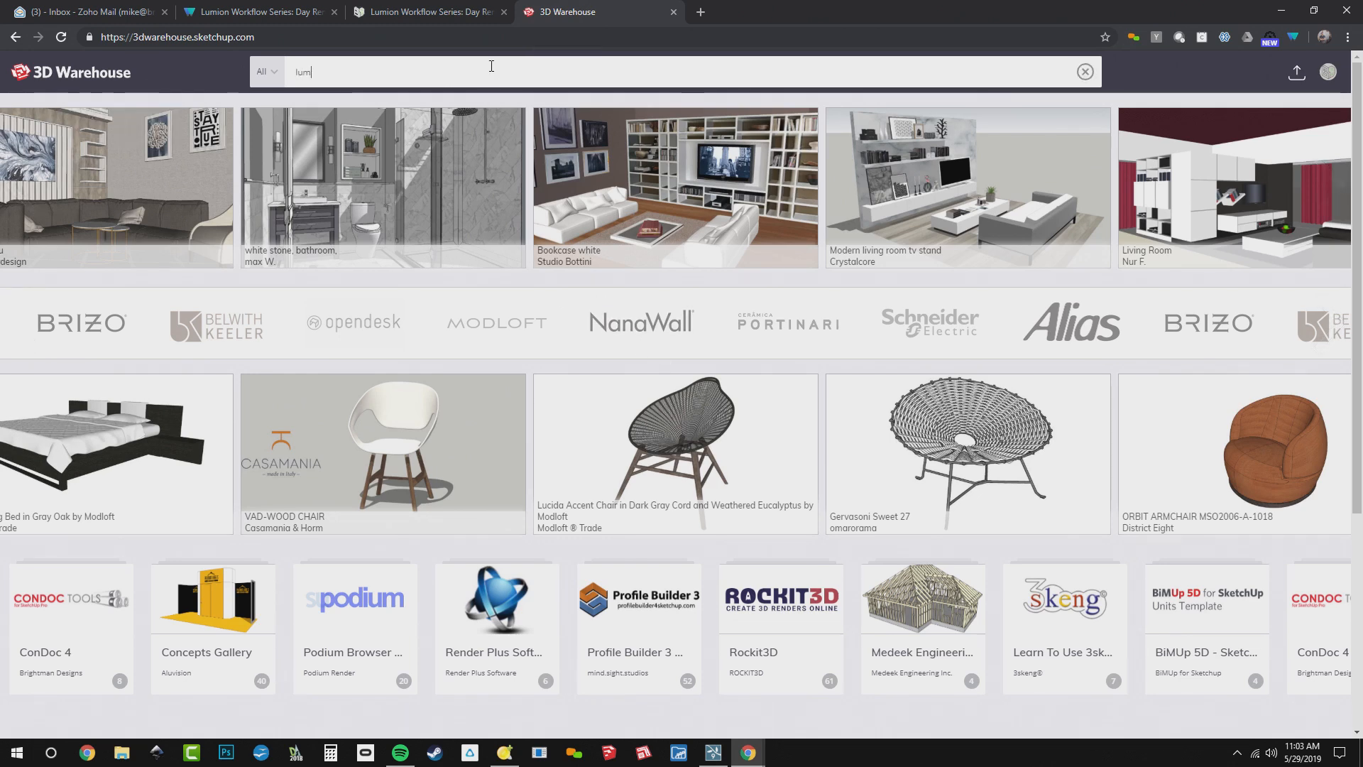
{"action": "type", "text": "ion workflow"}
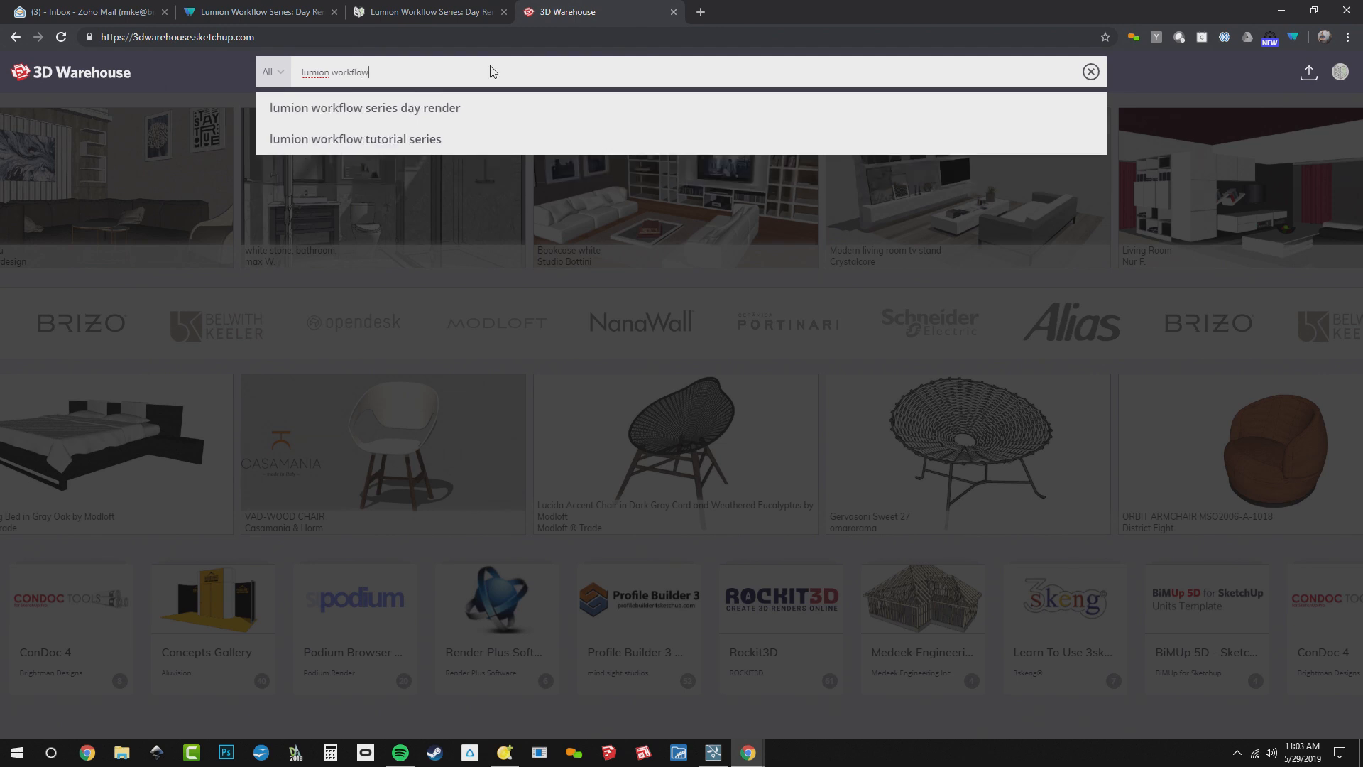
{"action": "key", "text": "Return"}
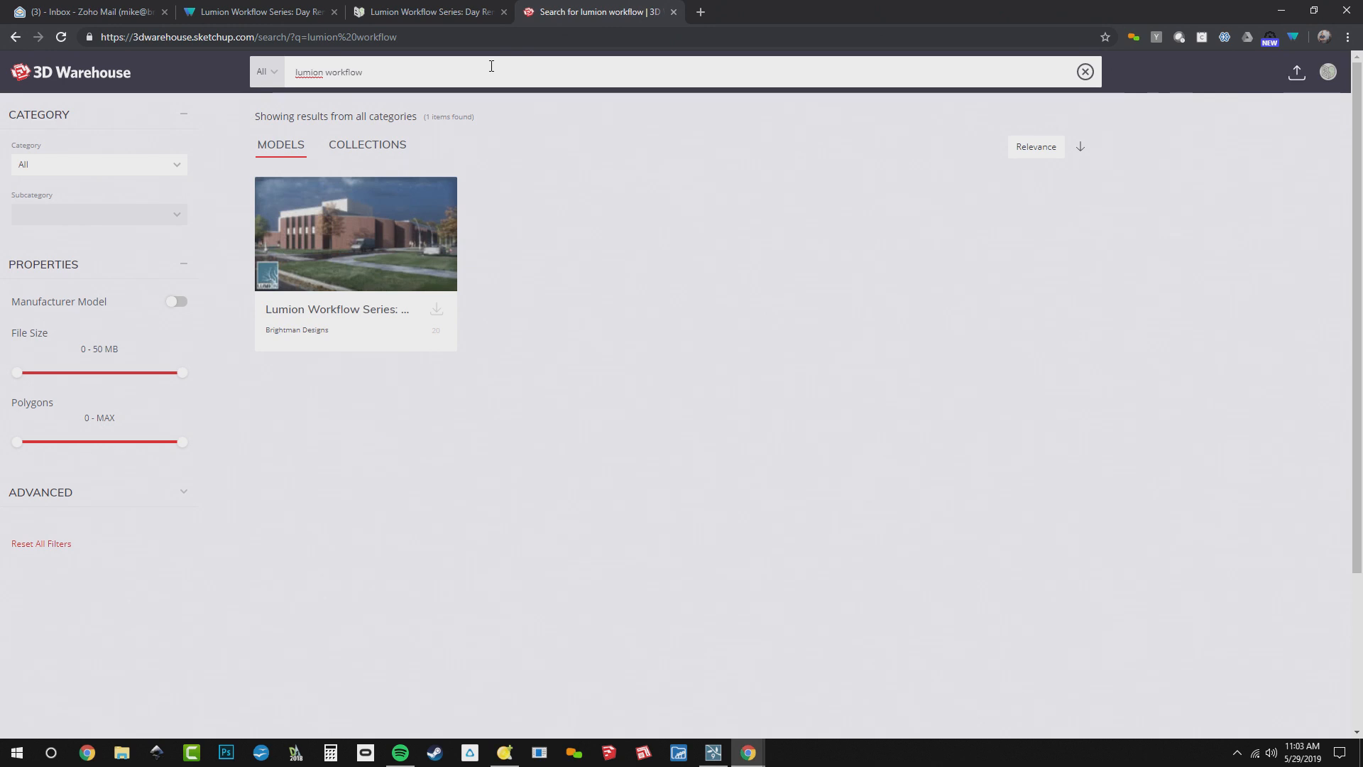
{"action": "left_click", "coordinate": [331, 289]}
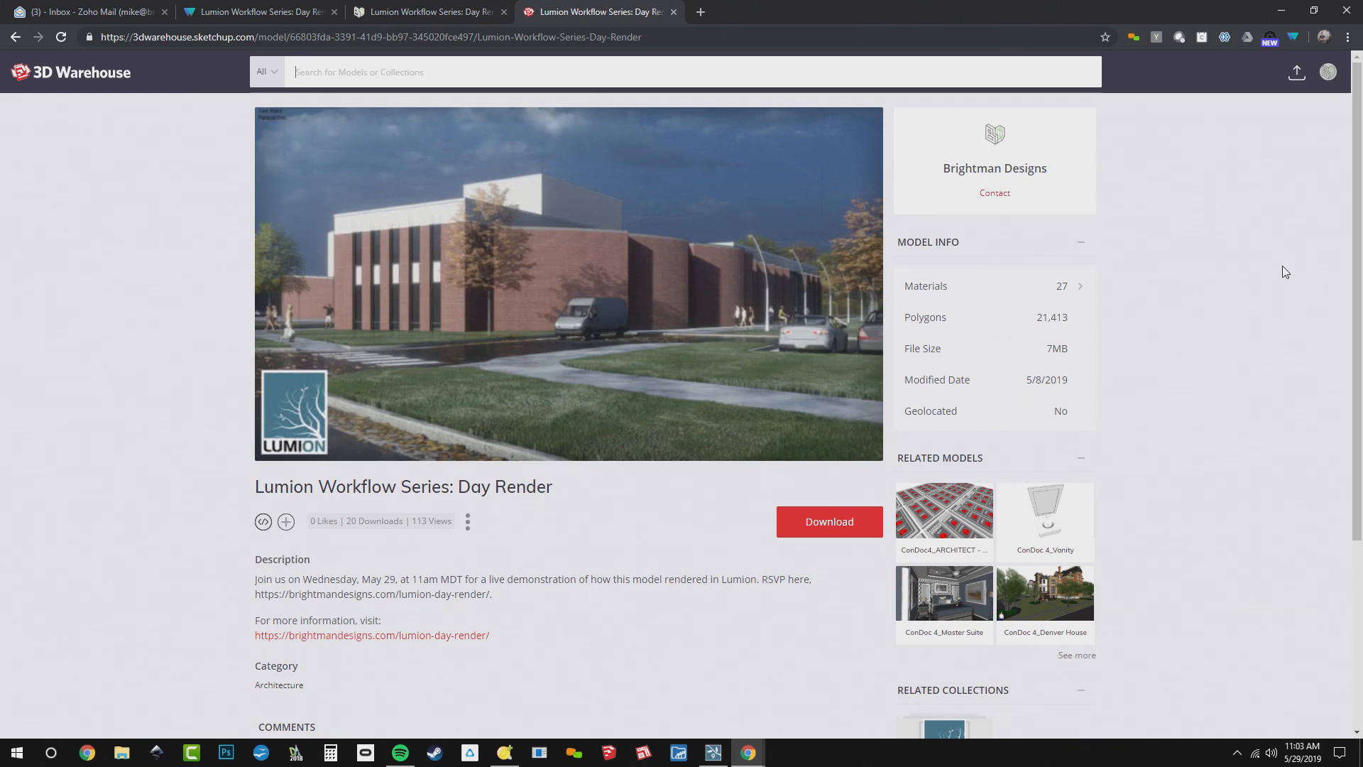
Check the model's file size and download it as a SketchUp 2019 Model into the Desktop TEMP\WEBINAR folder
{"action": "double_click", "coordinate": [1057, 349]}
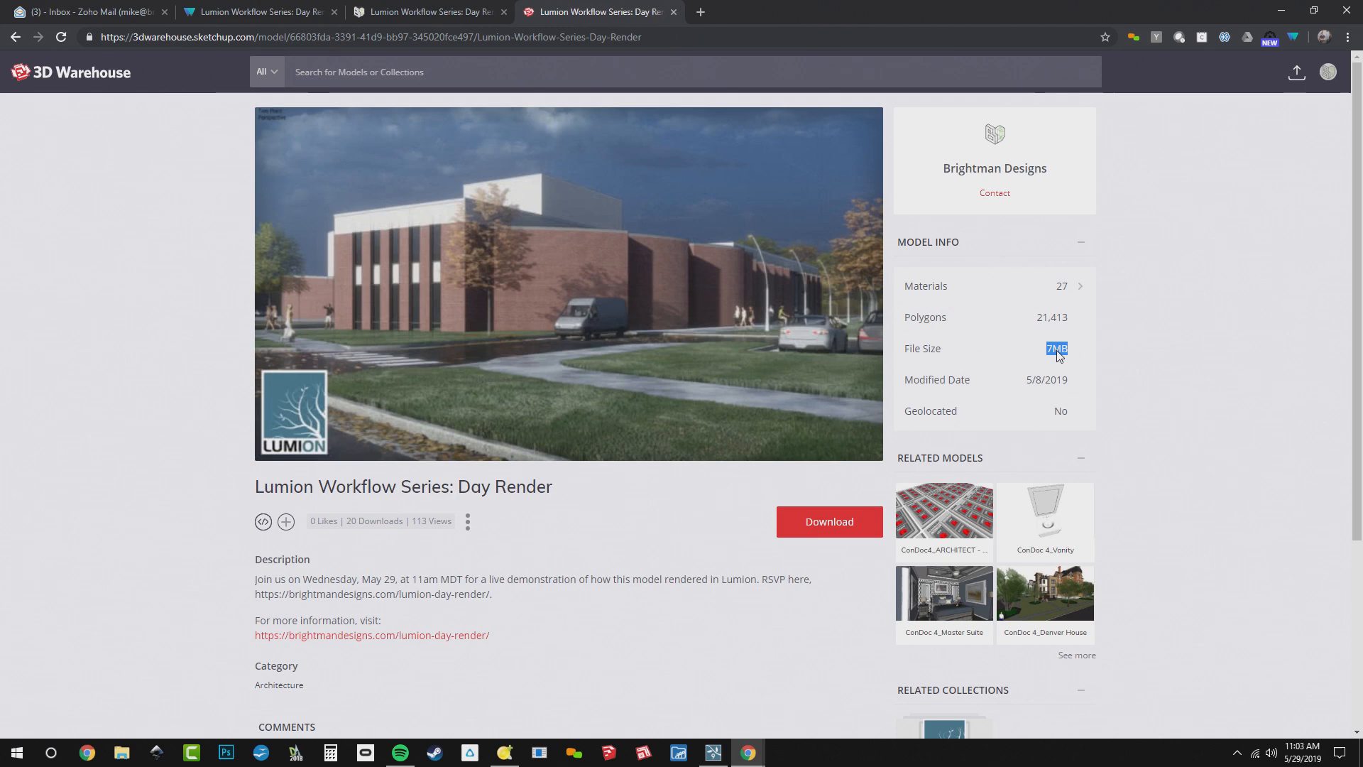
{"action": "left_click", "coordinate": [1105, 369]}
{"action": "left_click", "coordinate": [829, 526]}
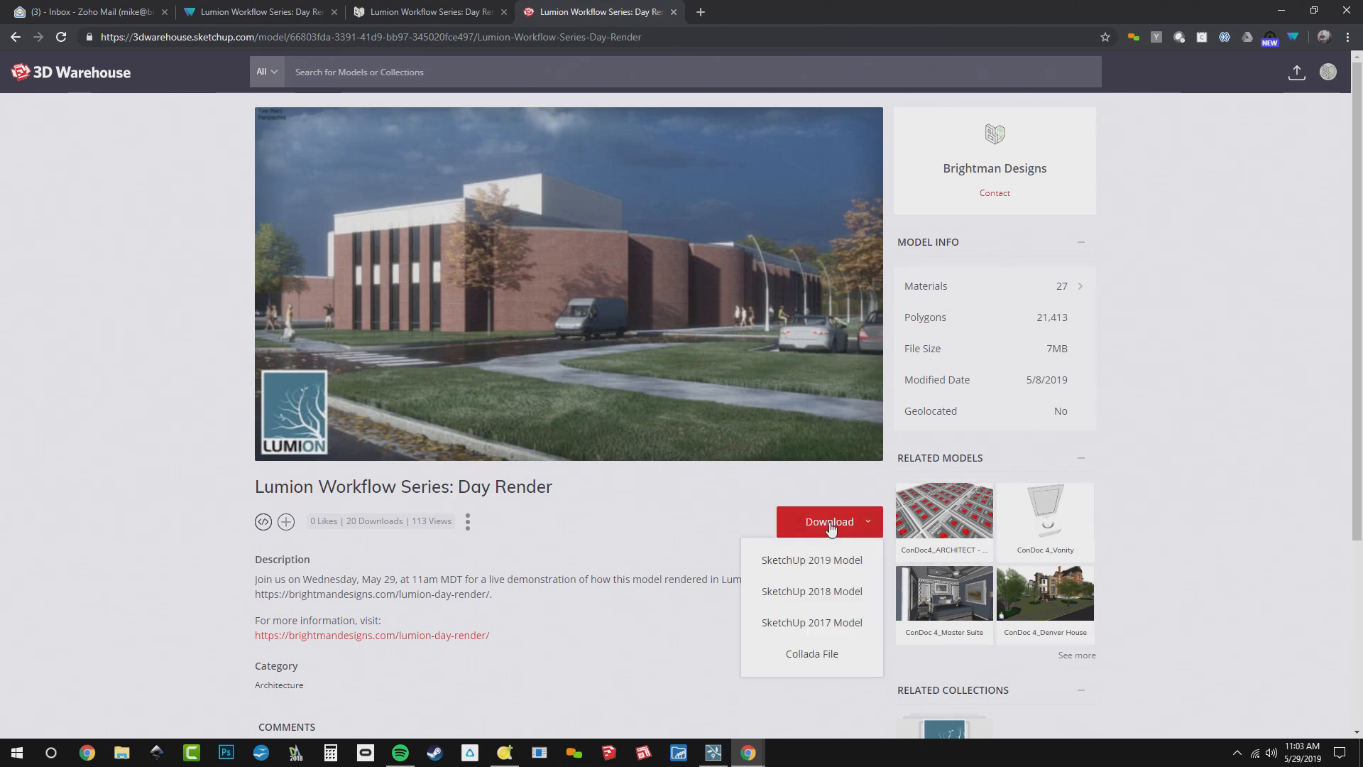
{"action": "left_click", "coordinate": [862, 560]}
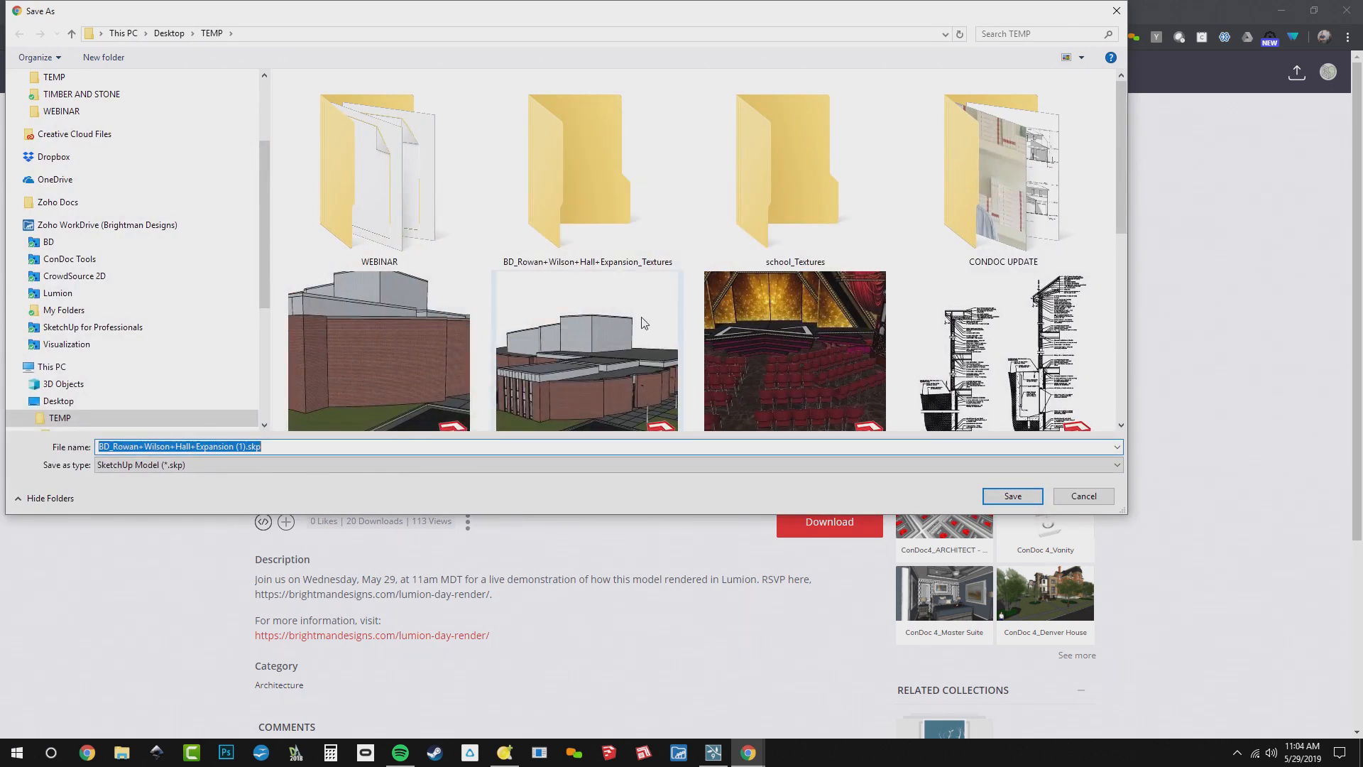
{"action": "double_click", "coordinate": [376, 177]}
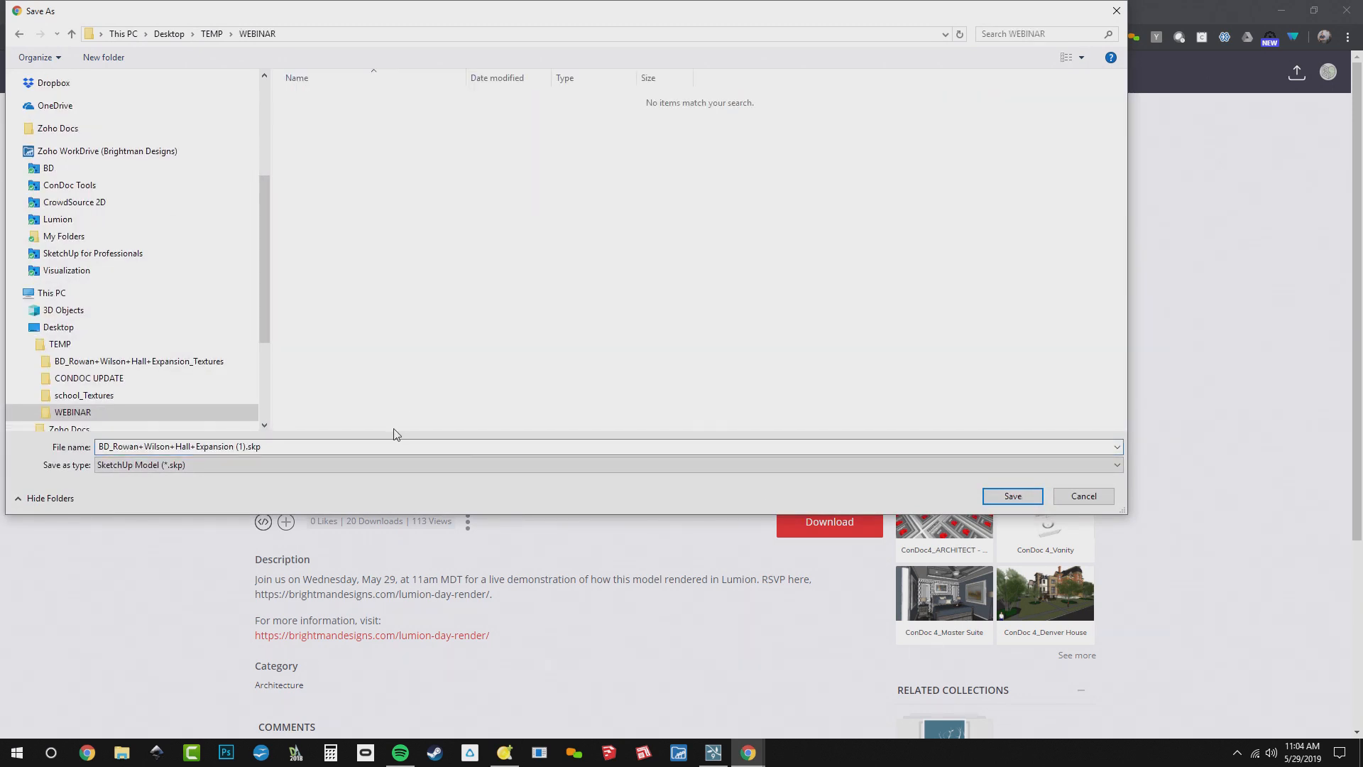
{"action": "left_click", "coordinate": [1025, 504]}
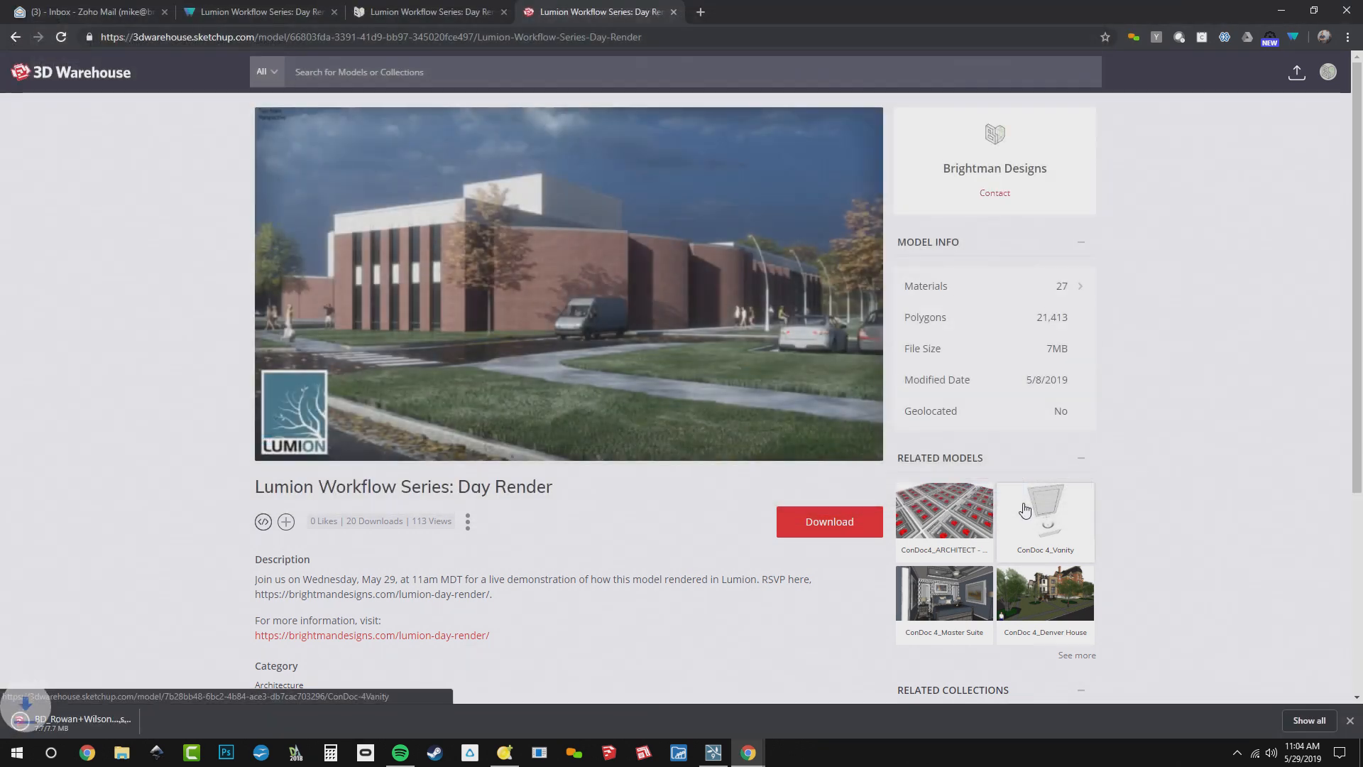
Open the downloaded BD_Rowan+Wilson+Hall+Expansion (1).skp in SketchUp, maximize its window and activate the DESIGN scene
{"action": "left_click", "coordinate": [59, 729]}
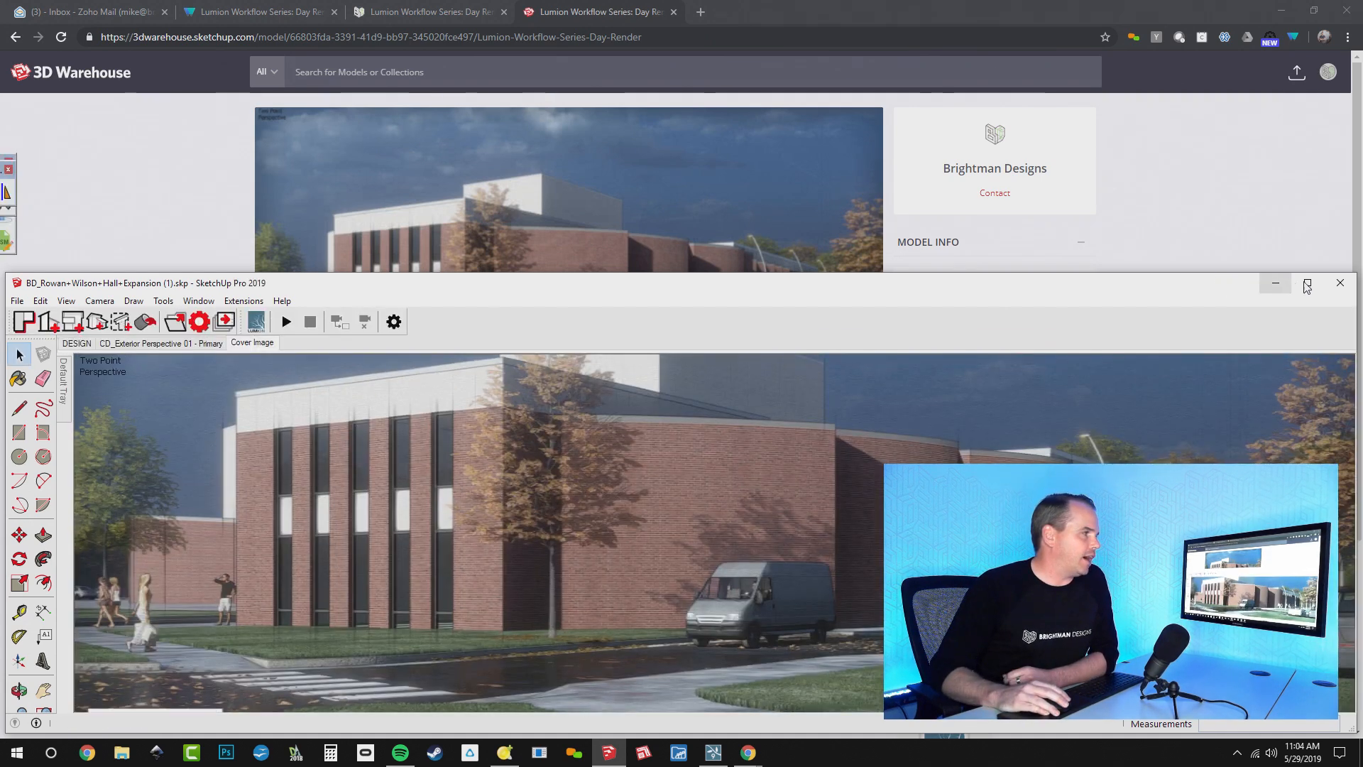
{"action": "left_click", "coordinate": [1307, 283]}
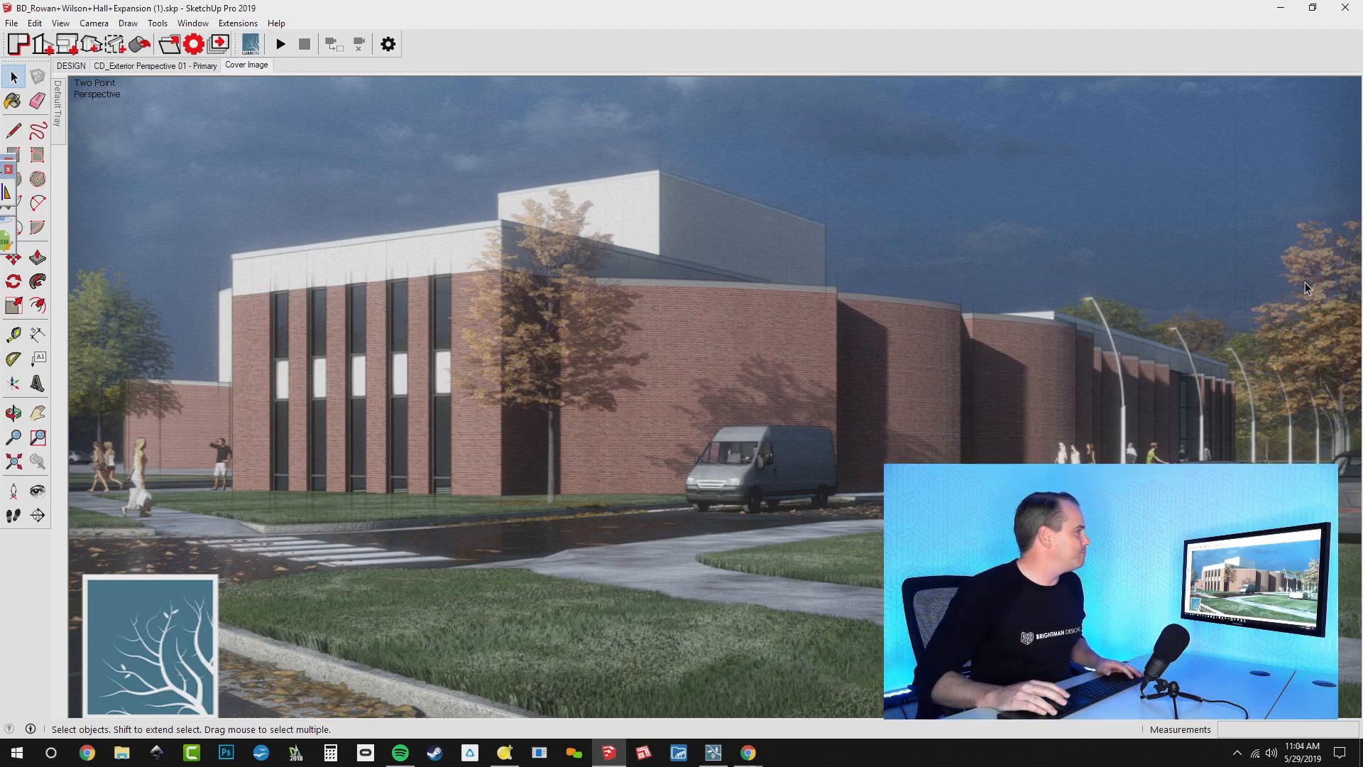
{"action": "left_click", "coordinate": [66, 66]}
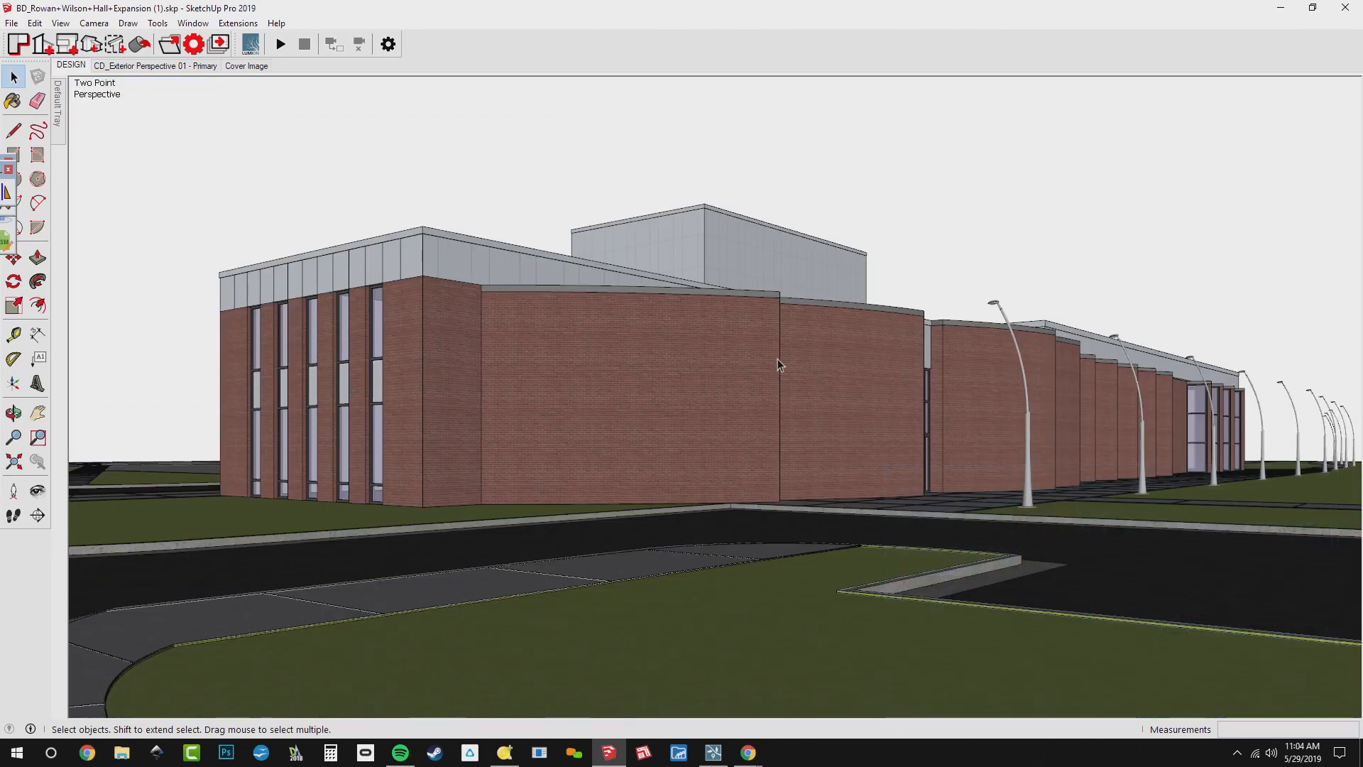
Examine the building and its site from all sides, comparing the DESIGN scene with the Cover Image scene
{"action": "middle_click_drag", "start_coordinate": [939, 408], "coordinate": [677, 492]}
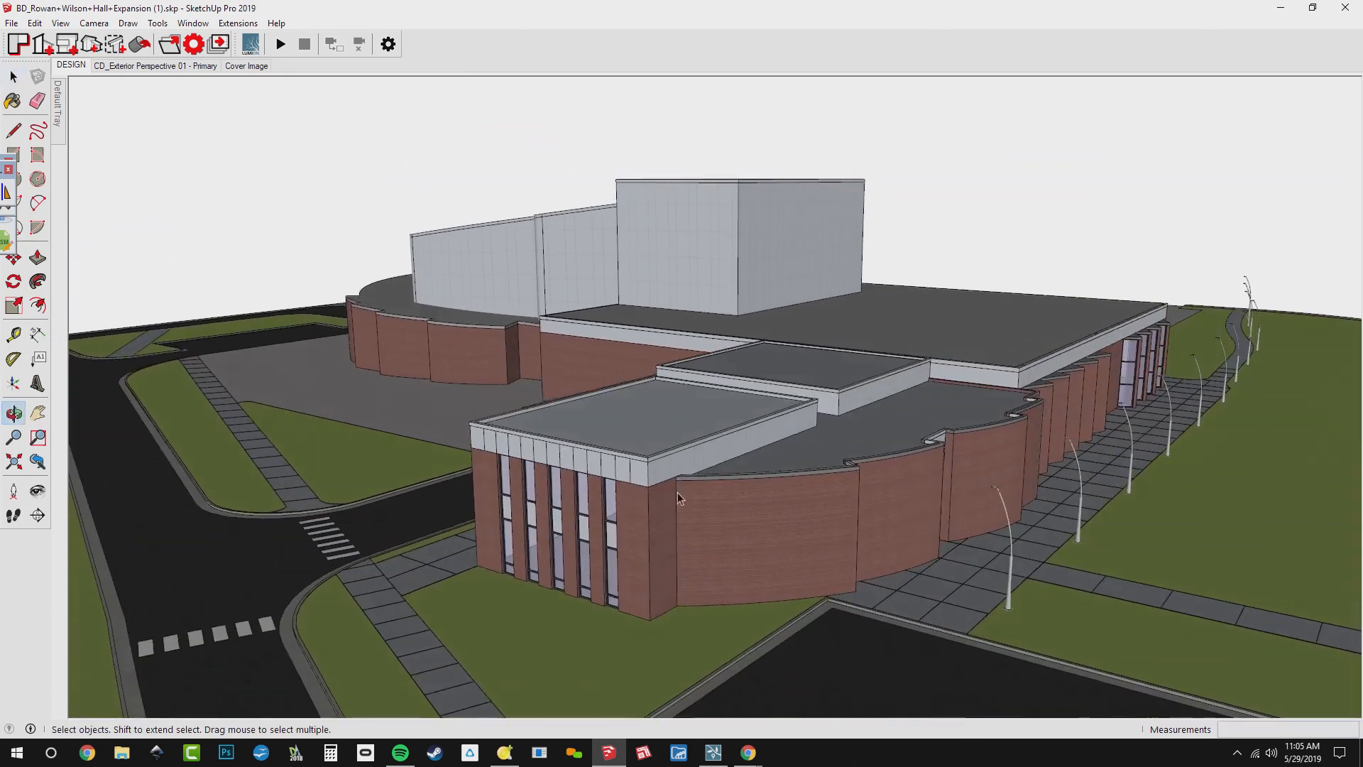
{"action": "left_click", "coordinate": [237, 67]}
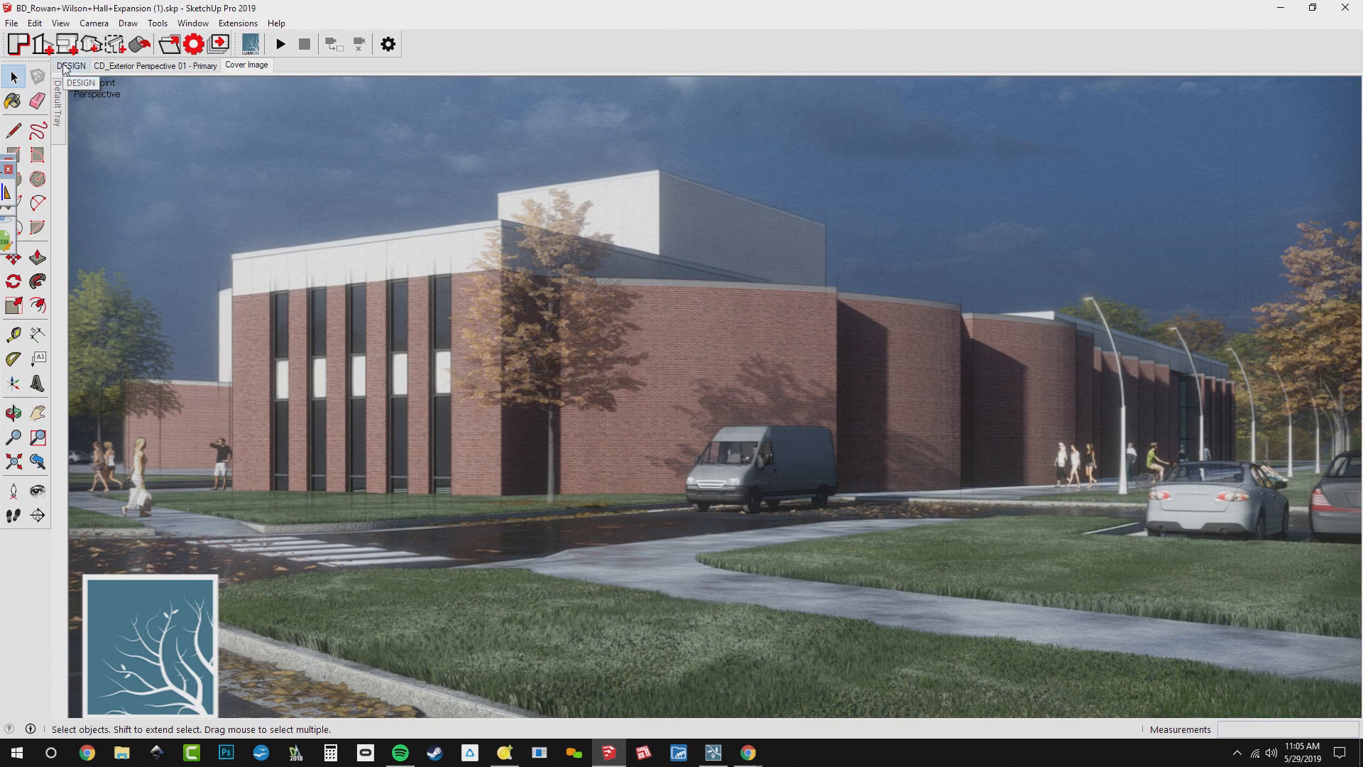
{"action": "left_click", "coordinate": [64, 70]}
{"action": "middle_click_drag", "start_coordinate": [996, 347], "coordinate": [548, 371]}
{"action": "scroll", "coordinate": [548, 371], "scroll_direction": "down", "scroll_amount": 3}
{"action": "middle_click_drag", "start_coordinate": [1068, 521], "coordinate": [526, 389]}
{"action": "scroll", "coordinate": [527, 389], "scroll_direction": "down", "scroll_amount": 3}
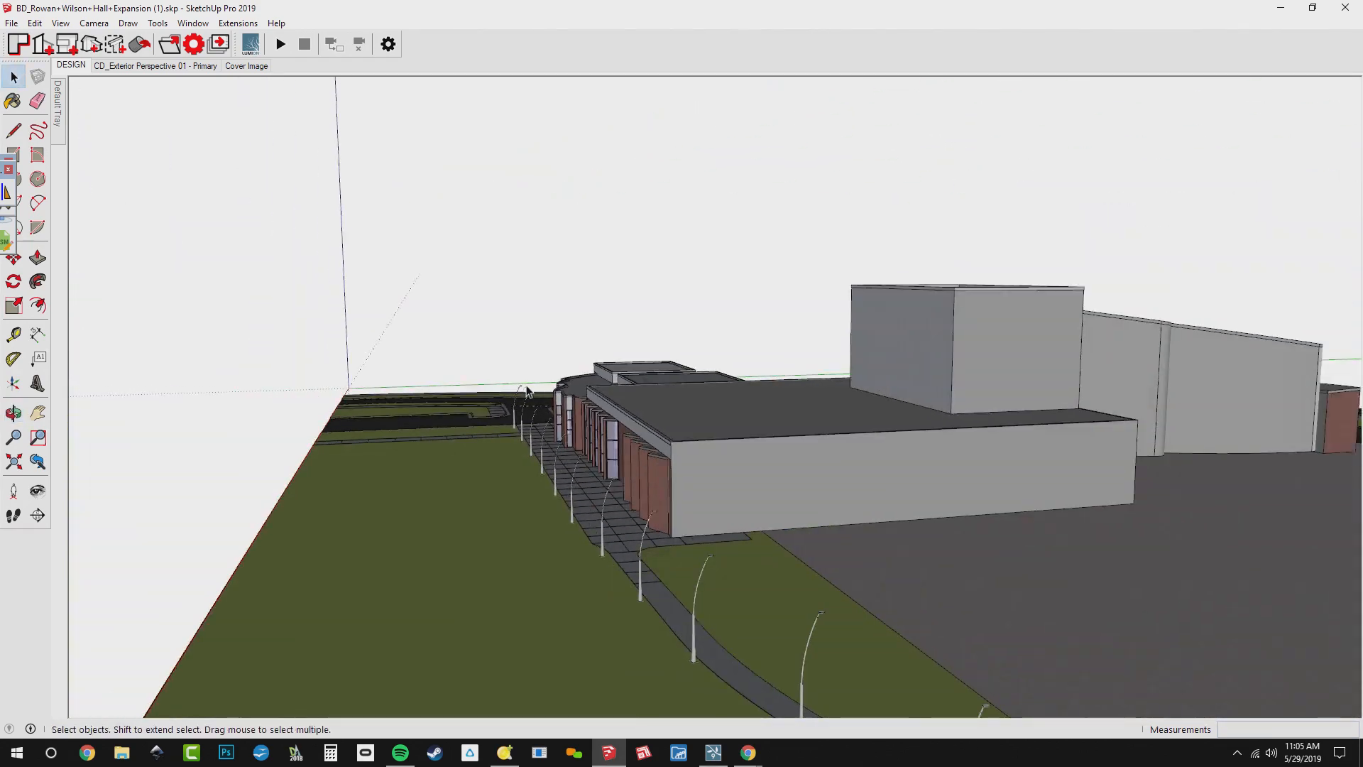
{"action": "middle_click_drag", "start_coordinate": [1132, 508], "coordinate": [958, 500]}
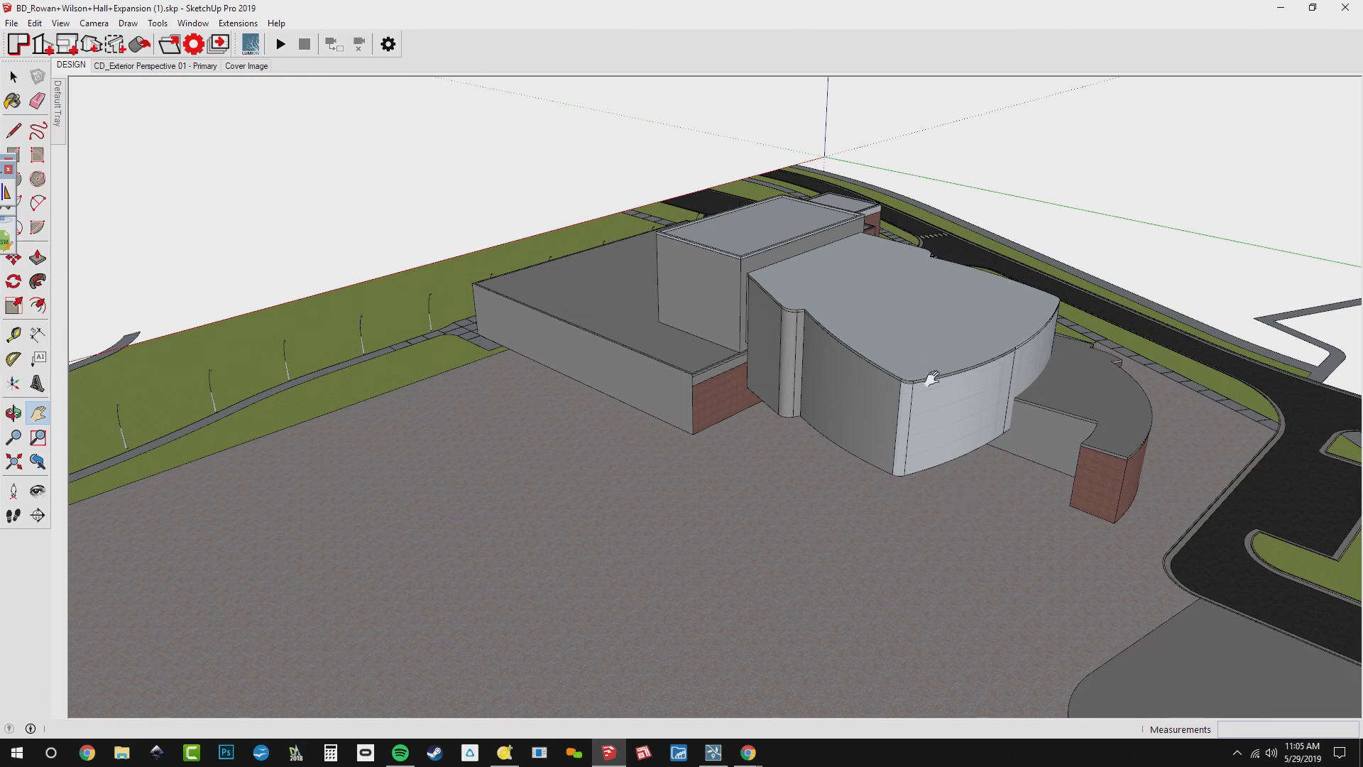
{"action": "middle_click_drag", "start_coordinate": [1065, 494], "coordinate": [803, 213]}
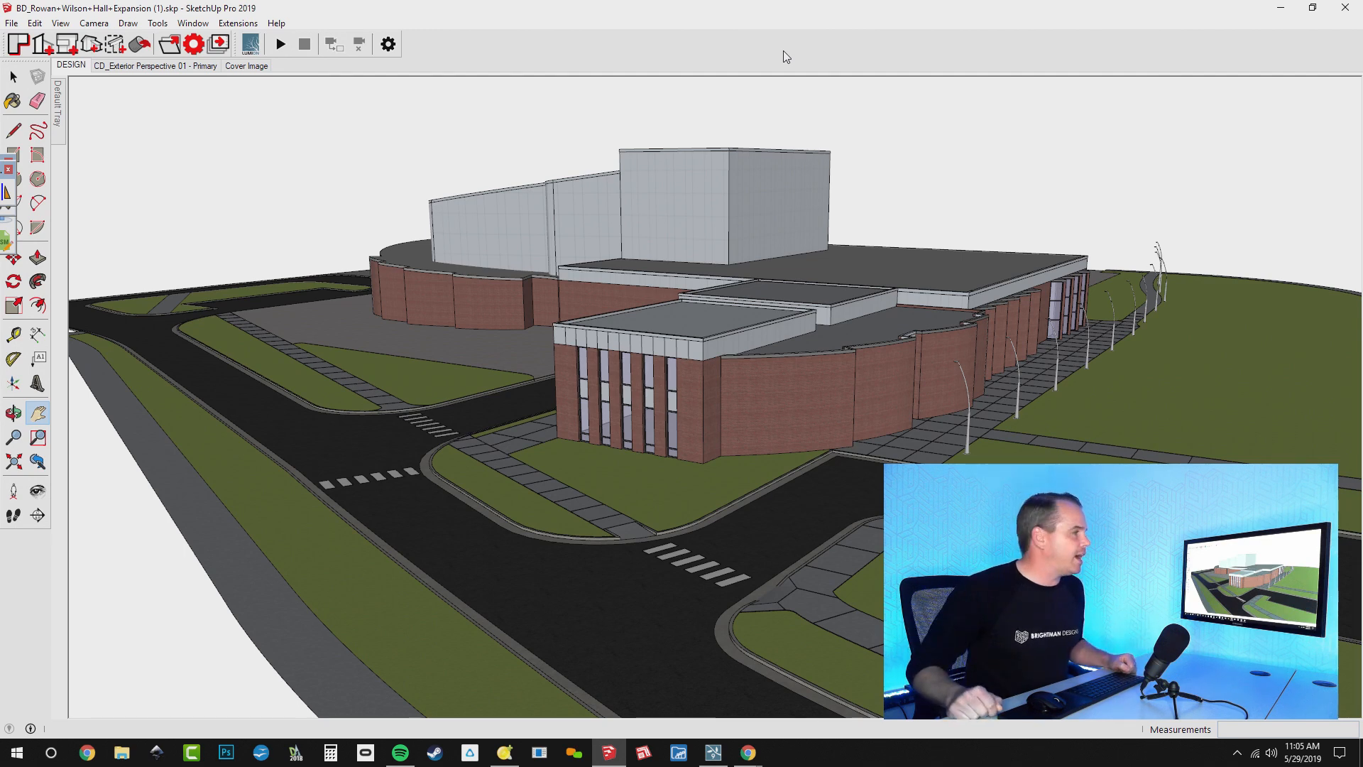
Tile SketchUp side by side with Lumion and start a new Lumion project from the Plain scene
{"action": "mouse_move", "coordinate": [789, 8]}
{"action": "left_mouse_down"}
{"action": "mouse_move", "coordinate": [331, 175]}
{"action": "mouse_move", "coordinate": [1, 241]}
{"action": "left_mouse_up"}
{"action": "left_click", "coordinate": [994, 340]}
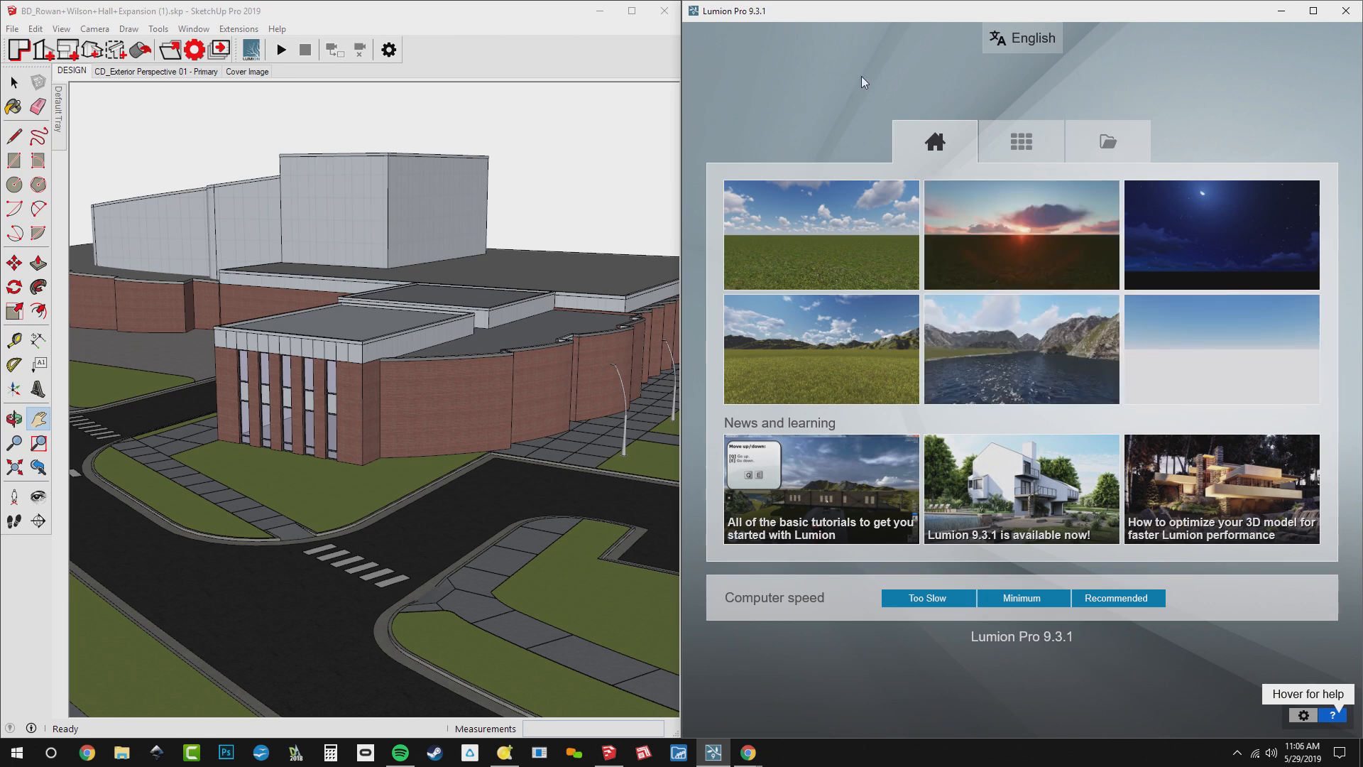
{"action": "left_click", "coordinate": [785, 219]}
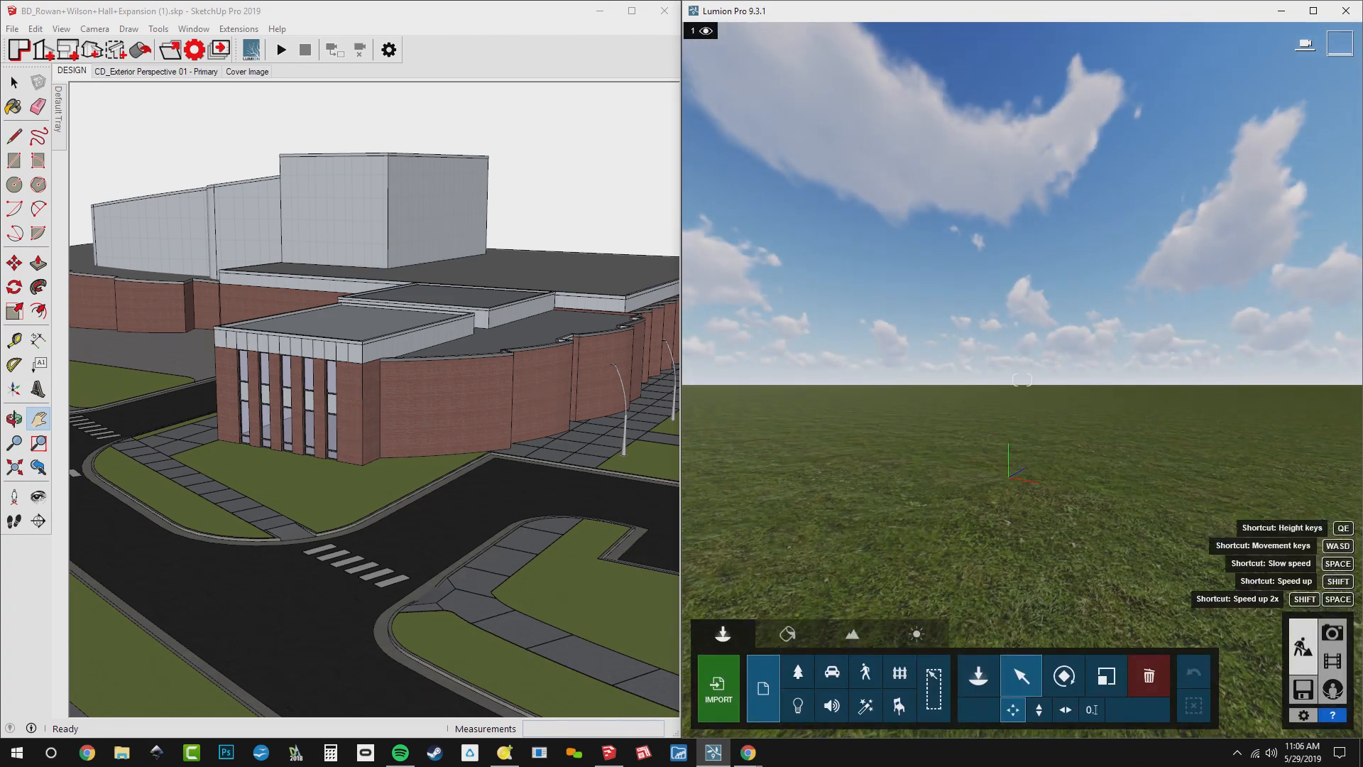
Lower the Lumion sun to the horizon for a sunset preview, and raise it back to a daylight height
{"action": "right_click_drag", "start_coordinate": [1022, 440], "coordinate": [1078, 377]}
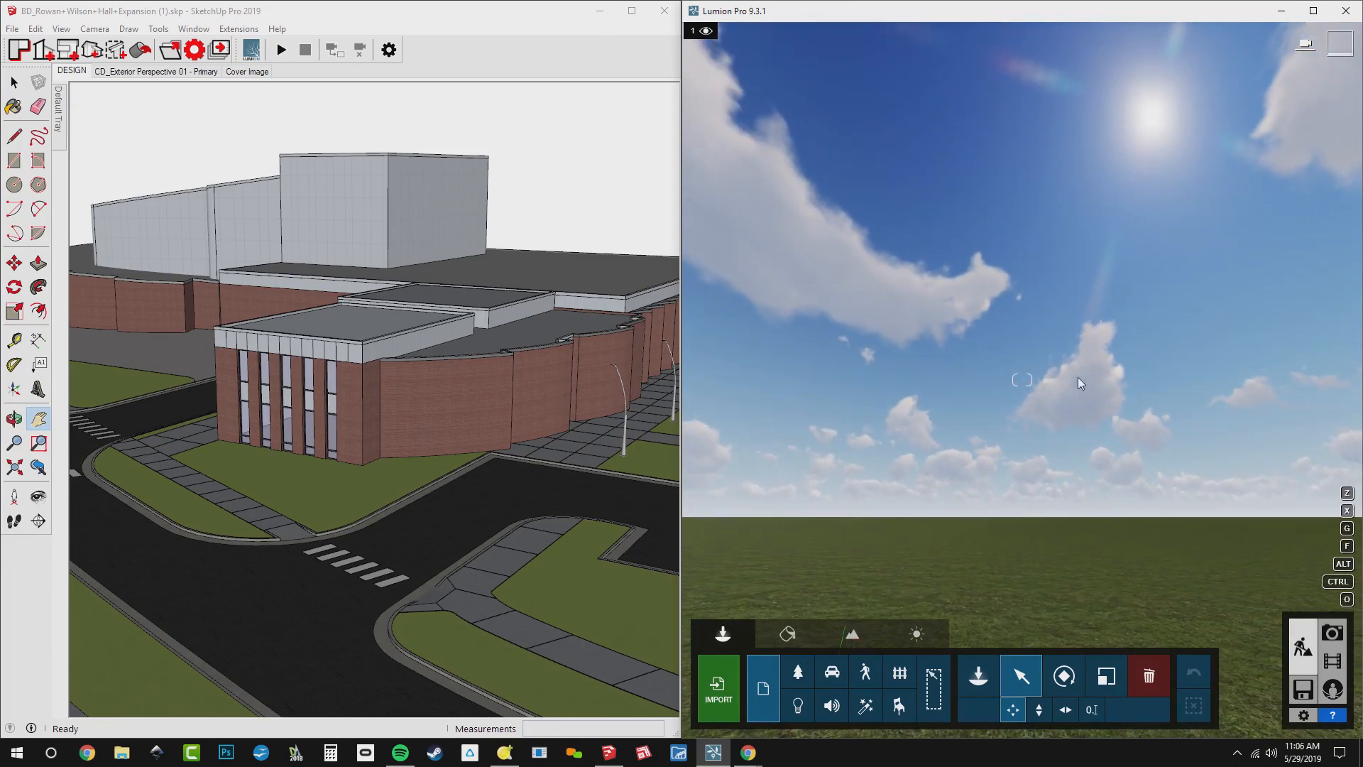
{"action": "left_click", "coordinate": [909, 642]}
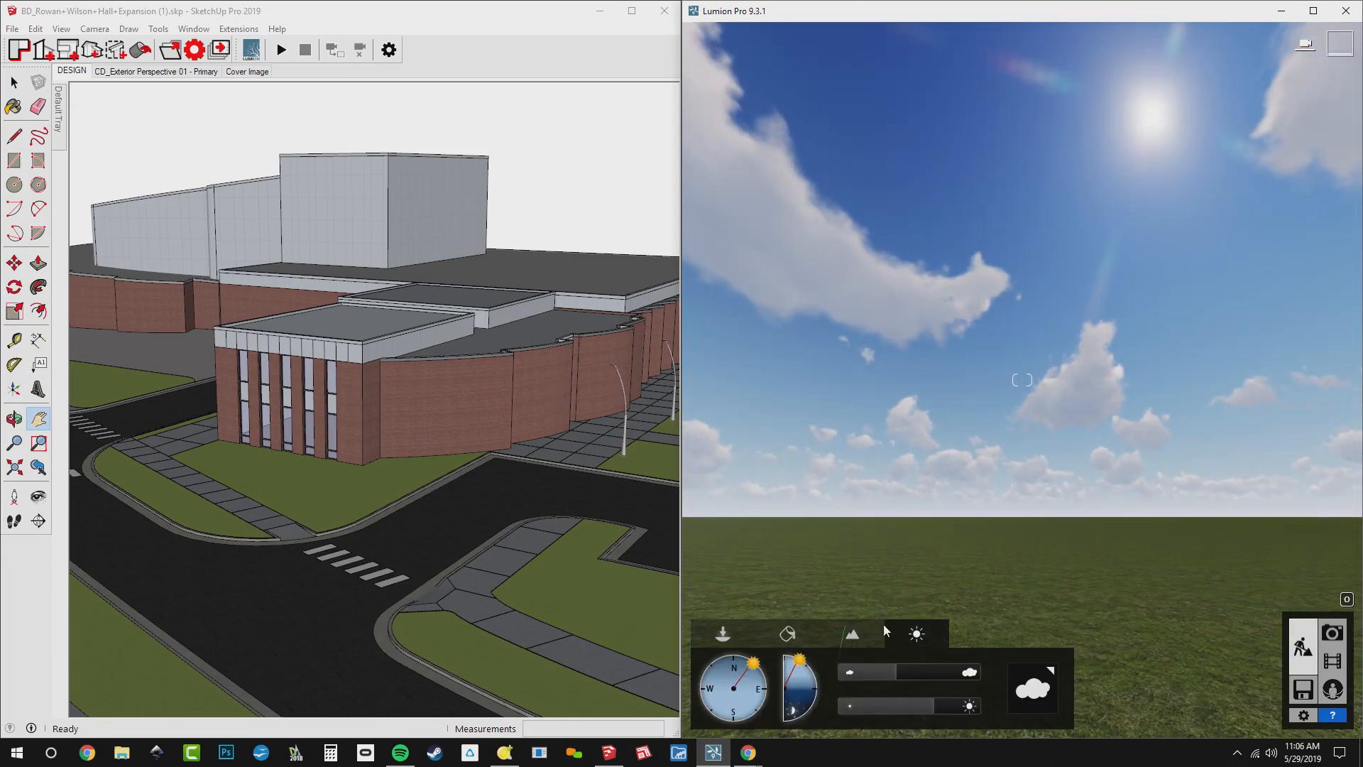
{"action": "left_click_drag", "start_coordinate": [805, 667], "coordinate": [817, 687]}
{"action": "right_click_drag", "start_coordinate": [975, 534], "coordinate": [943, 489]}
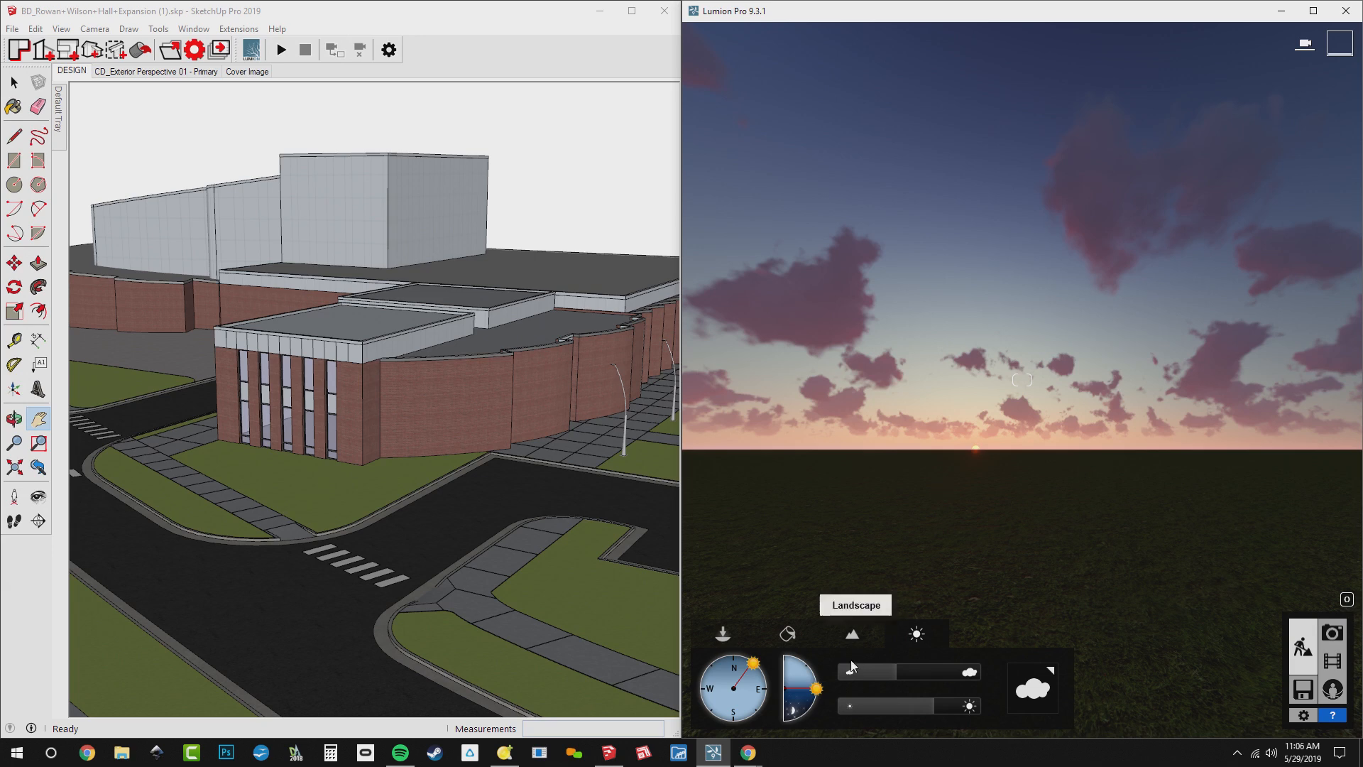
{"action": "left_click_drag", "start_coordinate": [817, 688], "coordinate": [817, 653]}
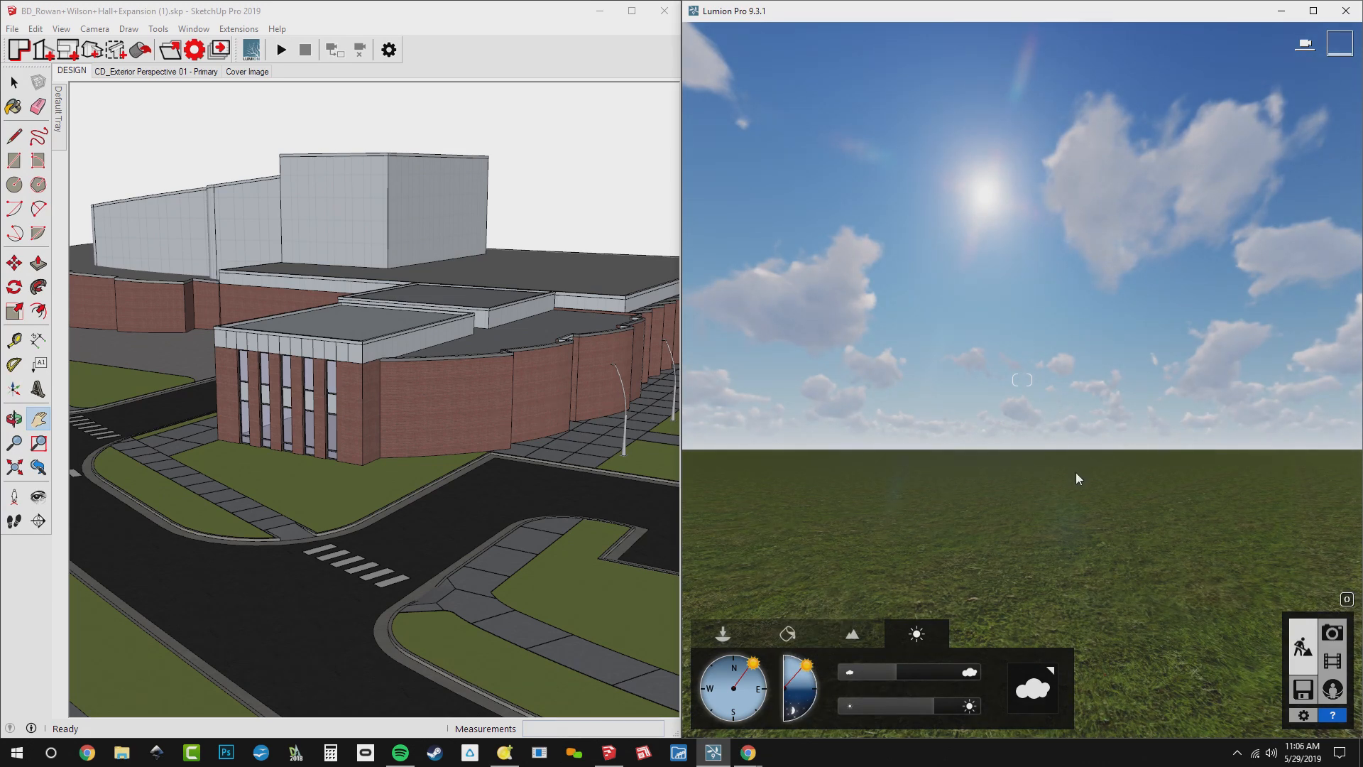
Start LiveSync of the SketchUp model to Lumion and synchronize Lumion's camera with the SketchUp view
{"action": "left_click", "coordinate": [282, 51]}
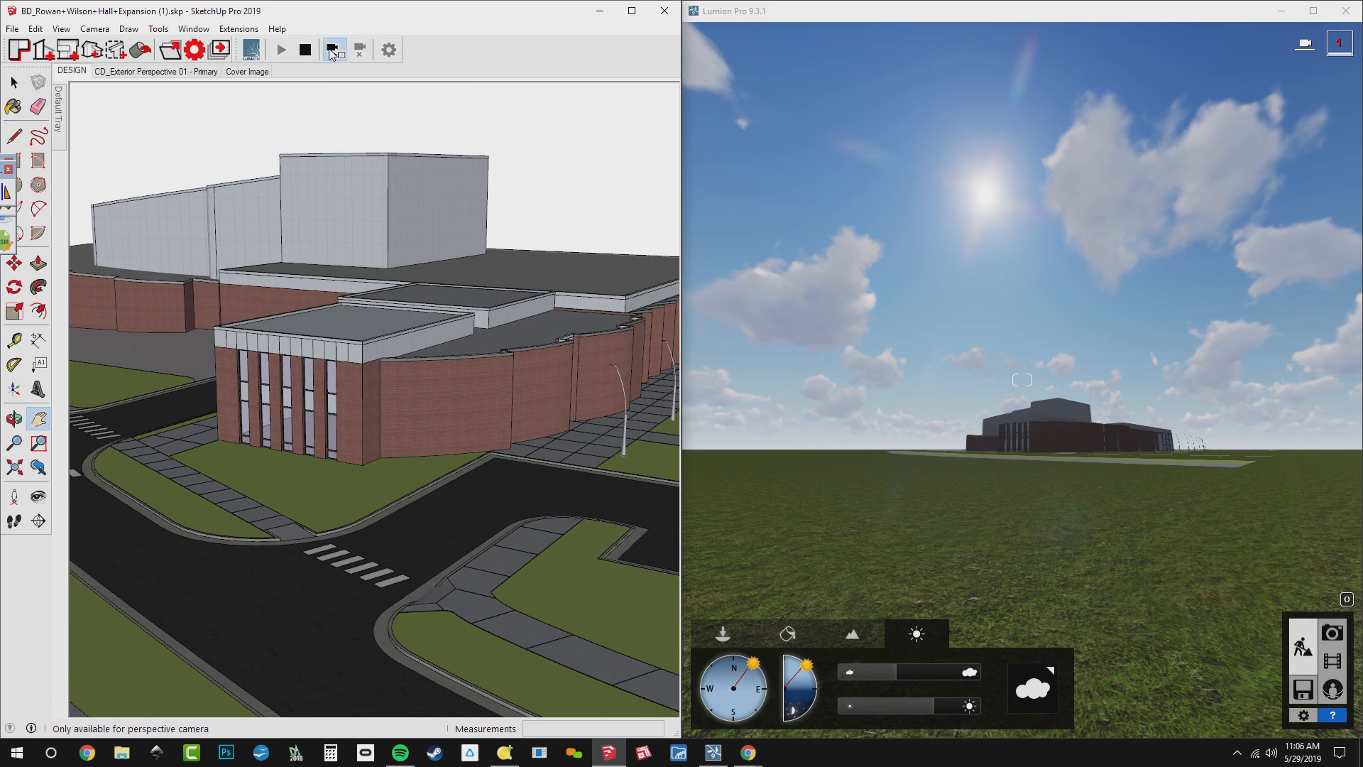
{"action": "left_click", "coordinate": [332, 55]}
{"action": "mouse_move", "coordinate": [499, 251]}
{"action": "middle_mouse_down"}
{"action": "mouse_move", "coordinate": [397, 272]}
{"action": "mouse_move", "coordinate": [415, 300]}
{"action": "mouse_move", "coordinate": [515, 329]}
{"action": "mouse_move", "coordinate": [502, 213]}
{"action": "mouse_move", "coordinate": [487, 284]}
{"action": "mouse_move", "coordinate": [510, 315]}
{"action": "mouse_move", "coordinate": [523, 284]}
{"action": "mouse_move", "coordinate": [264, 382]}
{"action": "mouse_move", "coordinate": [555, 396]}
{"action": "mouse_move", "coordinate": [340, 345]}
{"action": "mouse_move", "coordinate": [385, 360]}
{"action": "mouse_move", "coordinate": [313, 362]}
{"action": "mouse_move", "coordinate": [560, 329]}
{"action": "middle_mouse_up"}
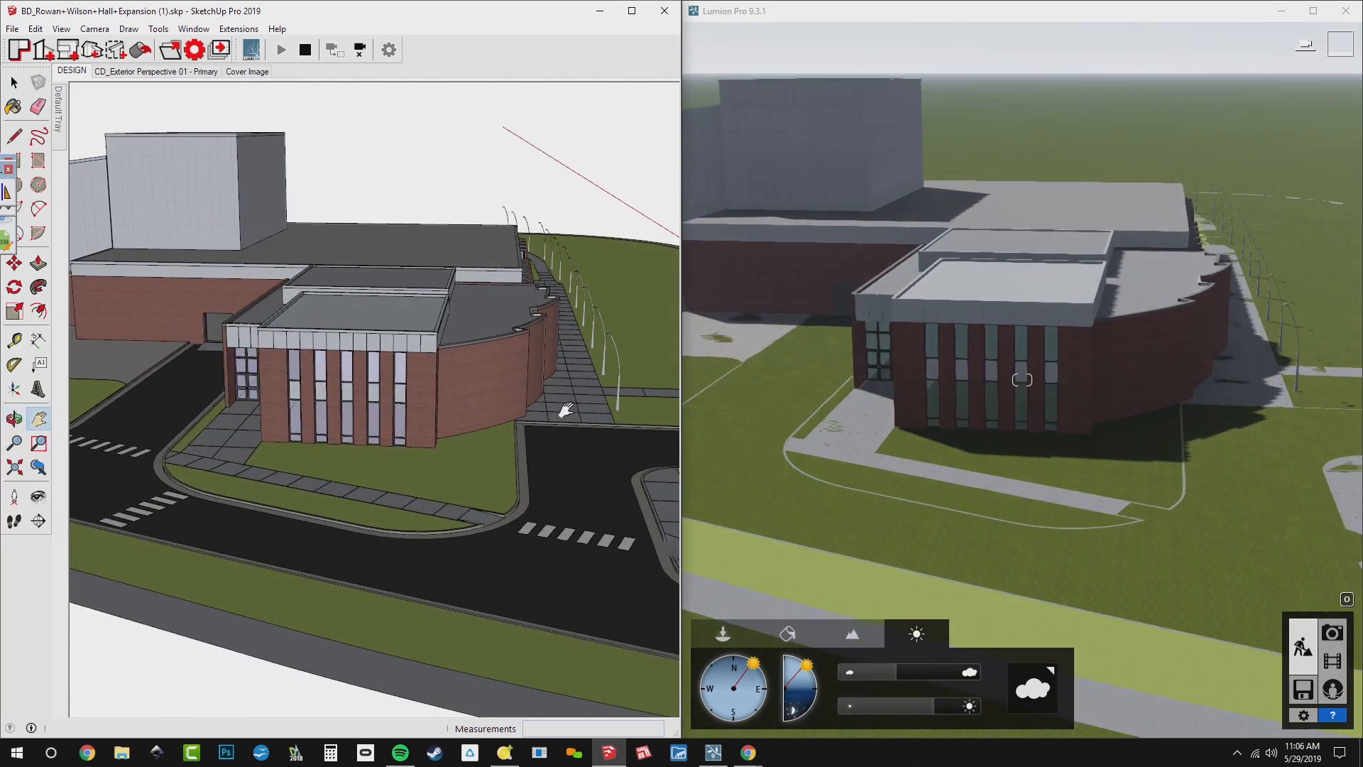
{"action": "middle_click_drag", "start_coordinate": [537, 364], "coordinate": [399, 370]}
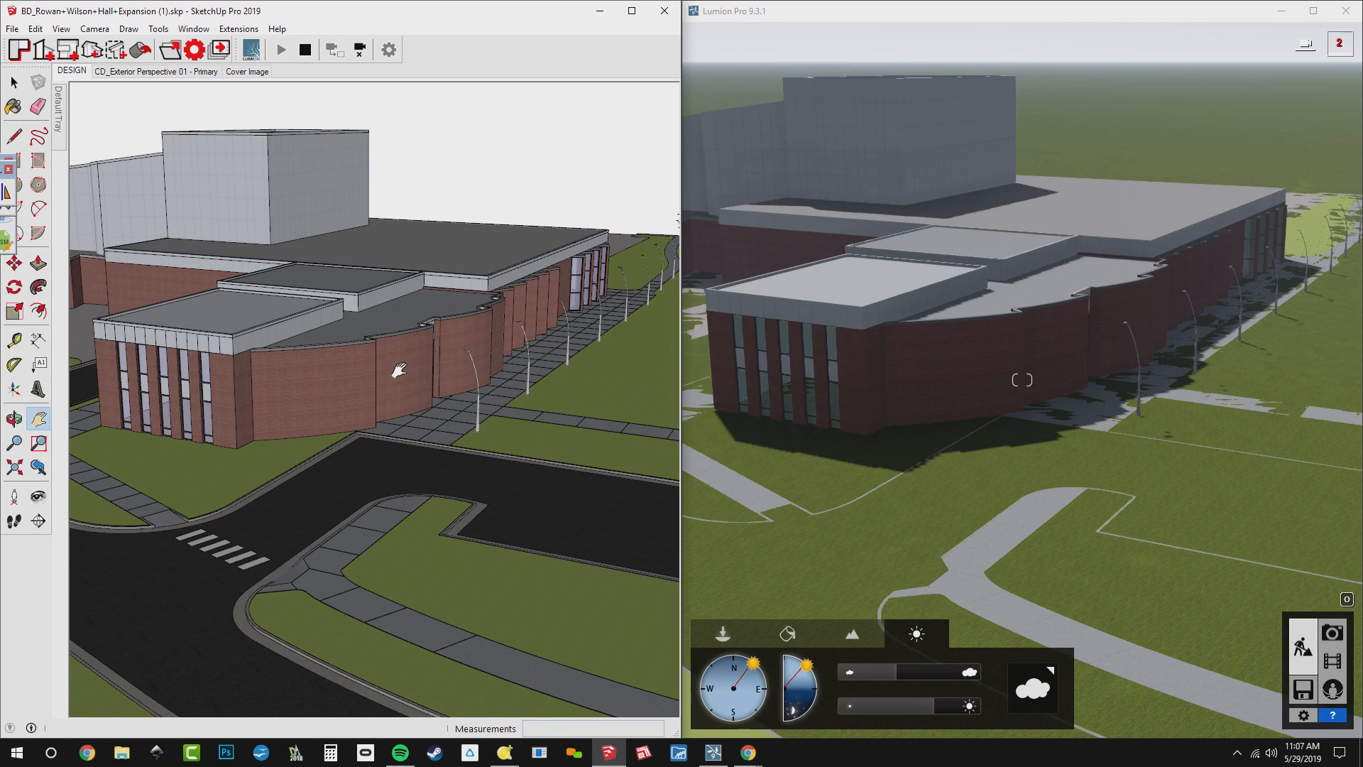
{"action": "mouse_move", "coordinate": [571, 433]}
{"action": "middle_mouse_down"}
{"action": "mouse_move", "coordinate": [441, 417]}
{"action": "mouse_move", "coordinate": [346, 437]}
{"action": "middle_mouse_up"}
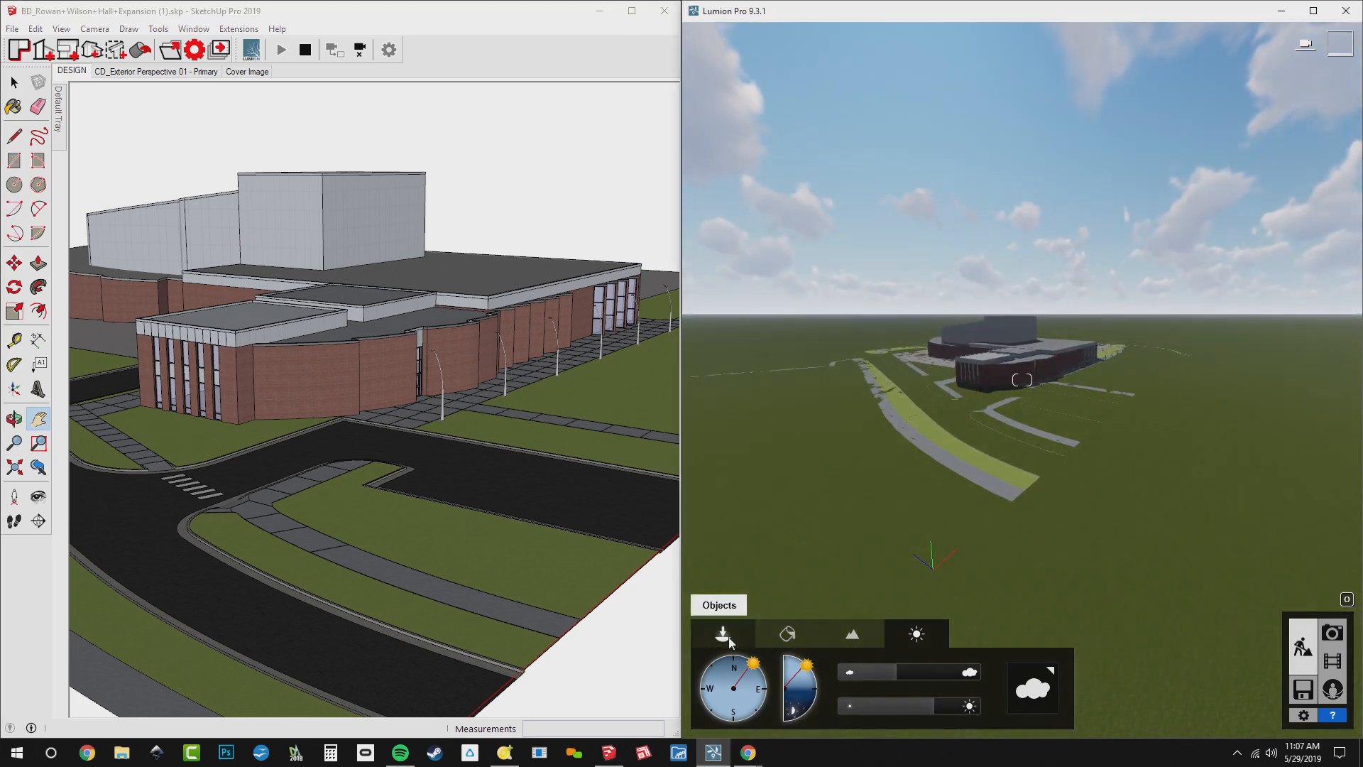
Maximize Lumion, select the synced building model in Objects mode and raise it vertically to about 4.6 ft above the terrain
{"action": "left_click", "coordinate": [722, 634]}
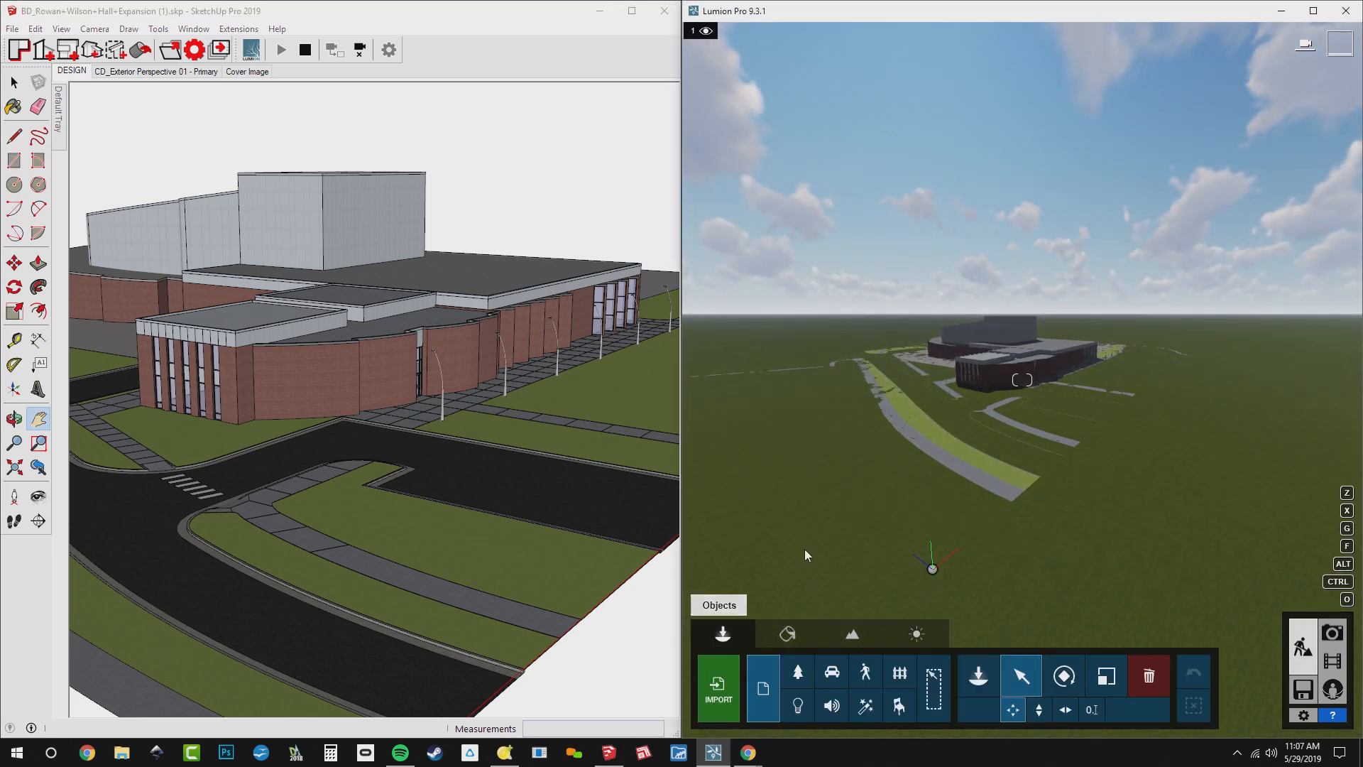
{"action": "left_click", "coordinate": [1313, 11]}
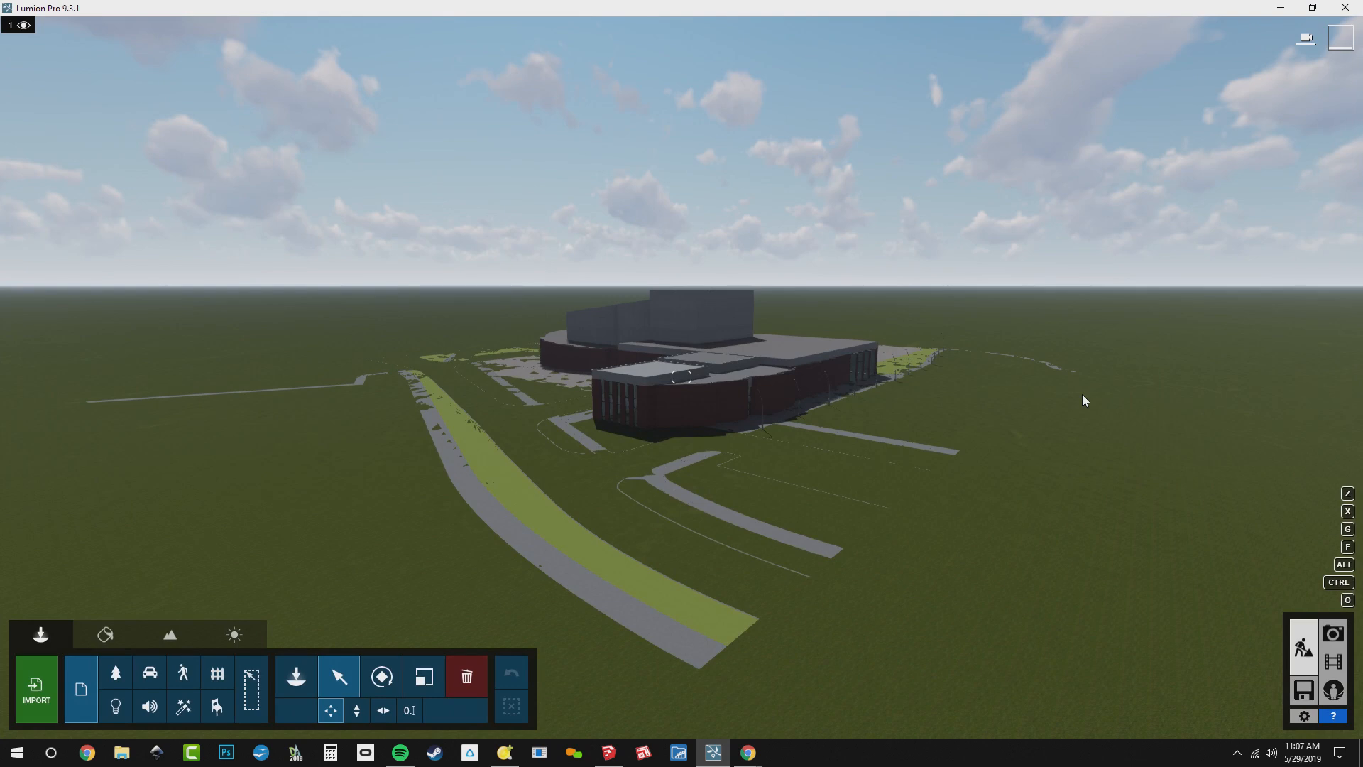
{"action": "left_click", "coordinate": [693, 365]}
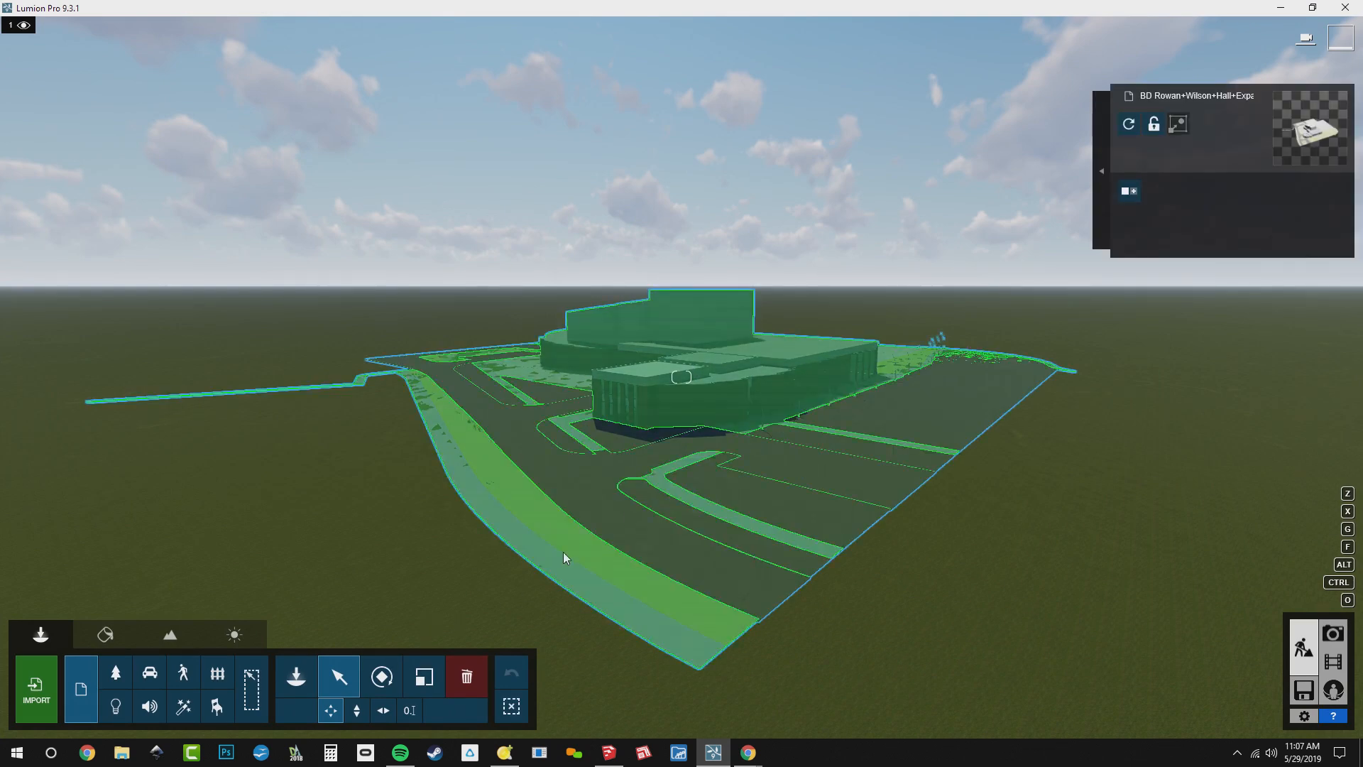
{"action": "left_click", "coordinate": [359, 713]}
{"action": "left_click_drag", "start_coordinate": [699, 460], "coordinate": [701, 446]}
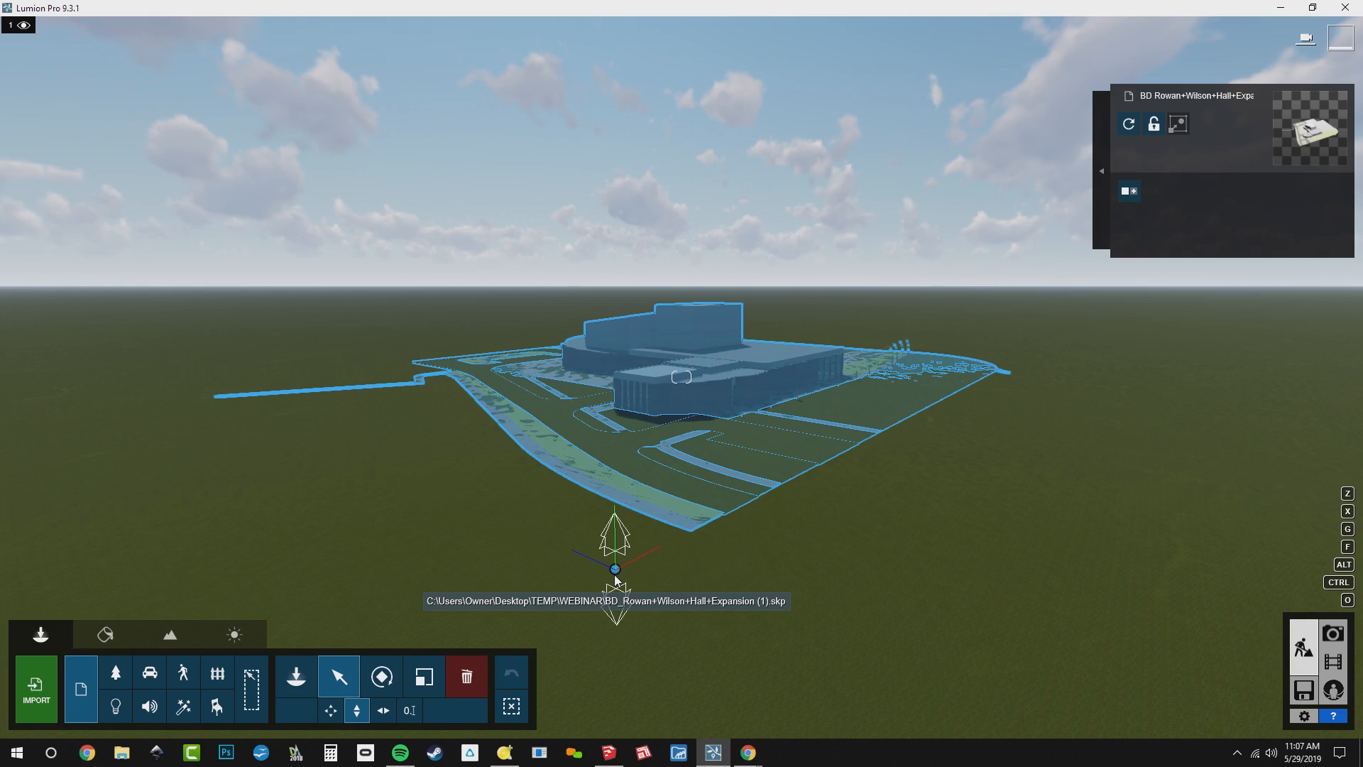
{"action": "left_click_drag", "start_coordinate": [614, 569], "coordinate": [667, 498]}
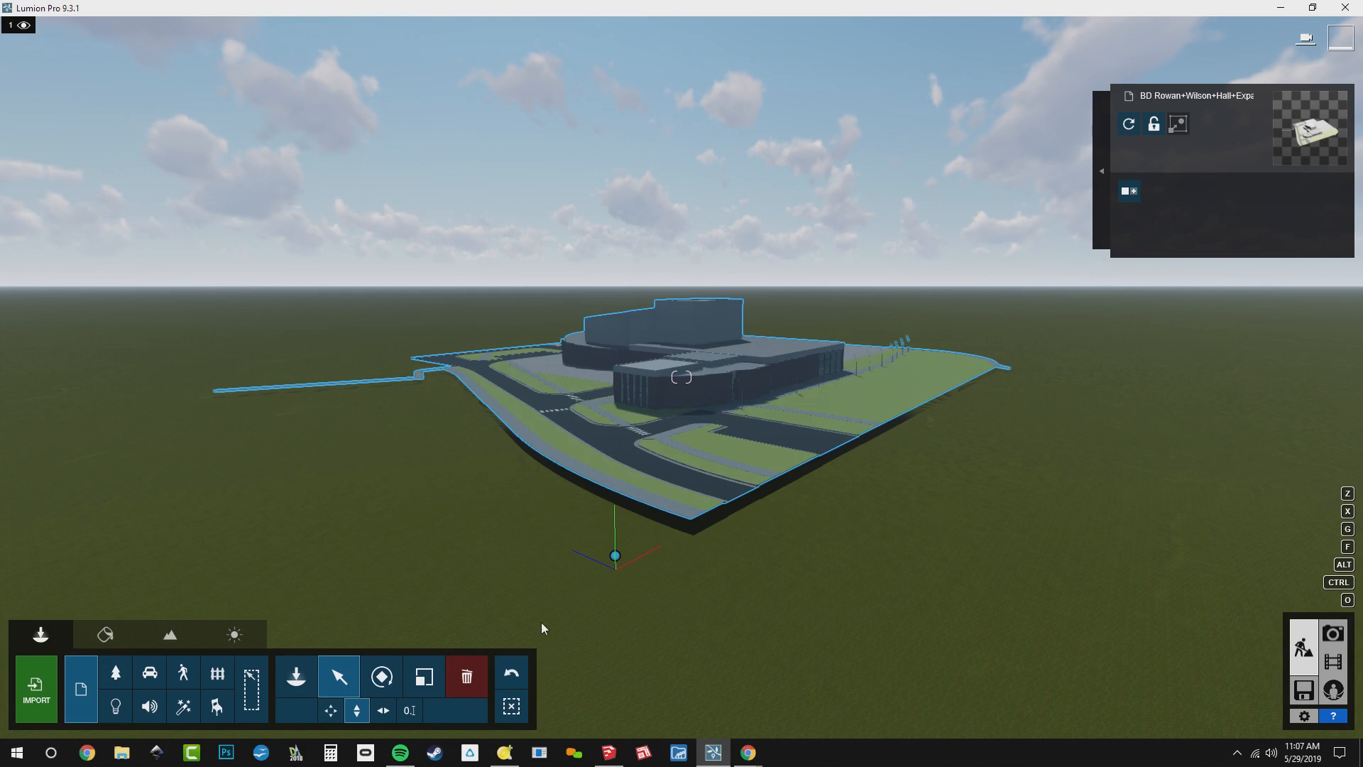
Set the imported model's Y position to 5 ft using numeric coordinates
{"action": "left_click", "coordinate": [407, 713]}
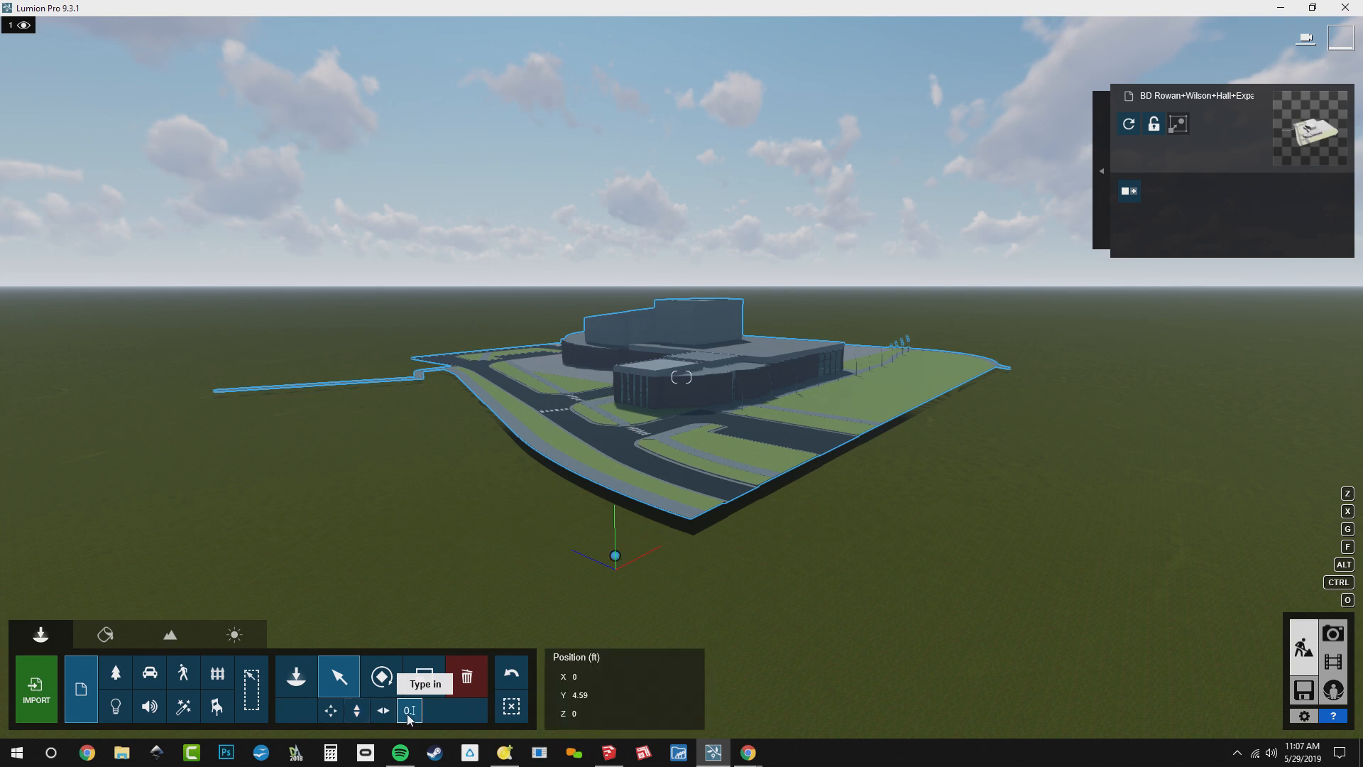
{"action": "left_click", "coordinate": [612, 695]}
{"action": "double_click", "coordinate": [612, 695]}
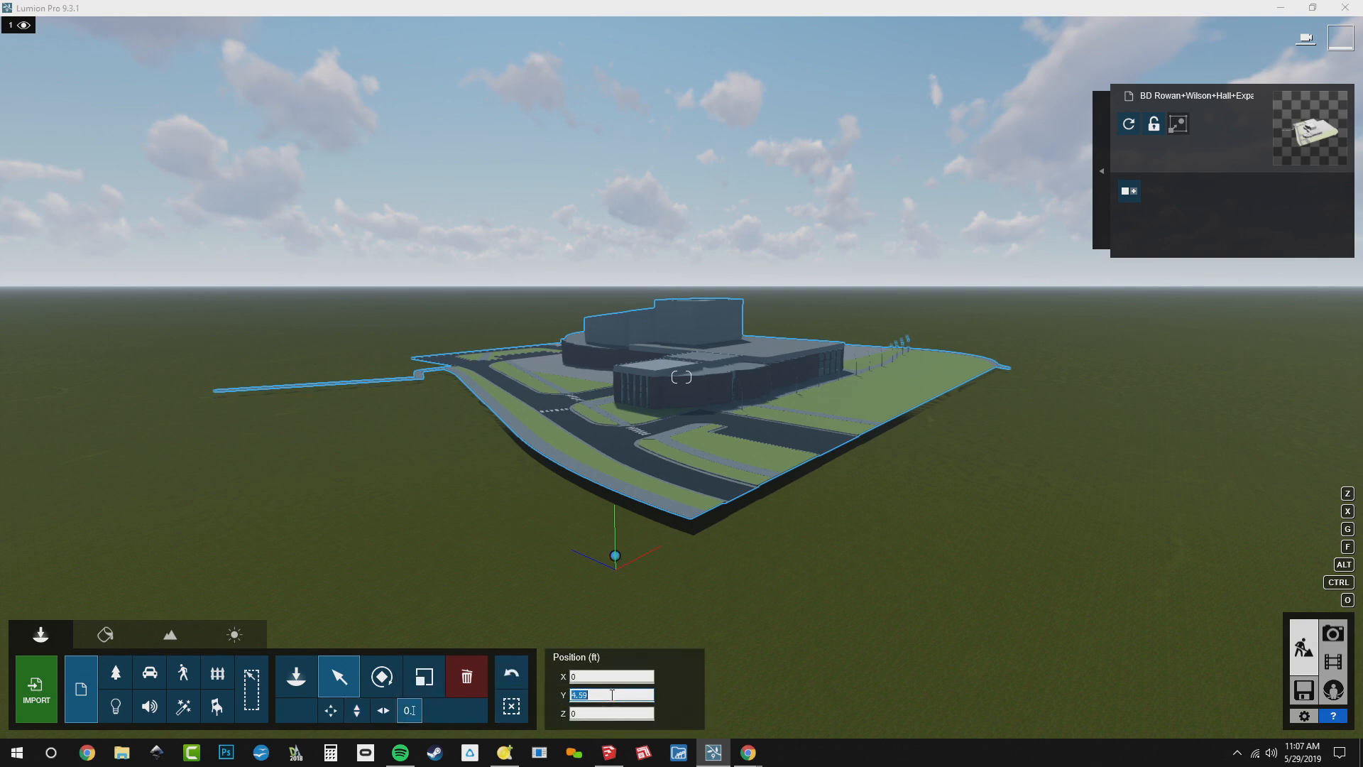
{"action": "type", "text": "5"}
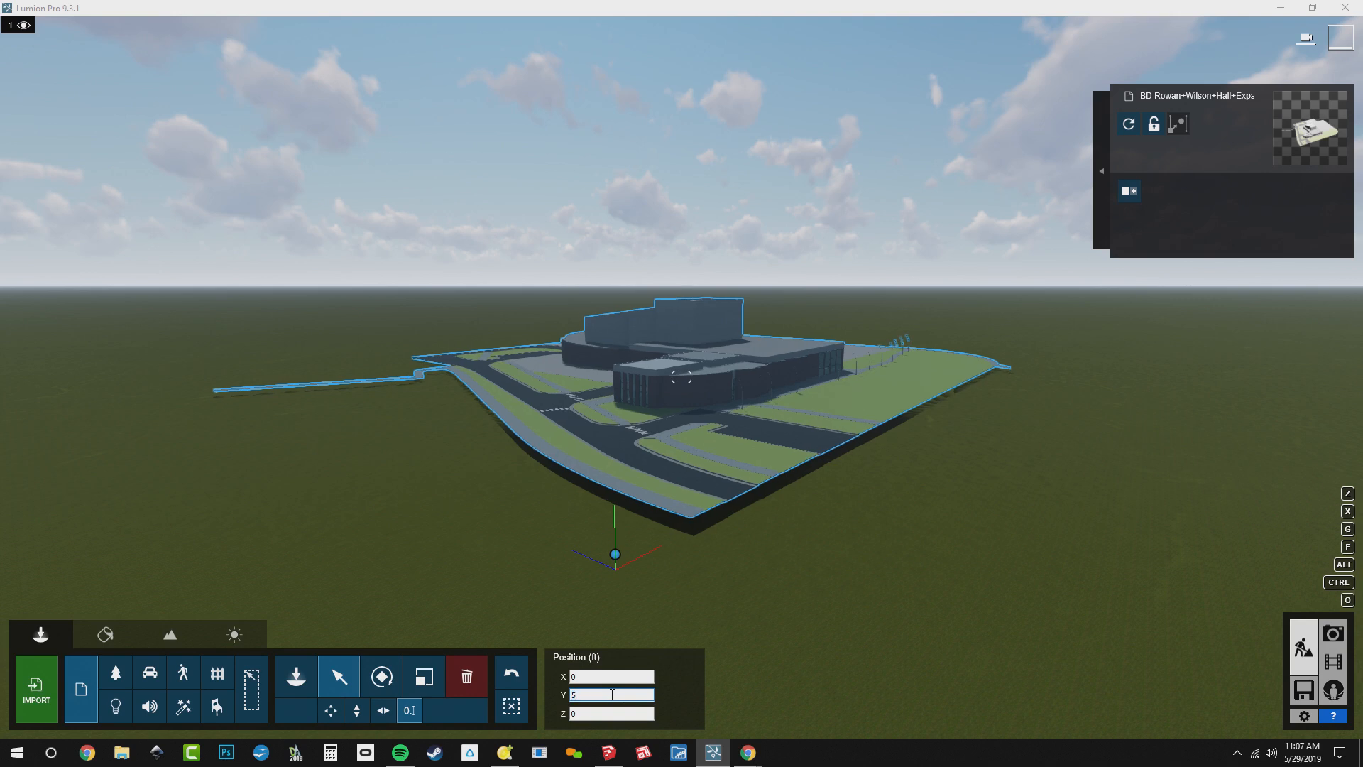
{"action": "key", "text": "Return"}
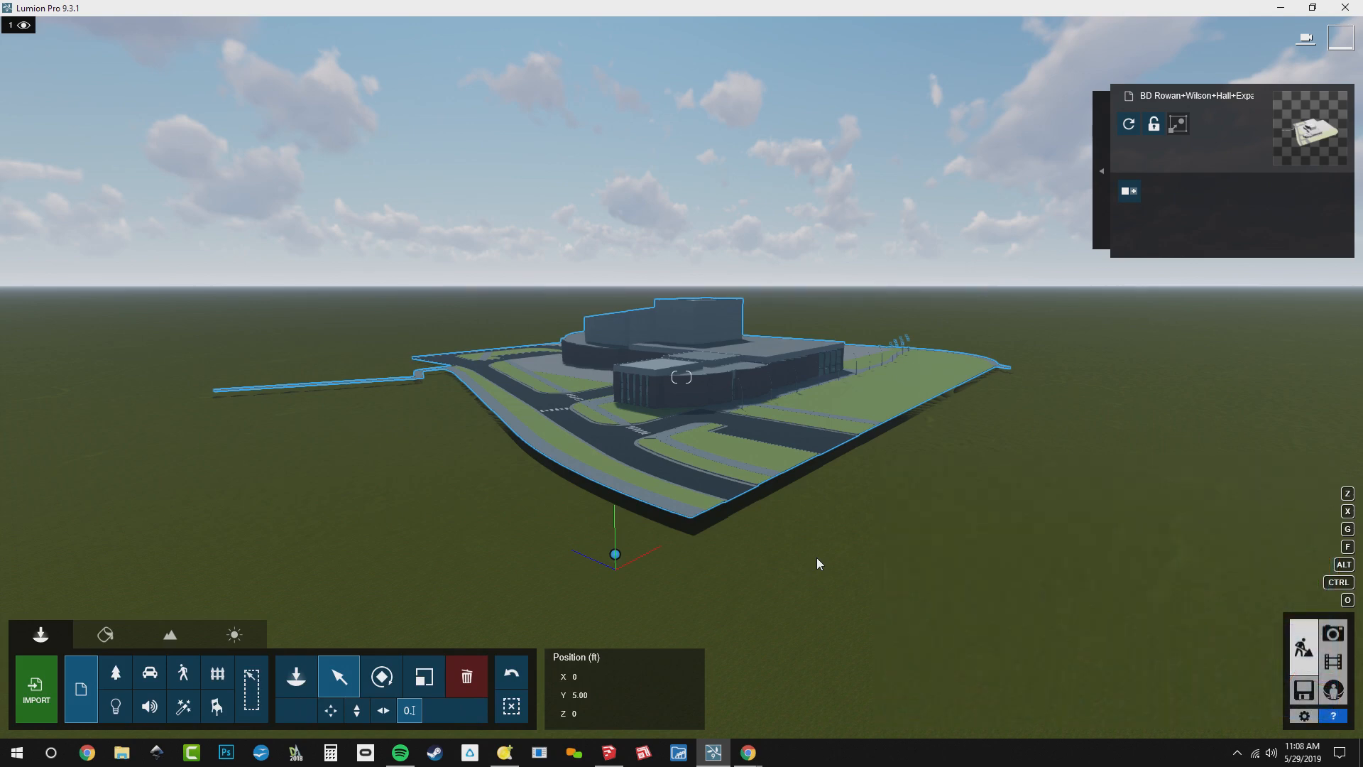
Examine up close how the edge of the site slab meets the surrounding terrain
{"action": "key", "text": "q"}
{"action": "right_click_drag", "start_coordinate": [816, 558], "coordinate": [796, 650]}
{"action": "key", "text": "w"}
{"action": "key", "text": "q"}
{"action": "key", "text": "w"}
{"action": "key", "text": "w"}
{"action": "key", "text": "w"}
{"action": "key", "text": "w"}
{"action": "right_click_drag", "start_coordinate": [865, 358], "coordinate": [843, 367]}
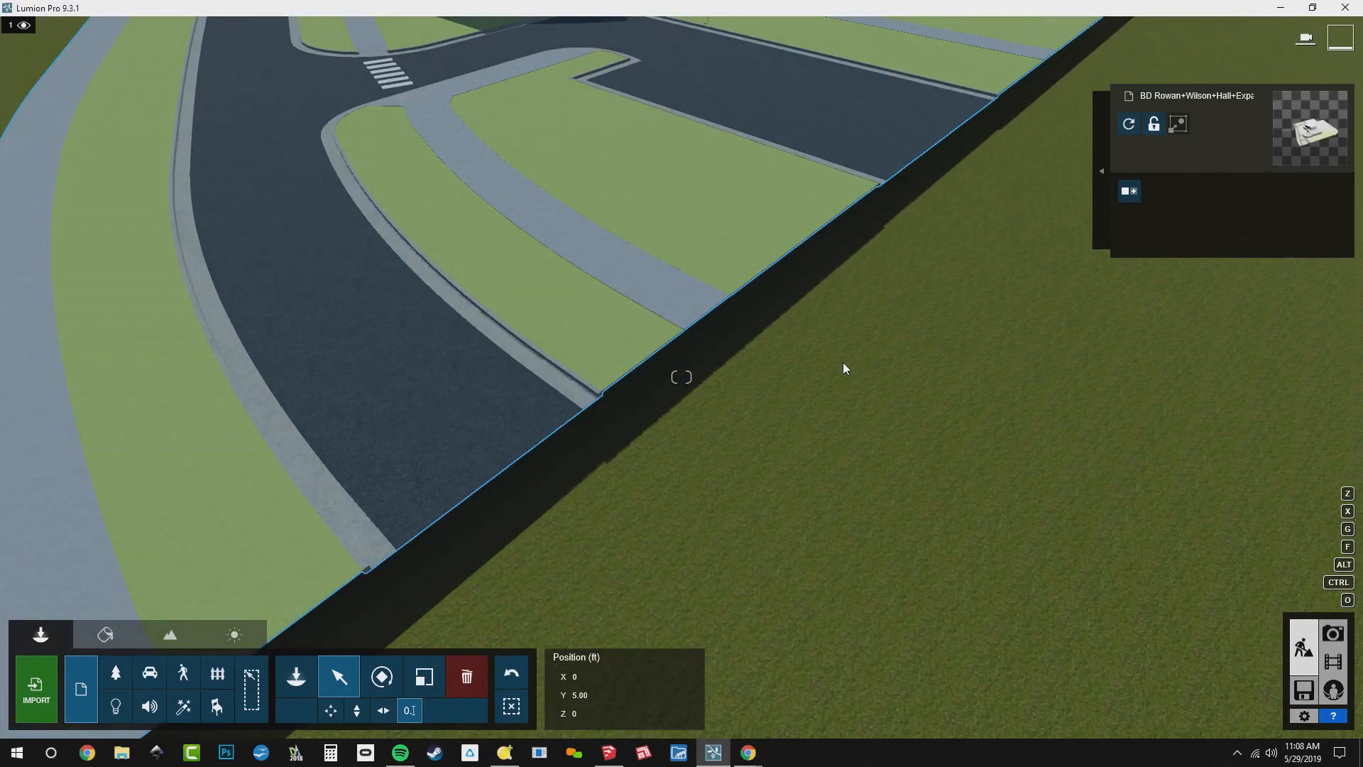
{"action": "left_click", "coordinate": [244, 601]}
{"action": "scroll", "coordinate": [685, 429], "scroll_direction": "down", "scroll_amount": 2}
Activate terrain height sculpting in raise mode with a brush size of 3.0
{"action": "left_click", "coordinate": [170, 634]}
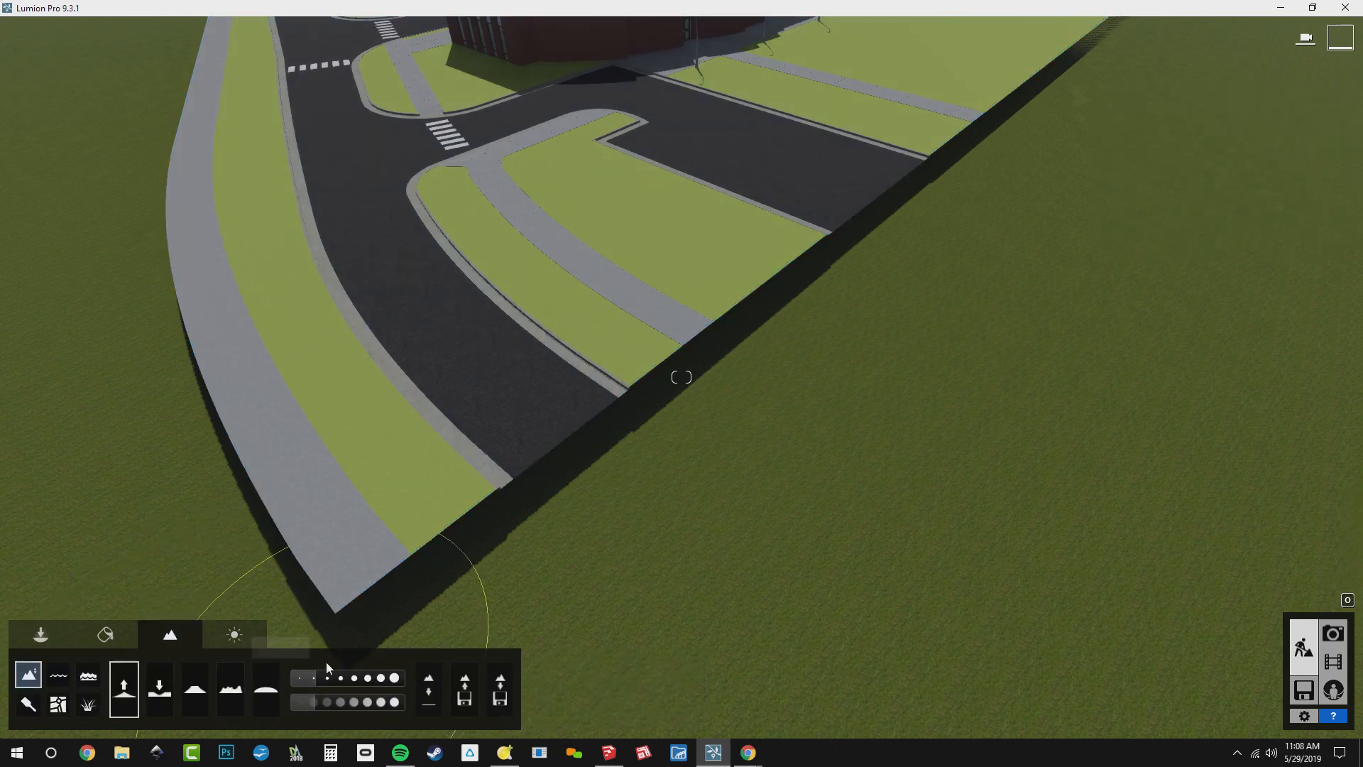
{"action": "left_click_drag", "start_coordinate": [317, 679], "coordinate": [342, 679]}
{"action": "scroll", "coordinate": [646, 613], "scroll_direction": "down", "scroll_amount": 3}
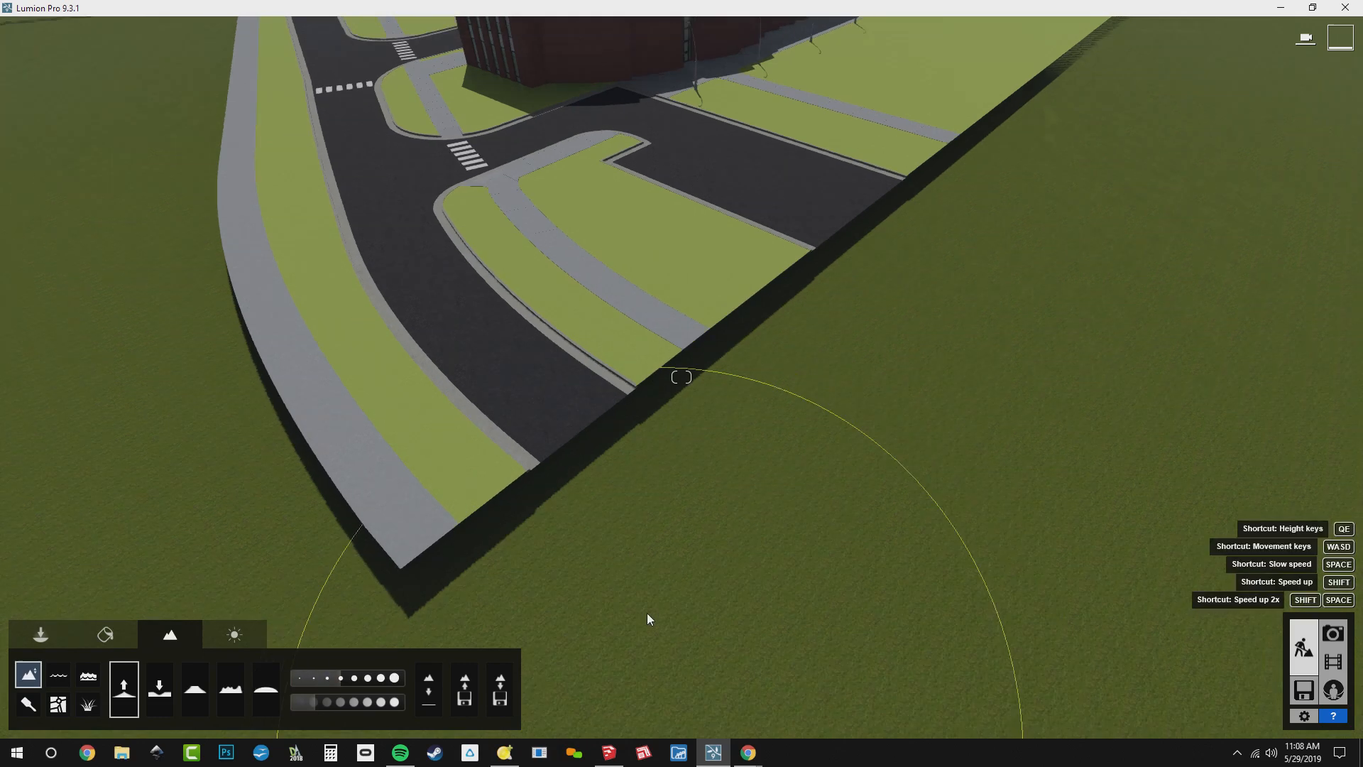
Try raising the terrain along the site's near edge, and flatten the whole terrain again
{"action": "mouse_move", "coordinate": [556, 534]}
{"action": "left_mouse_down"}
{"action": "mouse_move", "coordinate": [898, 359]}
{"action": "mouse_move", "coordinate": [1019, 222]}
{"action": "mouse_move", "coordinate": [1022, 180]}
{"action": "mouse_move", "coordinate": [624, 545]}
{"action": "left_mouse_up"}
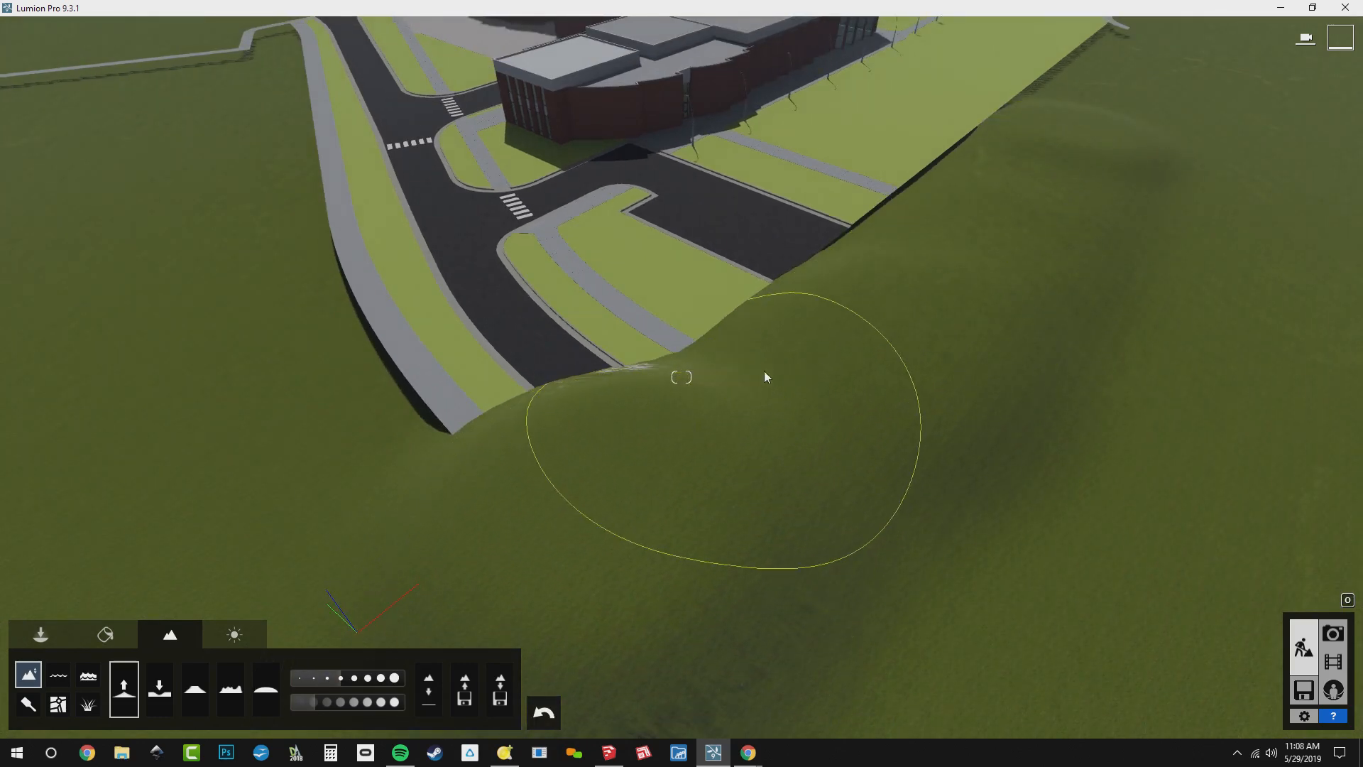
{"action": "right_click_drag", "start_coordinate": [766, 377], "coordinate": [923, 355]}
{"action": "right_click_drag", "start_coordinate": [781, 465], "coordinate": [774, 497]}
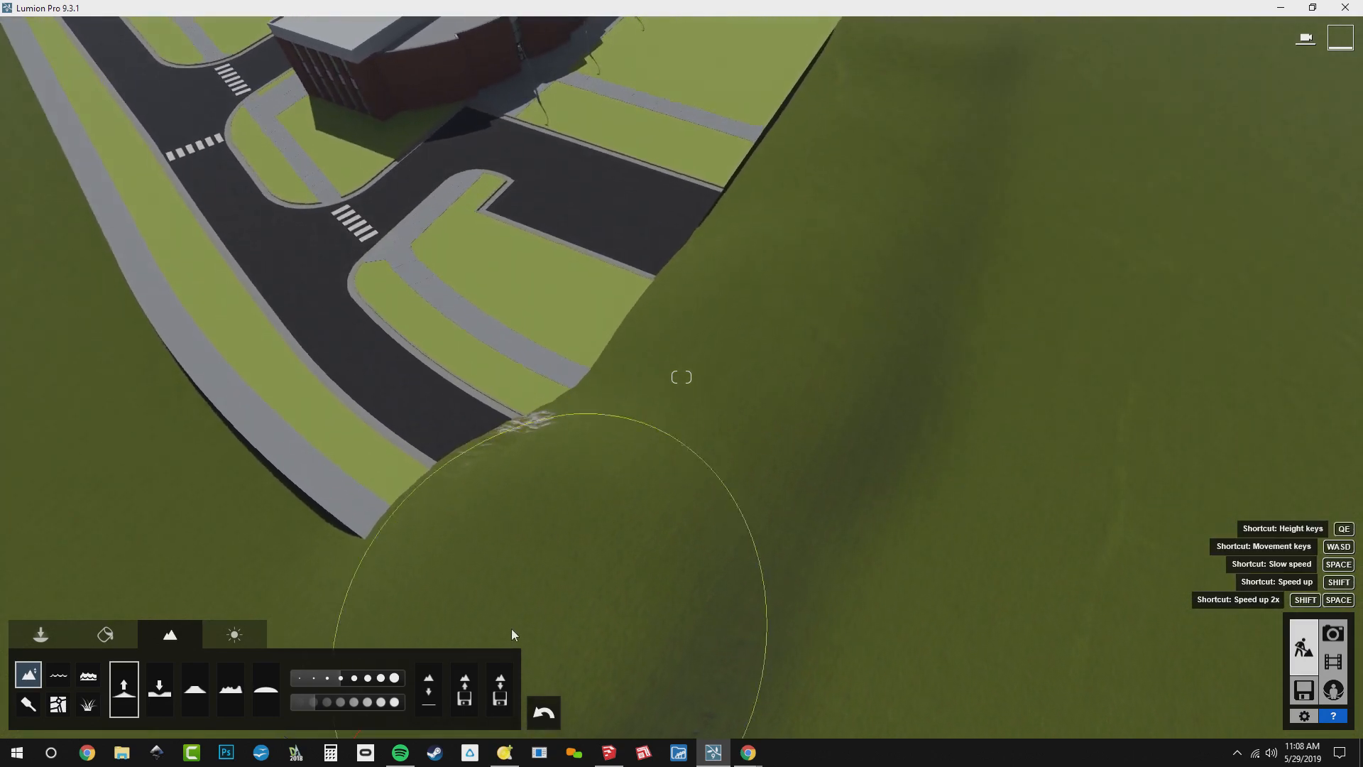
{"action": "left_click", "coordinate": [430, 703]}
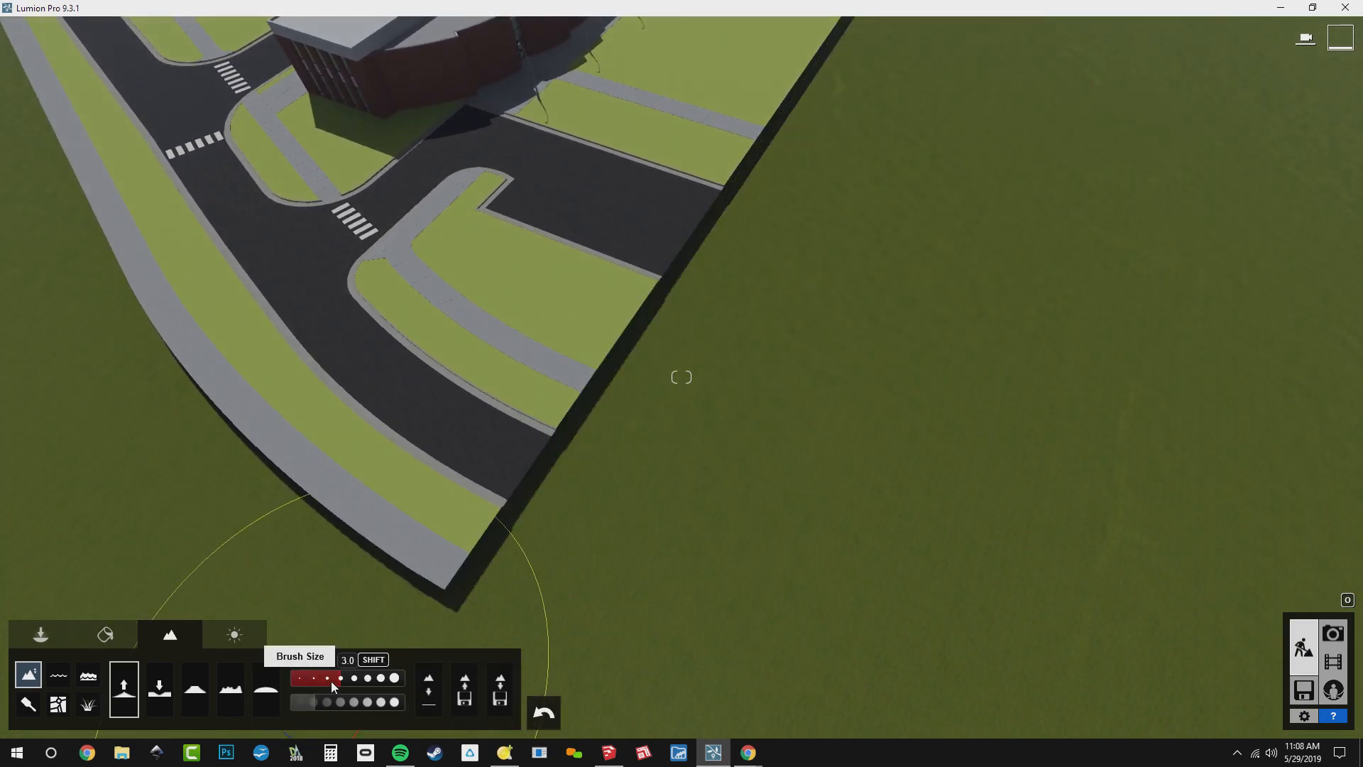
Lower the terrain brush speed and raise the ground all around the site model's edges to hide the slab's sides
{"action": "left_click", "coordinate": [309, 710]}
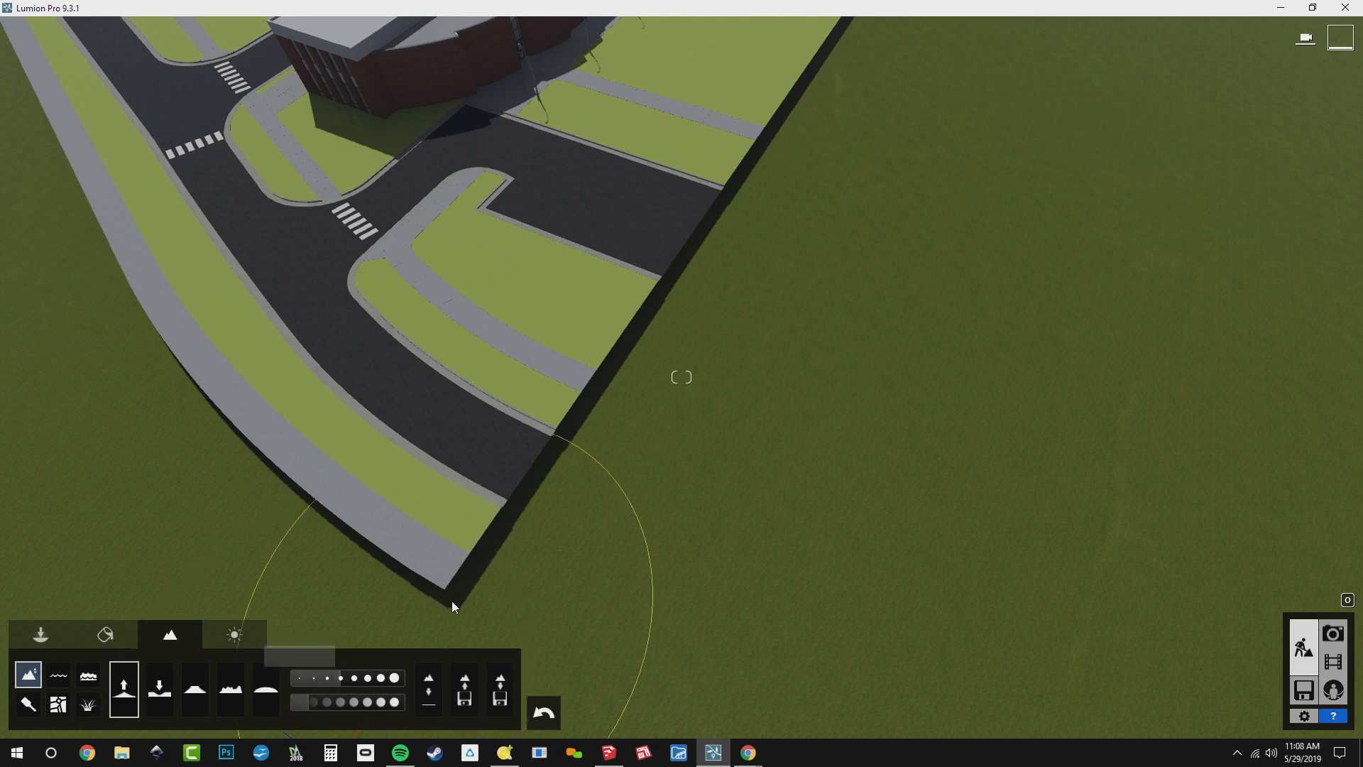
{"action": "right_click_drag", "start_coordinate": [452, 601], "coordinate": [526, 569]}
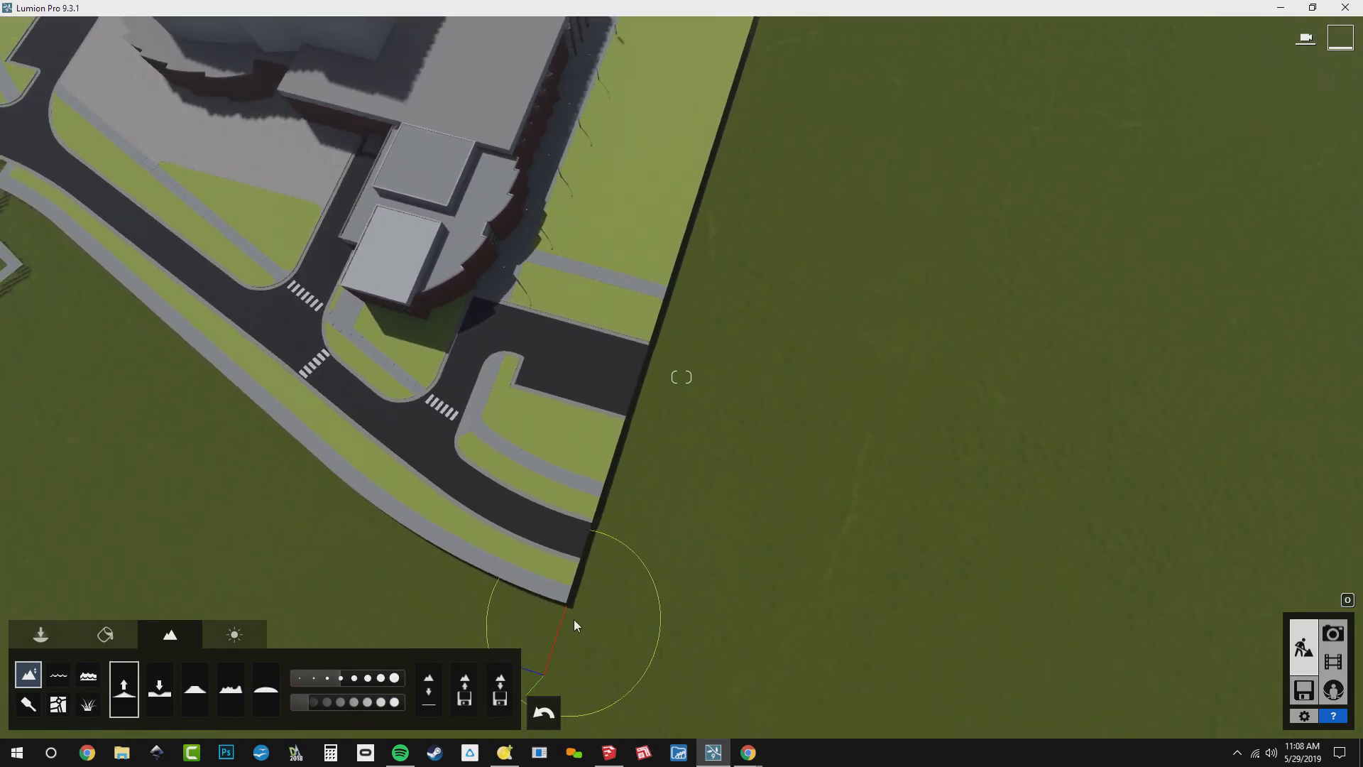
{"action": "mouse_move", "coordinate": [573, 619]}
{"action": "left_mouse_down"}
{"action": "mouse_move", "coordinate": [657, 444]}
{"action": "mouse_move", "coordinate": [752, 188]}
{"action": "left_mouse_up"}
{"action": "mouse_move", "coordinate": [763, 111]}
{"action": "left_mouse_down"}
{"action": "mouse_move", "coordinate": [774, 82]}
{"action": "mouse_move", "coordinate": [790, 119]}
{"action": "left_mouse_up"}
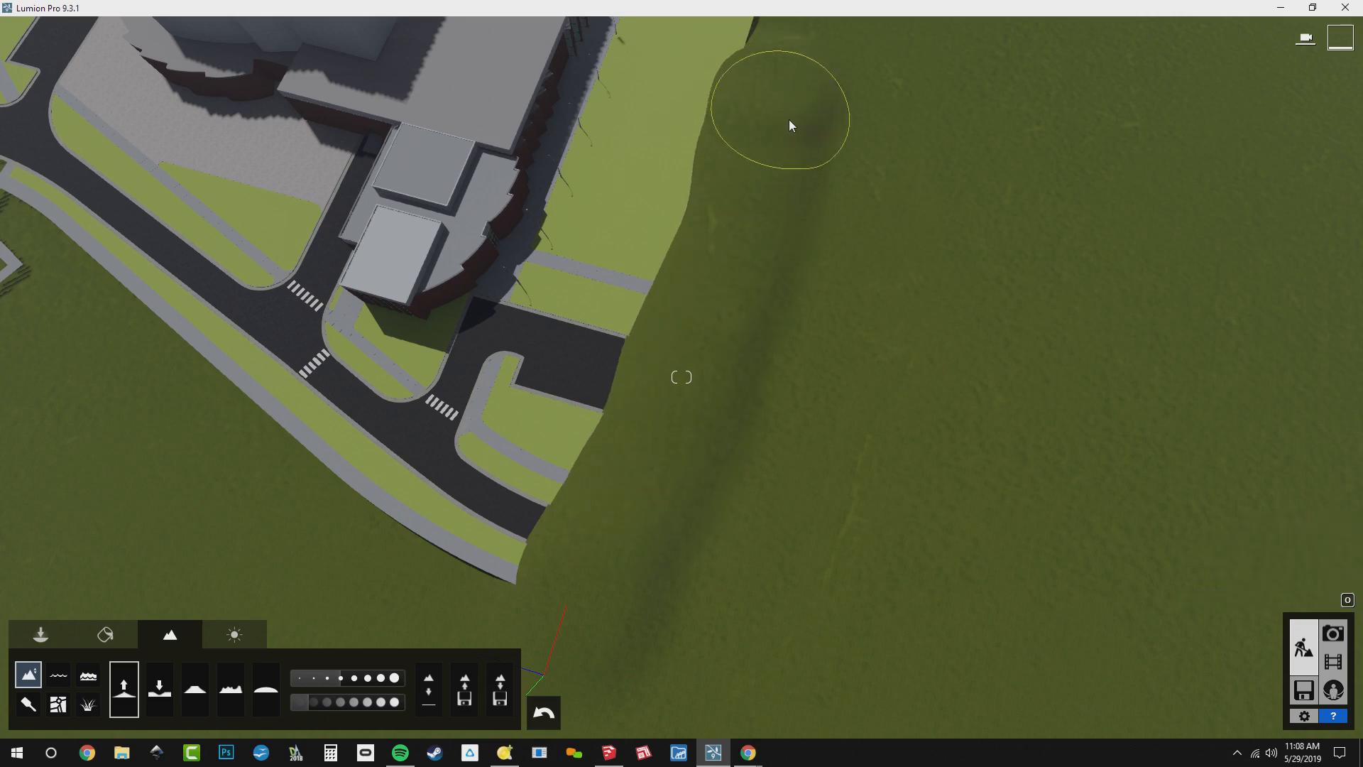
{"action": "key", "text": "w"}
{"action": "key", "text": "s"}
{"action": "scroll", "coordinate": [811, 278], "scroll_direction": "down", "scroll_amount": 3}
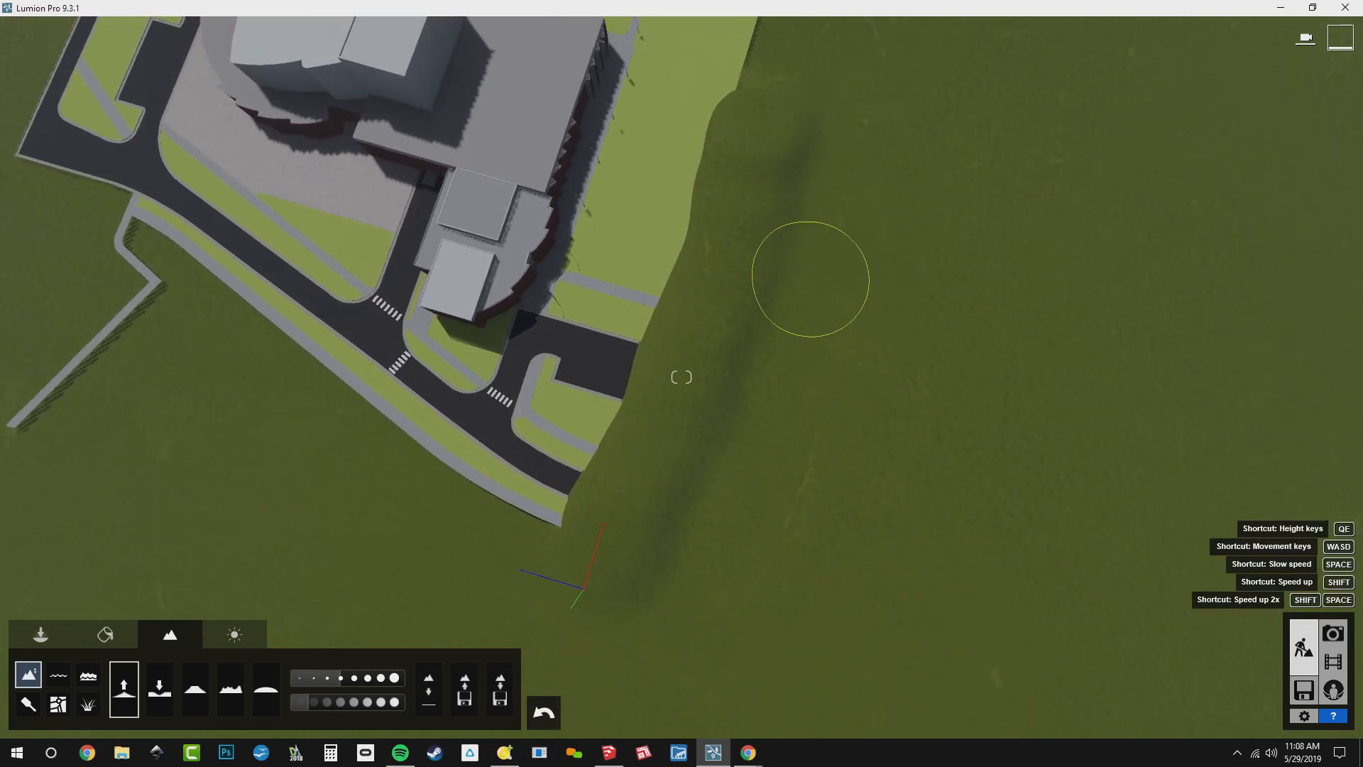
{"action": "key", "text": "w"}
{"action": "key", "text": "w"}
{"action": "scroll", "coordinate": [811, 279], "scroll_direction": "down", "scroll_amount": 3}
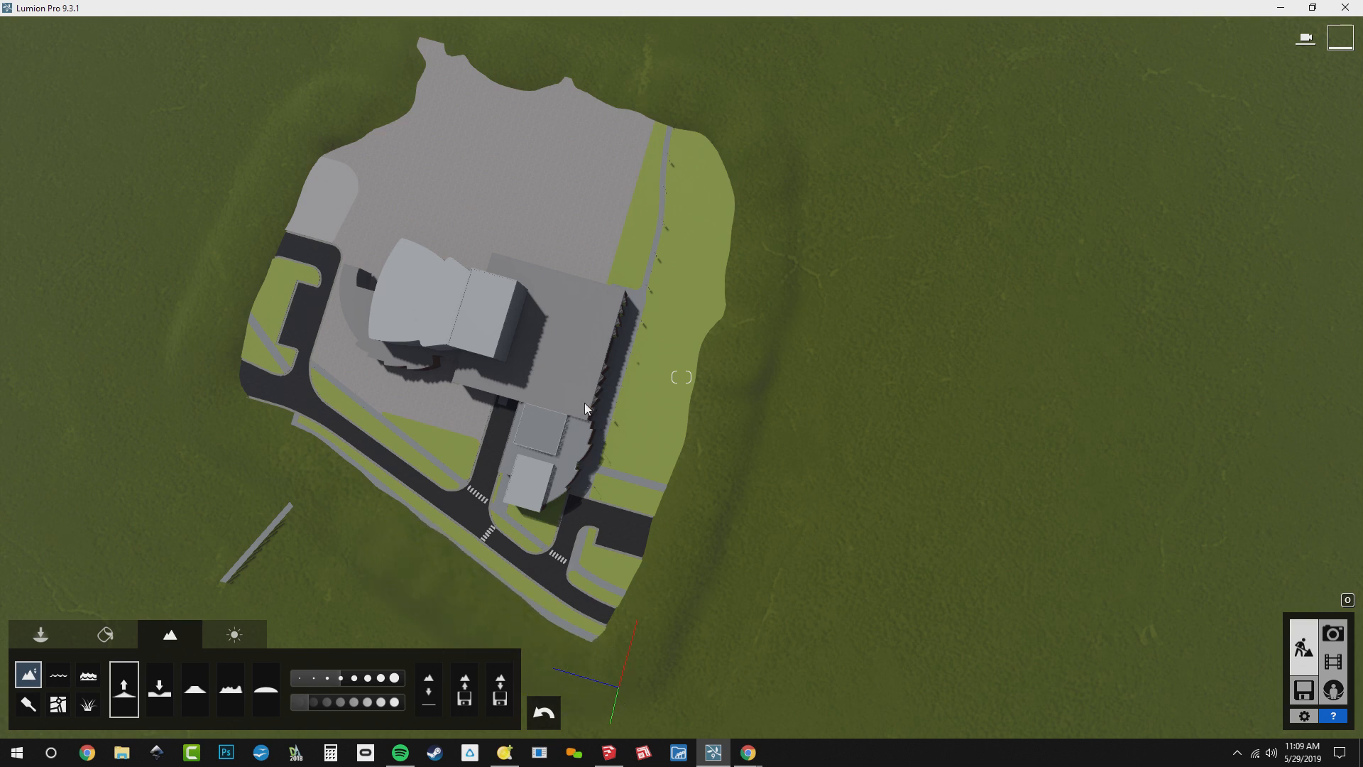
Examine the raised terrain around the site from the lawn side and from street level at the crosswalk
{"action": "right_click_drag", "start_coordinate": [531, 425], "coordinate": [319, 351]}
{"action": "key", "text": "w"}
{"action": "key", "text": "w"}
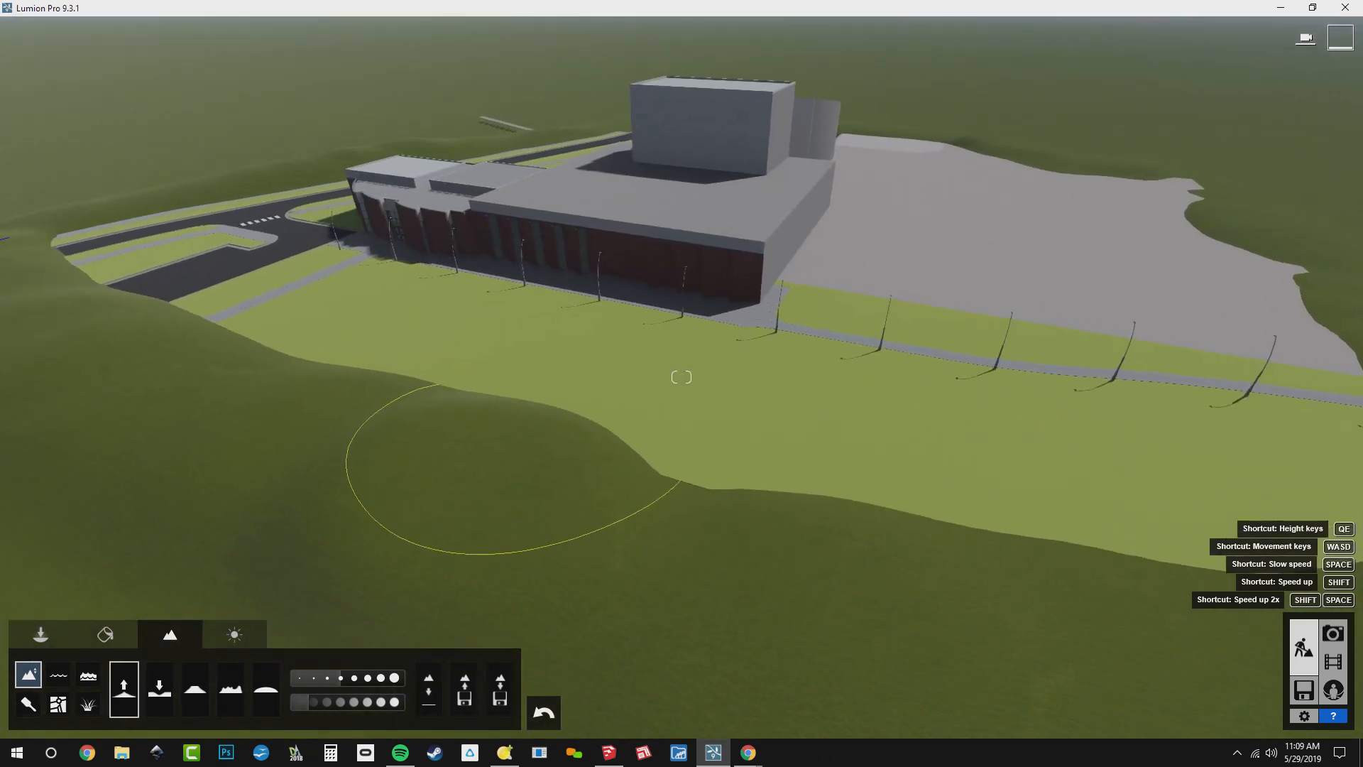
{"action": "key", "text": "q"}
{"action": "right_click_drag", "start_coordinate": [531, 424], "coordinate": [939, 371]}
{"action": "key", "text": "w"}
{"action": "key", "text": "w"}
{"action": "key", "text": "e"}
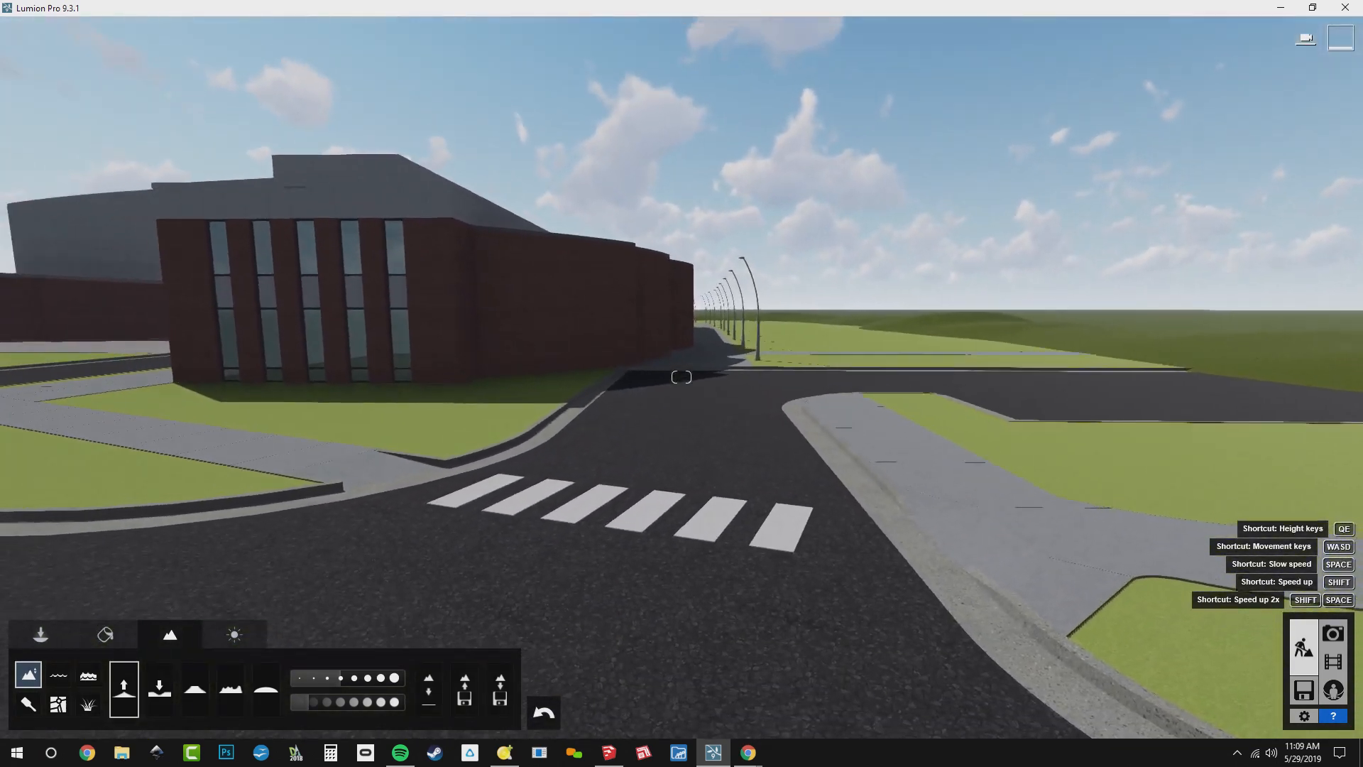
Turn the sun direction from north toward the west-northwest to light the building's windowed brick front
{"action": "right_click_drag", "start_coordinate": [357, 392], "coordinate": [213, 349]}
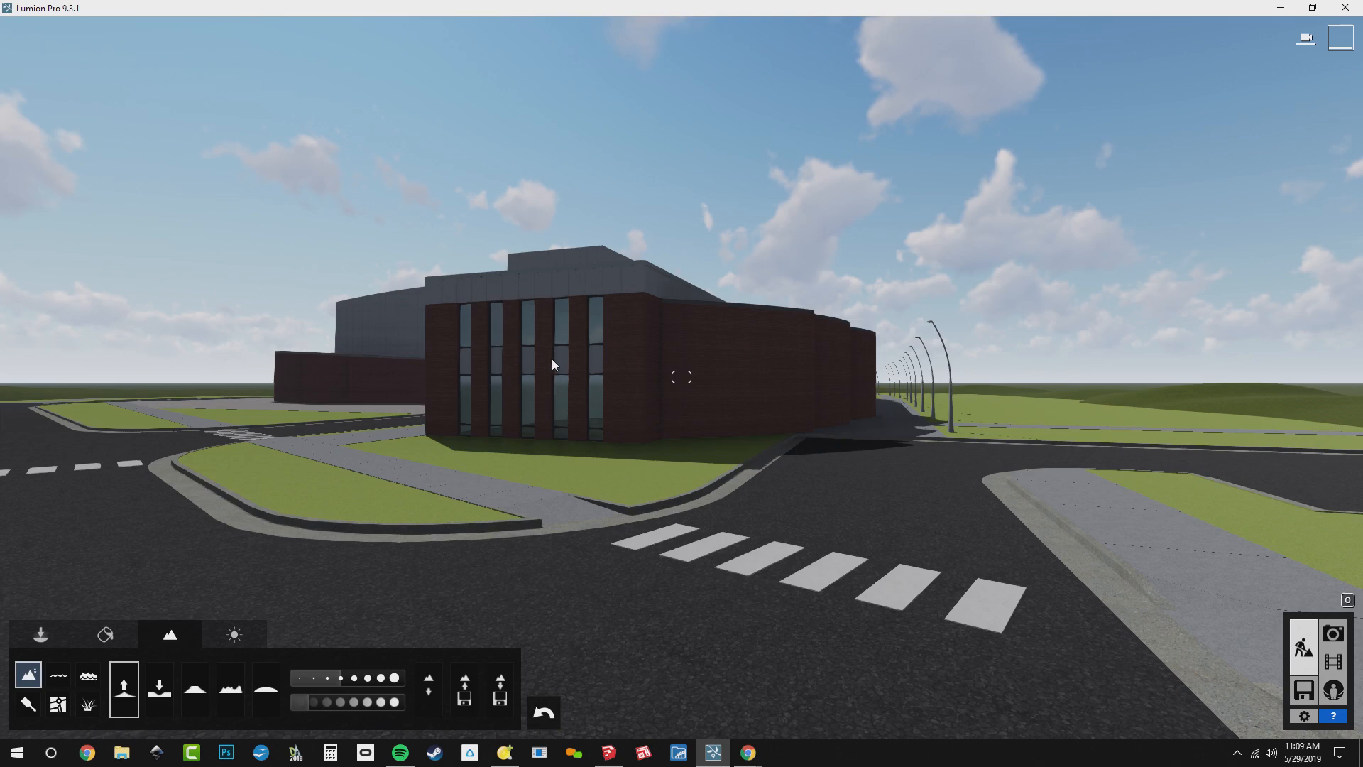
{"action": "right_click_drag", "start_coordinate": [864, 403], "coordinate": [855, 491]}
{"action": "key", "text": "q"}
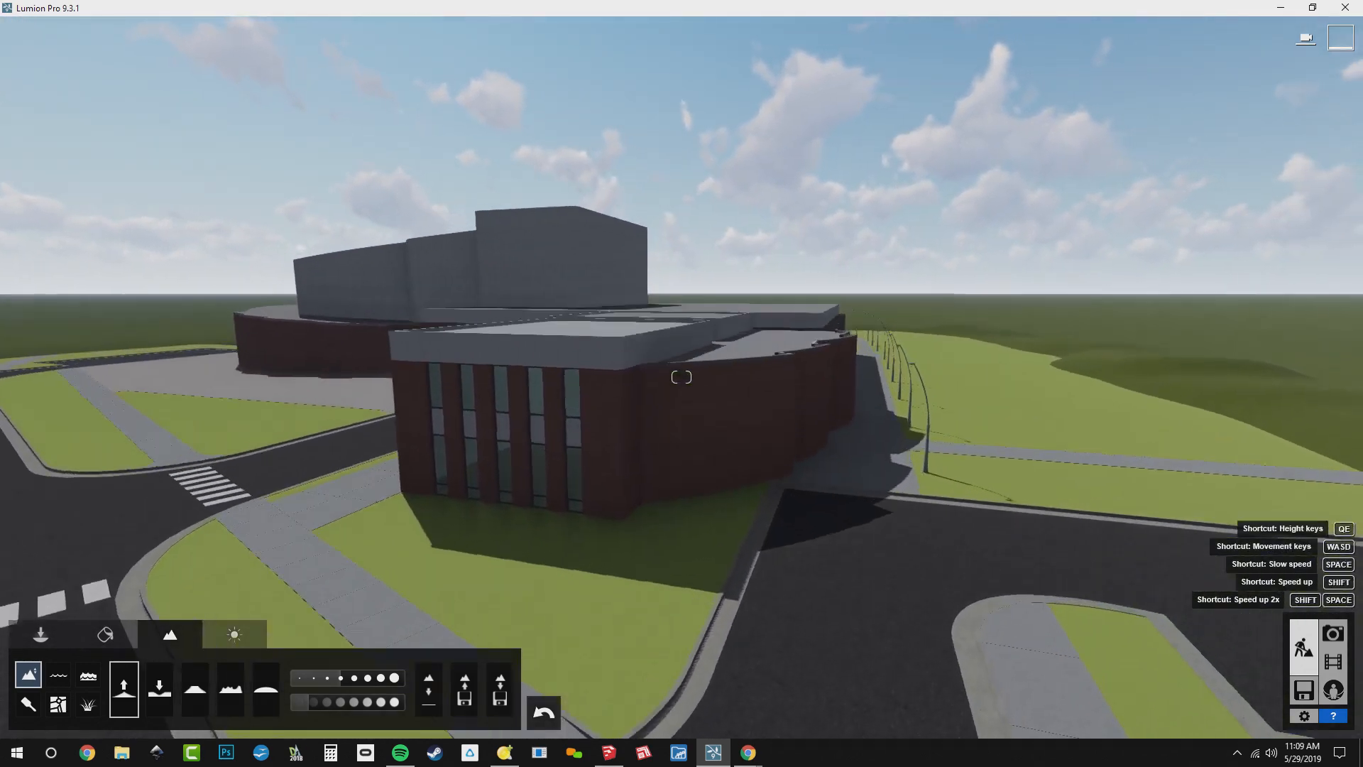
{"action": "right_click_drag", "start_coordinate": [931, 419], "coordinate": [935, 436]}
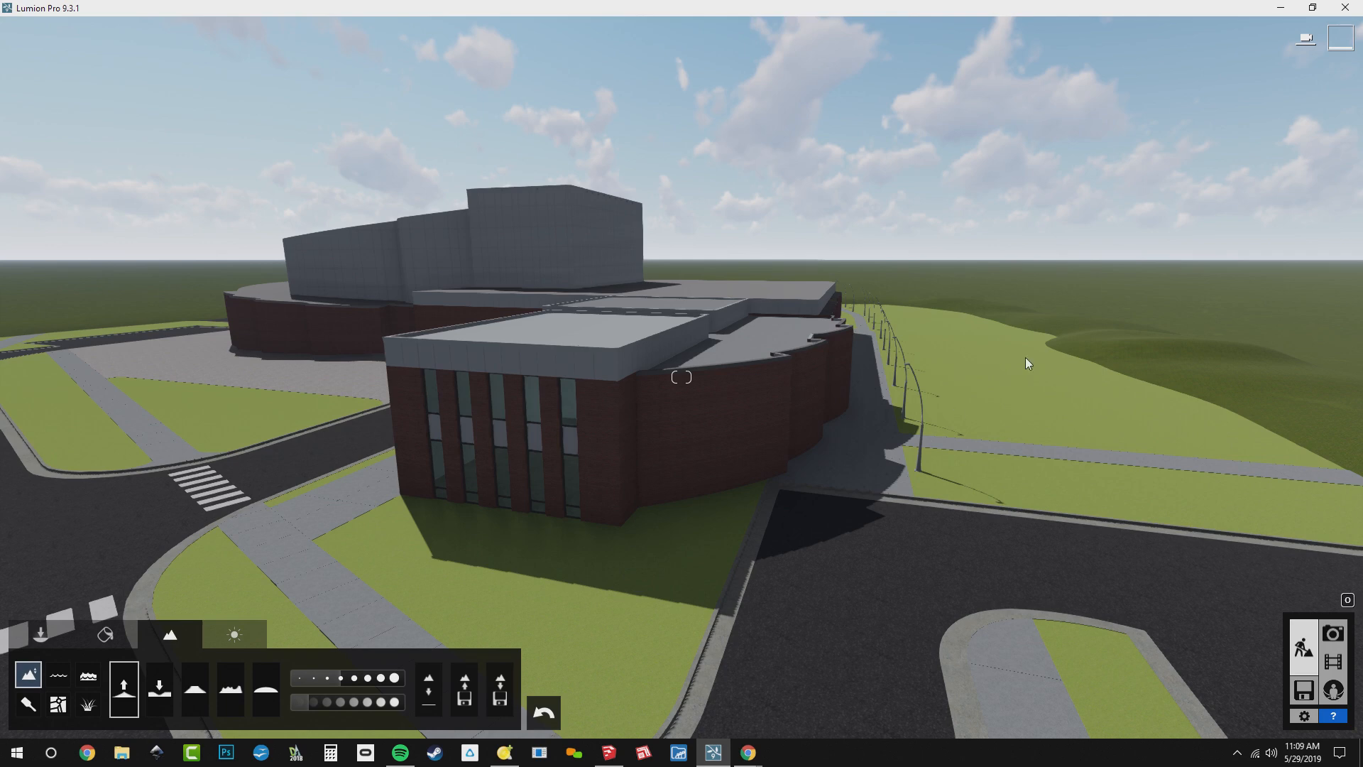
{"action": "right_click_drag", "start_coordinate": [1150, 369], "coordinate": [1074, 483]}
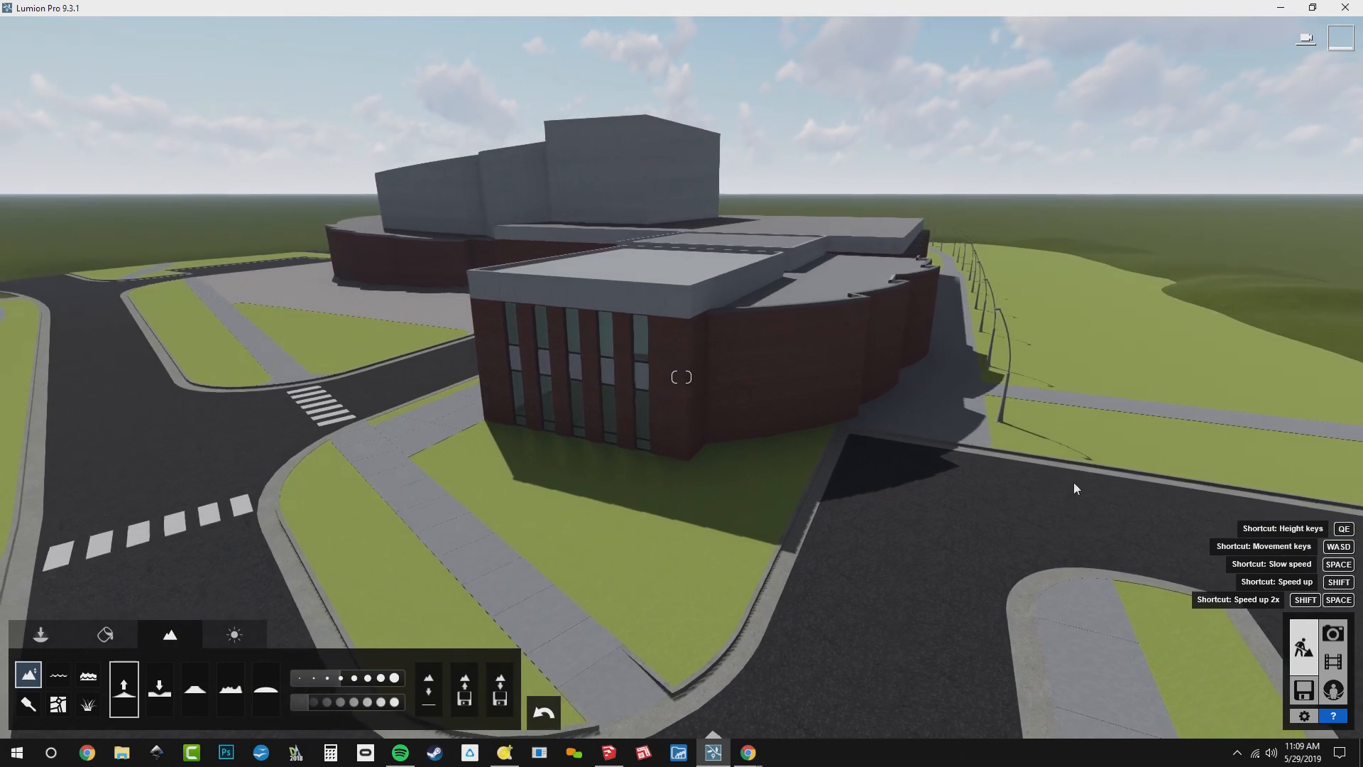
{"action": "left_click", "coordinate": [241, 642]}
{"action": "left_click", "coordinate": [45, 668]}
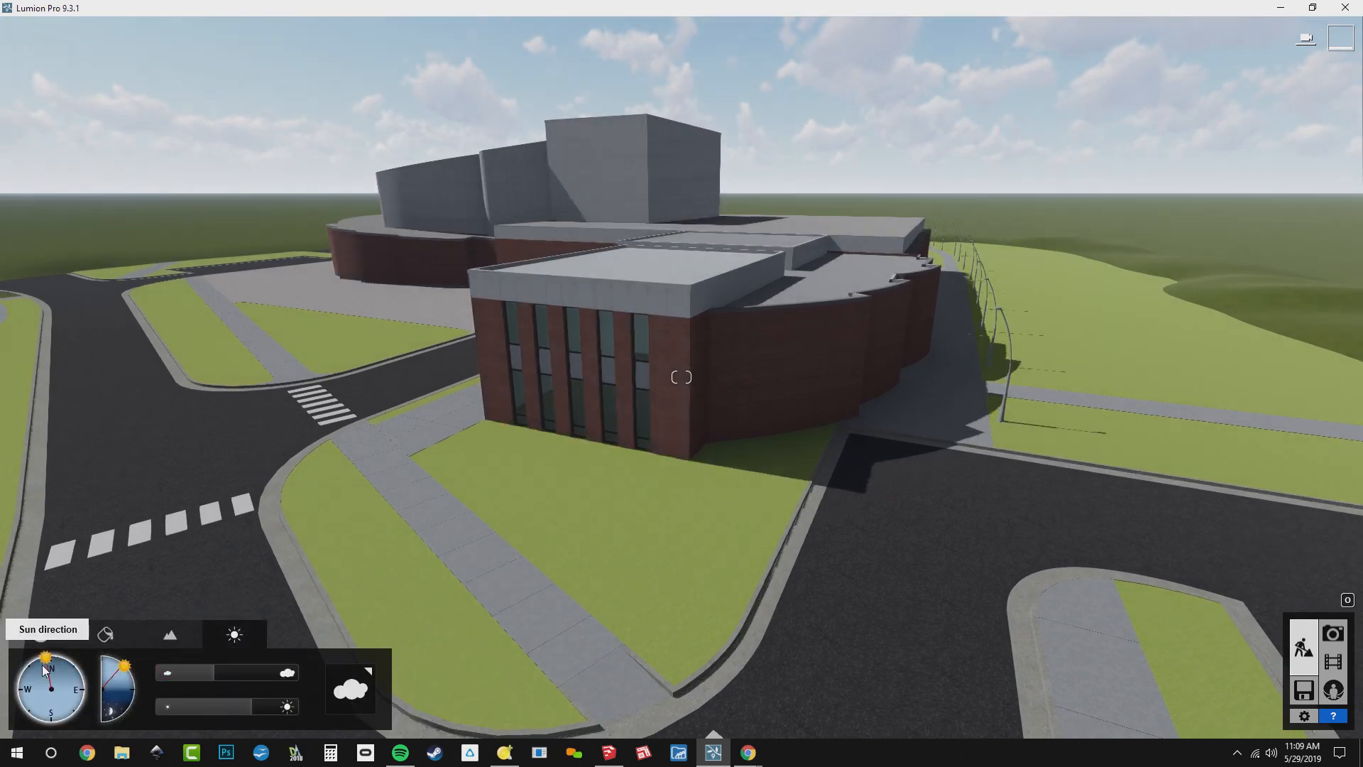
{"action": "left_click_drag", "start_coordinate": [43, 666], "coordinate": [34, 680]}
Switch to material editing with the brick facade and its tall windows in close view
{"action": "mouse_move", "coordinate": [667, 397]}
{"action": "right_mouse_down"}
{"action": "mouse_move", "coordinate": [1165, 383]}
{"action": "mouse_move", "coordinate": [530, 468]}
{"action": "right_mouse_up"}
{"action": "key", "text": "w"}
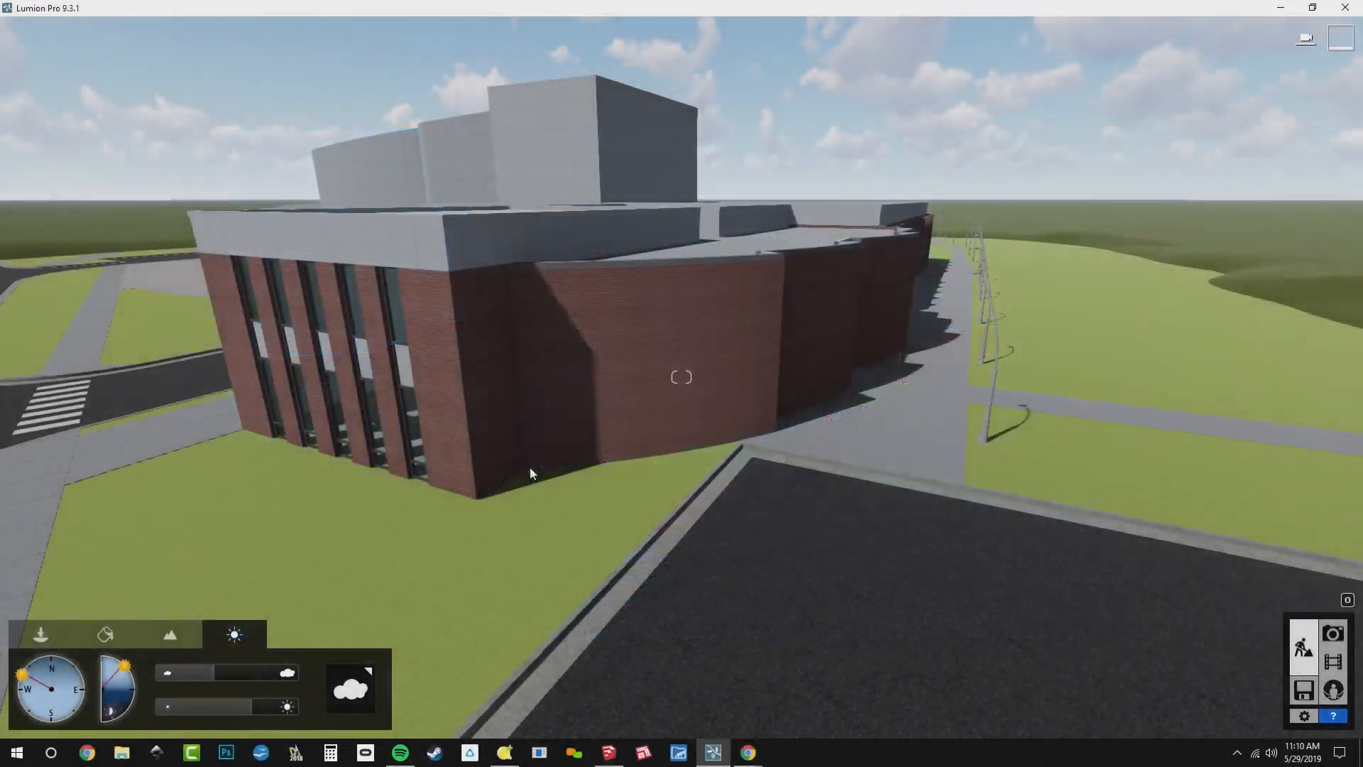
{"action": "right_click_drag", "start_coordinate": [531, 470], "coordinate": [432, 413]}
{"action": "key", "text": "w"}
{"action": "key", "text": "w"}
{"action": "right_click_drag", "start_coordinate": [896, 465], "coordinate": [1037, 384]}
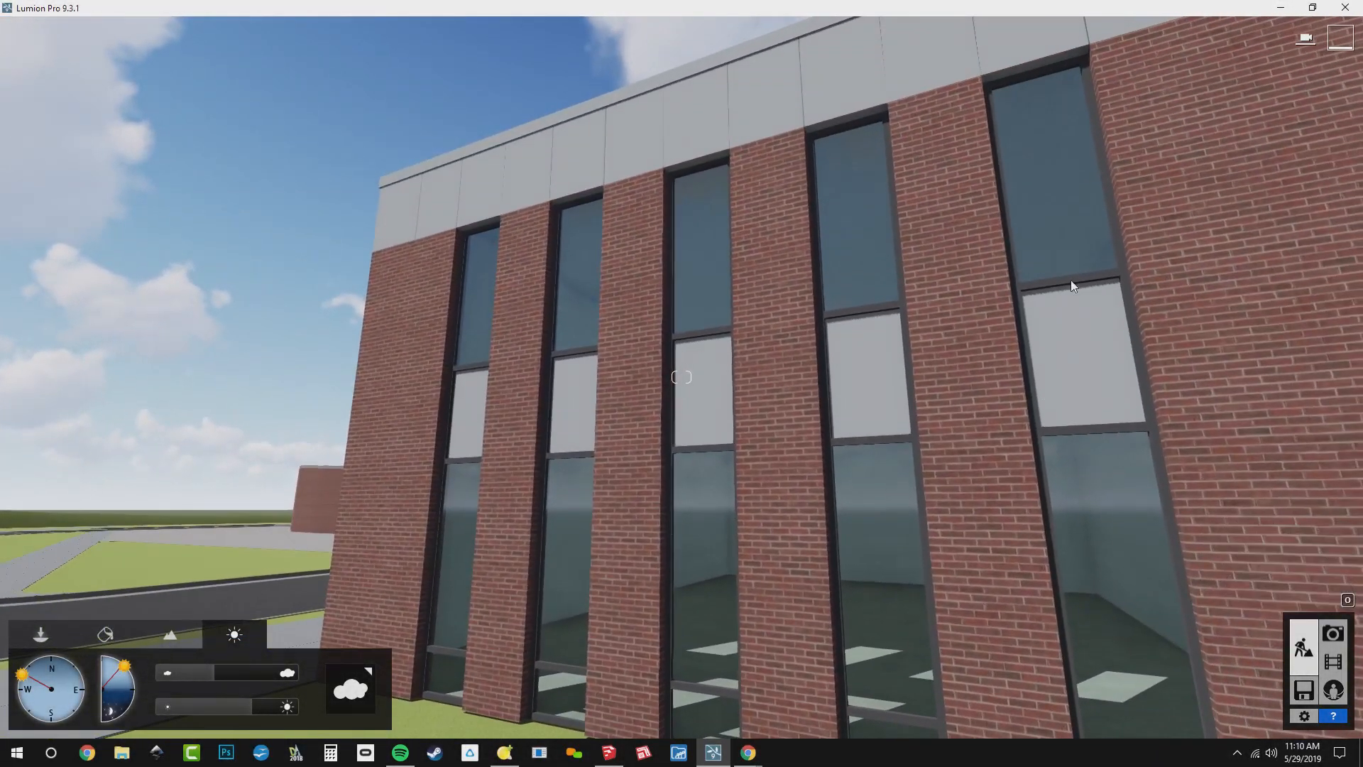
{"action": "left_click", "coordinate": [118, 643]}
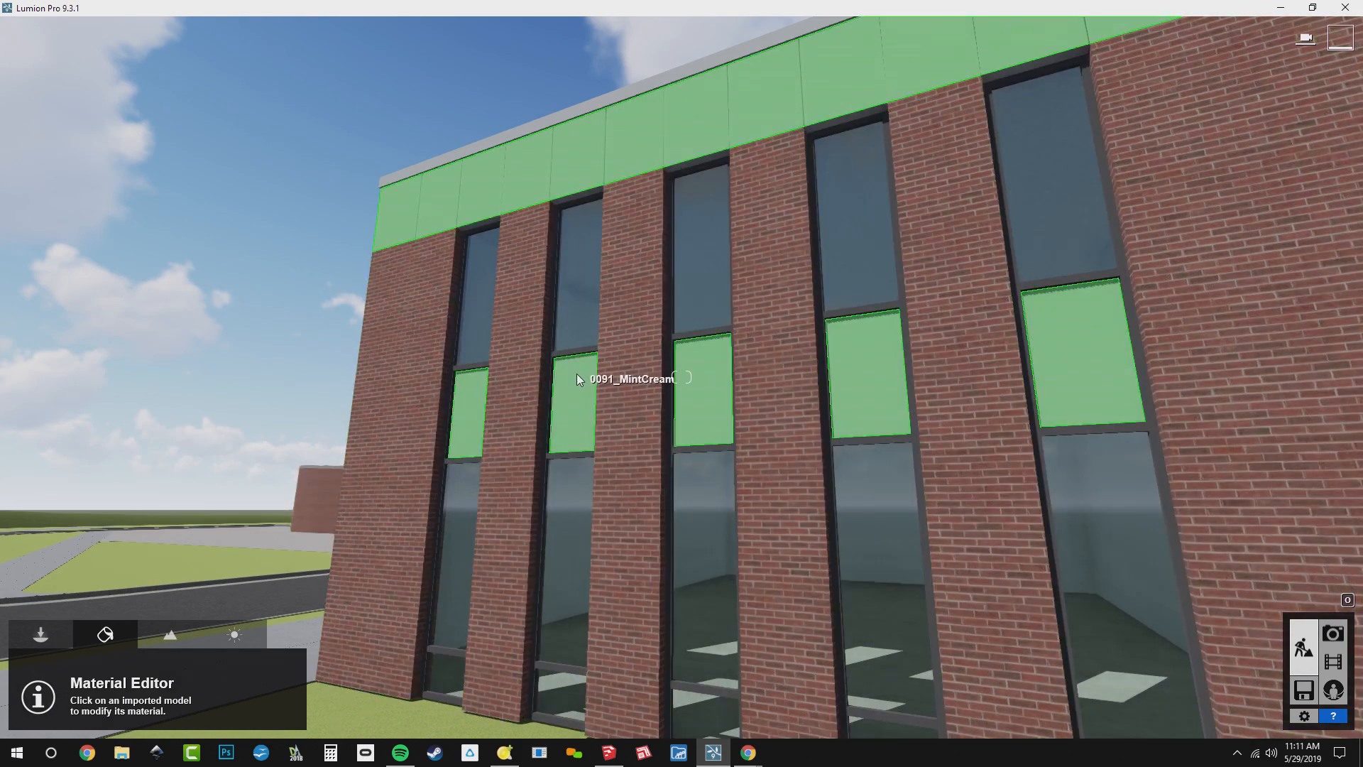
Examine the lawn's grass texture and the curb edges at ground level
{"action": "key", "text": "s"}
{"action": "right_click_drag", "start_coordinate": [576, 374], "coordinate": [1116, 640]}
{"action": "key", "text": "s"}
{"action": "key", "text": "s"}
{"action": "key", "text": "w"}
{"action": "key", "text": "w"}
{"action": "key", "text": "e"}
{"action": "key", "text": "s"}
{"action": "right_click_drag", "start_coordinate": [682, 377], "coordinate": [612, 307]}
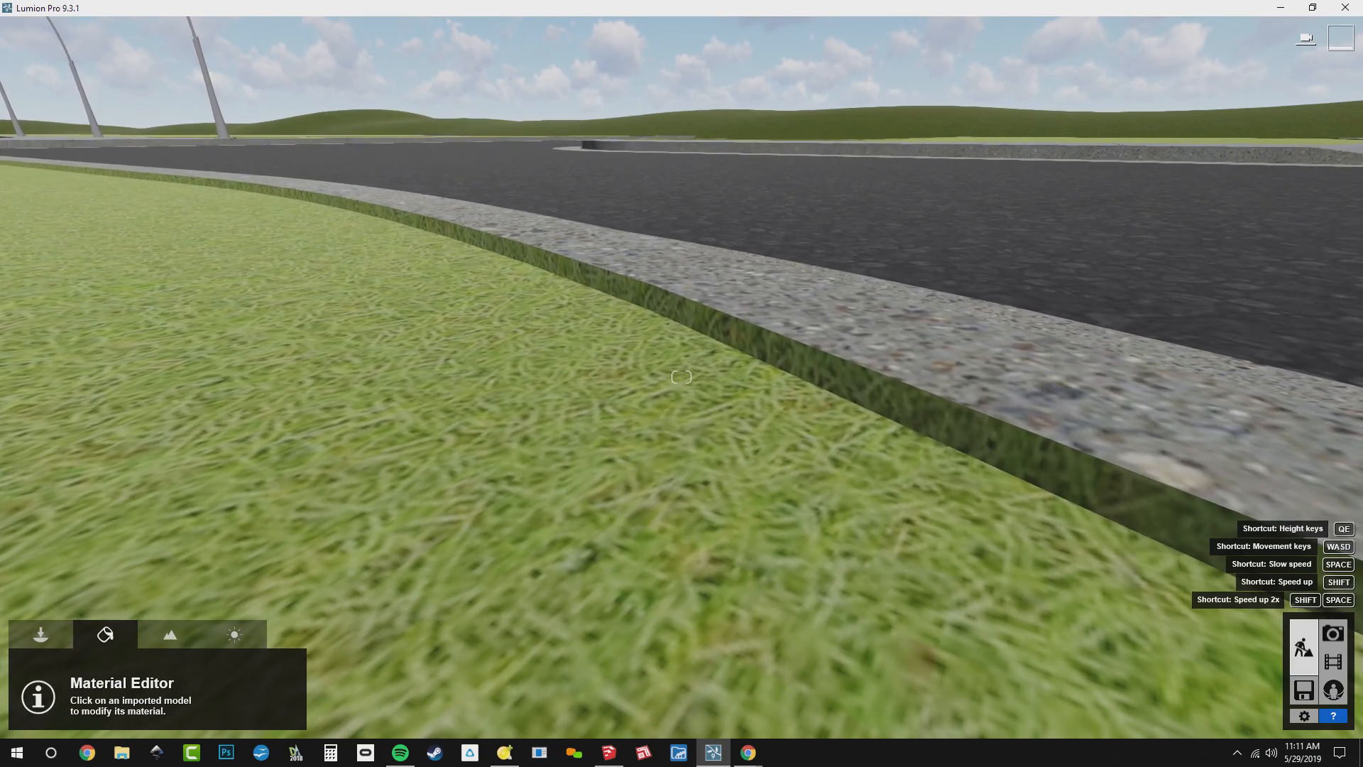
{"action": "right_click_drag", "start_coordinate": [682, 377], "coordinate": [1062, 388]}
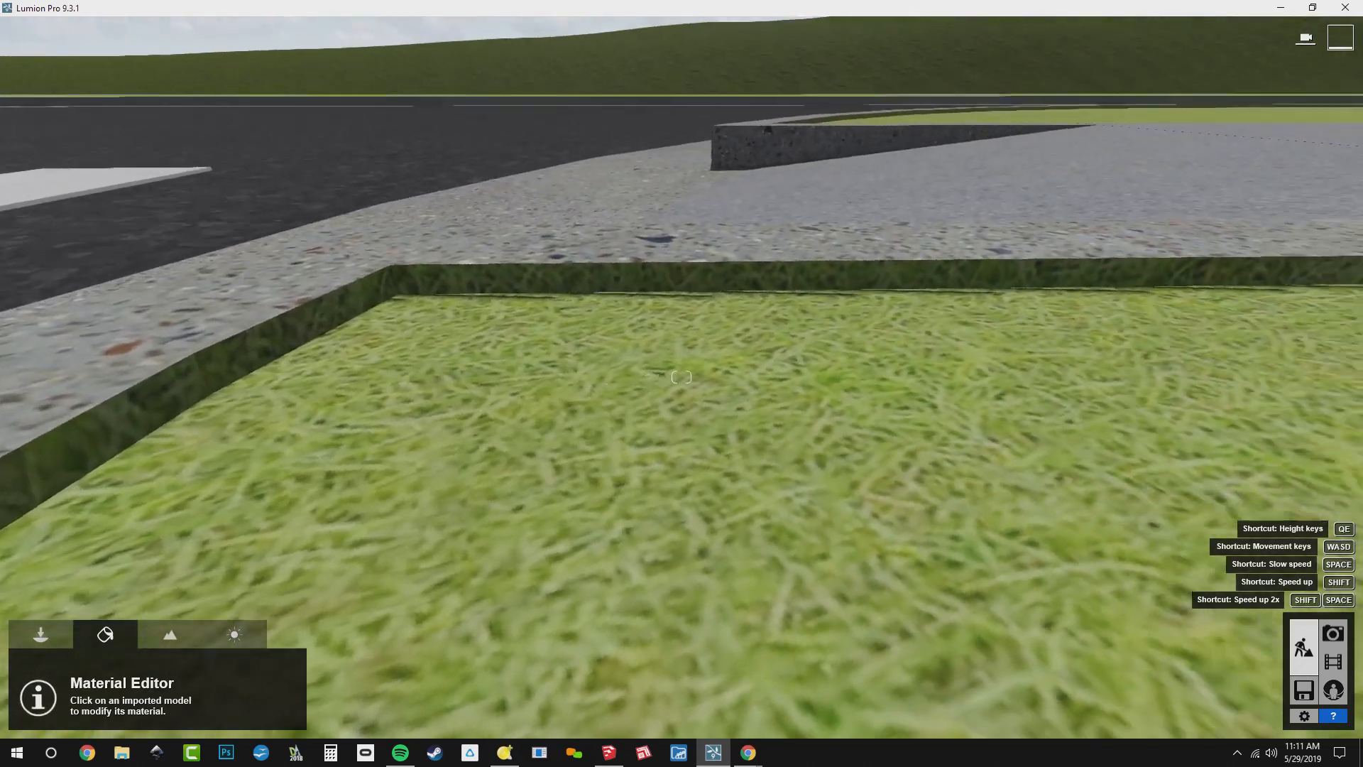
{"action": "right_click_drag", "start_coordinate": [319, 425], "coordinate": [576, 378]}
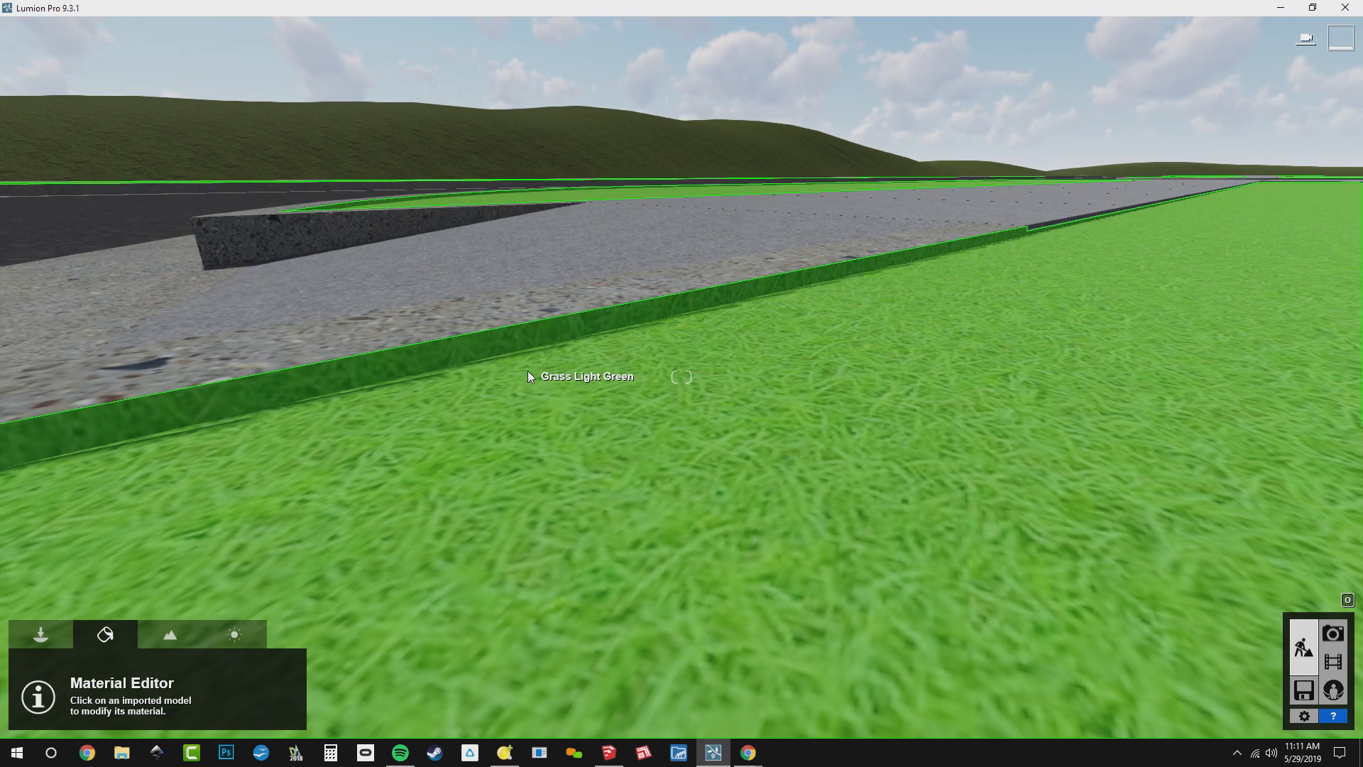
Select the Grass Light Green lawn in front of the building and show the Nature library's 3D grass materials for it
{"action": "right_click_drag", "start_coordinate": [864, 198], "coordinate": [1154, 169]}
{"action": "key", "text": "a"}
{"action": "key", "text": "s"}
{"action": "key", "text": "q"}
{"action": "key", "text": "q"}
{"action": "right_click_drag", "start_coordinate": [710, 206], "coordinate": [772, 210]}
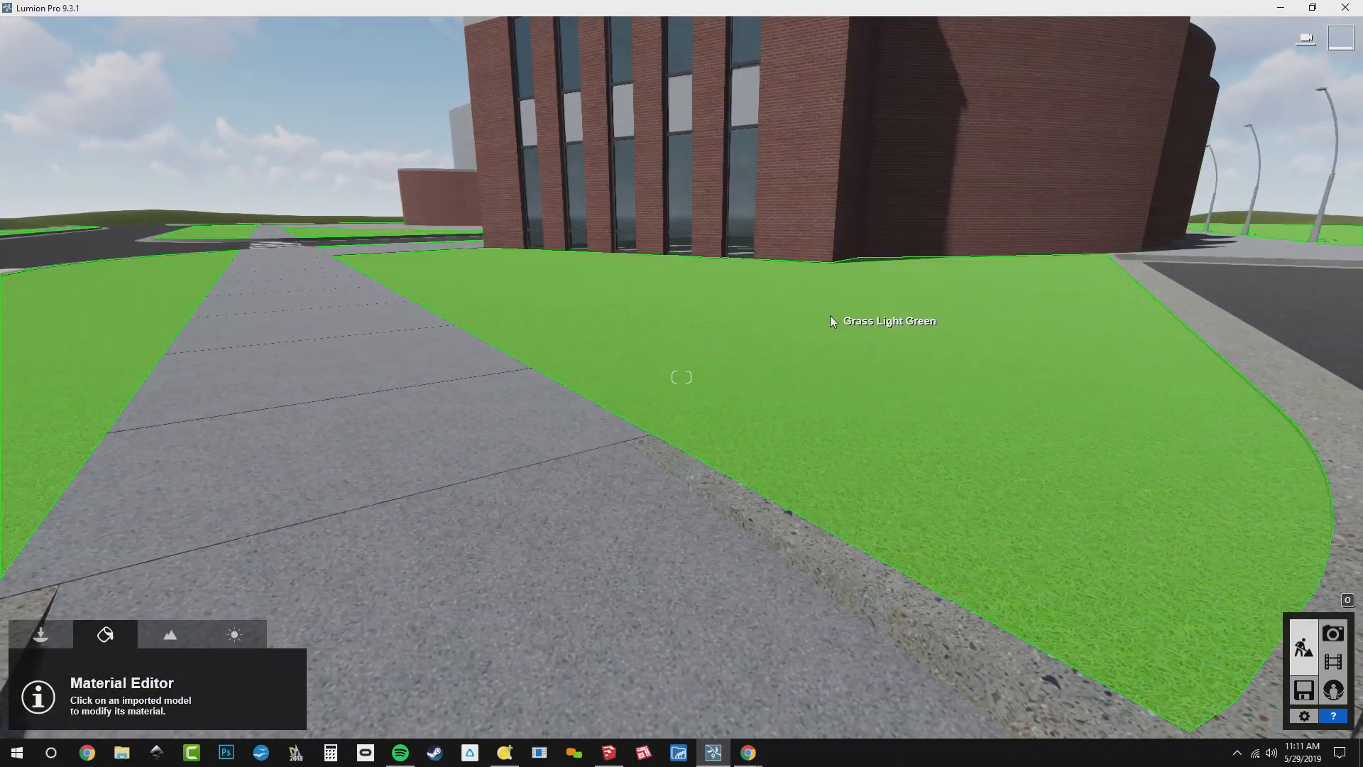
{"action": "left_click", "coordinate": [831, 319]}
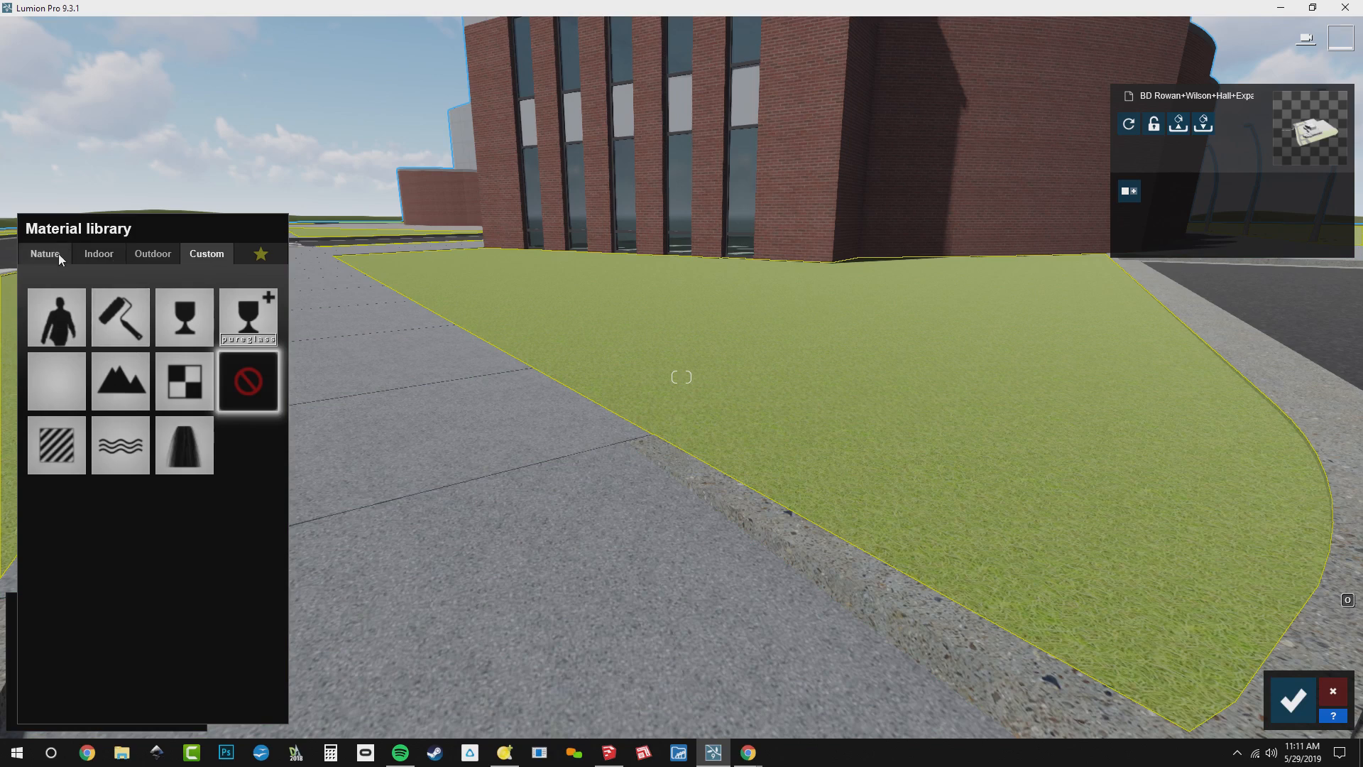
{"action": "left_click", "coordinate": [44, 254]}
{"action": "left_click", "coordinate": [104, 295]}
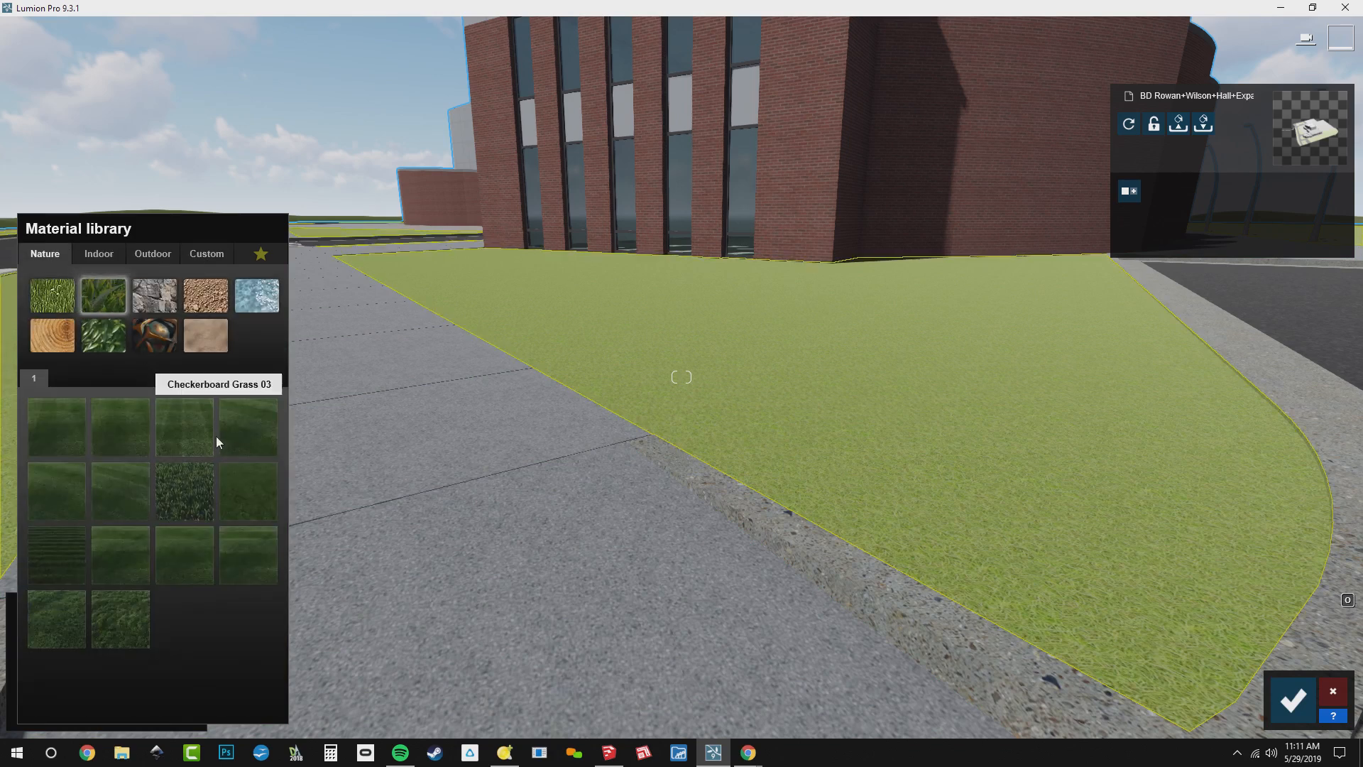
Compare several 3D grass materials on the front lawn, including Checkerboard Grass 03, Circular Grass 01 and Clean Cut Grass, and apply Row Grass 02
{"action": "left_click", "coordinate": [186, 437]}
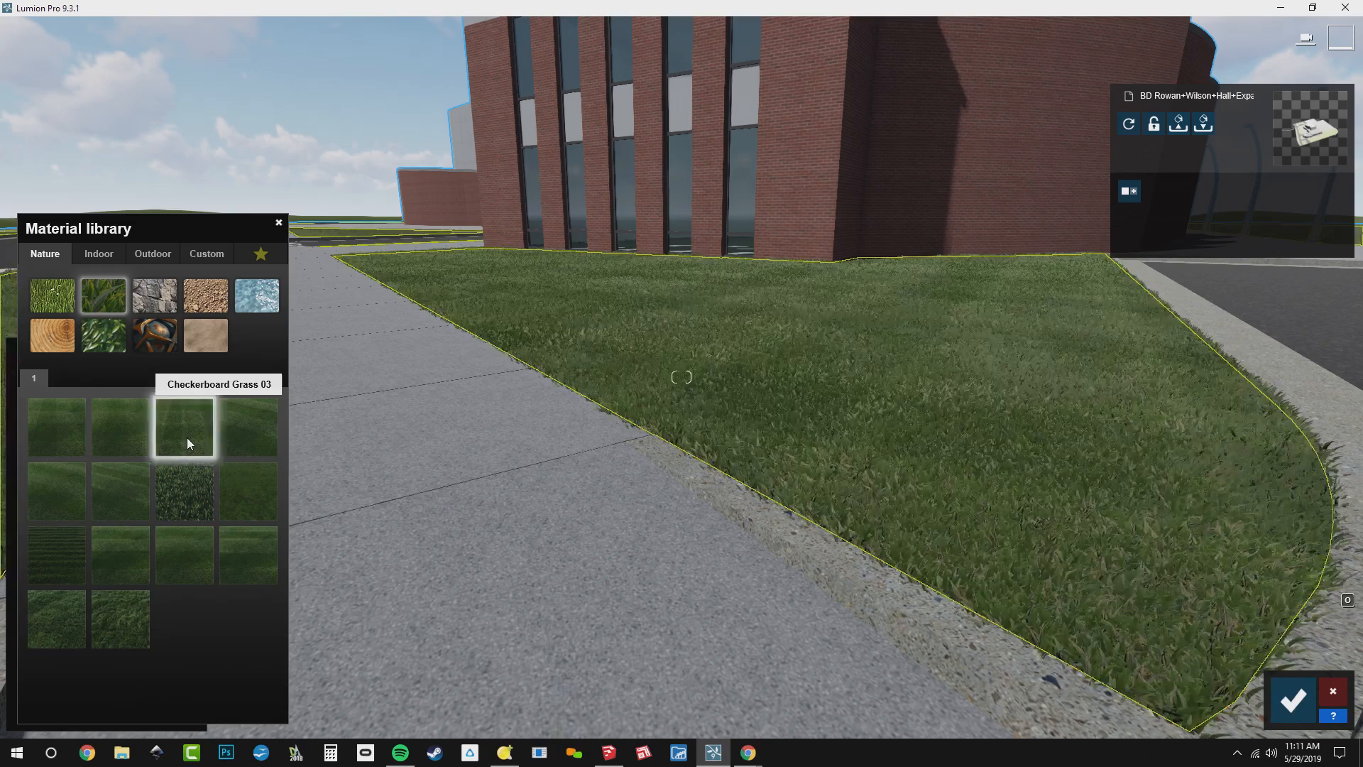
{"action": "key", "text": "q"}
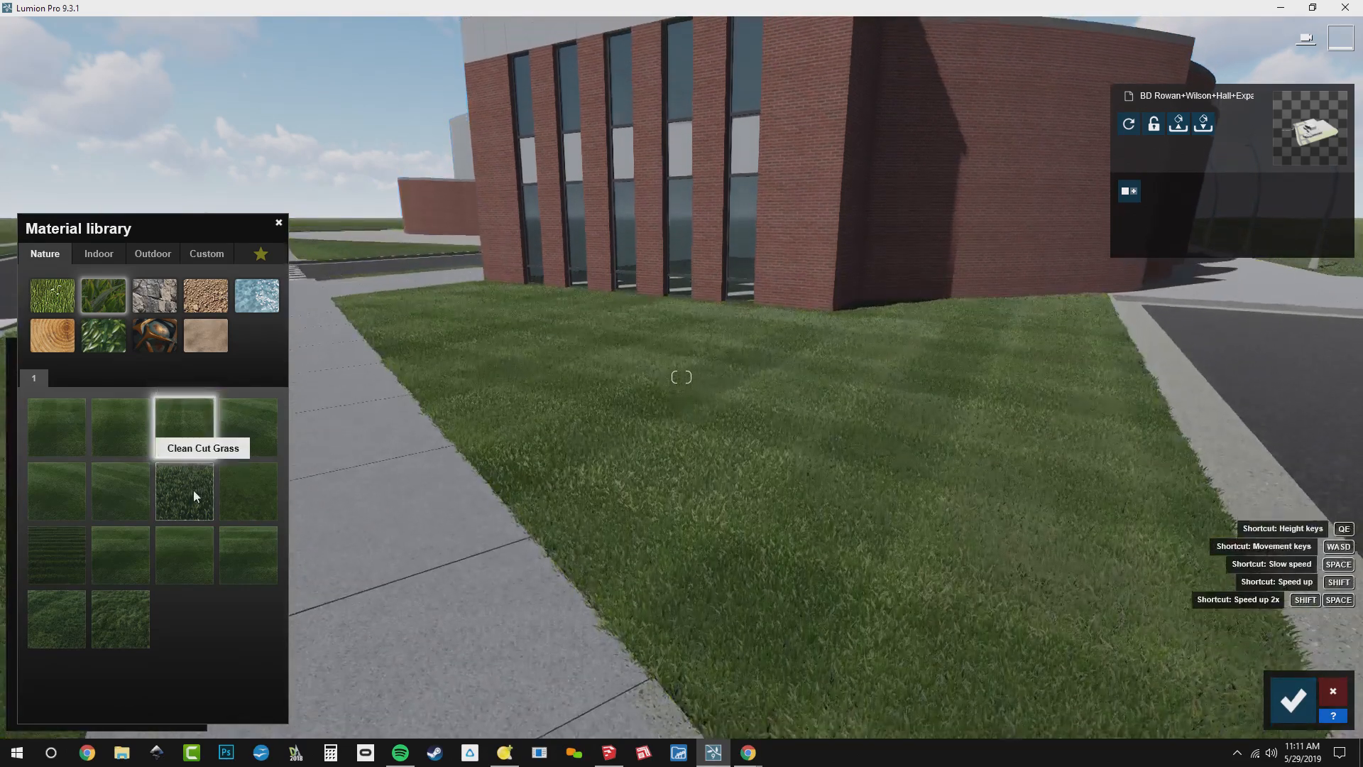
{"action": "left_click", "coordinate": [257, 434]}
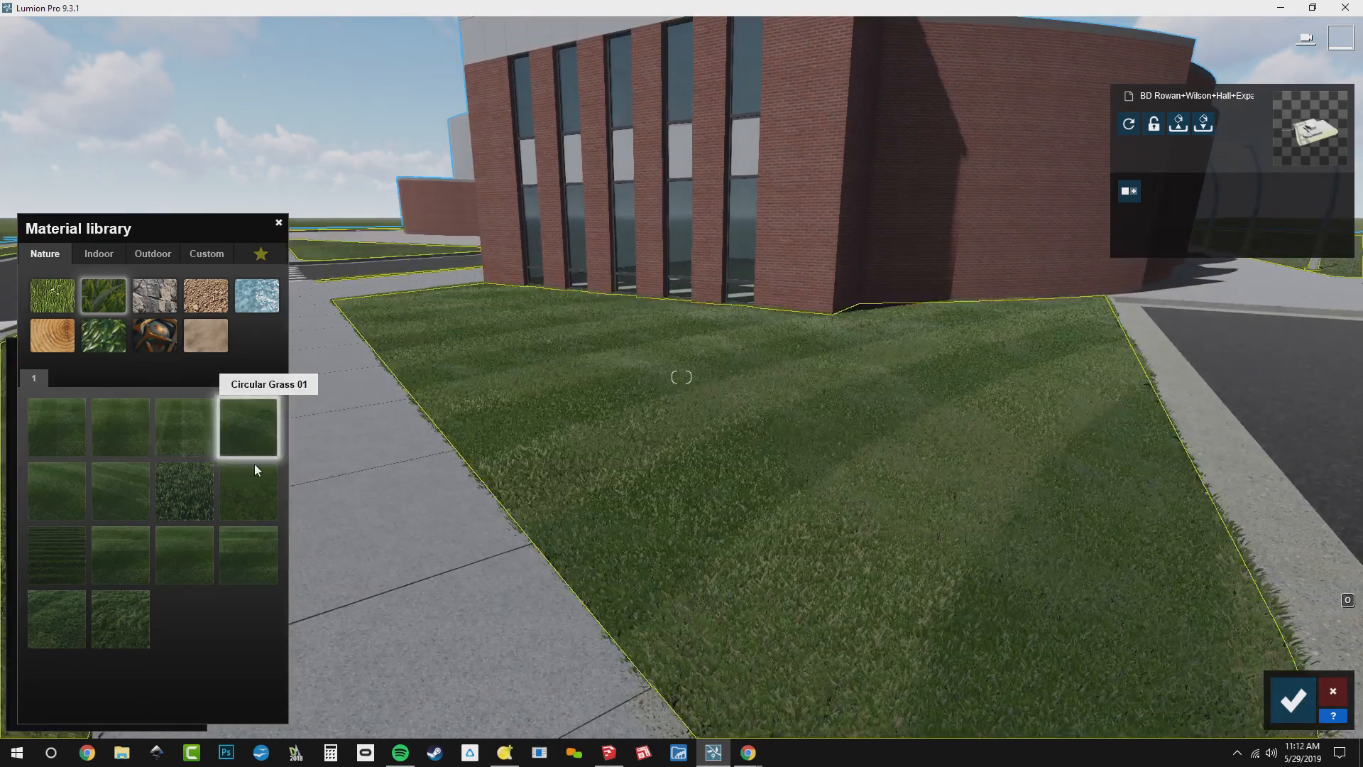
{"action": "left_click", "coordinate": [255, 481]}
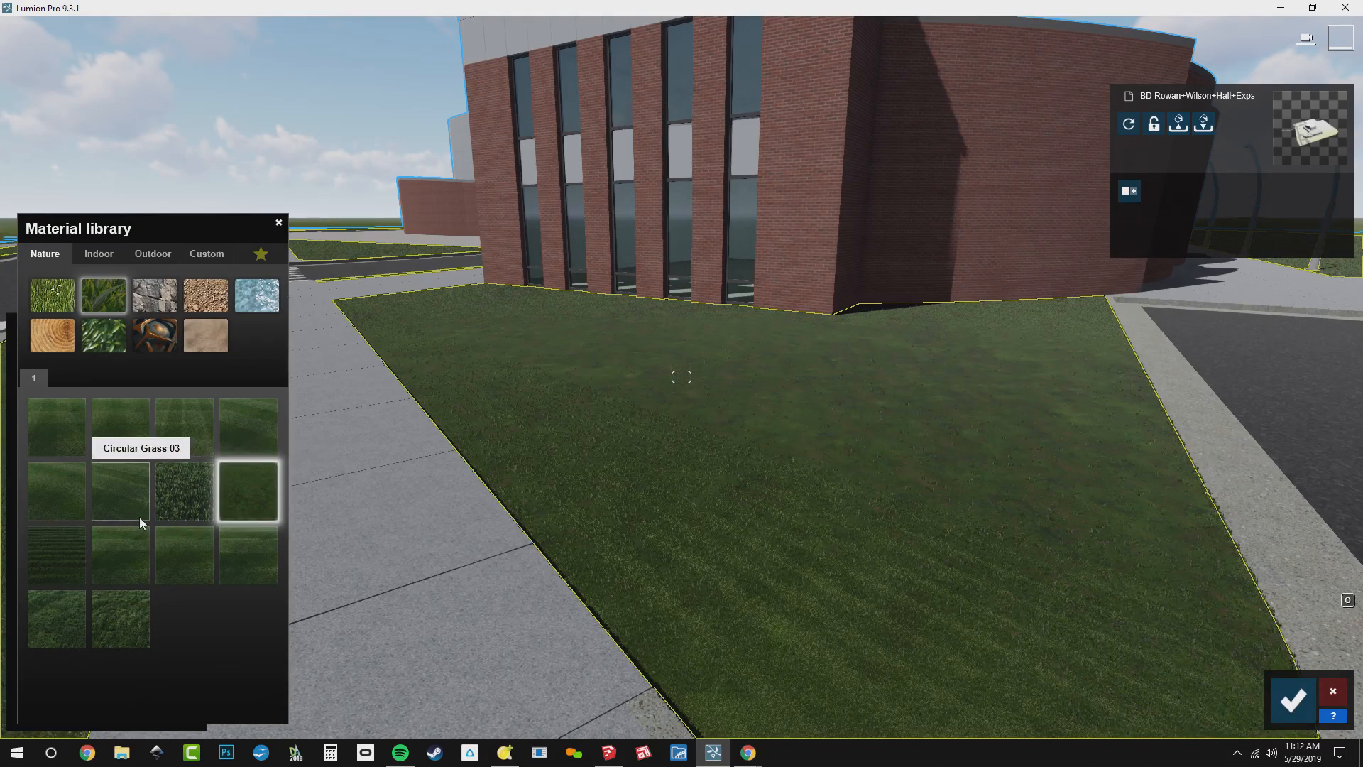
{"action": "left_click", "coordinate": [181, 507]}
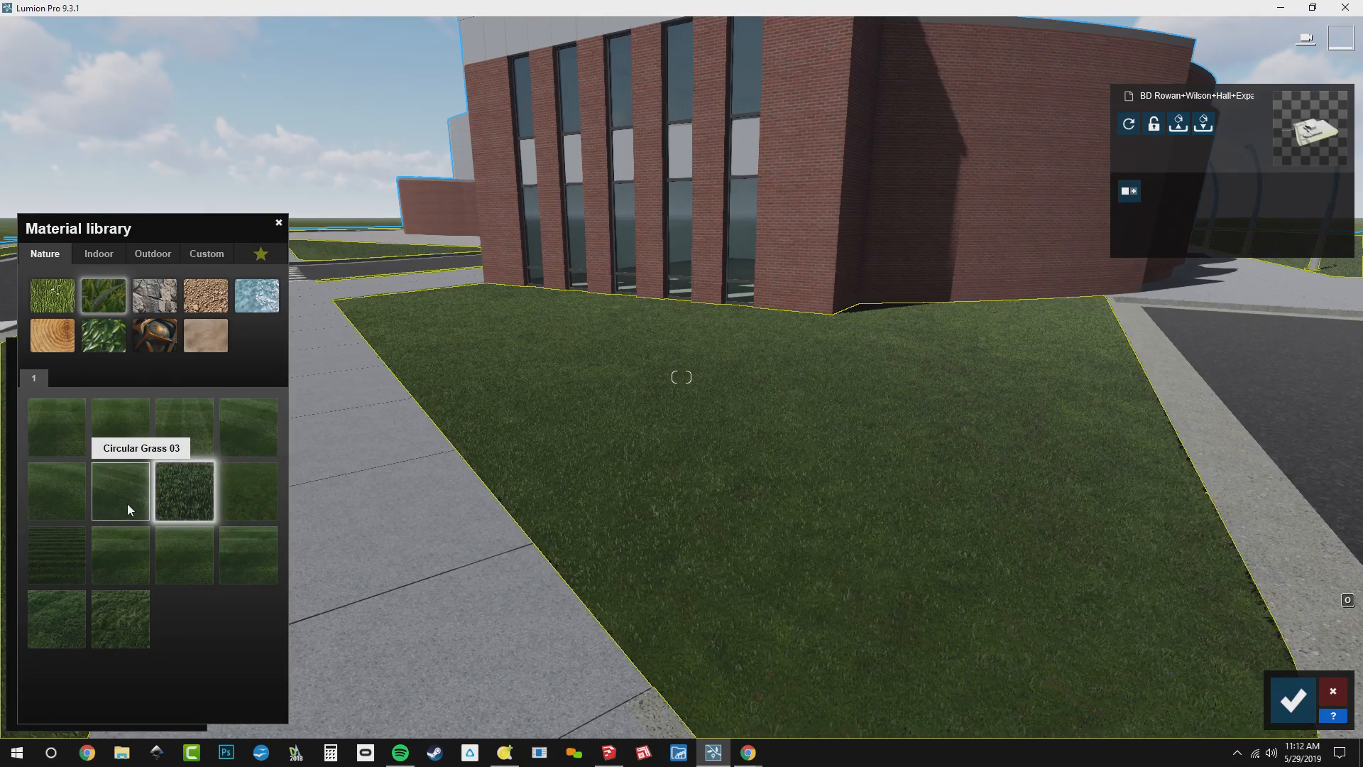
{"action": "left_click", "coordinate": [106, 565]}
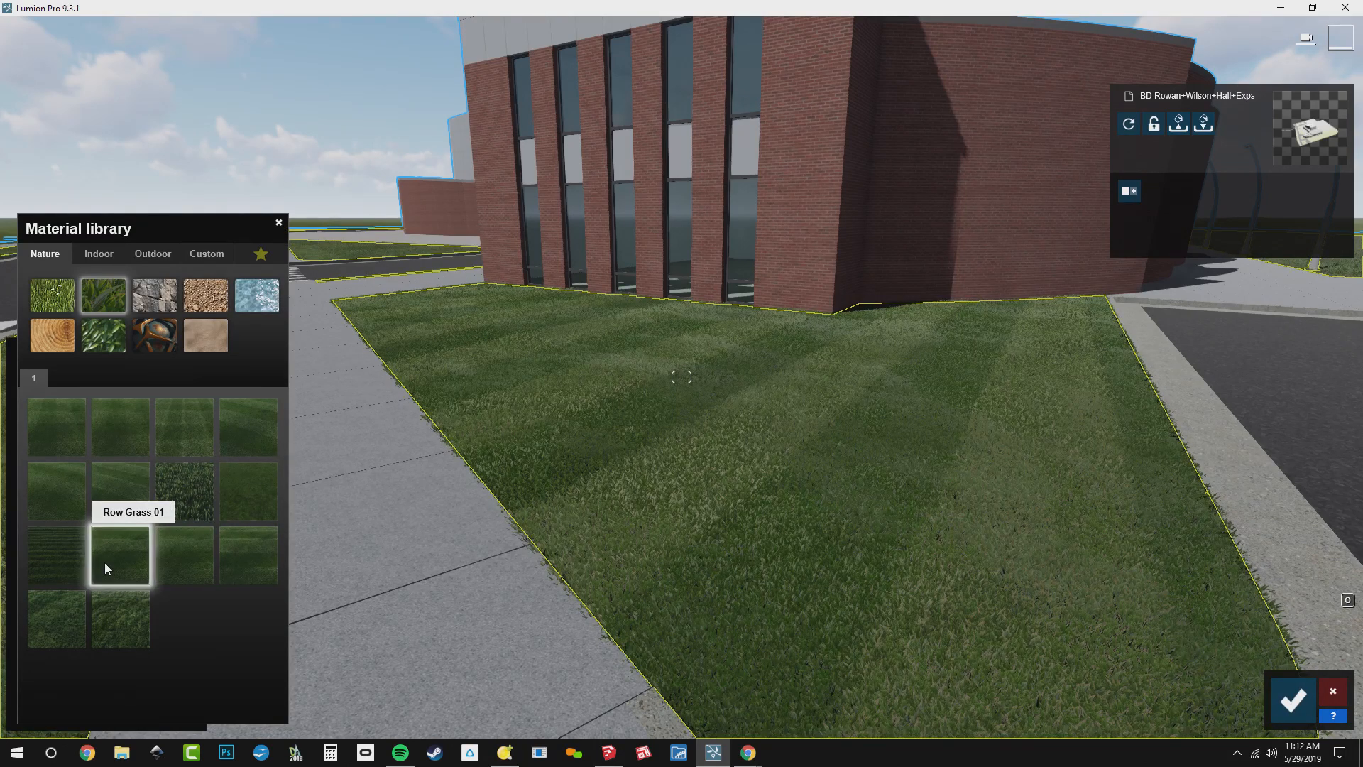
{"action": "left_click", "coordinate": [180, 561]}
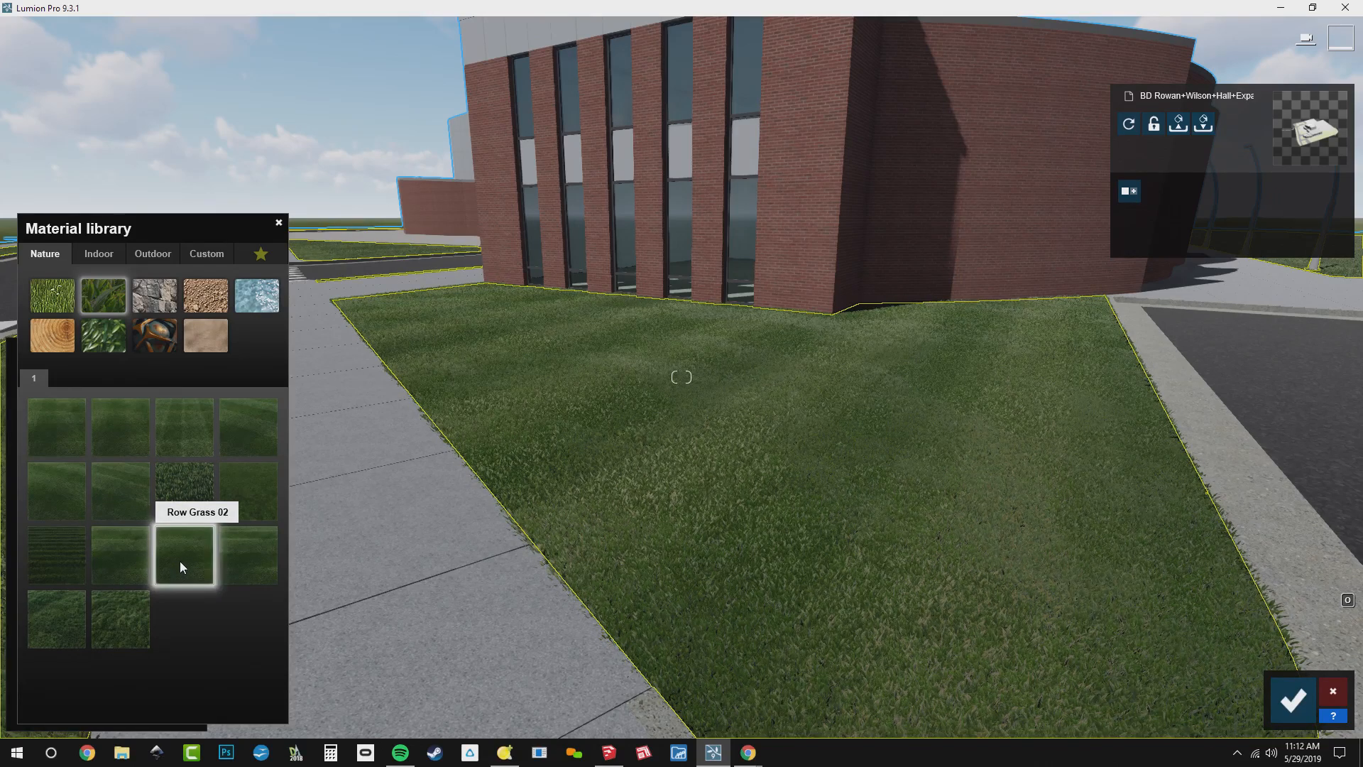
Shrink the Row Grass 02 grass size, raise its length to about a quarter and set its grass cut to about half
{"action": "right_click_drag", "start_coordinate": [355, 384], "coordinate": [372, 406]}
{"action": "key", "text": "e"}
{"action": "key", "text": "e"}
{"action": "key", "text": "w"}
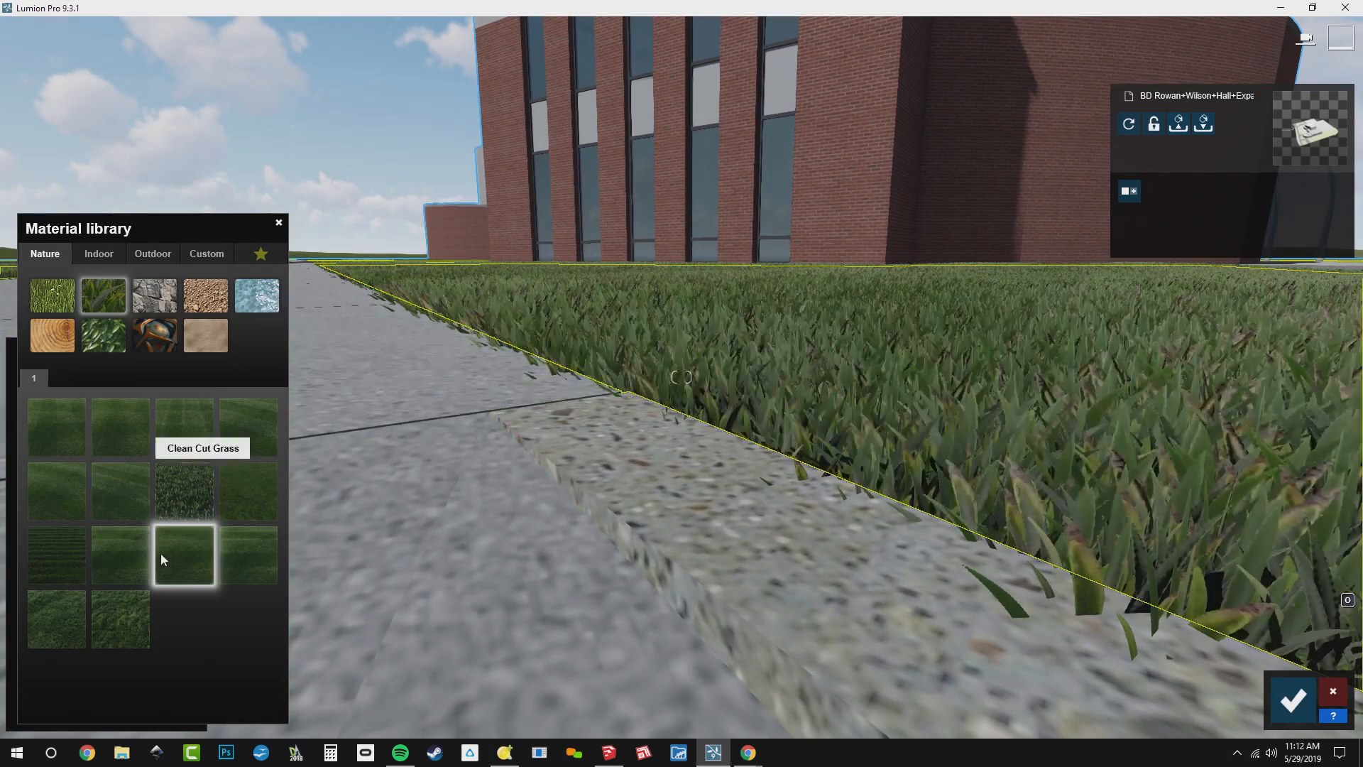
{"action": "left_click", "coordinate": [174, 569]}
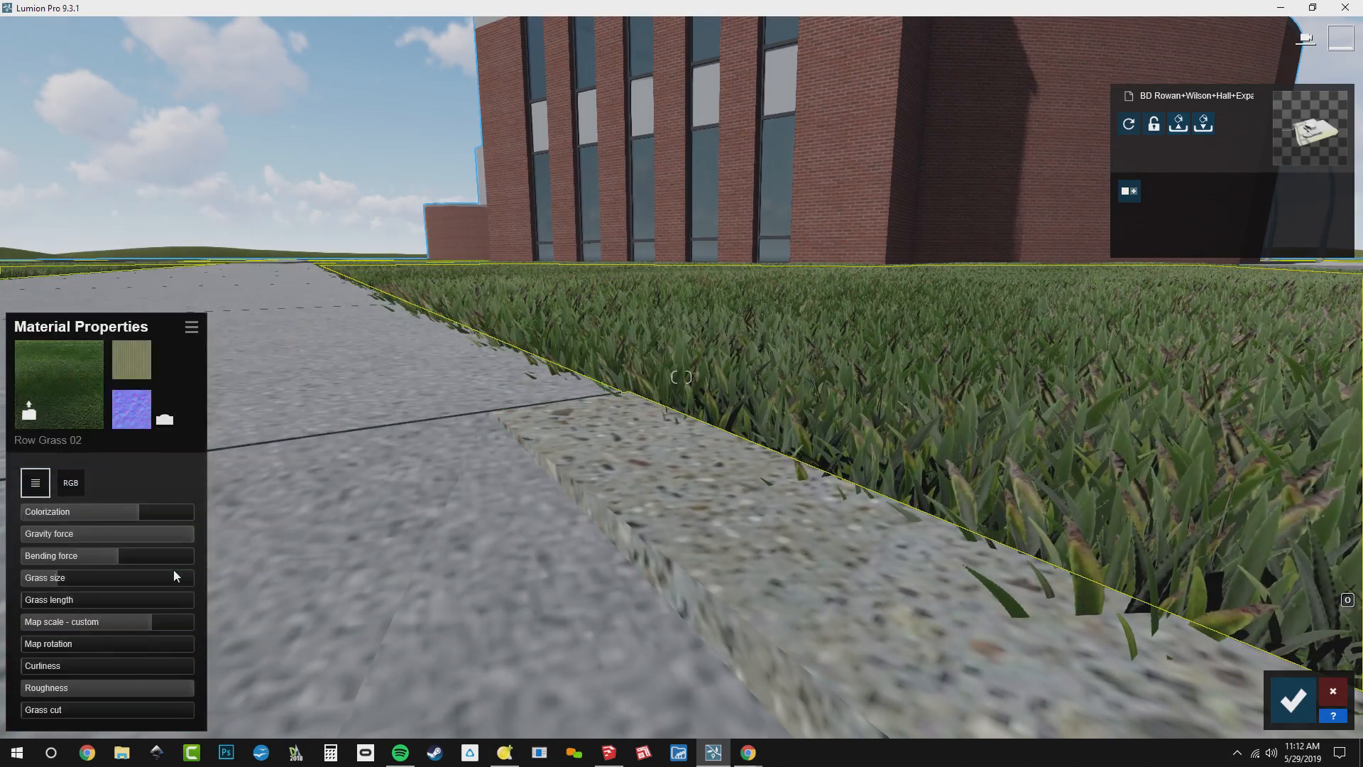
{"action": "left_click", "coordinate": [42, 579]}
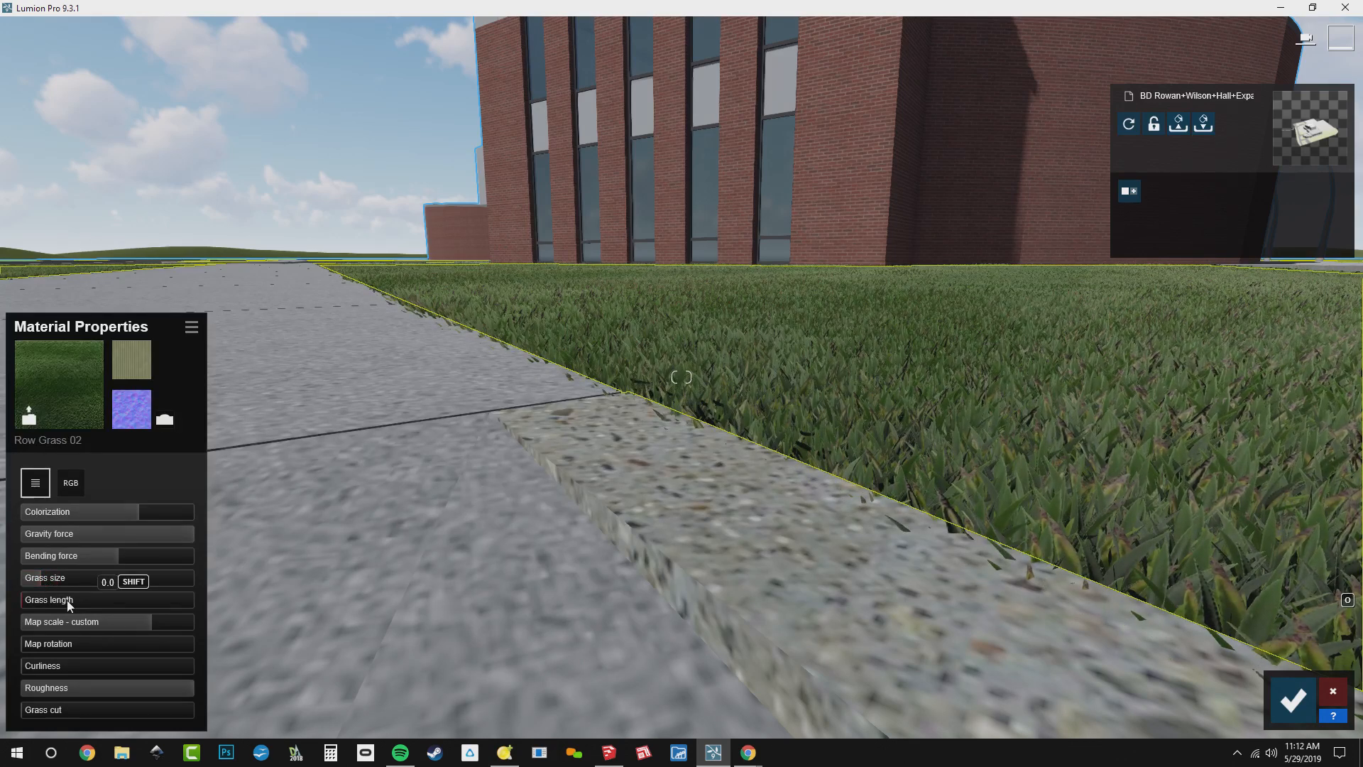
{"action": "left_click", "coordinate": [67, 600]}
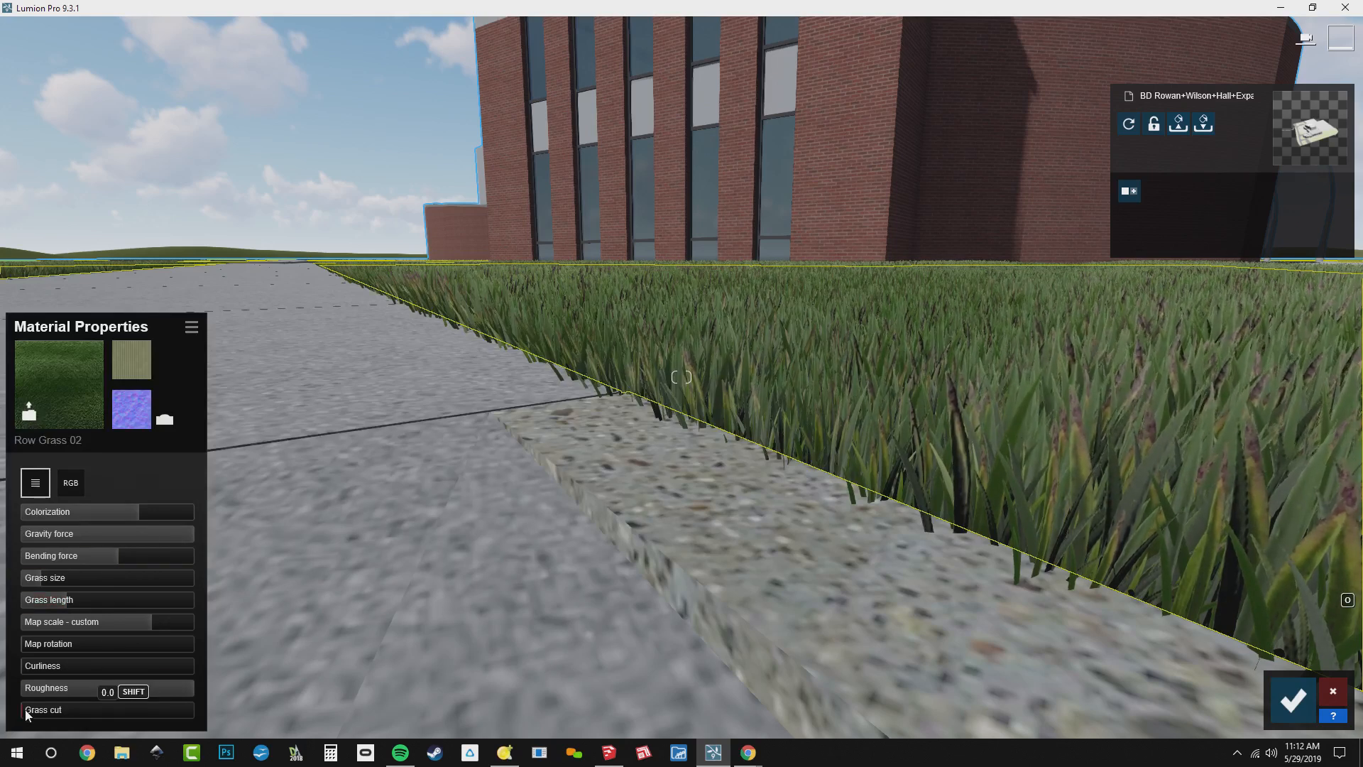
{"action": "left_click_drag", "start_coordinate": [26, 712], "coordinate": [106, 714]}
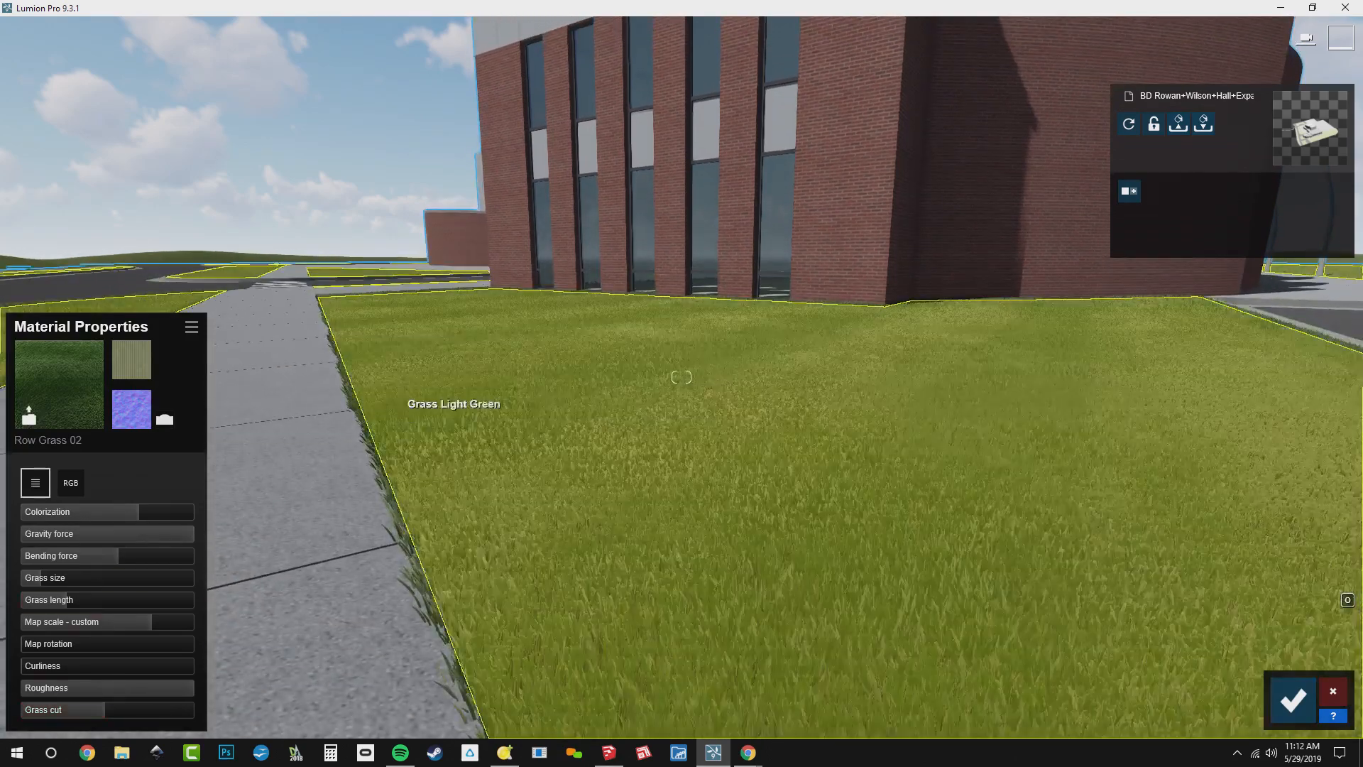
{"action": "right_click_drag", "start_coordinate": [455, 386], "coordinate": [454, 469]}
{"action": "key", "text": "s"}
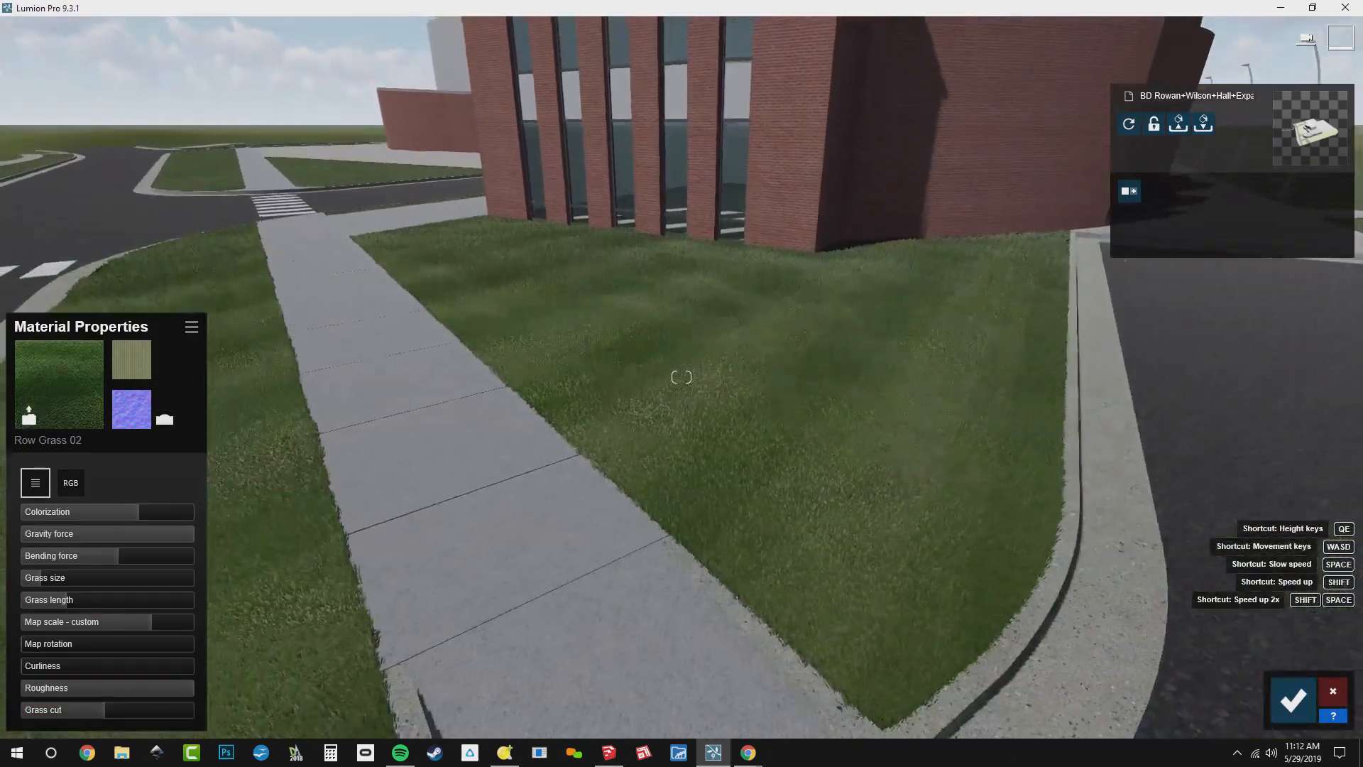
{"action": "right_click_drag", "start_coordinate": [454, 468], "coordinate": [507, 463]}
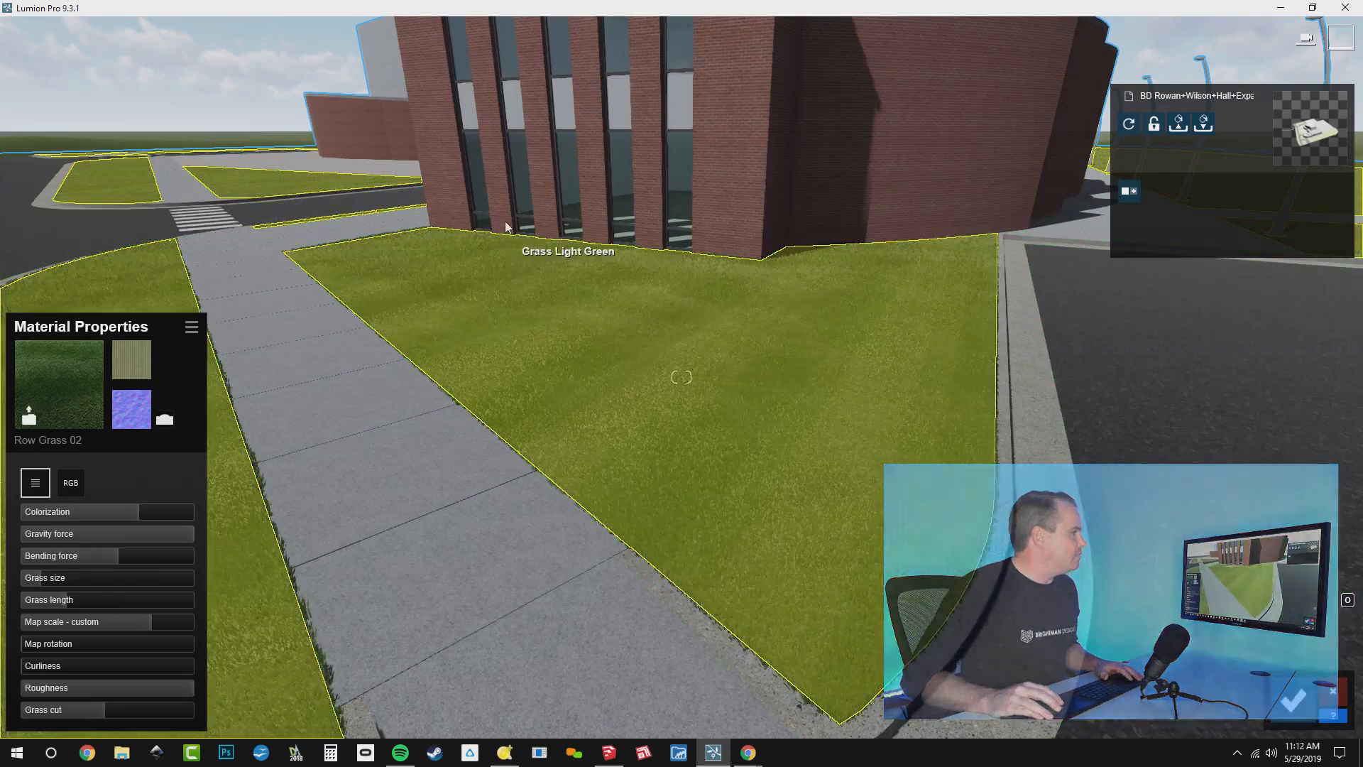
Select the Blacktop New road surface beside the crosswalk and show the Outdoor library's Asphalt materials for it
{"action": "right_click_drag", "start_coordinate": [505, 225], "coordinate": [753, 374]}
{"action": "key", "text": "w"}
{"action": "key", "text": "w"}
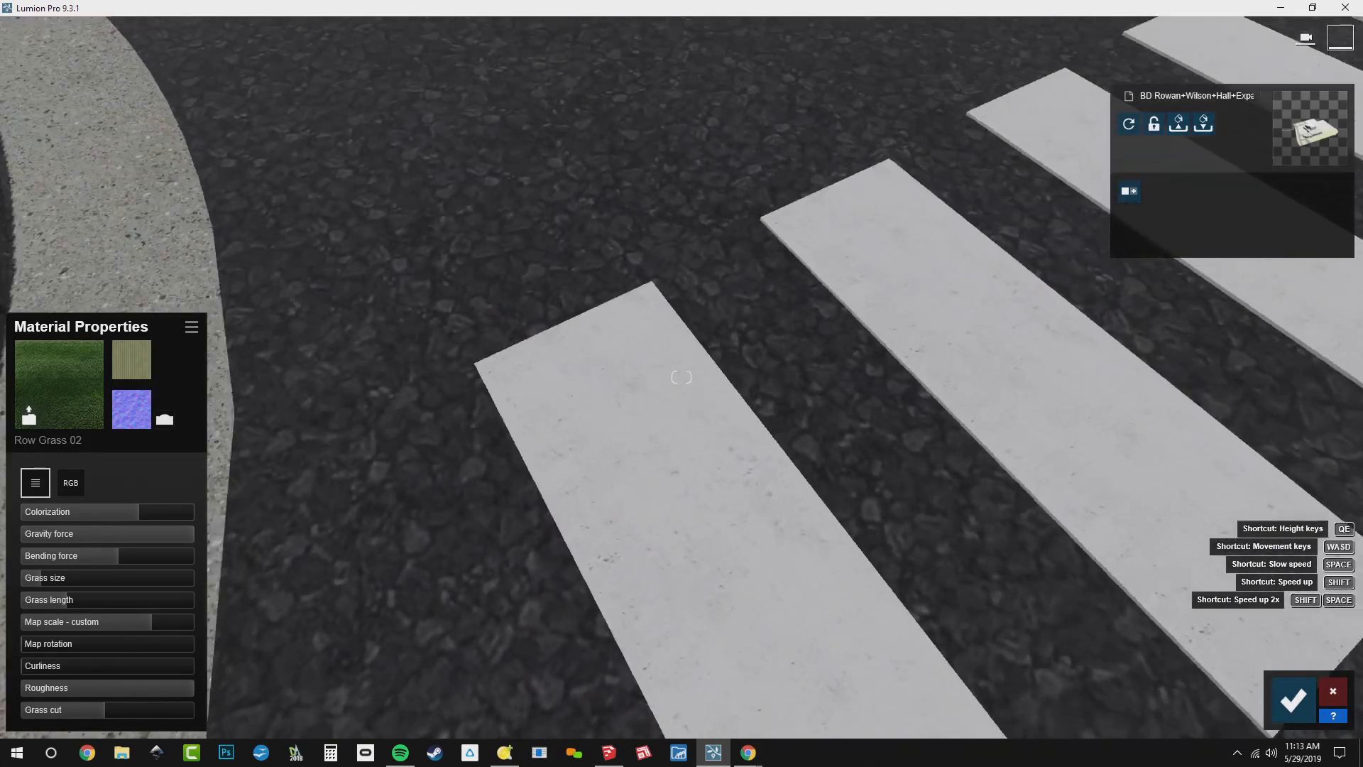
{"action": "right_click_drag", "start_coordinate": [682, 326], "coordinate": [561, 130]}
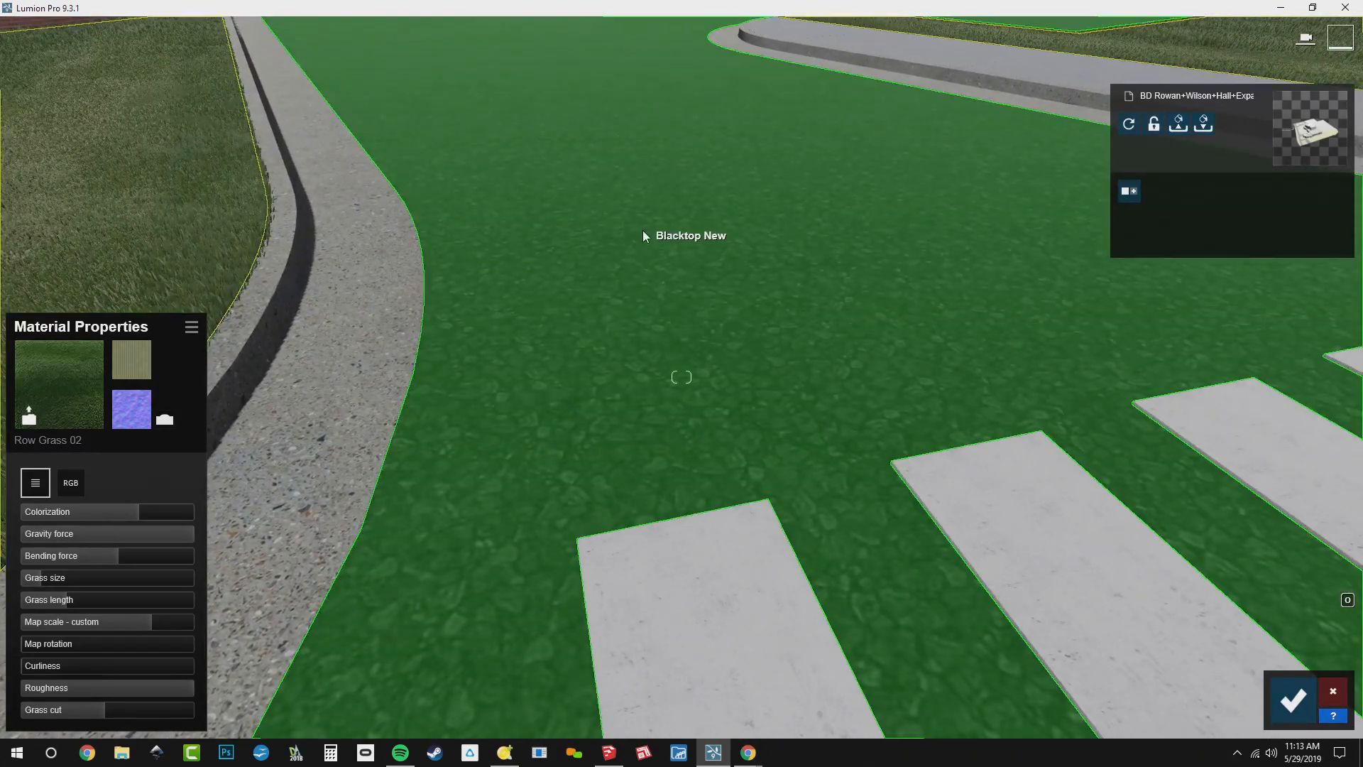
{"action": "left_click", "coordinate": [642, 230]}
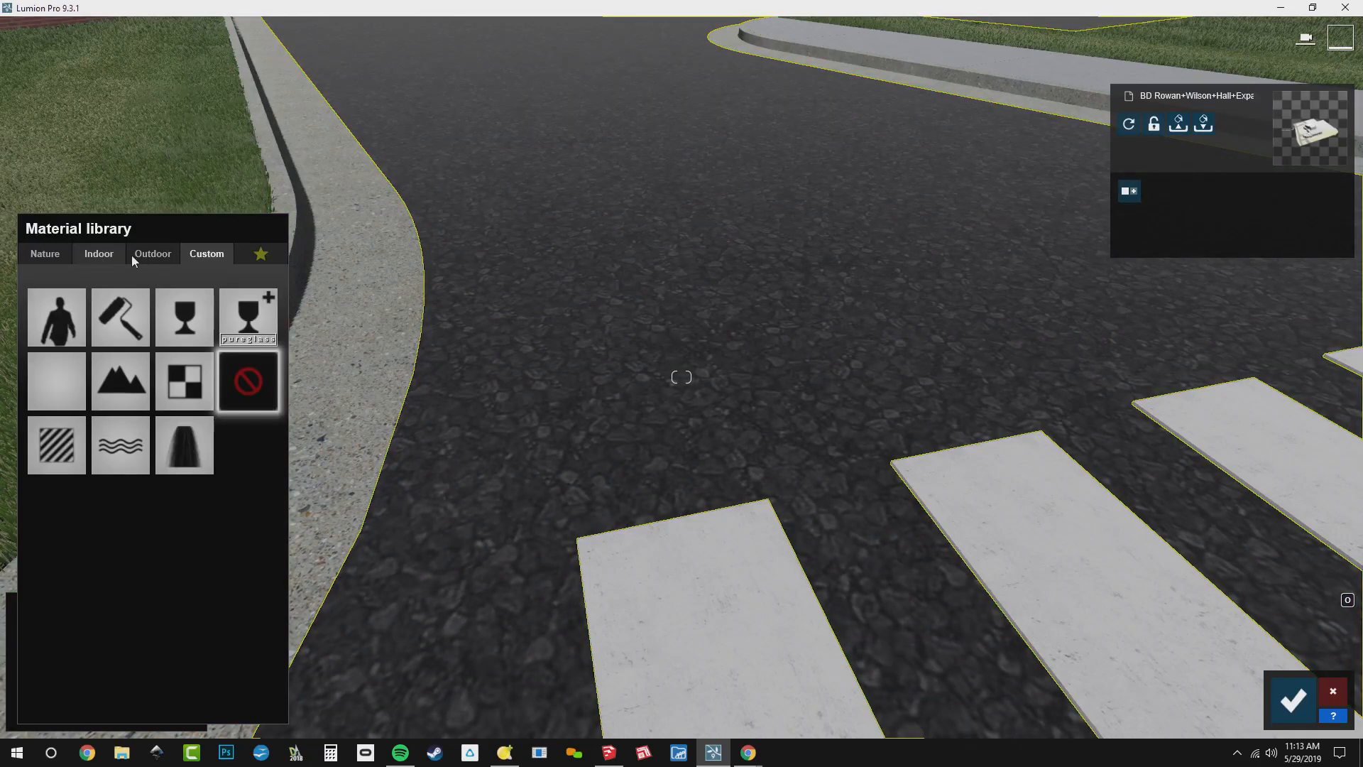
{"action": "left_click", "coordinate": [146, 254]}
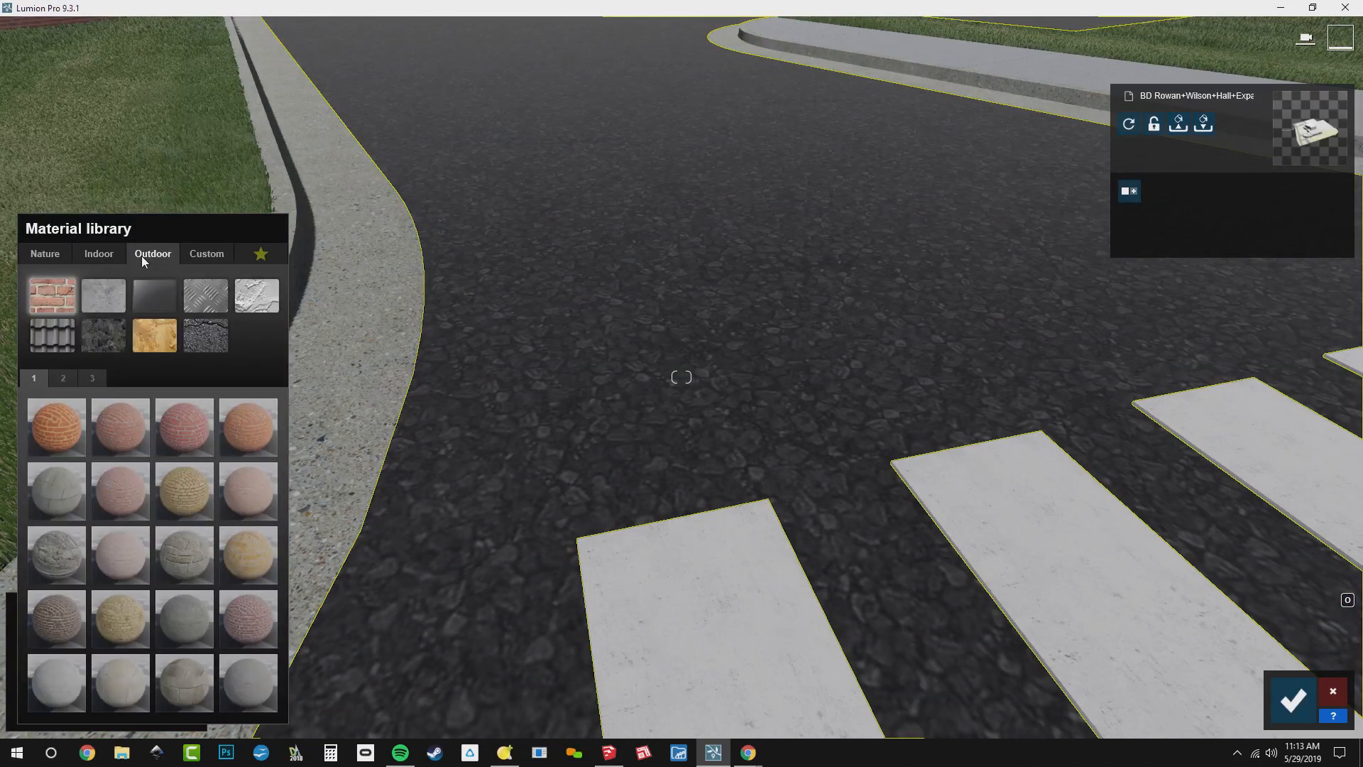
{"action": "left_click", "coordinate": [215, 337]}
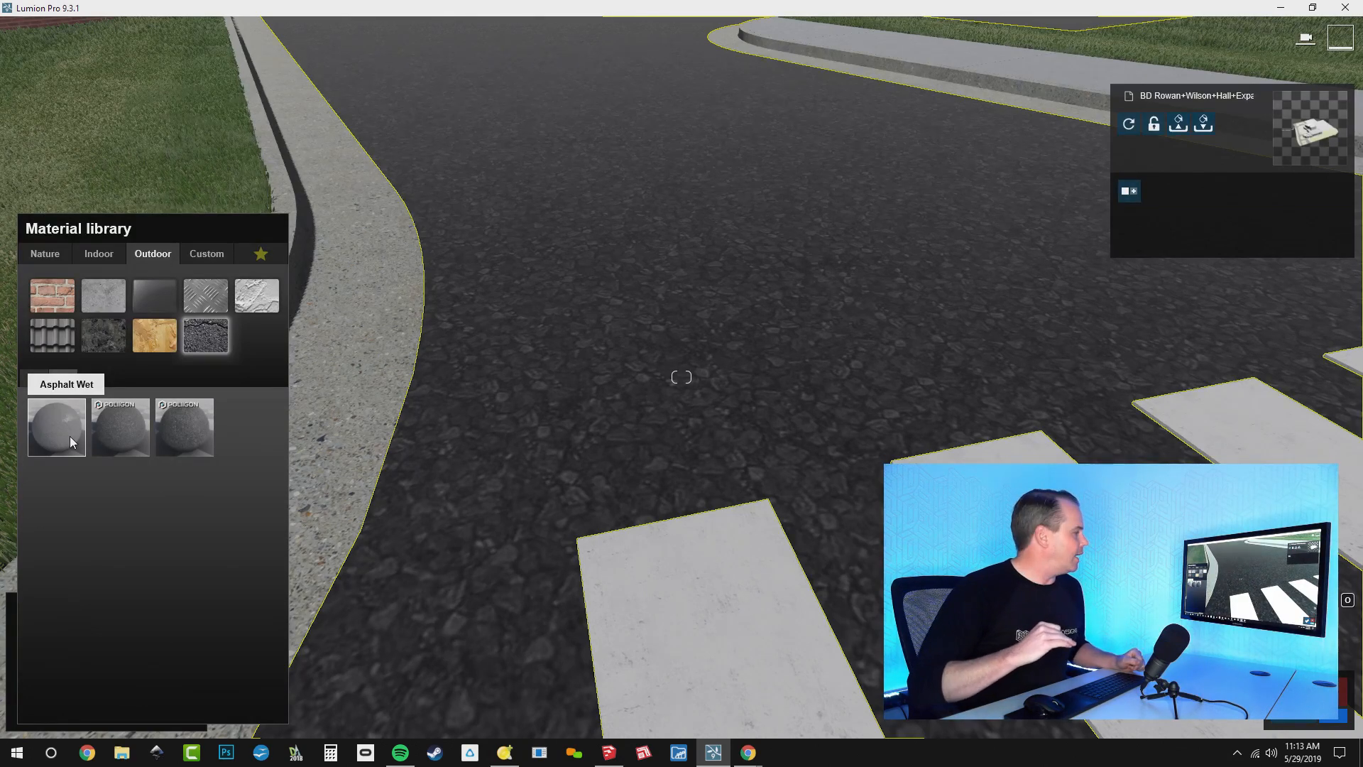
Compare Polii CityStreet AsphaltGeneric Worn 001 2k with the Clean 001 2k version on the road and open the worn one's properties
{"action": "left_click", "coordinate": [200, 424]}
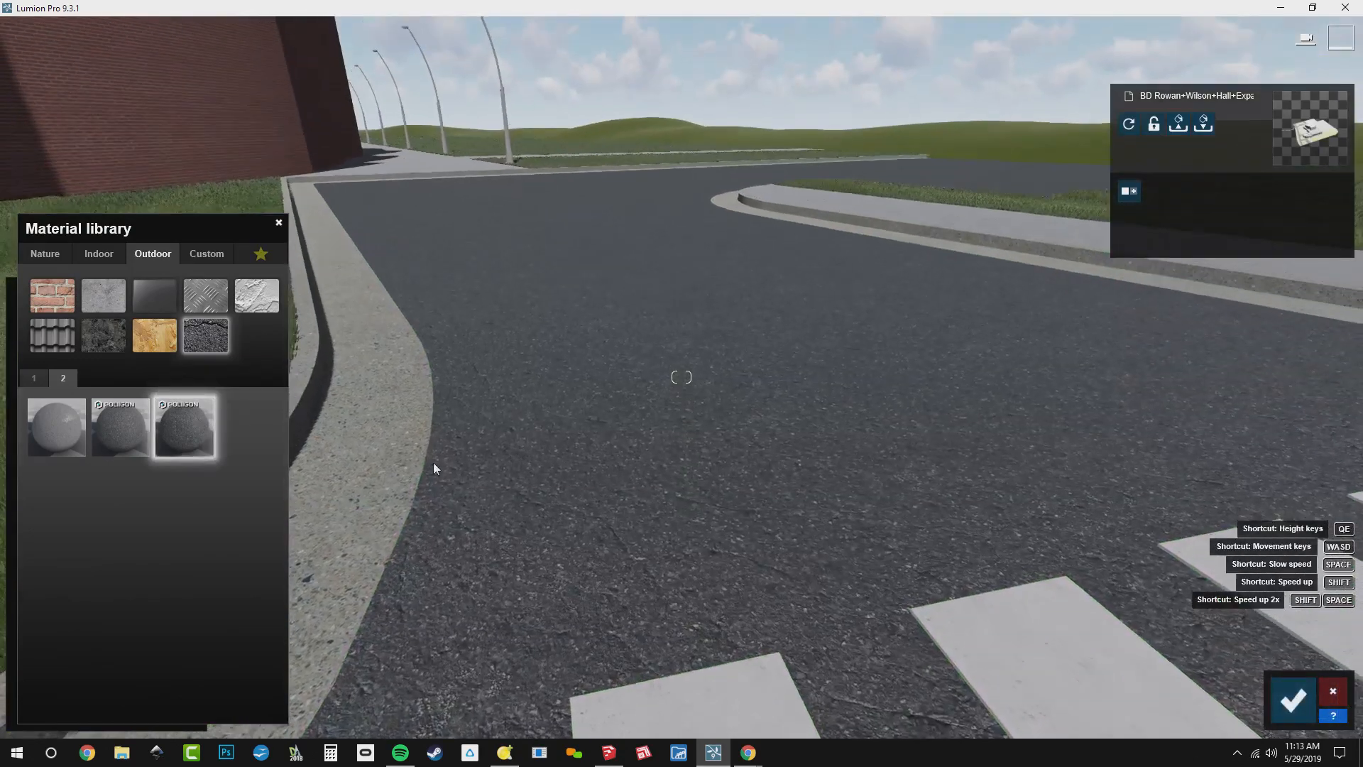
{"action": "left_click", "coordinate": [115, 442]}
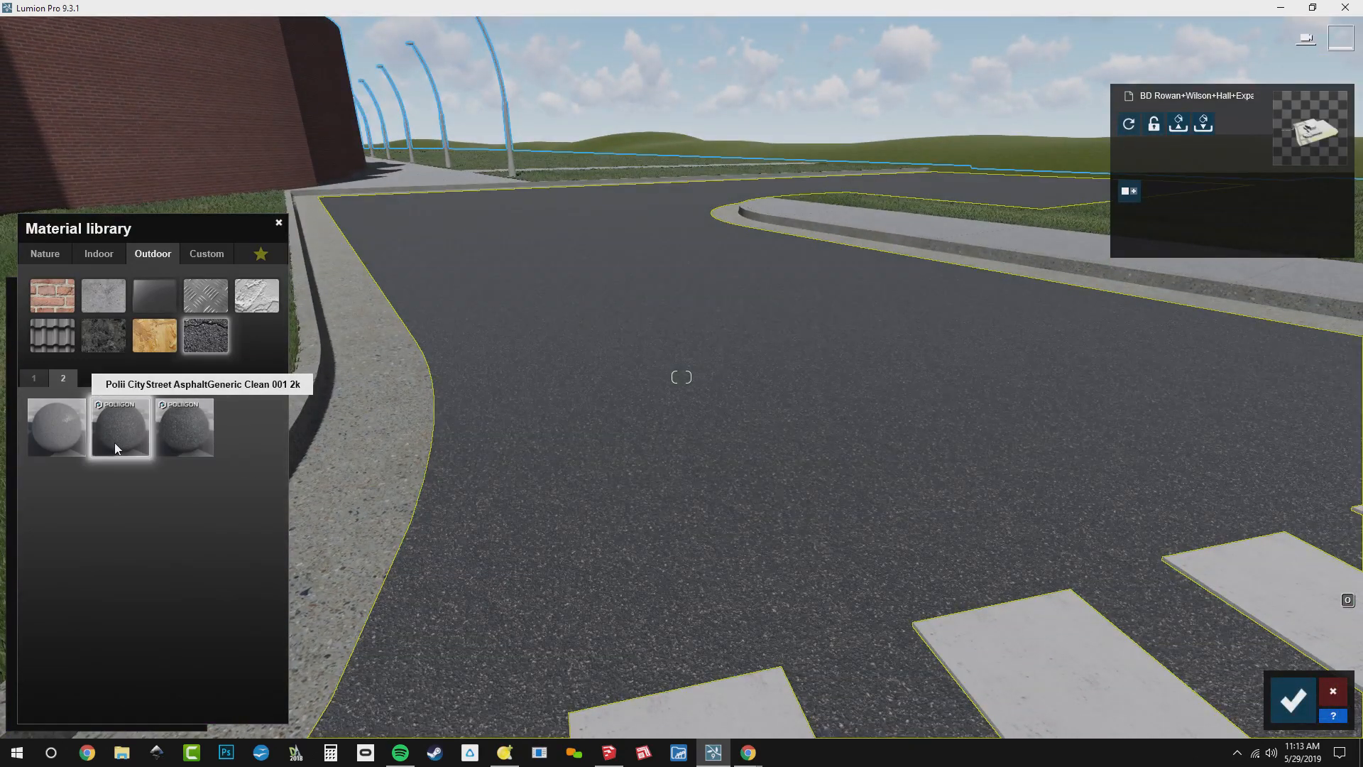
{"action": "left_click", "coordinate": [165, 452]}
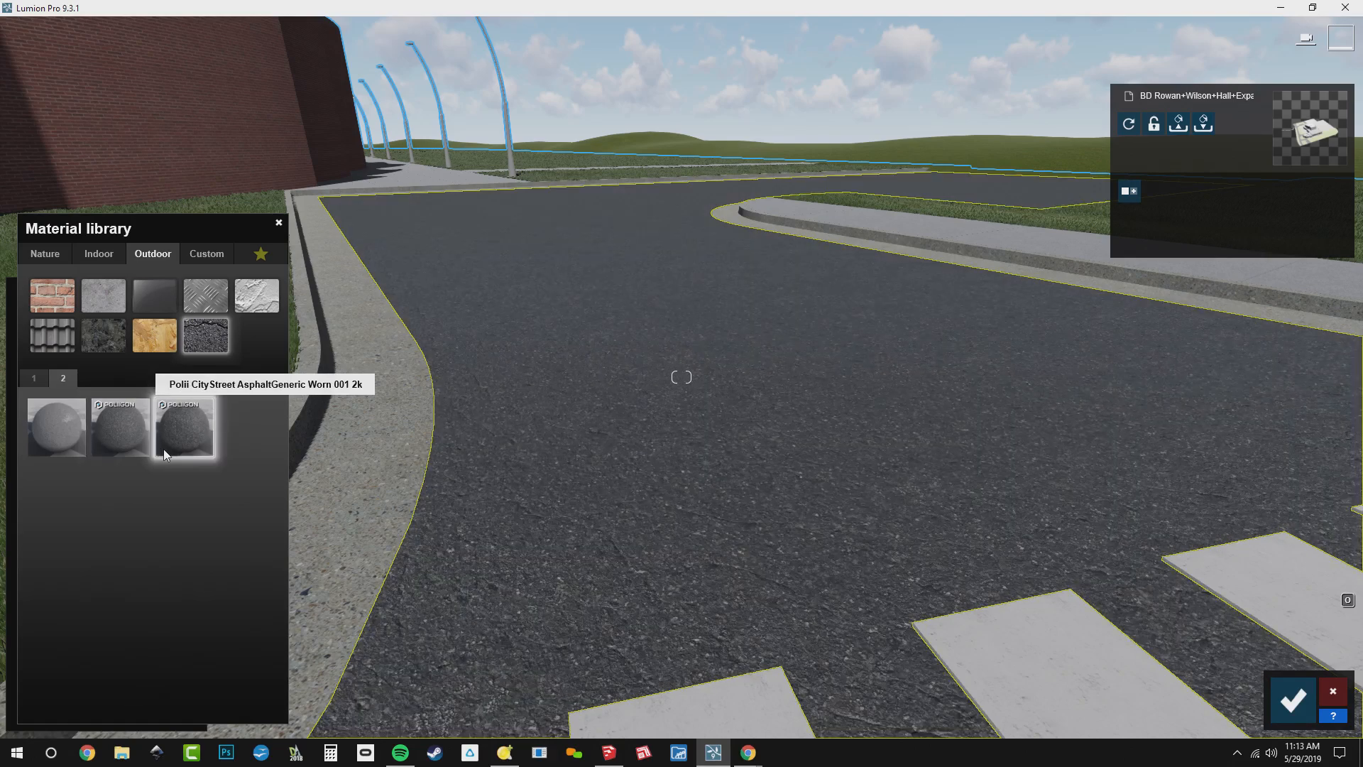
{"action": "left_click", "coordinate": [164, 452]}
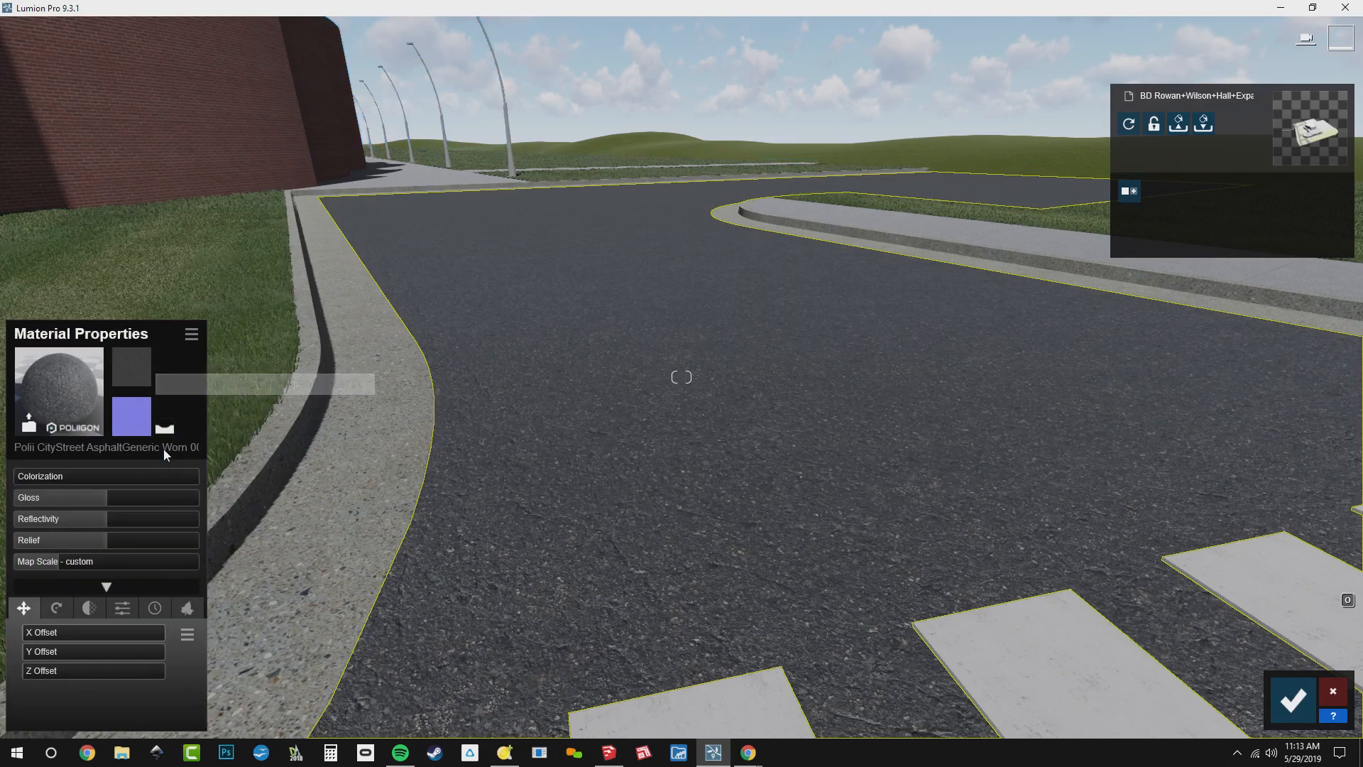
Set the worn asphalt's colorization to about 0.5 and try a dark gray tint on the road
{"action": "left_click", "coordinate": [118, 481]}
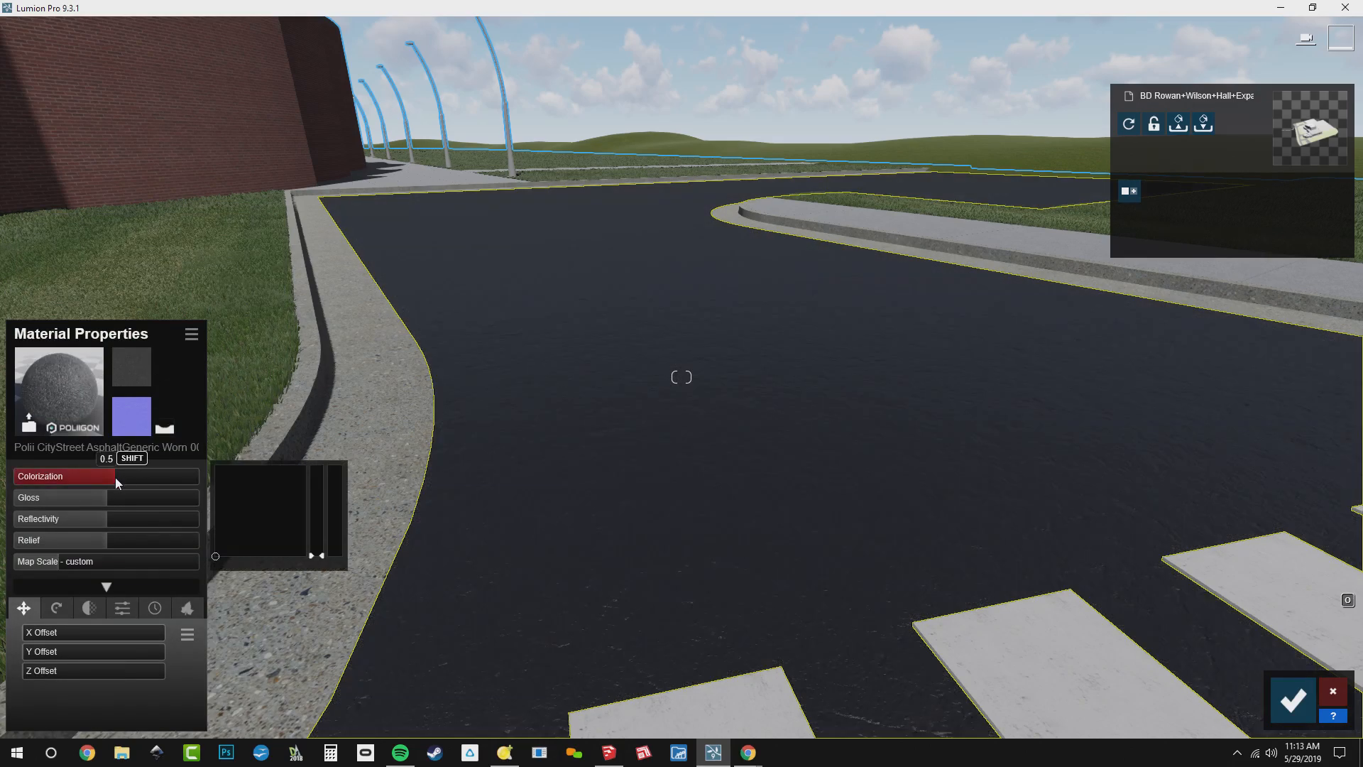
{"action": "left_click_drag", "start_coordinate": [323, 558], "coordinate": [305, 517]}
{"action": "key", "text": "s"}
{"action": "right_click_drag", "start_coordinate": [454, 490], "coordinate": [270, 479]}
{"action": "key", "text": "s"}
{"action": "right_click_drag", "start_coordinate": [824, 398], "coordinate": [700, 410]}
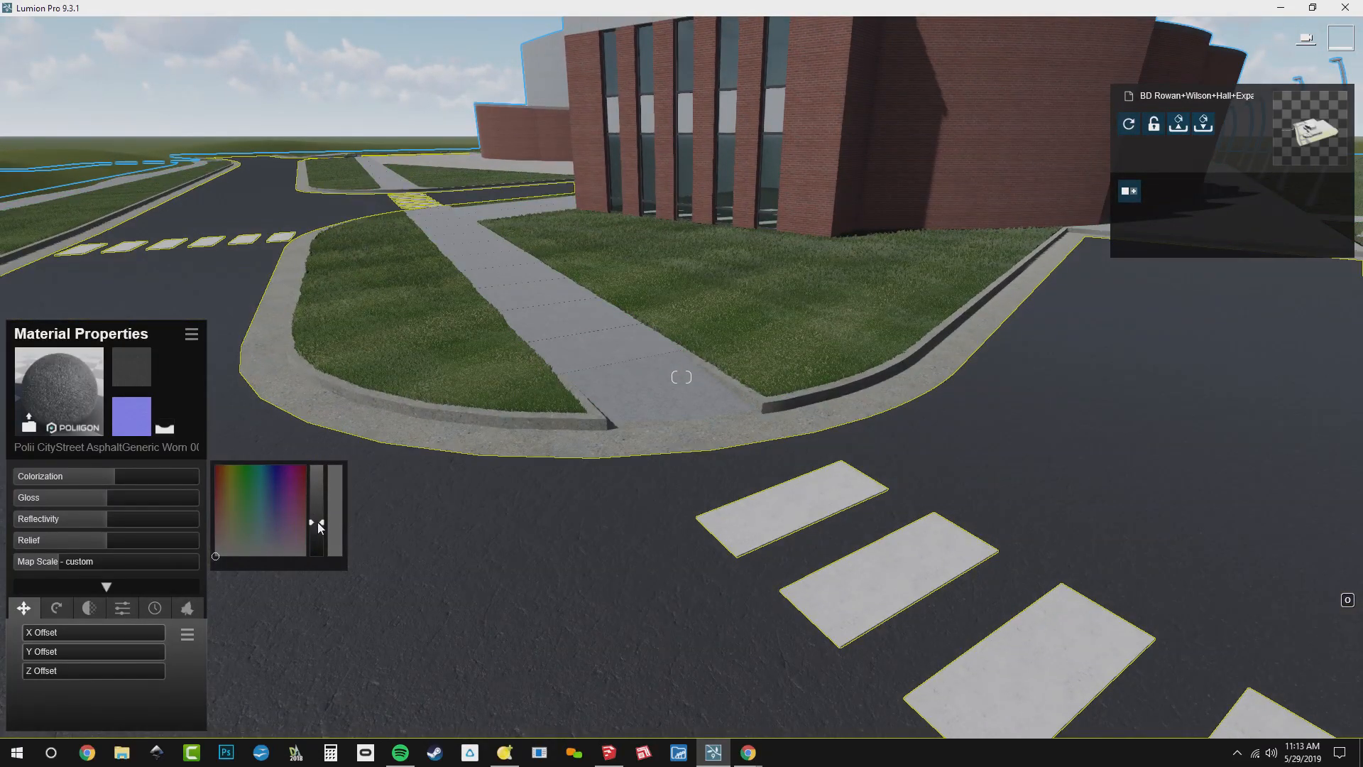
Apply Polii CityStreet AsphaltGeneric Clean 001 2k to the road and darken it with black colorization at slightly under half
{"action": "left_click", "coordinate": [92, 399]}
{"action": "left_click", "coordinate": [124, 425]}
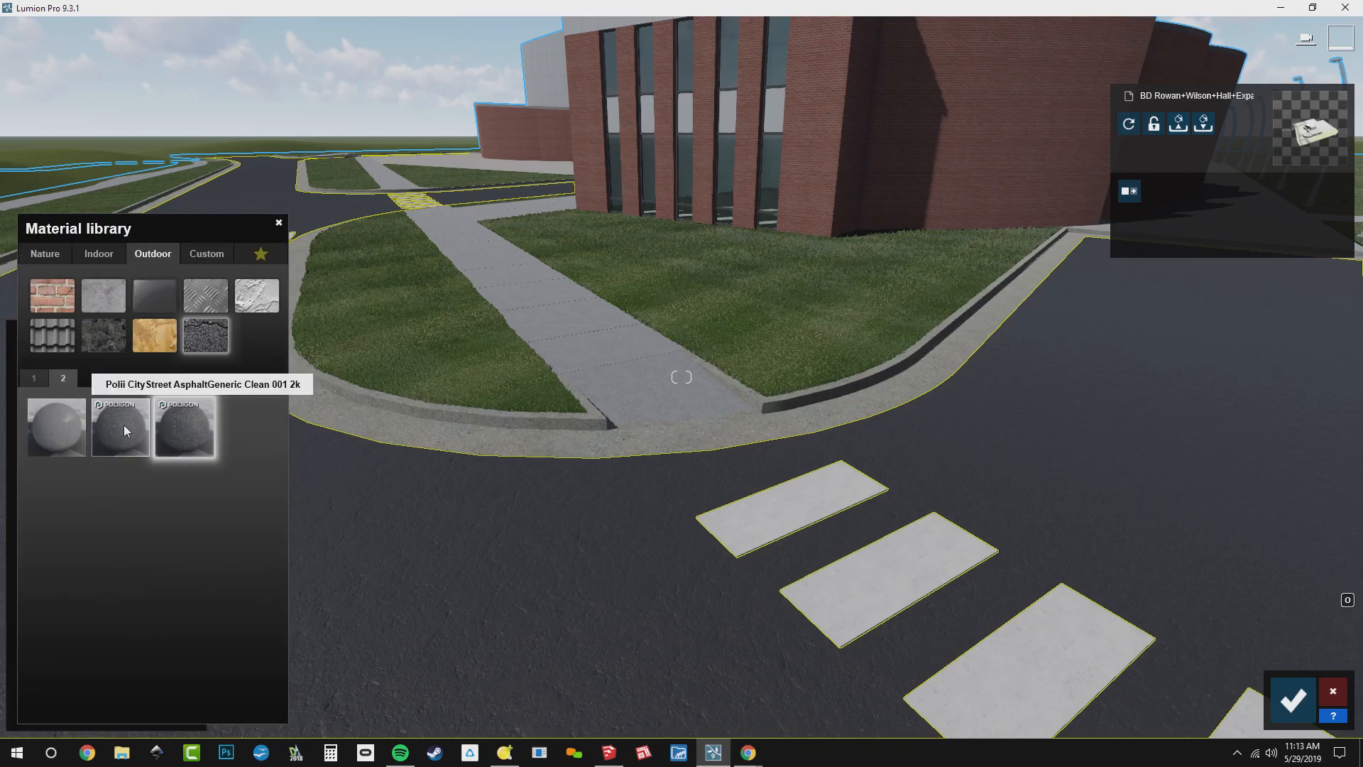
{"action": "left_click", "coordinate": [121, 423]}
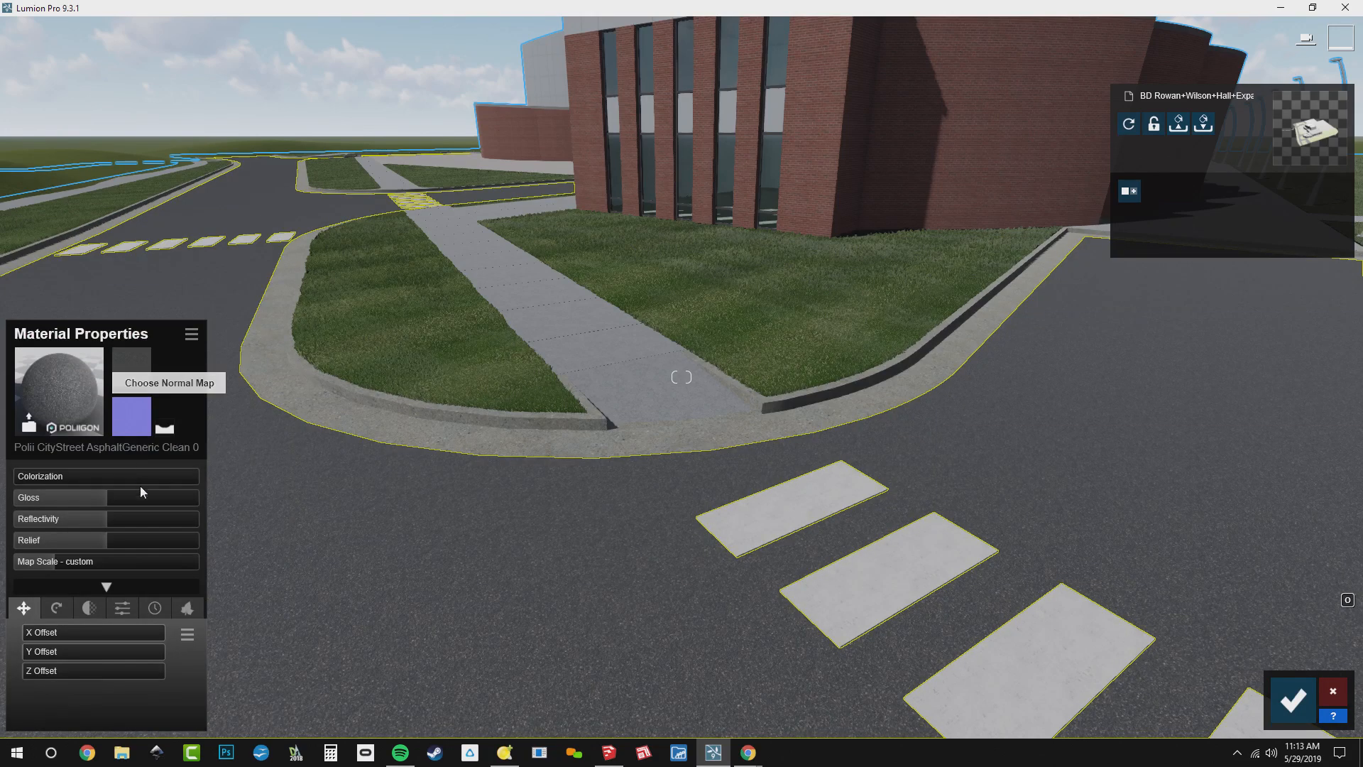
{"action": "left_click", "coordinate": [95, 475]}
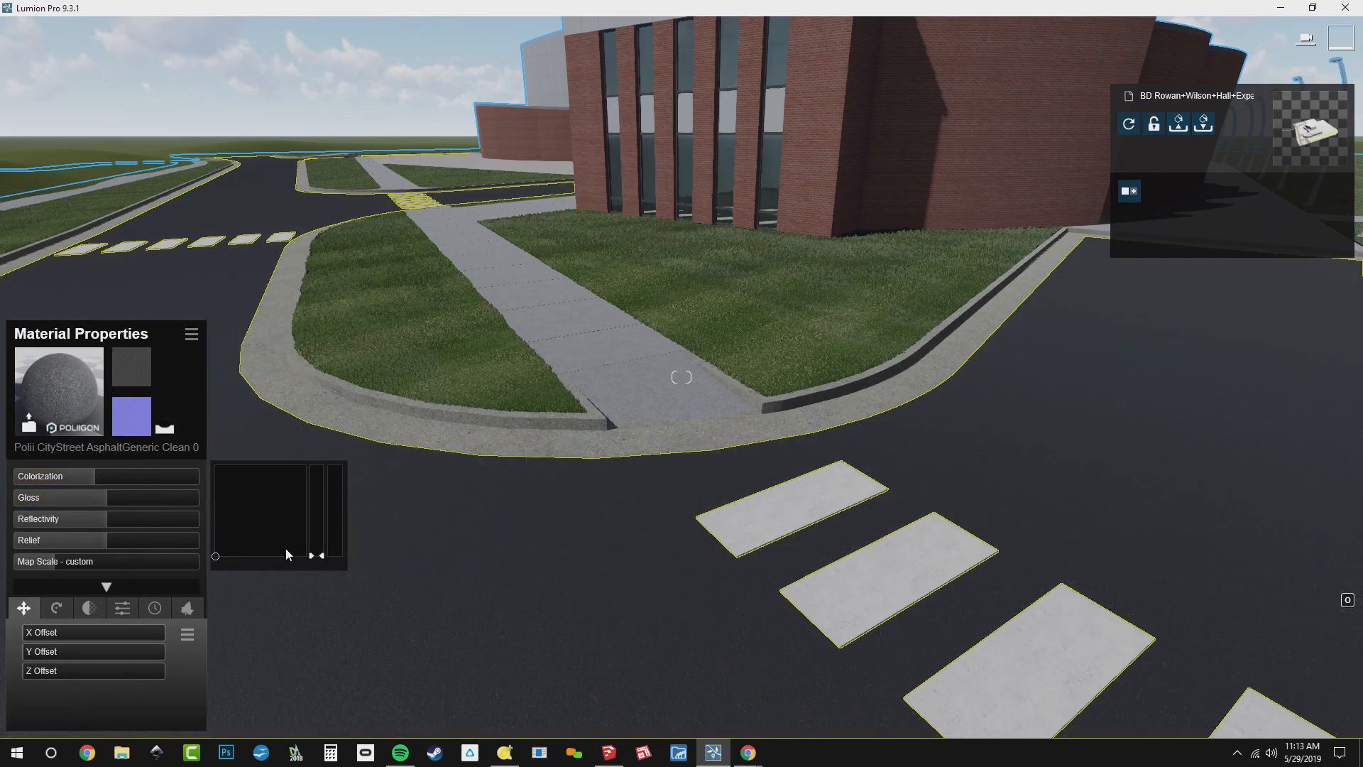
Copy the road's asphalt material, give the Polished Concrete Old crosswalk stripes a Standard material and paste the asphalt onto them
{"action": "mouse_move", "coordinate": [600, 411]}
{"action": "right_mouse_down"}
{"action": "mouse_move", "coordinate": [628, 501]}
{"action": "mouse_move", "coordinate": [764, 526]}
{"action": "mouse_move", "coordinate": [584, 399]}
{"action": "right_mouse_up"}
{"action": "key", "text": "w"}
{"action": "key", "text": "w"}
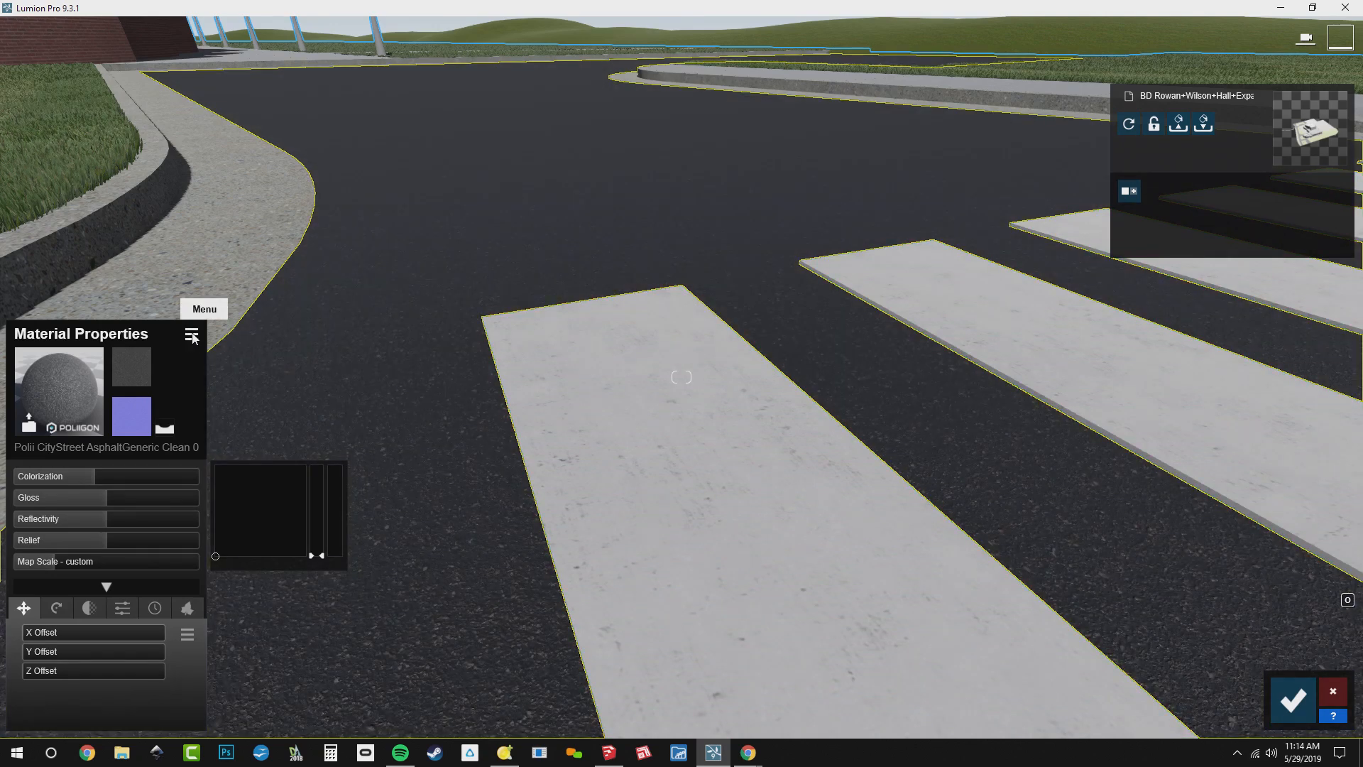
{"action": "left_click", "coordinate": [192, 336]}
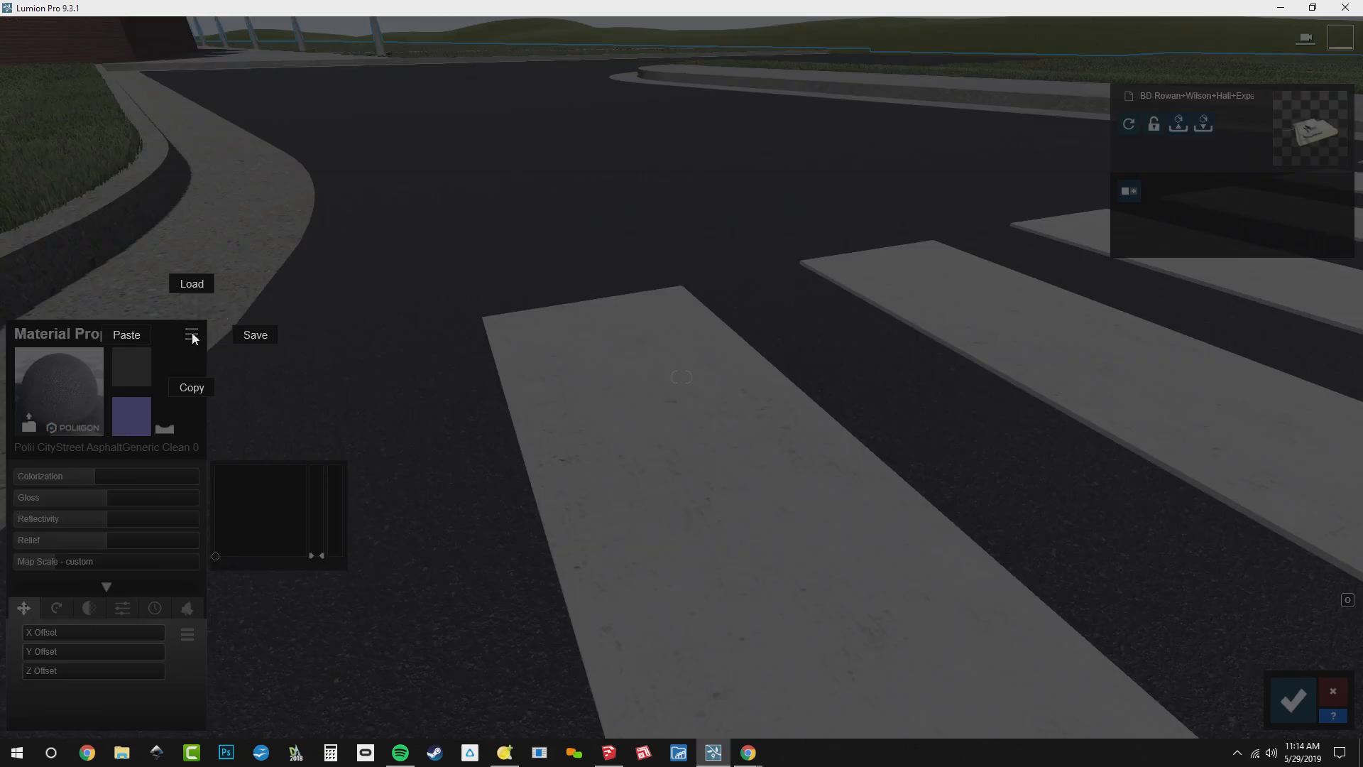
{"action": "left_click", "coordinate": [192, 389]}
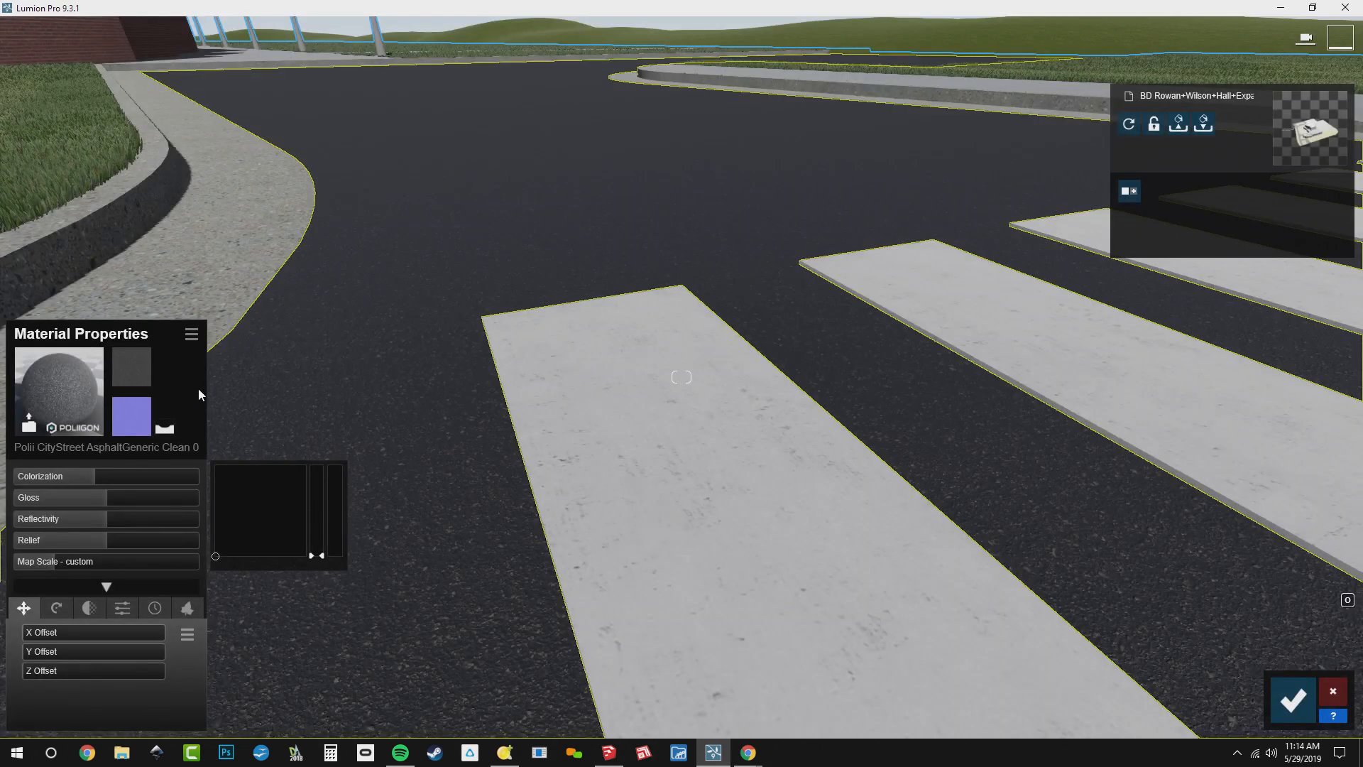
{"action": "left_click", "coordinate": [529, 372]}
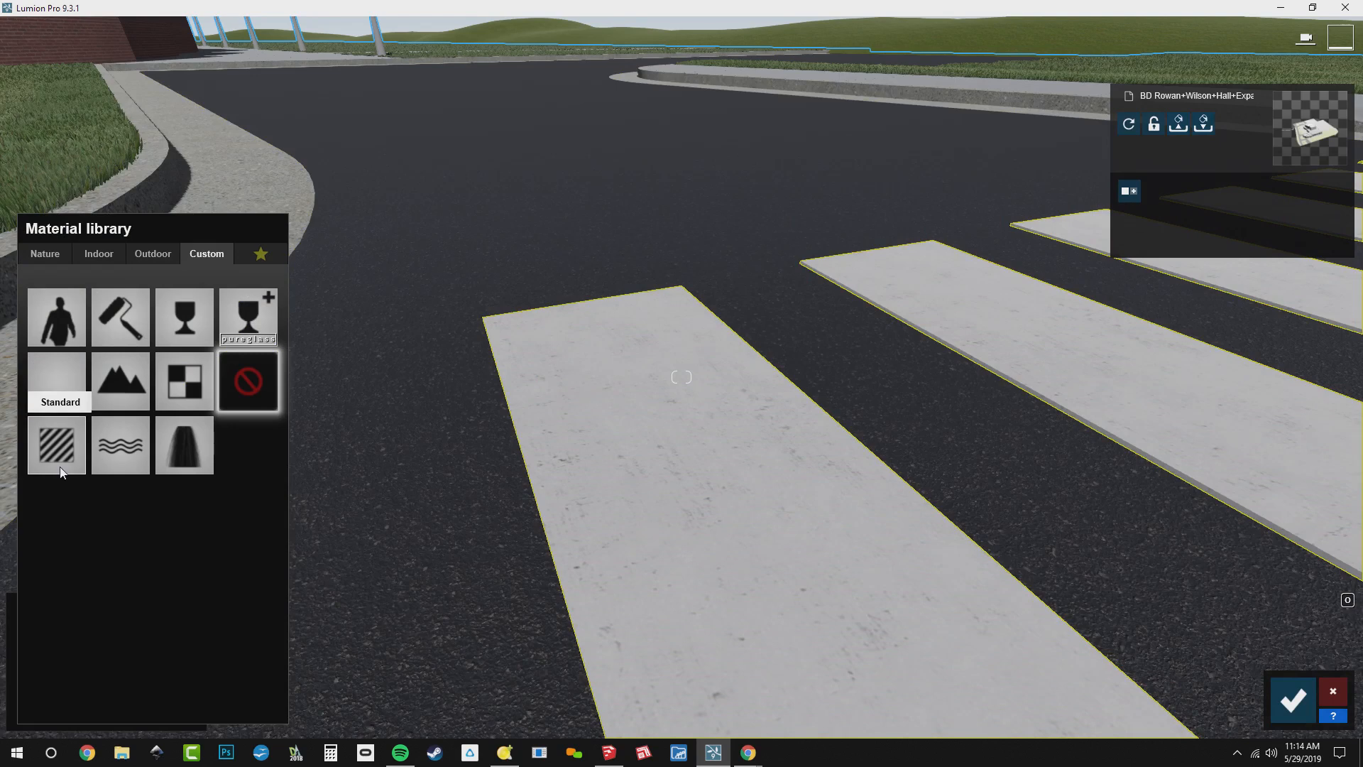
{"action": "left_click", "coordinate": [61, 467]}
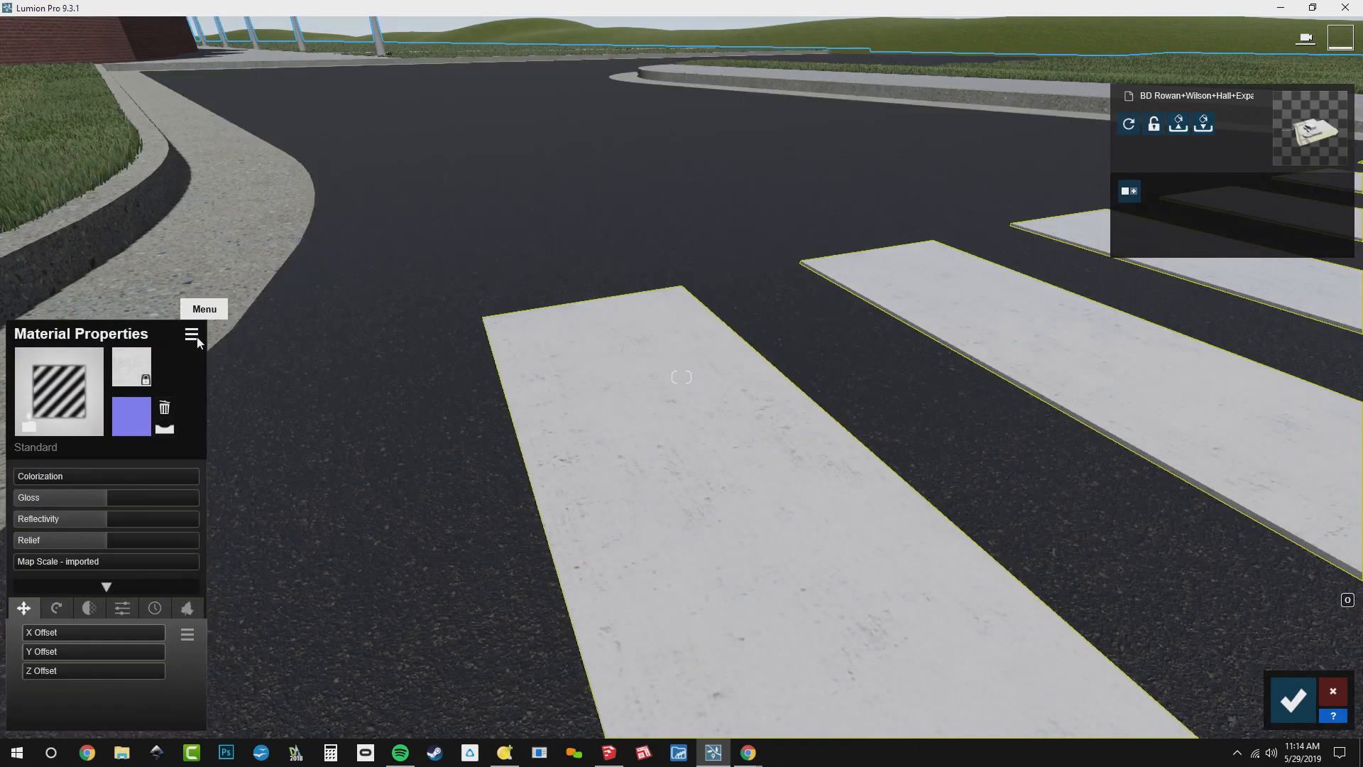
{"action": "left_click", "coordinate": [196, 340]}
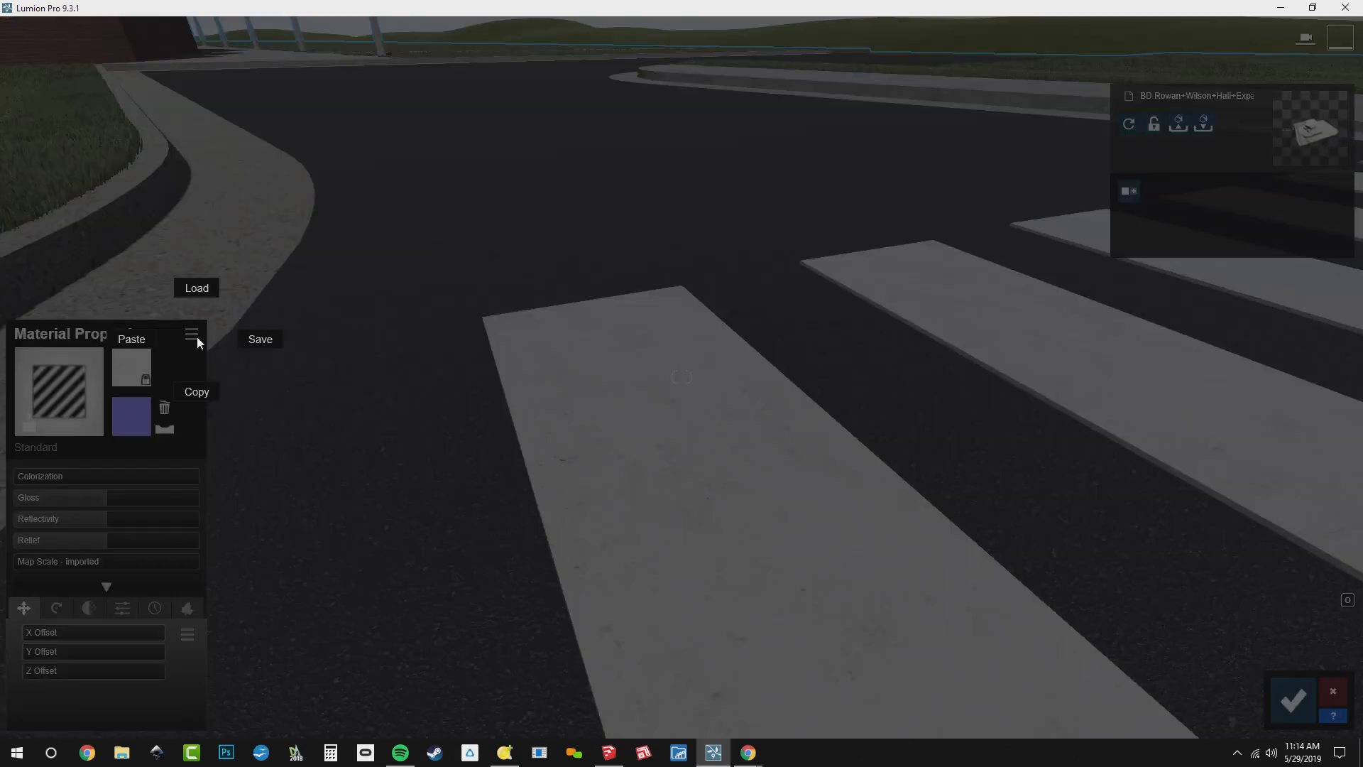
{"action": "left_click", "coordinate": [131, 339]}
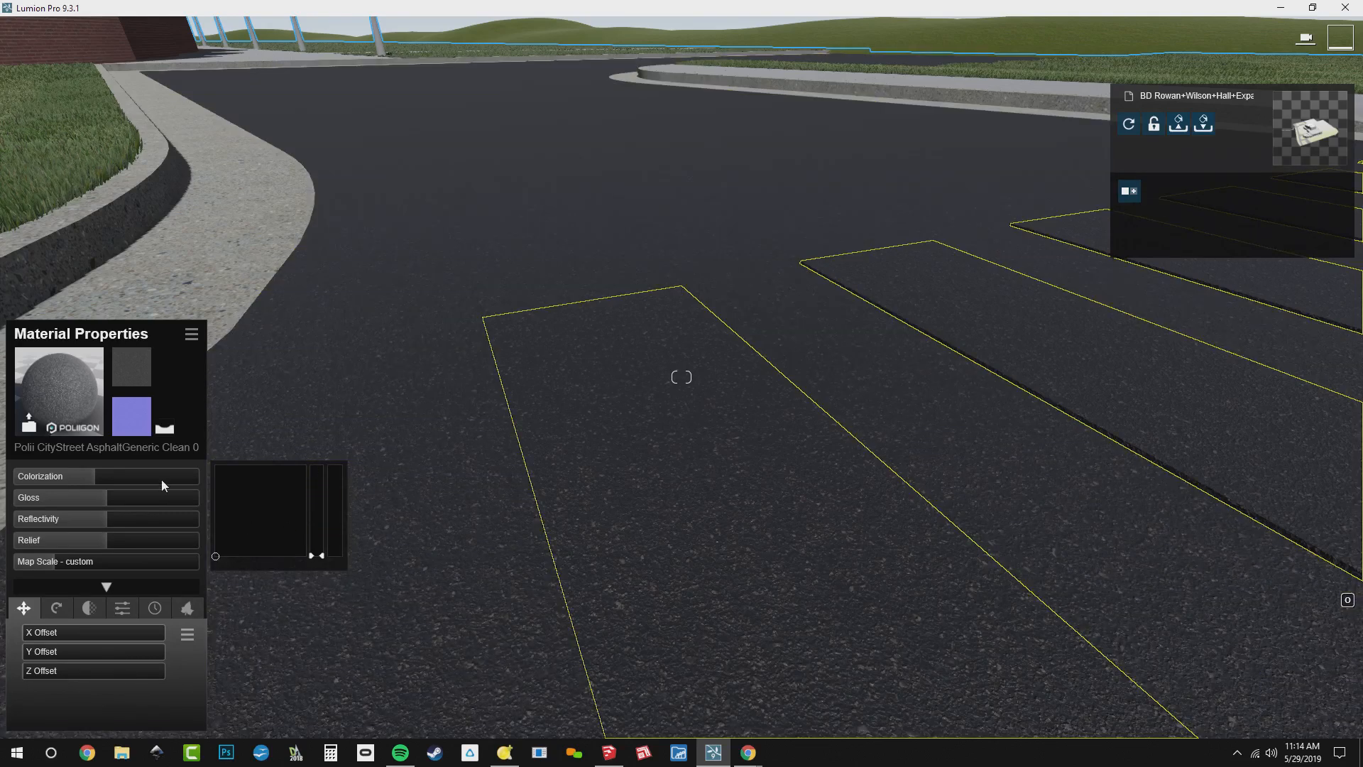
Turn the crosswalk stripes white with a white tint at full colorization on their pasted asphalt material
{"action": "left_click_drag", "start_coordinate": [160, 479], "coordinate": [209, 486]}
{"action": "left_click_drag", "start_coordinate": [313, 561], "coordinate": [304, 396]}
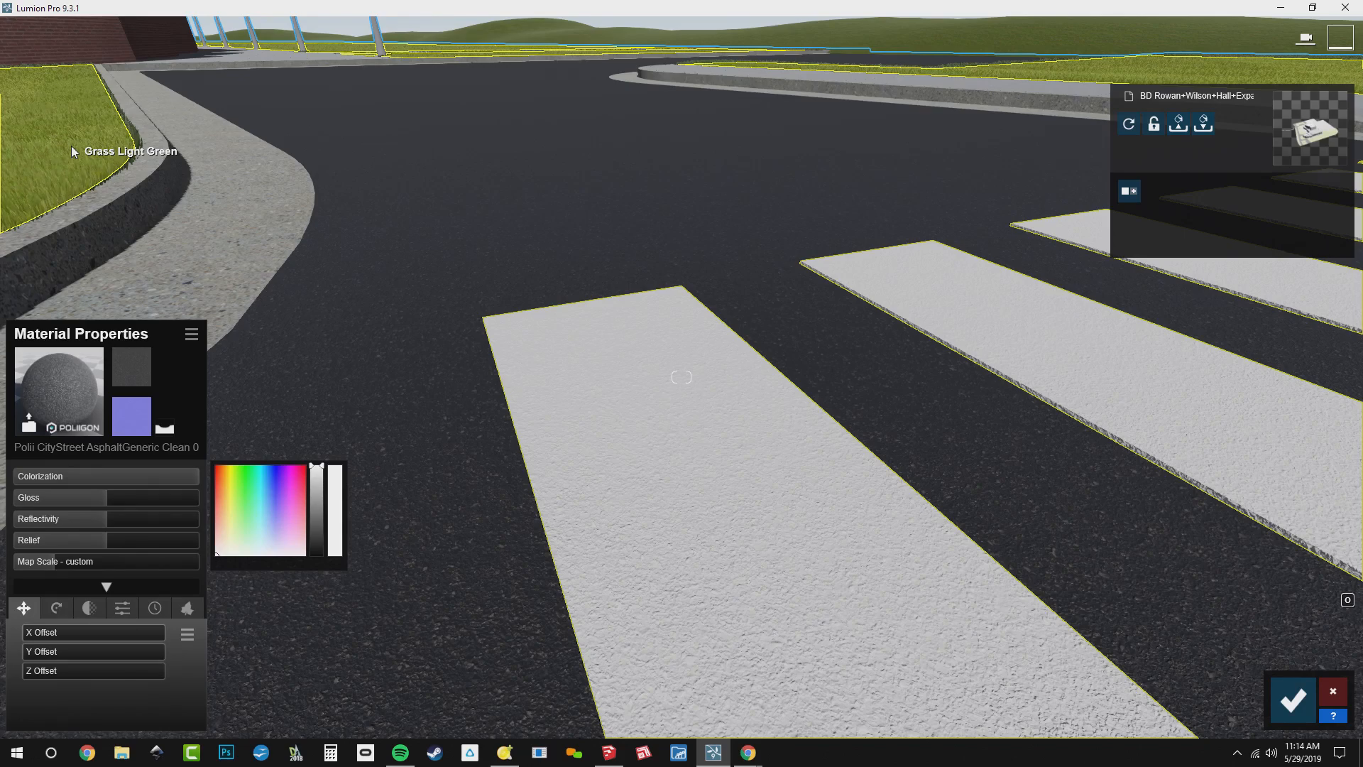
Give the exposed-aggregate curb a Standard material with gloss and reflectivity at 0, a flipped normal map direction and relief at about 0.8
{"action": "key", "text": "s"}
{"action": "right_click_drag", "start_coordinate": [298, 235], "coordinate": [113, 215]}
{"action": "key", "text": "w"}
{"action": "right_click_drag", "start_coordinate": [682, 377], "coordinate": [704, 415]}
{"action": "key", "text": "w"}
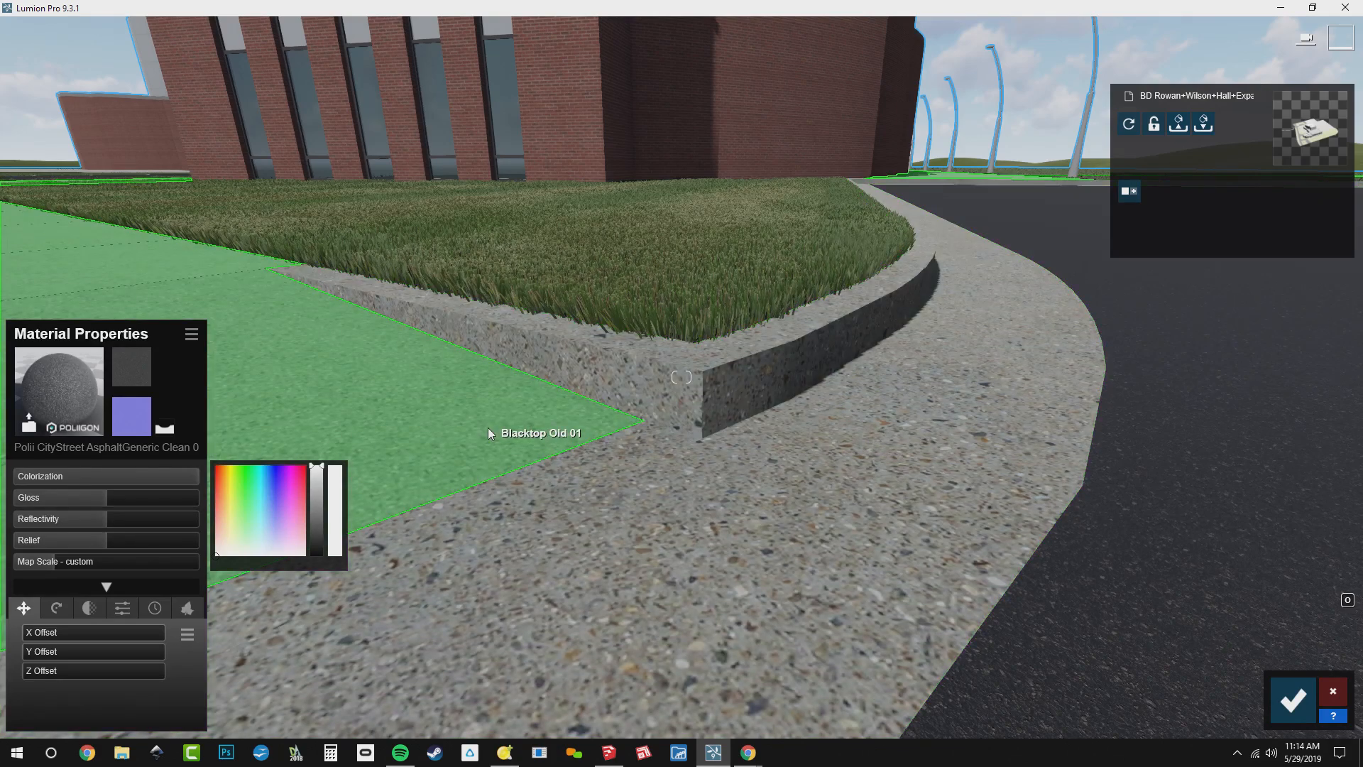
{"action": "right_click_drag", "start_coordinate": [488, 428], "coordinate": [429, 418]}
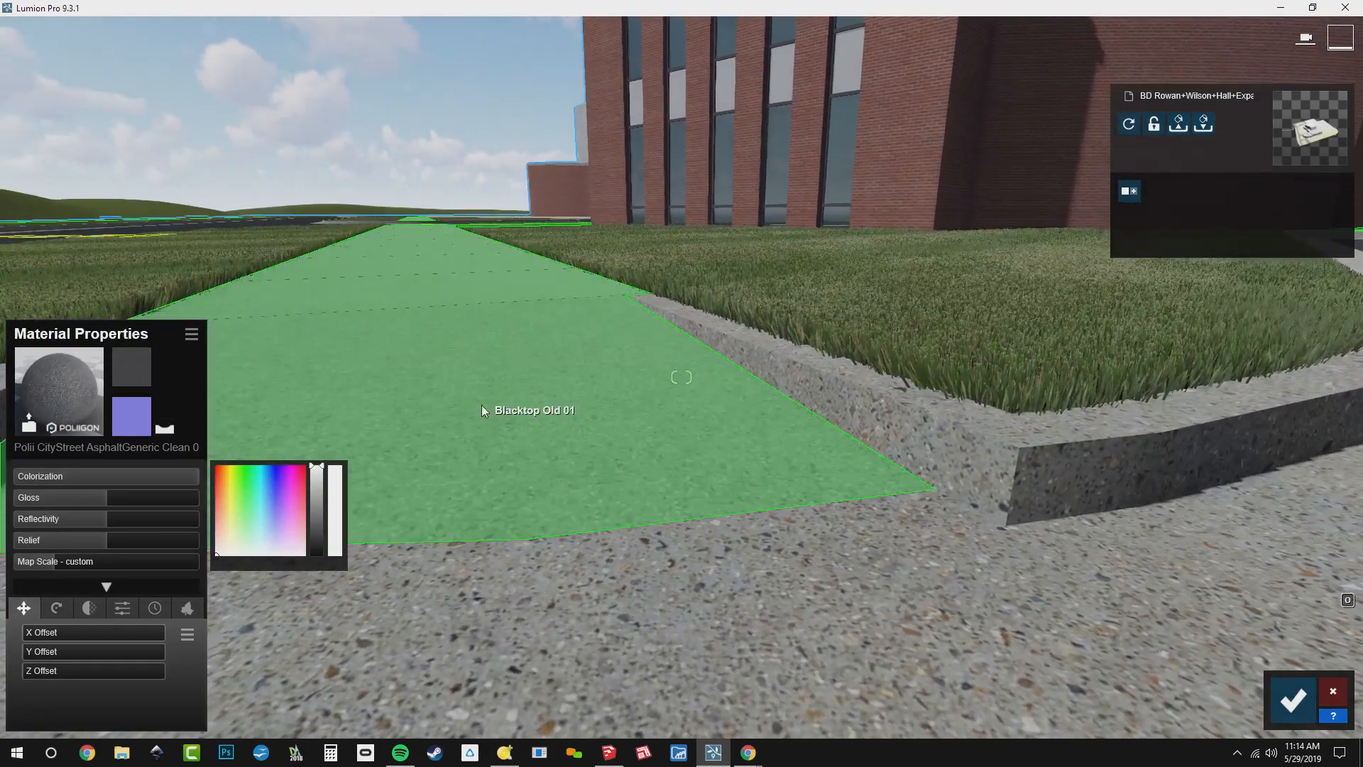
{"action": "key", "text": "s"}
{"action": "right_click_drag", "start_coordinate": [597, 411], "coordinate": [660, 415]}
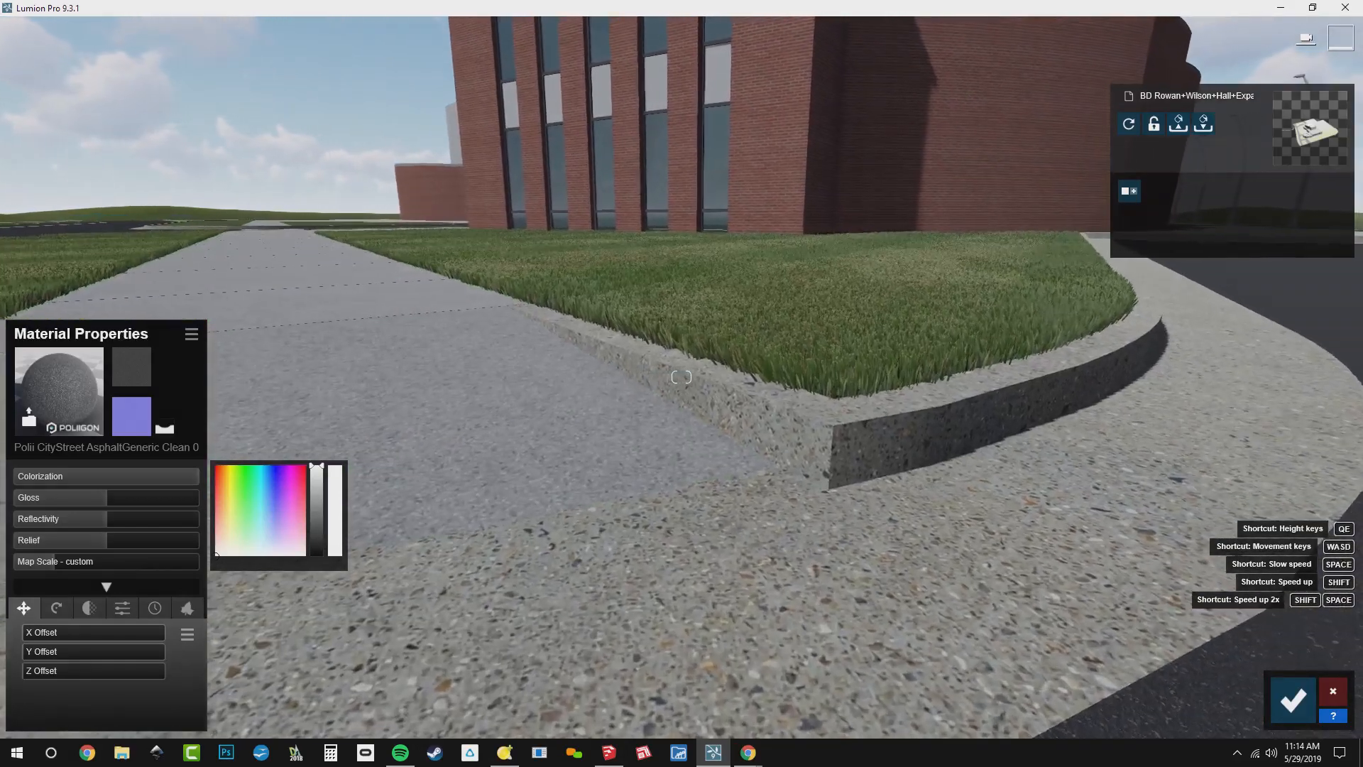
{"action": "left_click", "coordinate": [987, 492]}
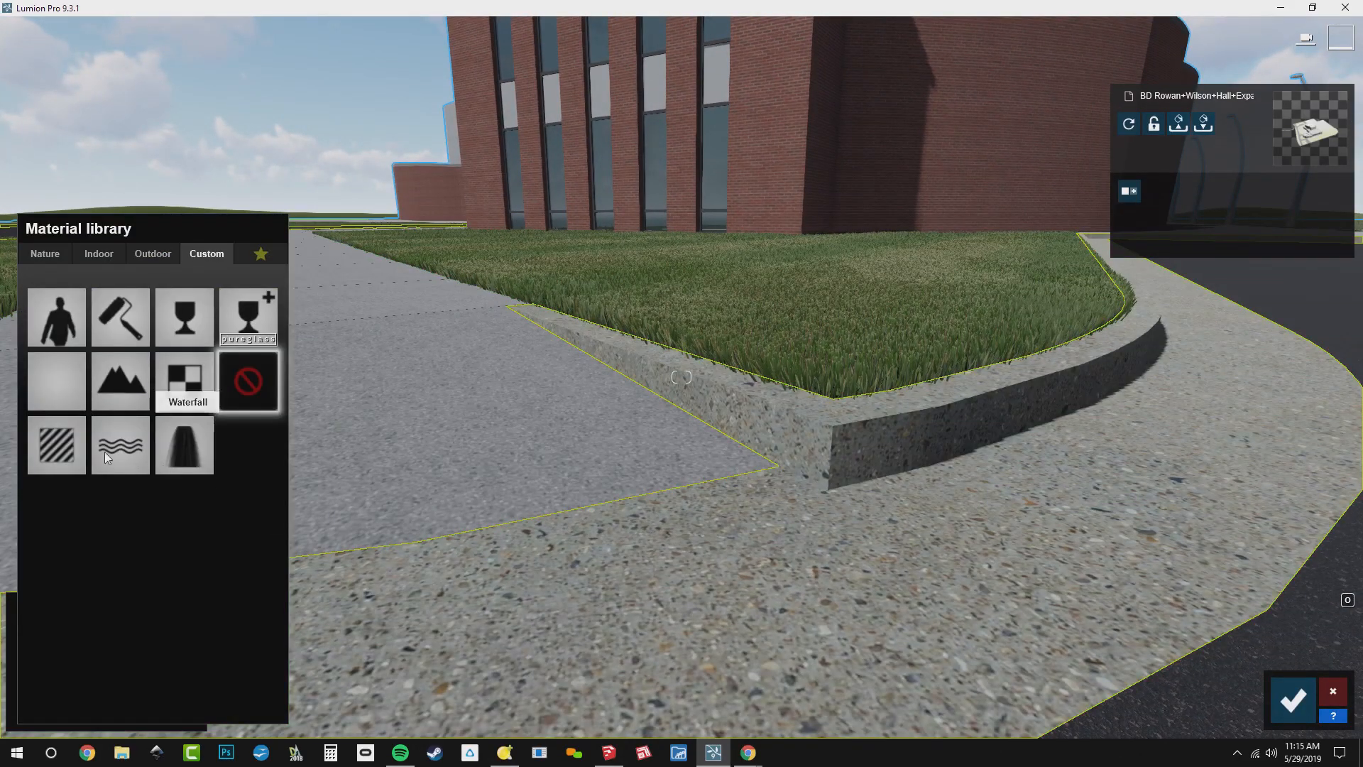
{"action": "left_click", "coordinate": [58, 444]}
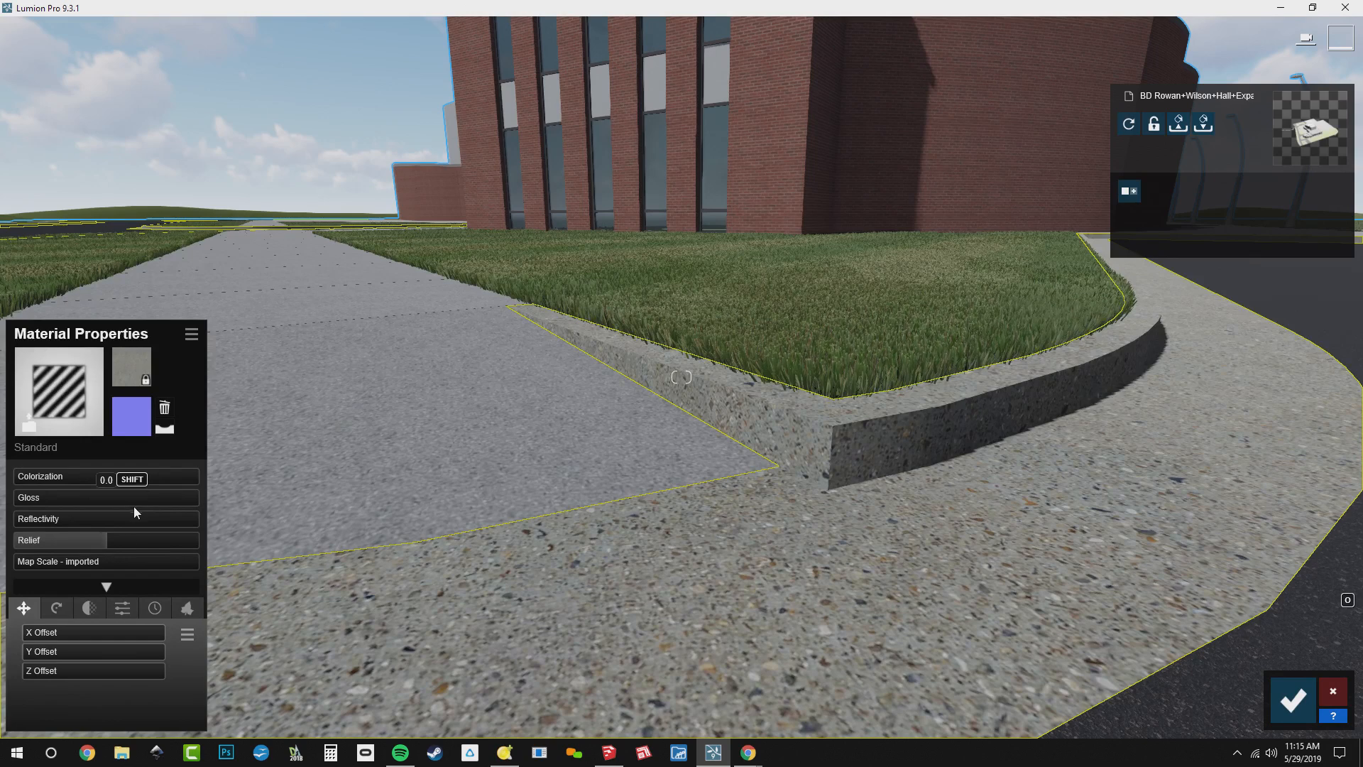
{"action": "left_click", "coordinate": [162, 433]}
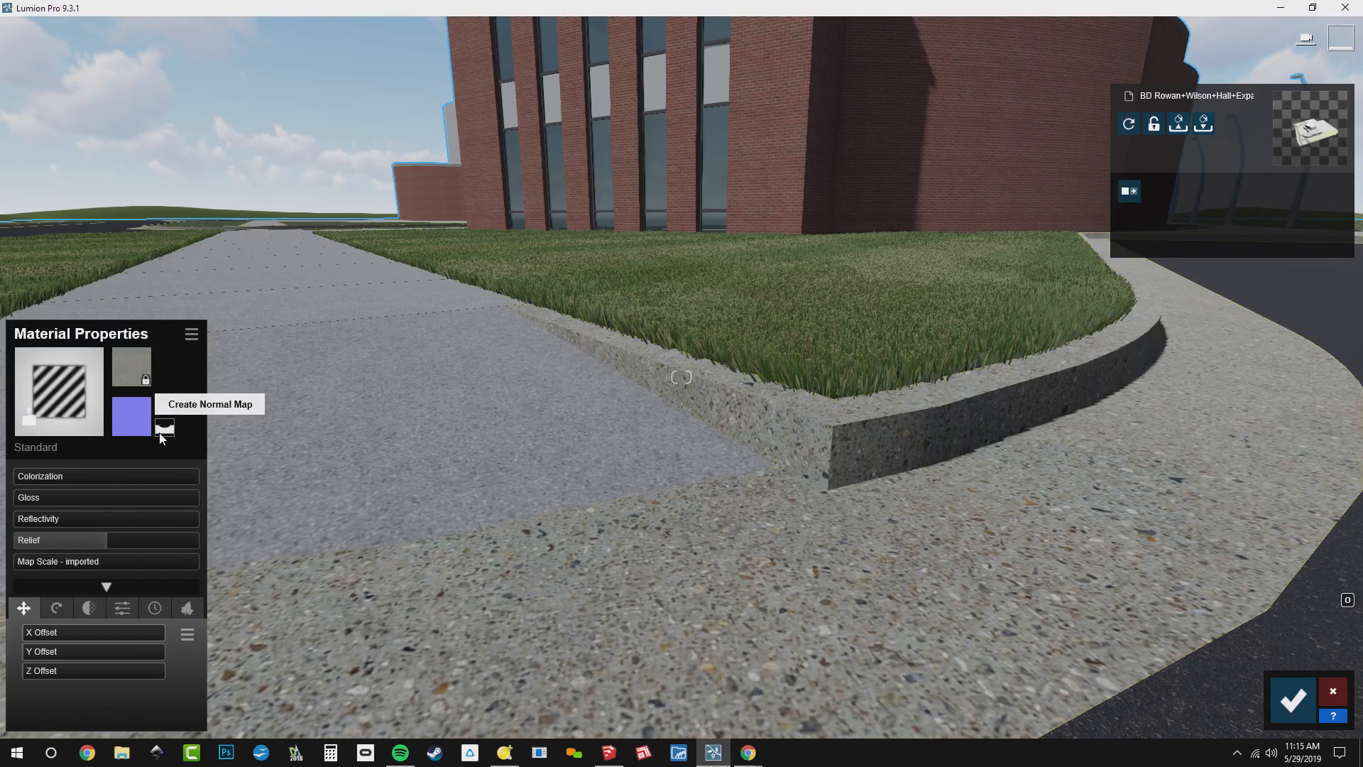
{"action": "mouse_move", "coordinate": [107, 543]}
{"action": "left_mouse_down"}
{"action": "mouse_move", "coordinate": [133, 544]}
{"action": "mouse_move", "coordinate": [33, 545]}
{"action": "mouse_move", "coordinate": [84, 539]}
{"action": "left_mouse_up"}
Weather the curb material at about 0.4 and soften its edges to slightly under half
{"action": "left_click", "coordinate": [153, 612]}
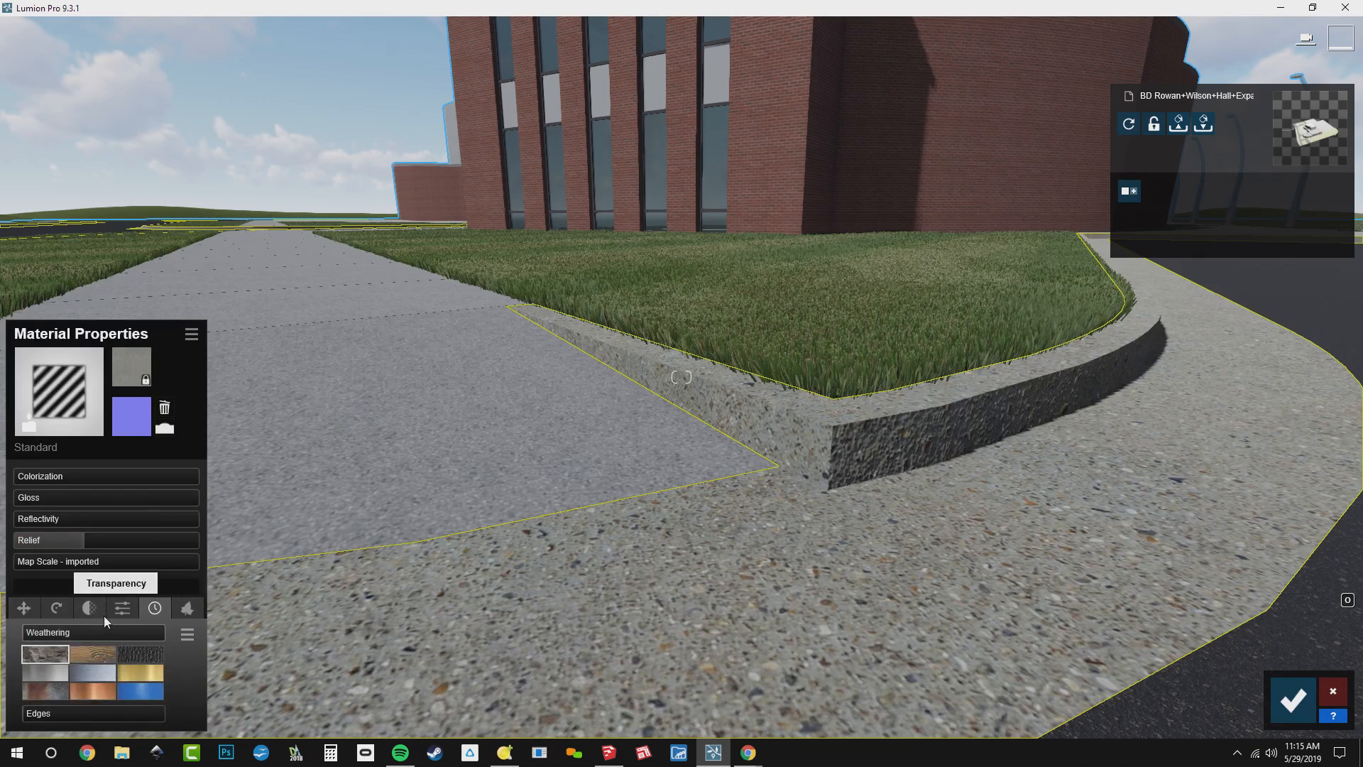
{"action": "mouse_move", "coordinate": [74, 639]}
{"action": "left_mouse_down"}
{"action": "mouse_move", "coordinate": [108, 634]}
{"action": "mouse_move", "coordinate": [79, 633]}
{"action": "left_mouse_up"}
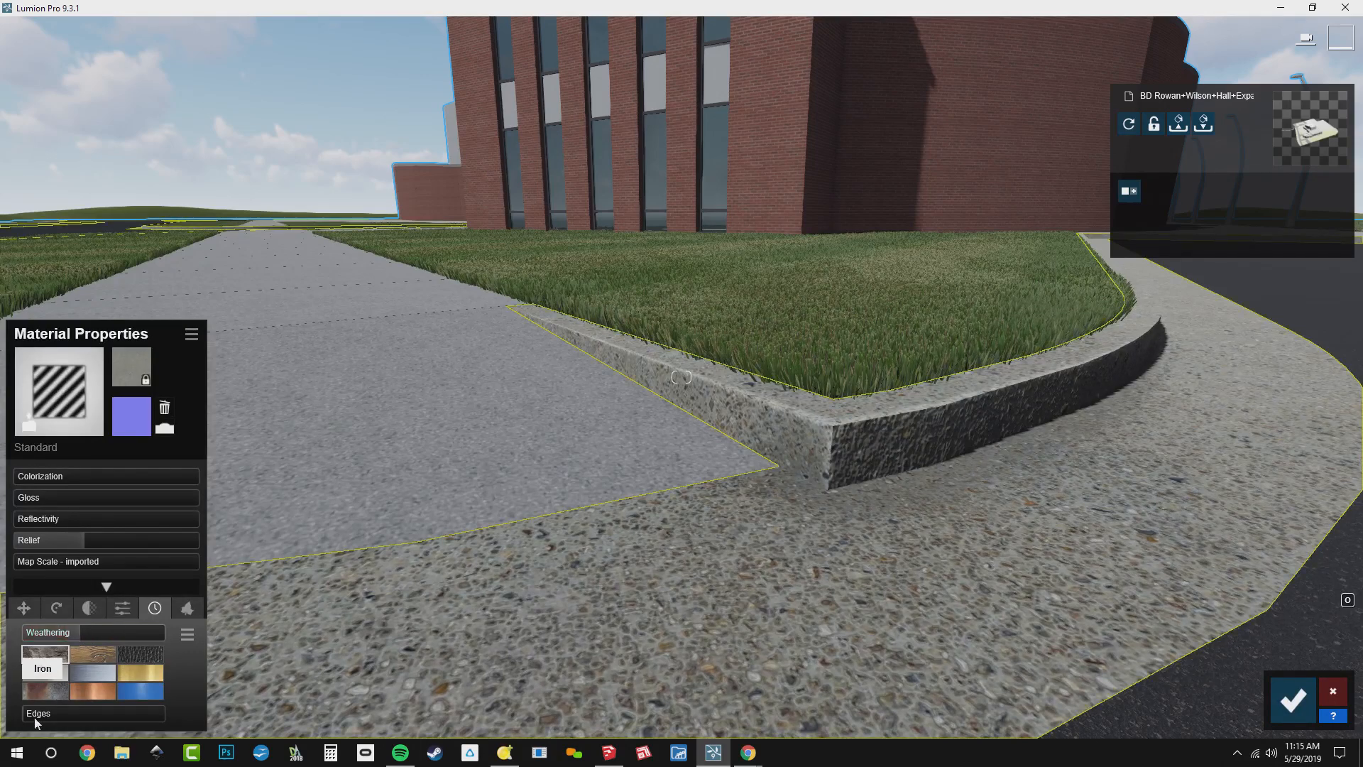
{"action": "left_click_drag", "start_coordinate": [34, 716], "coordinate": [2, 718]}
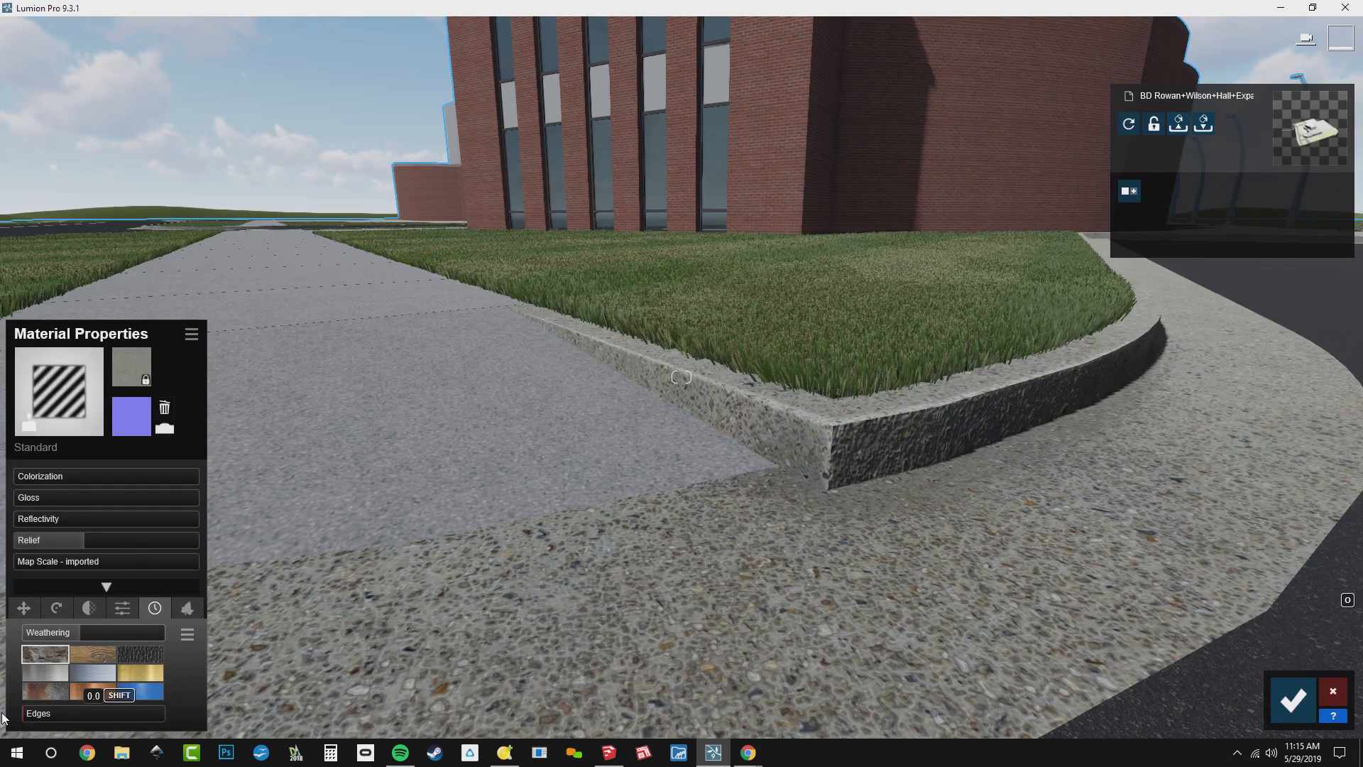
{"action": "left_click_drag", "start_coordinate": [3, 717], "coordinate": [76, 701]}
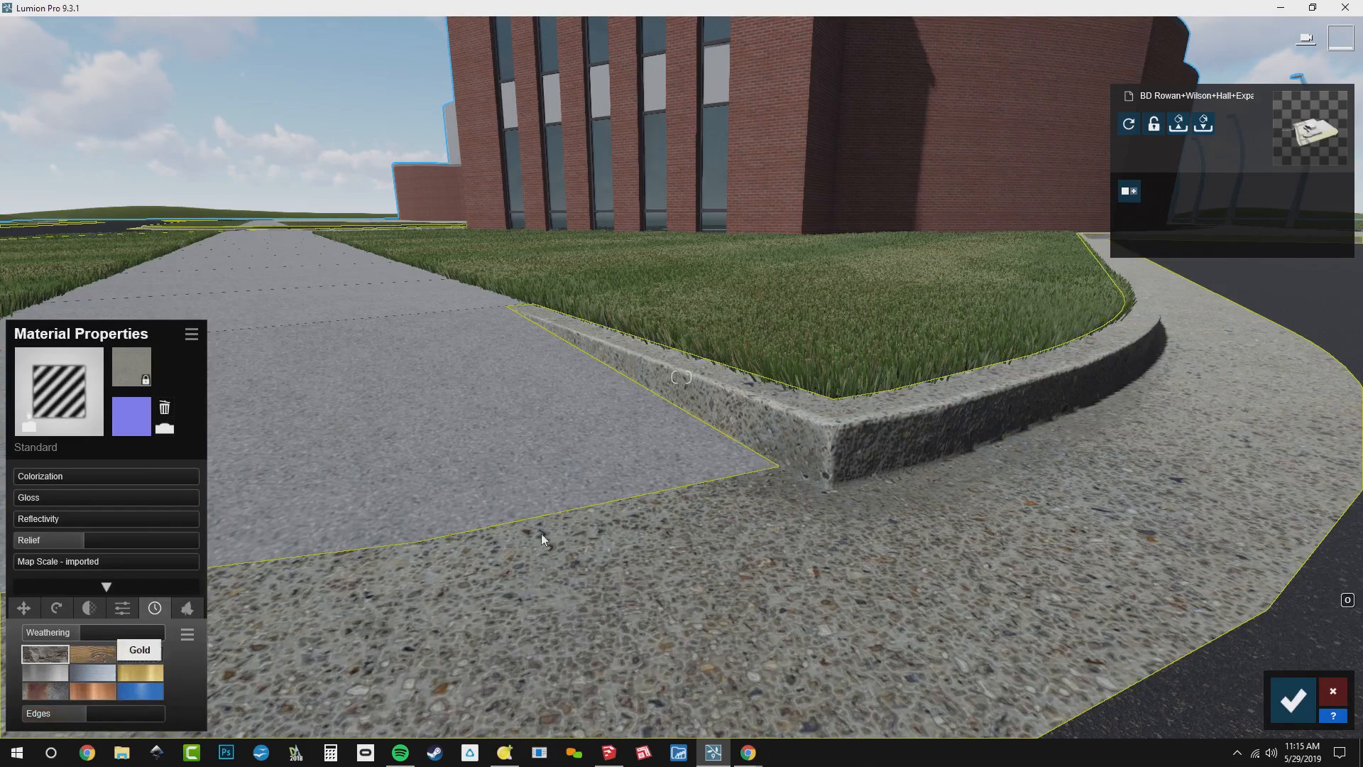
{"action": "right_click_drag", "start_coordinate": [541, 534], "coordinate": [622, 538]}
{"action": "key", "text": "s"}
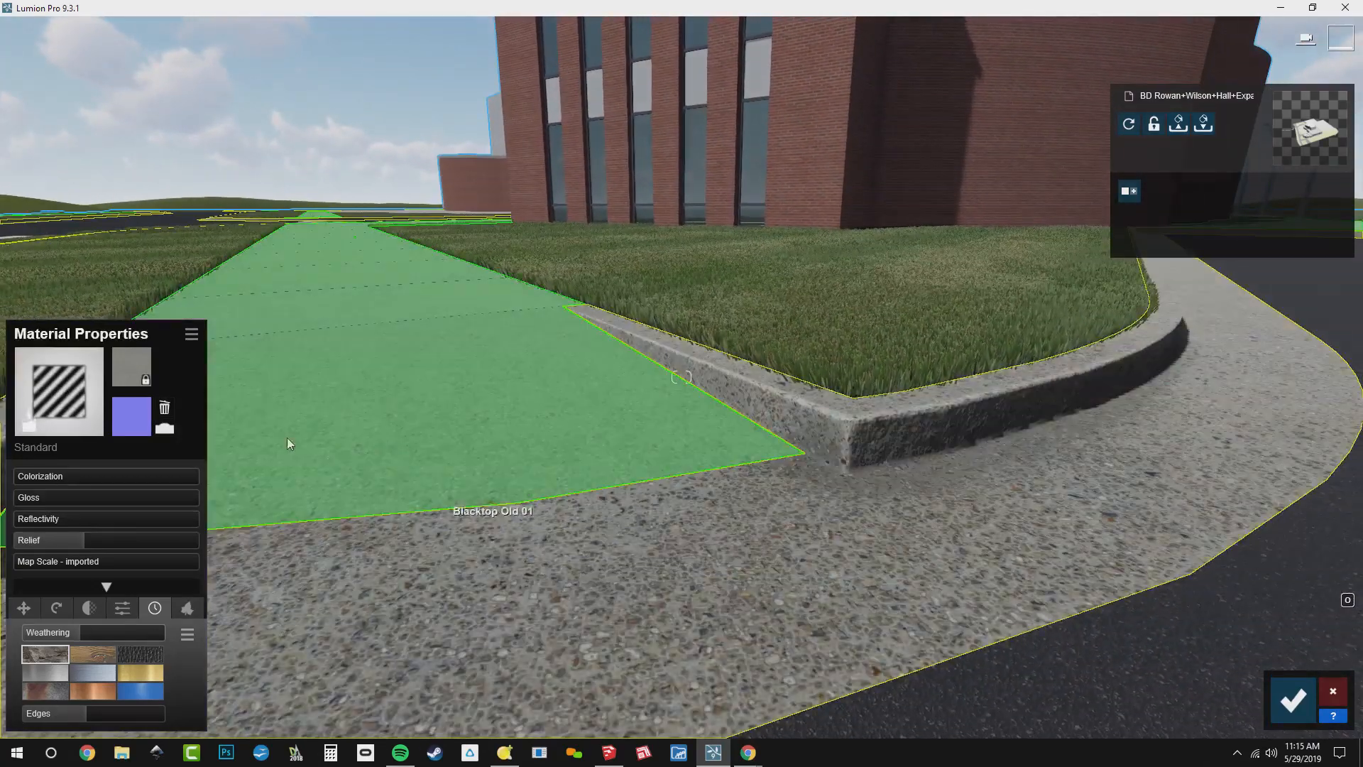
Copy the curb's material settings, give the Blacktop Old 01 sidewalk a Standard material and paste the settings onto it
{"action": "left_click", "coordinate": [192, 335]}
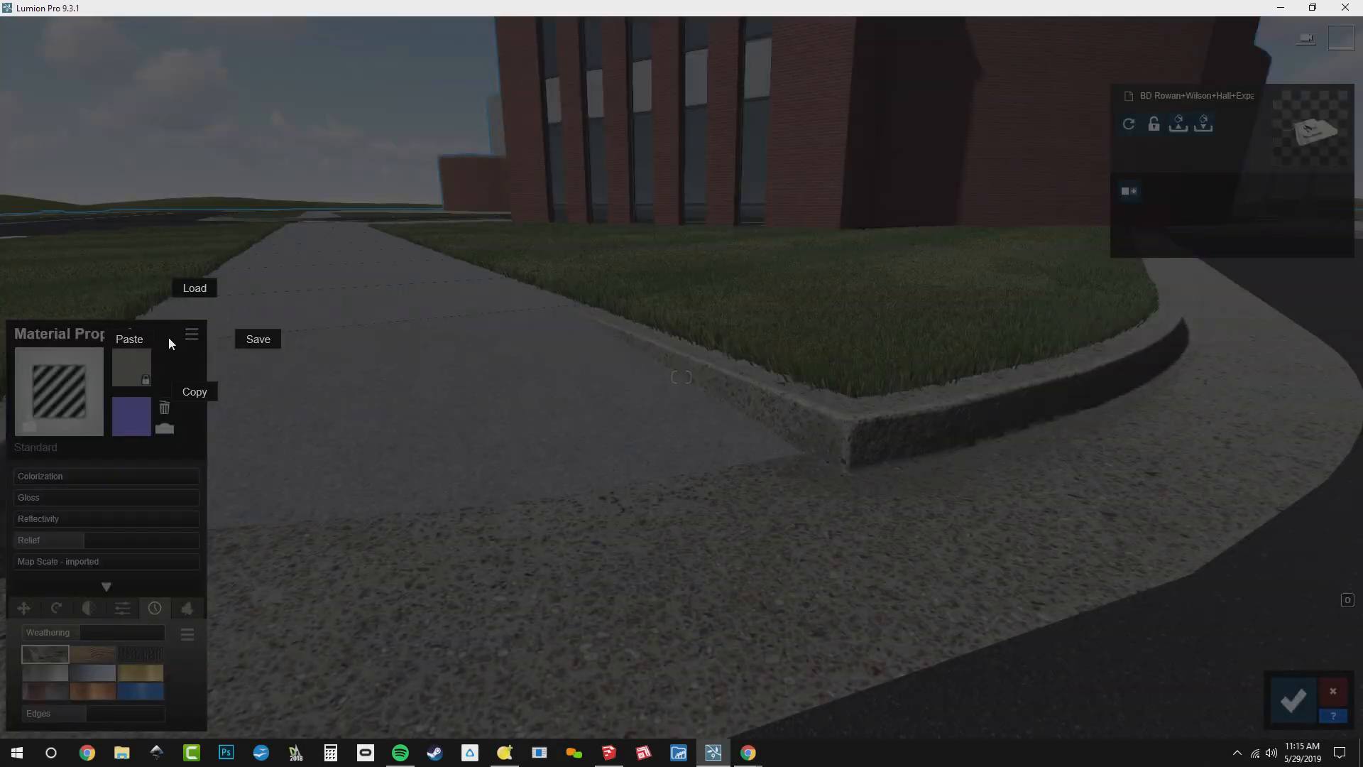
{"action": "left_click", "coordinate": [203, 395]}
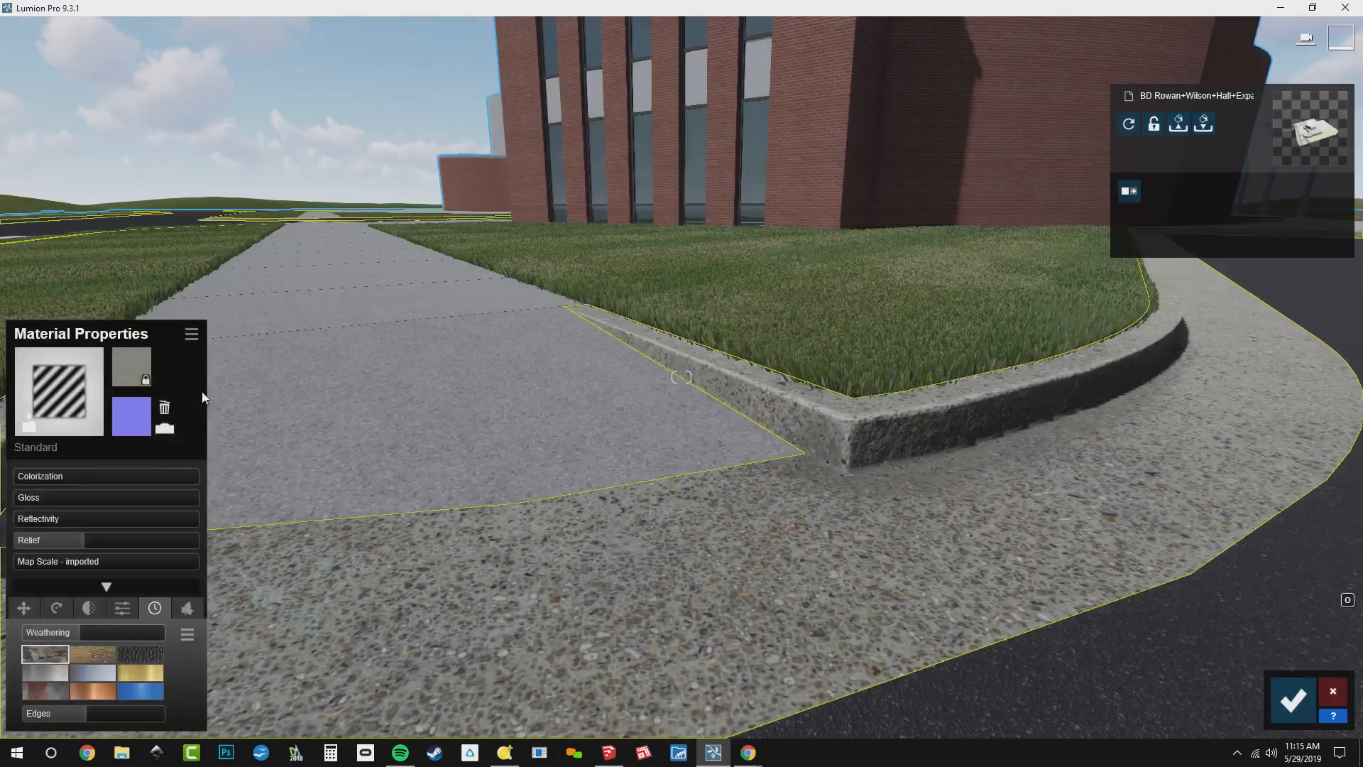
{"action": "left_click", "coordinate": [440, 345]}
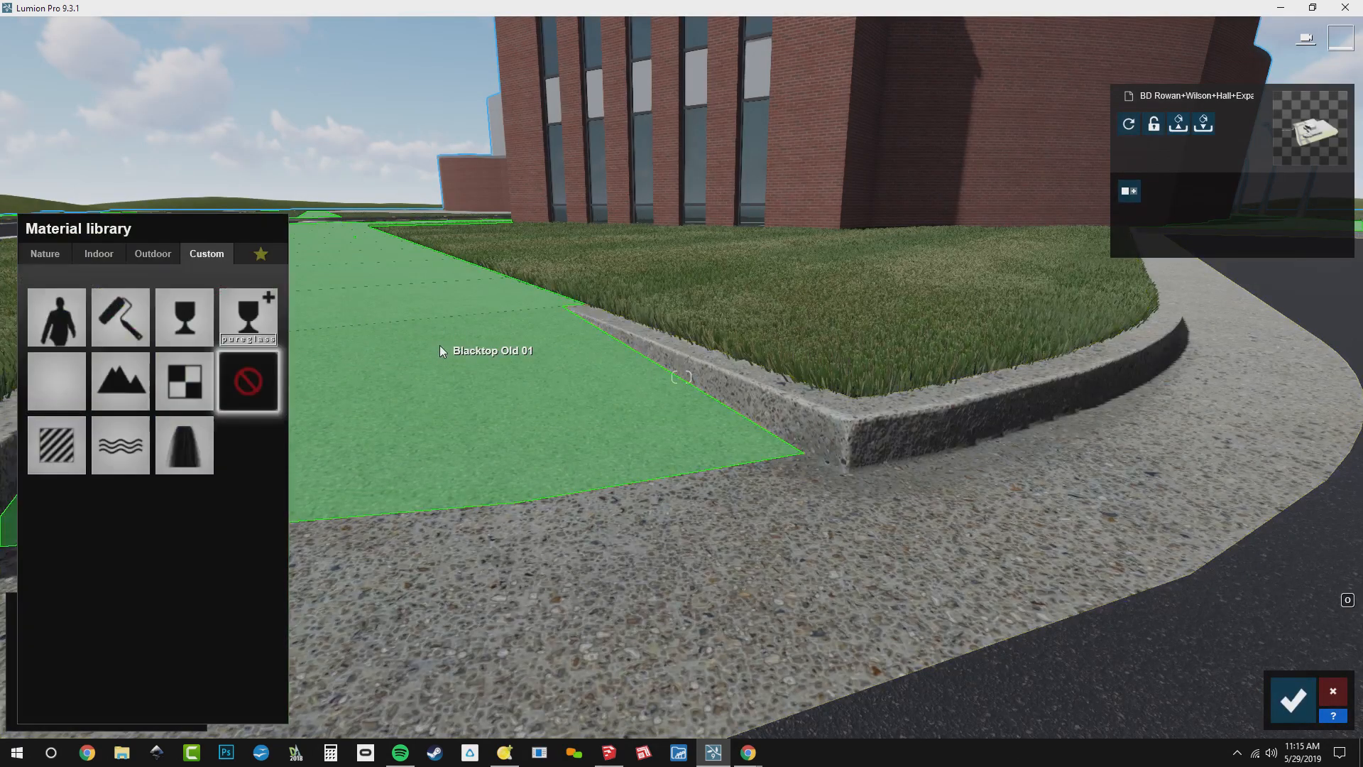
{"action": "left_click", "coordinate": [53, 454]}
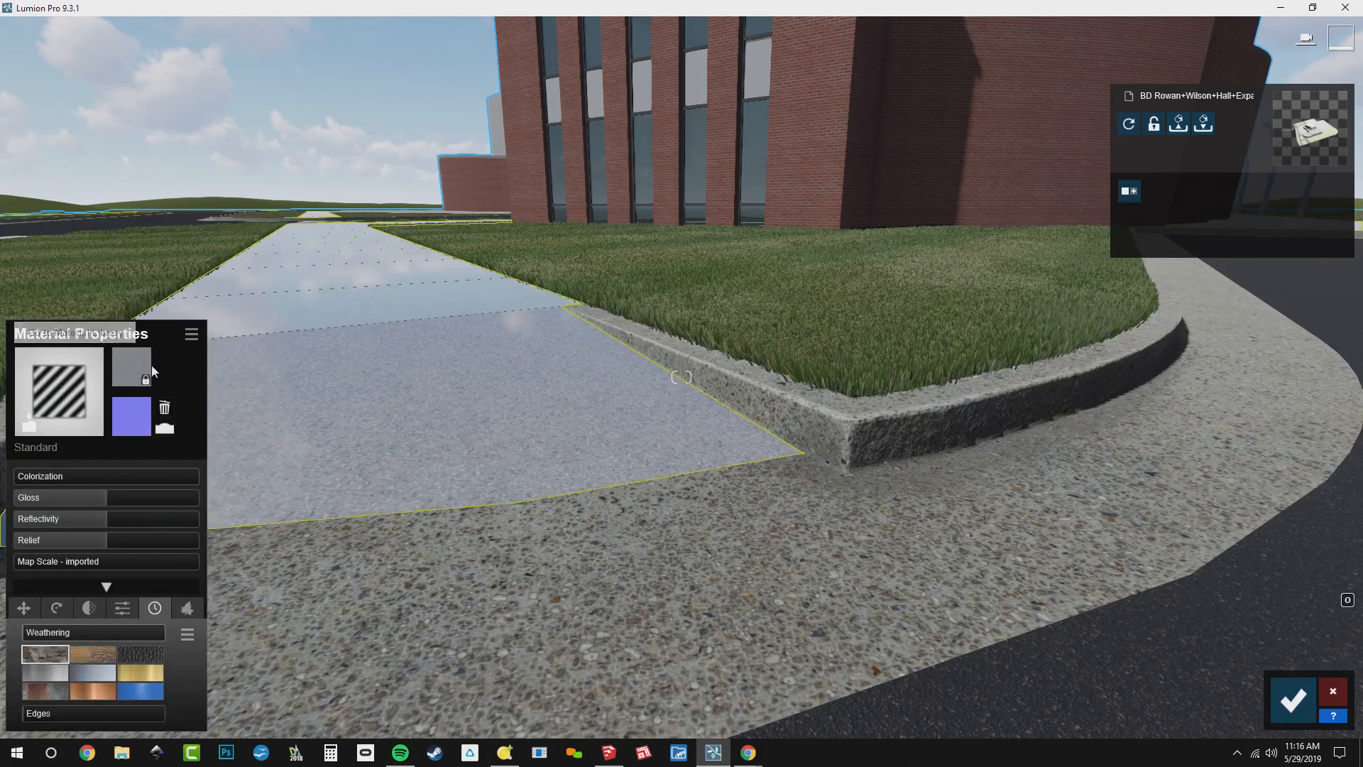
{"action": "left_click", "coordinate": [192, 334]}
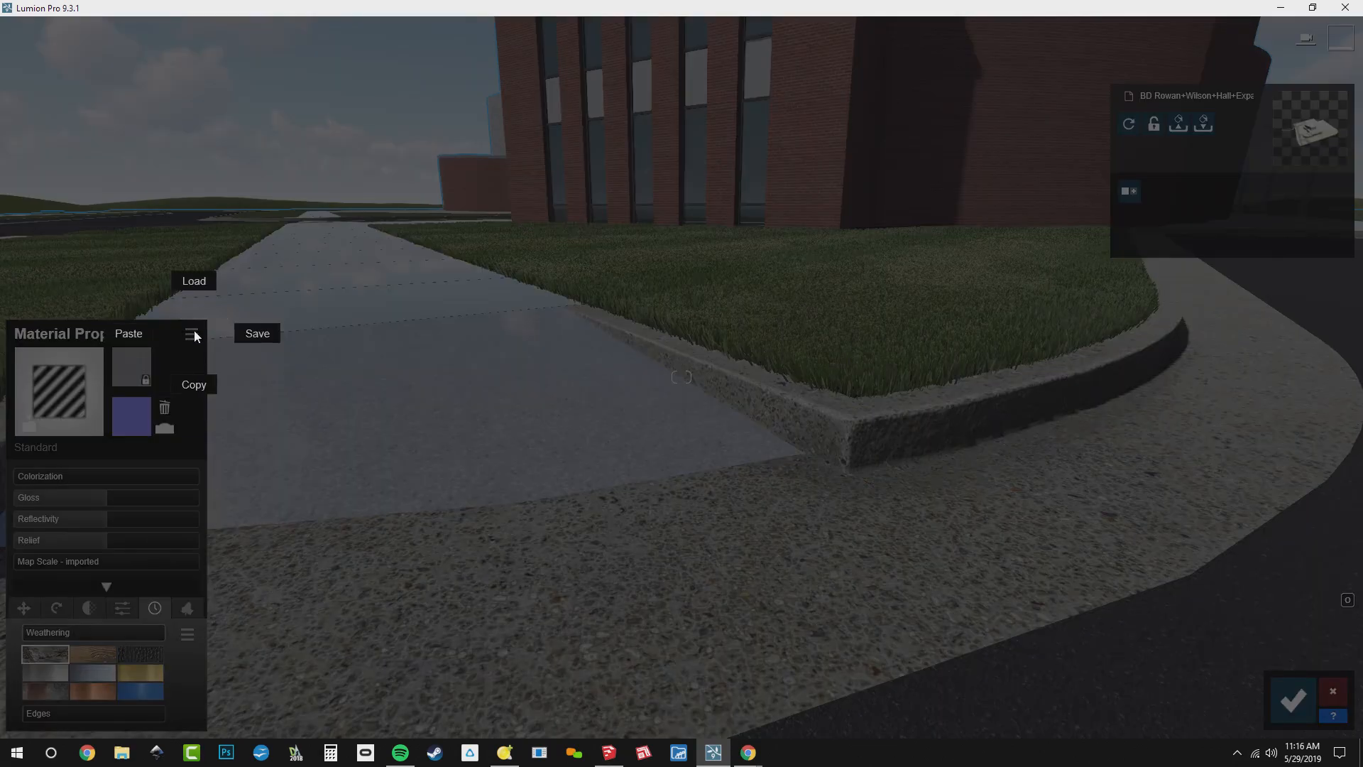
{"action": "left_click", "coordinate": [136, 341]}
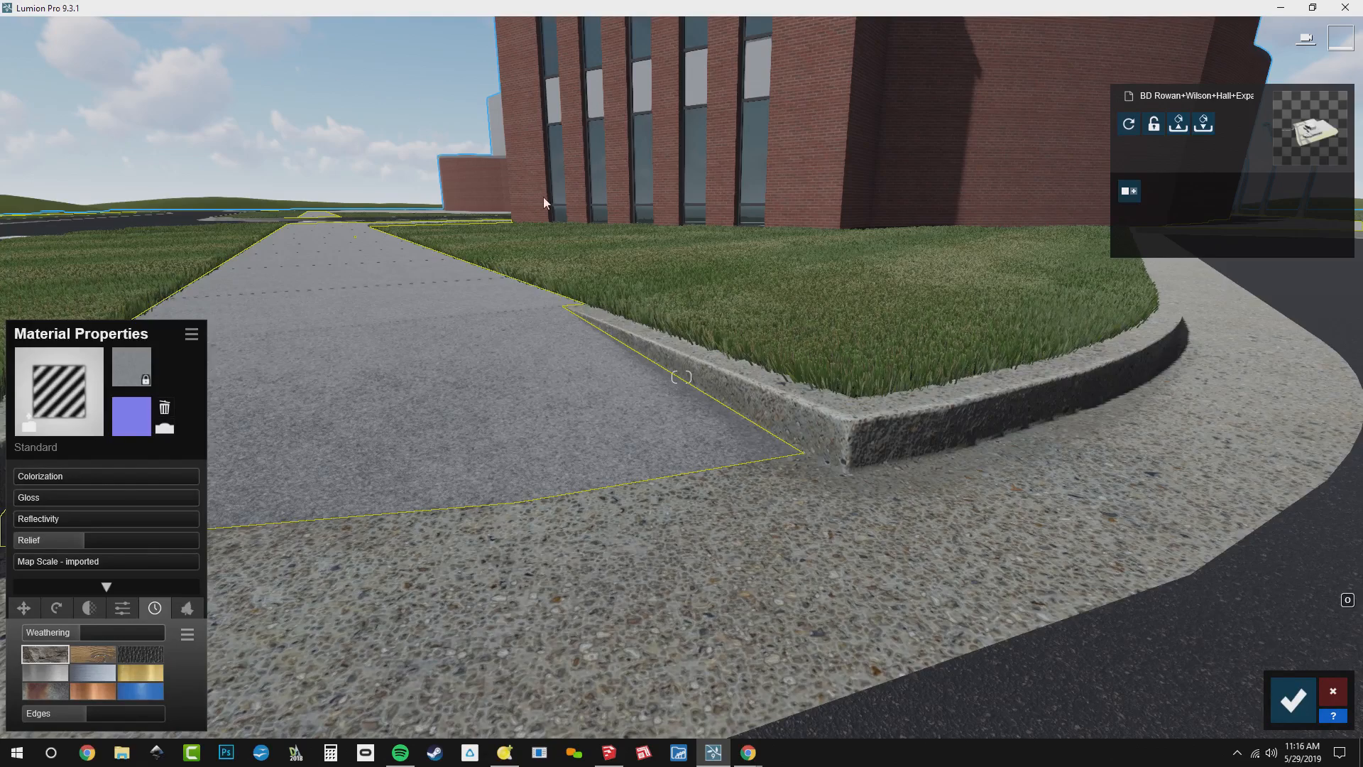
Assign a Standard material to the building's brick walls and set gloss and reflectivity to 0
{"action": "right_click_drag", "start_coordinate": [543, 197], "coordinate": [712, 84]}
{"action": "key", "text": "q"}
{"action": "key", "text": "w"}
{"action": "key", "text": "w"}
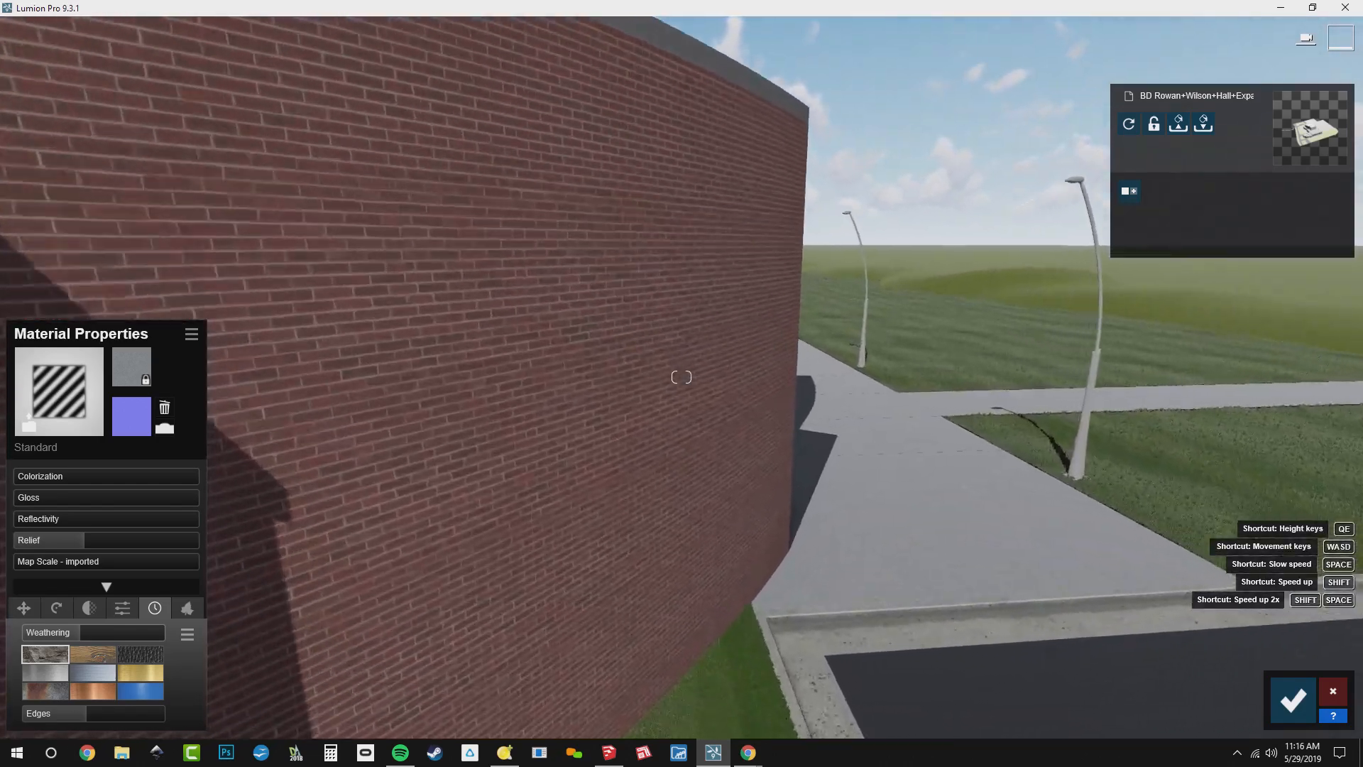
{"action": "key", "text": "w"}
{"action": "right_click_drag", "start_coordinate": [612, 379], "coordinate": [537, 361]}
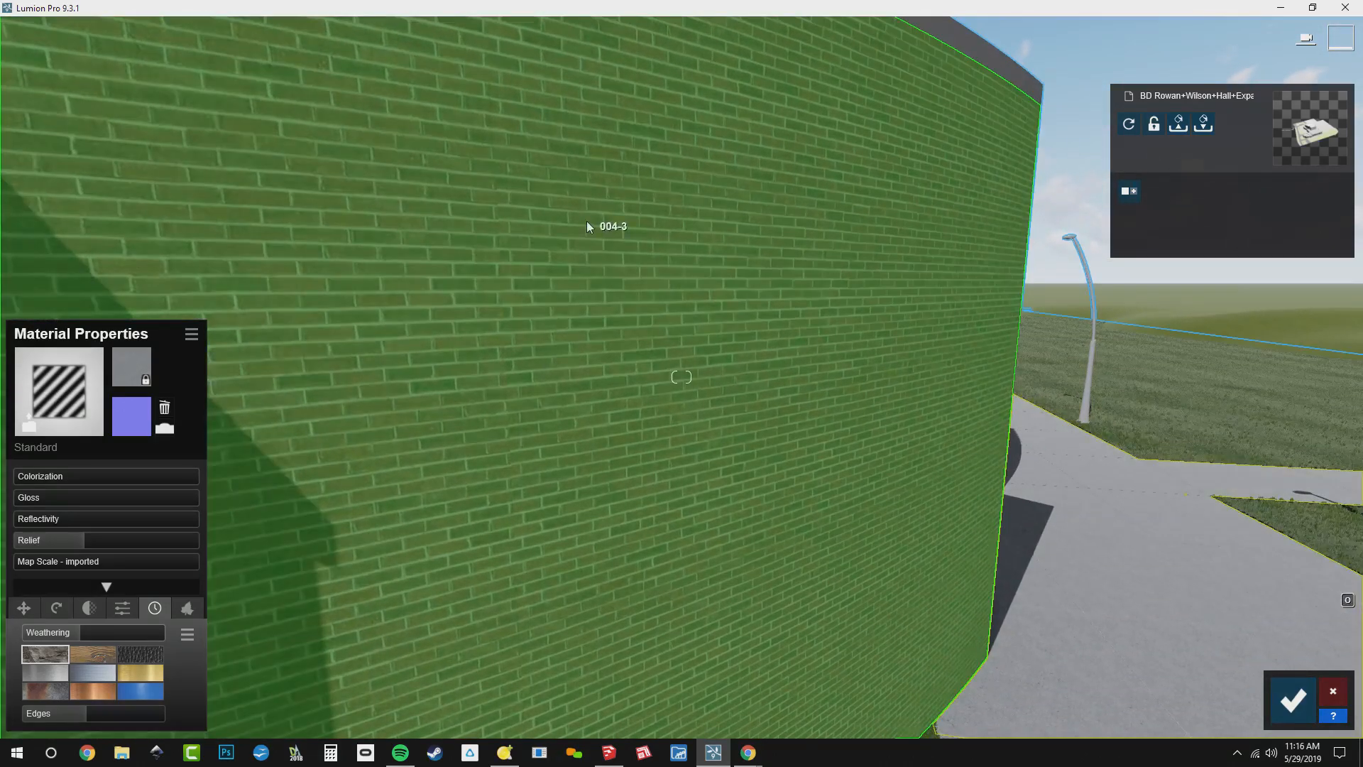
{"action": "left_click", "coordinate": [587, 223]}
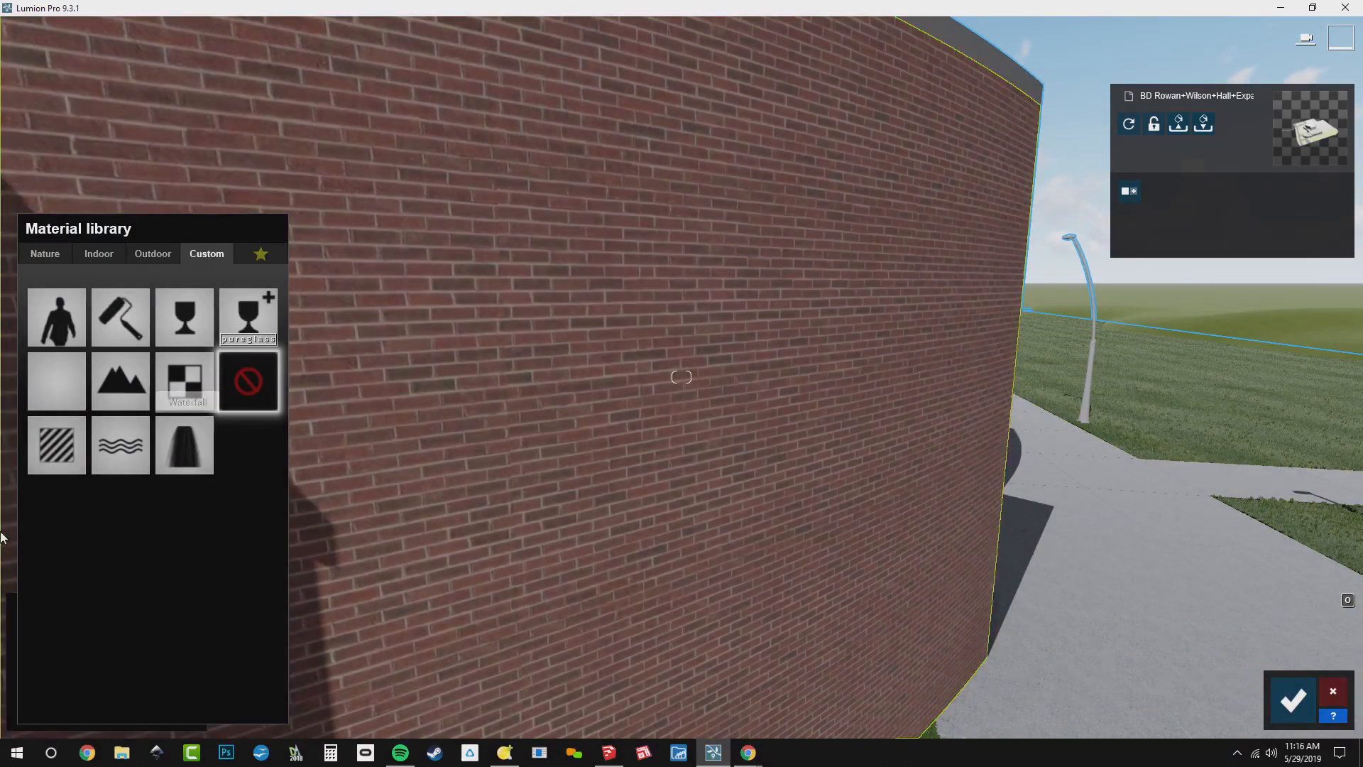
{"action": "left_click", "coordinate": [45, 467]}
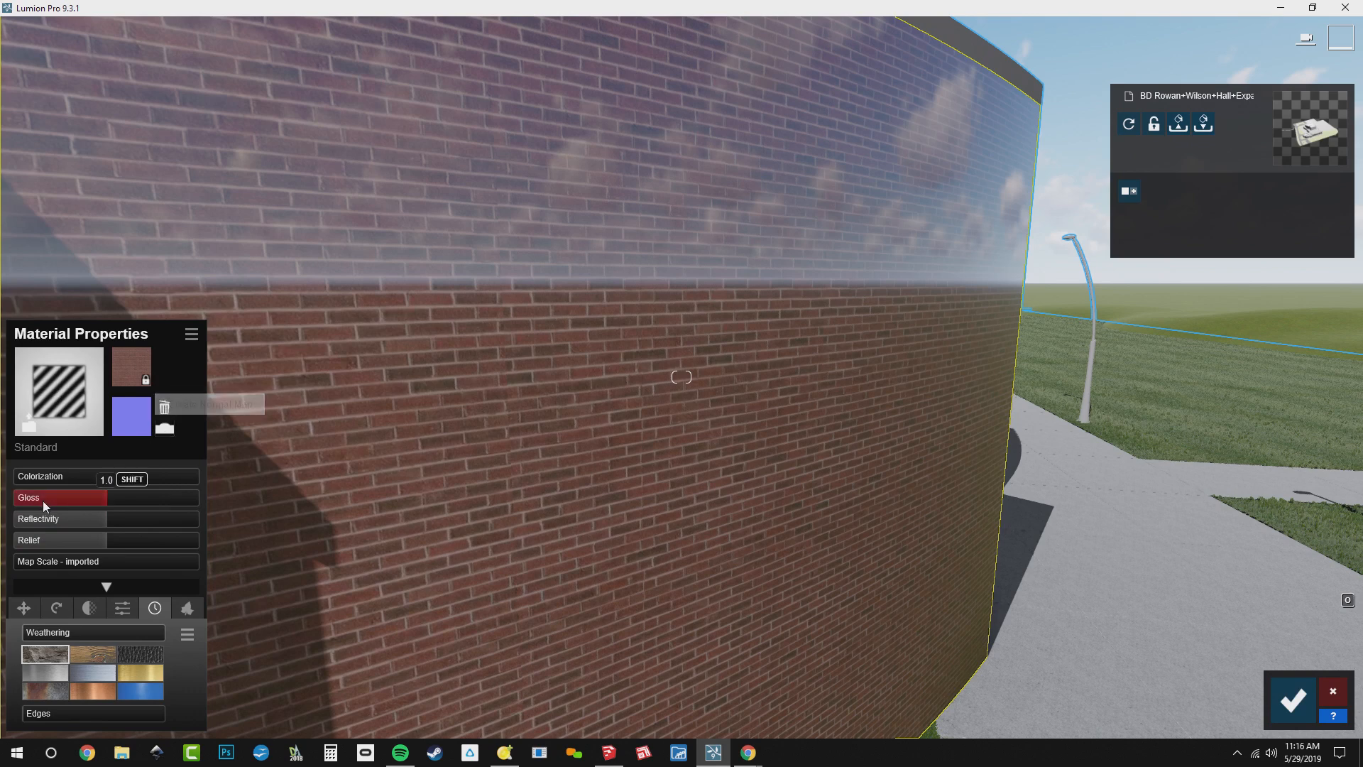
{"action": "left_click_drag", "start_coordinate": [74, 498], "coordinate": [13, 518]}
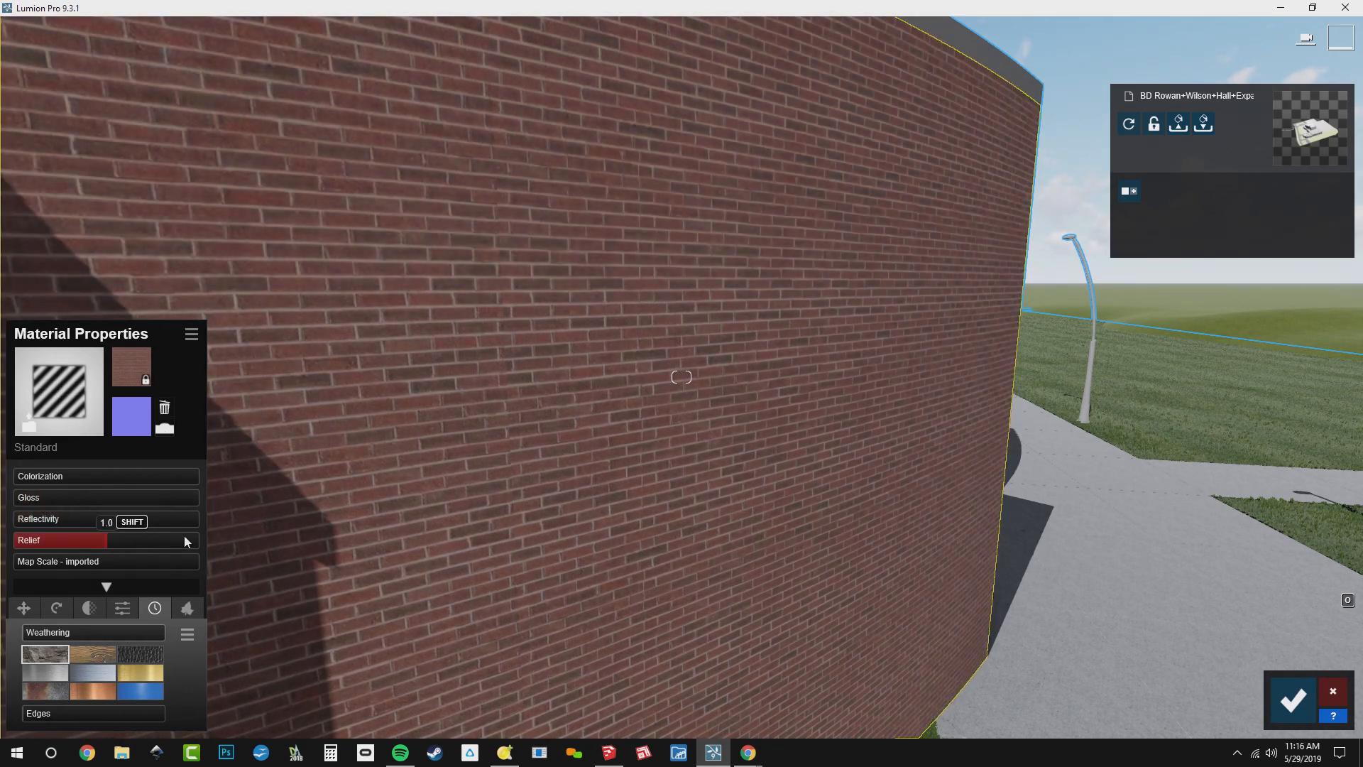
Compare both normal map directions on the brick, keep the original one and set relief to about 0.9
{"action": "left_click", "coordinate": [161, 435]}
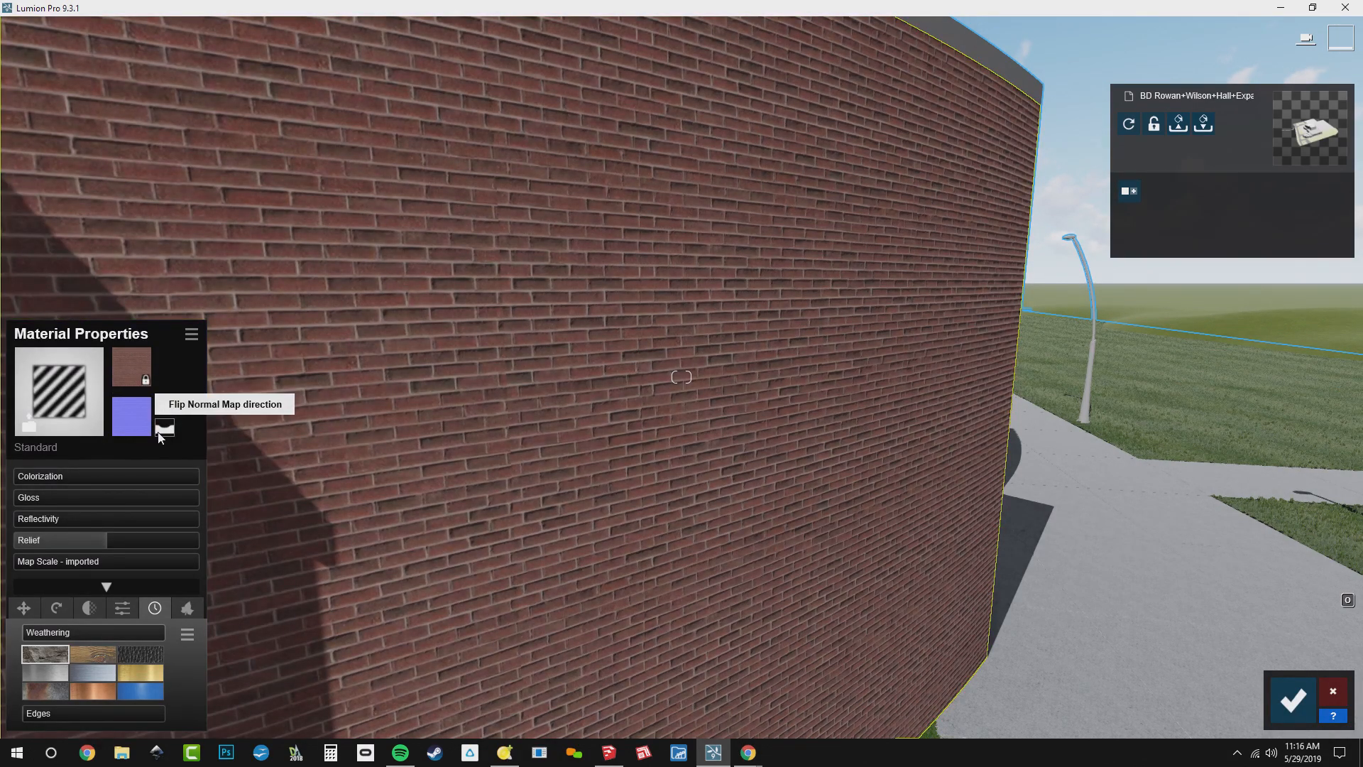
{"action": "left_click", "coordinate": [161, 435]}
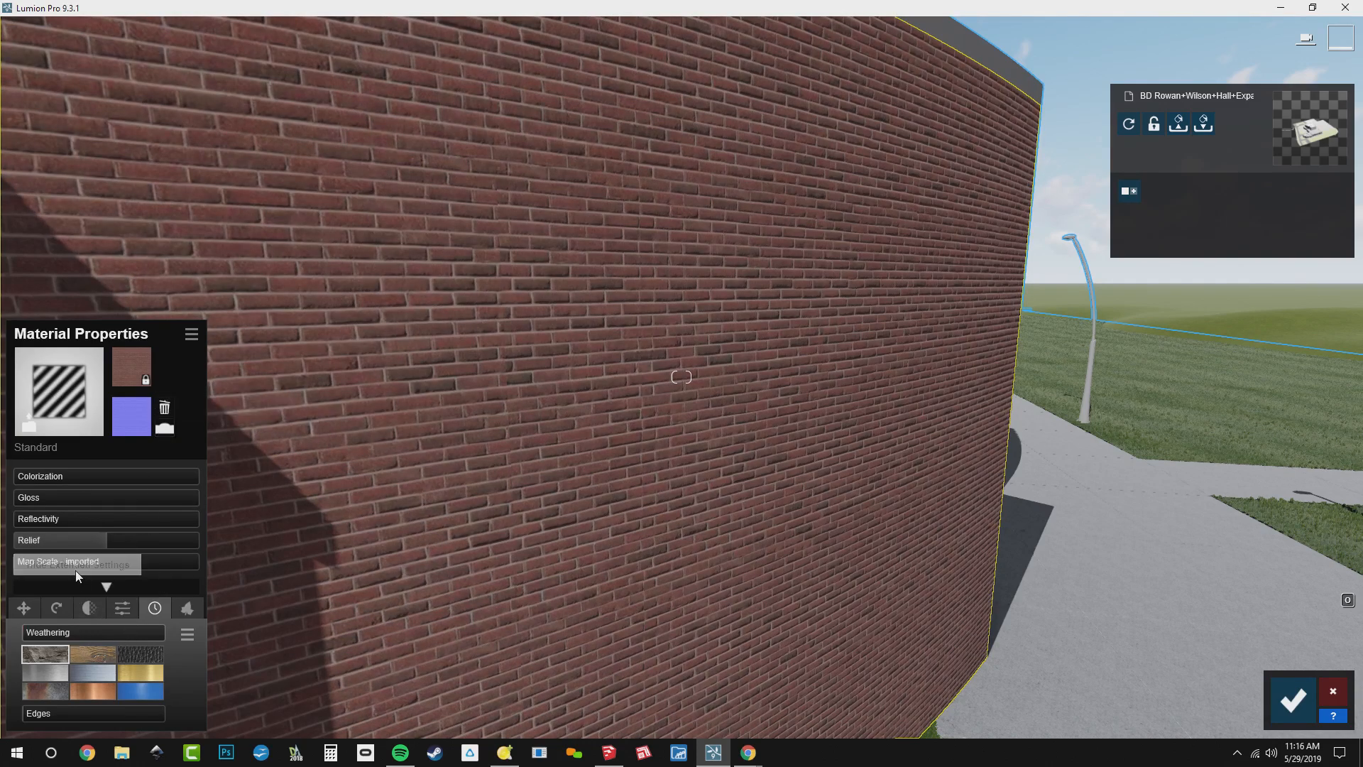
{"action": "mouse_move", "coordinate": [97, 546]}
{"action": "left_mouse_down"}
{"action": "mouse_move", "coordinate": [109, 541]}
{"action": "mouse_move", "coordinate": [2, 549]}
{"action": "mouse_move", "coordinate": [181, 558]}
{"action": "mouse_move", "coordinate": [26, 572]}
{"action": "mouse_move", "coordinate": [230, 547]}
{"action": "mouse_move", "coordinate": [79, 545]}
{"action": "mouse_move", "coordinate": [96, 548]}
{"action": "left_mouse_up"}
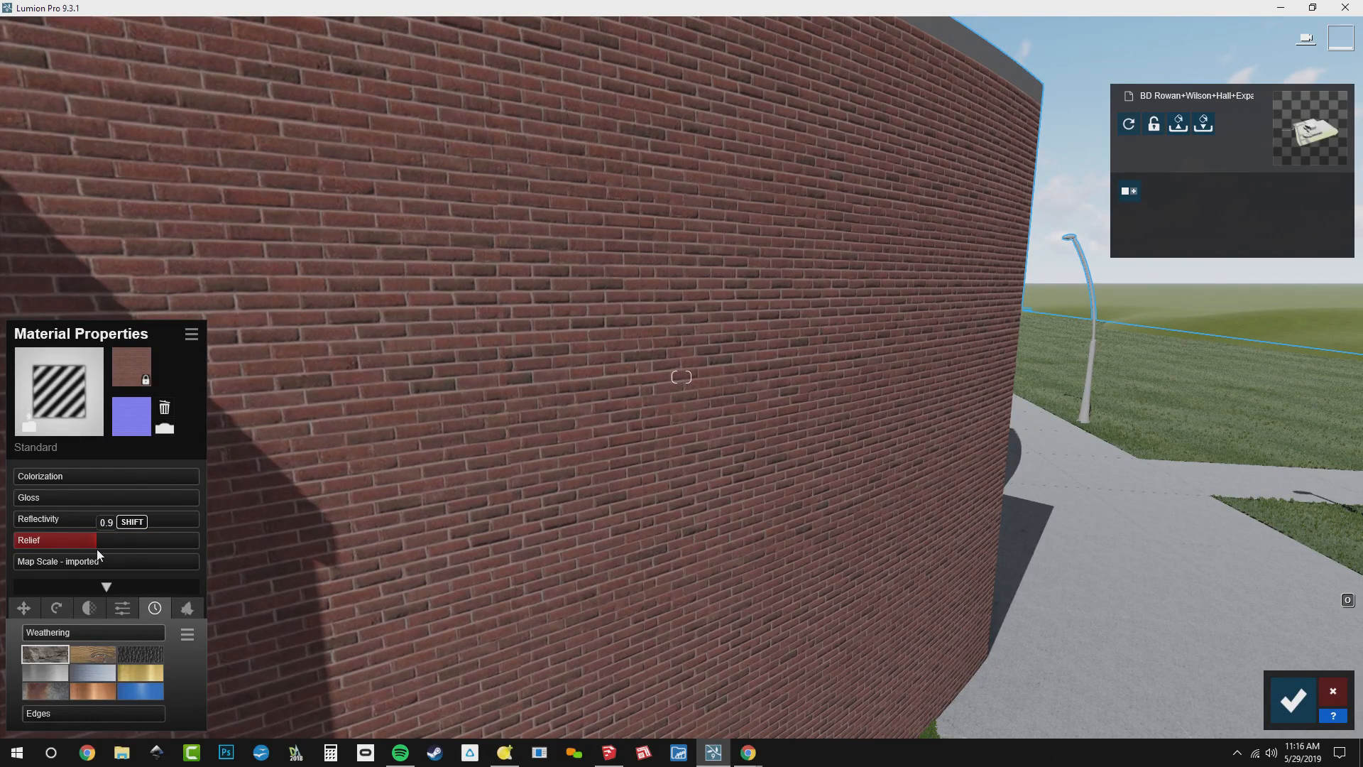
{"action": "left_click_drag", "start_coordinate": [99, 548], "coordinate": [99, 548]}
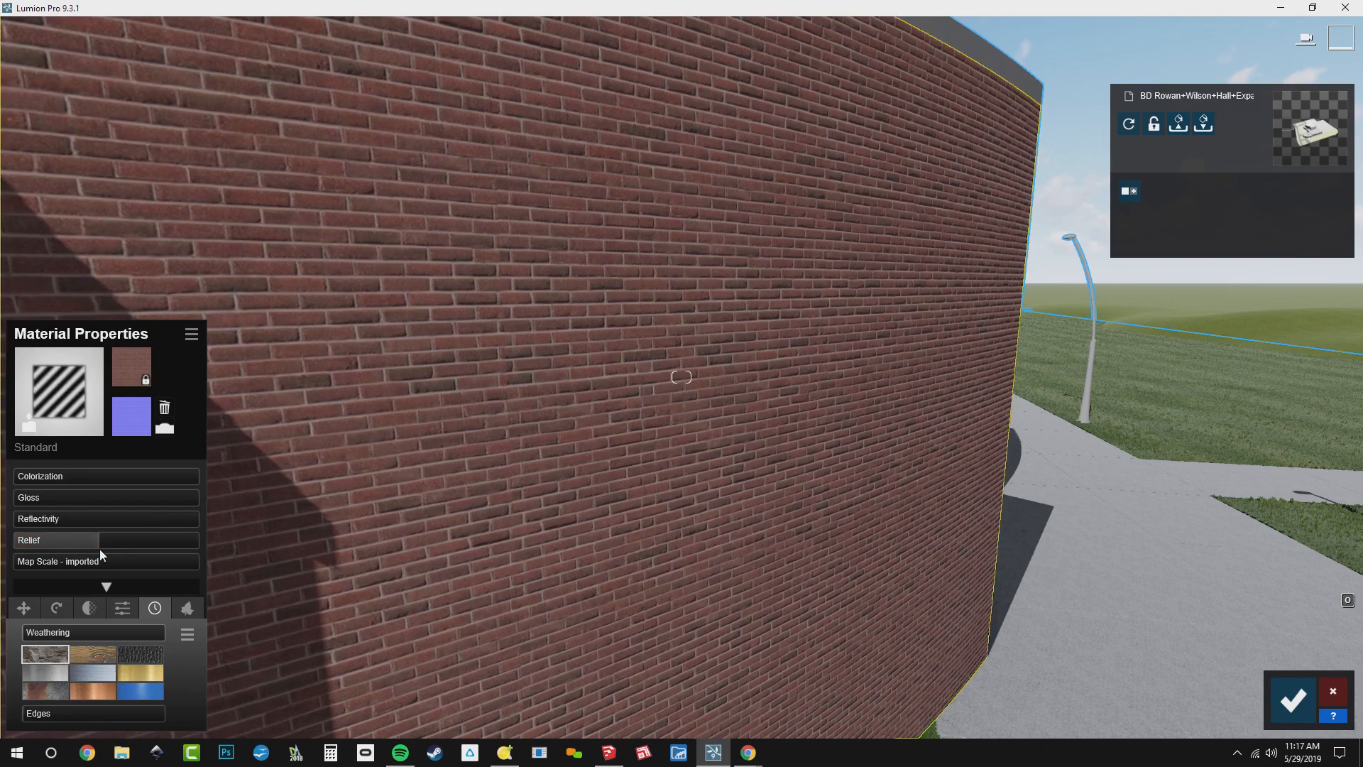
Try several weathering strengths on the brick walls while viewing the whole facade, settling at about 0.75
{"action": "left_click_drag", "start_coordinate": [32, 634], "coordinate": [125, 630]}
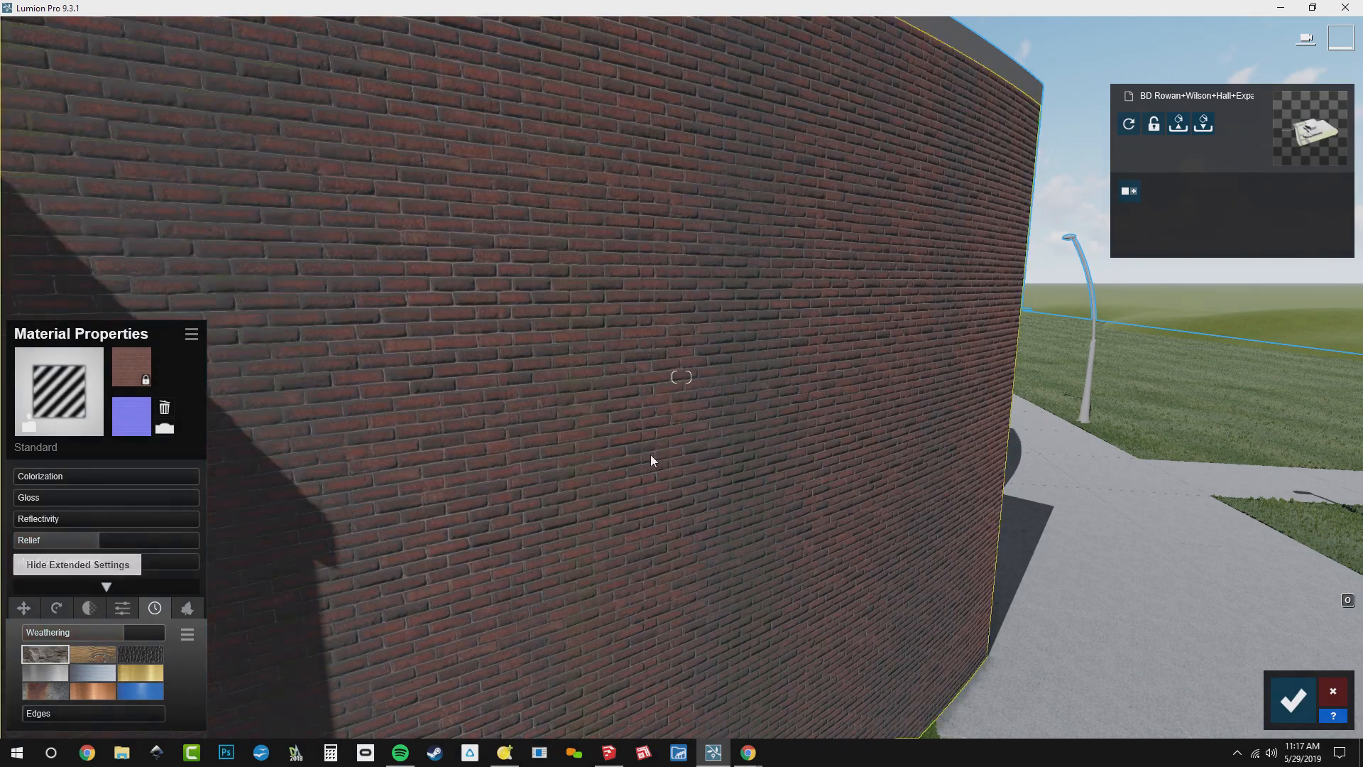
{"action": "right_click_drag", "start_coordinate": [651, 454], "coordinate": [575, 458]}
{"action": "key", "text": "s"}
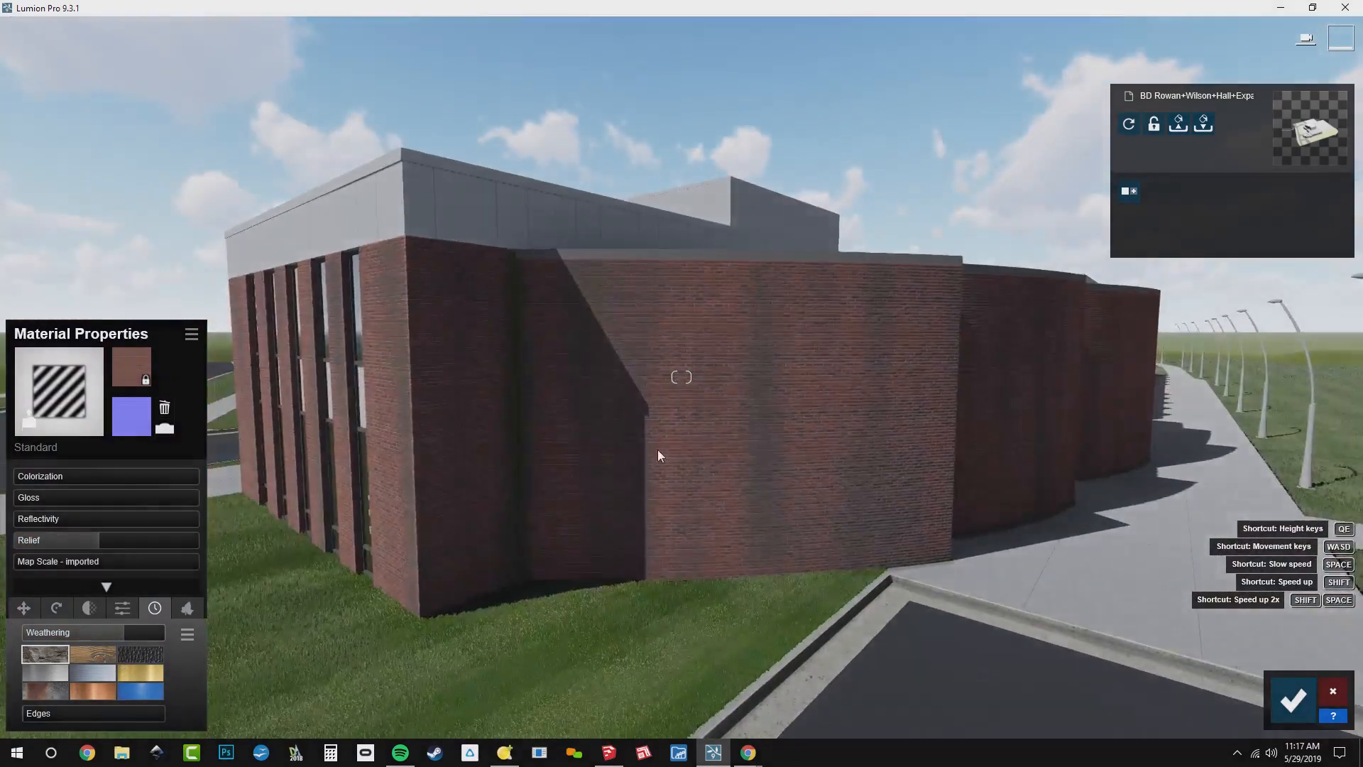
{"action": "mouse_move", "coordinate": [121, 636]}
{"action": "left_mouse_down"}
{"action": "mouse_move", "coordinate": [71, 638]}
{"action": "mouse_move", "coordinate": [103, 651]}
{"action": "mouse_move", "coordinate": [139, 637]}
{"action": "left_mouse_up"}
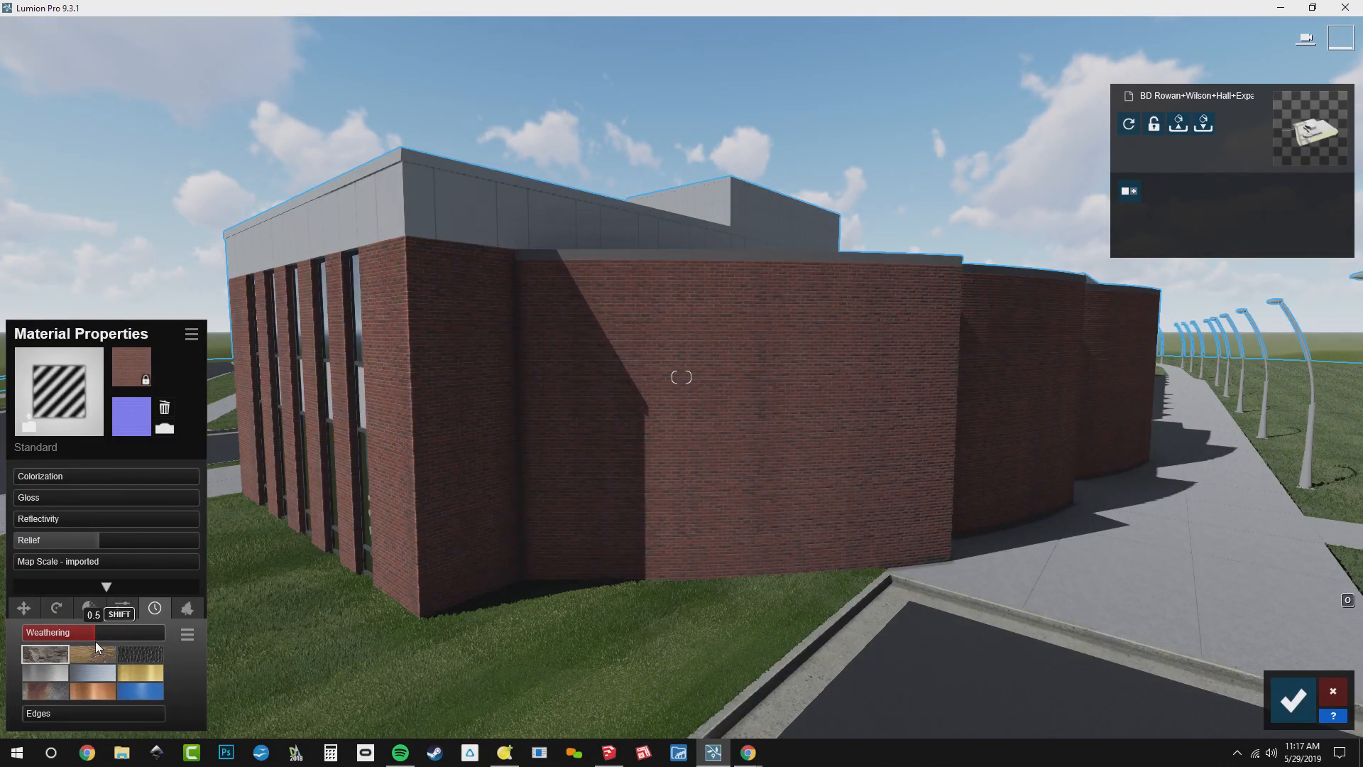
{"action": "left_click_drag", "start_coordinate": [116, 640], "coordinate": [131, 639]}
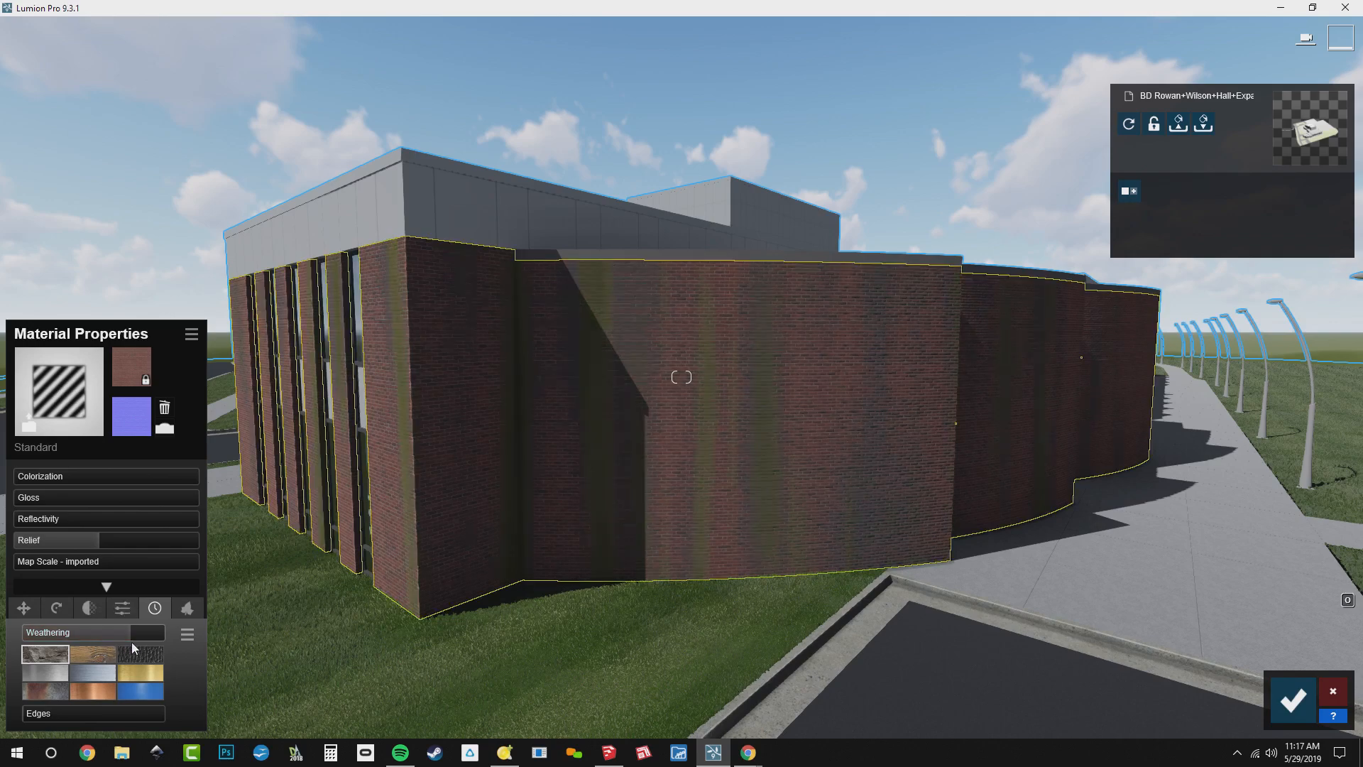
Compare the Aluminium, Gold, Leather and Plastic weathering types on the brick walls at increased strength, returning to the original type
{"action": "left_click", "coordinate": [90, 677]}
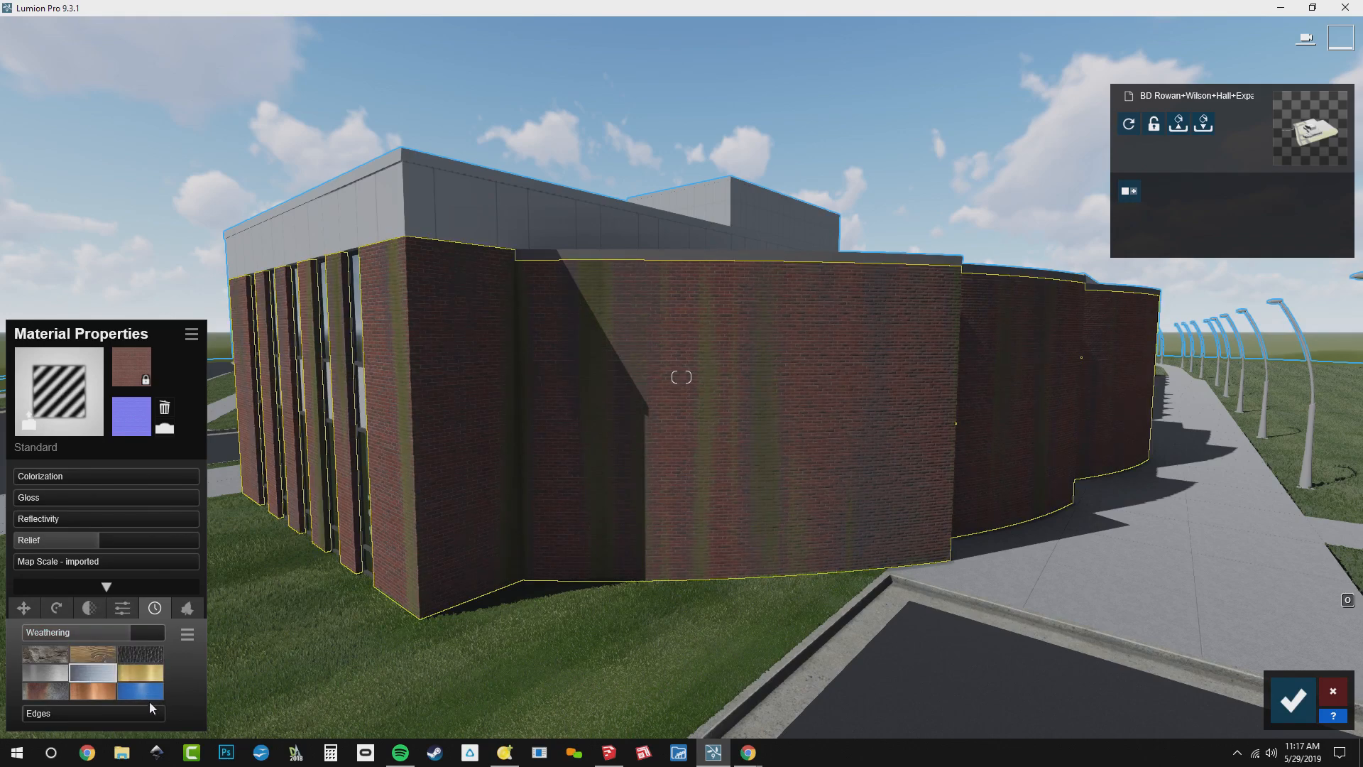
{"action": "left_click", "coordinate": [144, 669]}
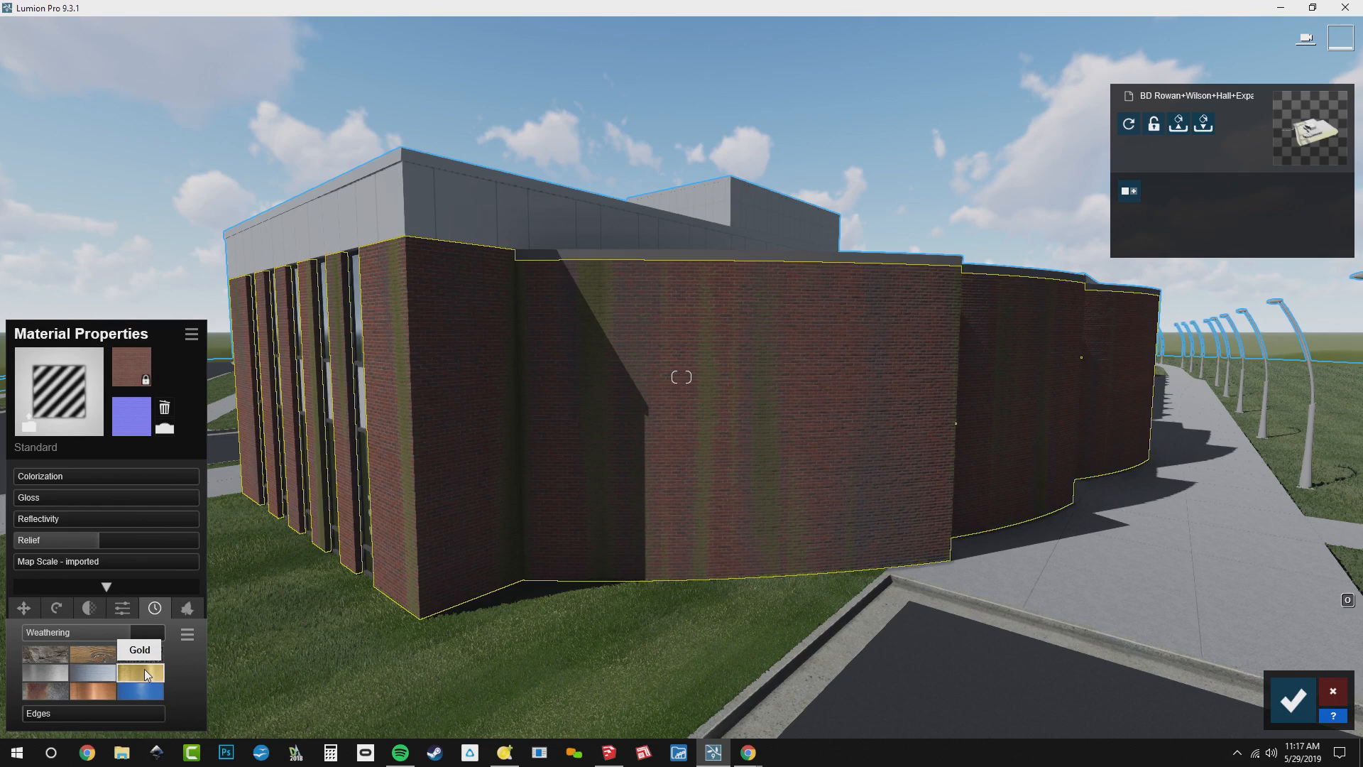
{"action": "left_click", "coordinate": [145, 656]}
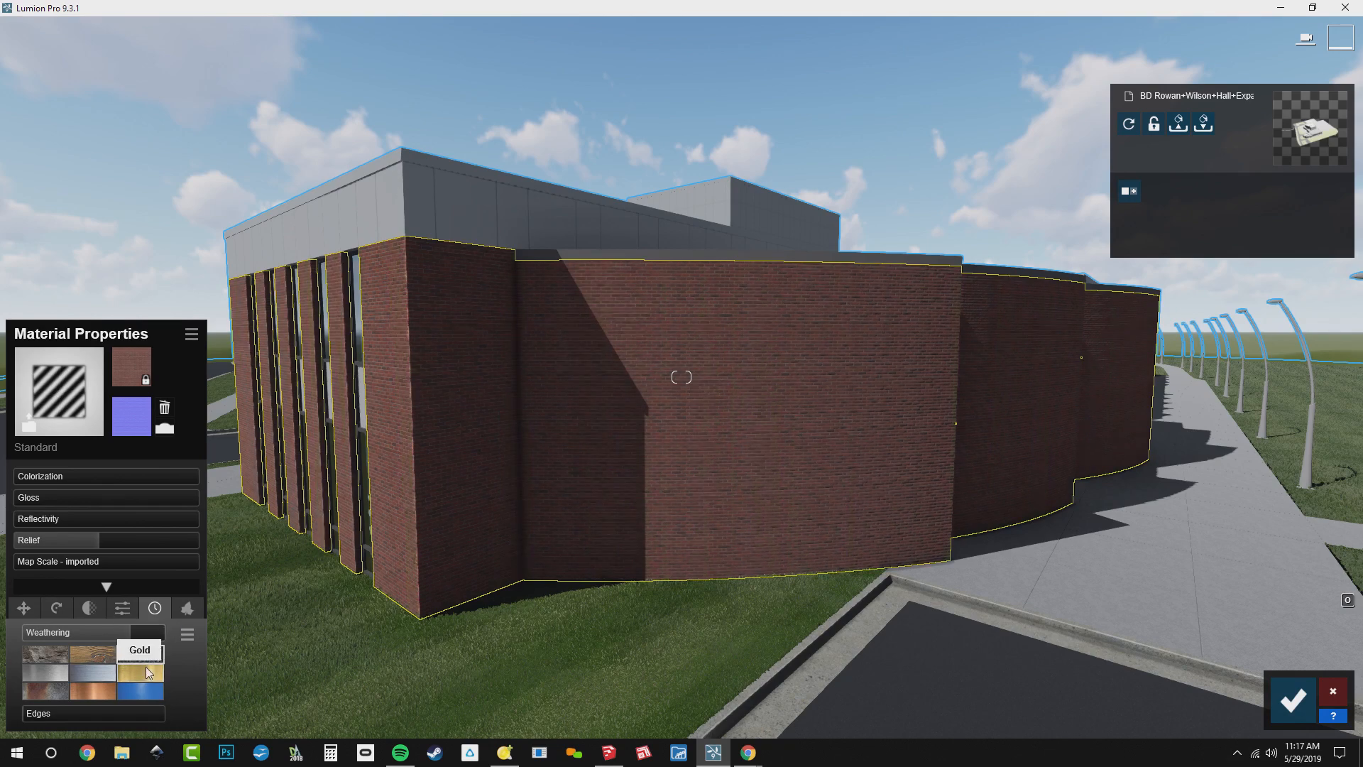
{"action": "left_click_drag", "start_coordinate": [139, 635], "coordinate": [165, 633]}
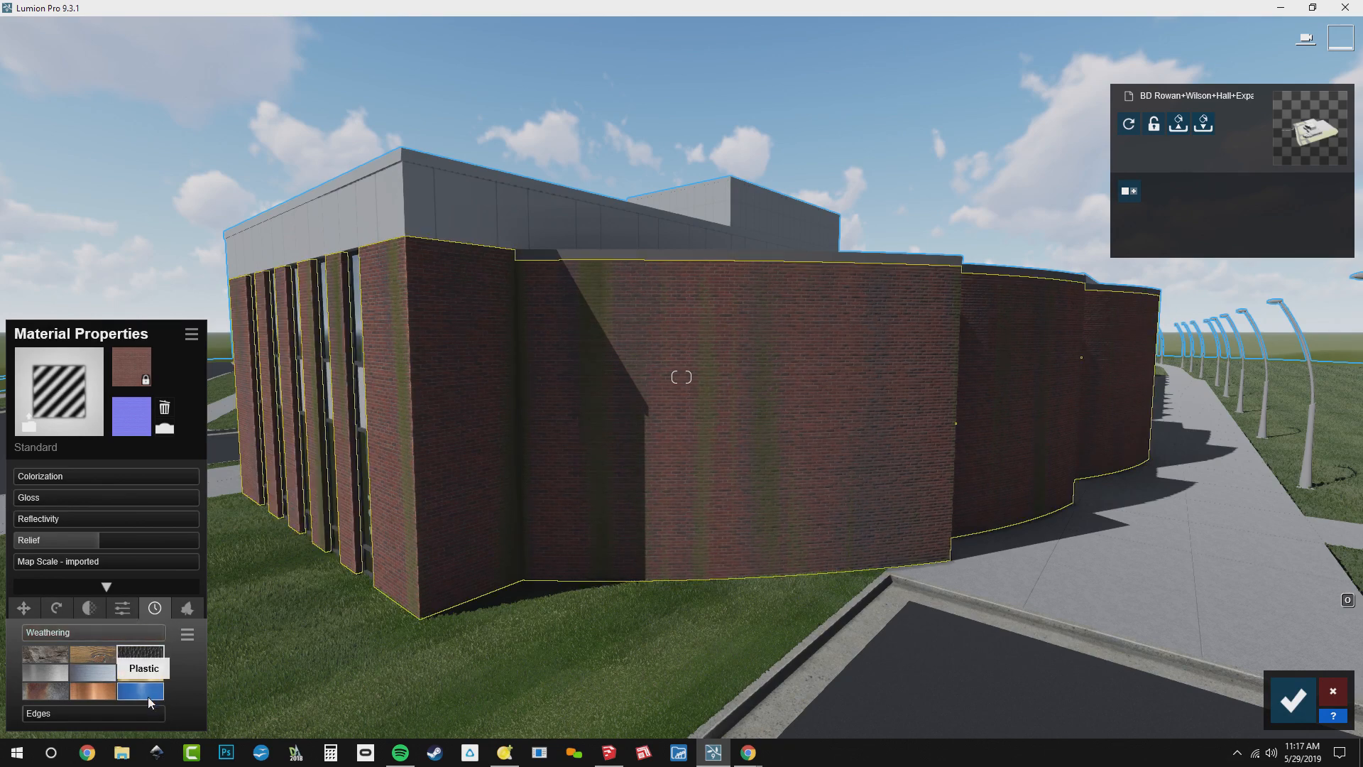
{"action": "left_click", "coordinate": [151, 695]}
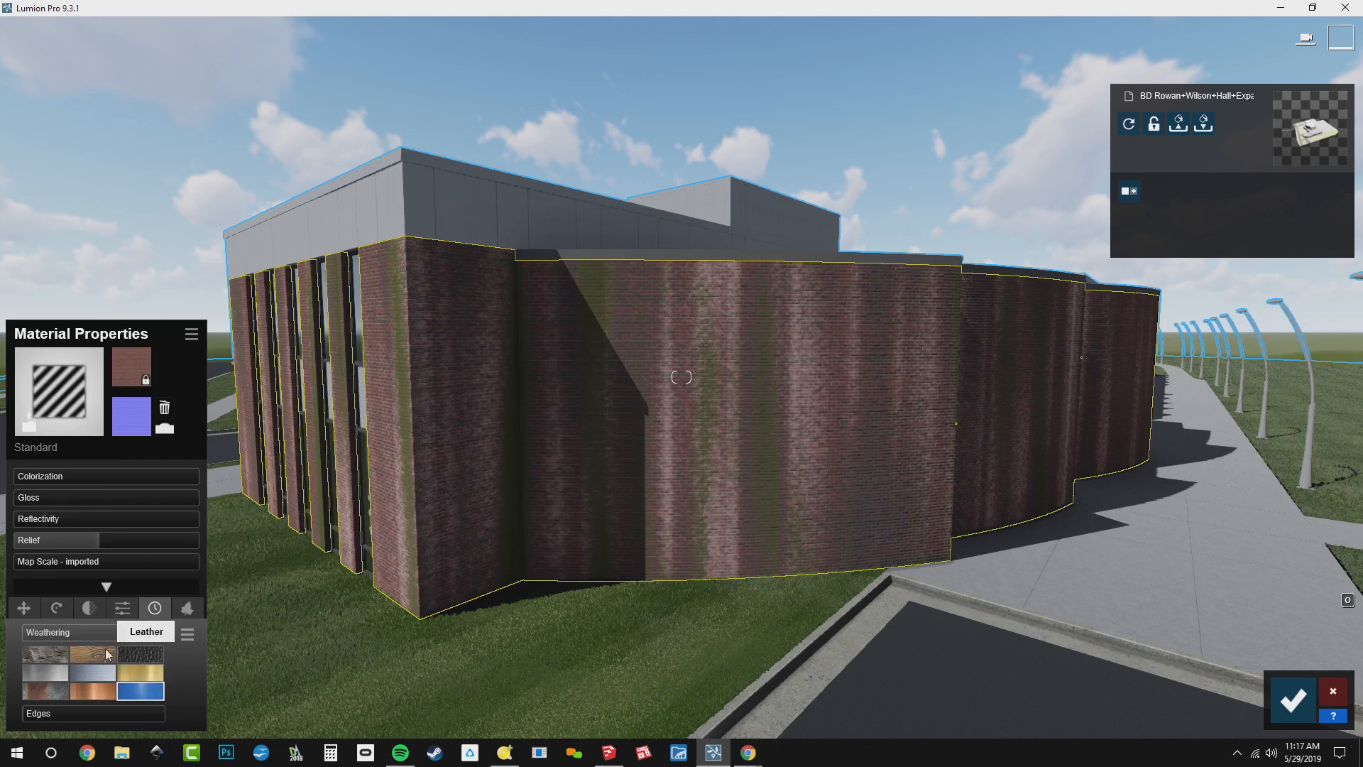
{"action": "left_click", "coordinate": [46, 653]}
Set the brick walls' weathering to about 0.65 and soften their edges to about 0.3
{"action": "key", "text": "w"}
{"action": "mouse_move", "coordinate": [398, 497]}
{"action": "right_mouse_down"}
{"action": "mouse_move", "coordinate": [306, 494]}
{"action": "mouse_move", "coordinate": [405, 490]}
{"action": "right_mouse_up"}
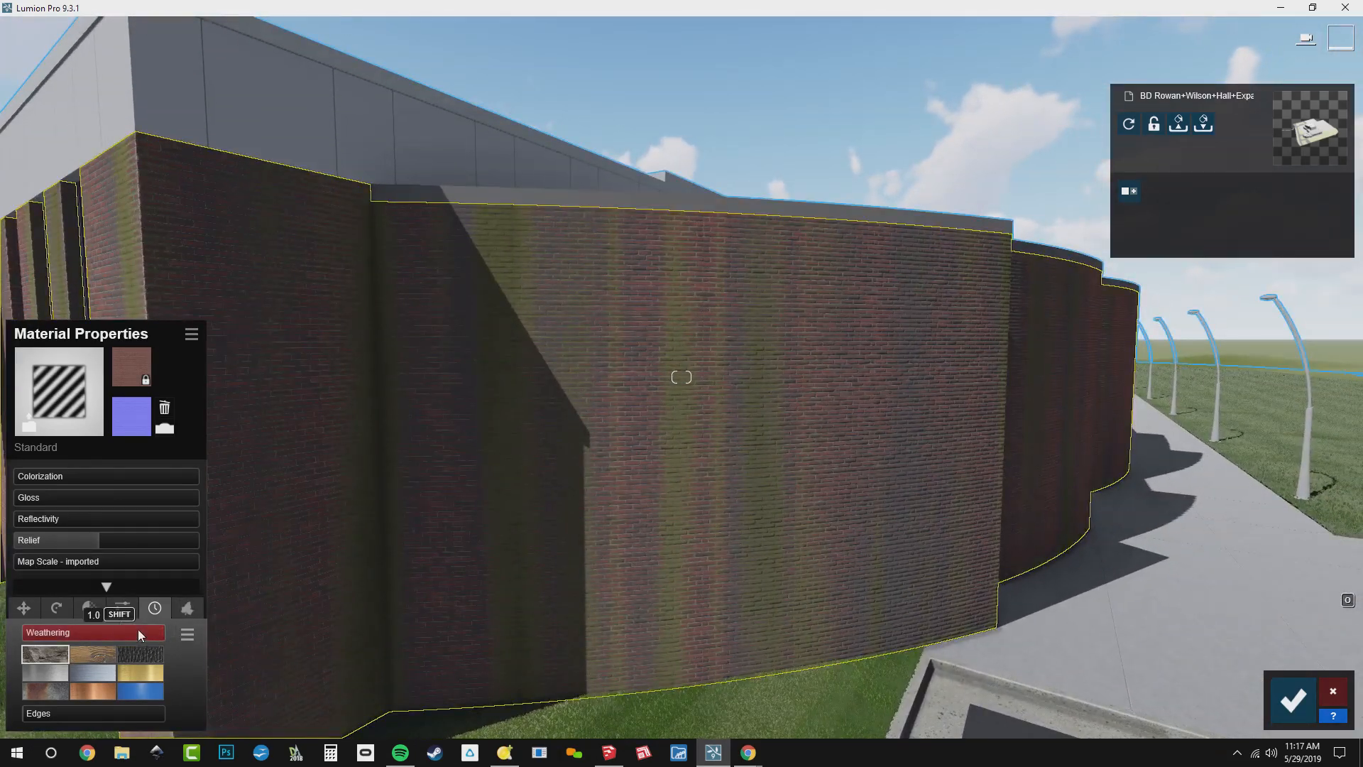
{"action": "mouse_move", "coordinate": [137, 629]}
{"action": "left_mouse_down"}
{"action": "mouse_move", "coordinate": [88, 631]}
{"action": "mouse_move", "coordinate": [113, 637]}
{"action": "left_mouse_up"}
{"action": "mouse_move", "coordinate": [341, 611]}
{"action": "right_mouse_down"}
{"action": "mouse_move", "coordinate": [422, 576]}
{"action": "mouse_move", "coordinate": [298, 612]}
{"action": "mouse_move", "coordinate": [325, 603]}
{"action": "right_mouse_up"}
{"action": "key", "text": "s"}
{"action": "key", "text": "w"}
{"action": "left_click_drag", "start_coordinate": [31, 713], "coordinate": [74, 717]}
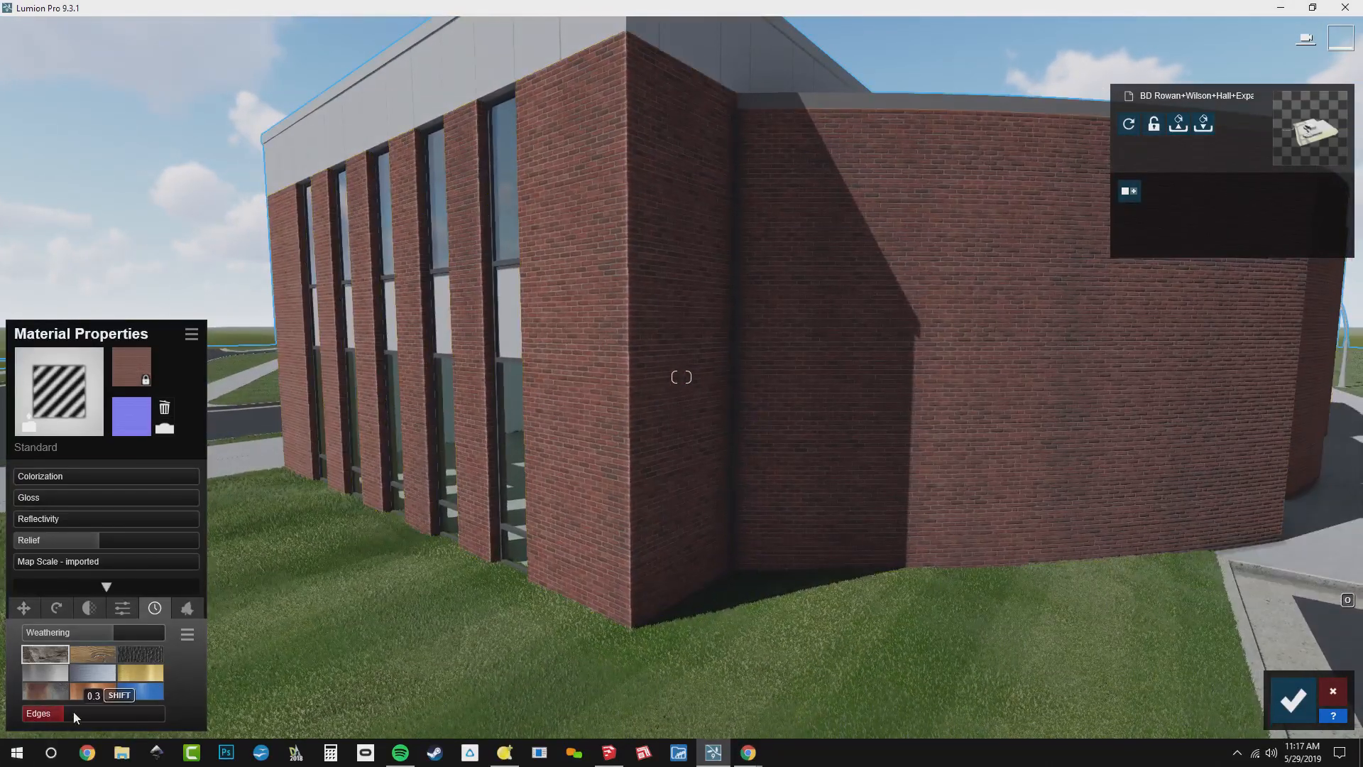
Assign a Standard material to the 0091_MintCream panels above the brick and set gloss and reflectivity to about 0.4
{"action": "right_click_drag", "start_coordinate": [419, 456], "coordinate": [431, 388]}
{"action": "key", "text": "s"}
{"action": "key", "text": "w"}
{"action": "left_click", "coordinate": [613, 399]}
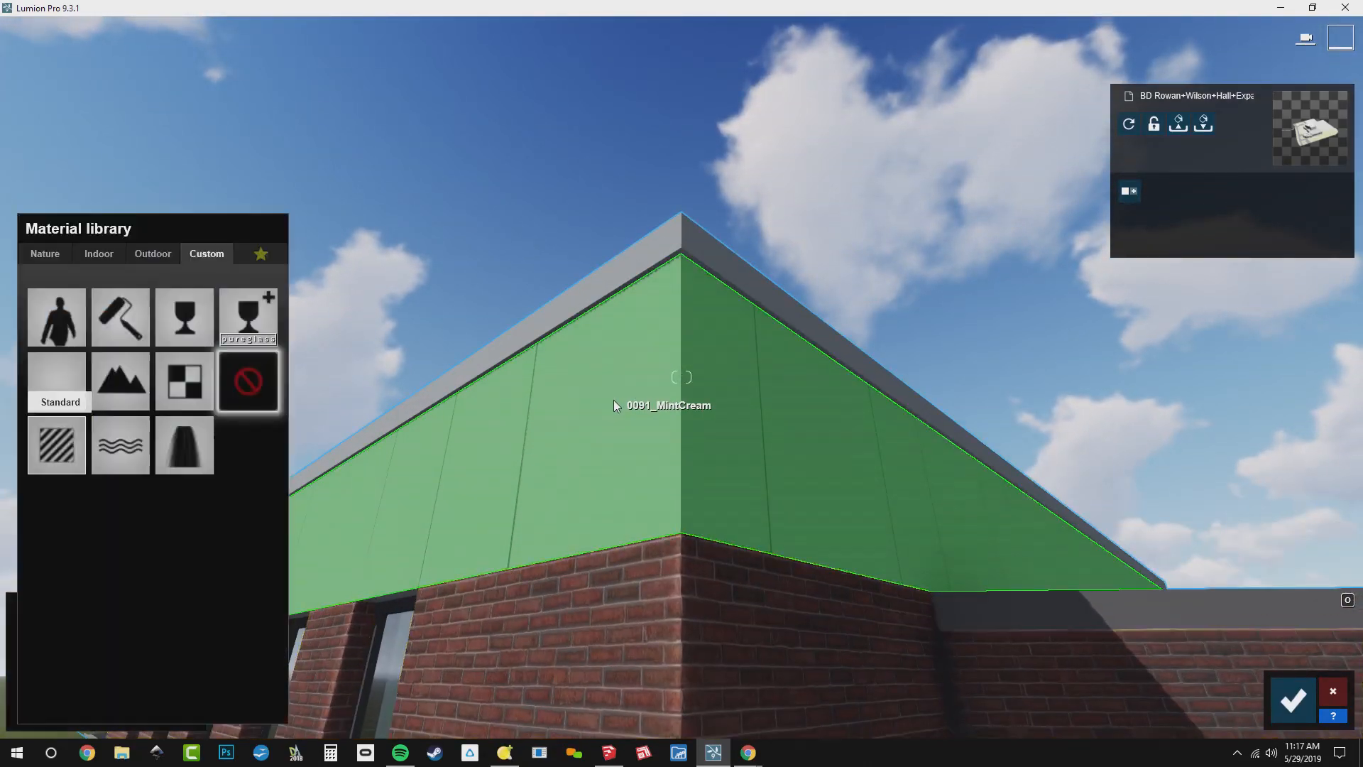
{"action": "left_click", "coordinate": [57, 450]}
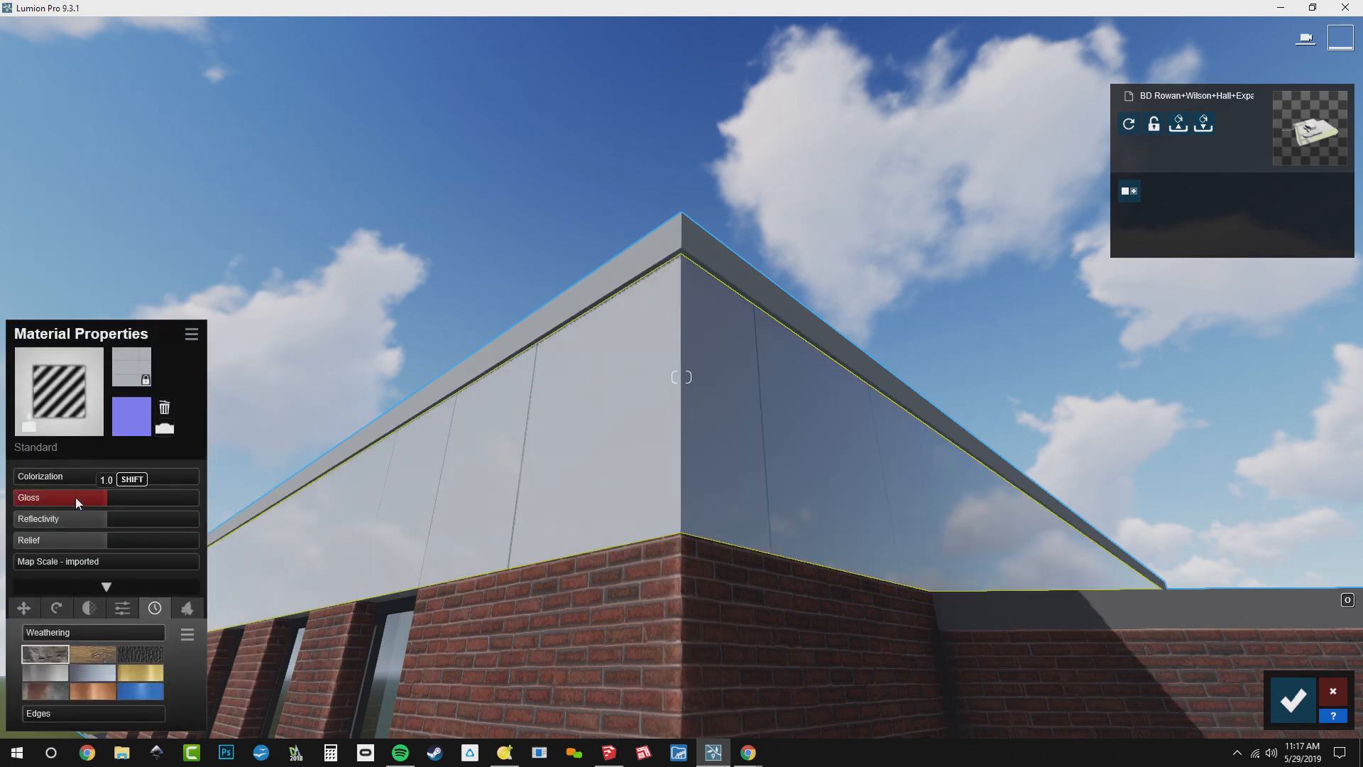
{"action": "left_click", "coordinate": [49, 499]}
{"action": "left_click", "coordinate": [53, 522]}
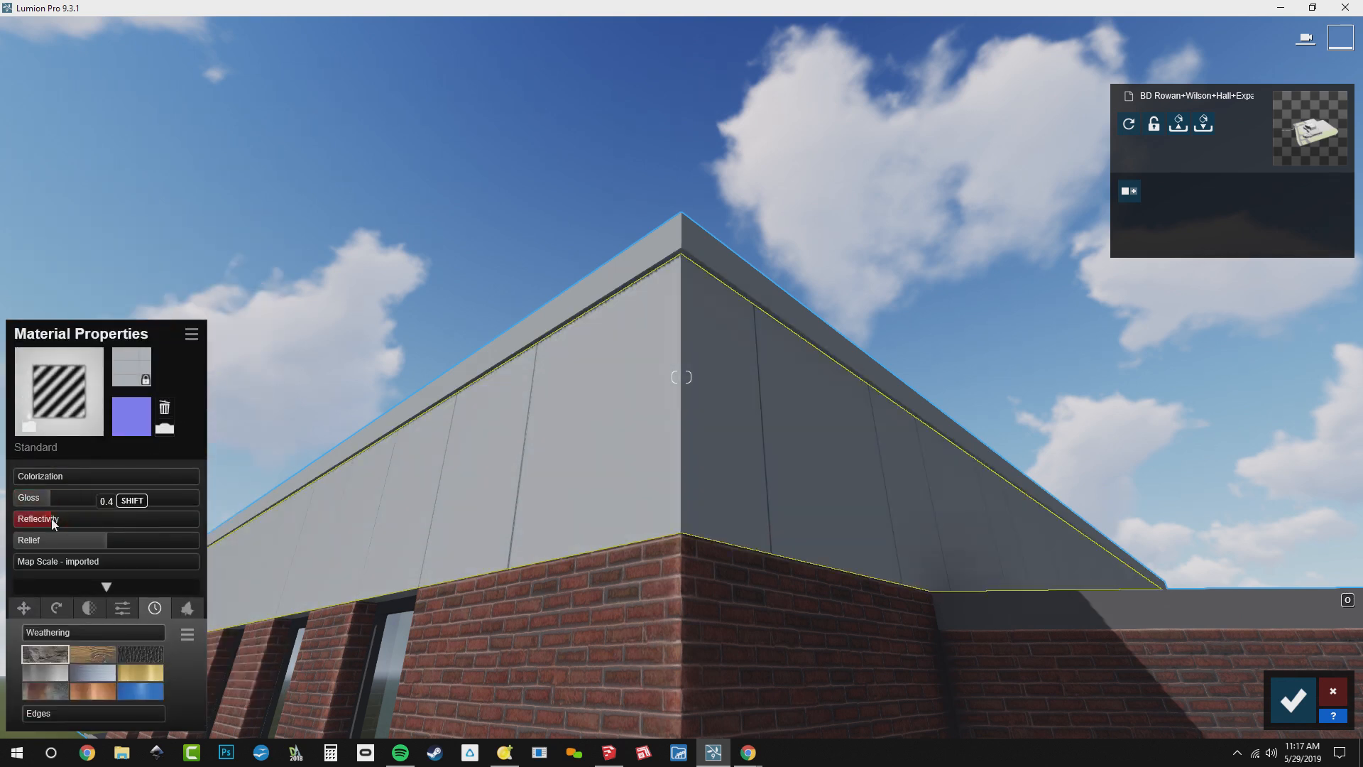
Apply Aluminium weathering to the upper wall panels at about 0.3
{"action": "left_click", "coordinate": [106, 676]}
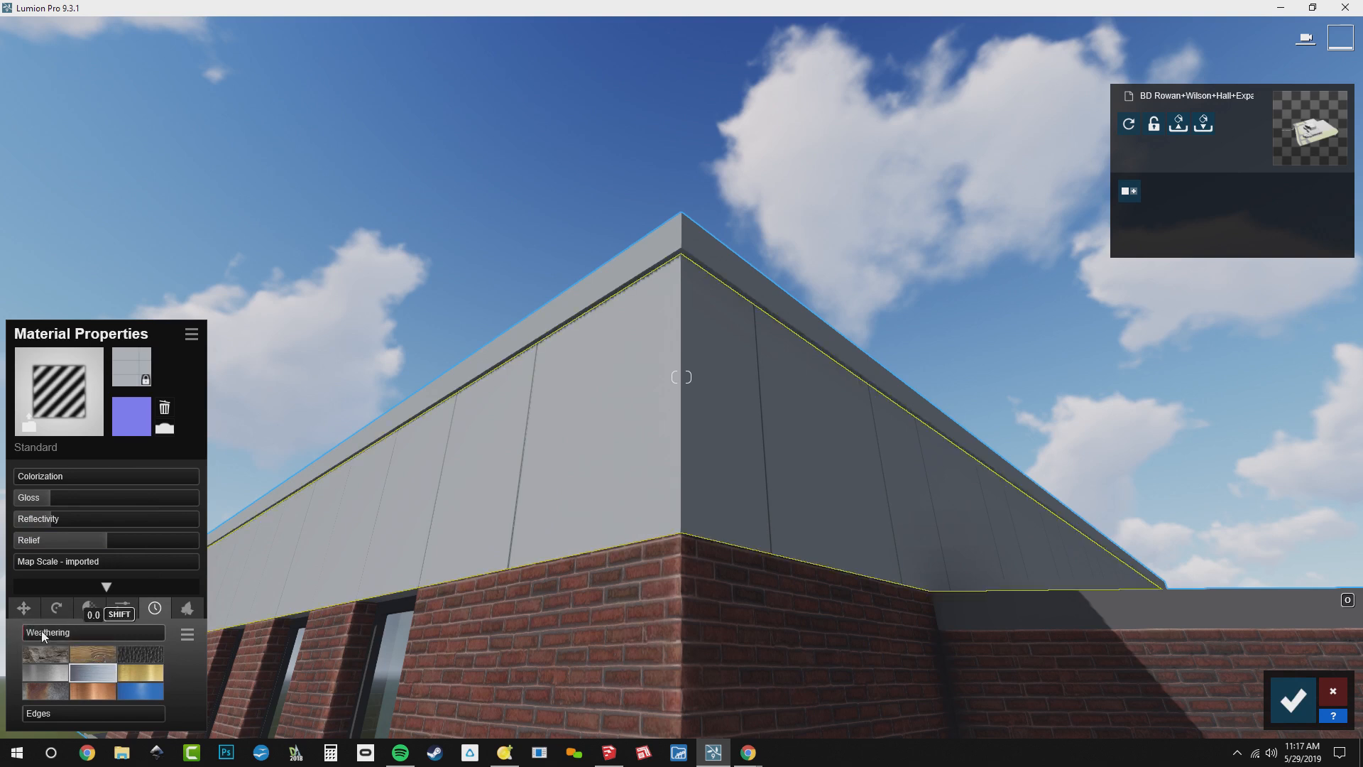
{"action": "left_click_drag", "start_coordinate": [42, 631], "coordinate": [88, 629]}
{"action": "left_click_drag", "start_coordinate": [146, 630], "coordinate": [75, 633]}
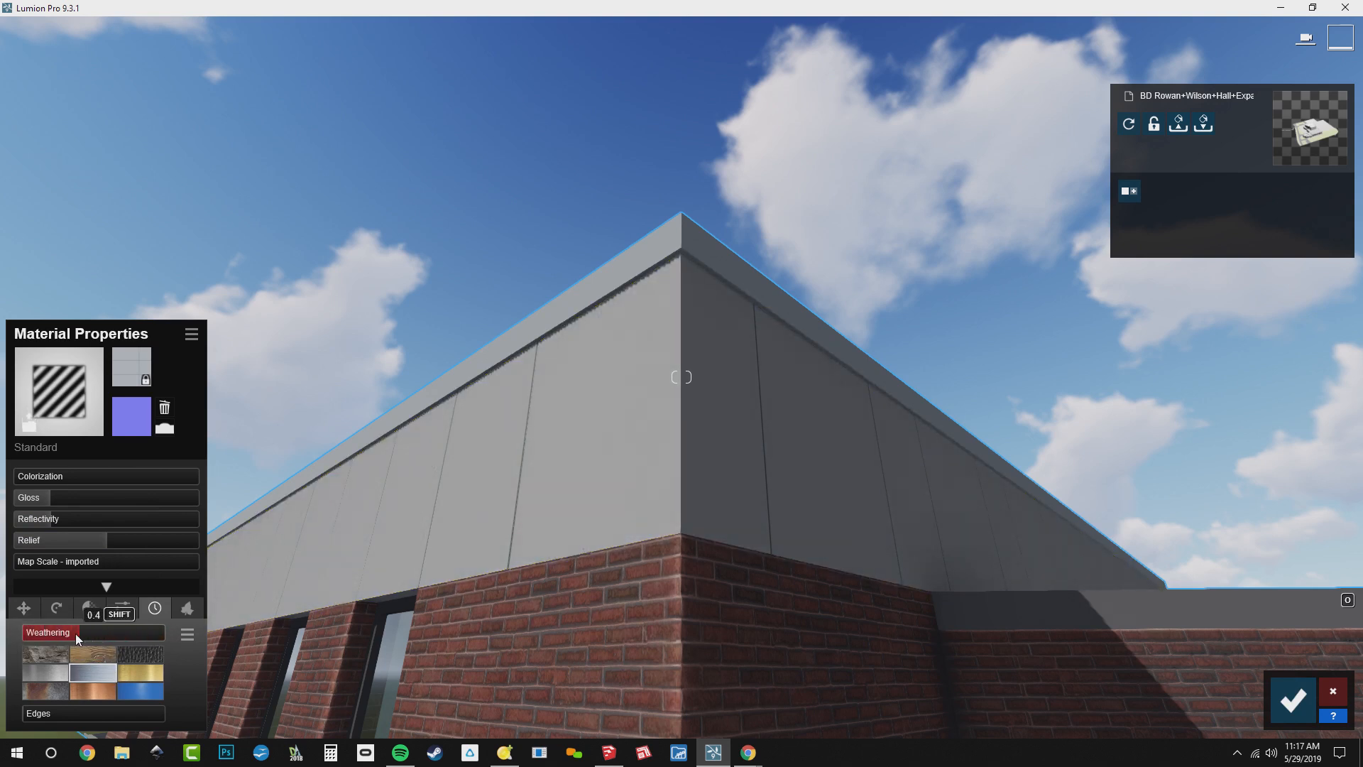
Copy the panels' material settings, give the roof-edge trim a Standard material and paste the settings onto it
{"action": "left_click", "coordinate": [192, 336]}
{"action": "left_click", "coordinate": [206, 391]}
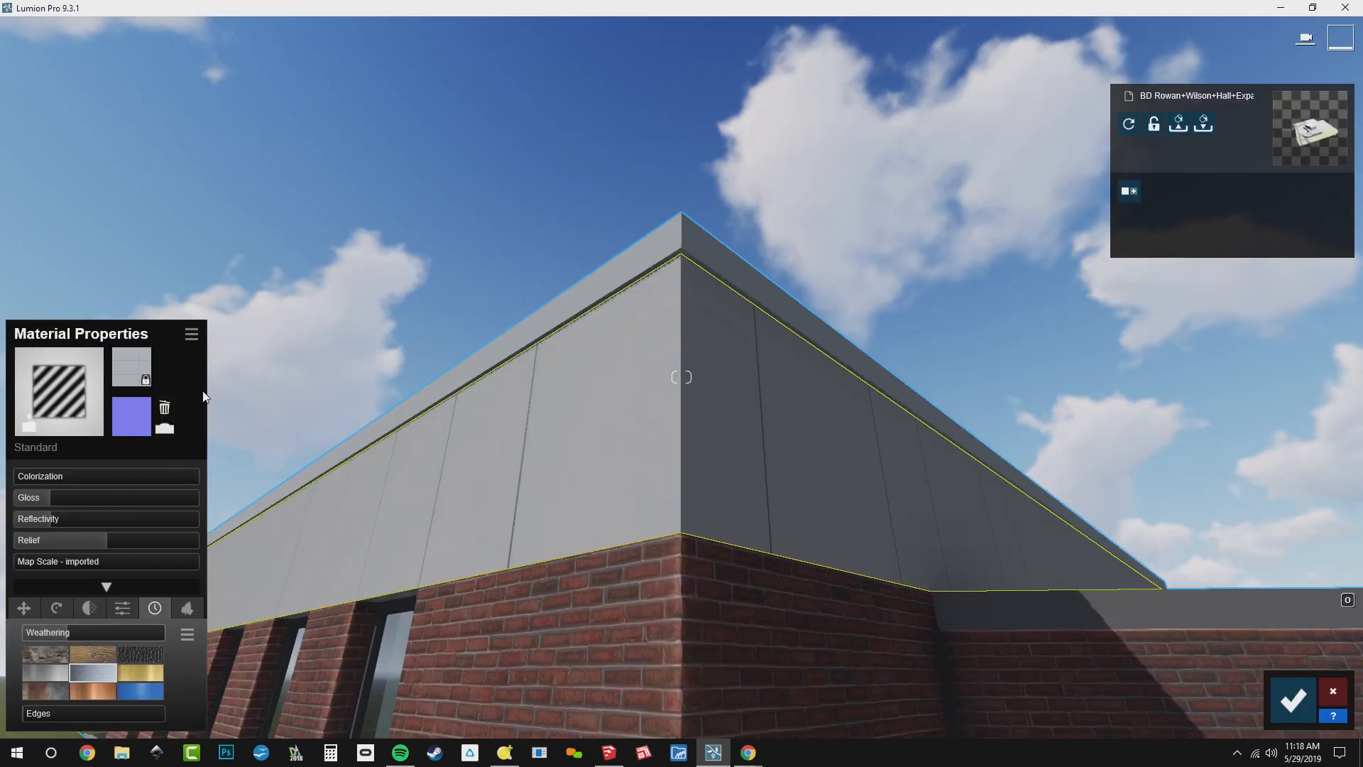
{"action": "left_click", "coordinate": [534, 312]}
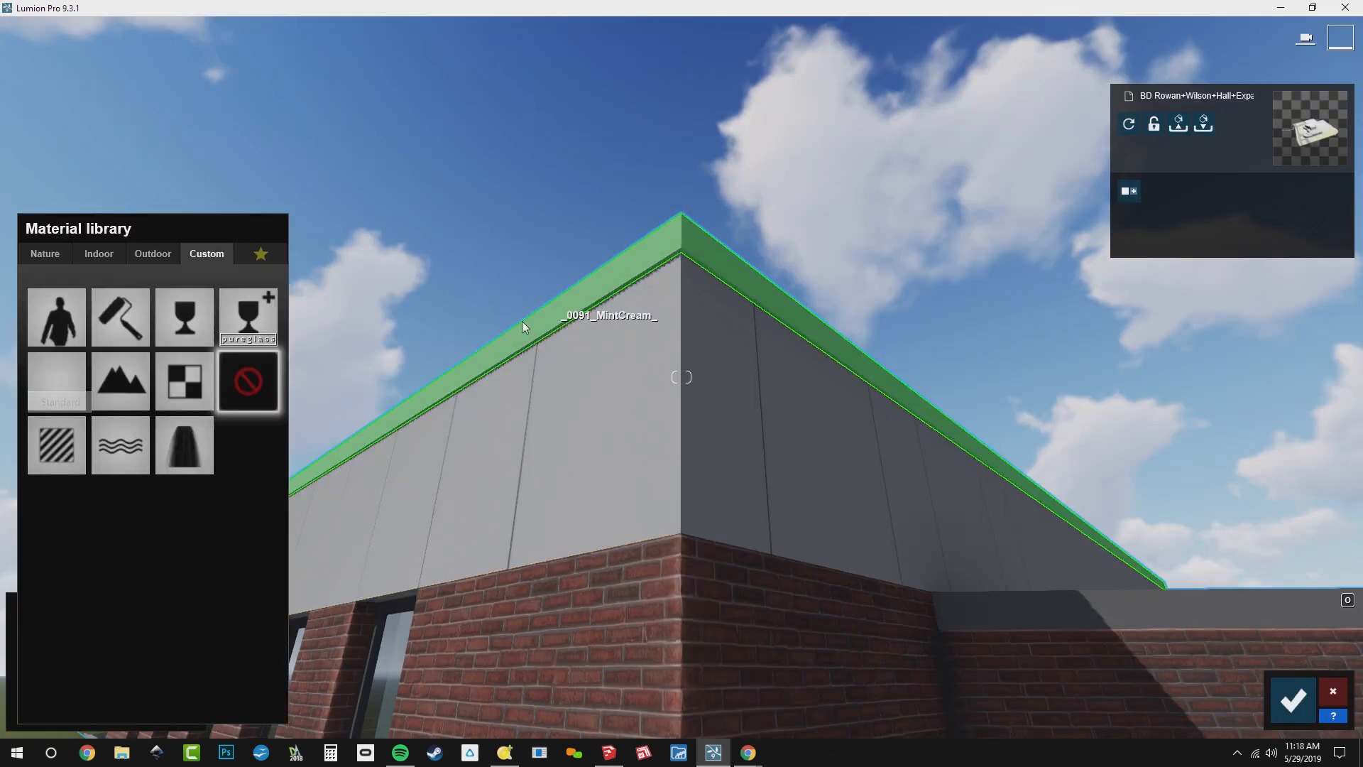
{"action": "left_click", "coordinate": [57, 445]}
{"action": "left_click", "coordinate": [191, 334]}
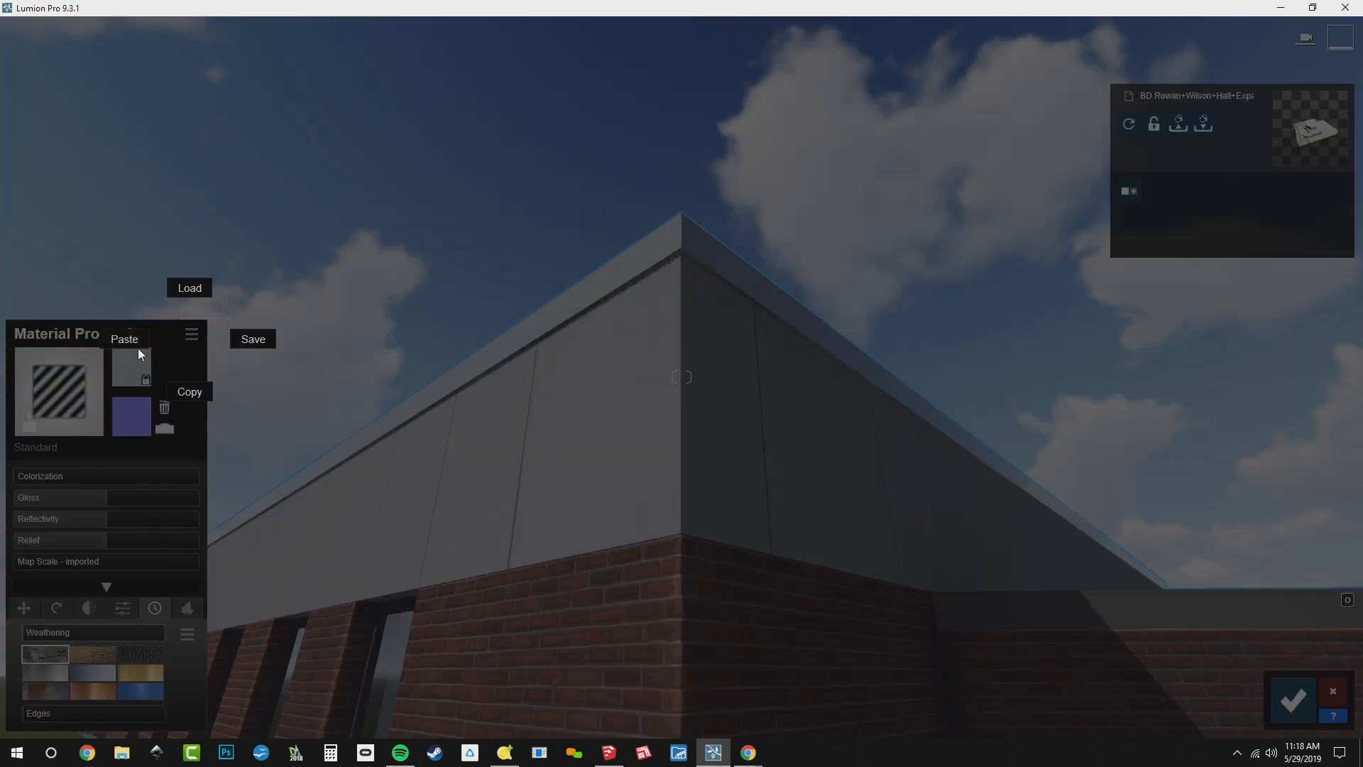
{"action": "left_click", "coordinate": [135, 340]}
Assign a Standard material to the DimGray window frames and set gloss and reflectivity to about 0.5
{"action": "key", "text": "s"}
{"action": "right_click_drag", "start_coordinate": [284, 341], "coordinate": [231, 493]}
{"action": "key", "text": "w"}
{"action": "key", "text": "w"}
{"action": "right_click_drag", "start_coordinate": [441, 305], "coordinate": [516, 292]}
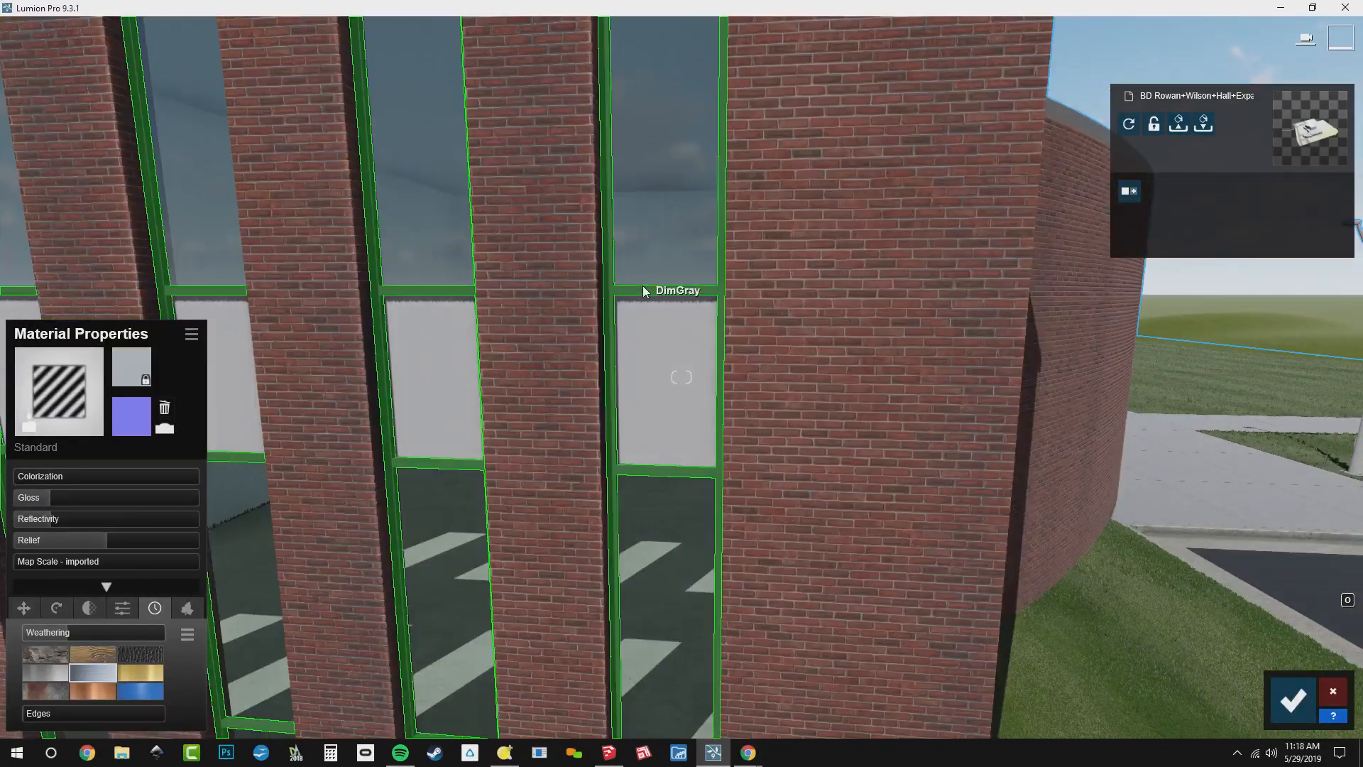
{"action": "right_click_drag", "start_coordinate": [642, 291], "coordinate": [700, 432]}
{"action": "key", "text": "w"}
{"action": "left_click", "coordinate": [701, 451]}
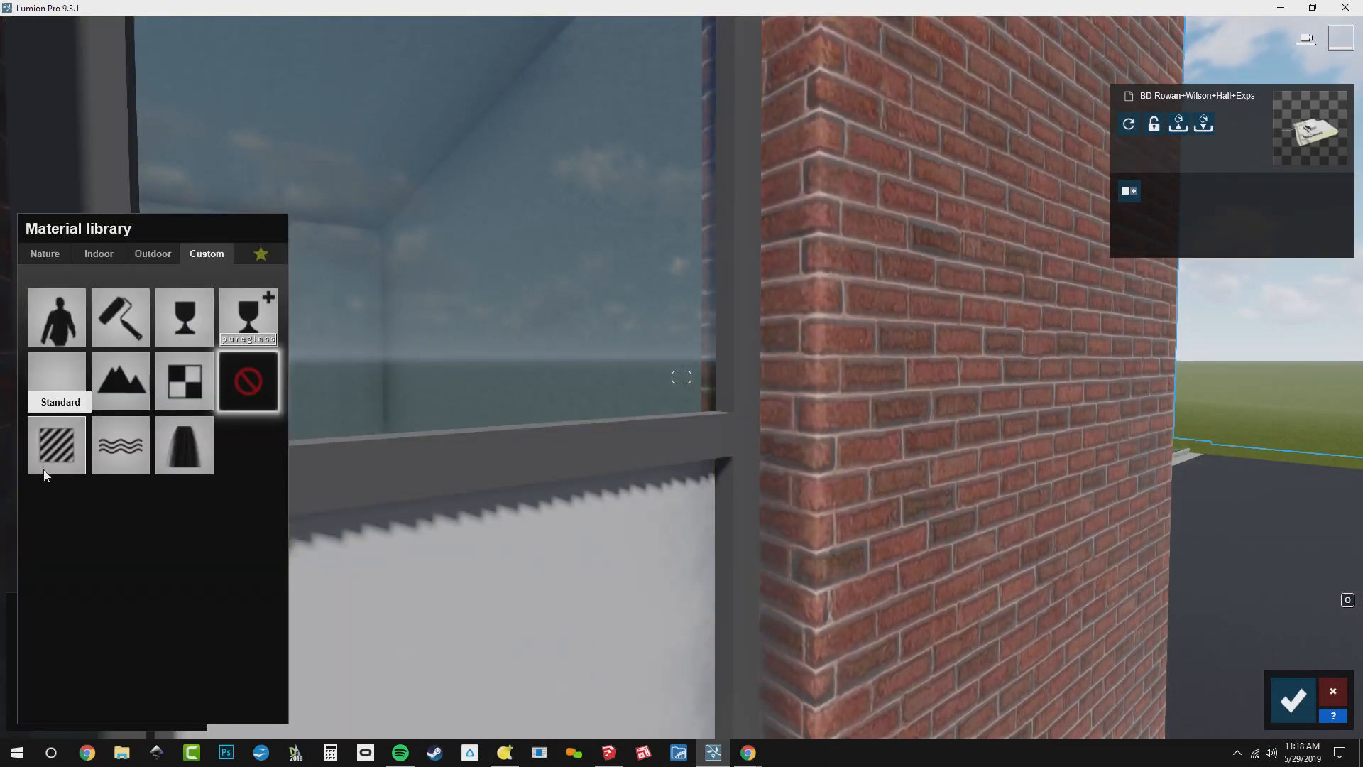
{"action": "left_click", "coordinate": [58, 447]}
{"action": "left_click", "coordinate": [58, 500]}
{"action": "left_click", "coordinate": [58, 521]}
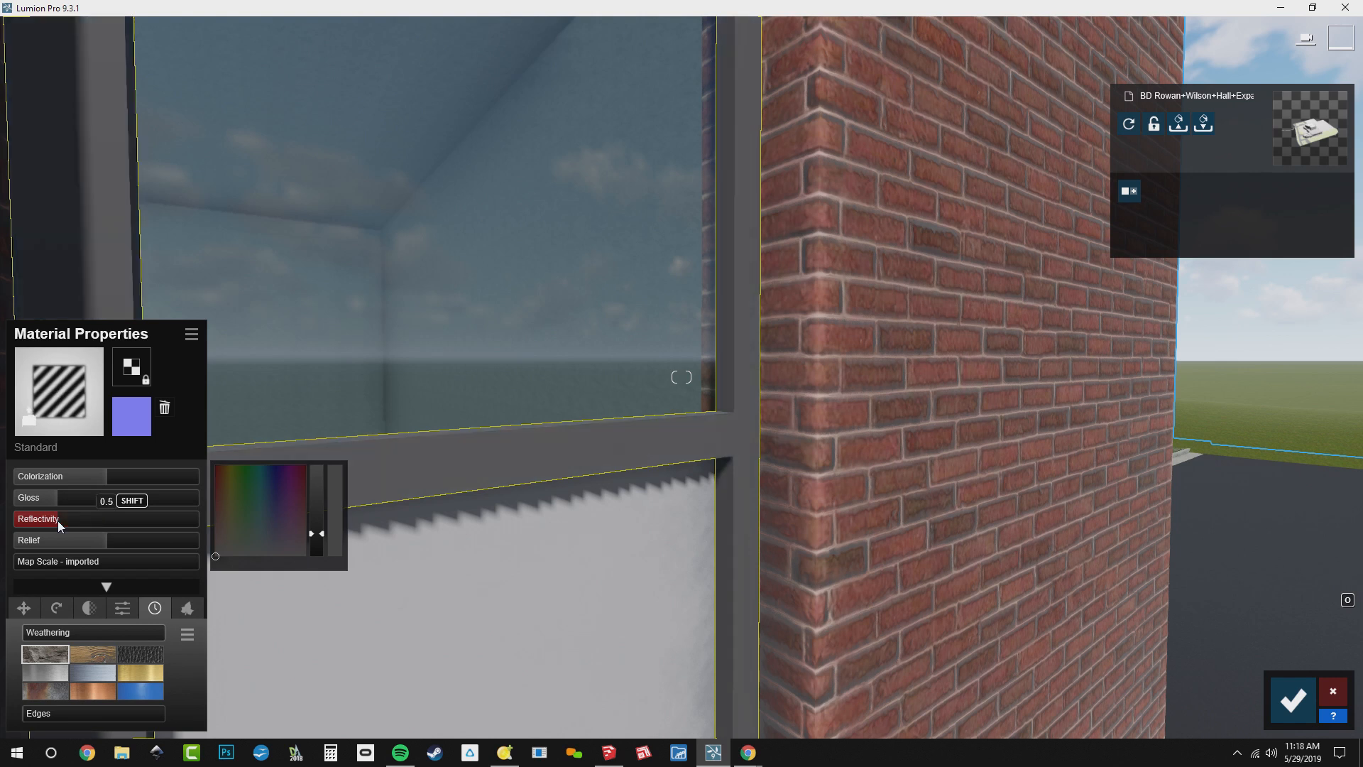
Soften the window frames' edges to about 0.35 and apply Aluminium weathering at about 0.4
{"action": "mouse_move", "coordinate": [52, 713]}
{"action": "left_mouse_down"}
{"action": "mouse_move", "coordinate": [78, 717]}
{"action": "mouse_move", "coordinate": [60, 731]}
{"action": "left_mouse_up"}
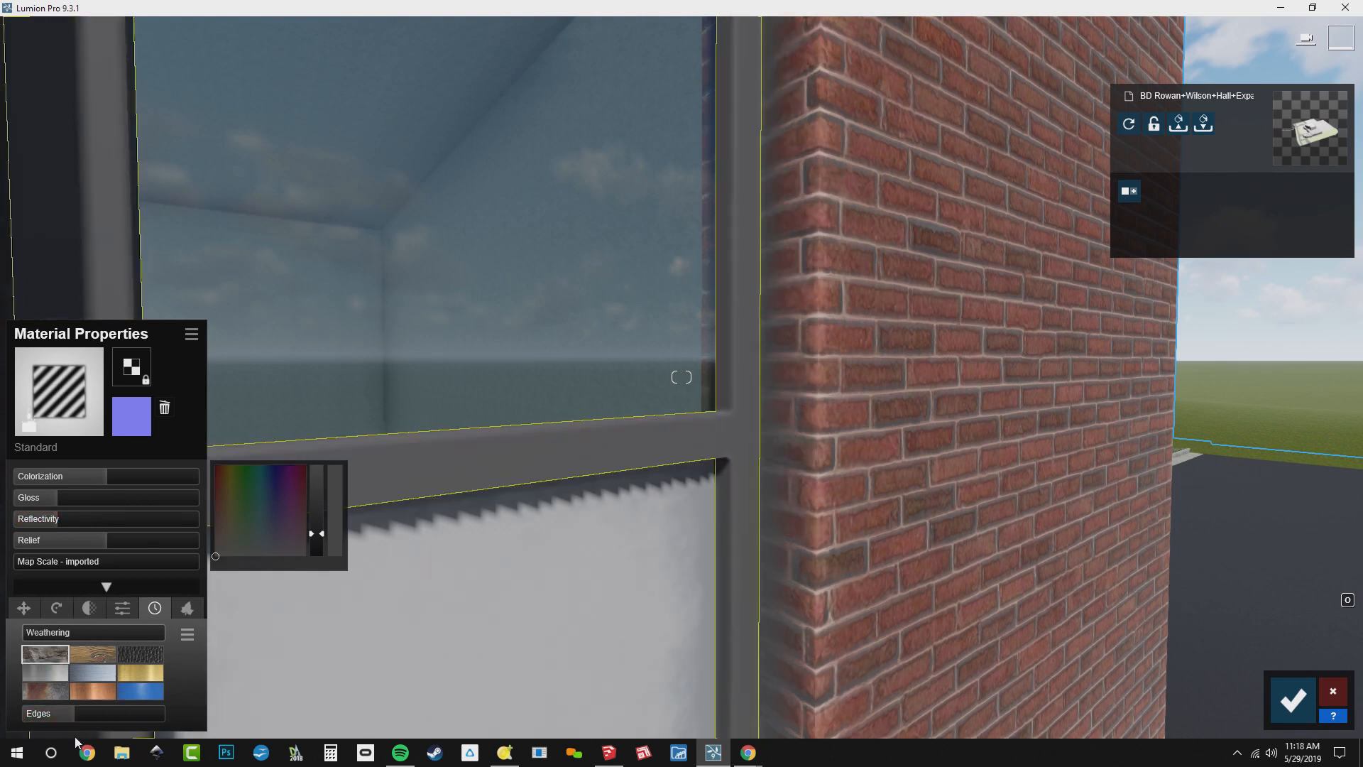
{"action": "left_click", "coordinate": [49, 673]}
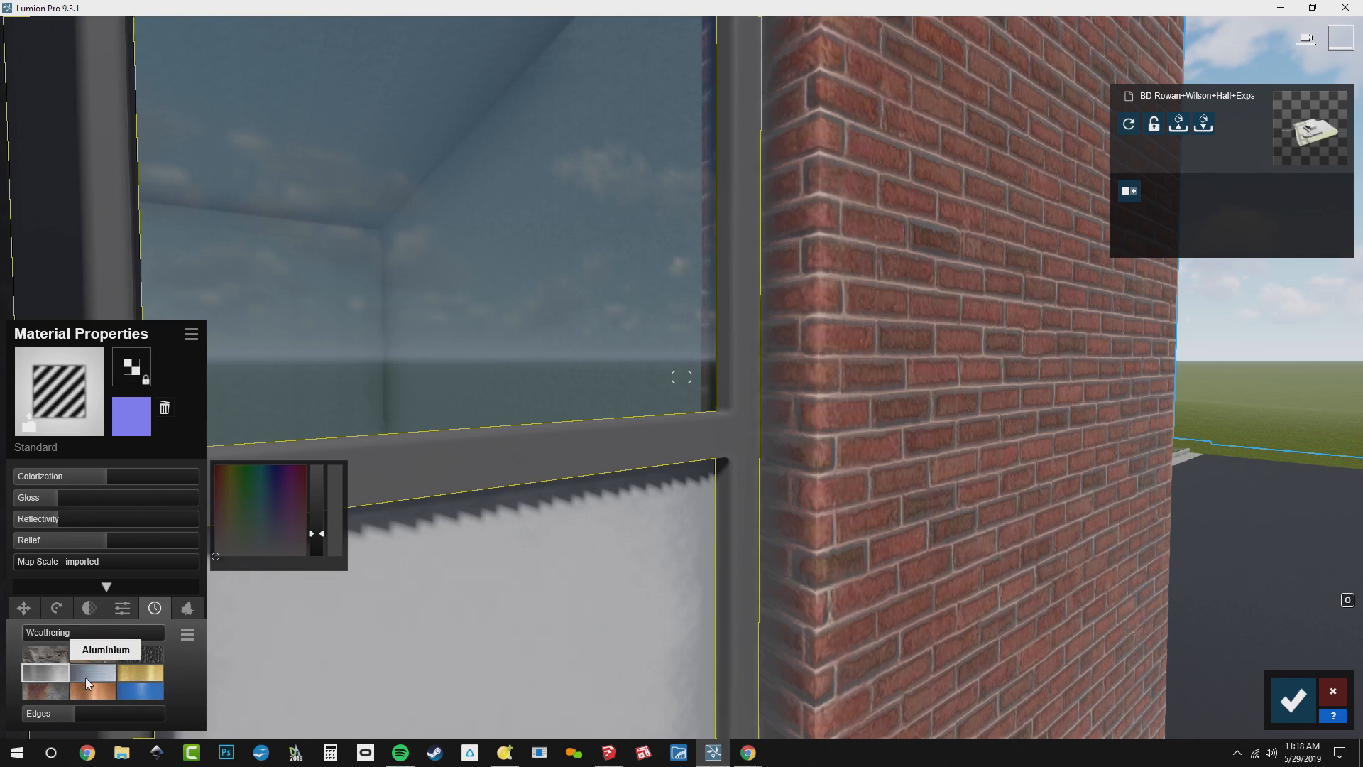
{"action": "left_click", "coordinate": [86, 678]}
{"action": "left_click_drag", "start_coordinate": [33, 637], "coordinate": [79, 647]}
Check the materials on the whole facade from farther back and save the material changes
{"action": "key", "text": "s"}
{"action": "right_click_drag", "start_coordinate": [455, 426], "coordinate": [298, 407]}
{"action": "key", "text": "s"}
{"action": "right_click_drag", "start_coordinate": [681, 377], "coordinate": [798, 414]}
{"action": "key", "text": "s"}
{"action": "key", "text": "d"}
{"action": "right_click_drag", "start_coordinate": [681, 377], "coordinate": [628, 371]}
{"action": "key", "text": "d"}
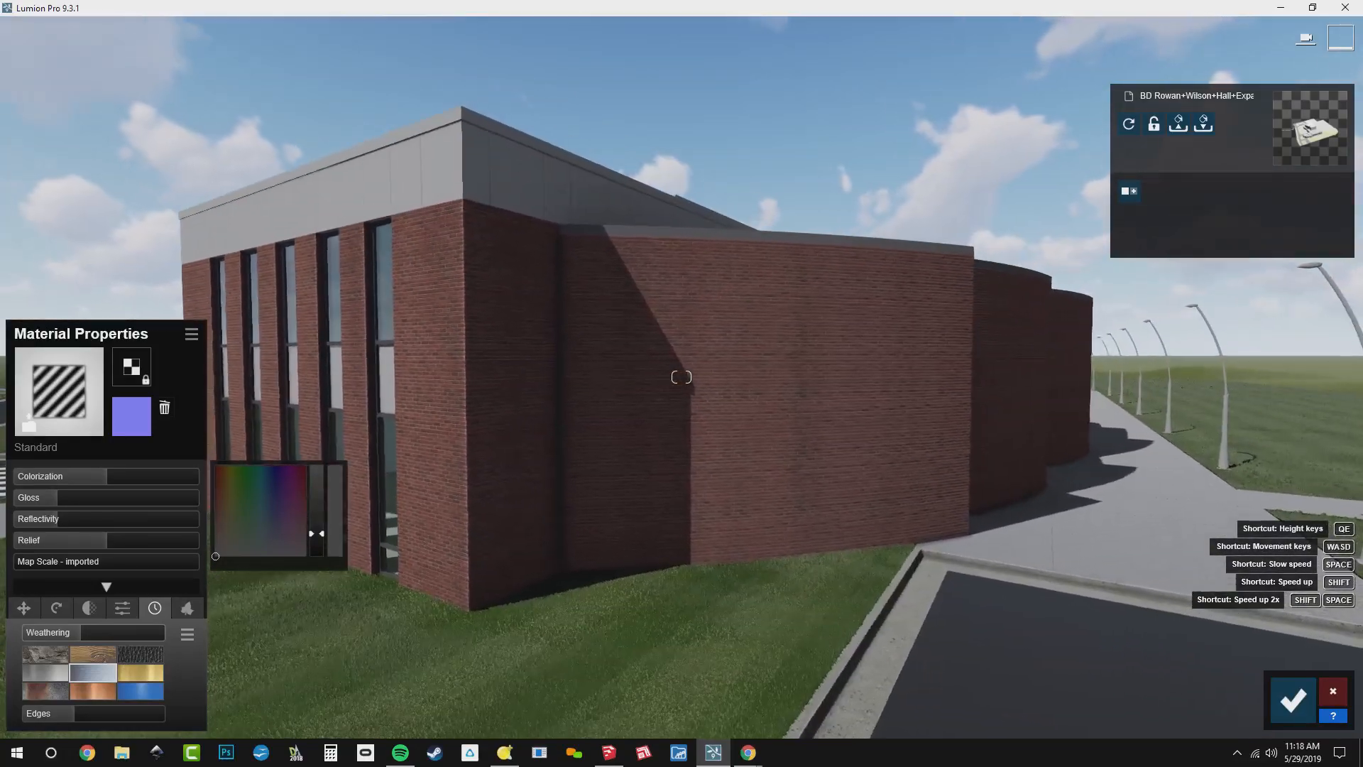
{"action": "left_click", "coordinate": [1294, 702]}
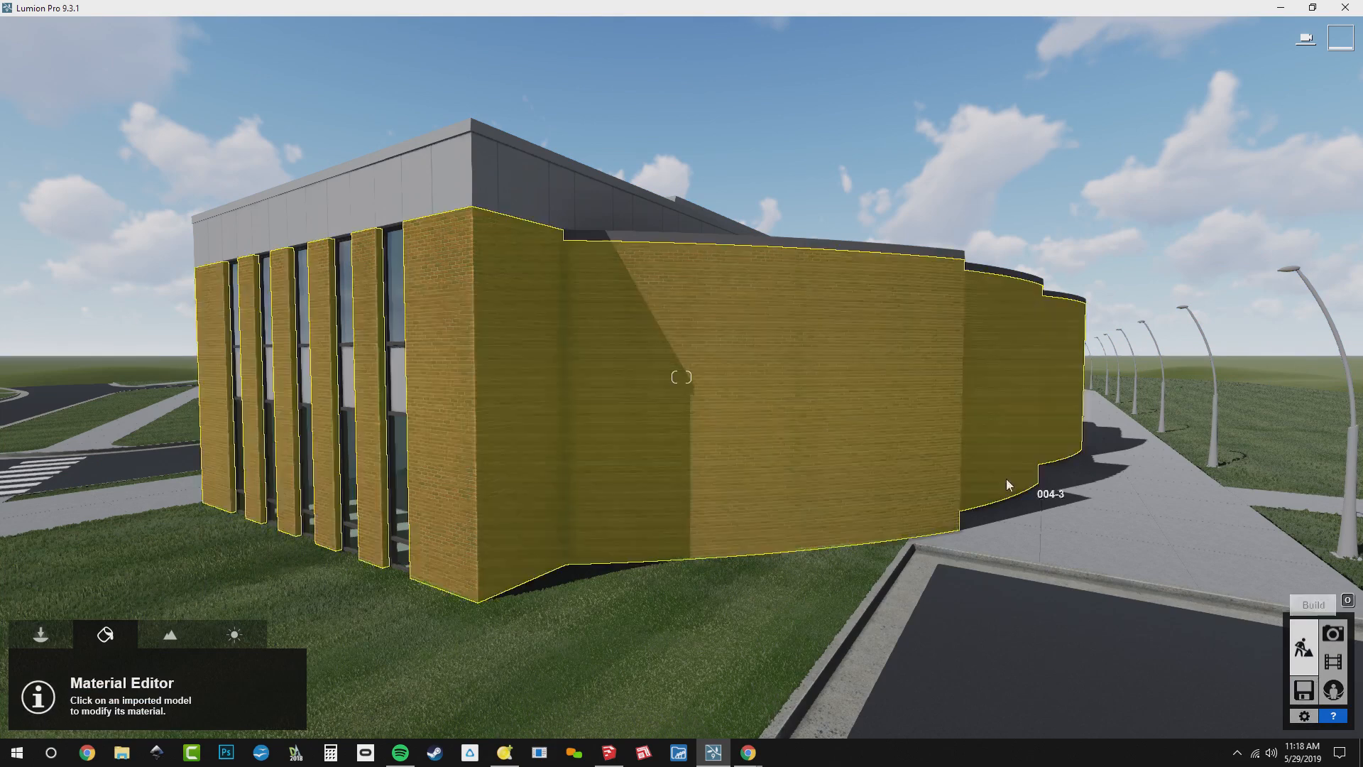
Leave material editing for object placement, with the building's front corner and surrounding lawn in view
{"action": "key", "text": "s"}
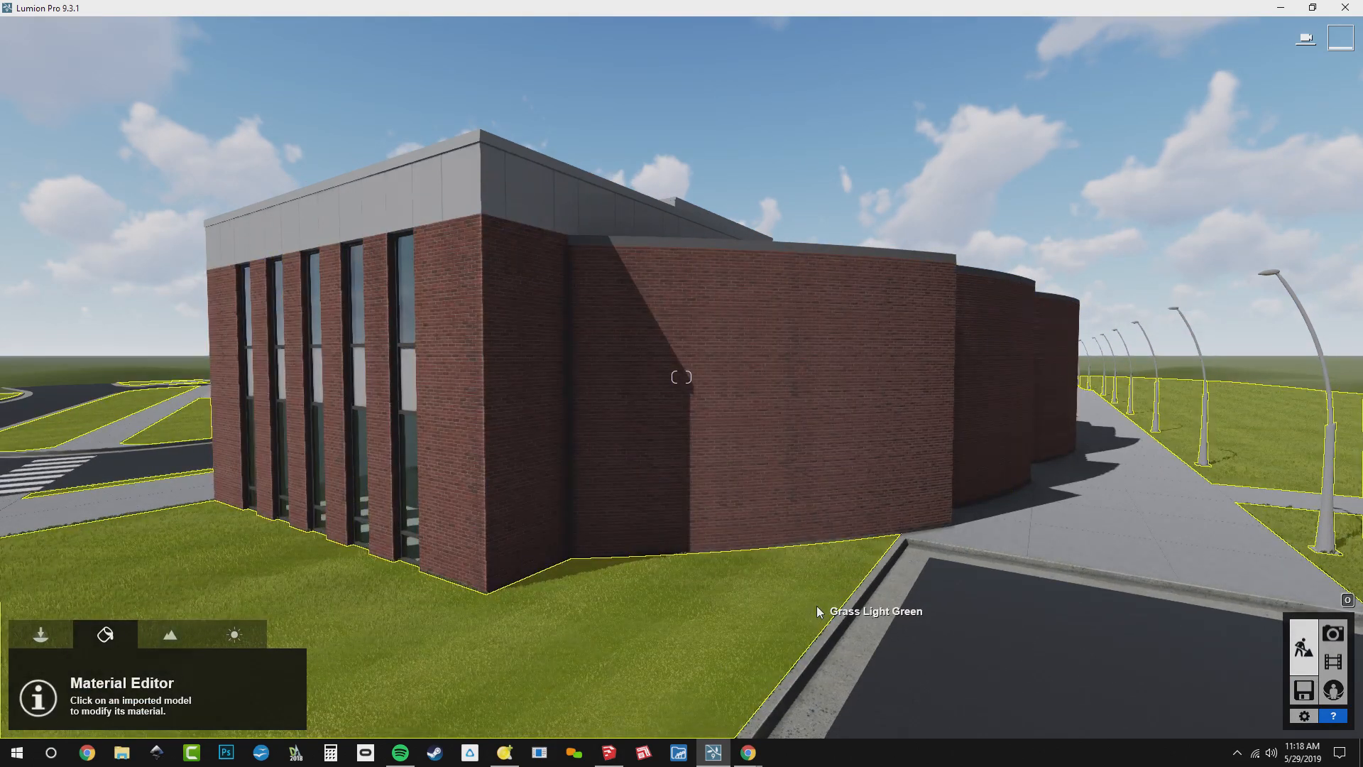
{"action": "key", "text": "s"}
{"action": "mouse_move", "coordinate": [694, 364]}
{"action": "right_mouse_down"}
{"action": "mouse_move", "coordinate": [603, 419]}
{"action": "mouse_move", "coordinate": [622, 474]}
{"action": "mouse_move", "coordinate": [781, 479]}
{"action": "mouse_move", "coordinate": [717, 455]}
{"action": "mouse_move", "coordinate": [589, 442]}
{"action": "mouse_move", "coordinate": [694, 364]}
{"action": "right_mouse_up"}
{"action": "key", "text": "d"}
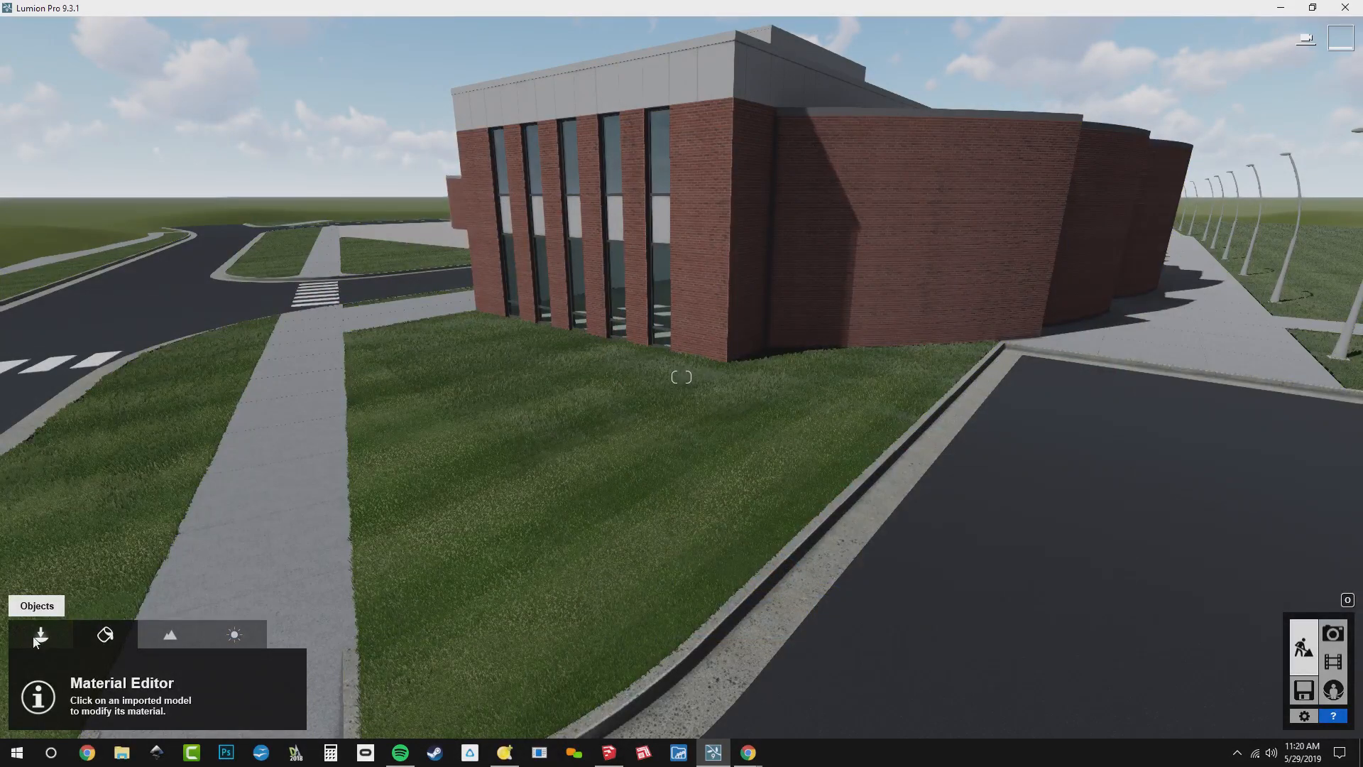
{"action": "left_click", "coordinate": [37, 637]}
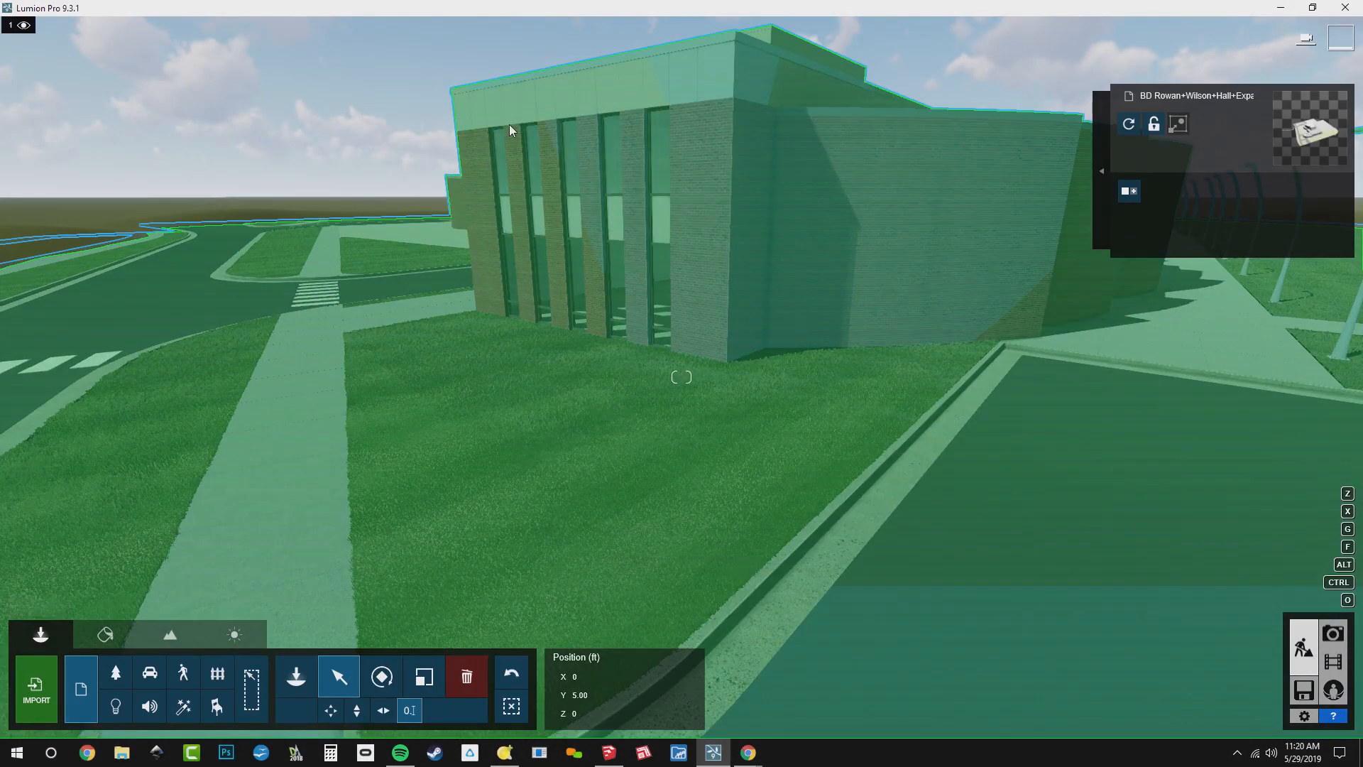
{"action": "right_click_drag", "start_coordinate": [510, 125], "coordinate": [626, 399]}
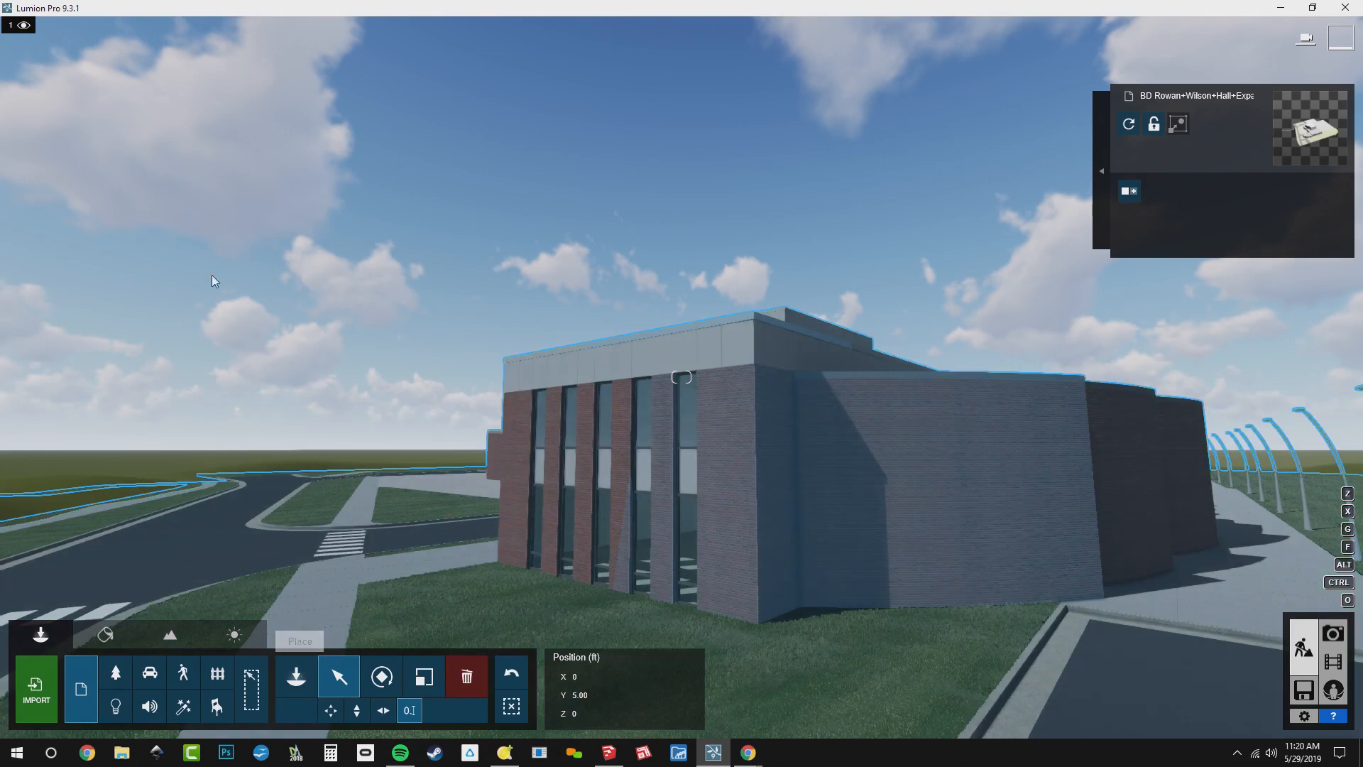
Rename layer 1 as "Imports" and layer 2 as "All Seasons"
{"action": "mouse_move", "coordinate": [10, 27]}
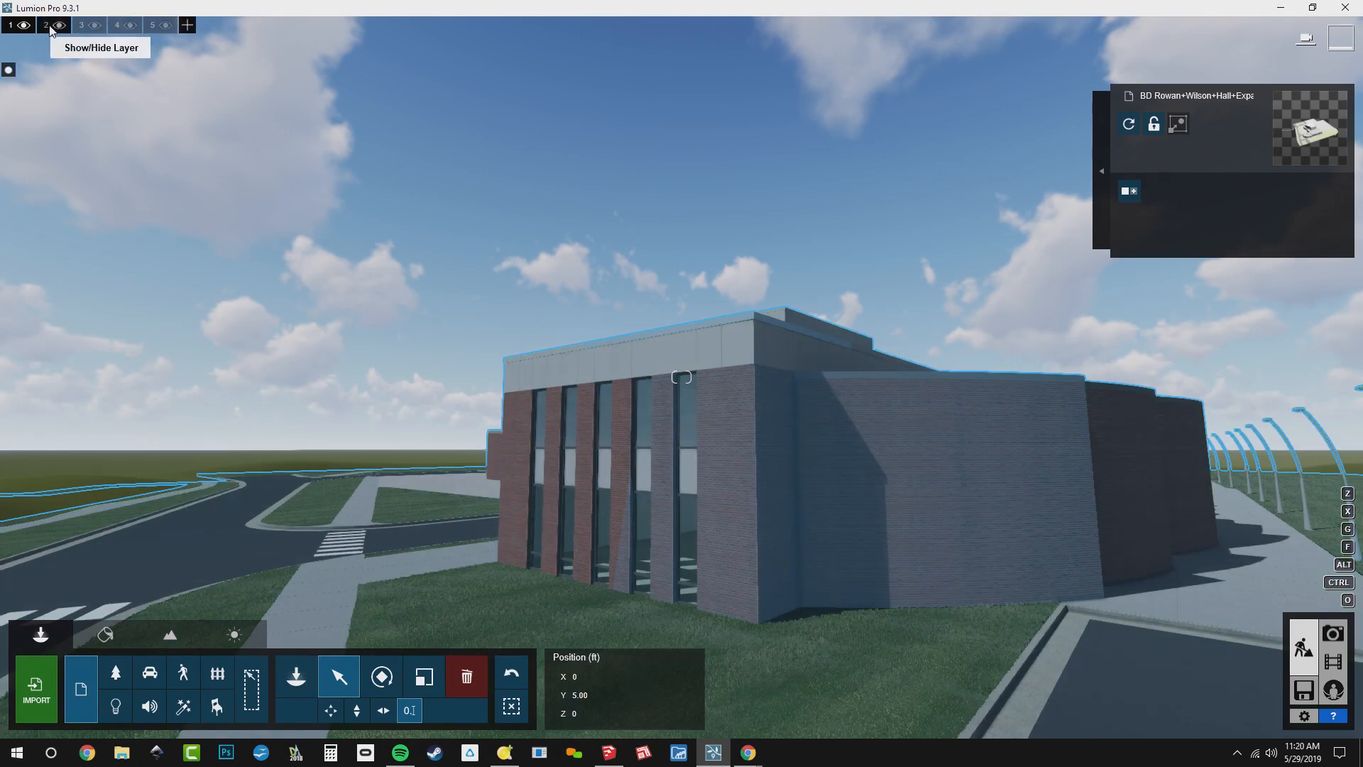
{"action": "double_click", "coordinate": [9, 27]}
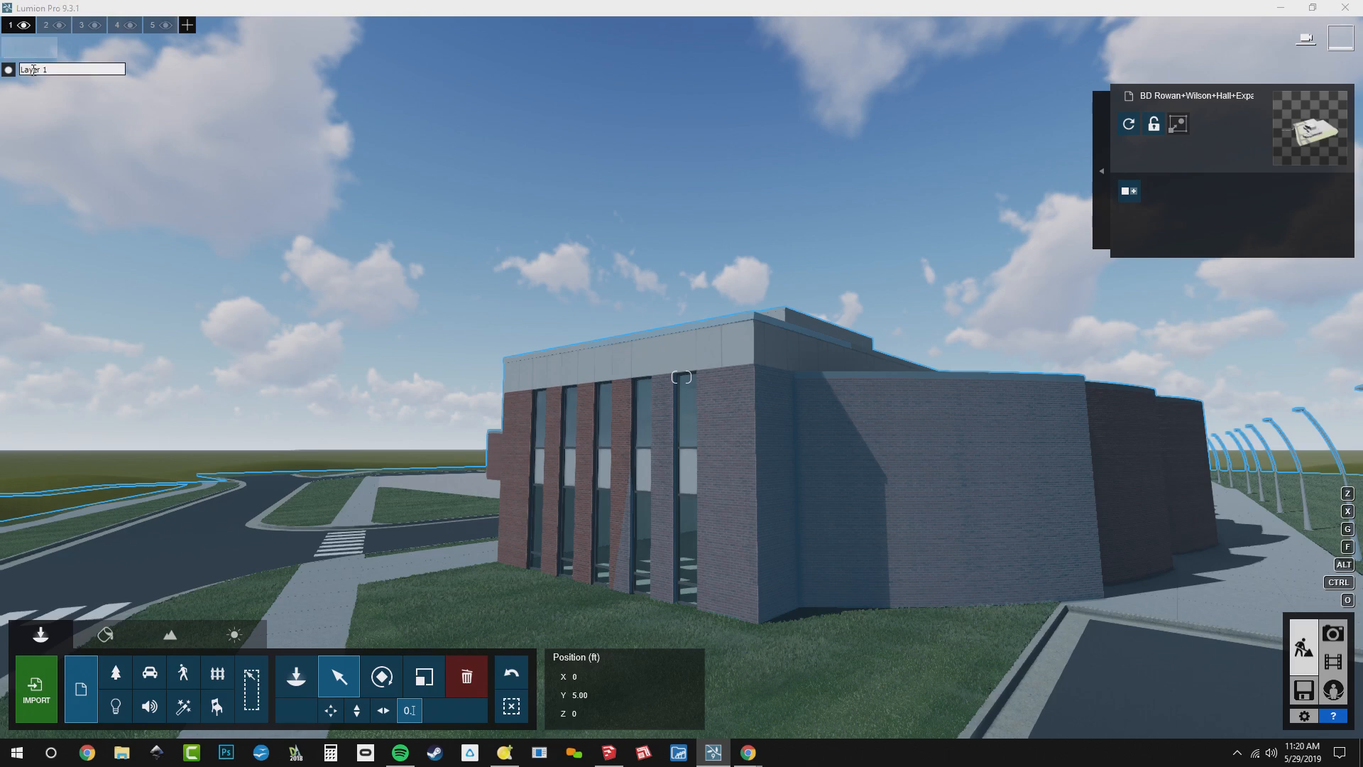
{"action": "type", "text": "I"}
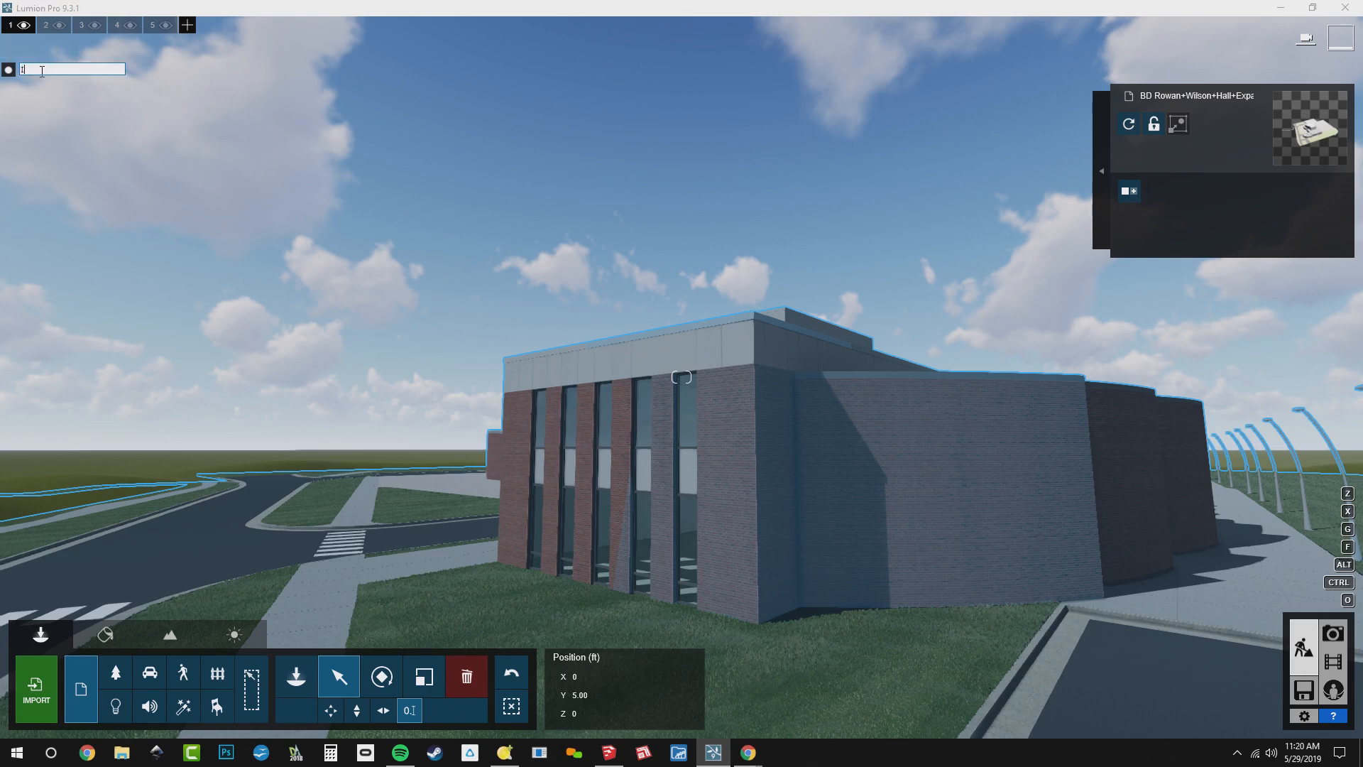
{"action": "type", "text": "mports"}
{"action": "double_click", "coordinate": [46, 27]}
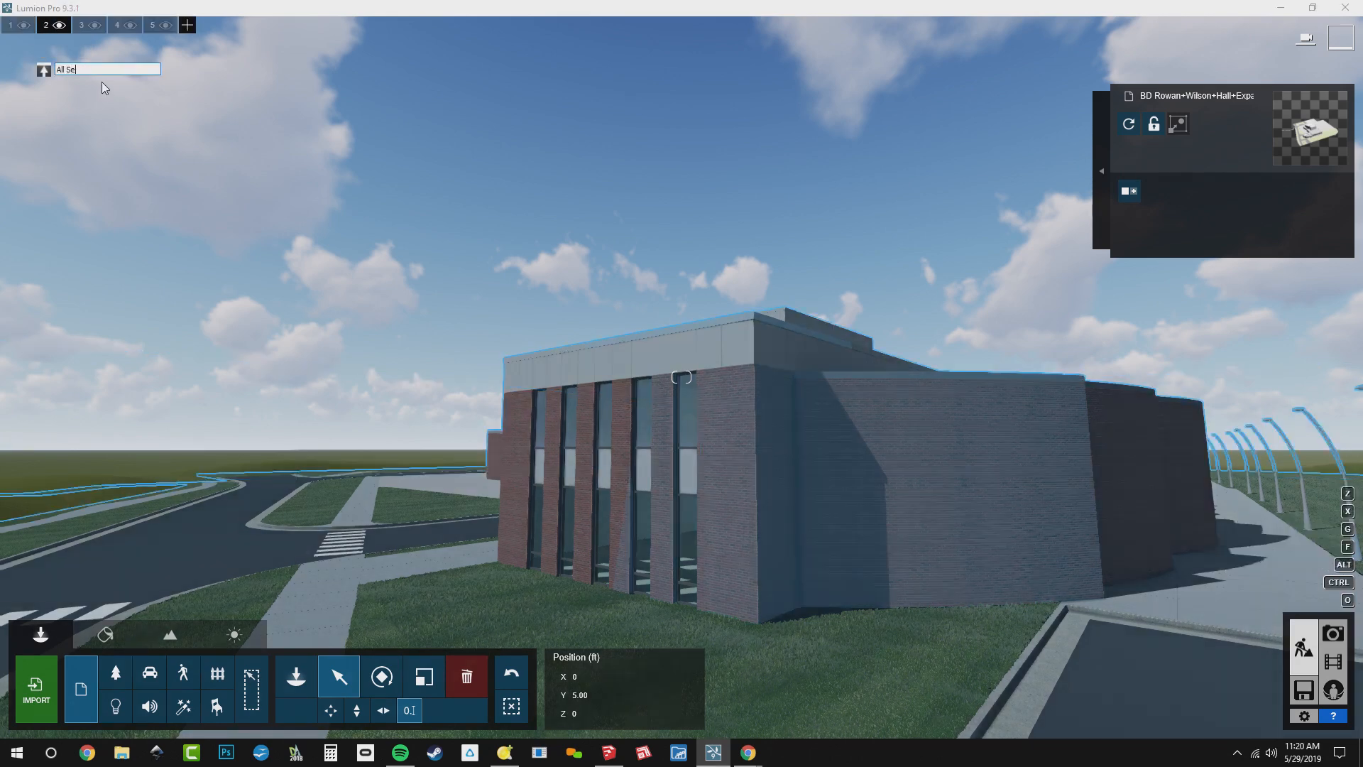
{"action": "type", "text": "All Seasons"}
Name layer 3 for winter, layer 4 "Spring" and layer 5 "Summer"
{"action": "left_click", "coordinate": [83, 25]}
{"action": "left_click", "coordinate": [105, 72]}
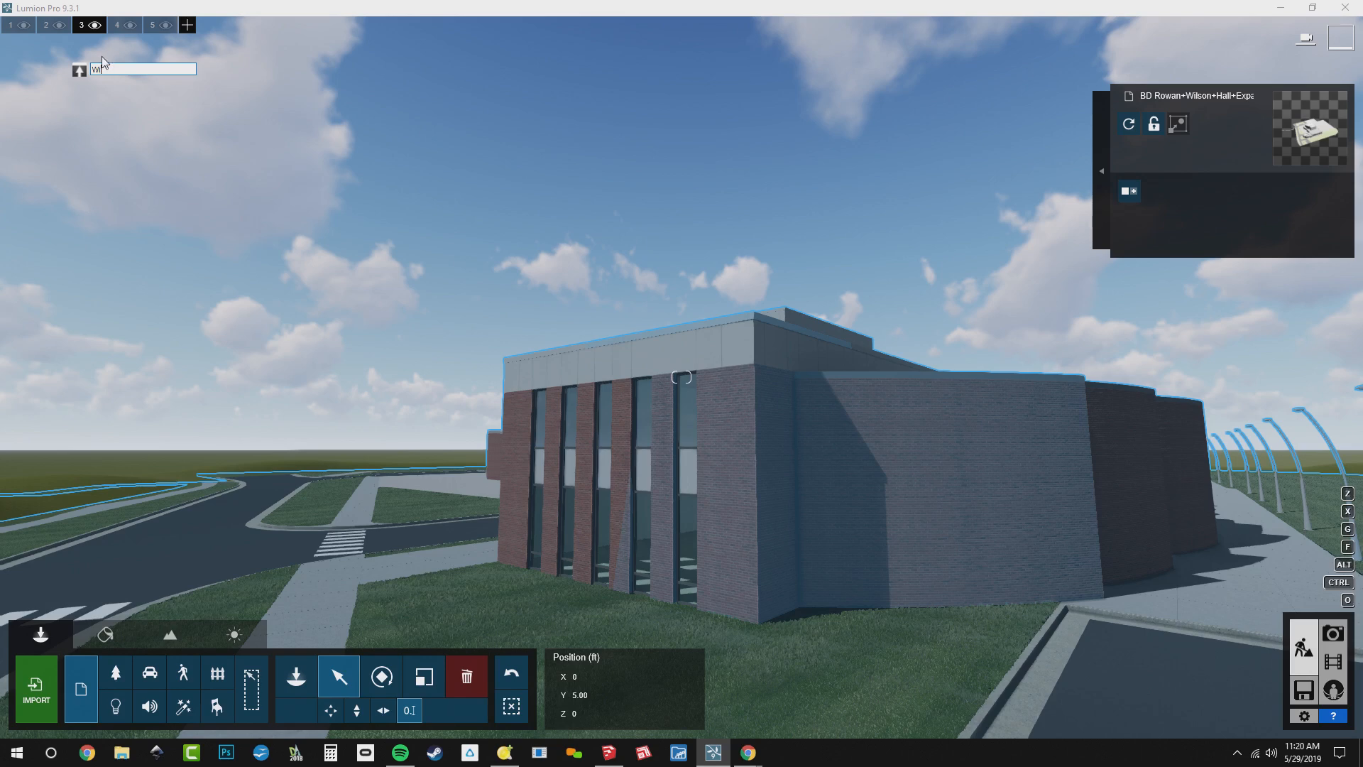
{"action": "left_click", "coordinate": [125, 27]}
{"action": "left_click", "coordinate": [153, 68]}
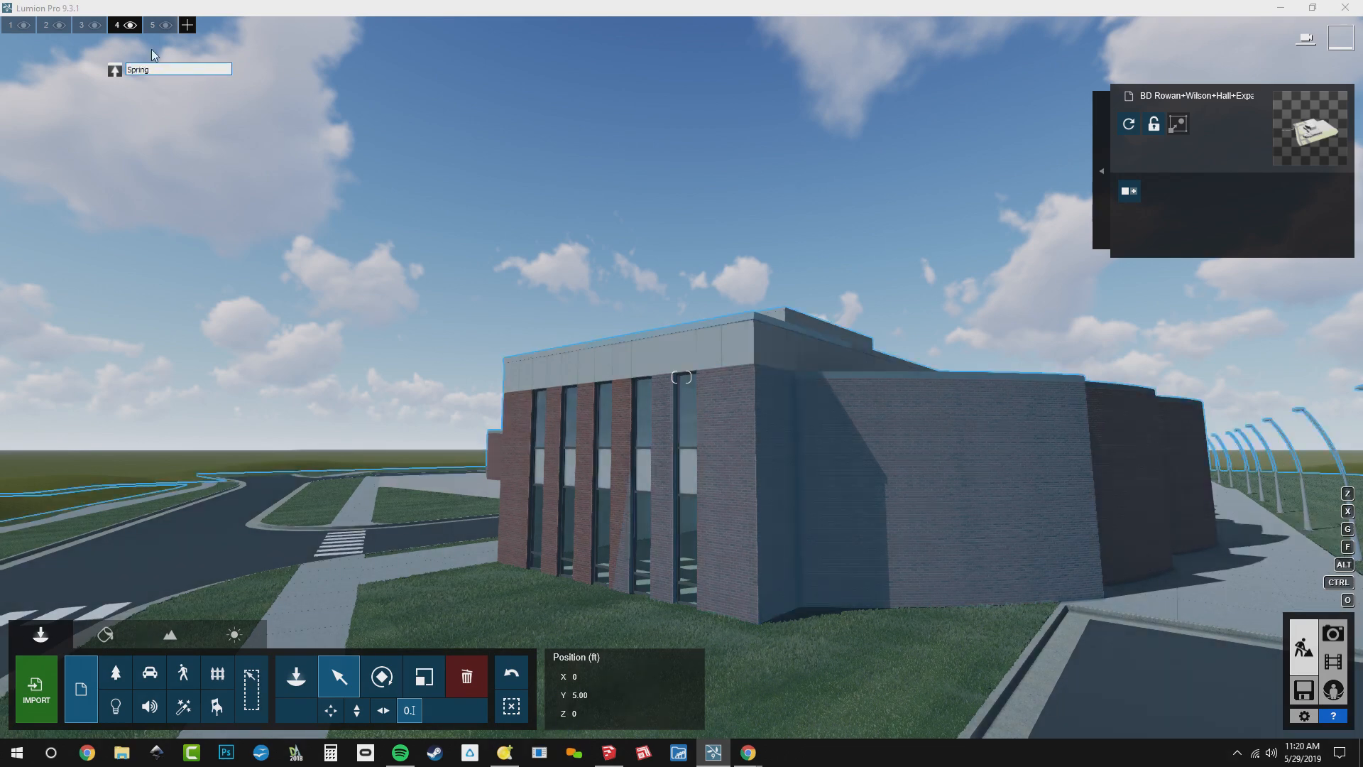
{"action": "left_click", "coordinate": [159, 26]}
{"action": "left_click", "coordinate": [185, 69]}
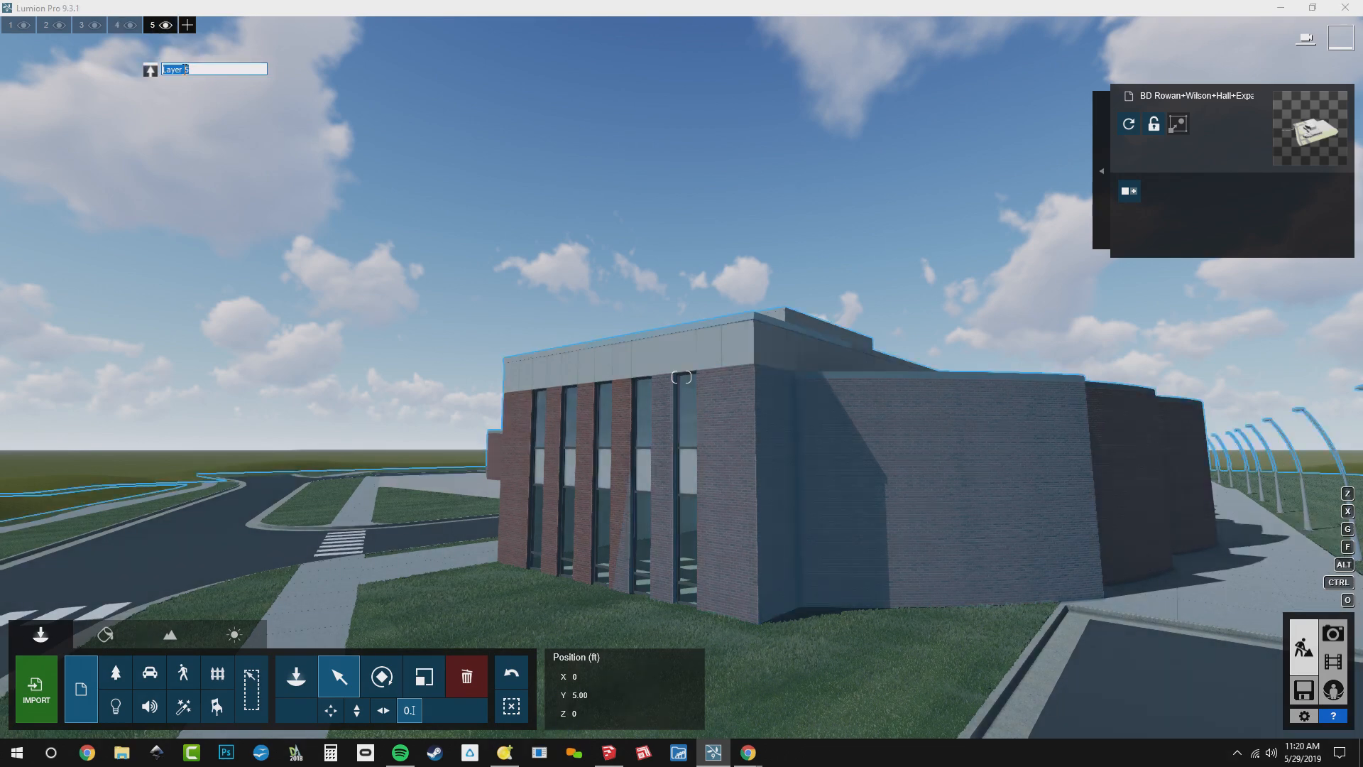
Add a sixth layer and name it "Fall"
{"action": "left_click", "coordinate": [185, 23]}
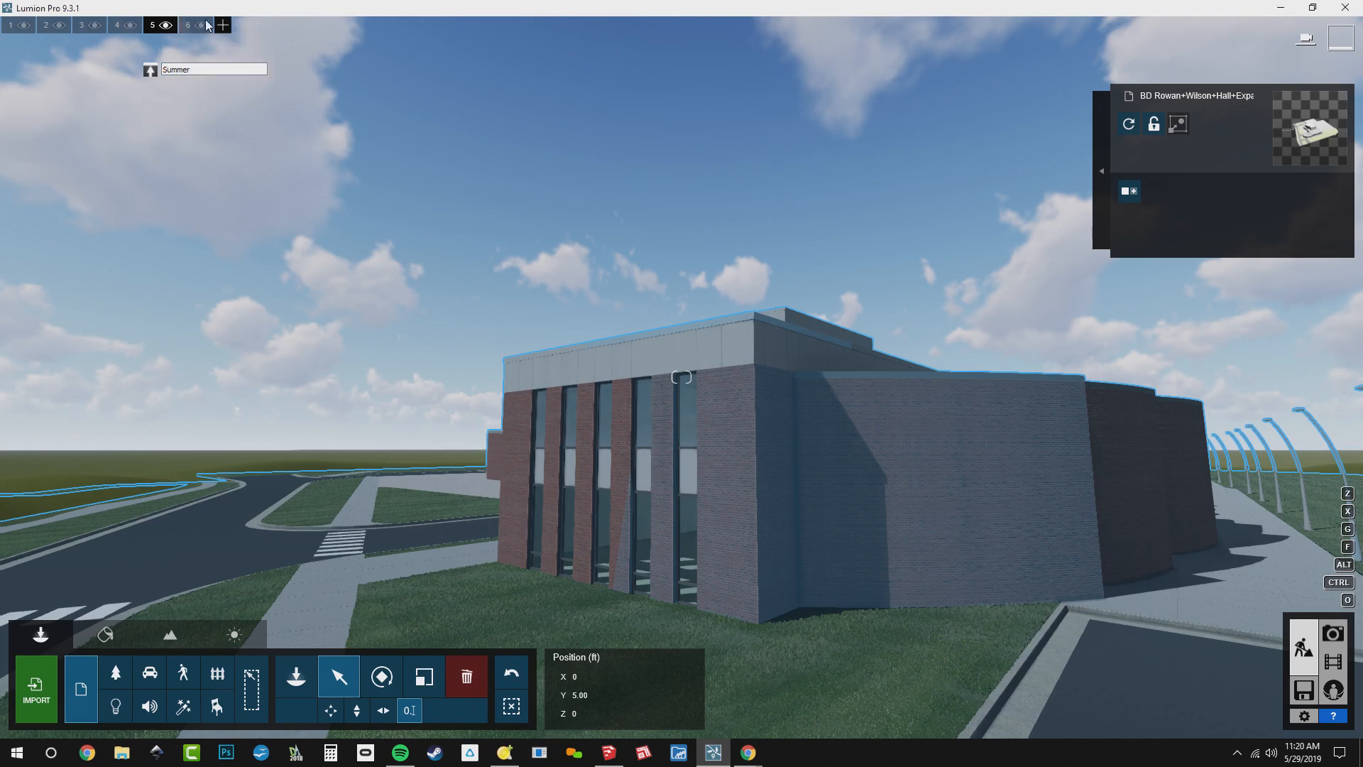
{"action": "left_click", "coordinate": [193, 25]}
{"action": "left_click", "coordinate": [235, 69]}
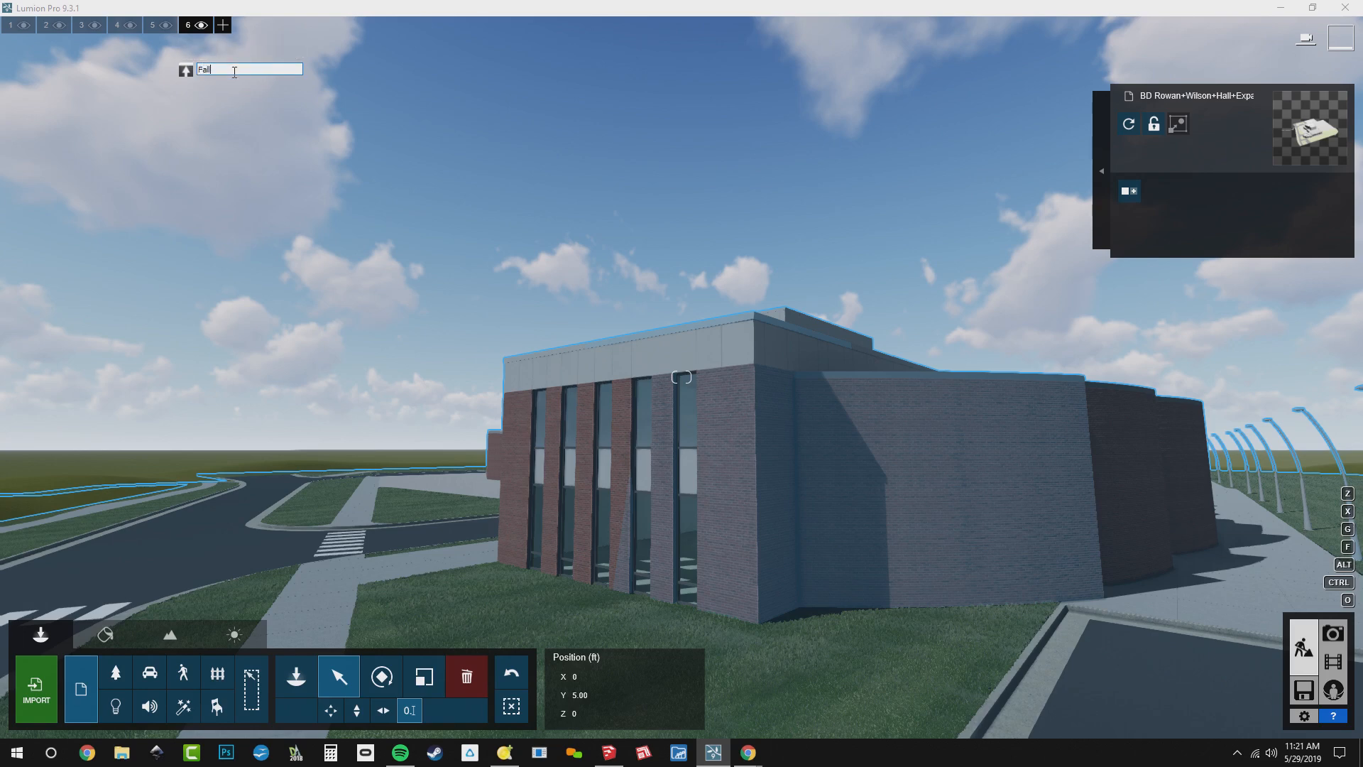
{"action": "key", "text": "Return"}
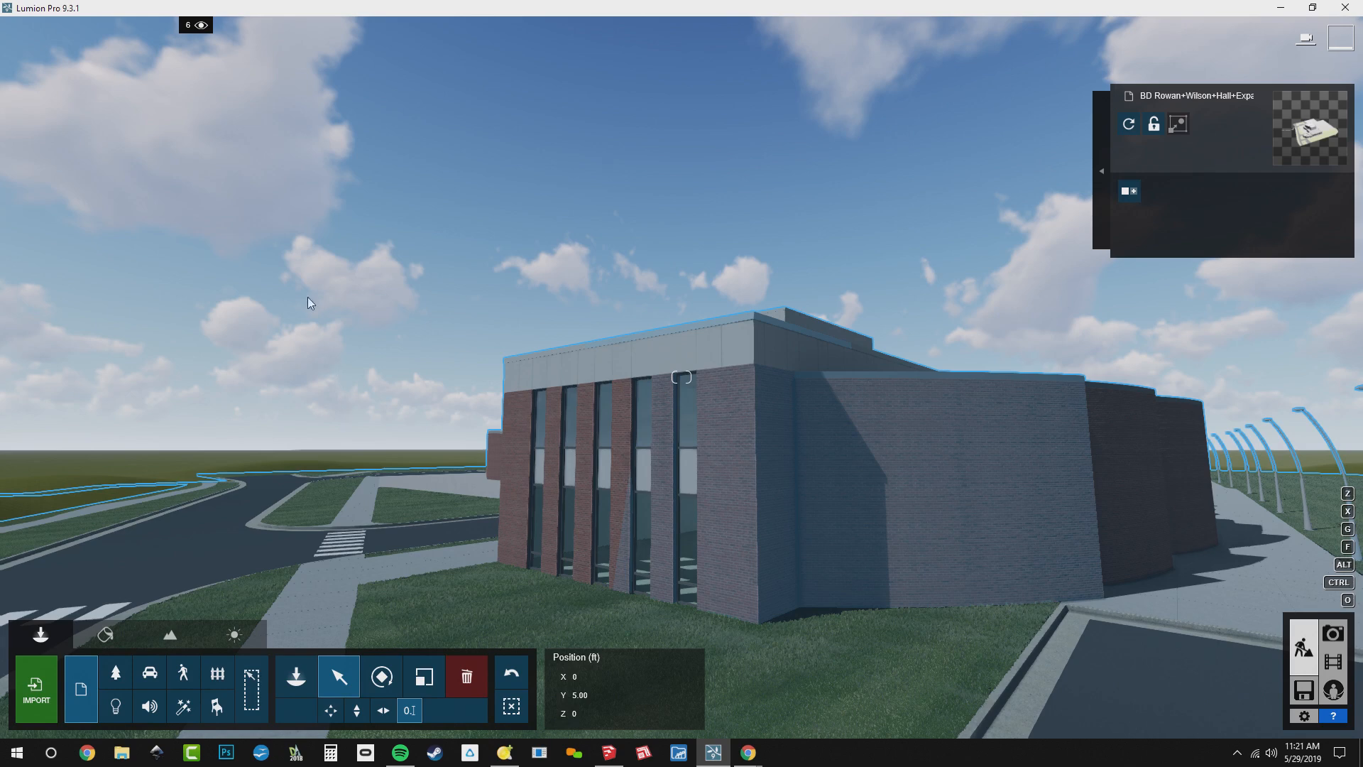
Hide and show the Imports layer twice to check which objects it contains
{"action": "mouse_move", "coordinate": [201, 26]}
{"action": "mouse_move", "coordinate": [10, 28]}
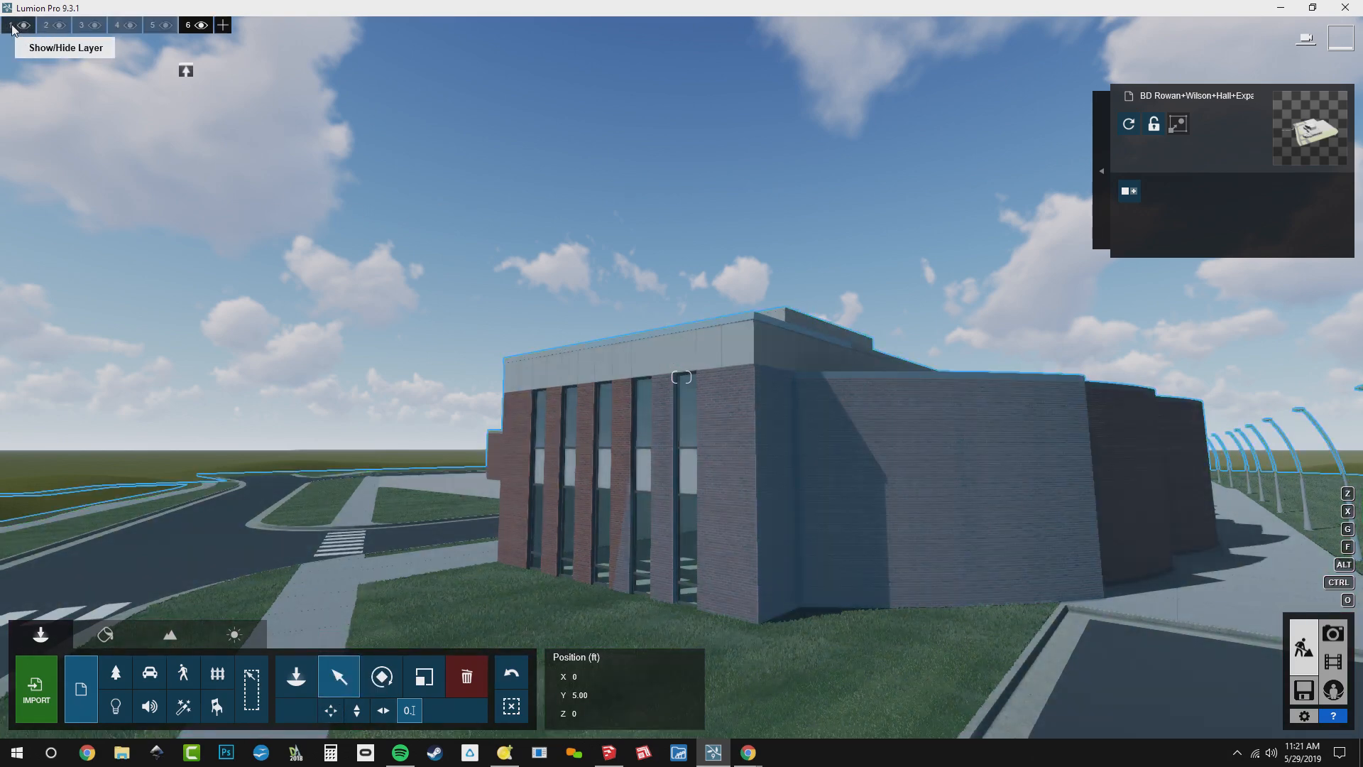
{"action": "left_click", "coordinate": [24, 25]}
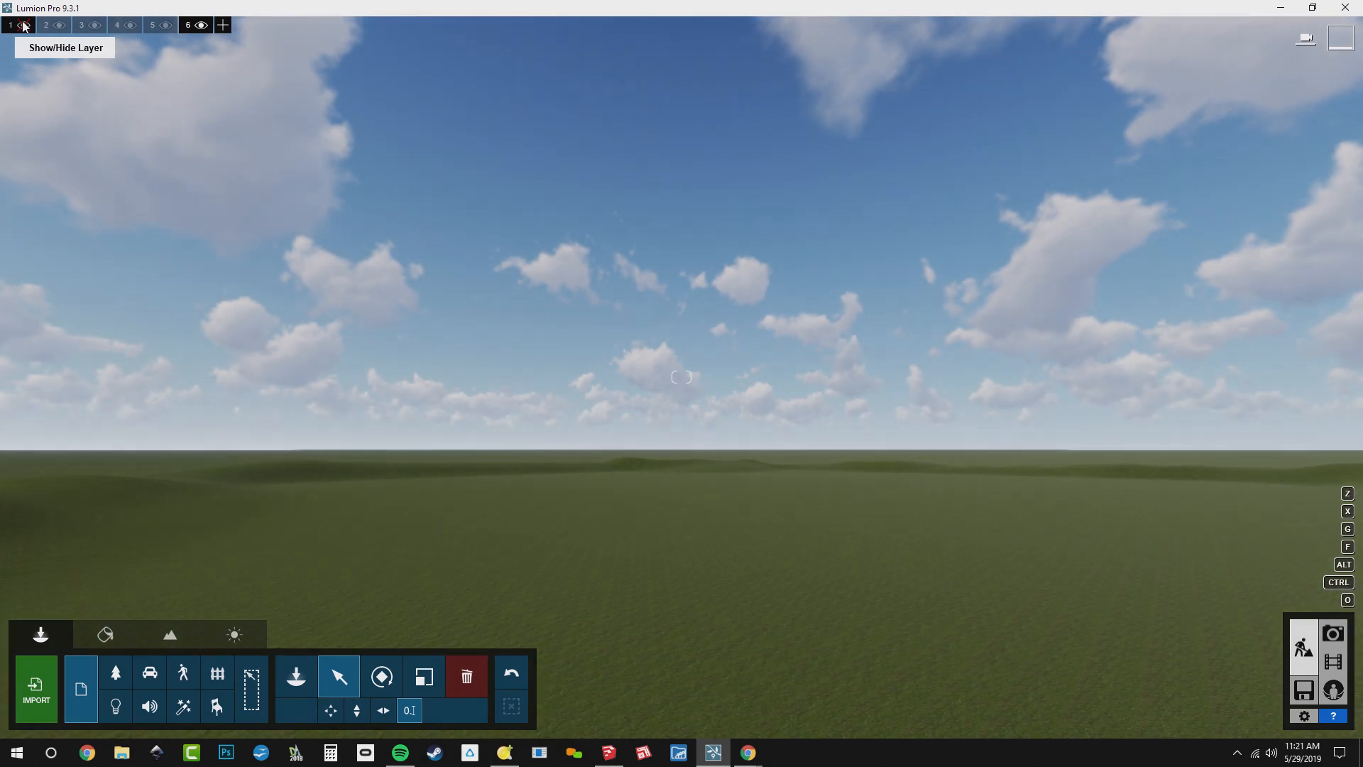
{"action": "left_click", "coordinate": [24, 26]}
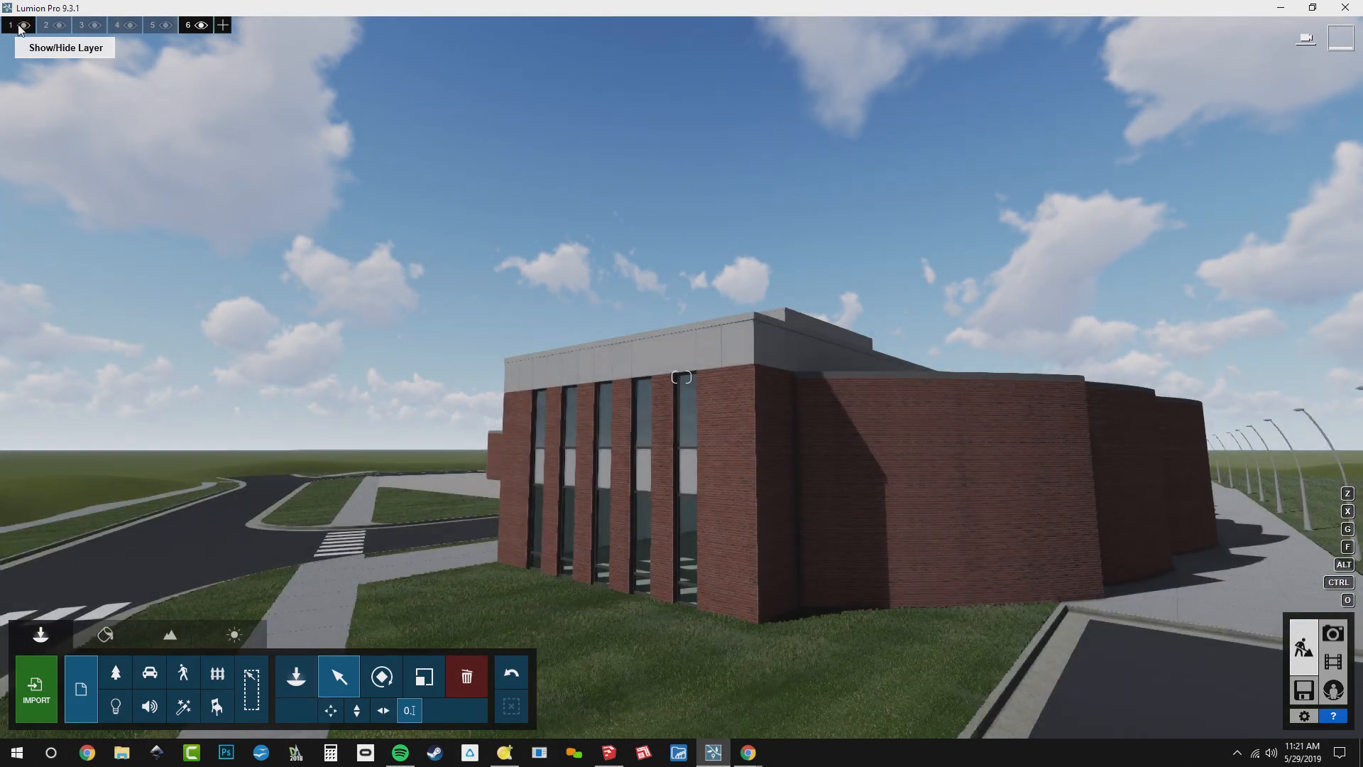
{"action": "left_click", "coordinate": [20, 27]}
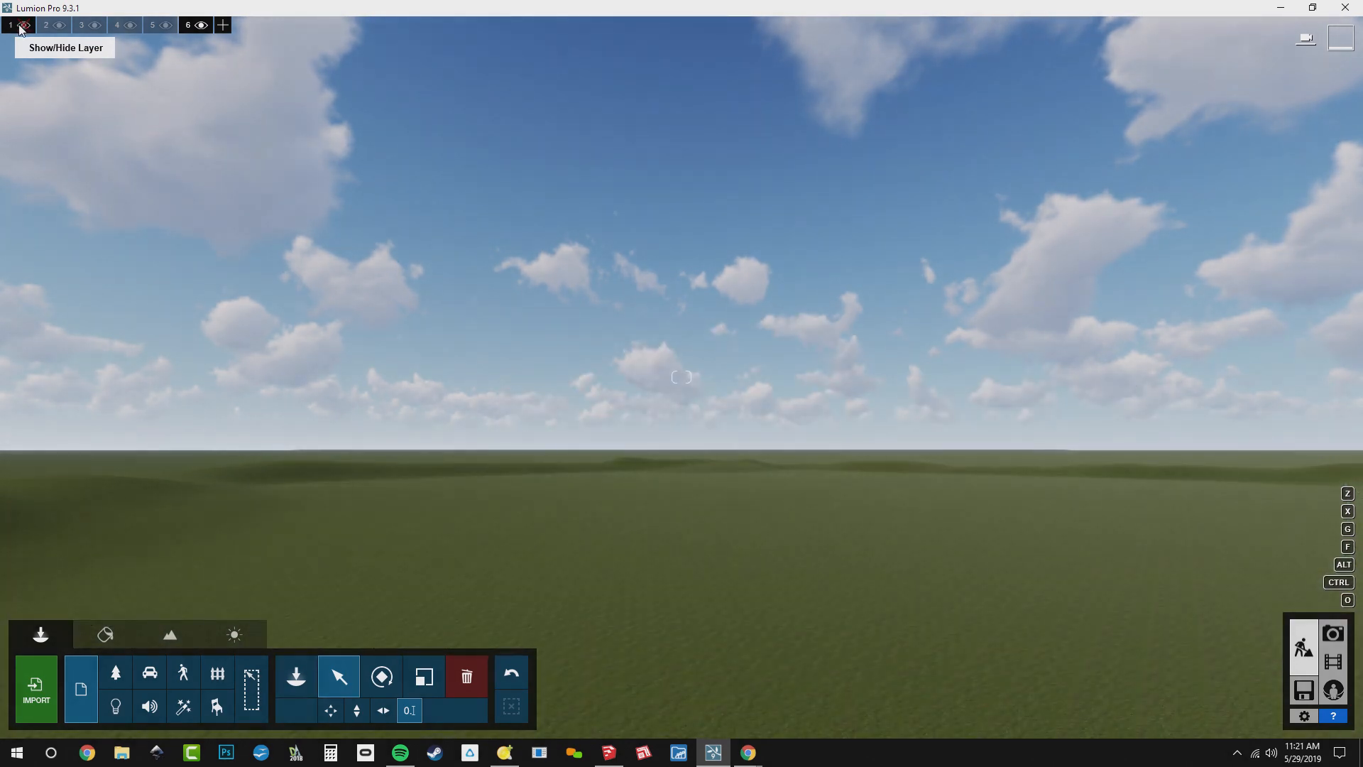
{"action": "left_click", "coordinate": [20, 27]}
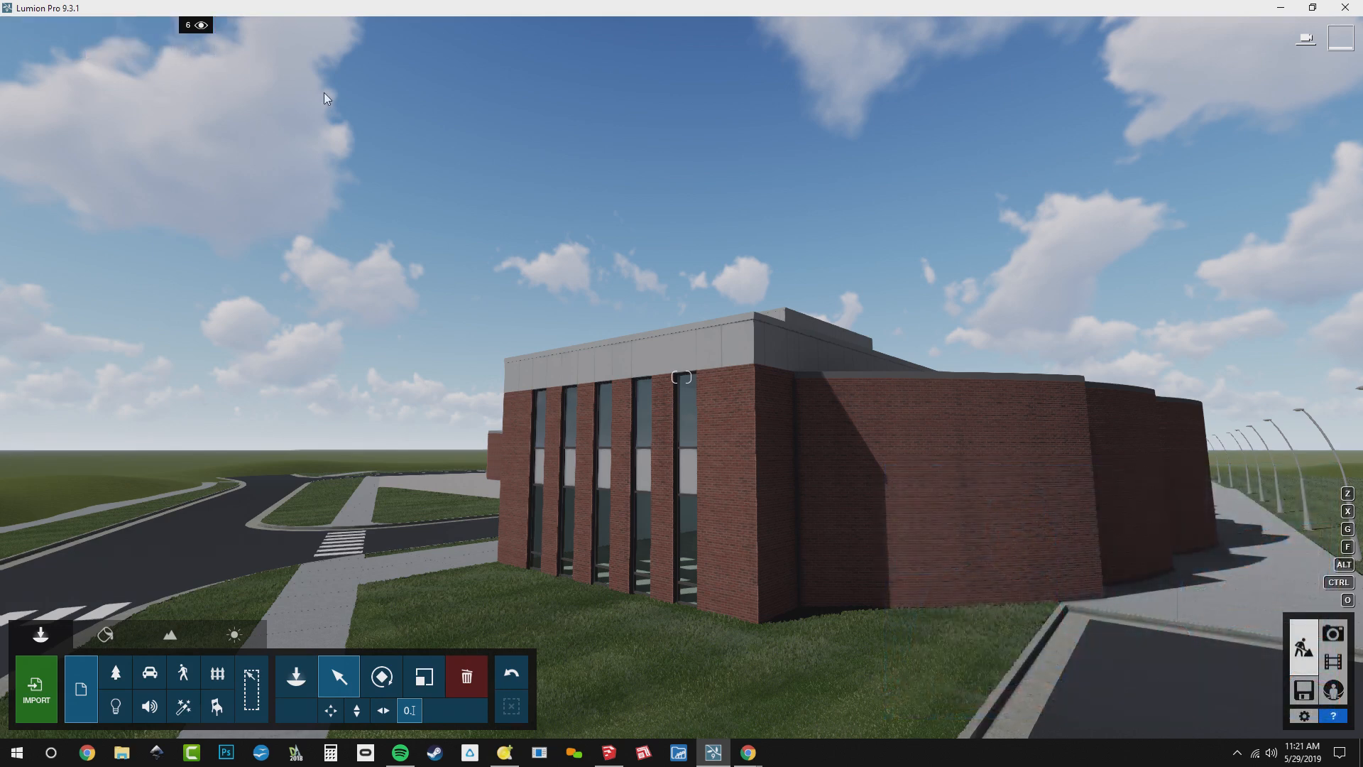
Make the Summer layer the active layer for new objects
{"action": "right_click_drag", "start_coordinate": [324, 92], "coordinate": [423, 255]}
{"action": "key", "text": "s"}
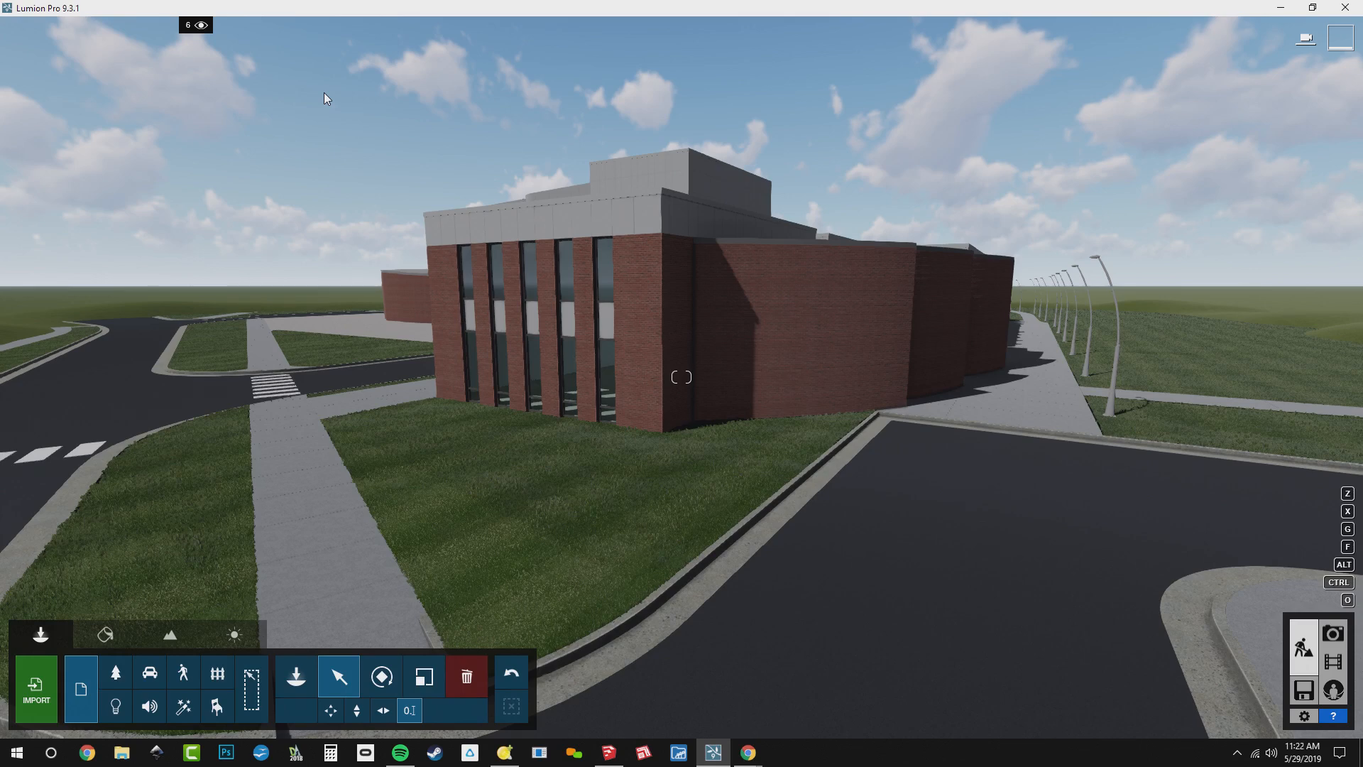
{"action": "right_click_drag", "start_coordinate": [356, 108], "coordinate": [371, 199]}
{"action": "key", "text": "s"}
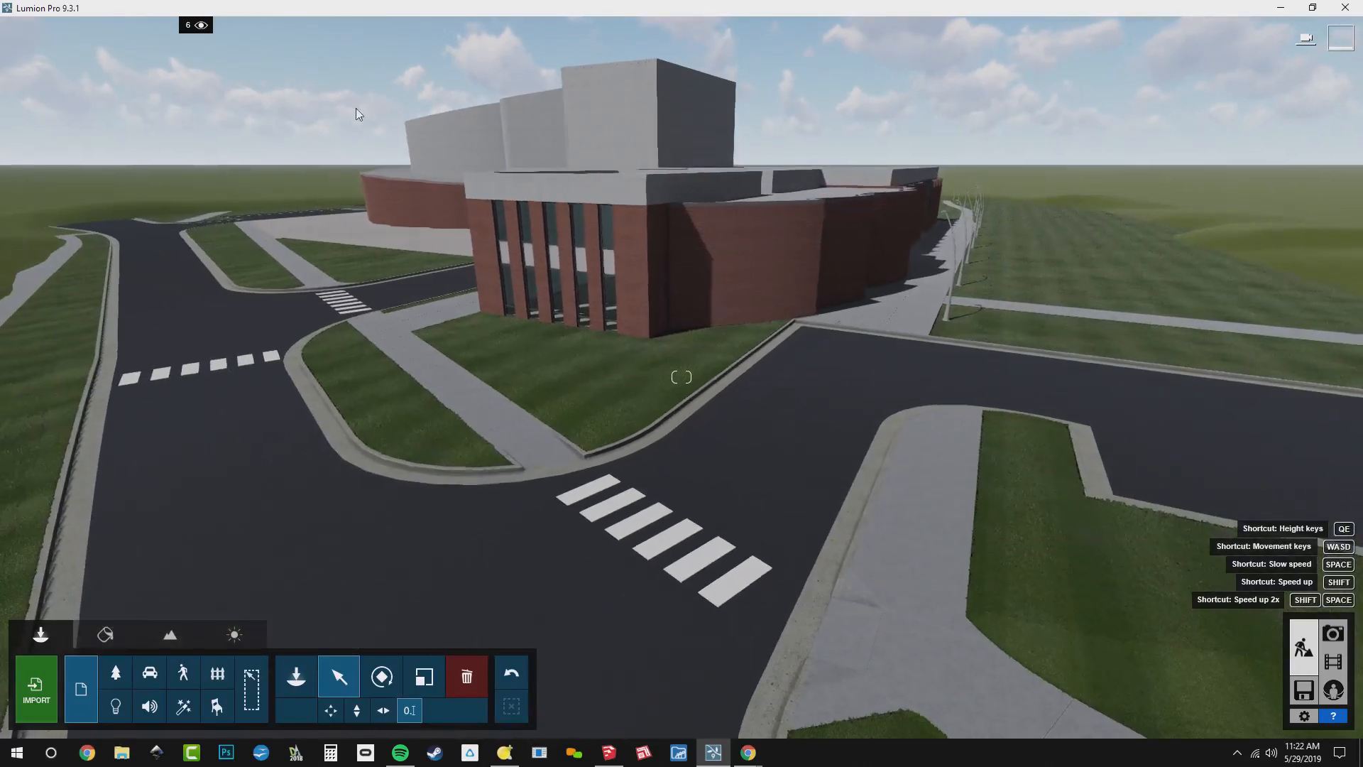
{"action": "mouse_move", "coordinate": [110, 28]}
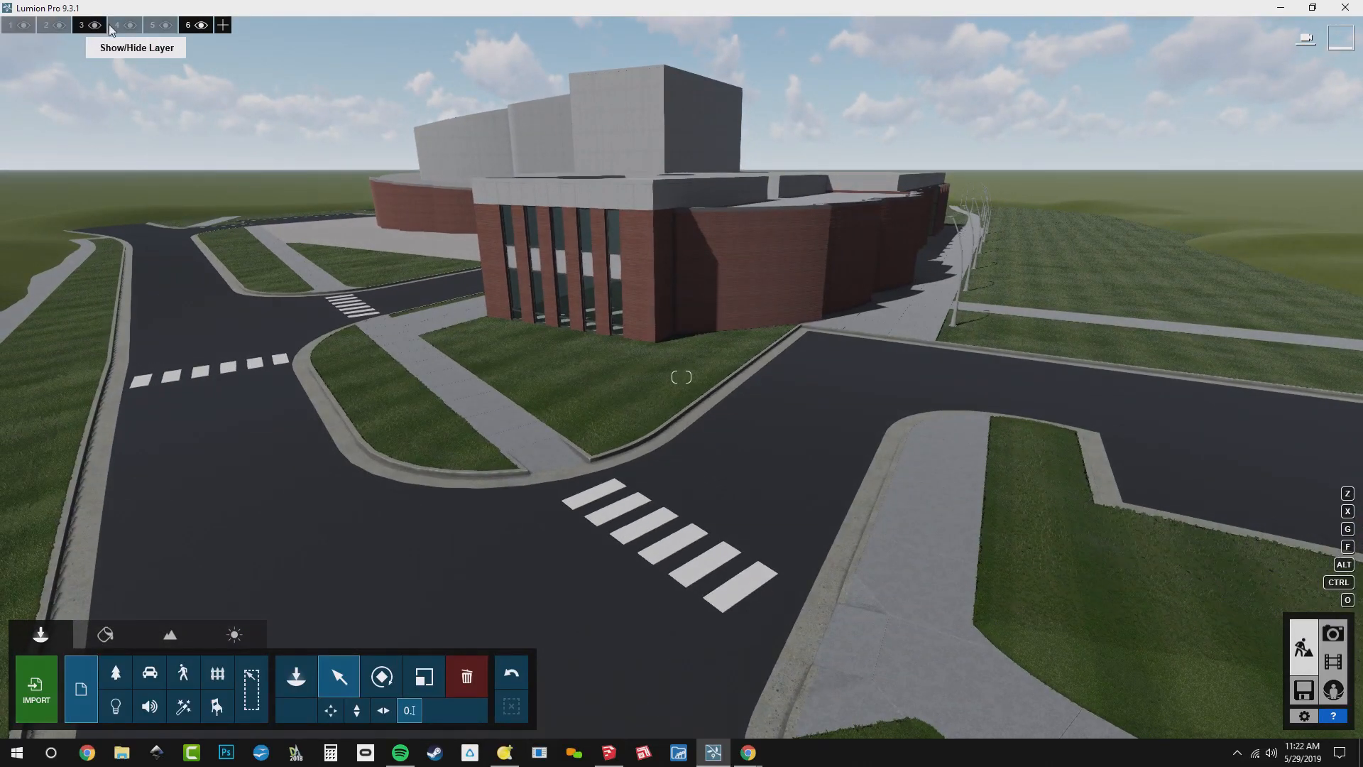
{"action": "double_click", "coordinate": [153, 27]}
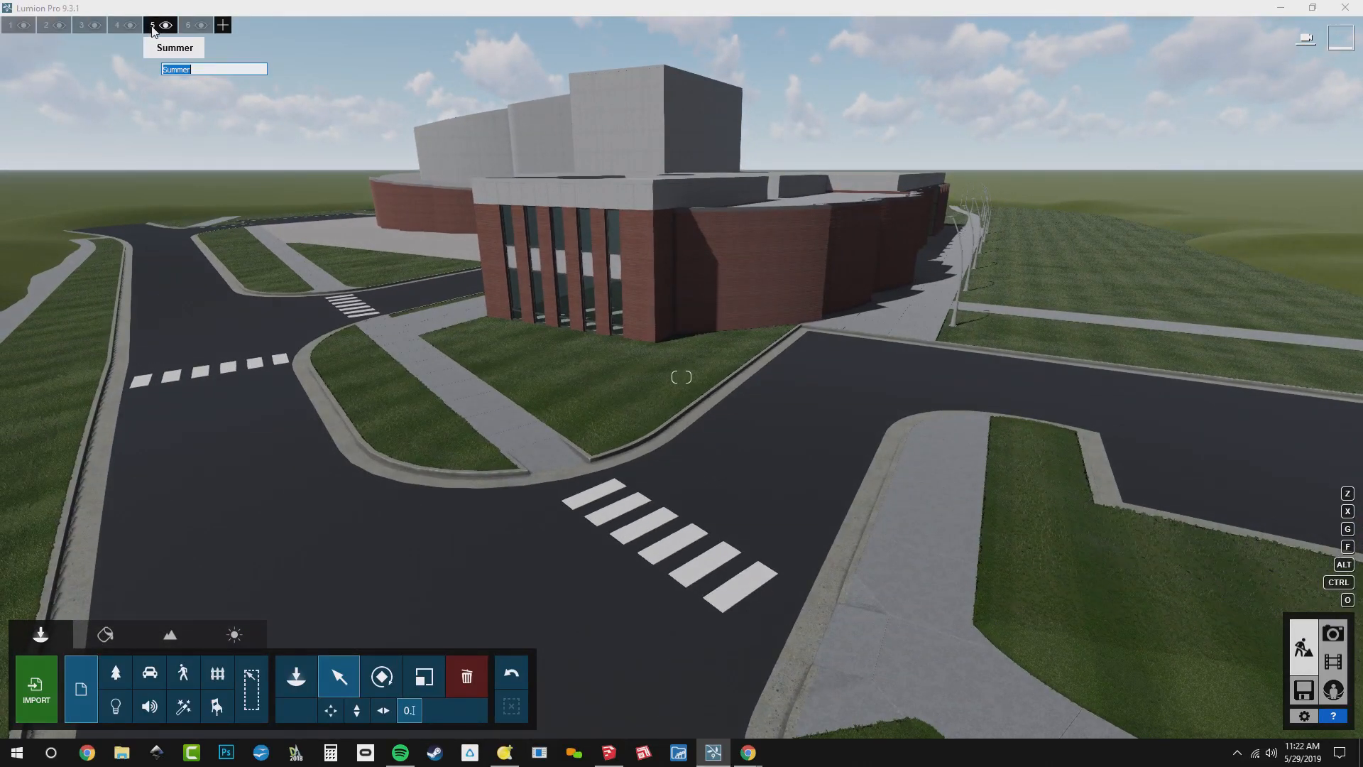
{"action": "left_click", "coordinate": [189, 135]}
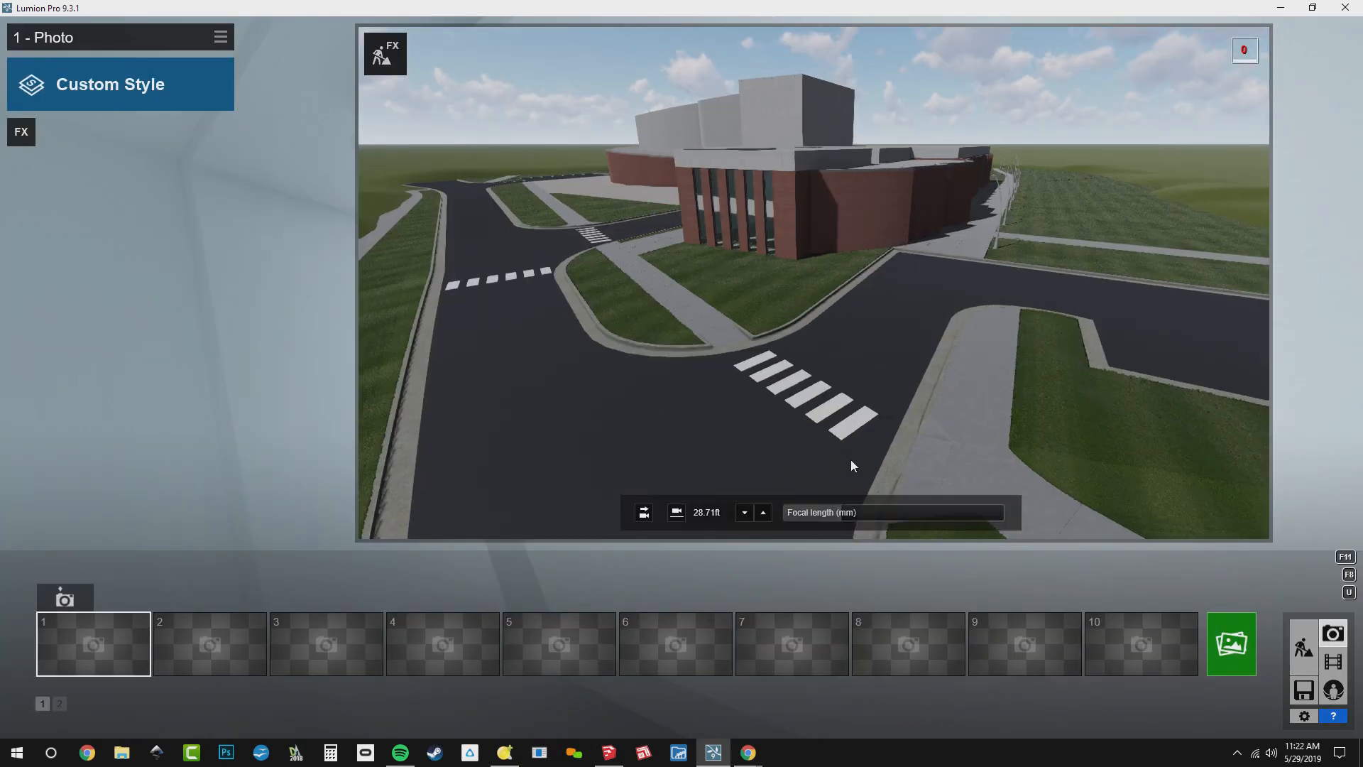
Lower the photo camera to street level facing the building's front corner and set its focal length to 35 mm
{"action": "key", "text": "w"}
{"action": "right_click_drag", "start_coordinate": [826, 460], "coordinate": [854, 321]}
{"action": "key", "text": "w"}
{"action": "key", "text": "a"}
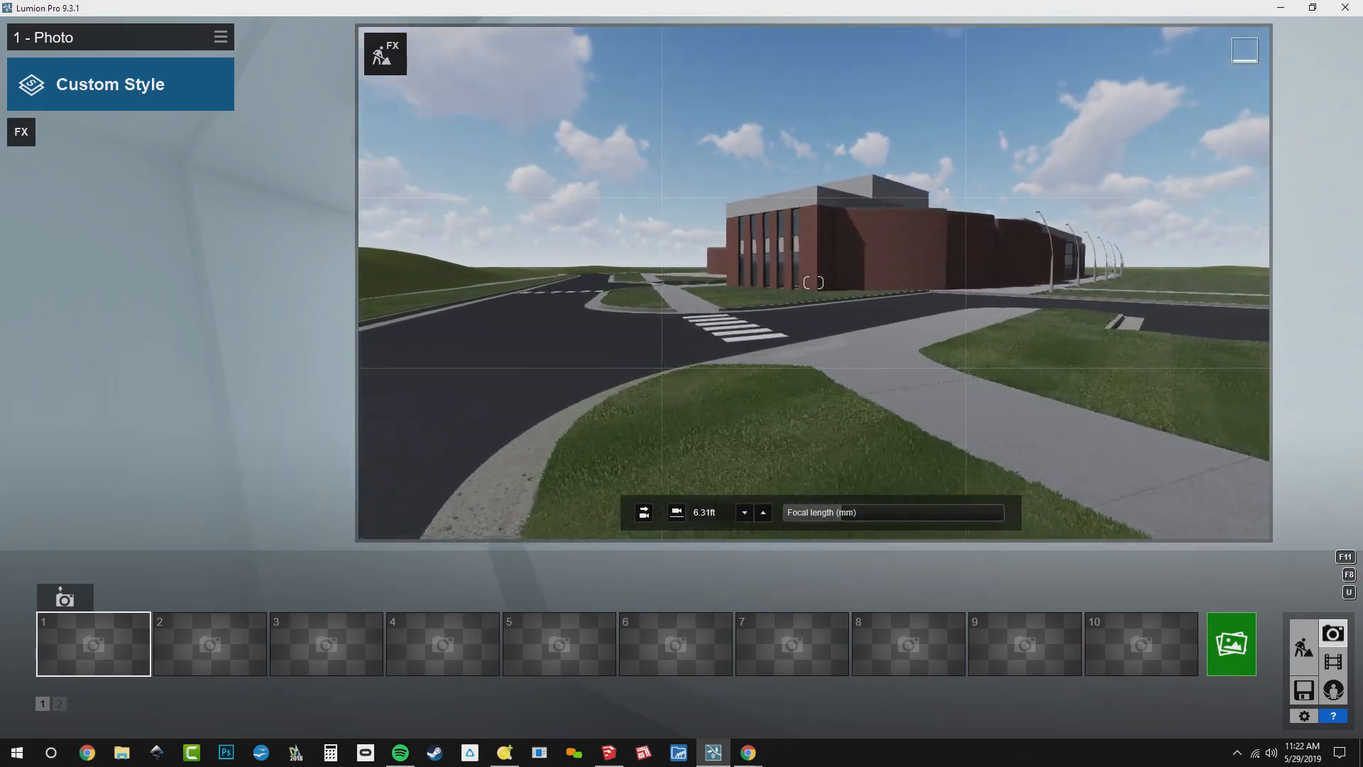
{"action": "left_click", "coordinate": [838, 511]}
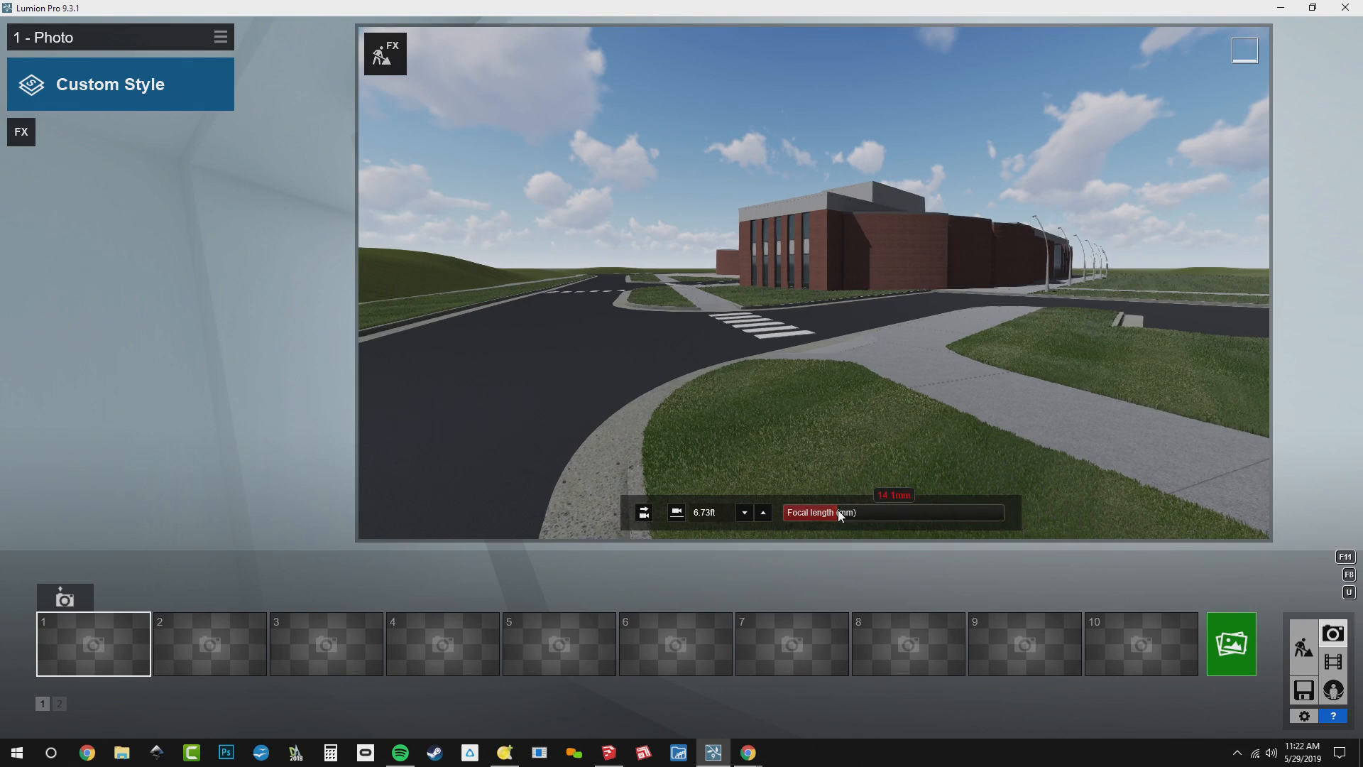
{"action": "key", "text": "BackSpace"}
{"action": "key", "text": "BackSpace"}
{"action": "key", "text": "BackSpace"}
{"action": "key", "text": "BackSpace"}
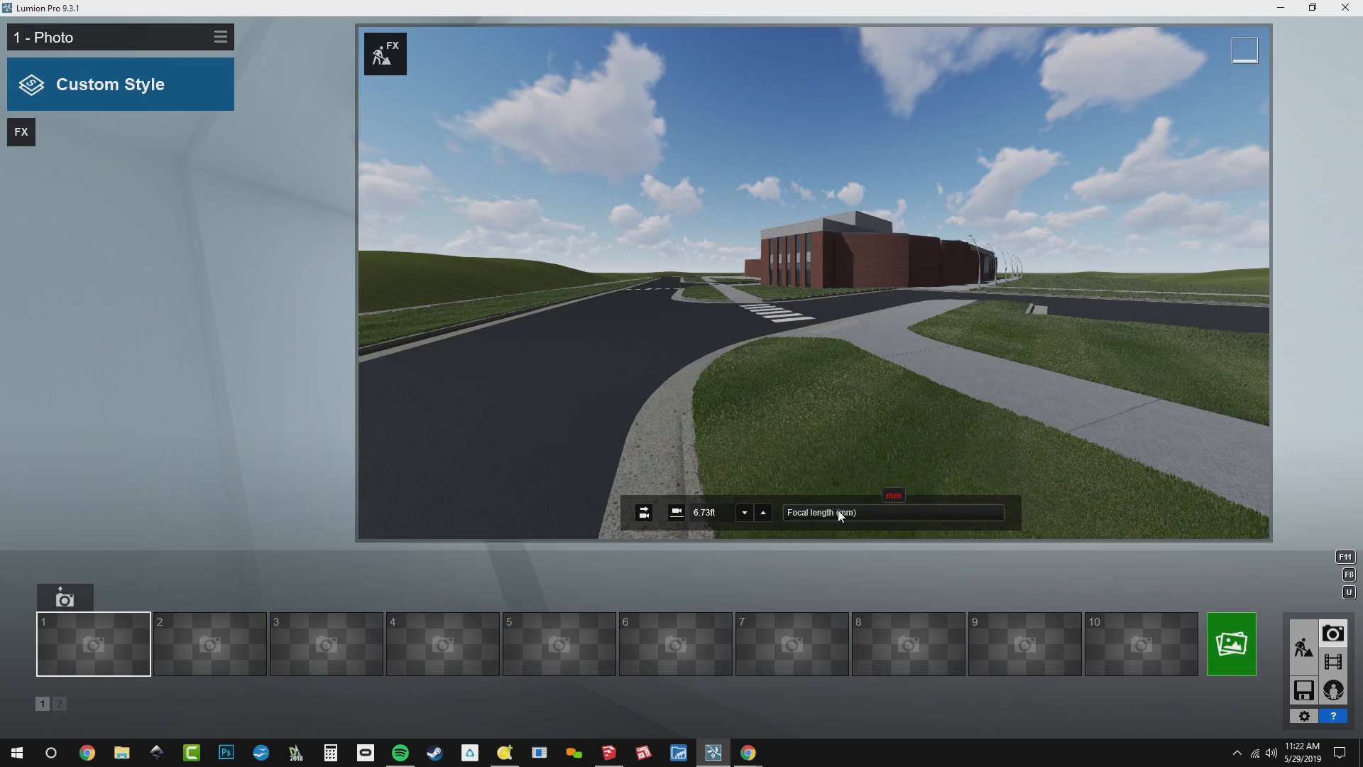
{"action": "type", "text": "35"}
{"action": "key", "text": "Return"}
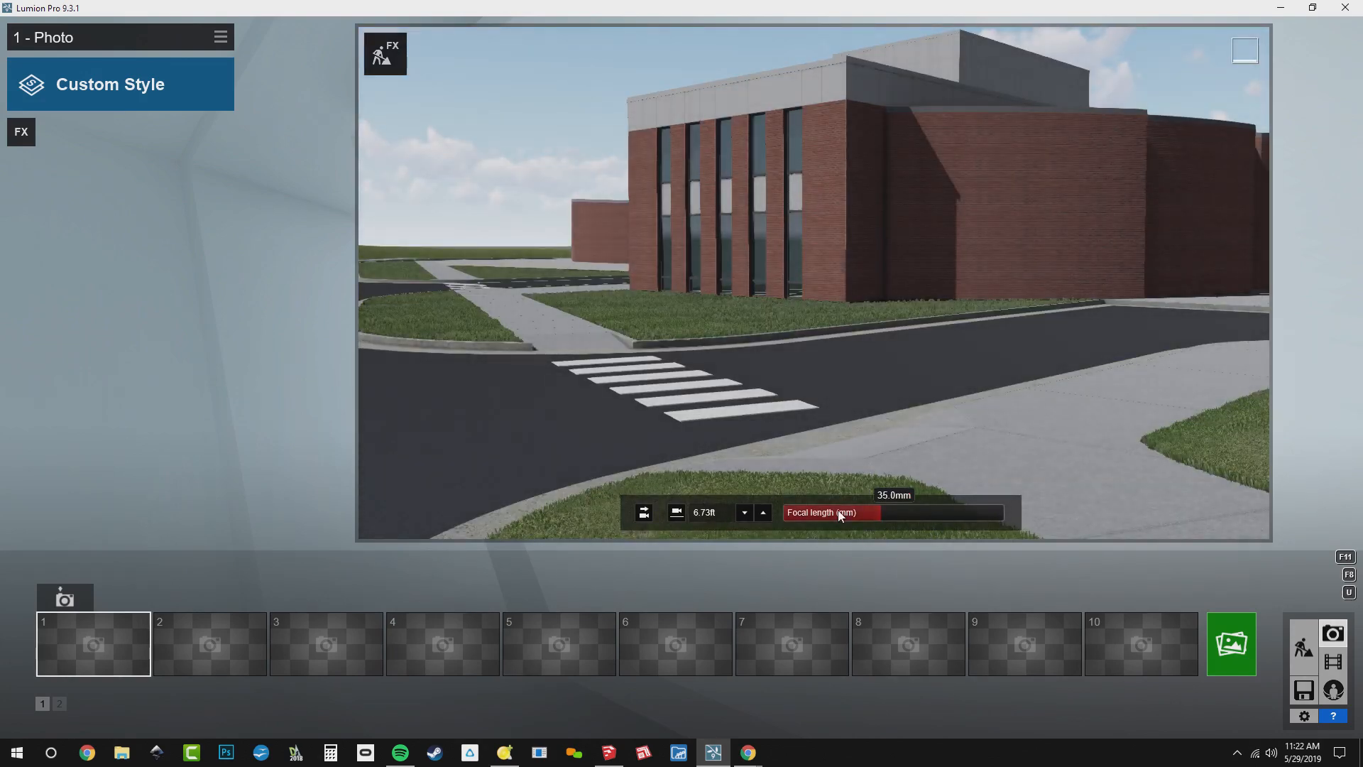
Frame the building from farther back at standard eye level with a level horizon and store the camera in photo slot 1
{"action": "right_click_drag", "start_coordinate": [893, 386], "coordinate": [978, 335]}
{"action": "key", "text": "s"}
{"action": "key", "text": "s"}
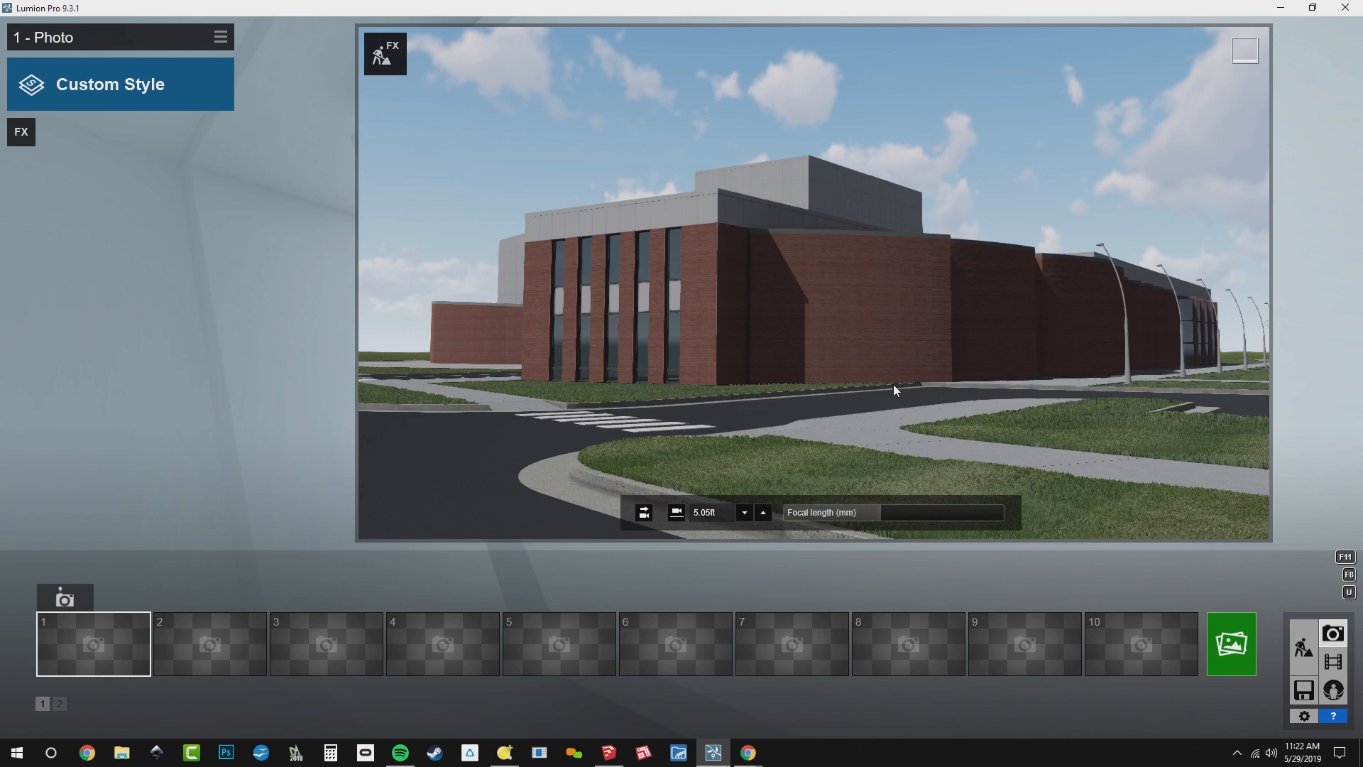
{"action": "left_click", "coordinate": [678, 518]}
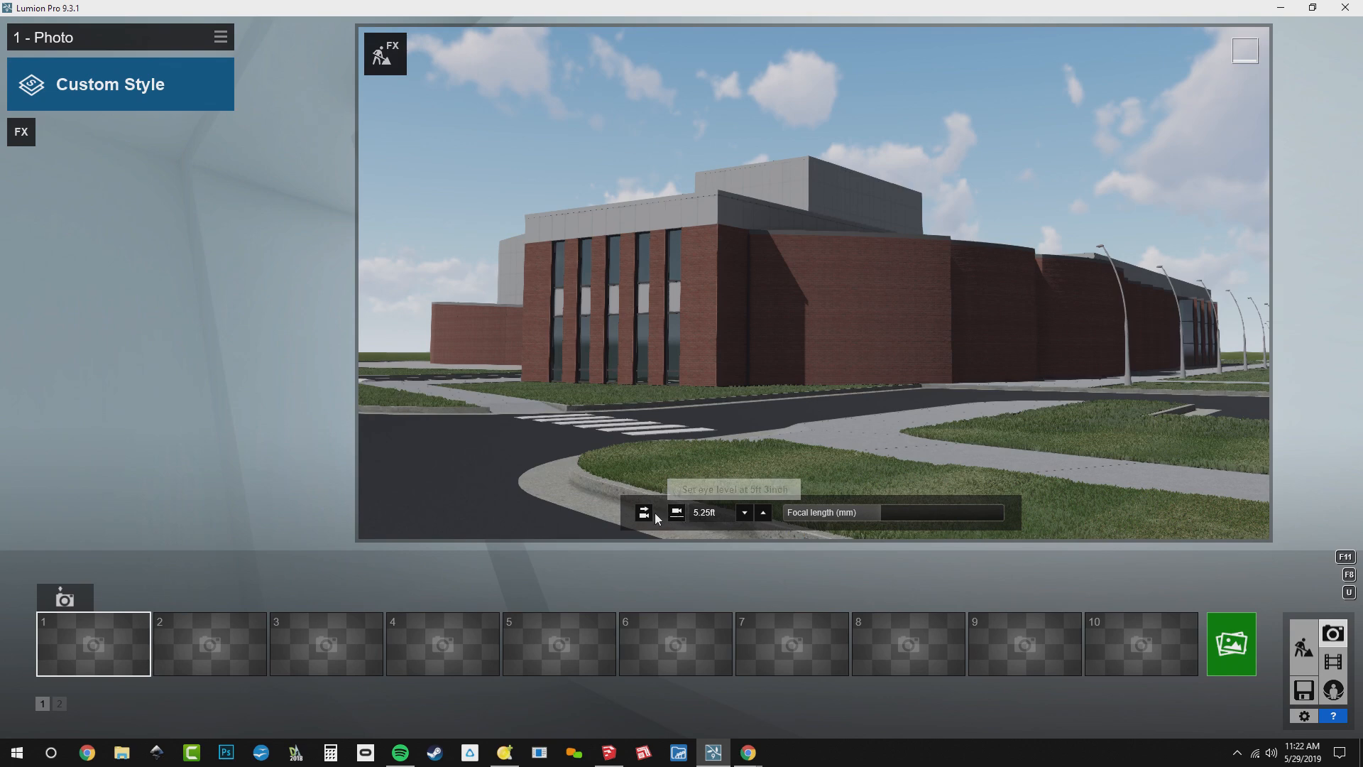
{"action": "left_click", "coordinate": [646, 516]}
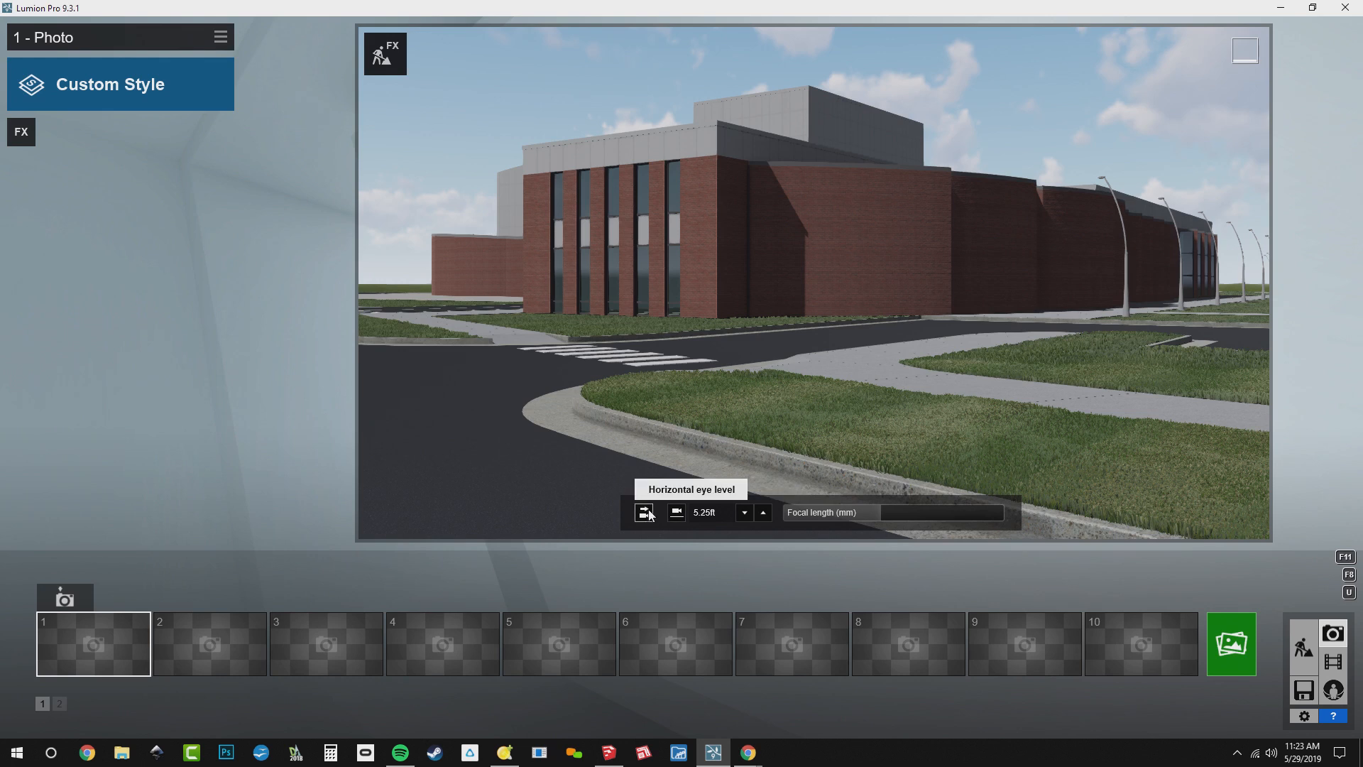
{"action": "left_click", "coordinate": [63, 599]}
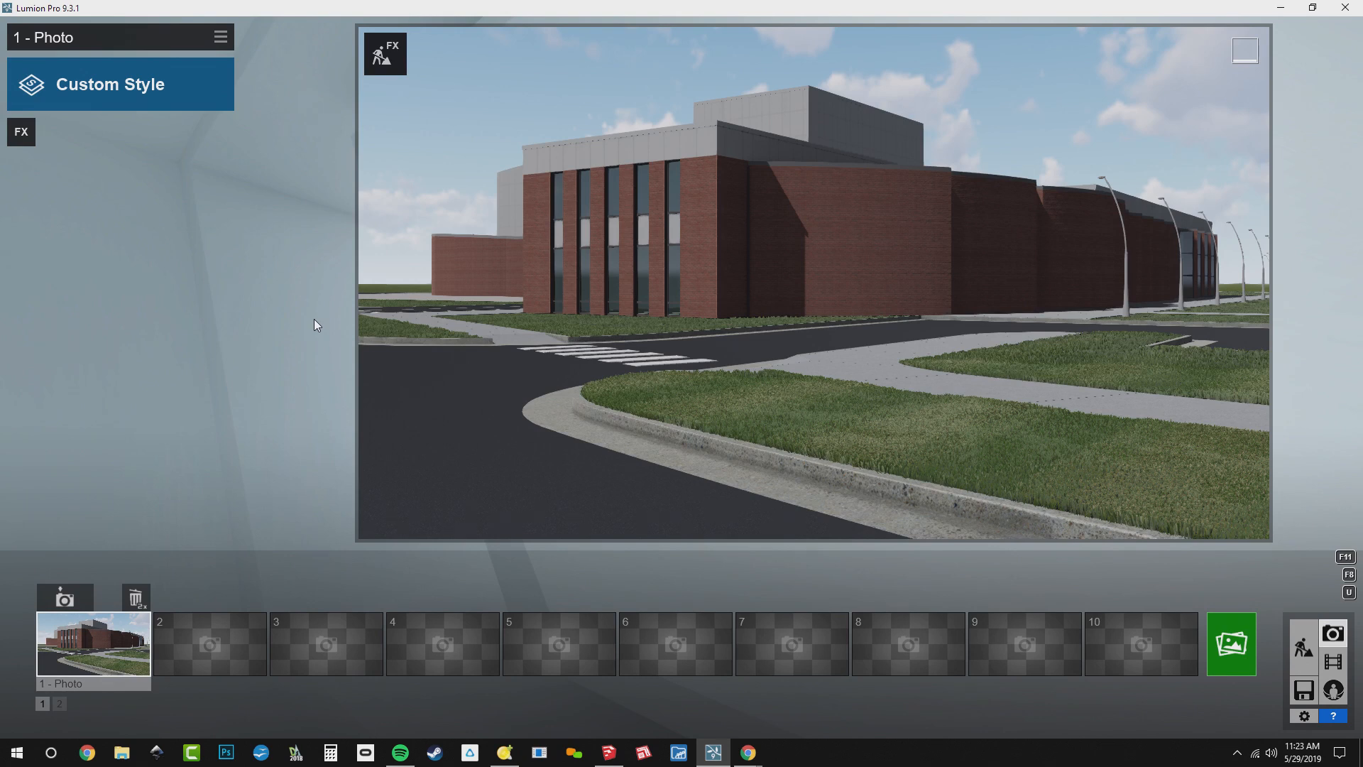
Shift the camera slightly to the right and update the stored camera of photo 1
{"action": "key", "text": "d"}
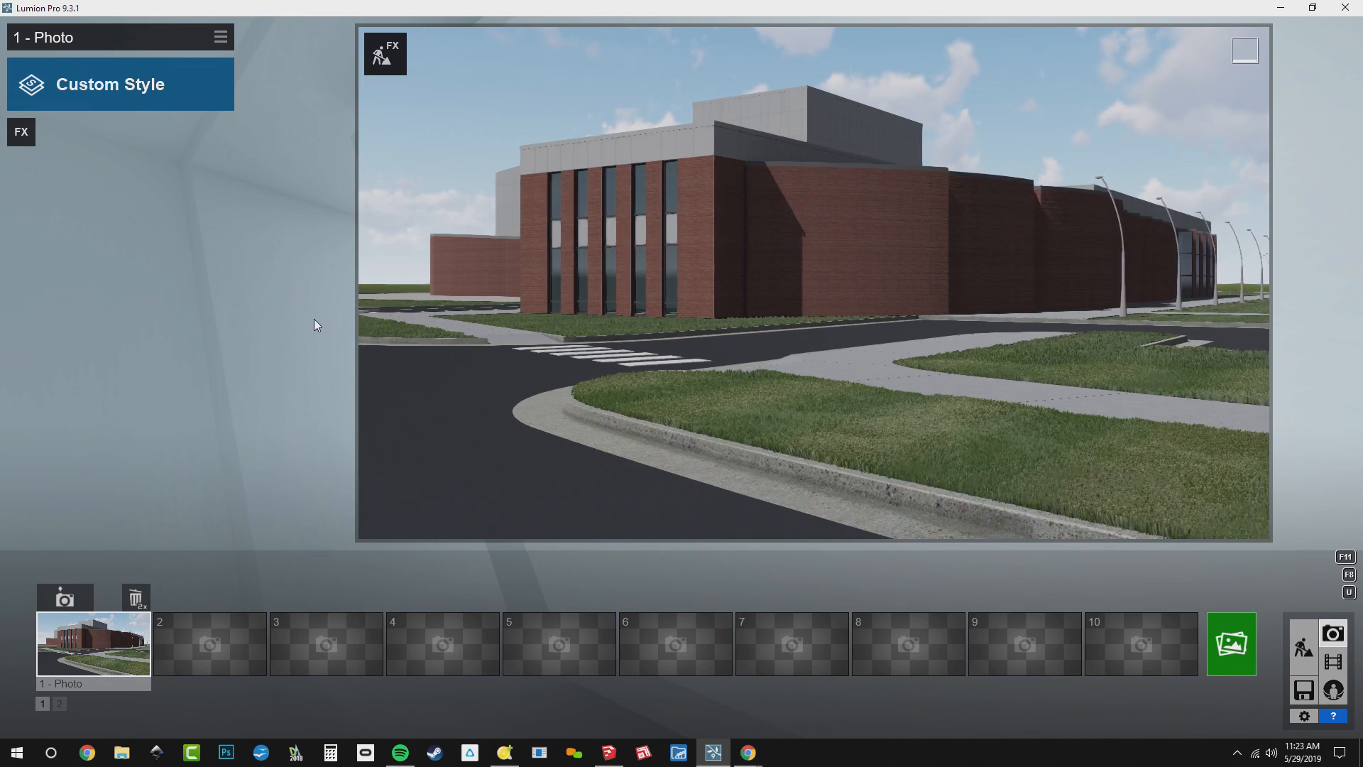
{"action": "key", "text": "d"}
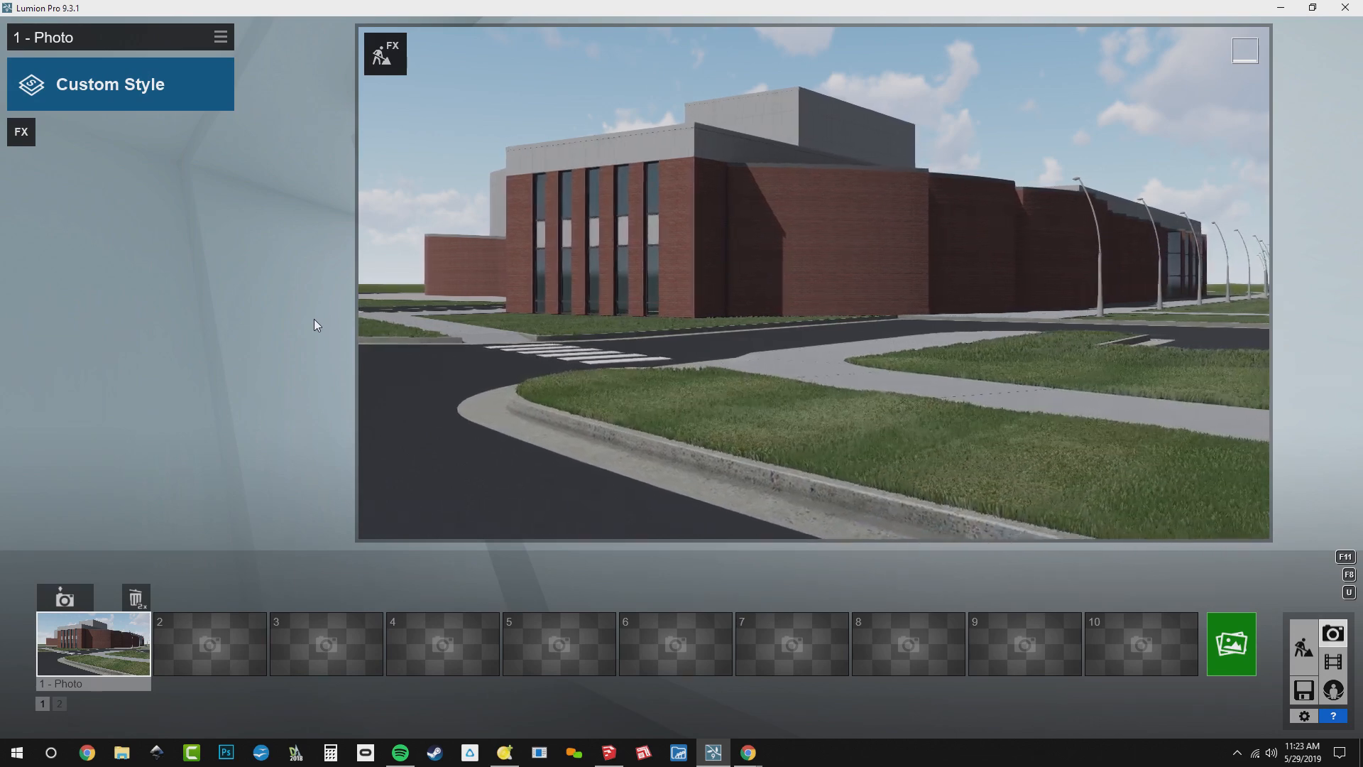
{"action": "key", "text": "d"}
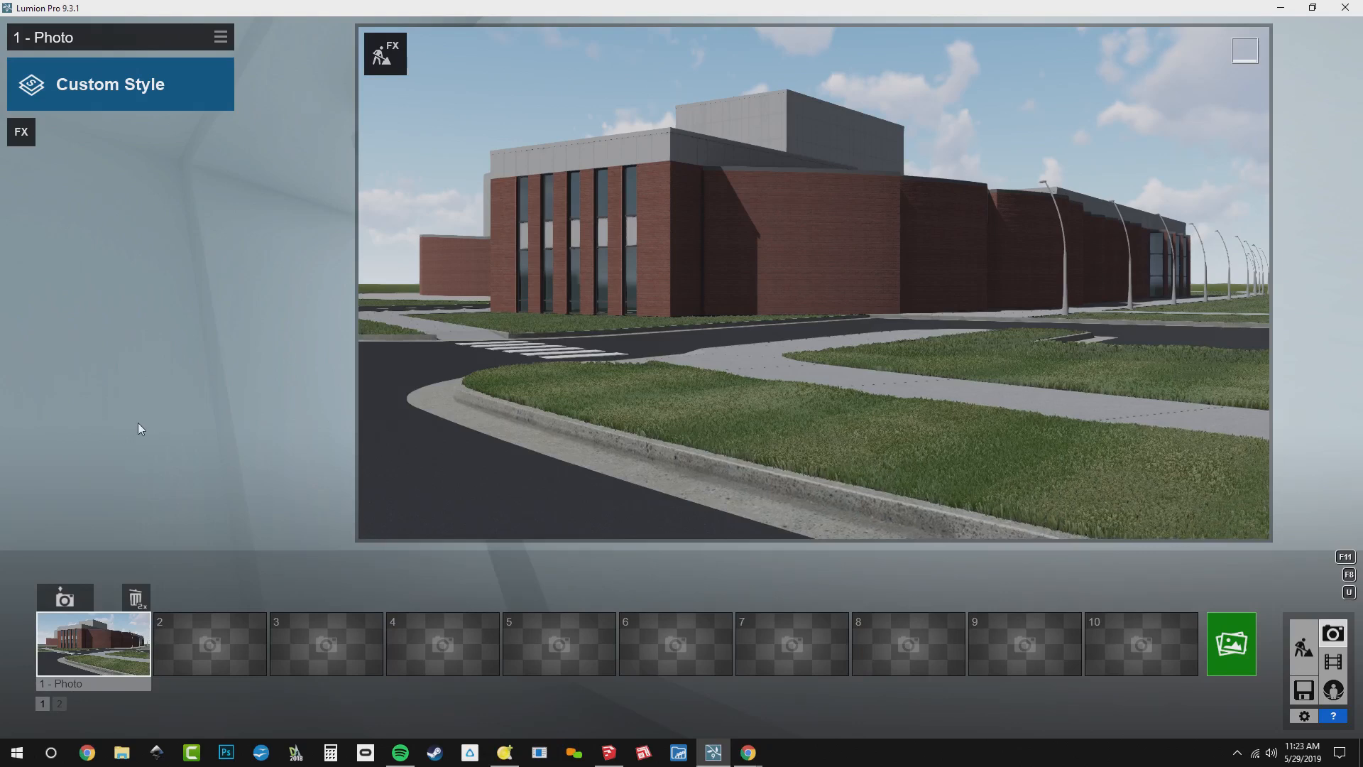
{"action": "left_click", "coordinate": [79, 591]}
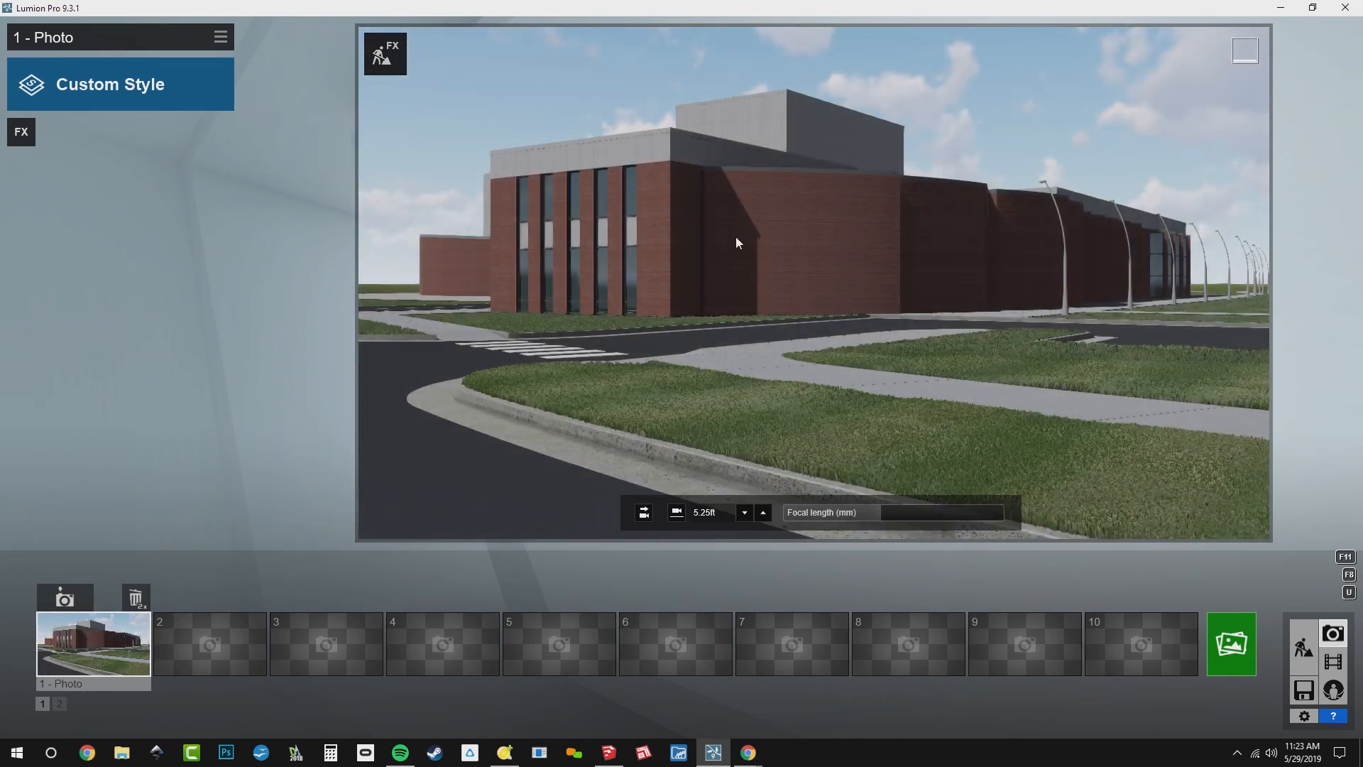
Look around in Build with Effects, return to the photo and recall the stored photo 1 camera
{"action": "left_click", "coordinate": [397, 58]}
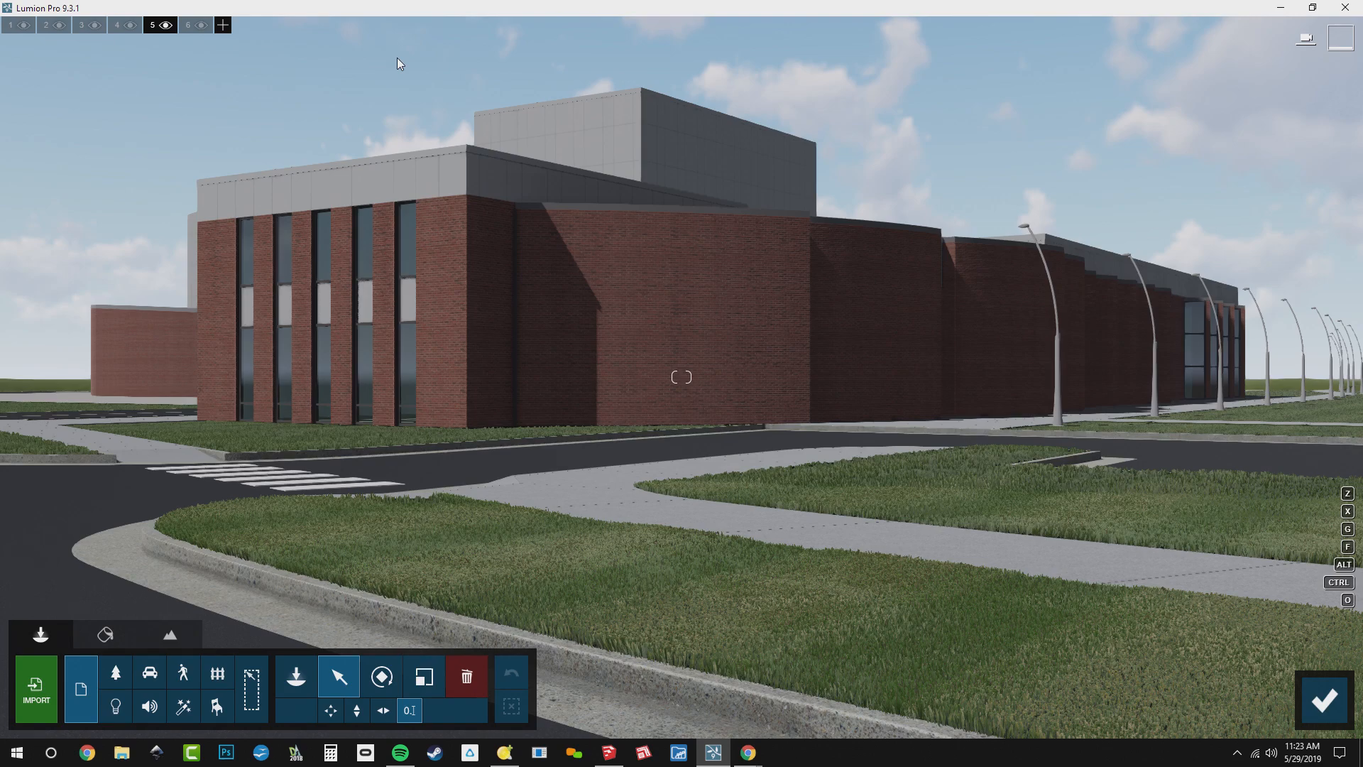
{"action": "left_click", "coordinate": [724, 270]}
{"action": "right_click_drag", "start_coordinate": [667, 314], "coordinate": [844, 449]}
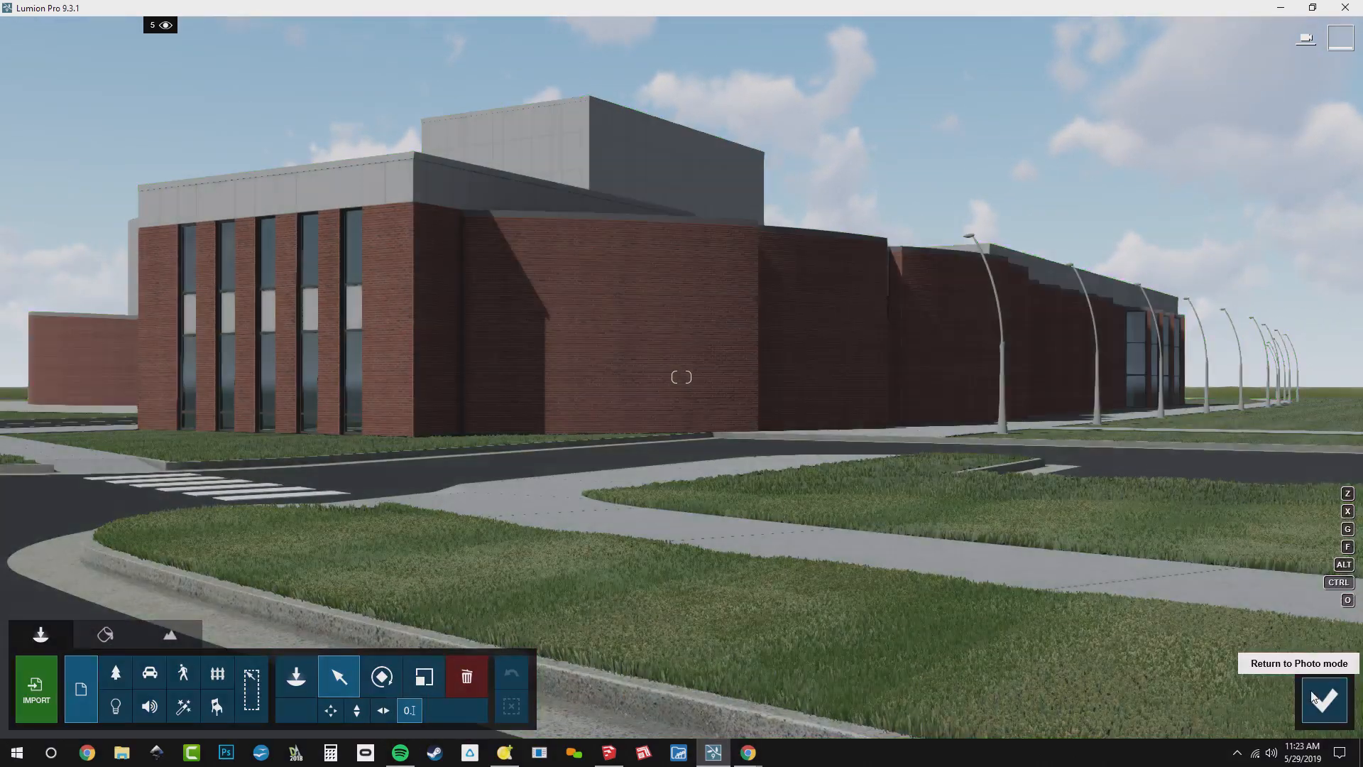
{"action": "left_click", "coordinate": [1311, 692]}
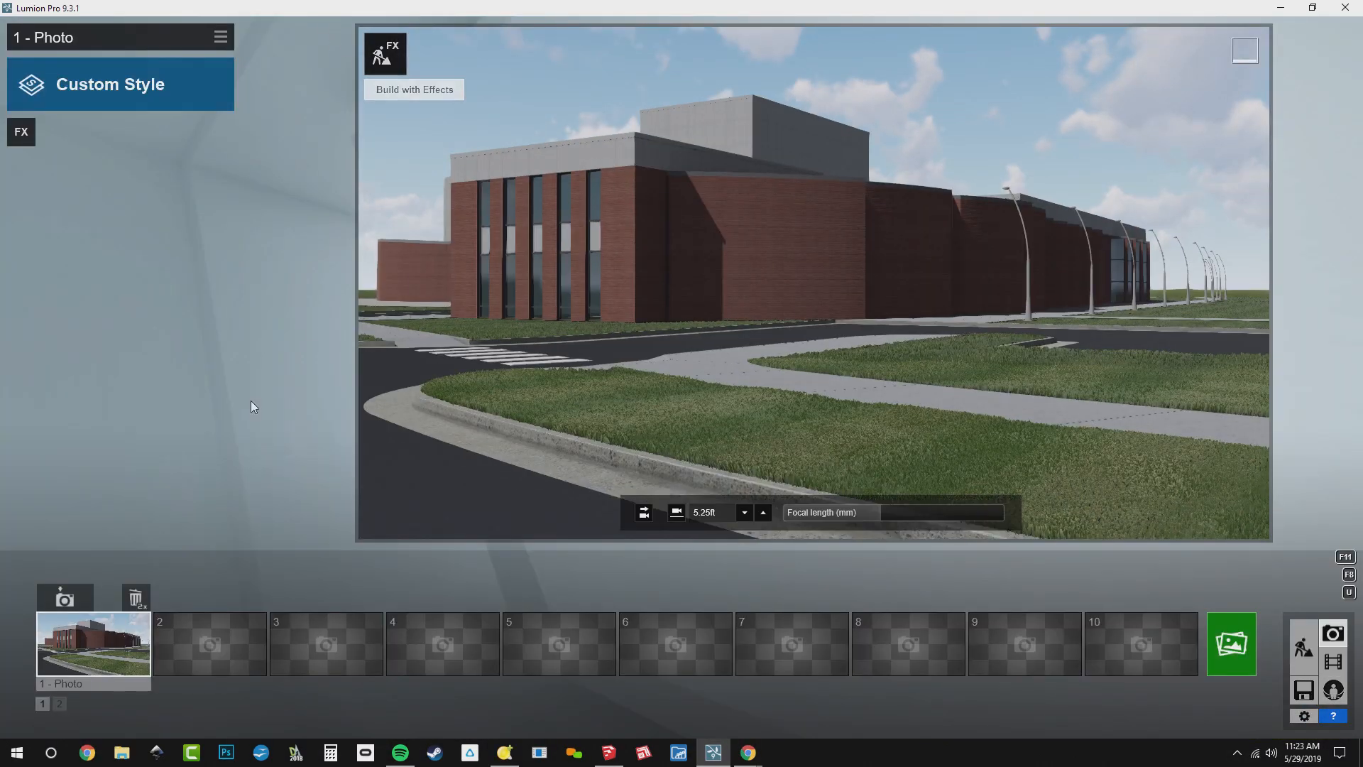
{"action": "left_click", "coordinate": [113, 637]}
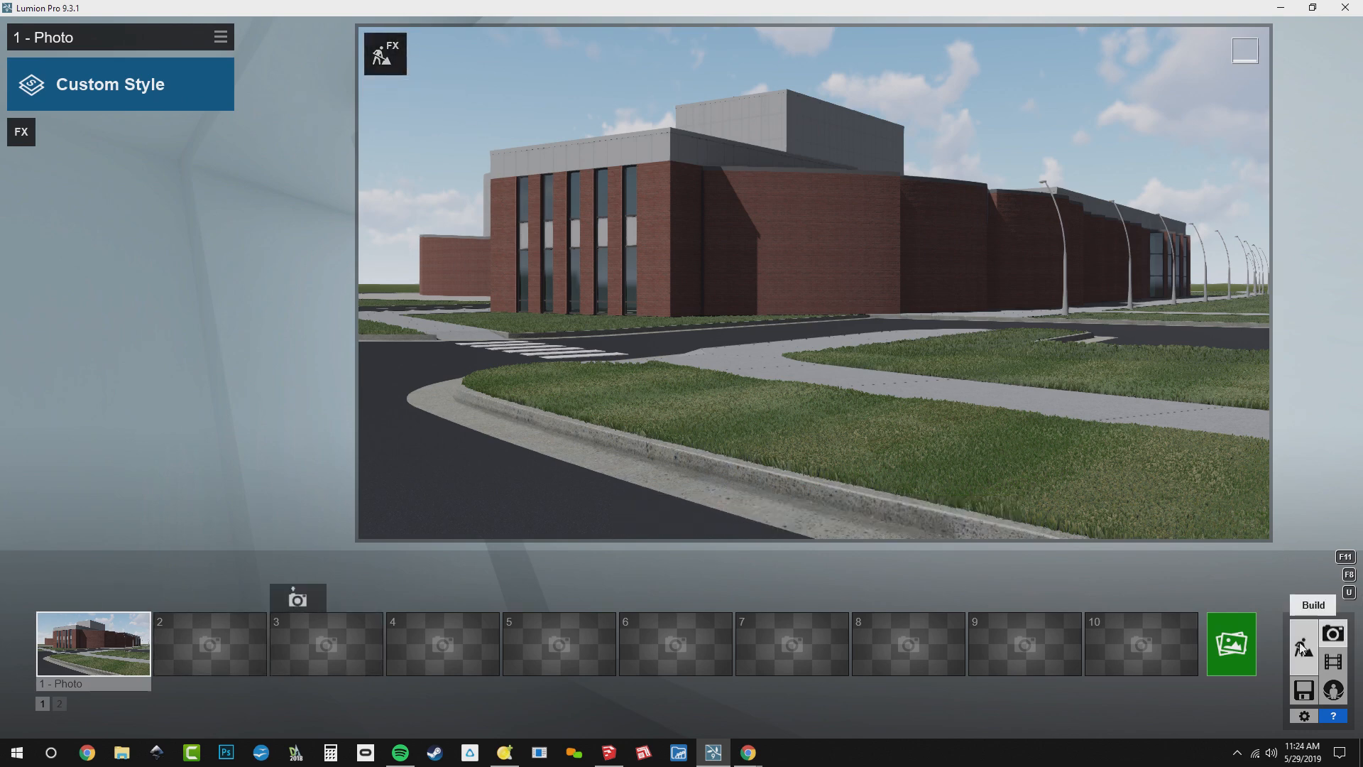
Resume Build with Effects from photo 1 and search the Nature Library for a tree species by name
{"action": "left_click", "coordinate": [385, 53]}
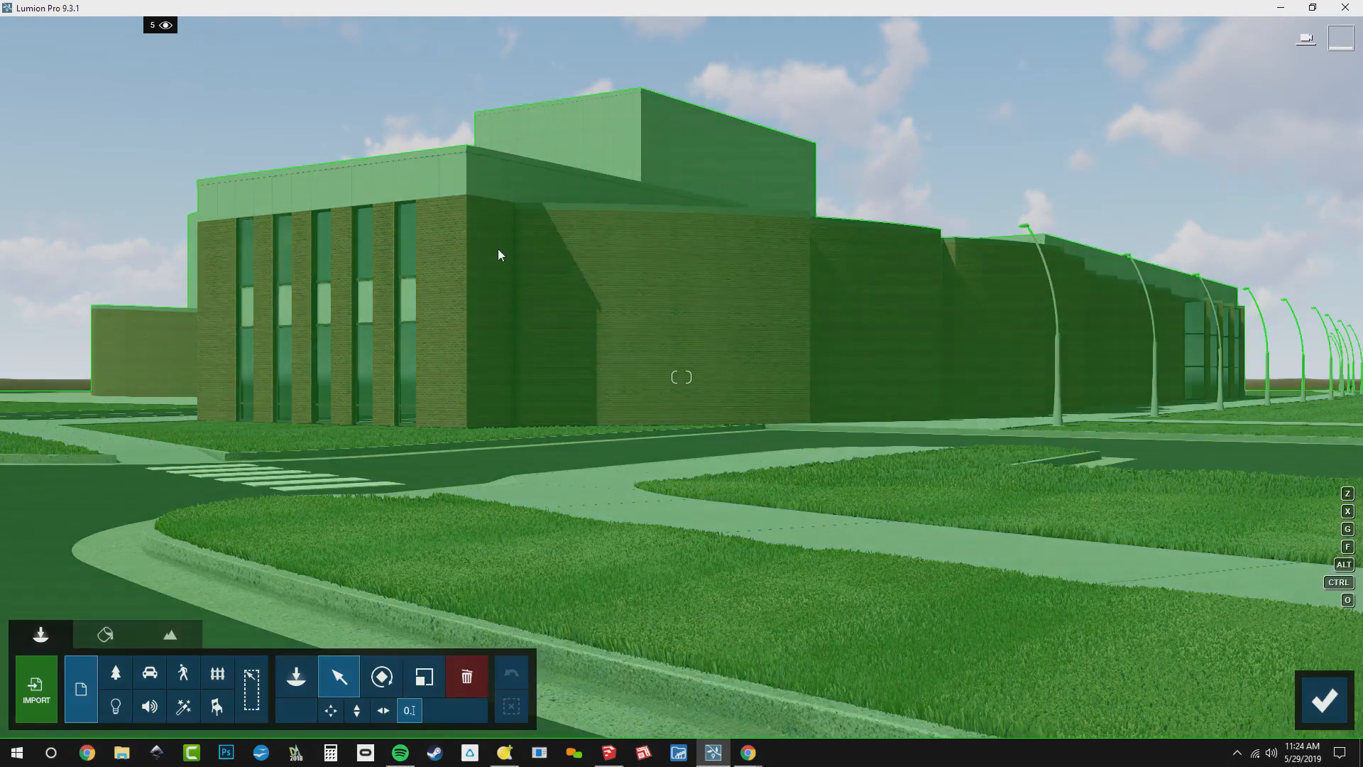
{"action": "key", "text": "q"}
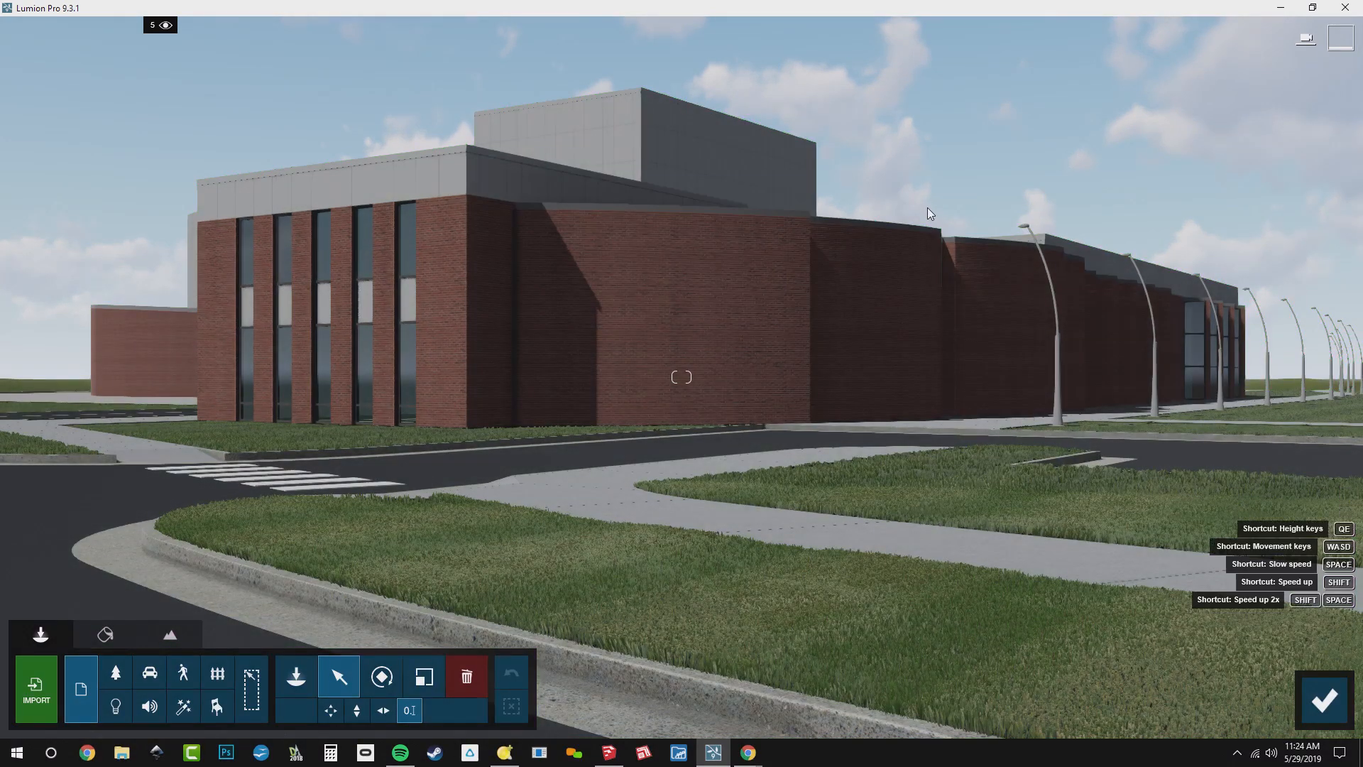
{"action": "key", "text": "q"}
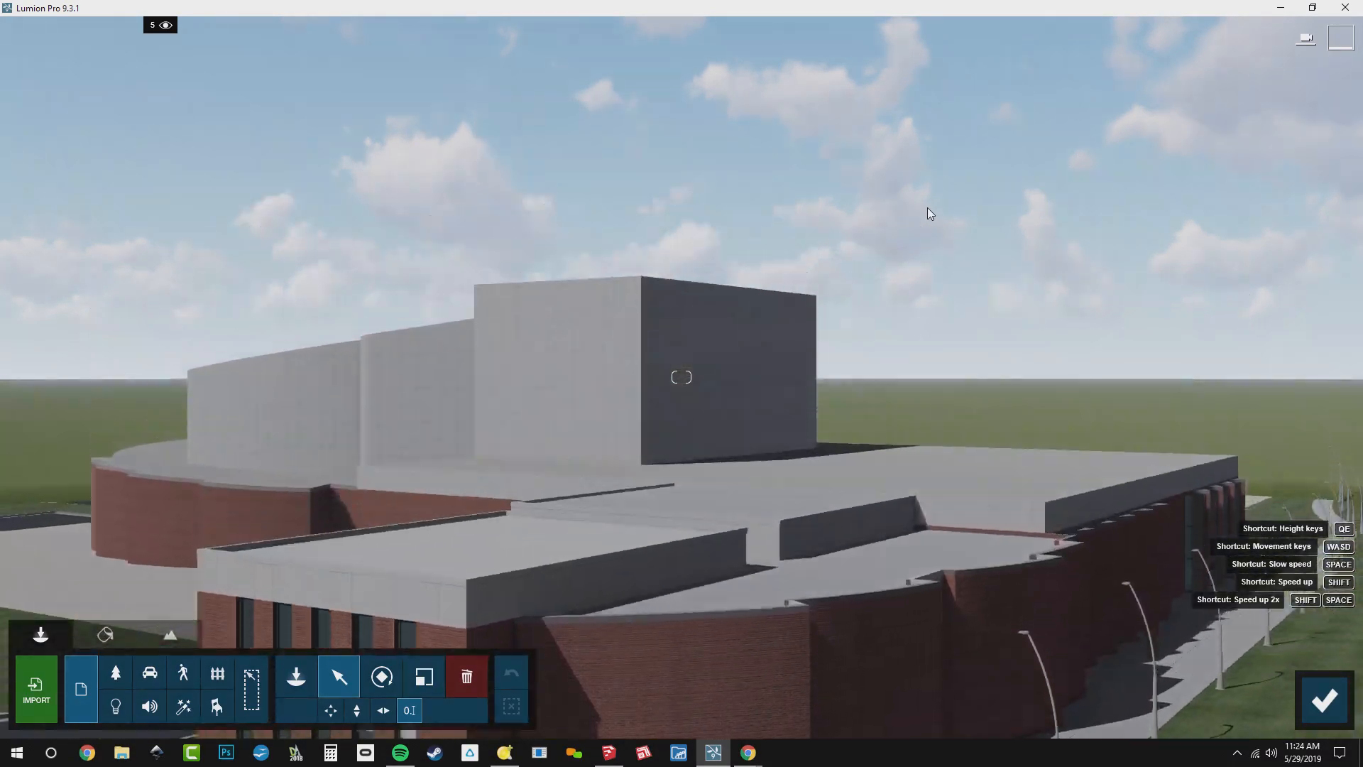
{"action": "right_click_drag", "start_coordinate": [928, 207], "coordinate": [1001, 384]}
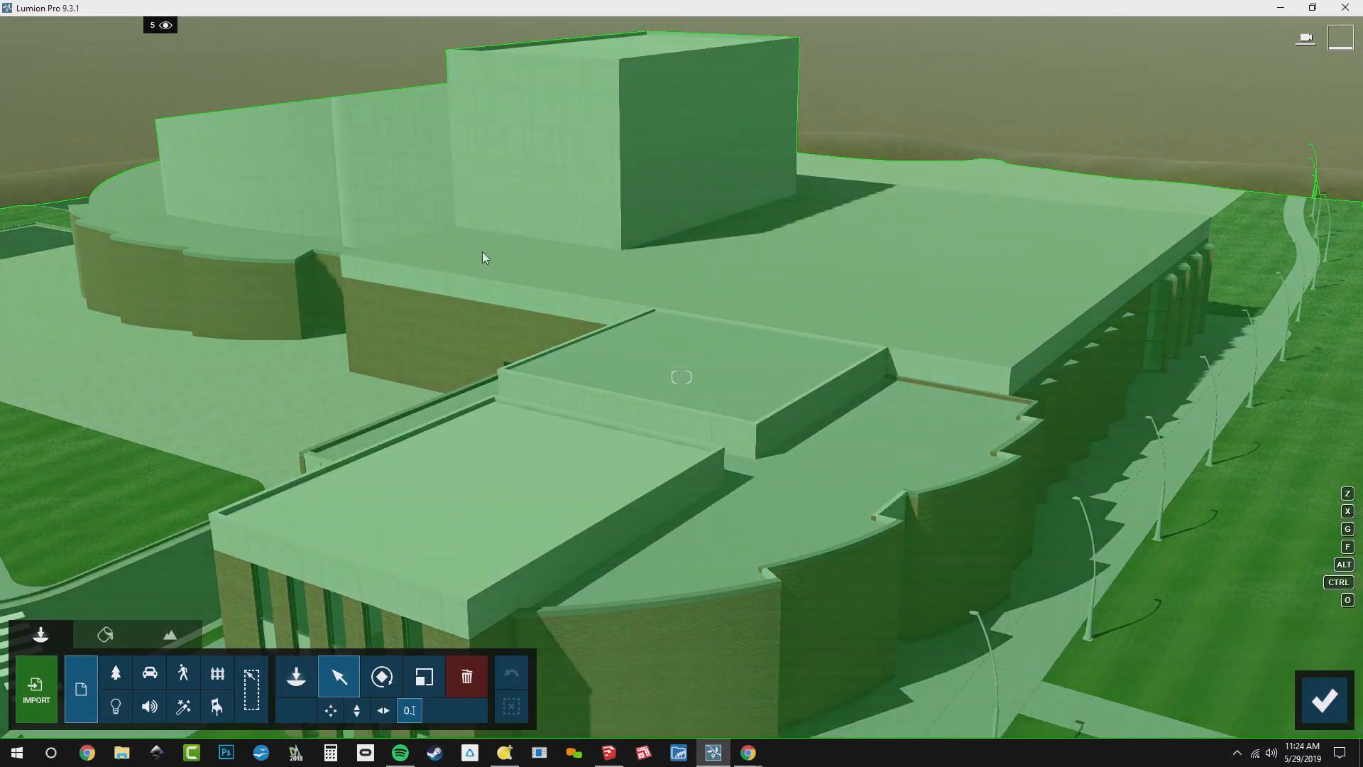
{"action": "right_click_drag", "start_coordinate": [483, 253], "coordinate": [426, 233]}
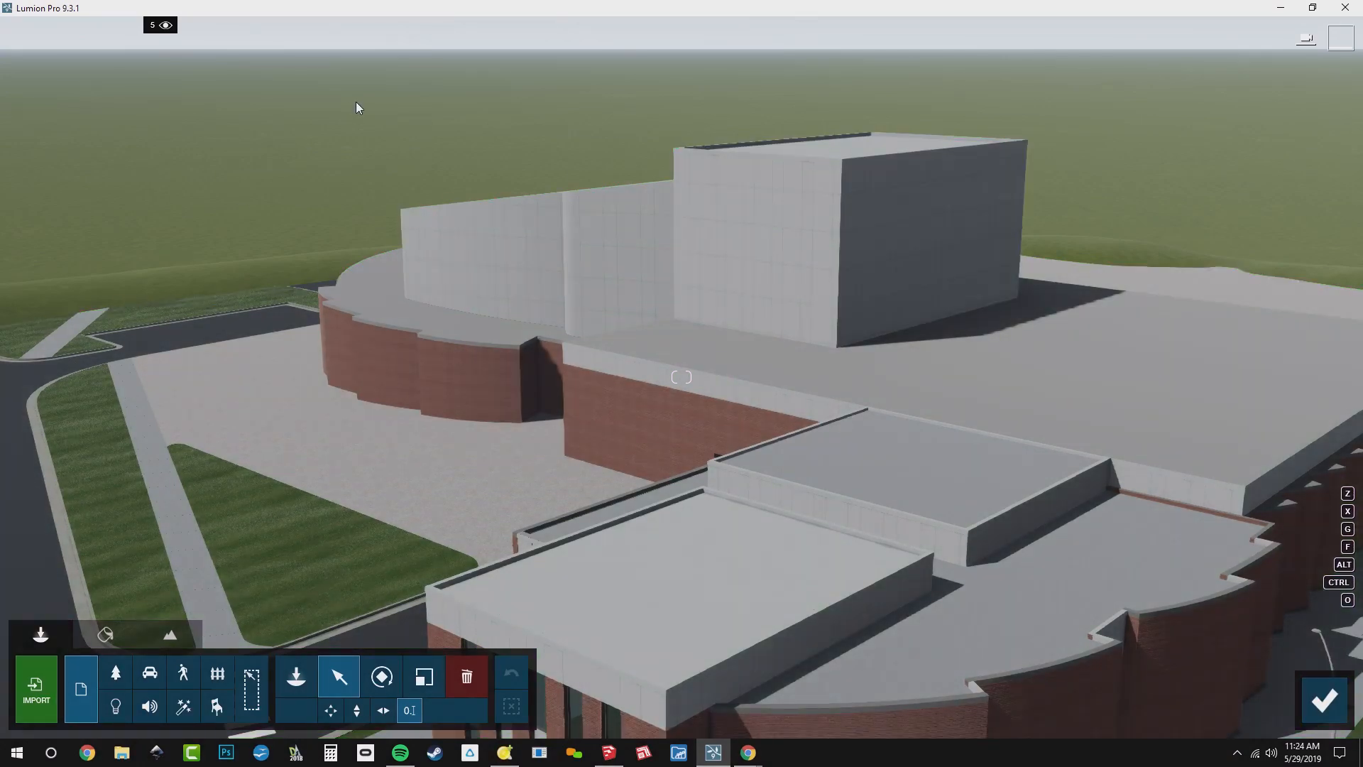
{"action": "left_click", "coordinate": [295, 680]}
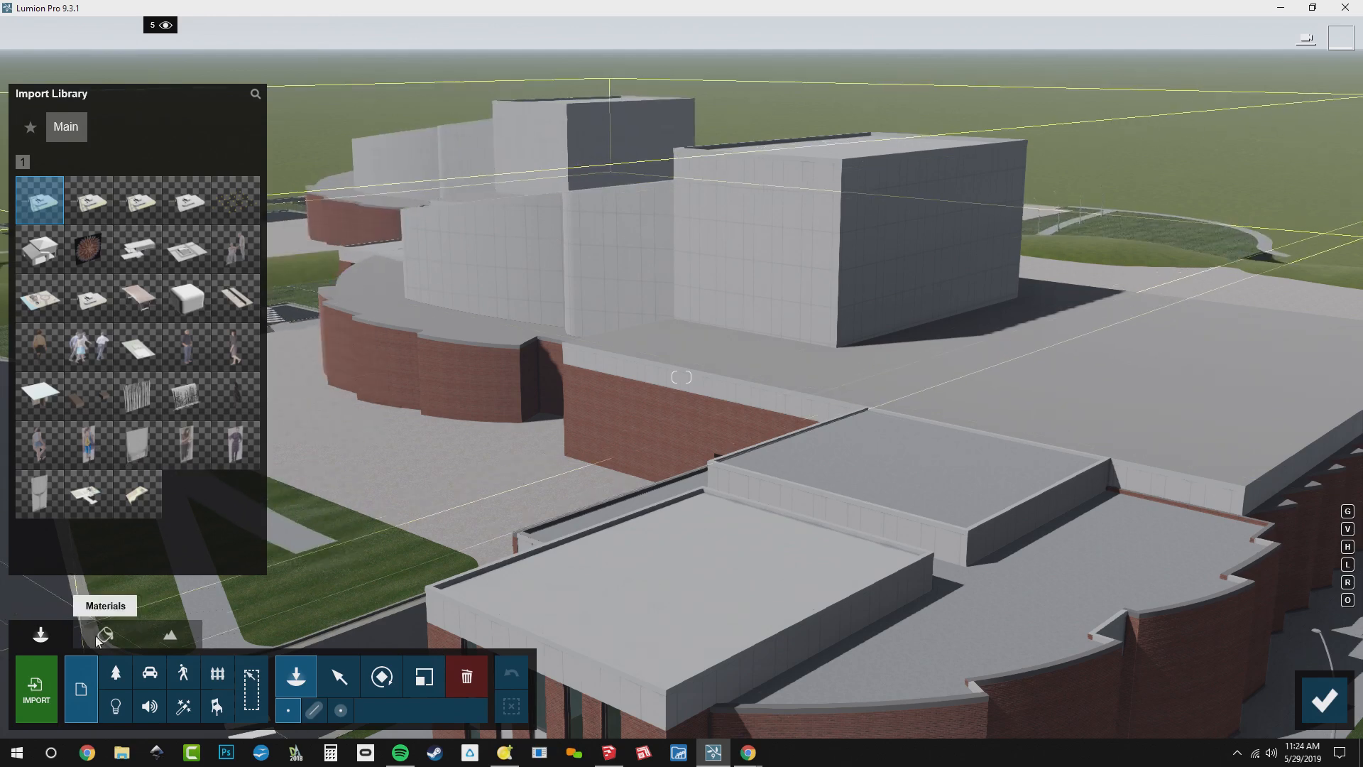
{"action": "left_click", "coordinate": [118, 676]}
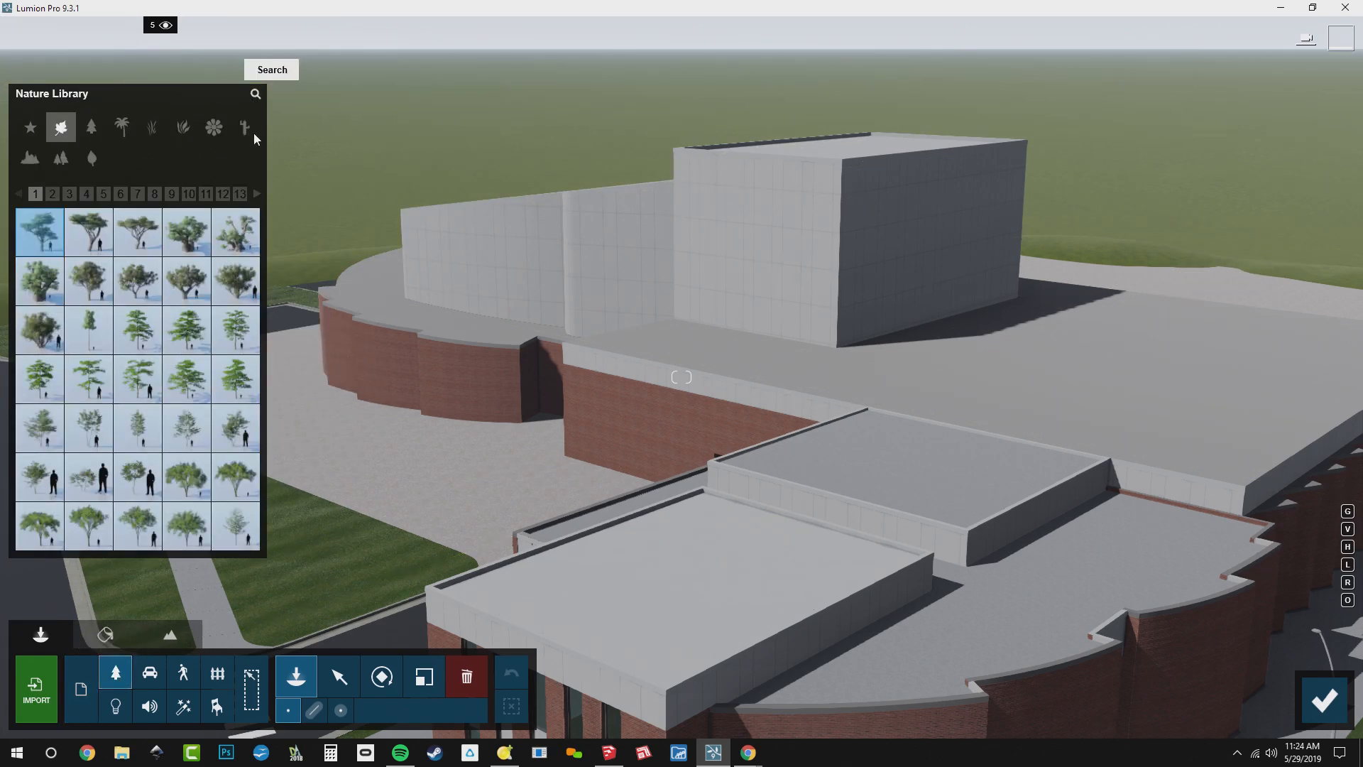
{"action": "left_click", "coordinate": [252, 95]}
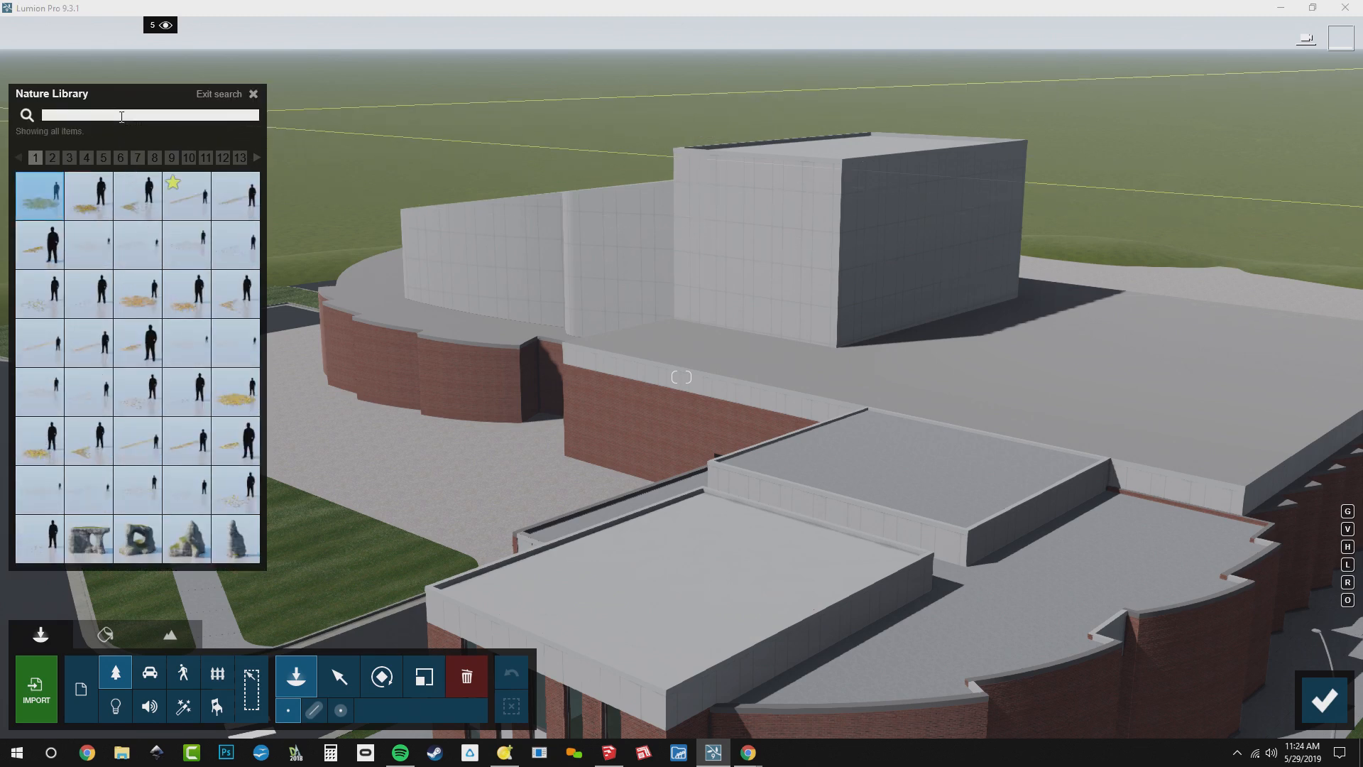
{"action": "type", "text": "oak"}
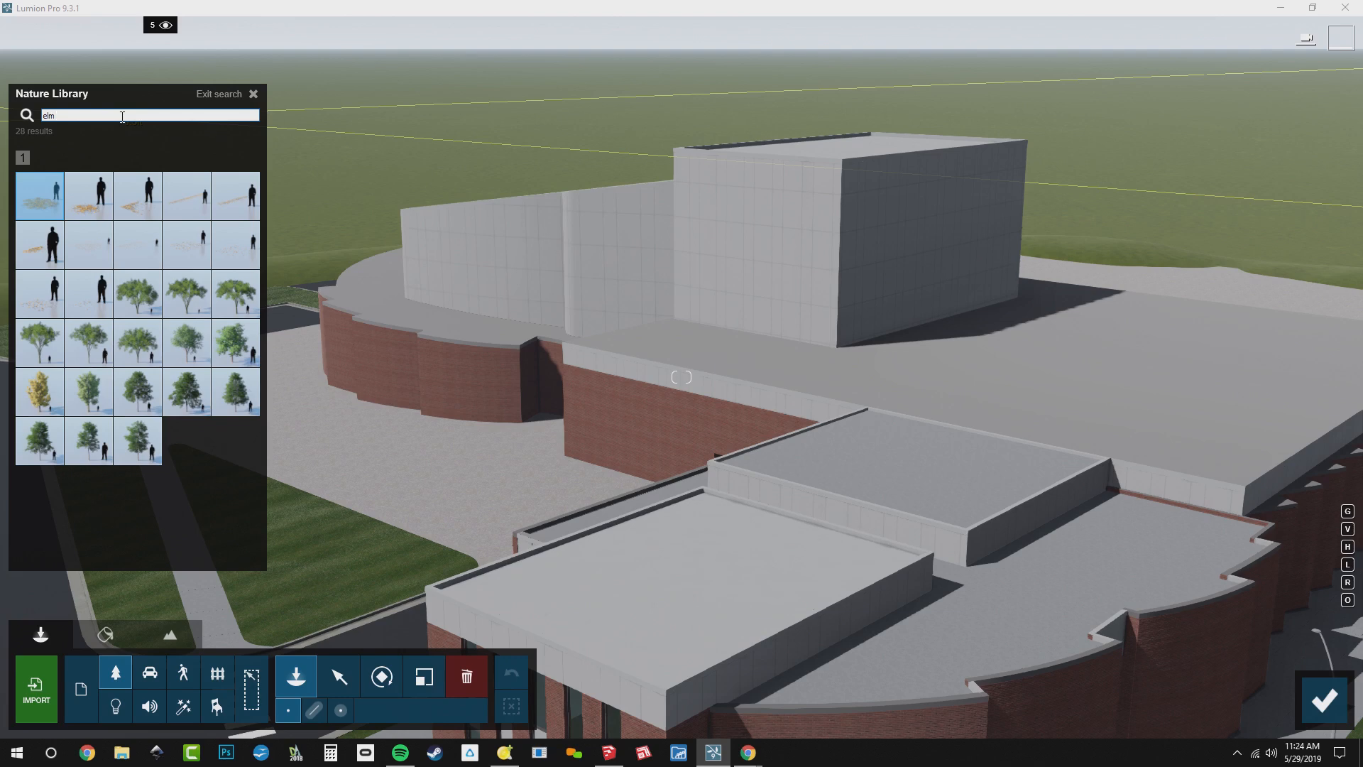
Choose the AmericanElm2 S RT tree and place four single trees along the lawn edge beyond the drive loop
{"action": "mouse_move", "coordinate": [182, 366]}
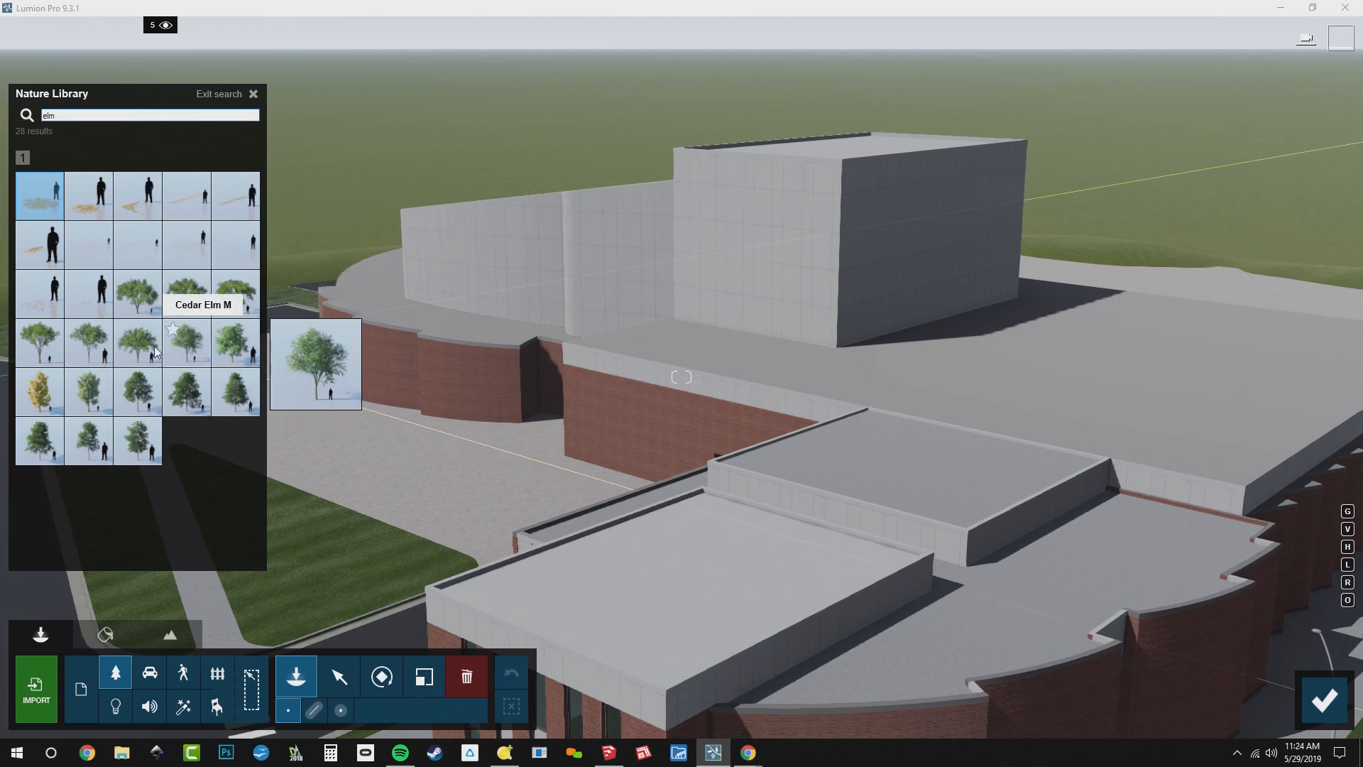
{"action": "mouse_move", "coordinate": [144, 351]}
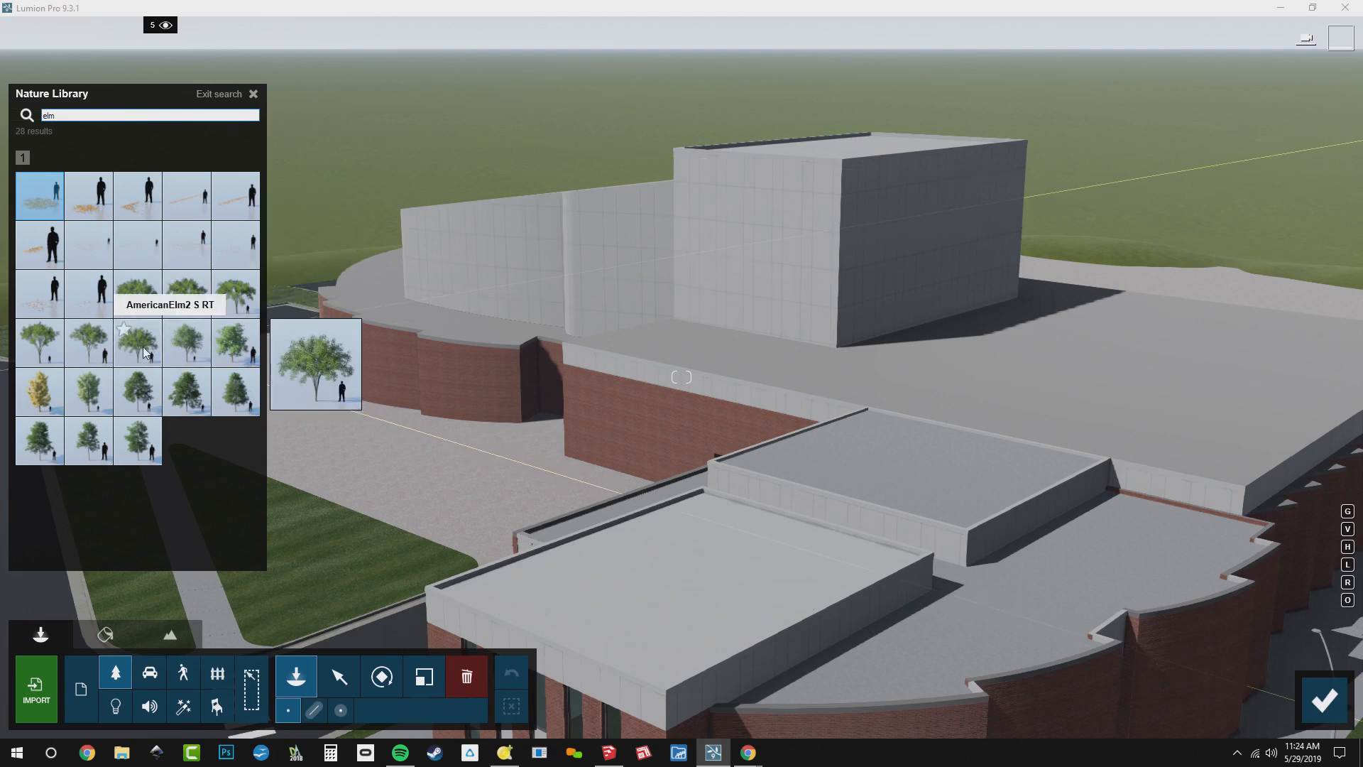
{"action": "left_click", "coordinate": [143, 347]}
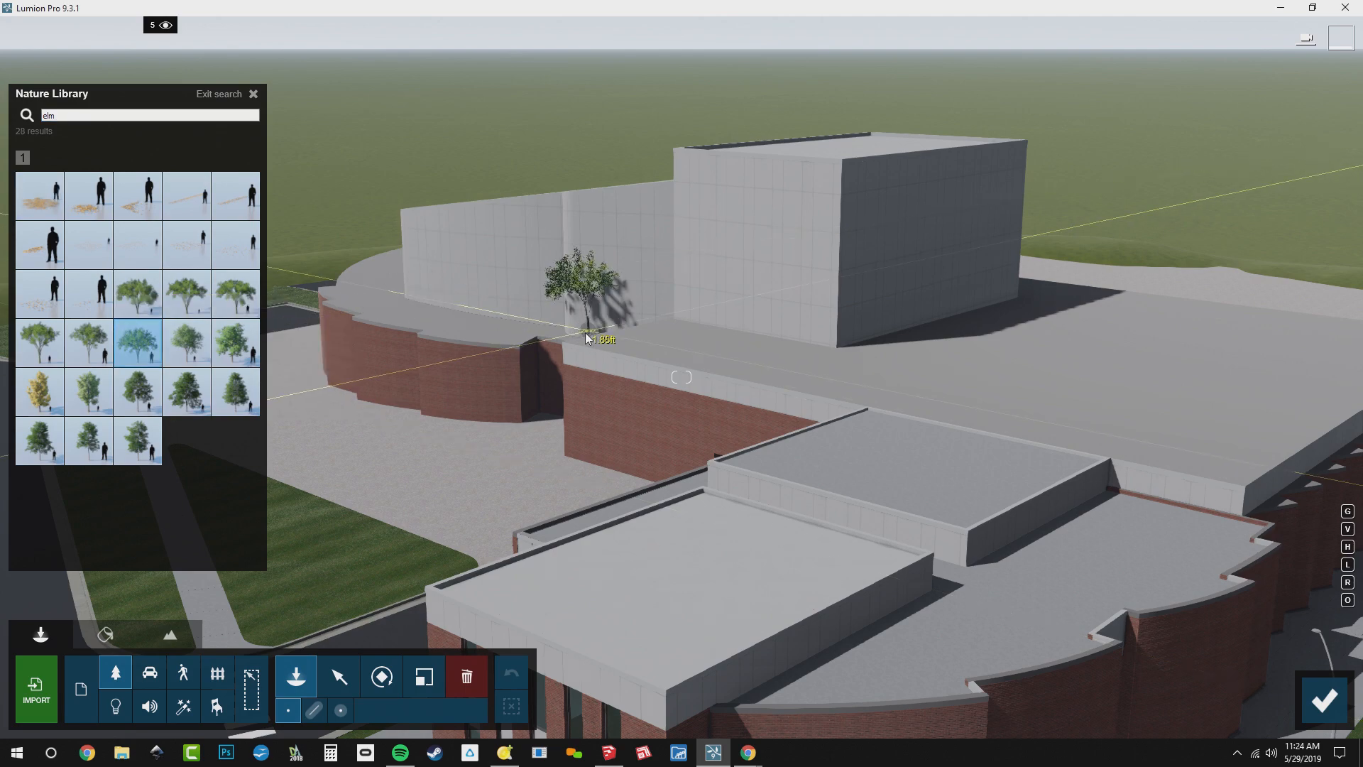
{"action": "right_click_drag", "start_coordinate": [586, 338], "coordinate": [513, 400]}
{"action": "key", "text": "q"}
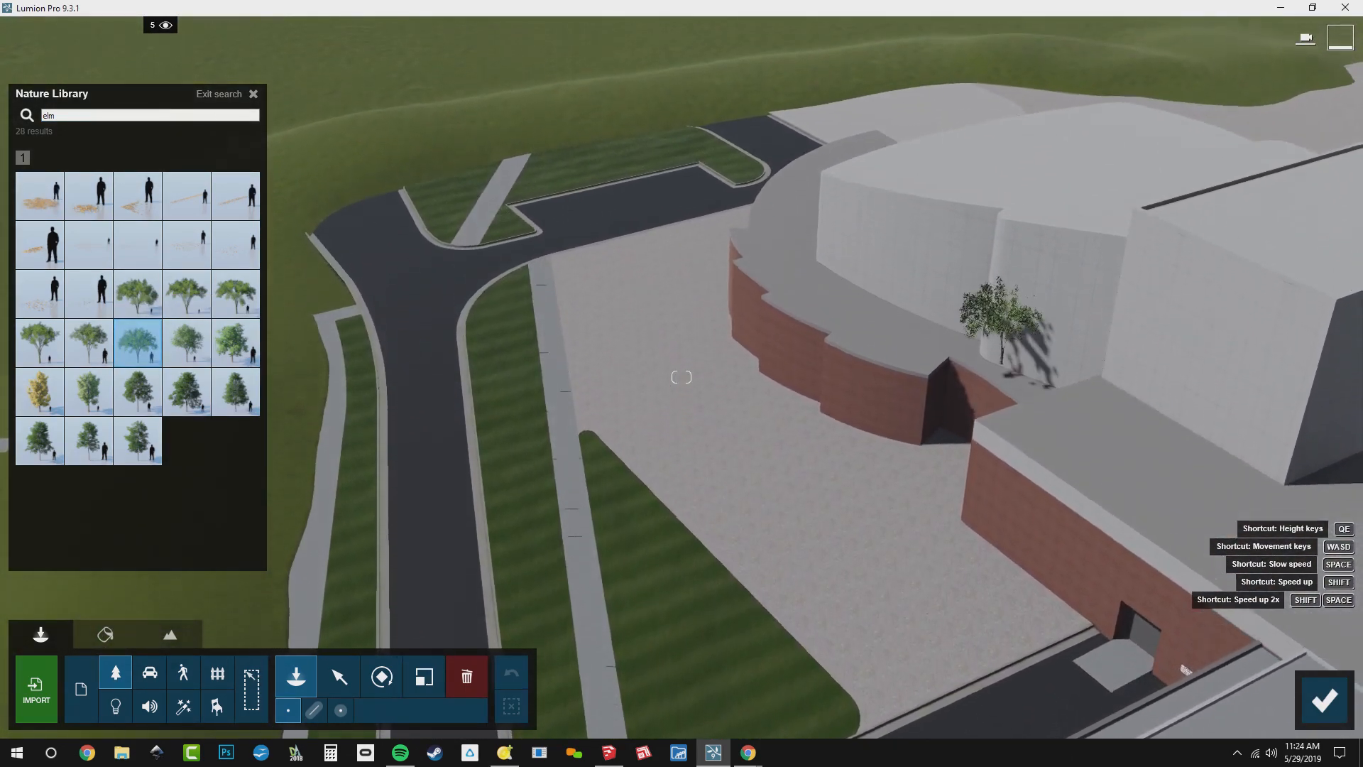
{"action": "key", "text": "q"}
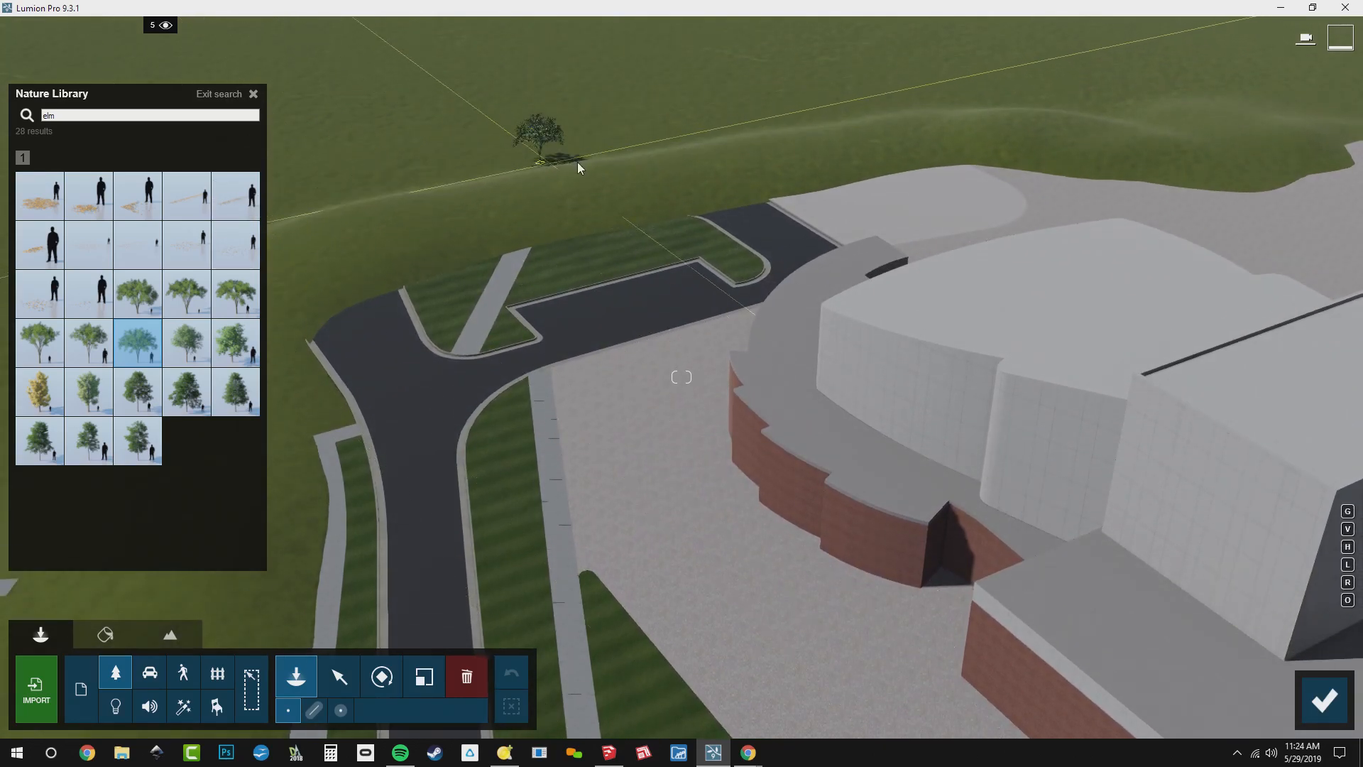
{"action": "left_click", "coordinate": [677, 200]}
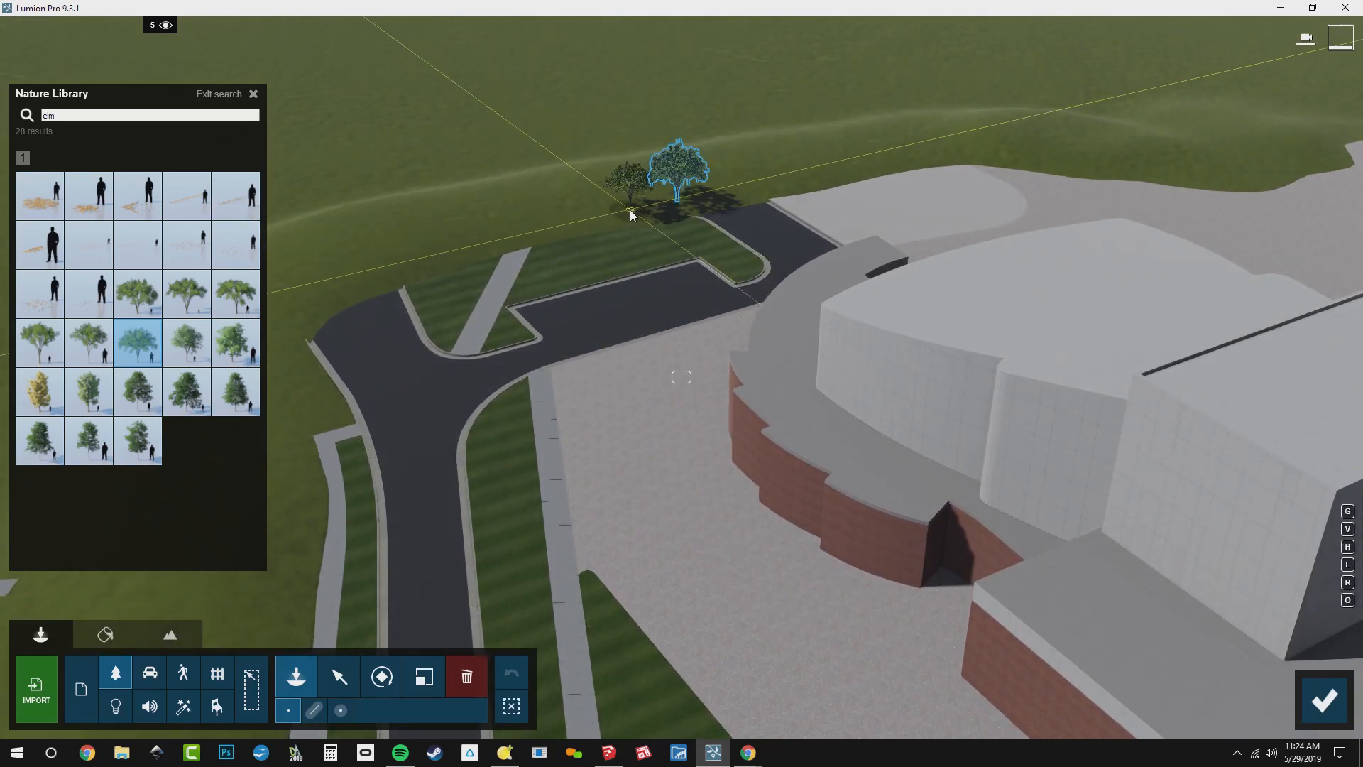
{"action": "left_click", "coordinate": [629, 210]}
{"action": "left_click", "coordinate": [520, 232]}
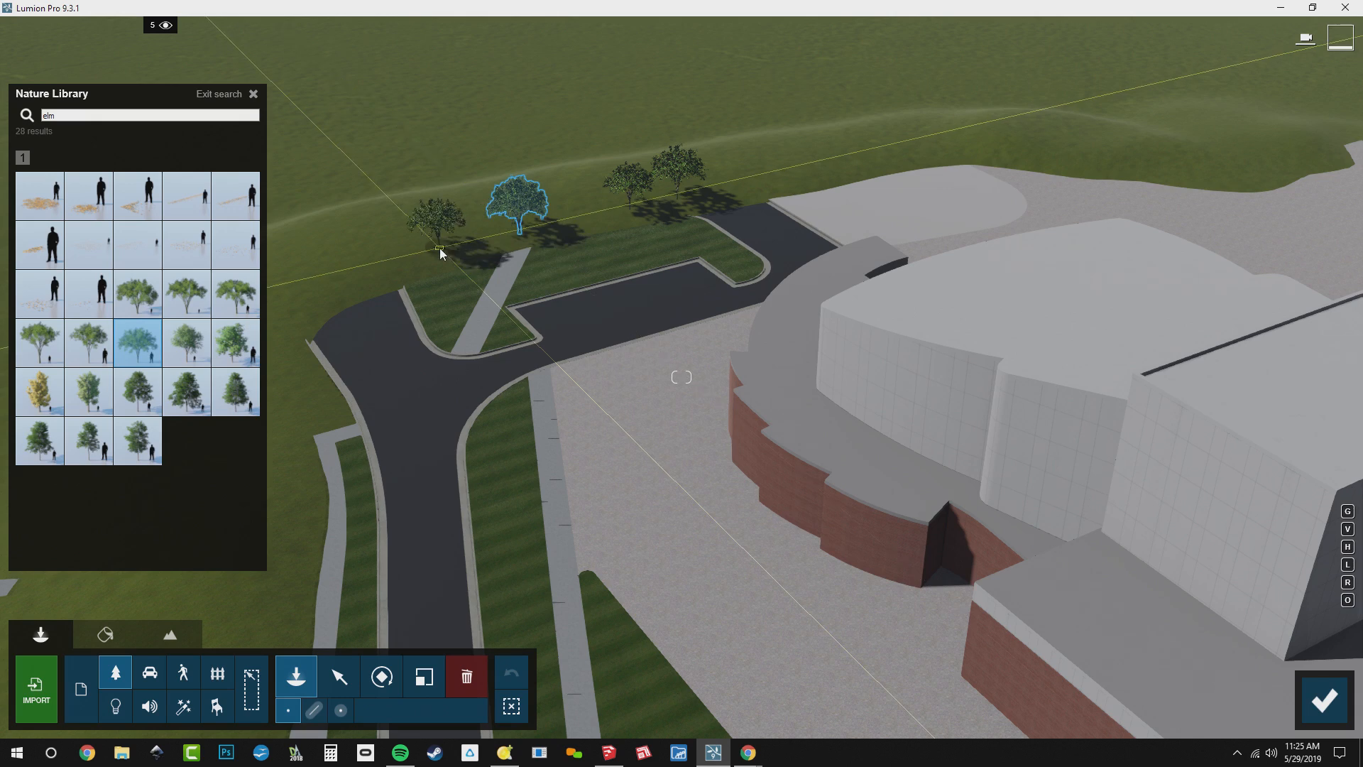
{"action": "left_click", "coordinate": [441, 250]}
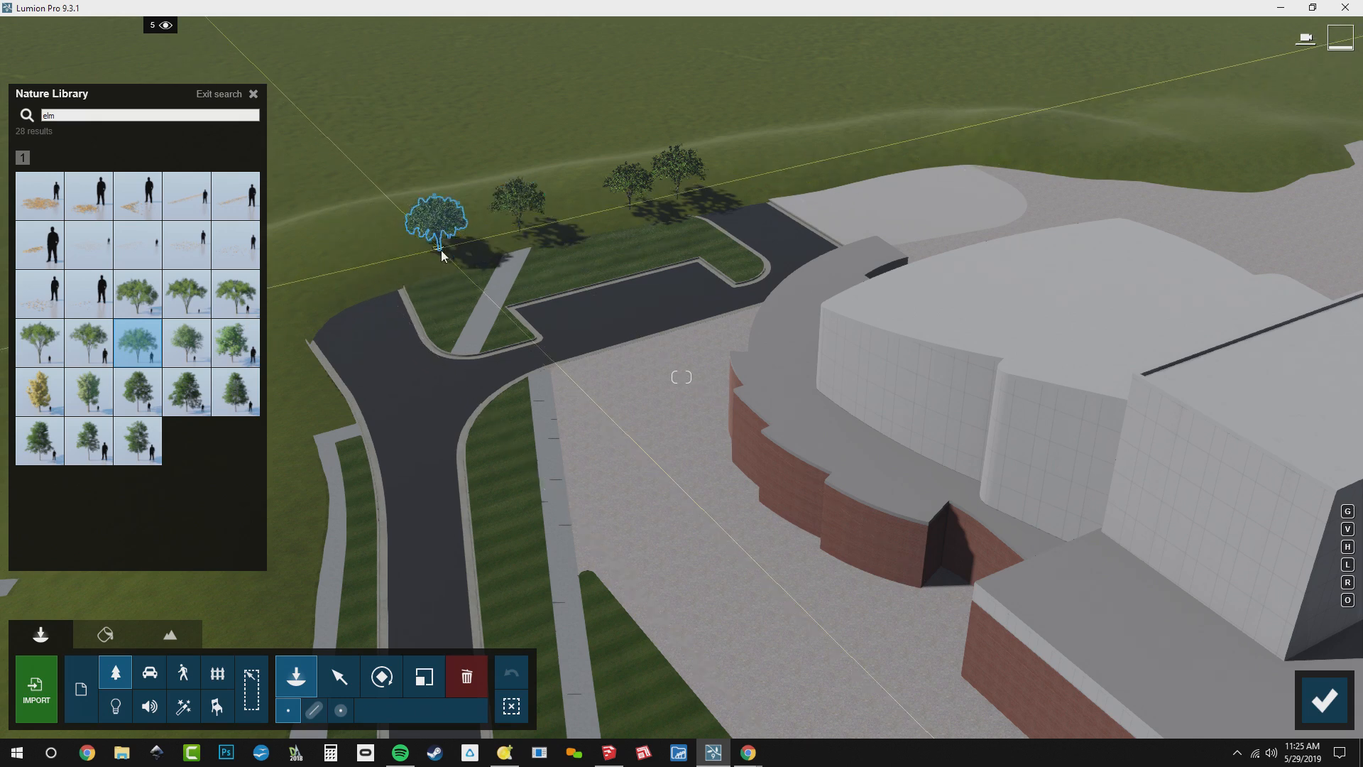
Plant several 10-copy clusters of the elm behind the drive loop and recall the stored photo 1 camera
{"action": "key", "text": "q"}
{"action": "right_click_drag", "start_coordinate": [441, 250], "coordinate": [477, 241]}
{"action": "key", "text": "w"}
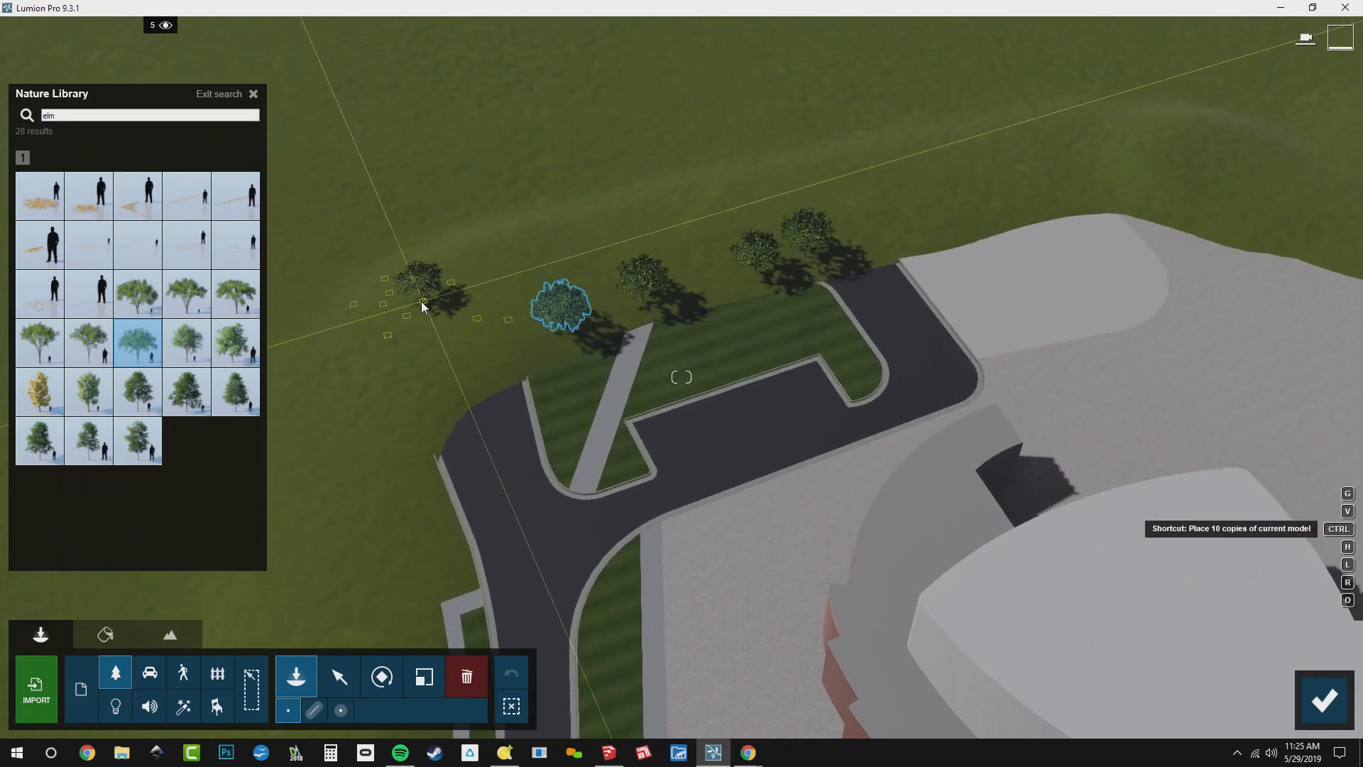
{"action": "left_click", "coordinate": [454, 287], "text": "ctrl"}
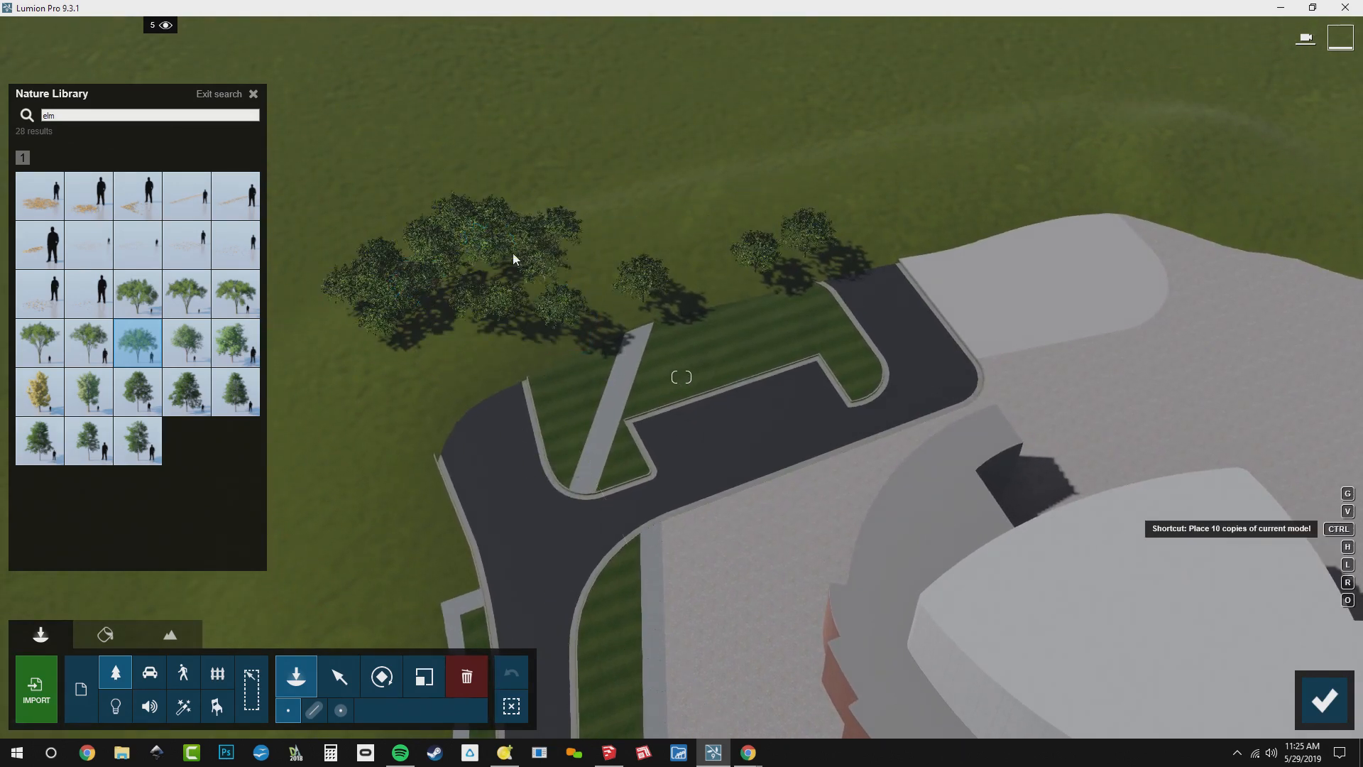
{"action": "left_click", "coordinate": [667, 210], "text": "ctrl"}
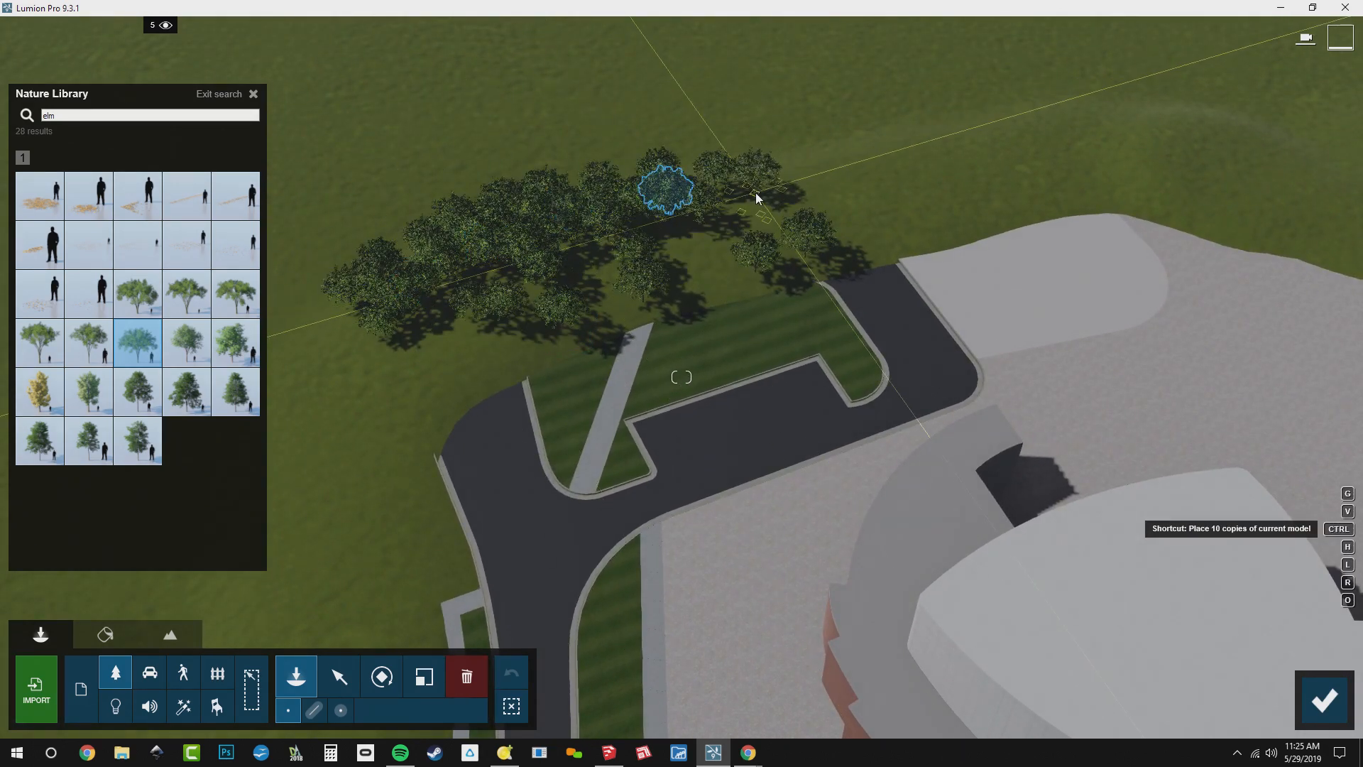
{"action": "left_click", "coordinate": [758, 191], "text": "ctrl"}
{"action": "left_click", "coordinate": [832, 172], "text": "ctrl"}
{"action": "left_click", "coordinate": [898, 159], "text": "ctrl"}
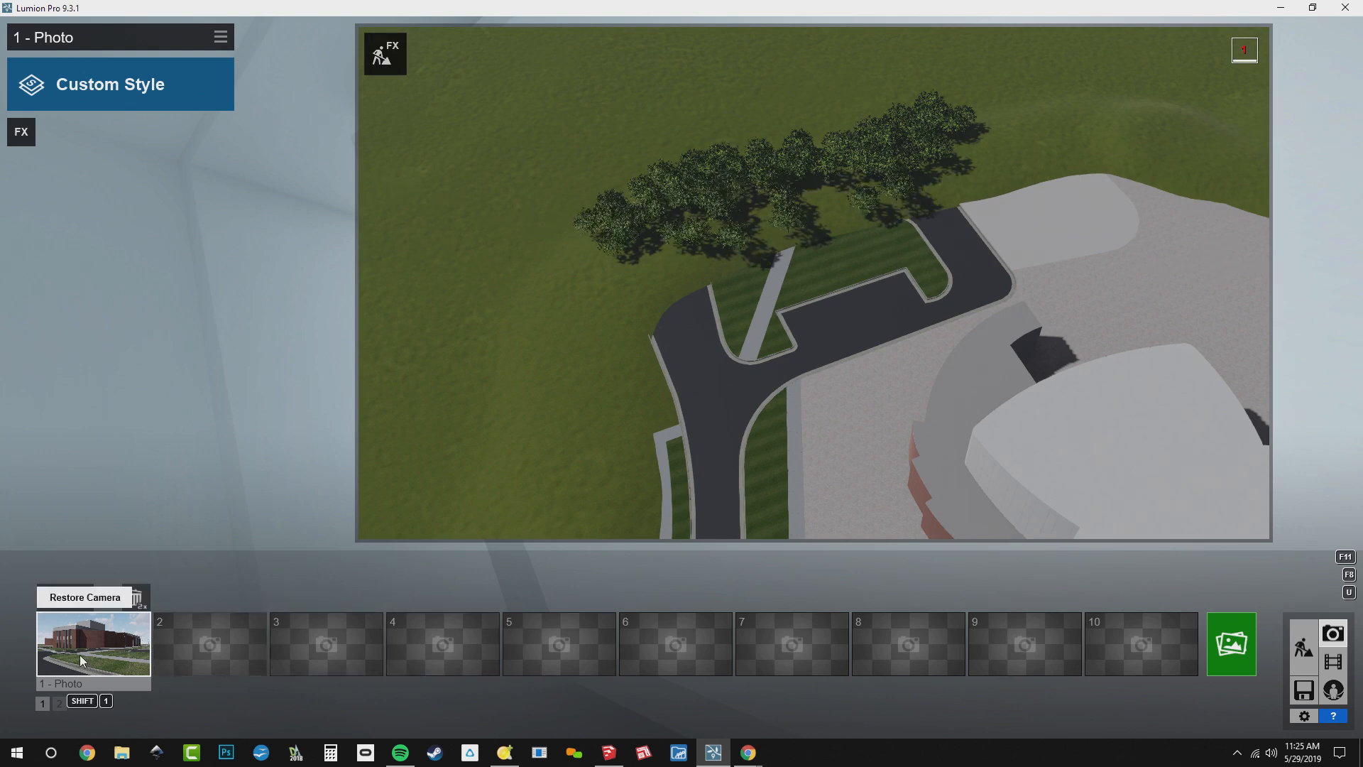
{"action": "left_click", "coordinate": [79, 650]}
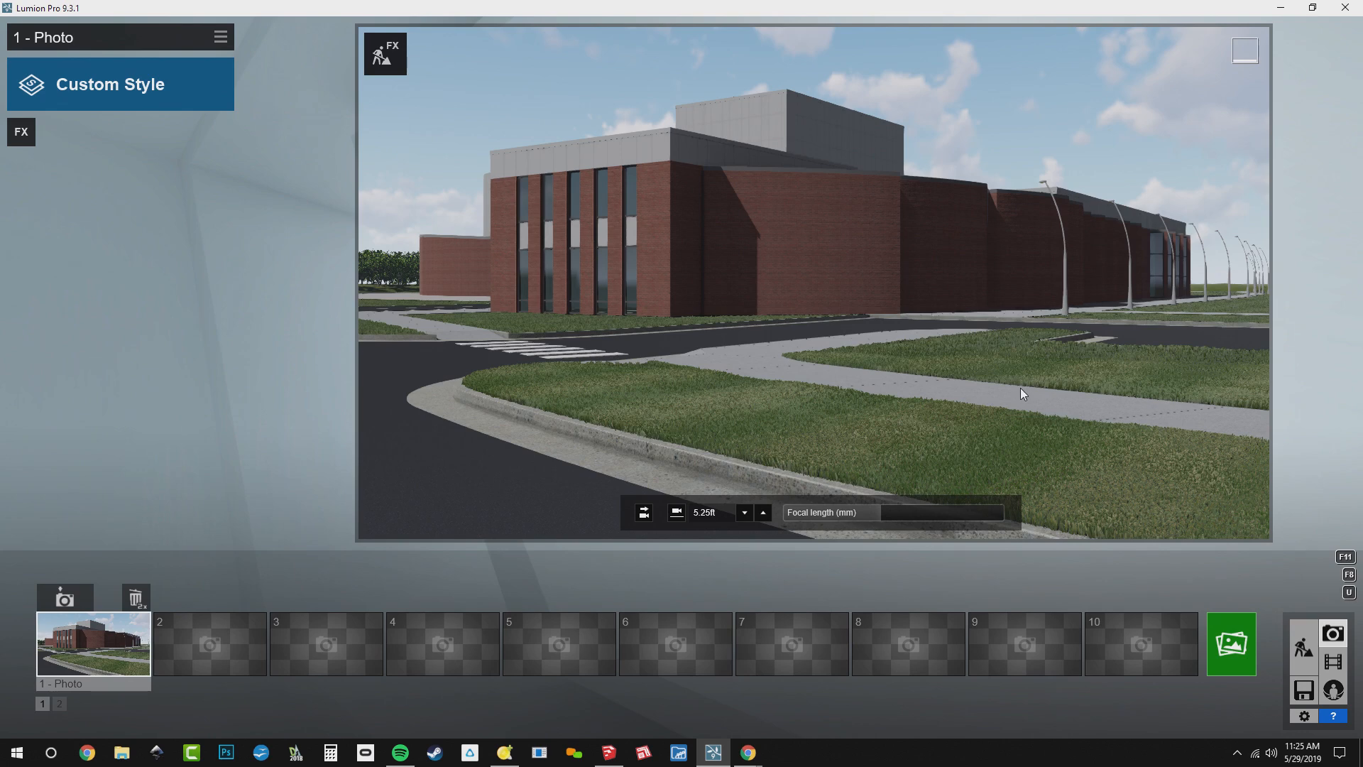
Resume Build with Effects and plant a row of 10-copy elm clusters beyond the far end of the lamp-lined footpath
{"action": "left_click", "coordinate": [389, 51]}
{"action": "right_click_drag", "start_coordinate": [1207, 389], "coordinate": [1336, 389]}
{"action": "key", "text": "shift+q"}
{"action": "right_click_drag", "start_coordinate": [1178, 291], "coordinate": [1184, 395]}
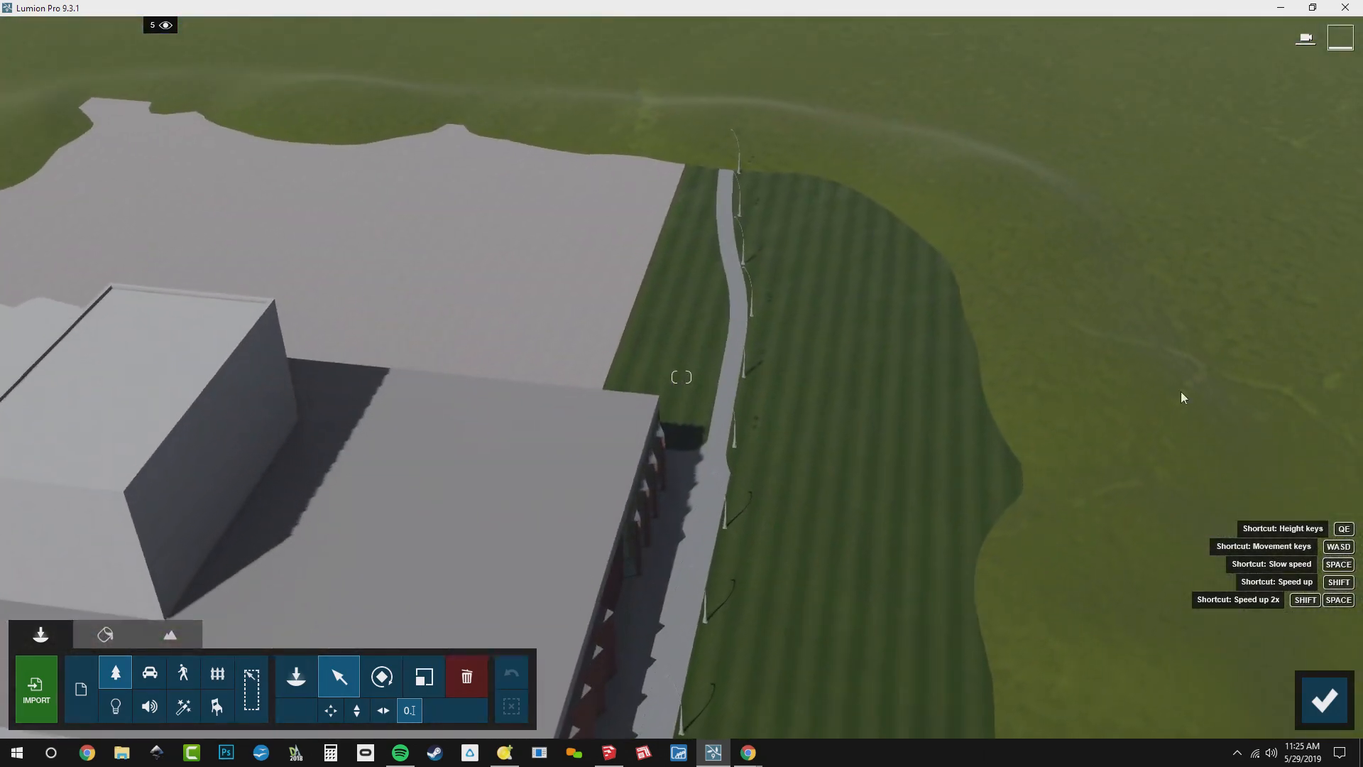
{"action": "left_click", "coordinate": [308, 679]}
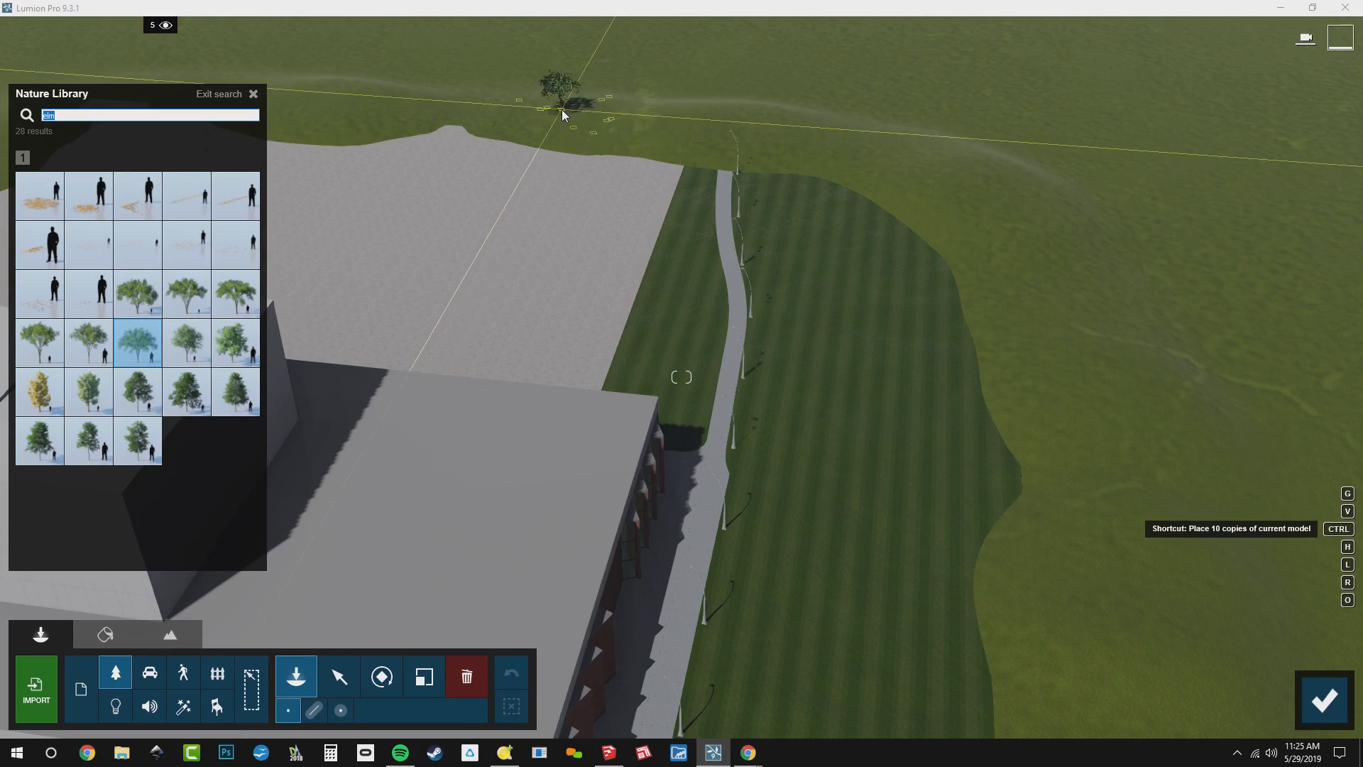
{"action": "left_click", "coordinate": [563, 113], "text": "ctrl"}
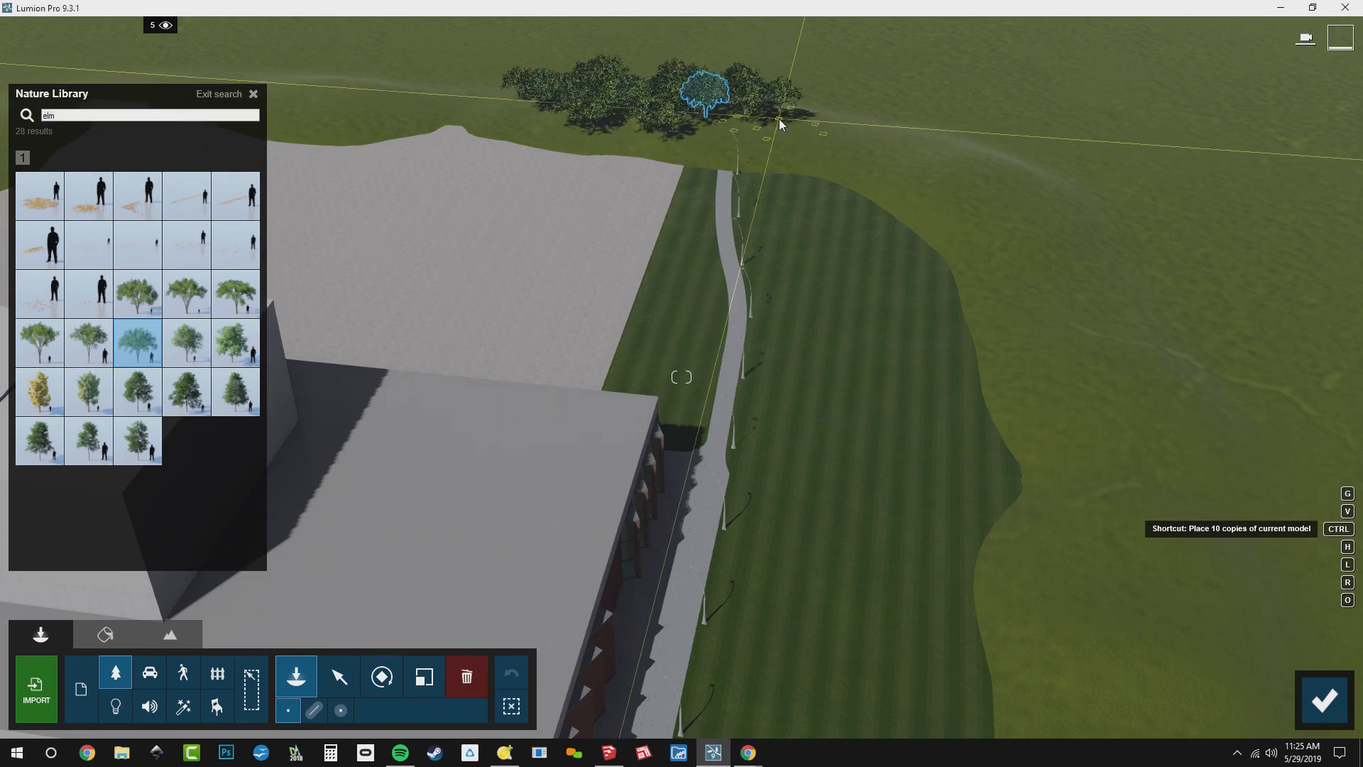
{"action": "left_click", "coordinate": [849, 129], "text": "ctrl"}
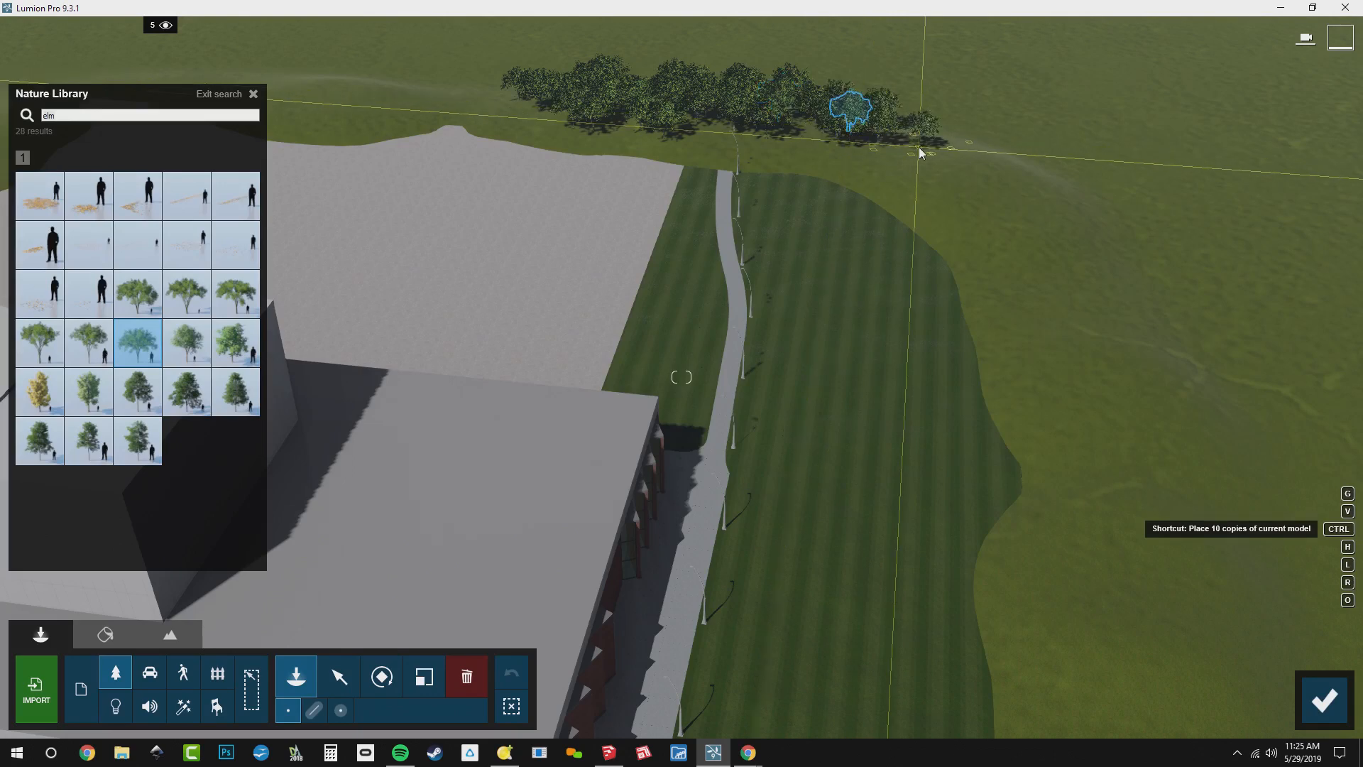
{"action": "left_click", "coordinate": [918, 149], "text": "ctrl"}
{"action": "left_click", "coordinate": [987, 170], "text": "ctrl"}
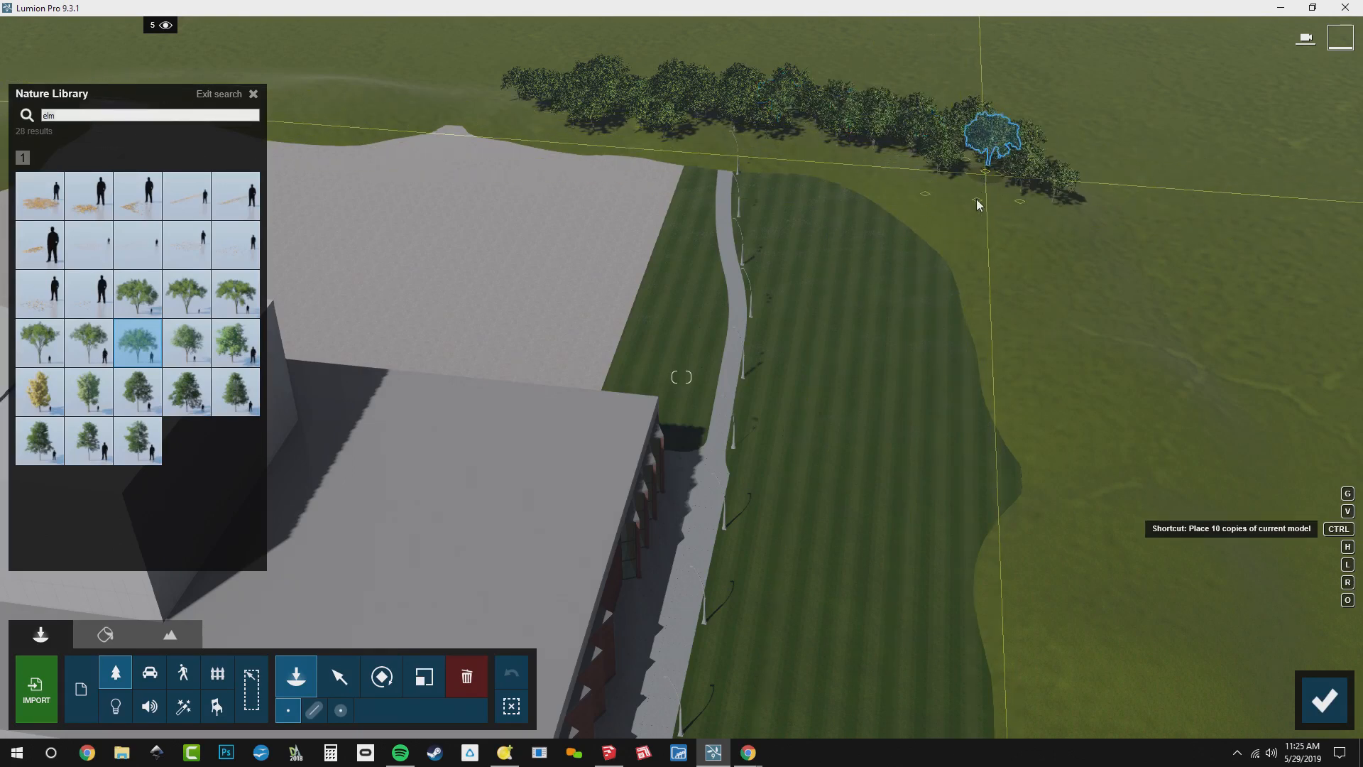
{"action": "left_click", "coordinate": [982, 219]}
Thicken the grove beyond the footpath with more 10-copy elm clusters behind it and recall the stored photo 1 camera
{"action": "right_click_drag", "start_coordinate": [982, 219], "coordinate": [964, 397]}
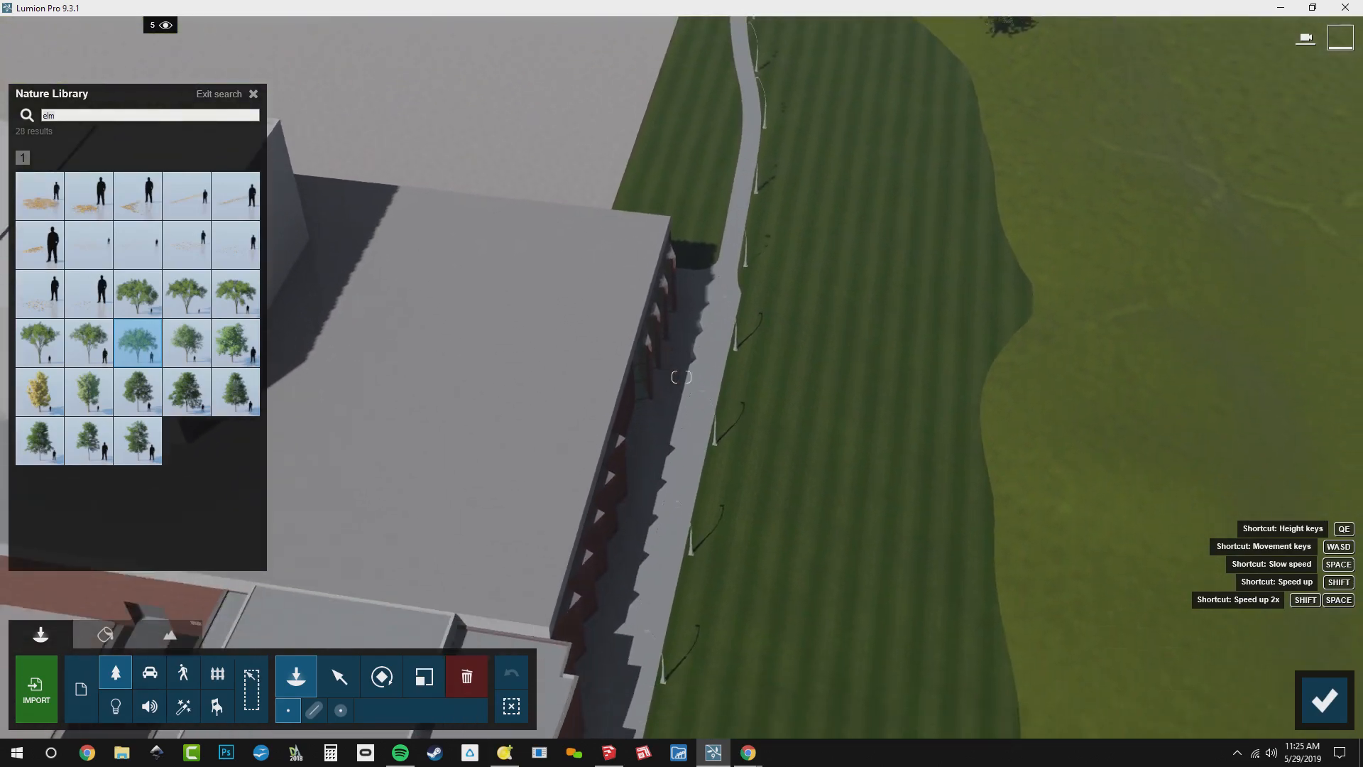
{"action": "middle_click_drag", "start_coordinate": [965, 397], "coordinate": [958, 234]}
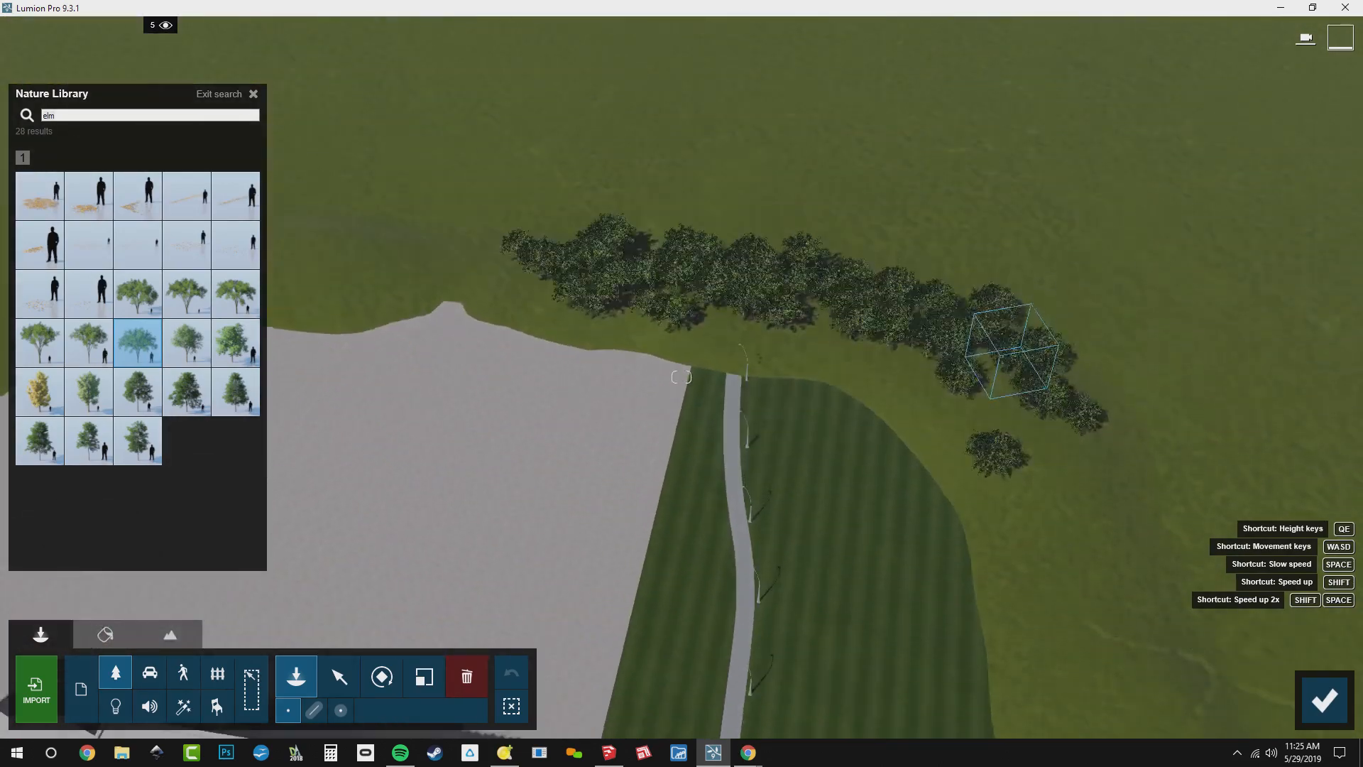
{"action": "right_click_drag", "start_coordinate": [958, 234], "coordinate": [907, 240]}
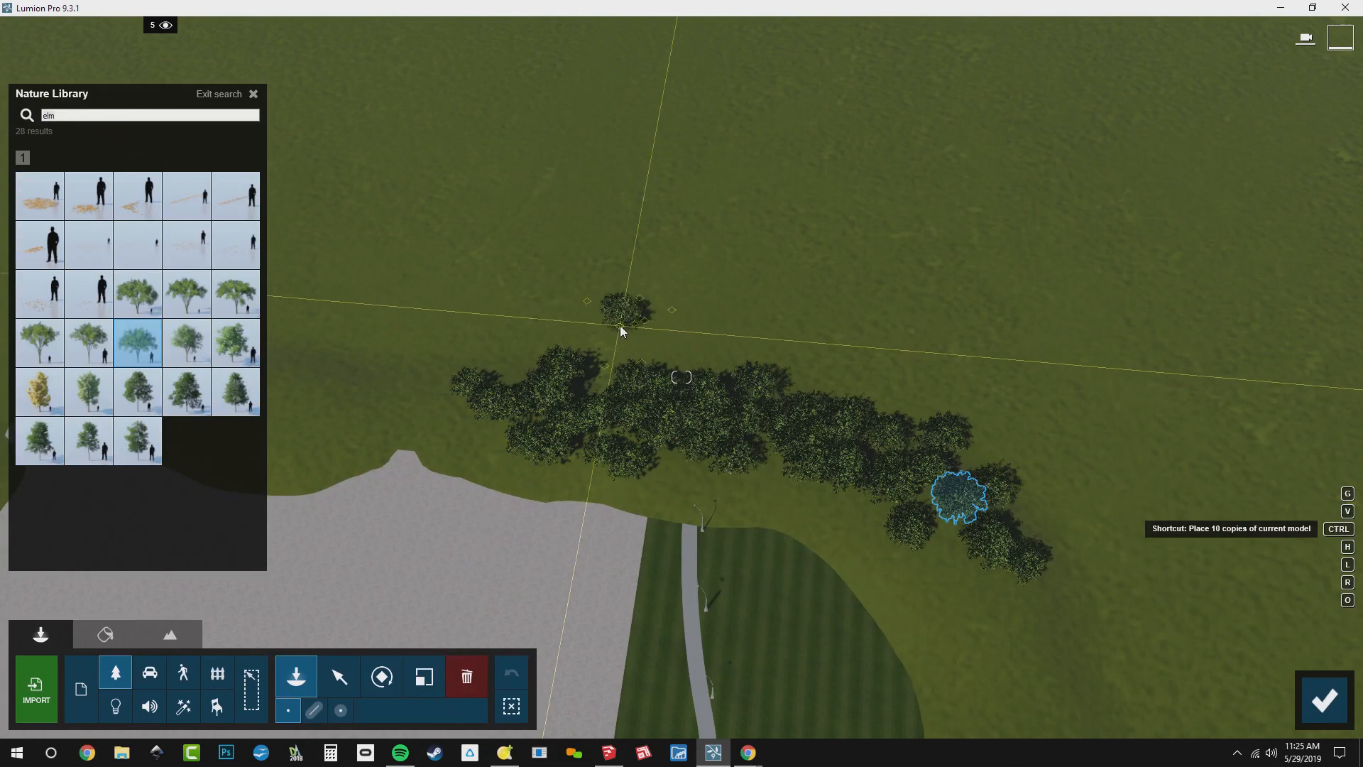
{"action": "left_click", "coordinate": [620, 325], "text": "ctrl"}
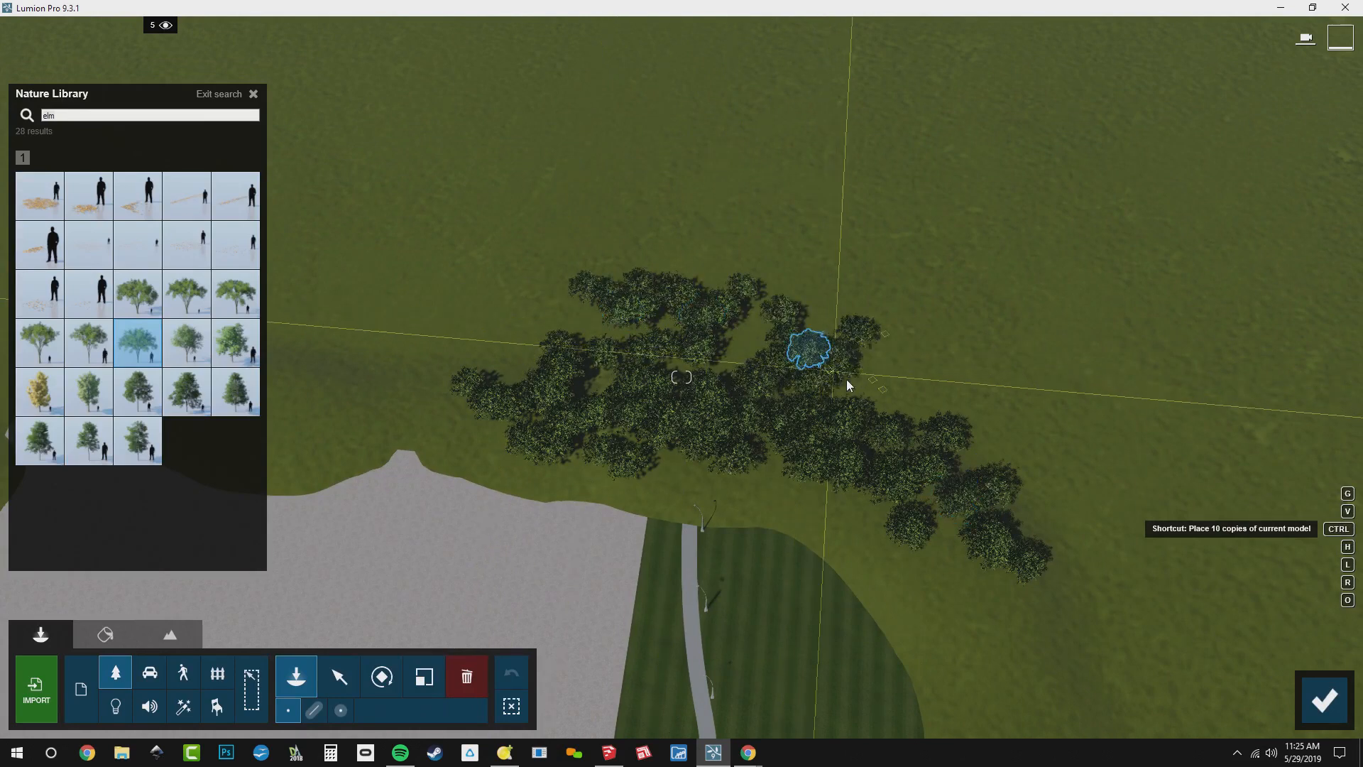
{"action": "left_click", "coordinate": [876, 390], "text": "ctrl"}
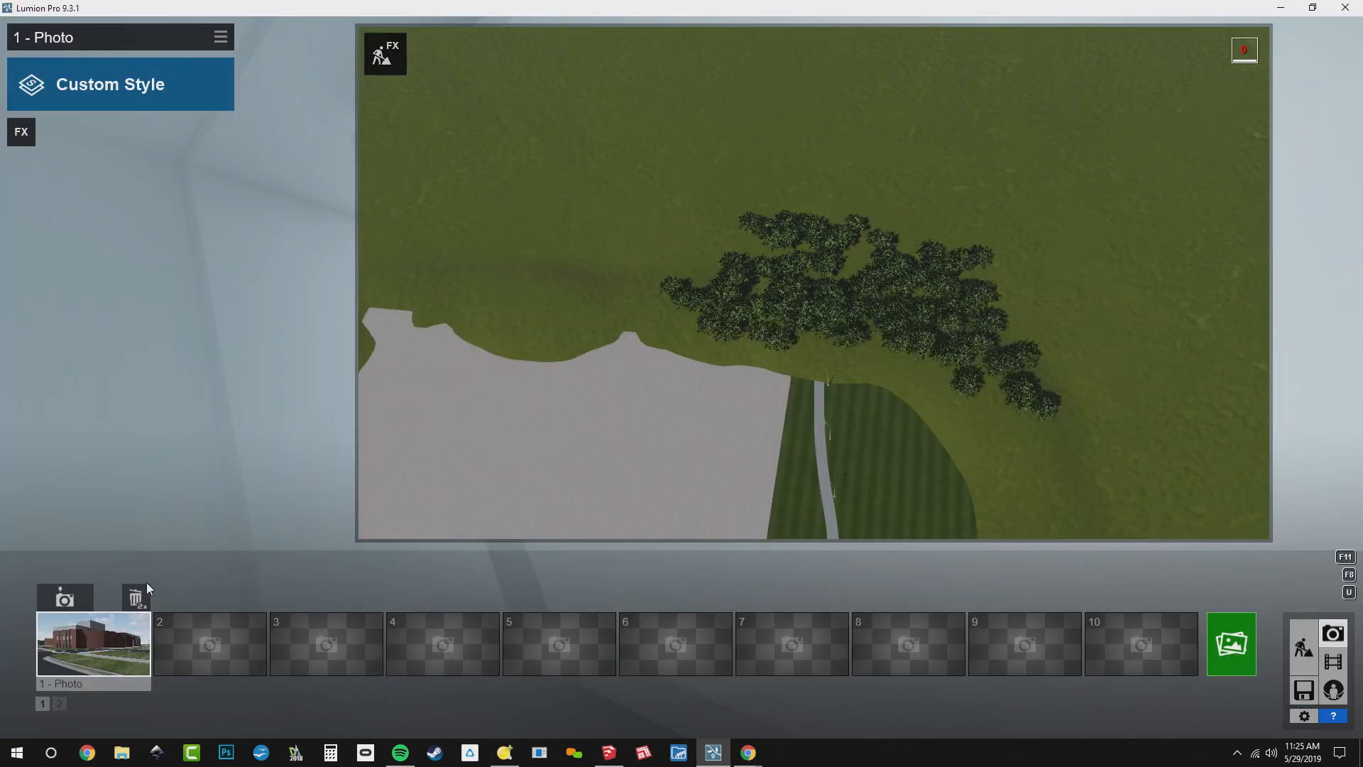
{"action": "left_click", "coordinate": [114, 641]}
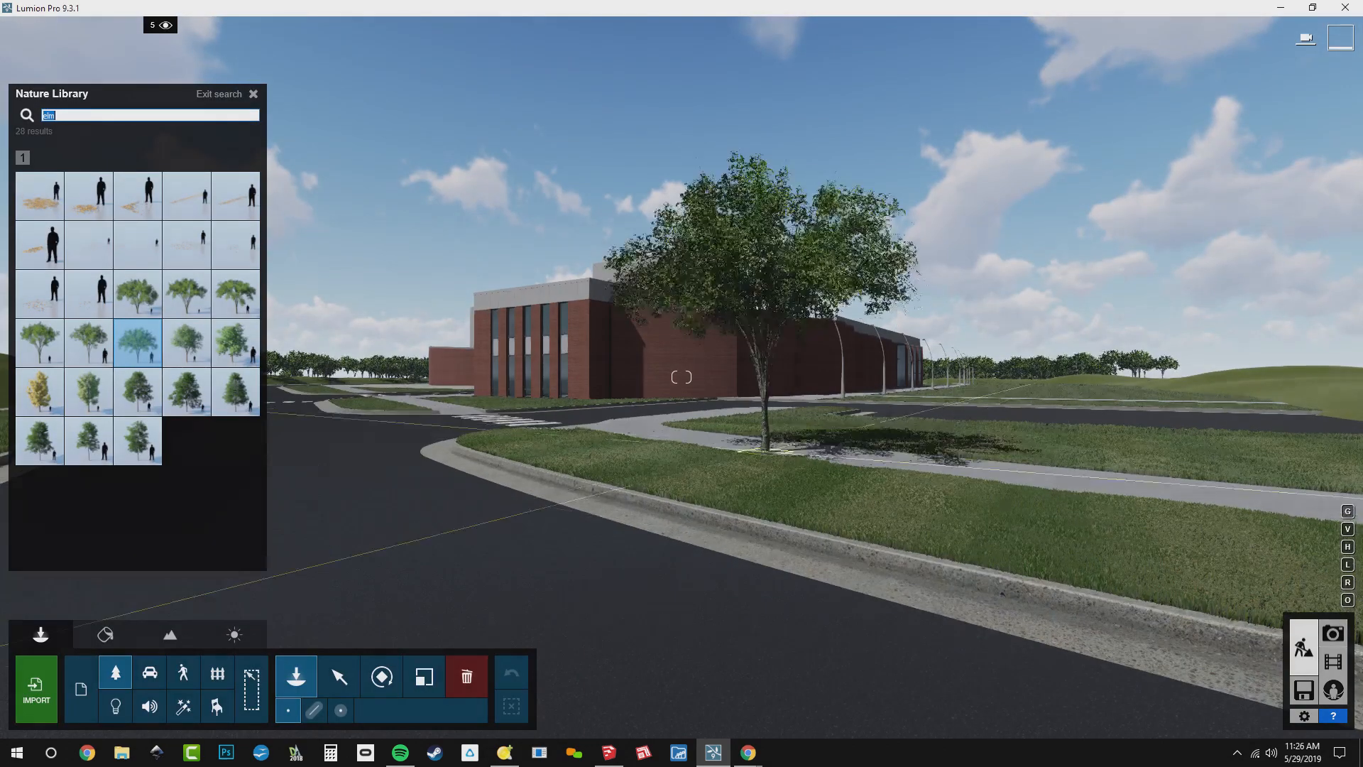
In Build mode, add further 10-copy elm clusters along the back of the grove behind the drive loop
{"action": "key", "text": "q"}
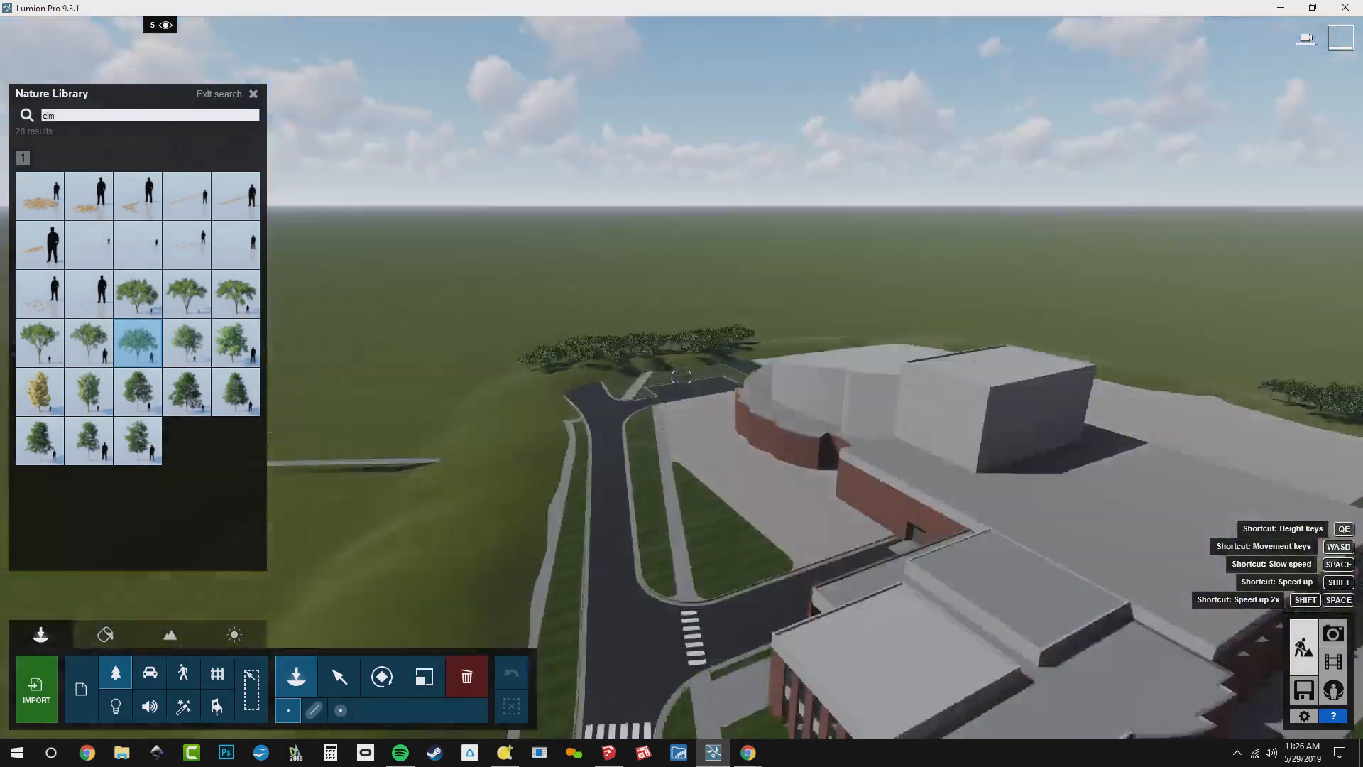
{"action": "key", "text": "w"}
{"action": "right_click_drag", "start_coordinate": [557, 341], "coordinate": [557, 458]}
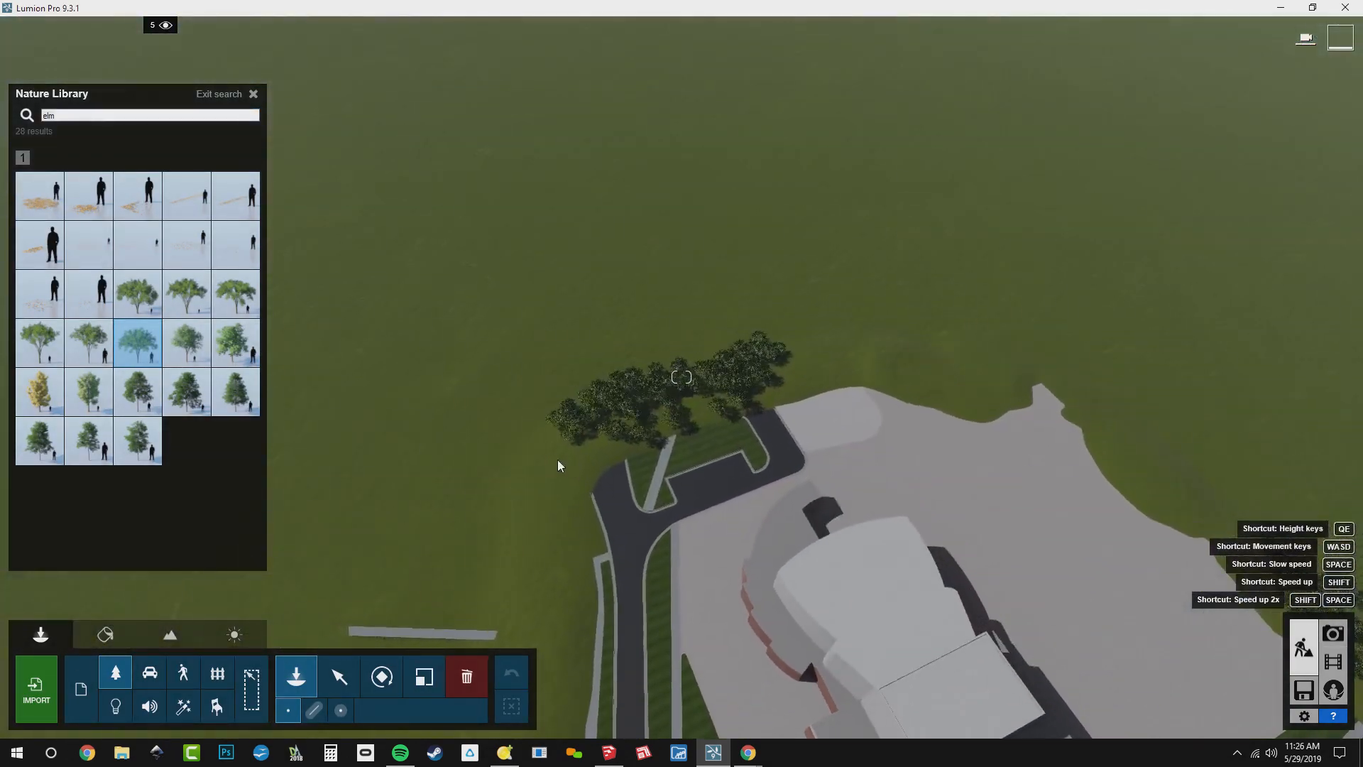
{"action": "left_click", "coordinate": [595, 379], "text": "ctrl"}
{"action": "left_click", "coordinate": [666, 357], "text": "ctrl"}
{"action": "left_click", "coordinate": [636, 362], "text": "ctrl"}
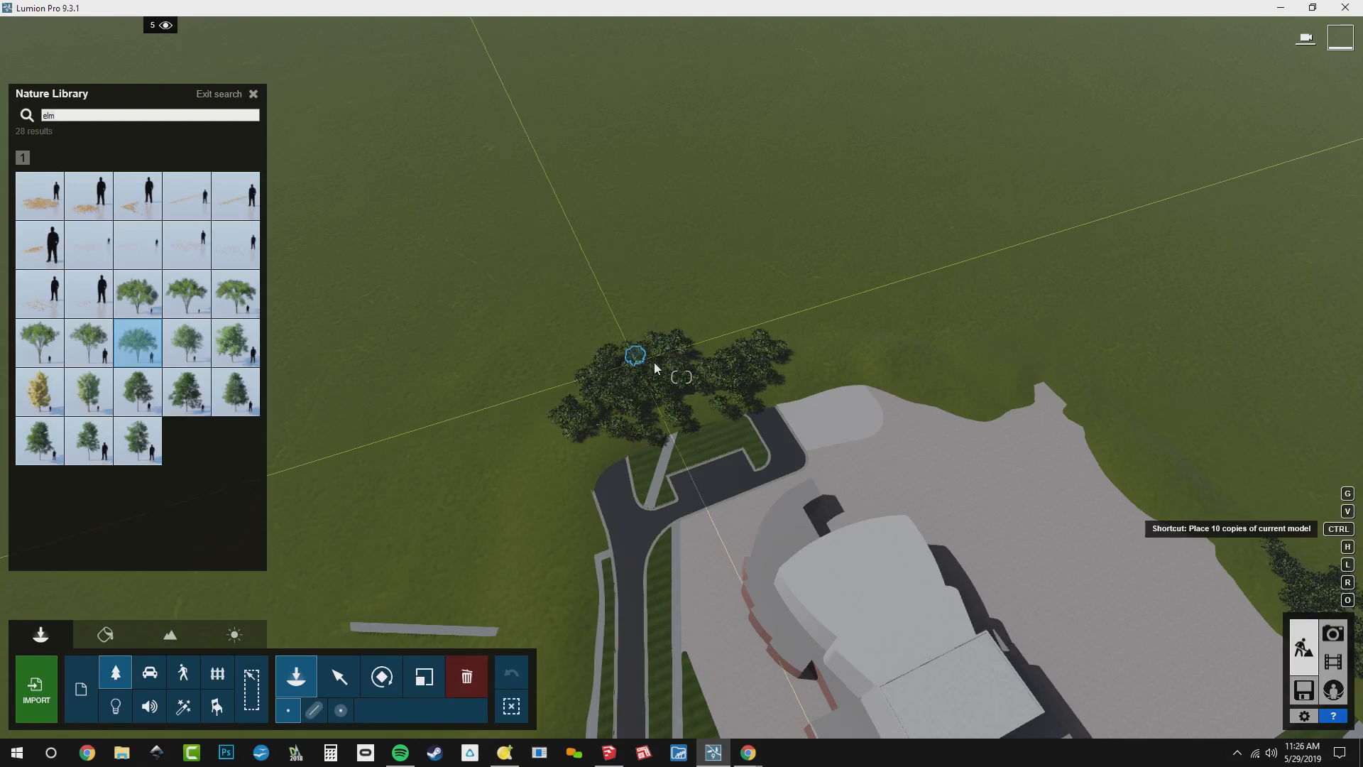
{"action": "left_click", "coordinate": [701, 346], "text": "ctrl"}
Search the Nature Library for "box", use the first shrub found and mark it as a favorite
{"action": "right_click_drag", "start_coordinate": [797, 478], "coordinate": [797, 538]}
{"action": "key", "text": "w"}
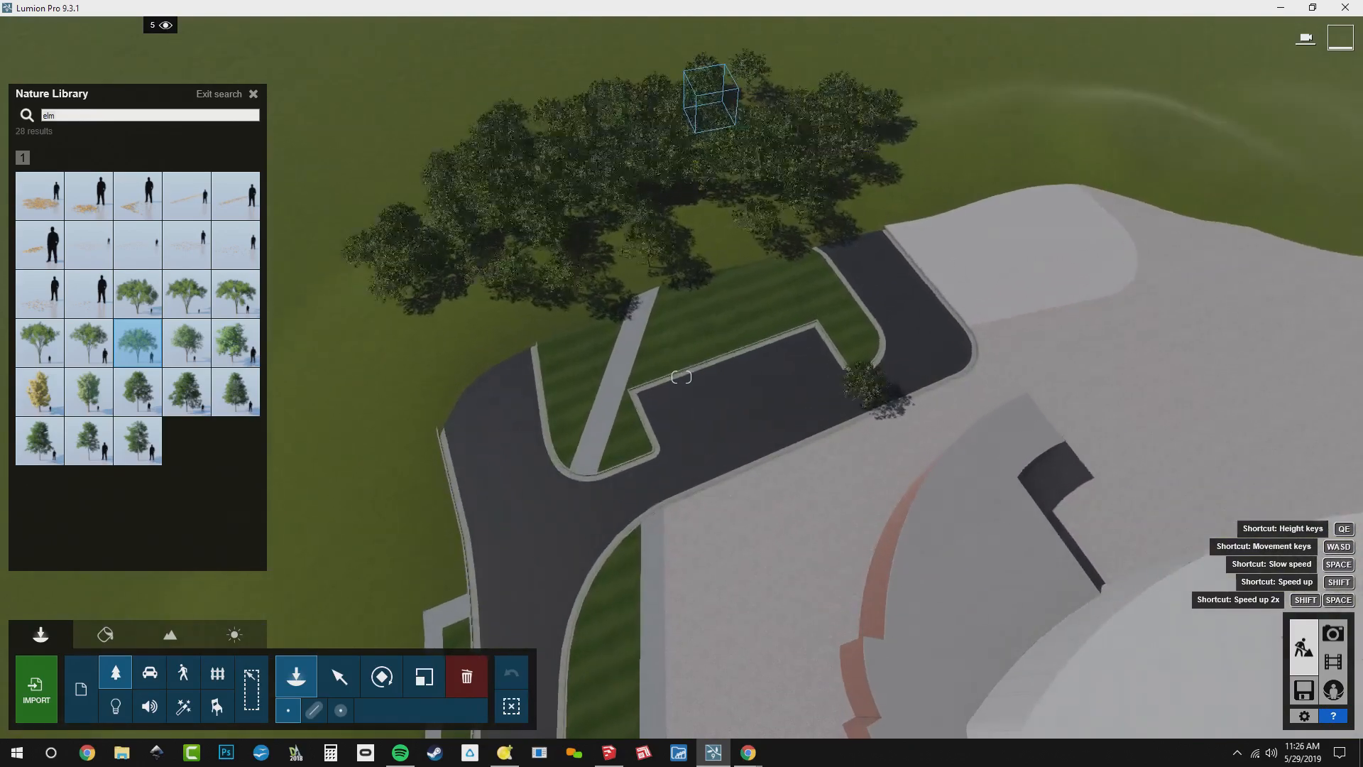
{"action": "key", "text": "w"}
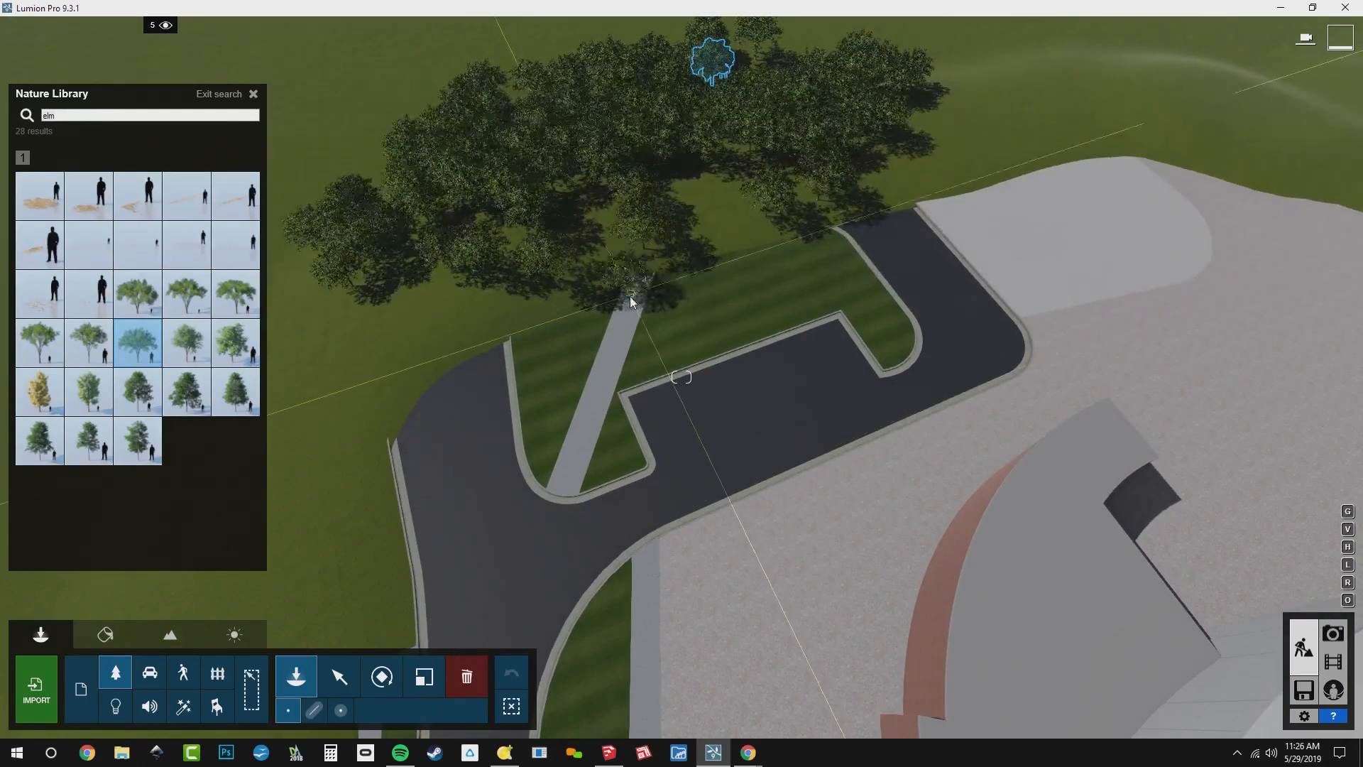
{"action": "left_click", "coordinate": [107, 116]}
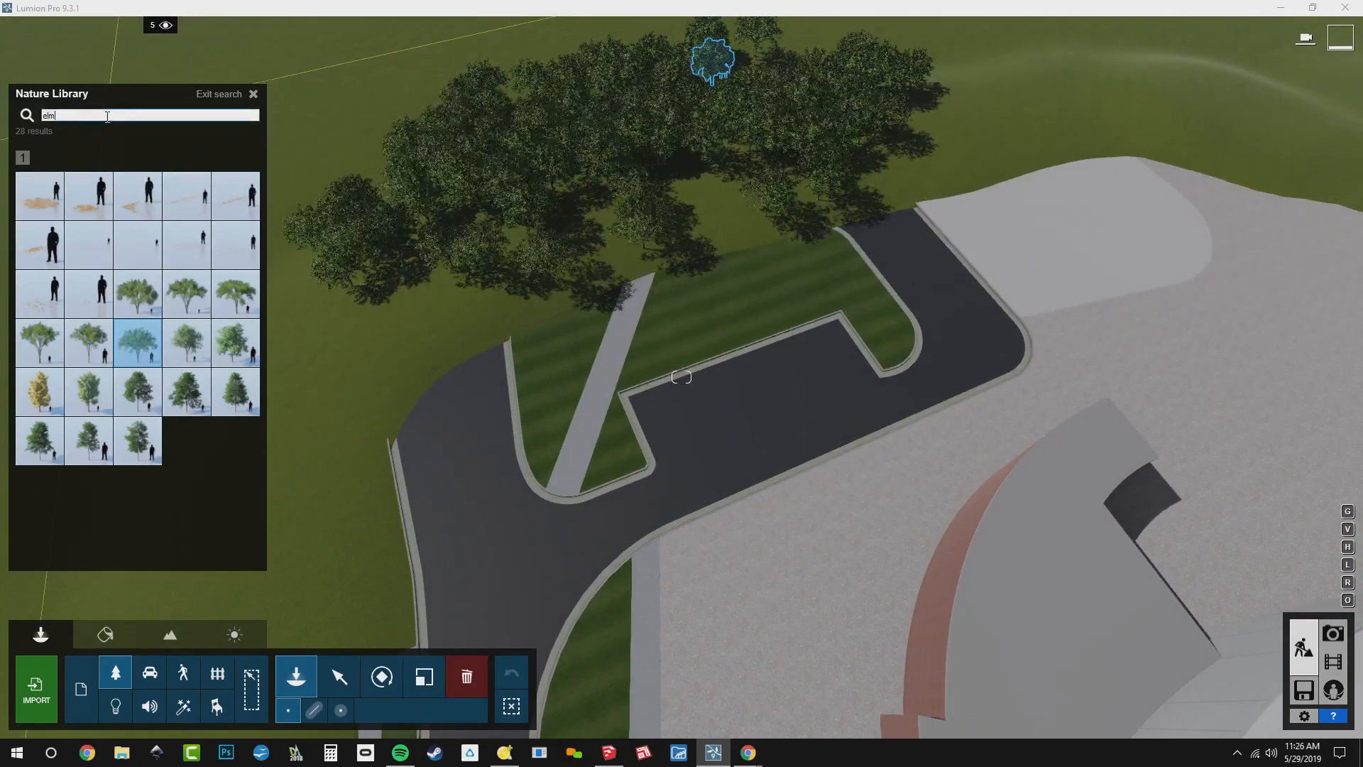
{"action": "key", "text": "BackSpace"}
{"action": "key", "text": "BackSpace"}
{"action": "key", "text": "BackSpace"}
{"action": "type", "text": "box"}
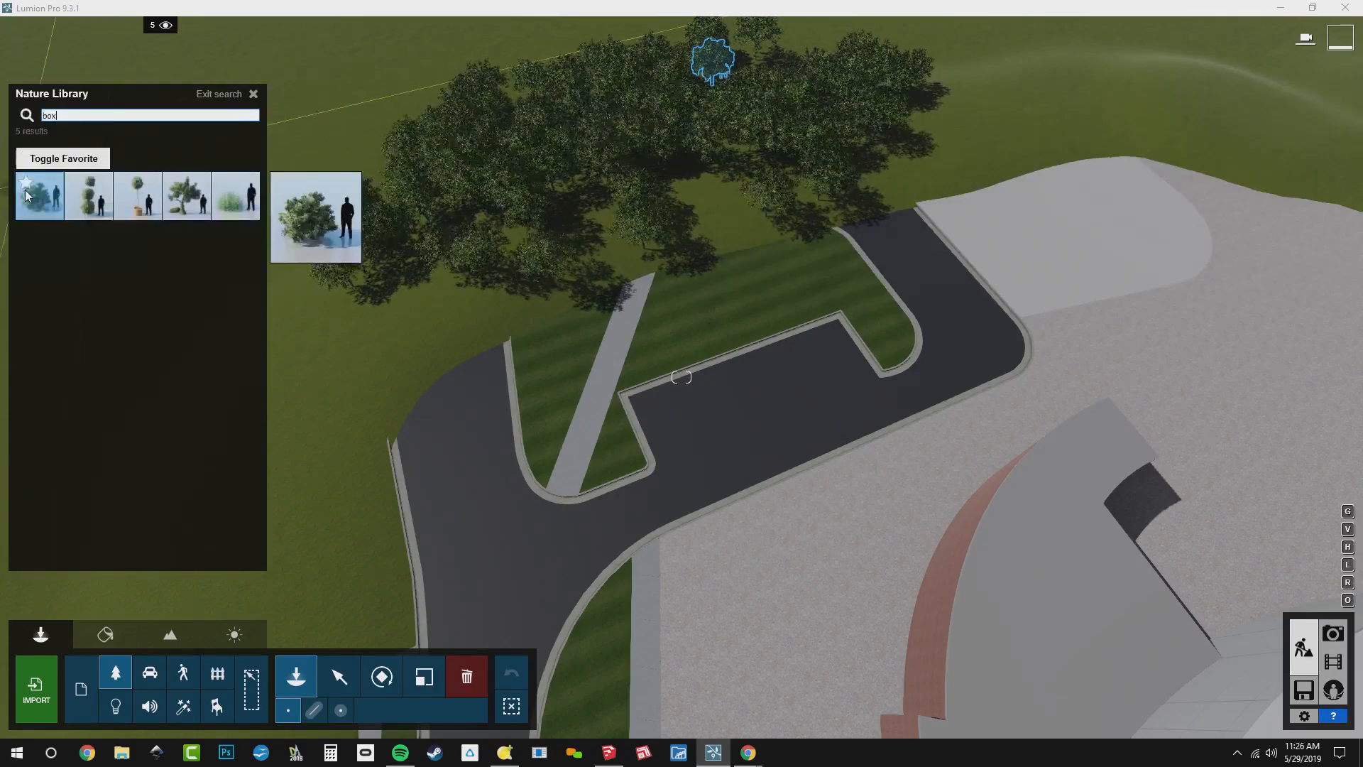
{"action": "left_click", "coordinate": [26, 194]}
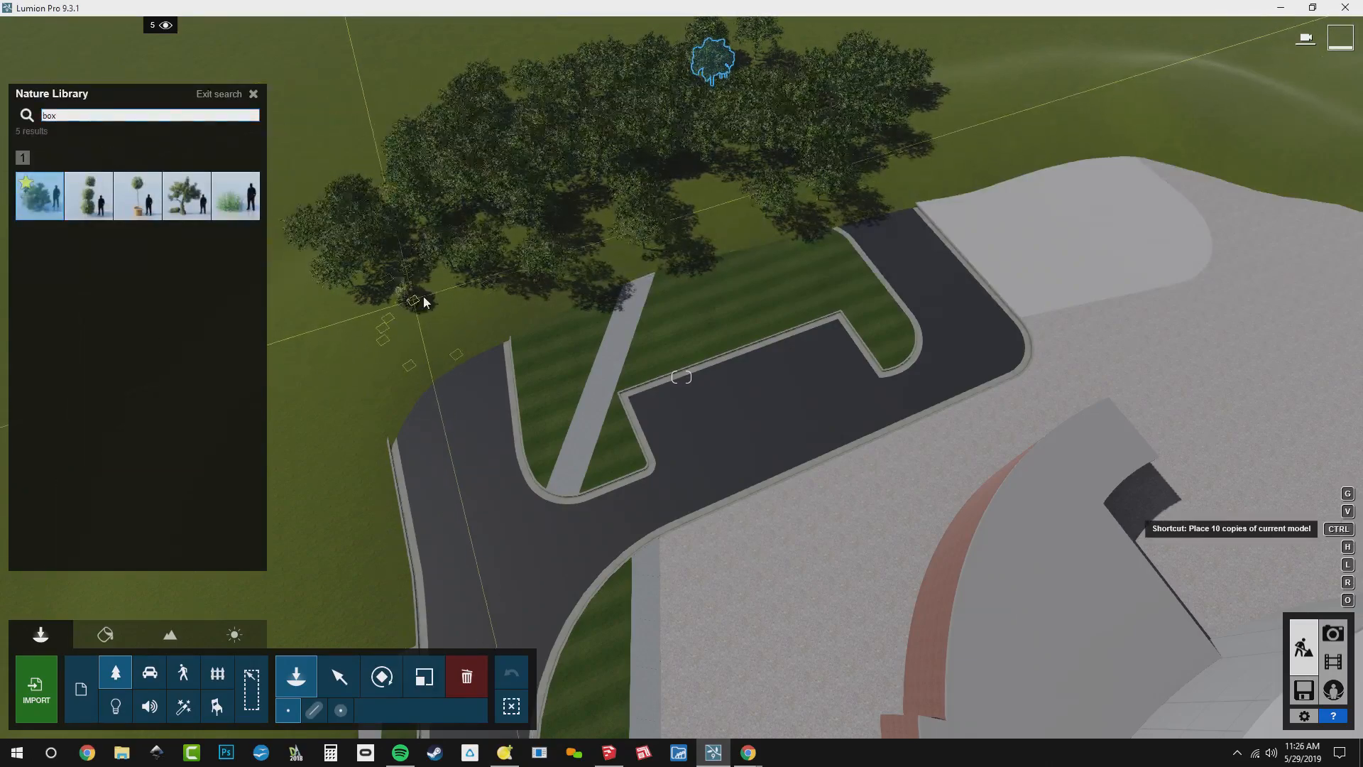
Plant 10-copy clusters of the shrub along the front edge of the elm grove by the drive loop
{"action": "left_click", "coordinate": [437, 294], "text": "ctrl"}
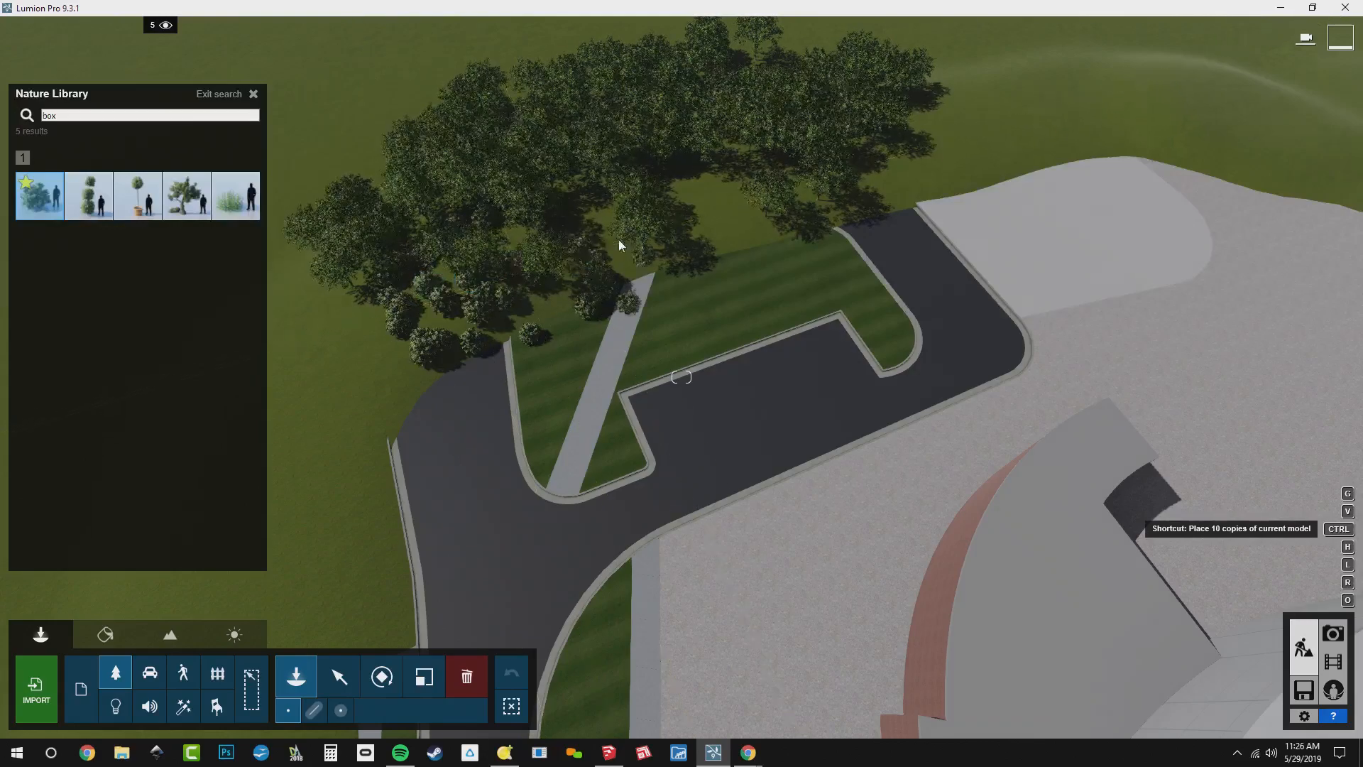
{"action": "left_click", "coordinate": [758, 211], "text": "ctrl"}
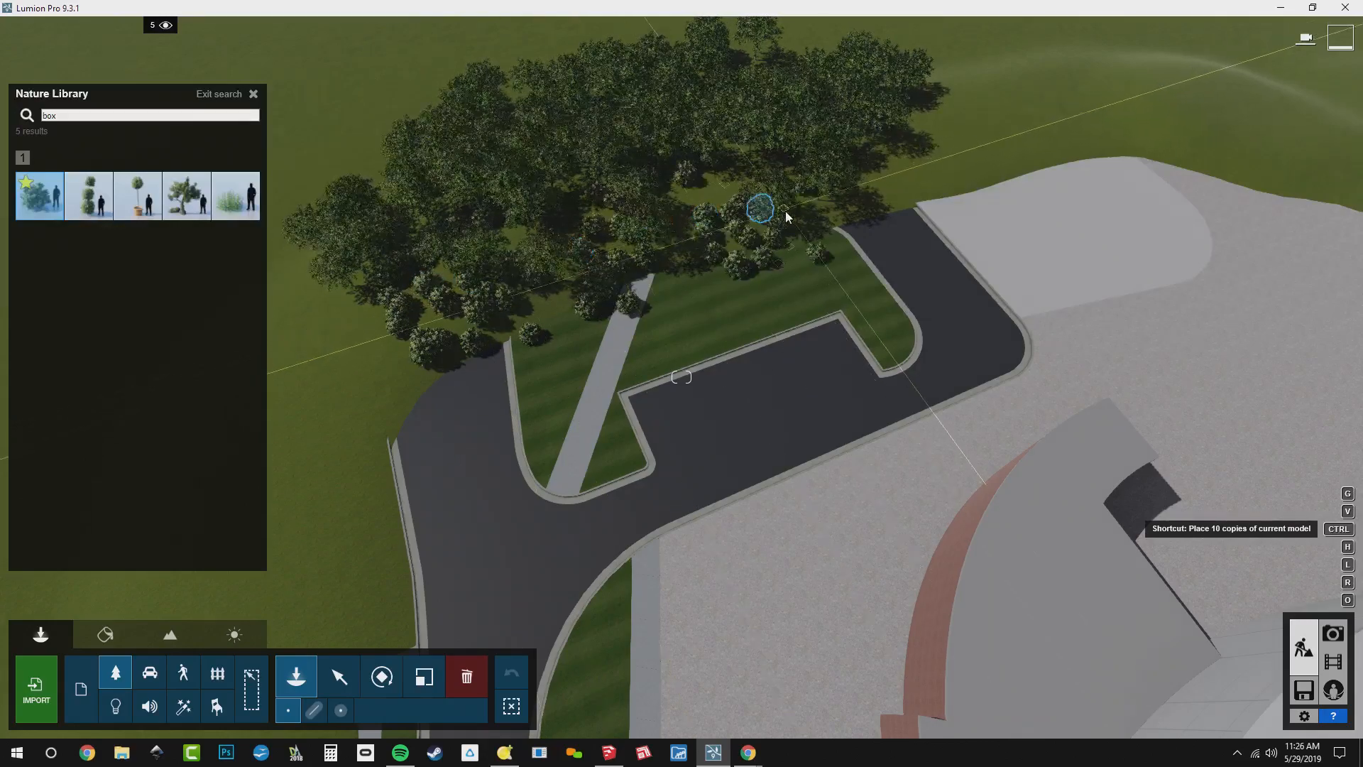
{"action": "left_click", "coordinate": [846, 193], "text": "ctrl"}
{"action": "left_click", "coordinate": [905, 180], "text": "ctrl"}
{"action": "right_click_drag", "start_coordinate": [985, 75], "coordinate": [1207, 57]}
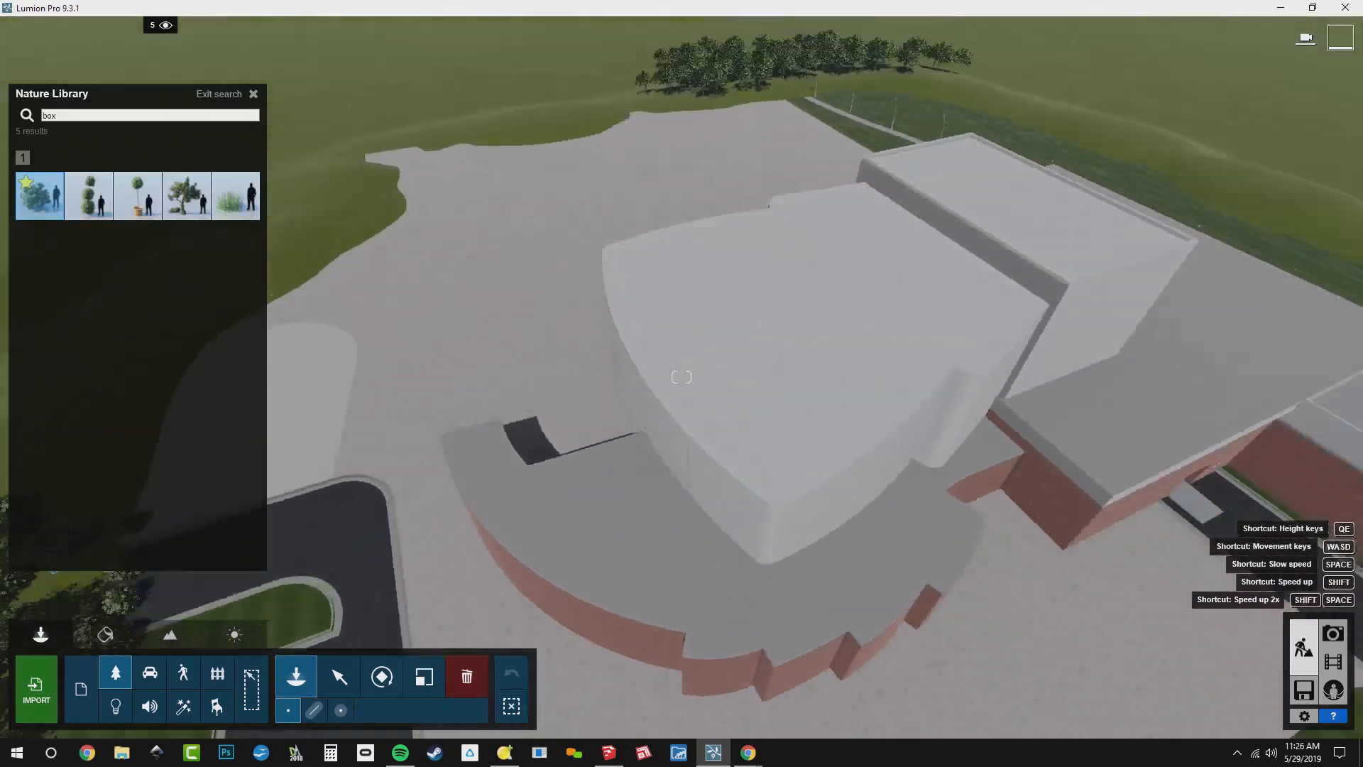
Plant 10-copy clusters of the shrub along the front edge of the grove beyond the footpath and recall the stored photo 1 camera
{"action": "right_click_drag", "start_coordinate": [682, 376], "coordinate": [639, 398]}
{"action": "left_click", "coordinate": [518, 300], "text": "ctrl"}
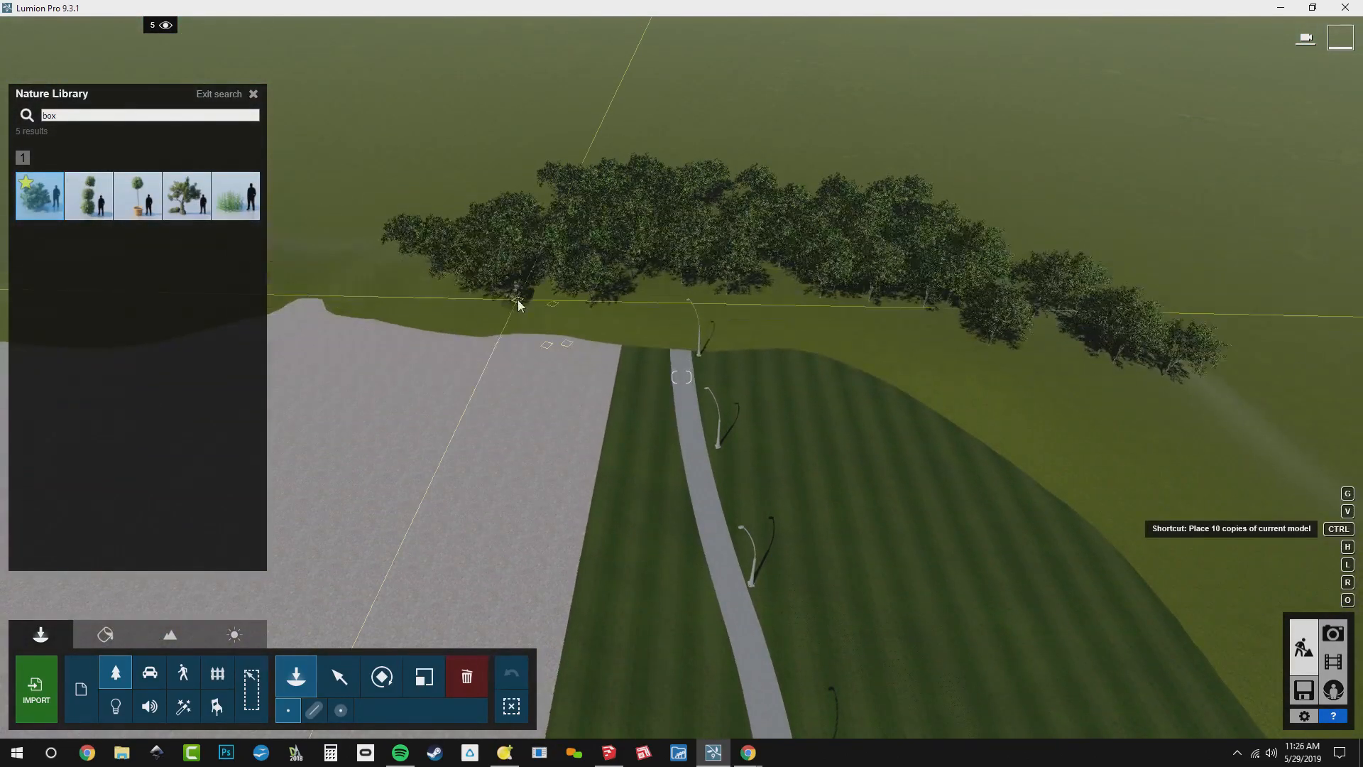
{"action": "left_click", "coordinate": [636, 299], "text": "ctrl"}
{"action": "left_click", "coordinate": [737, 301], "text": "ctrl"}
{"action": "left_click", "coordinate": [843, 305], "text": "ctrl"}
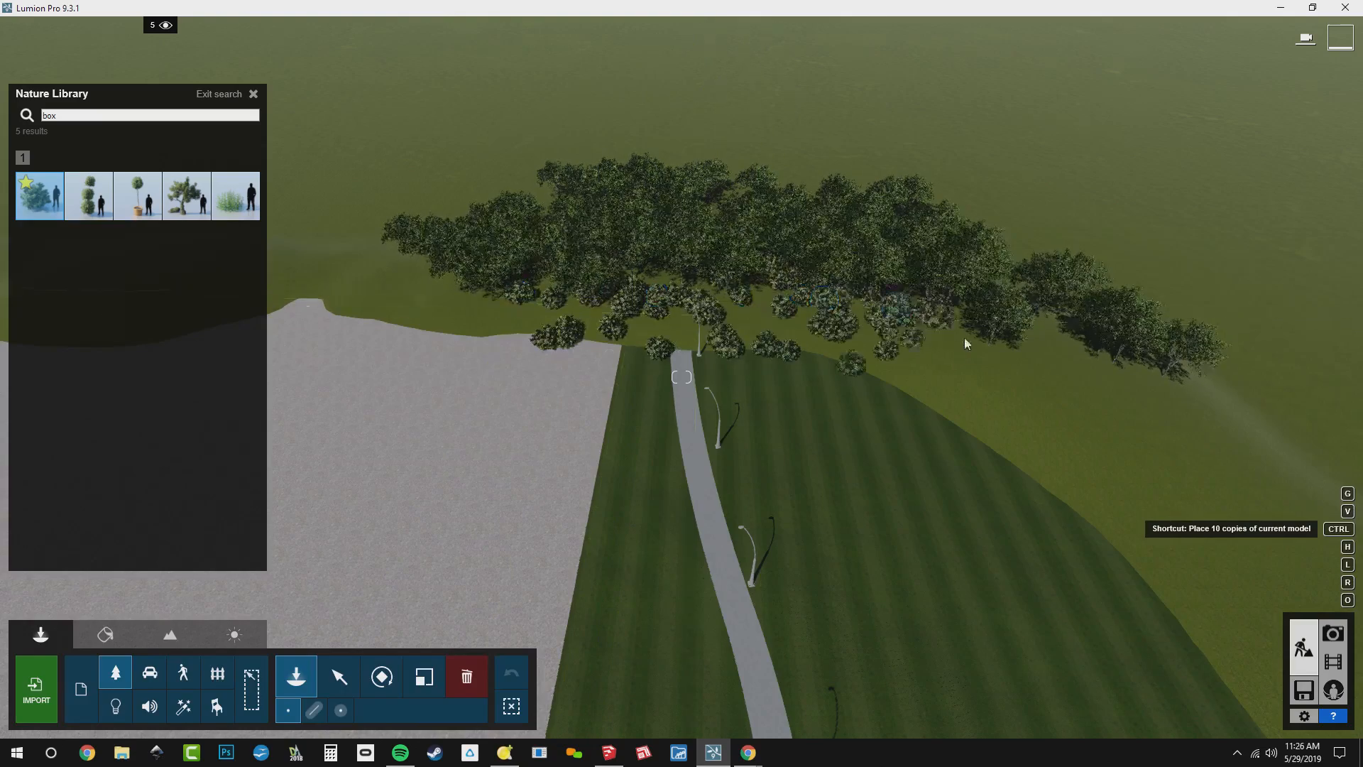
{"action": "left_click", "coordinate": [1008, 359], "text": "ctrl"}
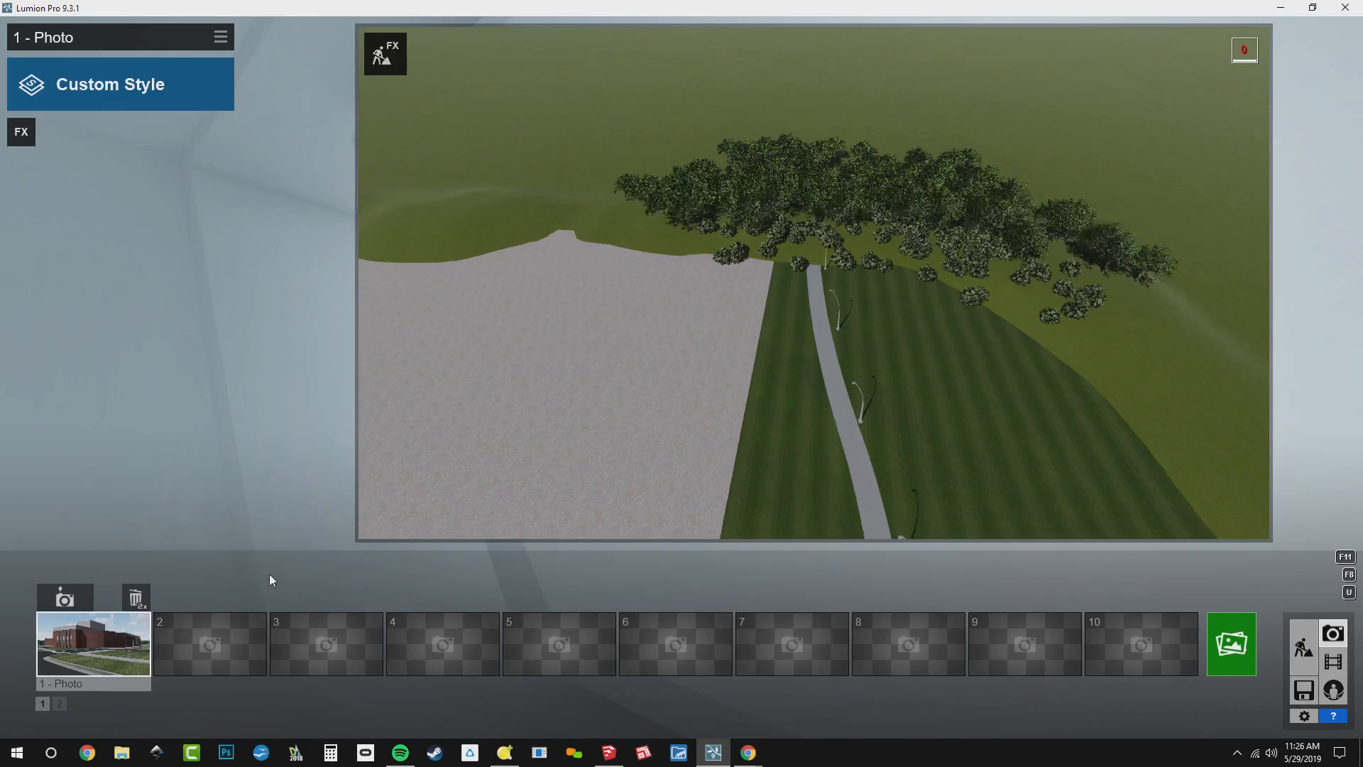
{"action": "left_click", "coordinate": [103, 643]}
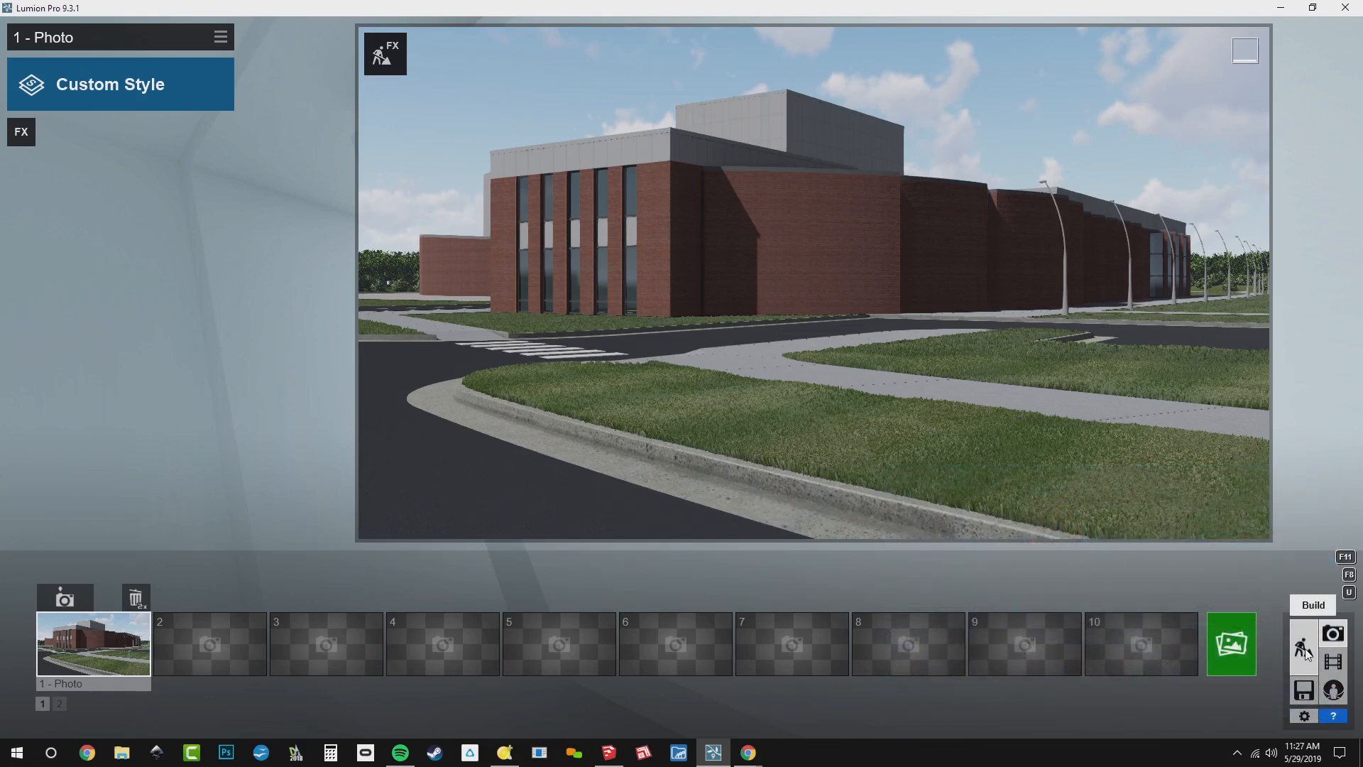
In Build mode, check the contents of layer 5 "Summer" by hiding and re-showing it, and recall the photo 1 camera
{"action": "left_click", "coordinate": [1304, 648]}
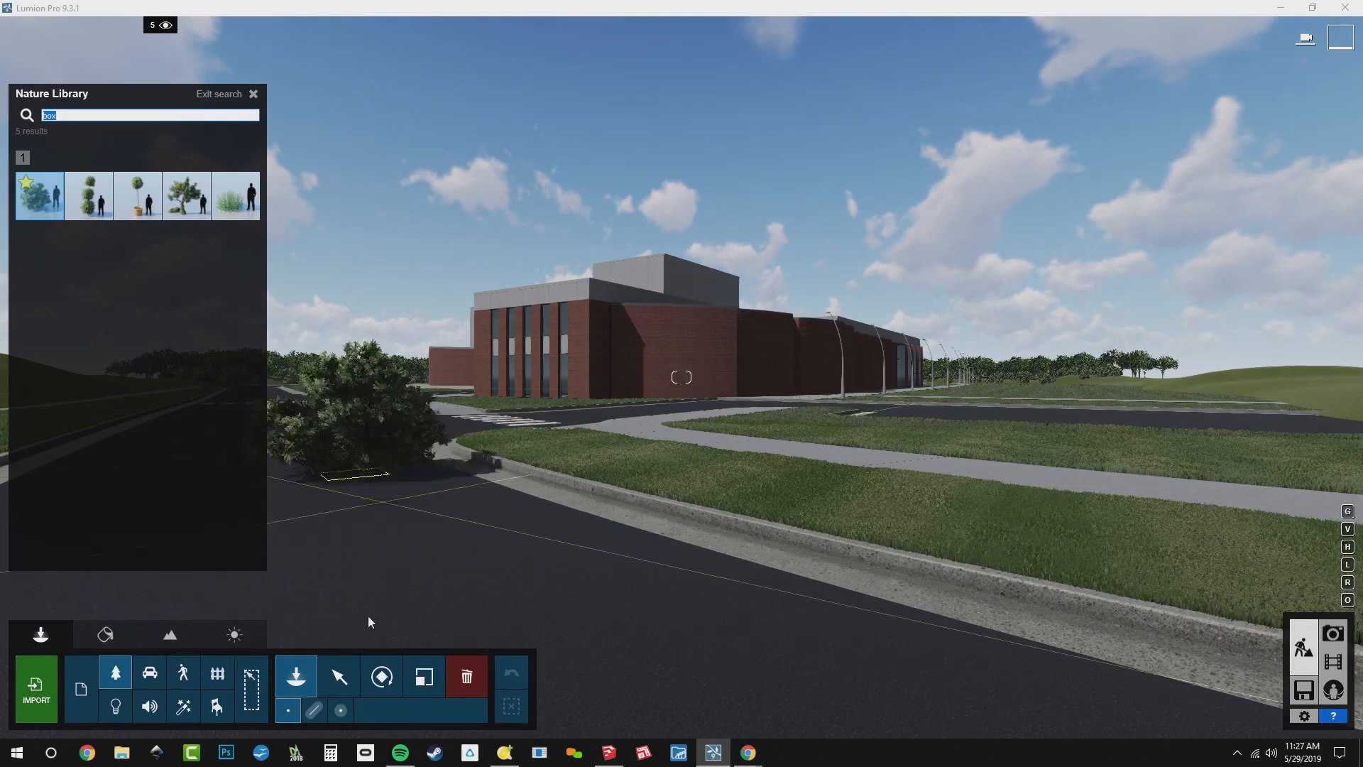
{"action": "left_click", "coordinate": [339, 676]}
{"action": "mouse_move", "coordinate": [148, 43]}
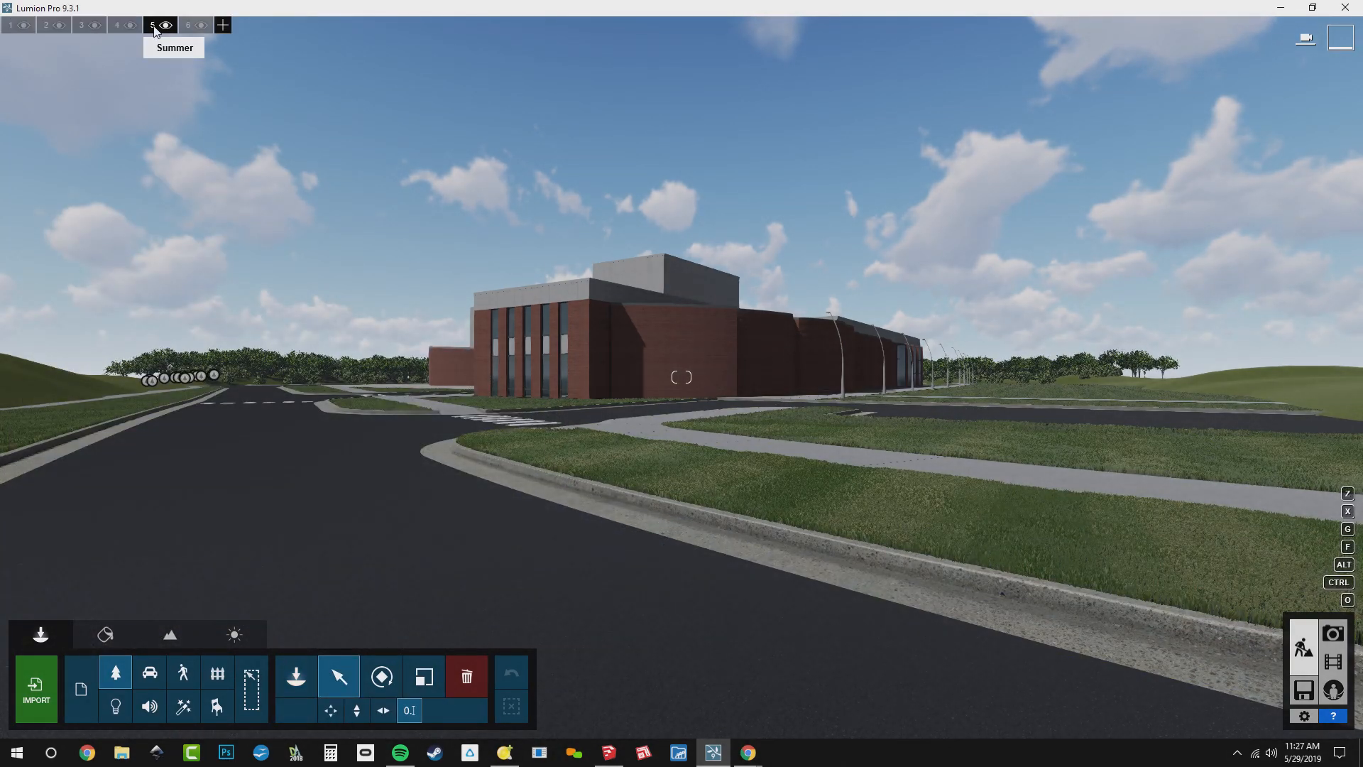
{"action": "key", "text": "q"}
{"action": "right_click_drag", "start_coordinate": [271, 190], "coordinate": [284, 207]}
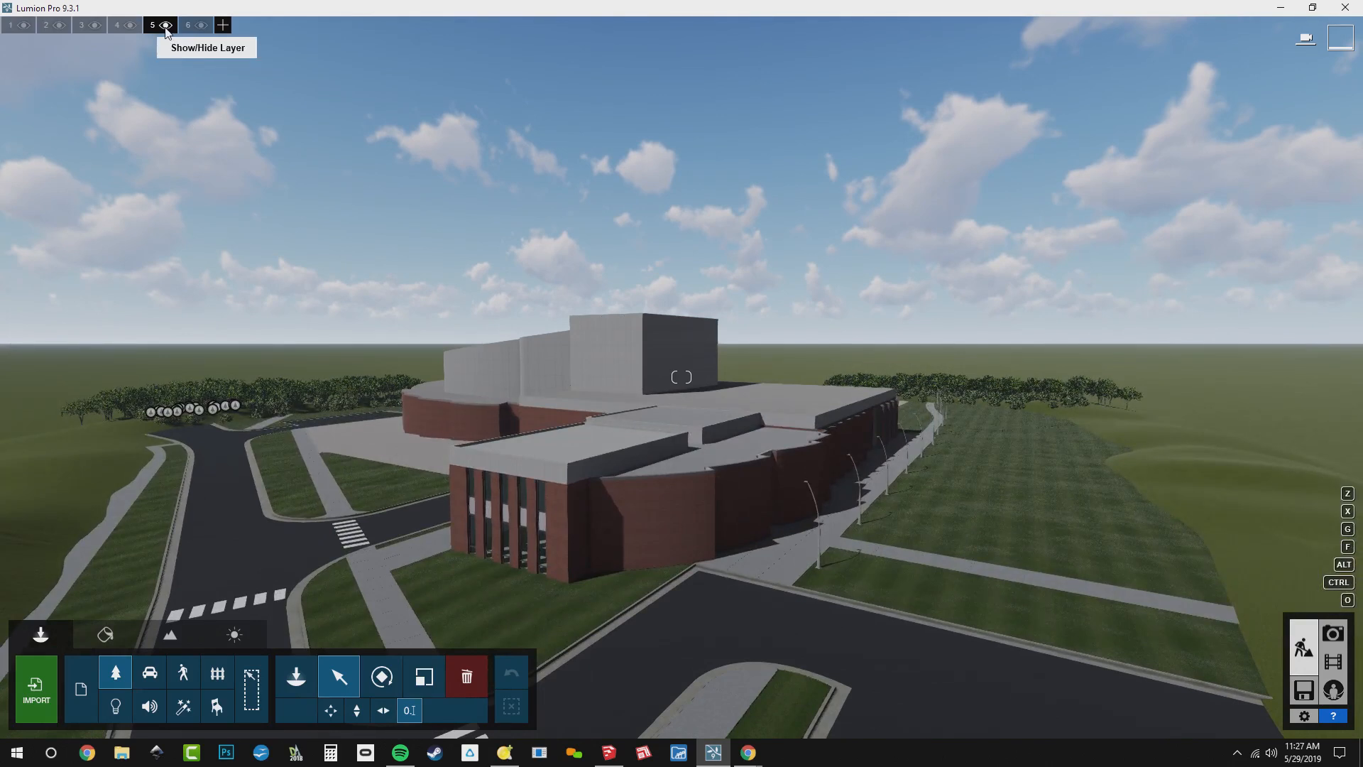
{"action": "left_click", "coordinate": [165, 26]}
{"action": "left_click", "coordinate": [166, 26]}
{"action": "key", "text": "w"}
{"action": "right_click_drag", "start_coordinate": [295, 187], "coordinate": [329, 226]}
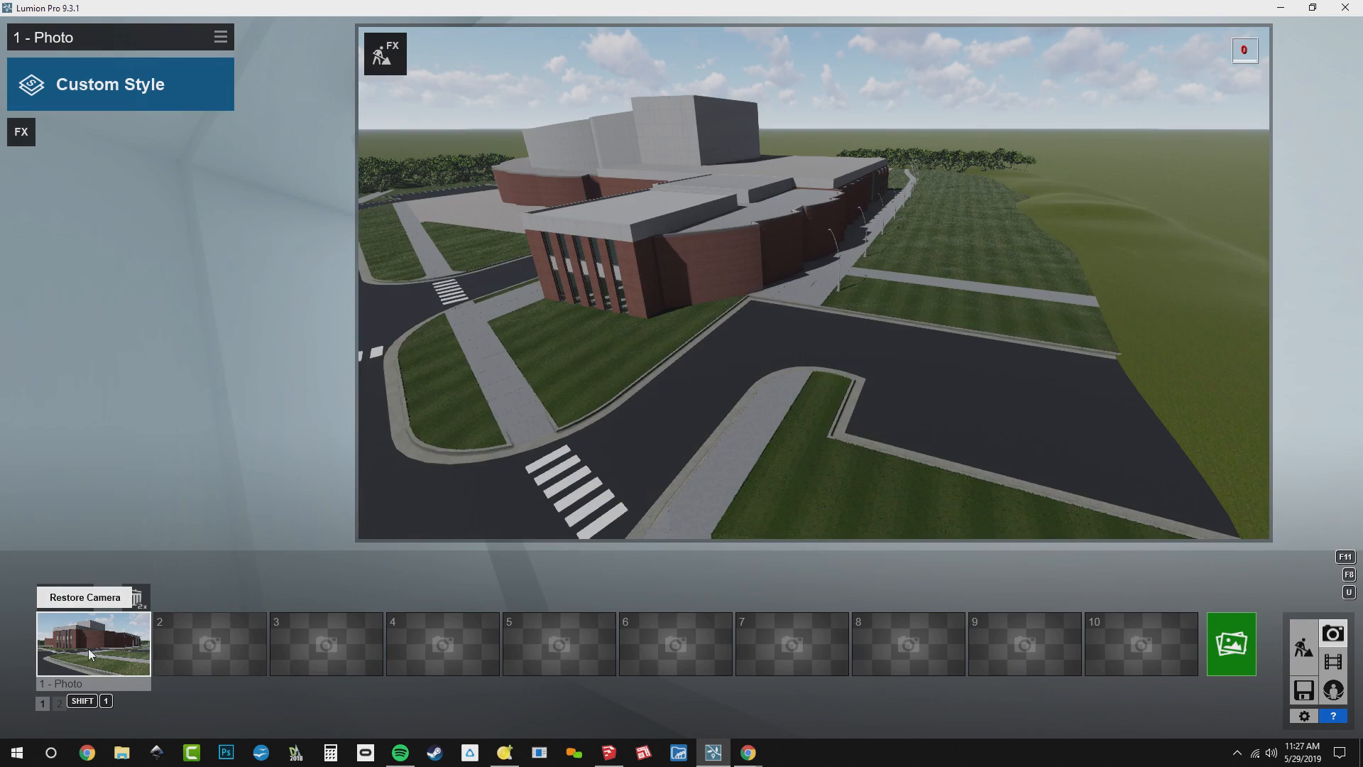
{"action": "left_click", "coordinate": [88, 649]}
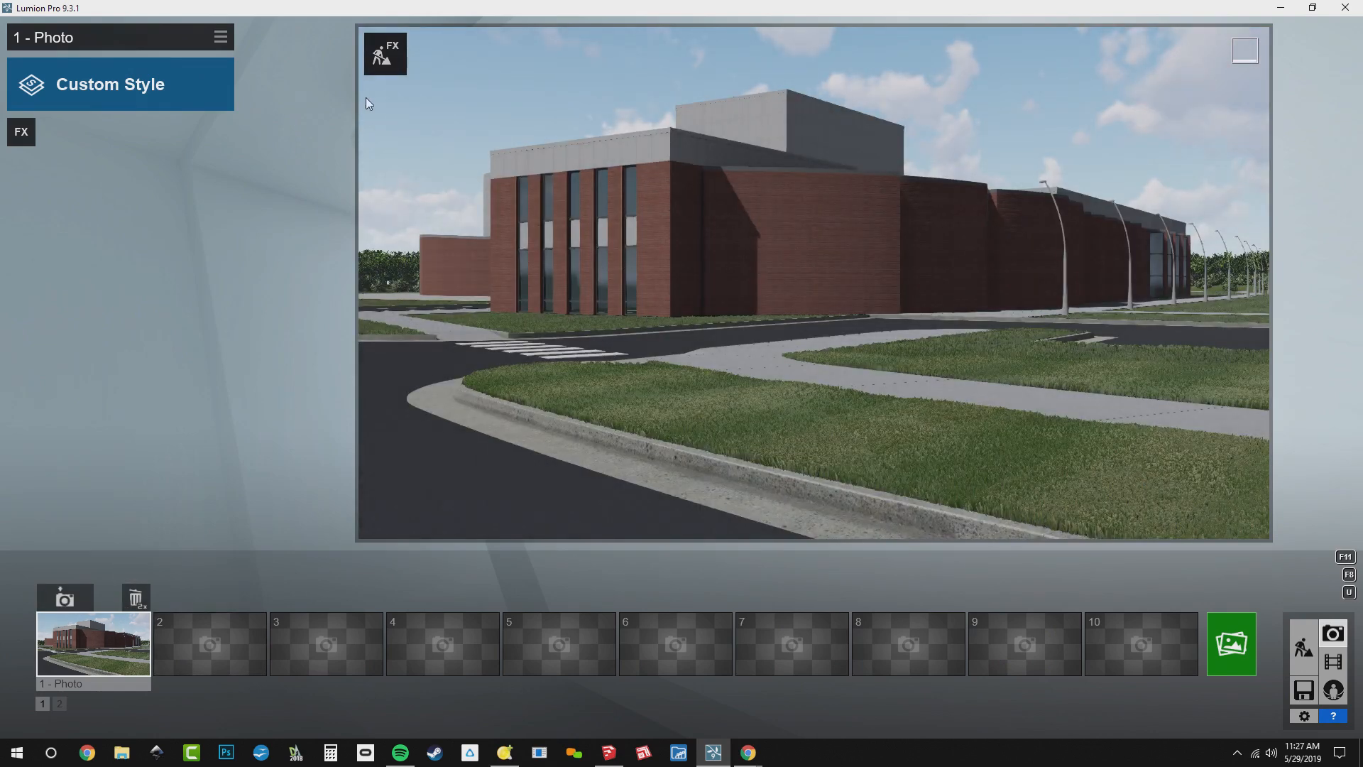
Enter Build with effects from photo 1, search the Nature Library for "lind" and pick CommonLinden M2 RT
{"action": "left_click", "coordinate": [383, 56]}
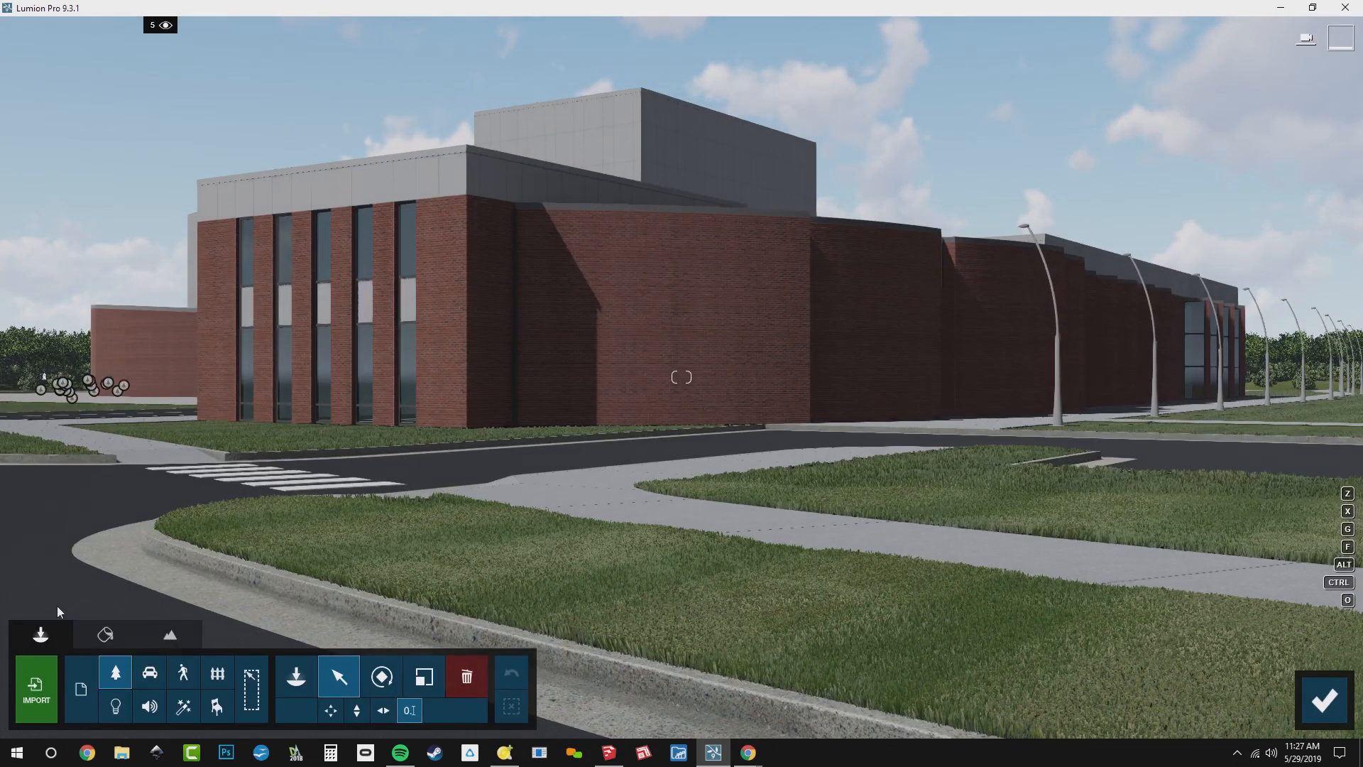
{"action": "left_click", "coordinate": [296, 676]}
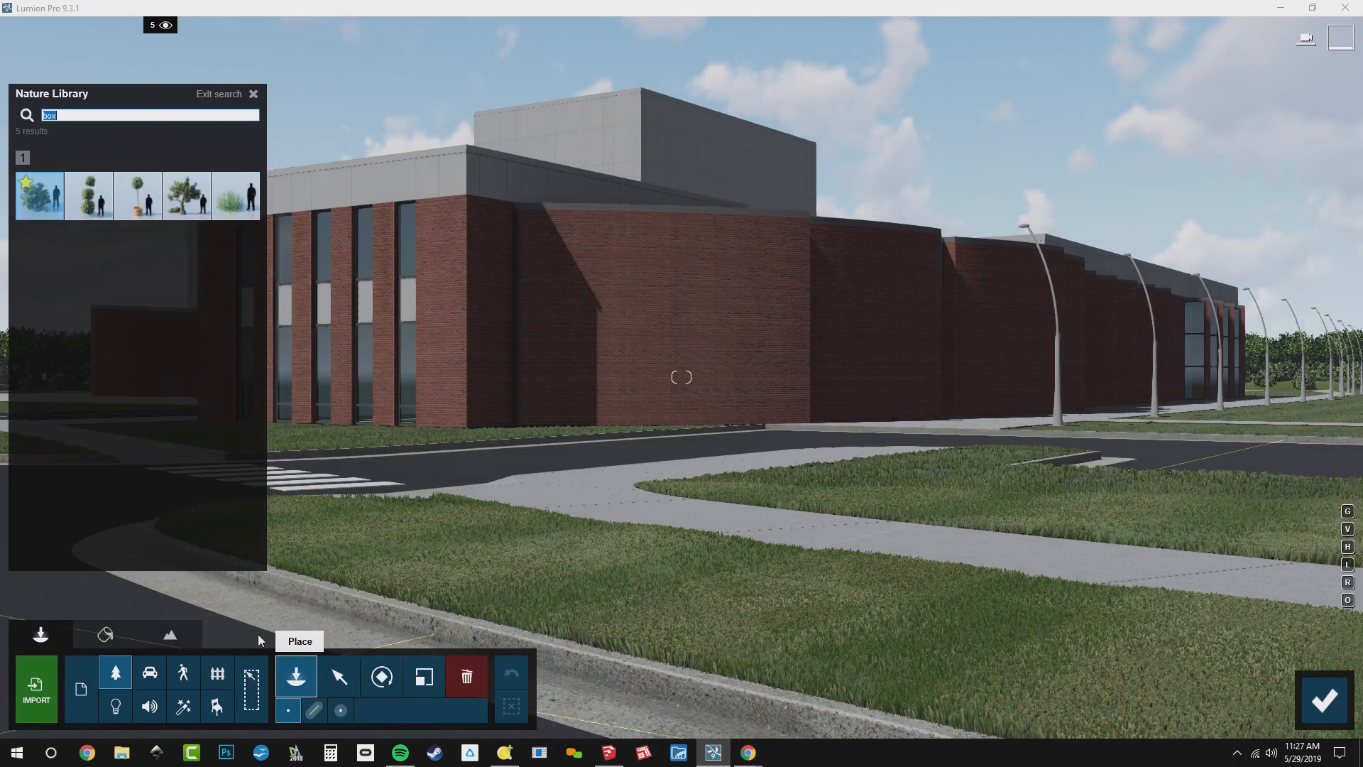
{"action": "left_click", "coordinate": [120, 115]}
{"action": "type", "text": "lind"}
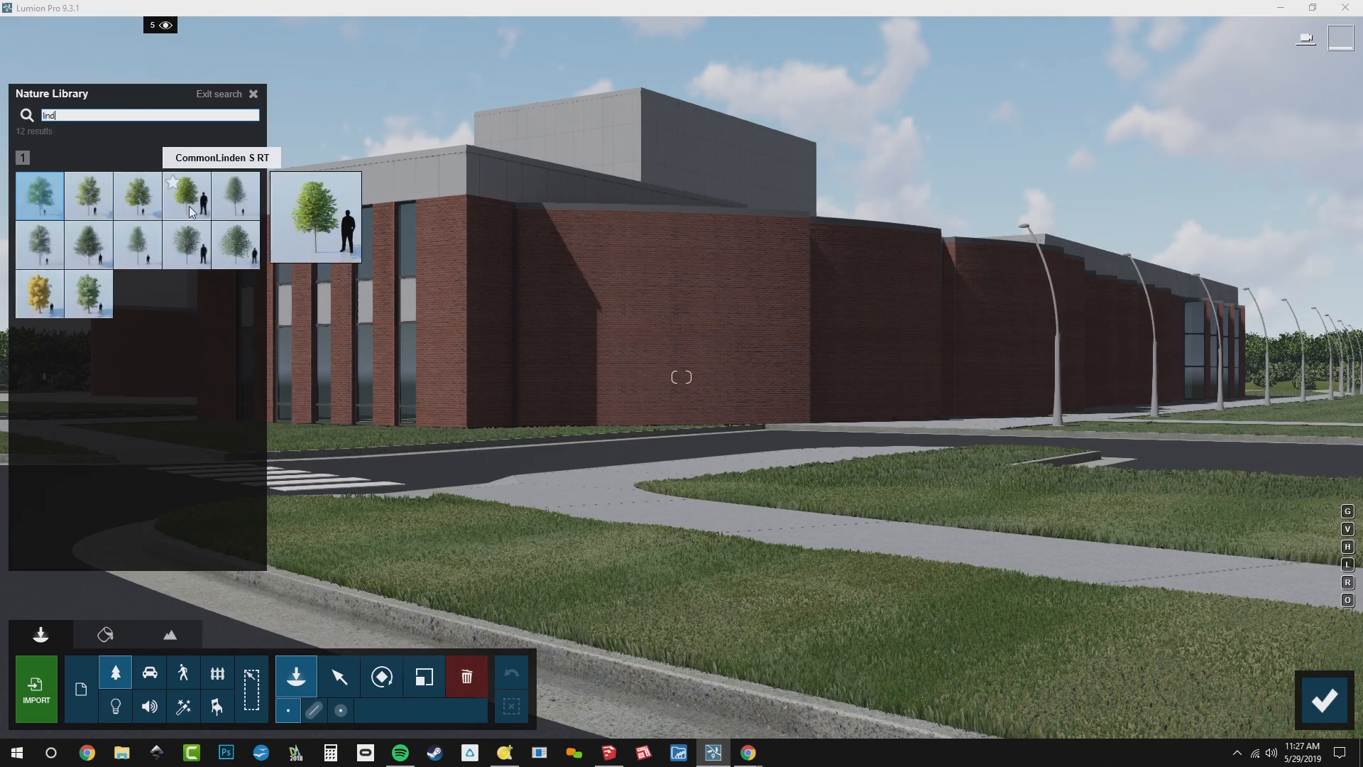
{"action": "left_click", "coordinate": [189, 205]}
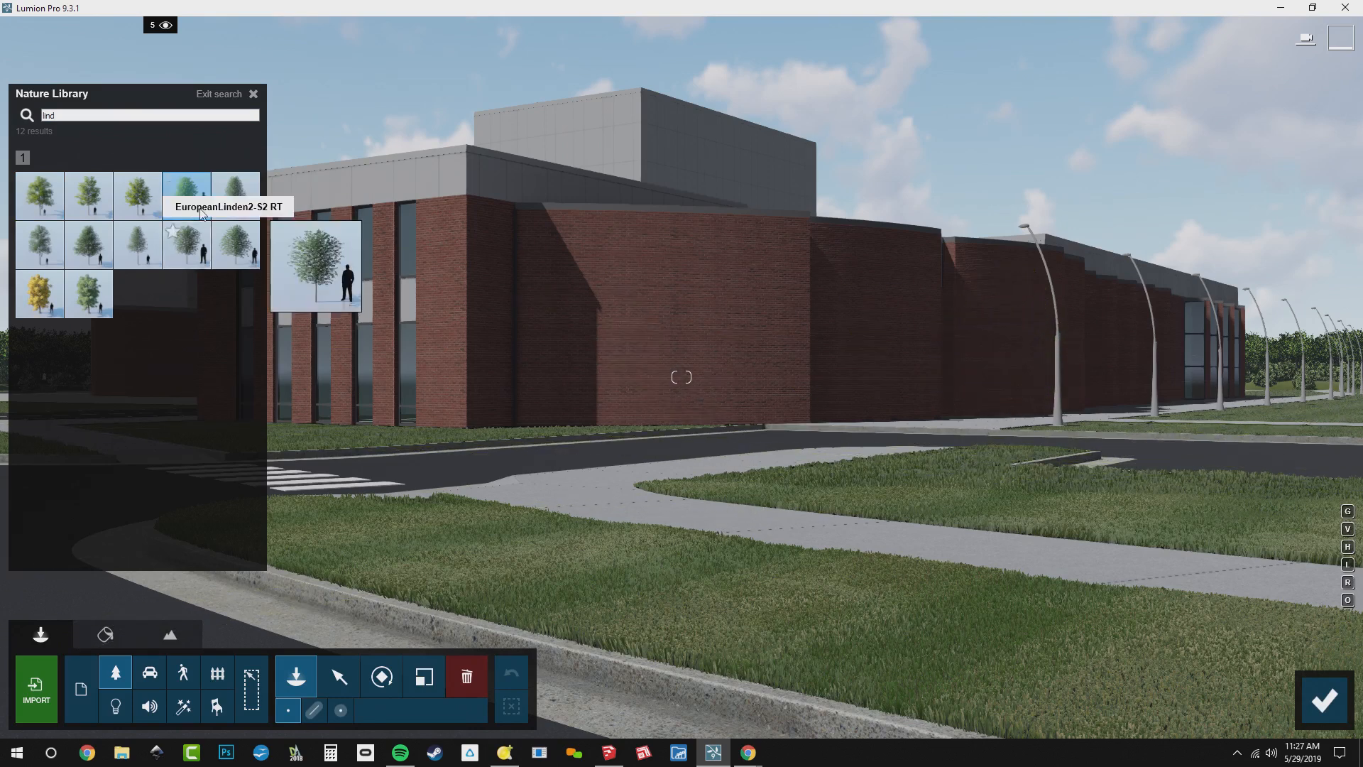
{"action": "mouse_move", "coordinate": [122, 203]}
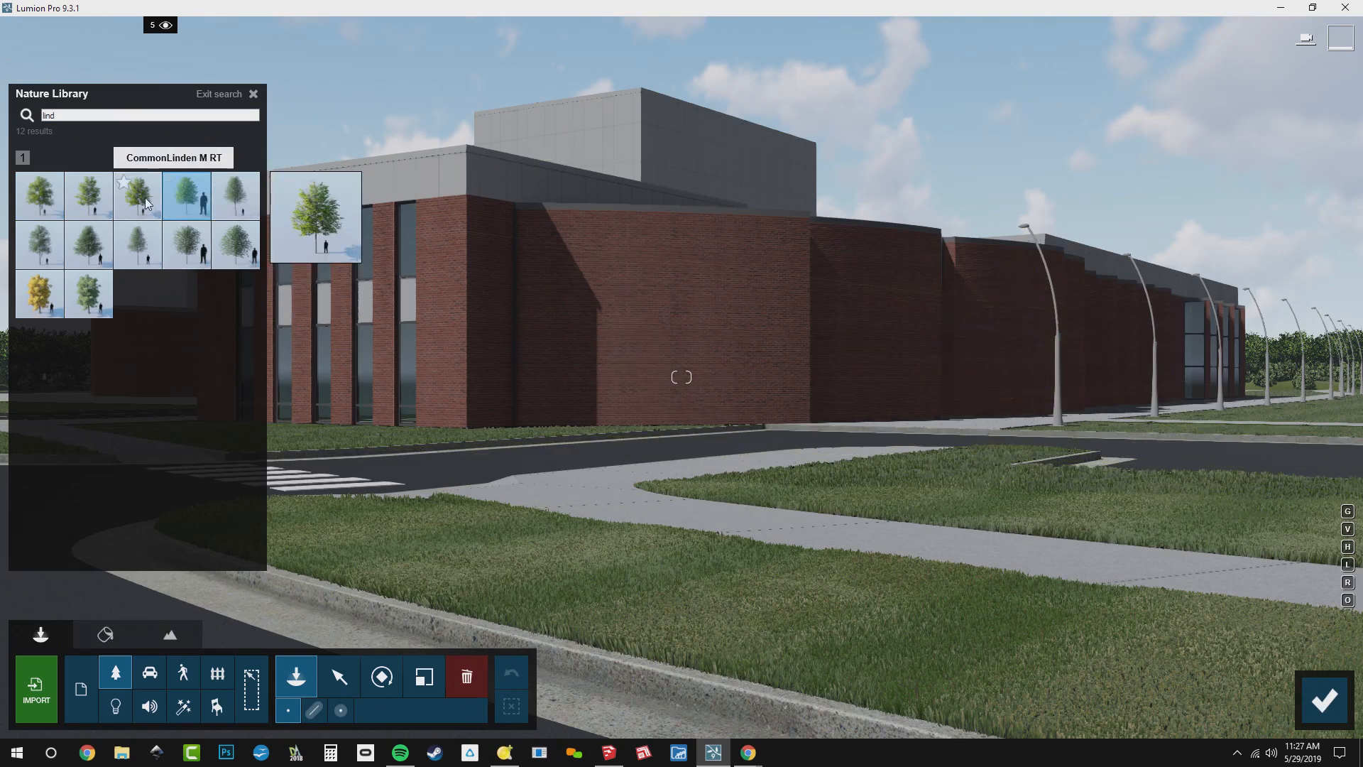
{"action": "left_click", "coordinate": [95, 207]}
Plant one CommonLinden M2 RT at the building's brick corner and another on the near lawn beside the footpath
{"action": "left_click", "coordinate": [804, 469]}
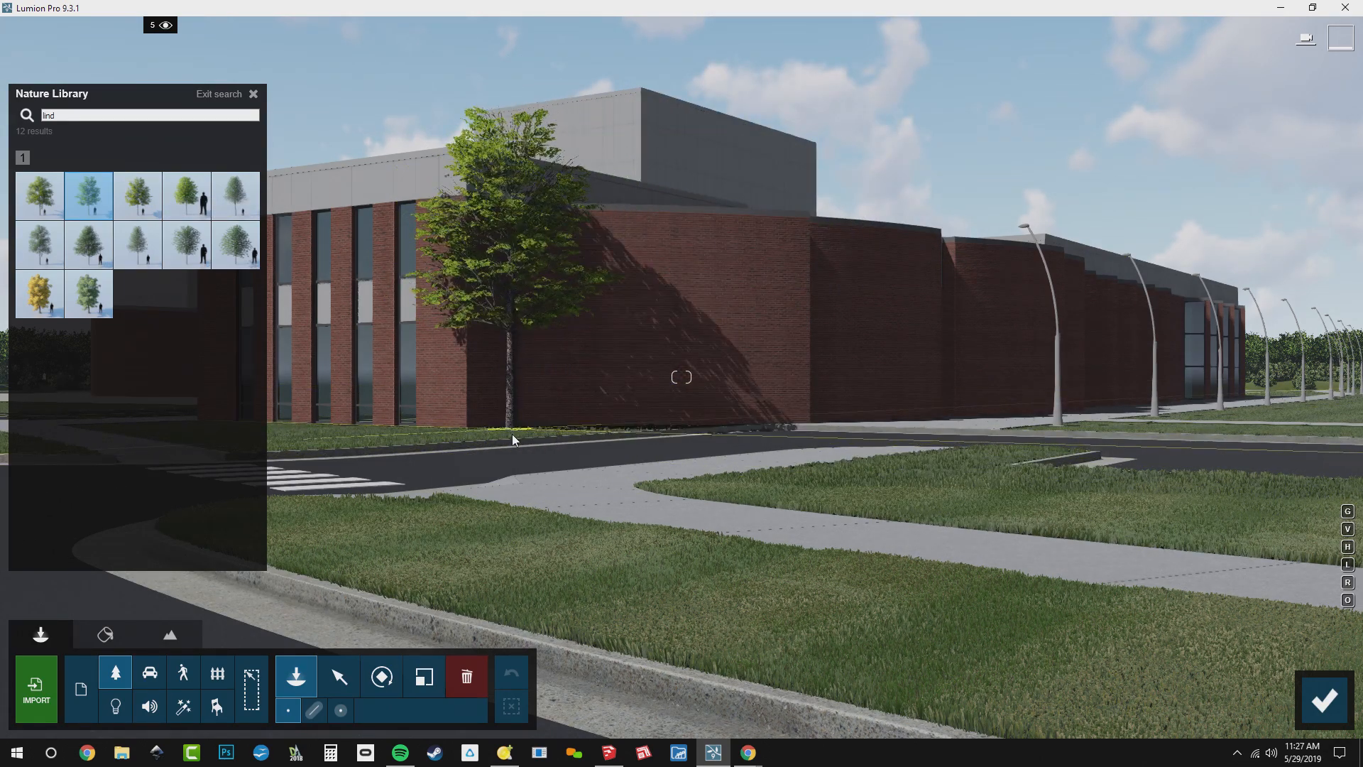
{"action": "left_click", "coordinate": [512, 433]}
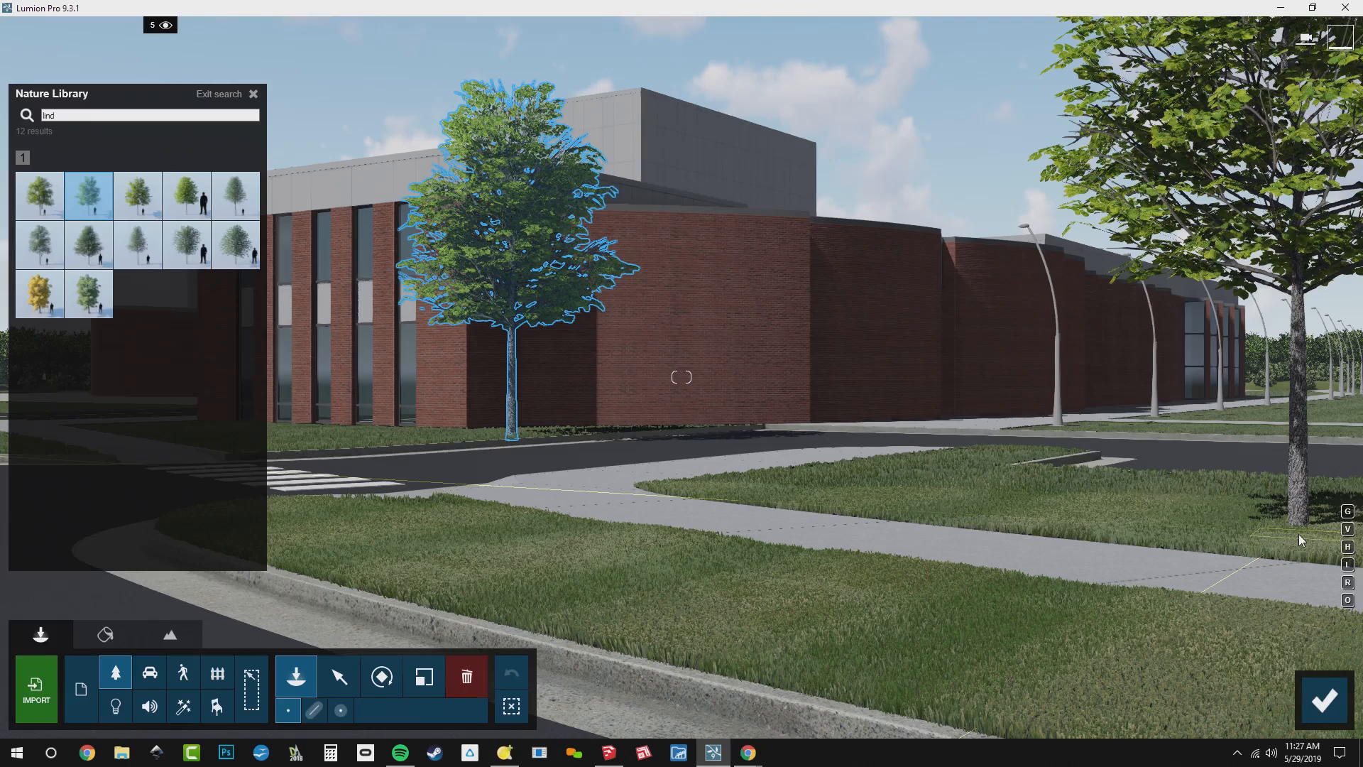
{"action": "left_click", "coordinate": [1300, 536]}
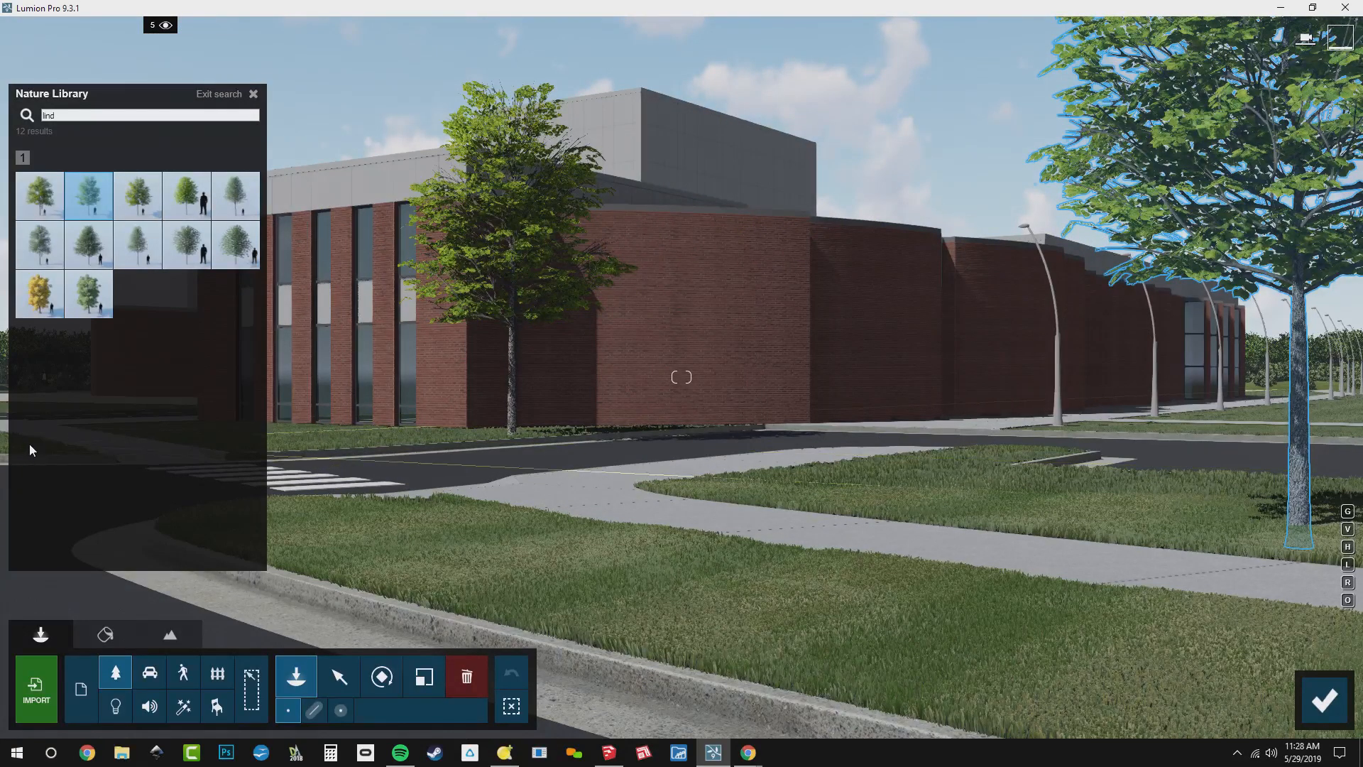
Switch to the CommonLinden S RT tree and plant two on the lawn between the footpath and the road
{"action": "mouse_move", "coordinate": [236, 199]}
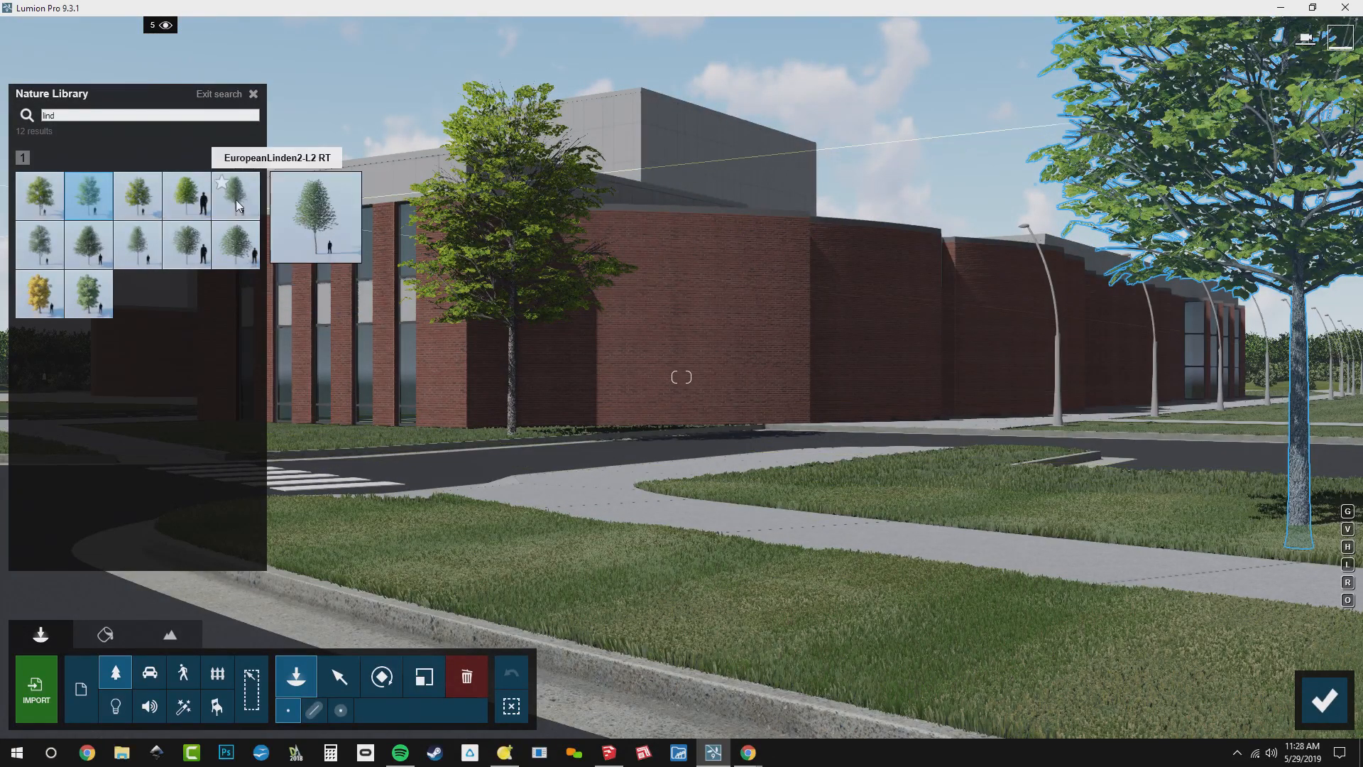
{"action": "left_click", "coordinate": [182, 203]}
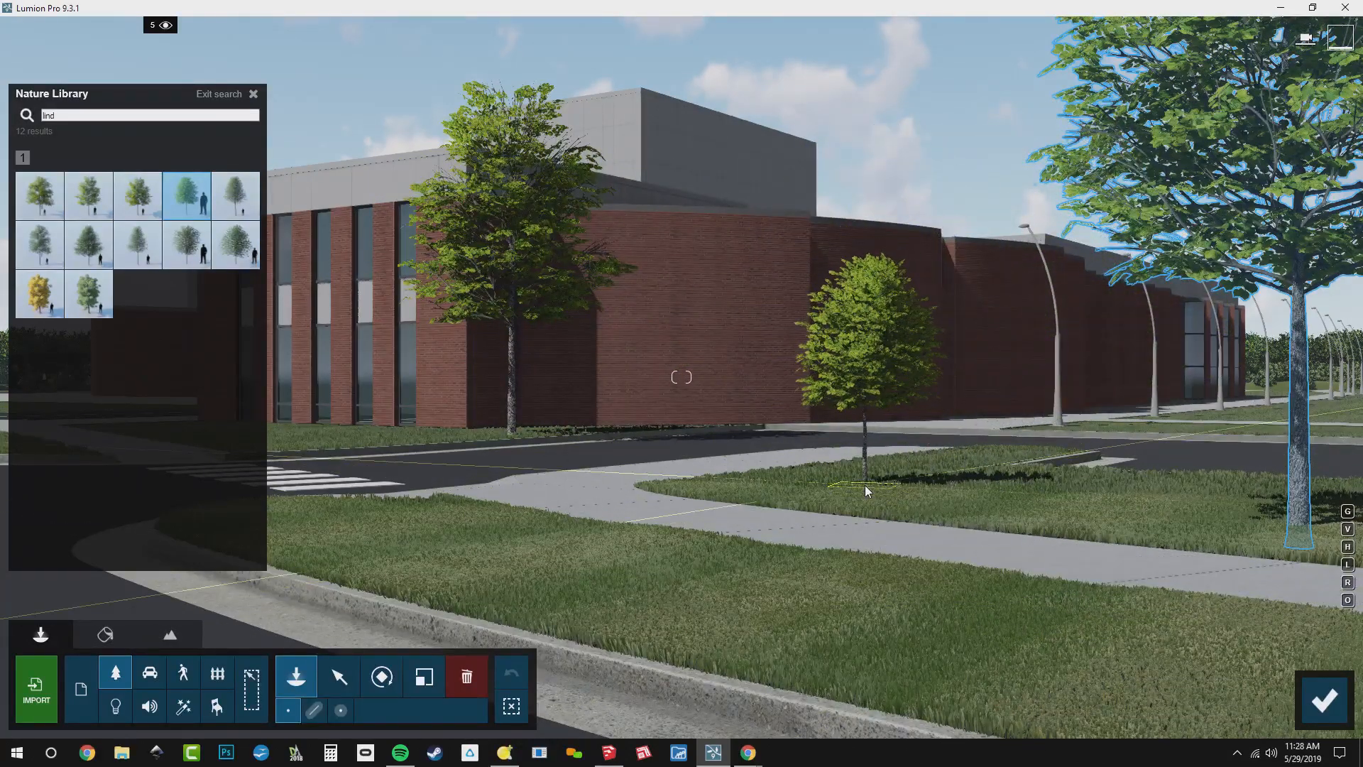
{"action": "left_click", "coordinate": [824, 491]}
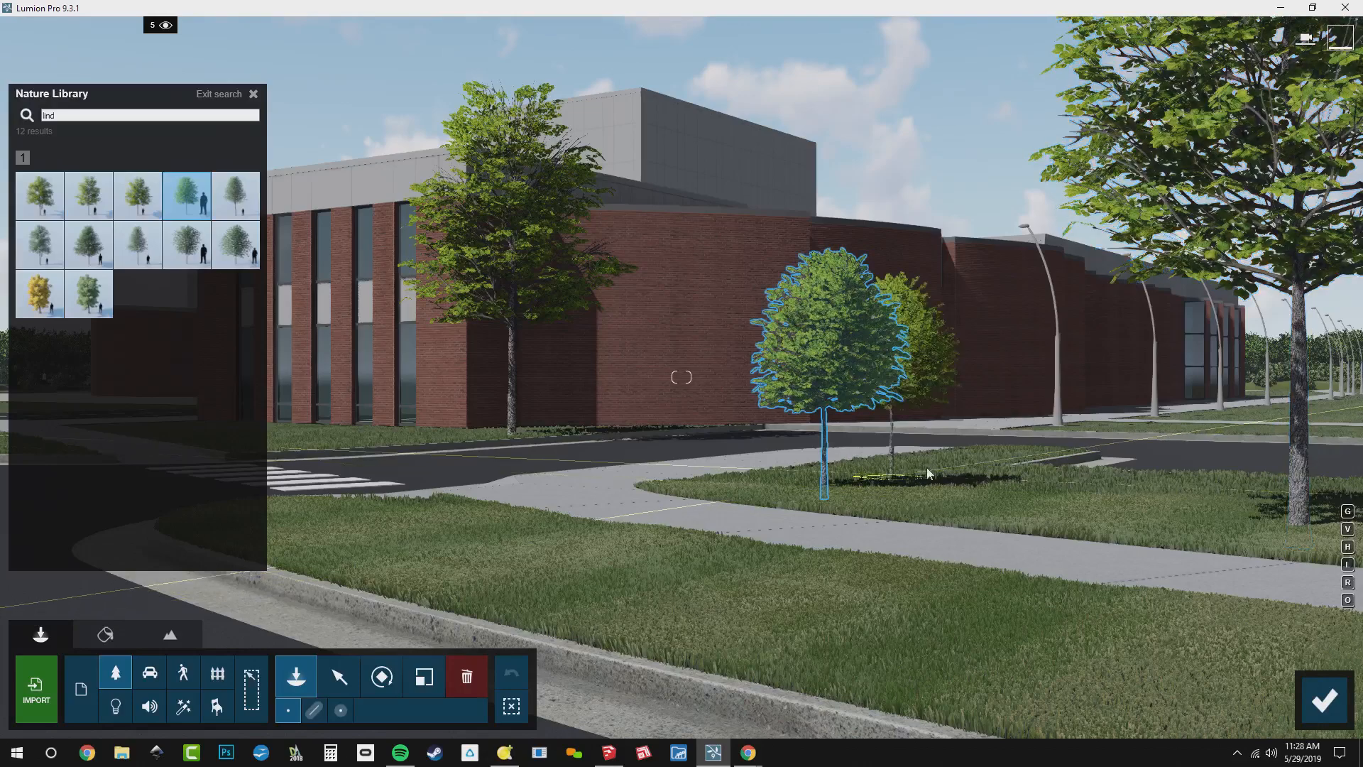
{"action": "left_click", "coordinate": [990, 458]}
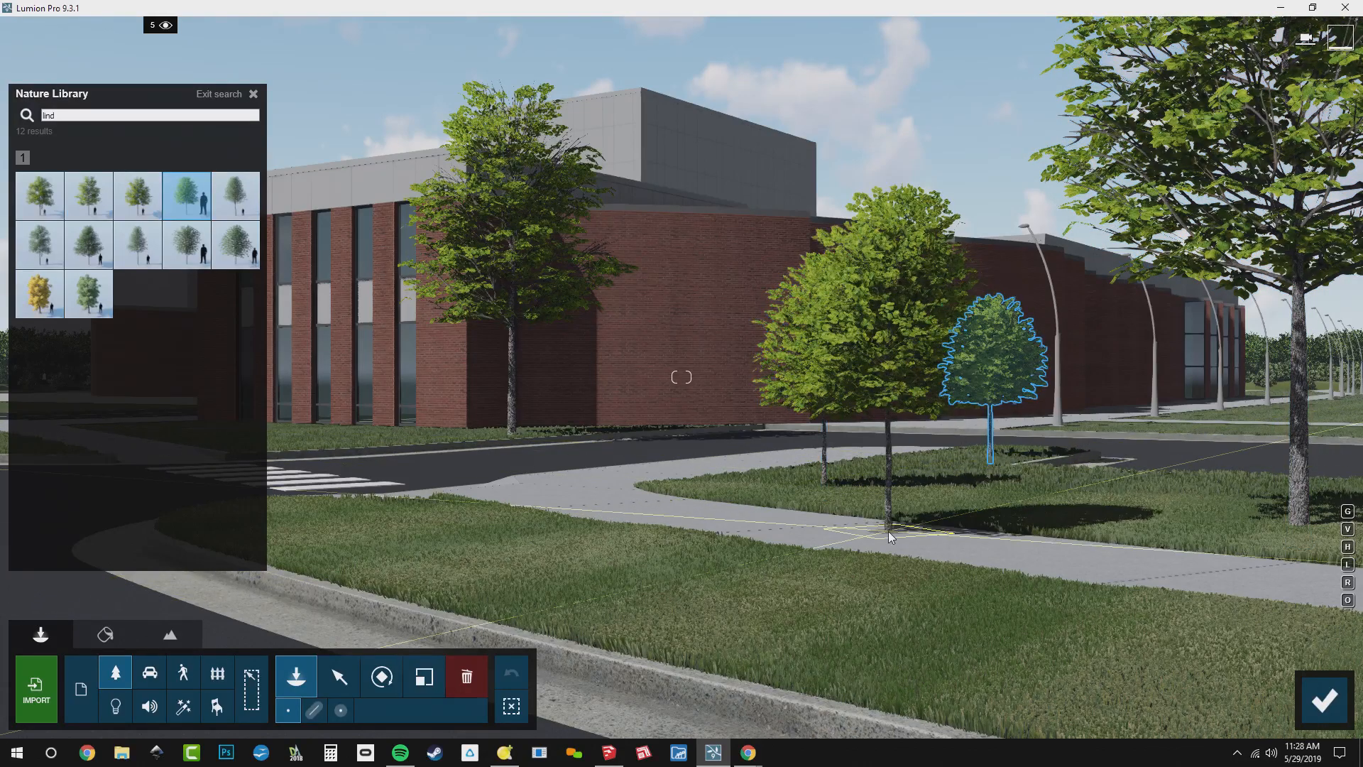
Plant one CommonLinden S RT on the grass island beyond the crosswalk and recall the stored photo 1 camera
{"action": "right_click_drag", "start_coordinate": [888, 531], "coordinate": [804, 561]}
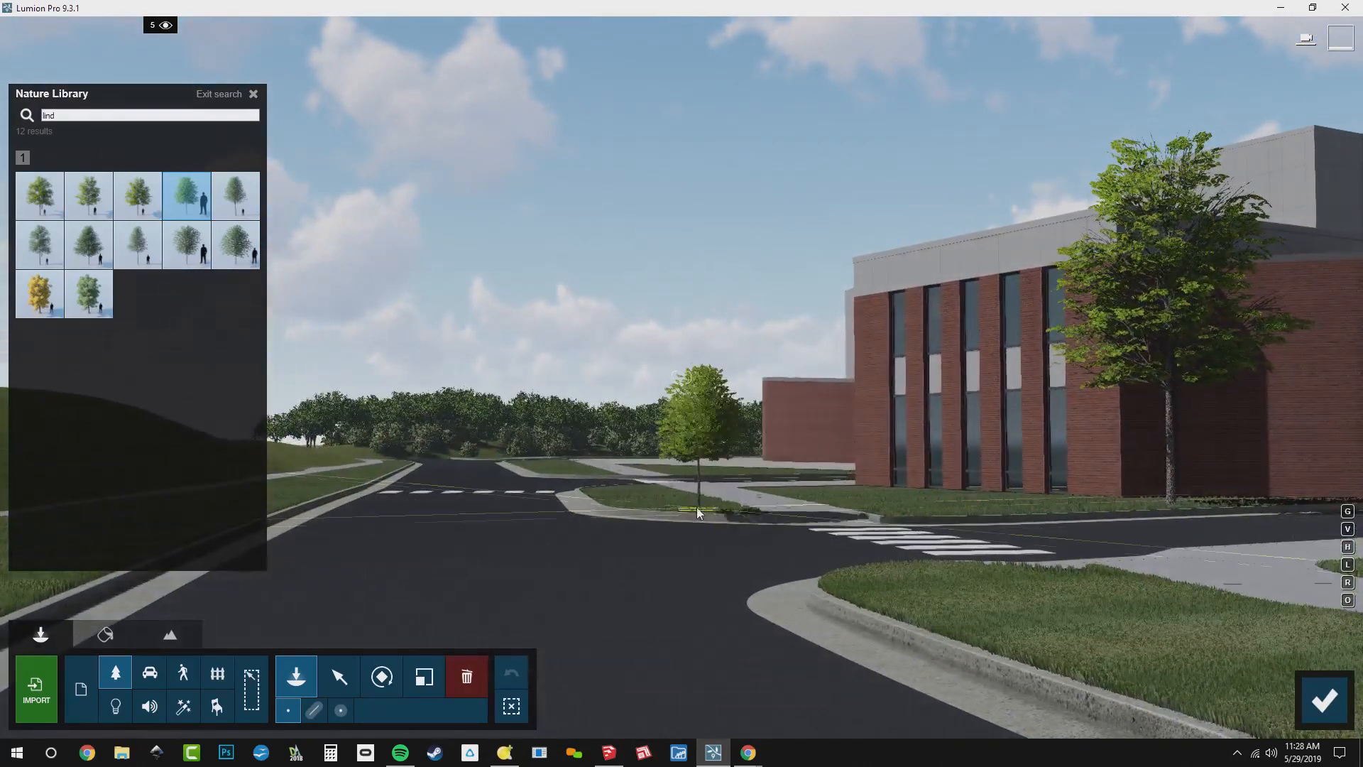
{"action": "left_click", "coordinate": [683, 501]}
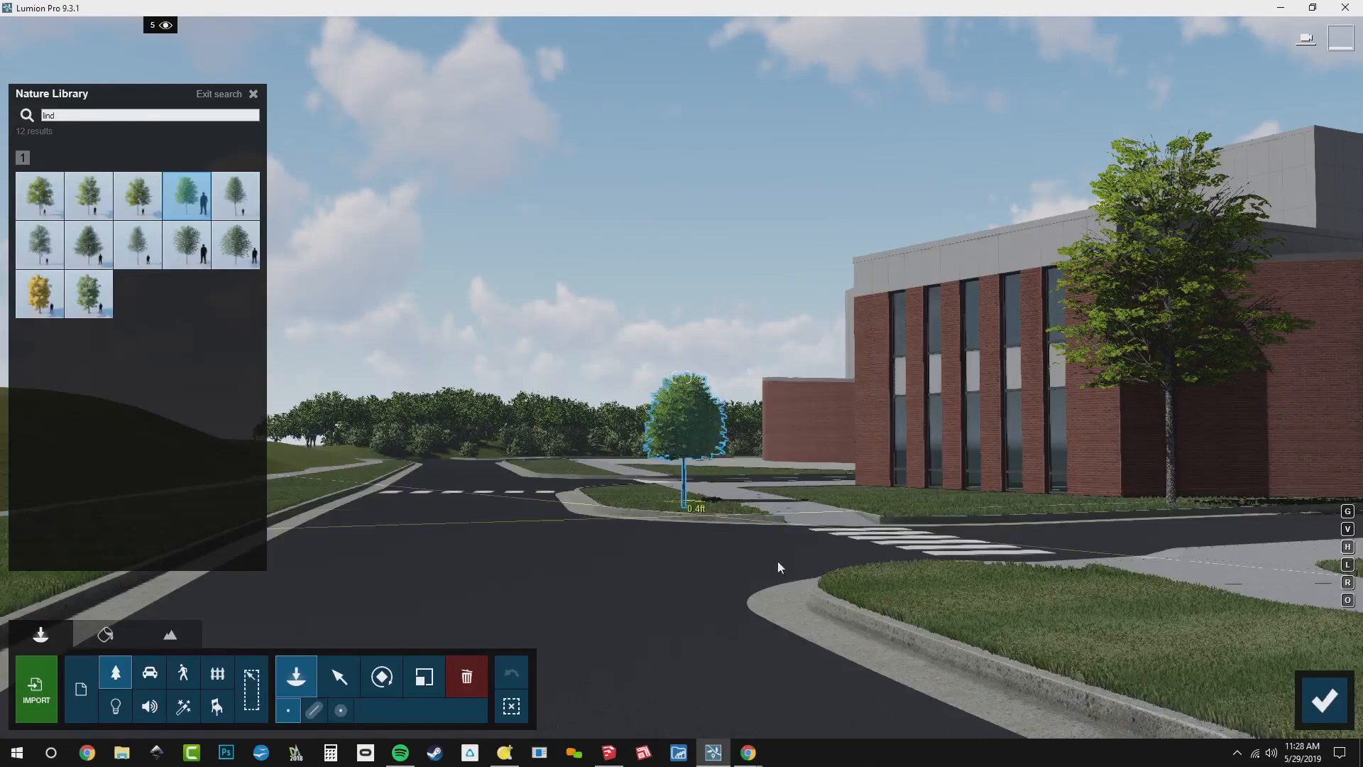
{"action": "left_click", "coordinate": [1321, 699]}
{"action": "left_click", "coordinate": [93, 655]}
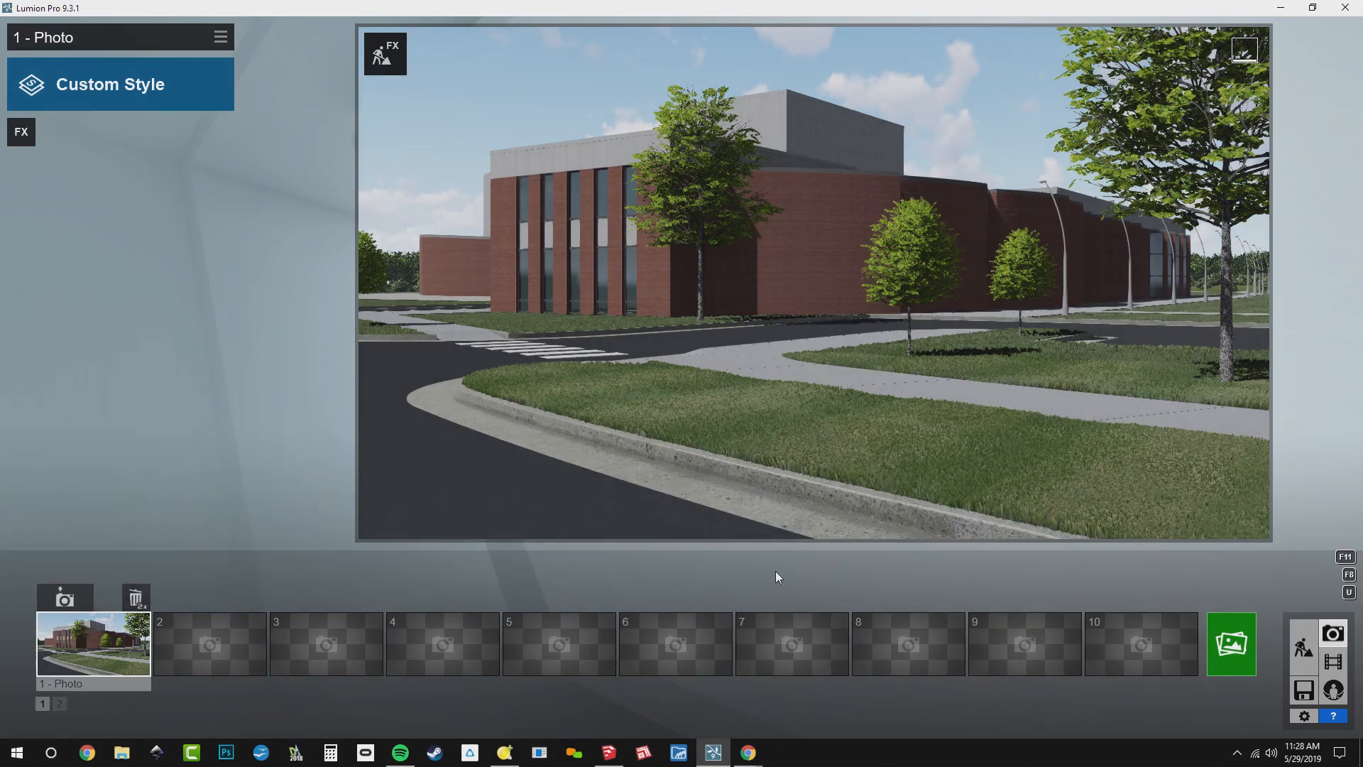
Move the small linden on the grass island beyond the crosswalk closer to the building and return to the photo 1 view
{"action": "mouse_move", "coordinate": [551, 259]}
{"action": "left_click", "coordinate": [362, 45]}
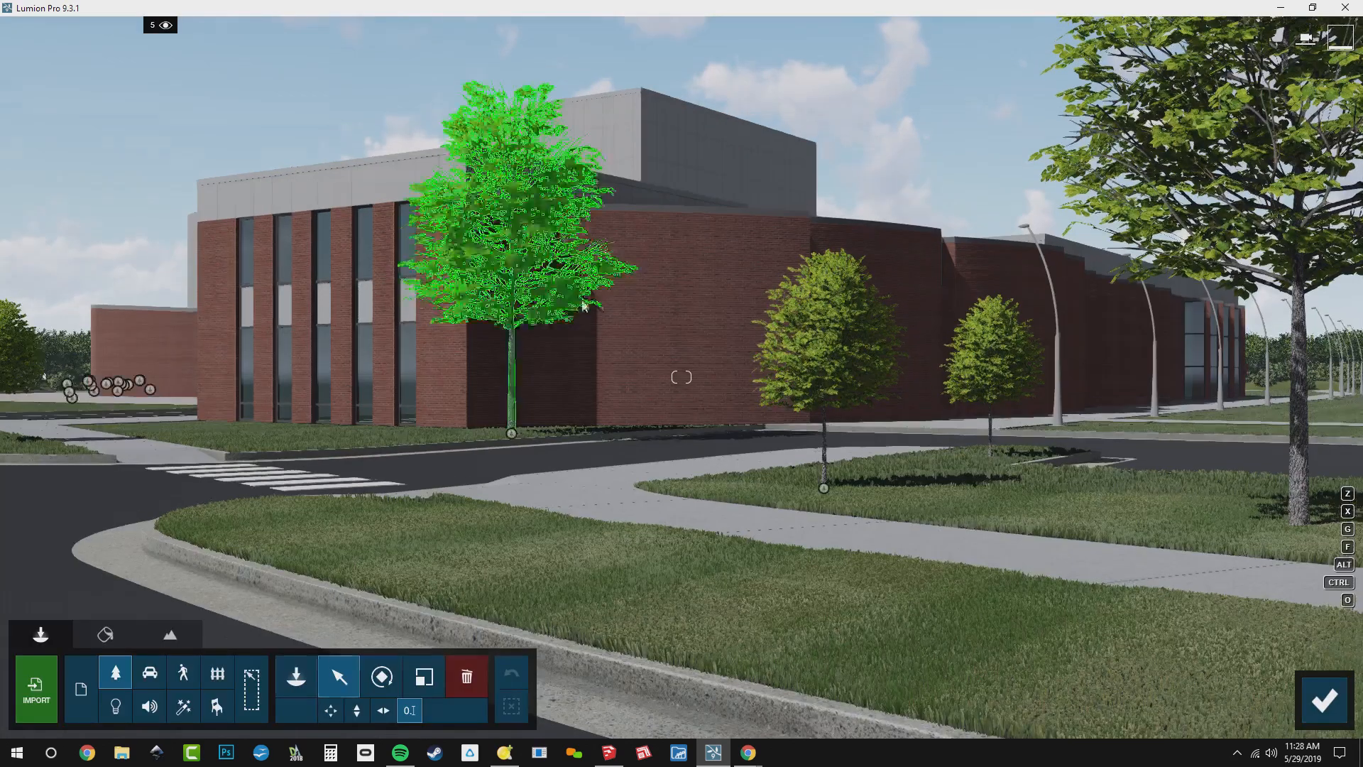
{"action": "right_click_drag", "start_coordinate": [681, 376], "coordinate": [378, 619]}
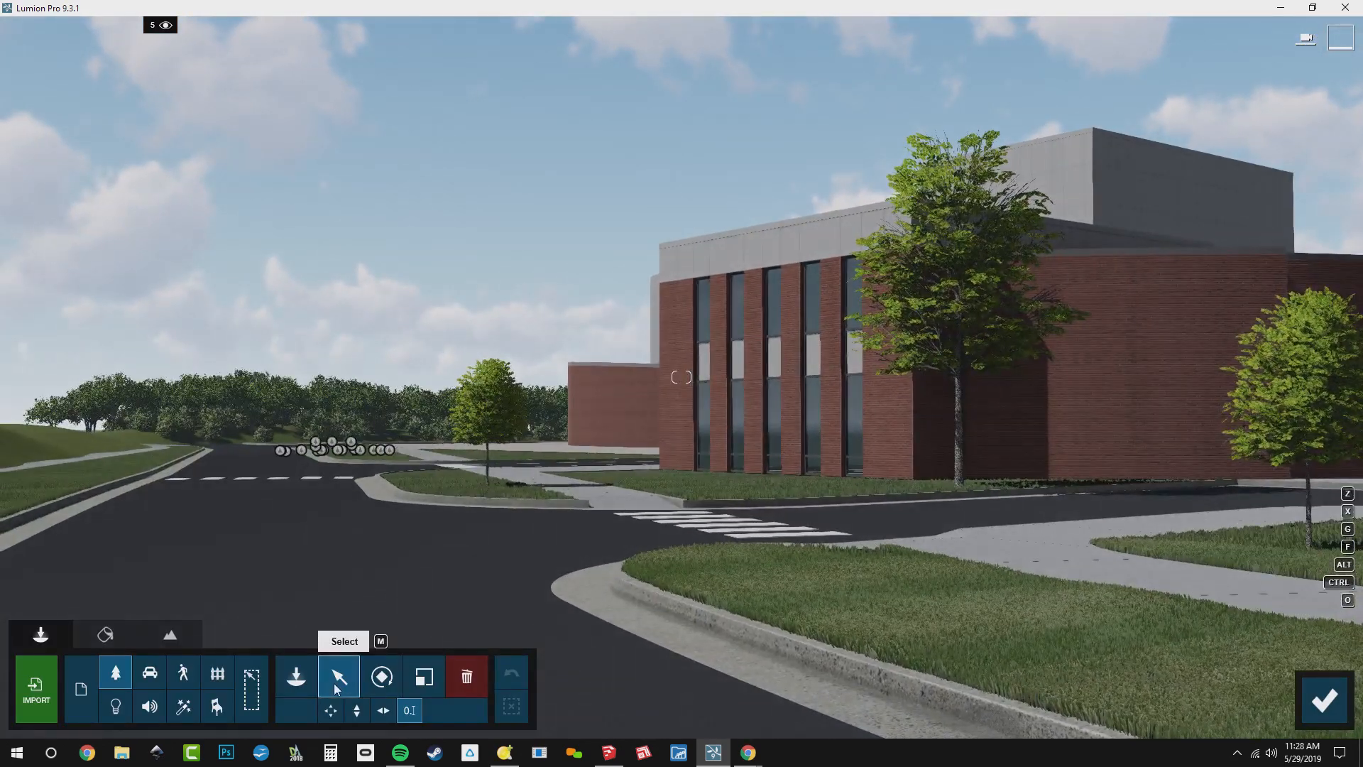
{"action": "left_click_drag", "start_coordinate": [487, 485], "coordinate": [518, 493]}
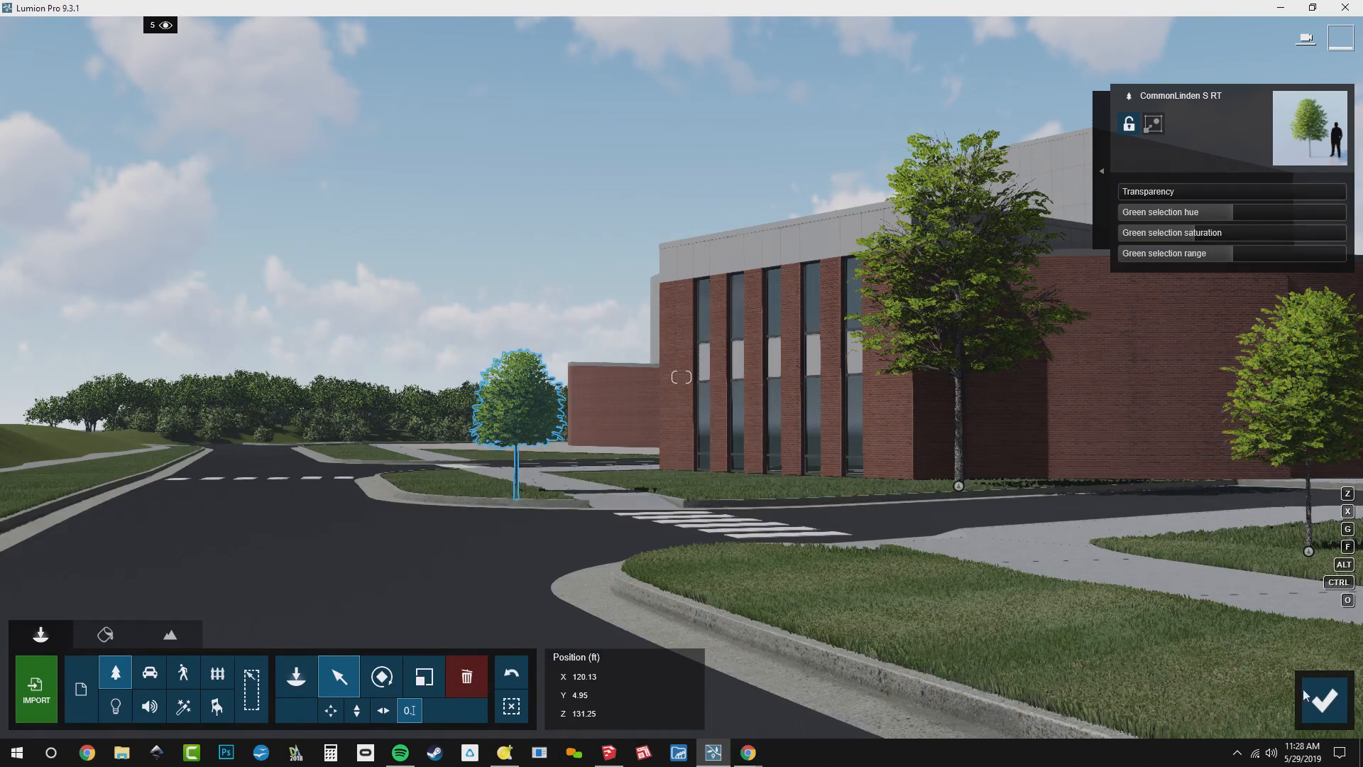
{"action": "left_click", "coordinate": [1325, 703]}
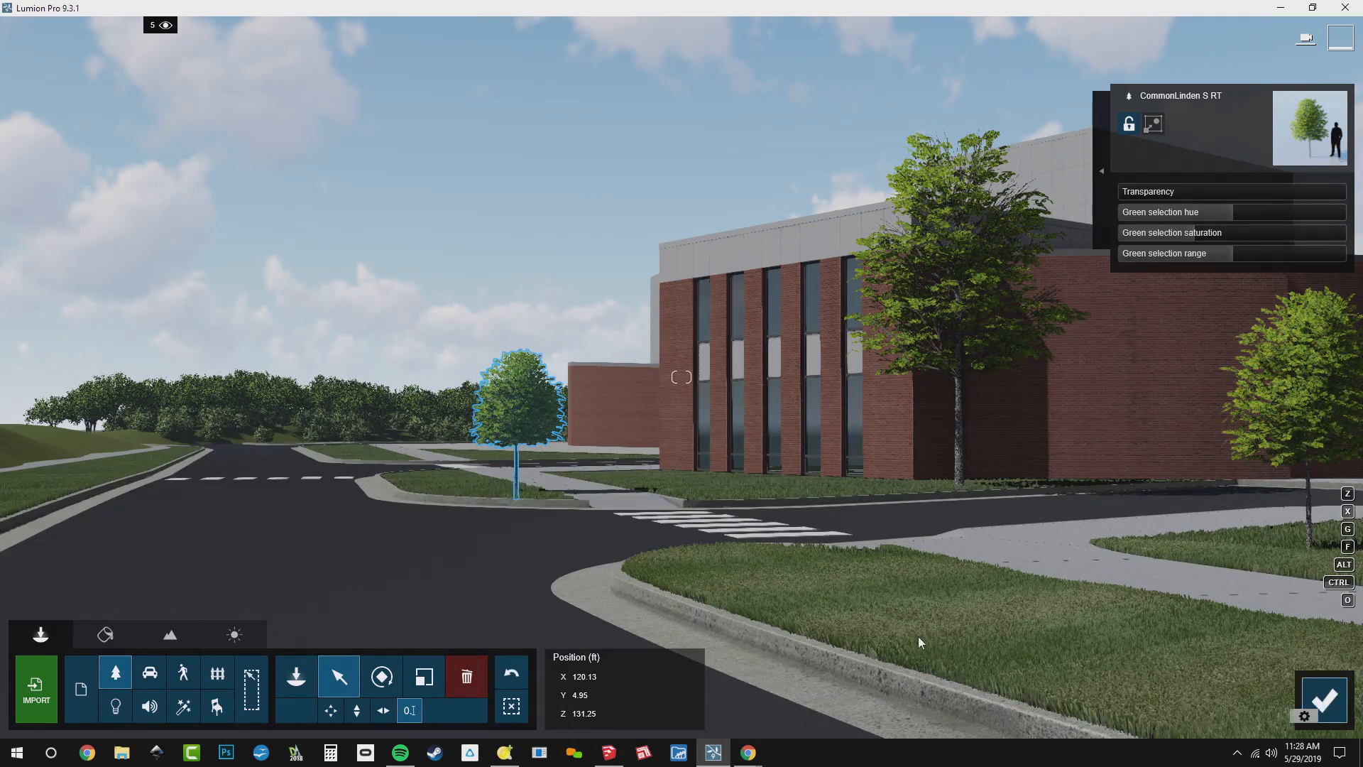
{"action": "left_click", "coordinate": [123, 642]}
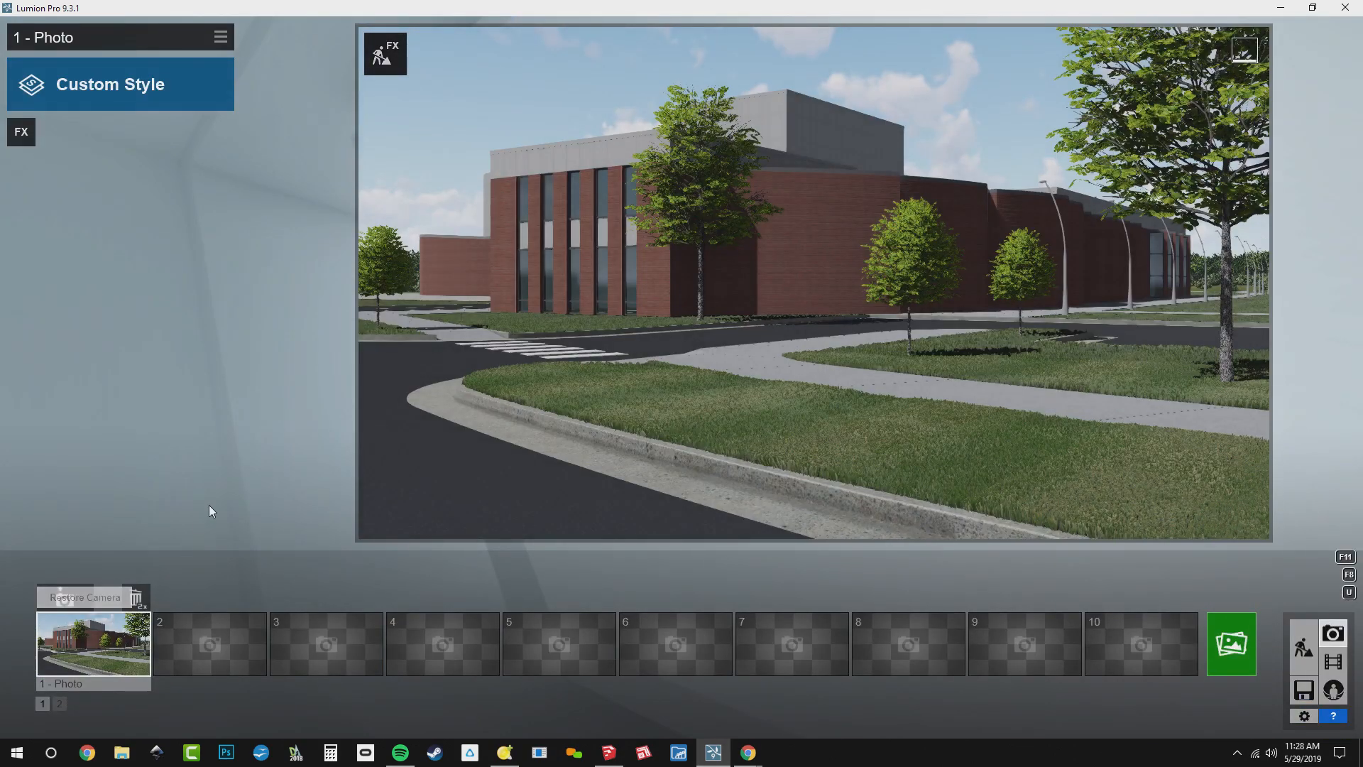
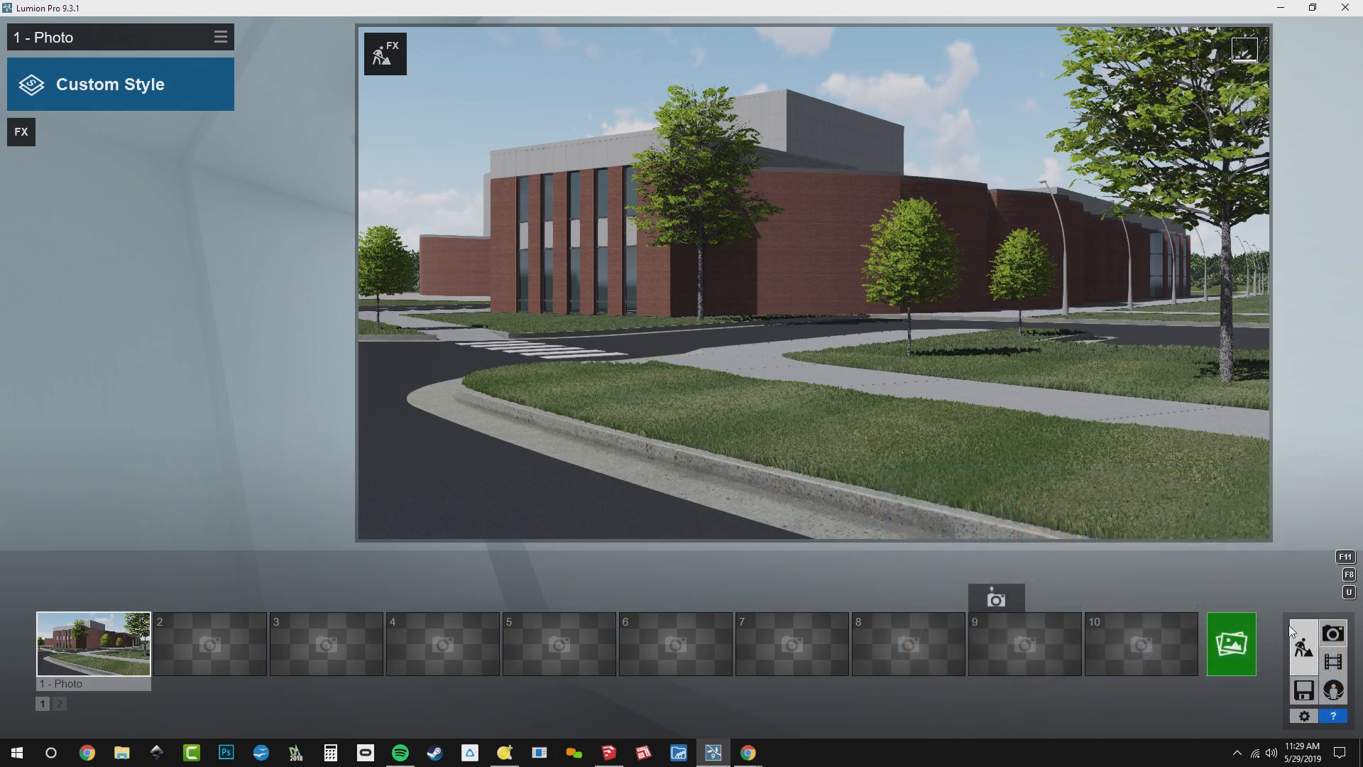
Return to build mode and lay a mass placement line of transport objects across the parking bay beside the lawn
{"action": "left_click", "coordinate": [1298, 639]}
{"action": "key", "text": "w"}
{"action": "key", "text": "q"}
{"action": "right_click_drag", "start_coordinate": [872, 351], "coordinate": [1001, 483]}
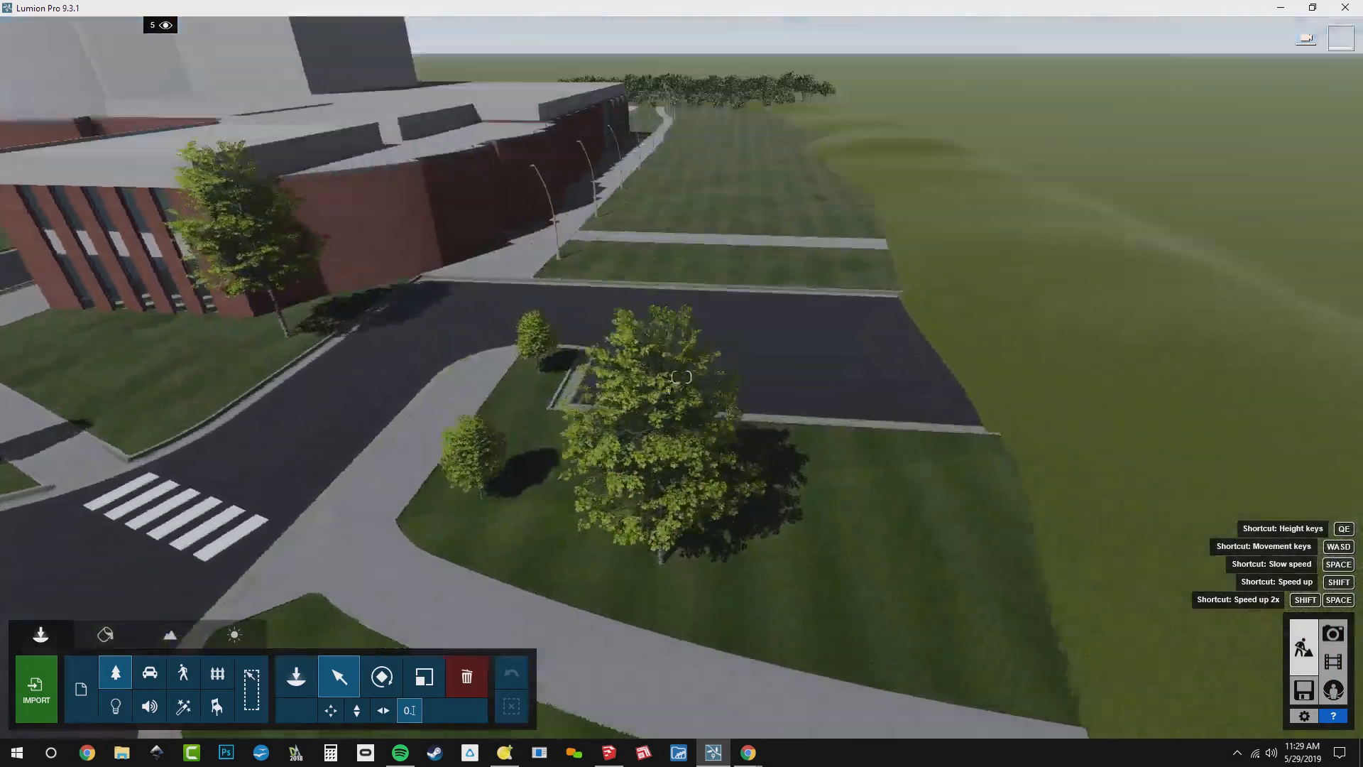
{"action": "key", "text": "w"}
{"action": "right_click_drag", "start_coordinate": [790, 241], "coordinate": [791, 353]}
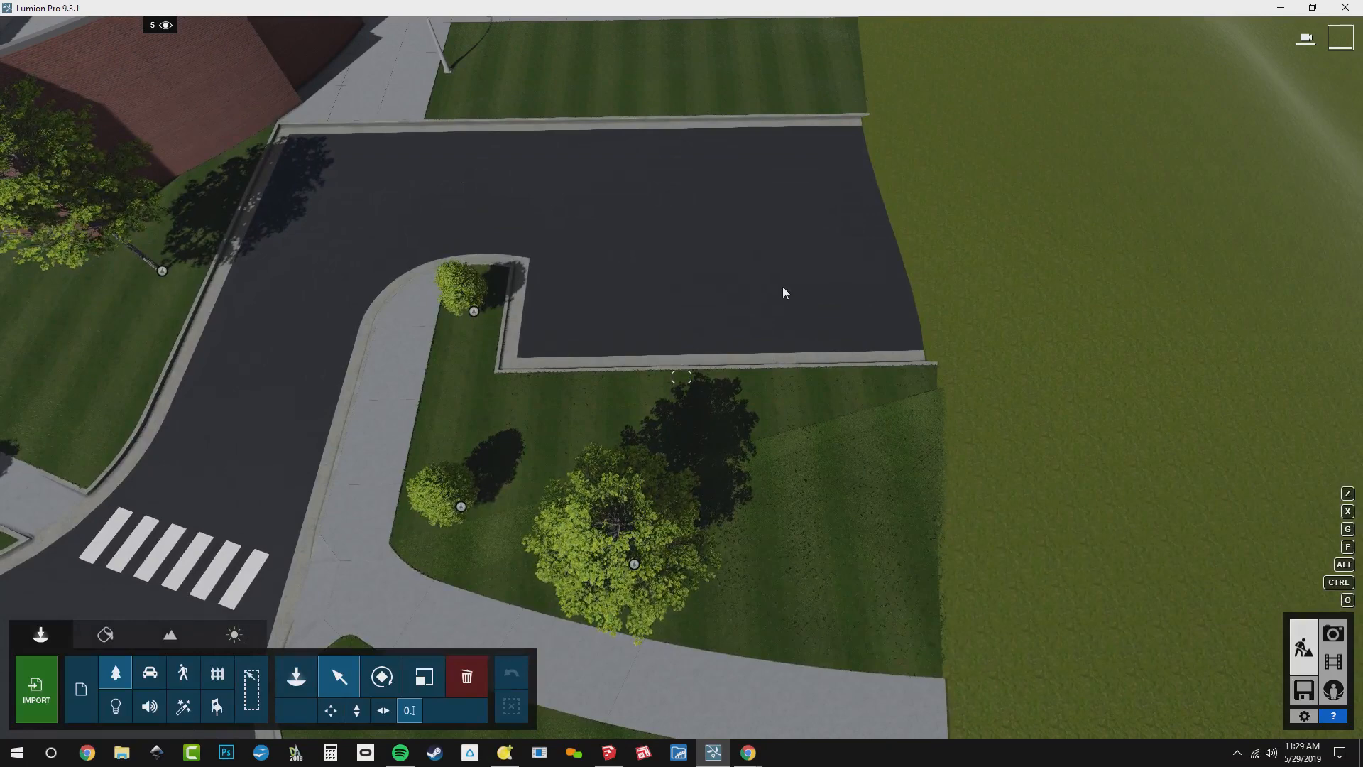
{"action": "left_click", "coordinate": [298, 694]}
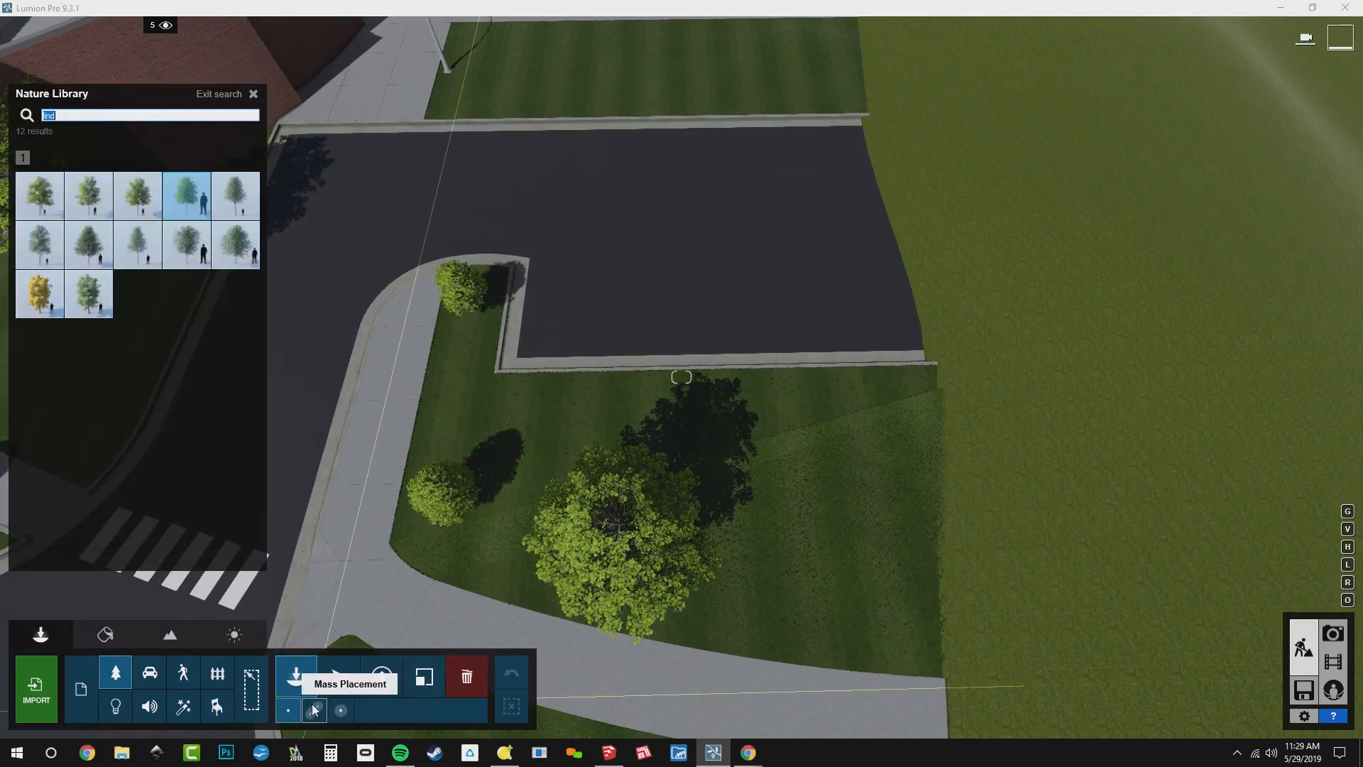
{"action": "left_click", "coordinate": [313, 711]}
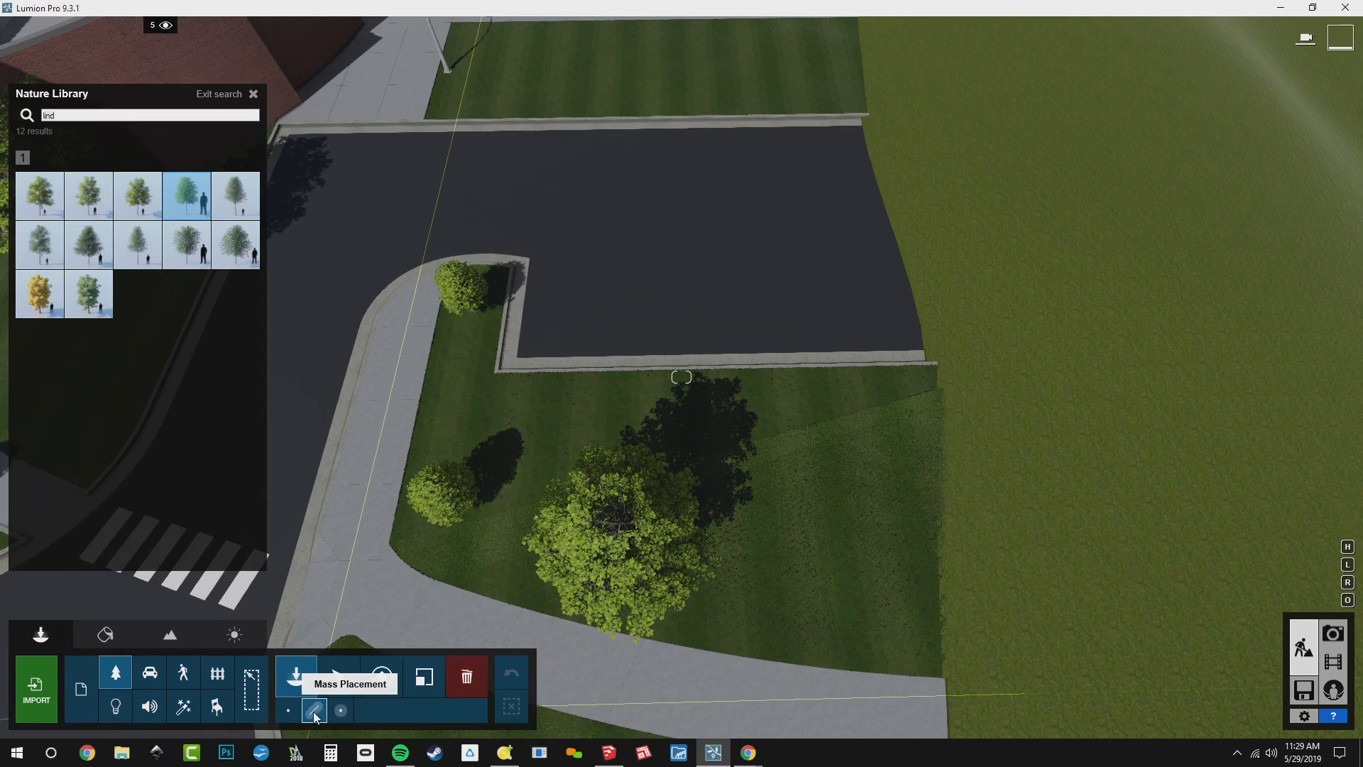
{"action": "left_click", "coordinate": [149, 674]}
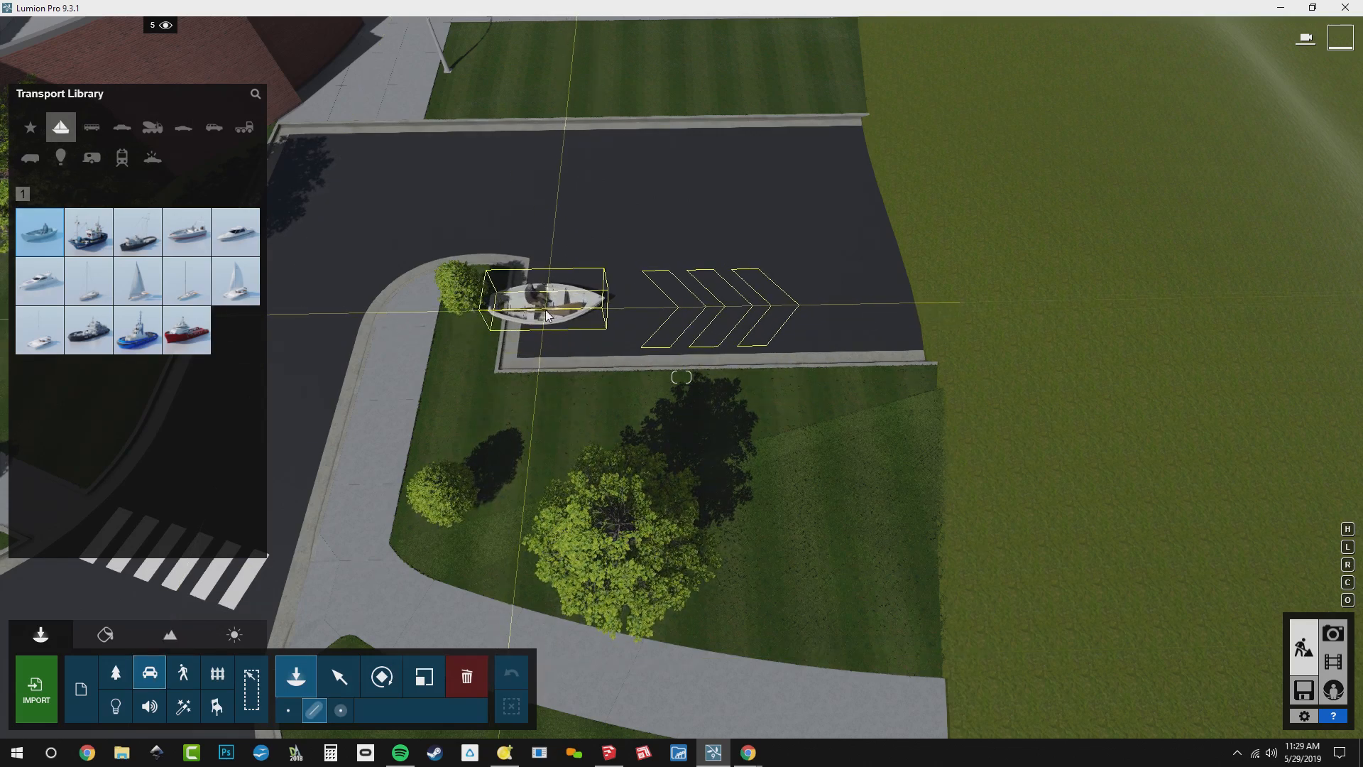
{"action": "left_click", "coordinate": [552, 304]}
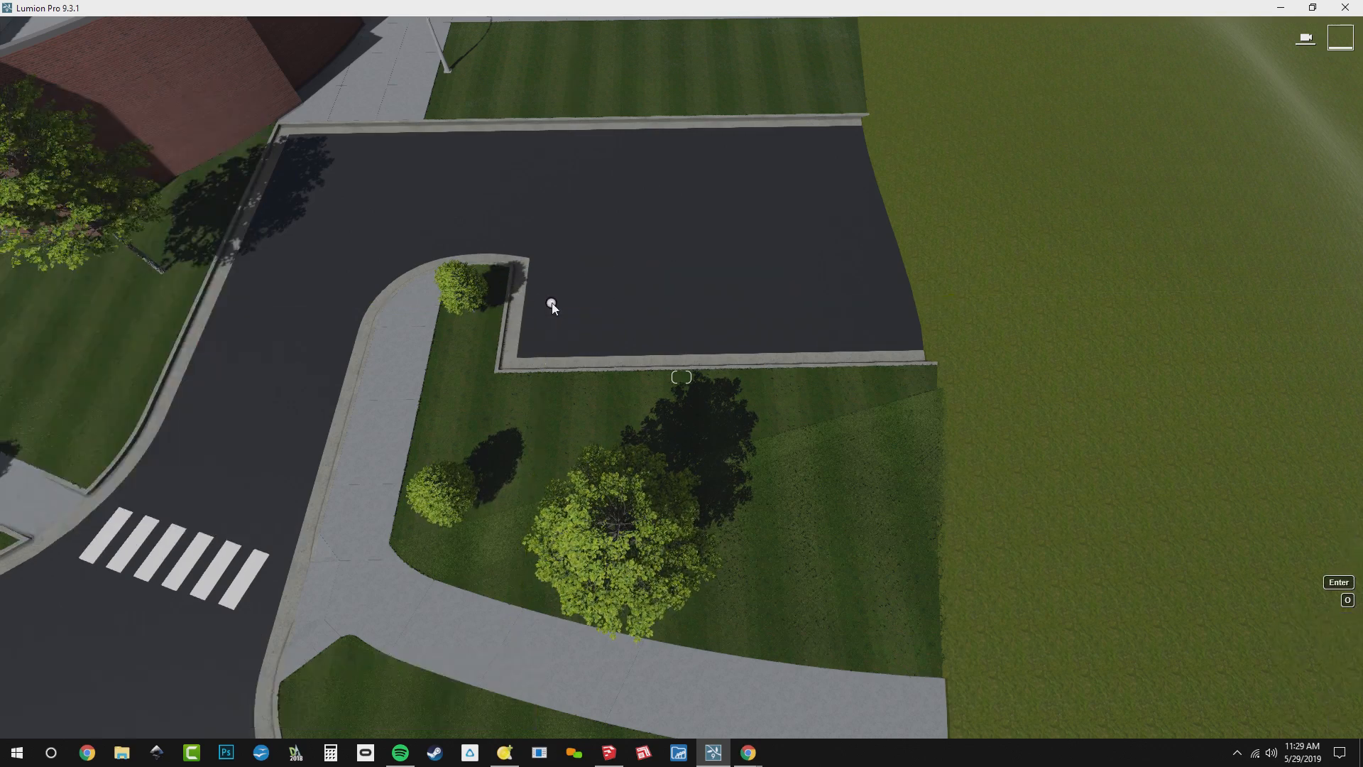
{"action": "left_click", "coordinate": [900, 297]}
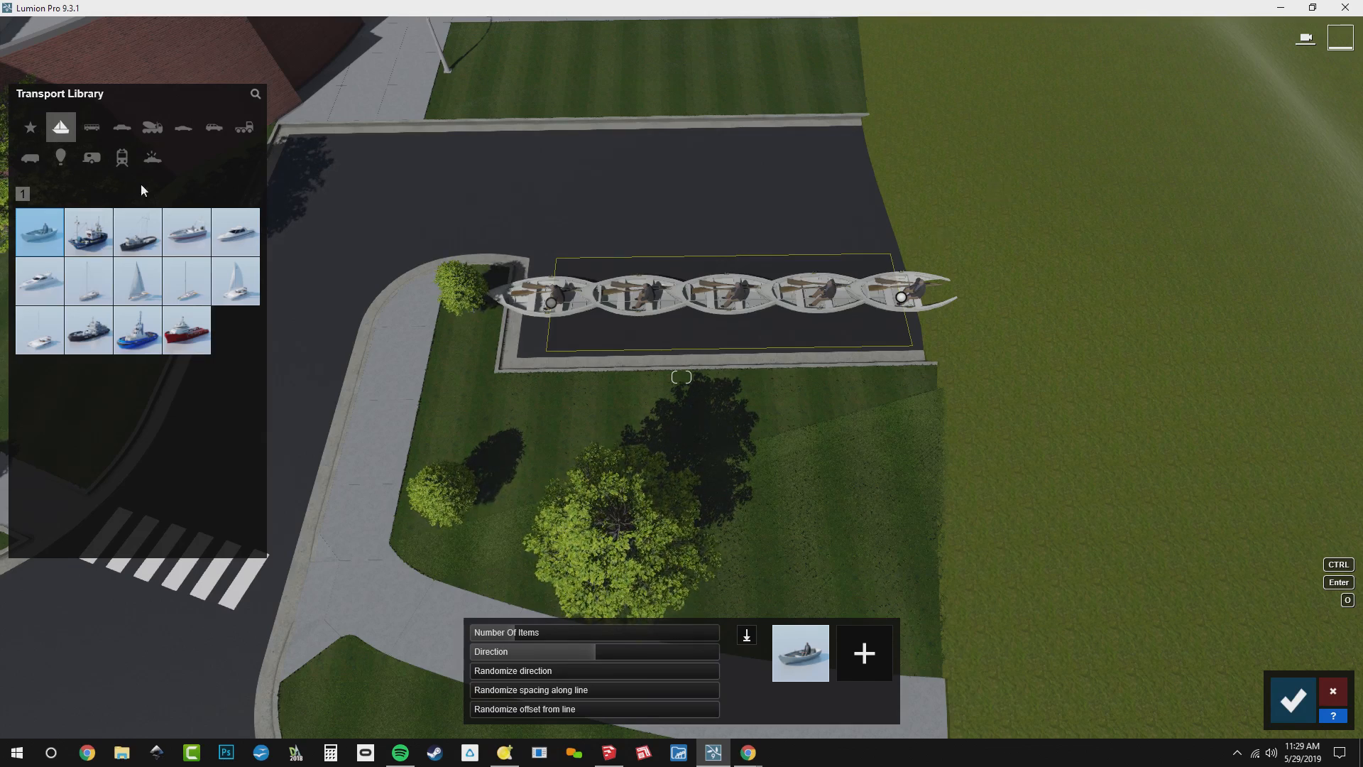
Replace the boats in the parking row with the dark blue sedan from the cars category
{"action": "left_click", "coordinate": [124, 135]}
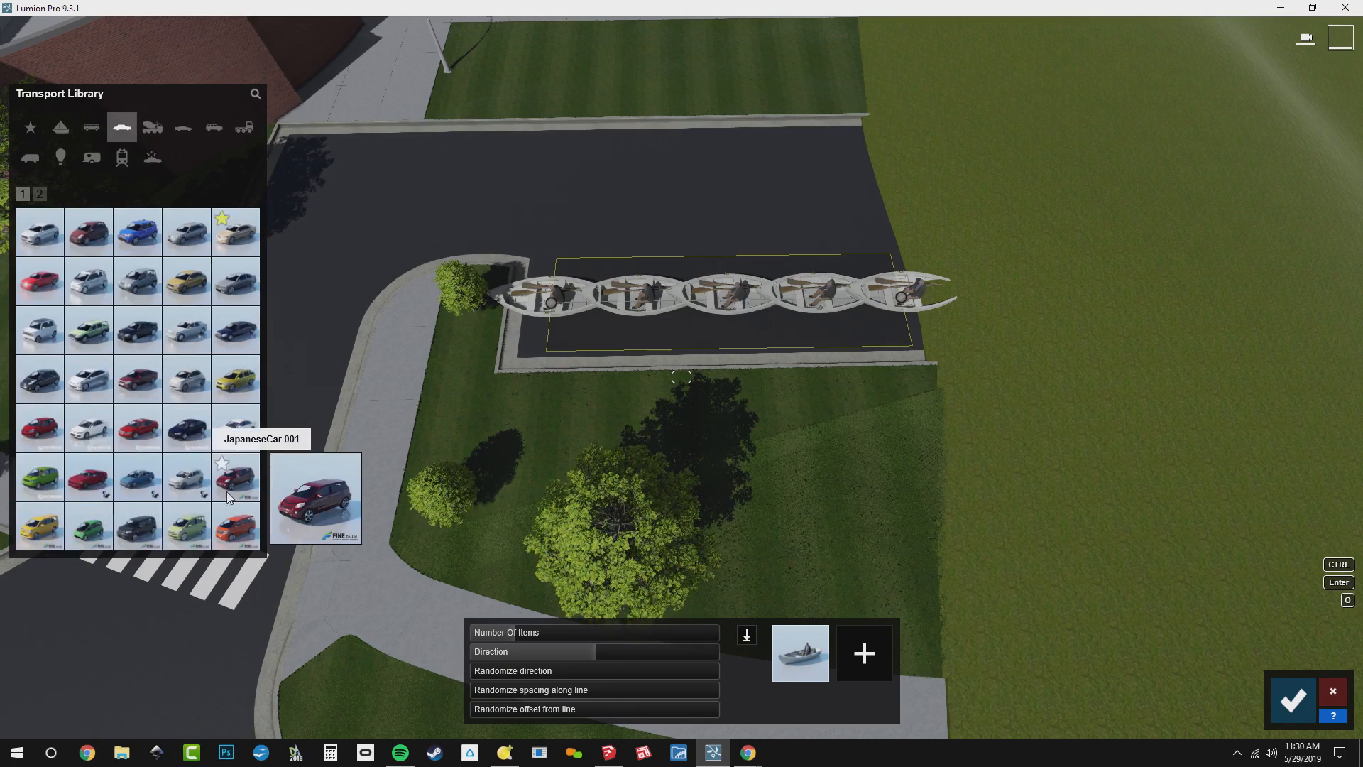
{"action": "left_click", "coordinate": [188, 489]}
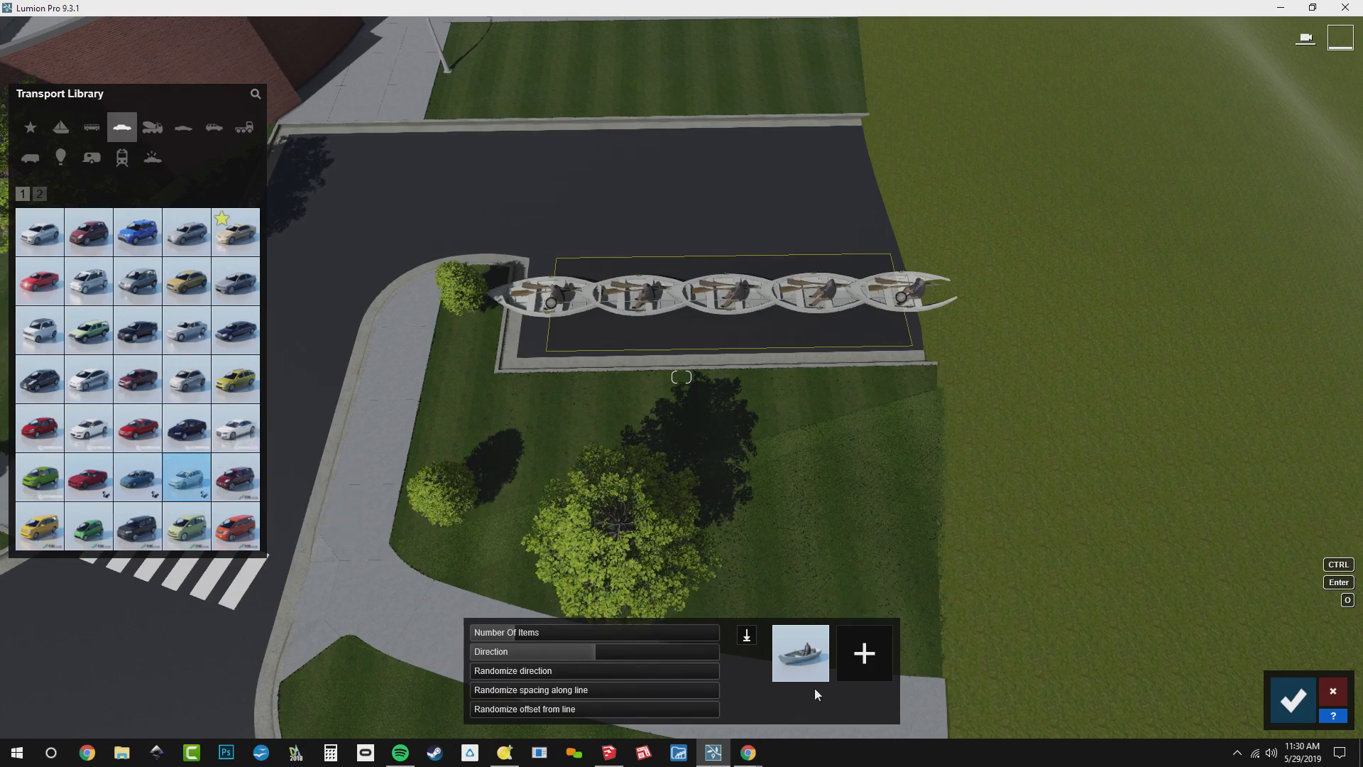
{"action": "left_click", "coordinate": [173, 443]}
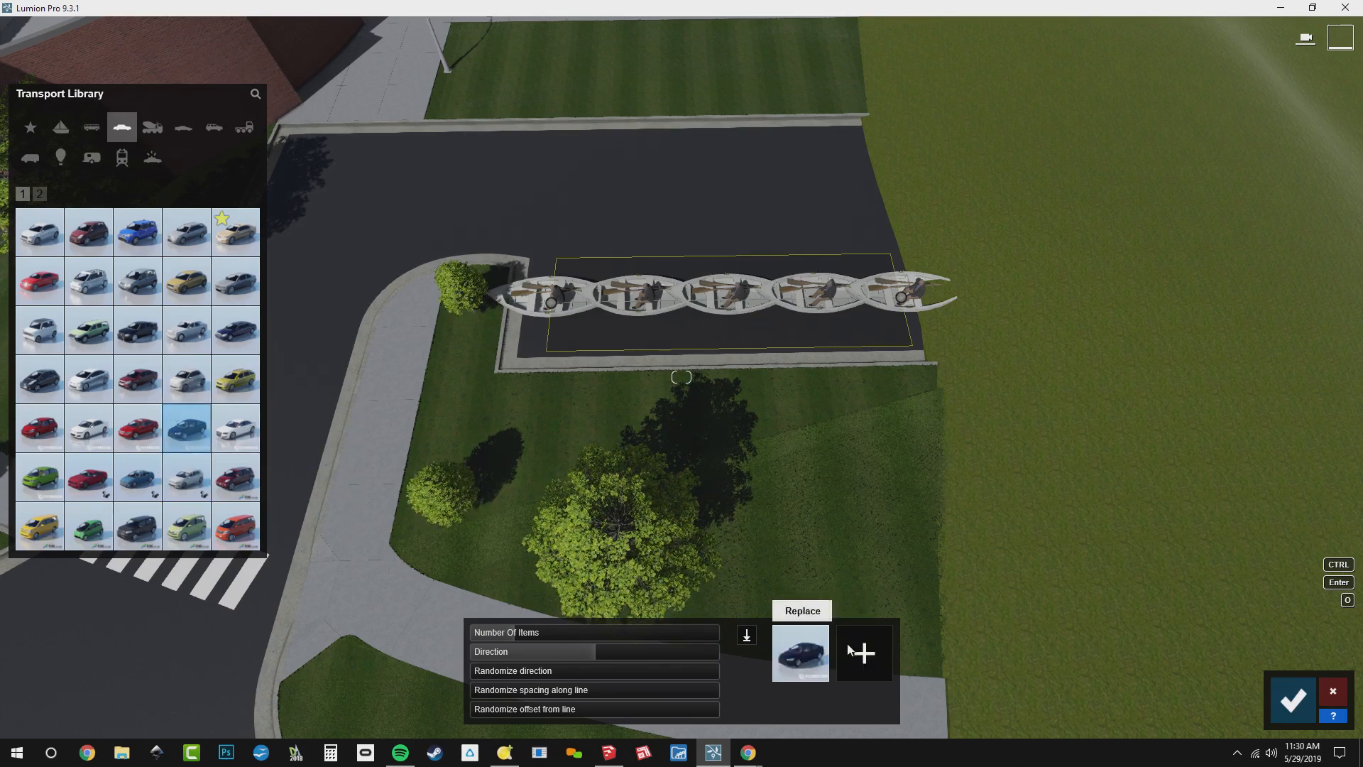
{"action": "left_click", "coordinate": [804, 659]}
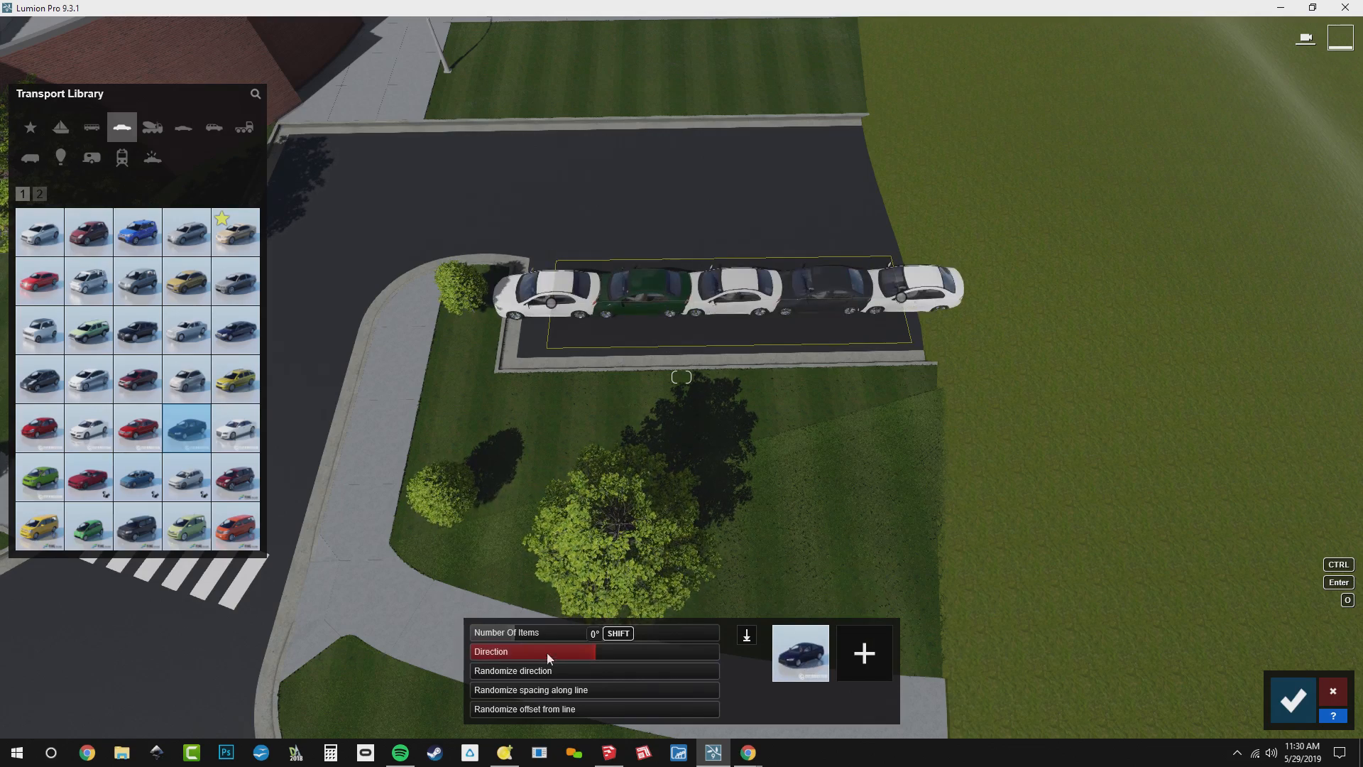
Set the parking row's direction to -90 degrees and its number of items to 6
{"action": "left_click_drag", "start_coordinate": [586, 654], "coordinate": [525, 664]}
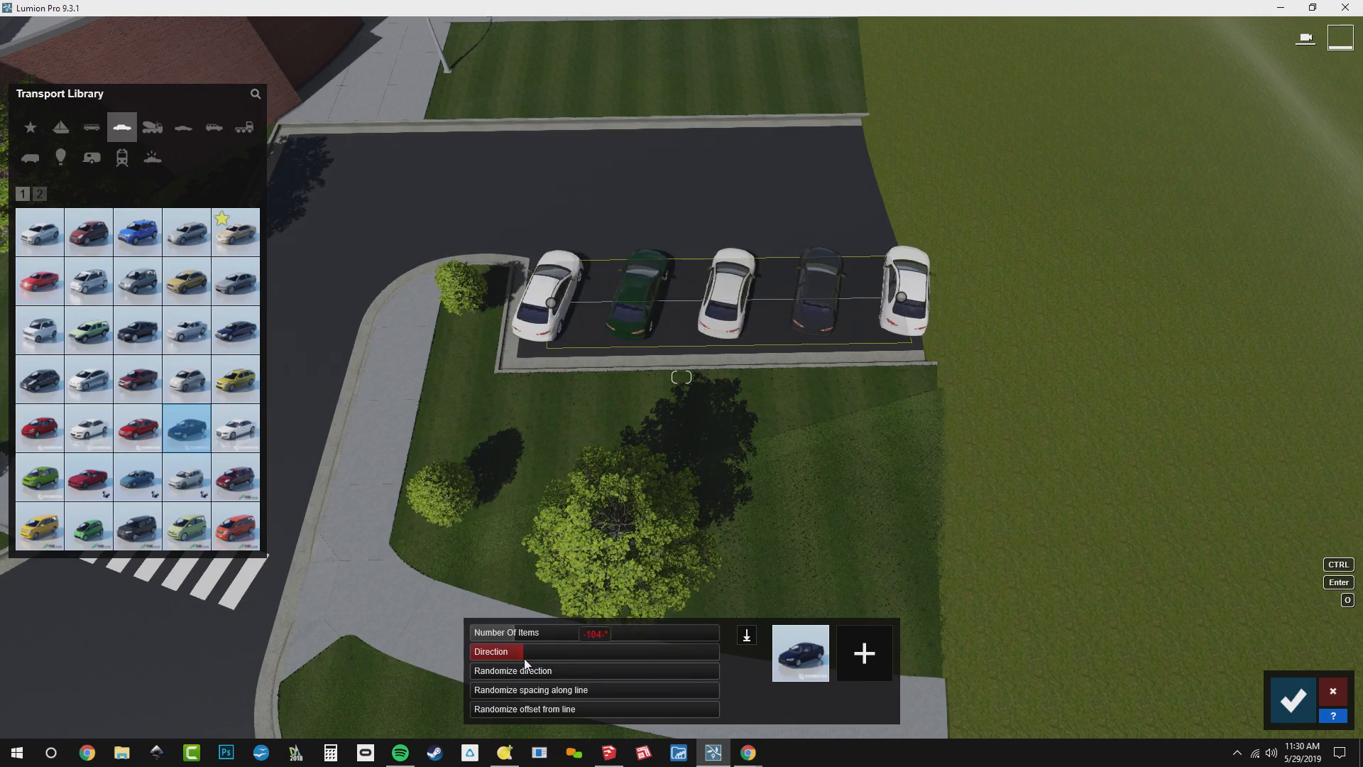
{"action": "key", "text": "BackSpace"}
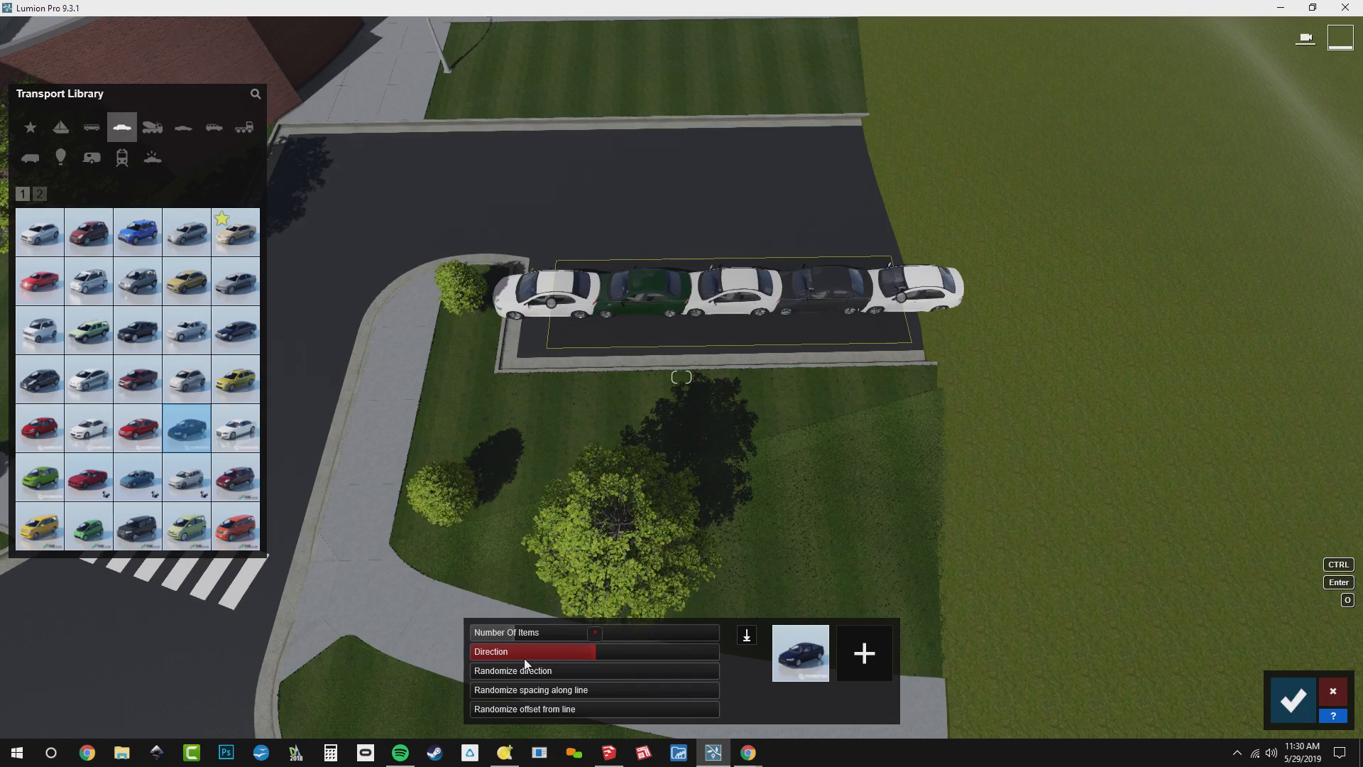
{"action": "type", "text": "-90"}
{"action": "key", "text": "Return"}
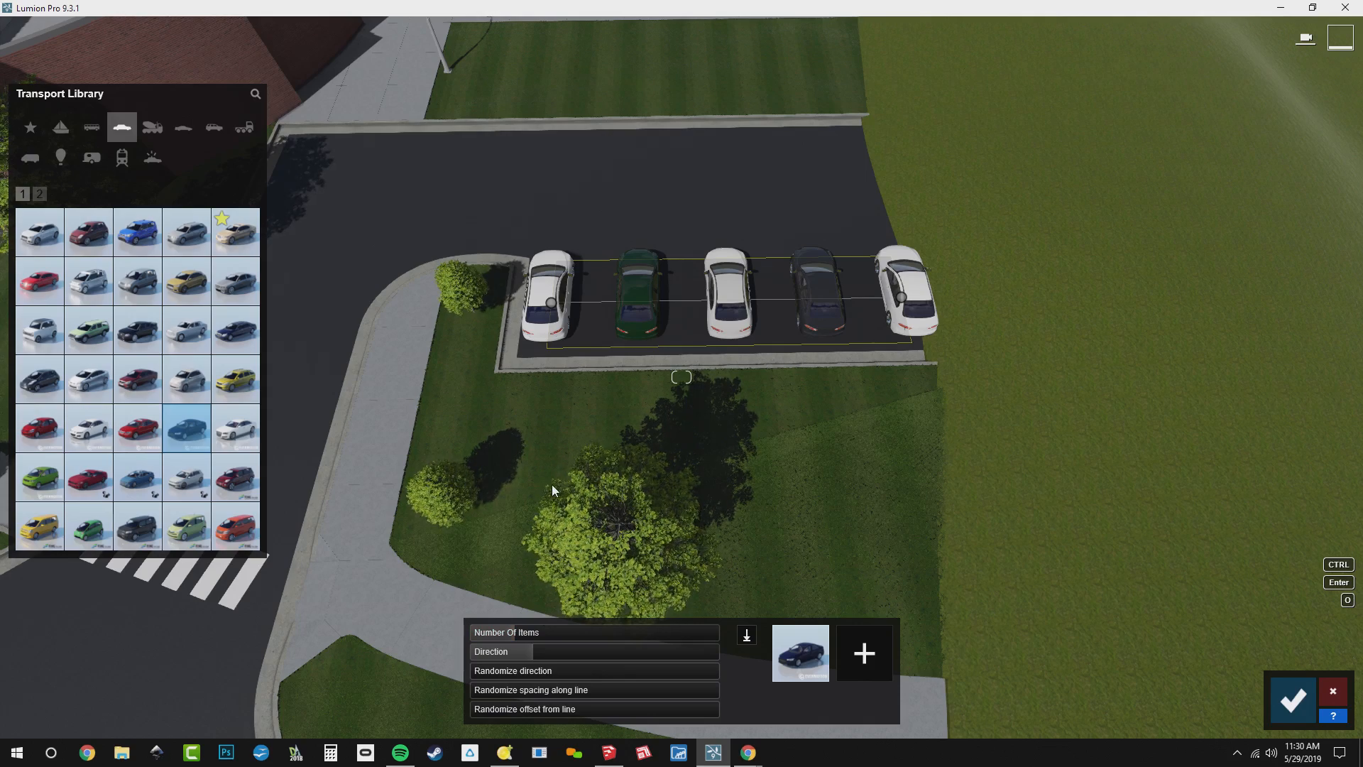
{"action": "mouse_move", "coordinate": [518, 636]}
{"action": "left_click_drag", "start_coordinate": [518, 636], "coordinate": [530, 637]}
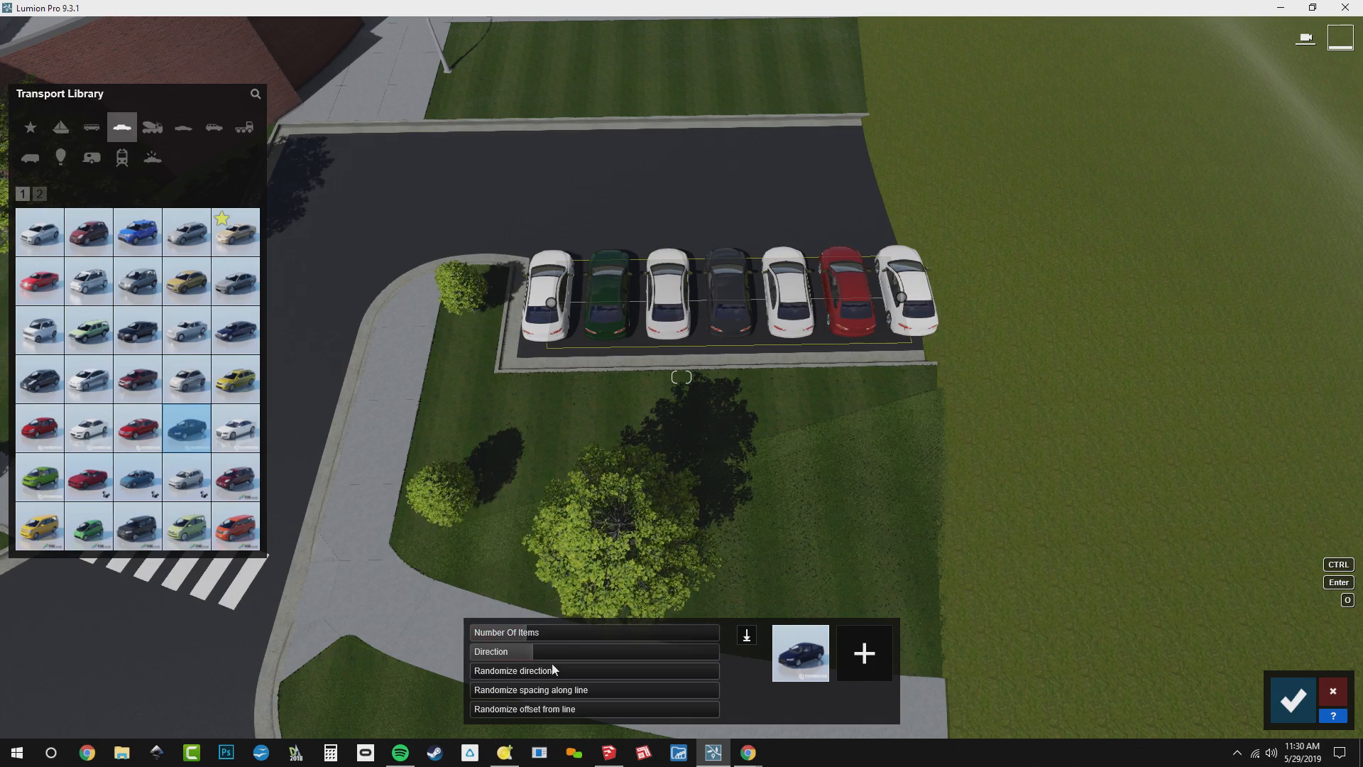
{"action": "mouse_move", "coordinate": [522, 632]}
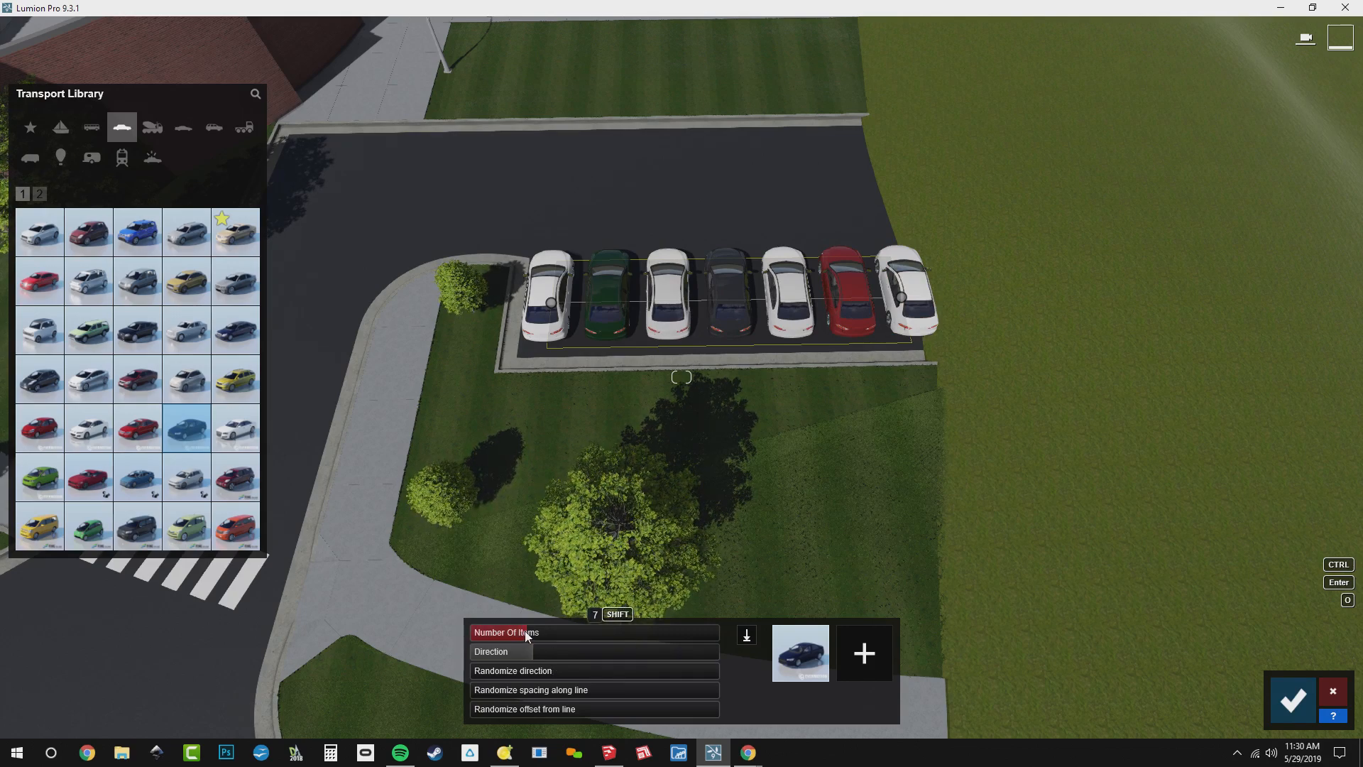
{"action": "left_click_drag", "start_coordinate": [524, 631], "coordinate": [521, 634]}
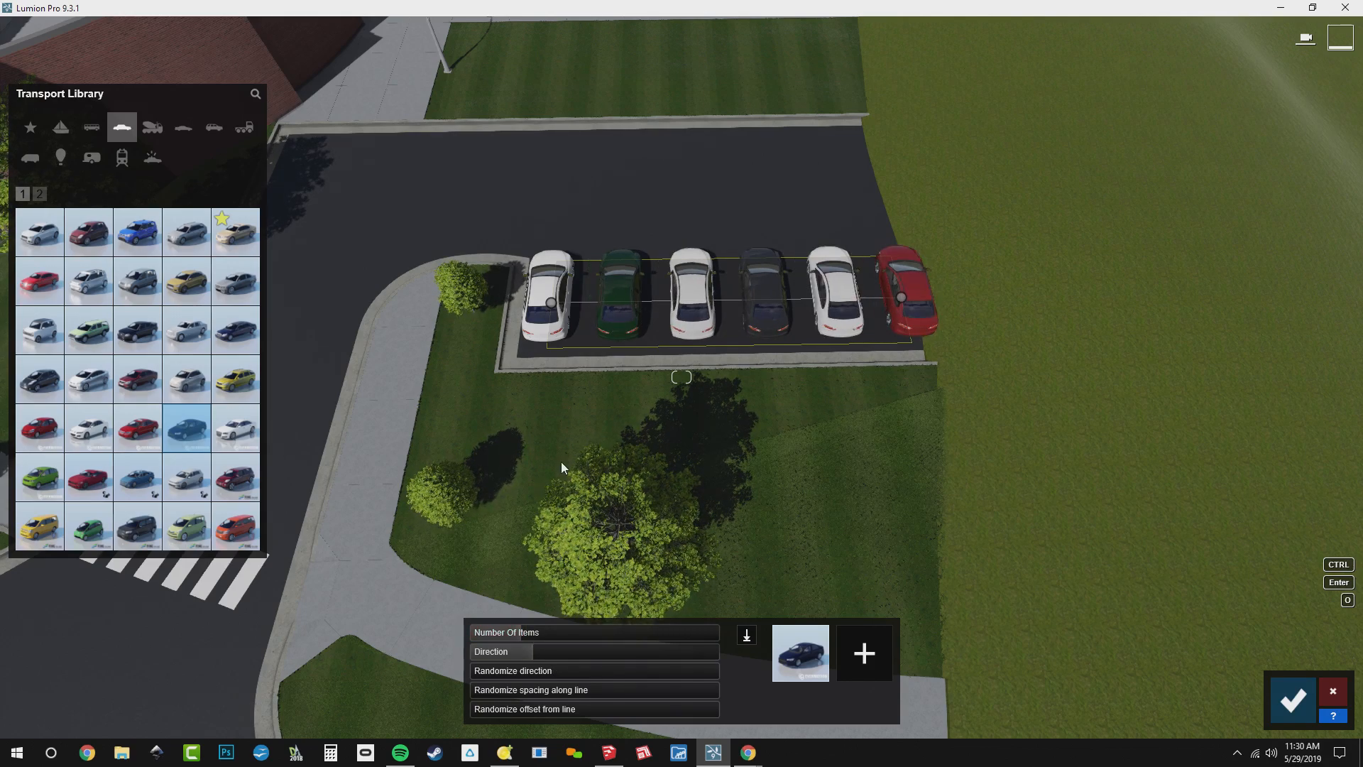
Add Car 018 and a dark blue sedan to the parking row's vehicle mix
{"action": "mouse_move", "coordinate": [257, 248]}
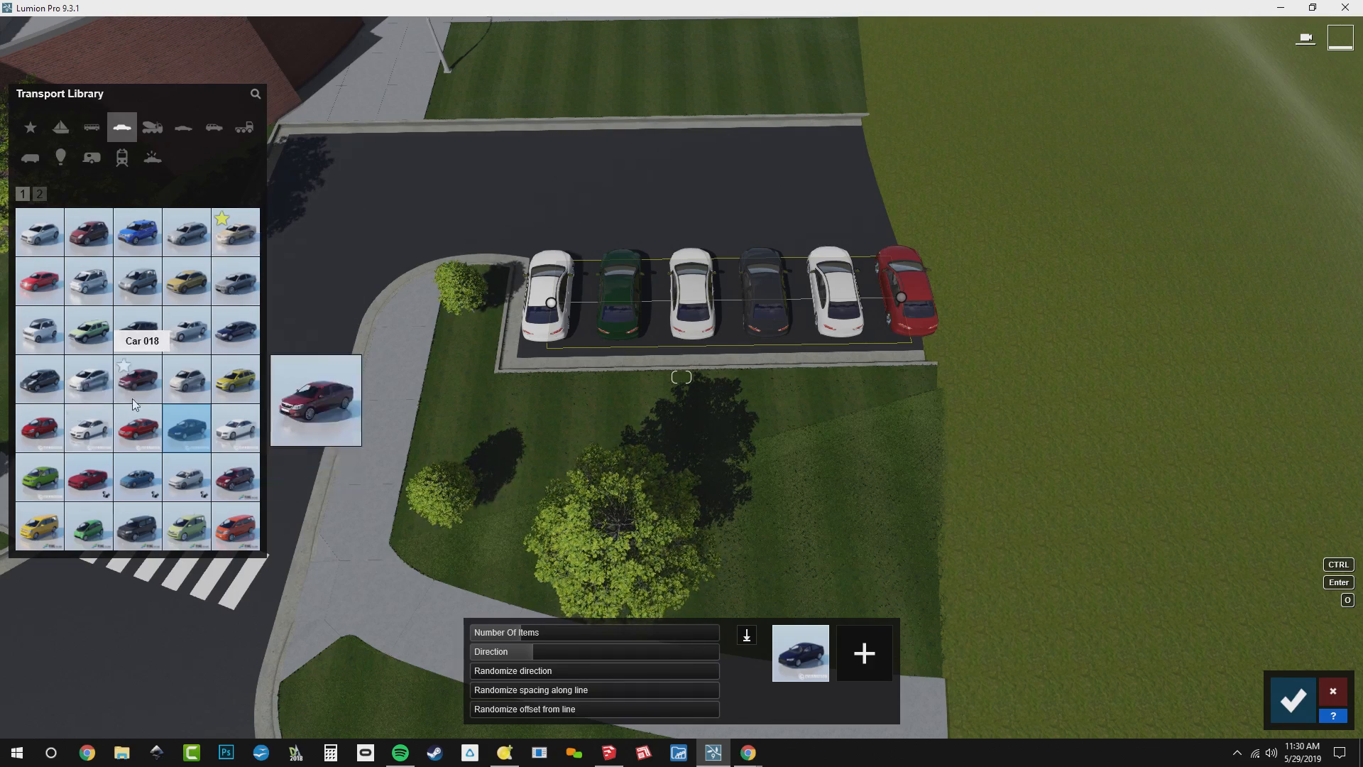
{"action": "left_click", "coordinate": [151, 385]}
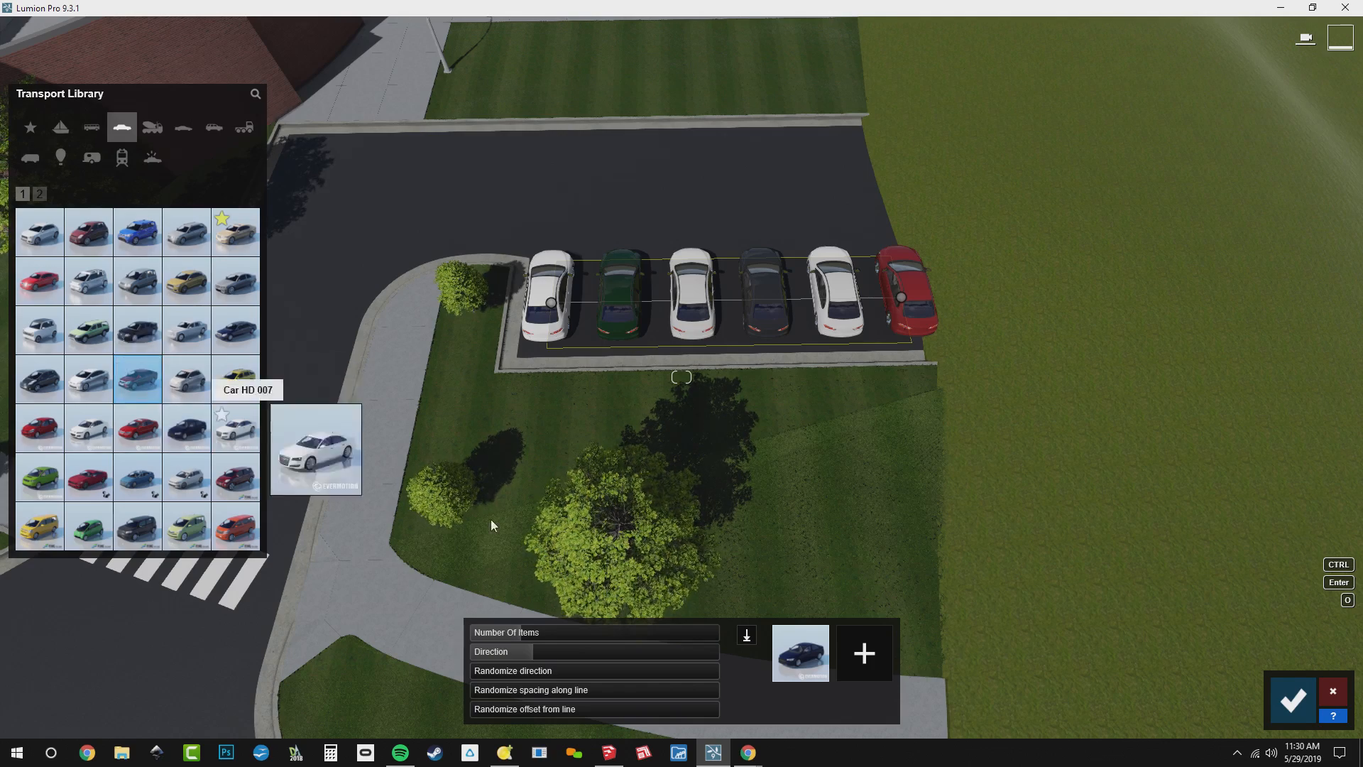
{"action": "left_click", "coordinate": [878, 655]}
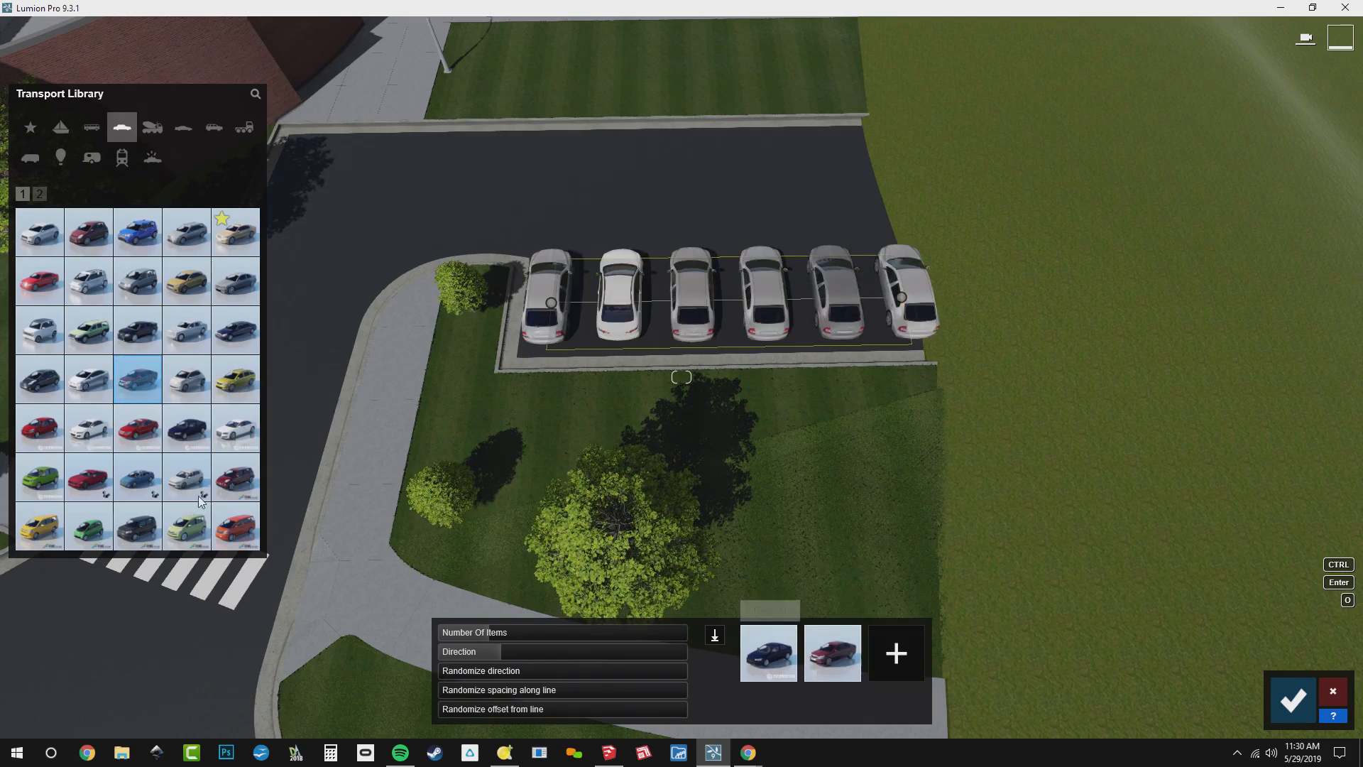
{"action": "left_click", "coordinate": [240, 347]}
{"action": "left_click", "coordinate": [899, 651]}
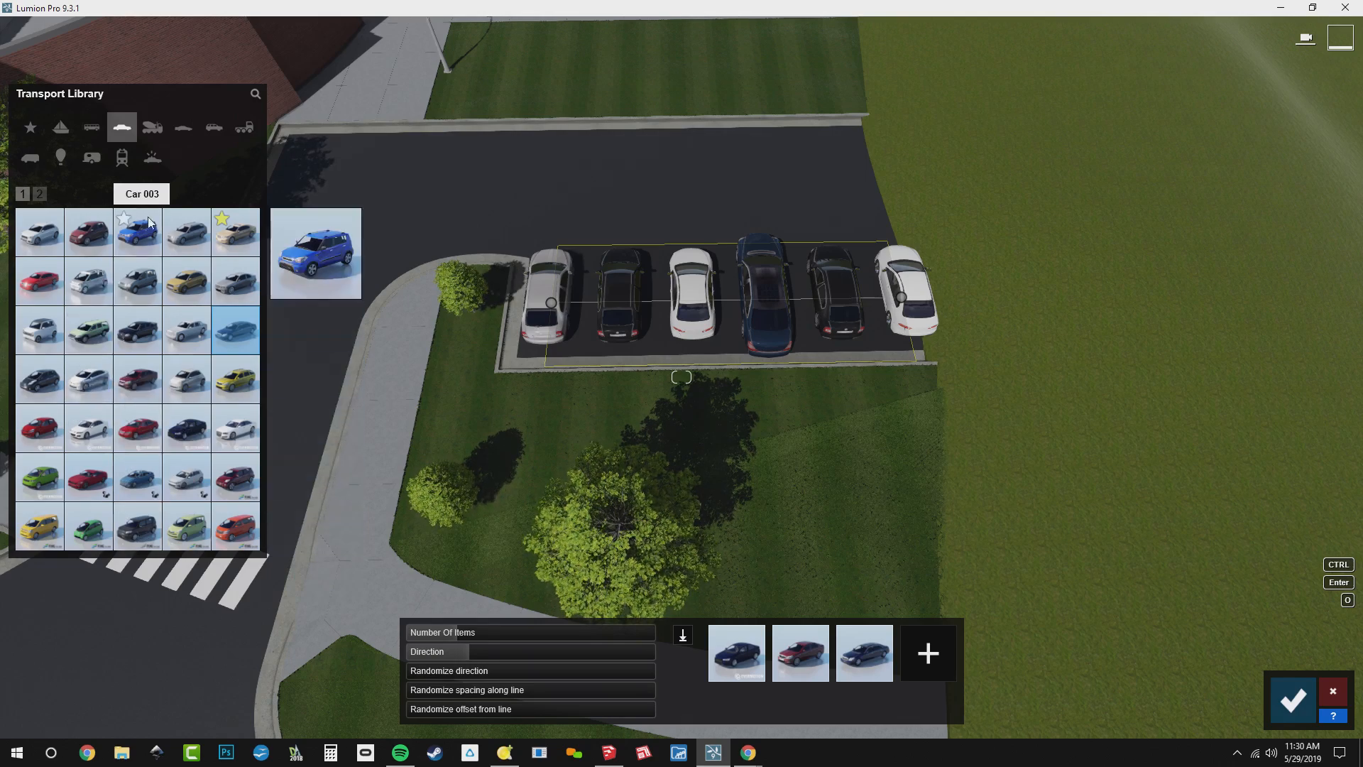
Replace the third vehicle in the mix with the dark minivan from the second set of cars
{"action": "left_click", "coordinate": [39, 196]}
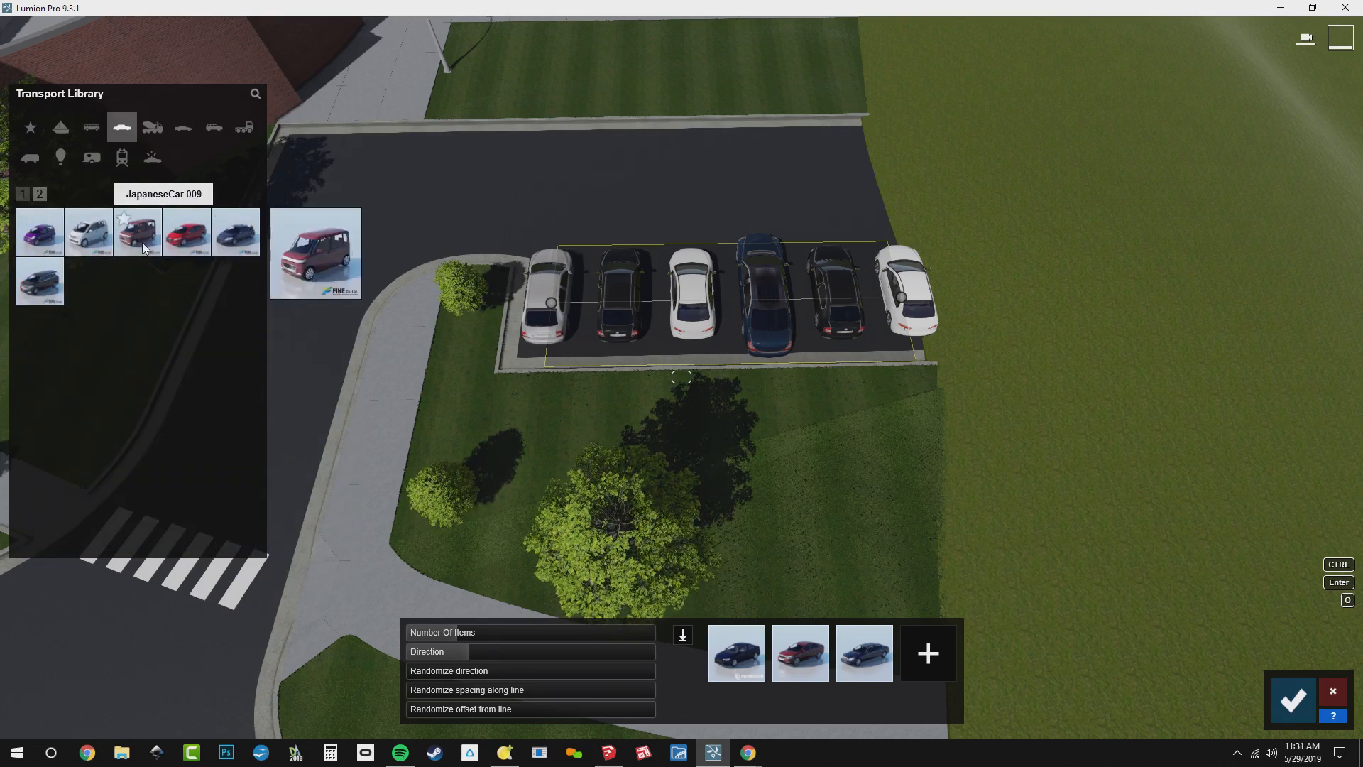
{"action": "left_click", "coordinate": [40, 293]}
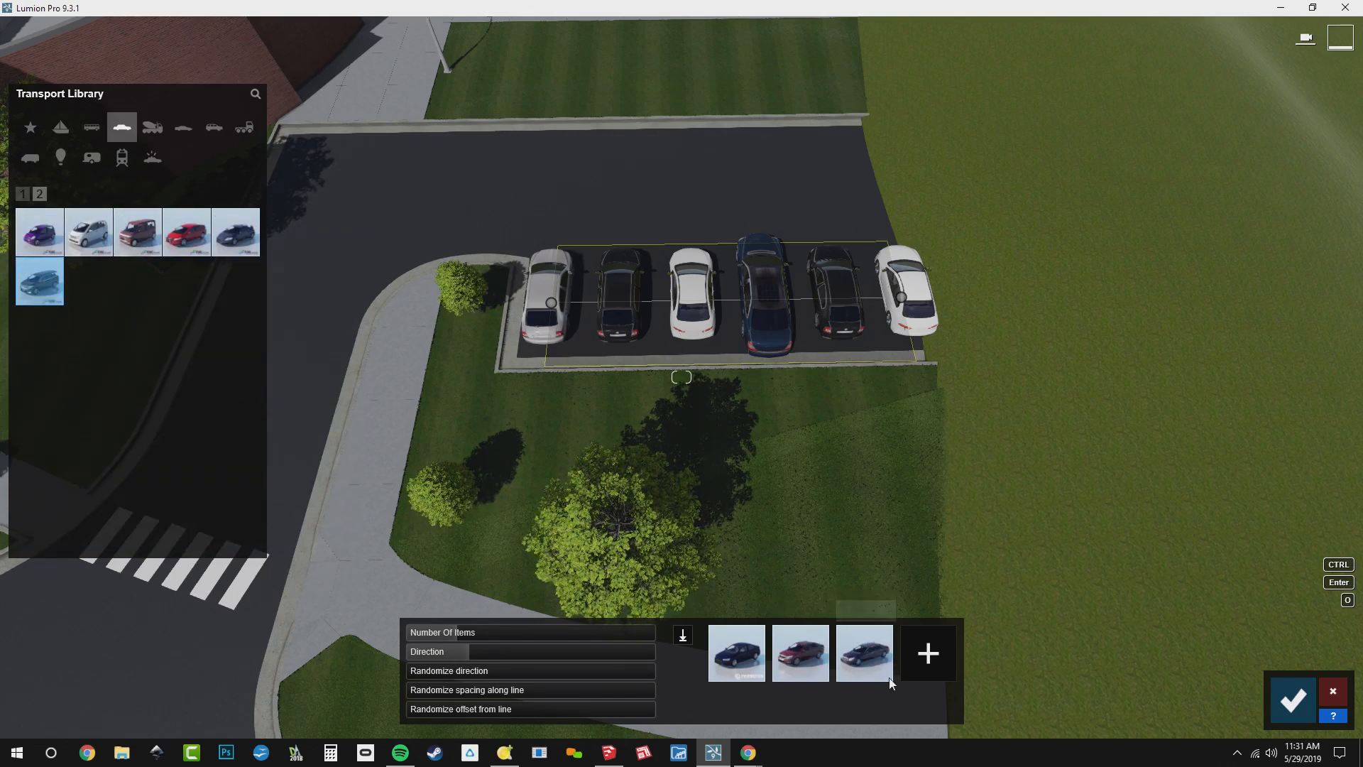
{"action": "left_click", "coordinate": [856, 664]}
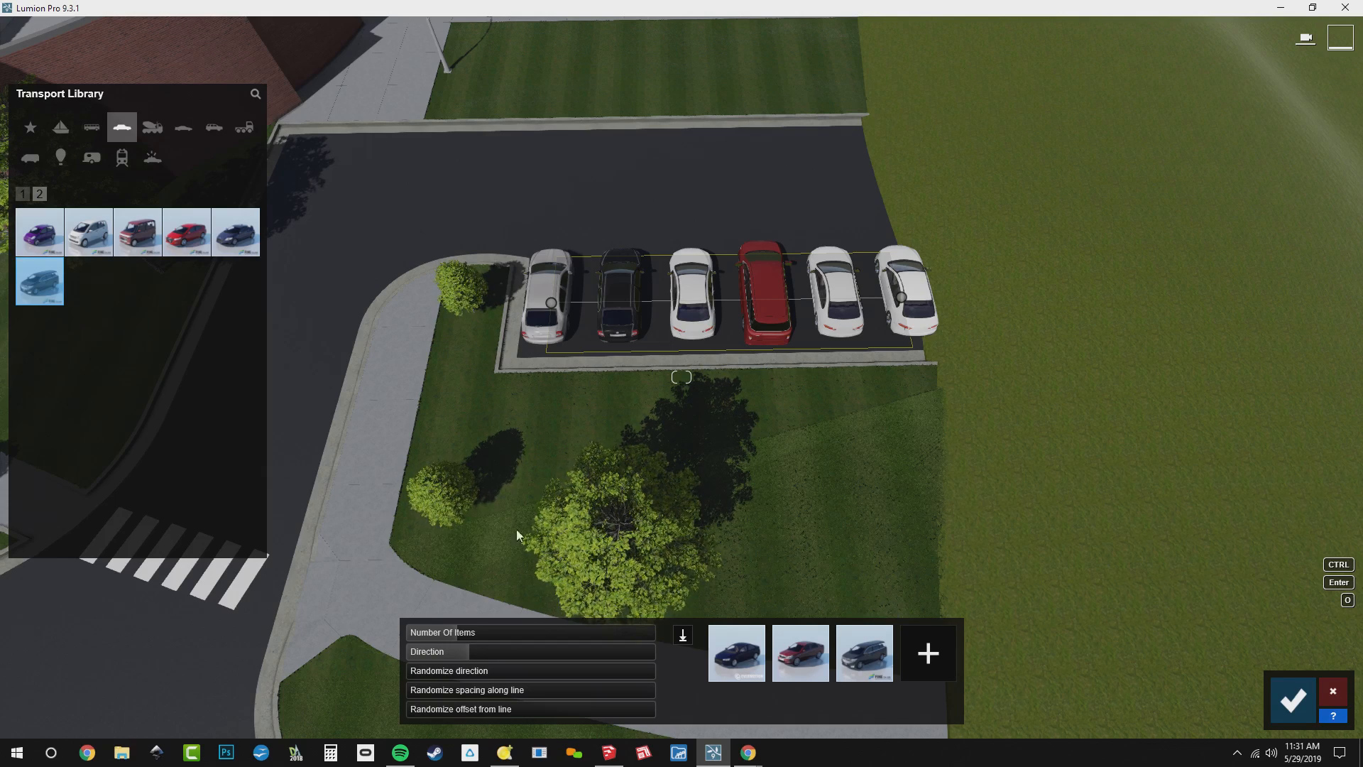
Add the silver, teal (SUV HD 003), dark red and orange SUVs to the vehicle mix and accept the parking row
{"action": "left_click", "coordinate": [216, 130]}
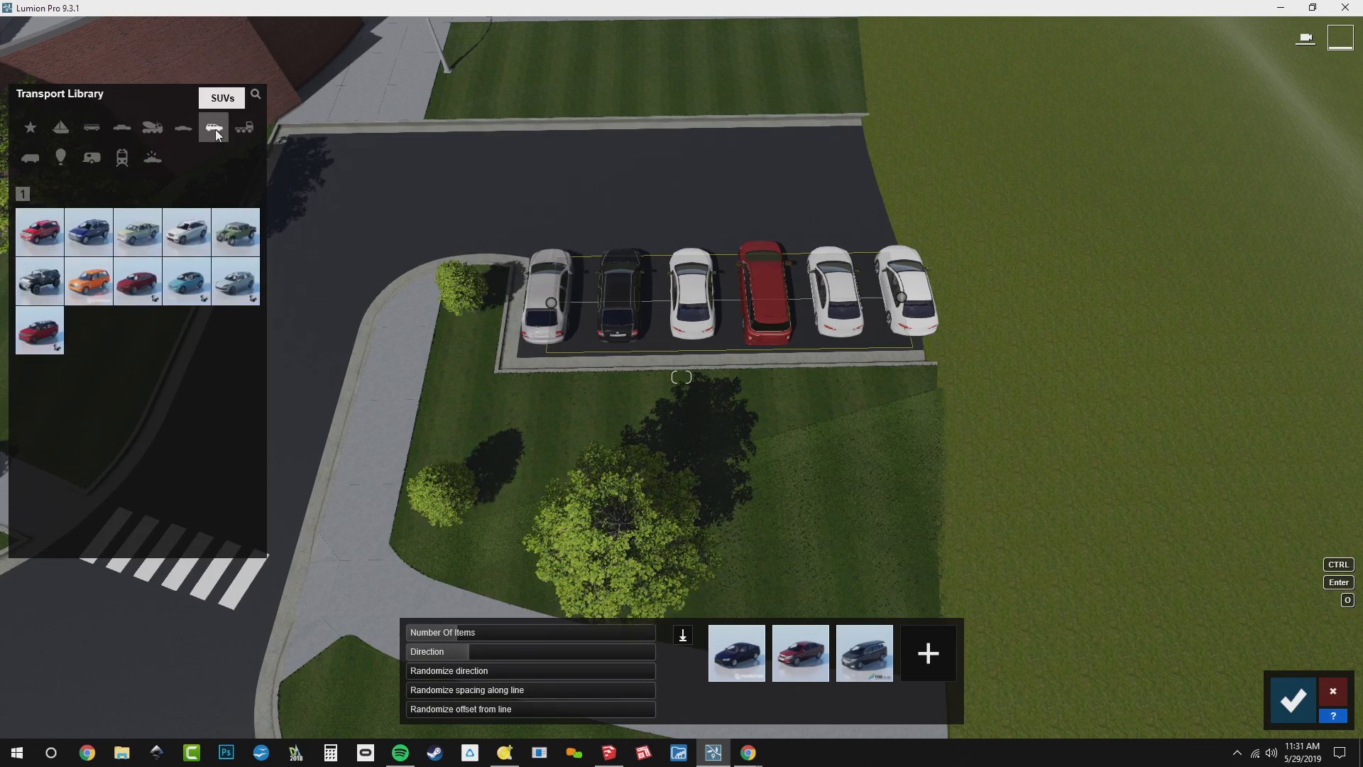
{"action": "left_click", "coordinate": [240, 287]}
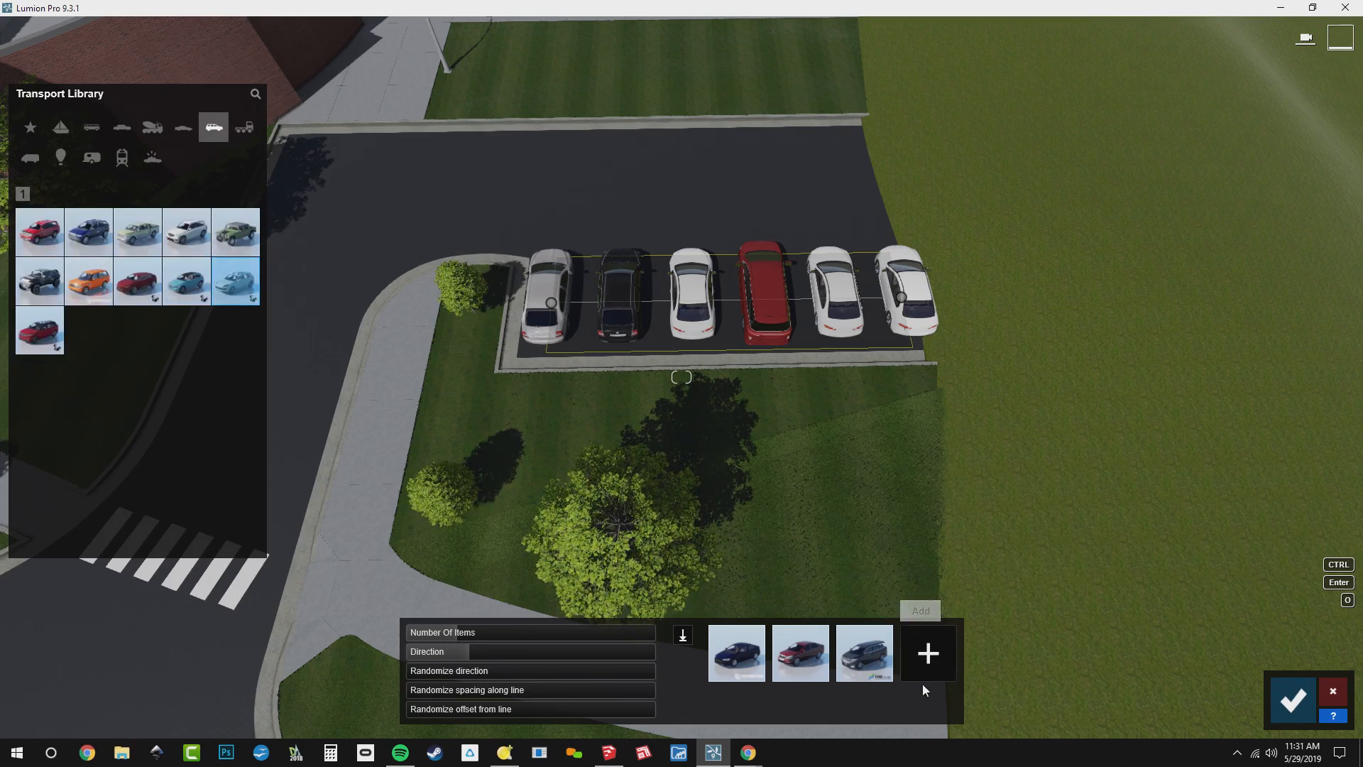
{"action": "left_click", "coordinate": [925, 664]}
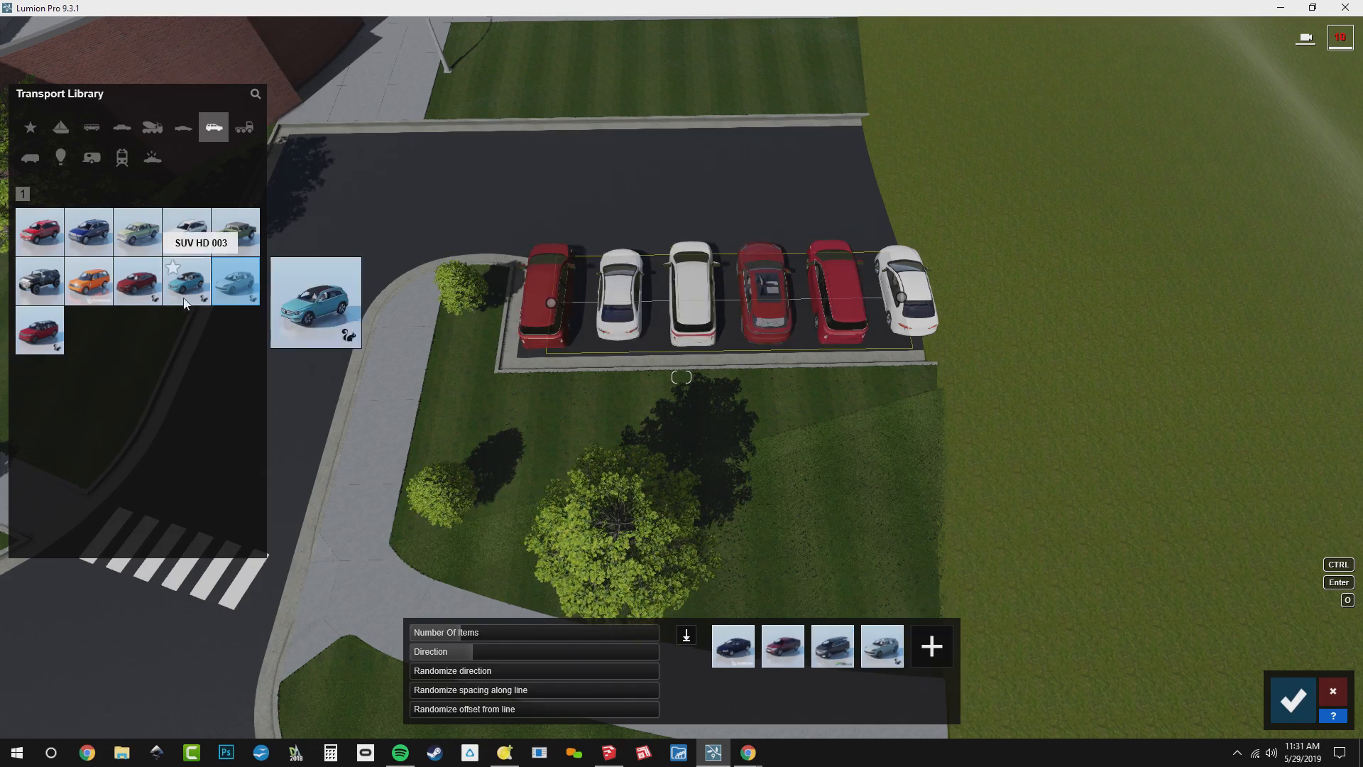
{"action": "left_click", "coordinate": [186, 280]}
{"action": "left_click", "coordinate": [901, 654]}
{"action": "left_click", "coordinate": [934, 660]}
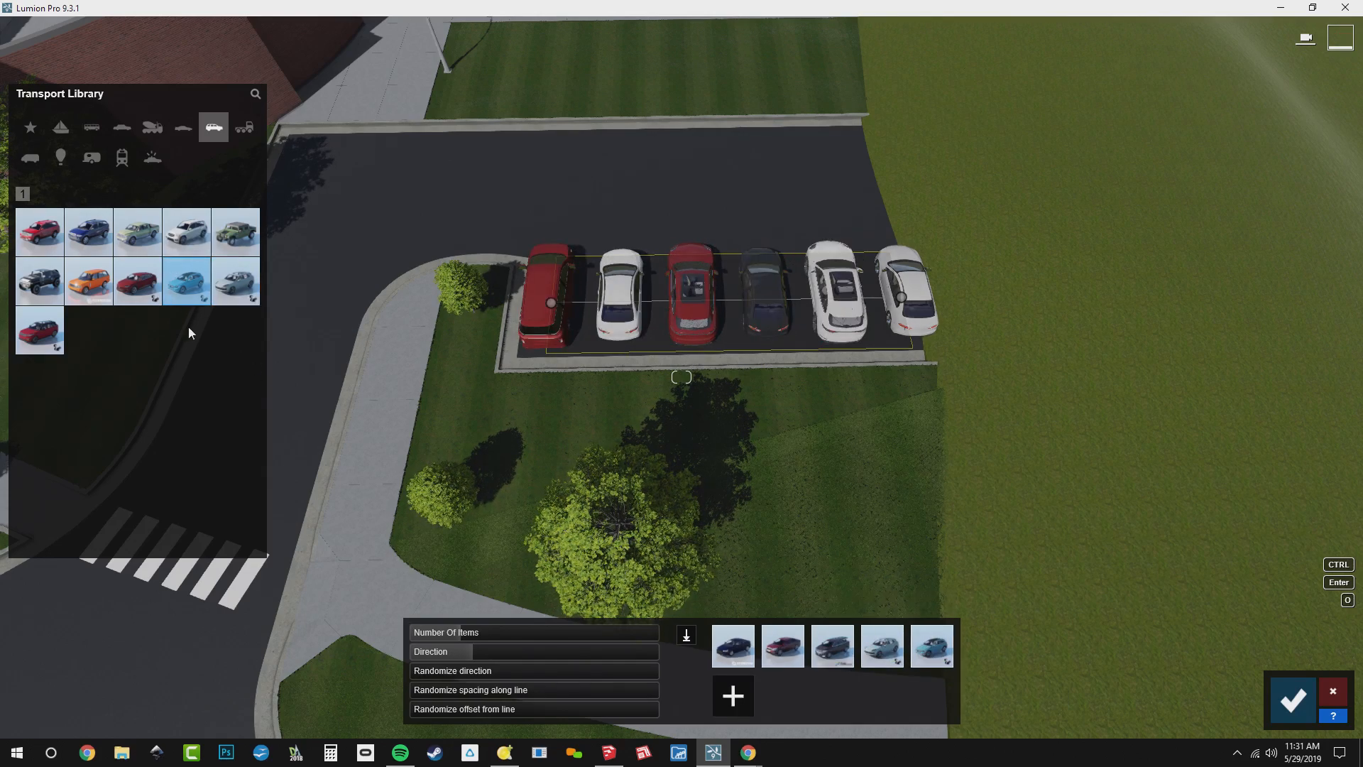
{"action": "left_click", "coordinate": [138, 281]}
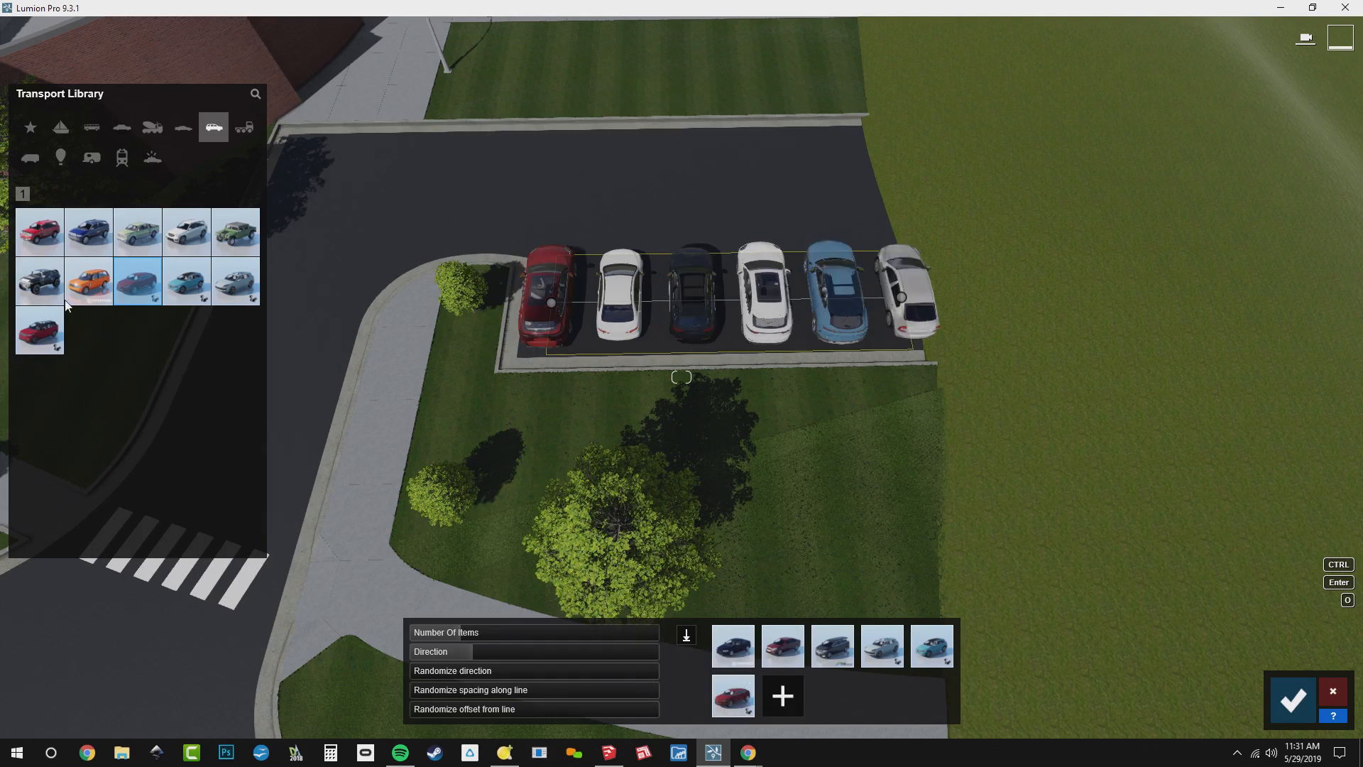
{"action": "left_click", "coordinate": [83, 289]}
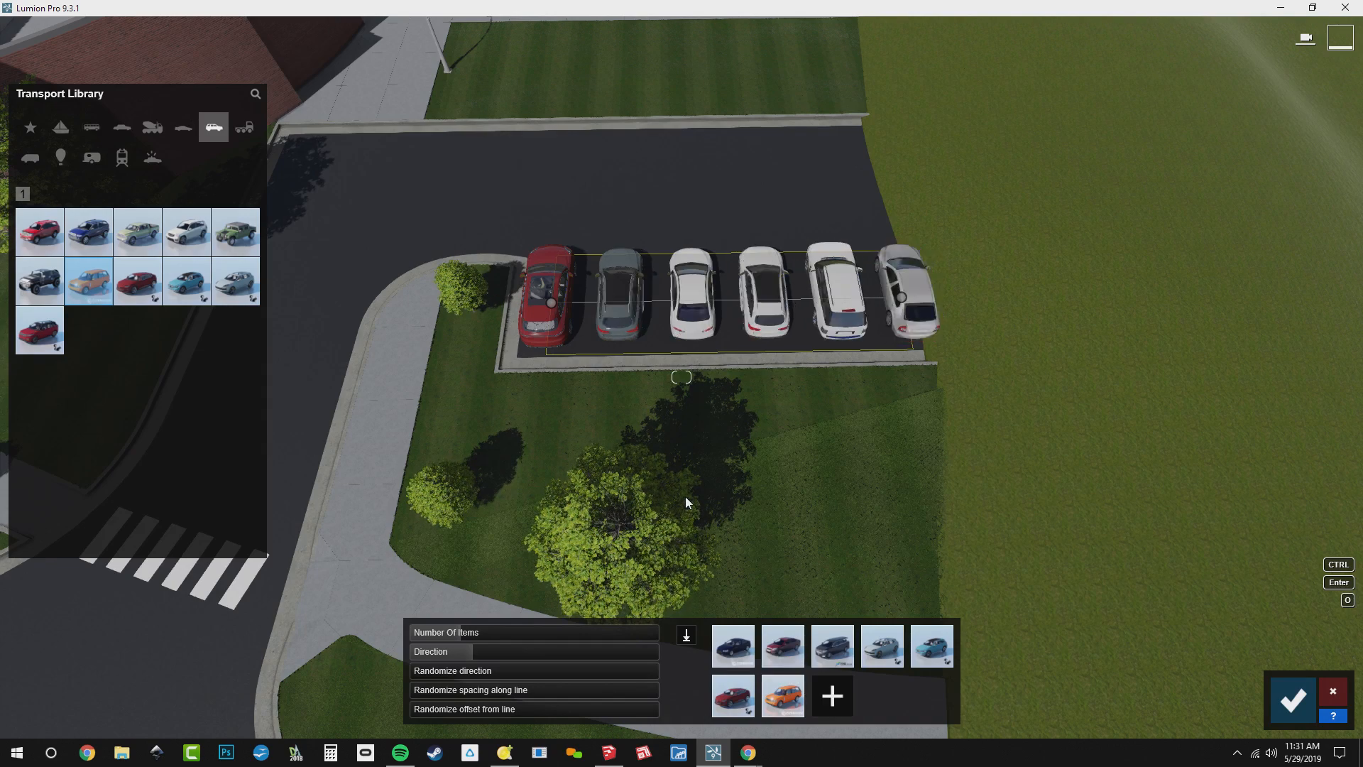
{"action": "mouse_move", "coordinate": [49, 284]}
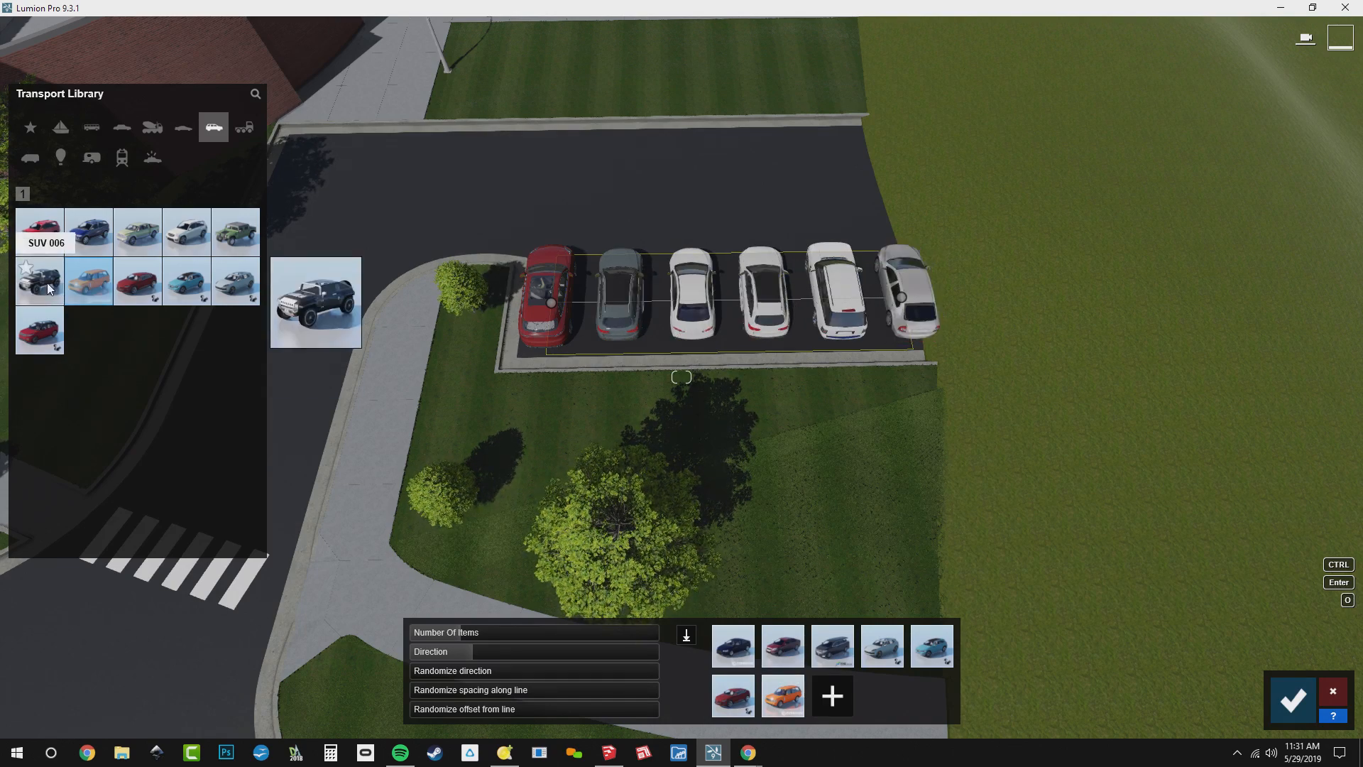
{"action": "mouse_move", "coordinate": [237, 232]}
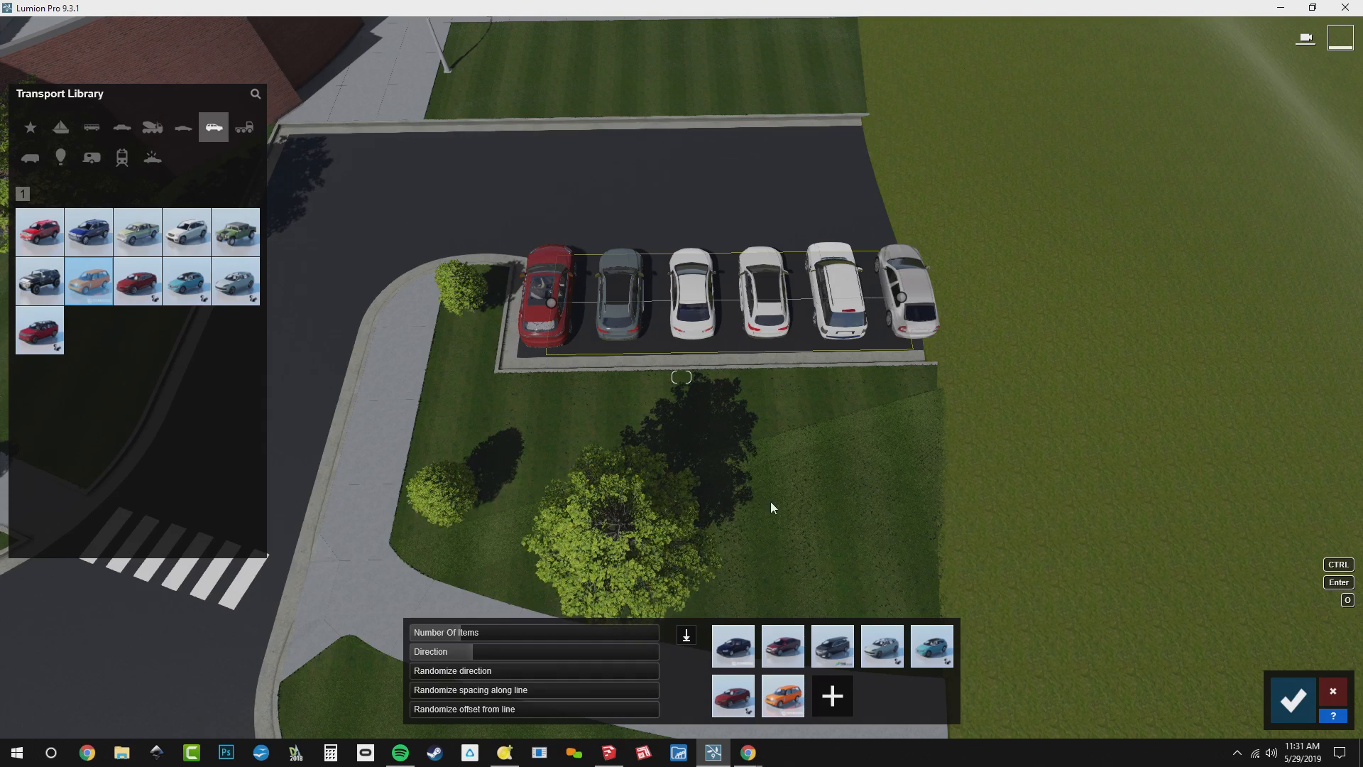
{"action": "left_click", "coordinate": [1277, 701]}
Lay out a multi-point vehicle line along the road lane nearest the building, from the parking-bay end to the far end
{"action": "right_click_drag", "start_coordinate": [1080, 634], "coordinate": [916, 597]}
{"action": "scroll", "coordinate": [874, 680], "scroll_direction": "down", "scroll_amount": 2}
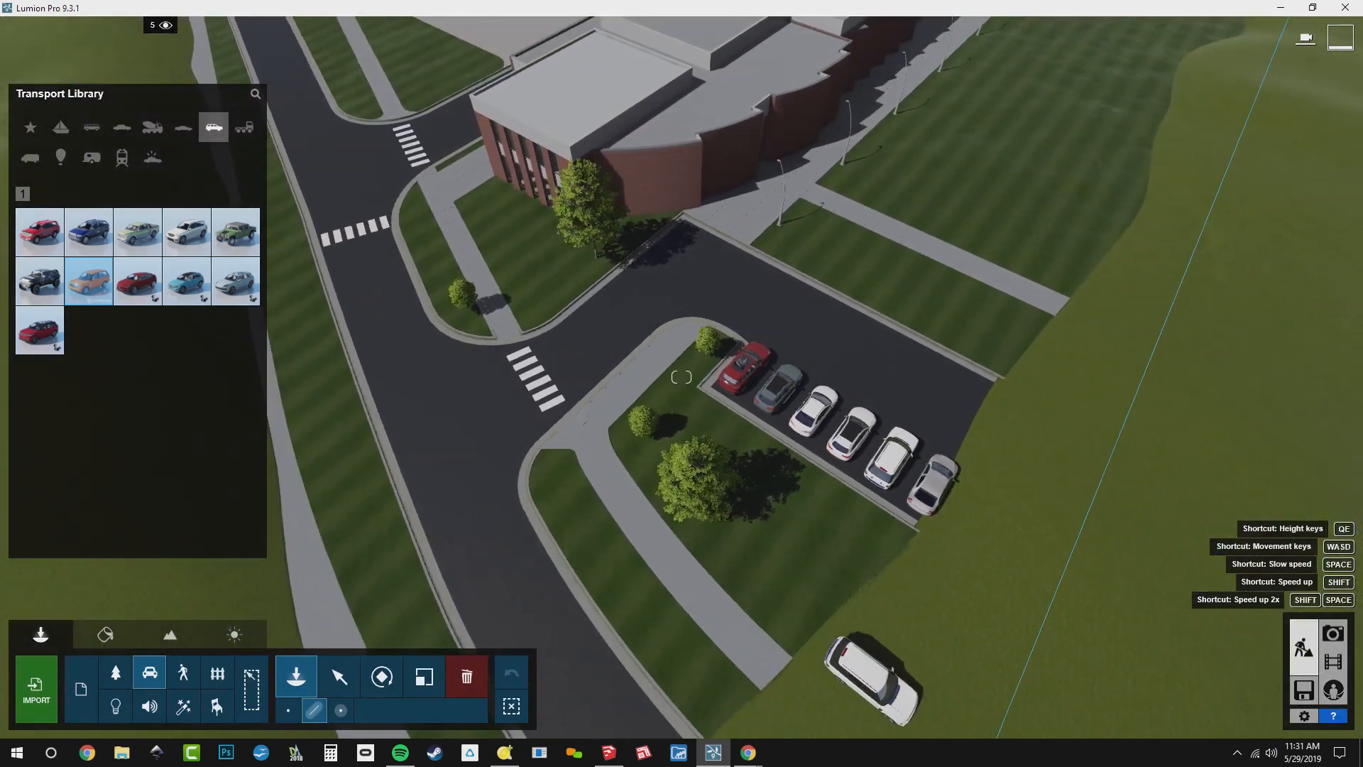
{"action": "scroll", "coordinate": [873, 680], "scroll_direction": "down", "scroll_amount": 2}
{"action": "right_click_drag", "start_coordinate": [873, 680], "coordinate": [874, 615]}
{"action": "right_click_drag", "start_coordinate": [1062, 630], "coordinate": [1067, 651]}
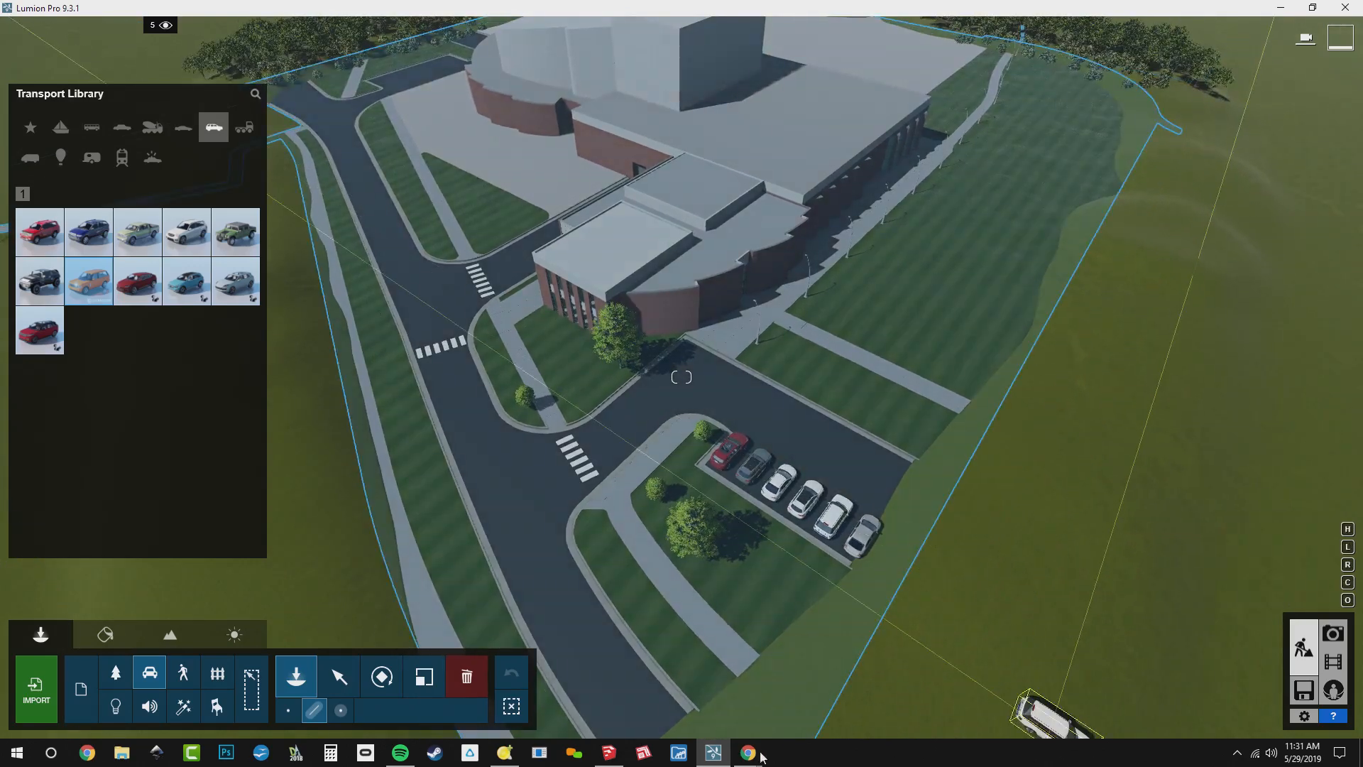
{"action": "left_click", "coordinate": [663, 718]}
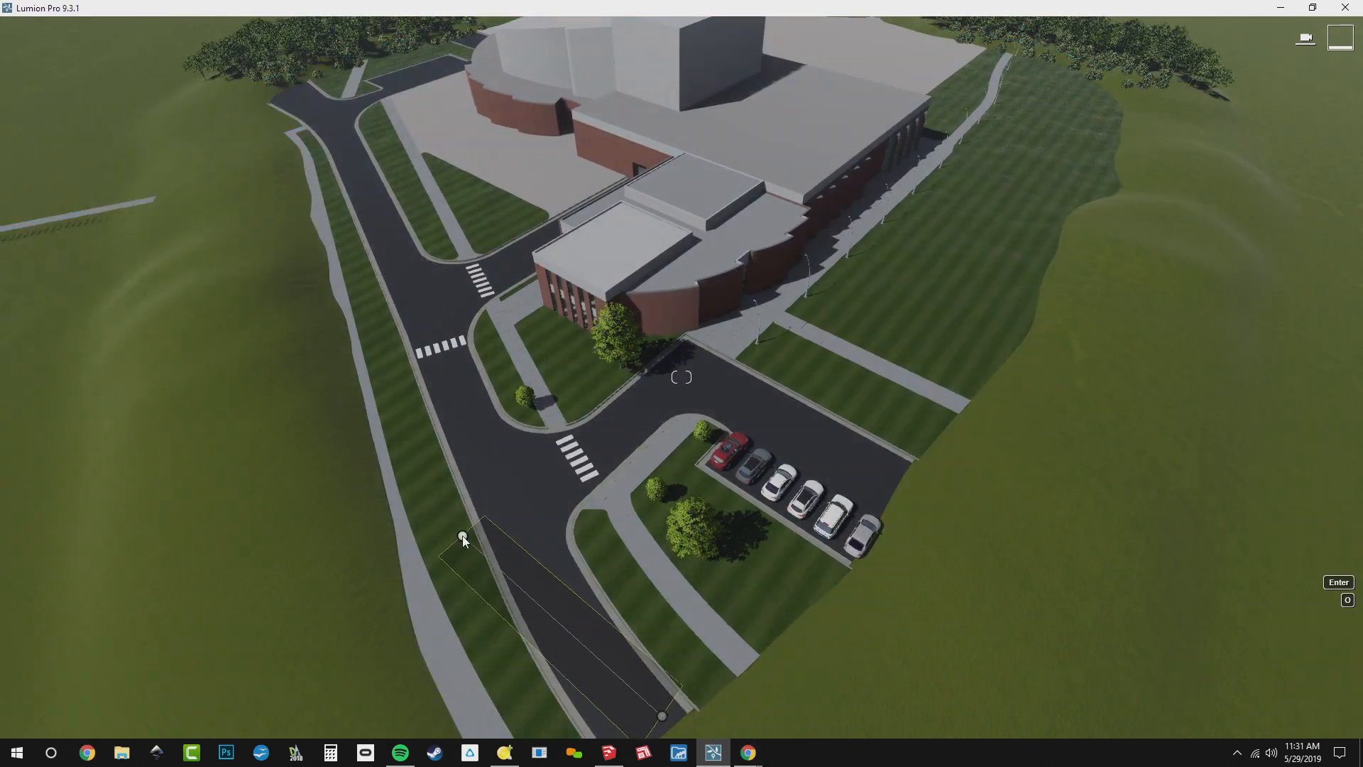
{"action": "left_click", "coordinate": [537, 541]}
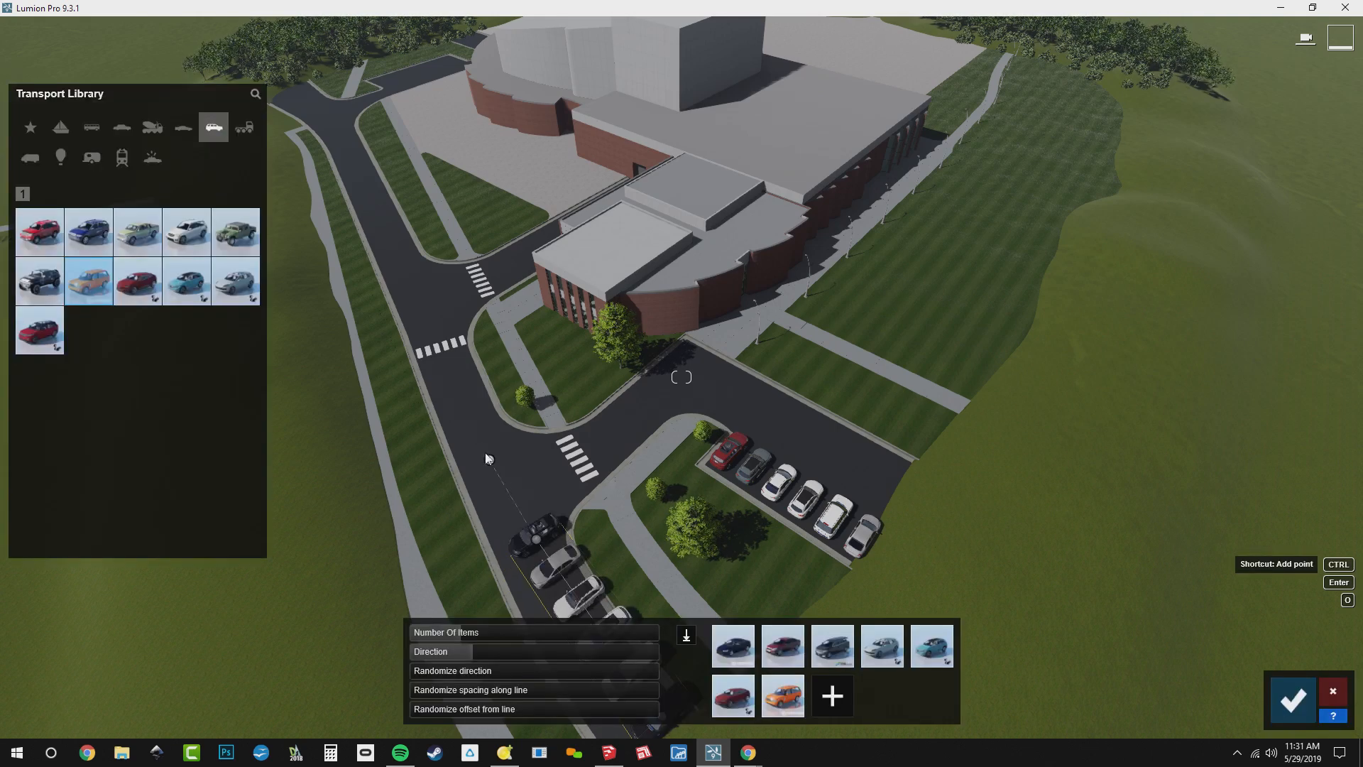
{"action": "left_click", "coordinate": [473, 401]}
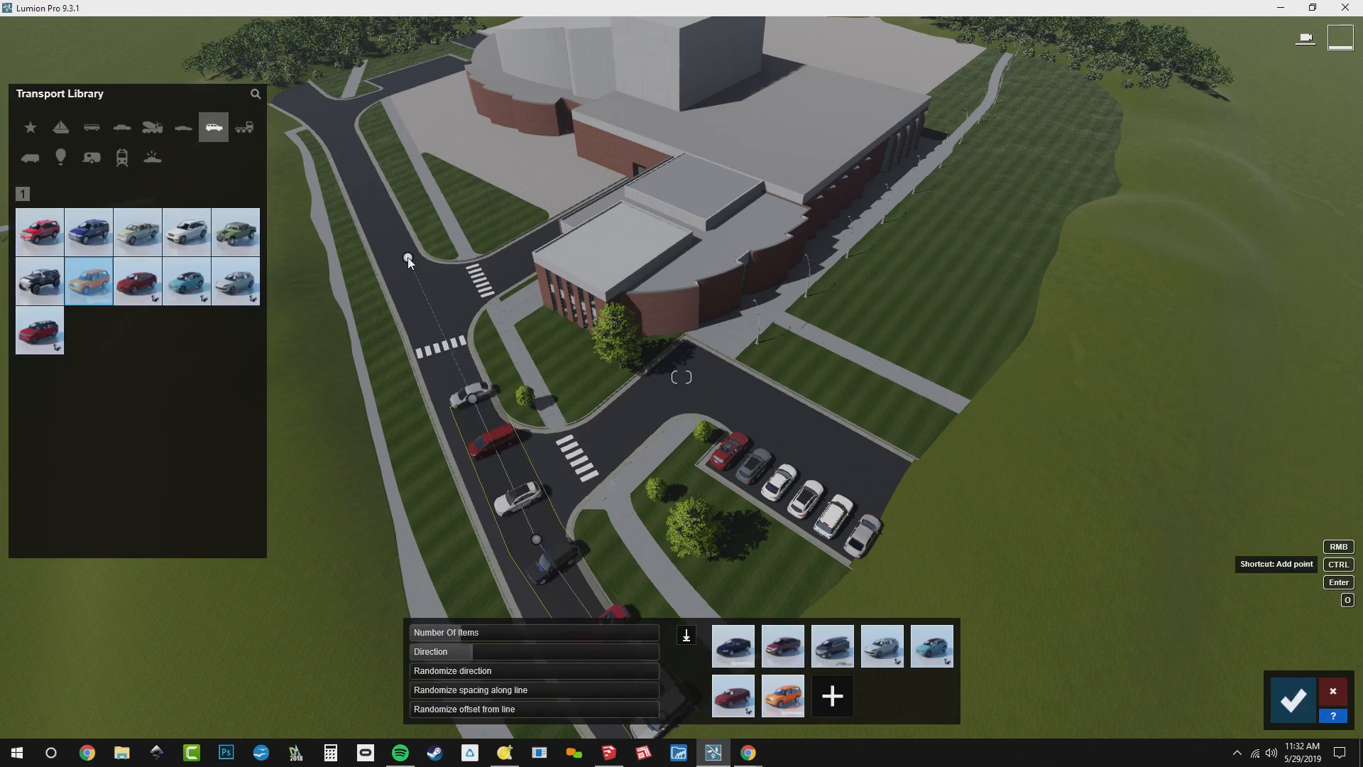
{"action": "left_click", "coordinate": [407, 258]}
{"action": "left_click", "coordinate": [374, 188]}
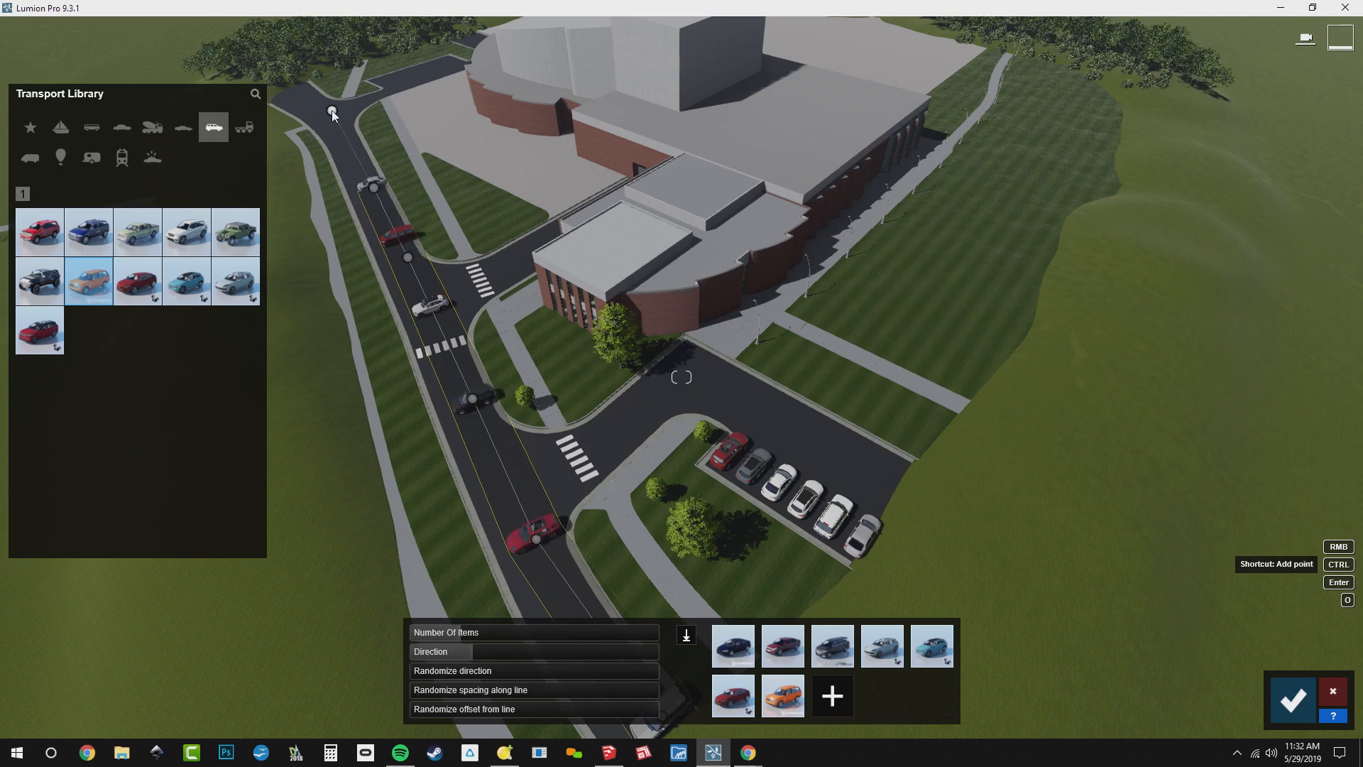
{"action": "left_click", "coordinate": [332, 112]}
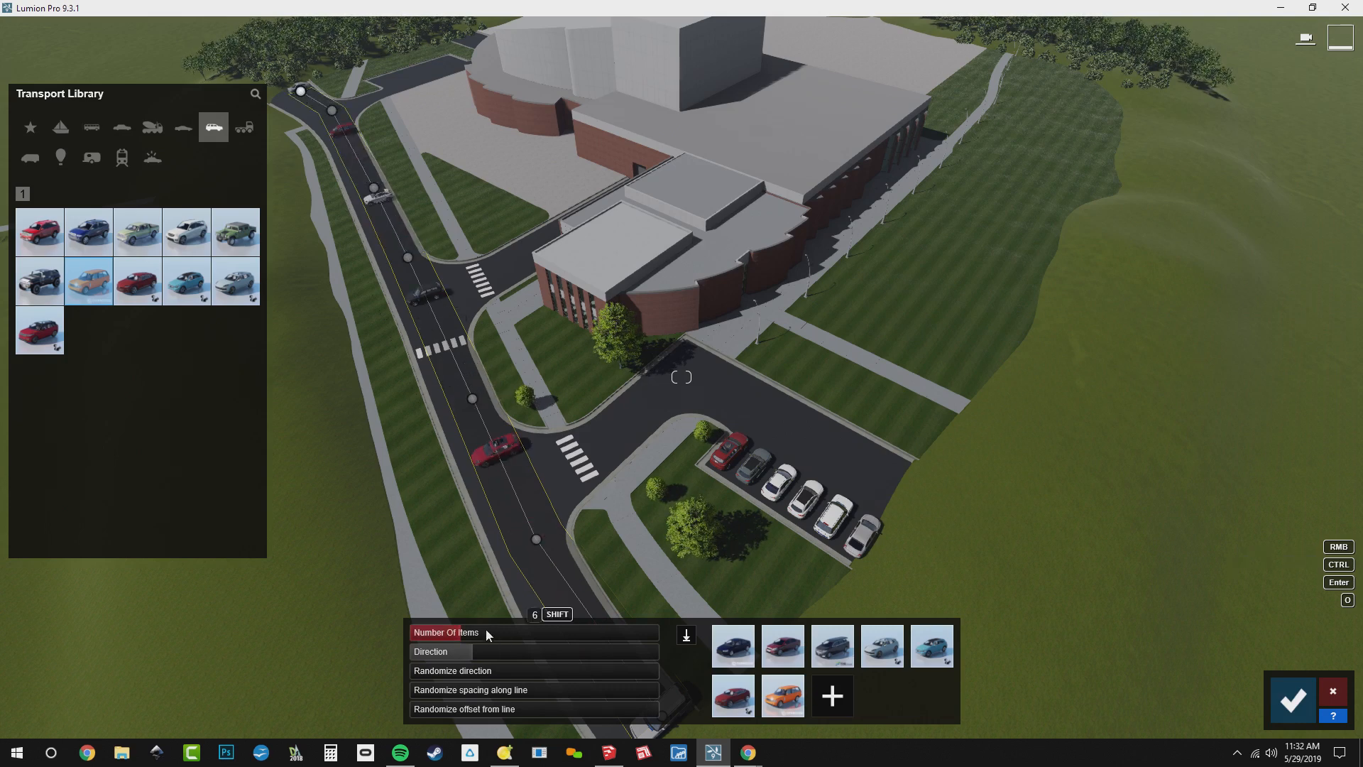
Set the road line's number of items to 41 and turn the vehicles parallel to the road
{"action": "left_click", "coordinate": [568, 636]}
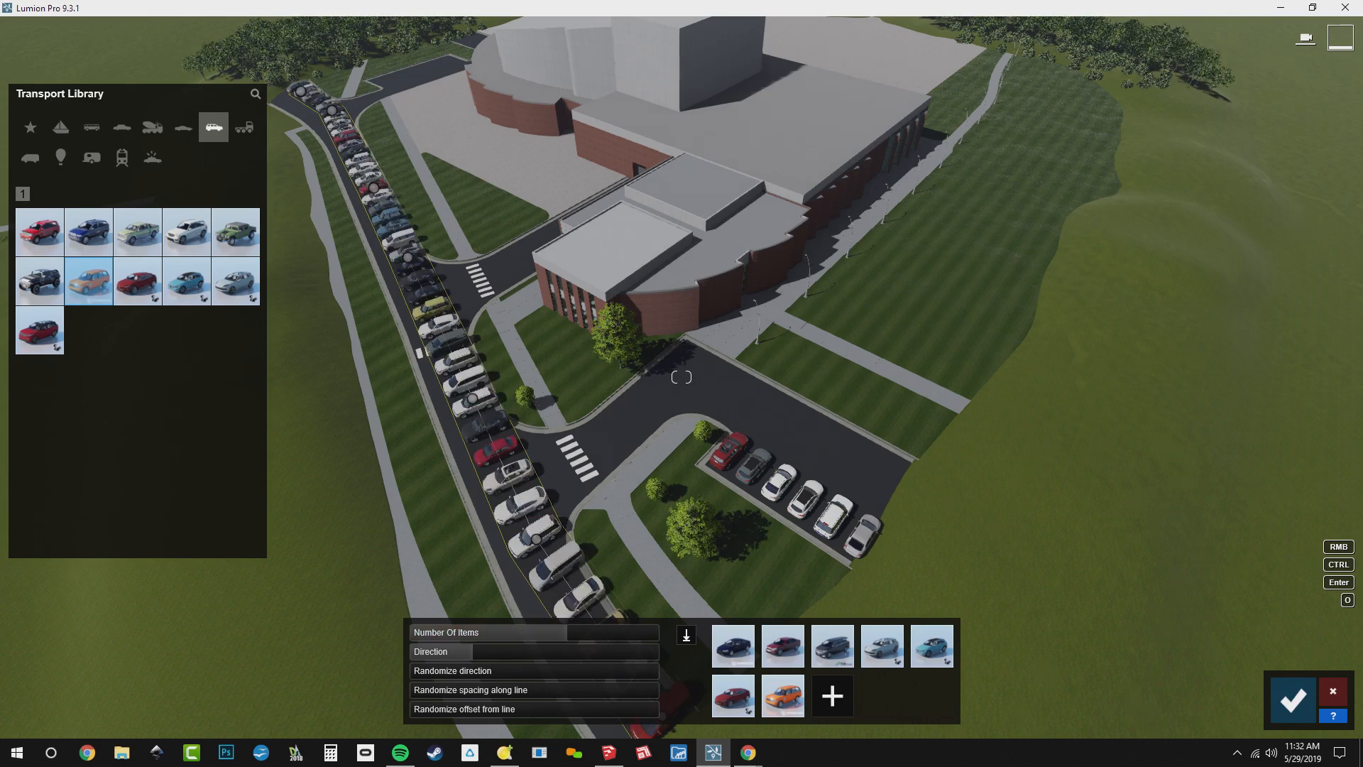
{"action": "key", "text": "w"}
{"action": "right_click_drag", "start_coordinate": [647, 479], "coordinate": [454, 535]}
{"action": "key", "text": "w"}
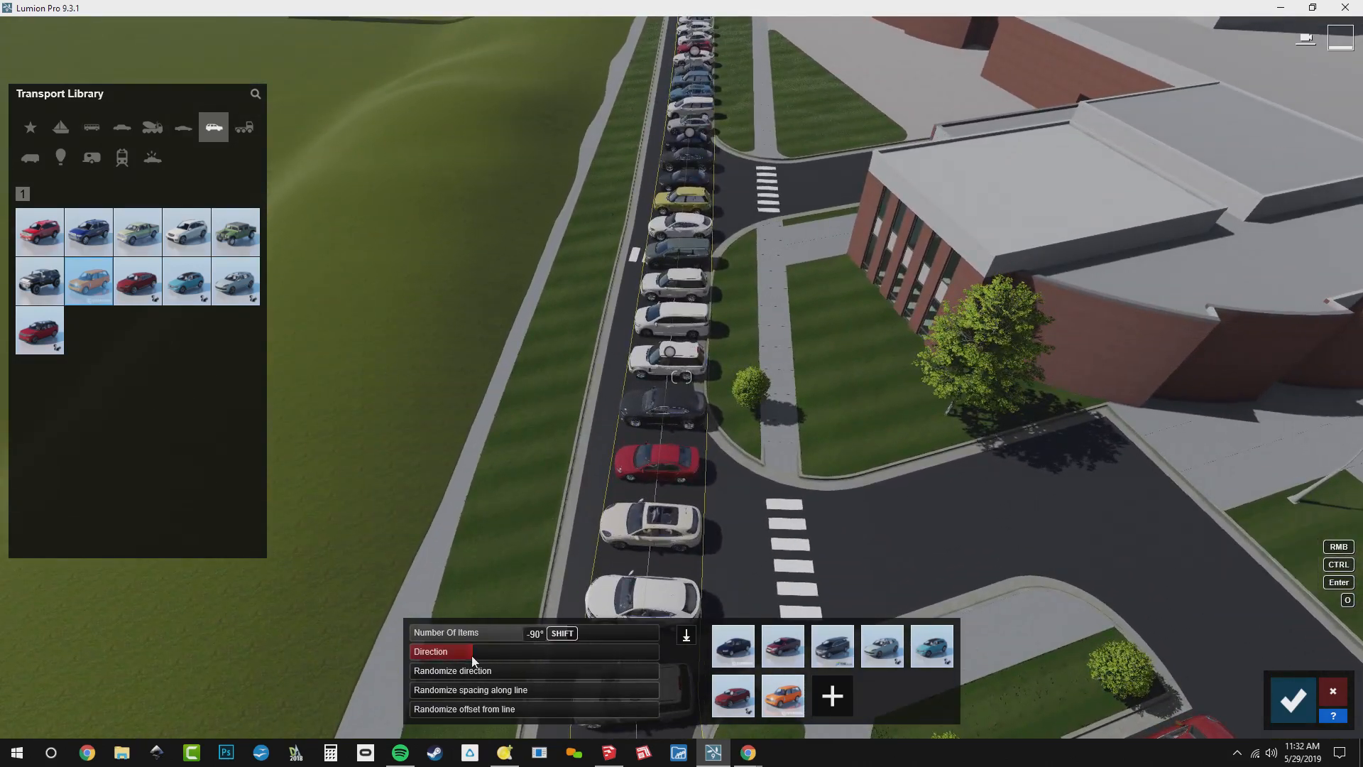
{"action": "left_click_drag", "start_coordinate": [411, 654], "coordinate": [394, 655]}
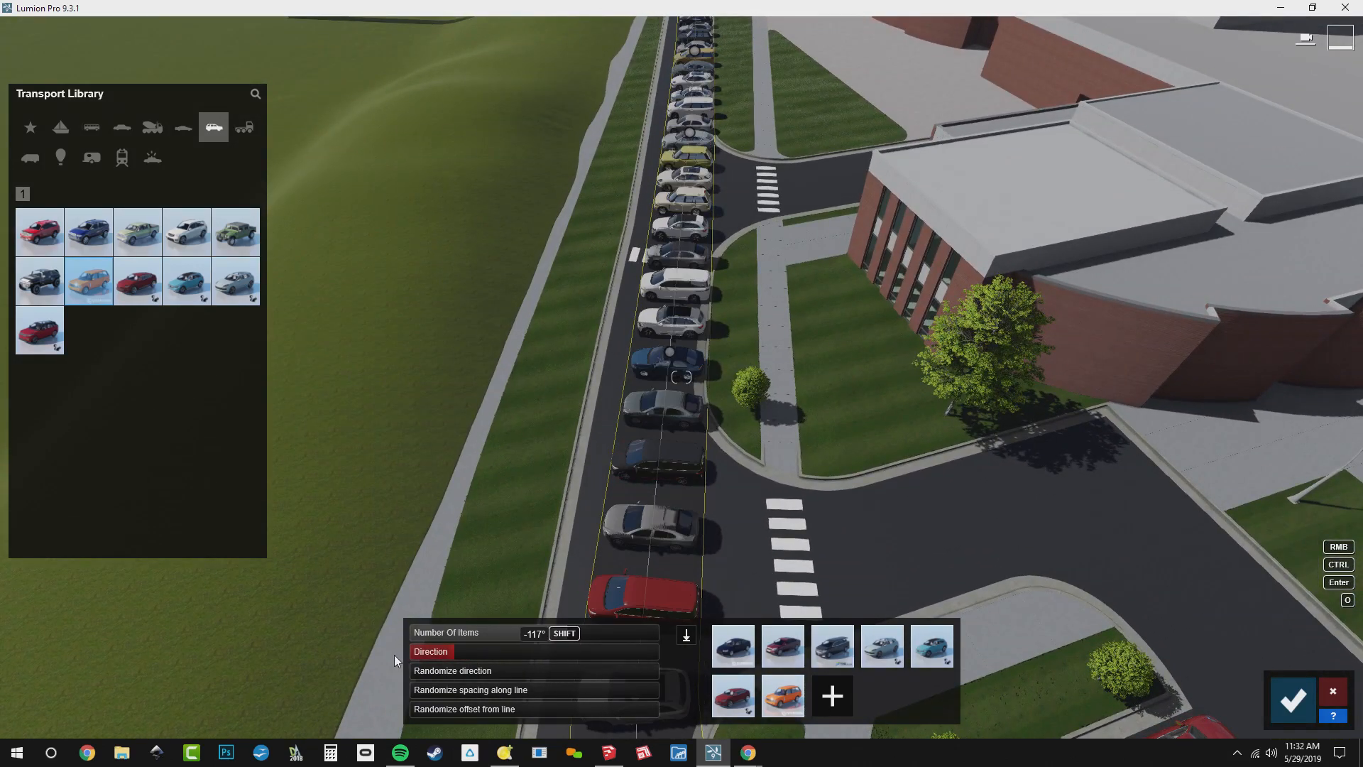
Set the road line to 11 items, randomize spacing along the line to about 0.7, and accept it
{"action": "left_click", "coordinate": [488, 636]}
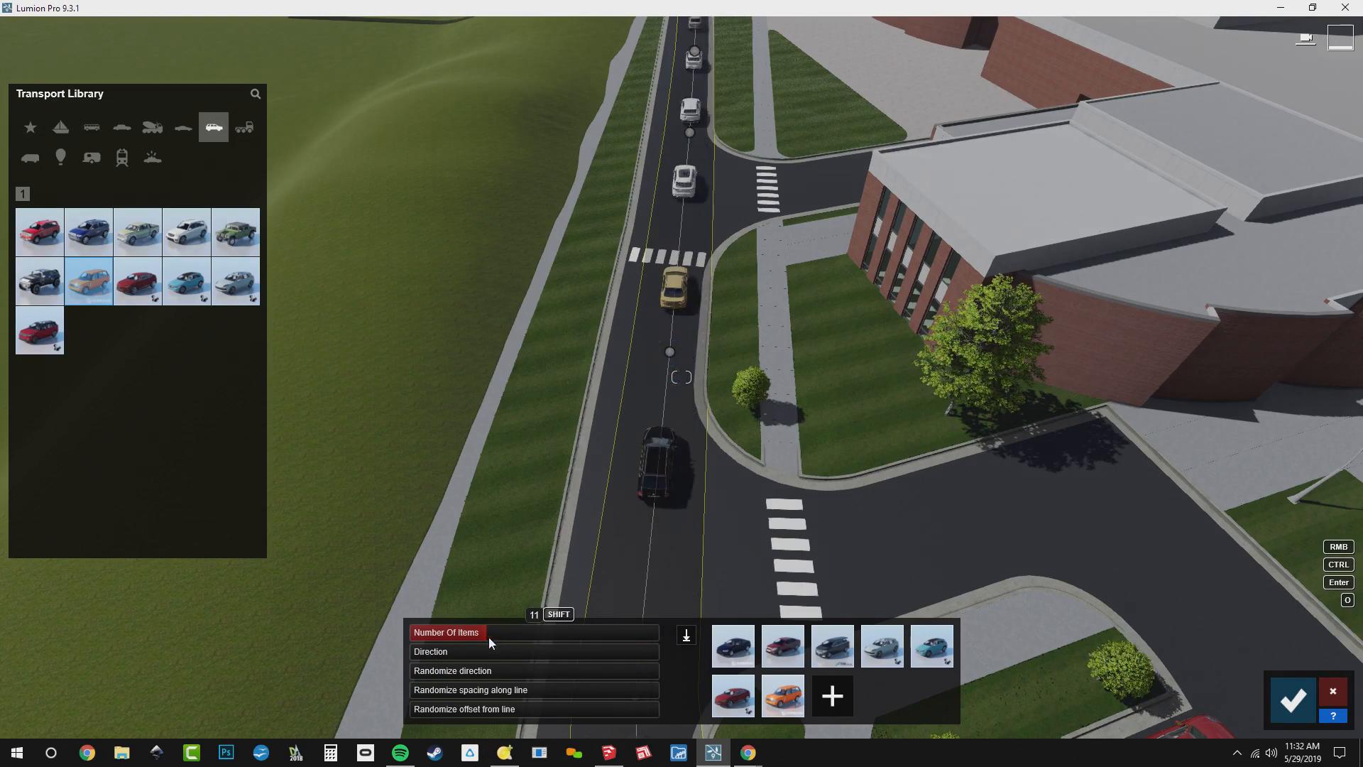
{"action": "left_click", "coordinate": [576, 699]}
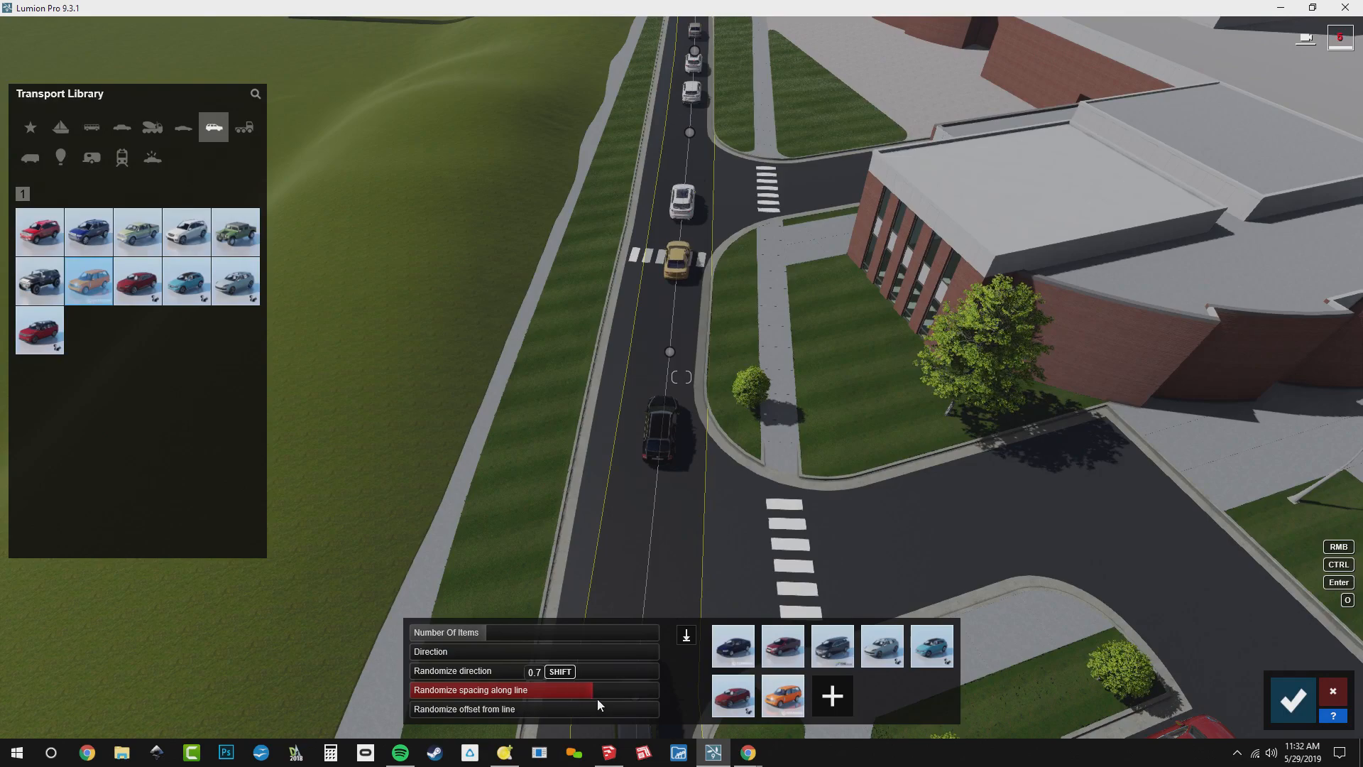
{"action": "right_click_drag", "start_coordinate": [578, 473], "coordinate": [703, 482]}
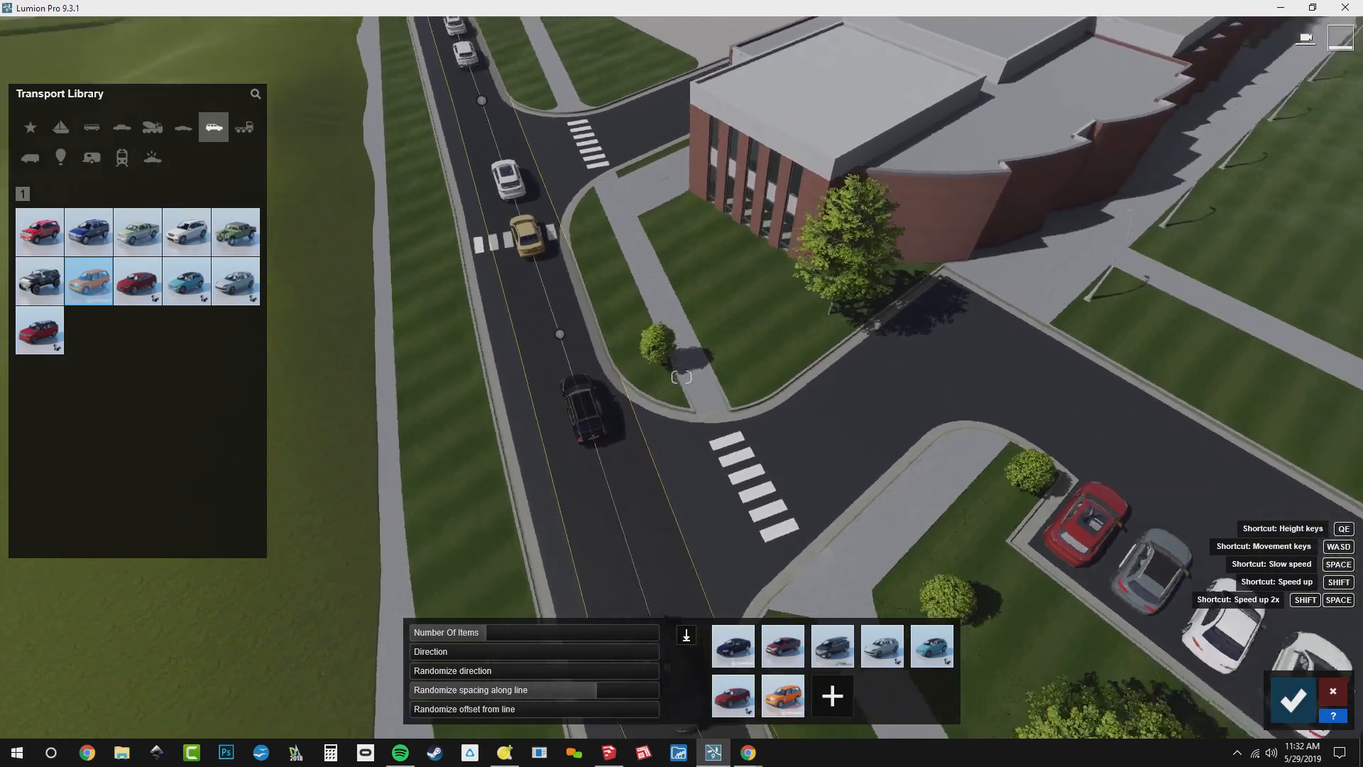
{"action": "right_click_drag", "start_coordinate": [682, 377], "coordinate": [754, 402]}
{"action": "scroll", "coordinate": [682, 377], "scroll_direction": "down", "scroll_amount": 3}
{"action": "key", "text": "a"}
{"action": "key", "text": "a"}
{"action": "key", "text": "a"}
{"action": "key", "text": "a"}
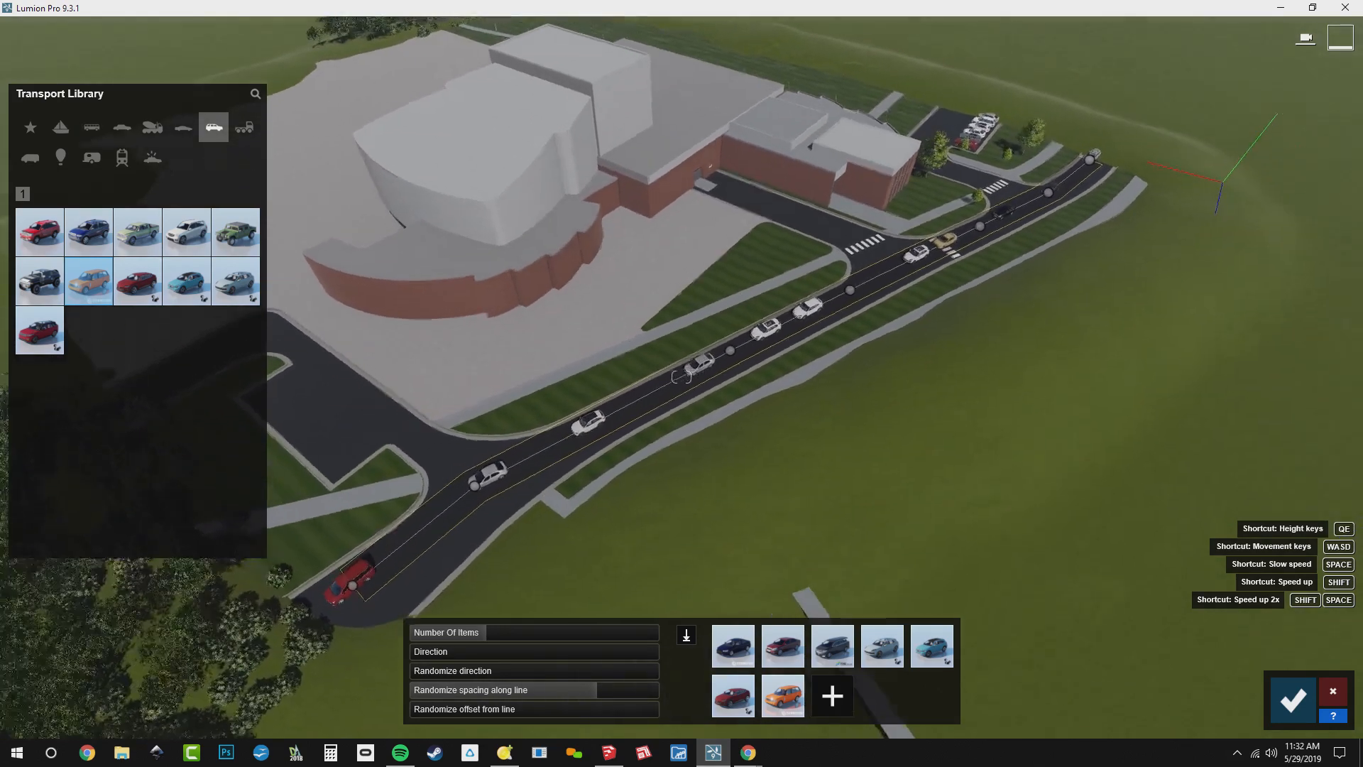
{"action": "key", "text": "a"}
{"action": "right_click_drag", "start_coordinate": [532, 490], "coordinate": [580, 526]}
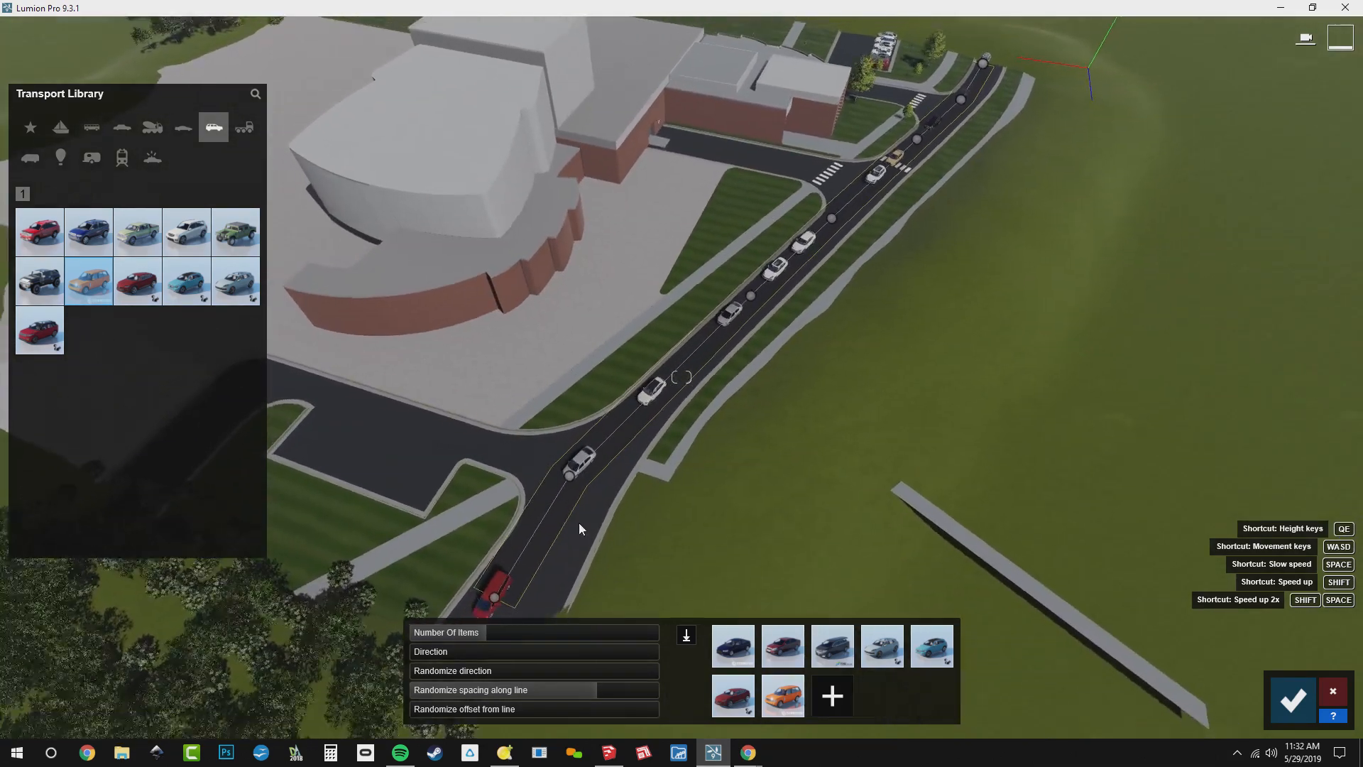
{"action": "left_click", "coordinate": [1298, 703]}
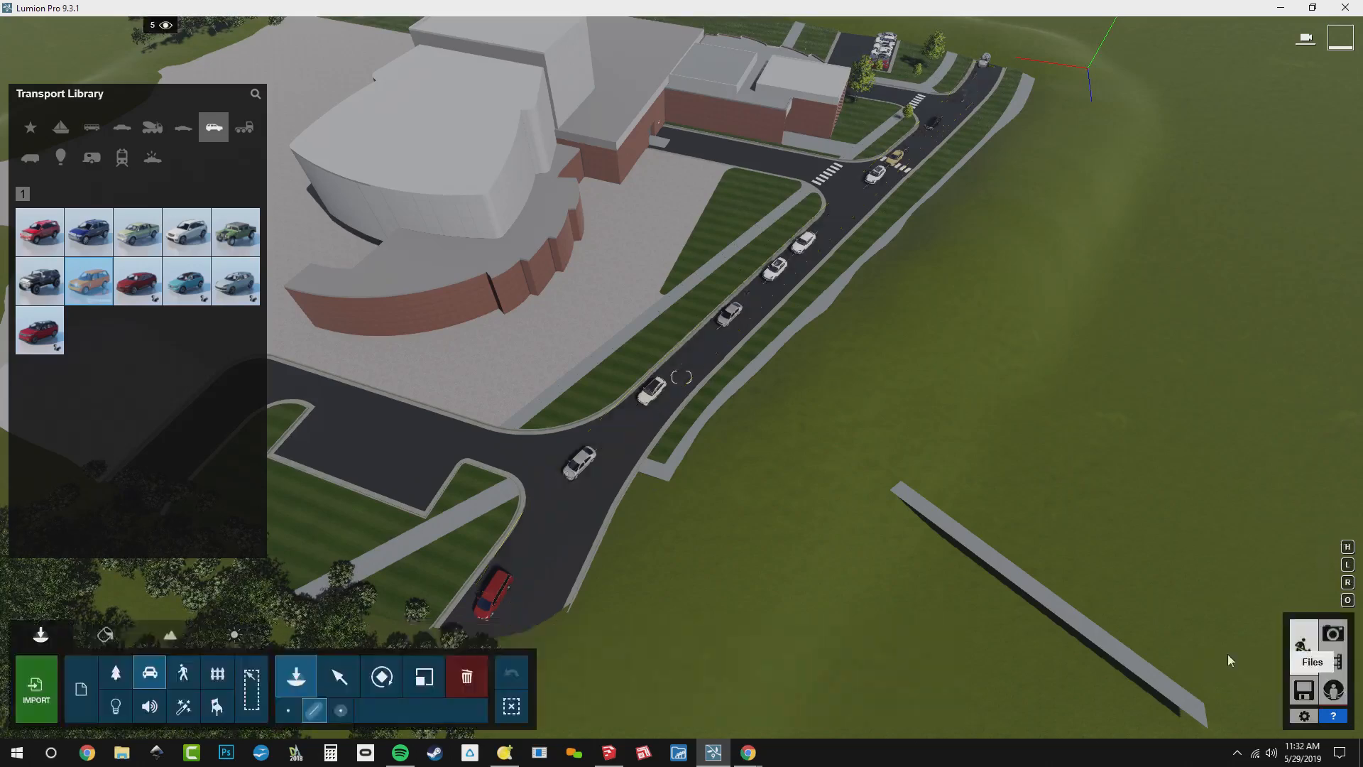
Lay a second multi-point vehicle line along the full length of the opposite road lane and accept it
{"action": "left_click", "coordinate": [606, 473]}
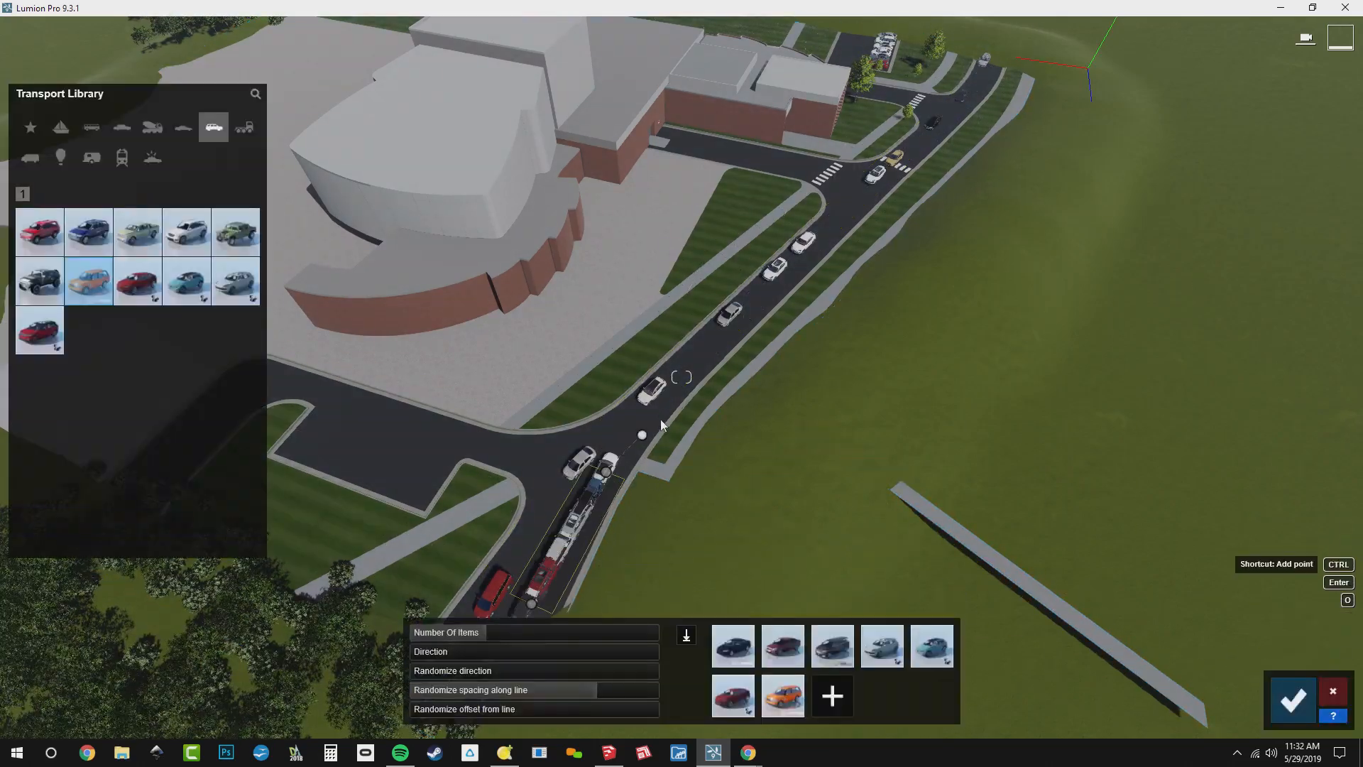
{"action": "left_click", "coordinate": [720, 341]}
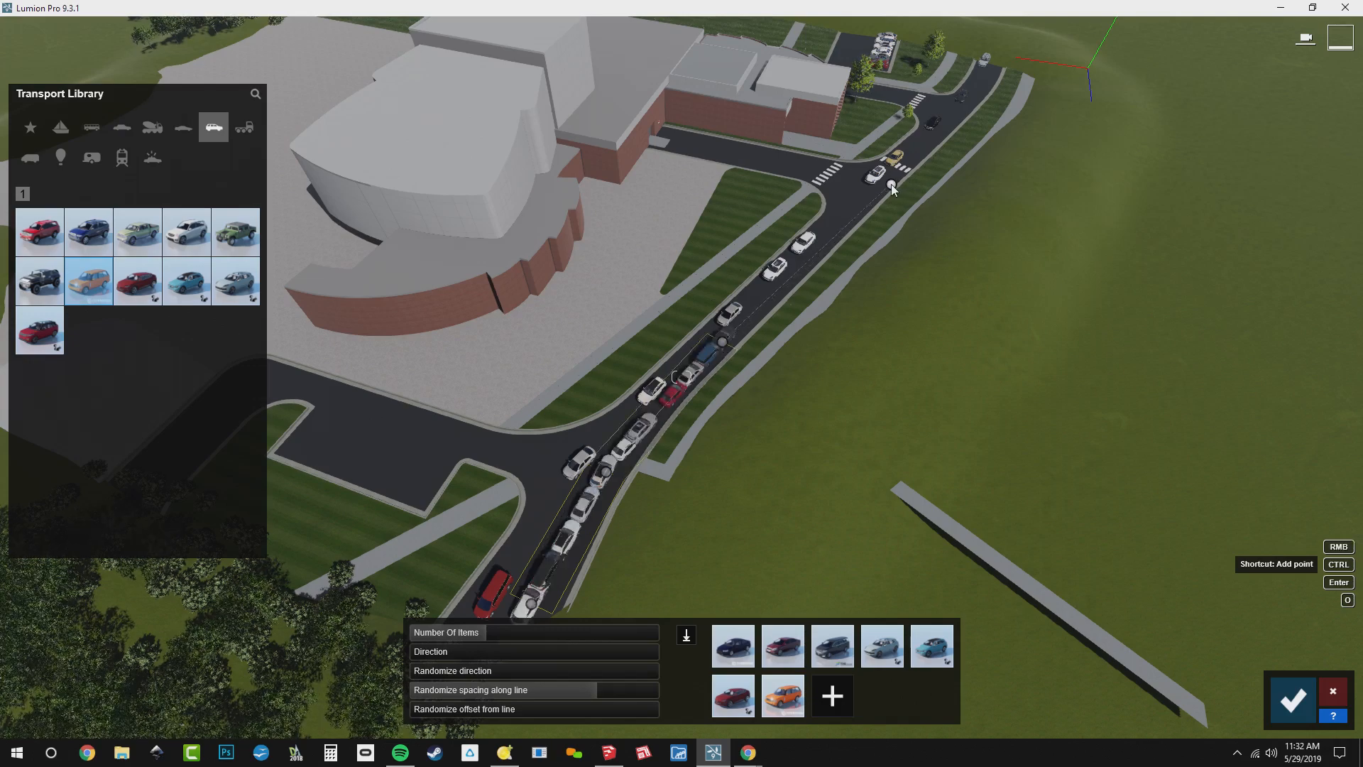
{"action": "left_click", "coordinate": [892, 185]}
{"action": "left_click", "coordinate": [962, 109]}
{"action": "left_click", "coordinate": [991, 69]}
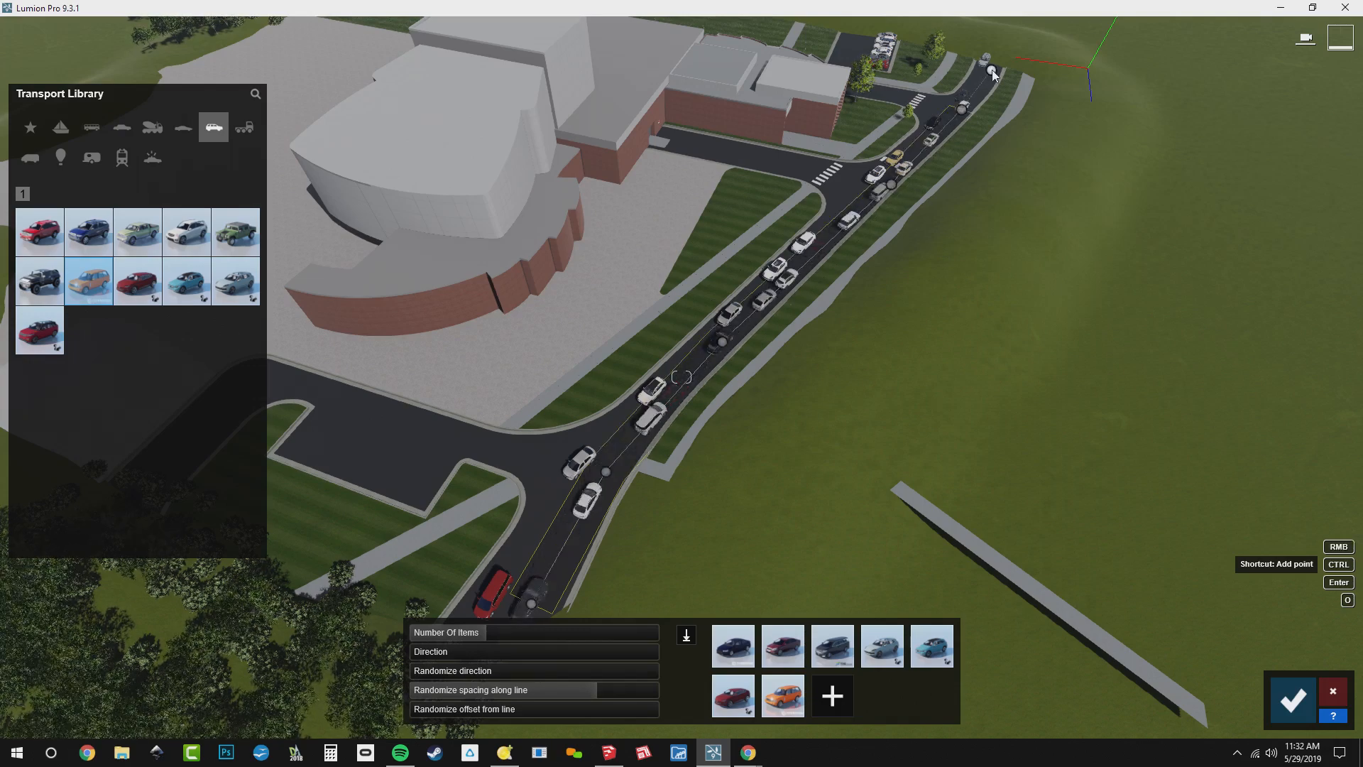
{"action": "left_click", "coordinate": [1293, 707]}
Lay a row of vehicles across the parking bay beside the woods and set its direction to -90 degrees
{"action": "right_click_drag", "start_coordinate": [1150, 545], "coordinate": [824, 508]}
{"action": "key", "text": "w"}
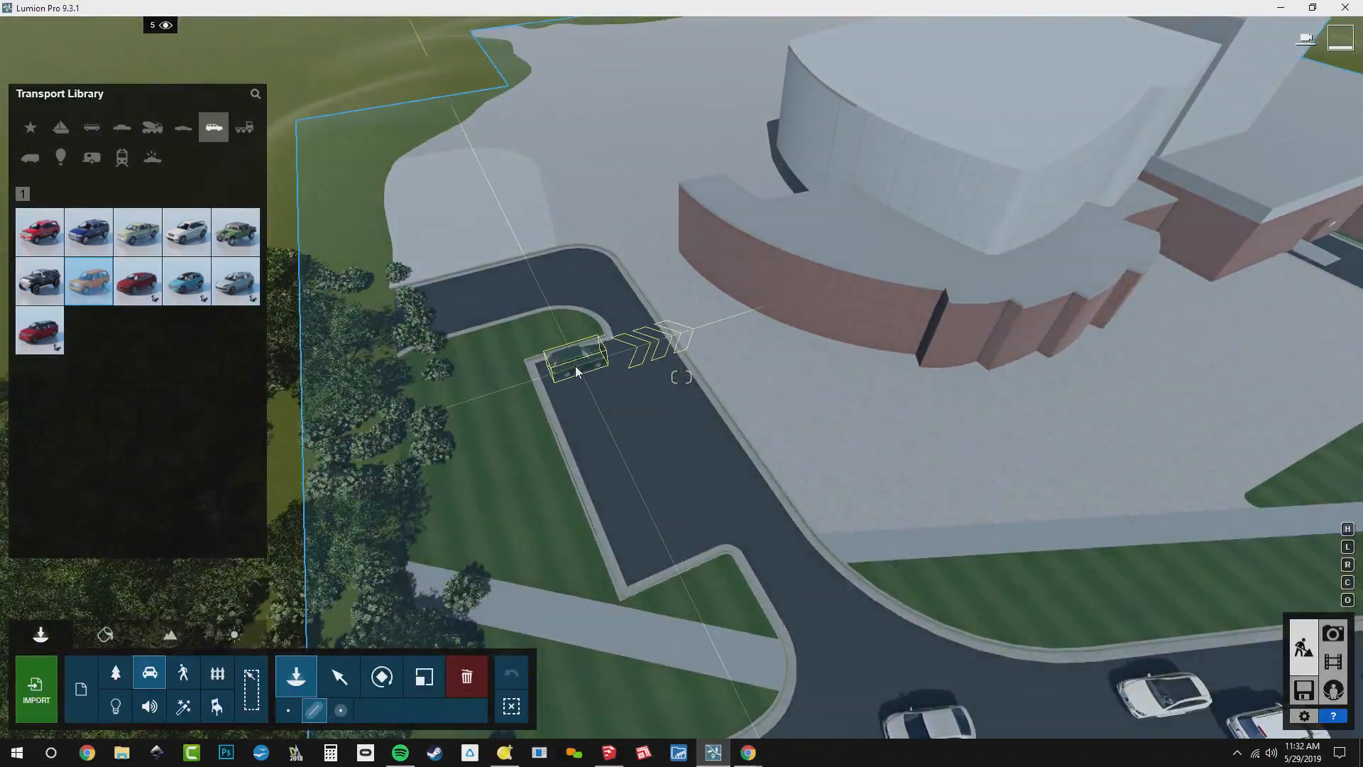
{"action": "left_click", "coordinate": [576, 371]}
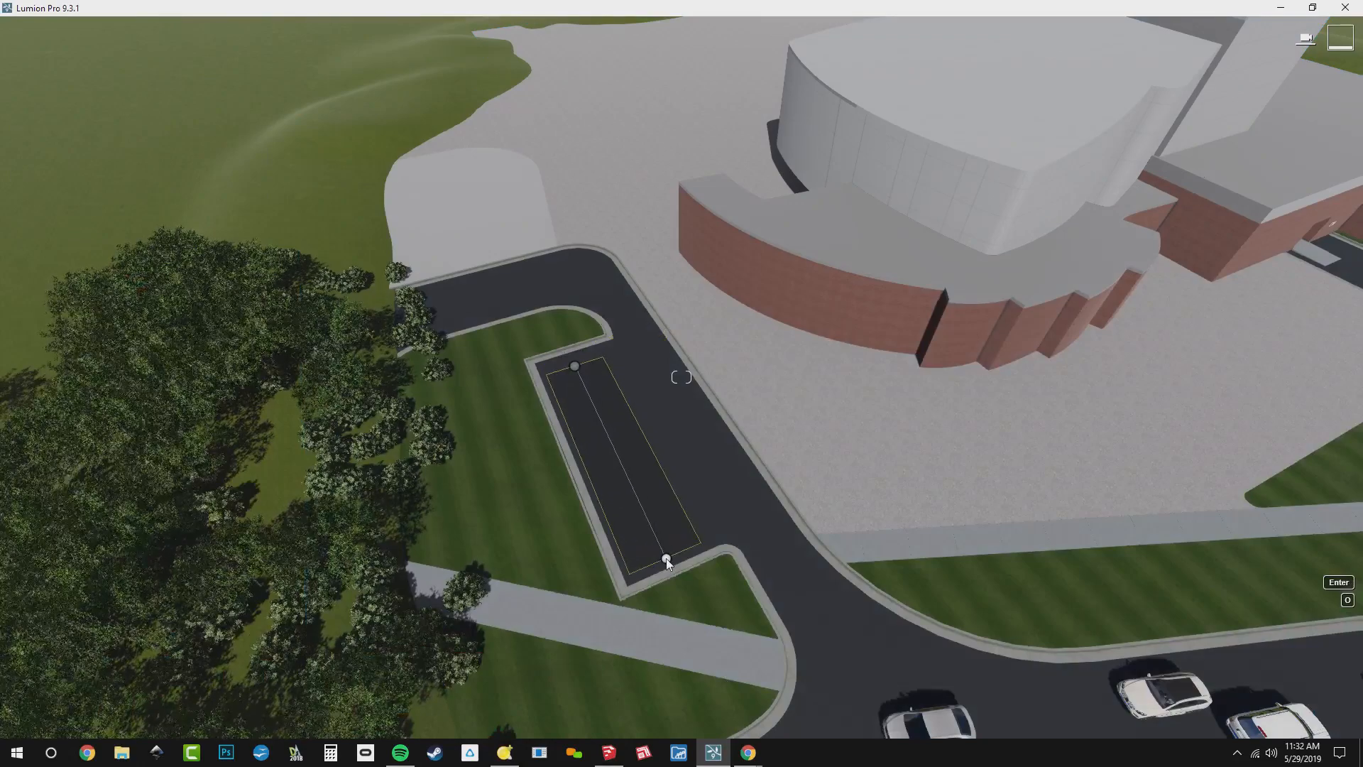
{"action": "left_click", "coordinate": [666, 558]}
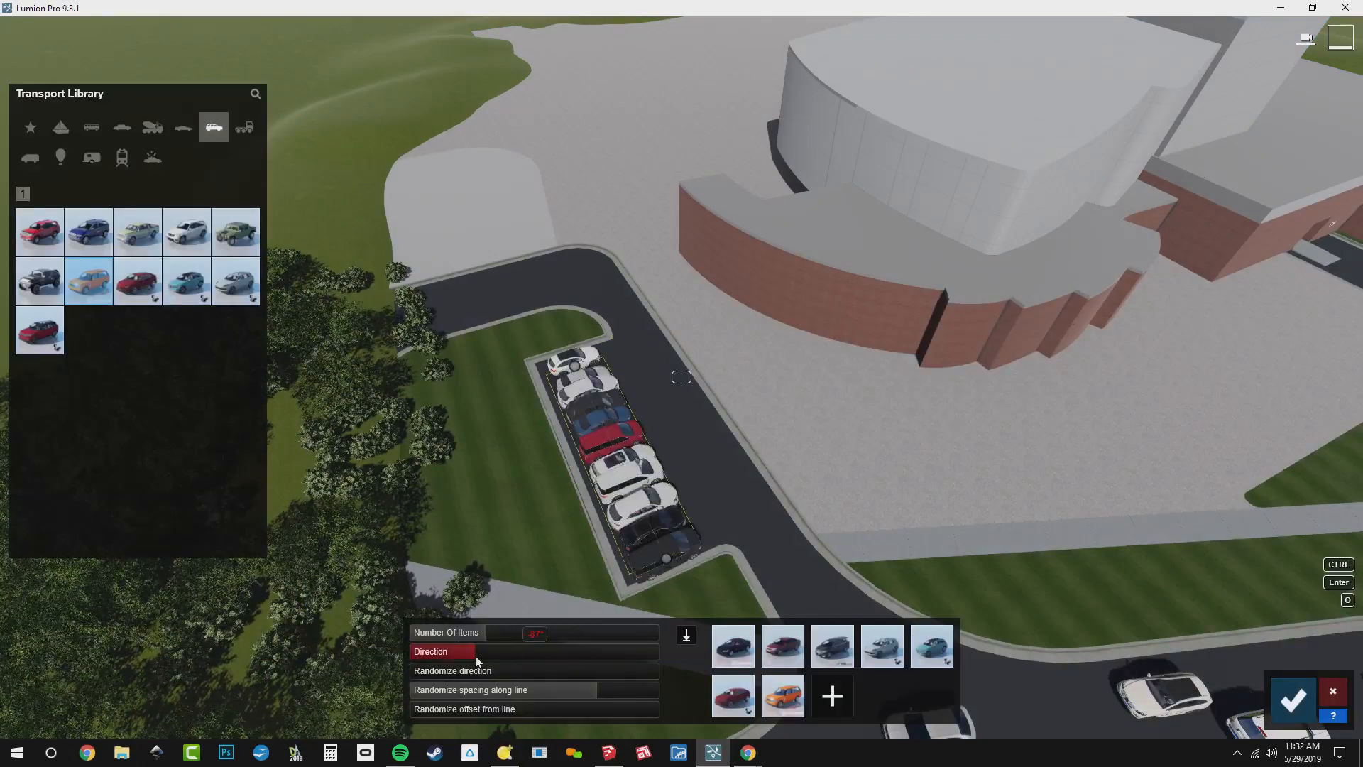
{"action": "left_click_drag", "start_coordinate": [535, 652], "coordinate": [475, 654]}
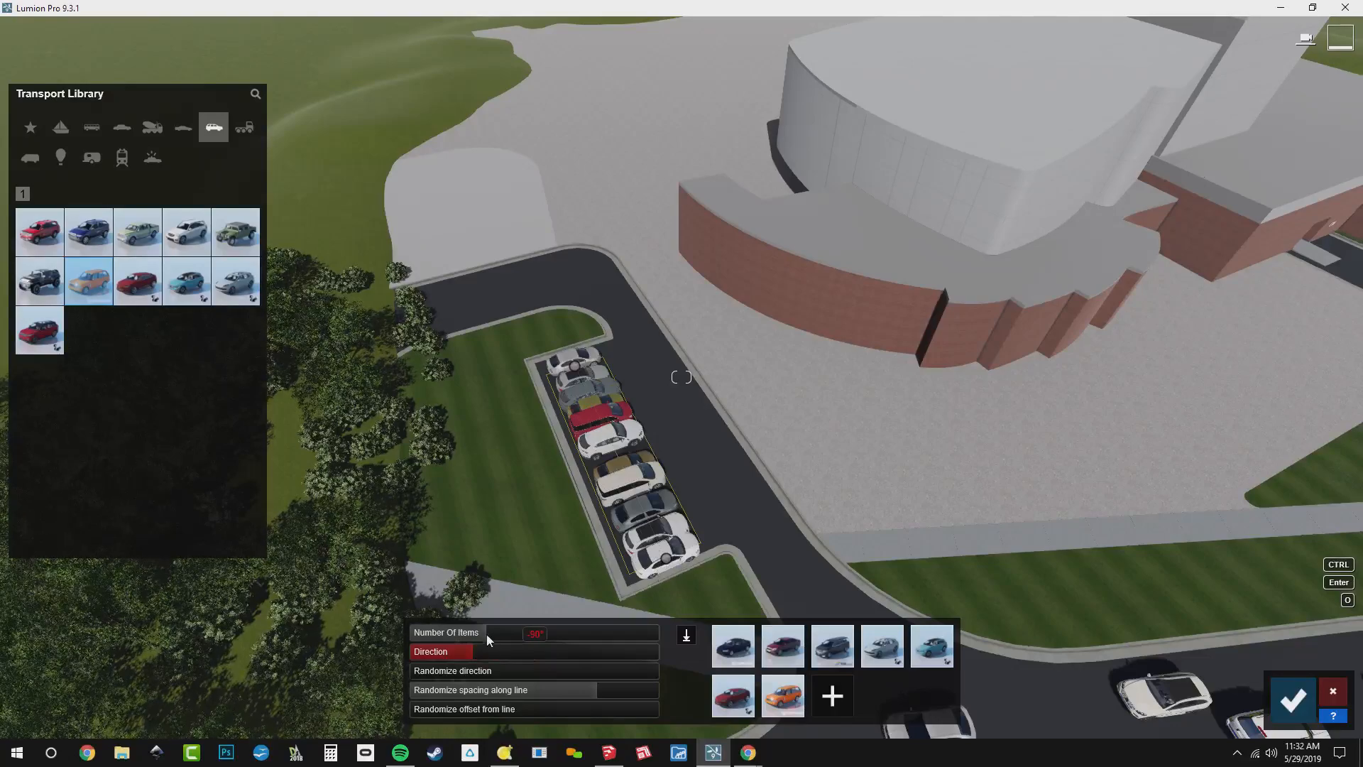
Set the parking row to 7 items, remove its random spacing along the line, and accept it
{"action": "left_click_drag", "start_coordinate": [475, 633], "coordinate": [467, 633]}
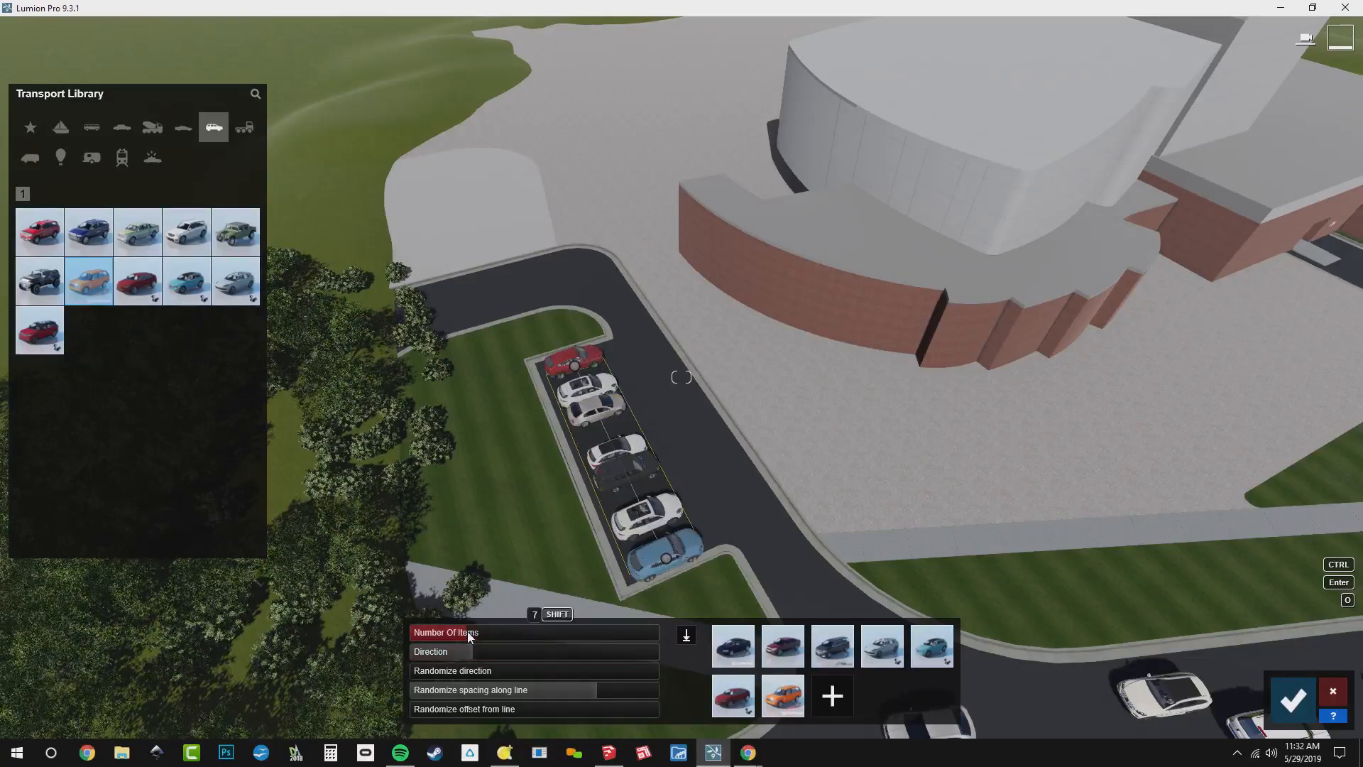
{"action": "left_click_drag", "start_coordinate": [483, 692], "coordinate": [346, 695]}
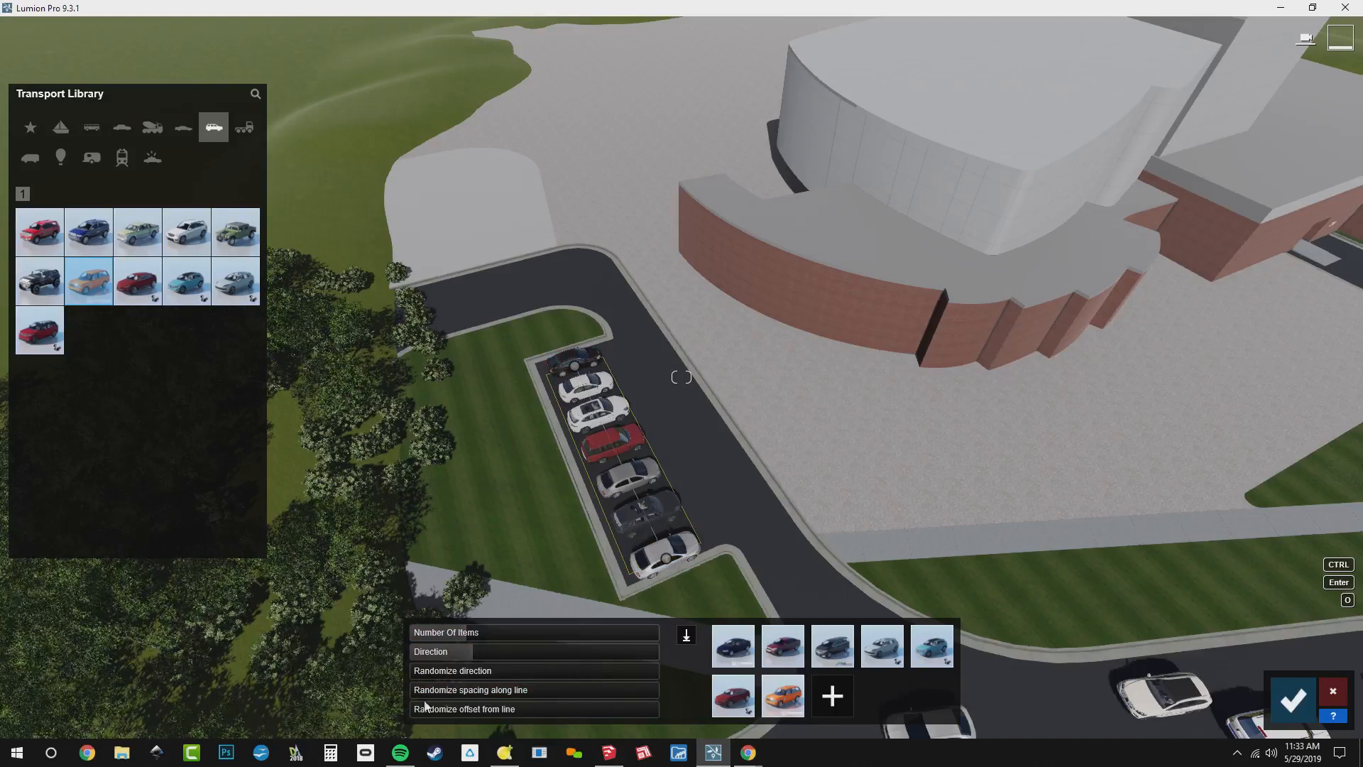
{"action": "left_click", "coordinate": [1293, 699]}
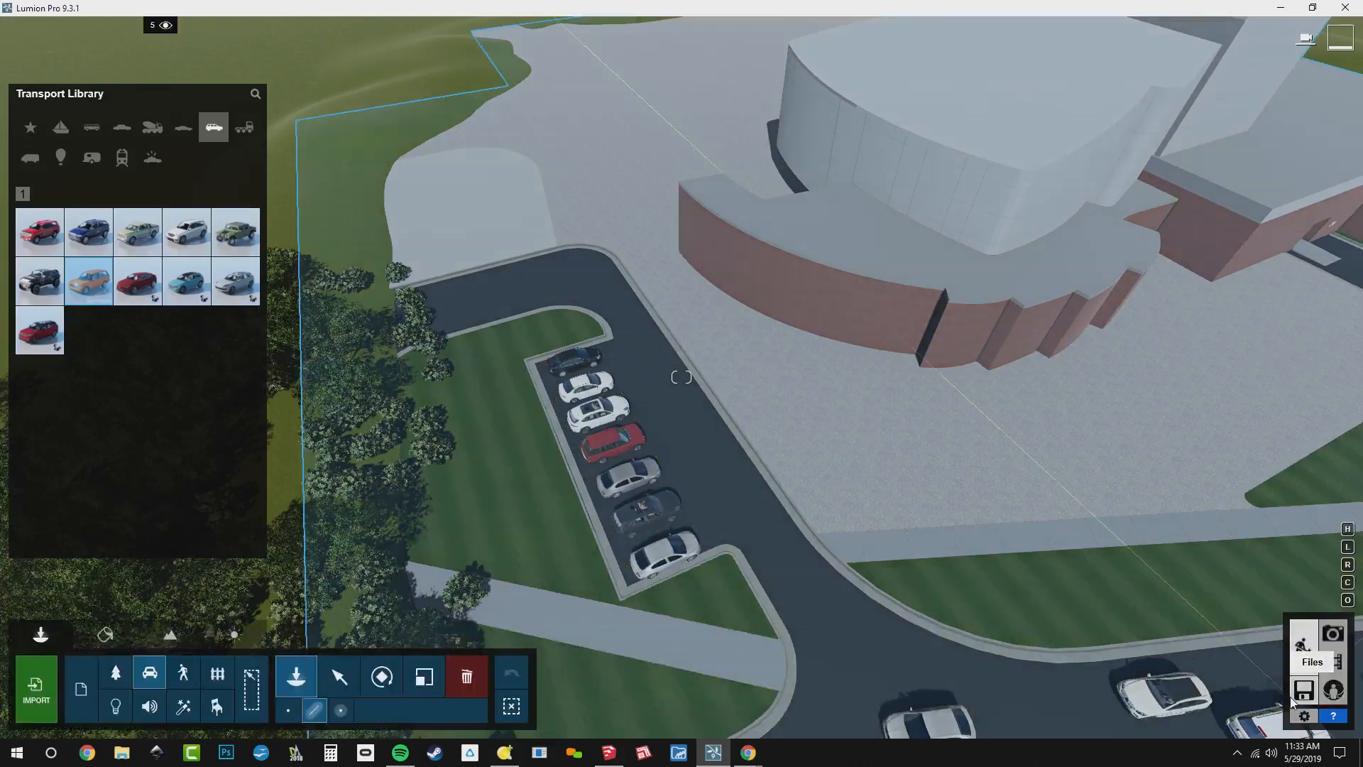
Switch to Photo mode and recall the saved camera view of photo 1
{"action": "left_click", "coordinate": [1333, 632]}
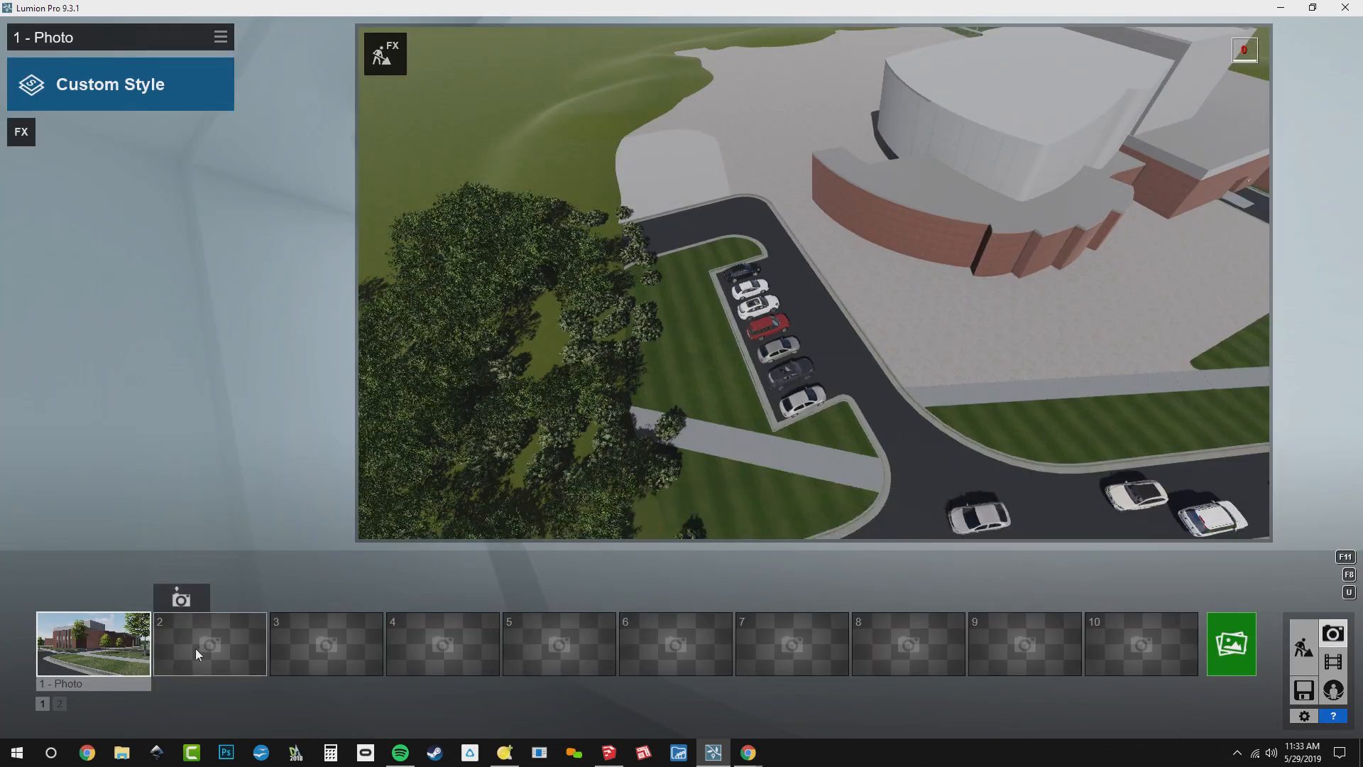
{"action": "left_click", "coordinate": [92, 645]}
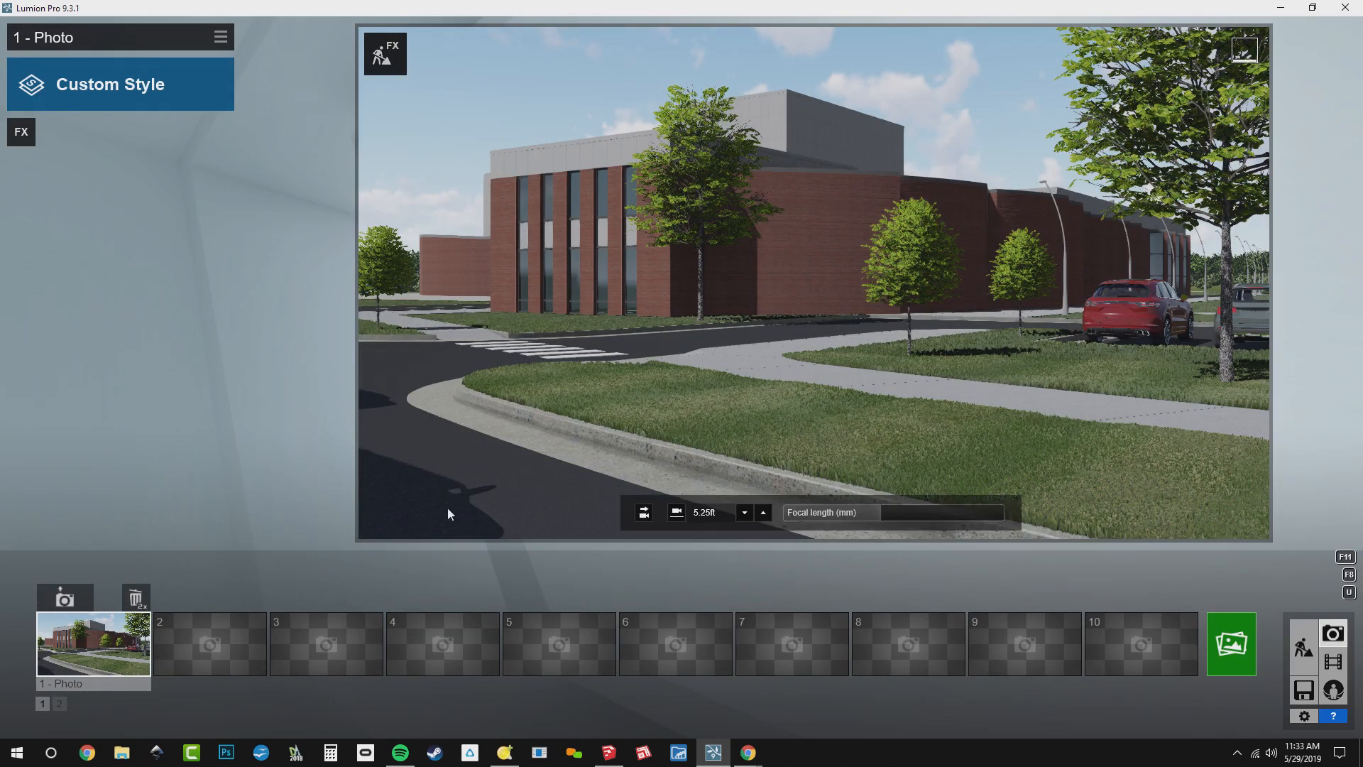
{"action": "mouse_move", "coordinate": [787, 391]}
{"action": "right_mouse_down"}
{"action": "mouse_move", "coordinate": [657, 393]}
{"action": "mouse_move", "coordinate": [764, 405]}
{"action": "right_mouse_up"}
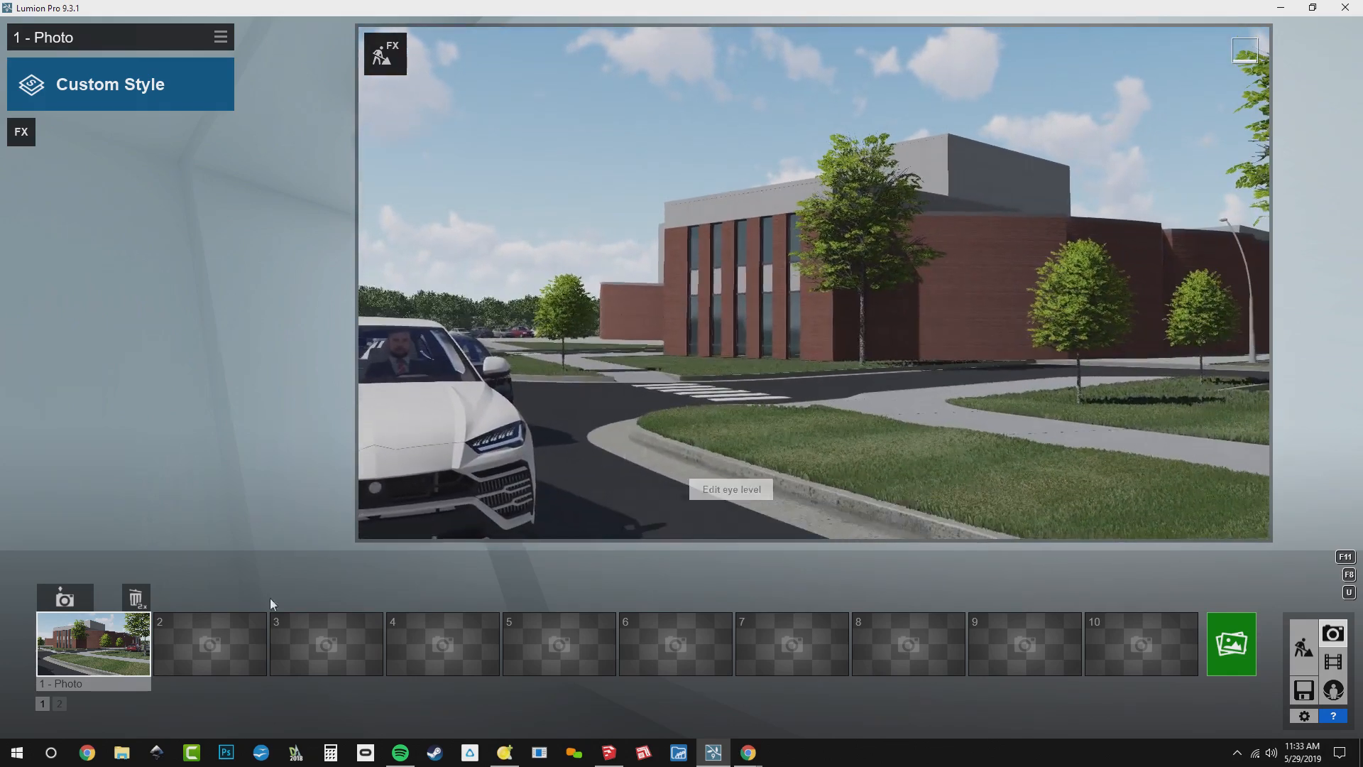
{"action": "left_click", "coordinate": [108, 655]}
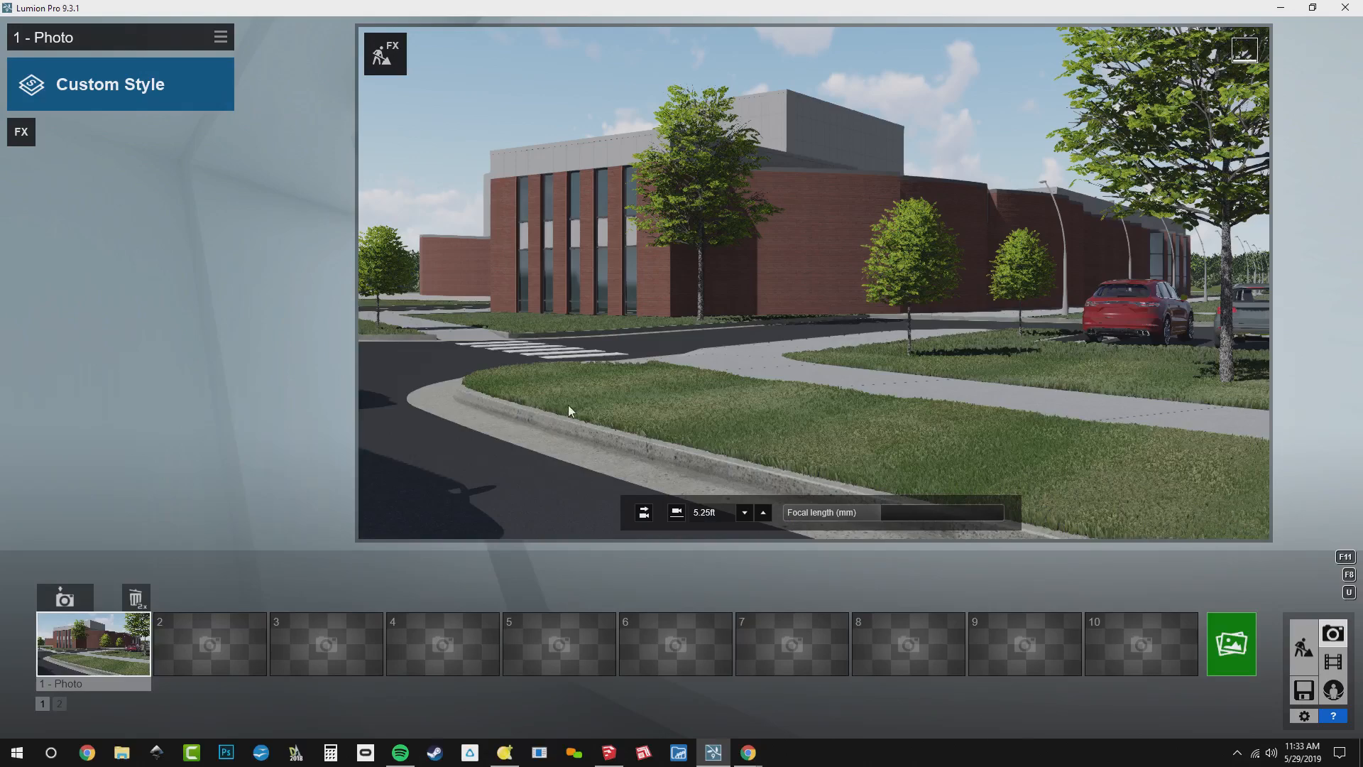
Pull the camera back to include the road vehicles at about 5.15 ft eye level and save the view to photo 1
{"action": "right_click_drag", "start_coordinate": [568, 406], "coordinate": [545, 371]}
{"action": "key", "text": "a"}
{"action": "key", "text": "s"}
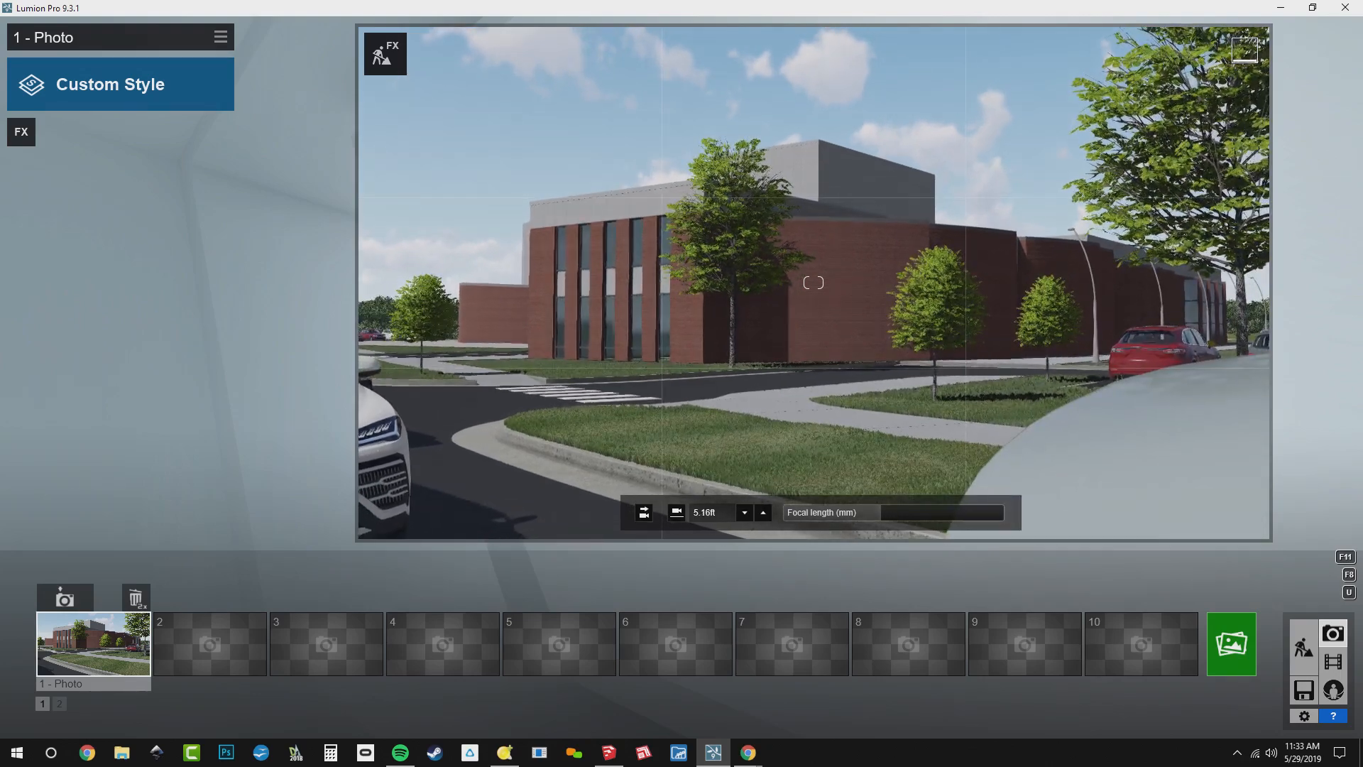
{"action": "key", "text": "s"}
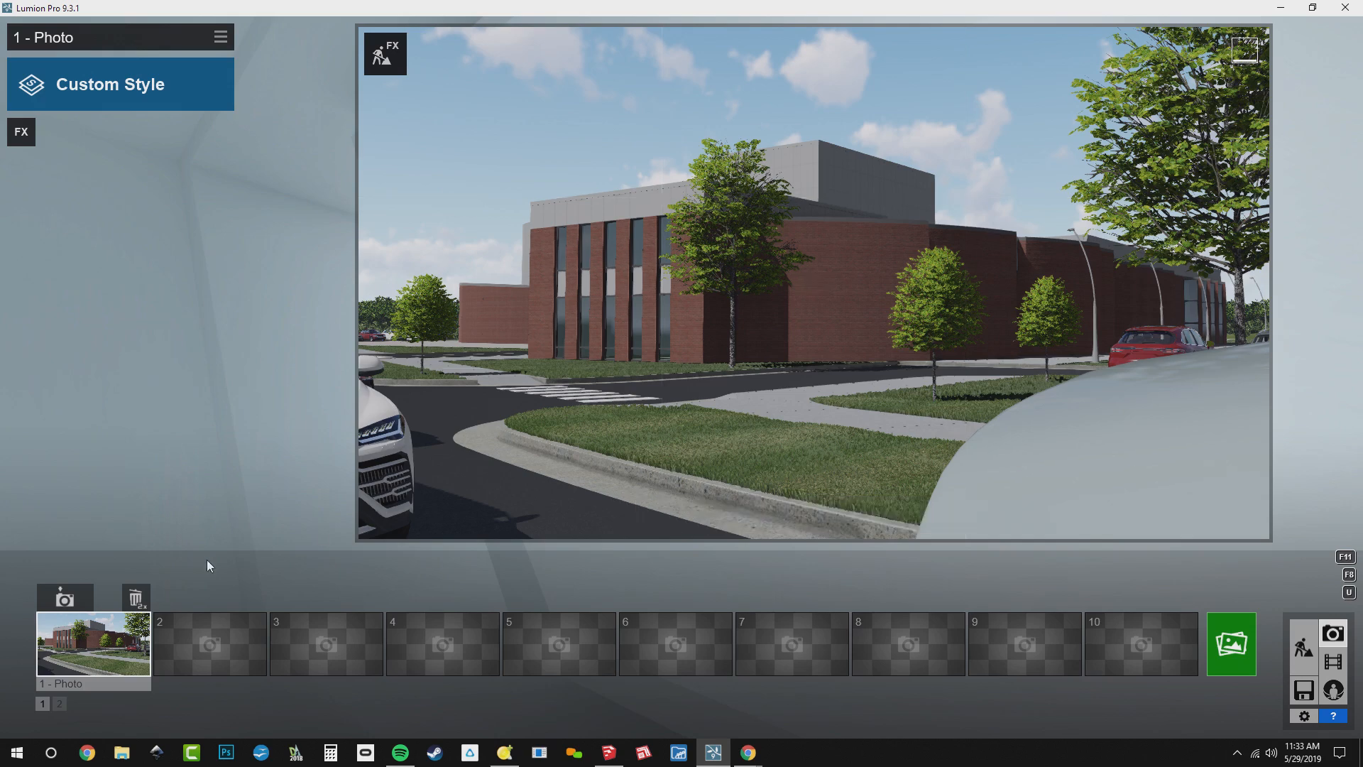
{"action": "left_click", "coordinate": [74, 601]}
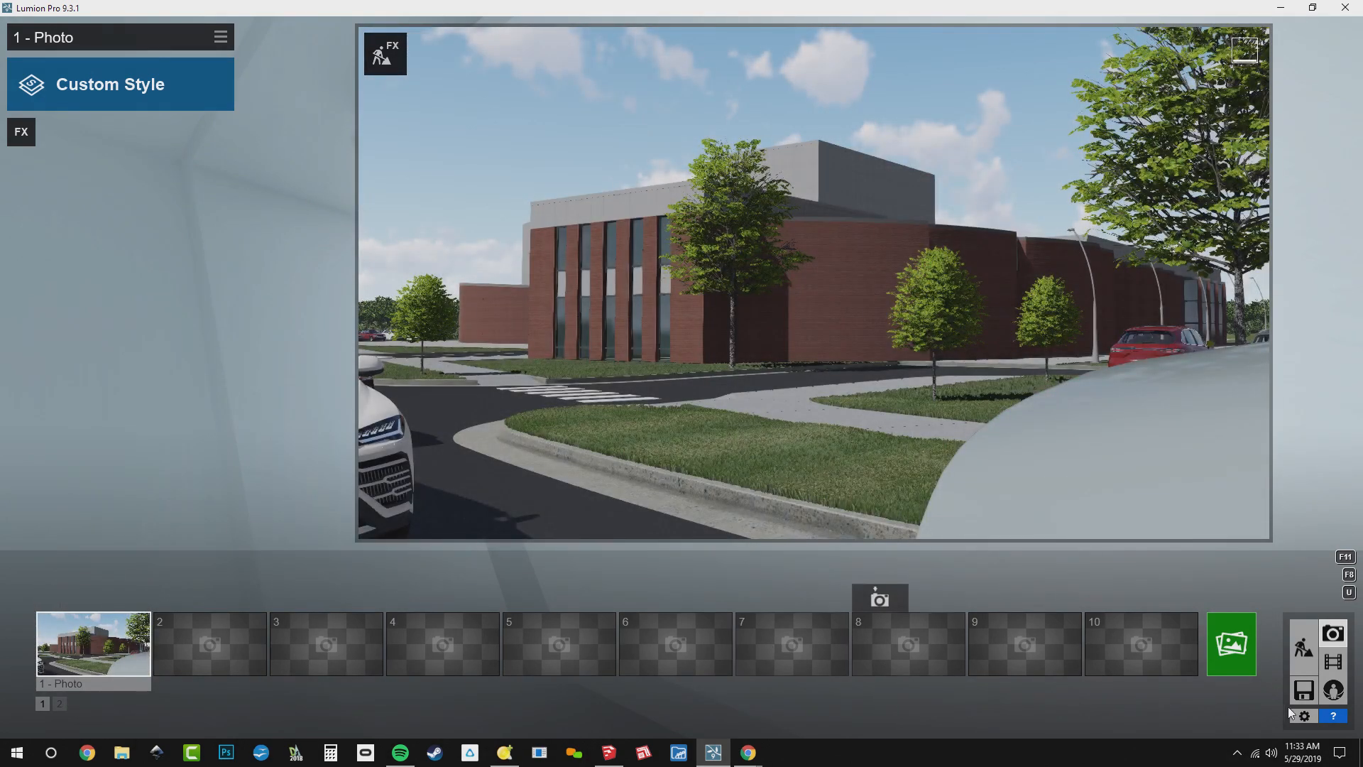
Enter Build with Effects from photo 1 and delete the white SUV behind the black sedan and the nearer pale grey SUV facing the camera
{"action": "left_click", "coordinate": [386, 54]}
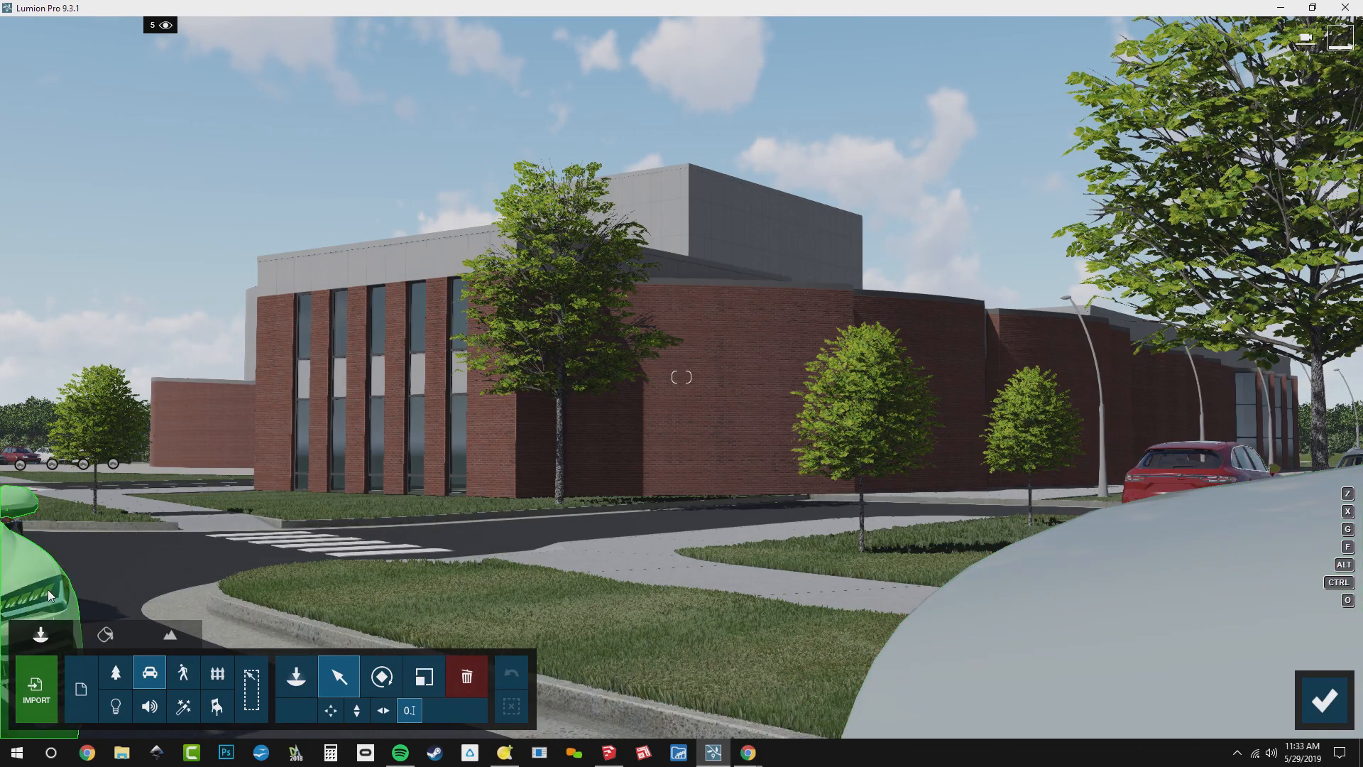
{"action": "right_click_drag", "start_coordinate": [91, 594], "coordinate": [92, 681]}
{"action": "key", "text": "s"}
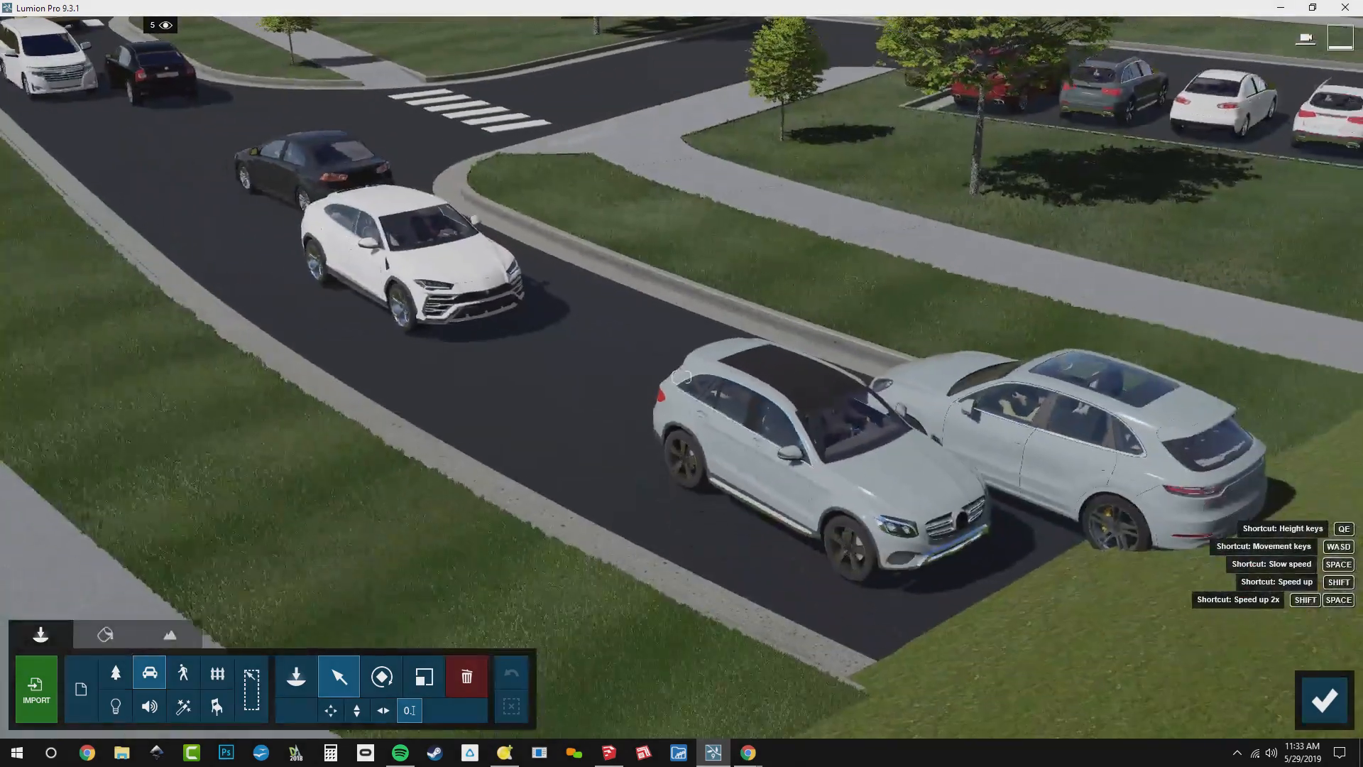
{"action": "left_click", "coordinate": [466, 680]}
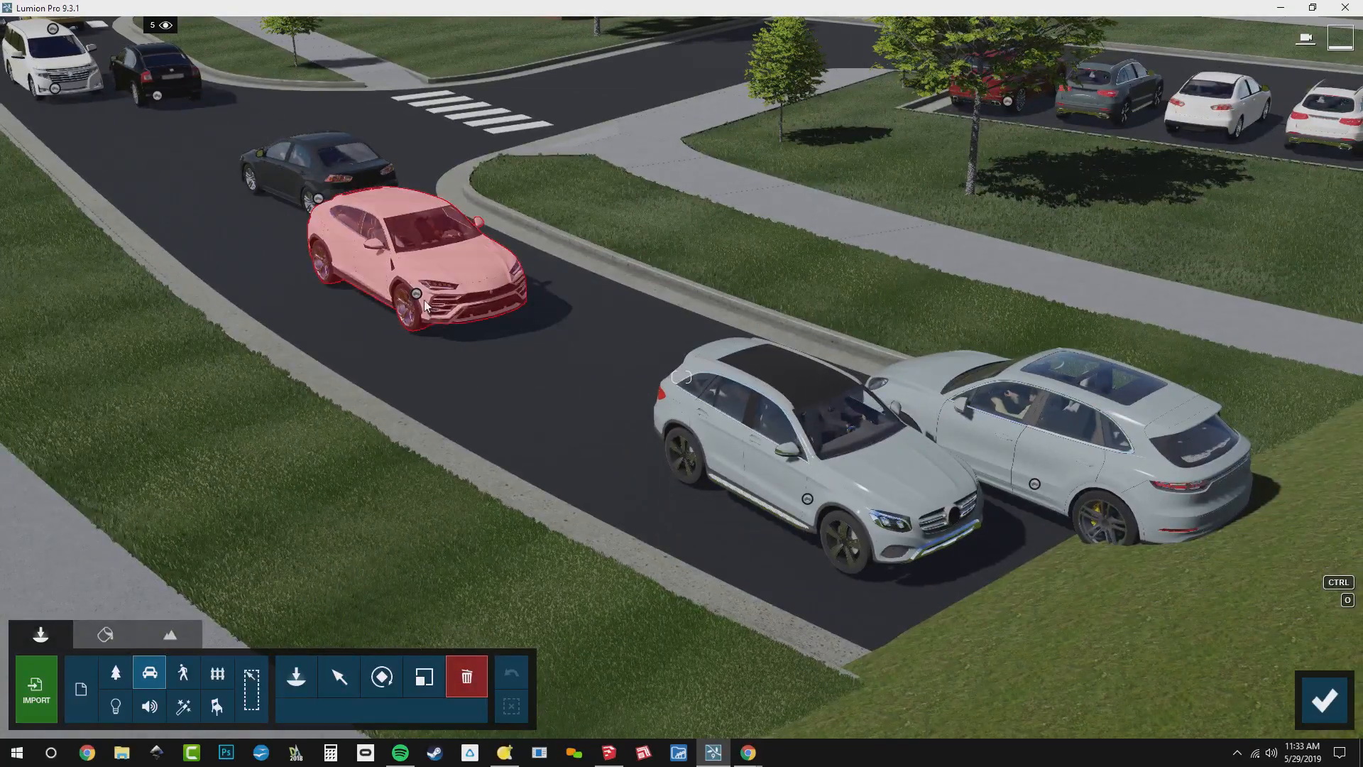
{"action": "left_click", "coordinate": [417, 296]}
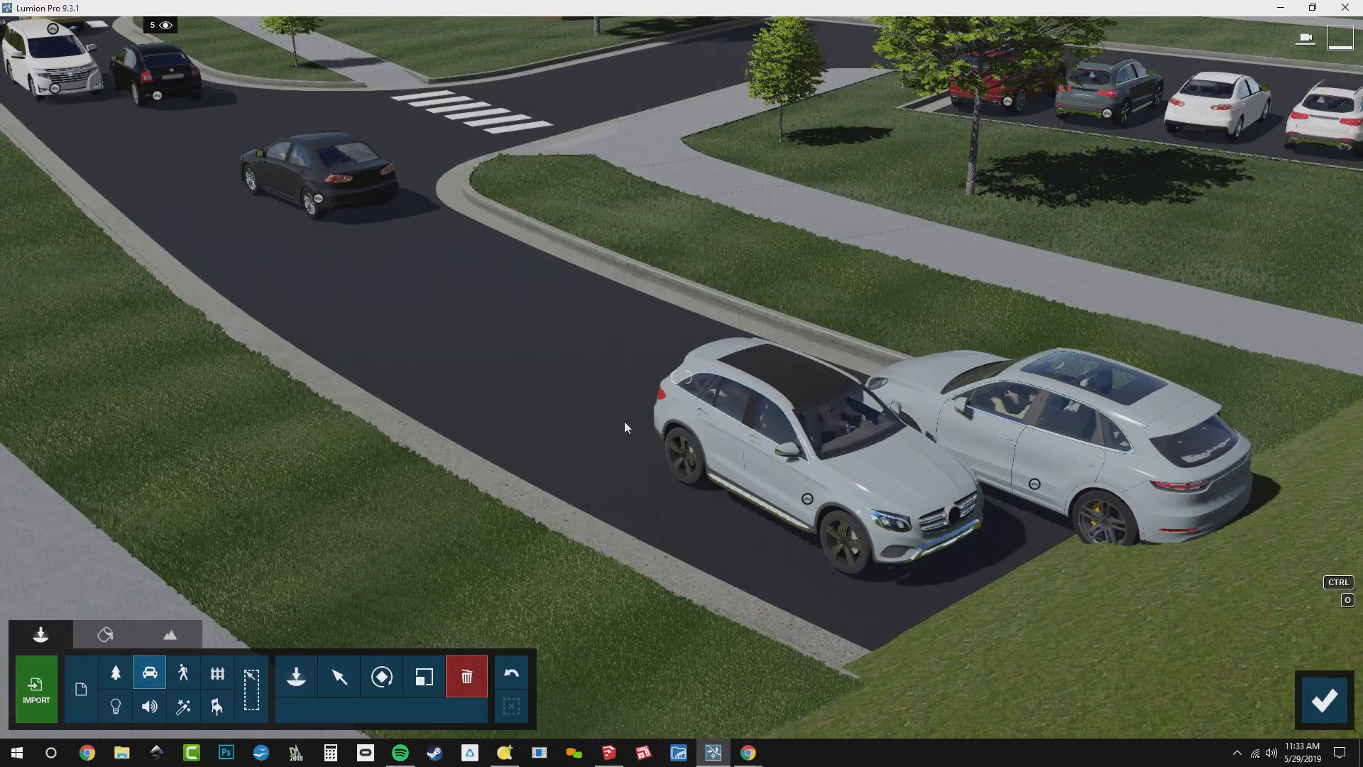
{"action": "left_click", "coordinate": [808, 502]}
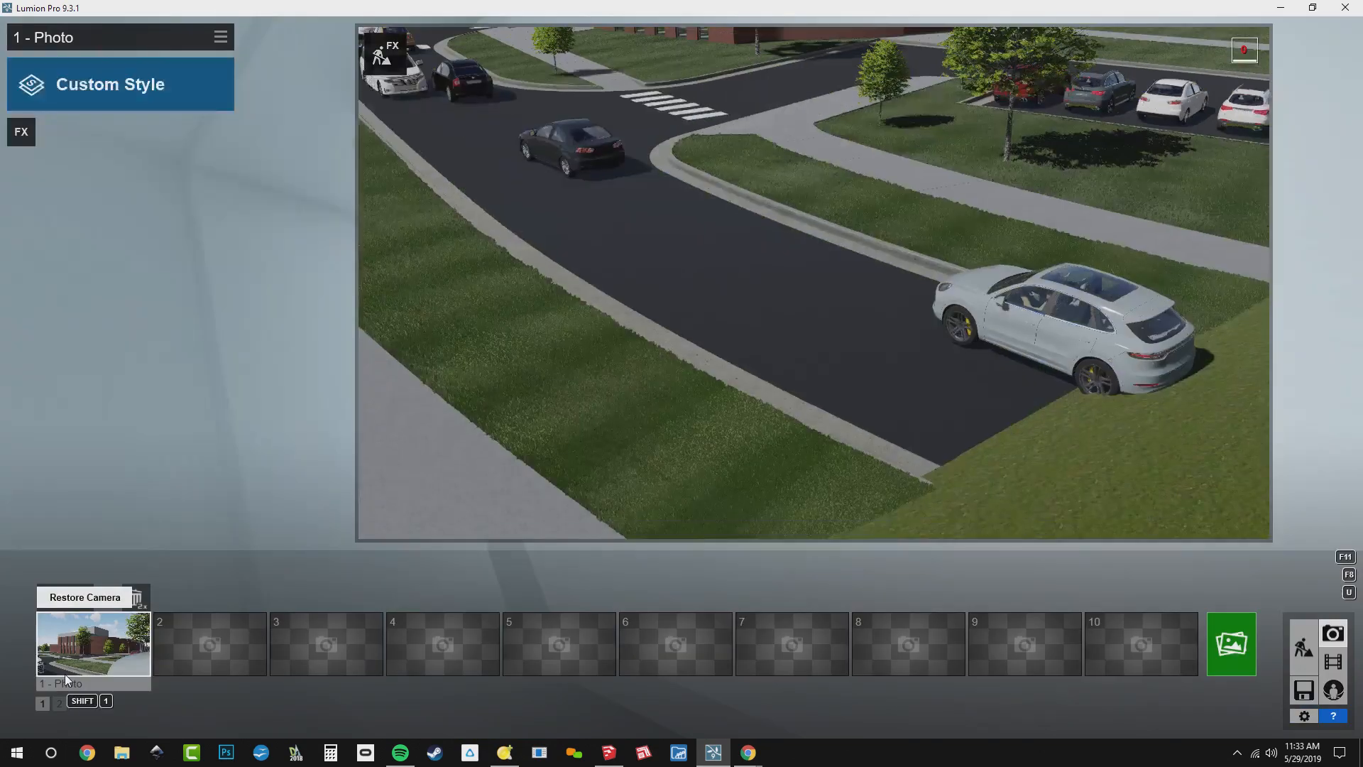
Recall the photo 1 view and move the black sedan on the road closer to the camera and further into the frame
{"action": "left_click", "coordinate": [74, 642]}
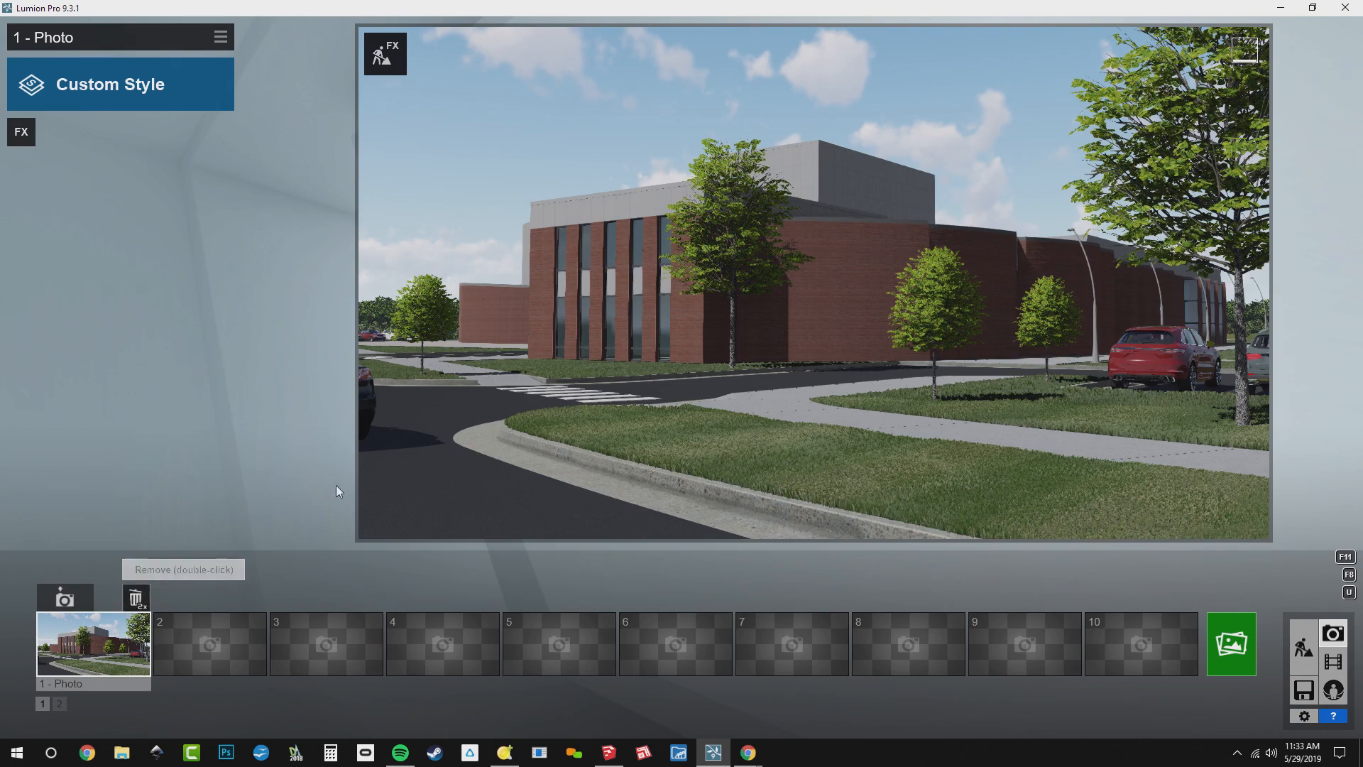
{"action": "left_click", "coordinate": [386, 54]}
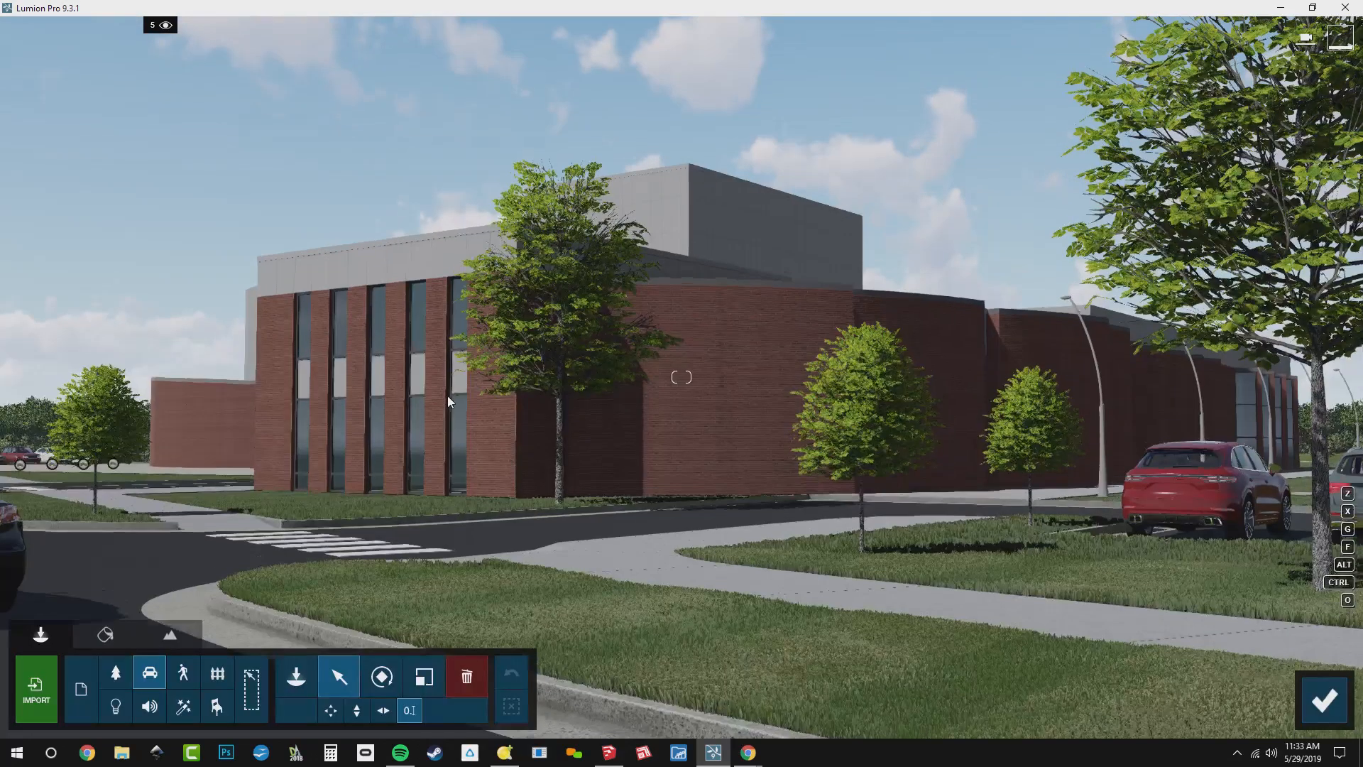
{"action": "key", "text": "w"}
{"action": "left_click", "coordinate": [341, 678]}
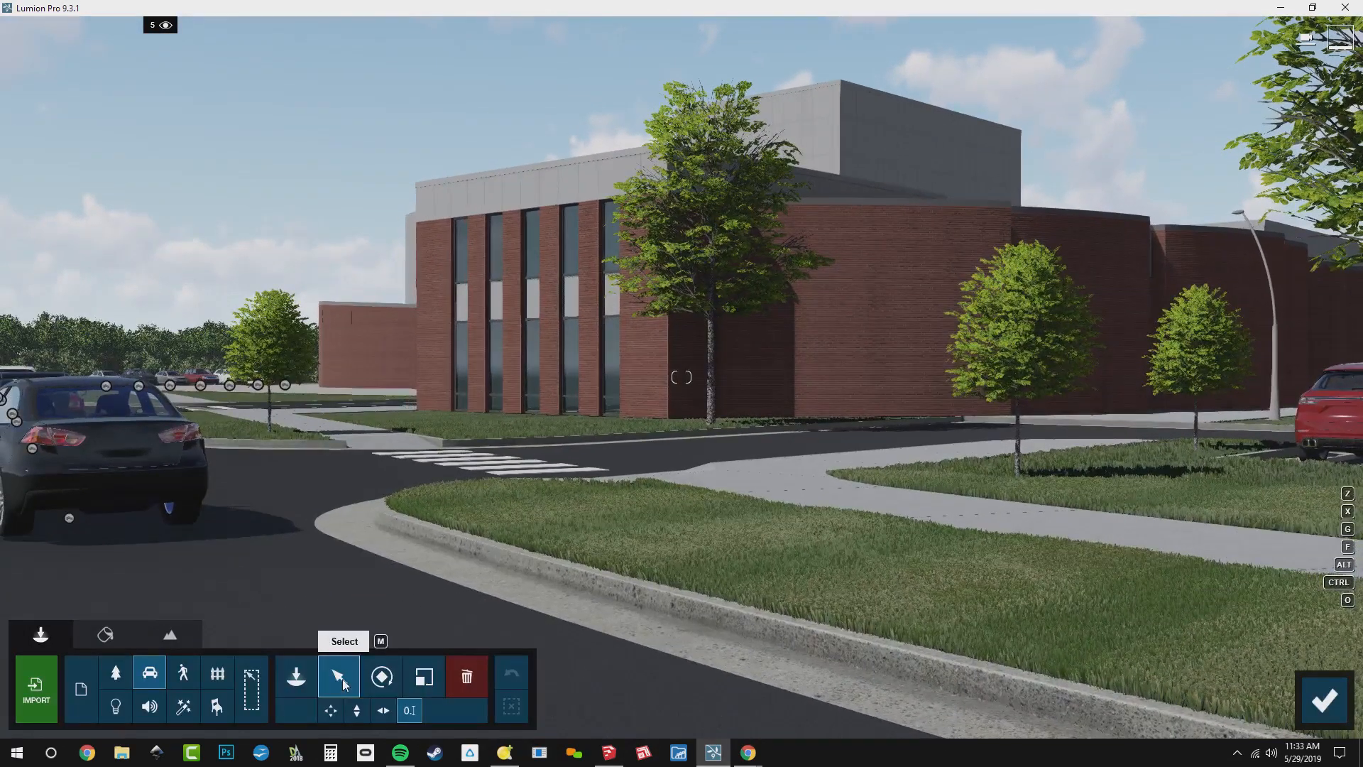
{"action": "left_click_drag", "start_coordinate": [67, 520], "coordinate": [119, 567]}
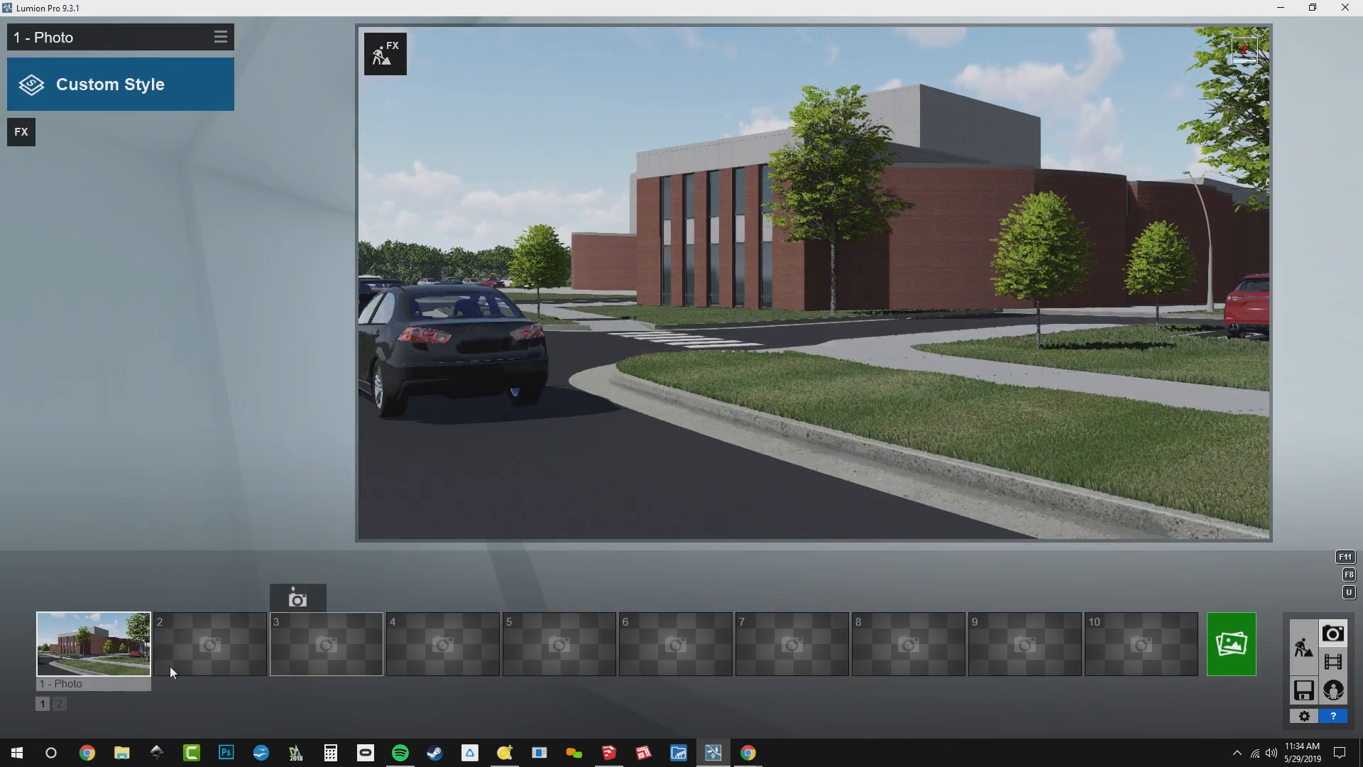
{"action": "mouse_move", "coordinate": [104, 658]}
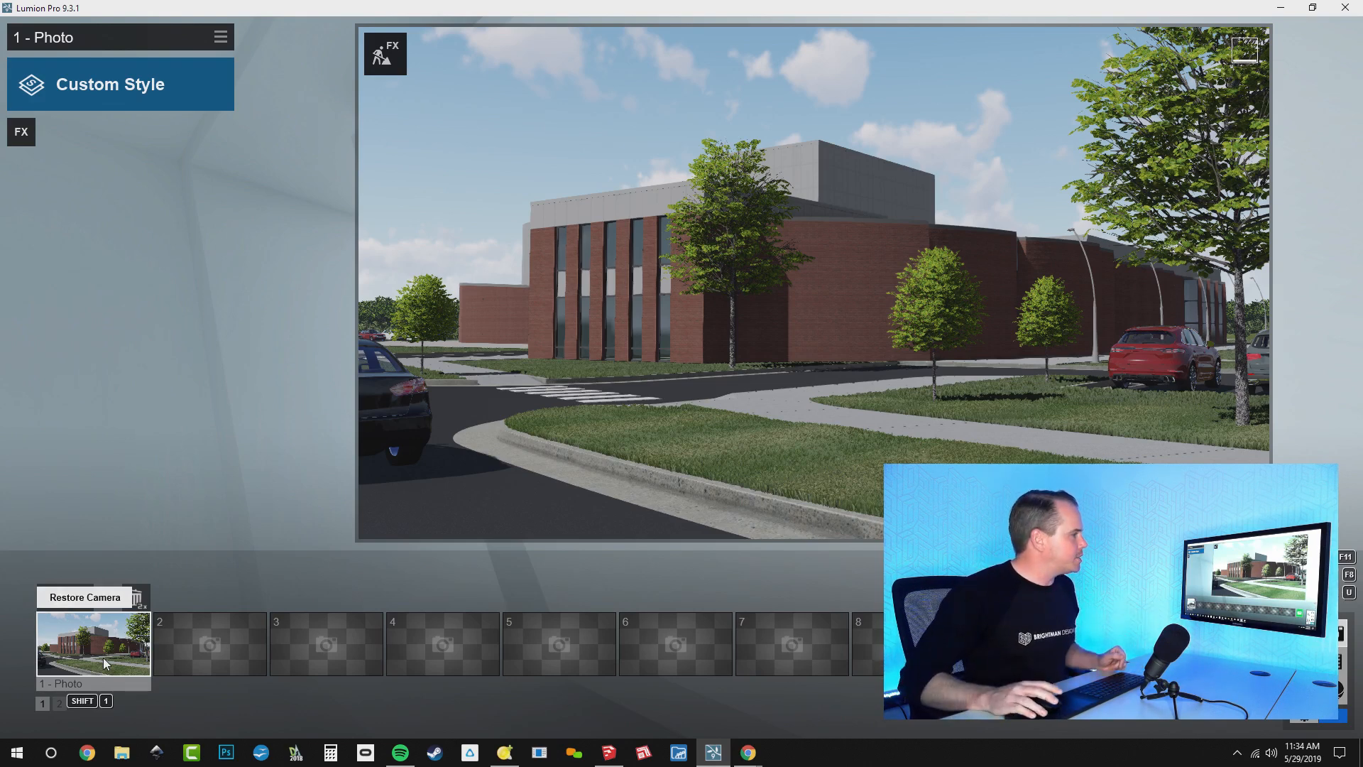
In Build mode, mass-place a line of people along the walkway beside the curved brick wall, increasing their number and random offset to fill its width
{"action": "left_click", "coordinate": [1305, 647]}
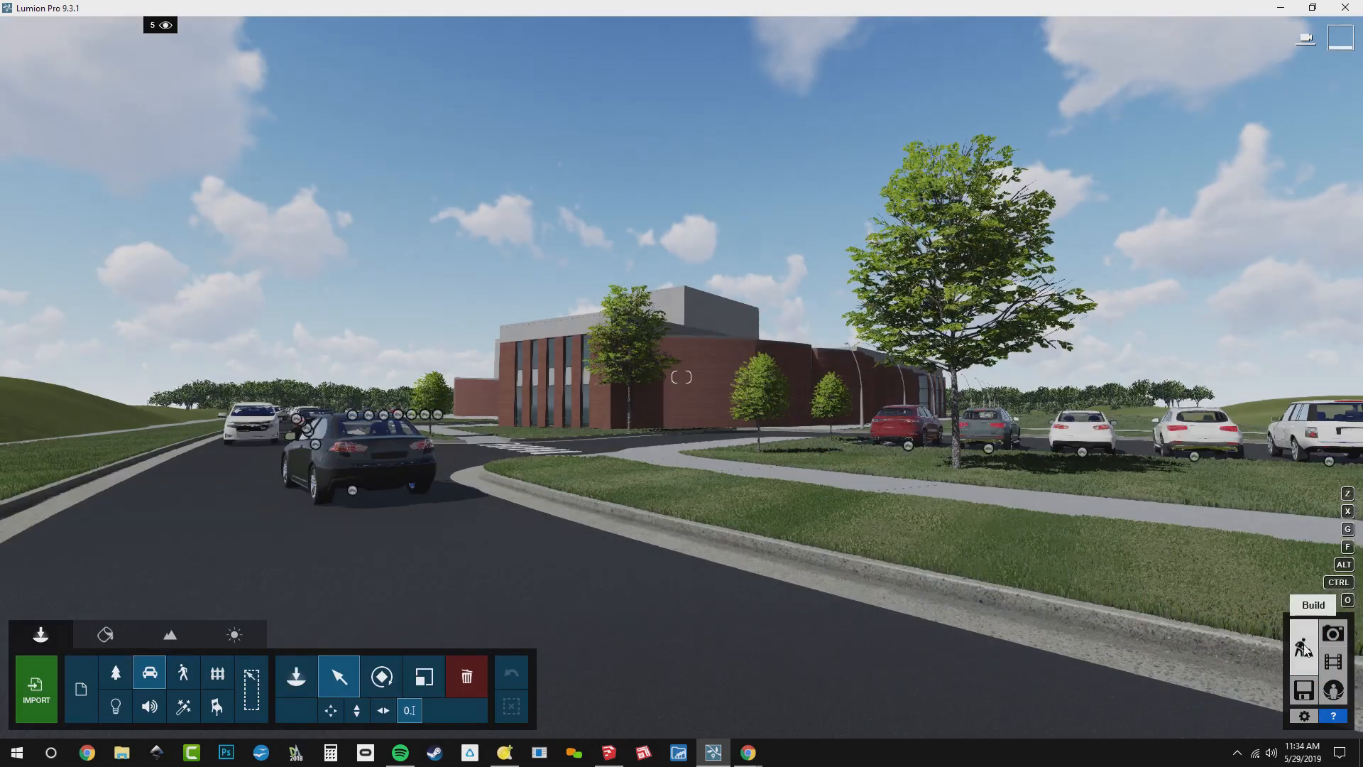
{"action": "key", "text": "q"}
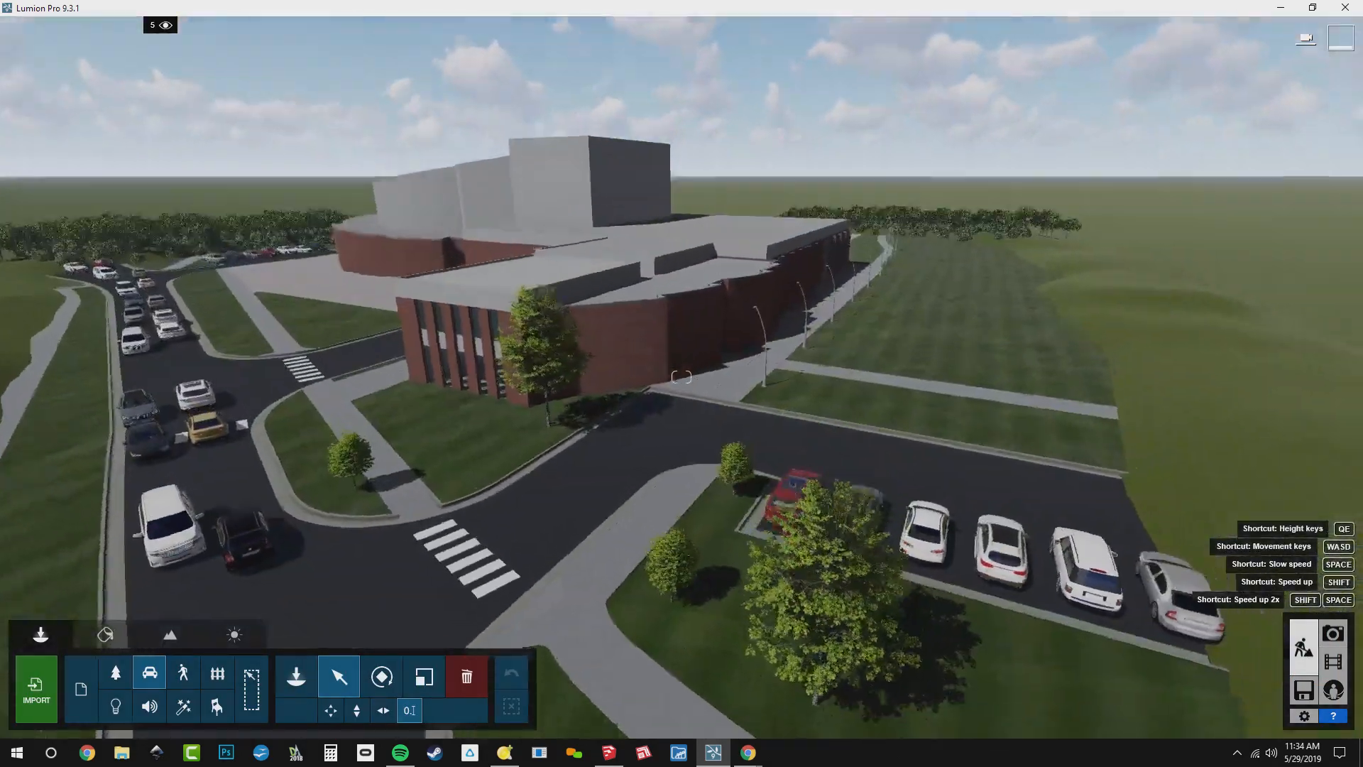
{"action": "key", "text": "w"}
{"action": "right_click_drag", "start_coordinate": [681, 377], "coordinate": [692, 568]}
{"action": "key", "text": "s"}
{"action": "key", "text": "q"}
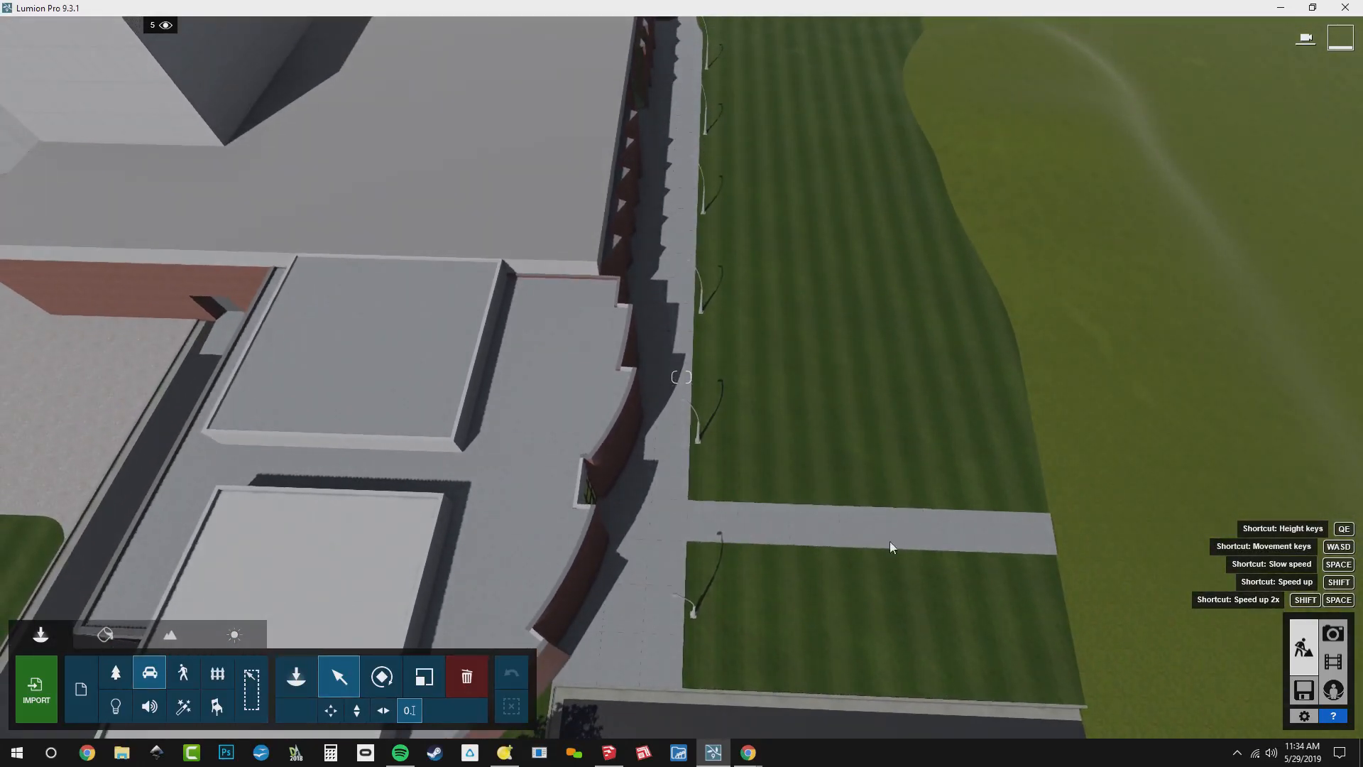
{"action": "left_click", "coordinate": [296, 676]}
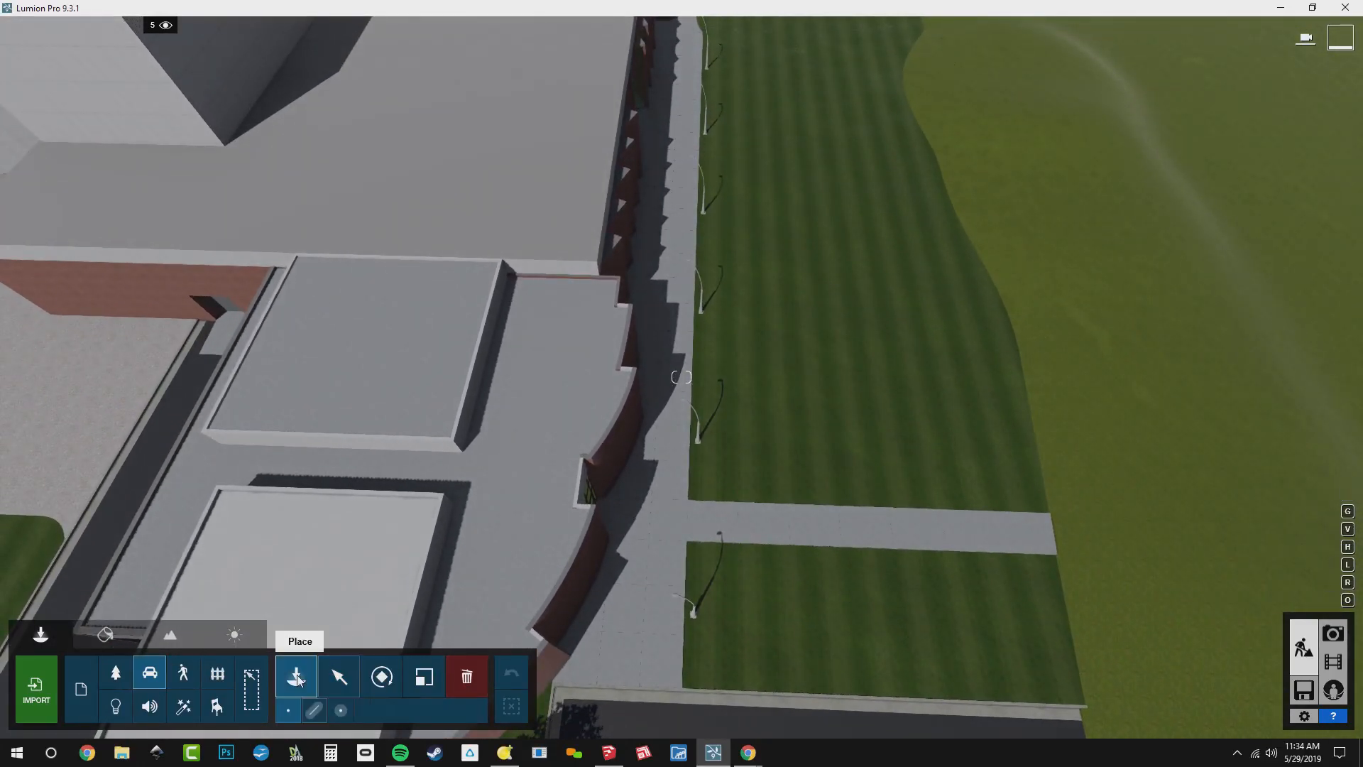
{"action": "left_click", "coordinate": [314, 710]}
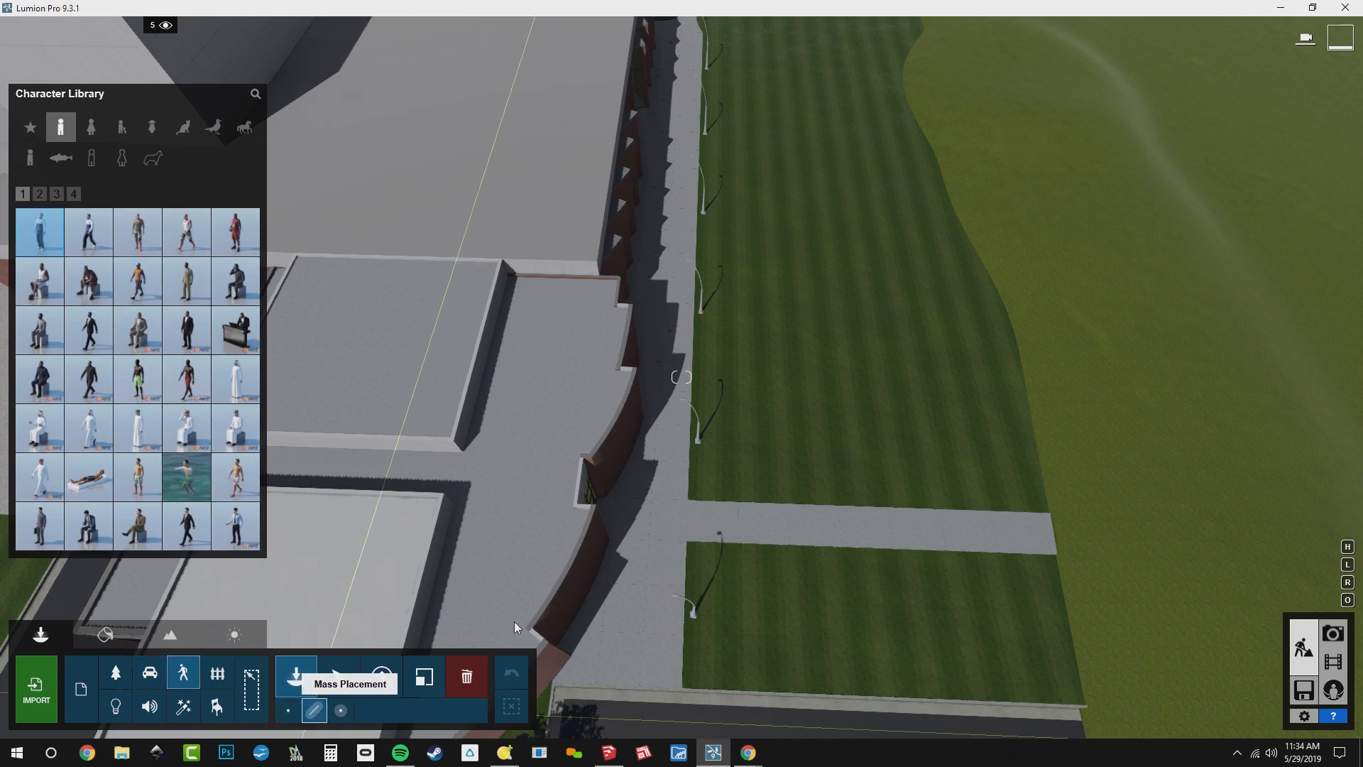
{"action": "left_click", "coordinate": [639, 679]}
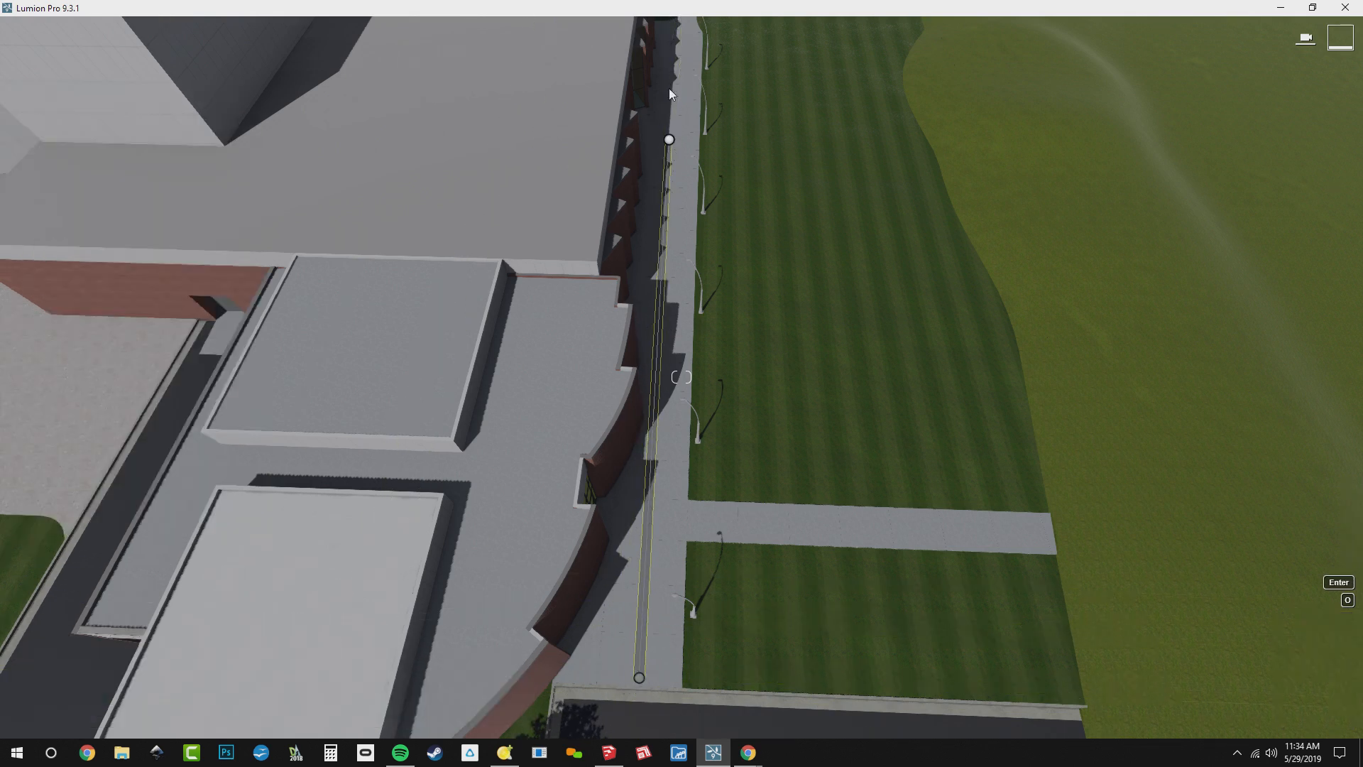
{"action": "left_click", "coordinate": [675, 29]}
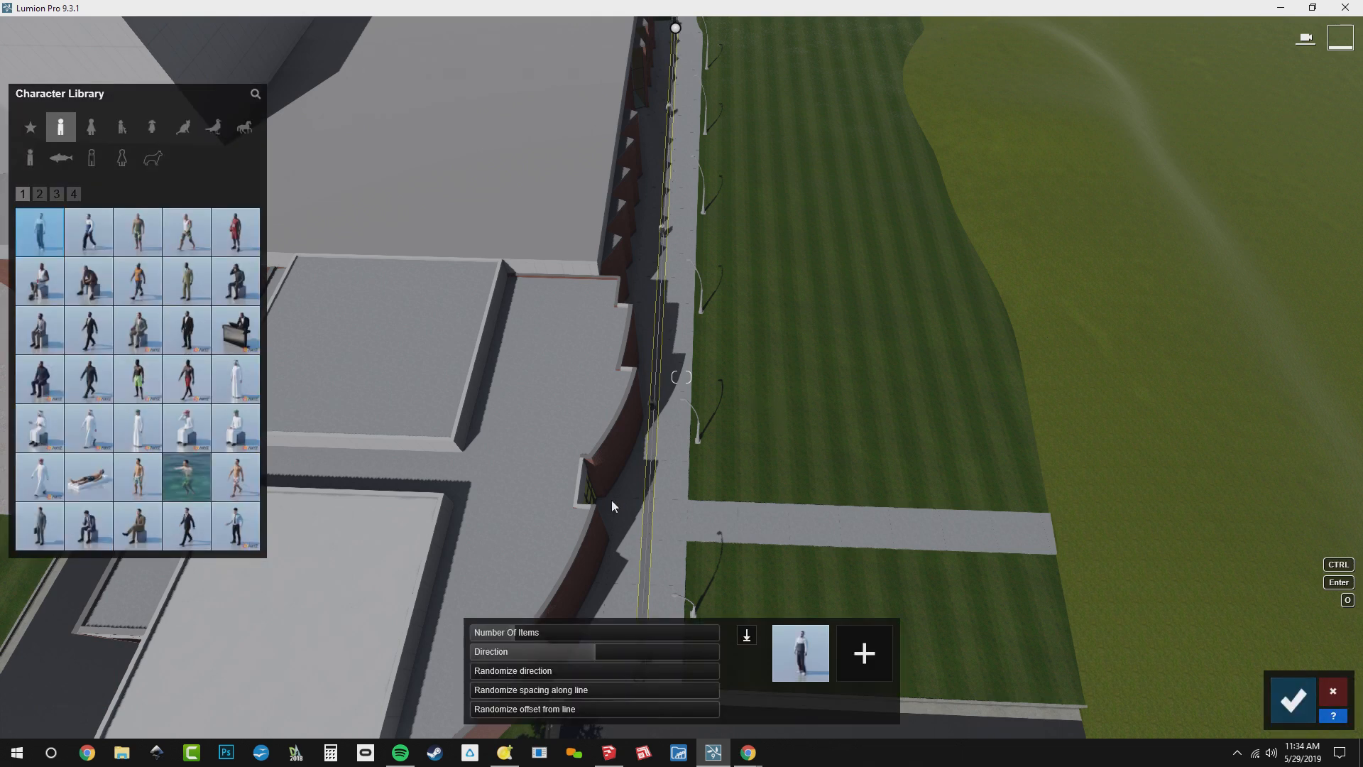
{"action": "left_click", "coordinate": [617, 625]}
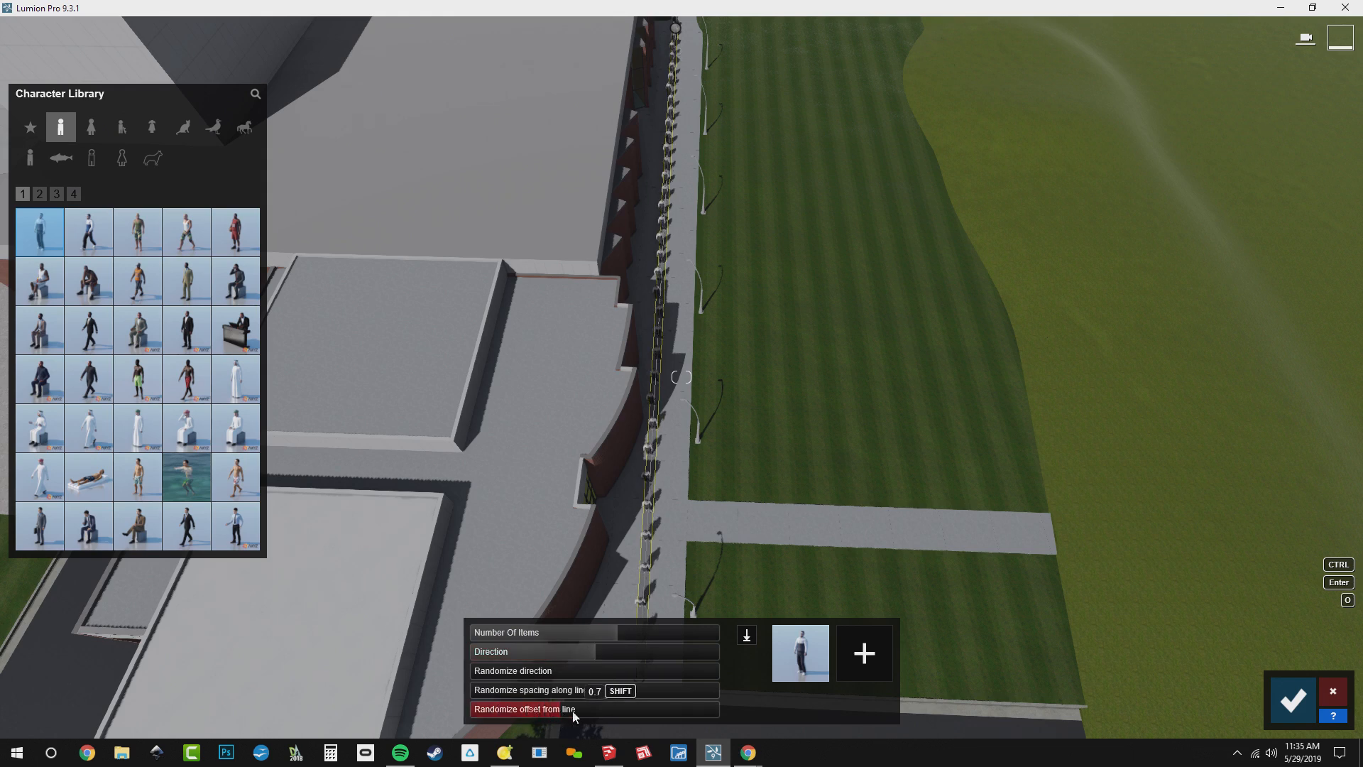
{"action": "left_click_drag", "start_coordinate": [616, 705], "coordinate": [603, 712]}
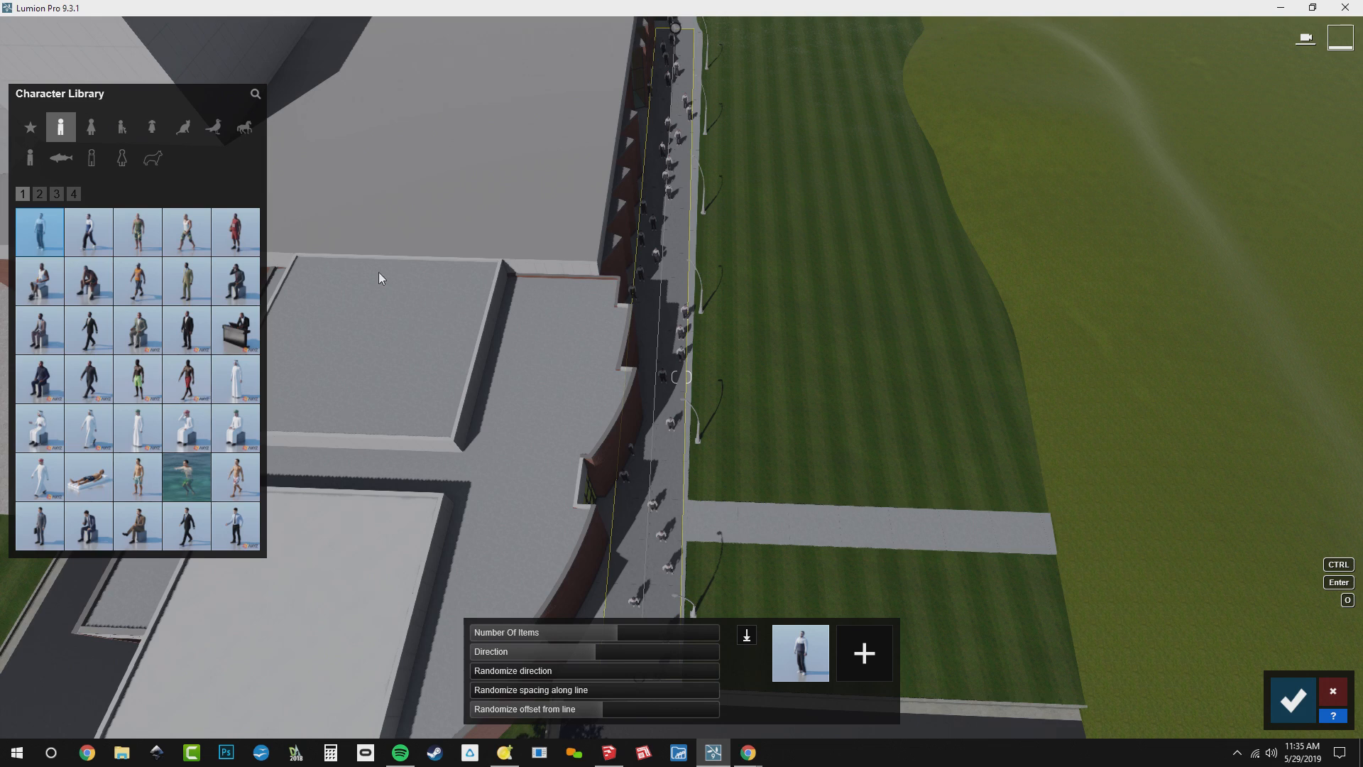
Replace the walkway characters with 2D people, mixing five figures including a man in a tan coat and People2D H Asian 0003
{"action": "left_click", "coordinate": [43, 197]}
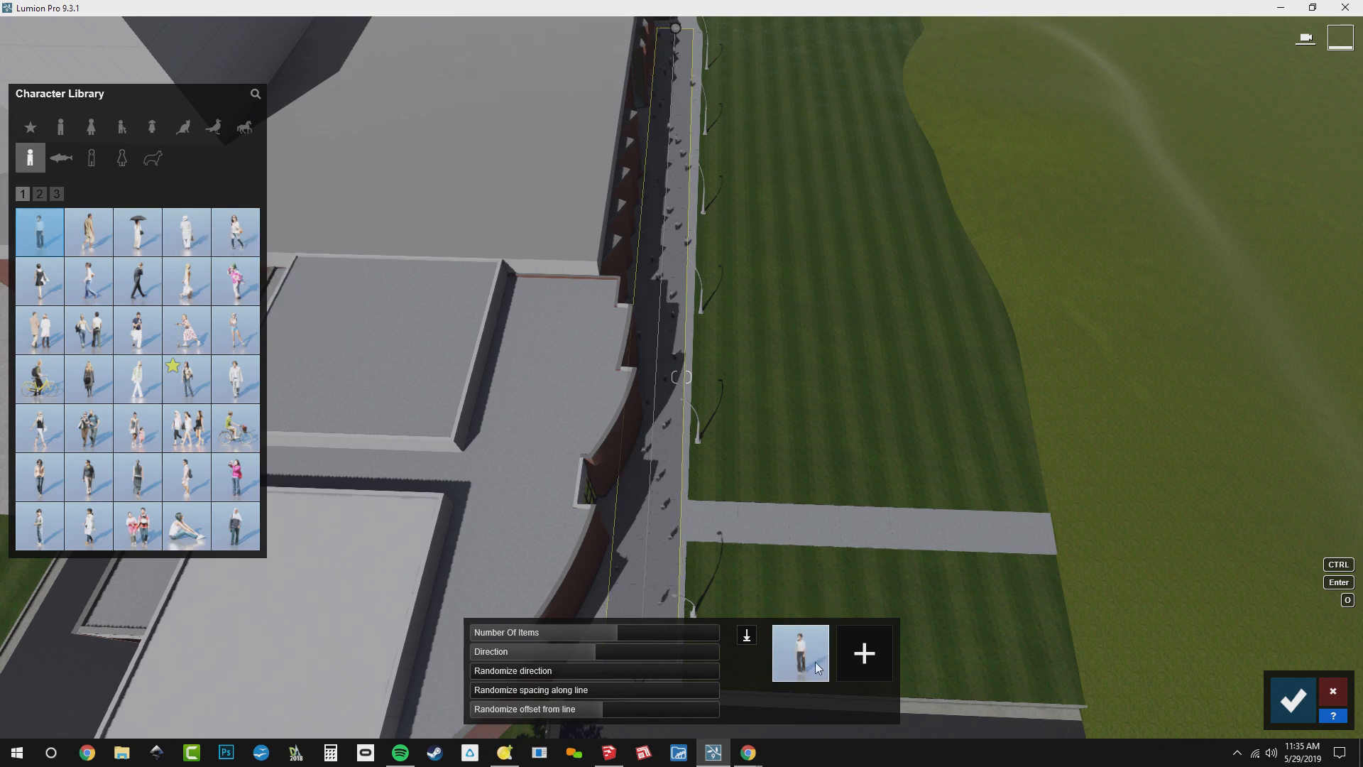
{"action": "left_click", "coordinate": [94, 248]}
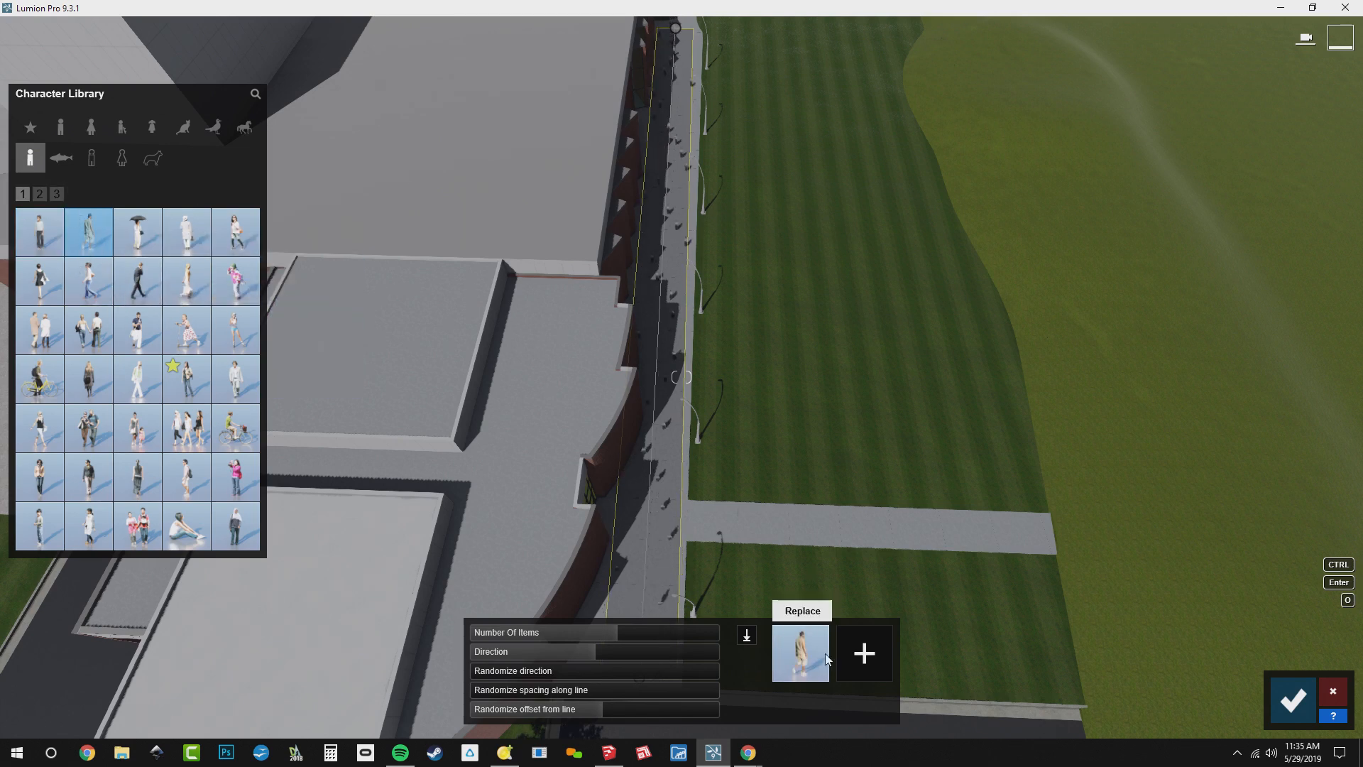
{"action": "left_click", "coordinate": [864, 654]}
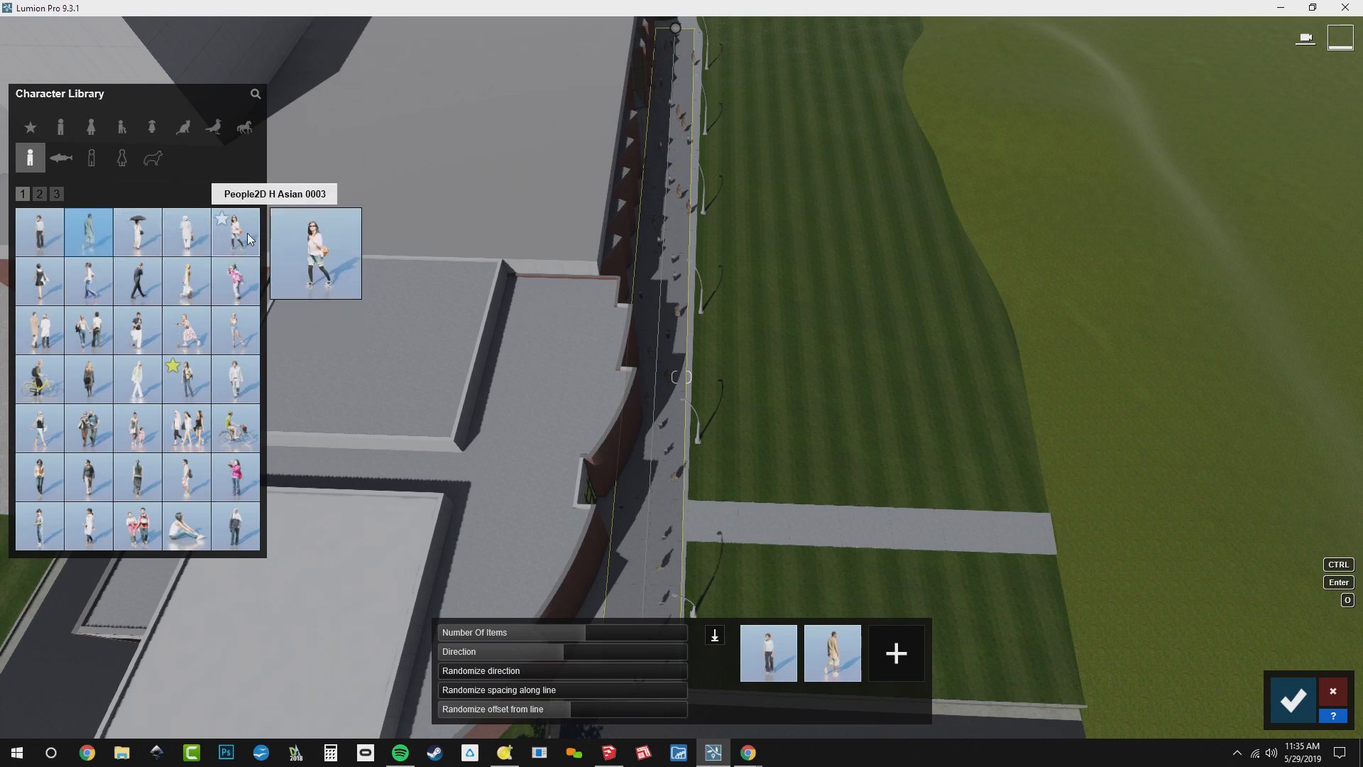
{"action": "left_click", "coordinate": [247, 233]}
{"action": "left_click", "coordinate": [916, 662]}
{"action": "left_click", "coordinate": [919, 666]}
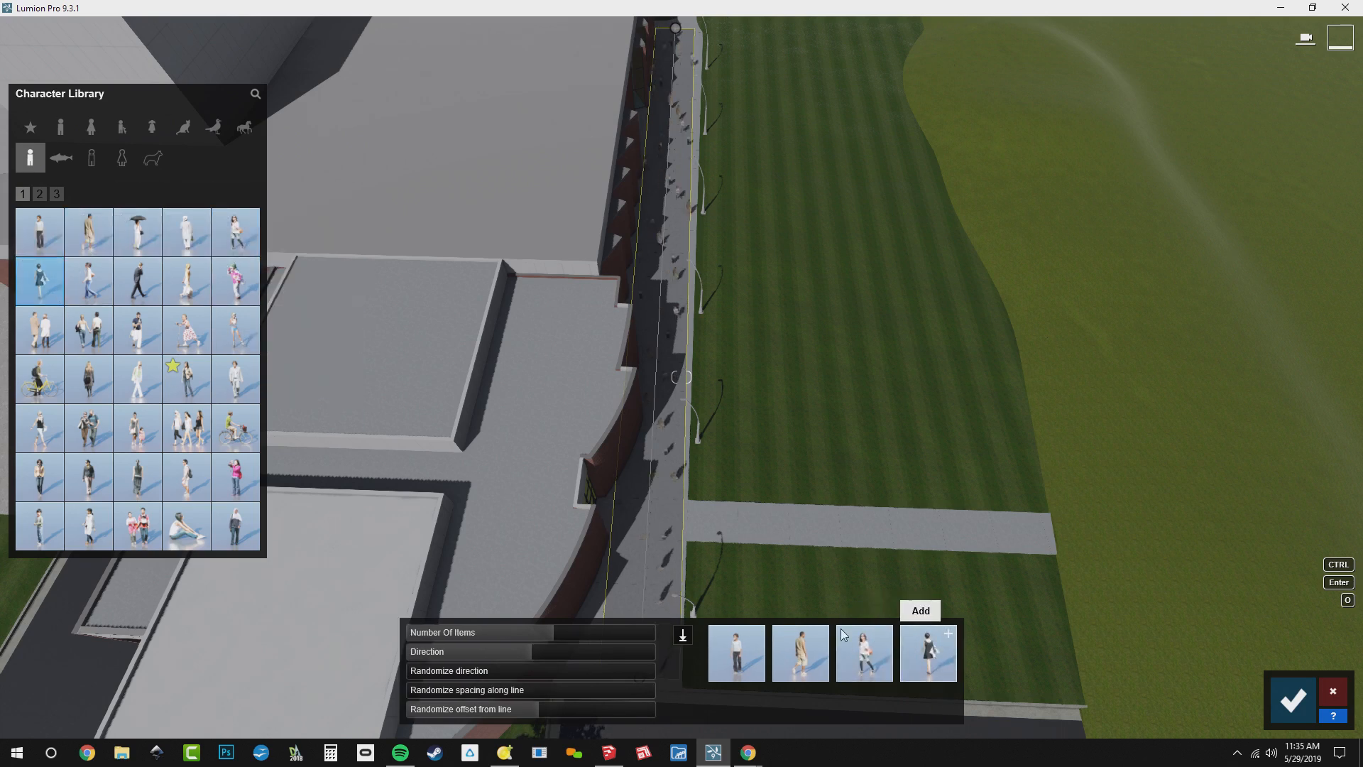
{"action": "left_click", "coordinate": [926, 652]}
{"action": "left_click", "coordinate": [88, 281]}
{"action": "left_click", "coordinate": [930, 647]}
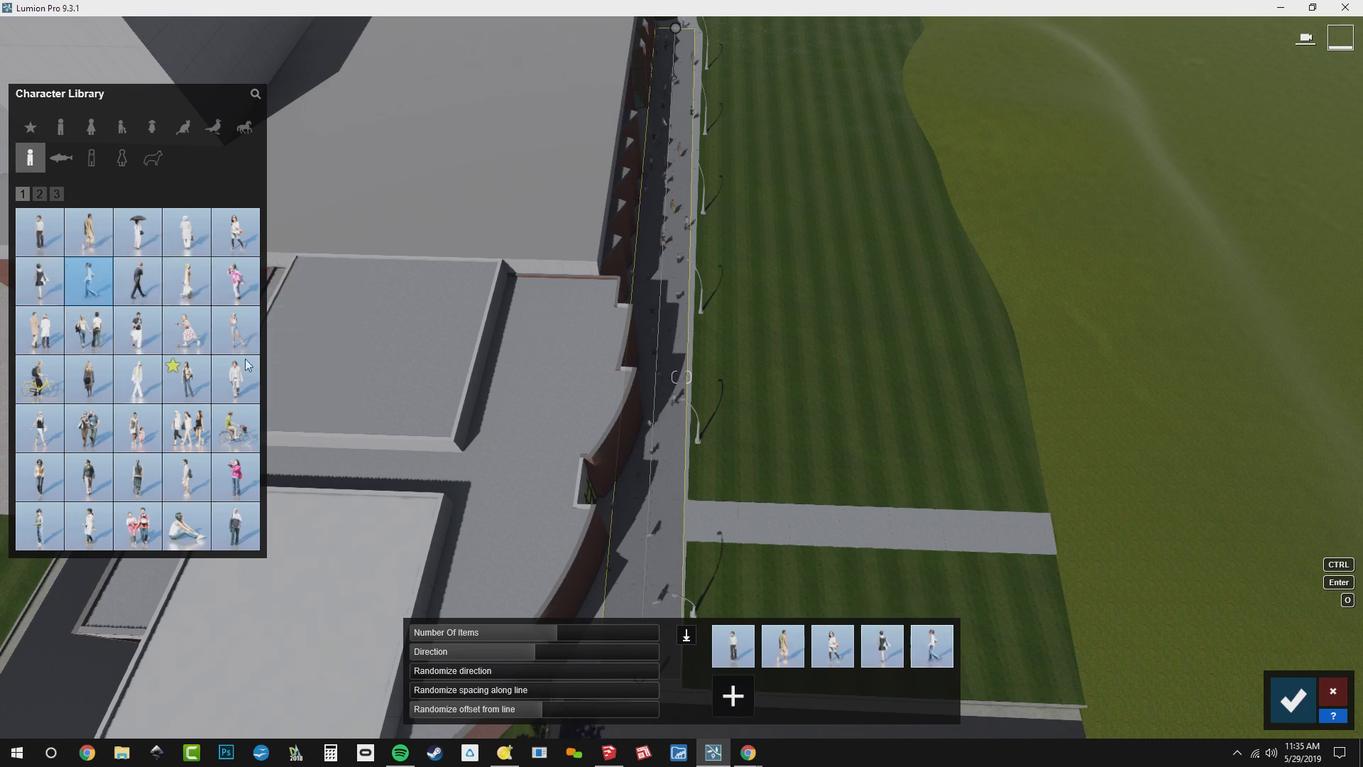
Add a woman in a long pale dress, a walking couple, another single figure and a walking group to the walkway people mix
{"action": "left_click", "coordinate": [187, 280]}
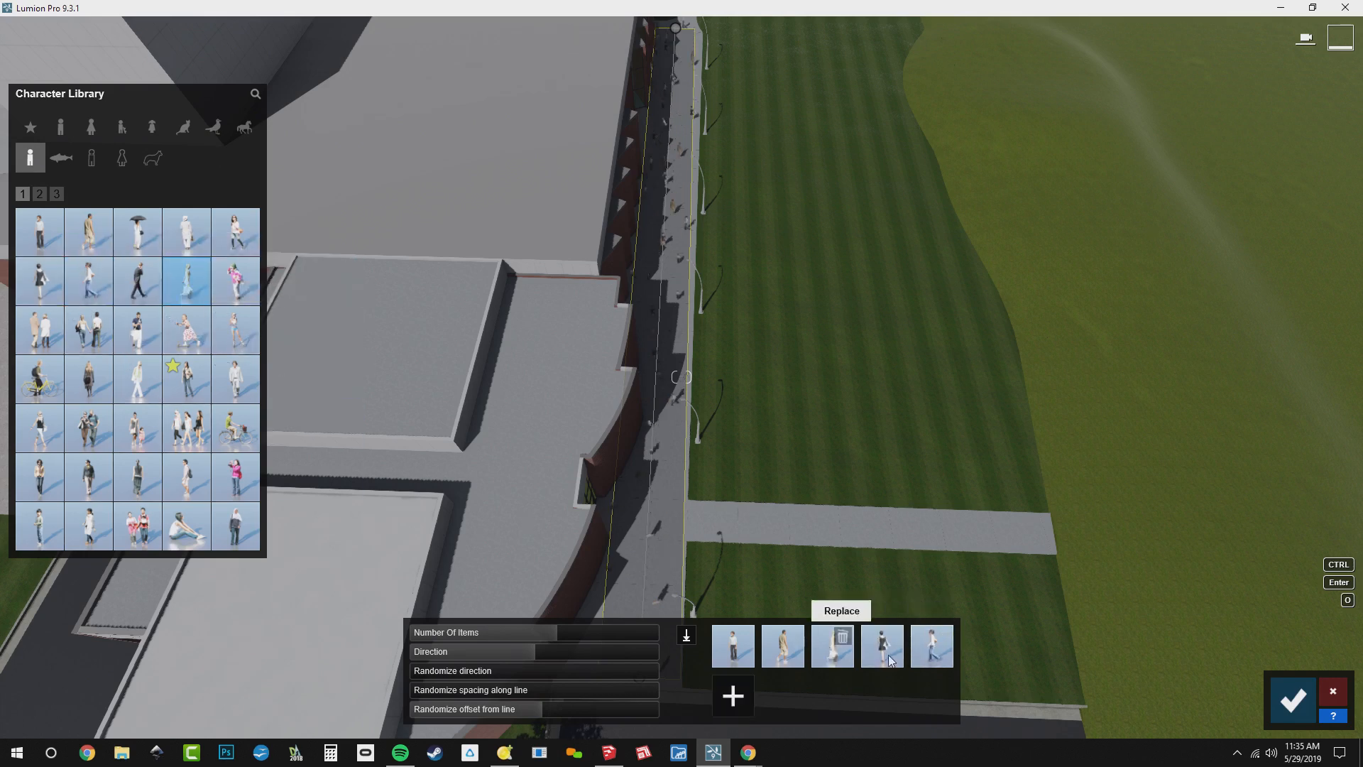
{"action": "left_click", "coordinate": [751, 705]}
{"action": "left_click", "coordinate": [239, 282]}
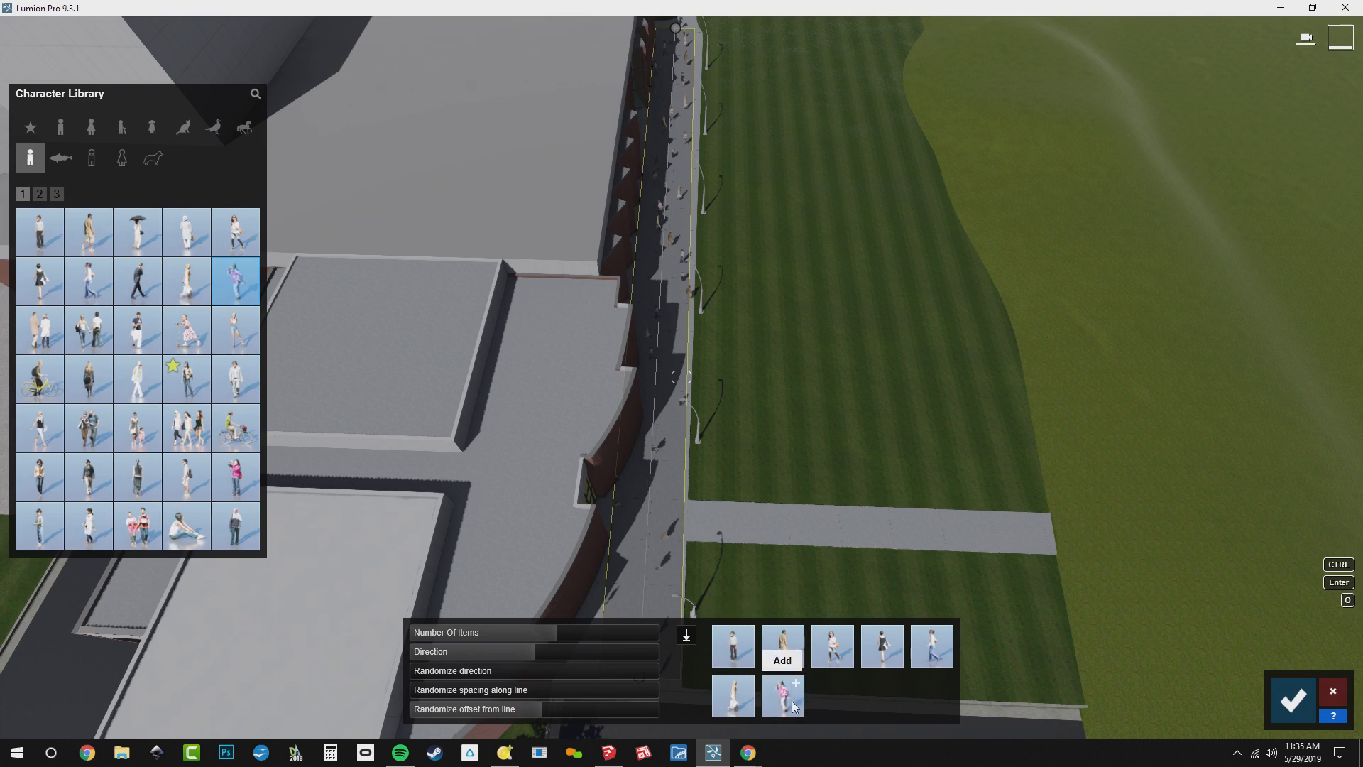
{"action": "left_click", "coordinate": [89, 329]}
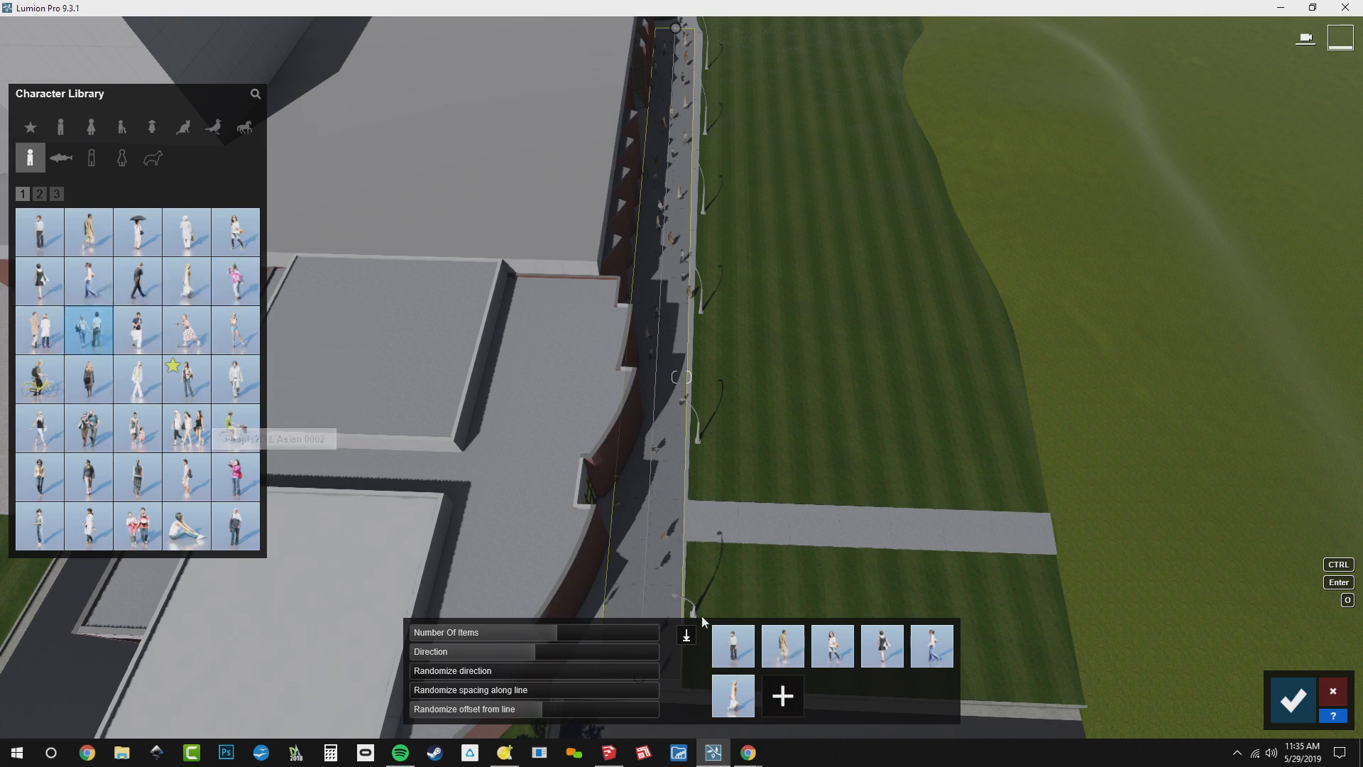
{"action": "left_click", "coordinate": [240, 338]}
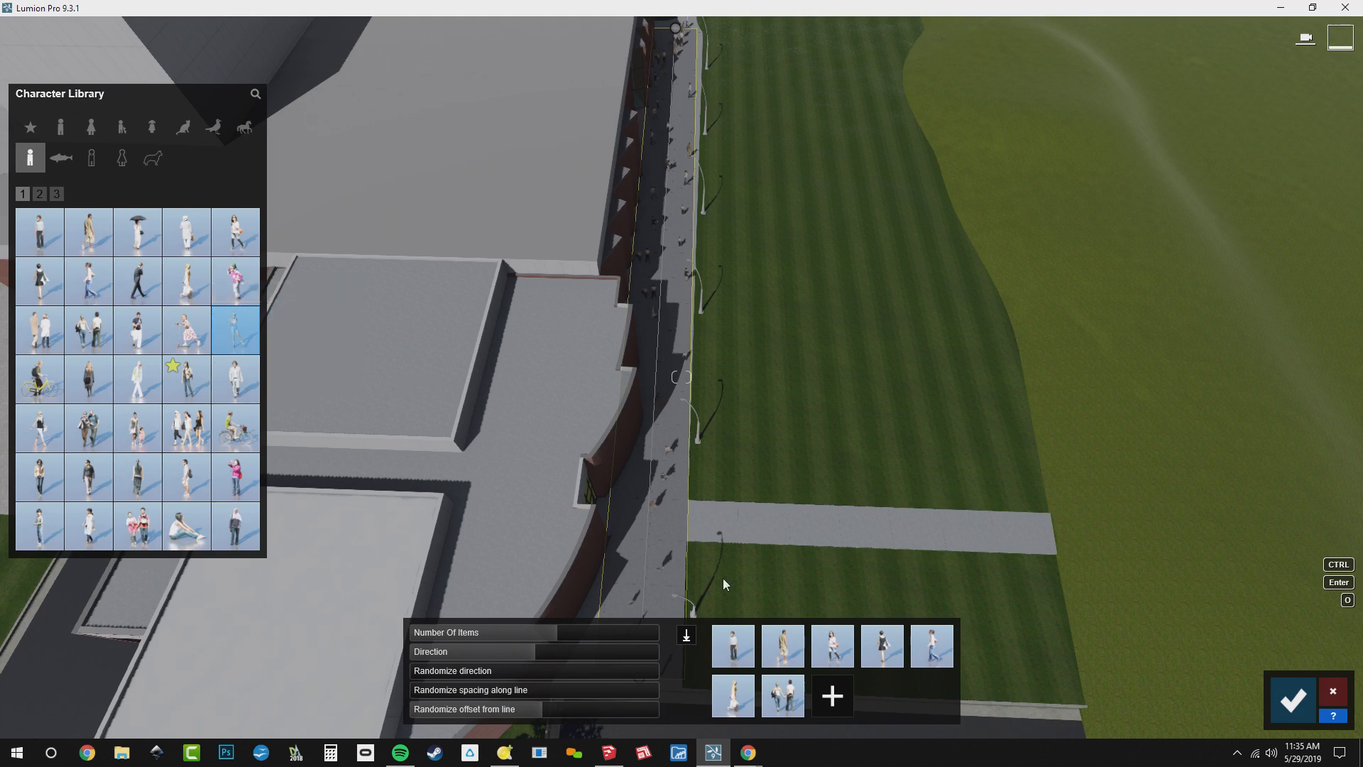
{"action": "left_click", "coordinate": [838, 710]}
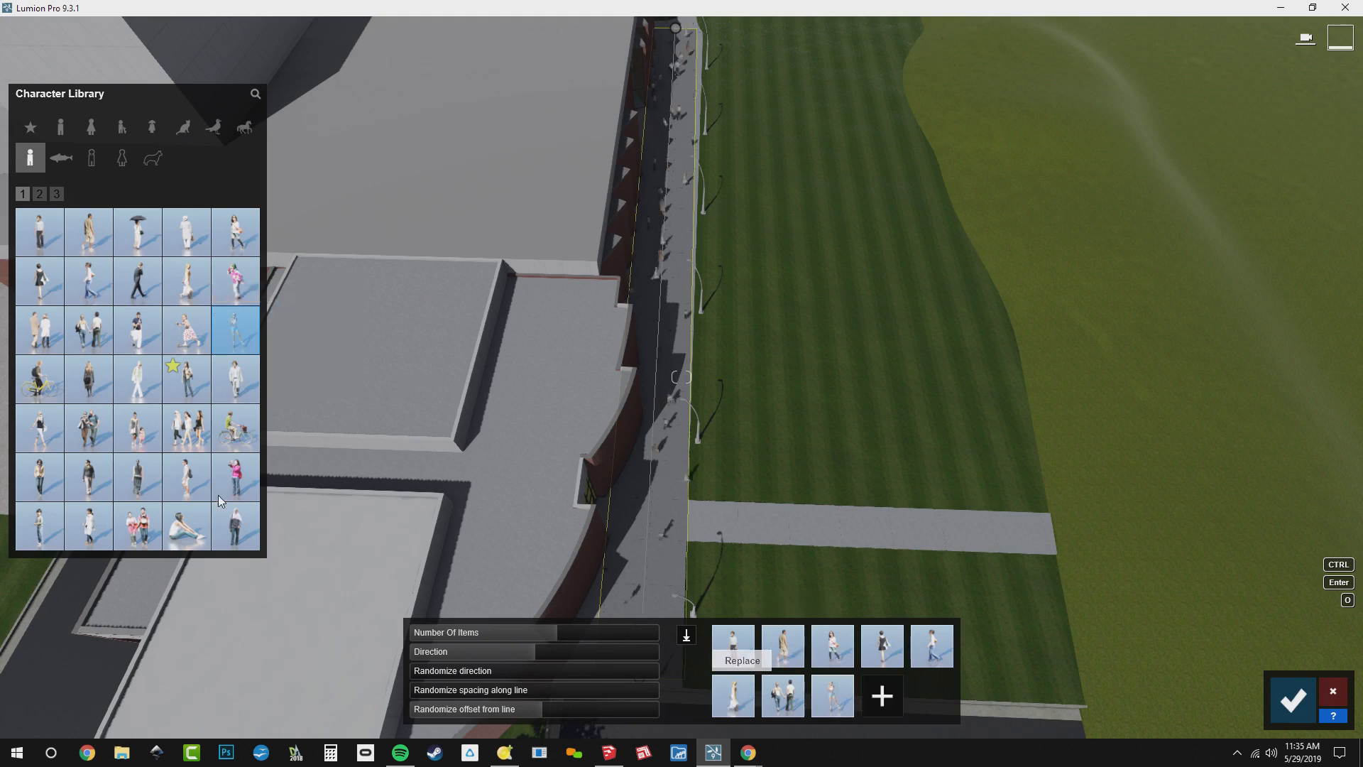
{"action": "left_click", "coordinate": [186, 428]}
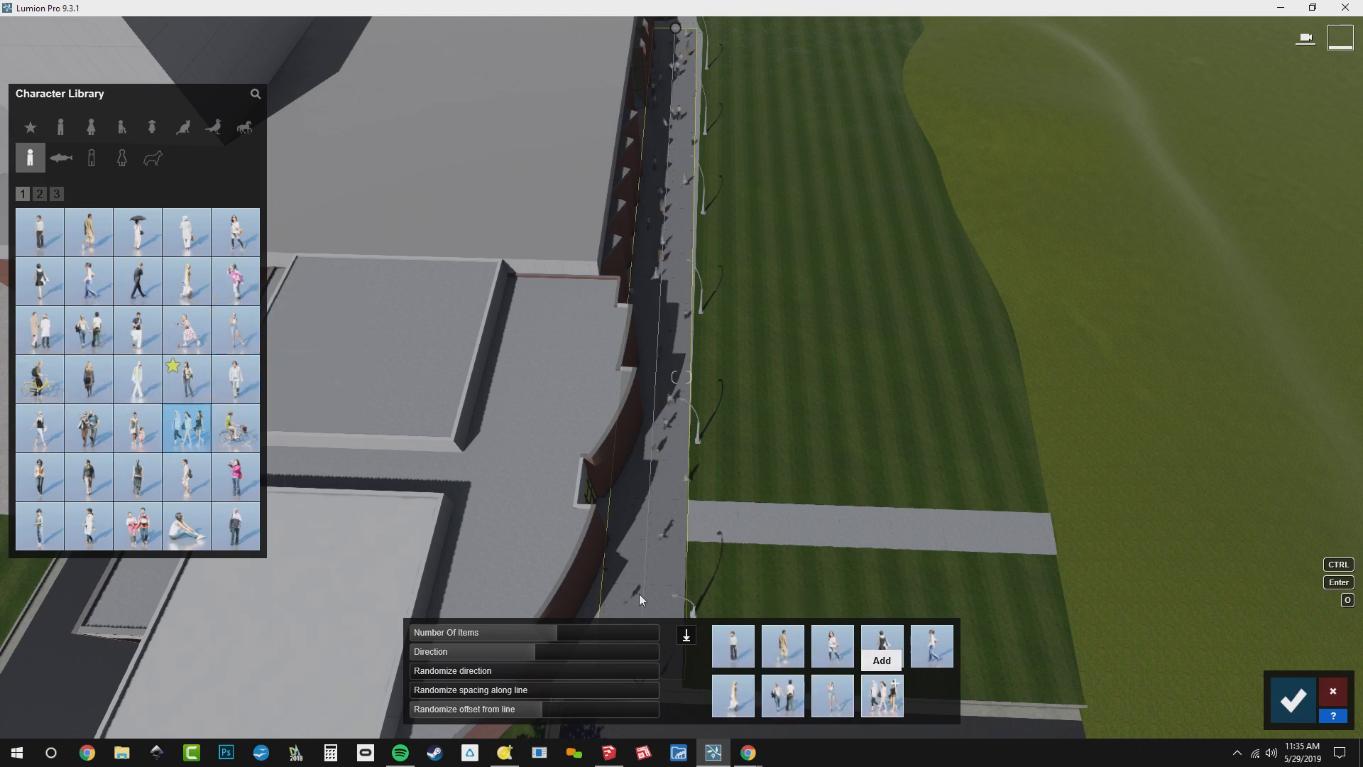
{"action": "left_click", "coordinate": [882, 697]}
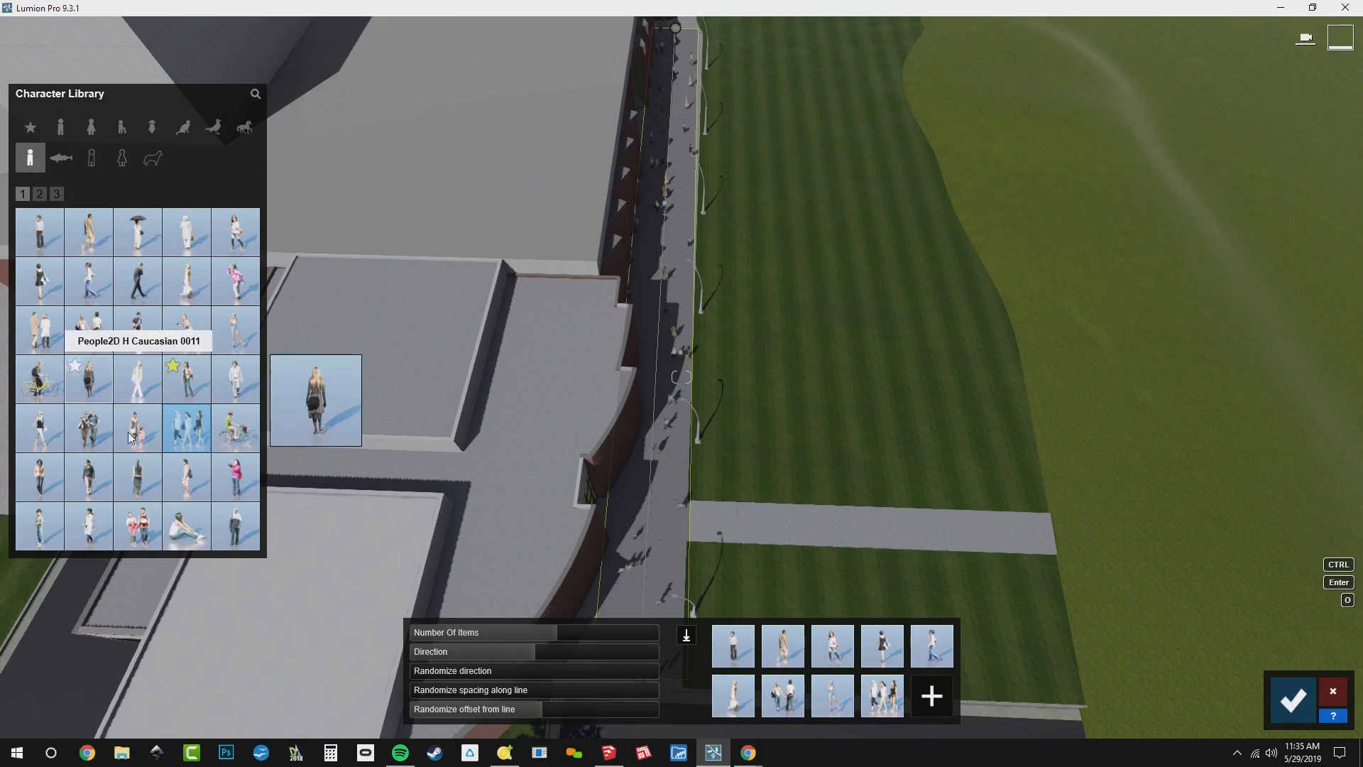
Add People2D H Hispanic 0003 and two more single 2D figures to the walkway people mix
{"action": "left_click", "coordinate": [142, 489]}
{"action": "left_click", "coordinate": [932, 695]}
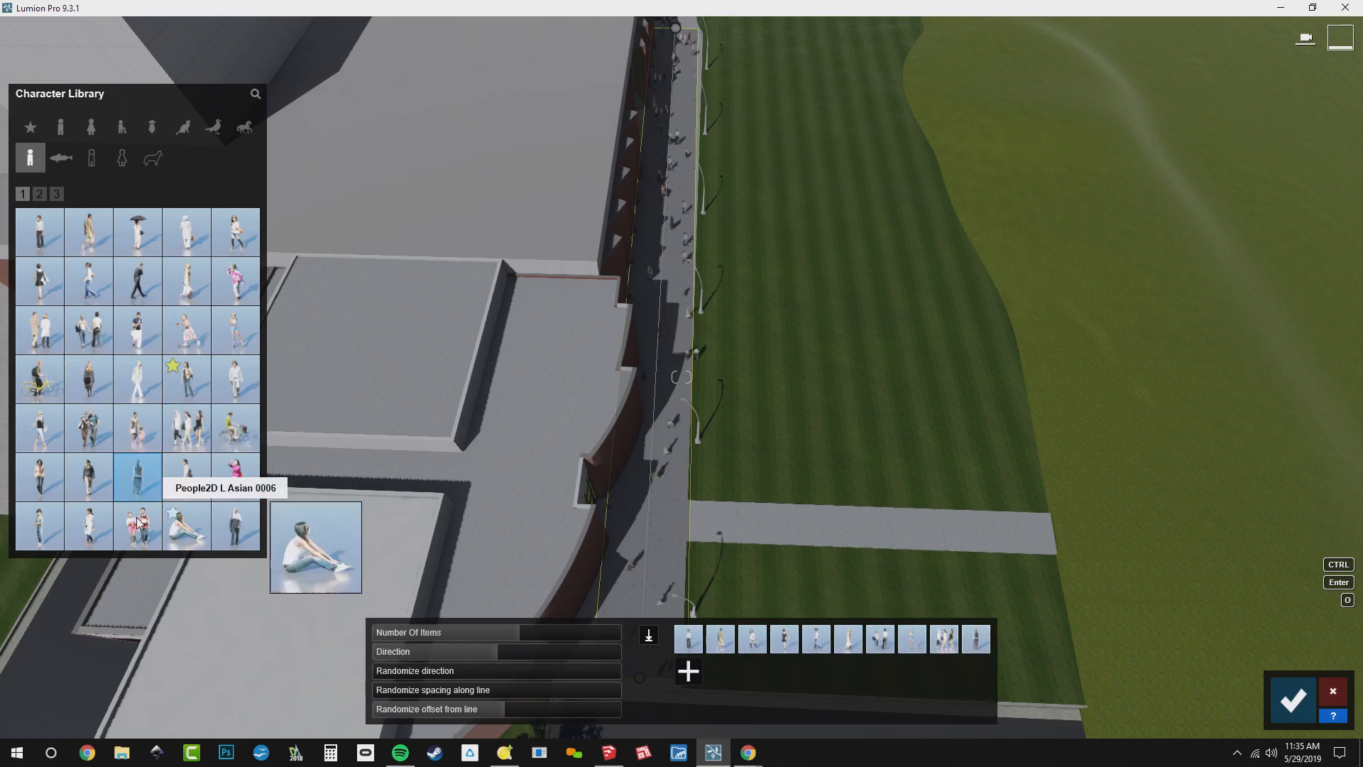
{"action": "left_click", "coordinate": [44, 527]}
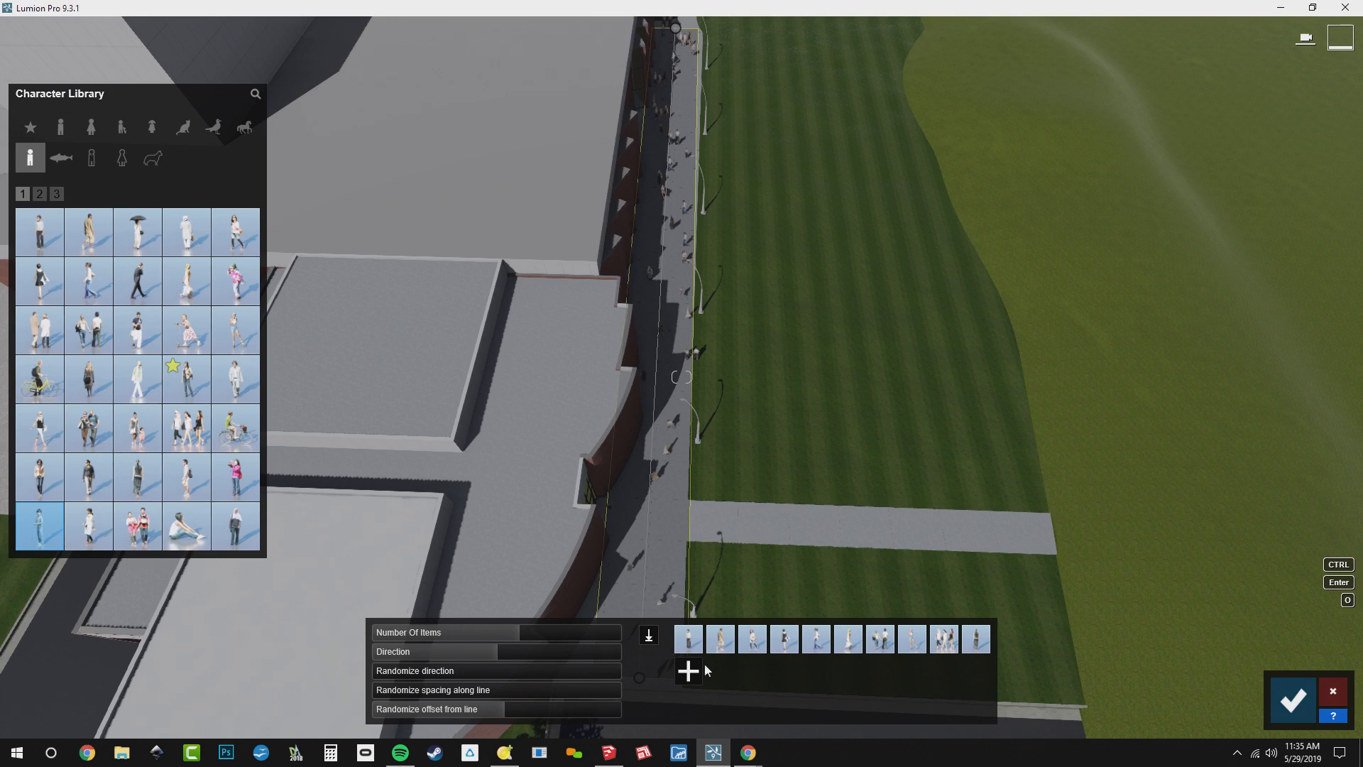
{"action": "mouse_move", "coordinate": [141, 529]}
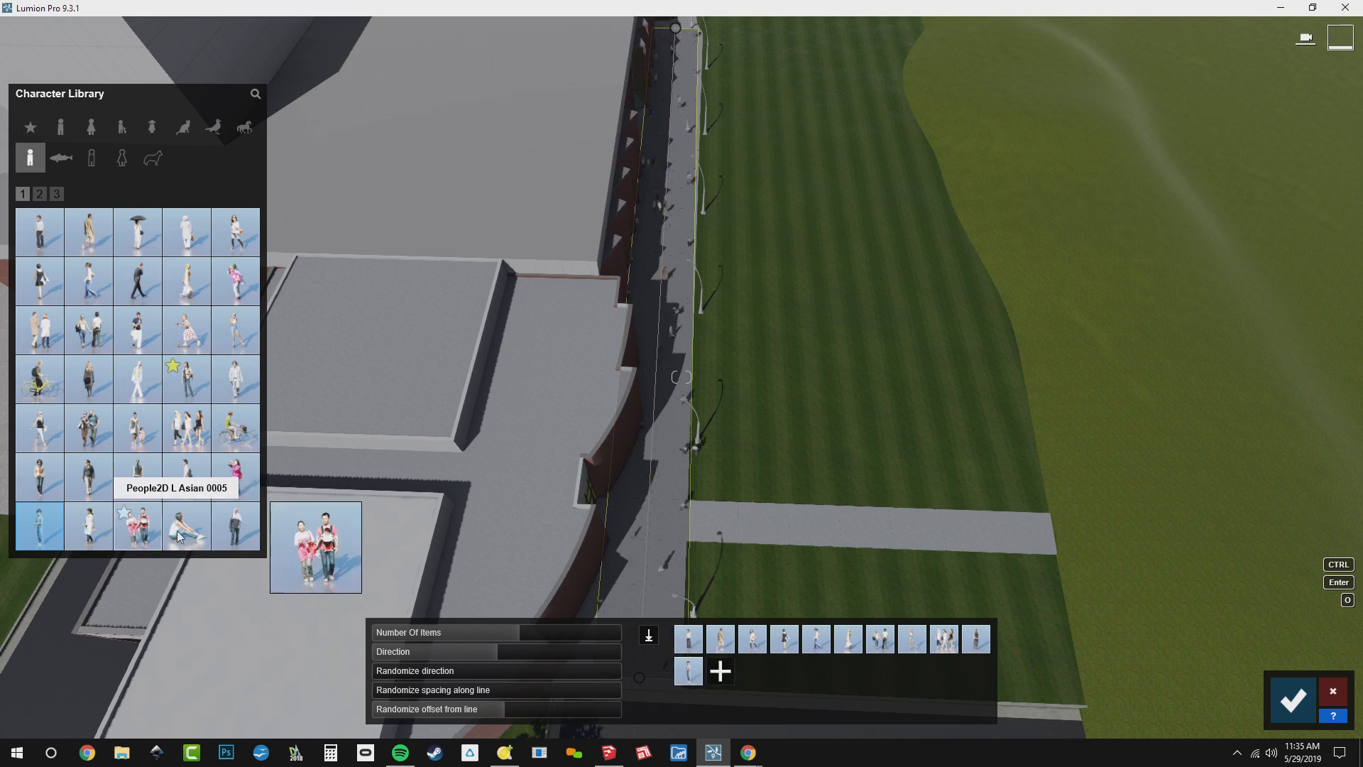
{"action": "left_click", "coordinate": [235, 529]}
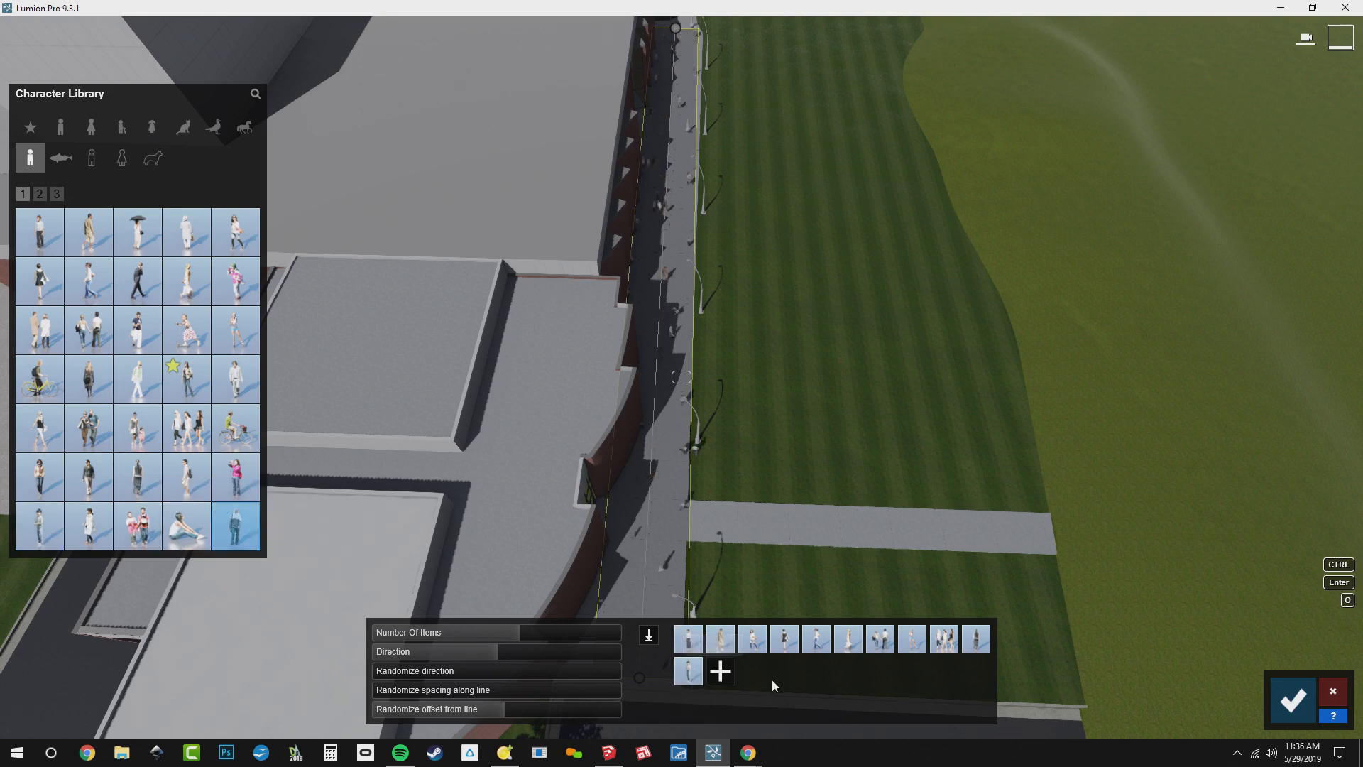
Add a woman carrying a bag, a walking figure in light clothes and a walking pair from library page 2 to the mix
{"action": "left_click", "coordinate": [39, 194]}
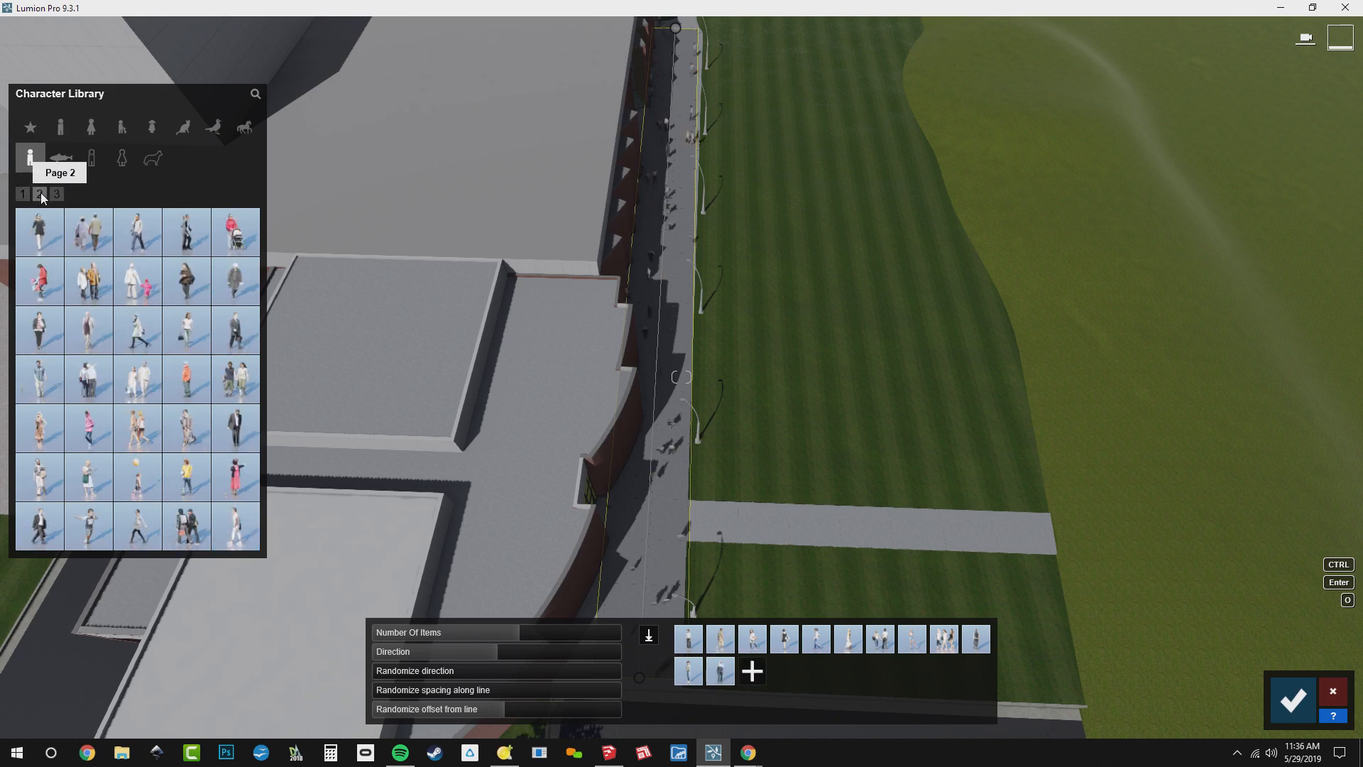
{"action": "mouse_move", "coordinate": [235, 230]}
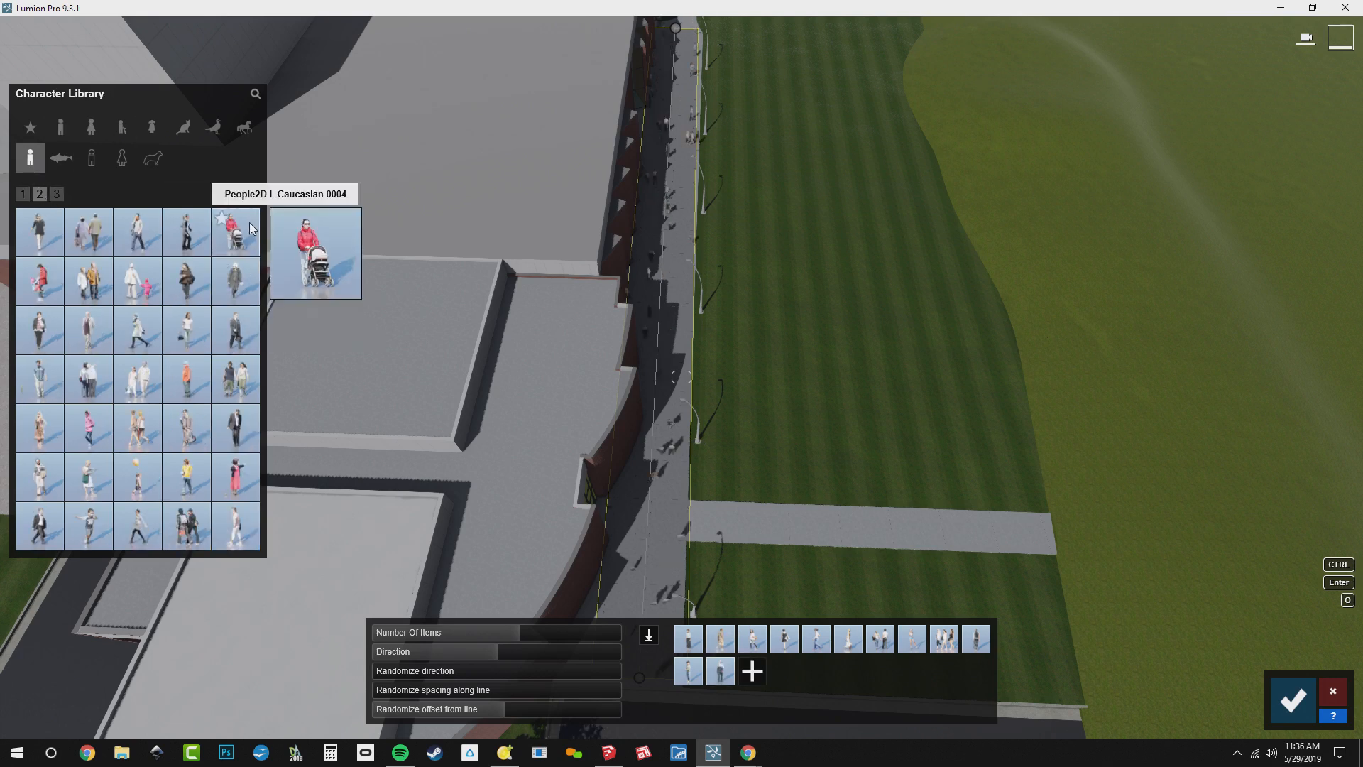
{"action": "mouse_move", "coordinate": [194, 335]}
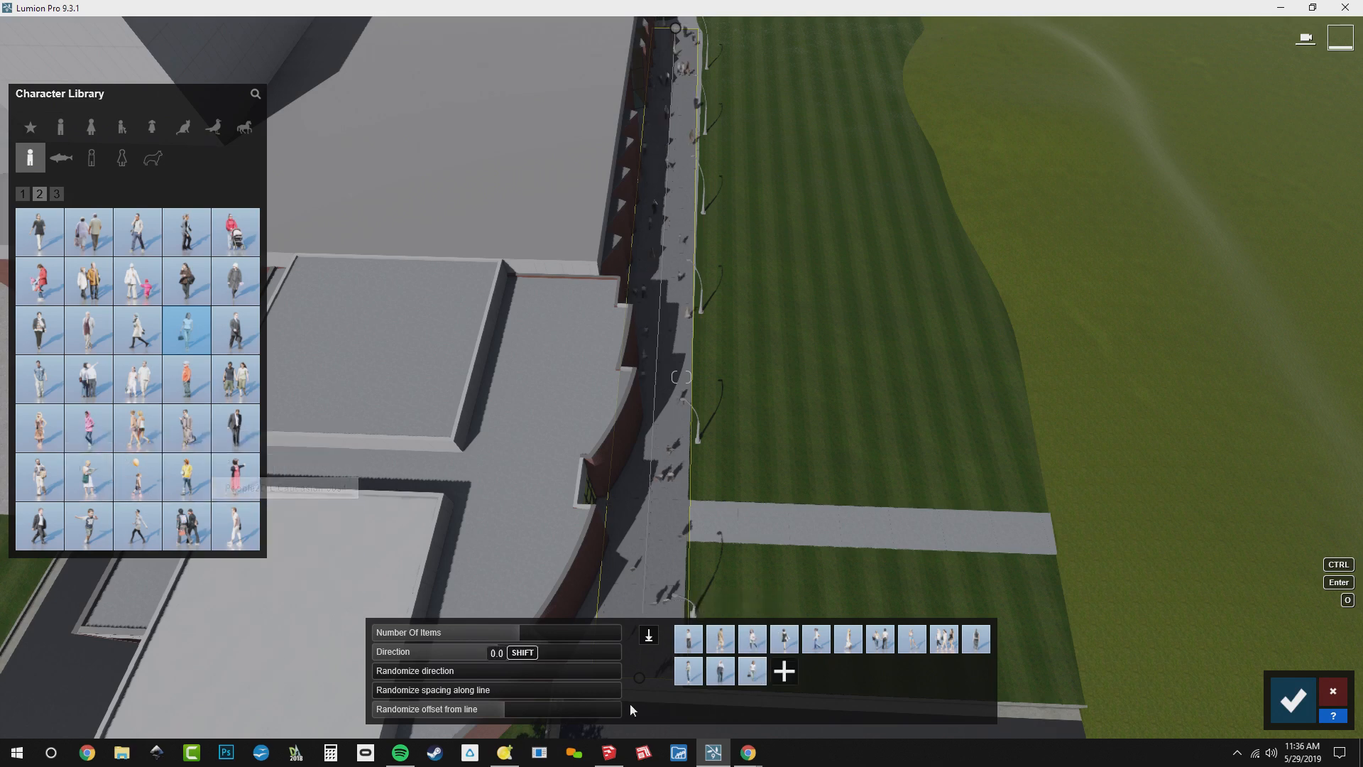
{"action": "left_click", "coordinate": [235, 526]}
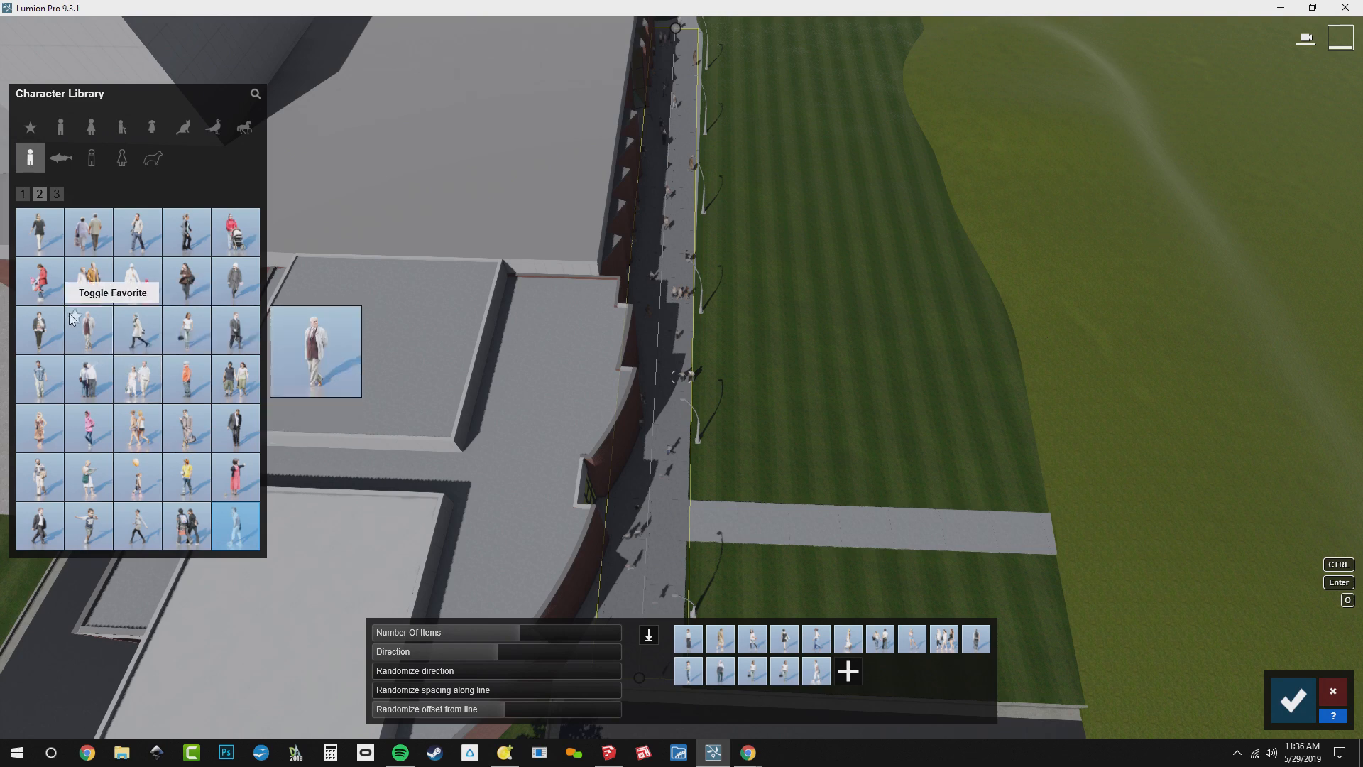
{"action": "left_click", "coordinate": [142, 433]}
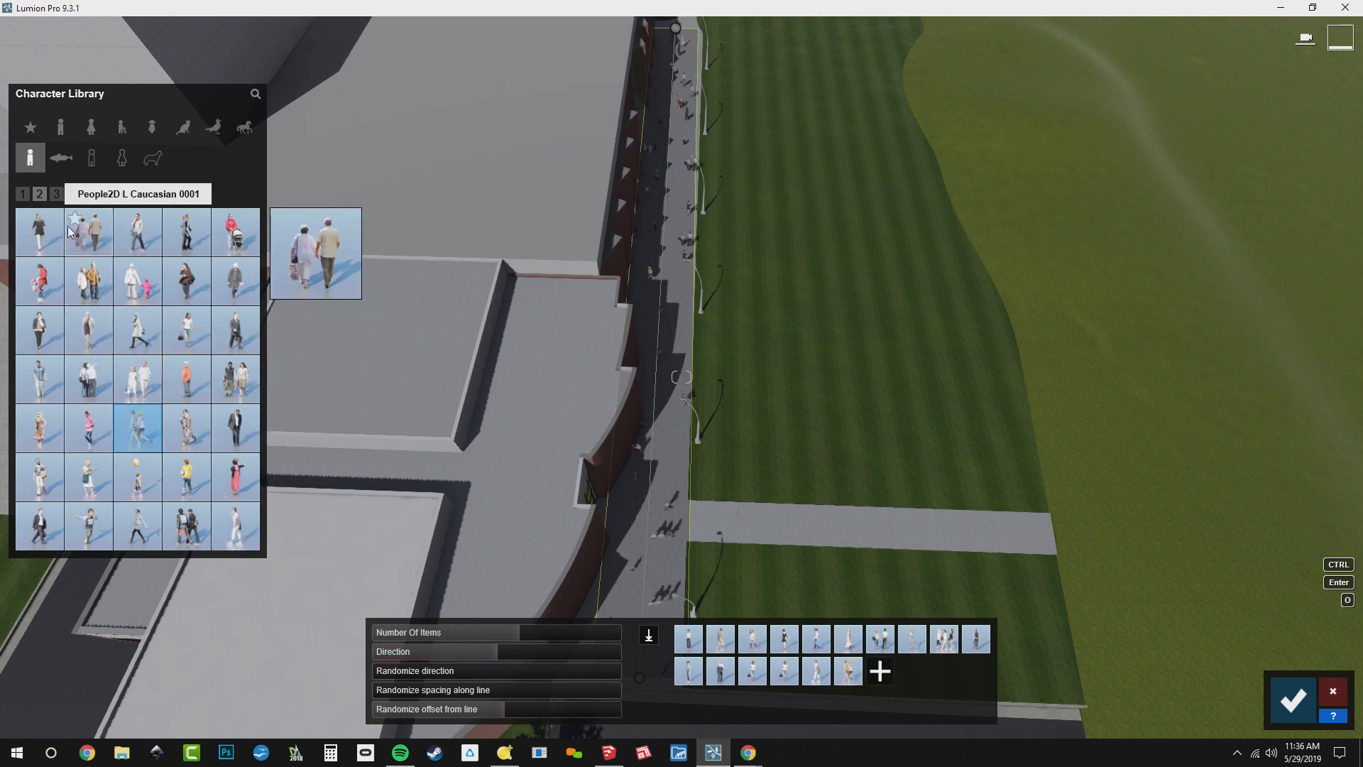
Add the dog walker People2D L Caucasian 0042 and the man shielding his eyes from library page 3 to the mix
{"action": "left_click", "coordinate": [57, 195]}
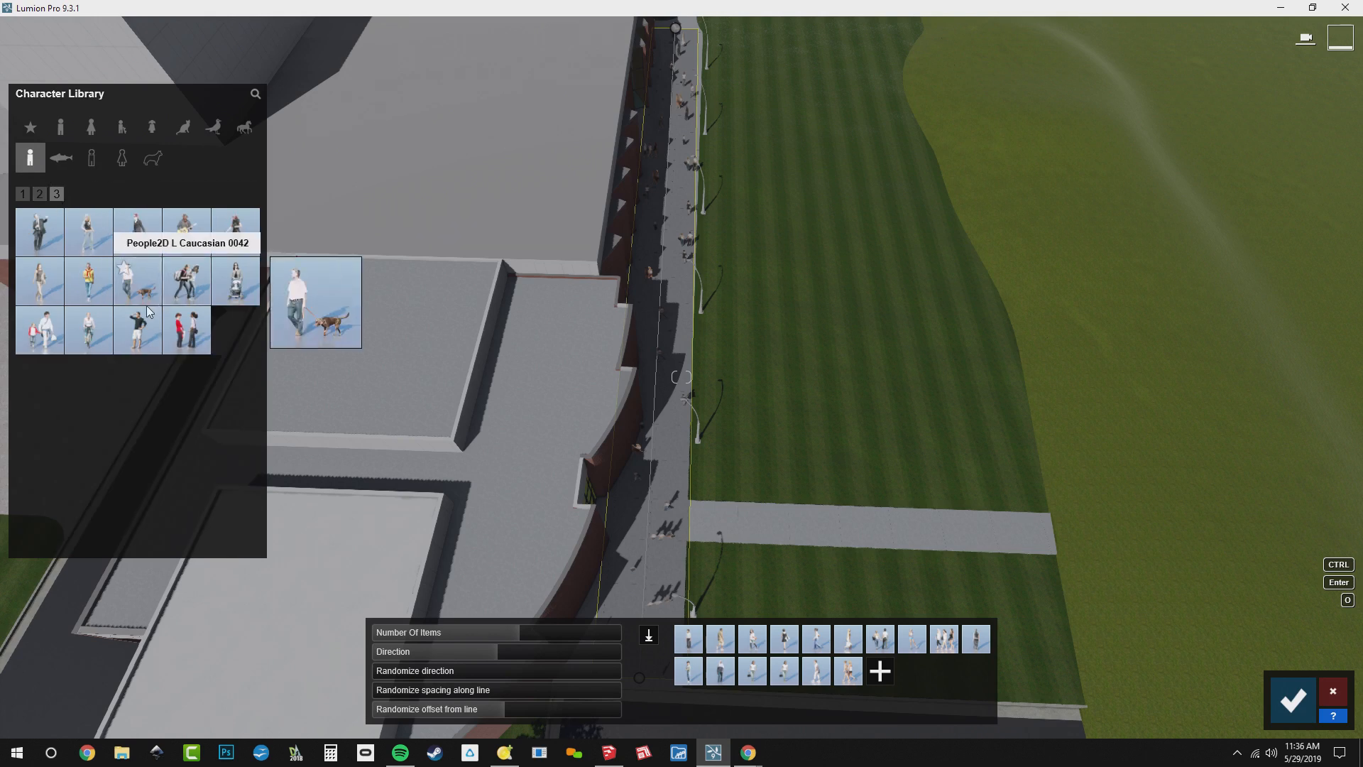
{"action": "left_click", "coordinate": [137, 282]}
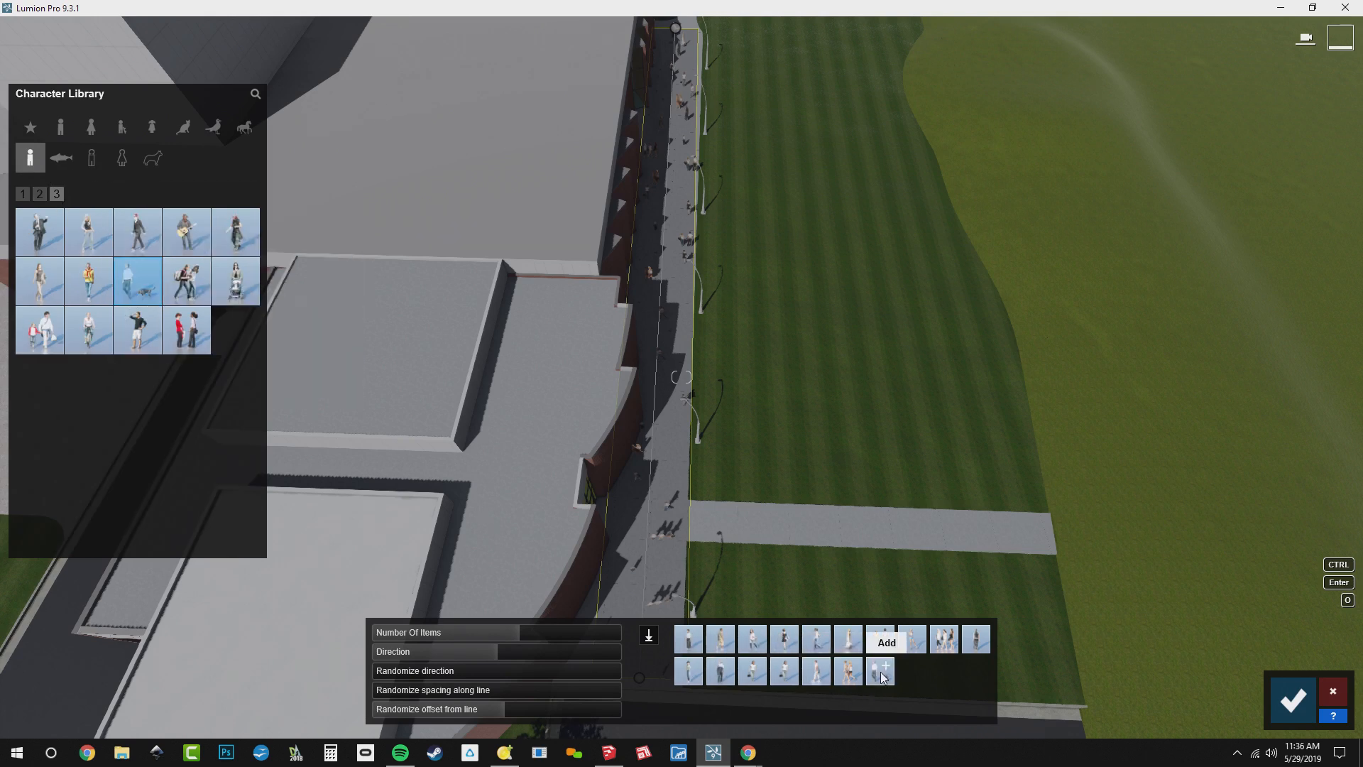
{"action": "left_click", "coordinate": [138, 332]}
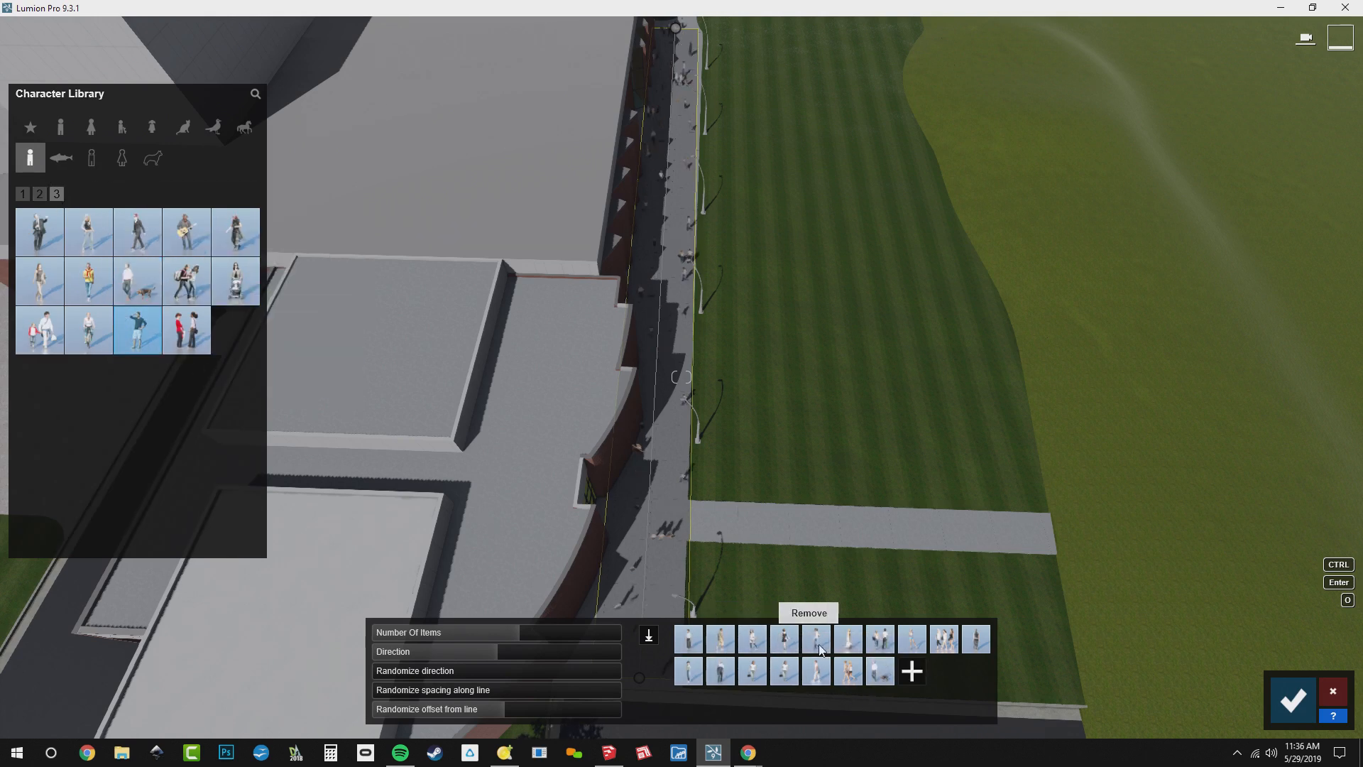
{"action": "left_click", "coordinate": [882, 673]}
{"action": "left_click", "coordinate": [914, 684]}
Reduce the walkway people to 17 items and increase the random spacing along the line
{"action": "key", "text": "w"}
{"action": "mouse_move", "coordinate": [788, 497]}
{"action": "right_mouse_down"}
{"action": "mouse_move", "coordinate": [916, 526]}
{"action": "mouse_move", "coordinate": [768, 485]}
{"action": "right_mouse_up"}
{"action": "key", "text": "w"}
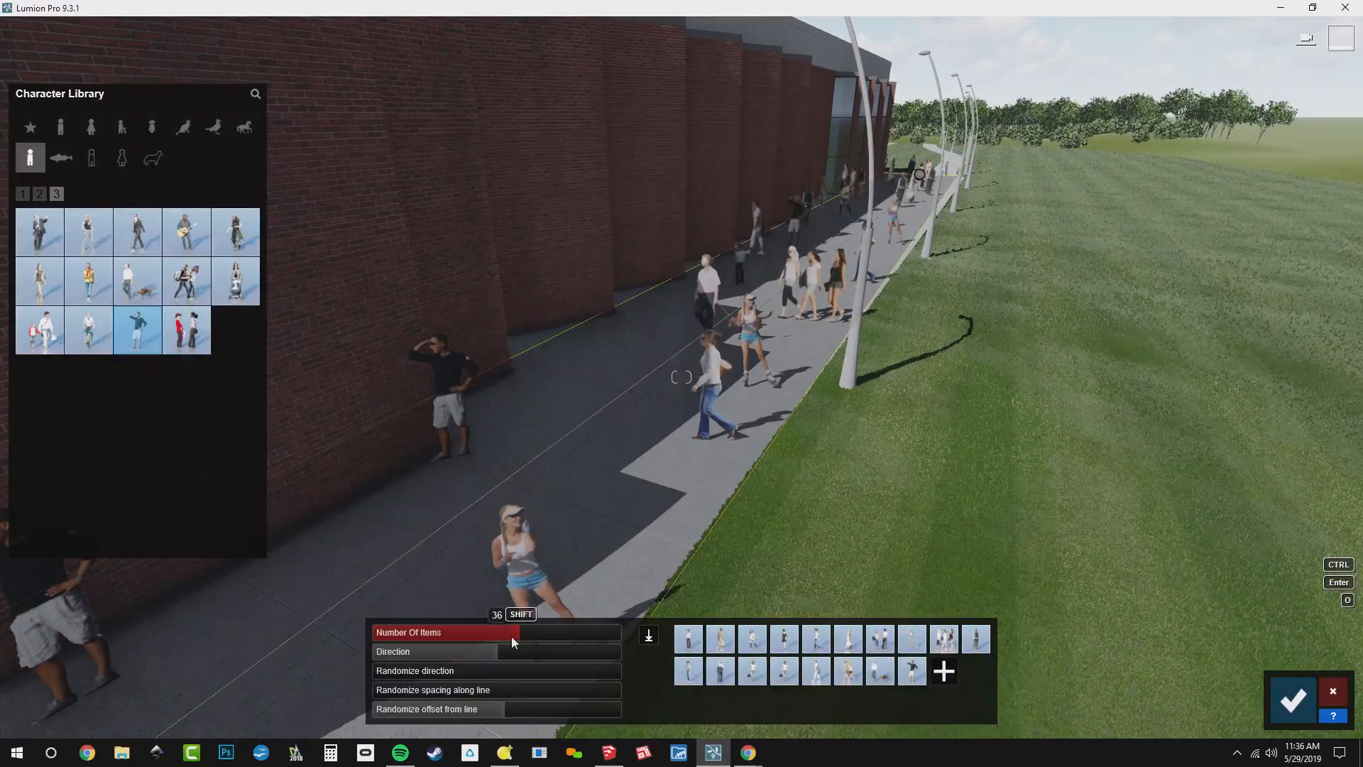
{"action": "left_click_drag", "start_coordinate": [511, 636], "coordinate": [468, 639]}
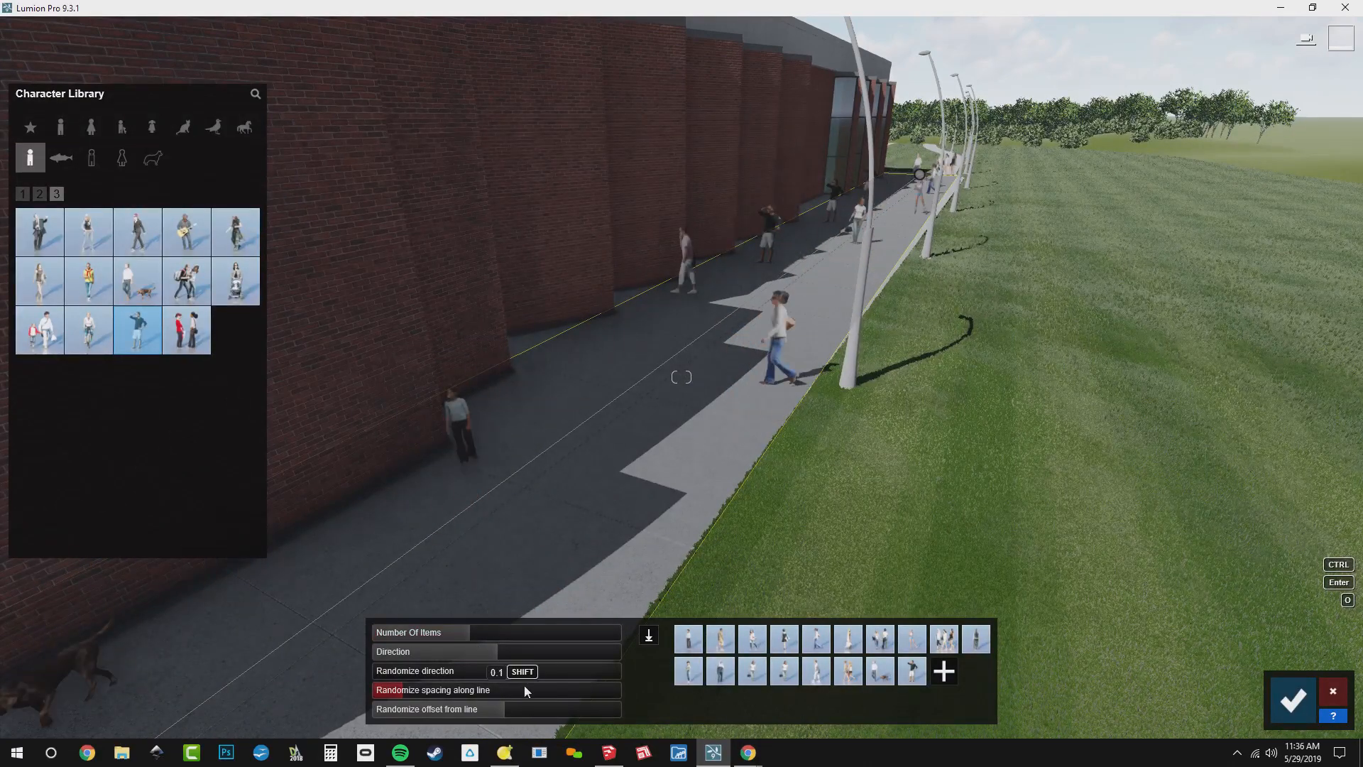
{"action": "left_click_drag", "start_coordinate": [525, 689], "coordinate": [538, 689]}
Slightly raise the number of people on the brick-wall walkway and finish the mass placement
{"action": "right_click_drag", "start_coordinate": [979, 381], "coordinate": [1028, 376]}
{"action": "key", "text": "s"}
{"action": "key", "text": "a"}
{"action": "key", "text": "a"}
{"action": "key", "text": "a"}
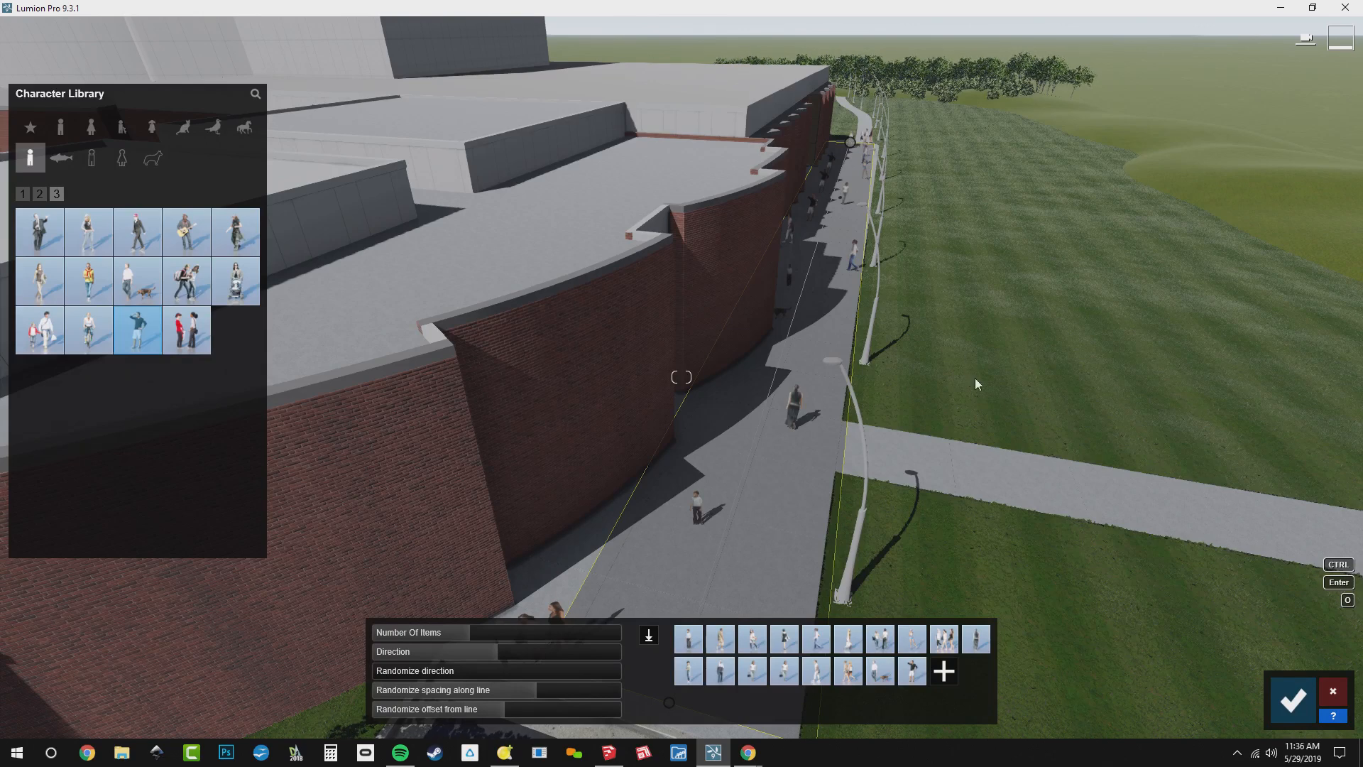
{"action": "key", "text": "a"}
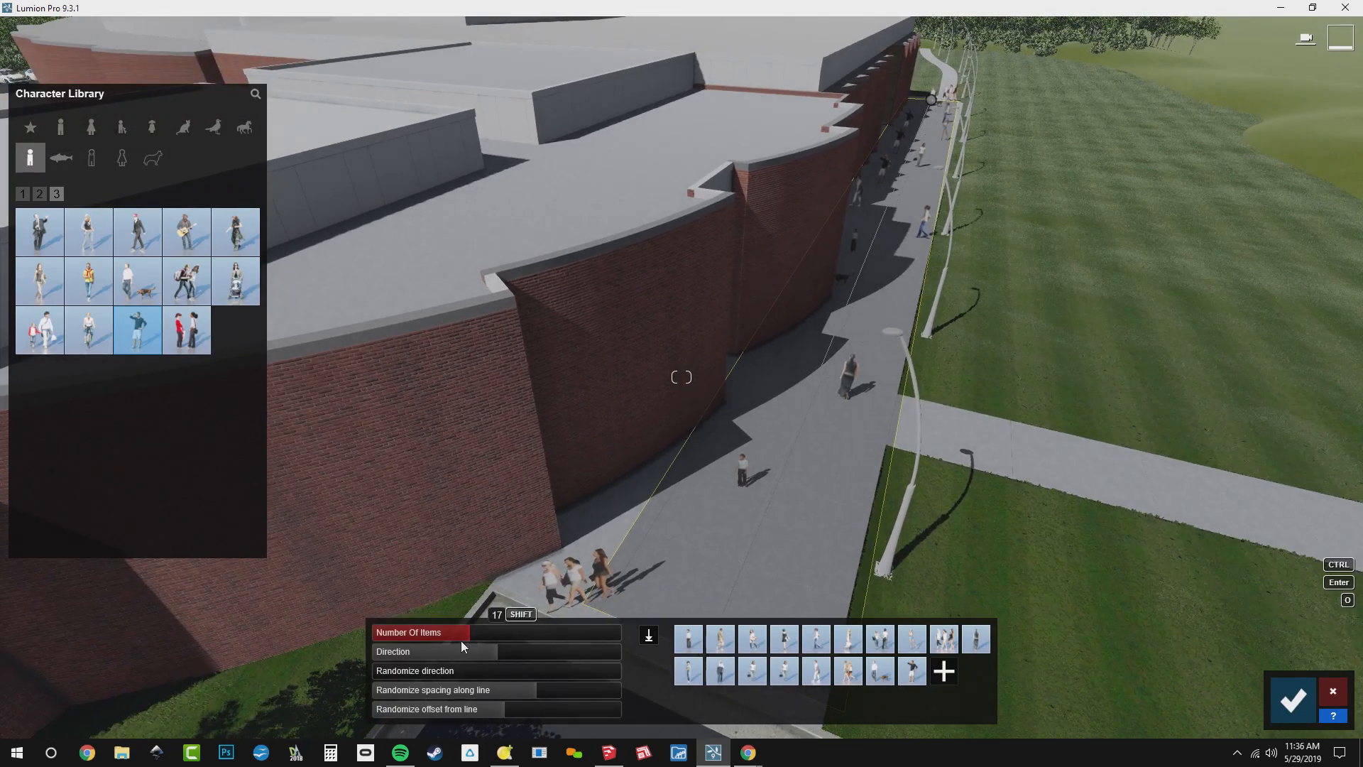
{"action": "left_click", "coordinate": [467, 632]}
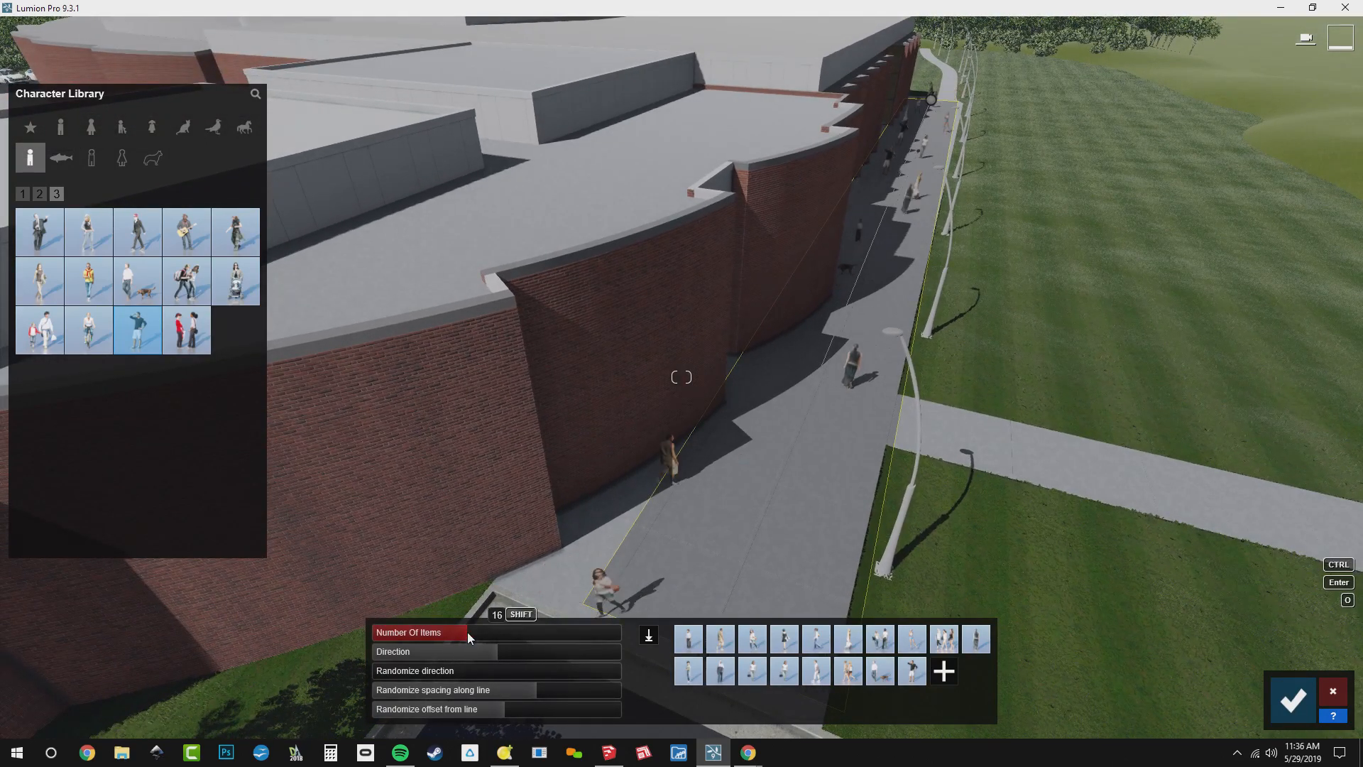
{"action": "left_click", "coordinate": [481, 633]}
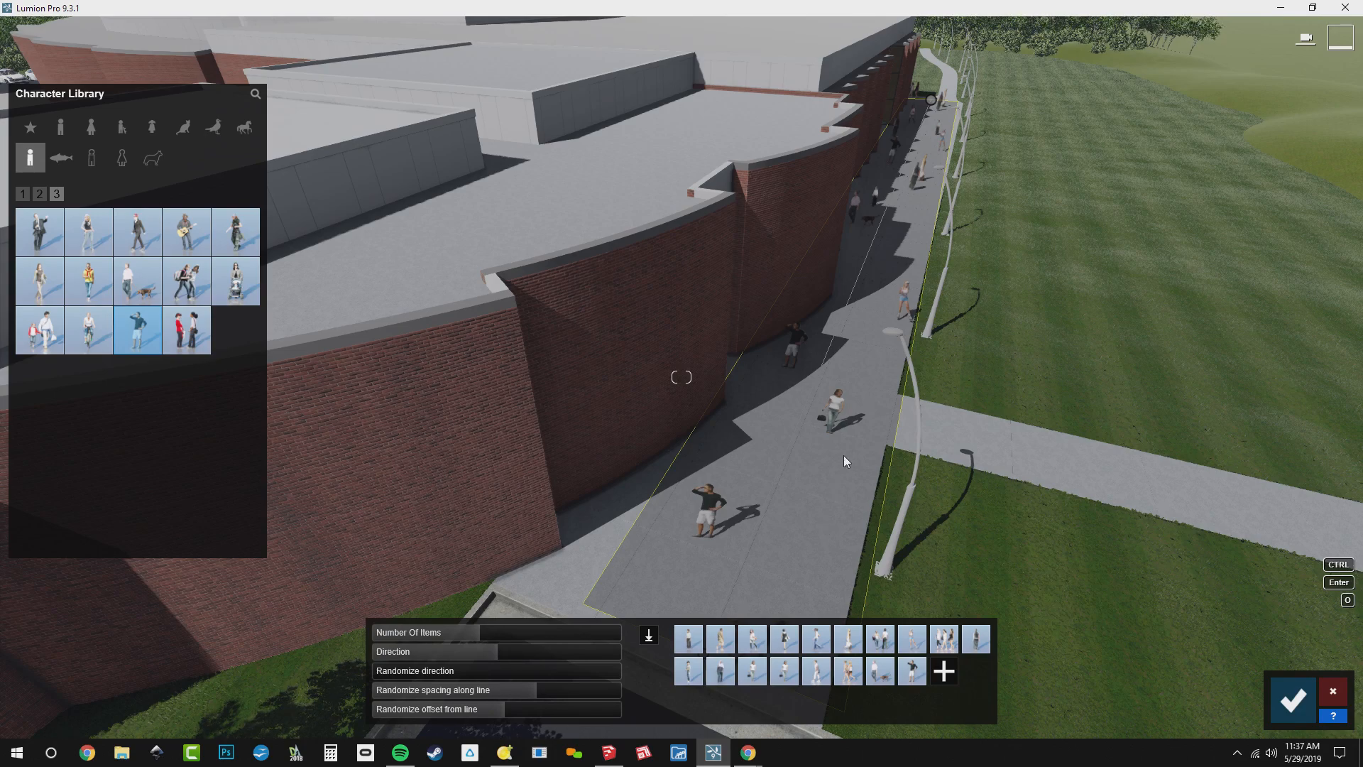
{"action": "key", "text": "s"}
{"action": "right_click_drag", "start_coordinate": [844, 455], "coordinate": [738, 451]}
{"action": "left_click", "coordinate": [1294, 700]}
Mass-place a second line of the same people along the roadside sidewalk, across both crosswalks and on past the plaza
{"action": "right_click_drag", "start_coordinate": [1266, 533], "coordinate": [967, 577]}
{"action": "key", "text": "s"}
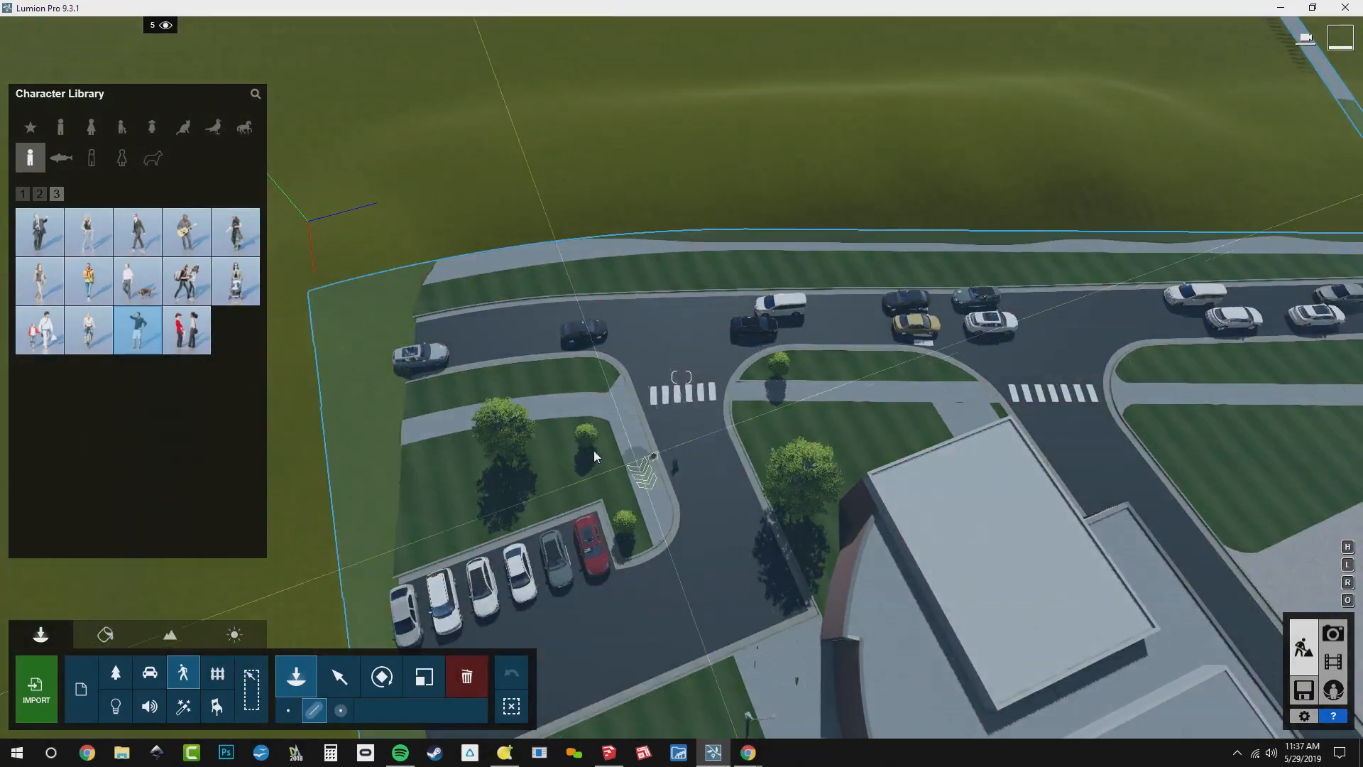
{"action": "left_click", "coordinate": [539, 411]}
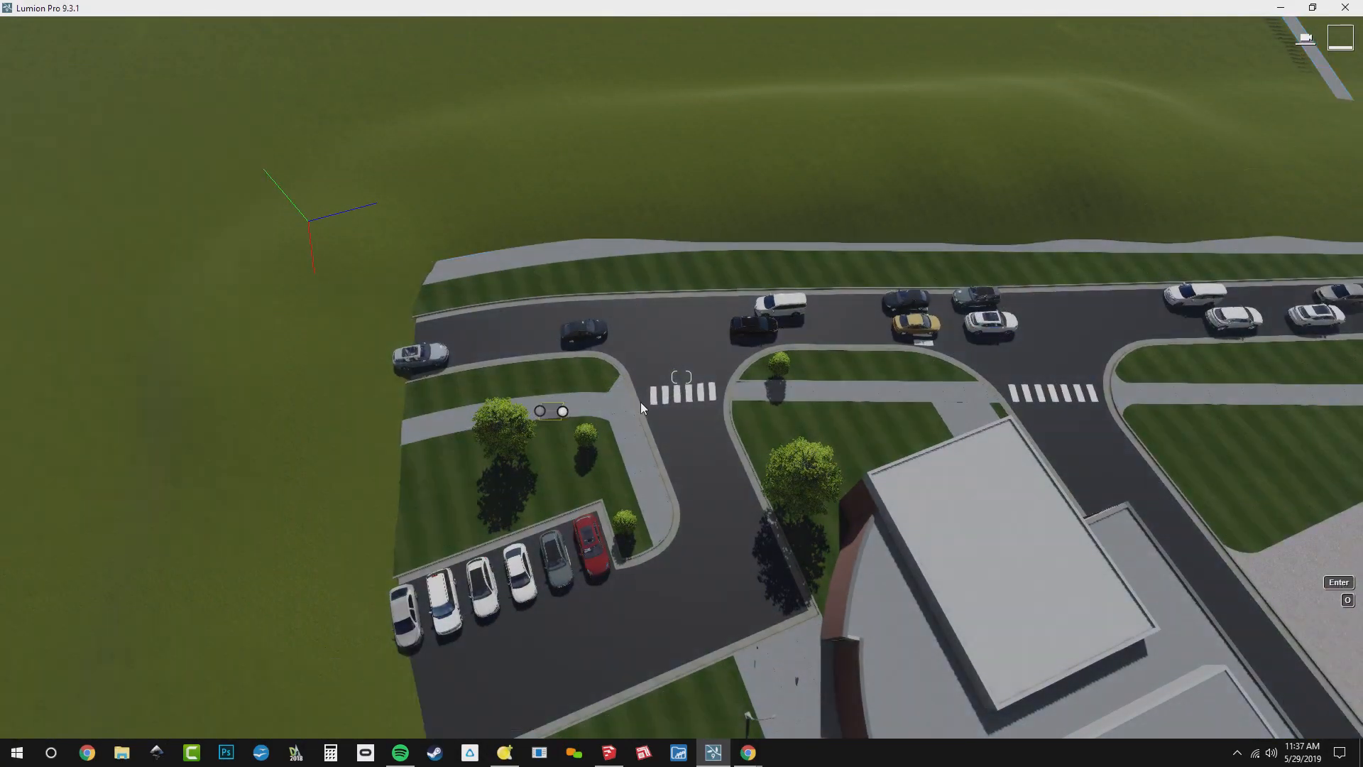
{"action": "left_click", "coordinate": [677, 390]}
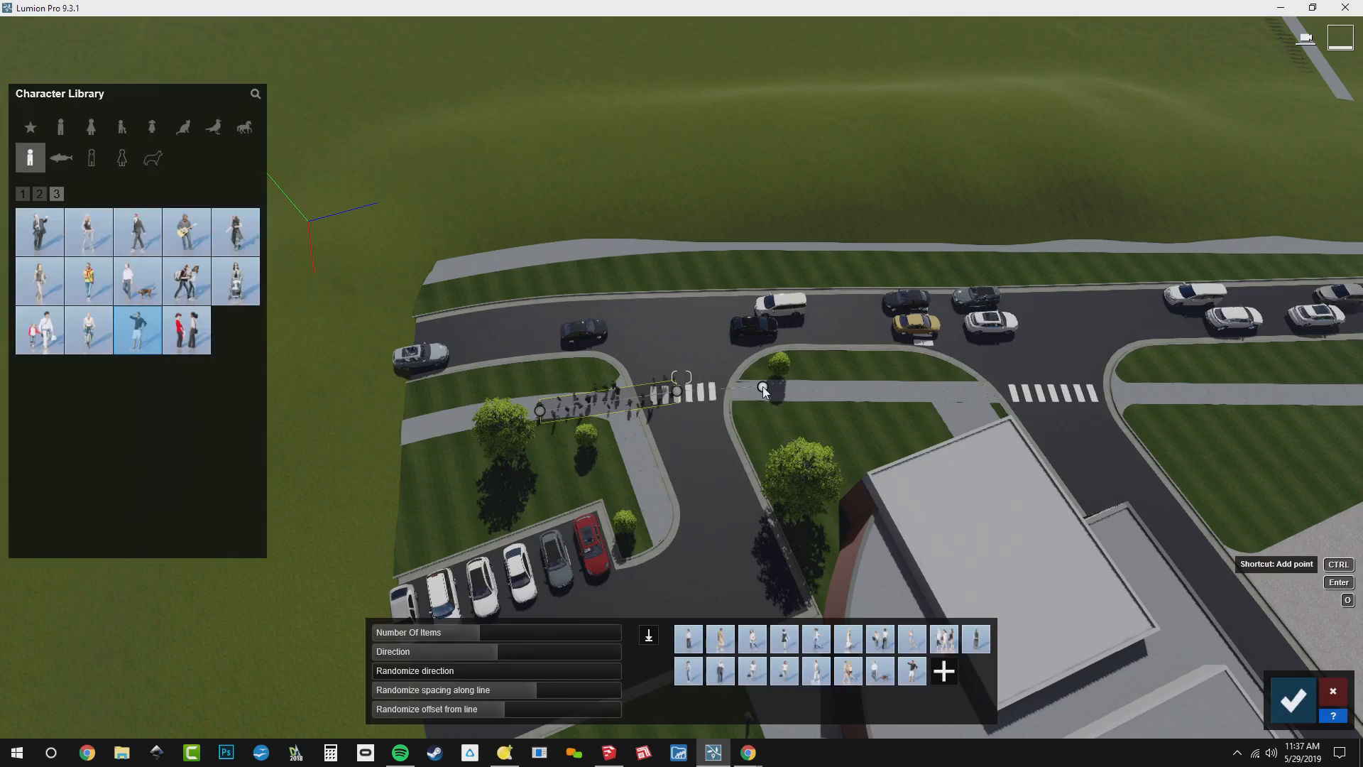
{"action": "left_click", "coordinate": [886, 394]}
{"action": "left_click", "coordinate": [1031, 393]}
{"action": "left_click", "coordinate": [1160, 391]}
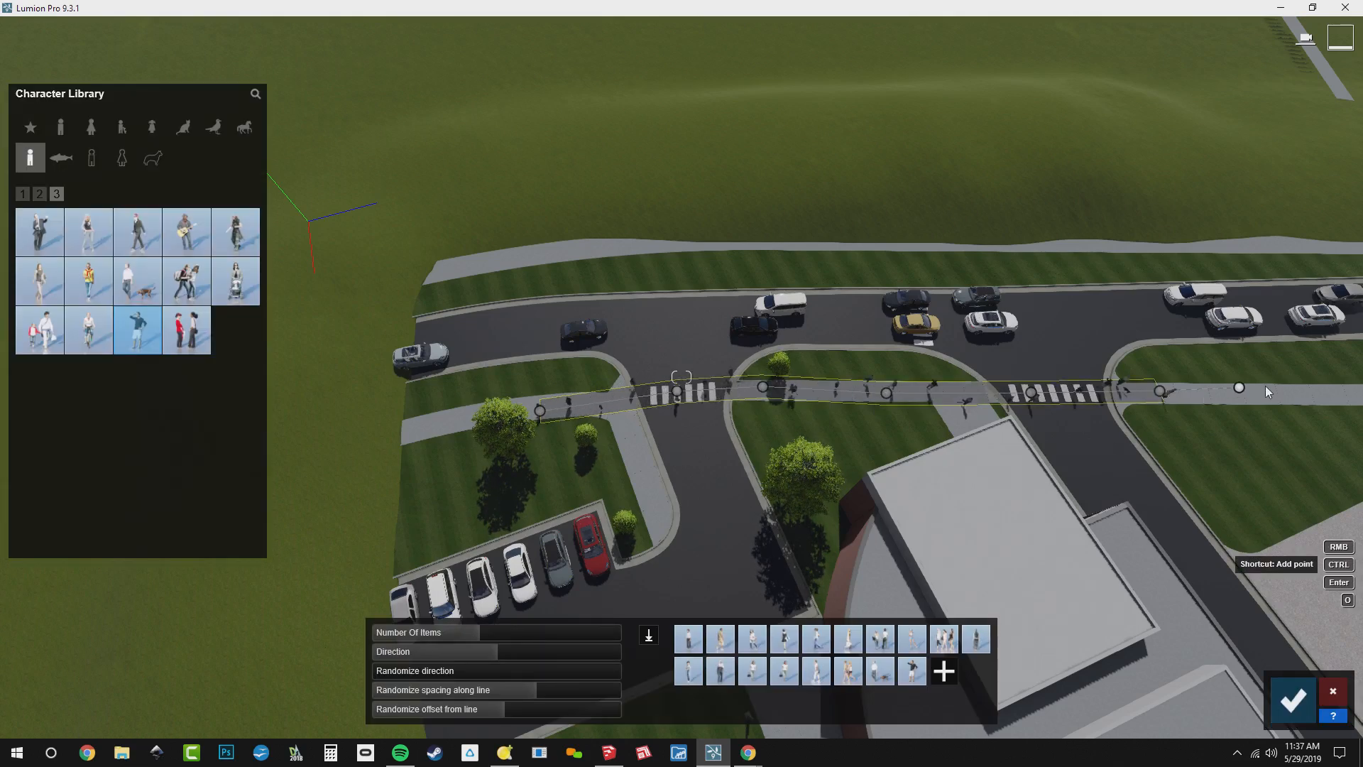
{"action": "left_click", "coordinate": [1336, 396]}
{"action": "right_click_drag", "start_coordinate": [1181, 463], "coordinate": [1224, 308]}
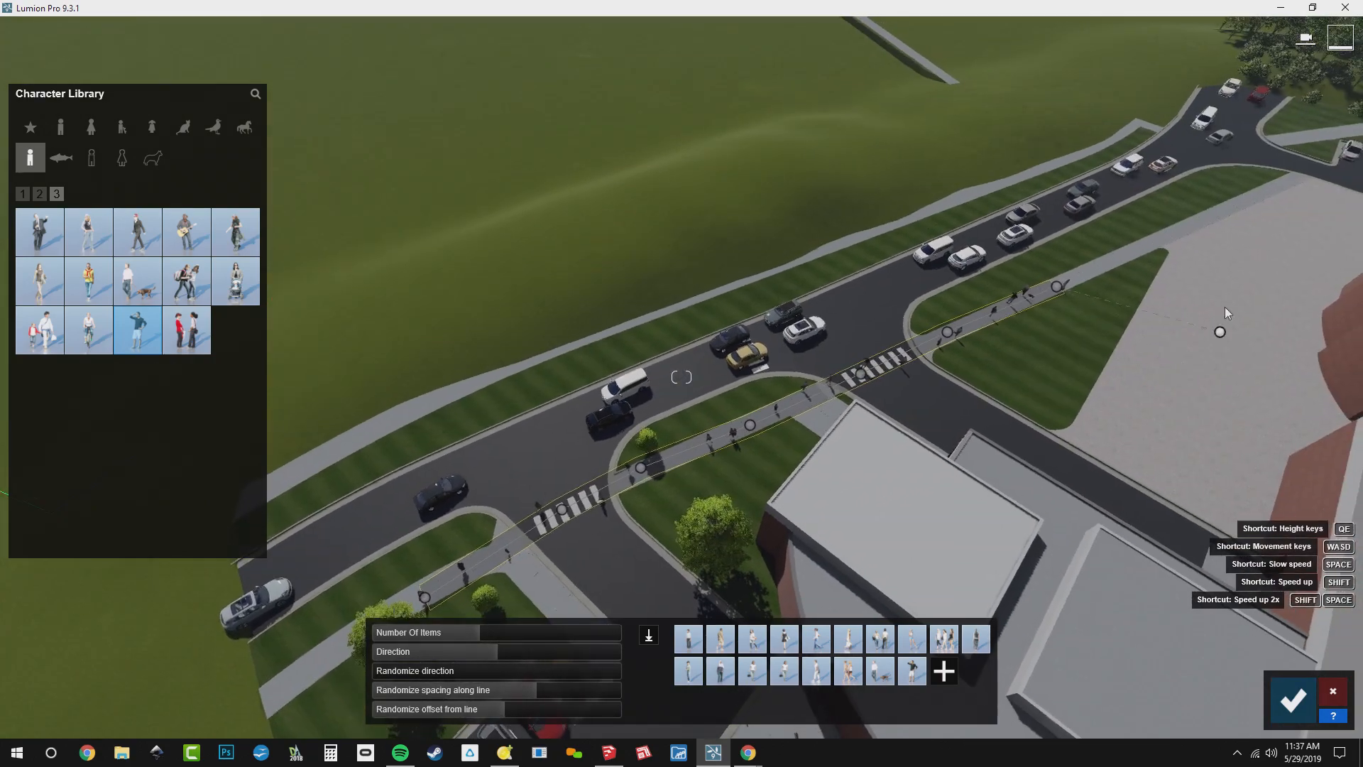
{"action": "left_click", "coordinate": [1285, 183]}
Reduce the number of people on the roadside sidewalk line from an eye-level view and finish the placement
{"action": "right_click_drag", "start_coordinate": [1285, 183], "coordinate": [1357, 118]}
{"action": "key", "text": "w"}
{"action": "key", "text": "w"}
{"action": "key", "text": "a"}
{"action": "key", "text": "a"}
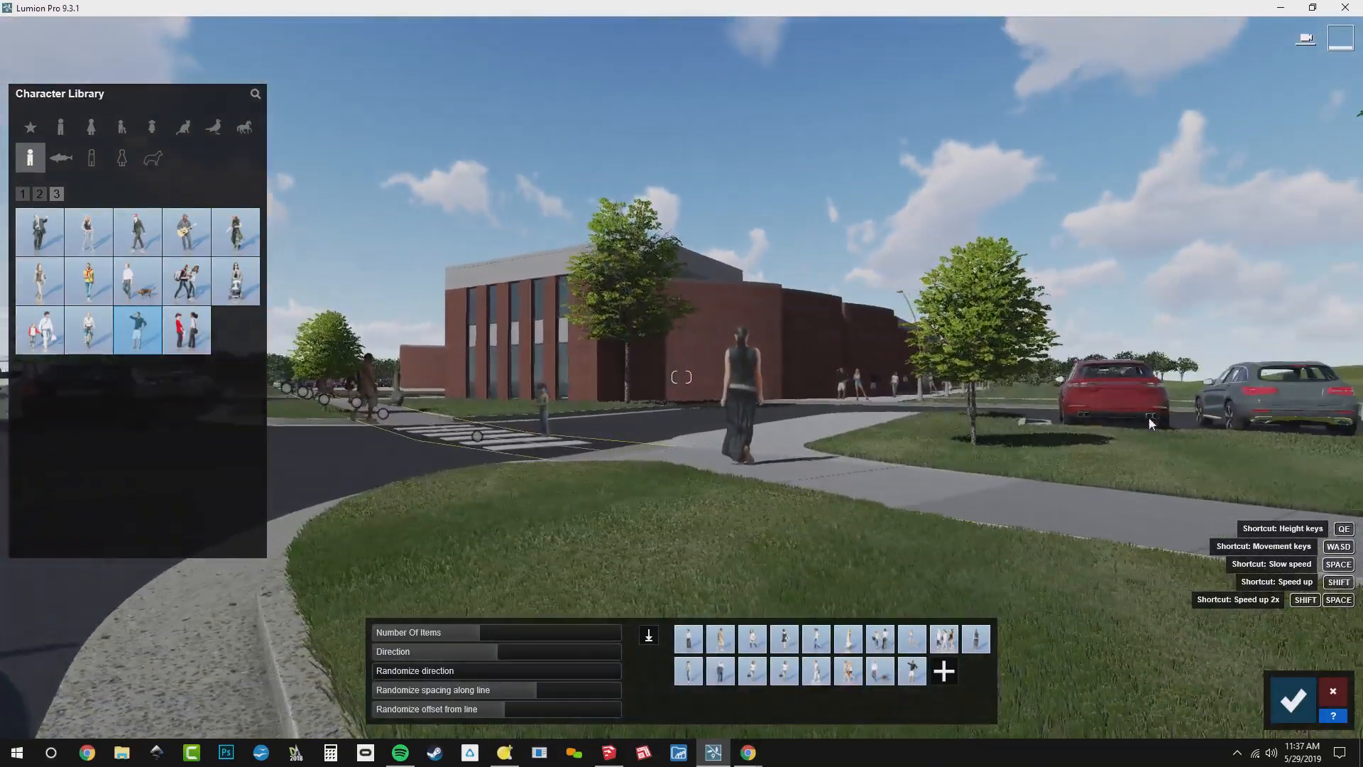
{"action": "left_click_drag", "start_coordinate": [483, 634], "coordinate": [444, 637]}
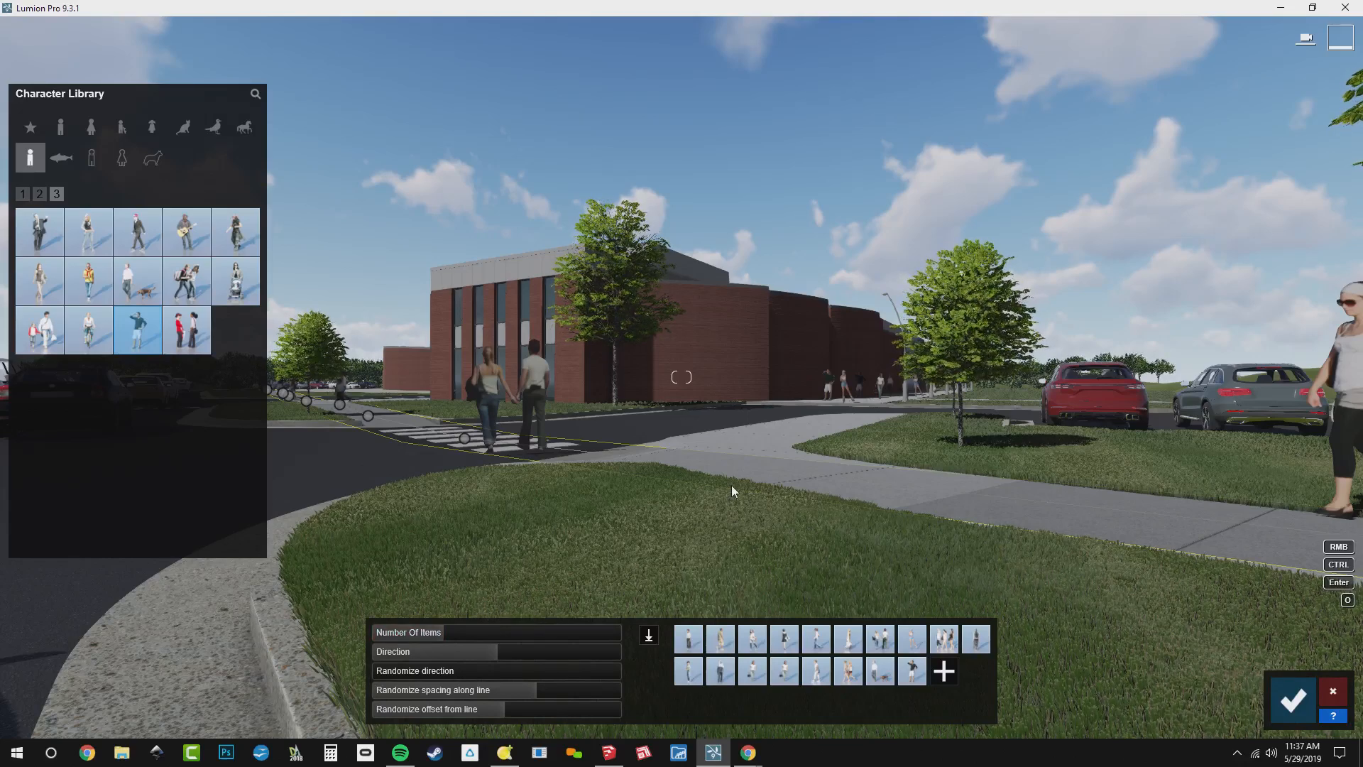
{"action": "left_click", "coordinate": [1291, 701]}
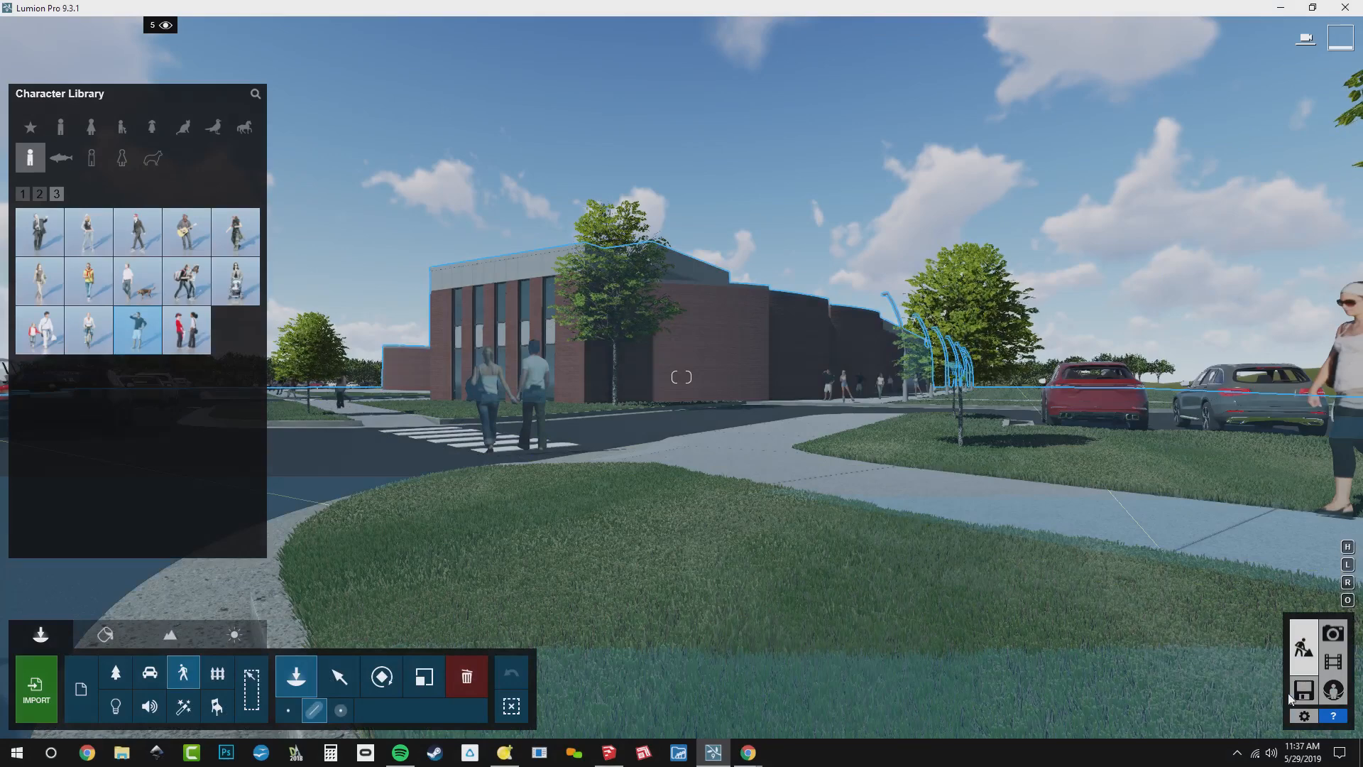
Recall the photo 1 view and move the group of three walking women along the sidewalk closer to the camera
{"action": "left_click", "coordinate": [1333, 632]}
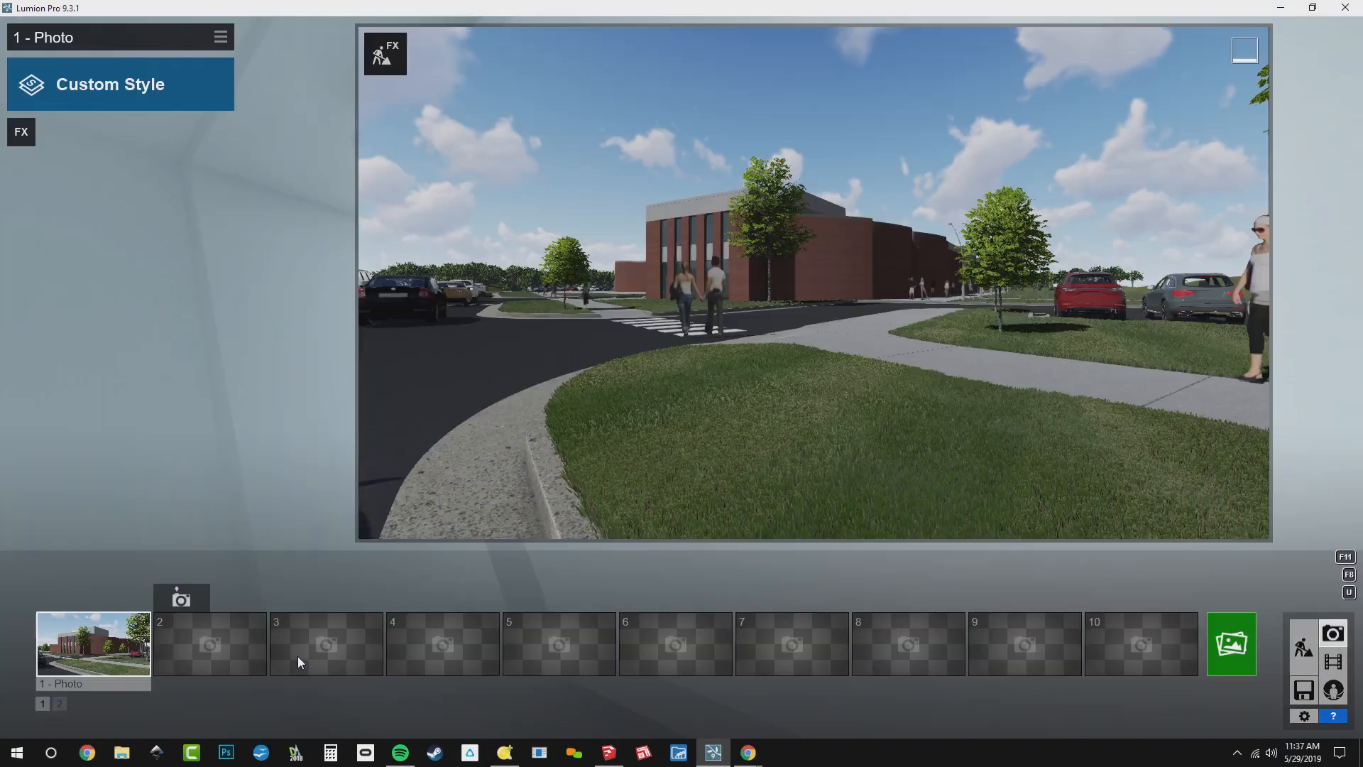
{"action": "left_click", "coordinate": [113, 657]}
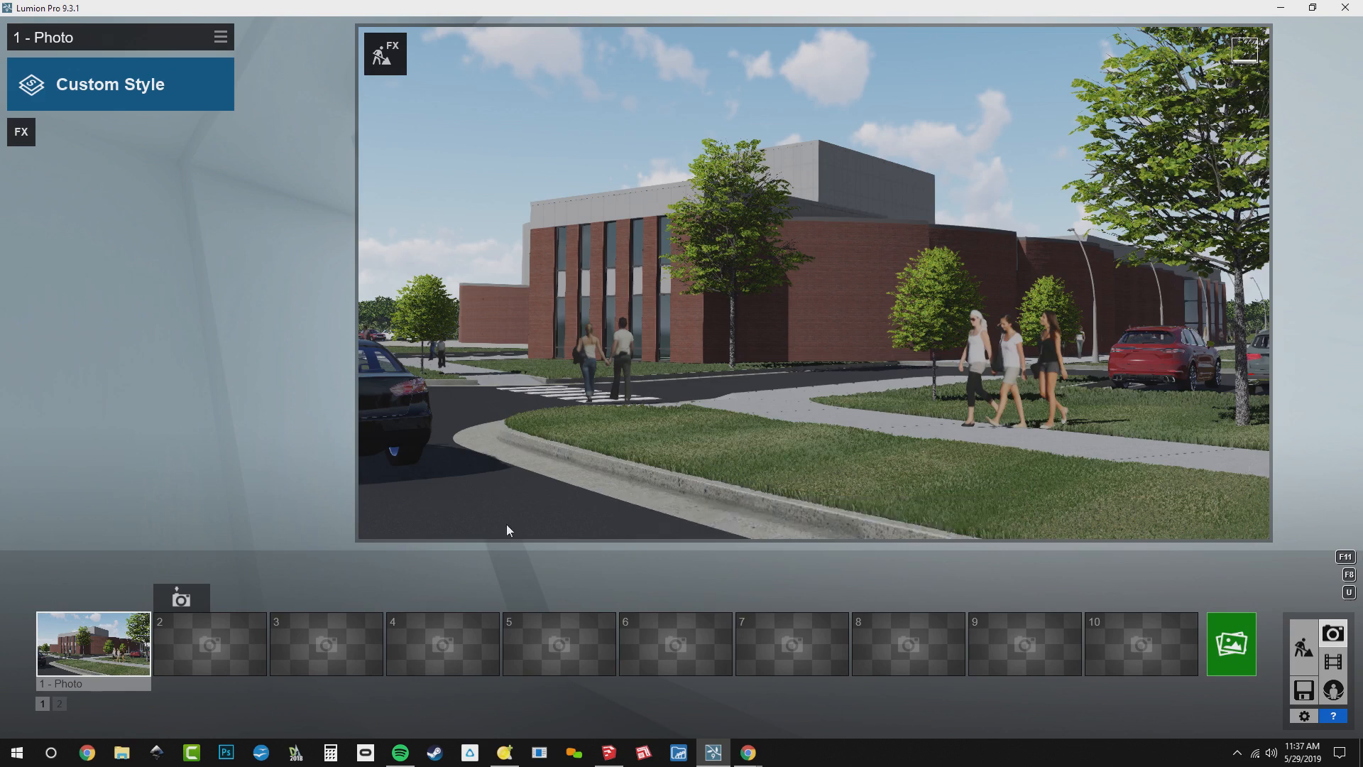
{"action": "left_click", "coordinate": [376, 64]}
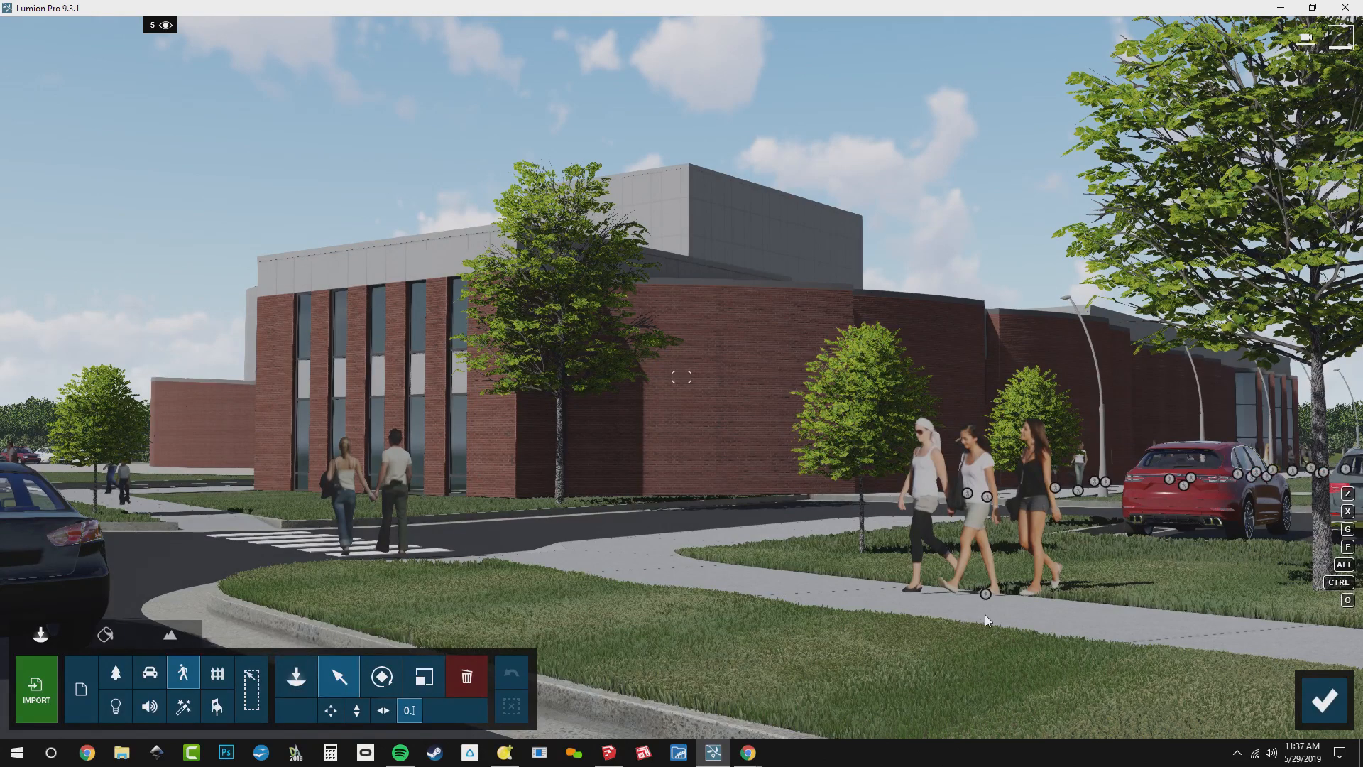
{"action": "left_click", "coordinate": [986, 595]}
{"action": "left_click_drag", "start_coordinate": [1195, 642], "coordinate": [1252, 639]}
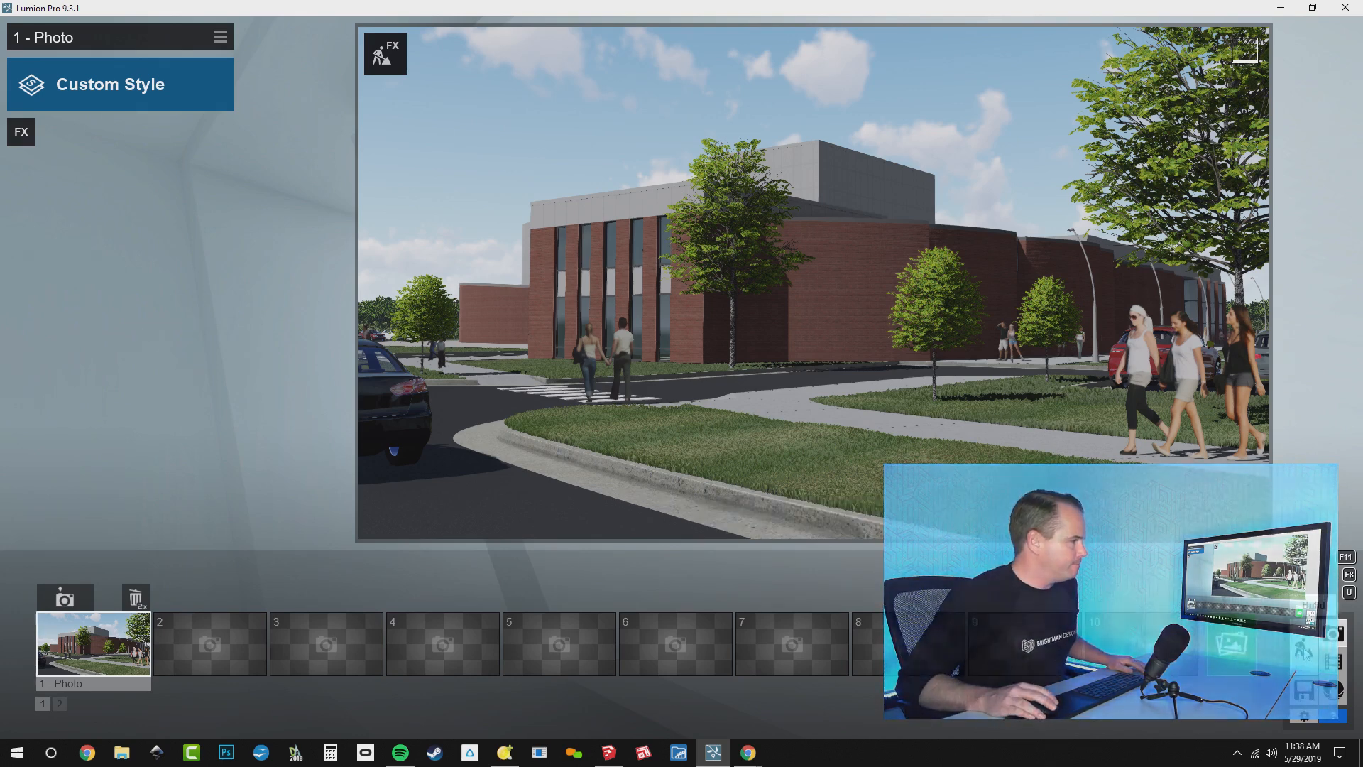
Return to Build mode and toggle layer 5 off and on to check which objects it contains
{"action": "left_click", "coordinate": [1303, 648]}
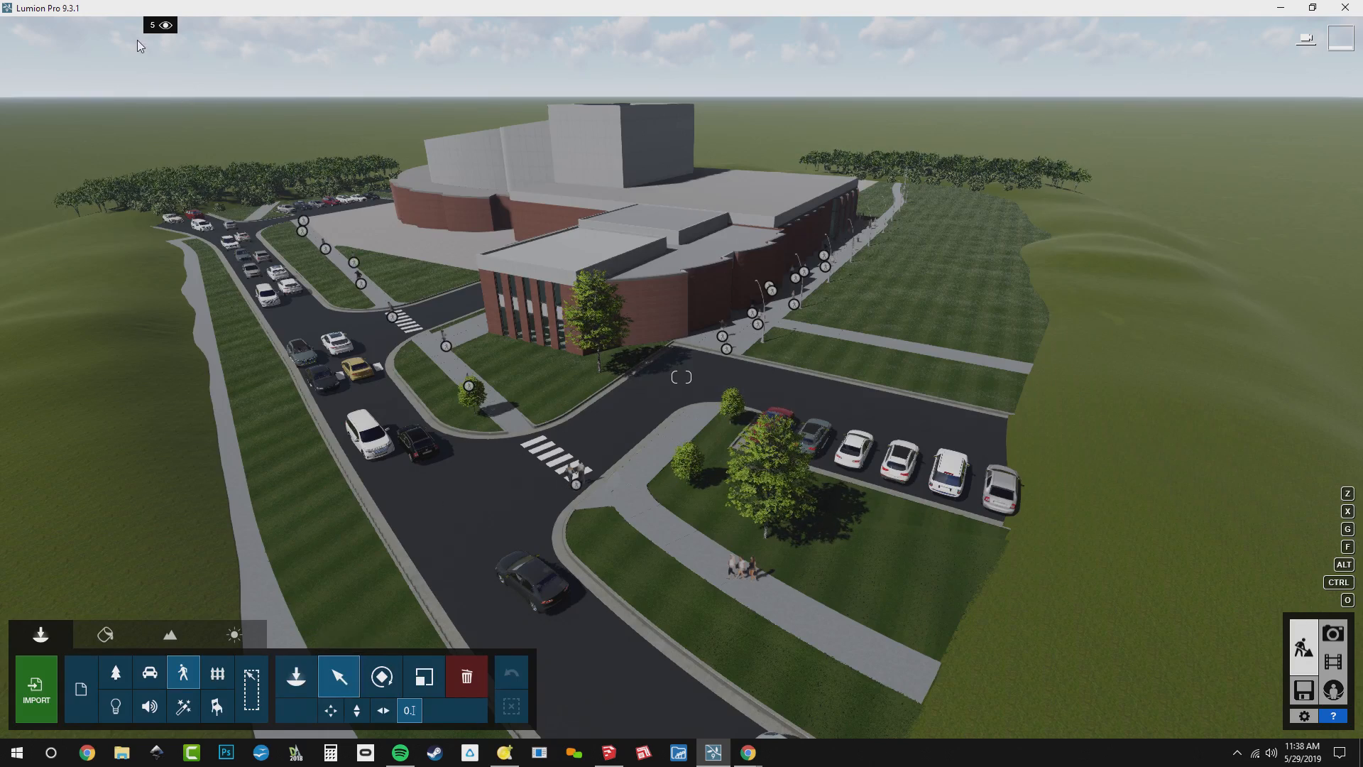
{"action": "left_click", "coordinate": [166, 26]}
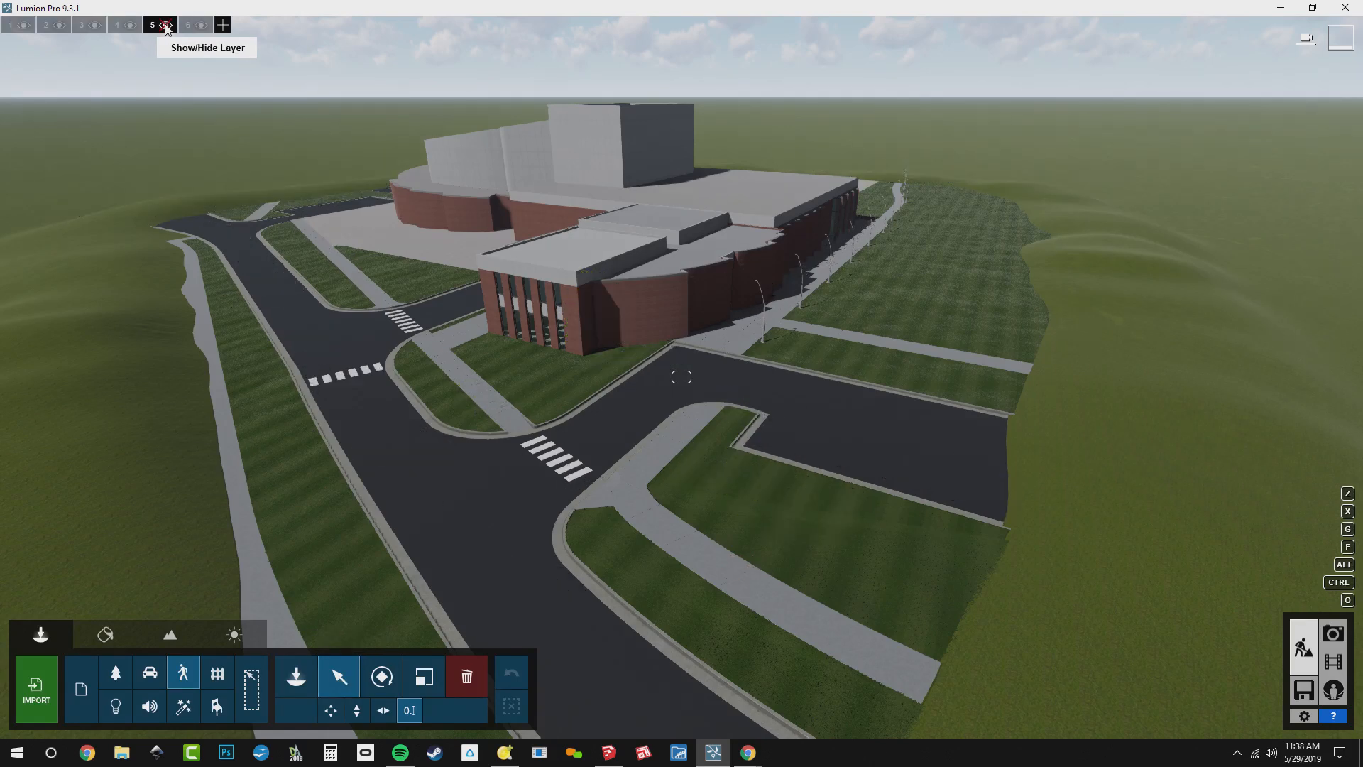
{"action": "left_click", "coordinate": [166, 25]}
{"action": "left_click", "coordinate": [166, 25]}
{"action": "left_click", "coordinate": [166, 26]}
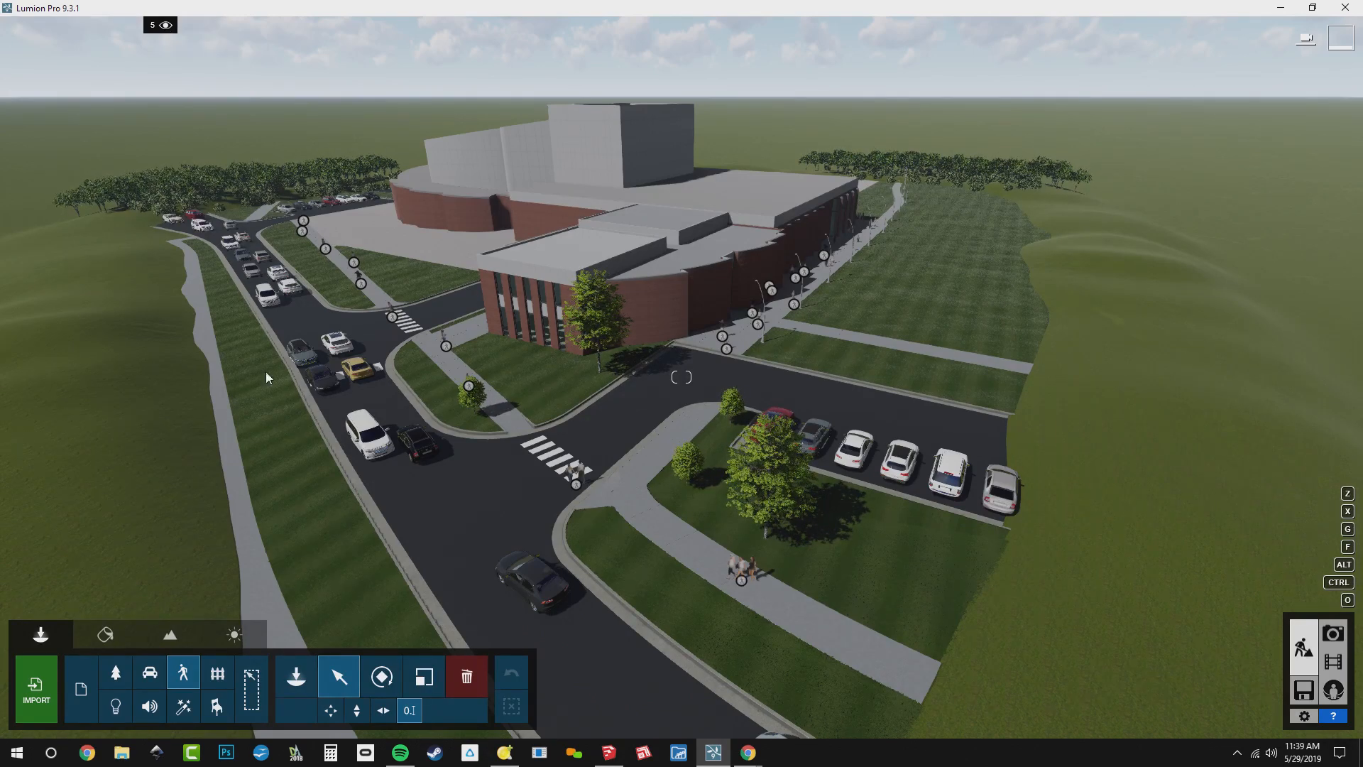
Enable selection across all categories, select every car in the scene by category and move them to layer 2
{"action": "left_click", "coordinate": [150, 680]}
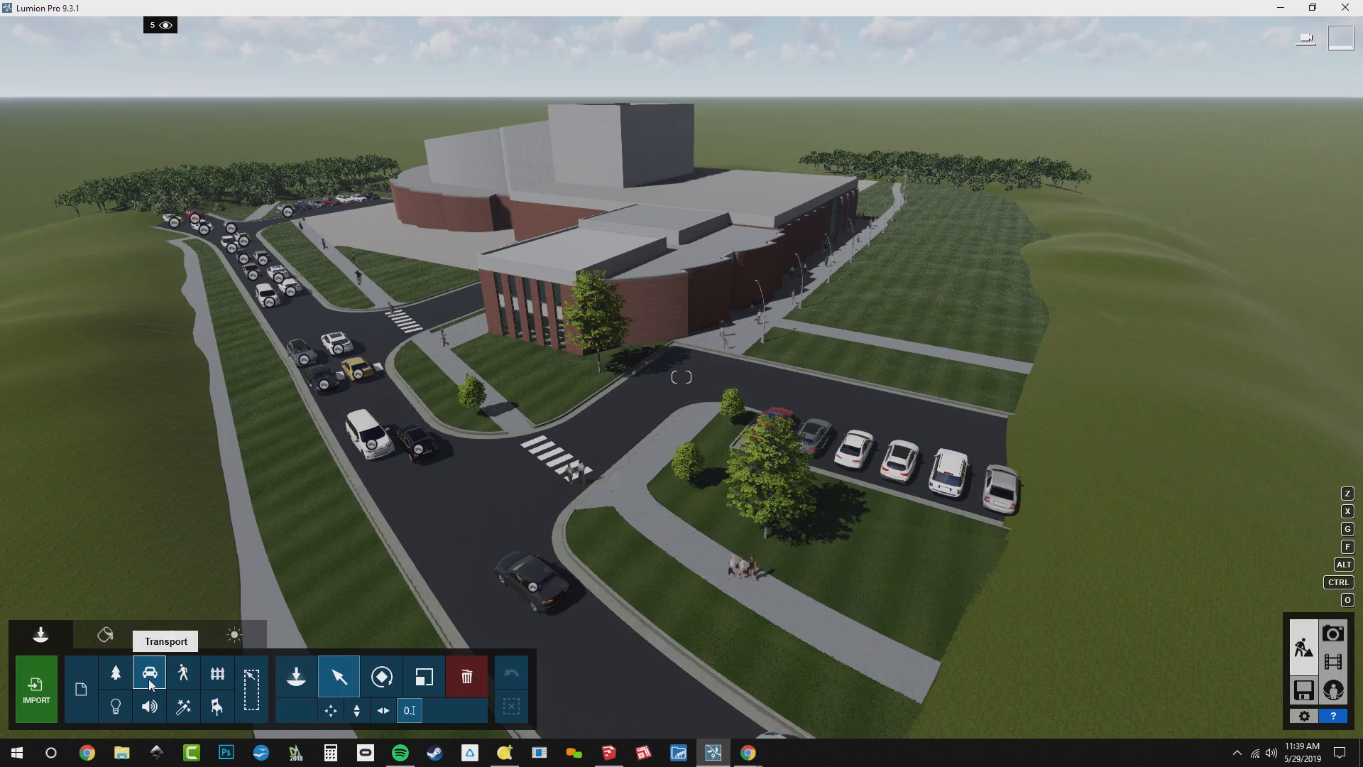
{"action": "left_click", "coordinate": [251, 692]}
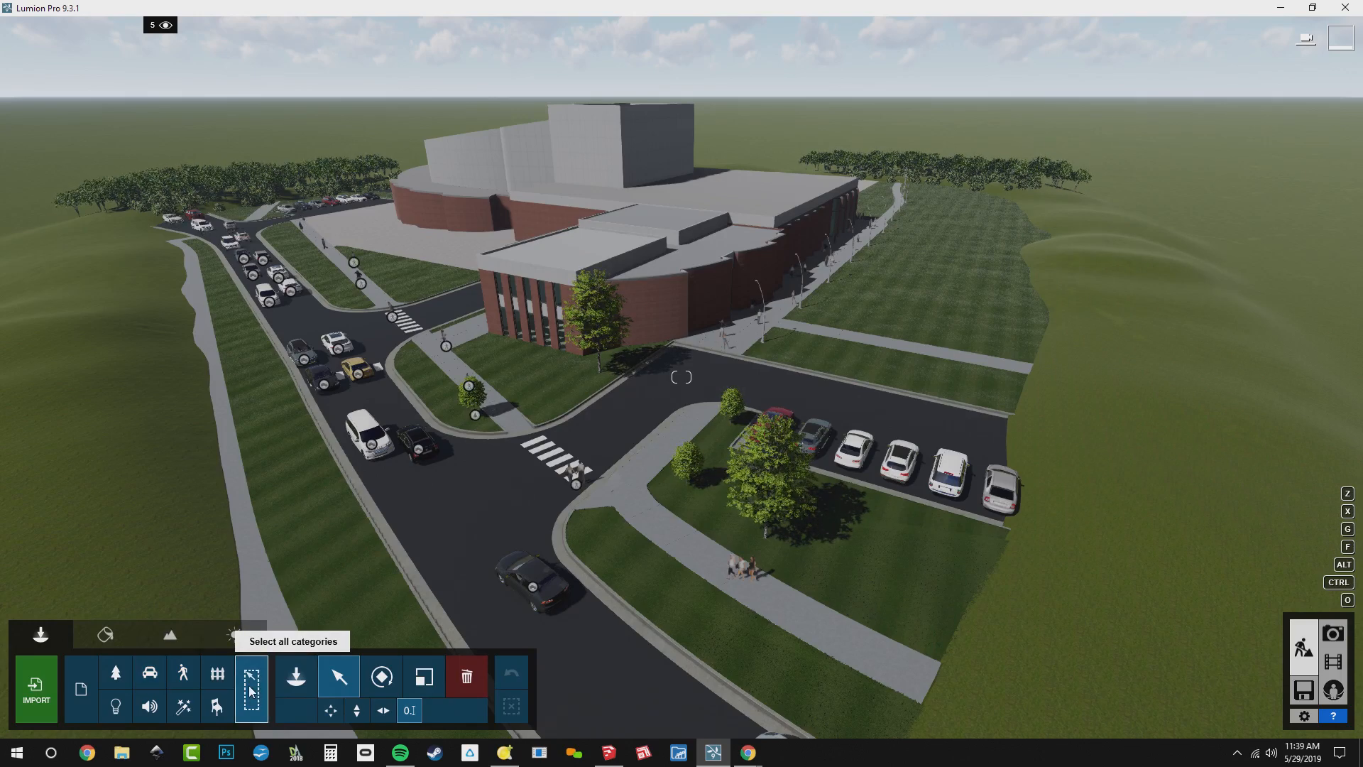
{"action": "left_click", "coordinate": [252, 692]}
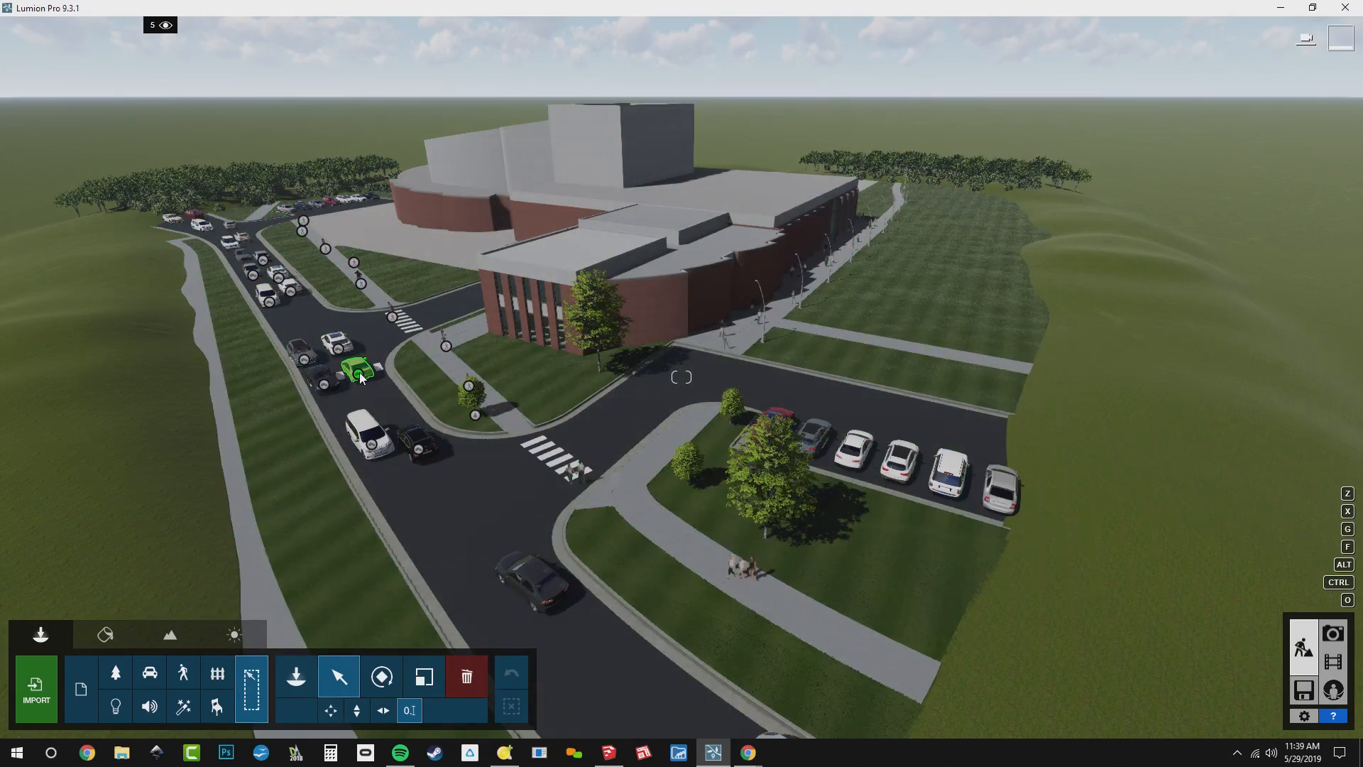
{"action": "left_click", "coordinate": [357, 373]}
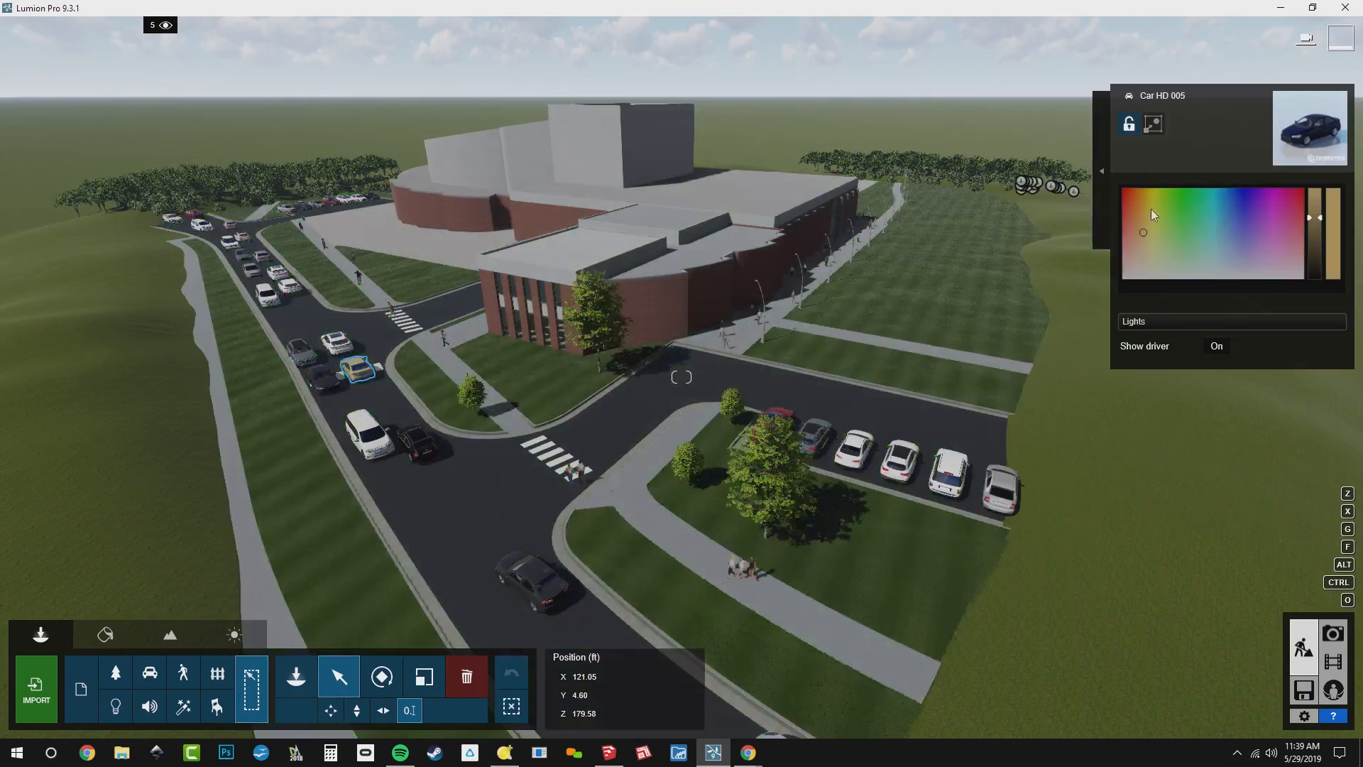
{"action": "left_click", "coordinate": [1102, 168]}
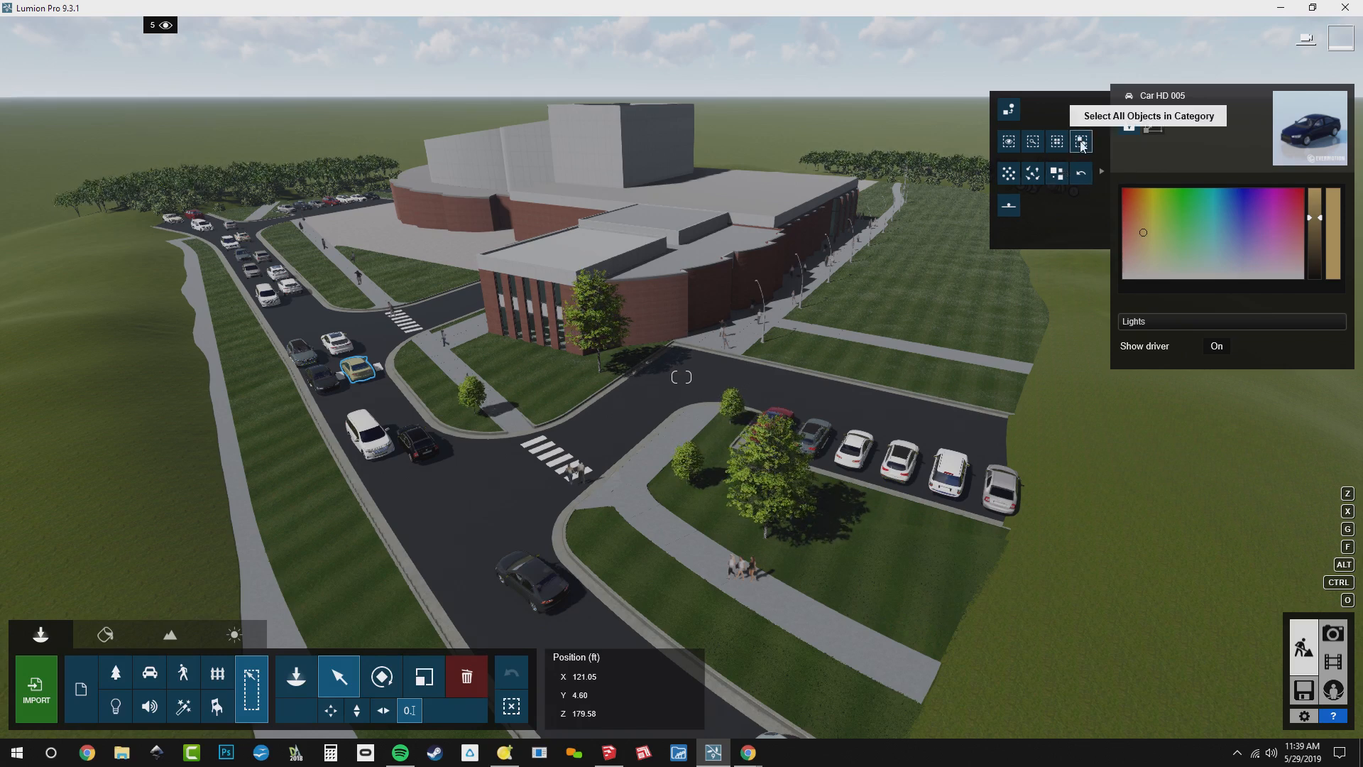
{"action": "left_click", "coordinate": [1081, 143]}
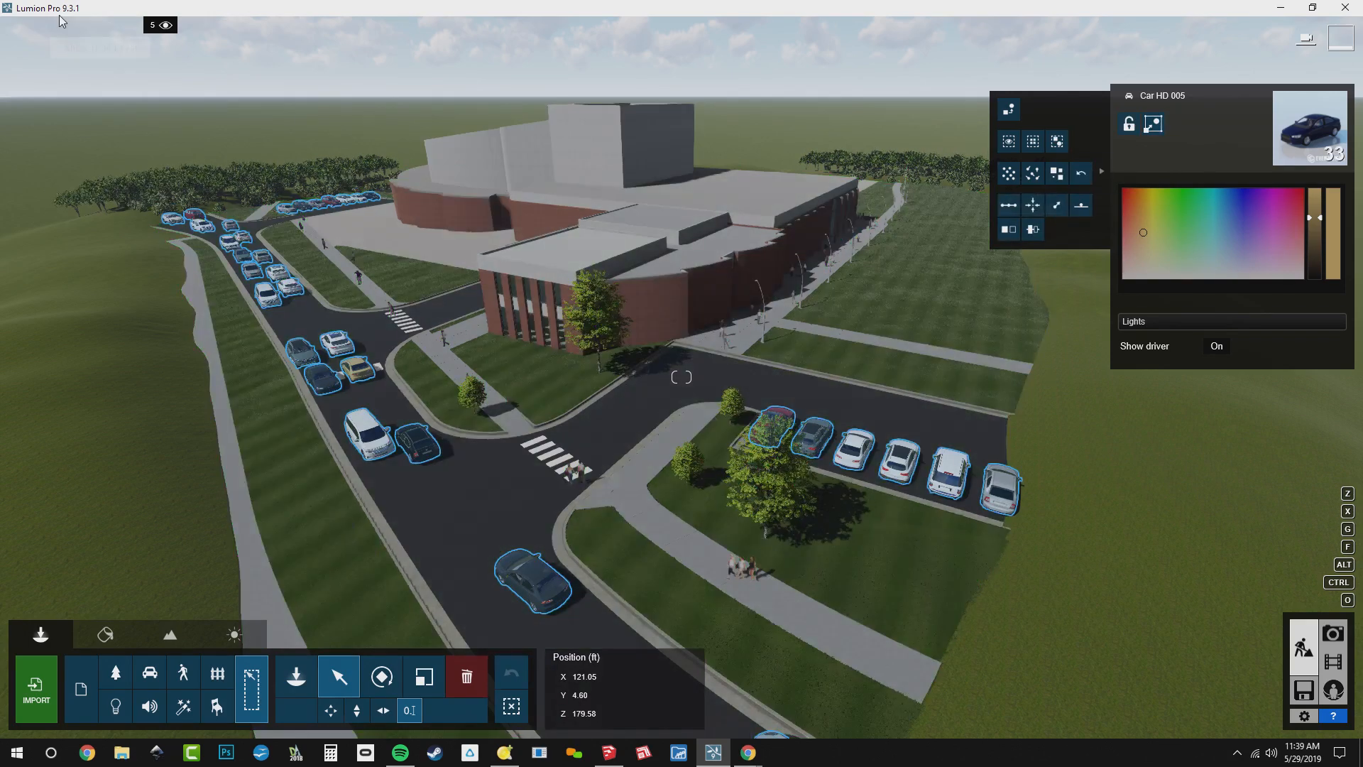
{"action": "left_click", "coordinate": [44, 27]}
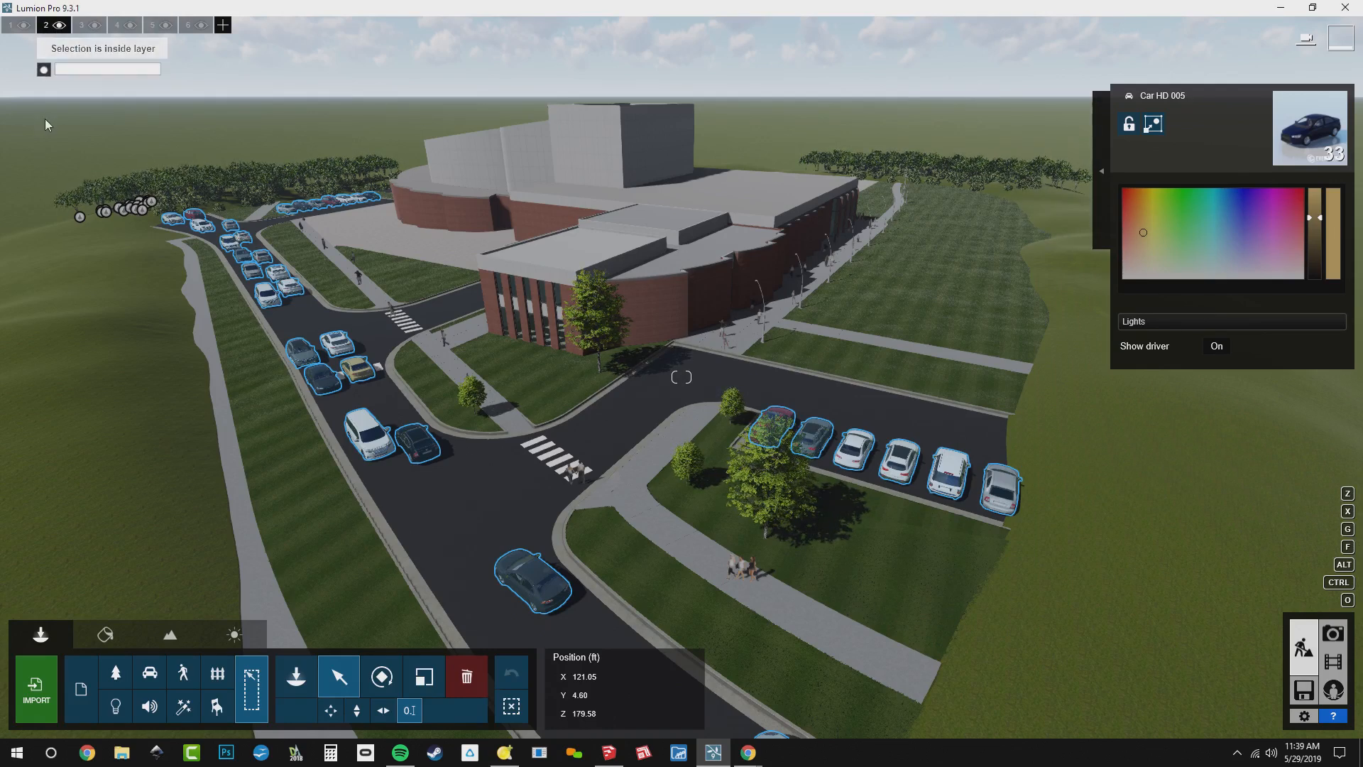
Toggle layer 2 to check the cars, and hide both that layer and layer 1 with the building
{"action": "left_click", "coordinate": [61, 26]}
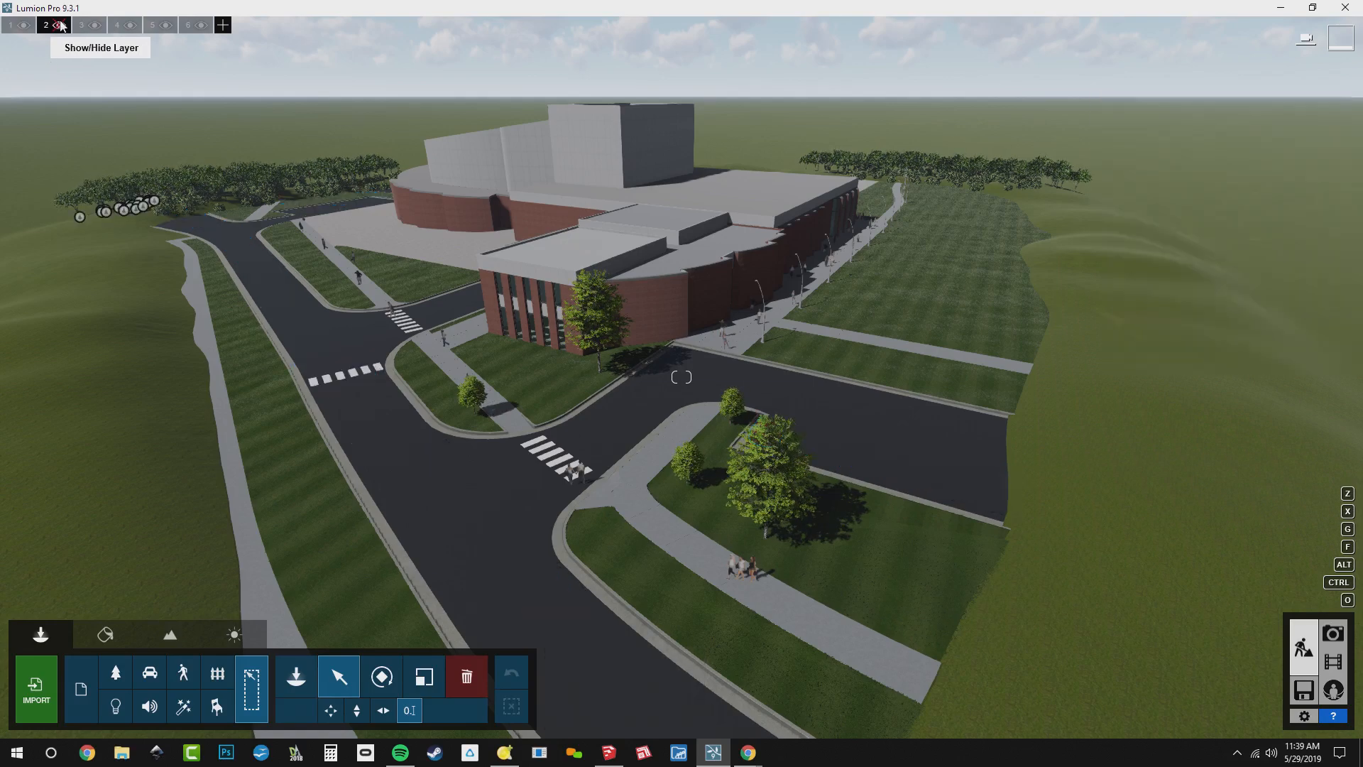
{"action": "left_click", "coordinate": [60, 26]}
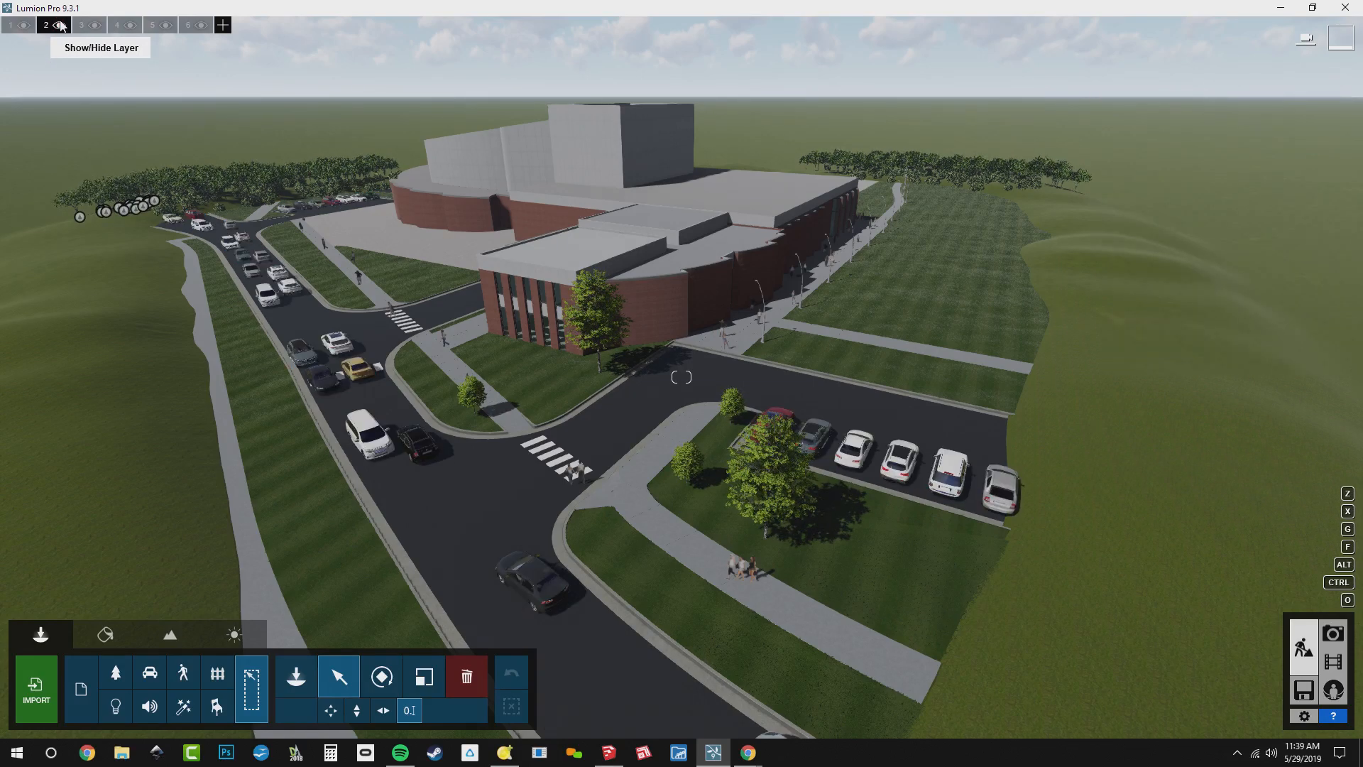
{"action": "left_click", "coordinate": [60, 26]}
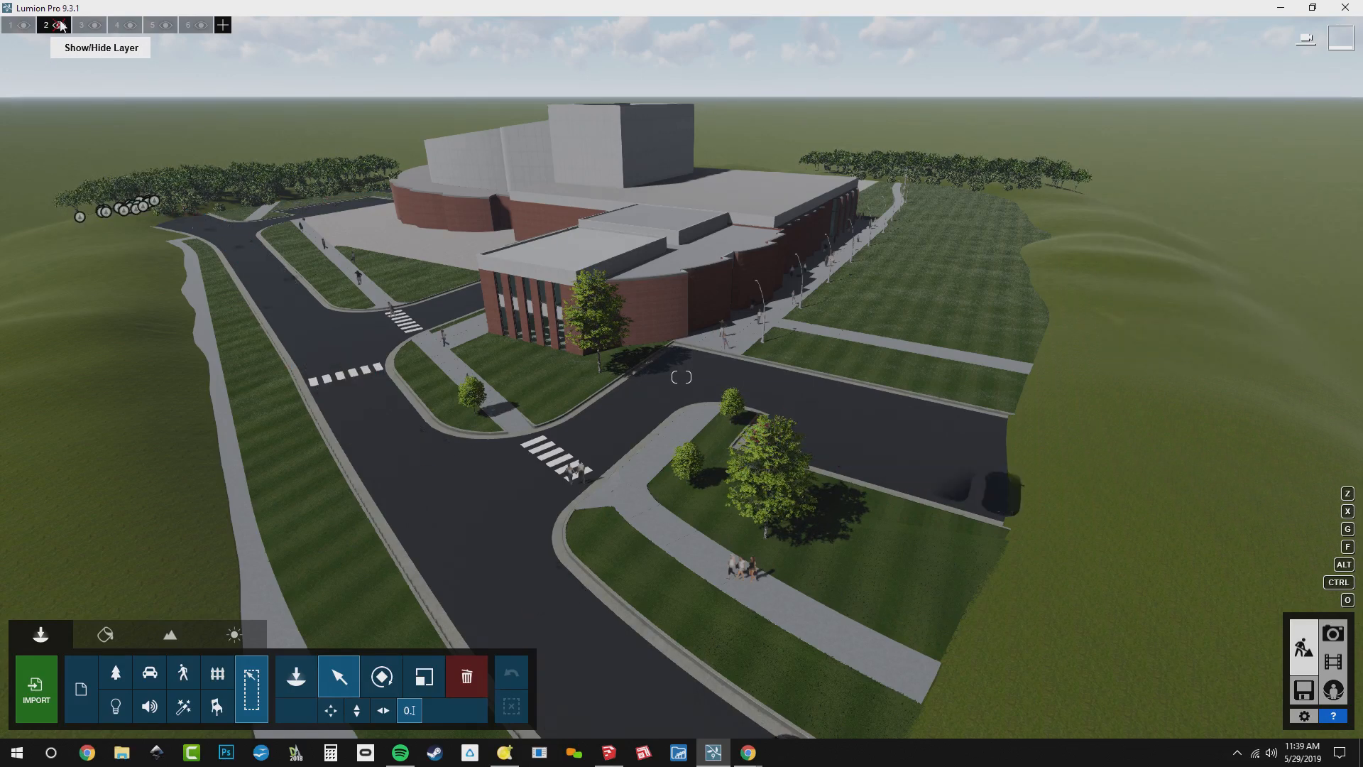
{"action": "left_click", "coordinate": [23, 26]}
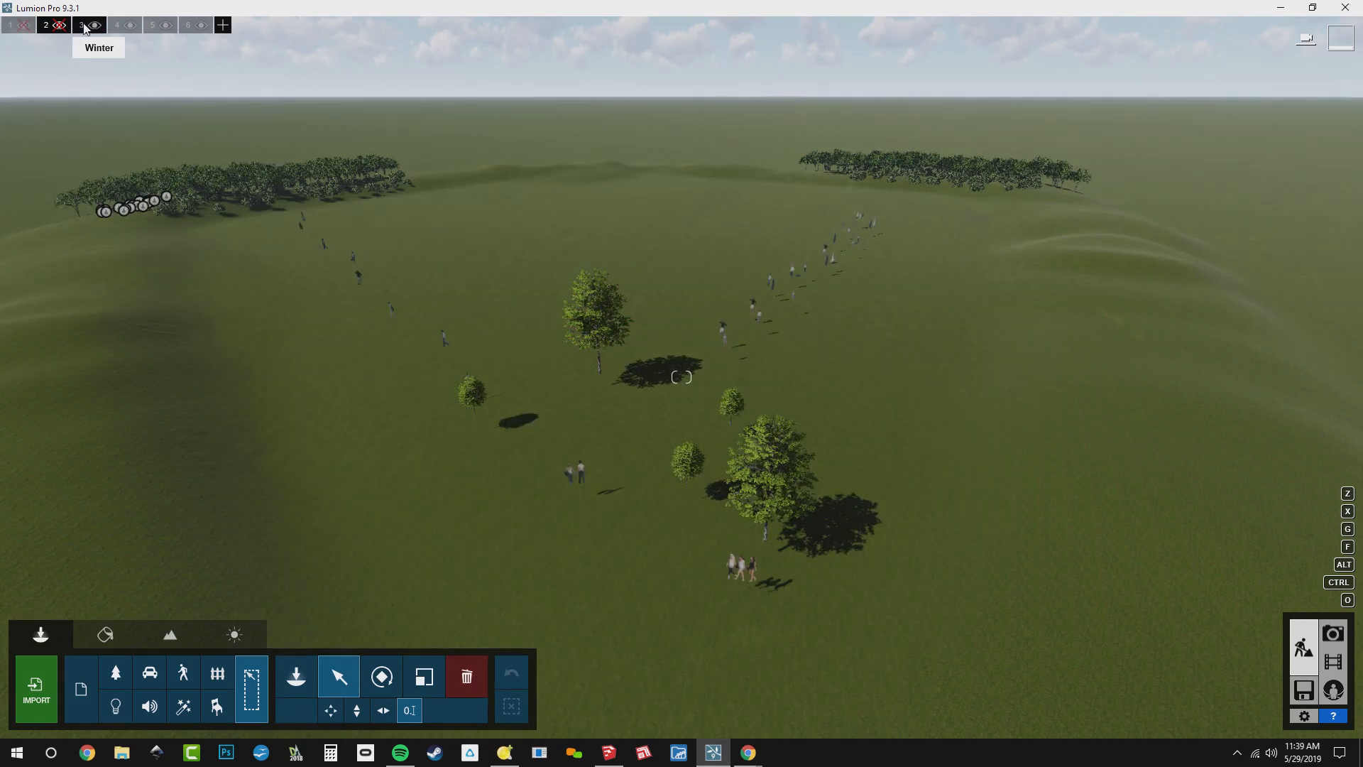
{"action": "left_click", "coordinate": [120, 26]}
{"action": "left_click", "coordinate": [154, 27]}
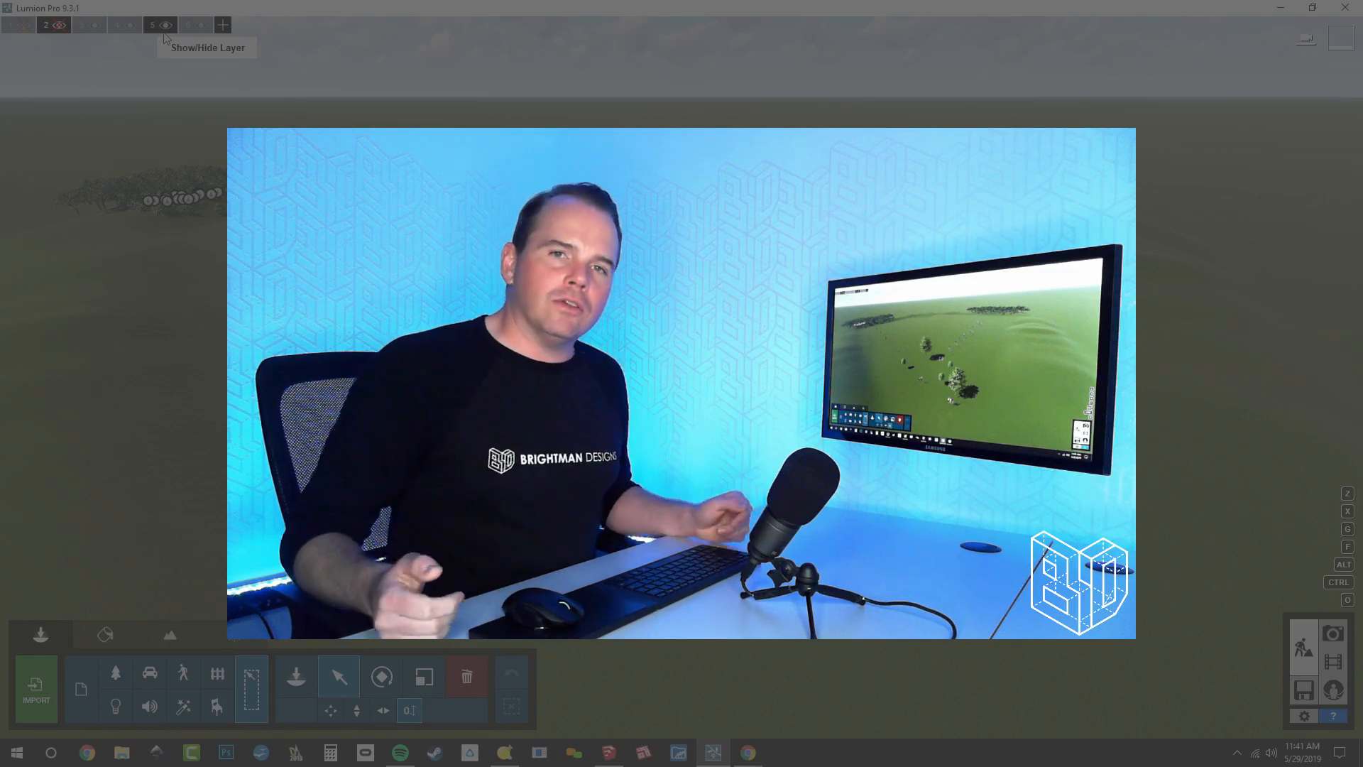
{"action": "left_click", "coordinate": [165, 26]}
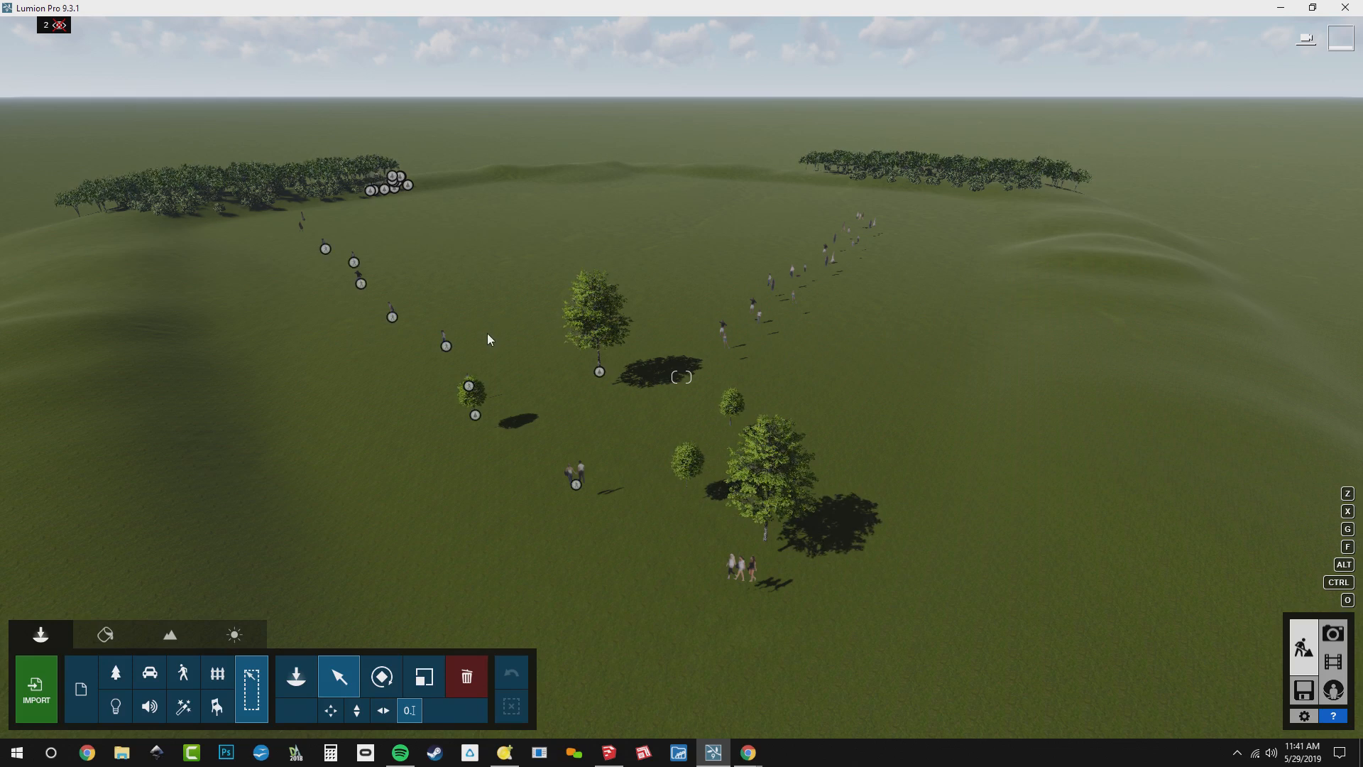
Select one linden tree, extend the selection to all objects in its category and group them
{"action": "left_click", "coordinate": [599, 372]}
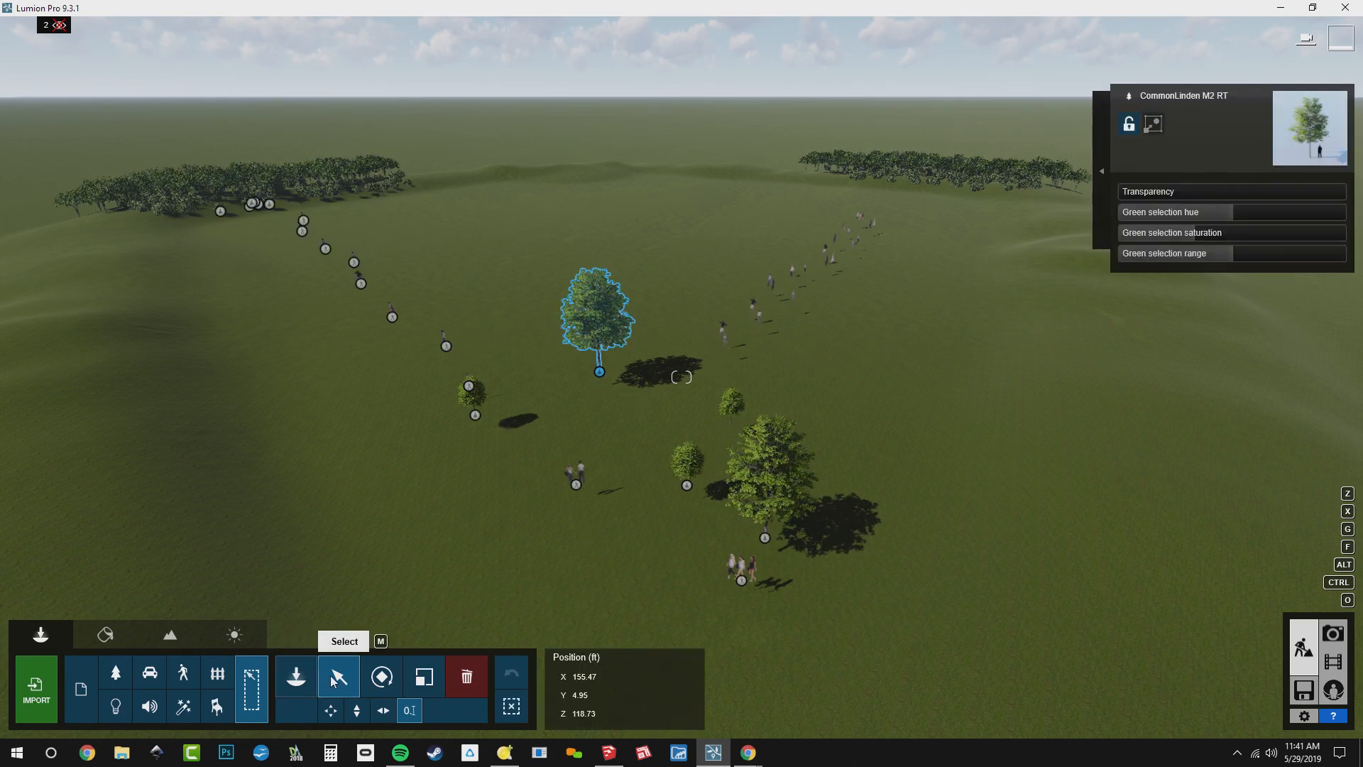
{"action": "left_click", "coordinate": [1103, 170]}
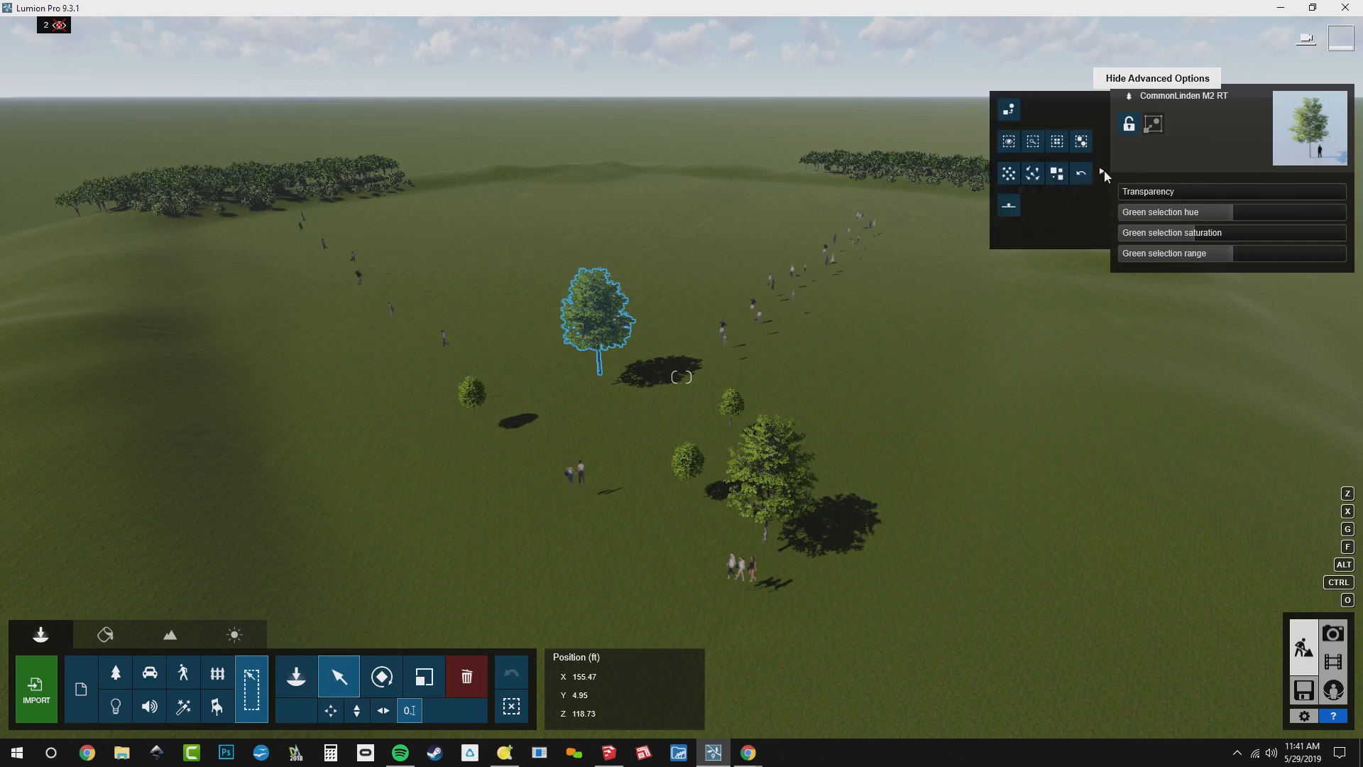
{"action": "left_click", "coordinate": [1080, 142]}
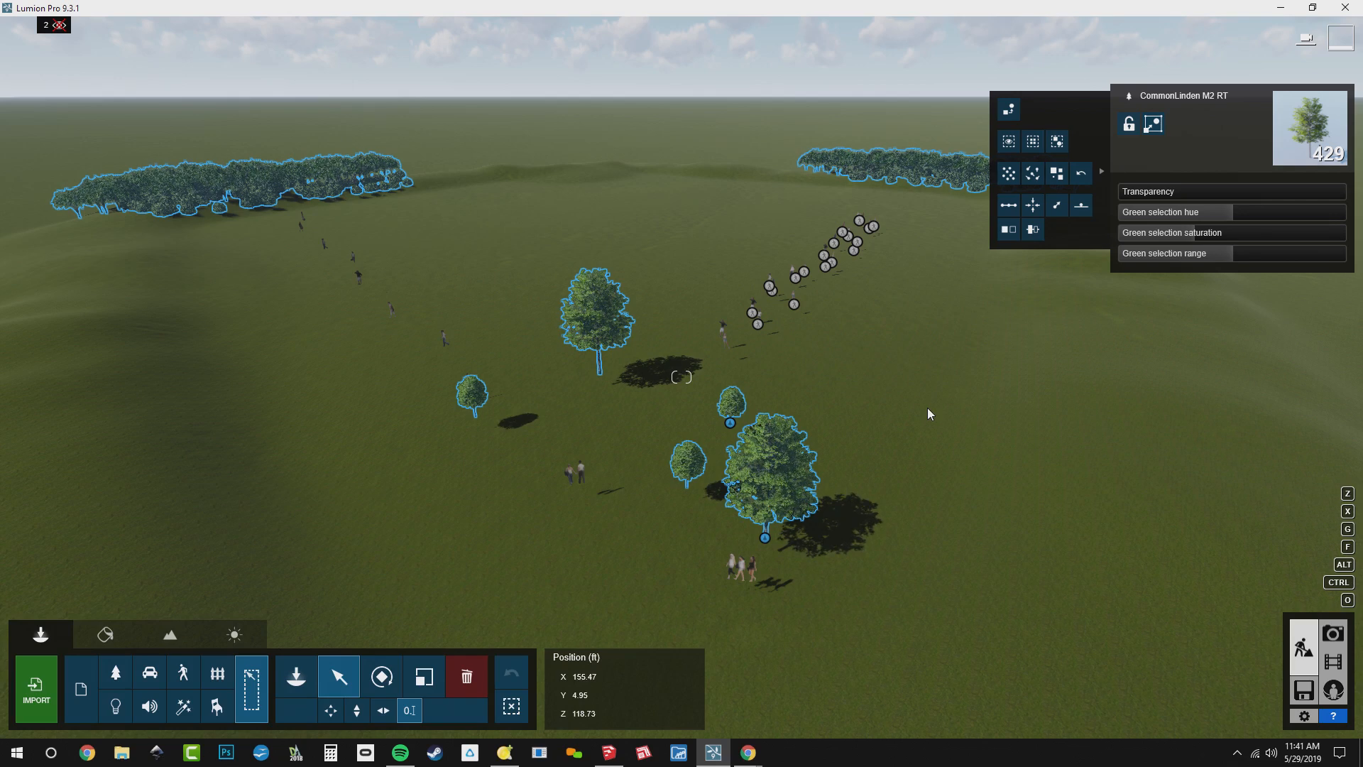
{"action": "left_click", "coordinate": [1151, 127]}
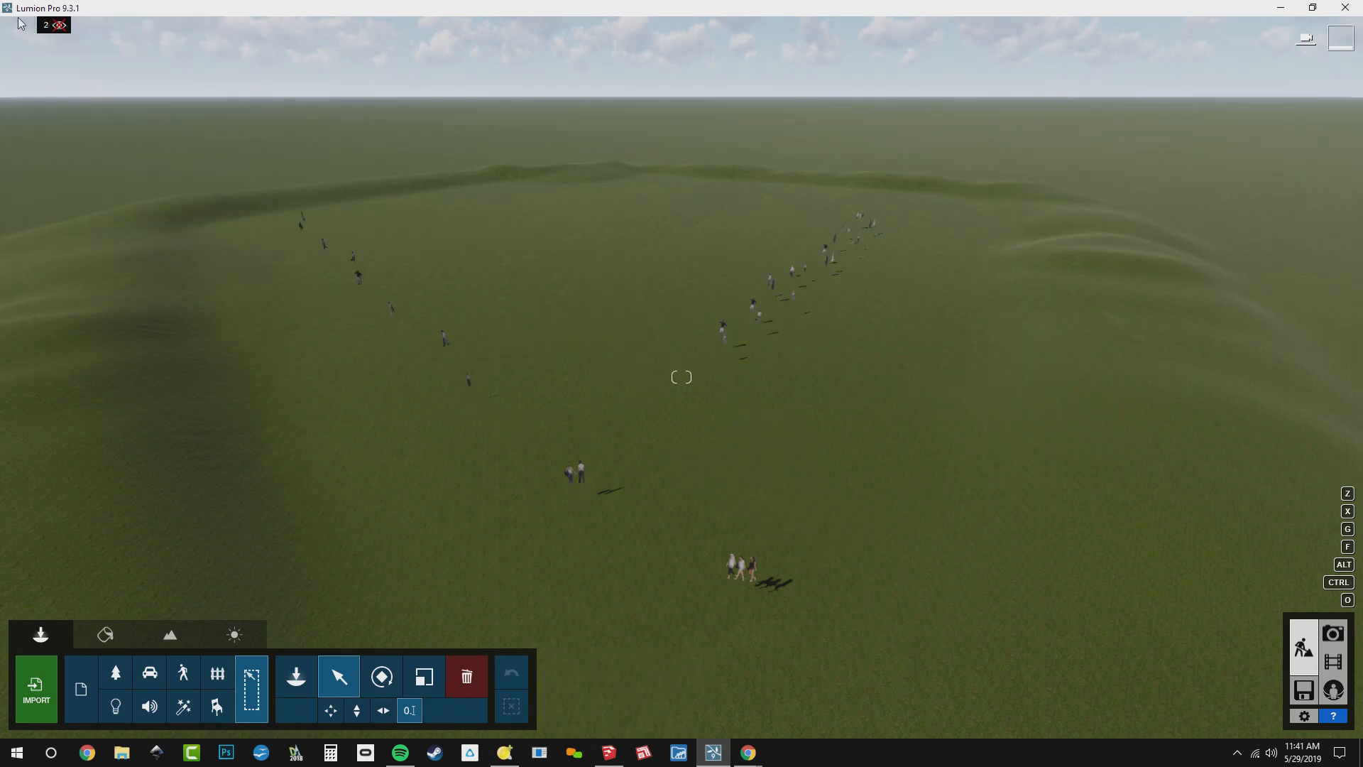
Show layer 2 again, select the tree group and move it to layer 5, Summer
{"action": "mouse_move", "coordinate": [44, 34]}
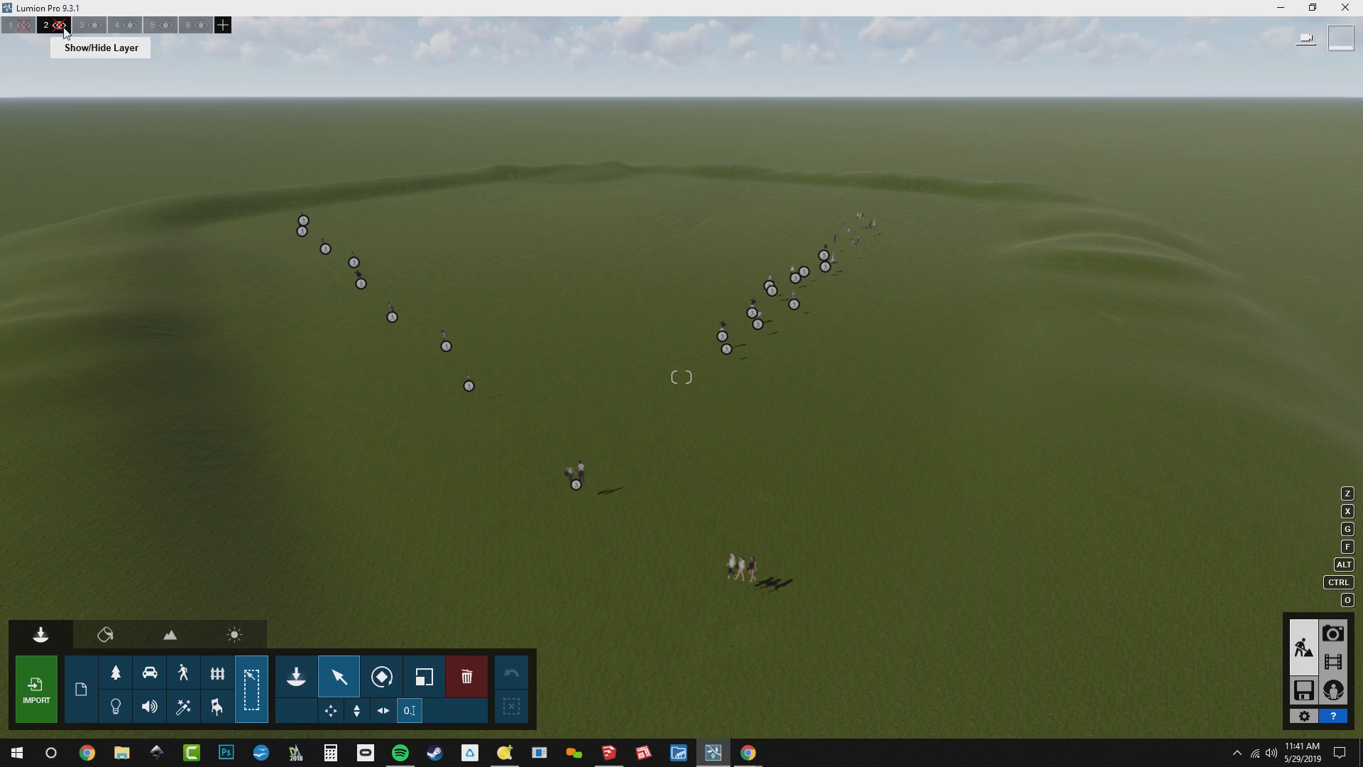
{"action": "left_click", "coordinate": [60, 26]}
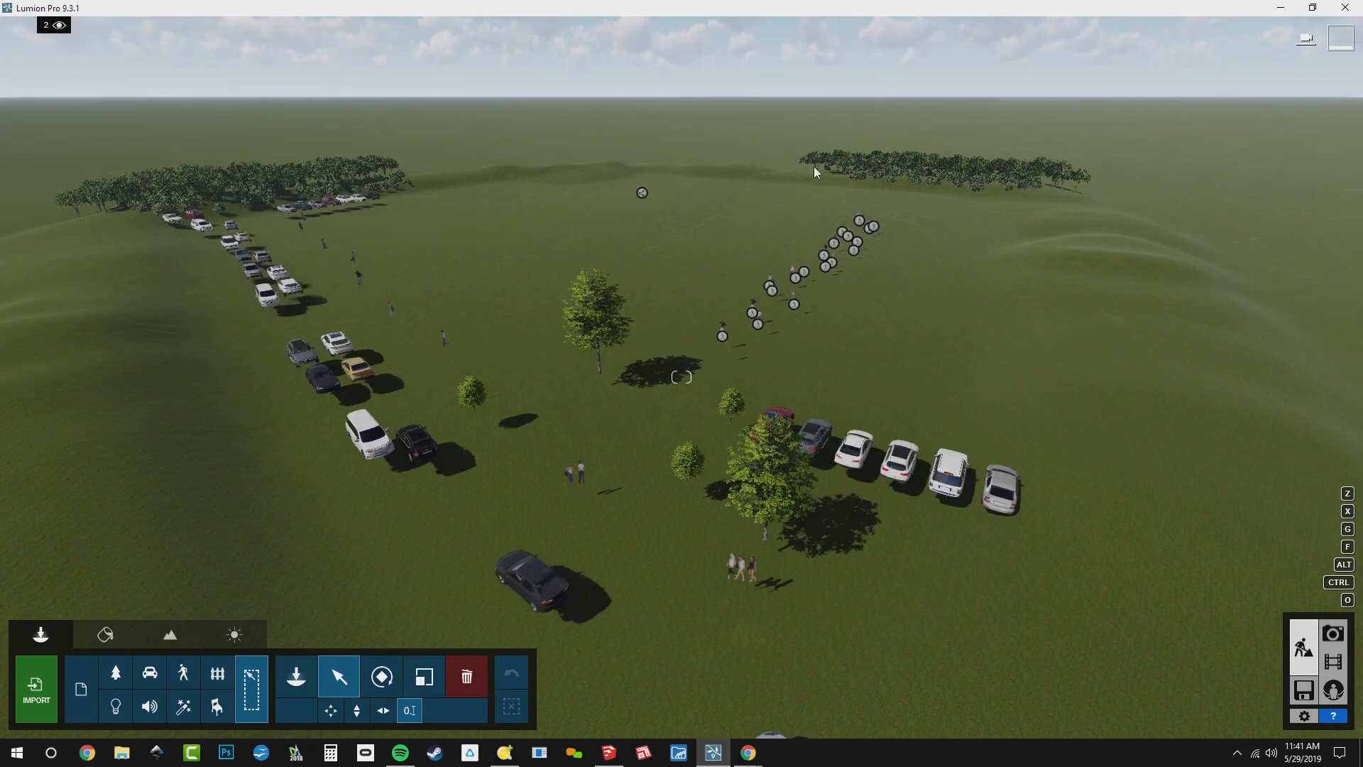
{"action": "left_click", "coordinate": [643, 193]}
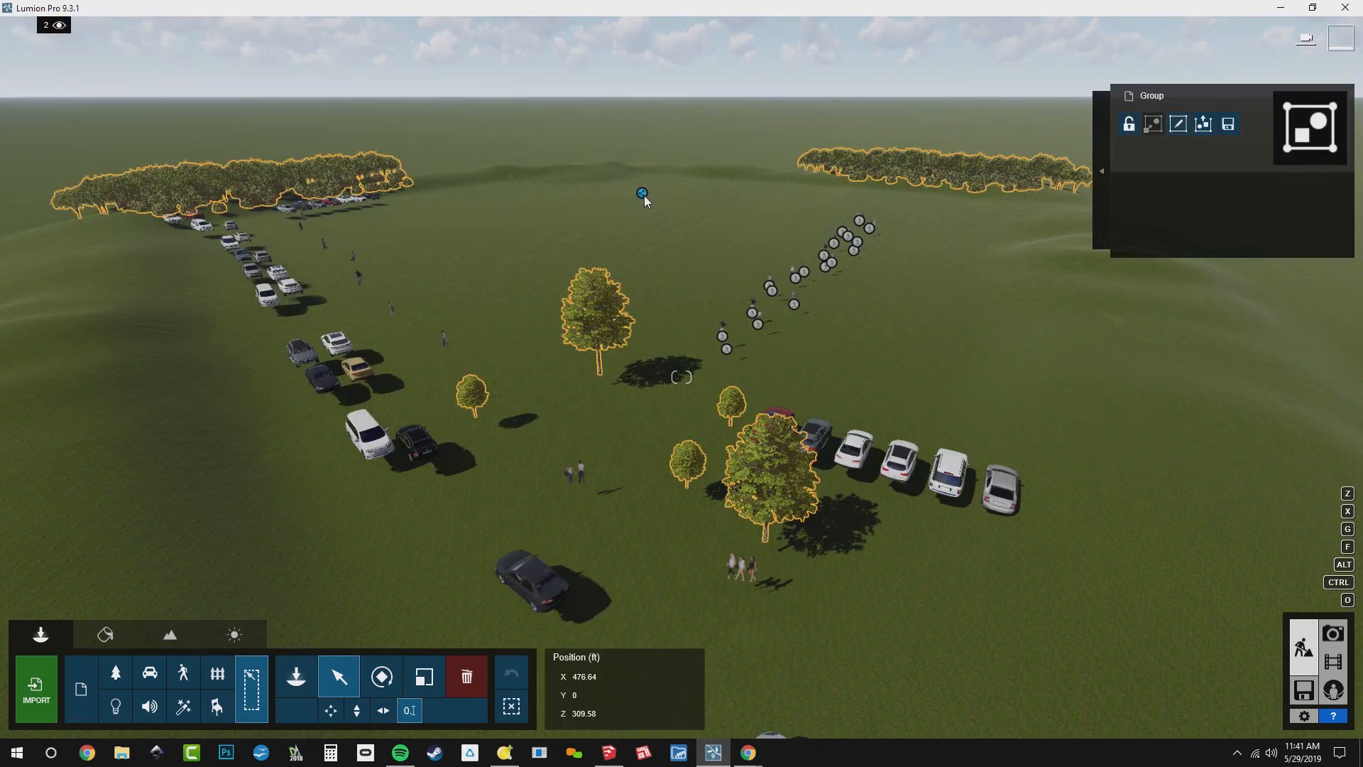
{"action": "mouse_move", "coordinate": [169, 41]}
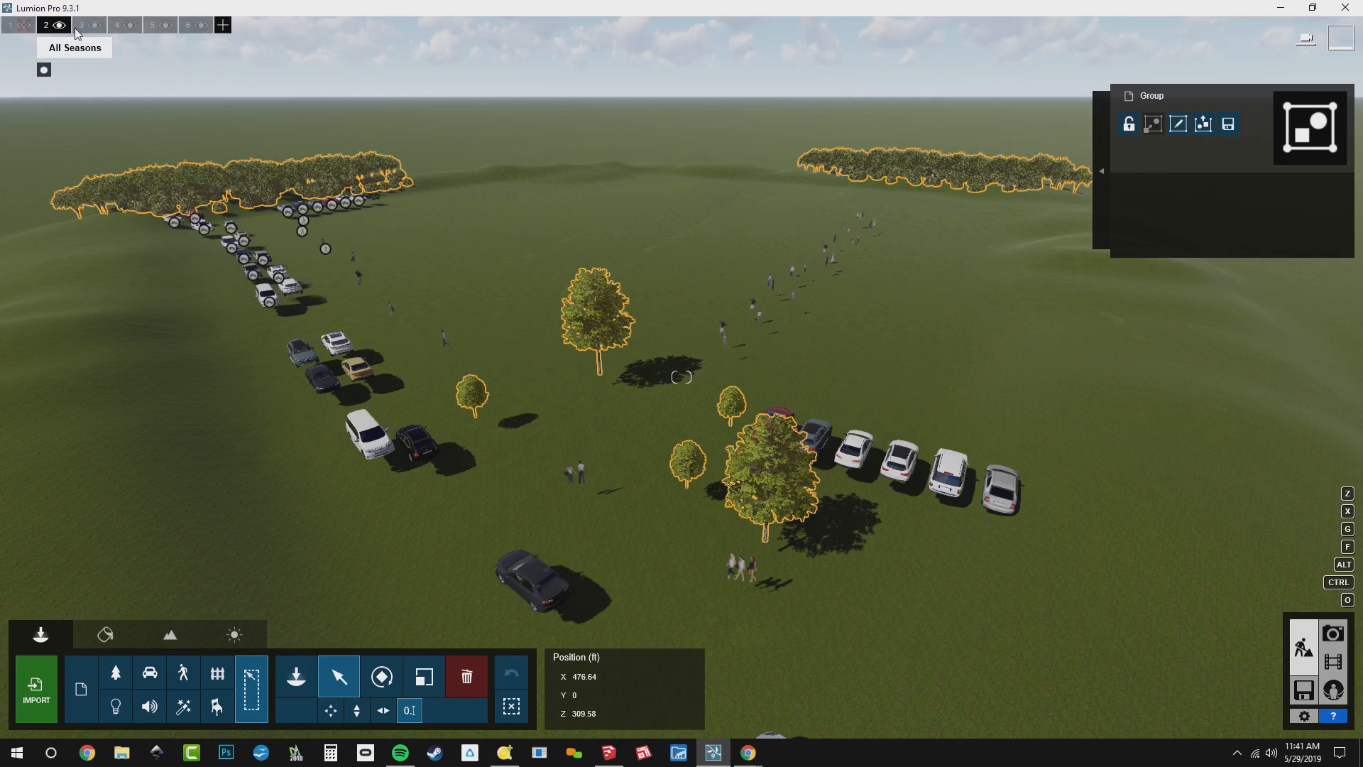
{"action": "left_click", "coordinate": [165, 25]}
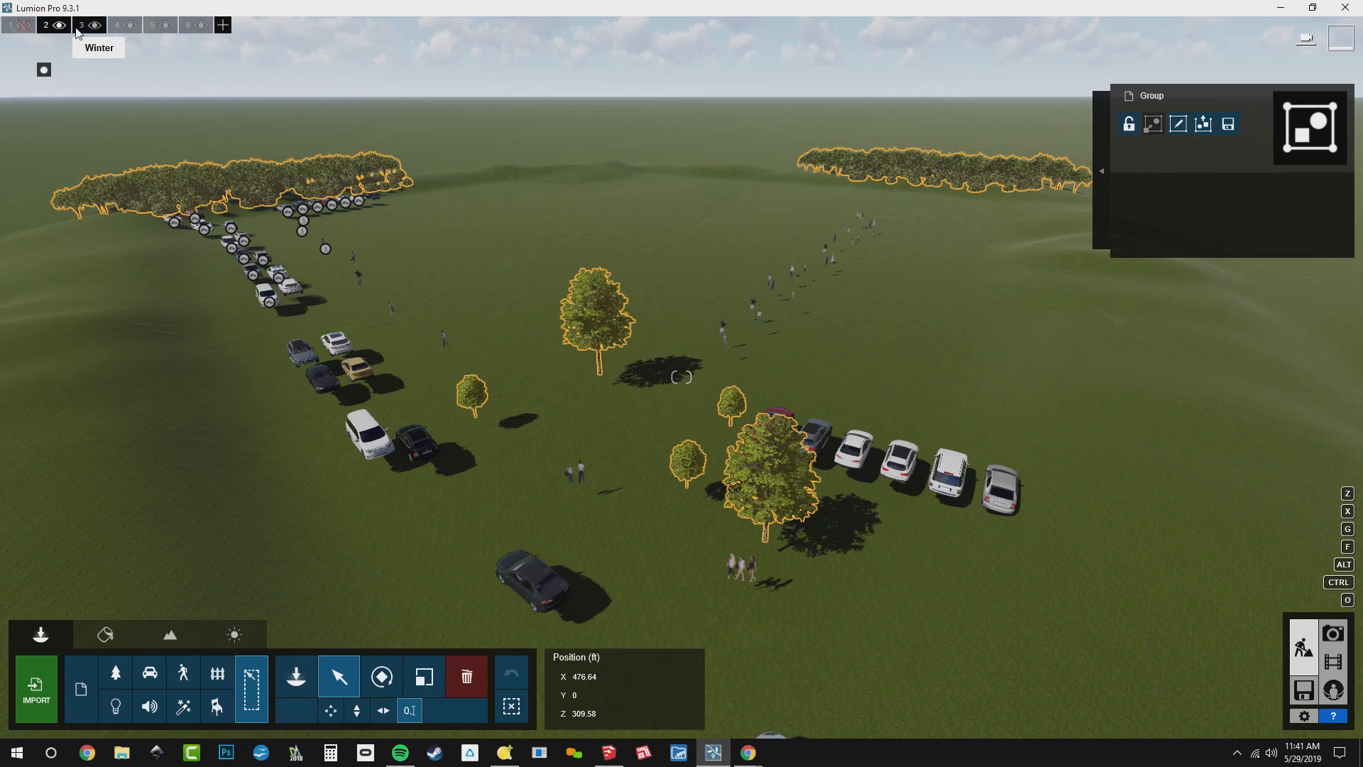
{"action": "left_click", "coordinate": [149, 26]}
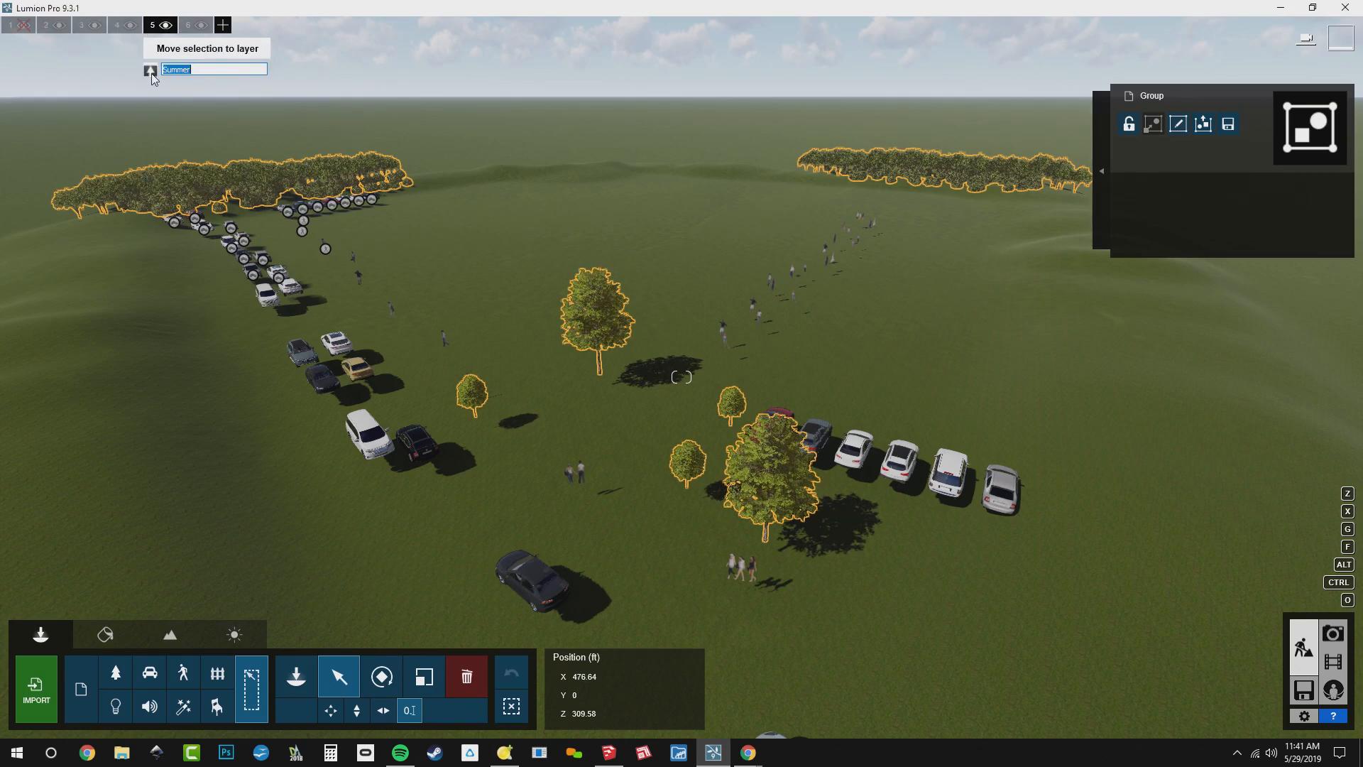
{"action": "left_click", "coordinate": [151, 71]}
Toggle layer 5 off and on repeatedly to check that the tree group belongs to it
{"action": "left_click", "coordinate": [165, 25]}
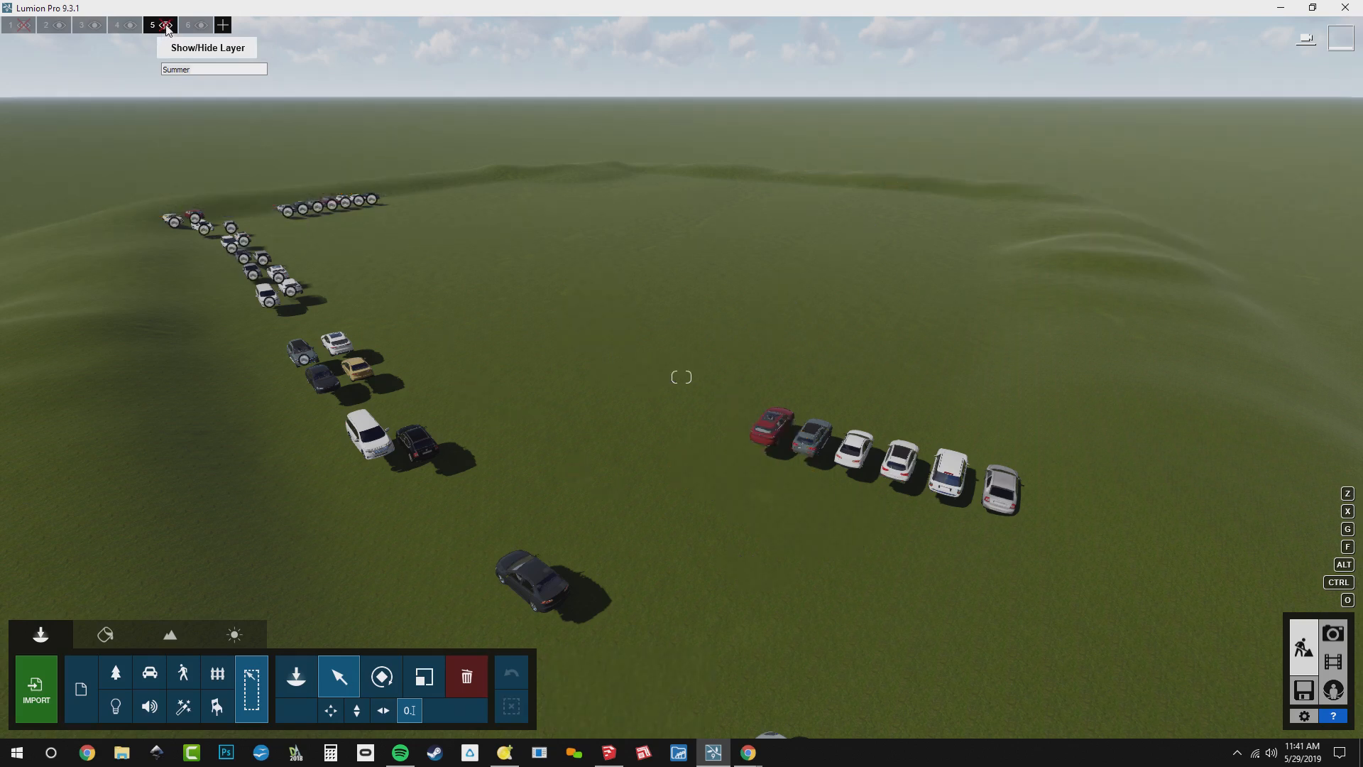
{"action": "left_click", "coordinate": [166, 26]}
{"action": "left_click", "coordinate": [166, 27]}
{"action": "left_click", "coordinate": [166, 26]}
{"action": "left_click", "coordinate": [166, 27]}
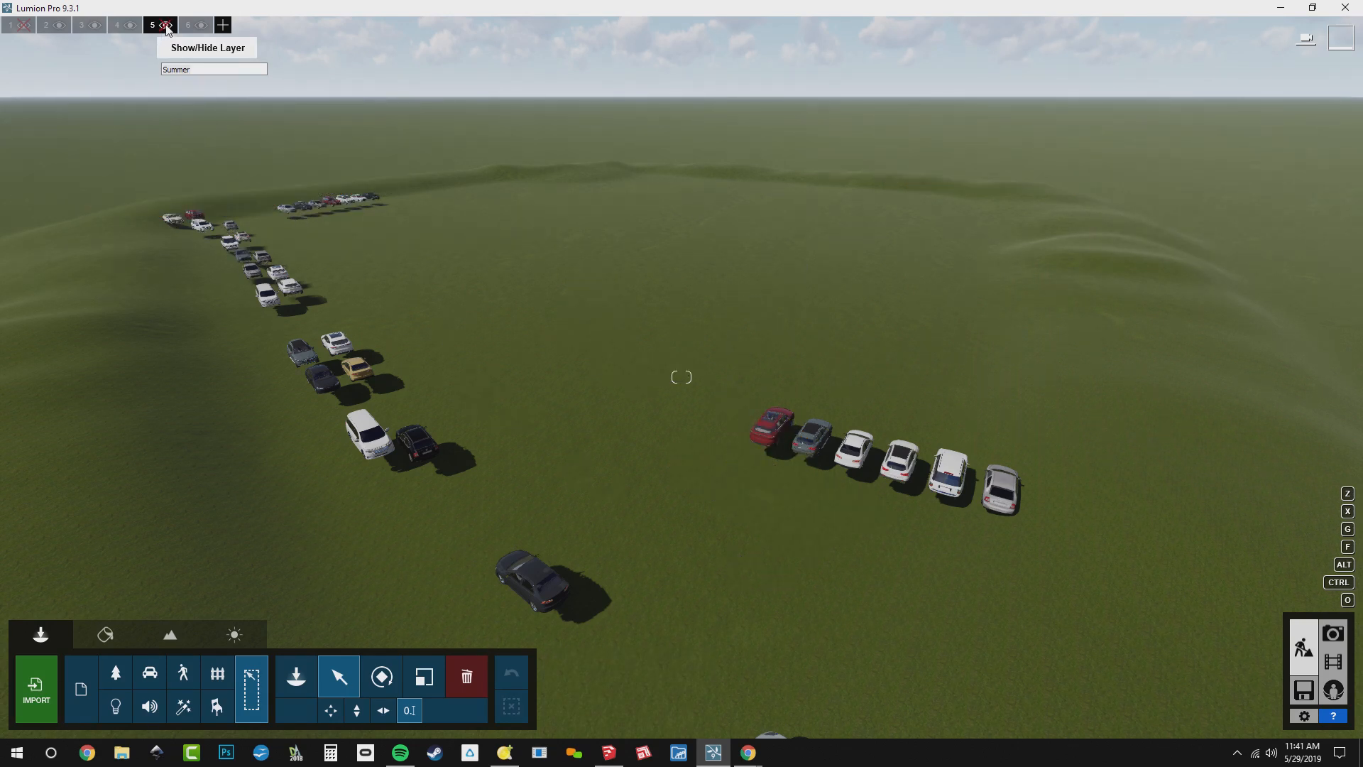
{"action": "left_click", "coordinate": [166, 26]}
Make three vertical copies of the tree group, stacked one above another over the original
{"action": "right_click_drag", "start_coordinate": [305, 558], "coordinate": [323, 424]}
{"action": "key", "text": "s"}
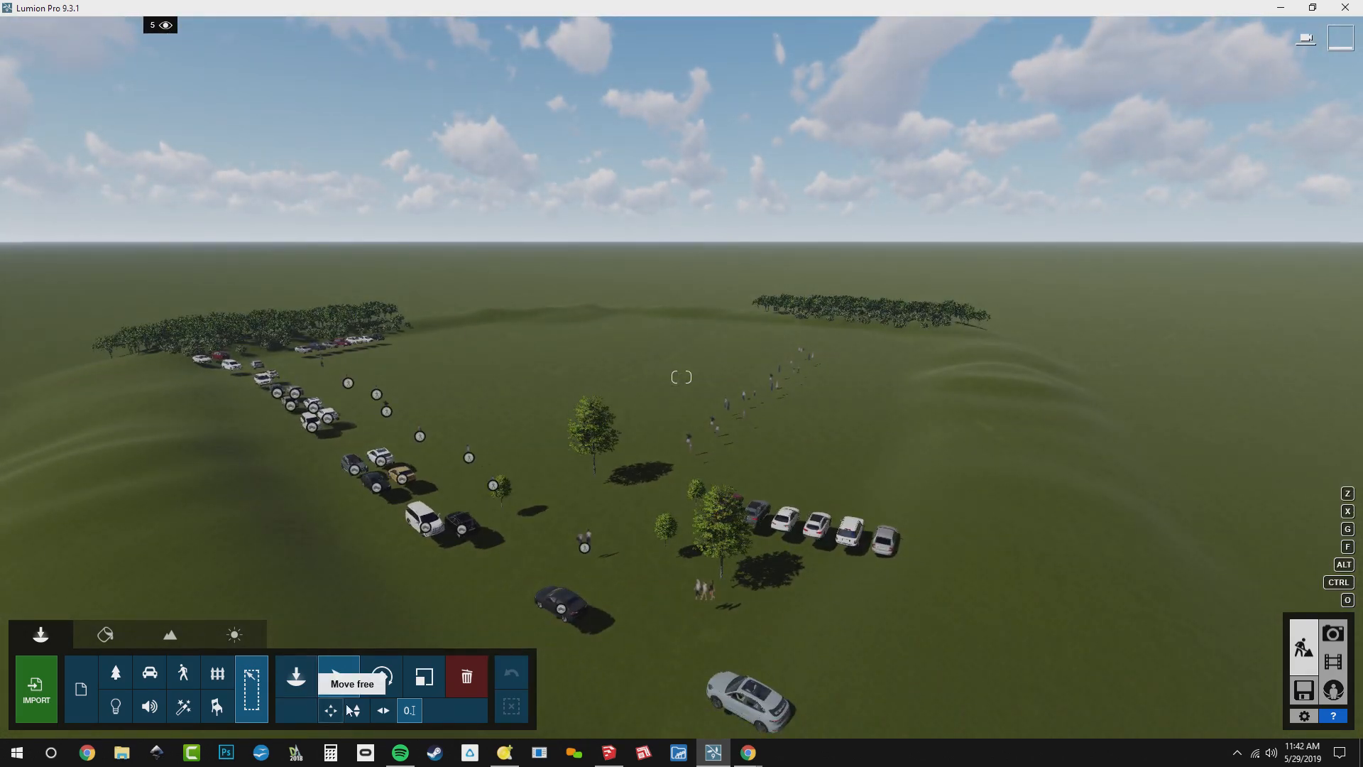
{"action": "left_click", "coordinate": [356, 710]}
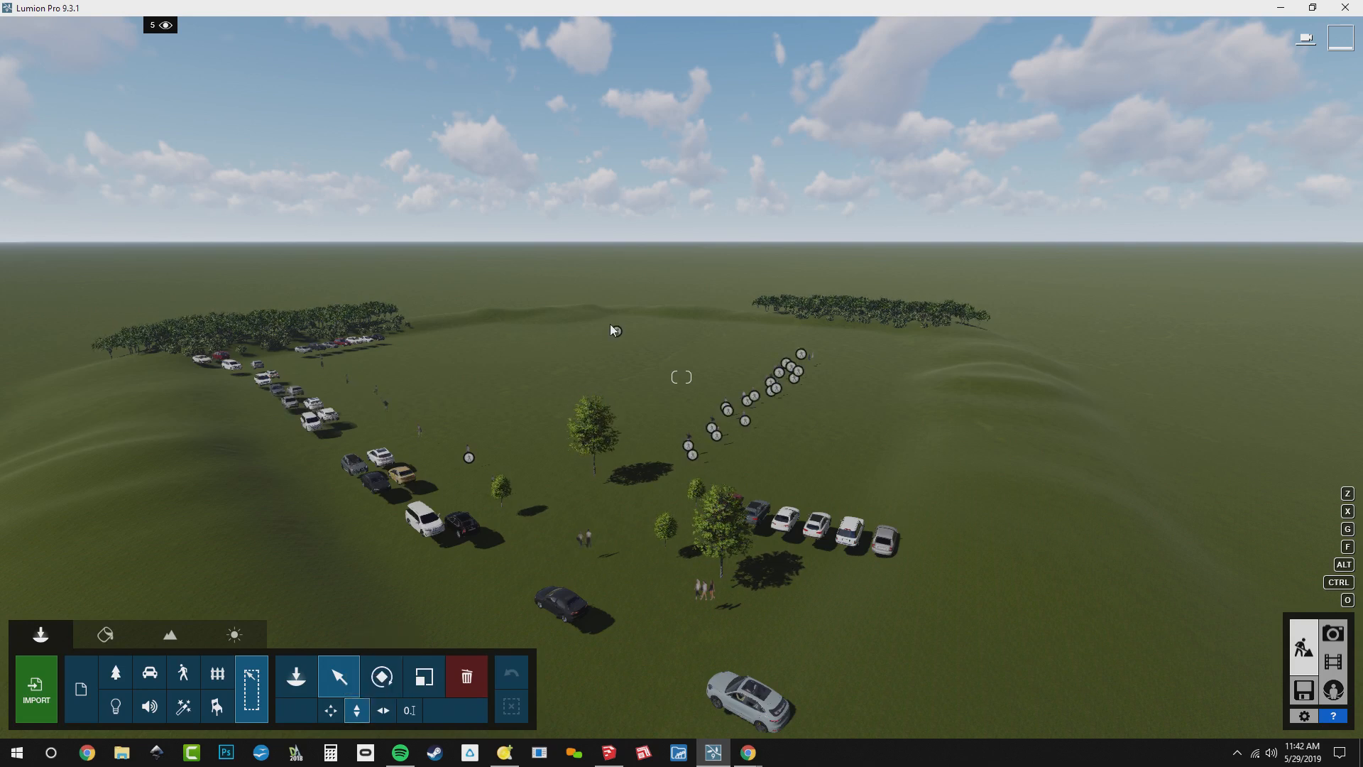
{"action": "key", "text": "alt"}
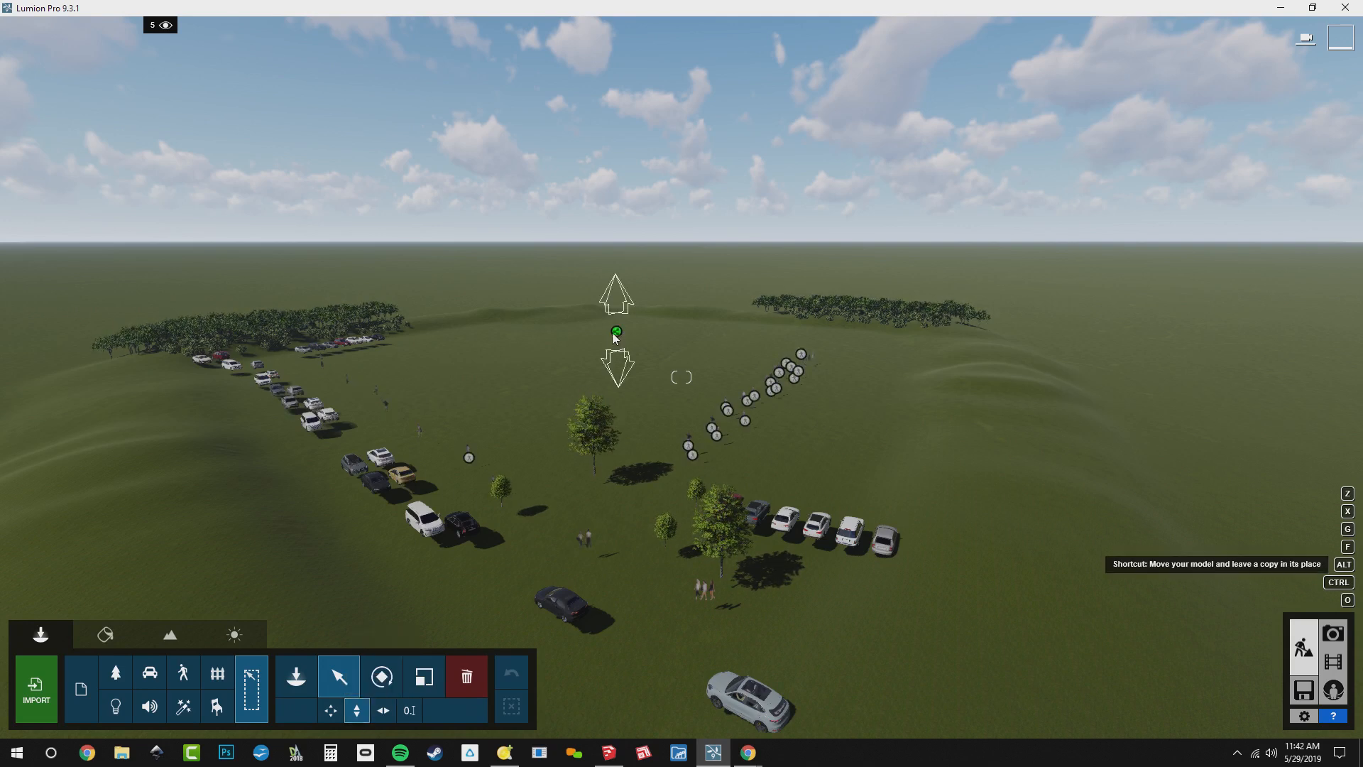
{"action": "left_click_drag", "start_coordinate": [616, 334], "coordinate": [566, 3], "text": "alt"}
{"action": "key", "text": "alt"}
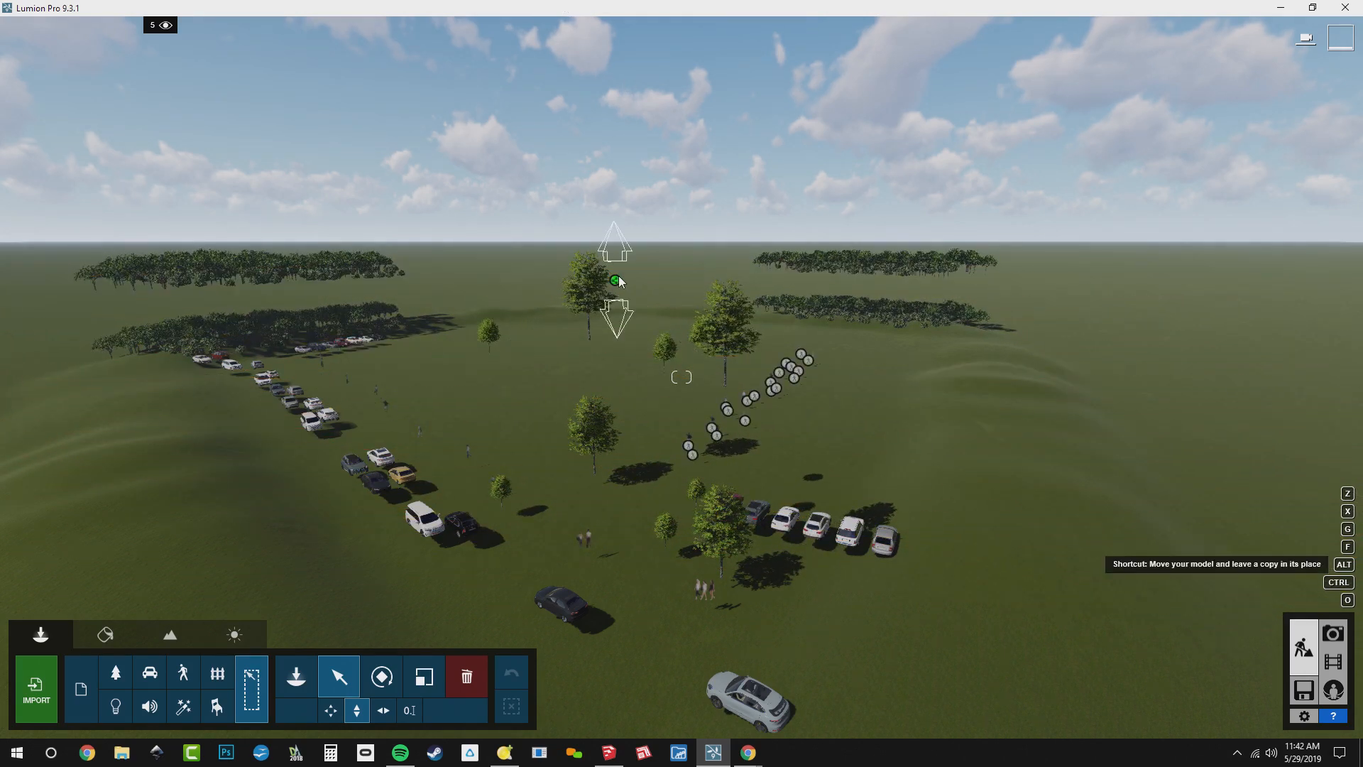
{"action": "left_click_drag", "start_coordinate": [619, 280], "coordinate": [596, 8], "text": "alt"}
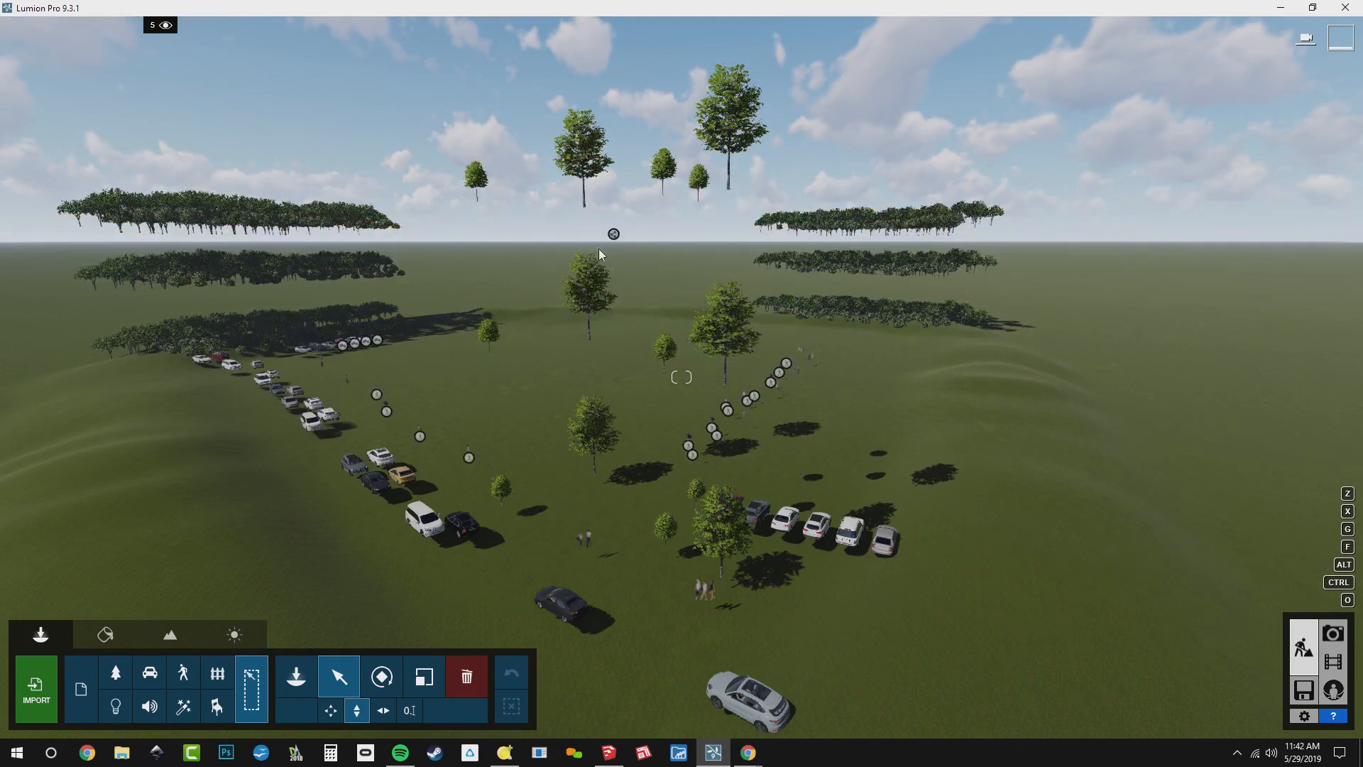
{"action": "left_click_drag", "start_coordinate": [613, 233], "coordinate": [522, 7], "text": "alt"}
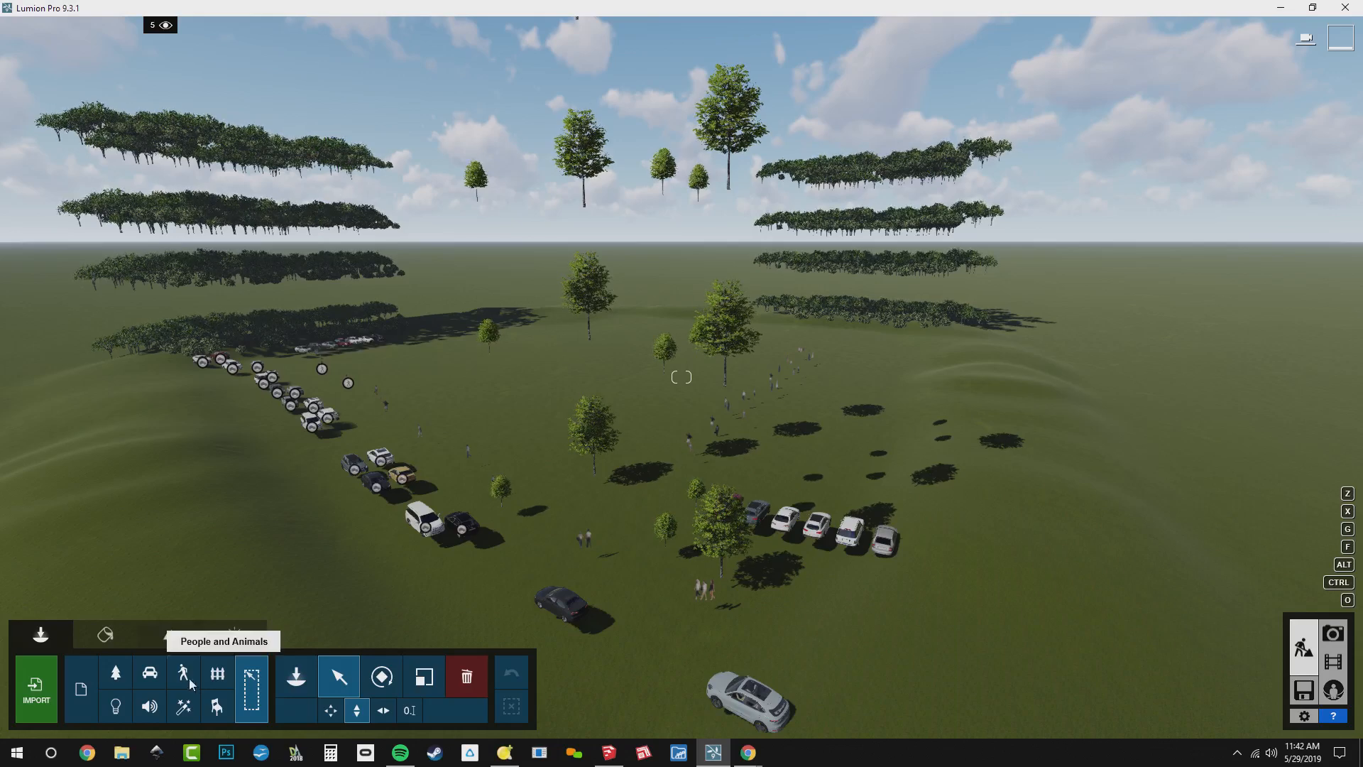
Select the ground-level tree group and toggle layer 5 to check which tree groups it contains
{"action": "left_click", "coordinate": [341, 680]}
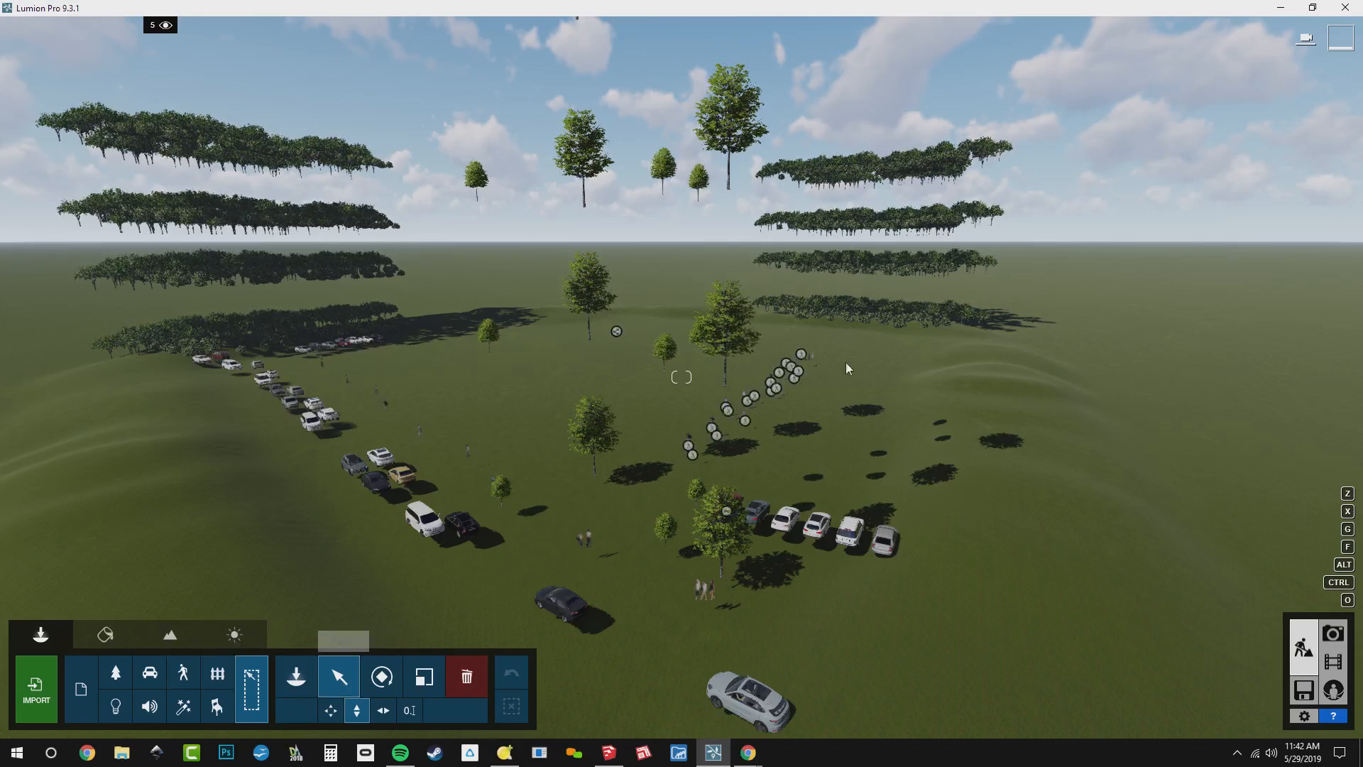
{"action": "left_click", "coordinate": [875, 313]}
{"action": "mouse_move", "coordinate": [146, 43]}
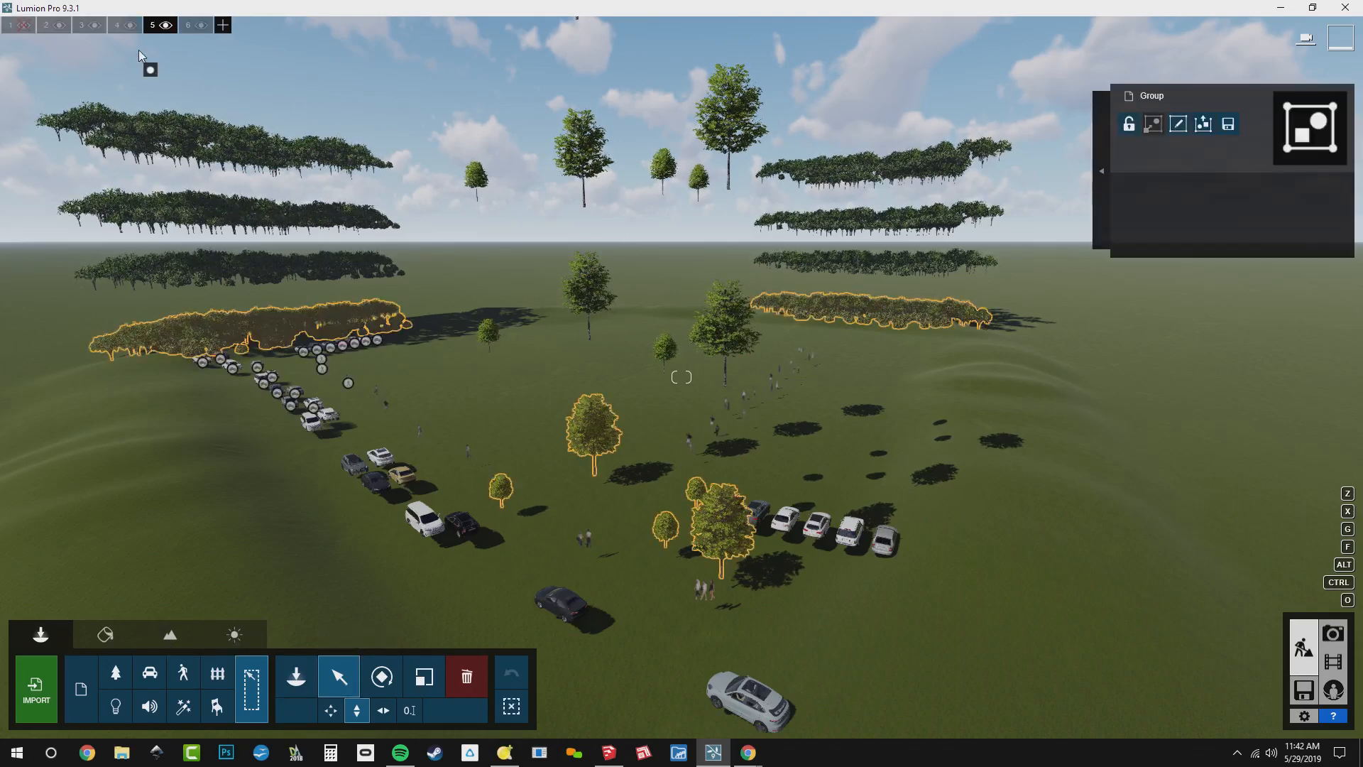
{"action": "left_click", "coordinate": [166, 25]}
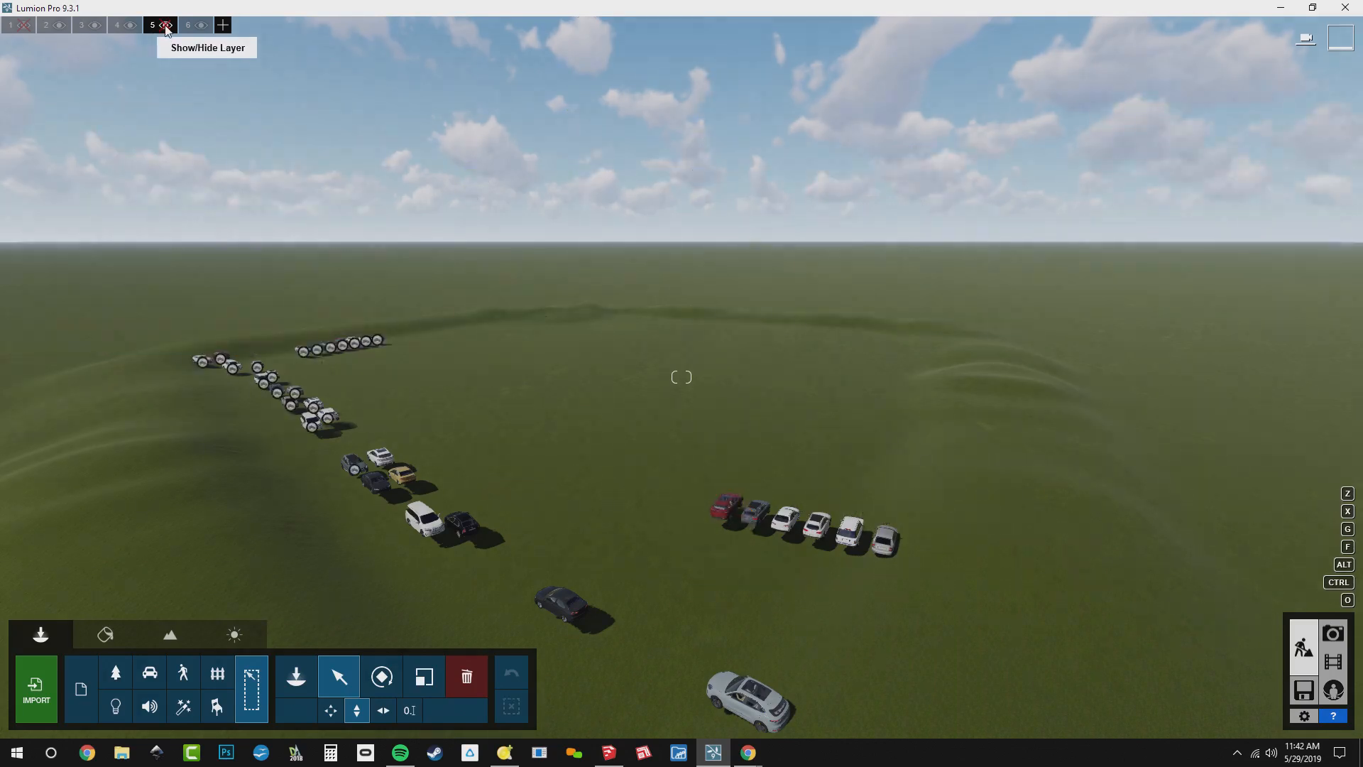
{"action": "left_click", "coordinate": [166, 25]}
Select the second-level tree group, just above the ground-level one, and move it to layer 6, Fall
{"action": "left_click", "coordinate": [828, 262]}
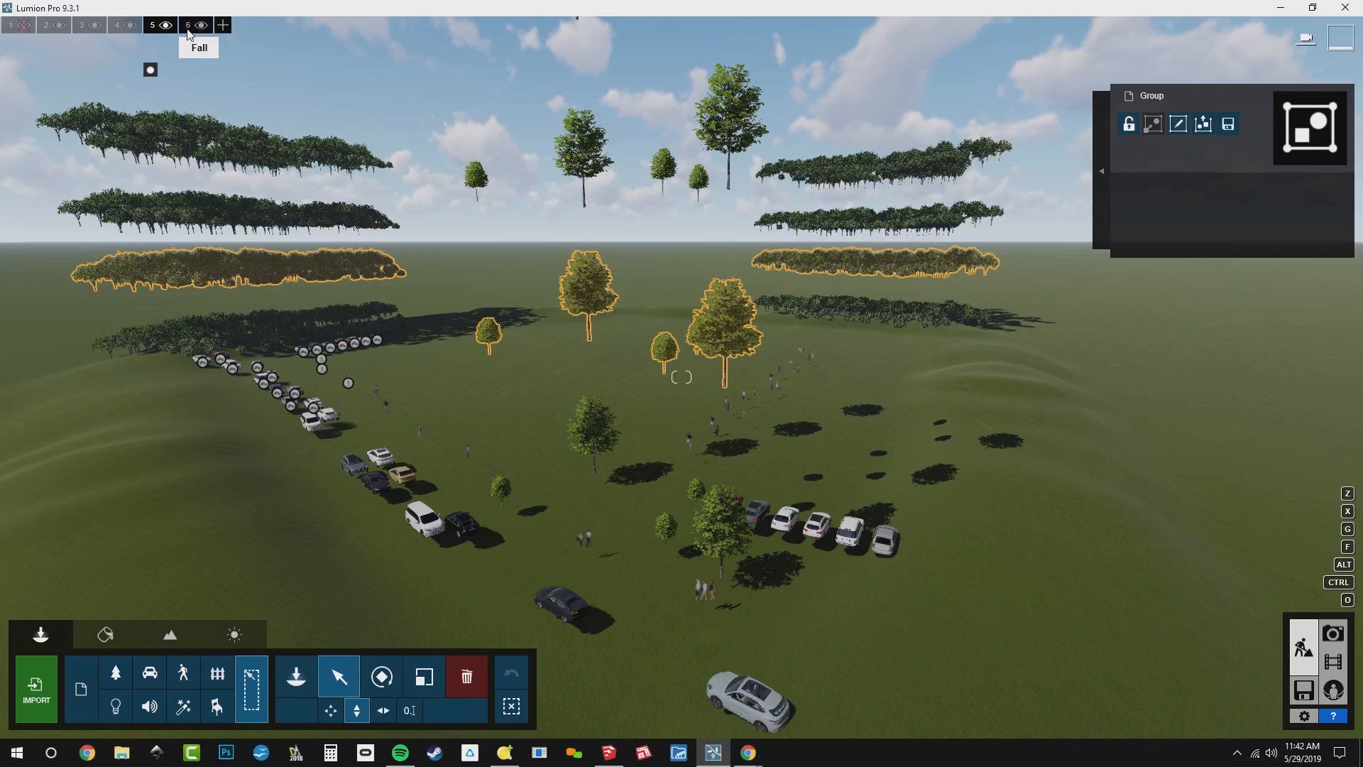
{"action": "left_click", "coordinate": [188, 27]}
{"action": "left_click", "coordinate": [184, 71]}
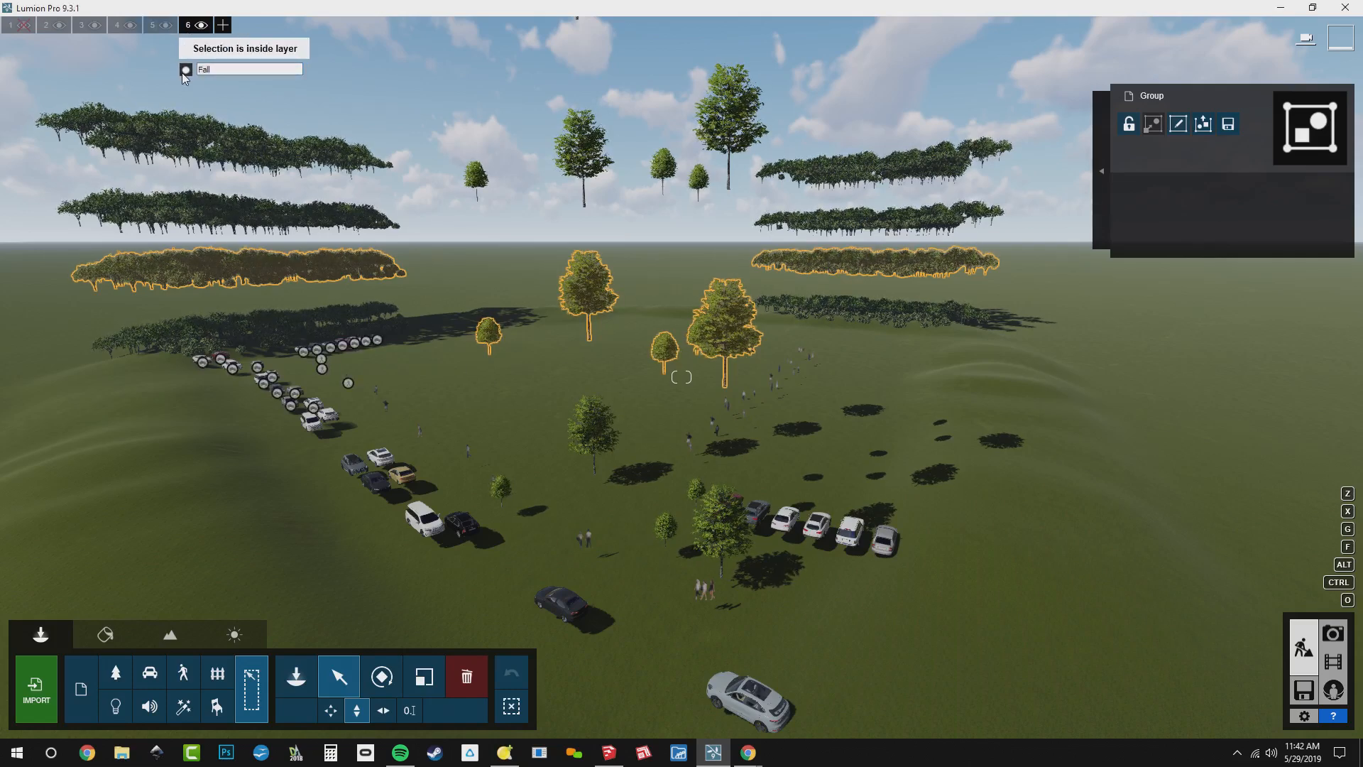
Select the third-level tree group and move it to layer 3, Winter
{"action": "left_click", "coordinate": [907, 216]}
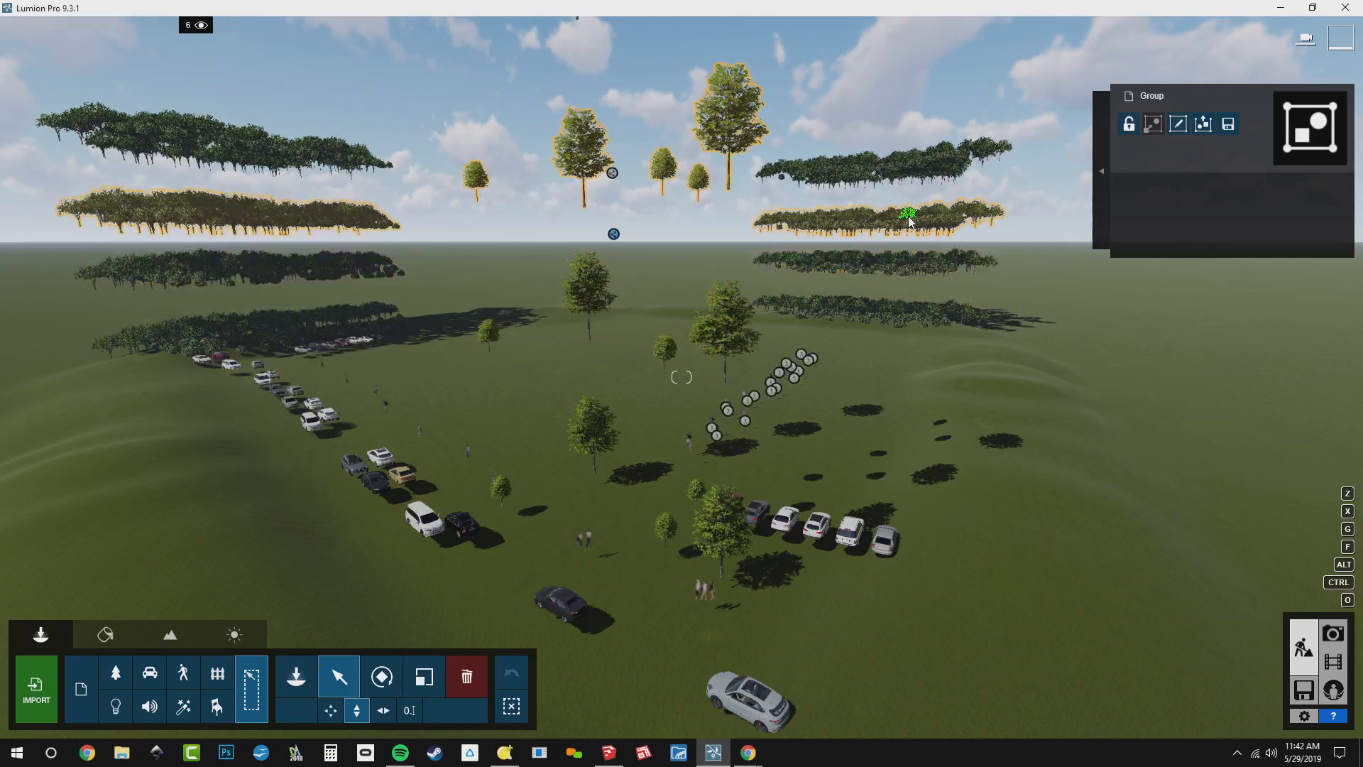
{"action": "mouse_move", "coordinate": [155, 49]}
{"action": "left_click", "coordinate": [82, 25]}
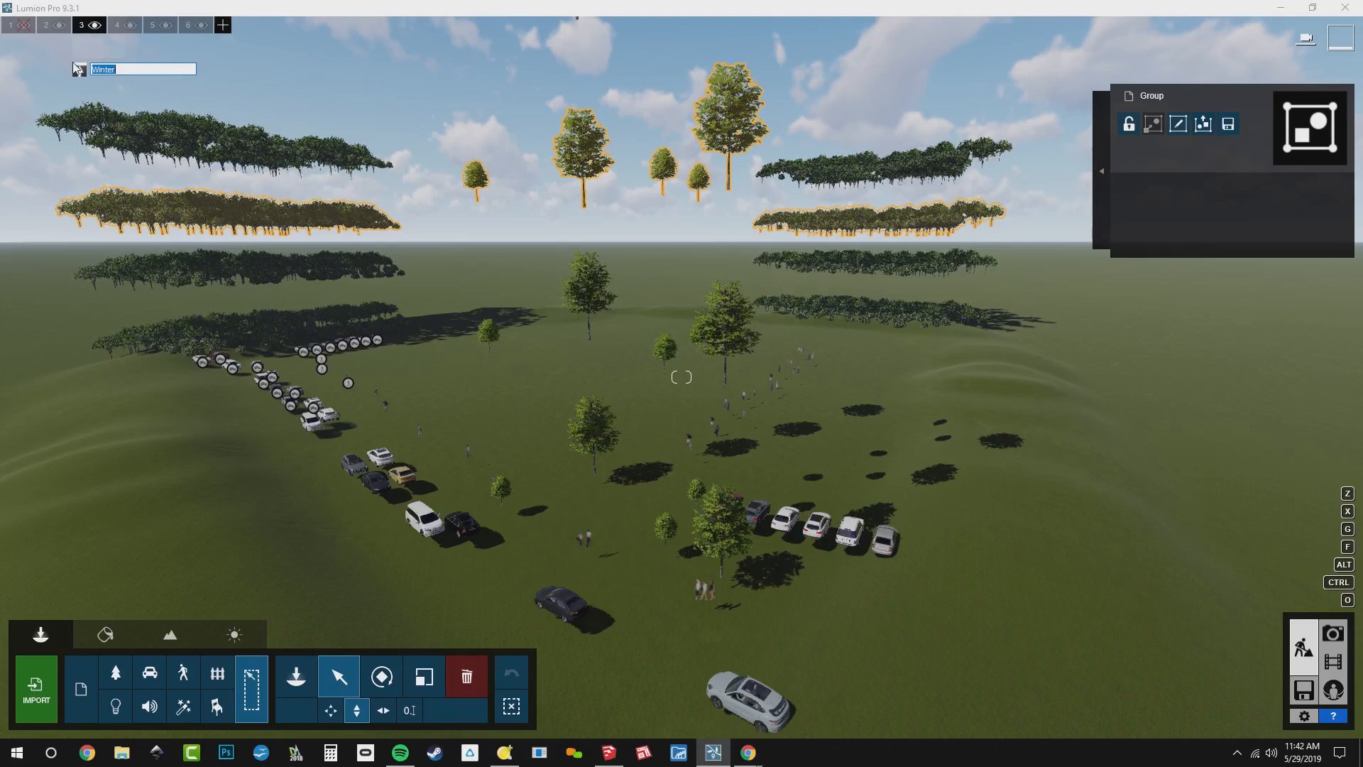
{"action": "left_click", "coordinate": [78, 72]}
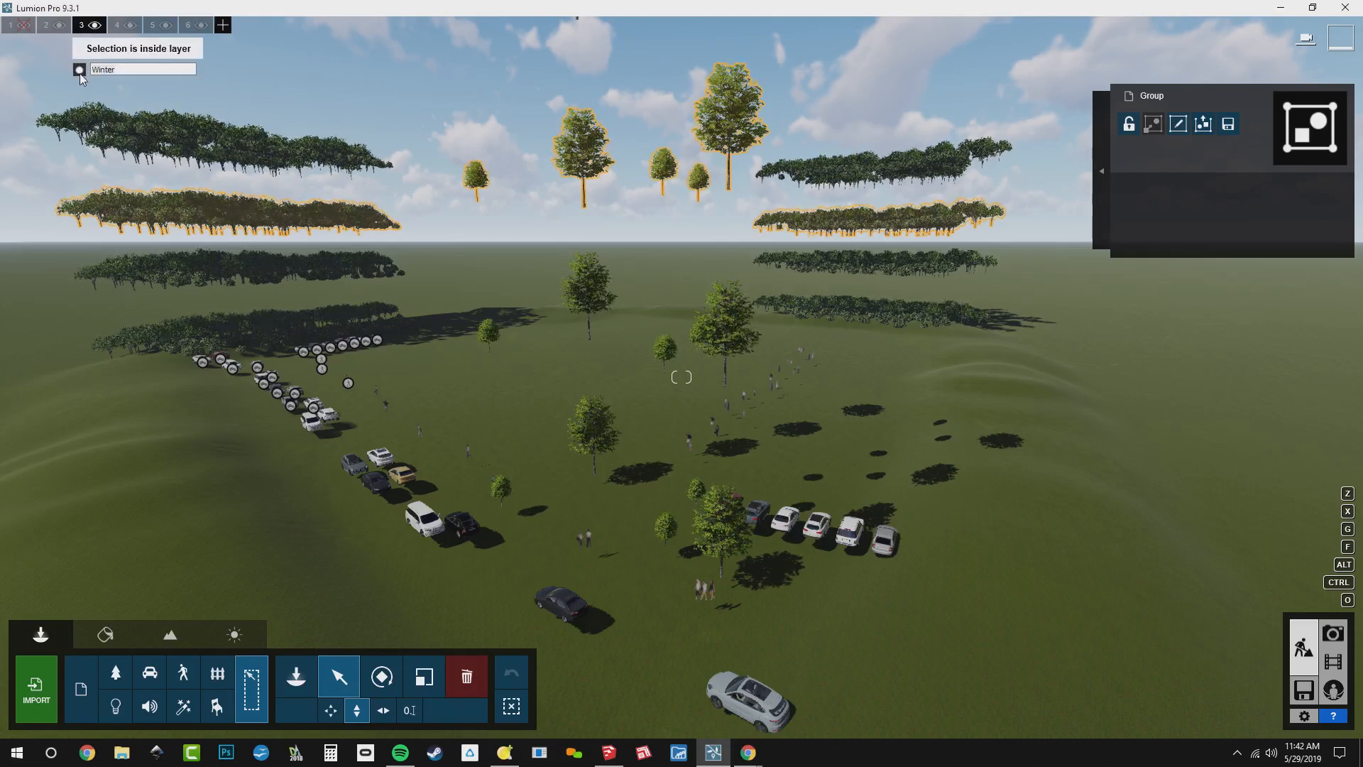
Select the topmost tree group and move it to layer 4, Spring
{"action": "left_click", "coordinate": [141, 135]}
{"action": "left_click", "coordinate": [117, 25]}
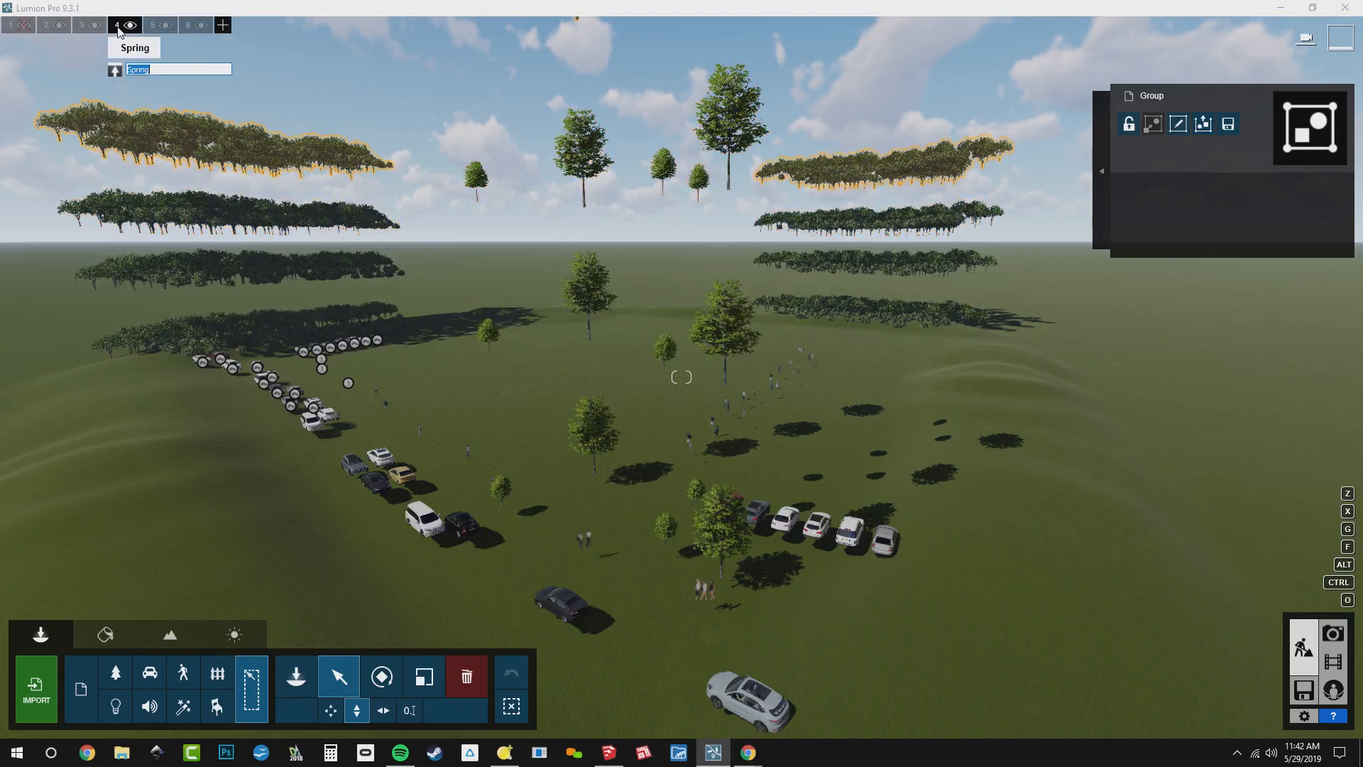
{"action": "left_click", "coordinate": [113, 71]}
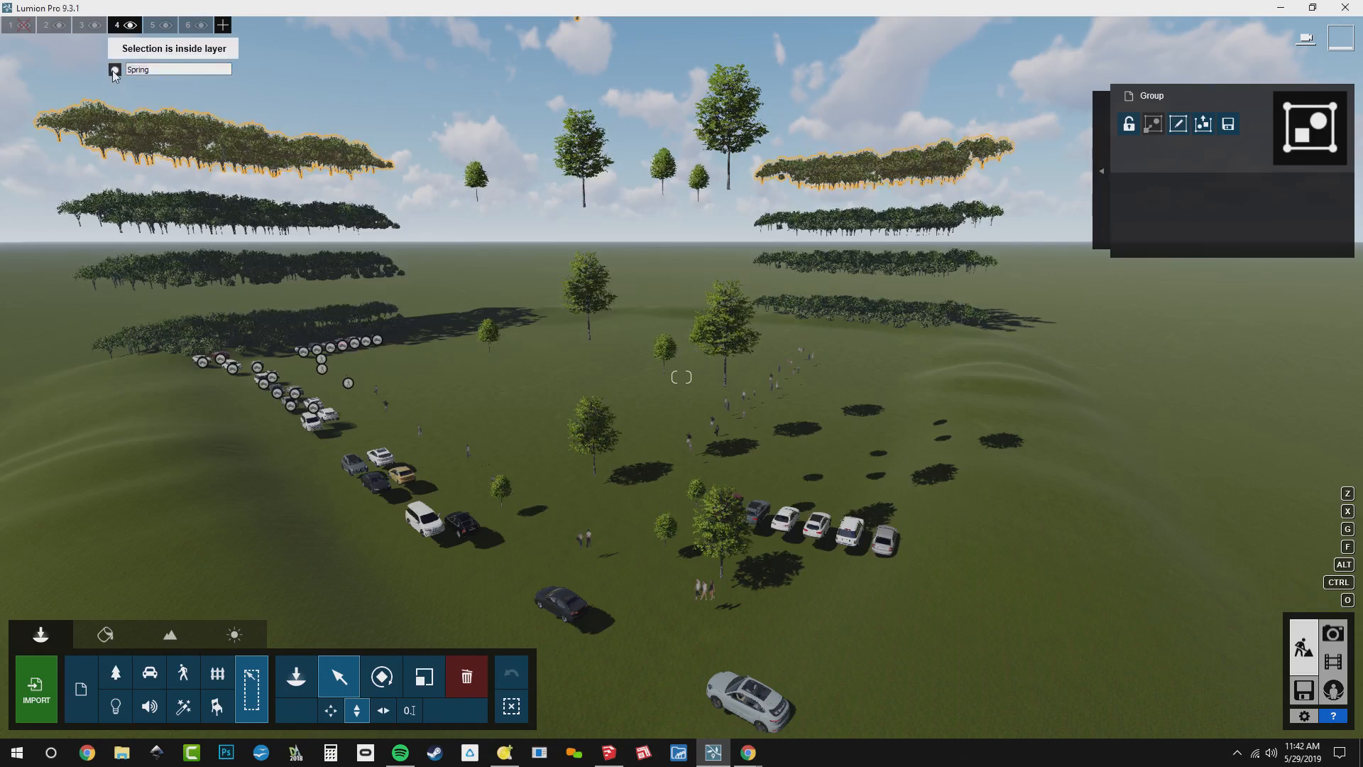
Hide layers 3 to 6 one after another and show them again to check which tree group each contains
{"action": "left_click", "coordinate": [94, 26]}
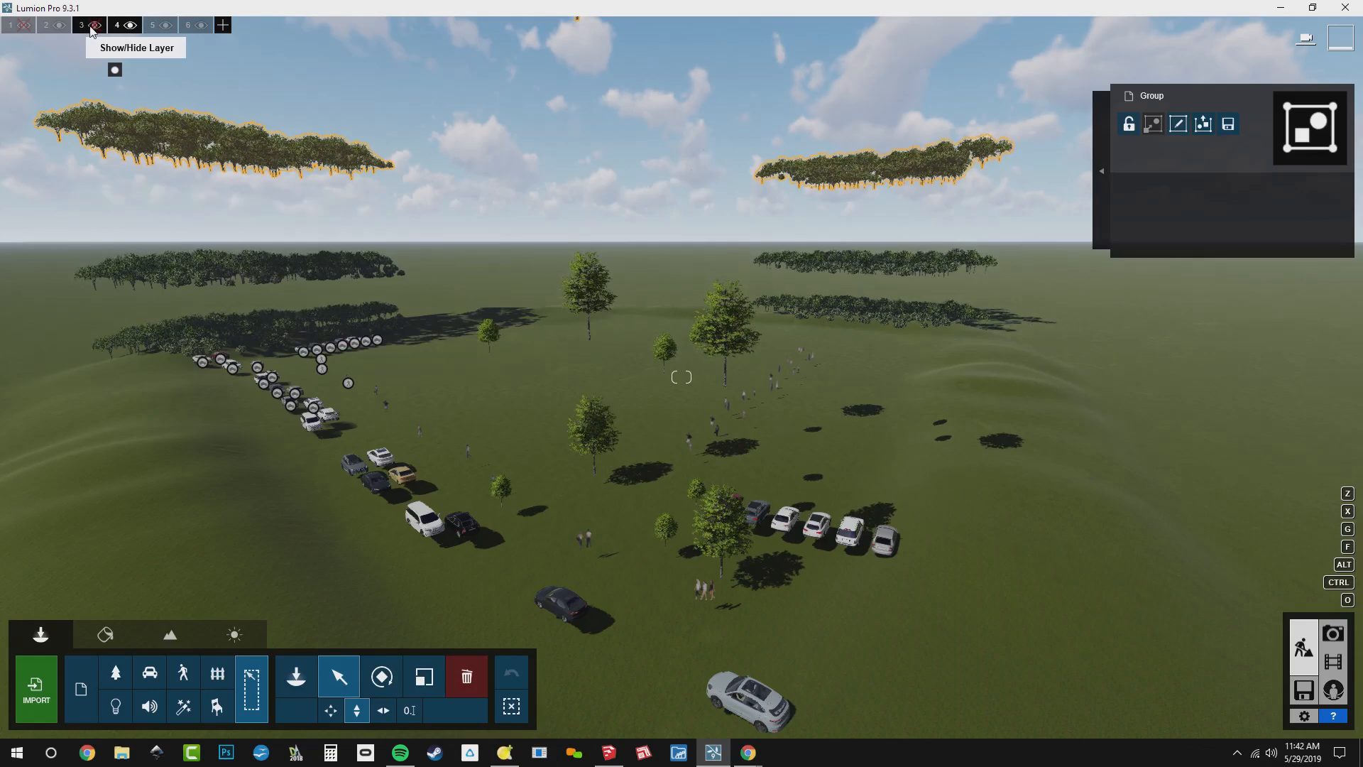
{"action": "left_click", "coordinate": [130, 26]}
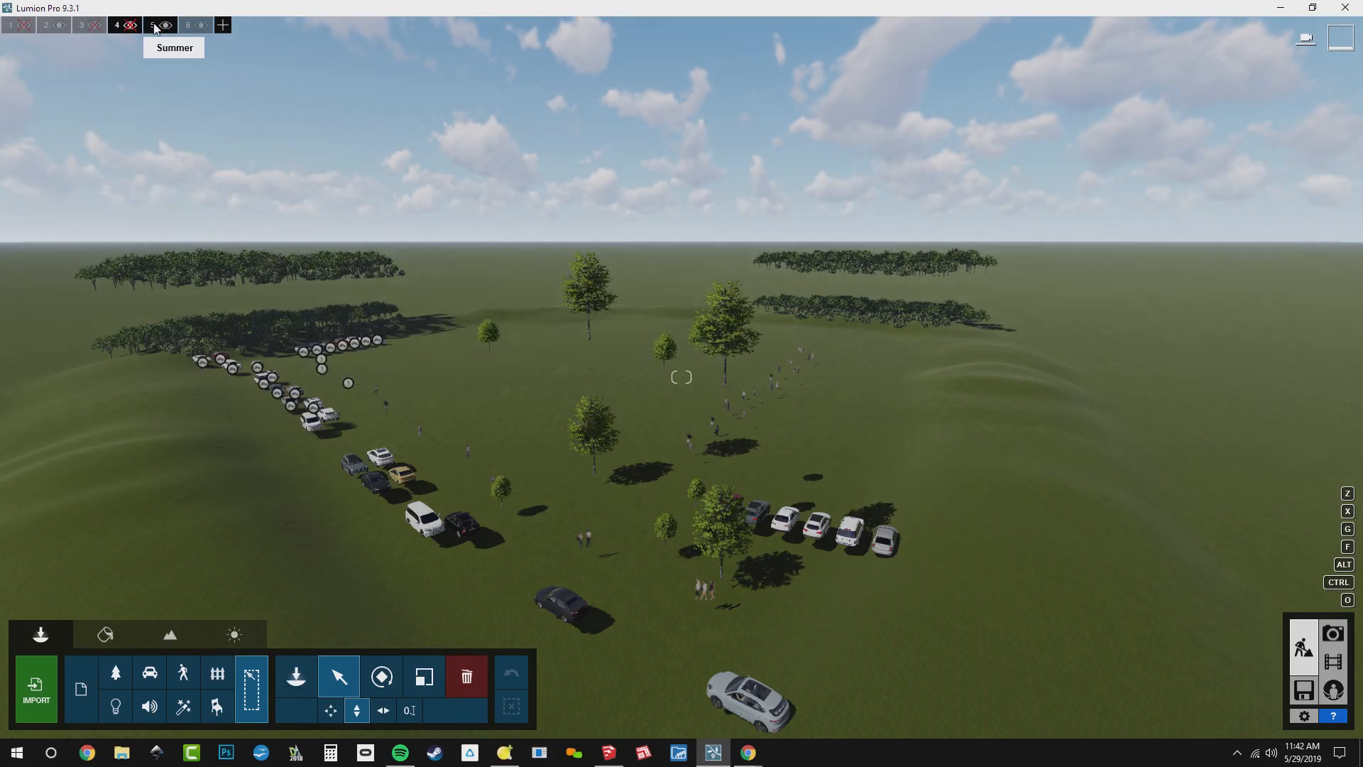
{"action": "left_click", "coordinate": [164, 25]}
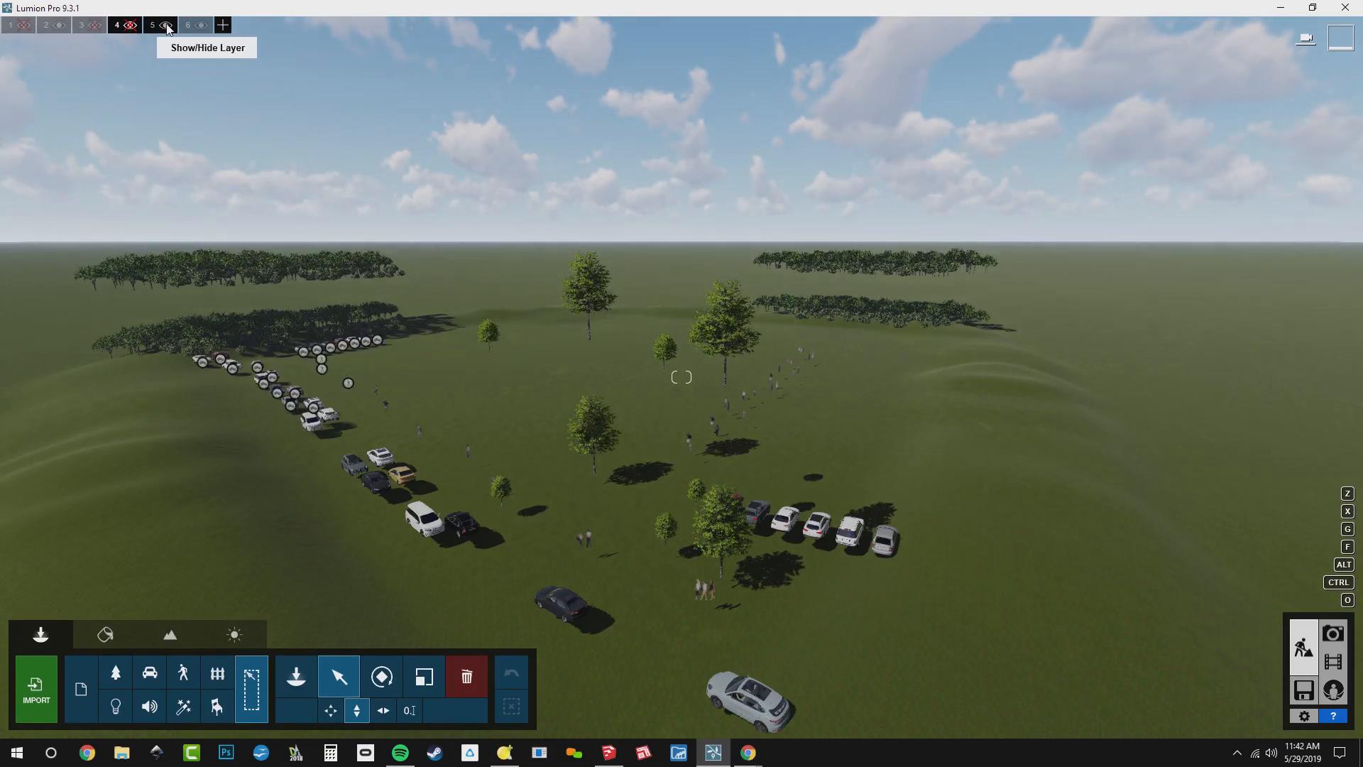
{"action": "left_click", "coordinate": [202, 27]}
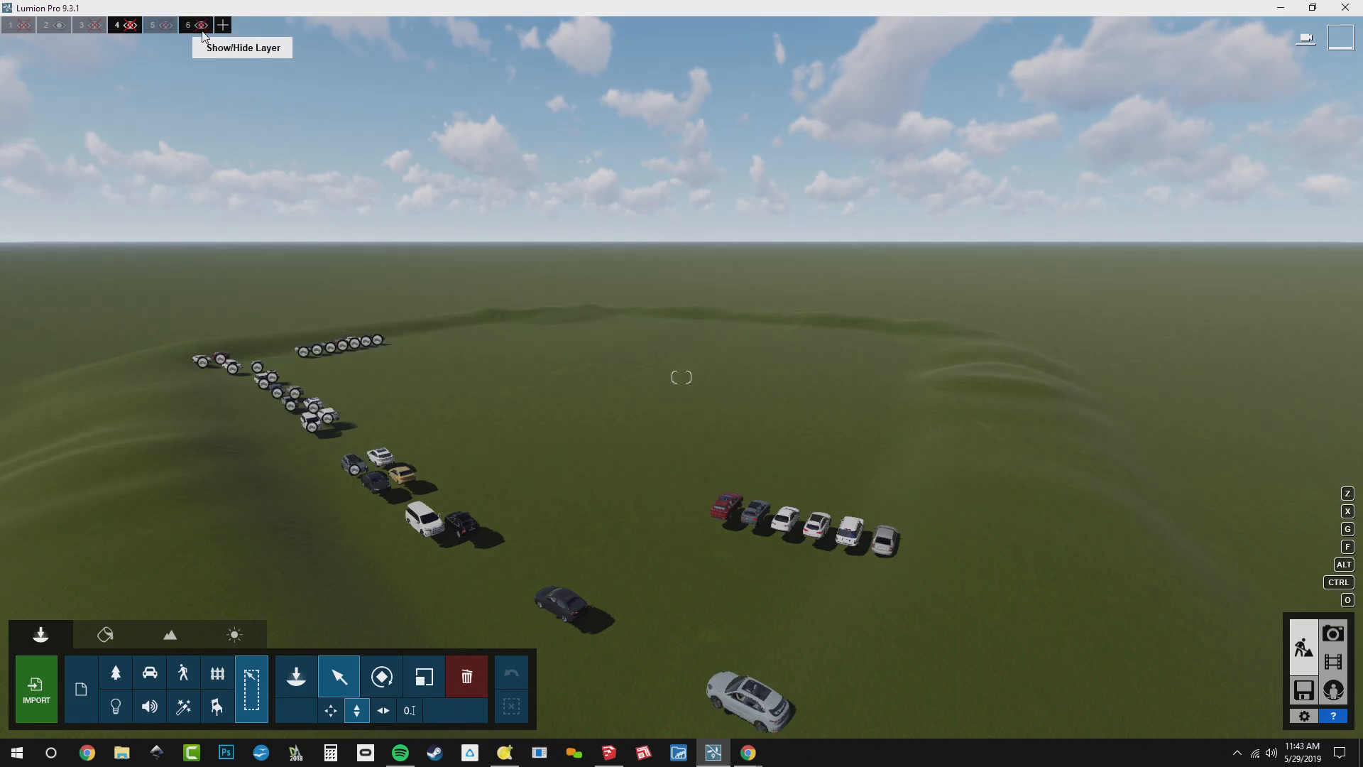
{"action": "left_click", "coordinate": [203, 25]}
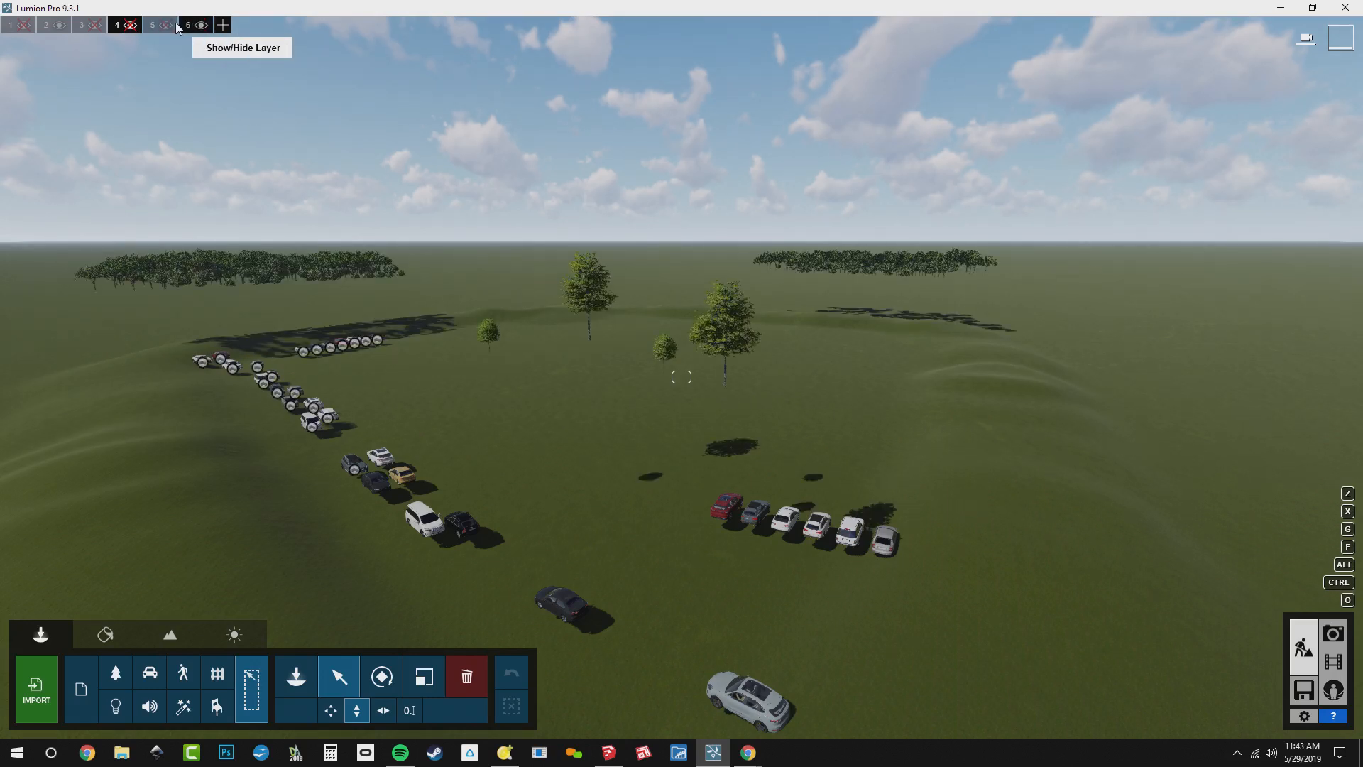
{"action": "left_click", "coordinate": [167, 25]}
{"action": "left_click", "coordinate": [129, 26]}
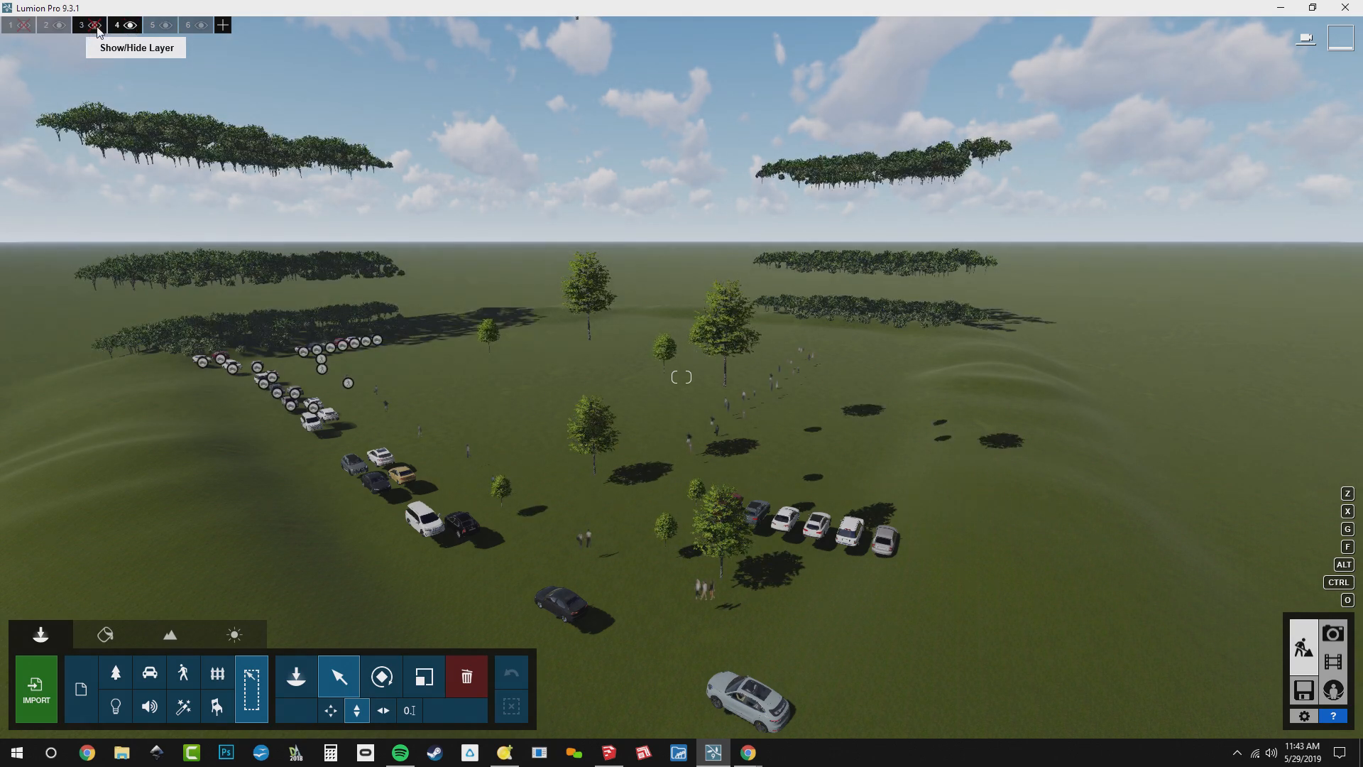
{"action": "left_click", "coordinate": [95, 27]}
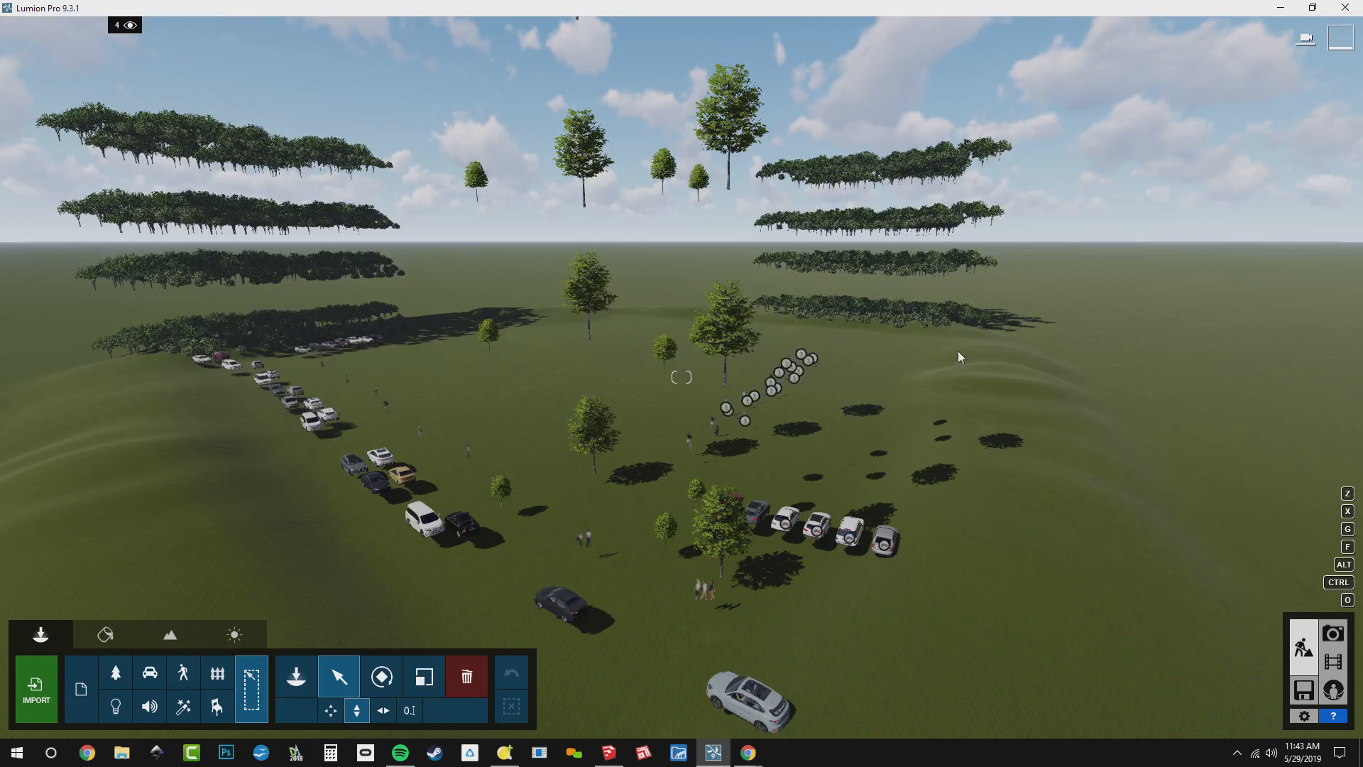
Check the ground-level tree group's numeric position, then set the second-level group's Y position to 0 ft
{"action": "left_click", "coordinate": [928, 312]}
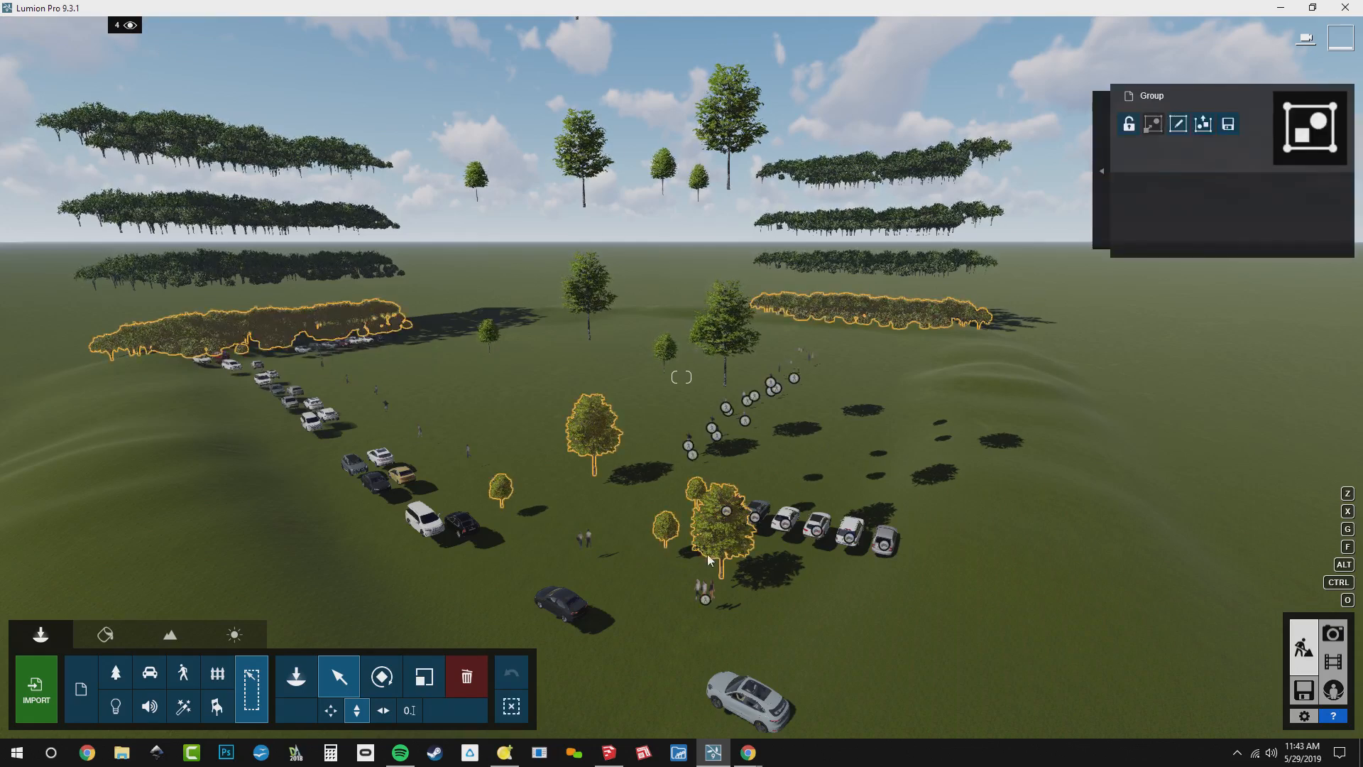
{"action": "left_click", "coordinate": [408, 712]}
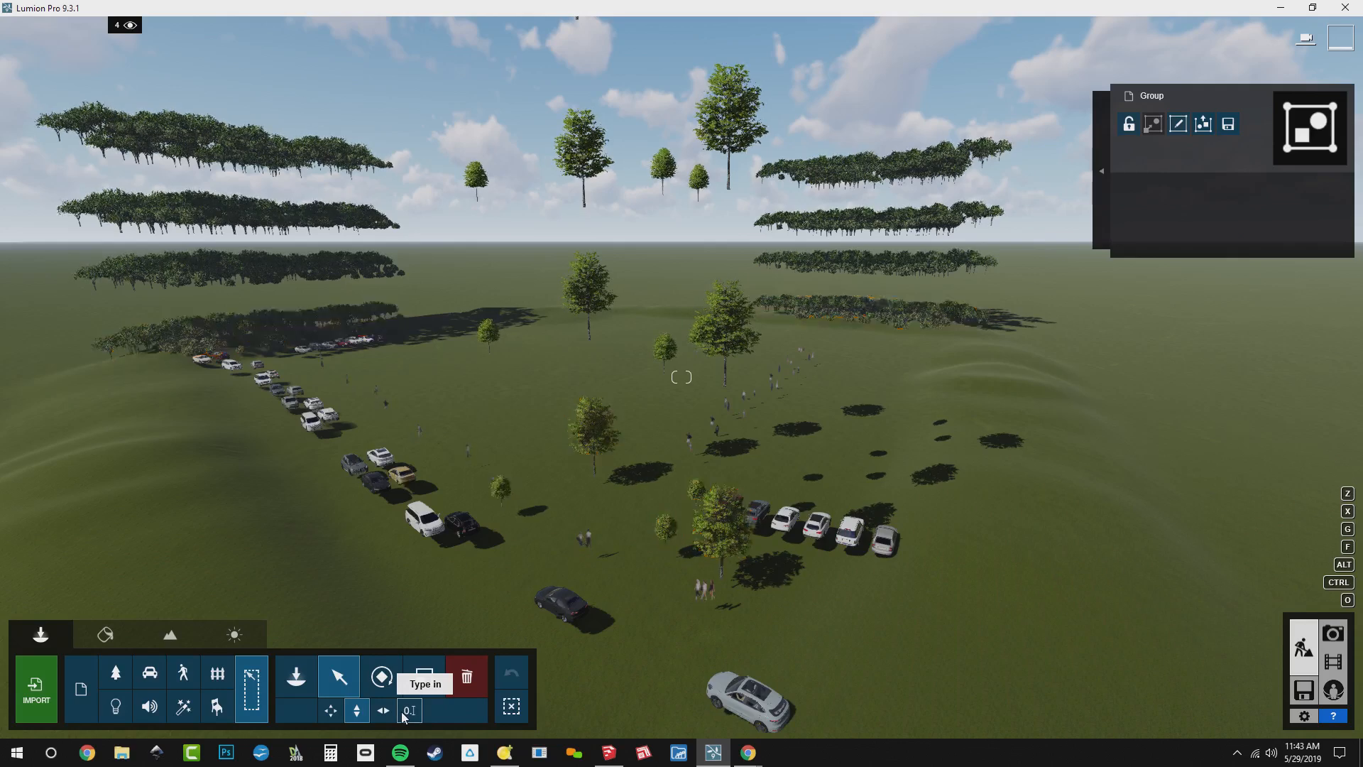
{"action": "left_click", "coordinate": [587, 696]}
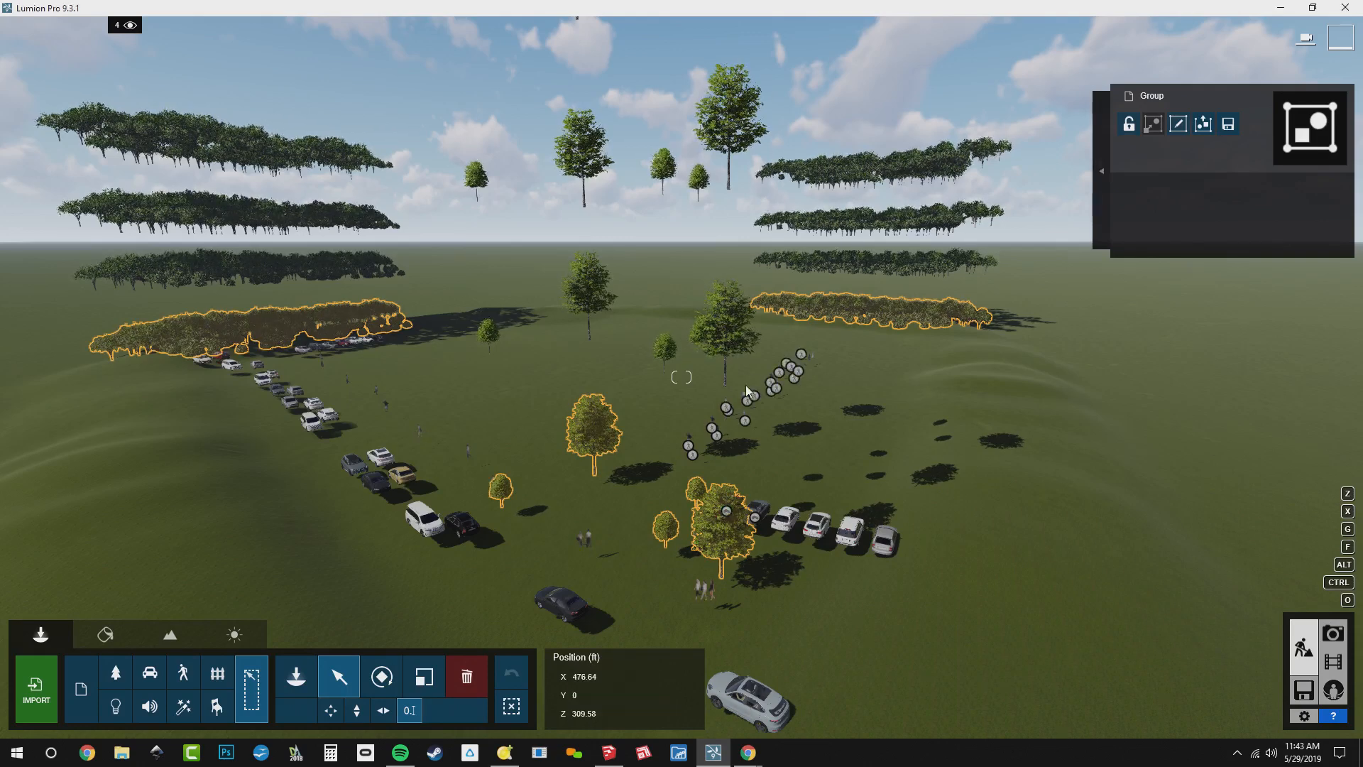
{"action": "left_click", "coordinate": [813, 250]}
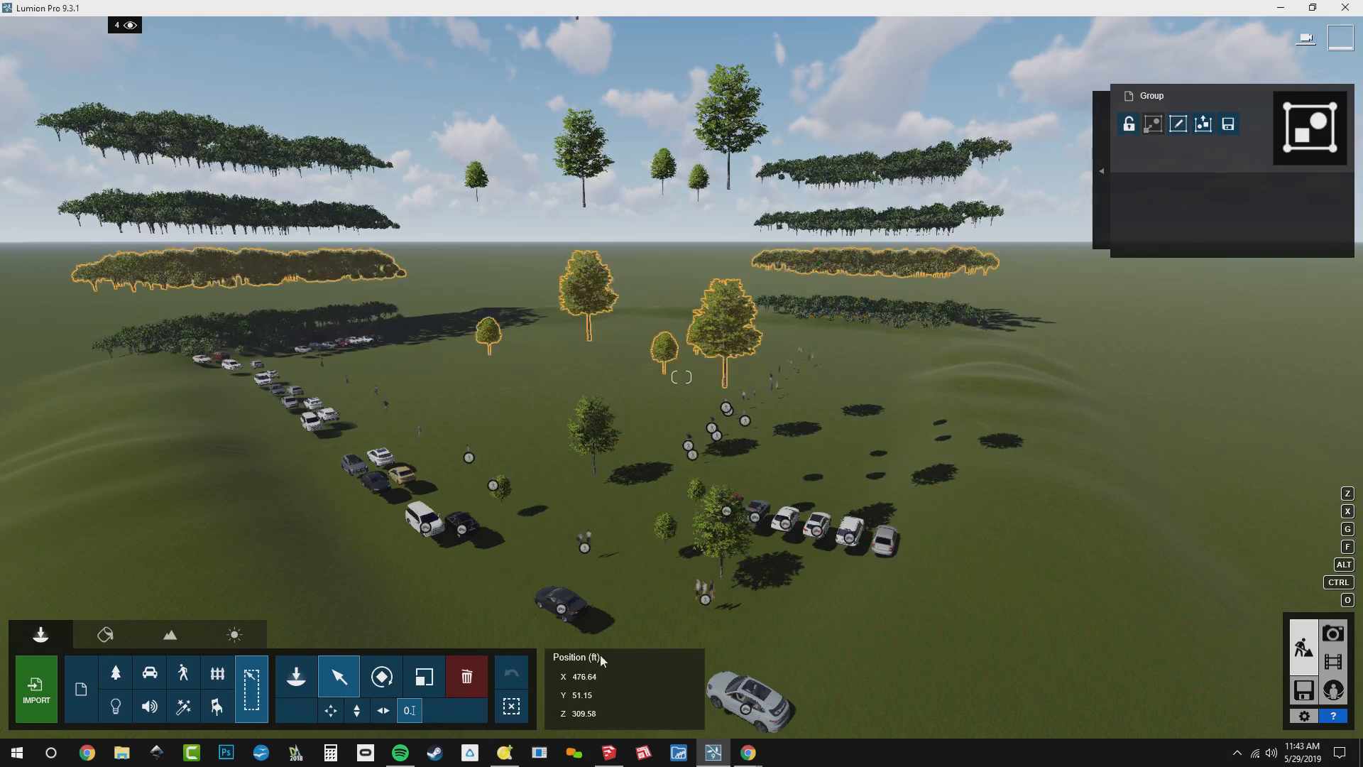
{"action": "double_click", "coordinate": [589, 693]}
{"action": "type", "text": "0"}
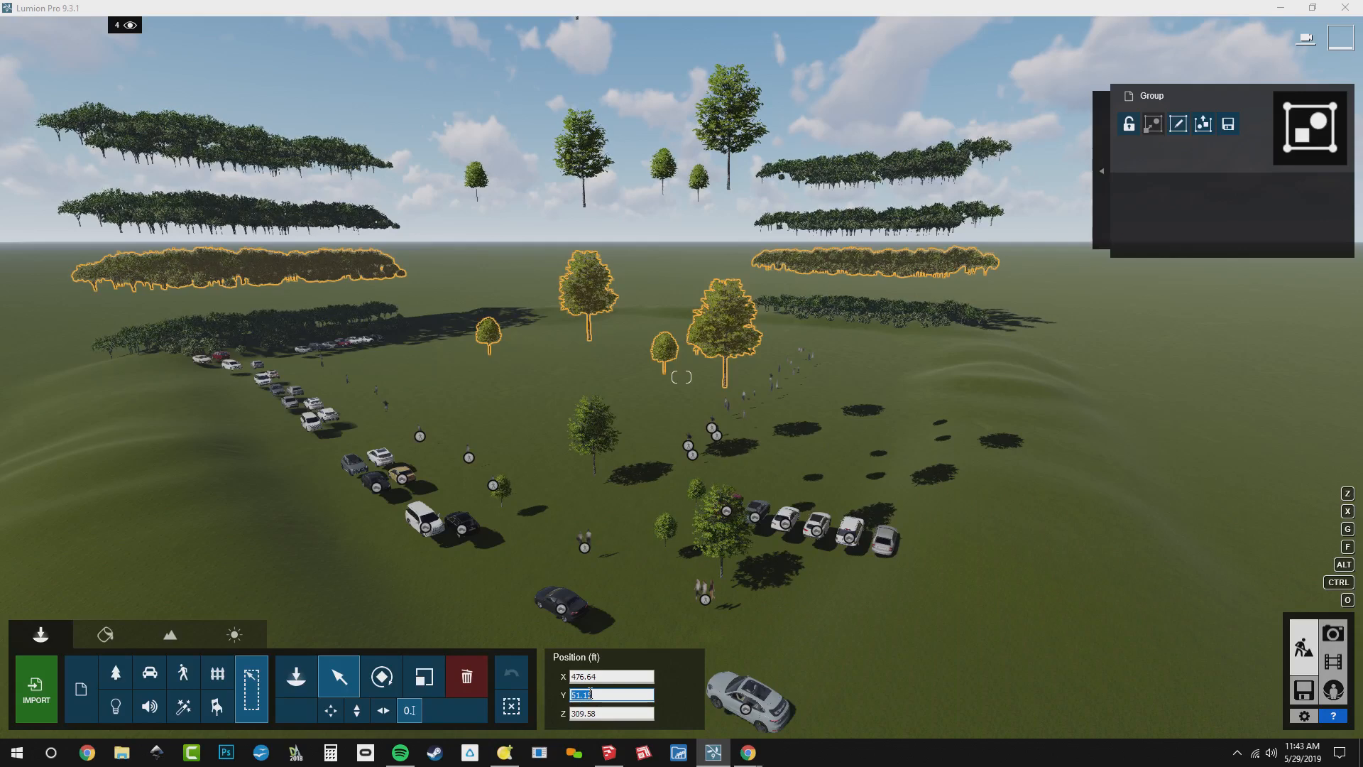
{"action": "key", "text": "Return"}
Set the Y position of both the third-level and the topmost tree groups to 0 ft
{"action": "left_click", "coordinate": [868, 223]}
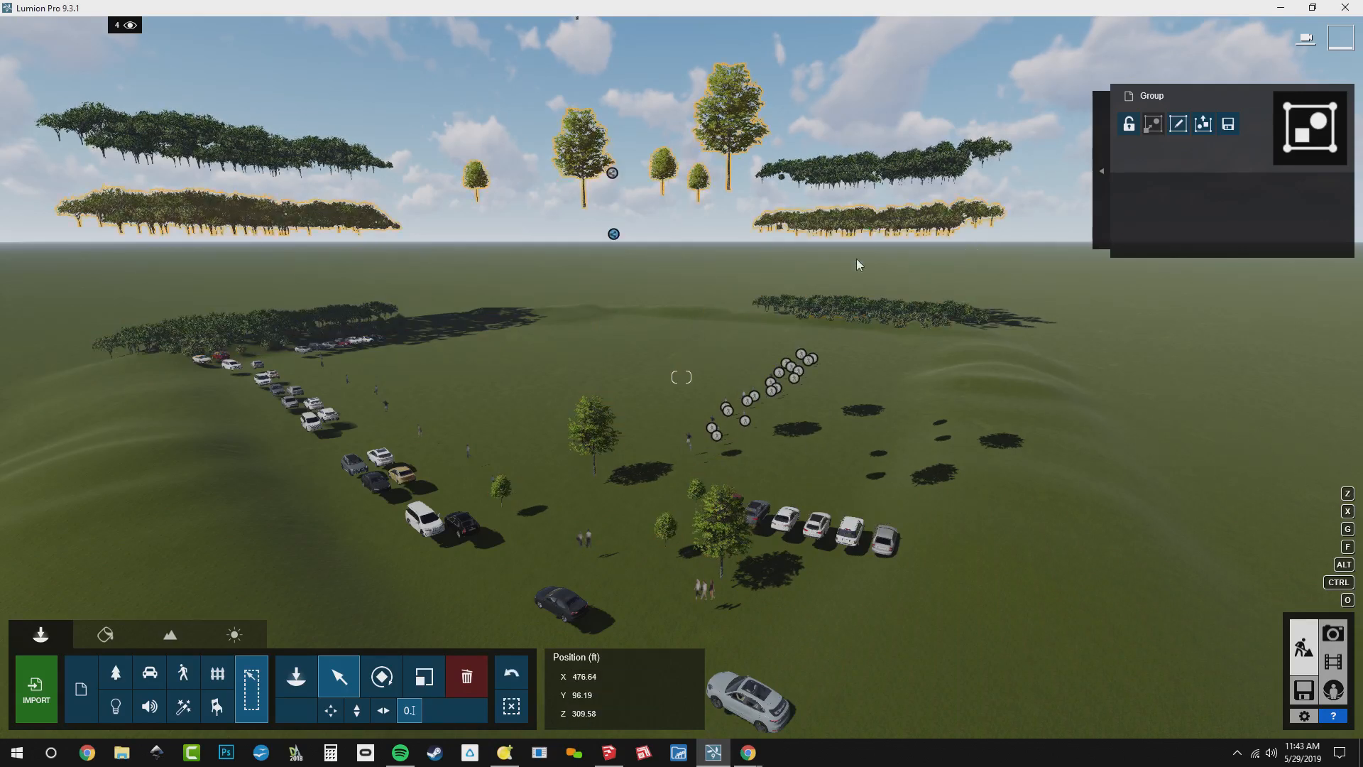
{"action": "key", "text": "Return"}
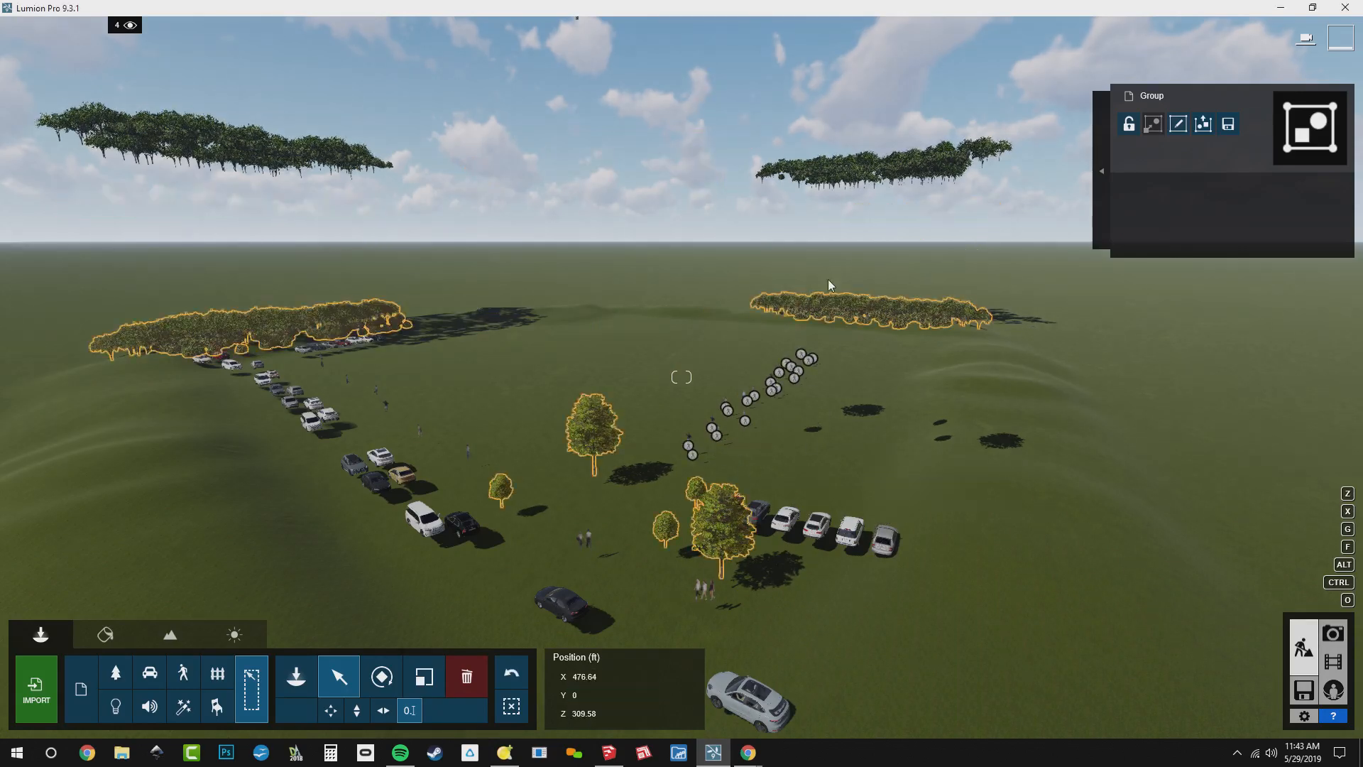
{"action": "left_click", "coordinate": [883, 162]}
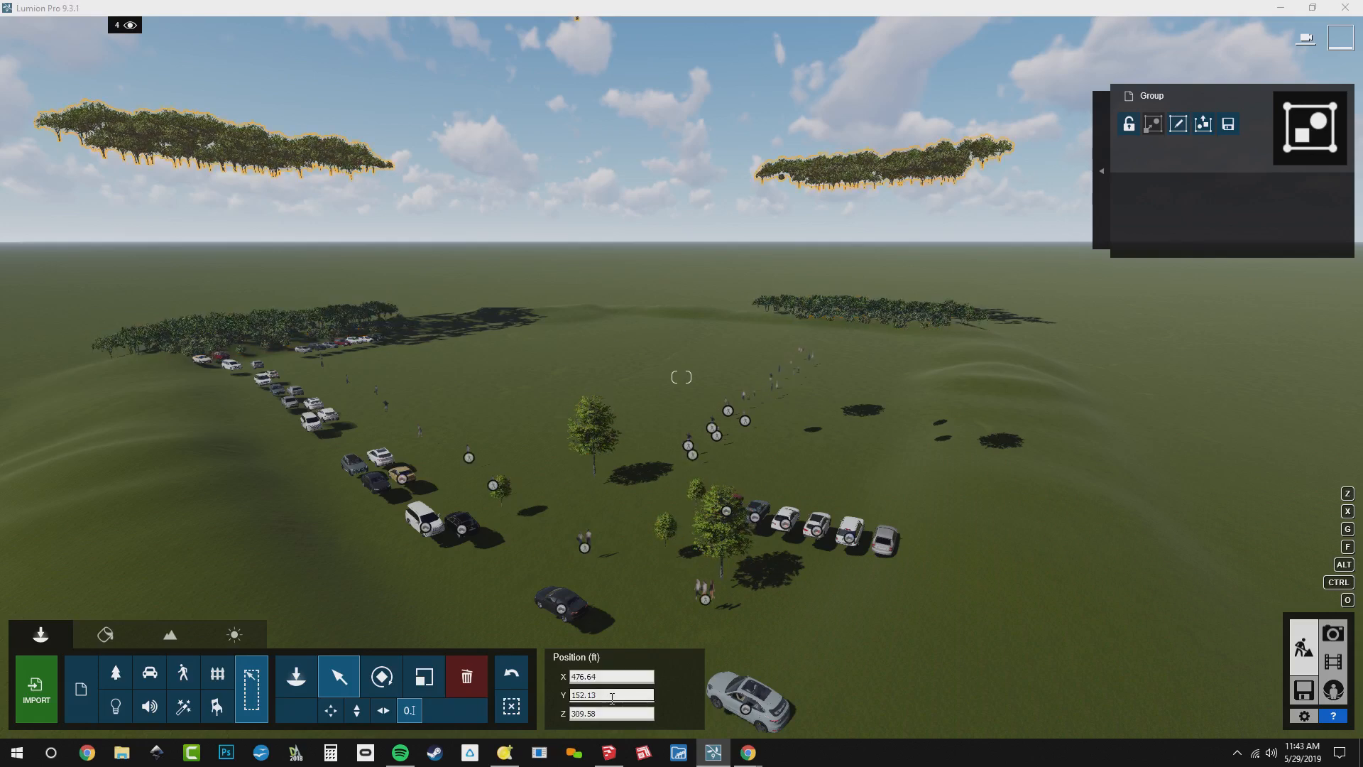
{"action": "type", "text": "0"}
{"action": "key", "text": "Return"}
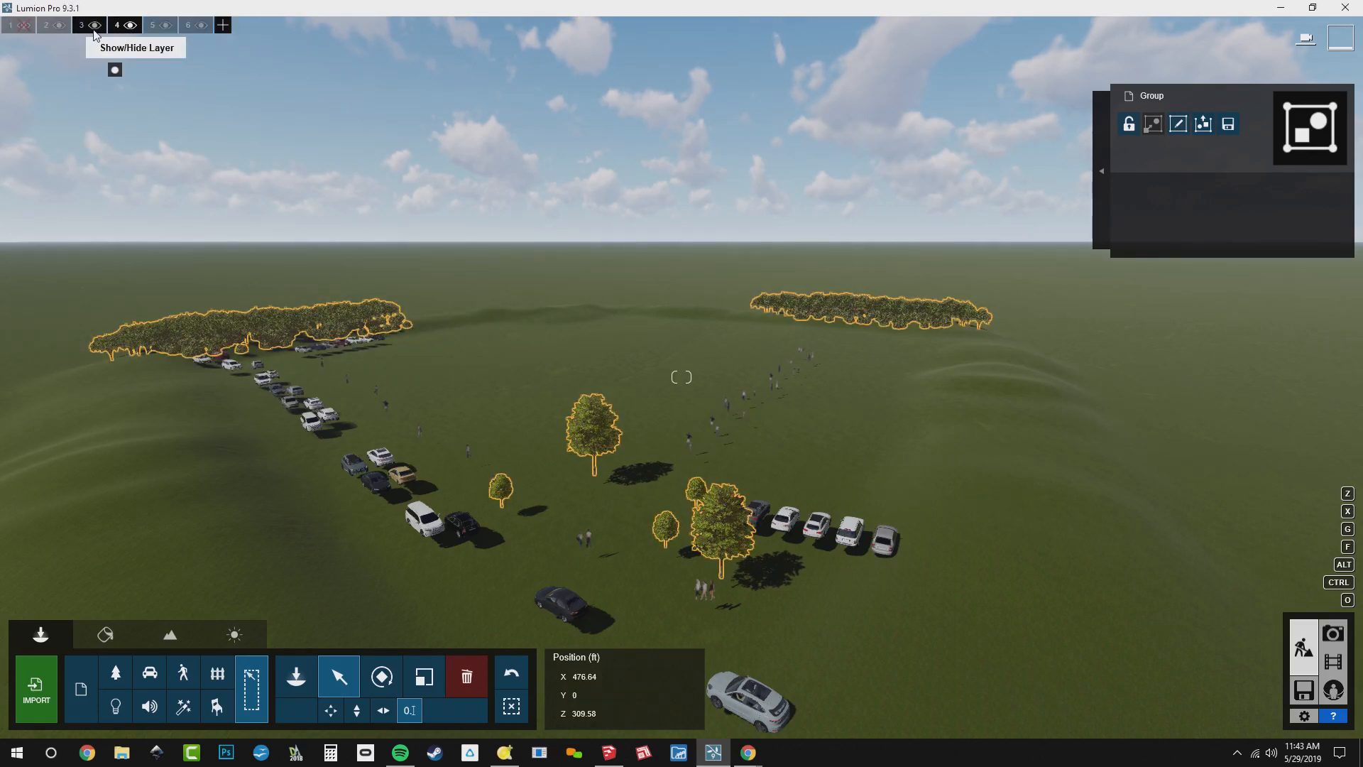
Hide the four seasonal tree layers, 3 to 6
{"action": "left_click", "coordinate": [94, 25]}
{"action": "left_click", "coordinate": [129, 24]}
{"action": "left_click", "coordinate": [165, 25]}
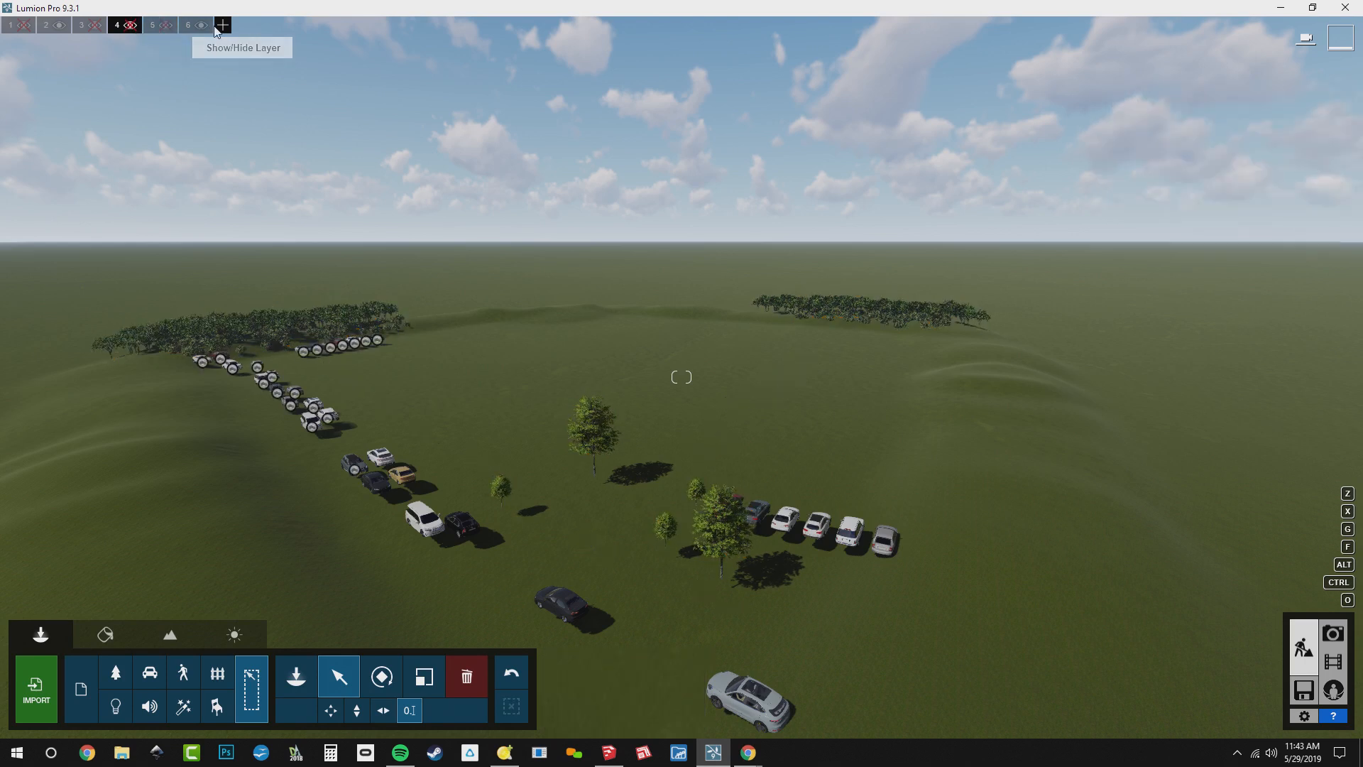
{"action": "left_click", "coordinate": [200, 26]}
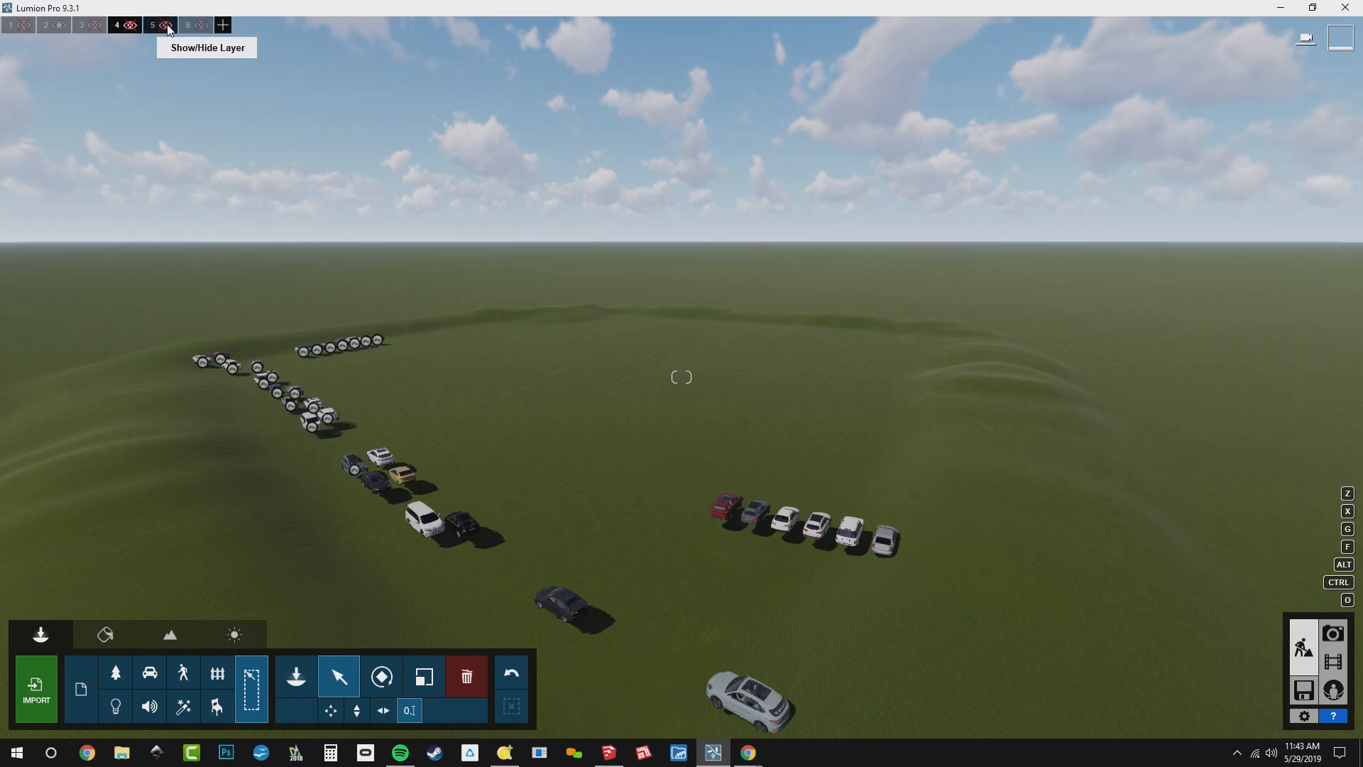
Show and hide each seasonal layer in turn to check its trees, leaving only layer 5, Summer, visible among them
{"action": "left_click", "coordinate": [94, 25]}
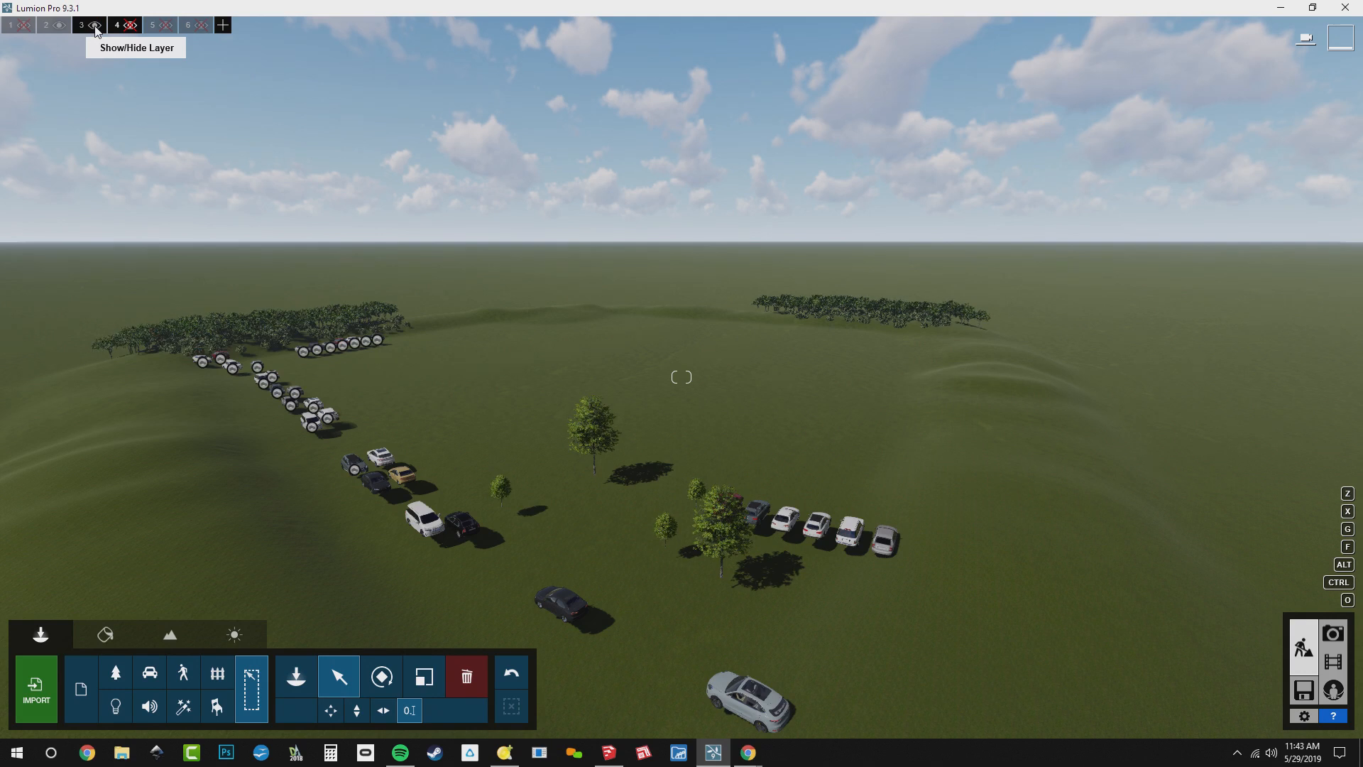
{"action": "left_click", "coordinate": [95, 25]}
{"action": "left_click", "coordinate": [130, 25]}
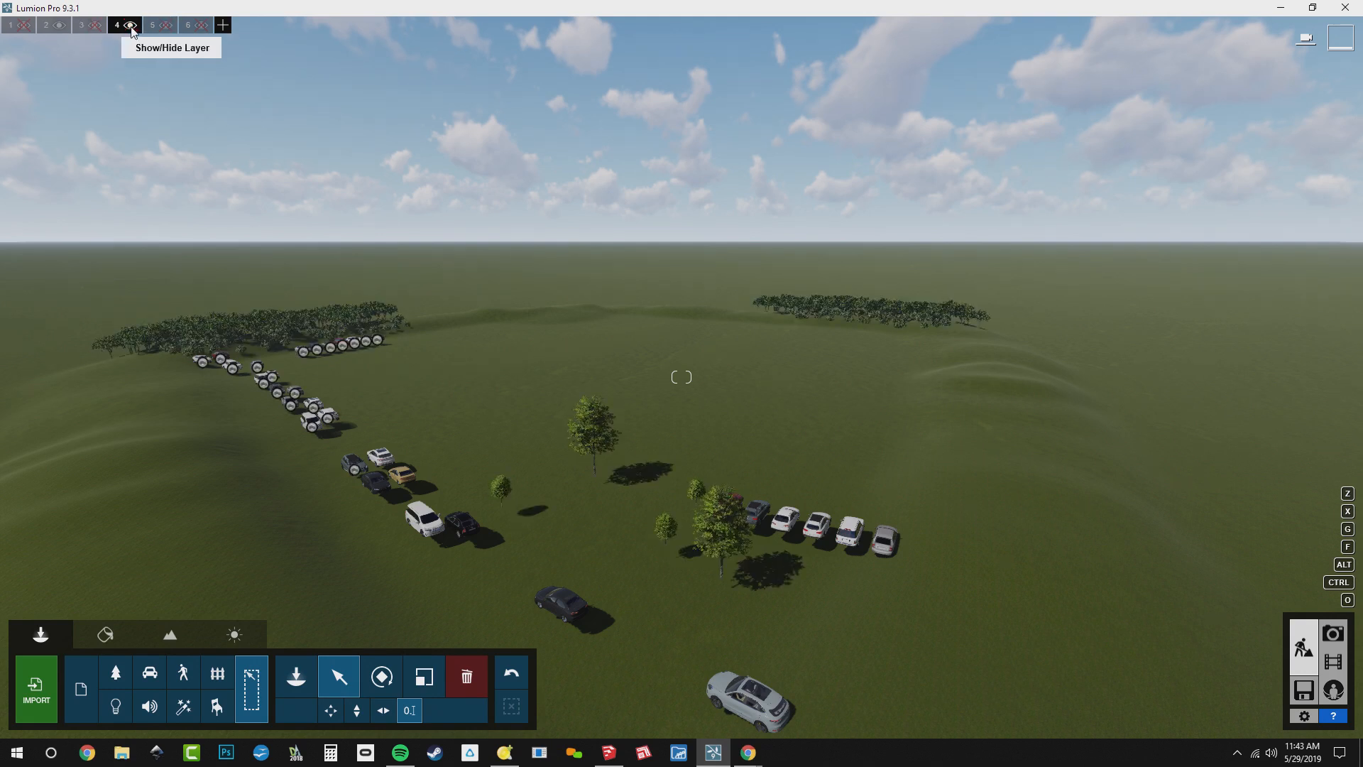
{"action": "left_click", "coordinate": [131, 28]}
{"action": "left_click", "coordinate": [163, 27]}
{"action": "left_click", "coordinate": [163, 27]}
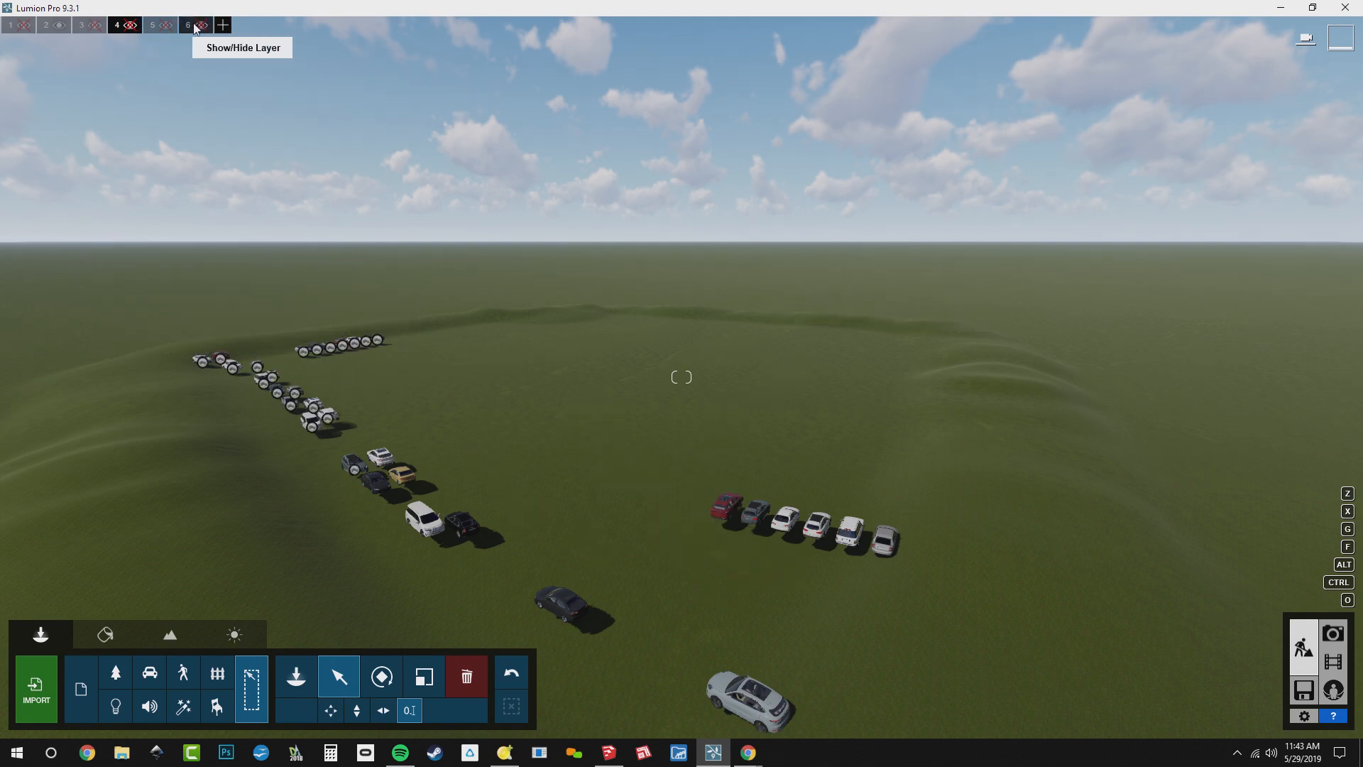
{"action": "left_click", "coordinate": [201, 26]}
{"action": "left_click", "coordinate": [201, 26]}
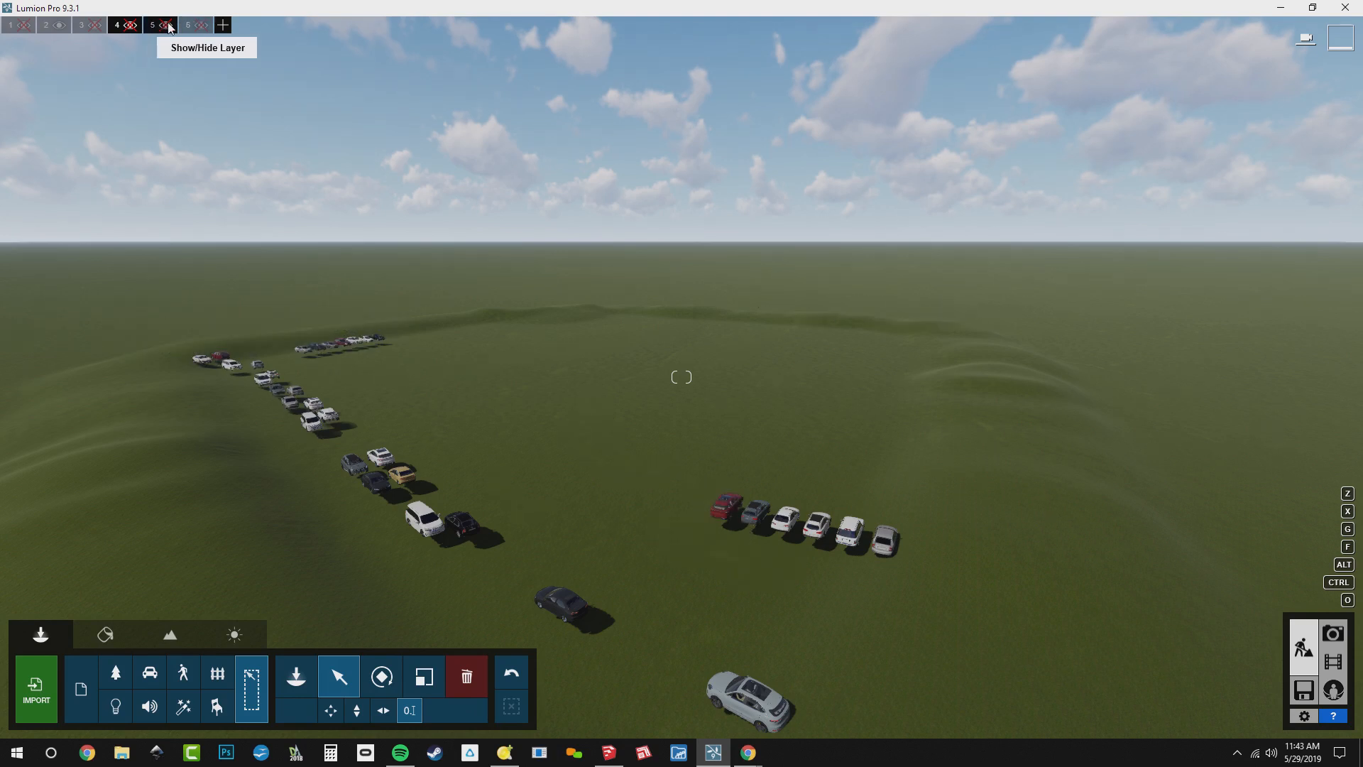
{"action": "left_click", "coordinate": [166, 26]}
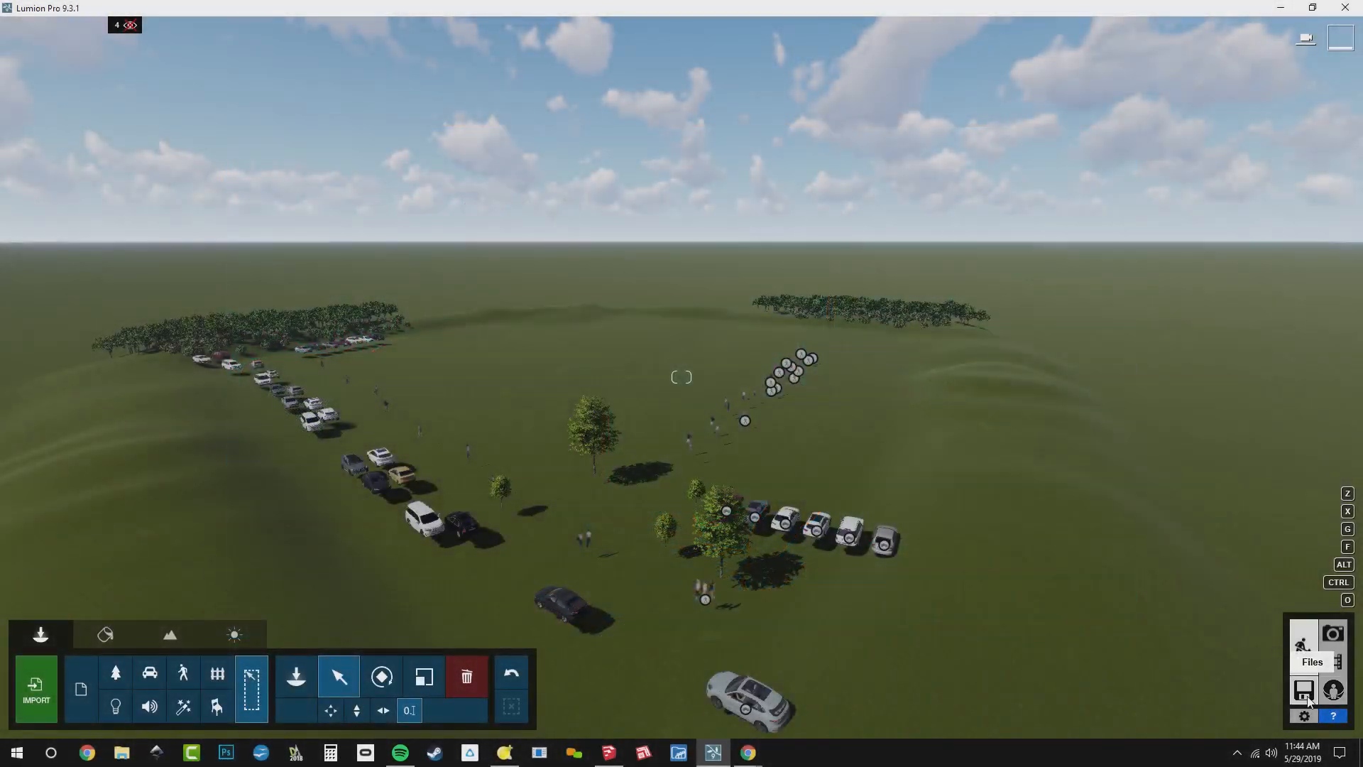
Restore the camera of photo 1 in Photo mode, return to Build mode and show layer 1
{"action": "left_click", "coordinate": [1335, 634]}
{"action": "left_click", "coordinate": [122, 635]}
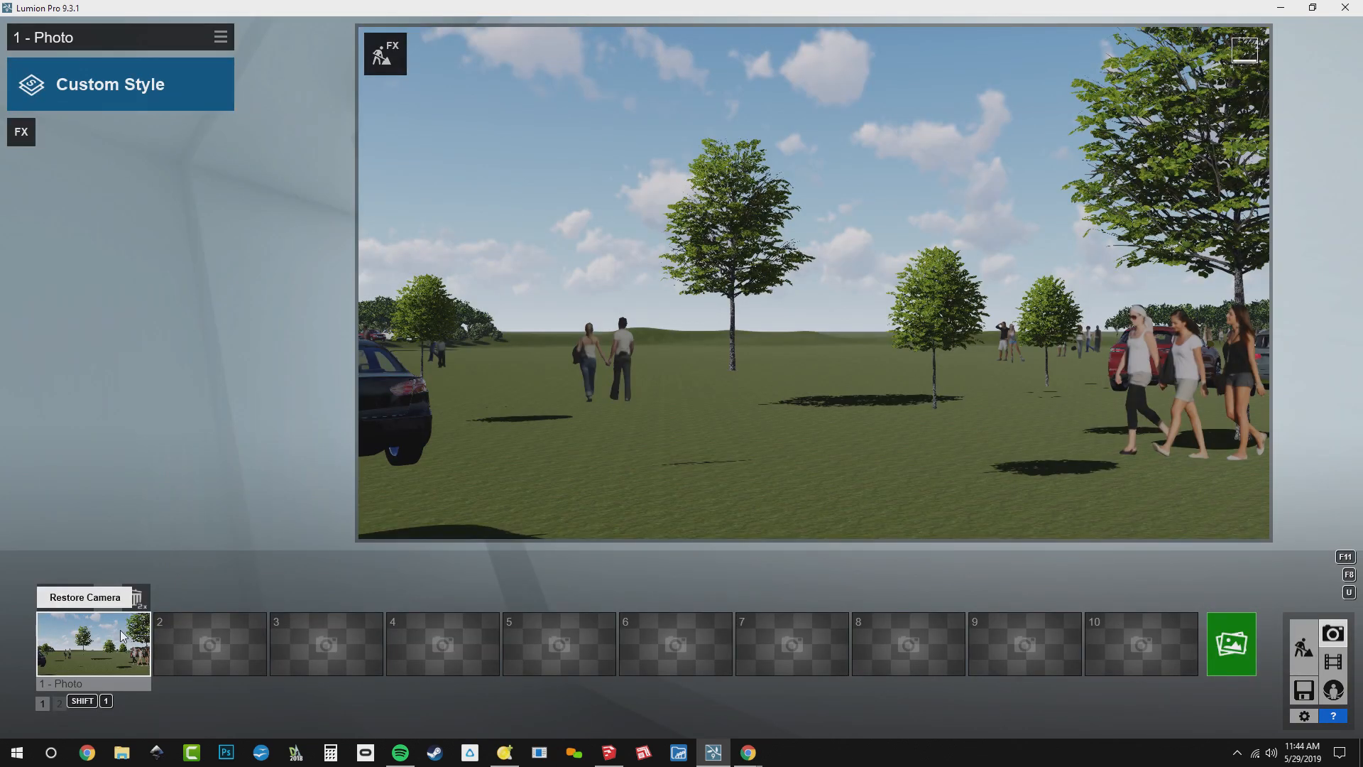
{"action": "left_click", "coordinate": [1310, 639]}
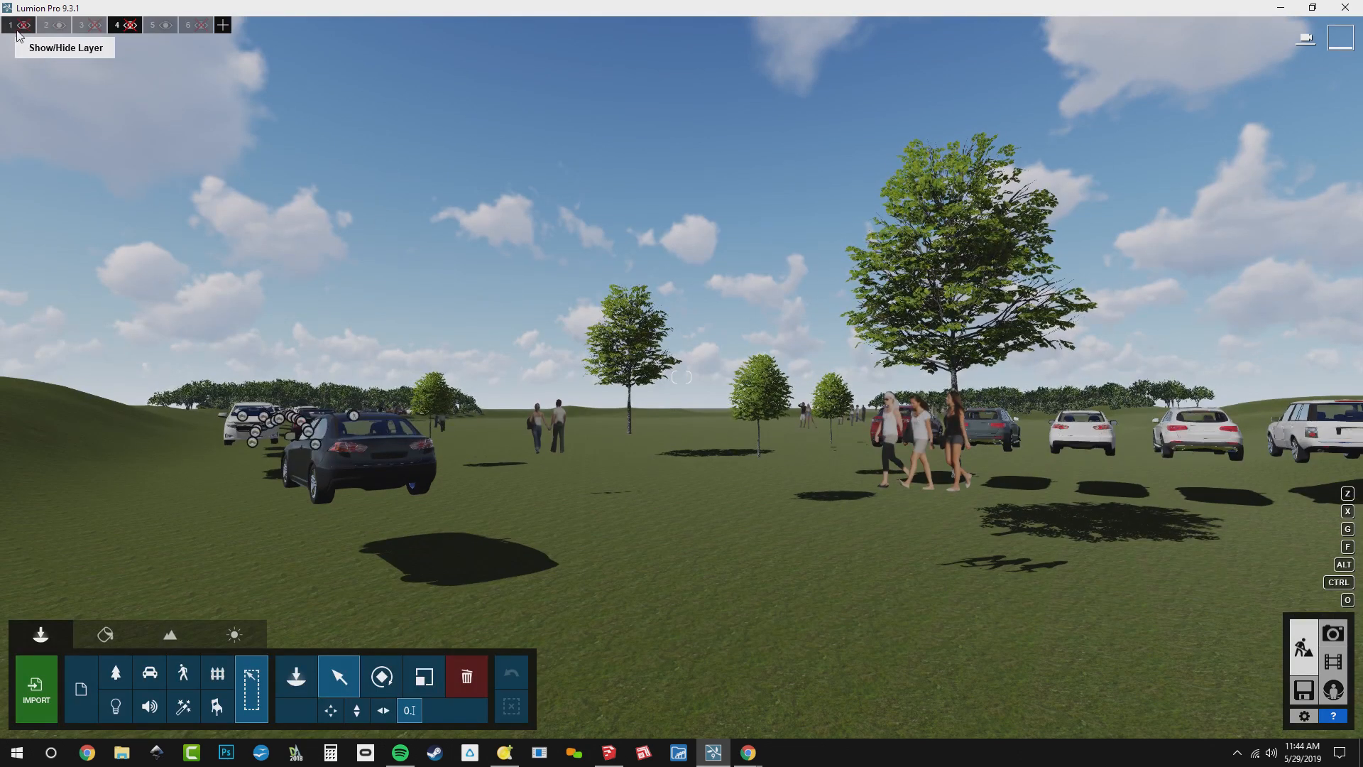
{"action": "left_click", "coordinate": [18, 35]}
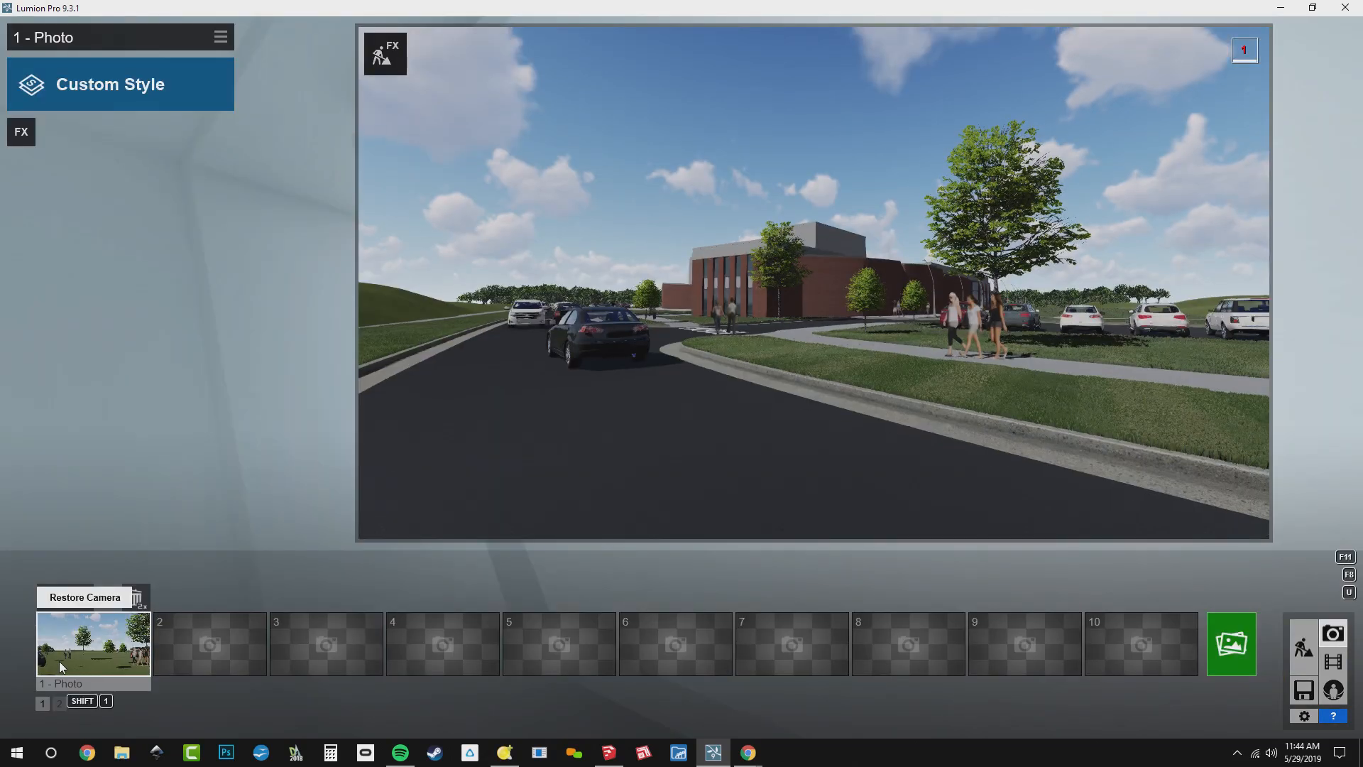
Restore photo 1's camera, add the Real Skies effect and lower its Heading so the sun lights the brick facade
{"action": "left_click", "coordinate": [58, 660]}
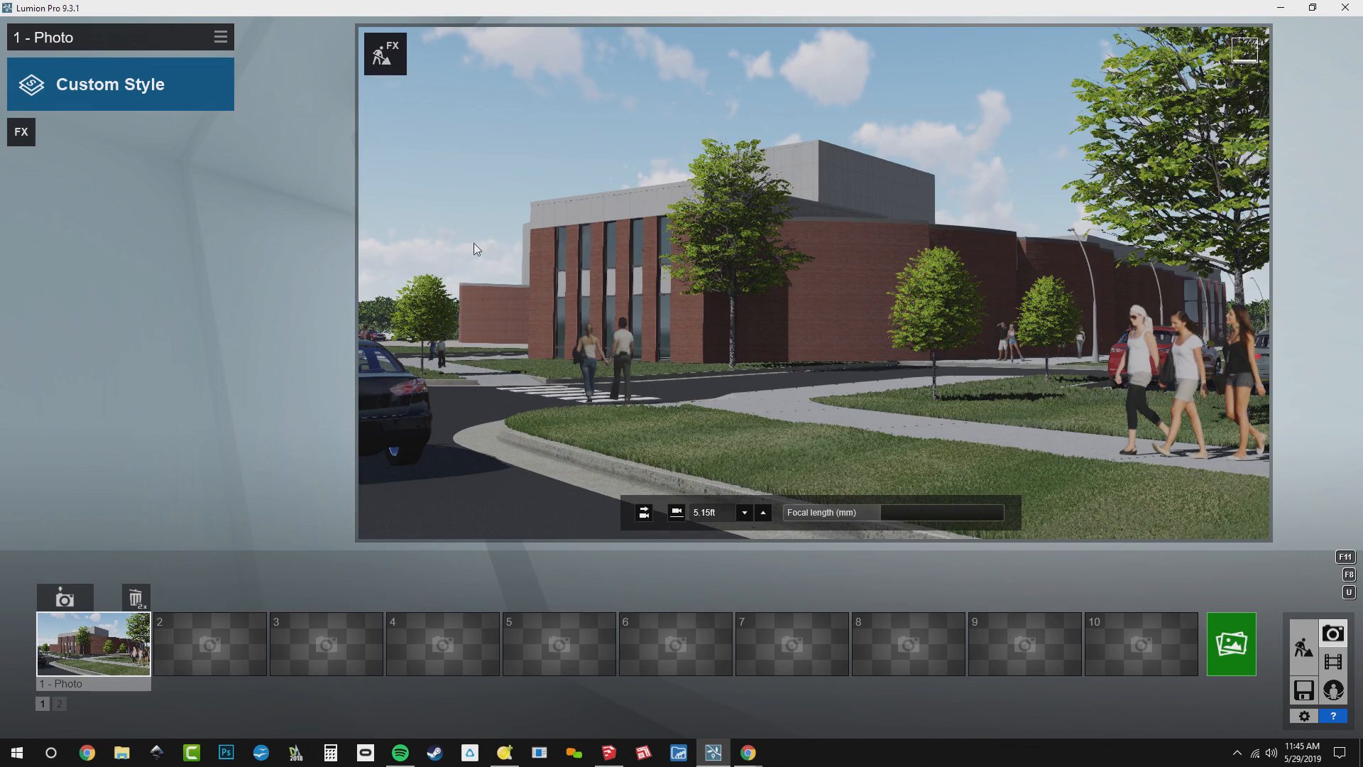
{"action": "left_click", "coordinate": [21, 132]}
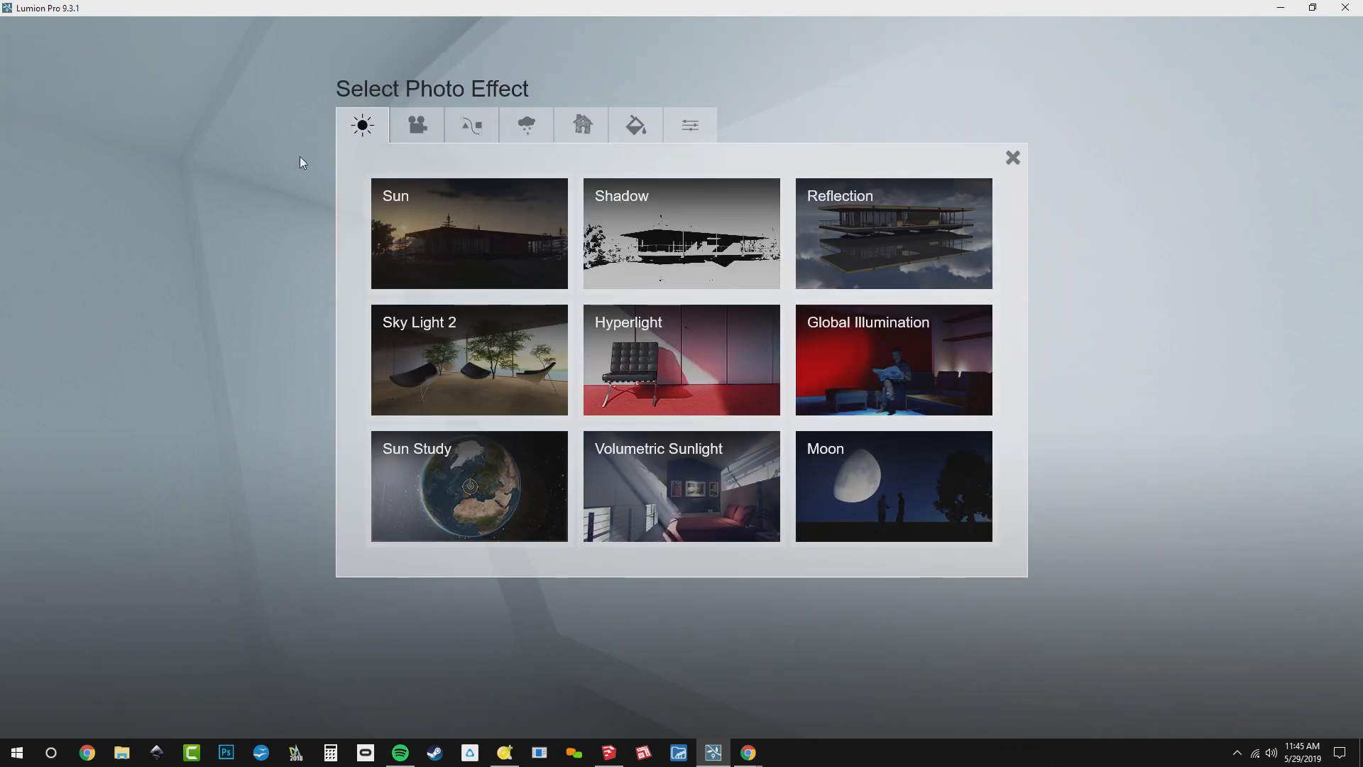
{"action": "left_click", "coordinate": [525, 125]}
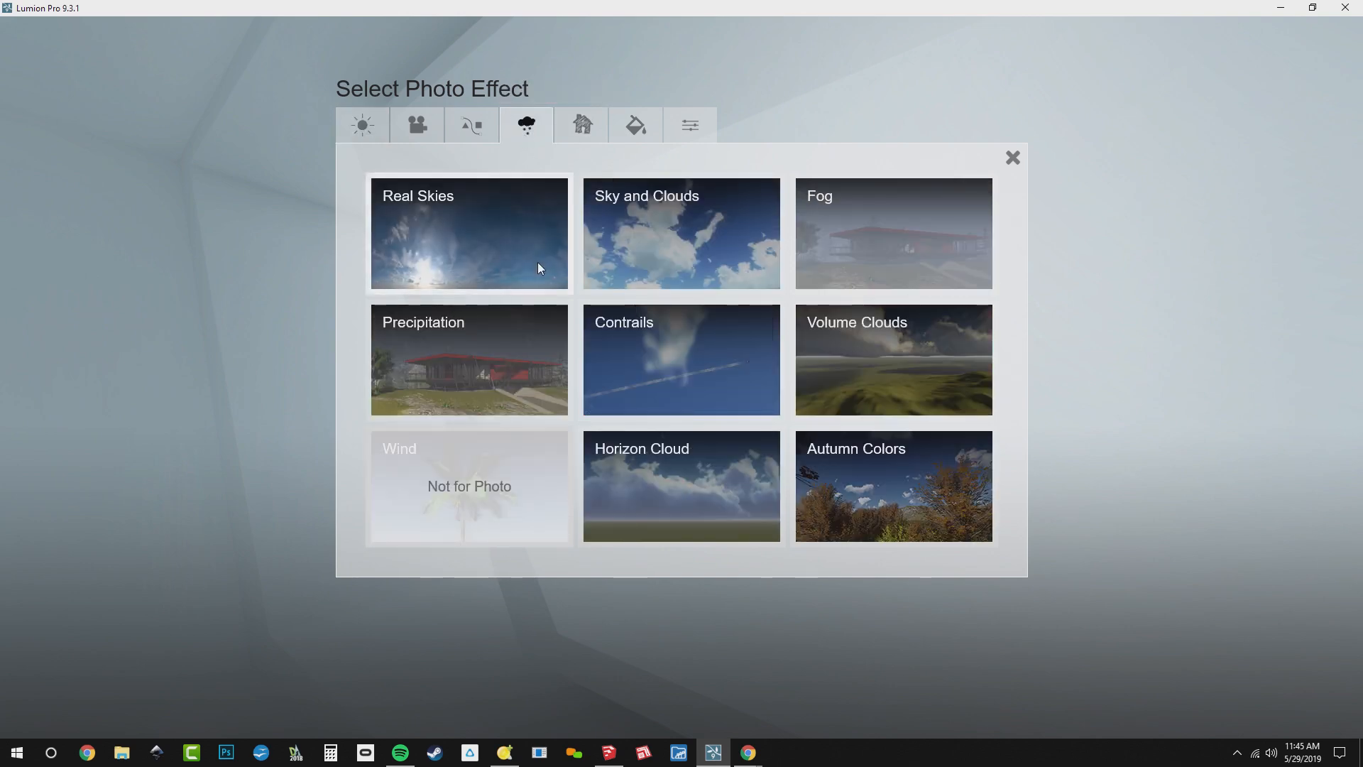
{"action": "left_click", "coordinate": [529, 257]}
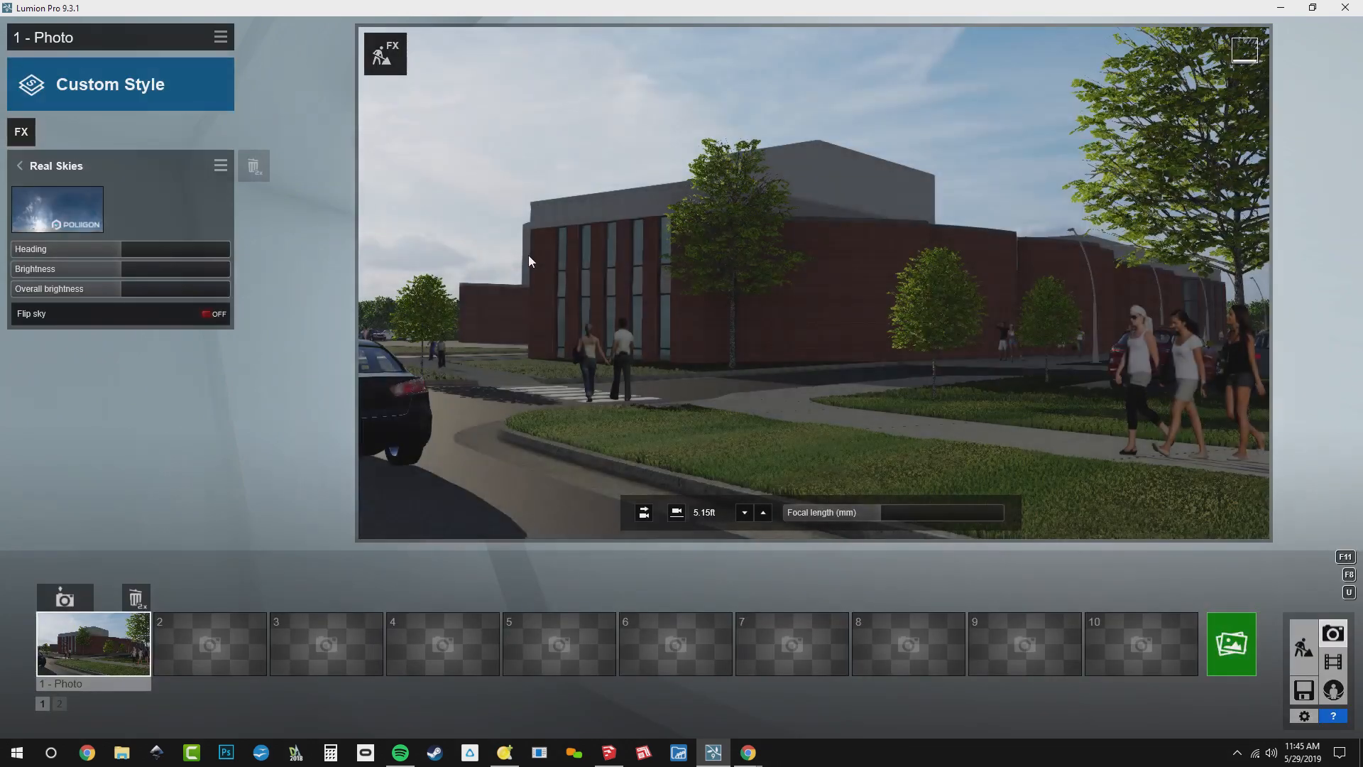
{"action": "left_click_drag", "start_coordinate": [106, 248], "coordinate": [59, 248]}
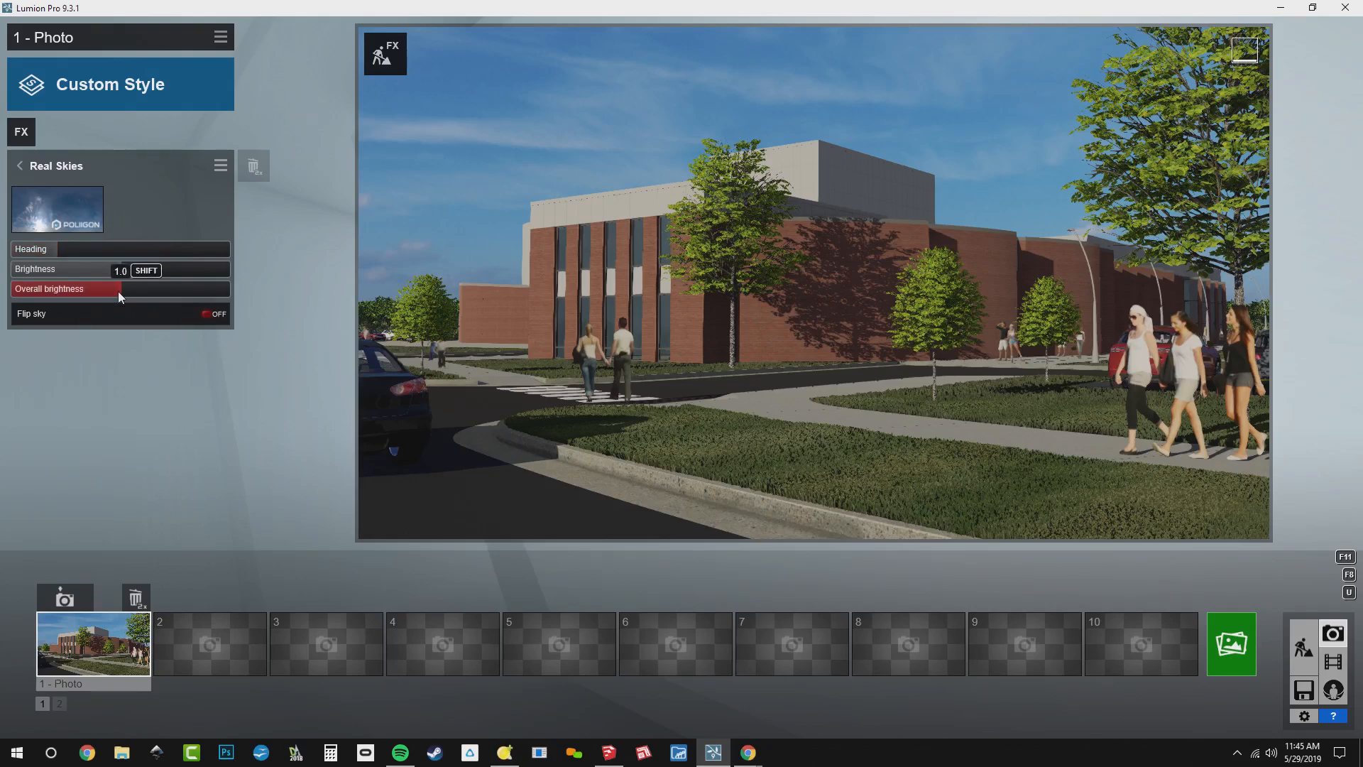
Add the Sky Light 2 effect to the photo
{"action": "left_click", "coordinate": [21, 135]}
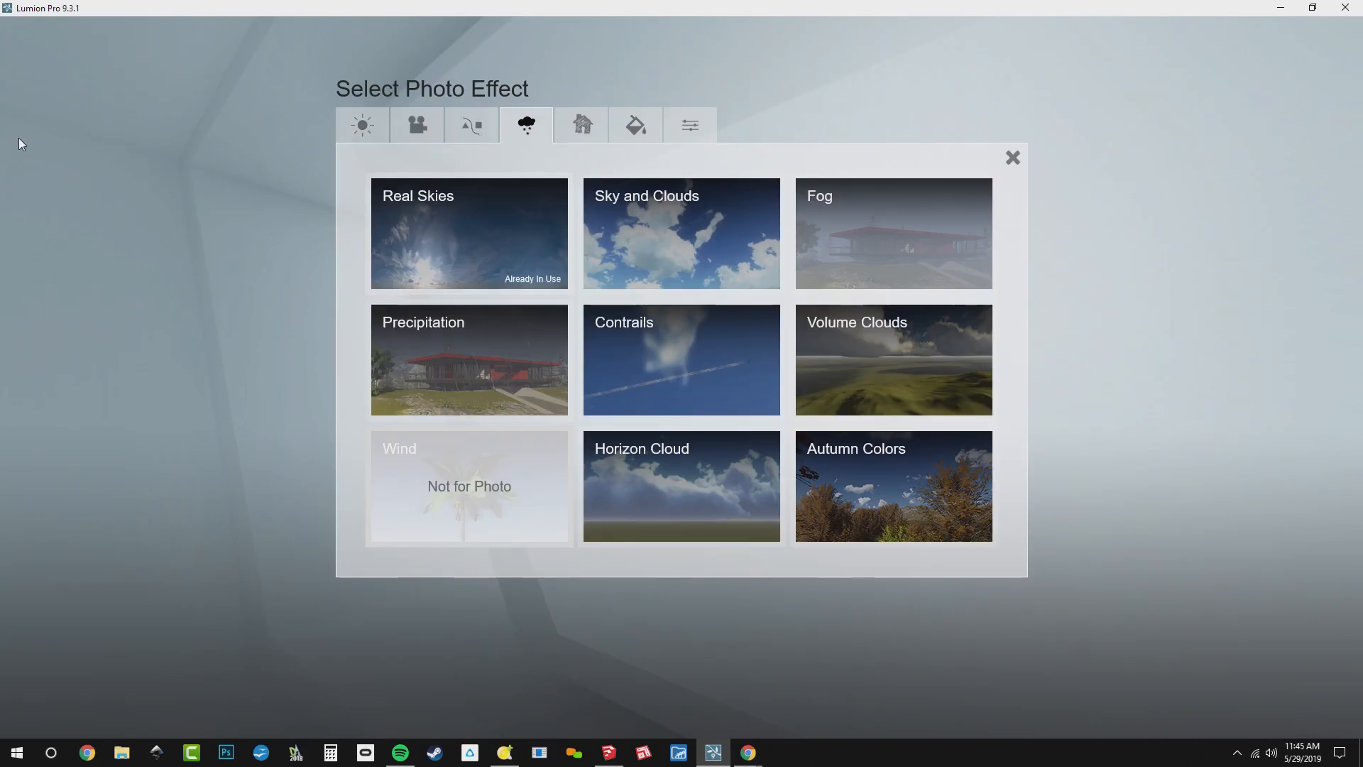
{"action": "left_click", "coordinate": [362, 125]}
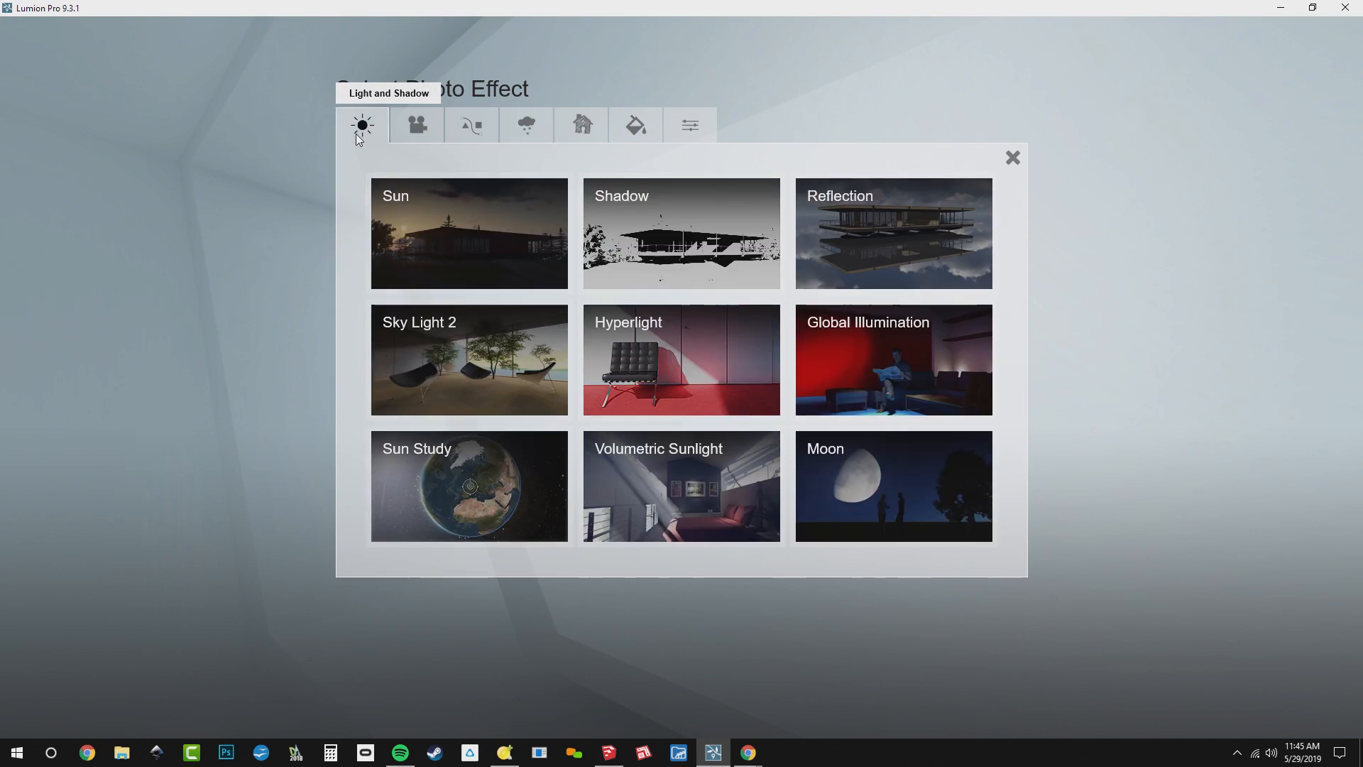
{"action": "left_click", "coordinate": [447, 360]}
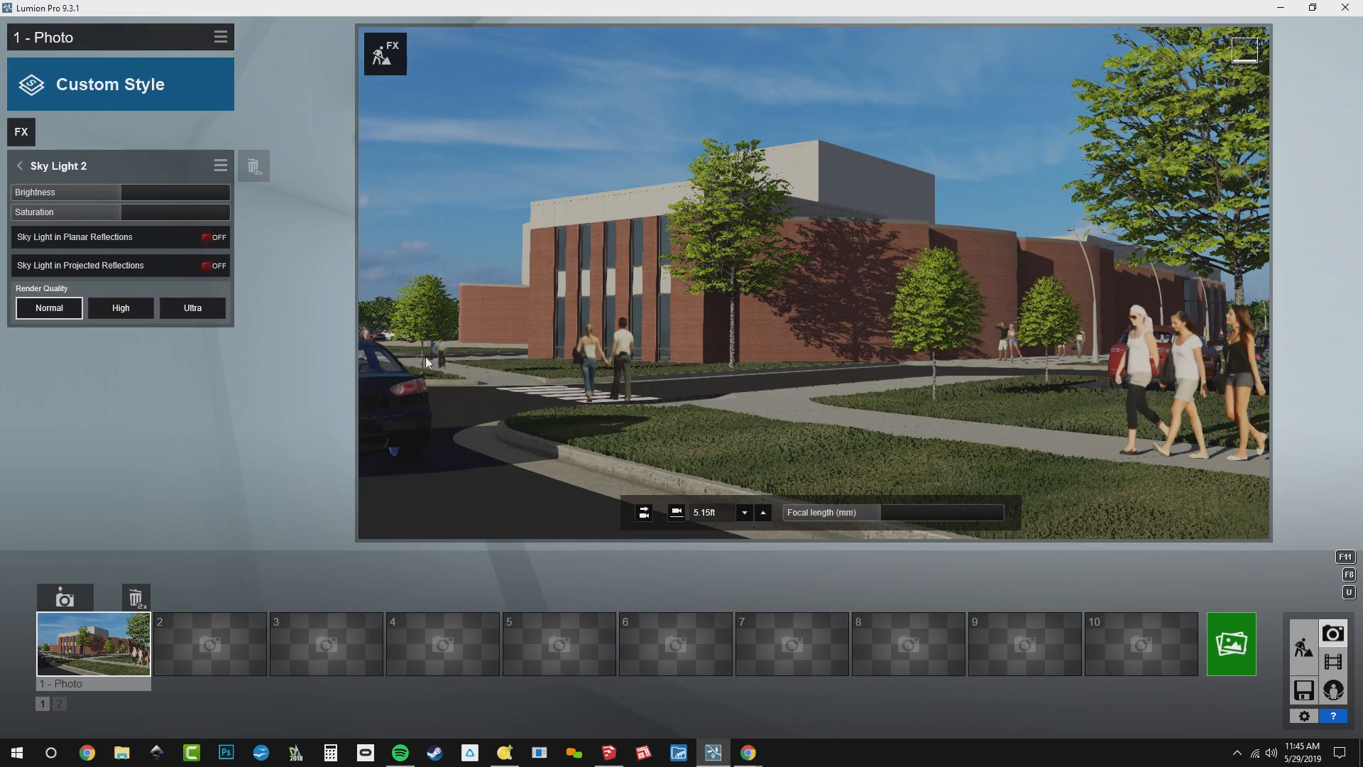
Add the Shadow effect with Interior / Exterior and Omnishadow set to their maximum
{"action": "left_click", "coordinate": [21, 132]}
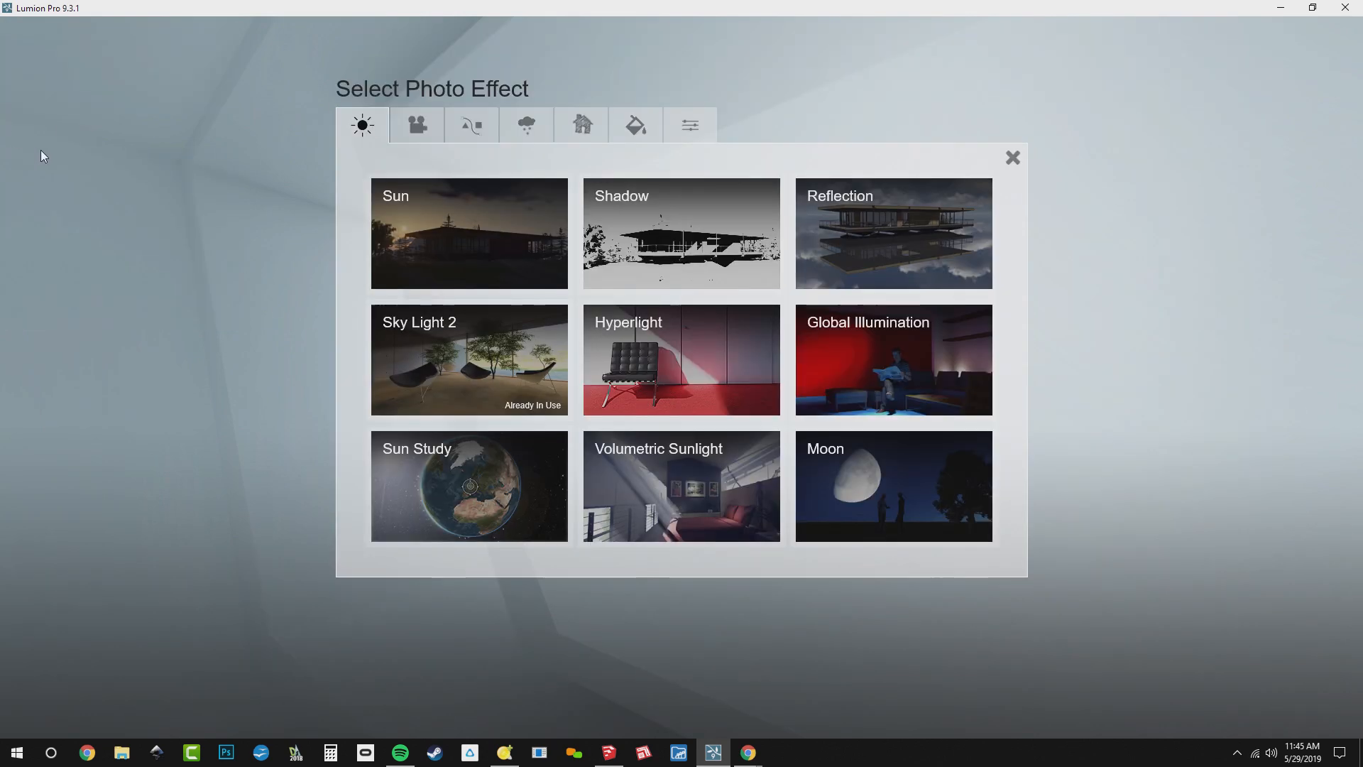
{"action": "left_click", "coordinate": [634, 227]}
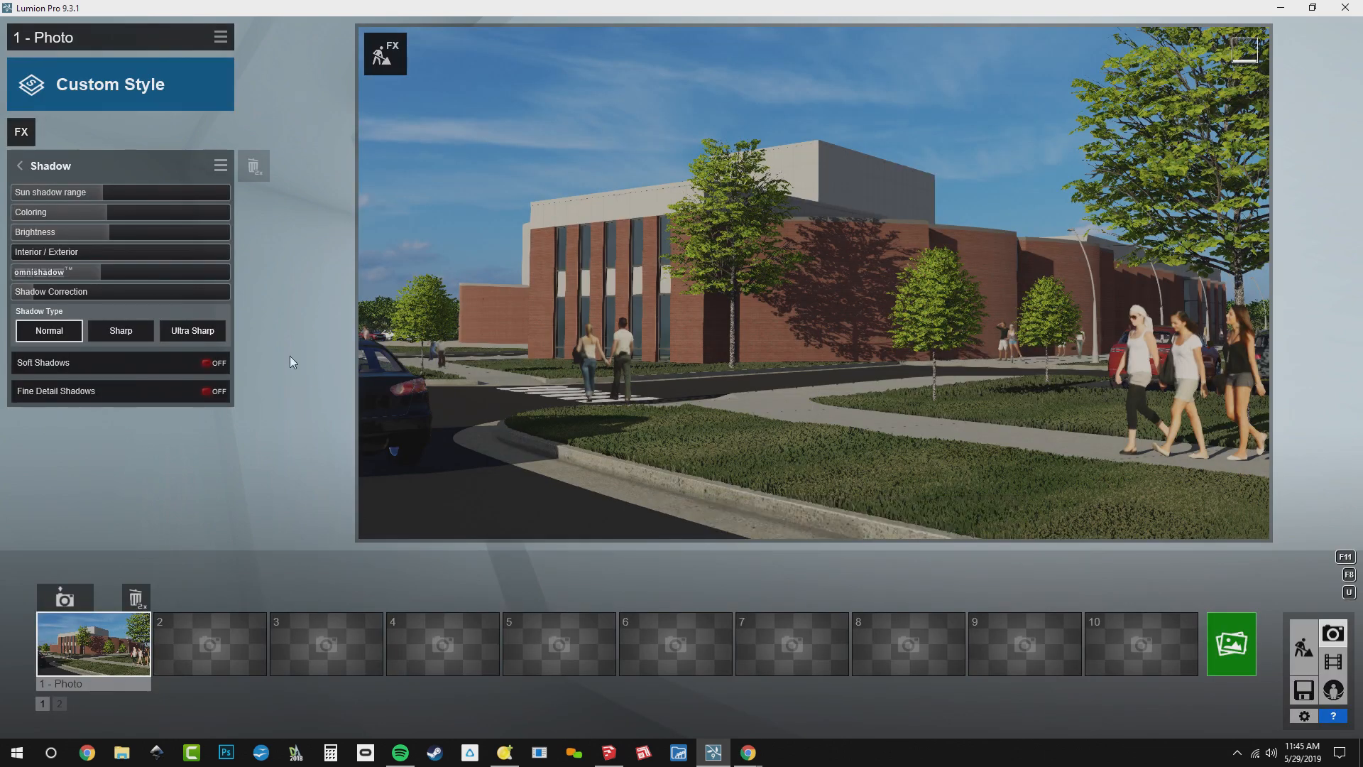
{"action": "left_click_drag", "start_coordinate": [106, 253], "coordinate": [342, 249]}
{"action": "left_click_drag", "start_coordinate": [113, 270], "coordinate": [243, 398]}
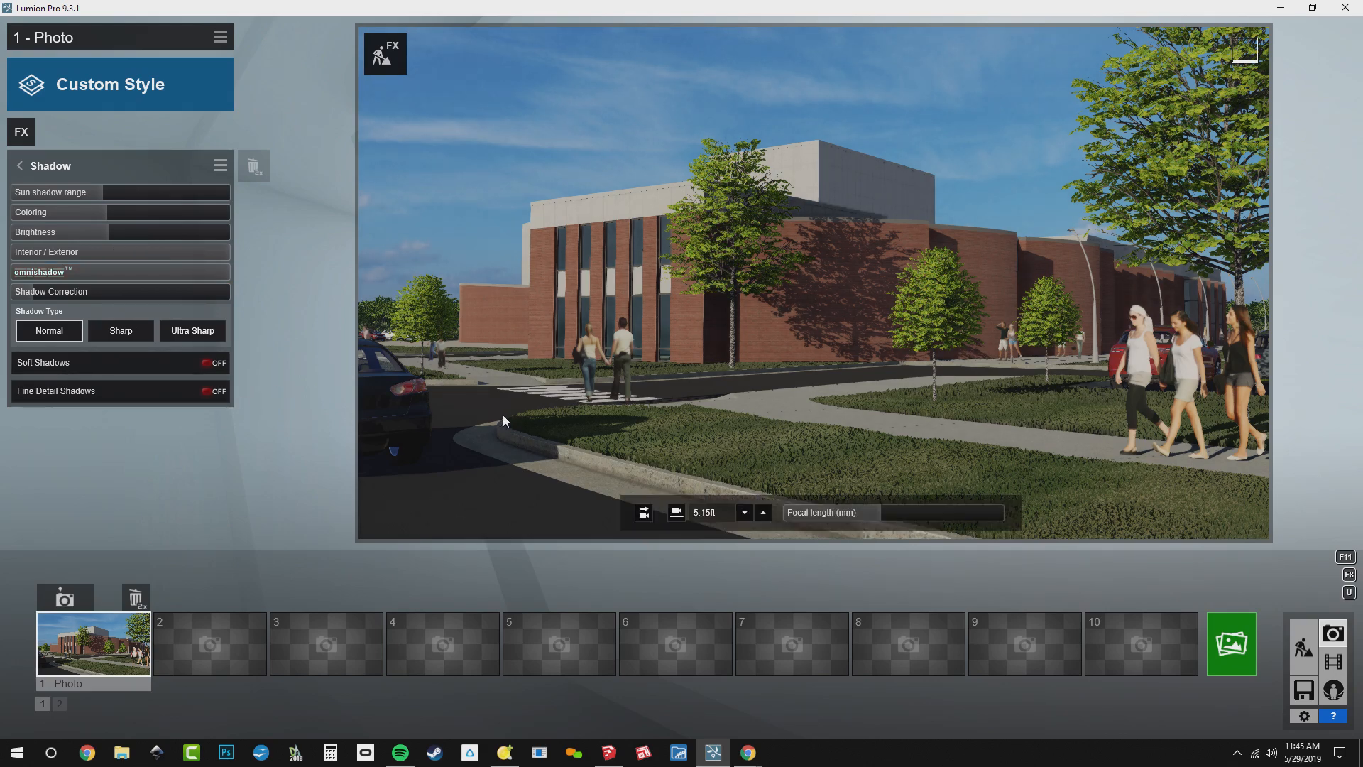
Turn on Soft Shadows and Fine Detail Shadows, restore the photo's camera and raise the shadow Brightness slightly
{"action": "right_click_drag", "start_coordinate": [502, 420], "coordinate": [543, 408]}
{"action": "key", "text": "w"}
{"action": "key", "text": "w"}
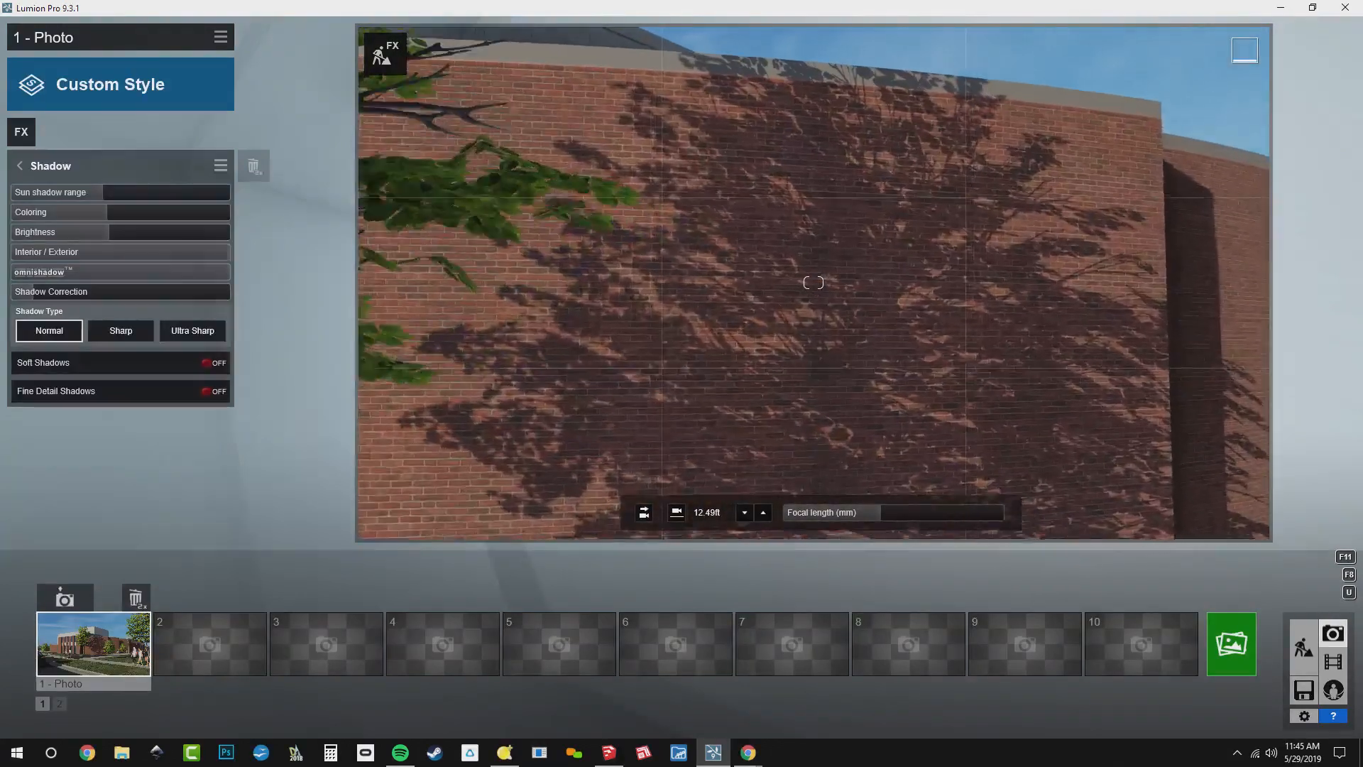
{"action": "left_click", "coordinate": [159, 374]}
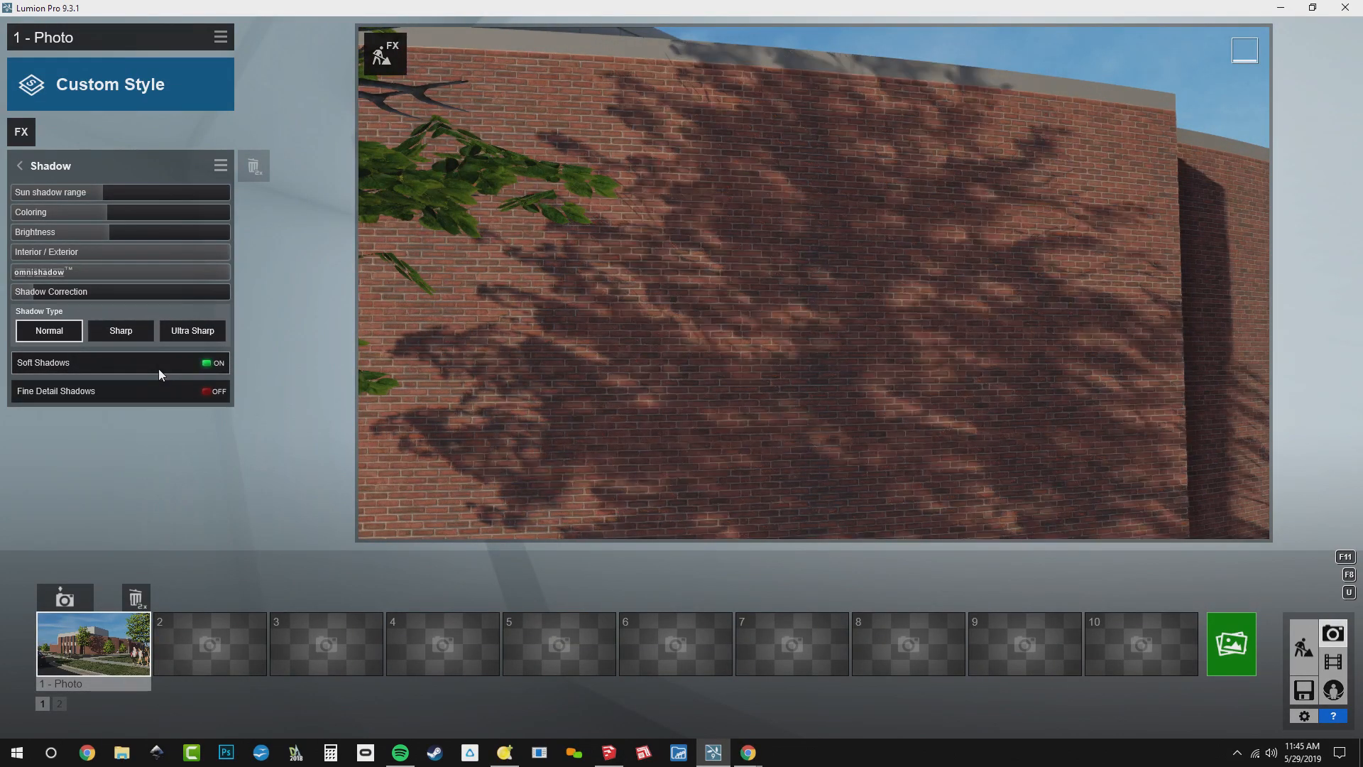
{"action": "left_click", "coordinate": [88, 657]}
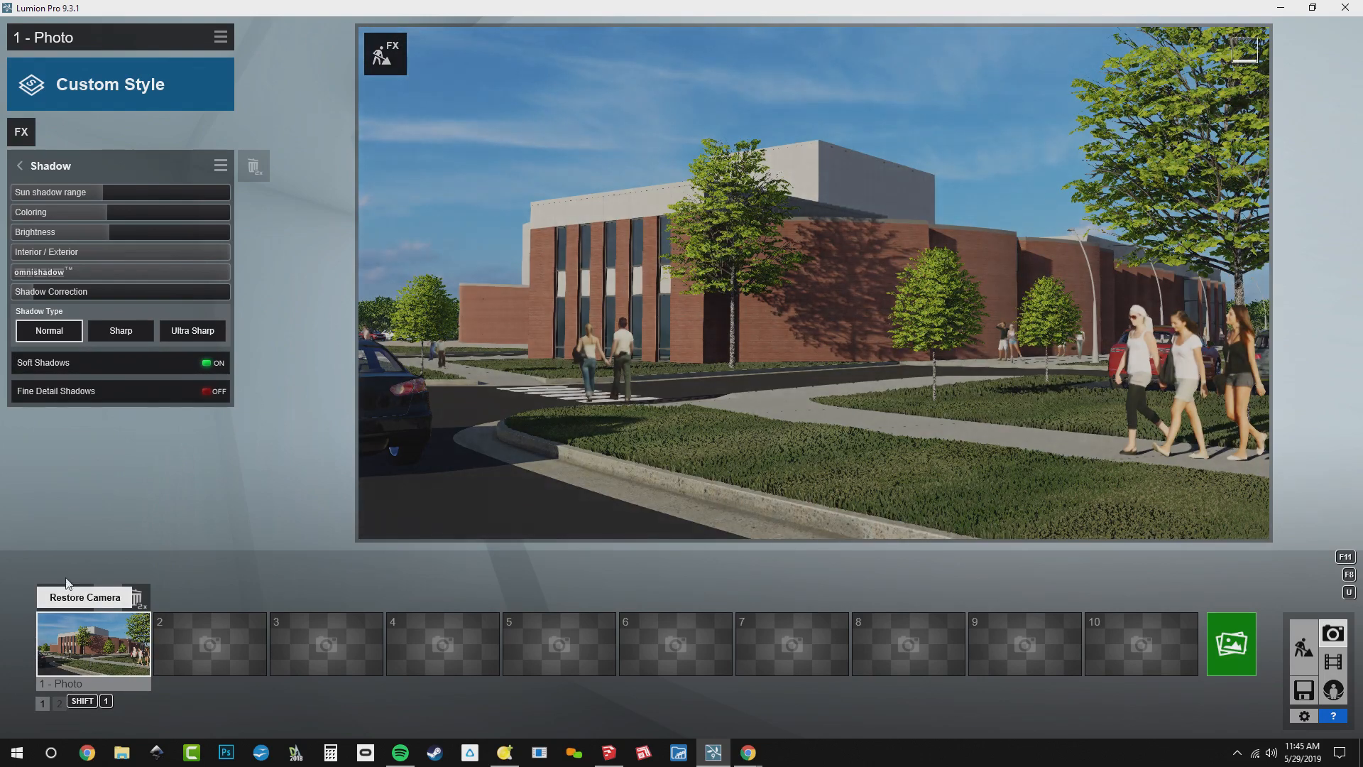
{"action": "left_click", "coordinate": [99, 391]}
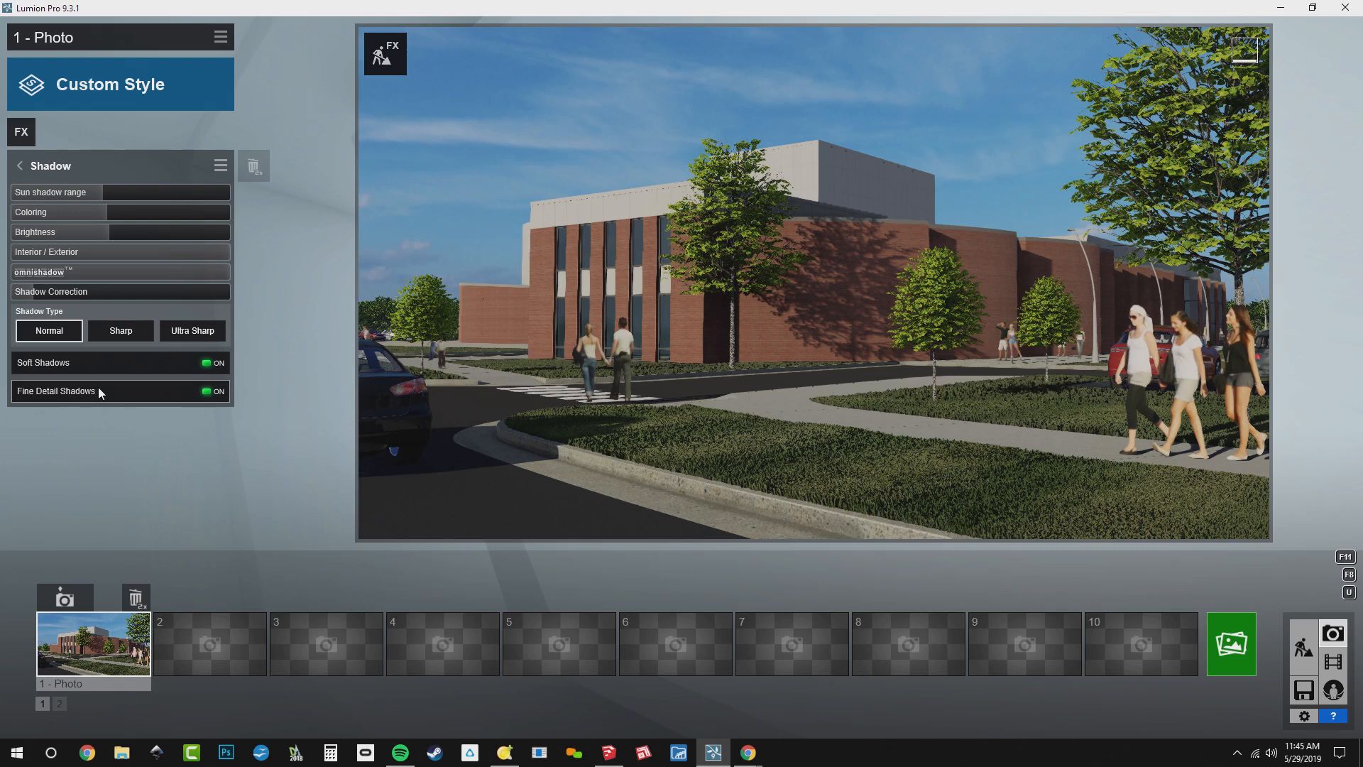
{"action": "mouse_move", "coordinate": [120, 229]}
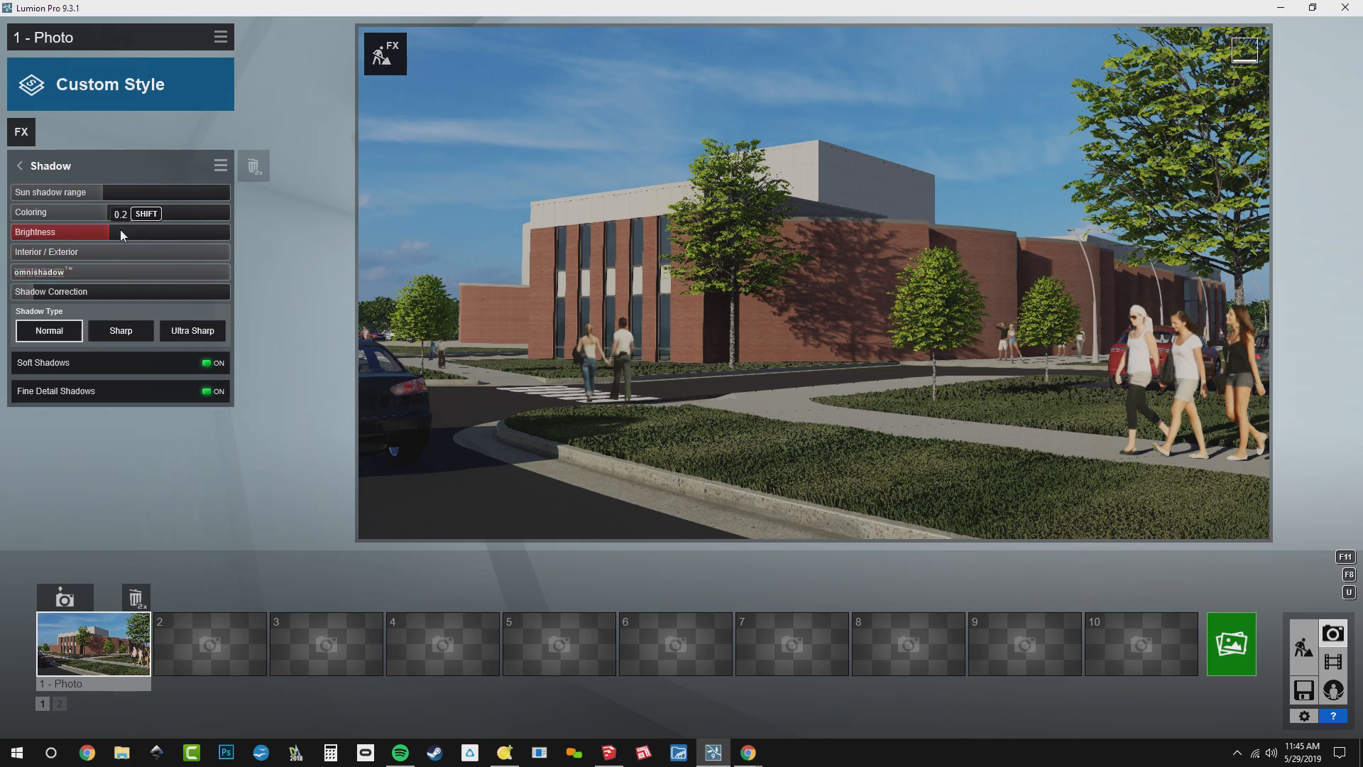
{"action": "left_click_drag", "start_coordinate": [121, 229], "coordinate": [138, 233]}
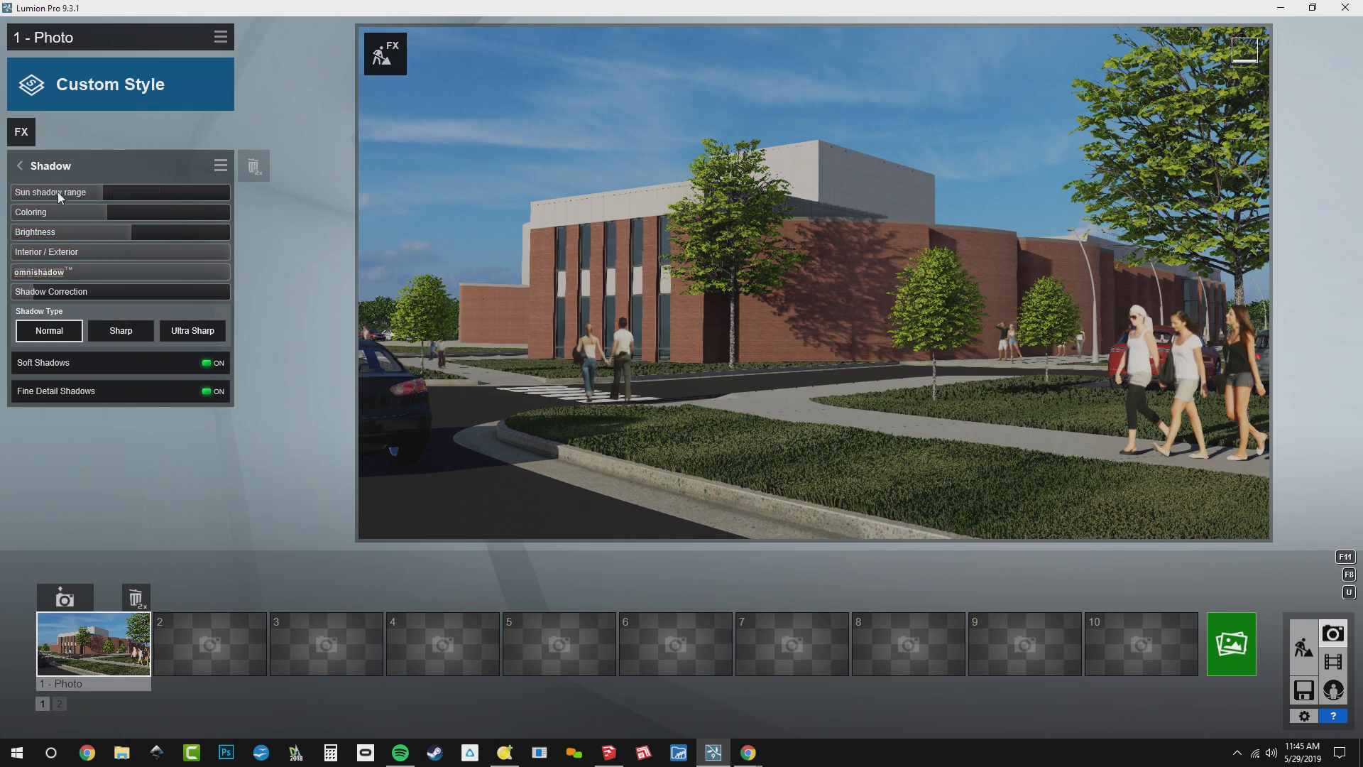
Add the Reflection effect to the photo and examine the glass of the building's tall front windows up close
{"action": "left_click", "coordinate": [22, 132]}
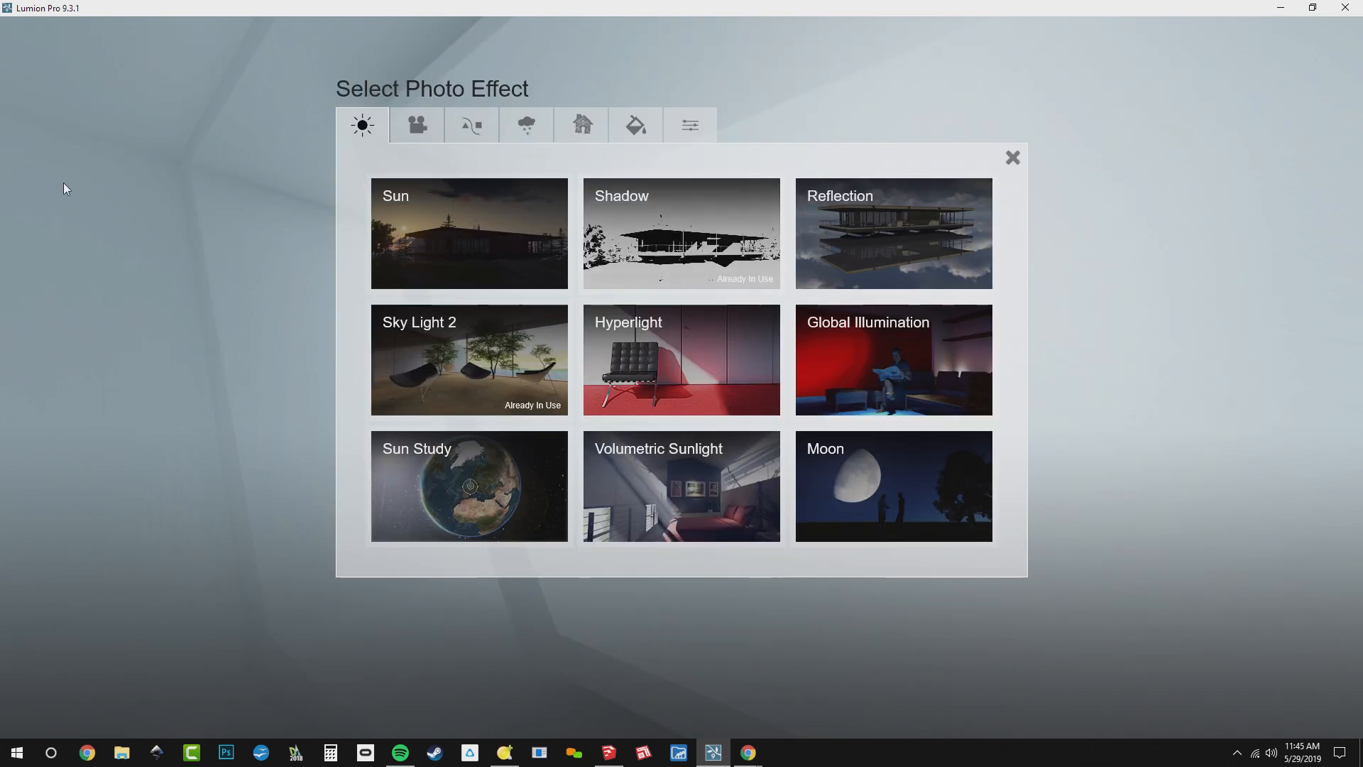
{"action": "left_click", "coordinate": [876, 233]}
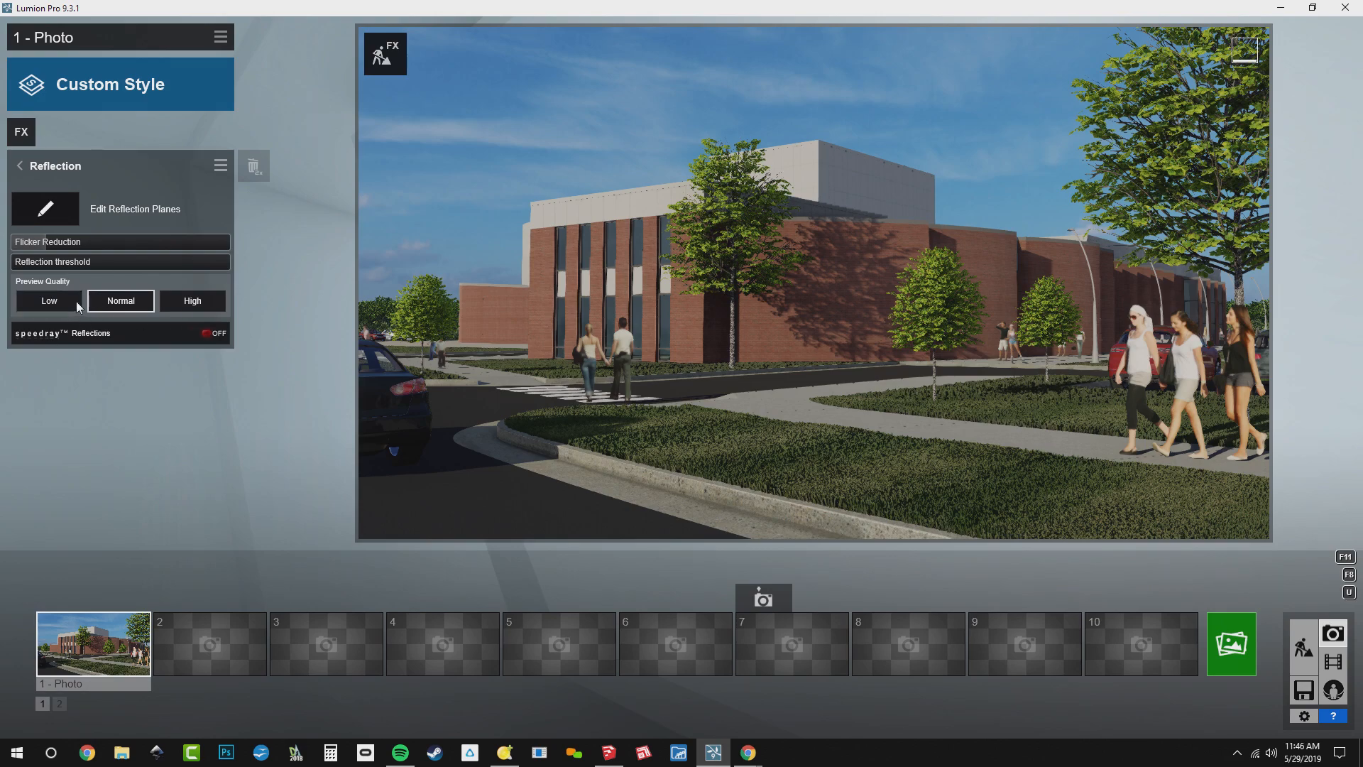
{"action": "right_click_drag", "start_coordinate": [482, 407], "coordinate": [334, 384]}
{"action": "key", "text": "w"}
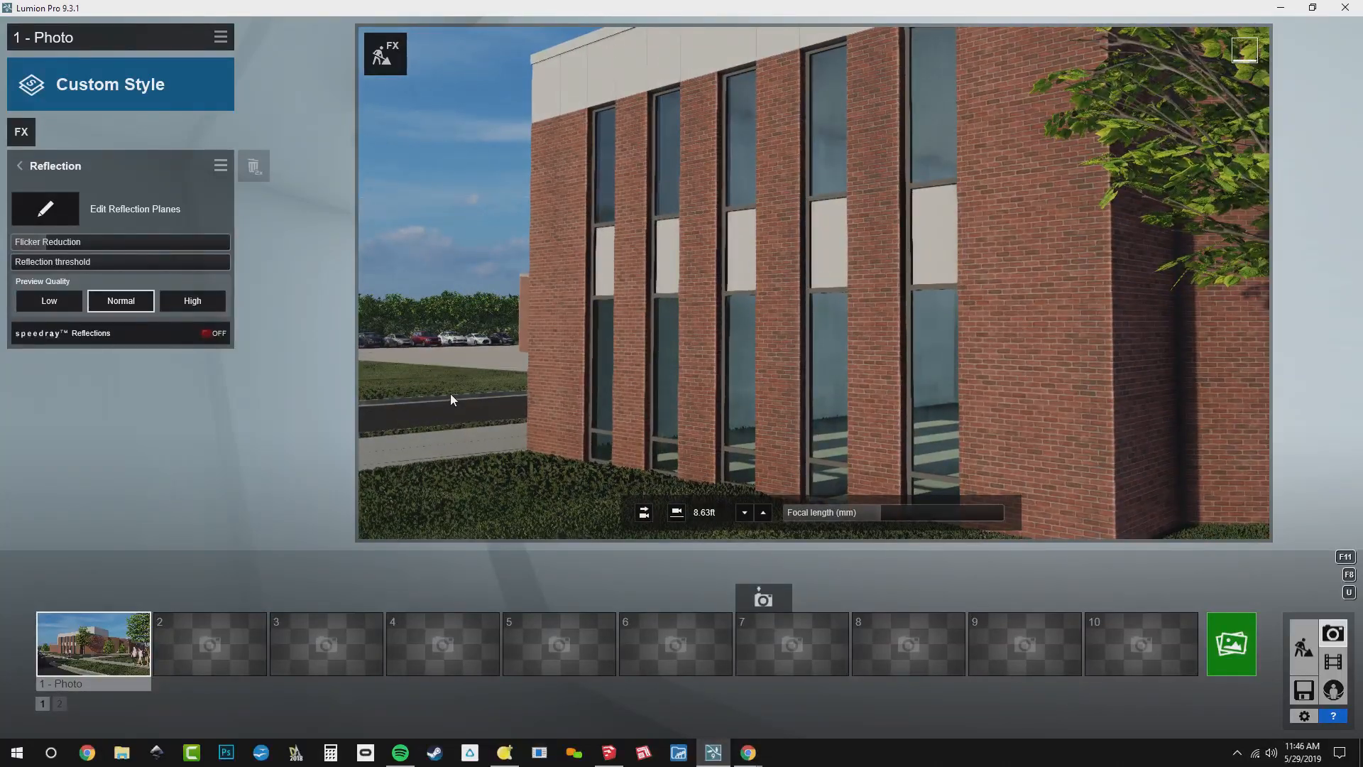
{"action": "key", "text": "s"}
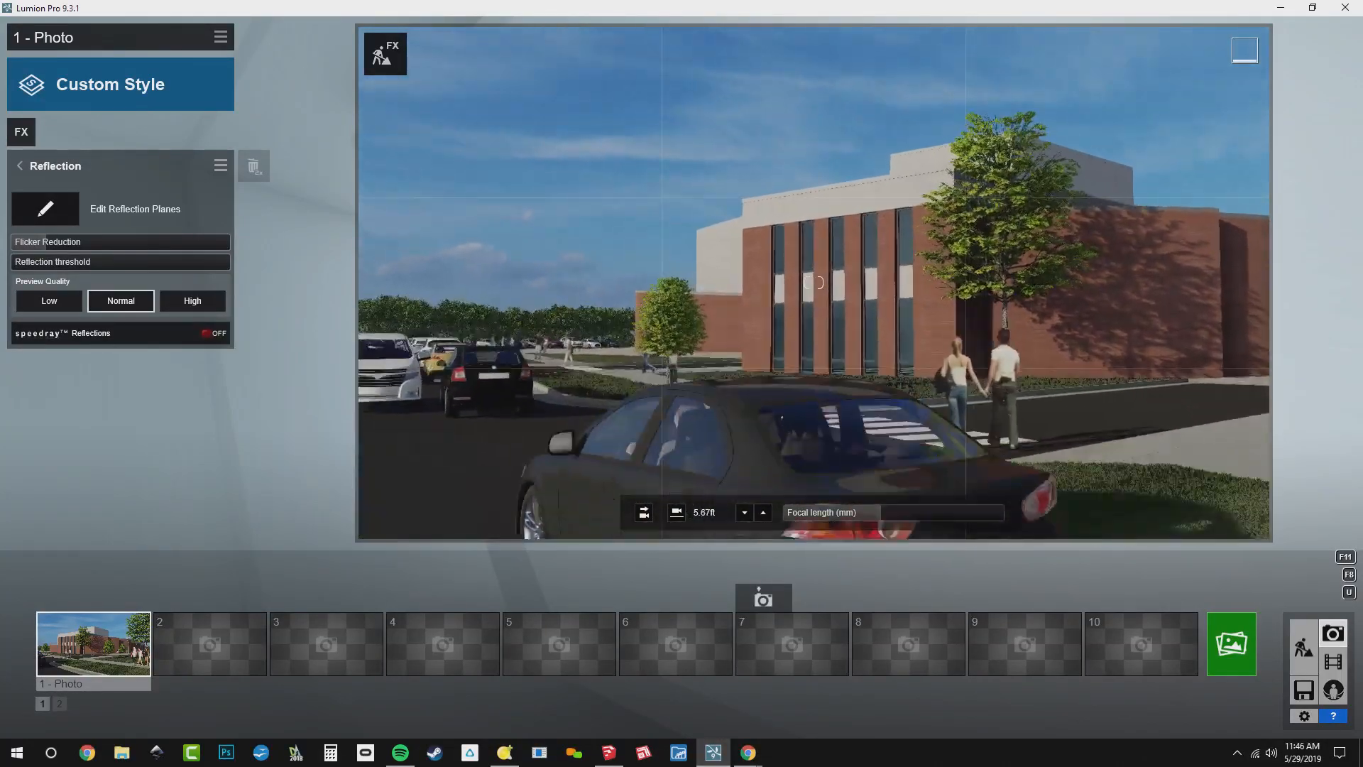
{"action": "key", "text": "w"}
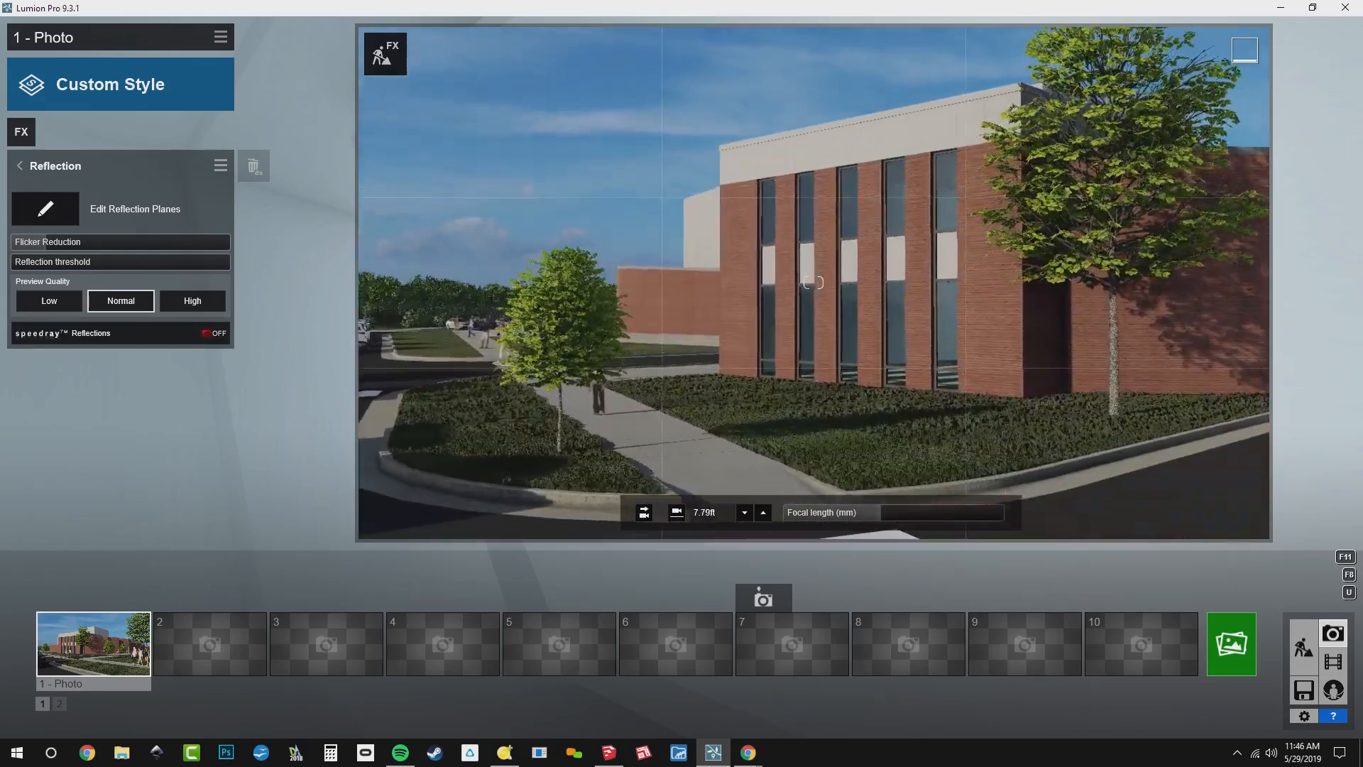
{"action": "key", "text": "w"}
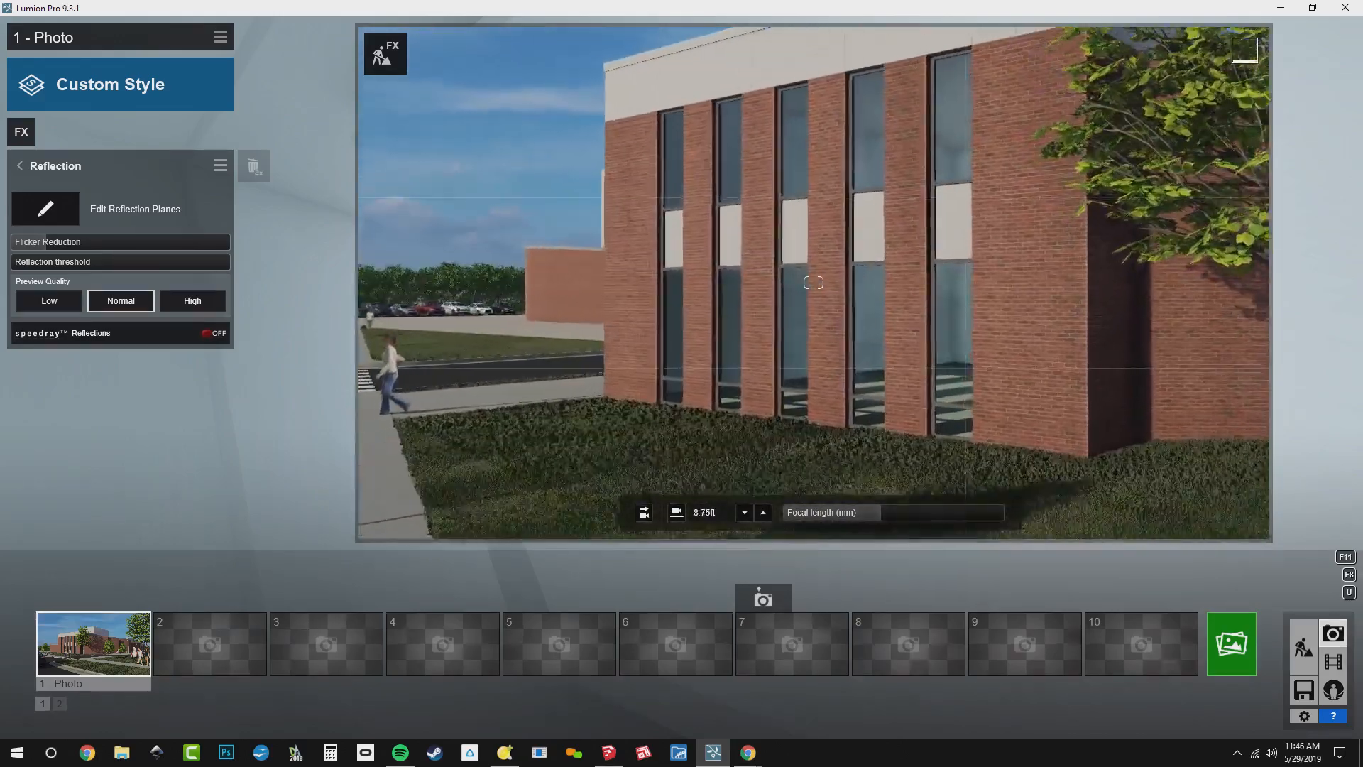
{"action": "key", "text": "w"}
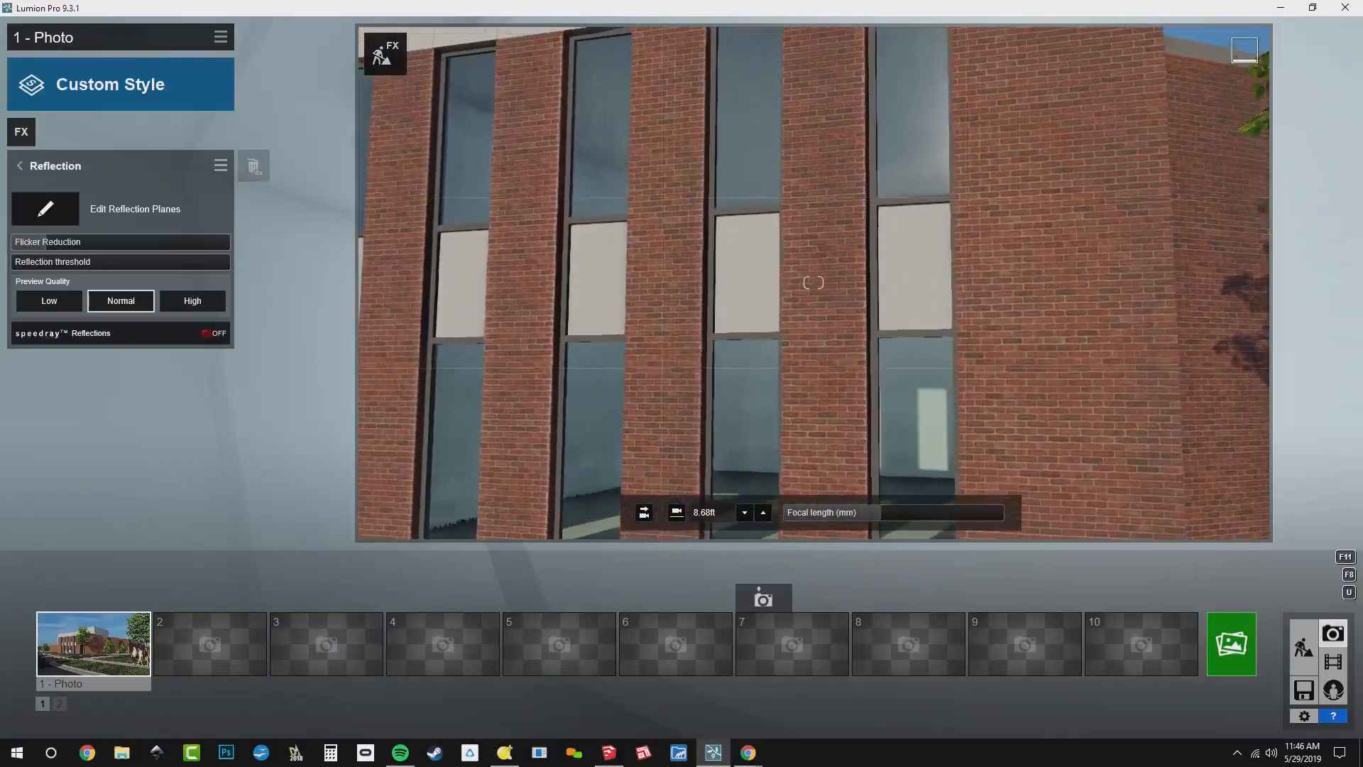
{"action": "key", "text": "s"}
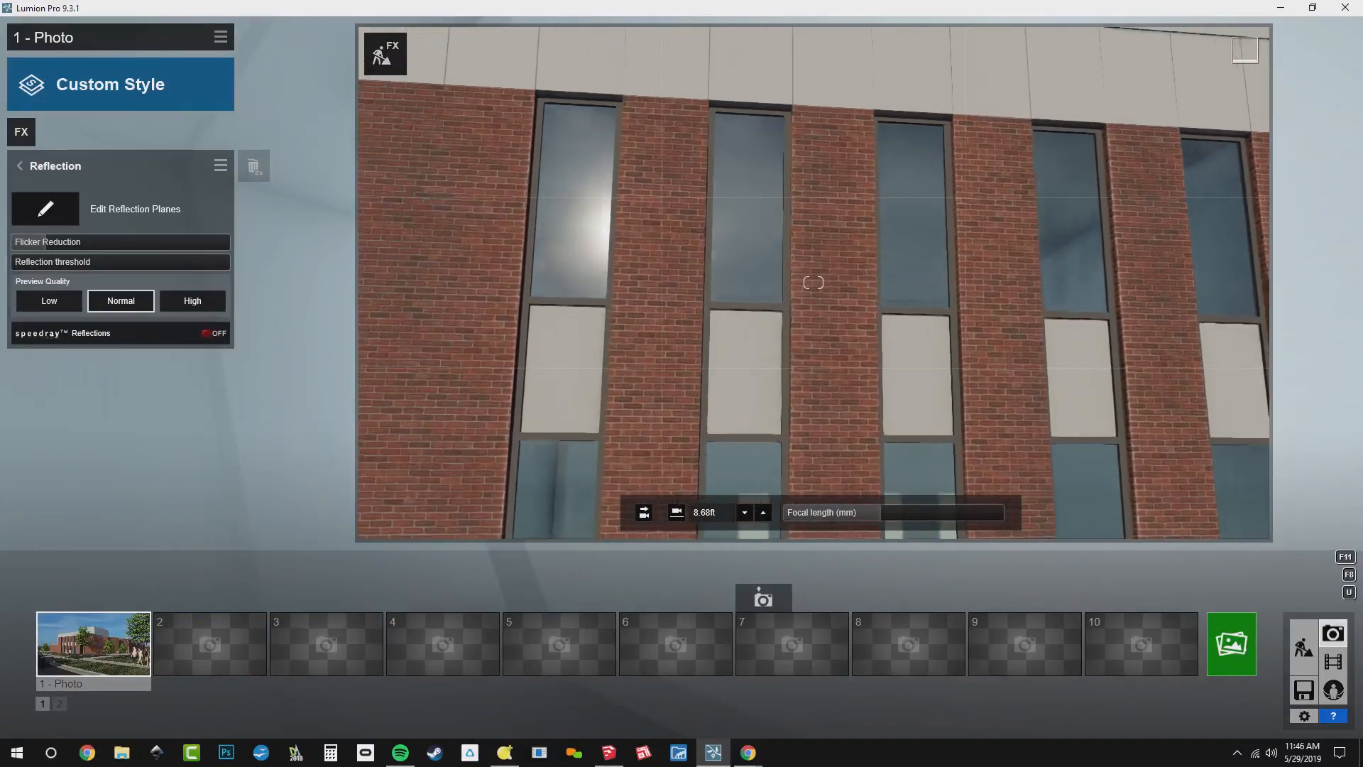
{"action": "key", "text": "s"}
{"action": "key", "text": "d"}
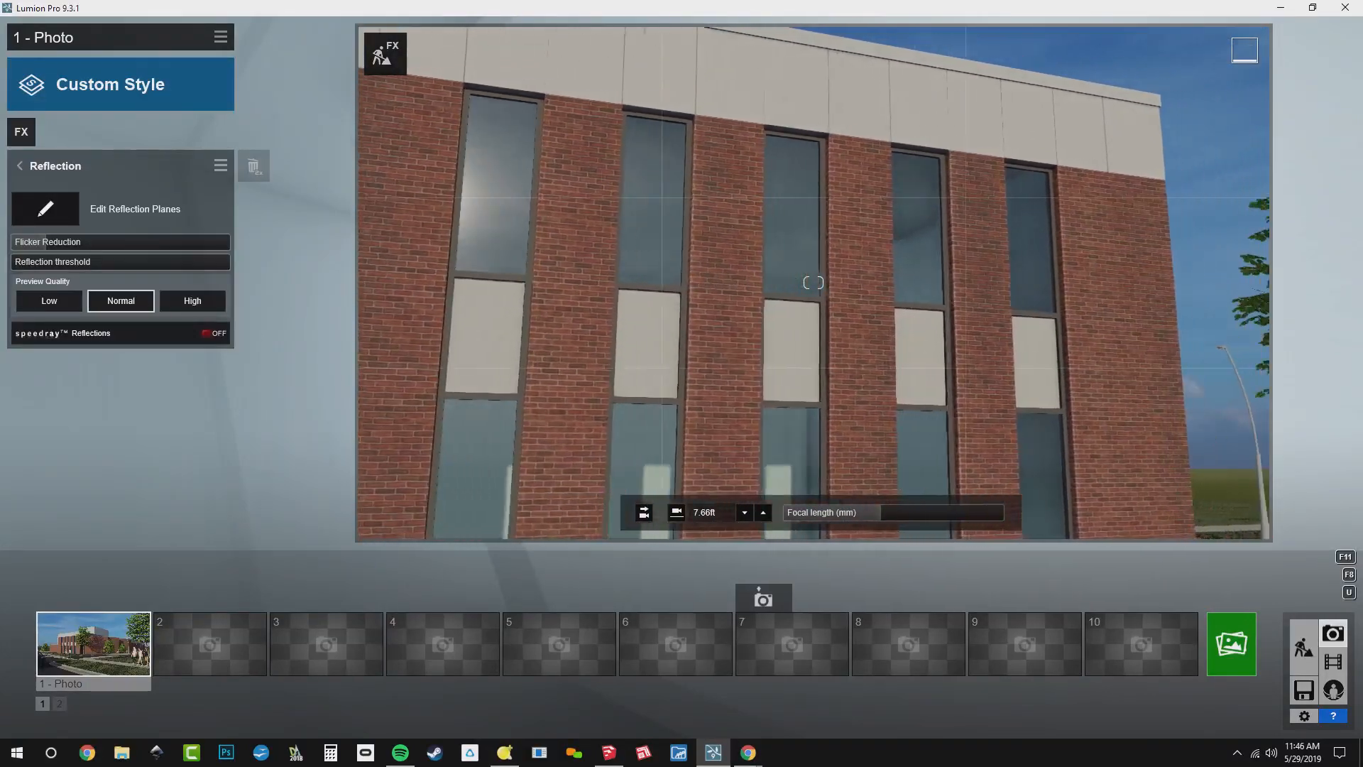
{"action": "key", "text": "d"}
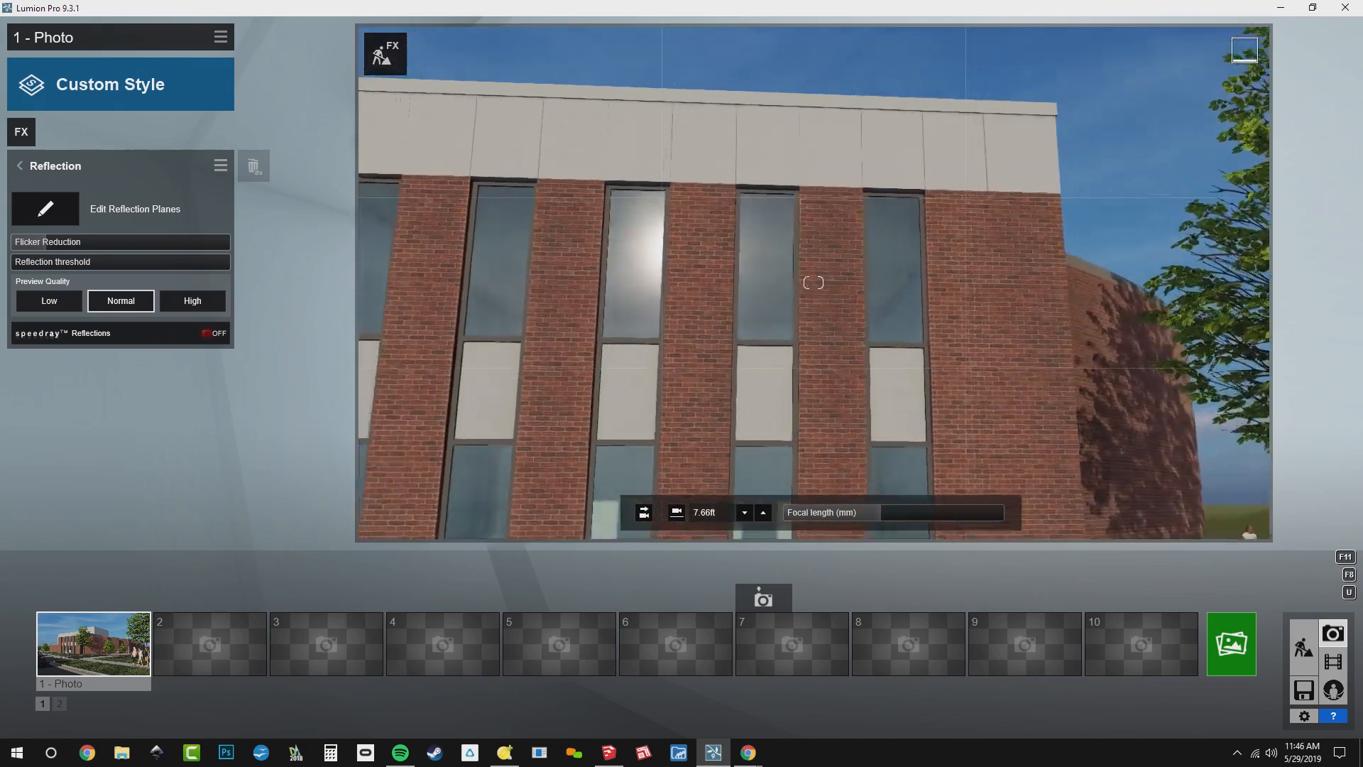
{"action": "key", "text": "w"}
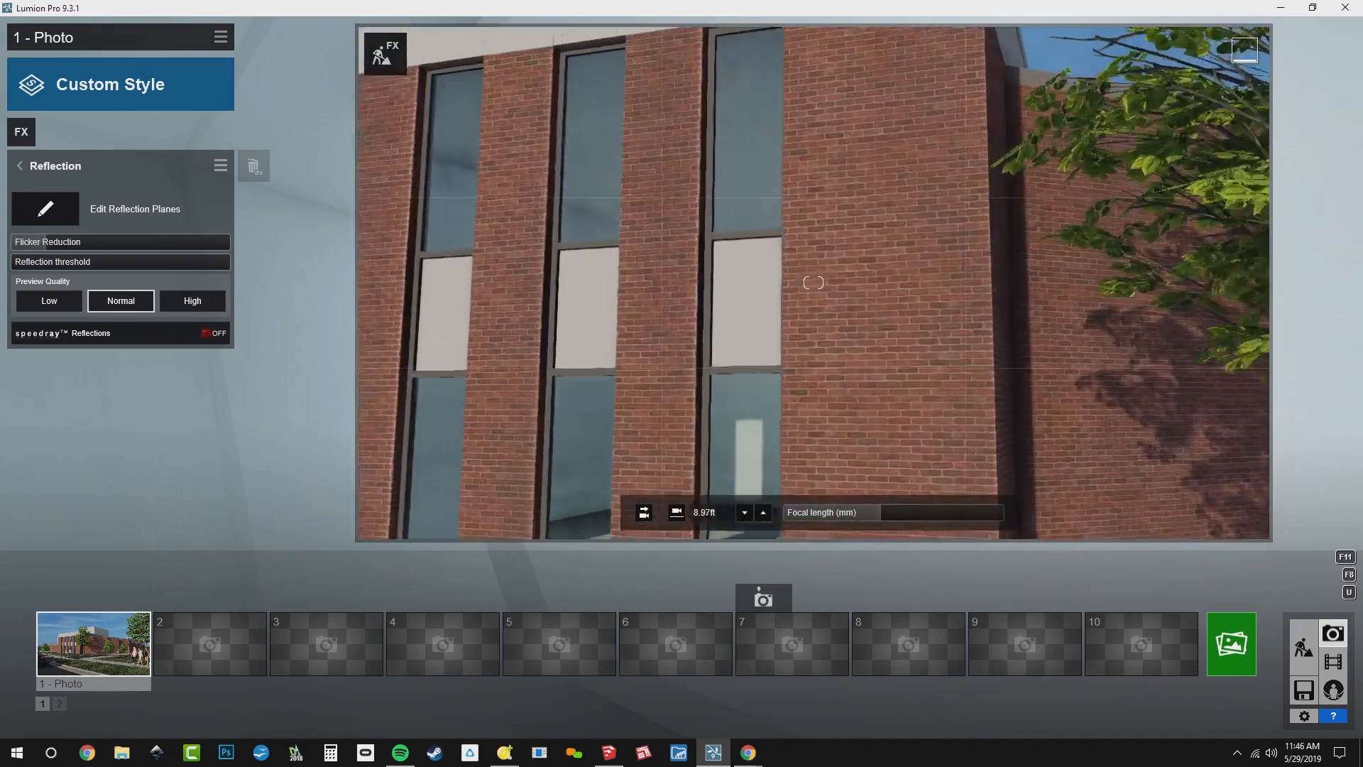
Add a reflection plane on the glass of the tall front windows
{"action": "right_click_drag", "start_coordinate": [814, 283], "coordinate": [857, 213]}
{"action": "key", "text": "a"}
{"action": "key", "text": "a"}
{"action": "key", "text": "s"}
{"action": "key", "text": "s"}
{"action": "key", "text": "a"}
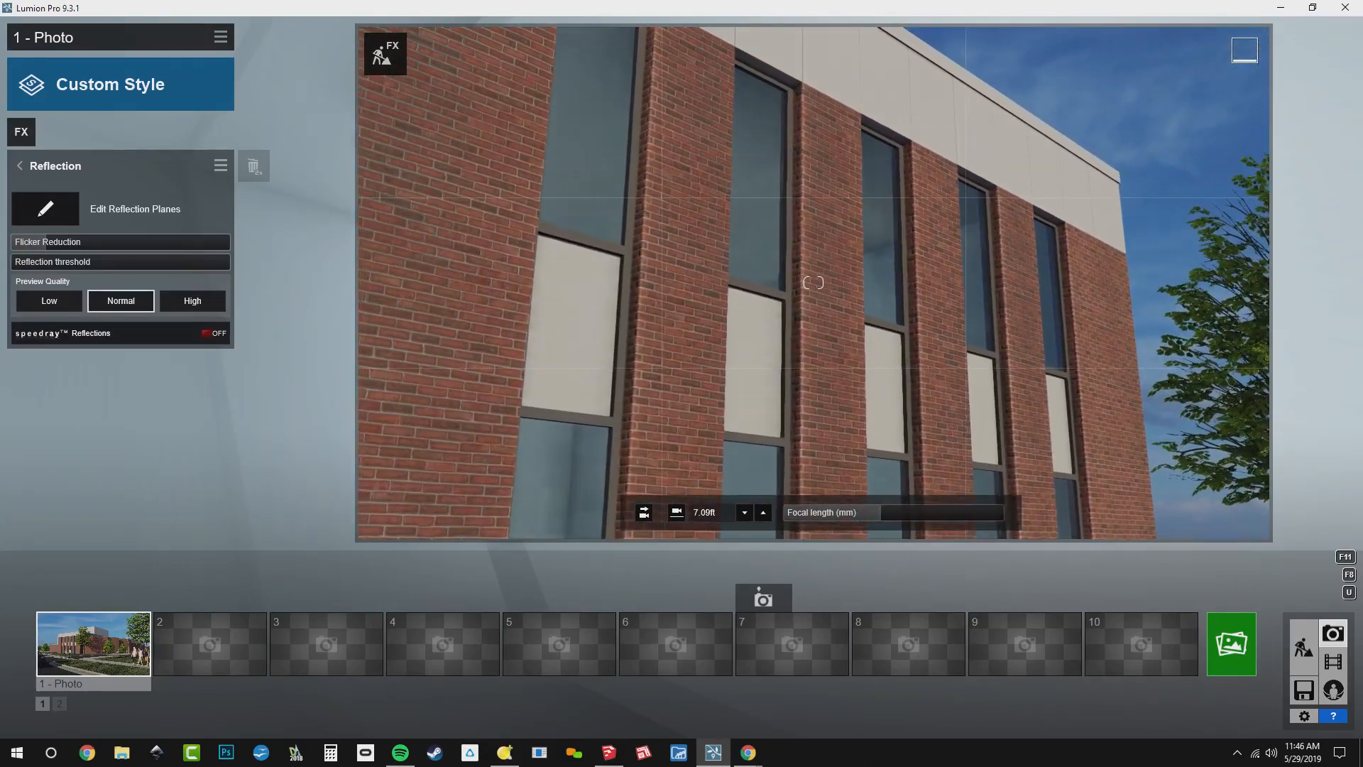
{"action": "left_click", "coordinate": [34, 215]}
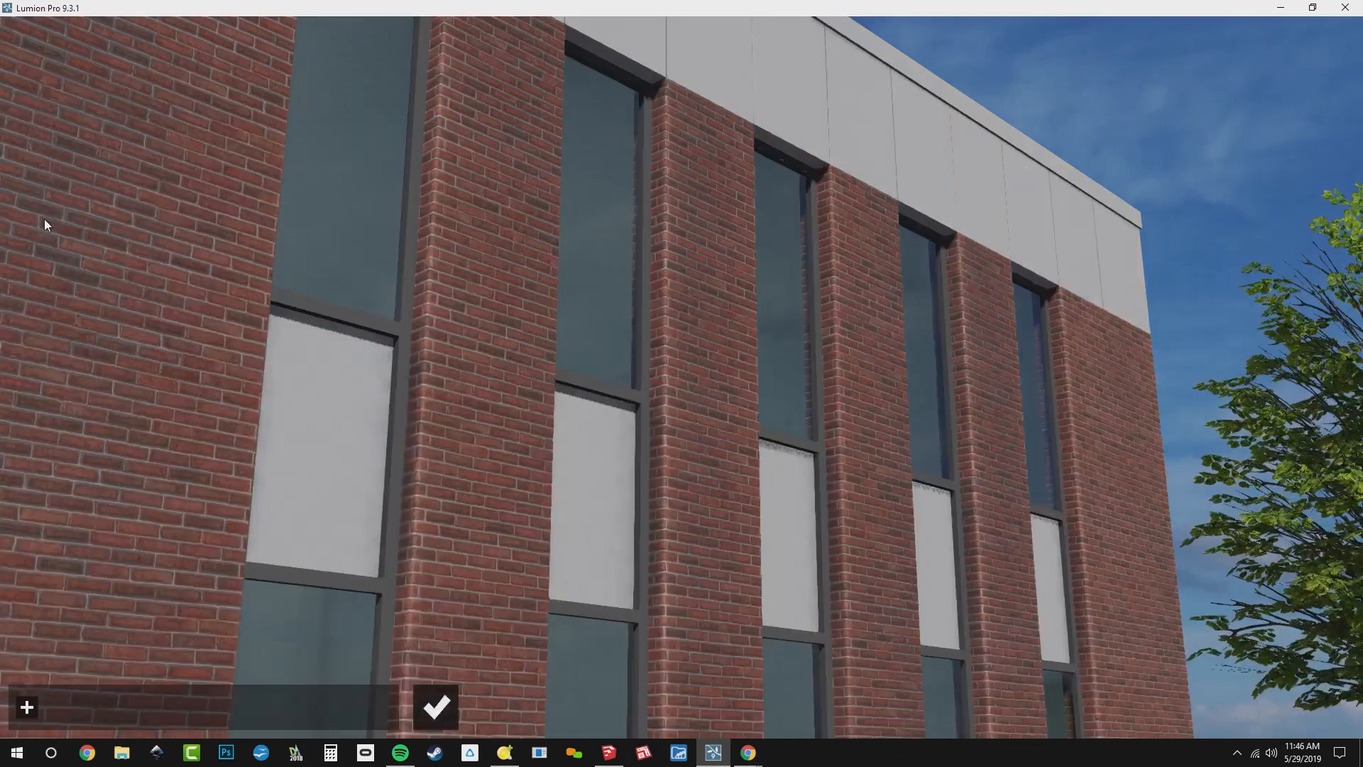
{"action": "left_click", "coordinate": [31, 708]}
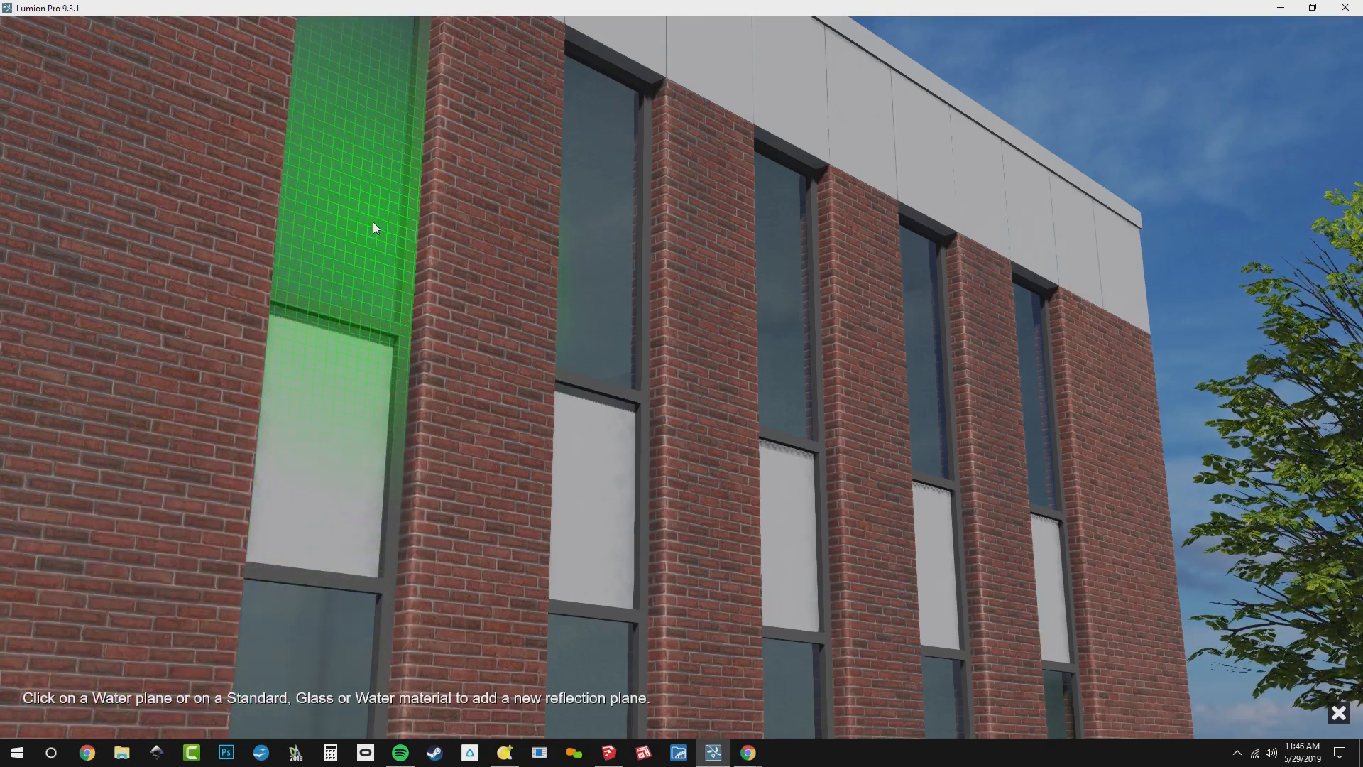
{"action": "left_click", "coordinate": [374, 223]}
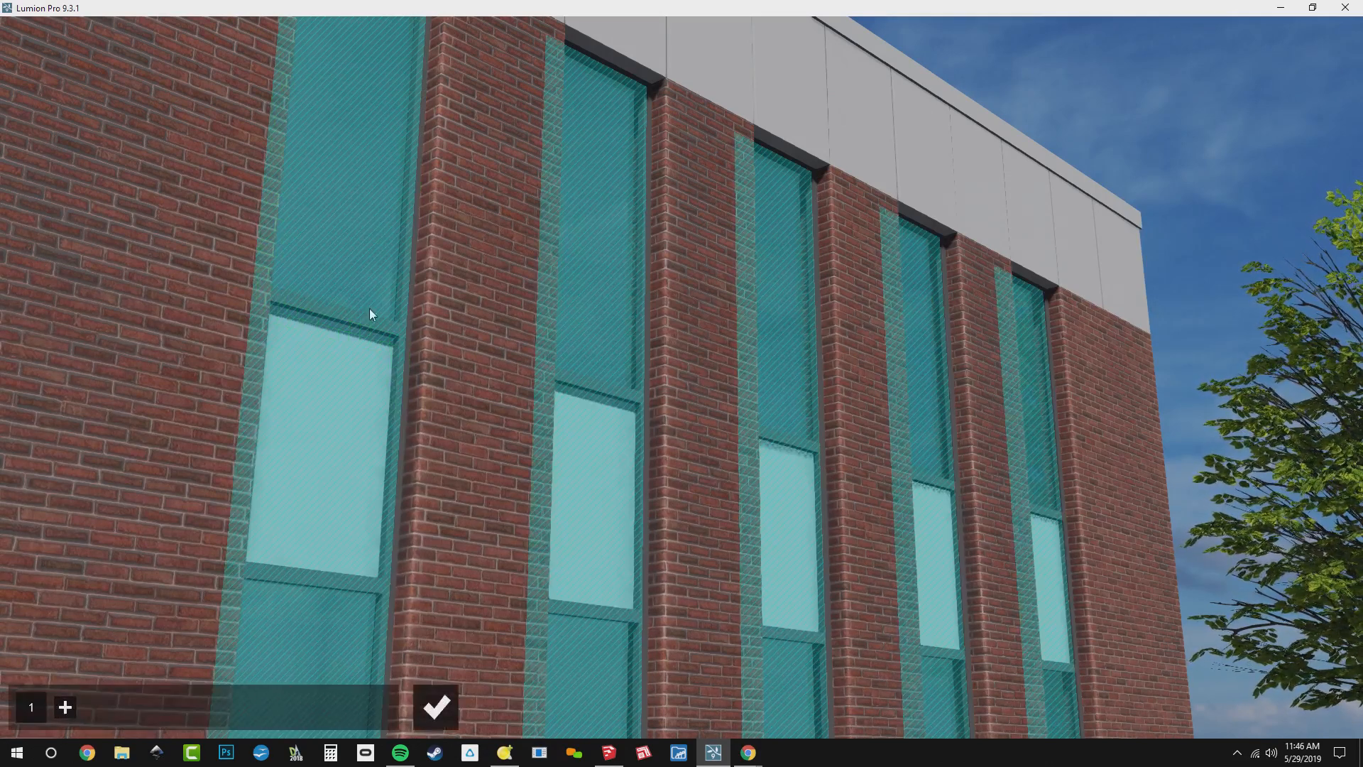
Add a second reflection plane on the asphalt road beside the crosswalk and finish editing the reflection planes
{"action": "right_click_drag", "start_coordinate": [660, 460], "coordinate": [1122, 575]}
{"action": "key", "text": "w"}
{"action": "left_click", "coordinate": [65, 708]}
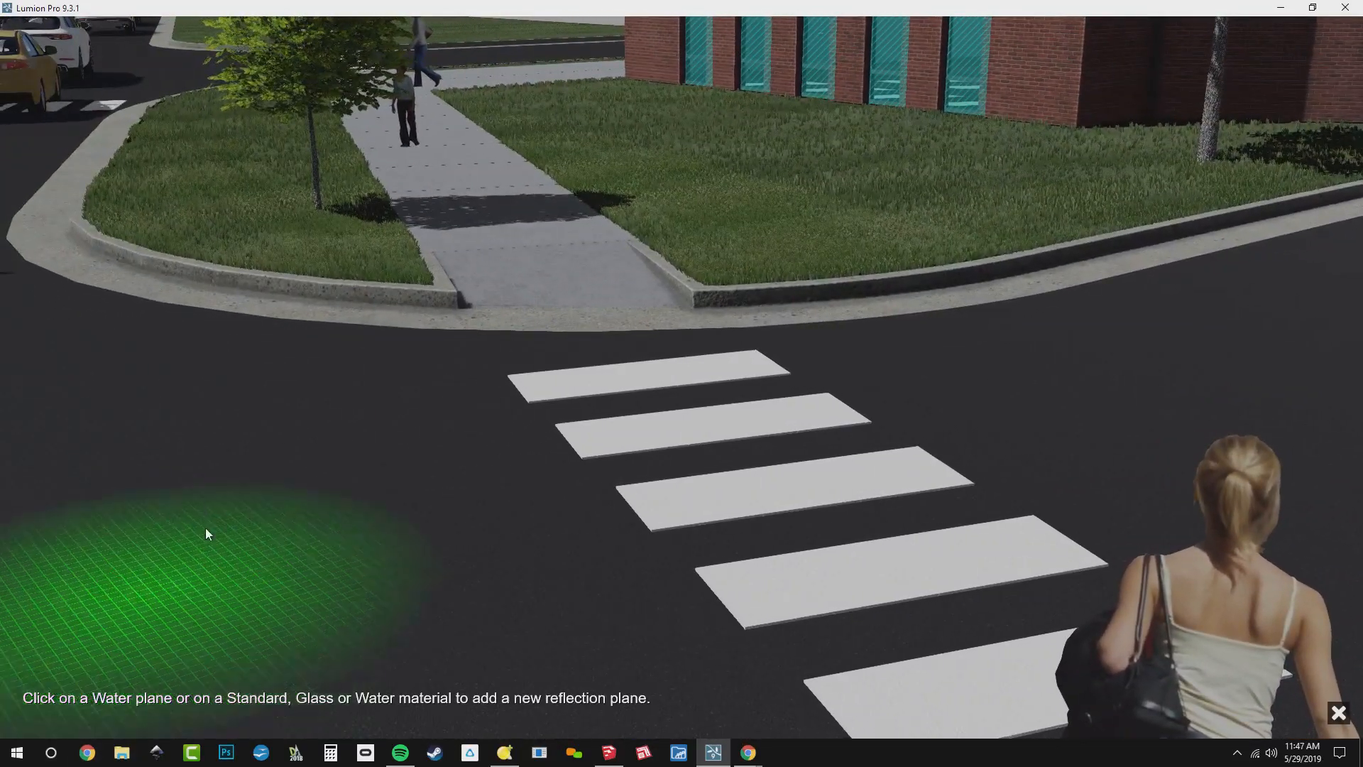
{"action": "left_click", "coordinate": [206, 529]}
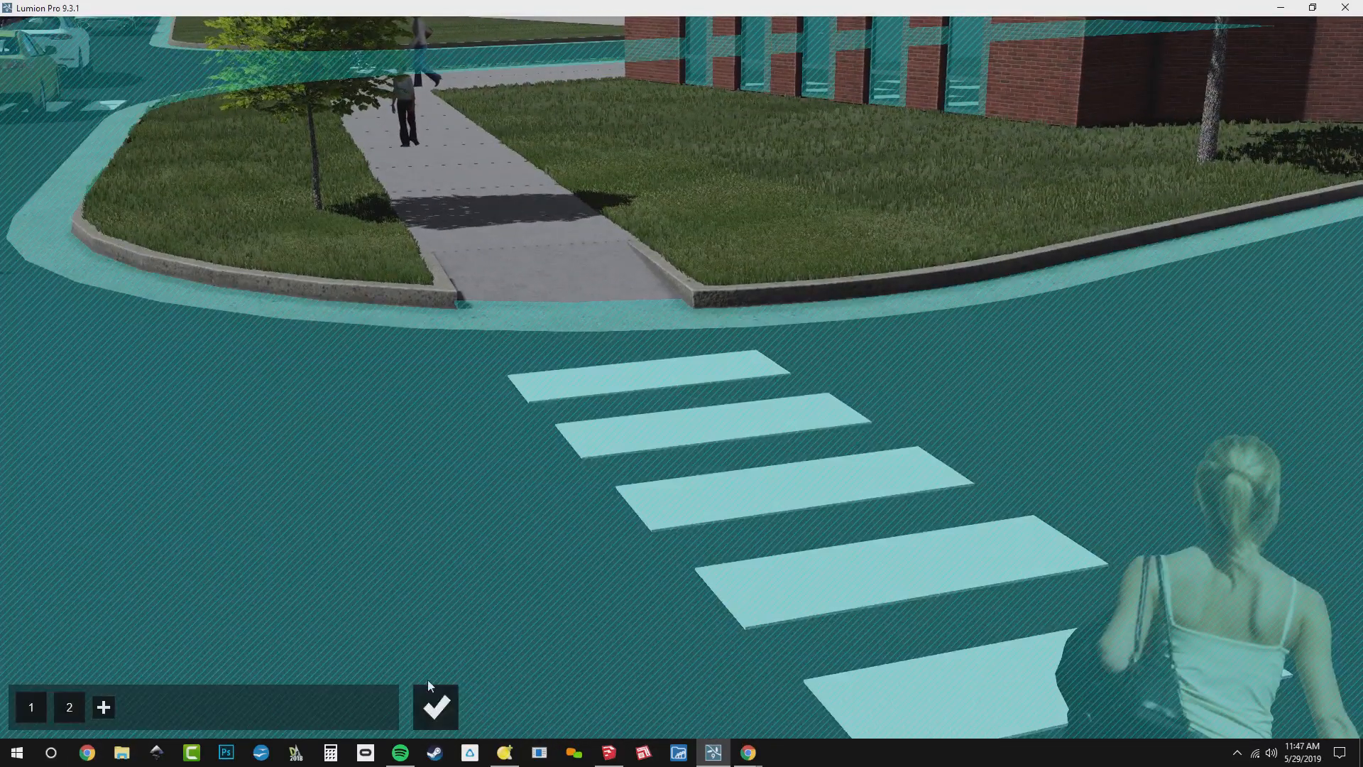
{"action": "left_click", "coordinate": [436, 707]}
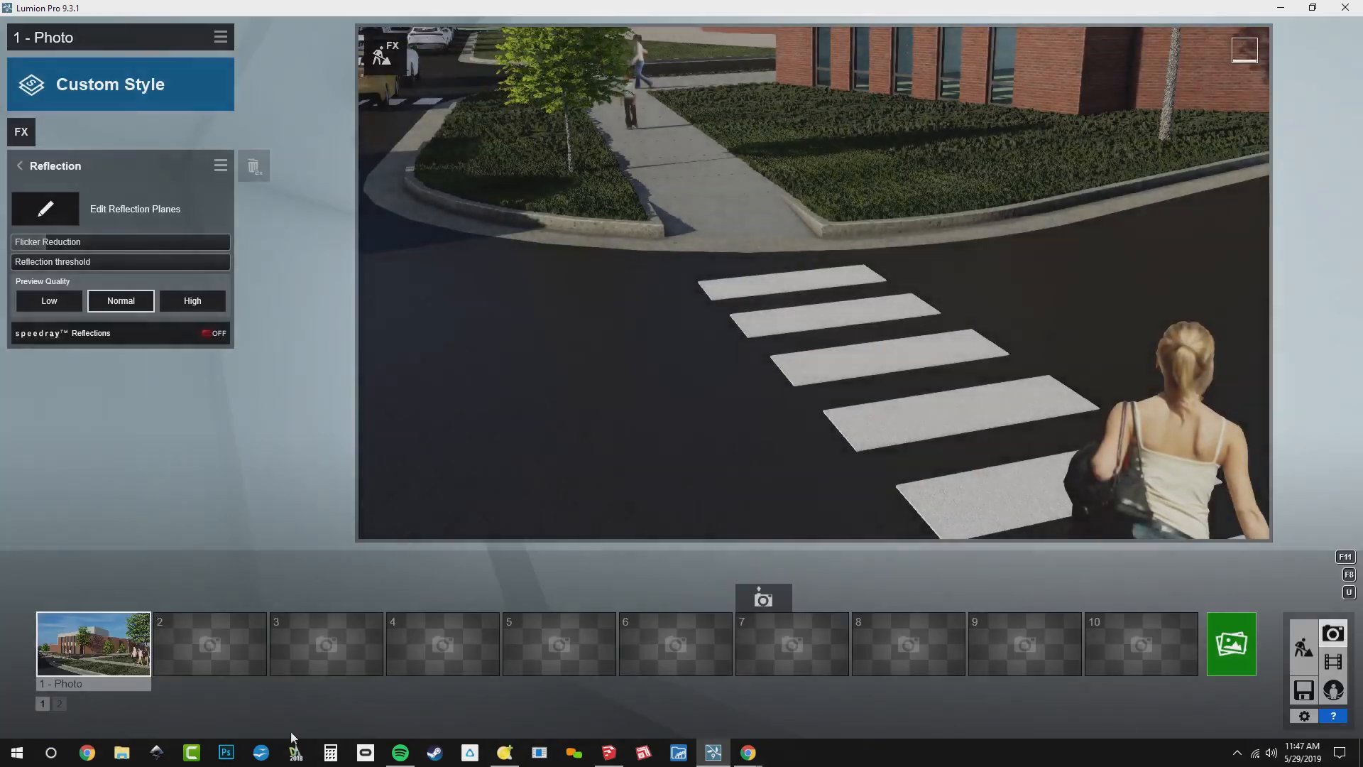
Examine the reflections in the building's tall front windows up close, with the reflection Preview Quality set to High
{"action": "left_click", "coordinate": [105, 658]}
{"action": "key", "text": "w"}
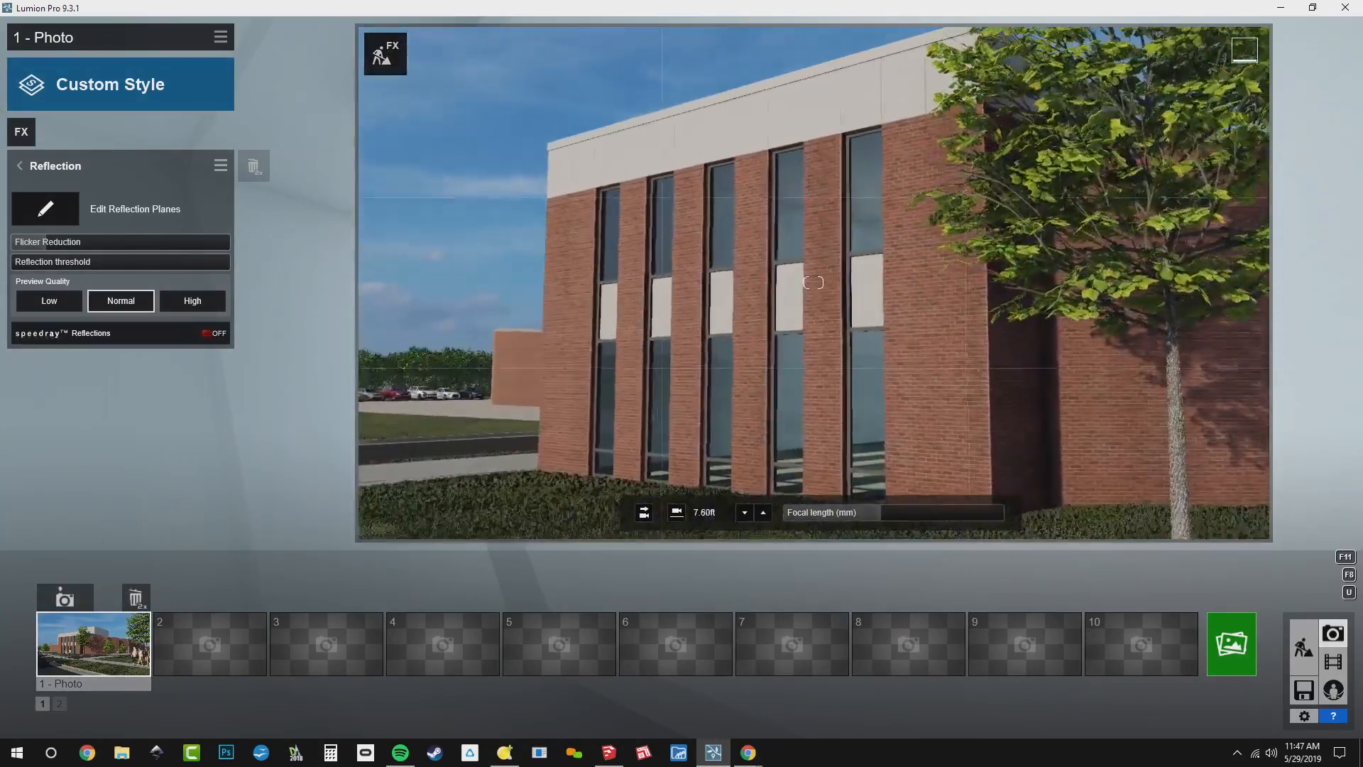
{"action": "key", "text": "a"}
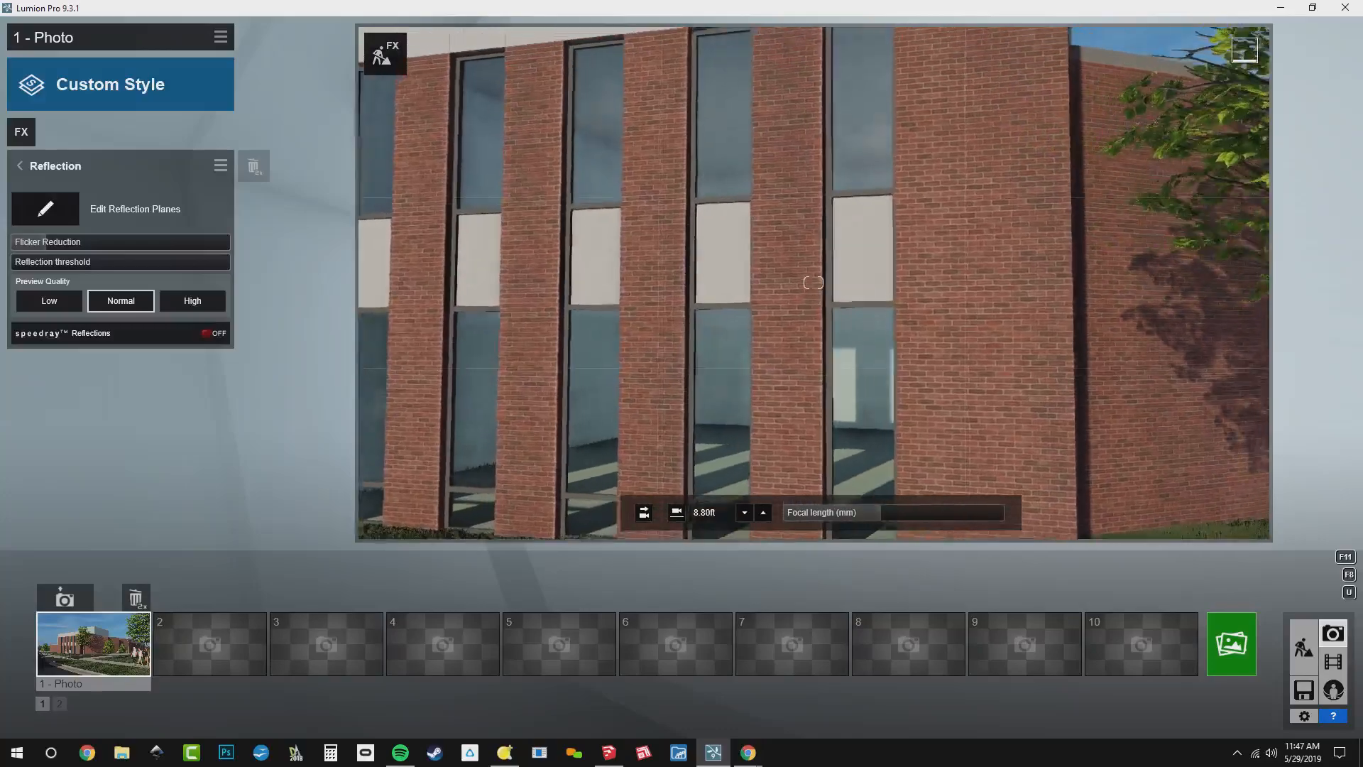
{"action": "key", "text": "s"}
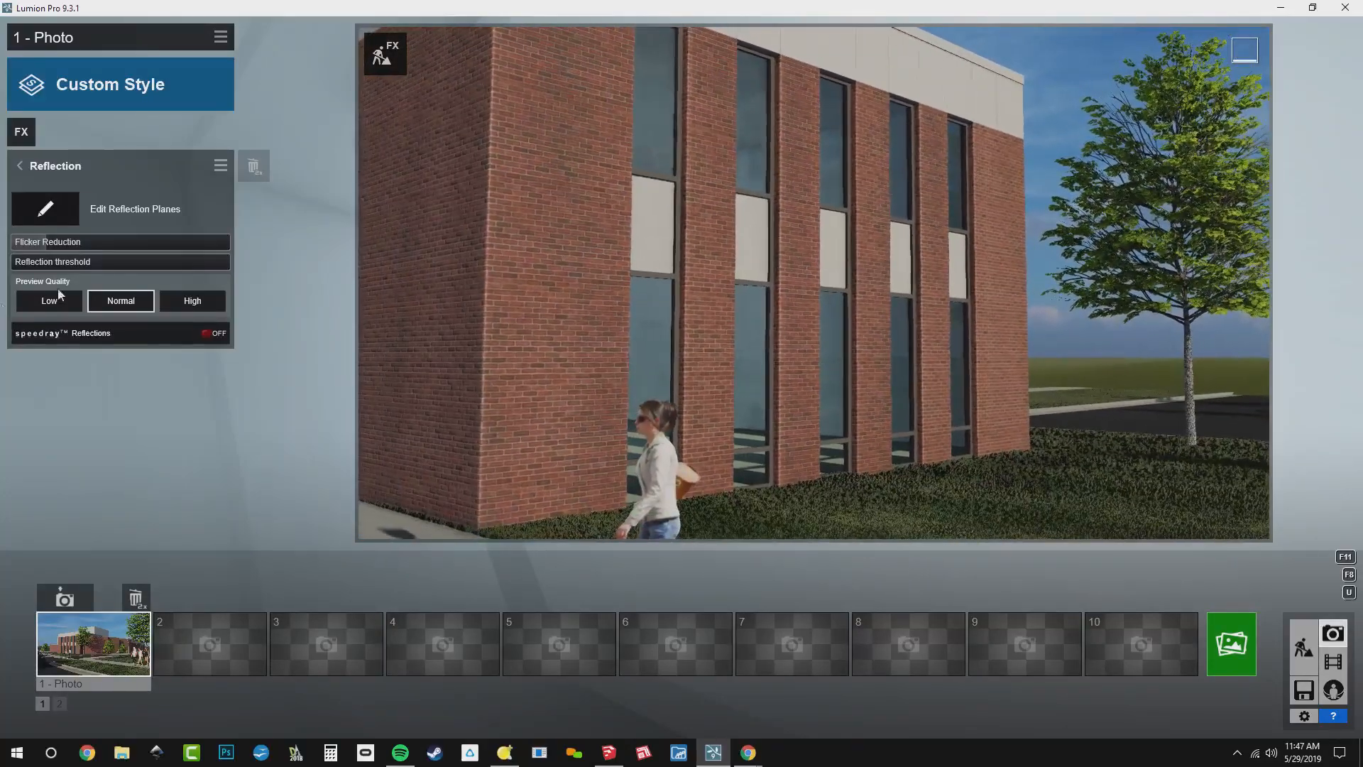
{"action": "right_click_drag", "start_coordinate": [639, 284], "coordinate": [614, 313]}
{"action": "key", "text": "w"}
{"action": "key", "text": "d"}
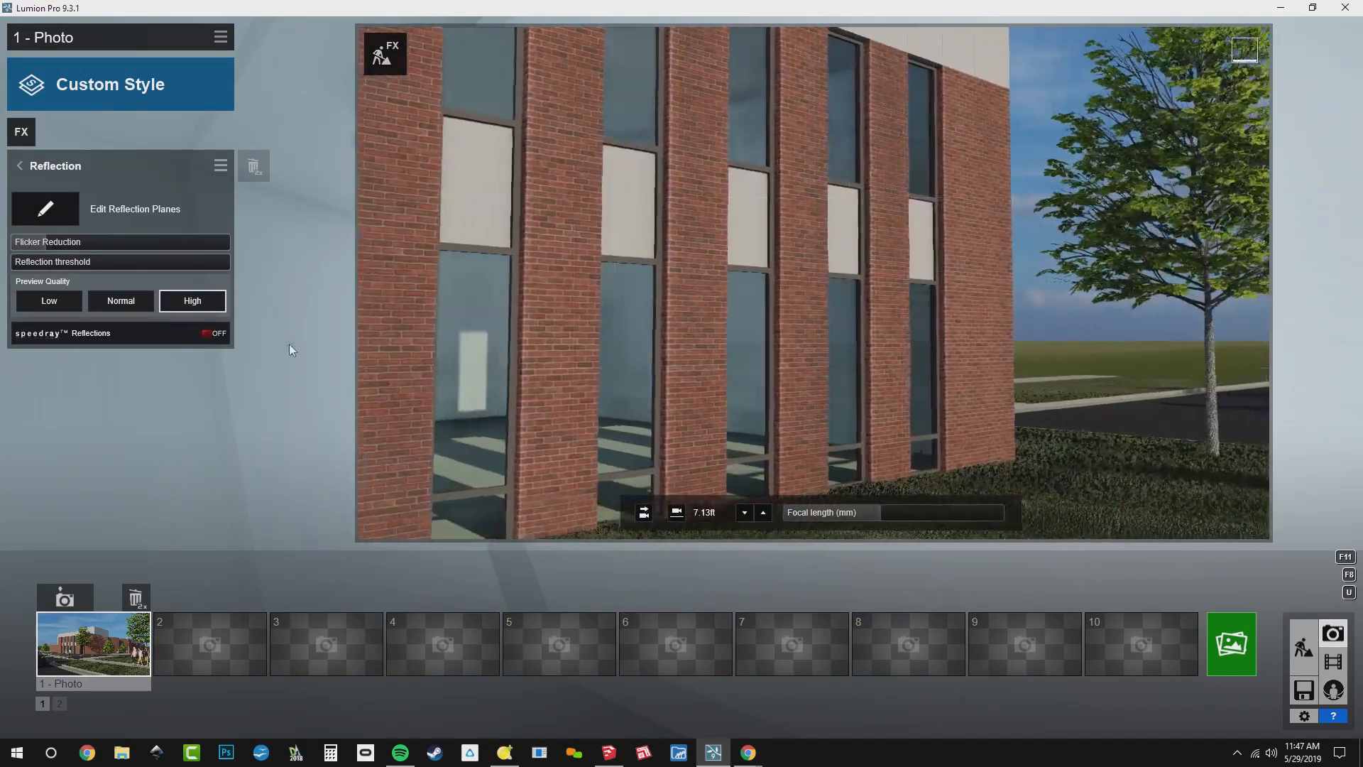
Turn on Speedray Reflections, set the reflection Preview Quality to Low and restore the photo's saved camera
{"action": "left_click", "coordinate": [75, 339]}
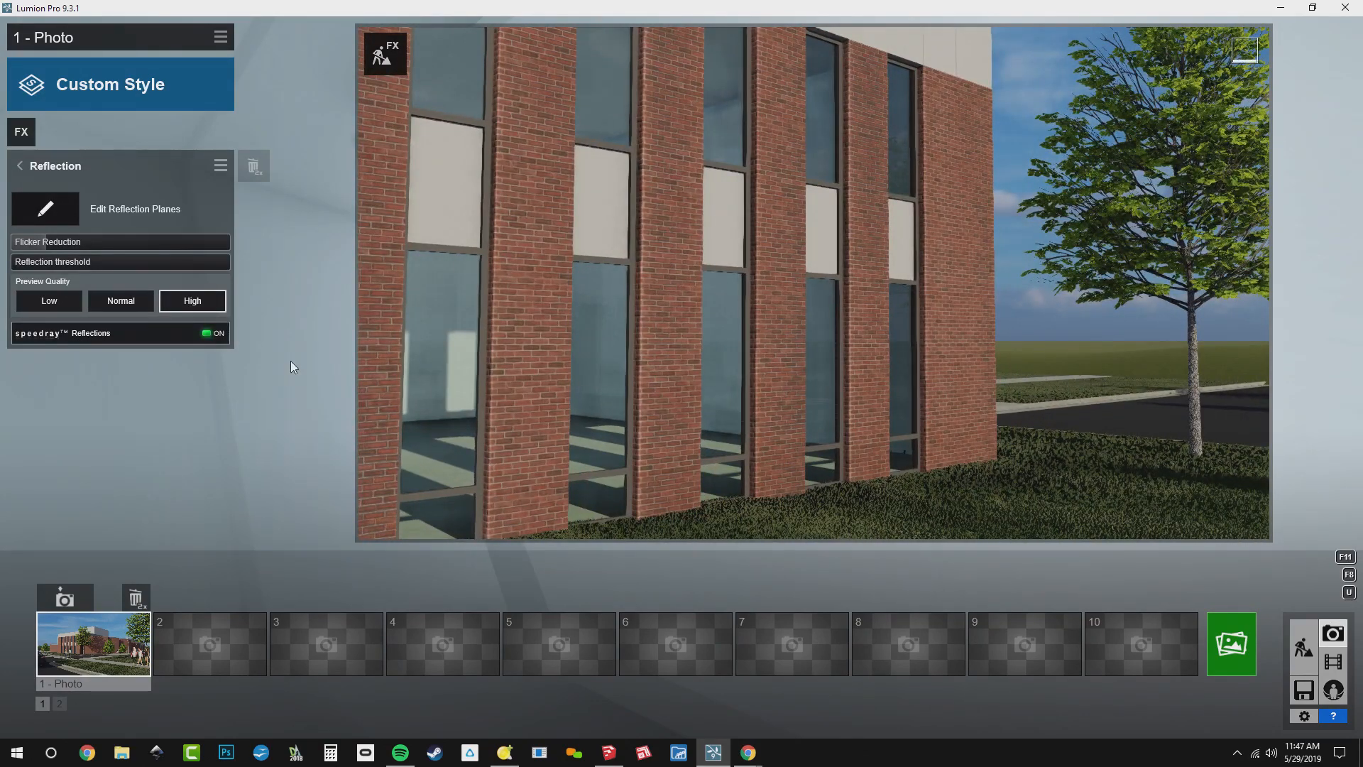
{"action": "left_click", "coordinate": [58, 305]}
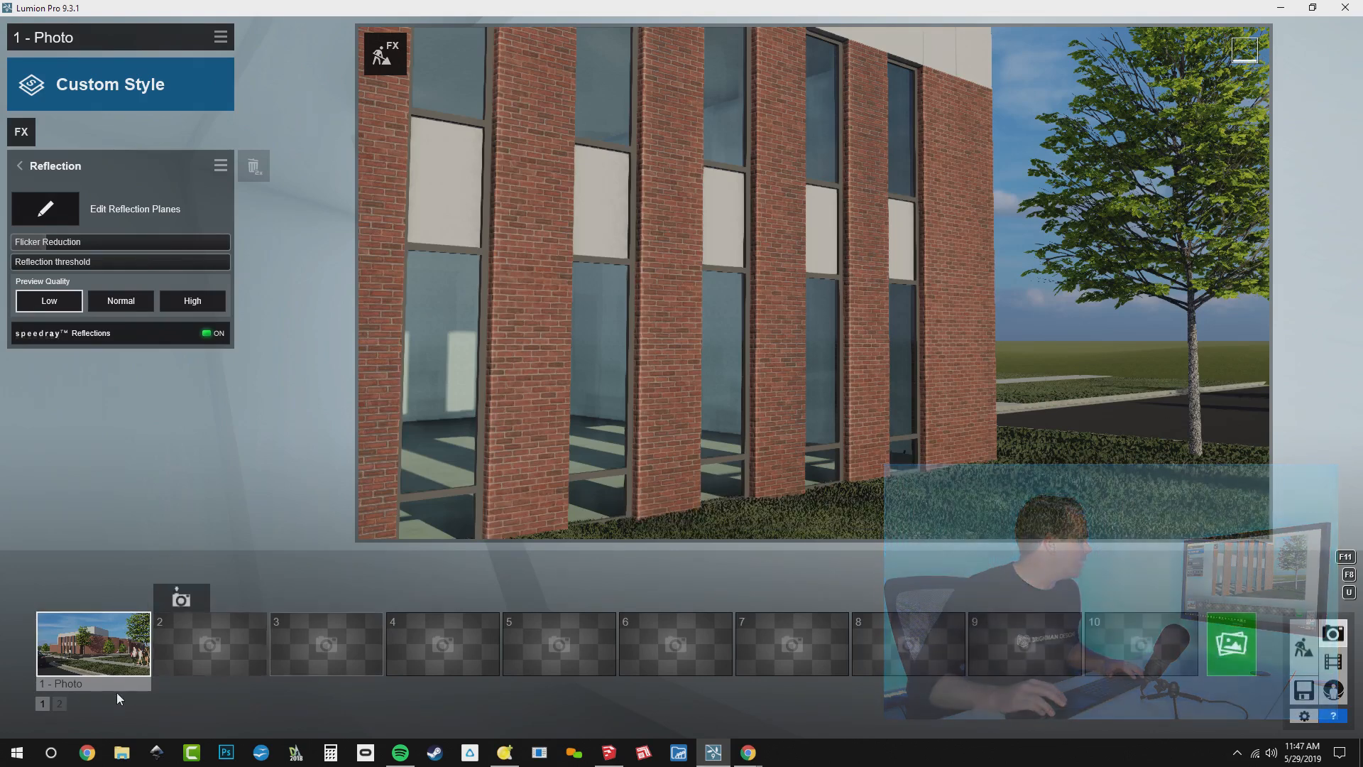
{"action": "left_click", "coordinate": [91, 670]}
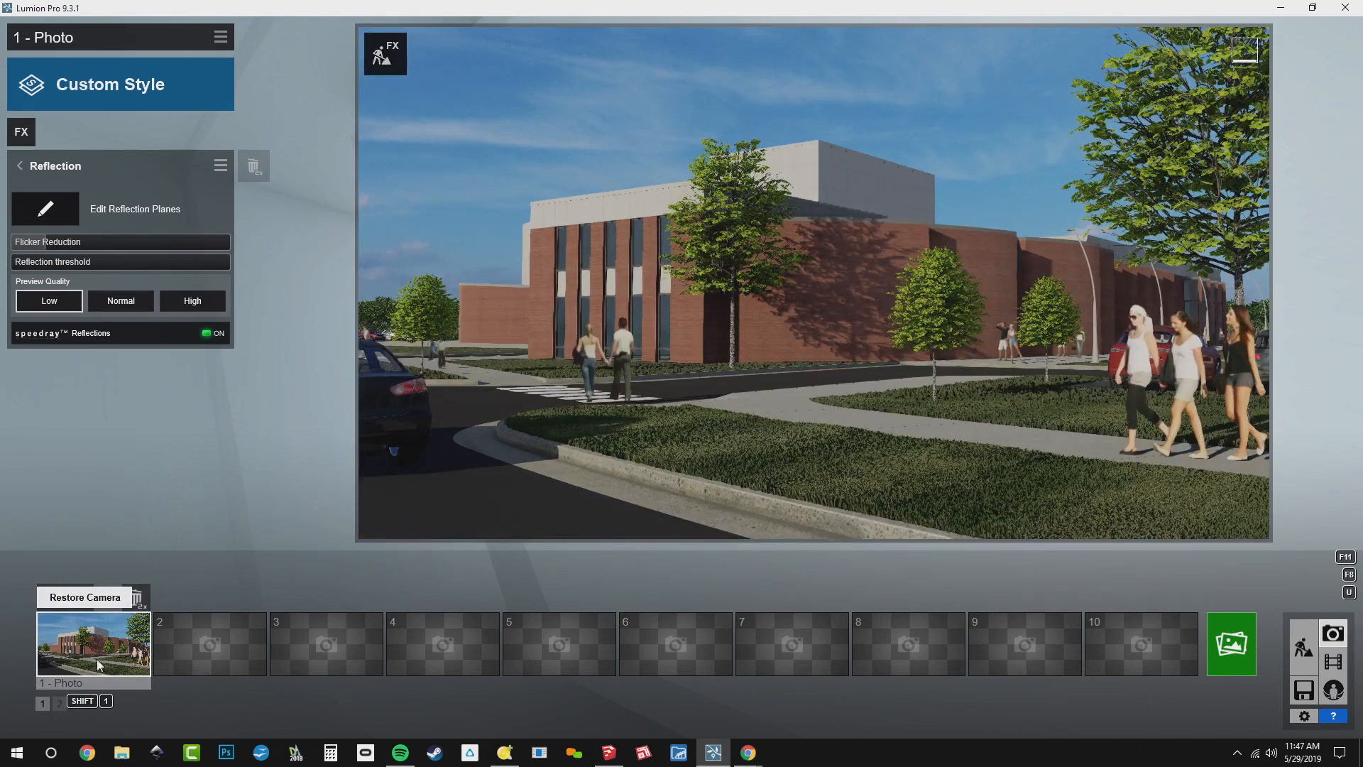
Rename the photo as Summer and return to its list of effects
{"action": "double_click", "coordinate": [102, 685]}
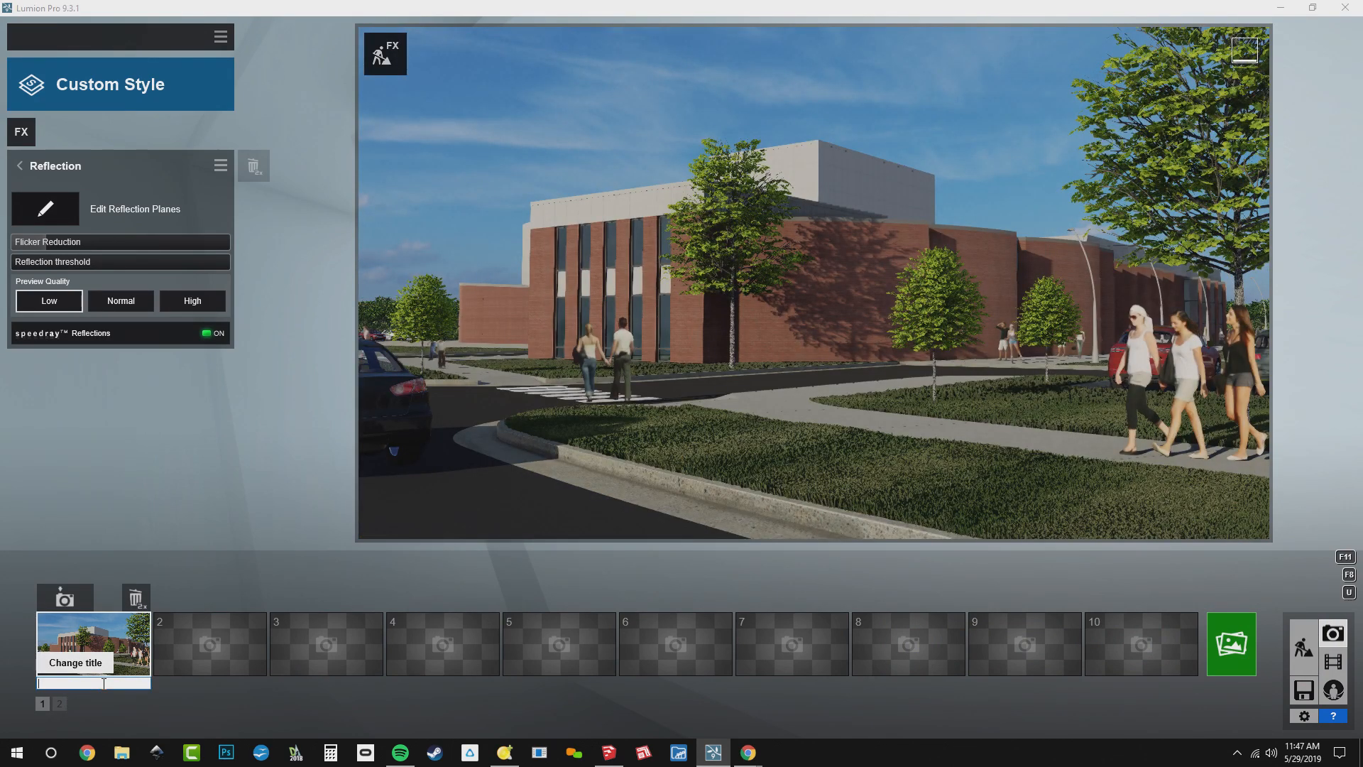
{"action": "left_click", "coordinate": [197, 438]}
{"action": "left_click", "coordinate": [65, 166]}
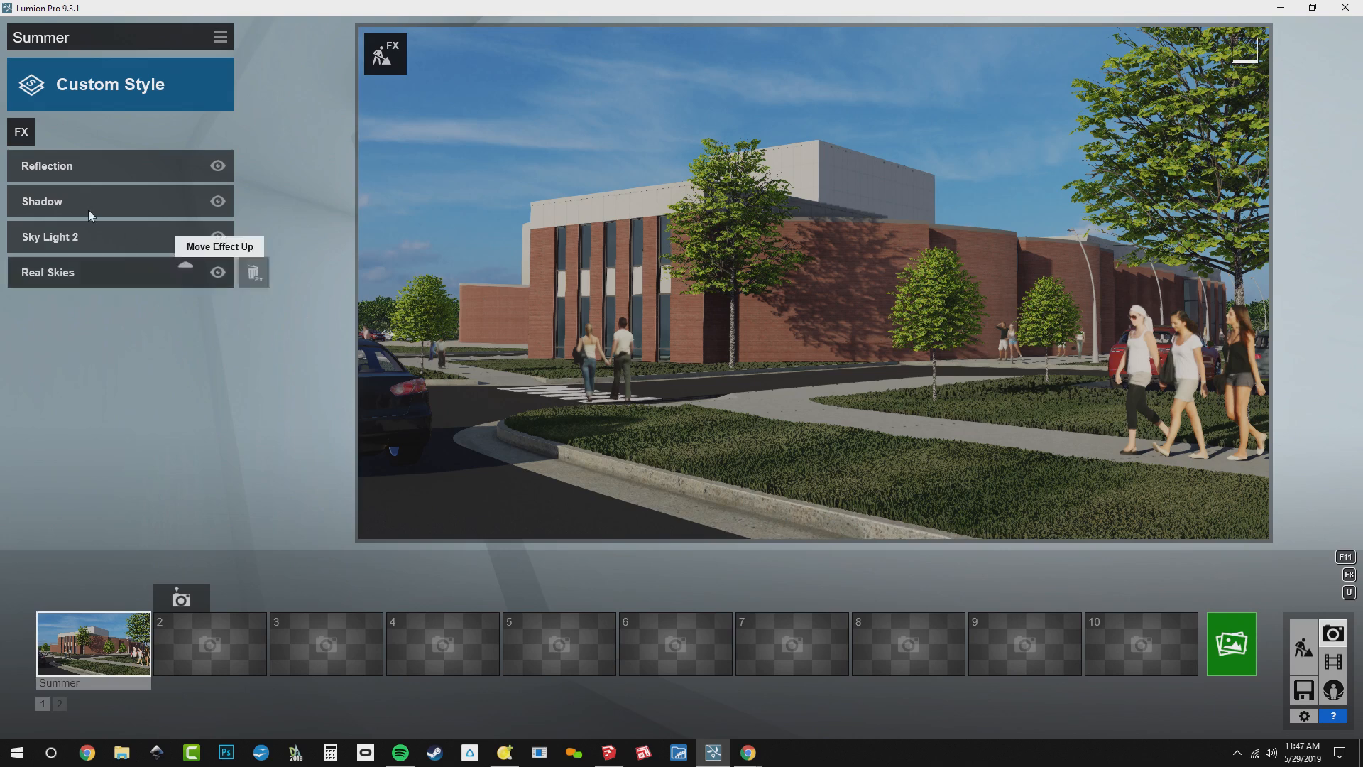
Add the 2-Point Perspective effect to the Summer photo and compare the view with it off, leaving Two Point Perspective on
{"action": "left_click", "coordinate": [23, 131]}
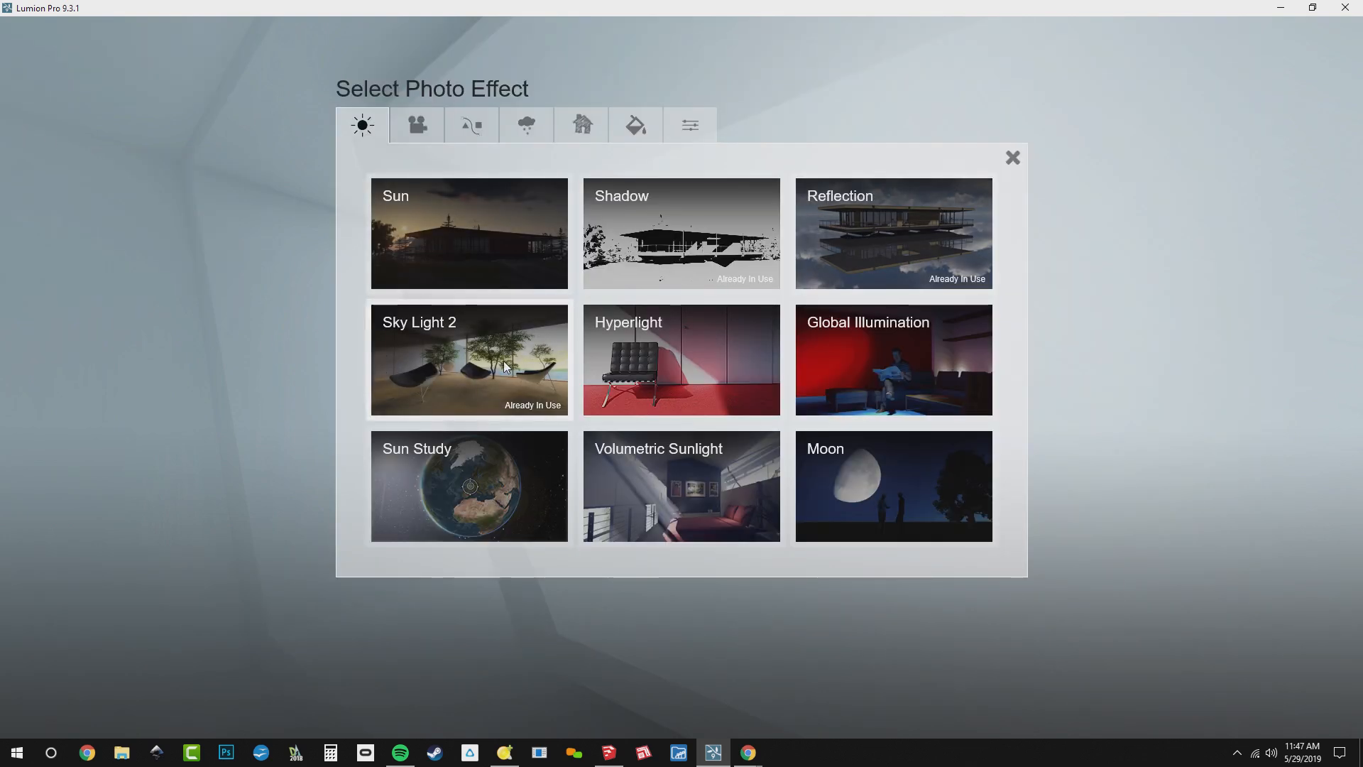
{"action": "left_click", "coordinate": [417, 125]}
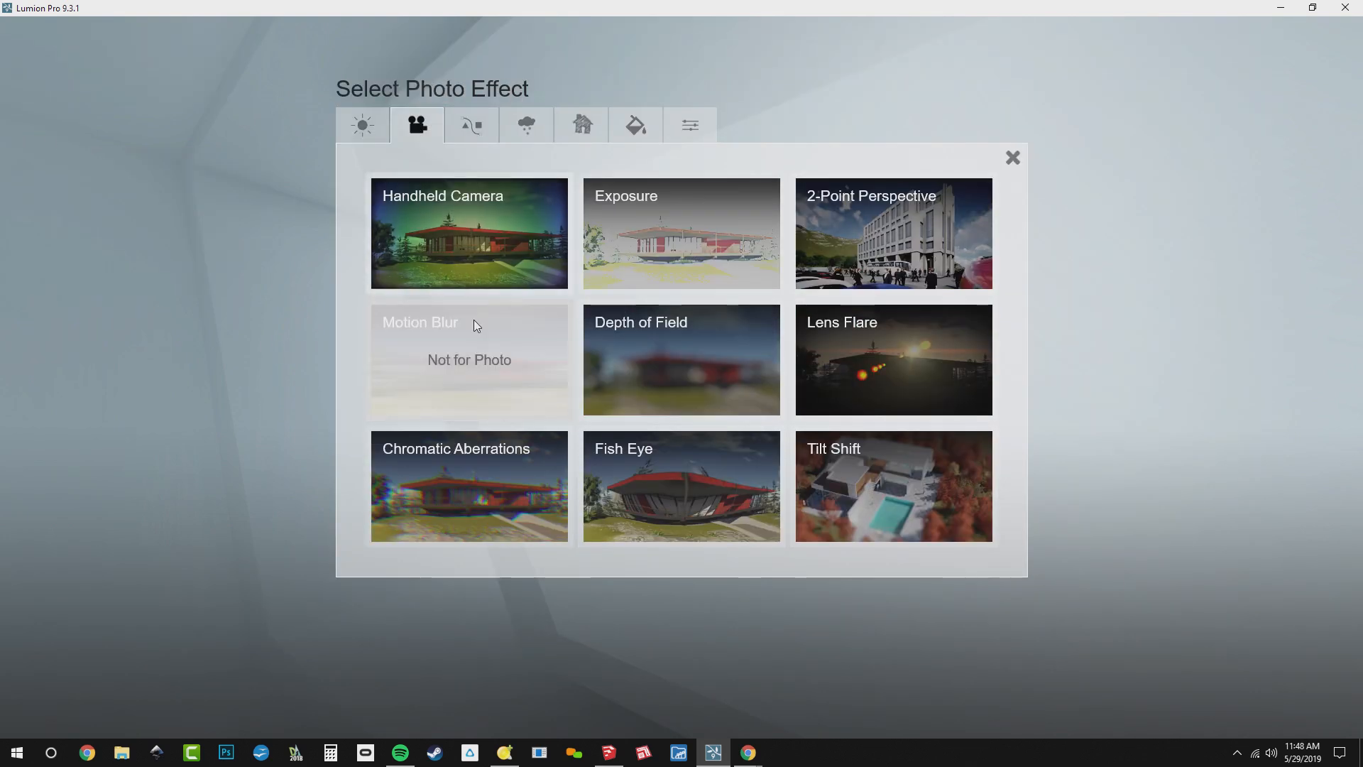
{"action": "left_click", "coordinate": [835, 262]}
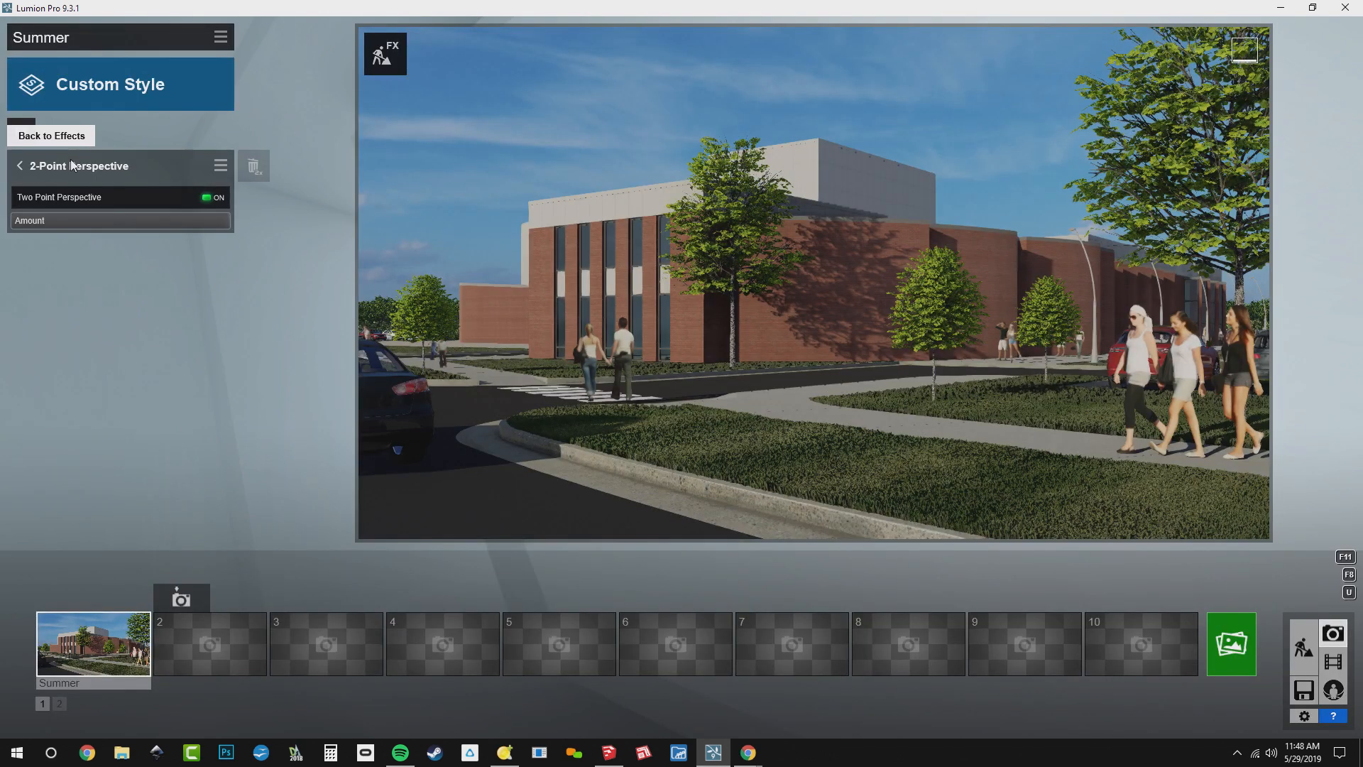
{"action": "left_click", "coordinate": [81, 202]}
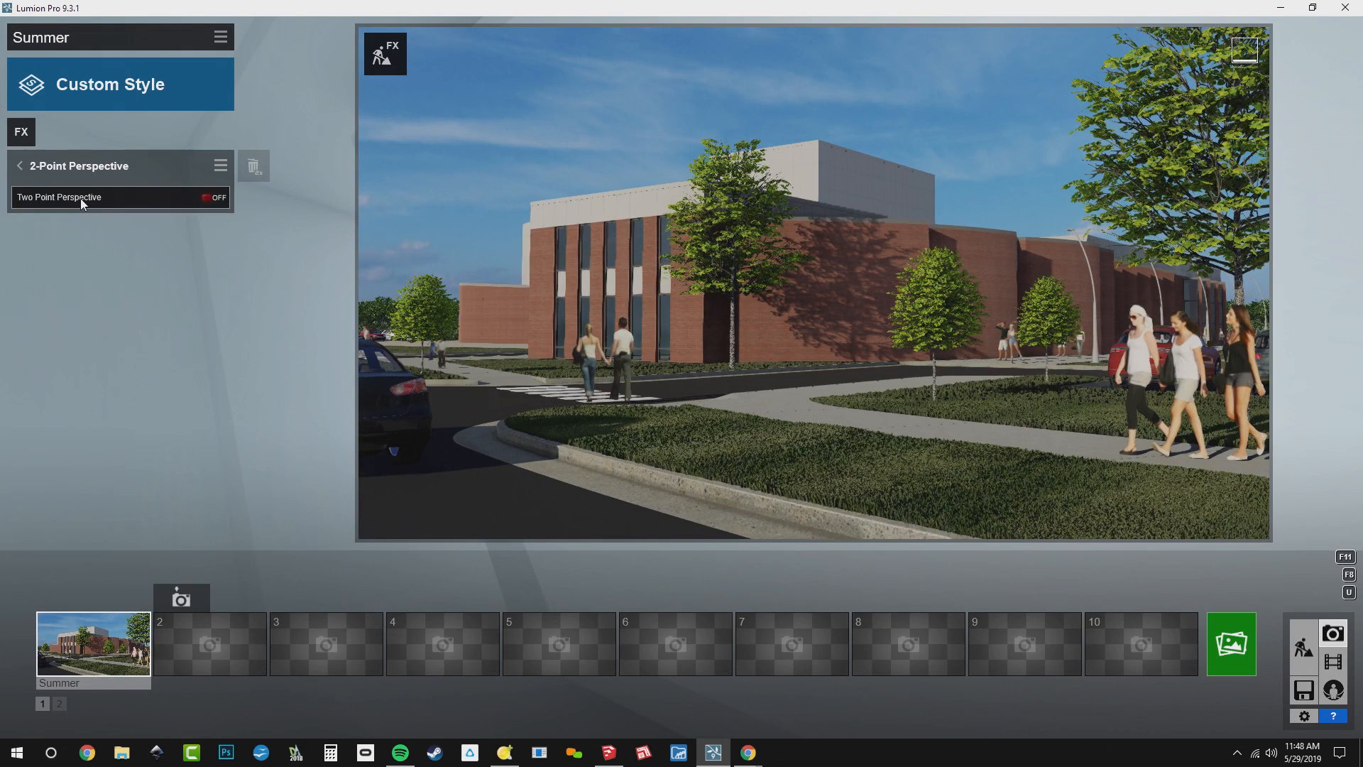
{"action": "left_click", "coordinate": [81, 202]}
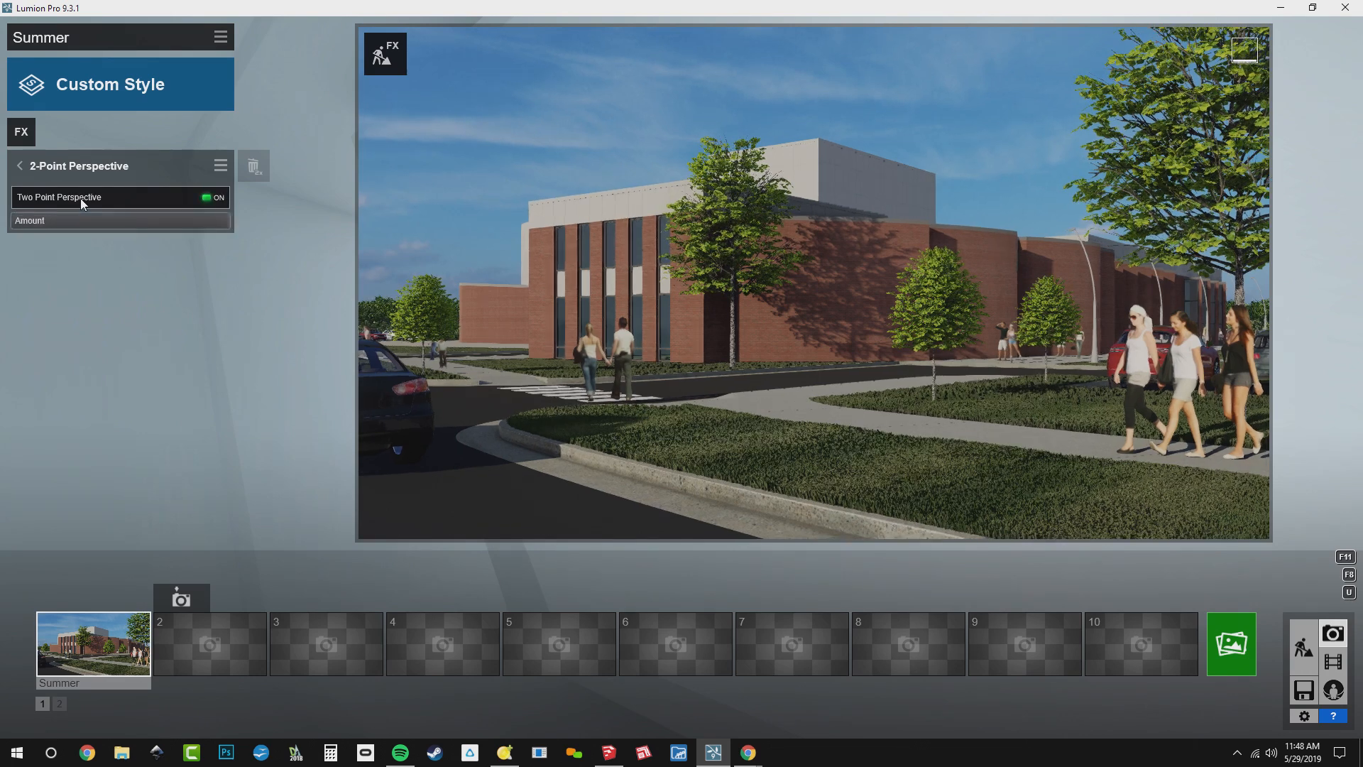
Add the Handheld Camera effect to the photo, try the strongest Film Age and set it to 0.2
{"action": "left_click", "coordinate": [21, 132]}
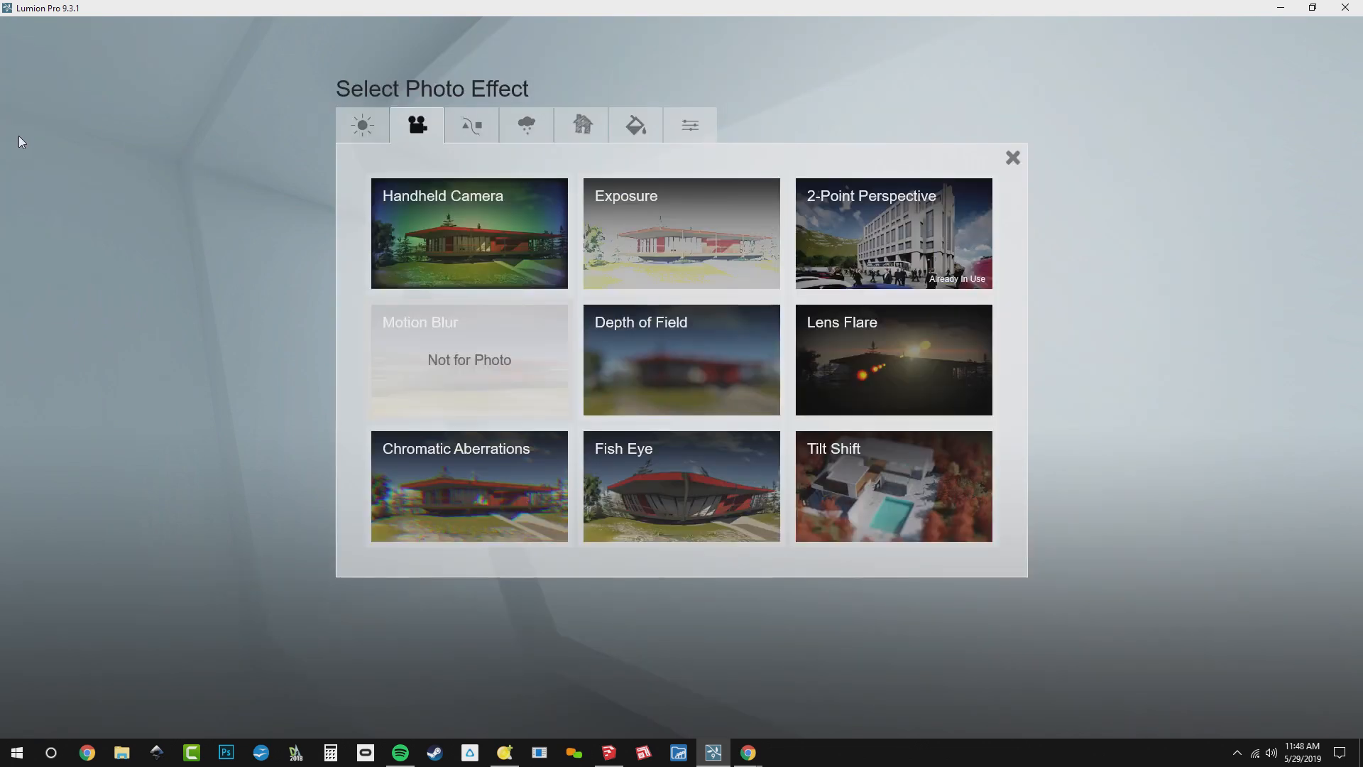
{"action": "left_click", "coordinate": [510, 243]}
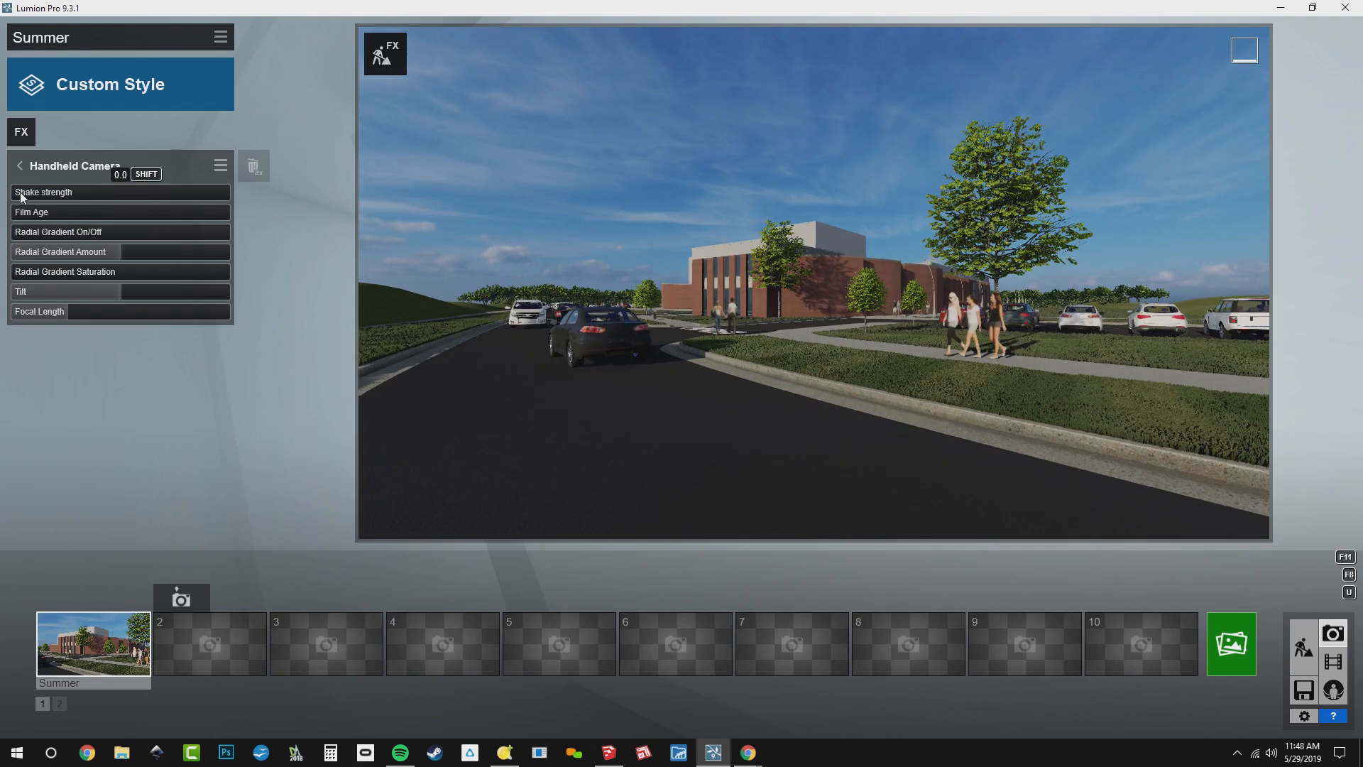
{"action": "left_click_drag", "start_coordinate": [21, 213], "coordinate": [242, 229]}
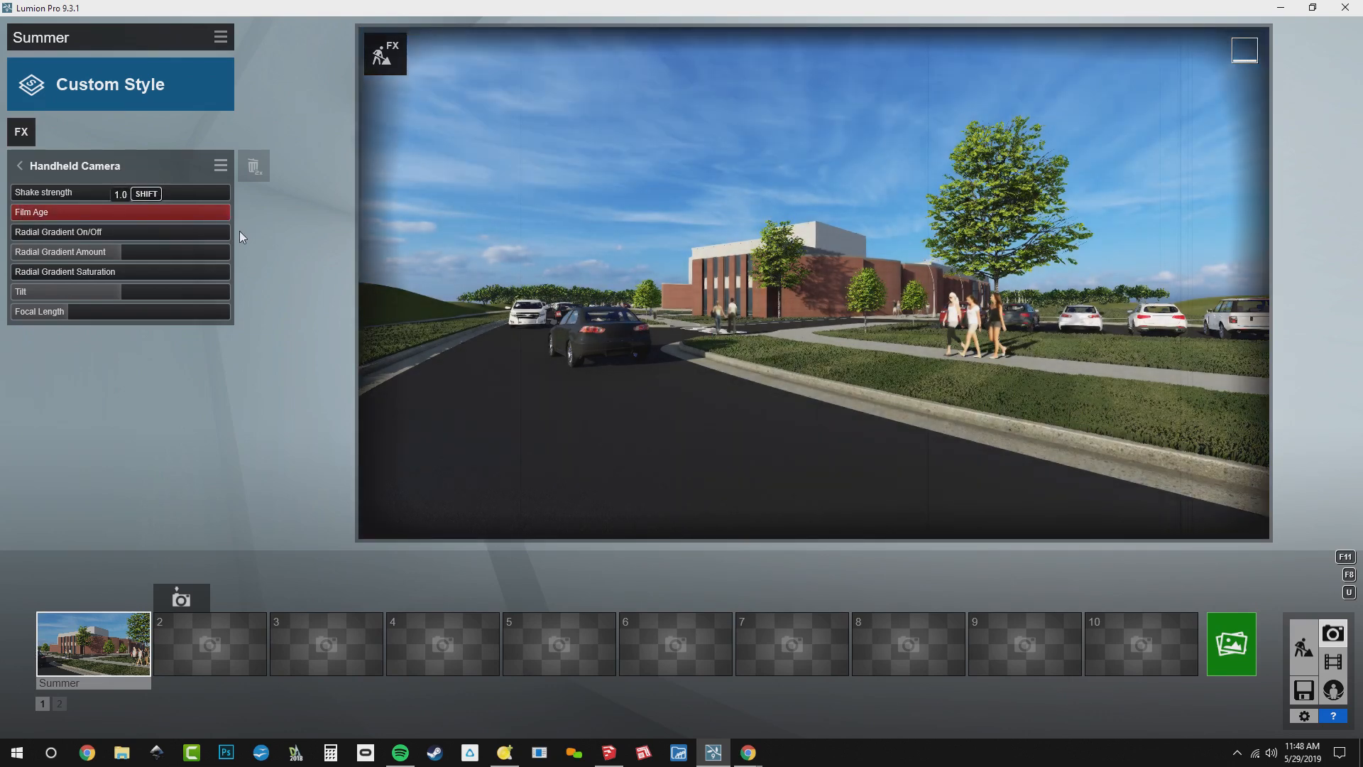
{"action": "left_click_drag", "start_coordinate": [239, 232], "coordinate": [36, 247]}
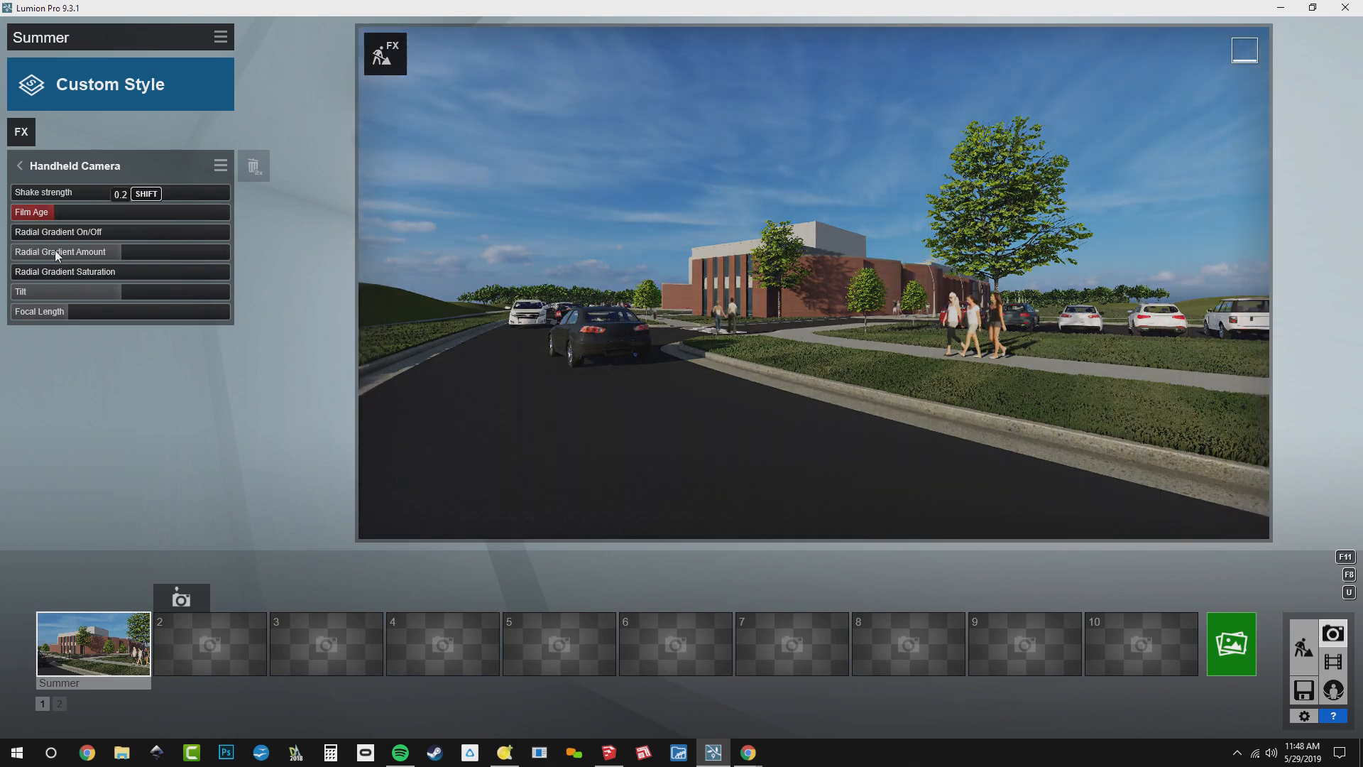
Set the Handheld Camera effect's Focal Length to 35
{"action": "left_click", "coordinate": [87, 311]}
{"action": "type", "text": "2"}
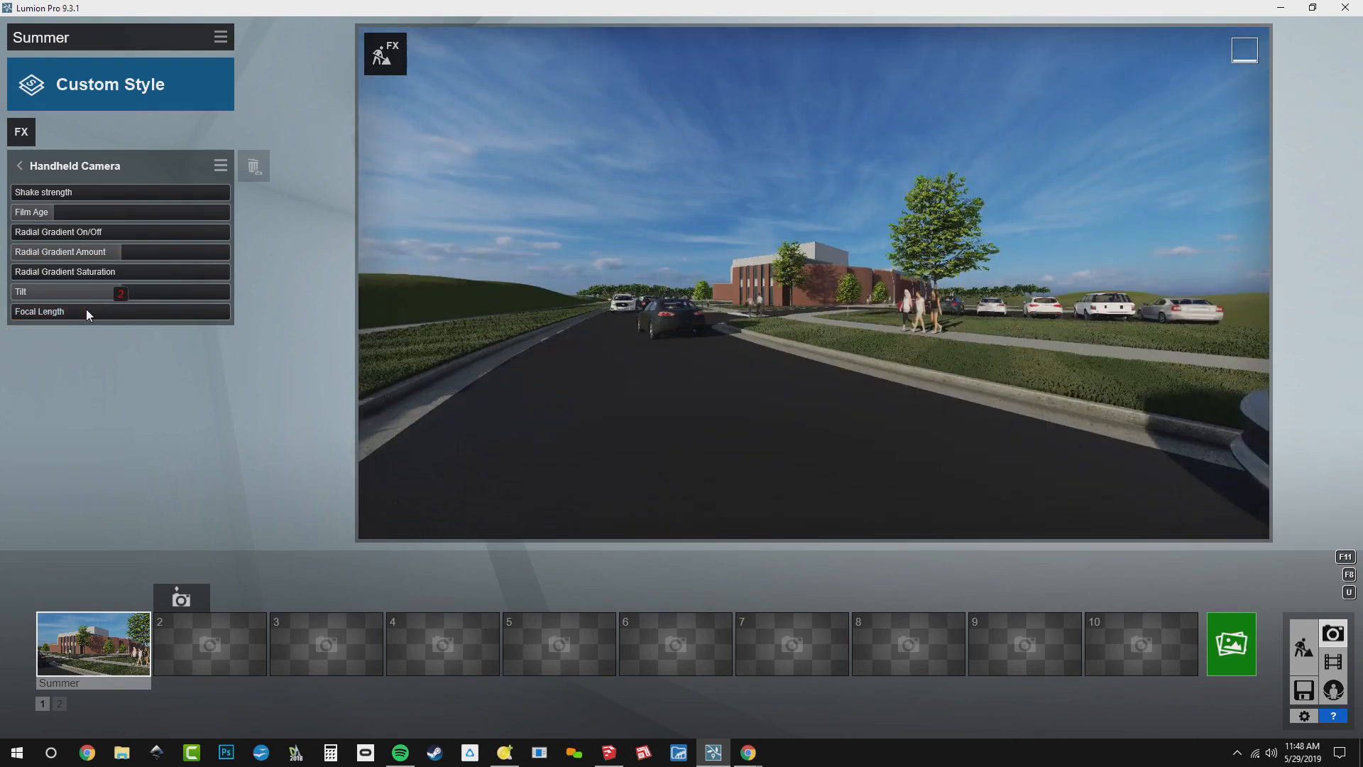
{"action": "type", "text": "35"}
{"action": "key", "text": "Return"}
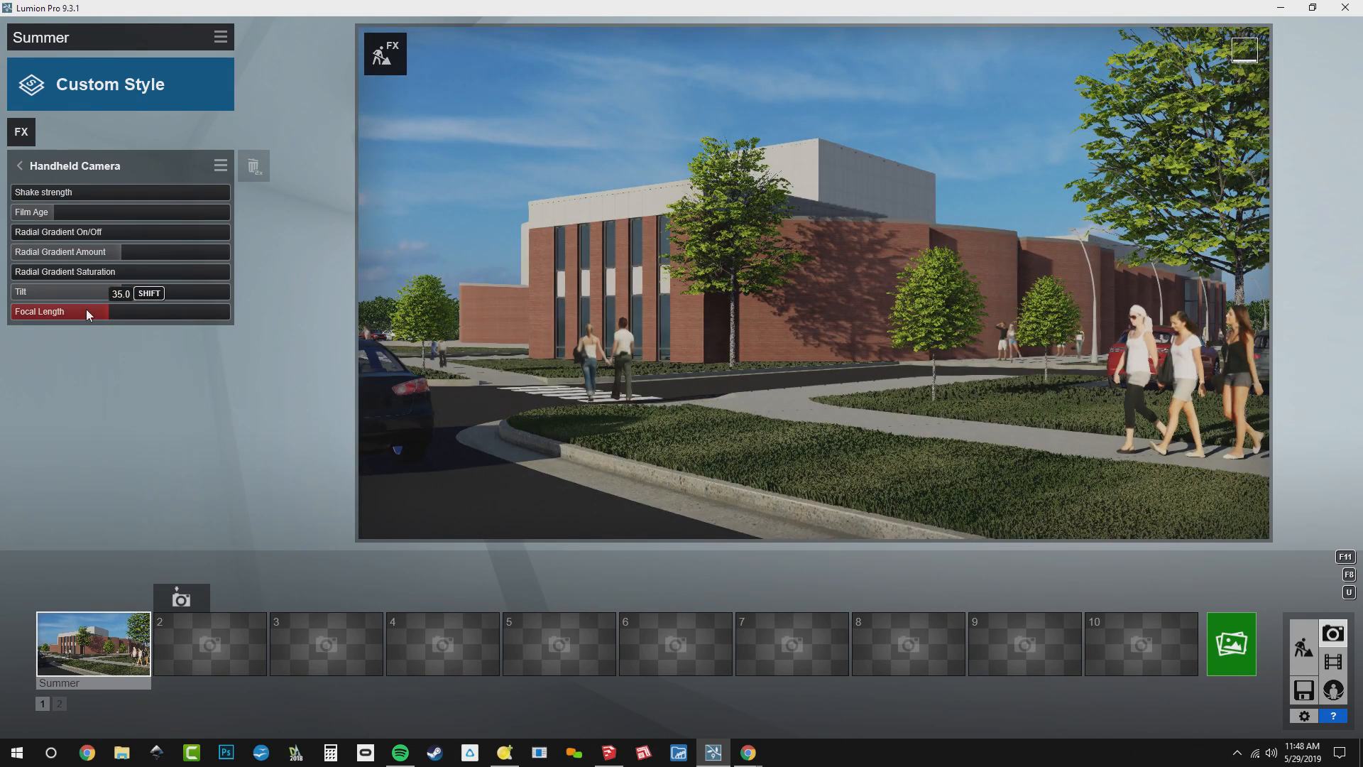
Add the Lens Flare and Layer Visibility effects to the Summer photo
{"action": "left_click", "coordinate": [21, 129]}
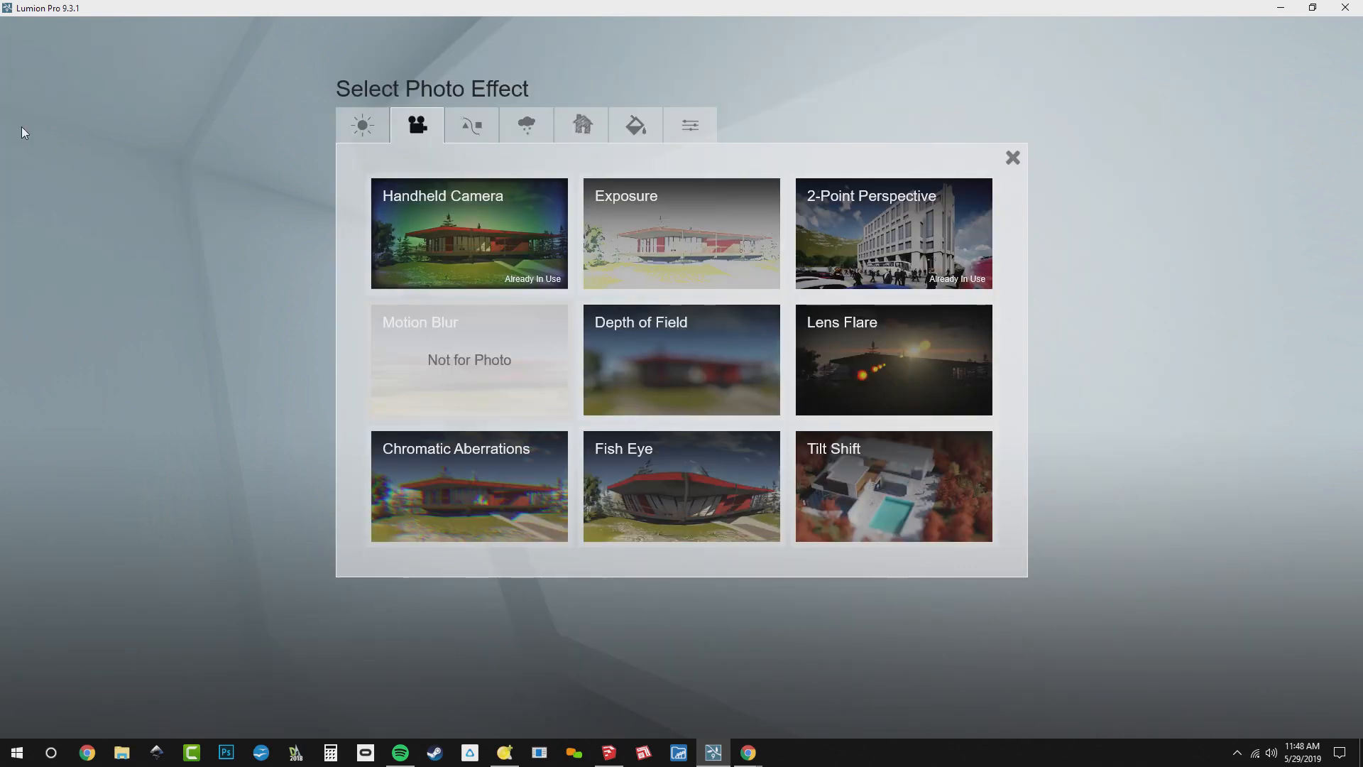
{"action": "left_click", "coordinate": [852, 338]}
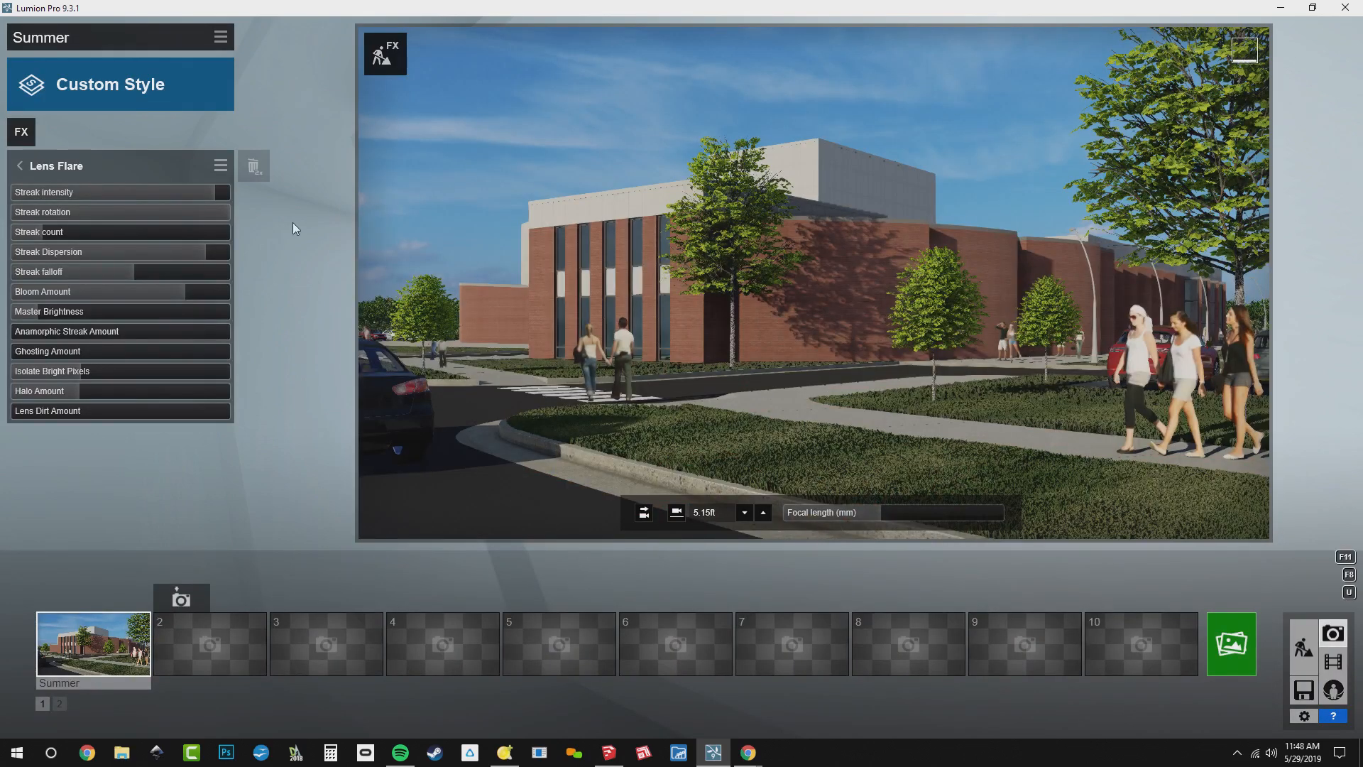
{"action": "left_click", "coordinate": [15, 139]}
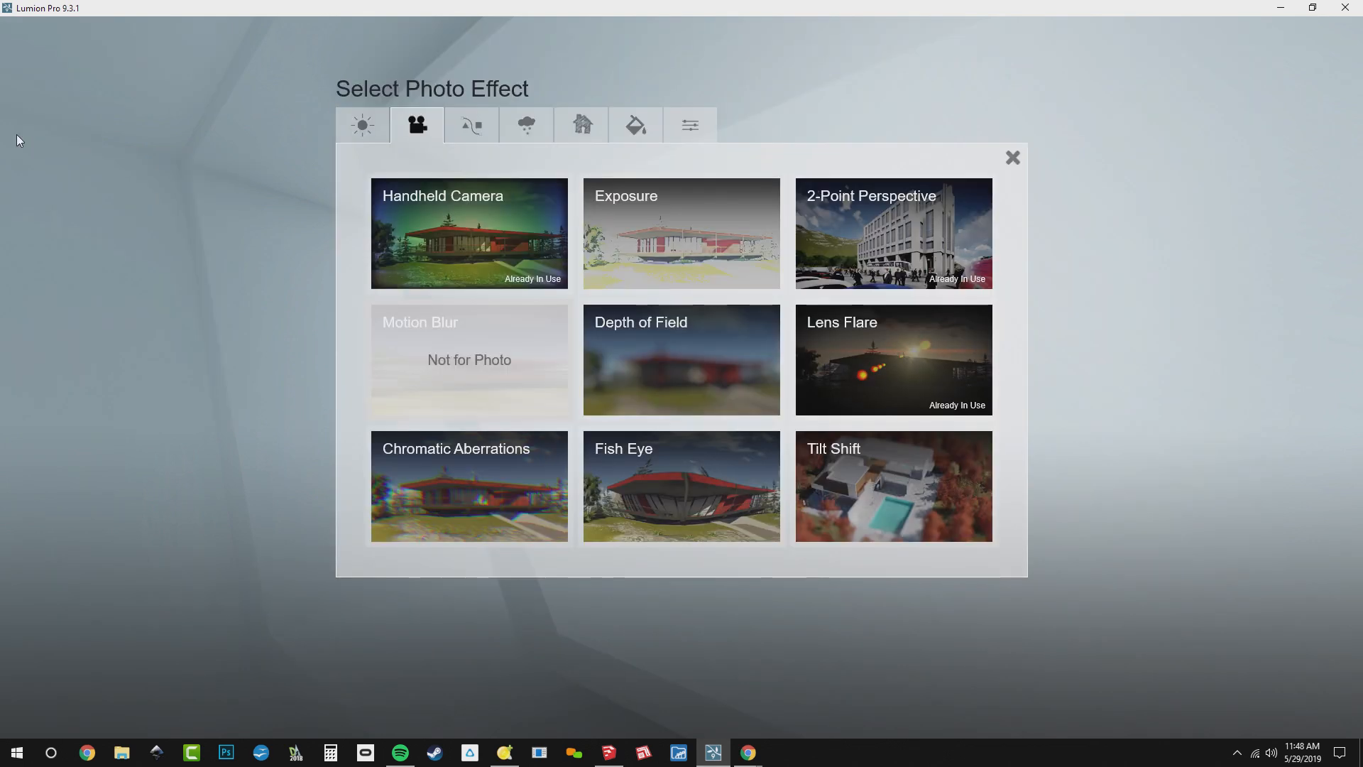
{"action": "left_click", "coordinate": [483, 124]}
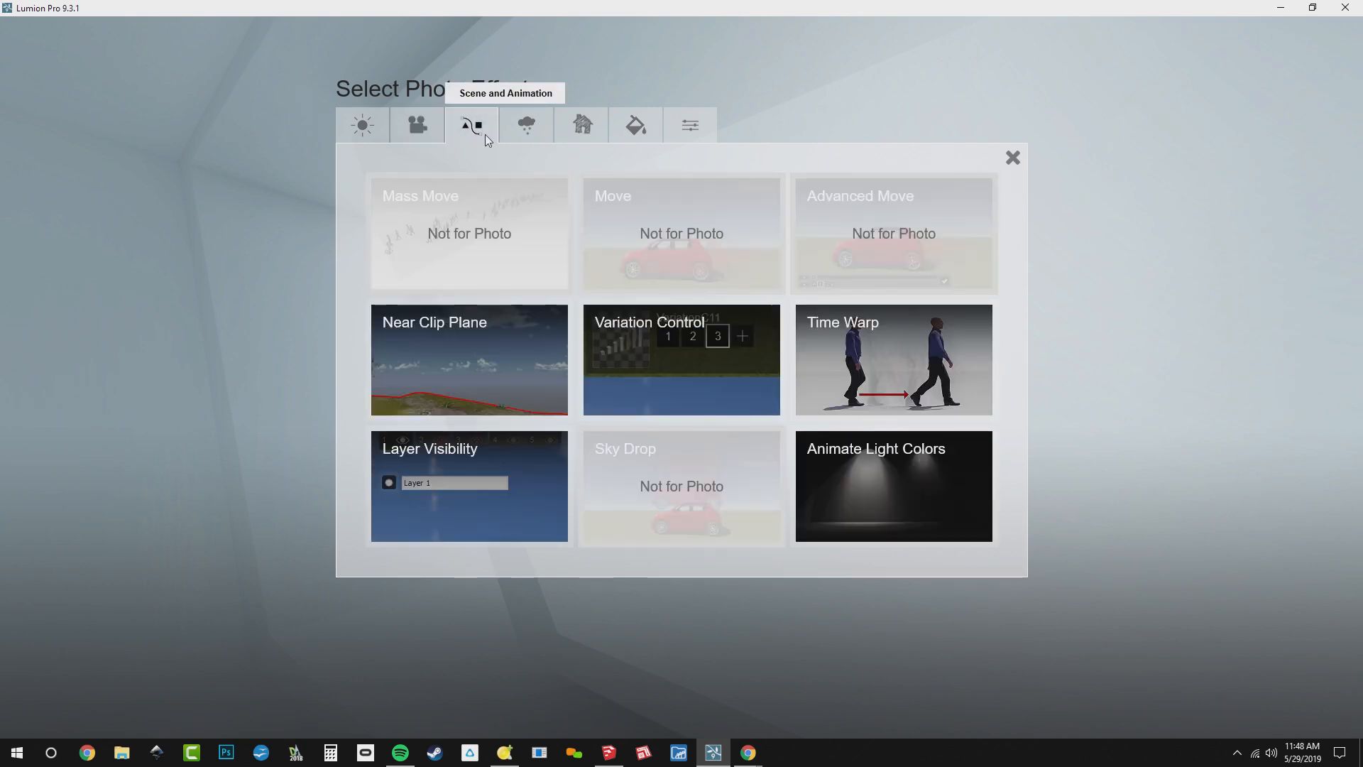
{"action": "left_click", "coordinate": [500, 488]}
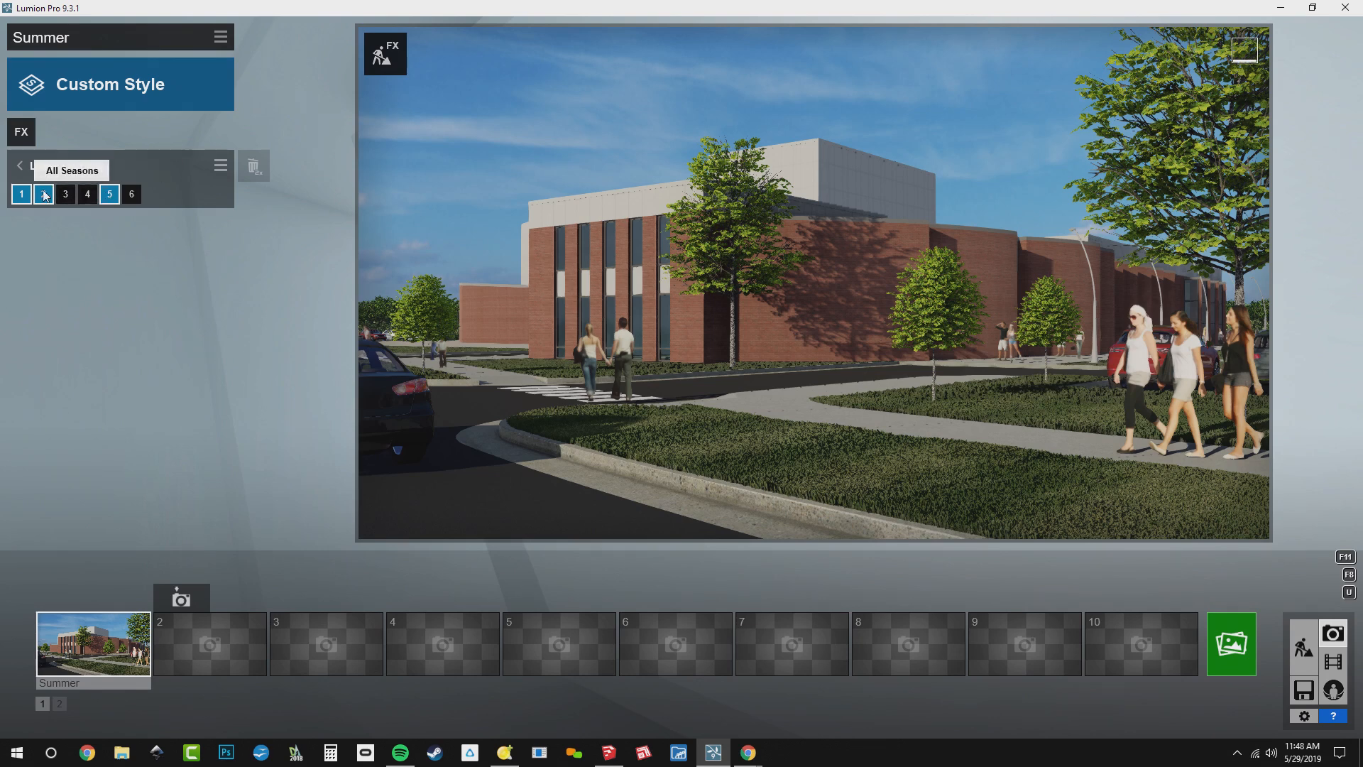
Toggle the Summer and Fall layers on and off in Layer Visibility, leaving both hidden with layers 1 and 2 shown
{"action": "left_click", "coordinate": [110, 196]}
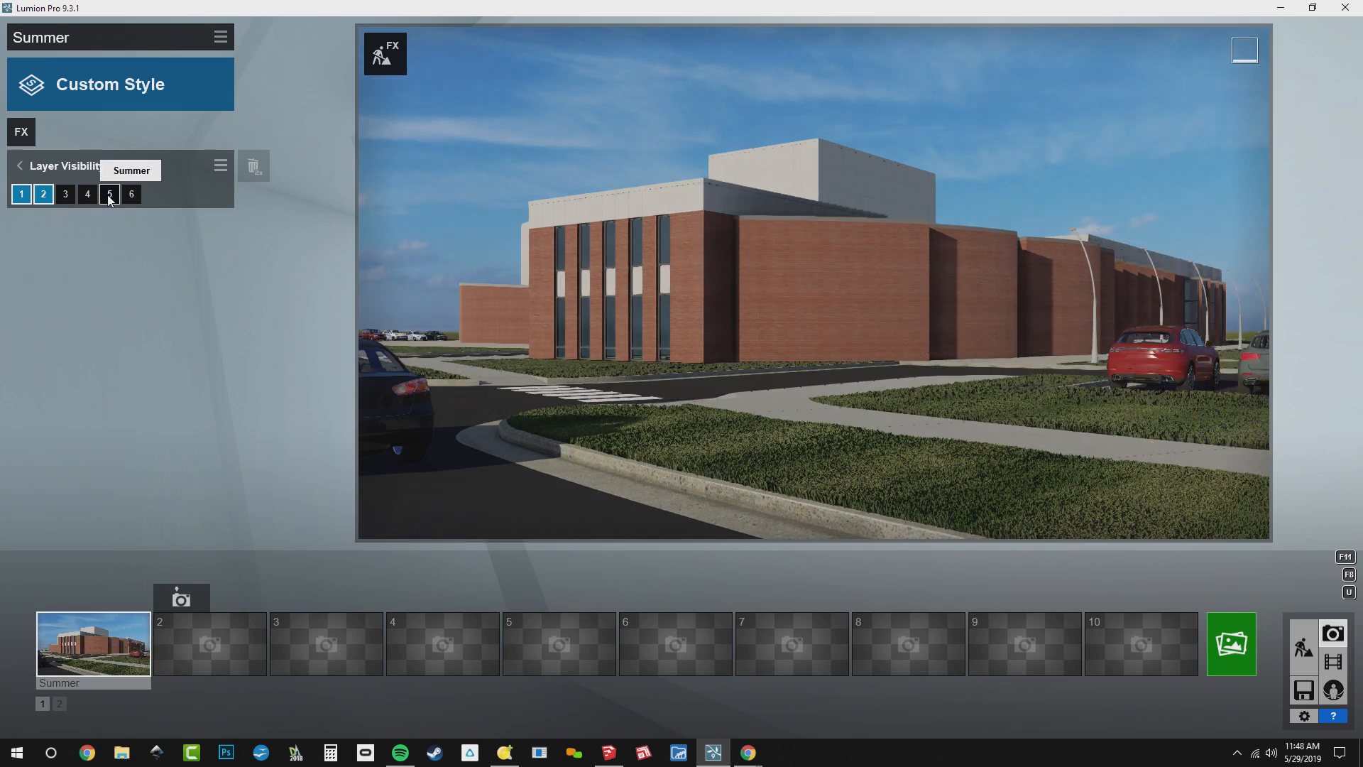
{"action": "left_click", "coordinate": [110, 196]}
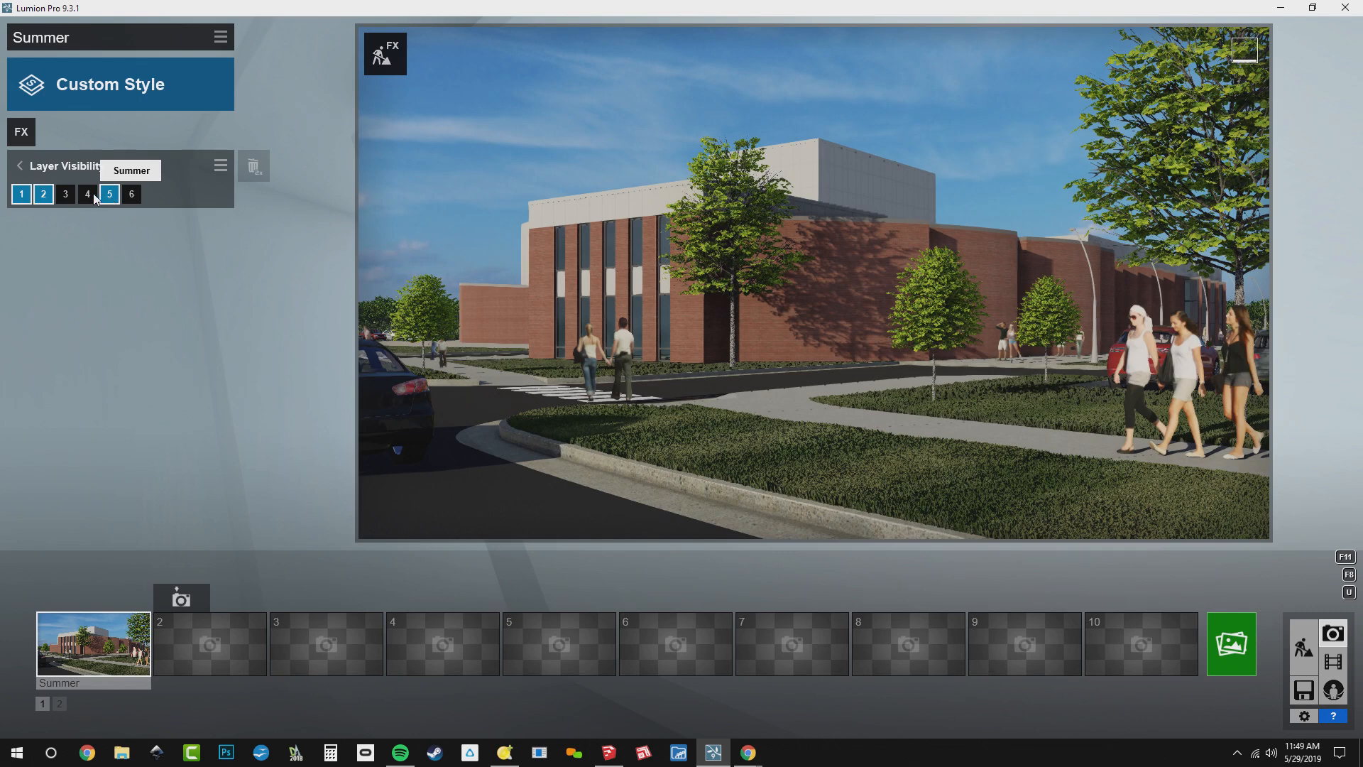
{"action": "left_click", "coordinate": [109, 199]}
{"action": "left_click", "coordinate": [131, 196]}
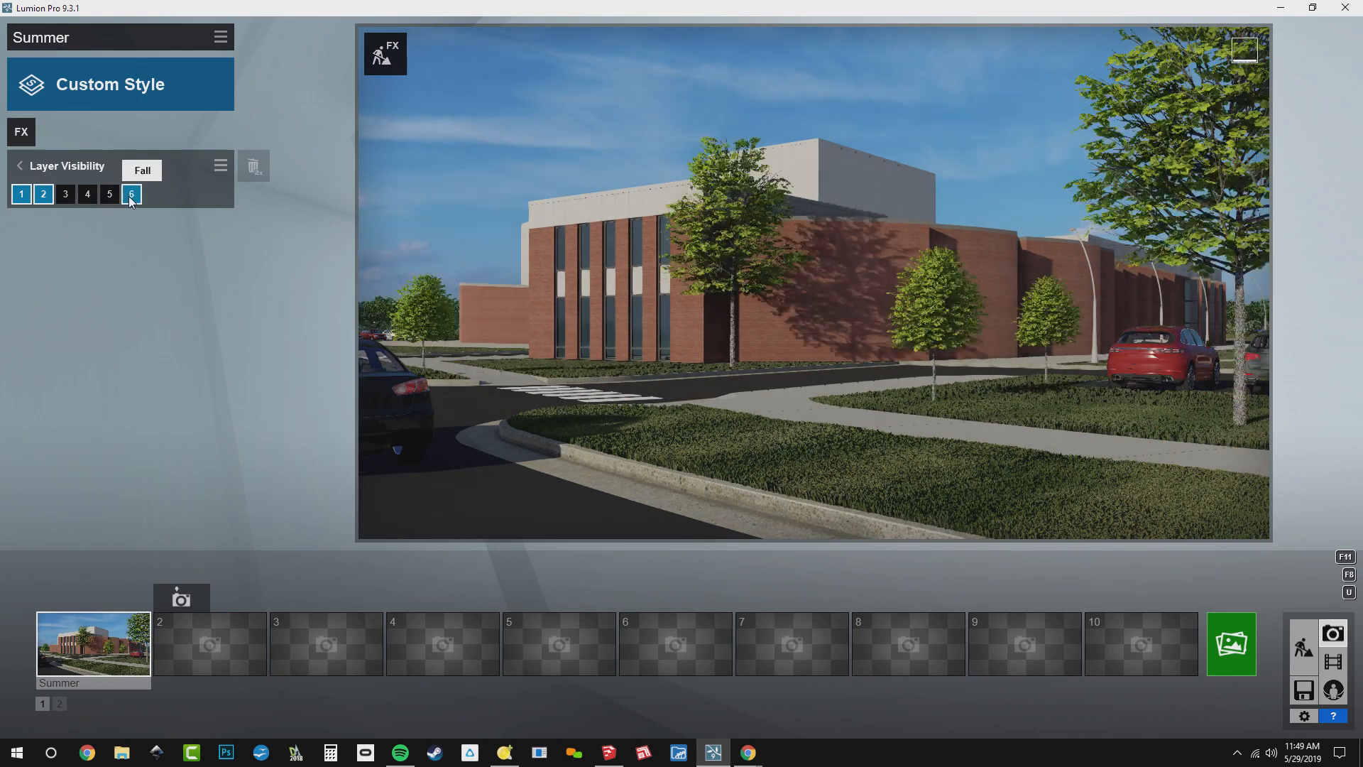
{"action": "left_click", "coordinate": [131, 196]}
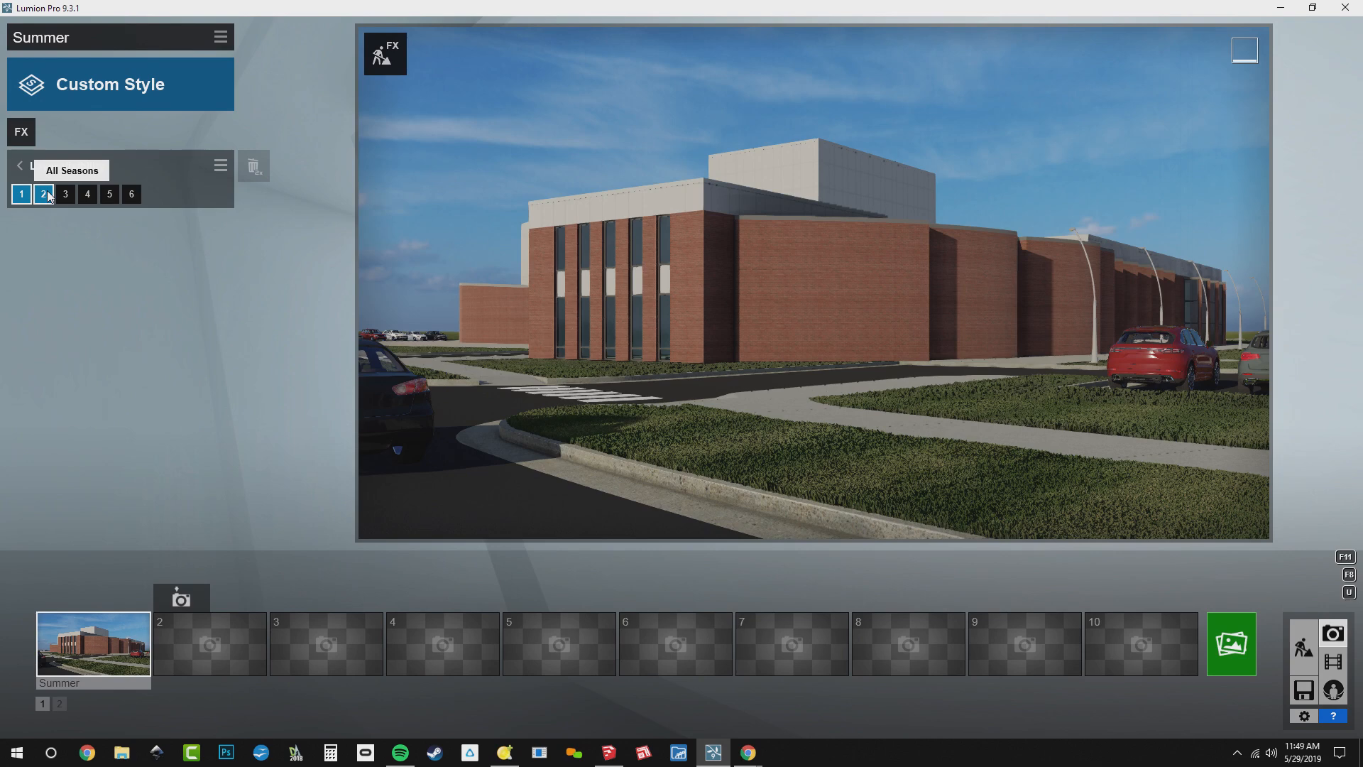
Add the Outlines effect to the photo with Transparency at its maximum and Outline Density at its minimum
{"action": "left_click", "coordinate": [21, 133]}
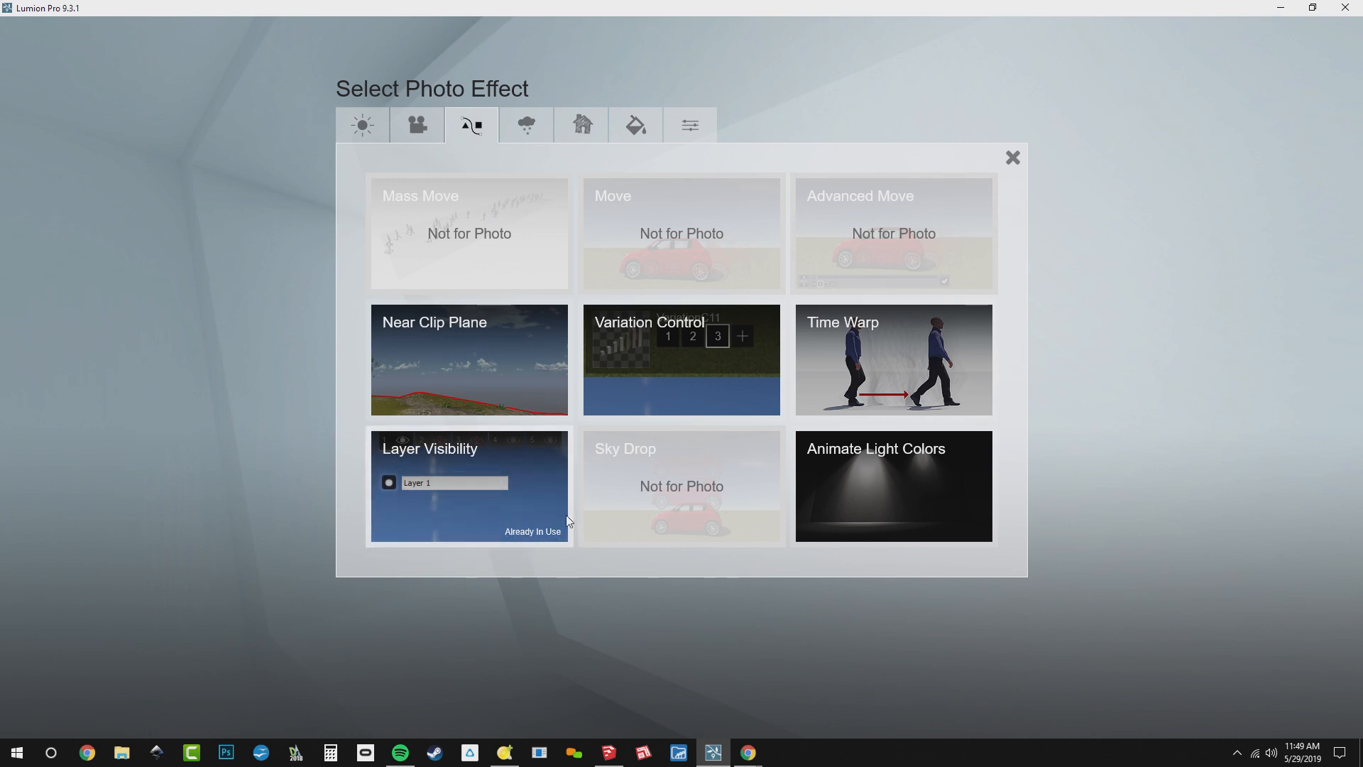
{"action": "left_click", "coordinate": [527, 128]}
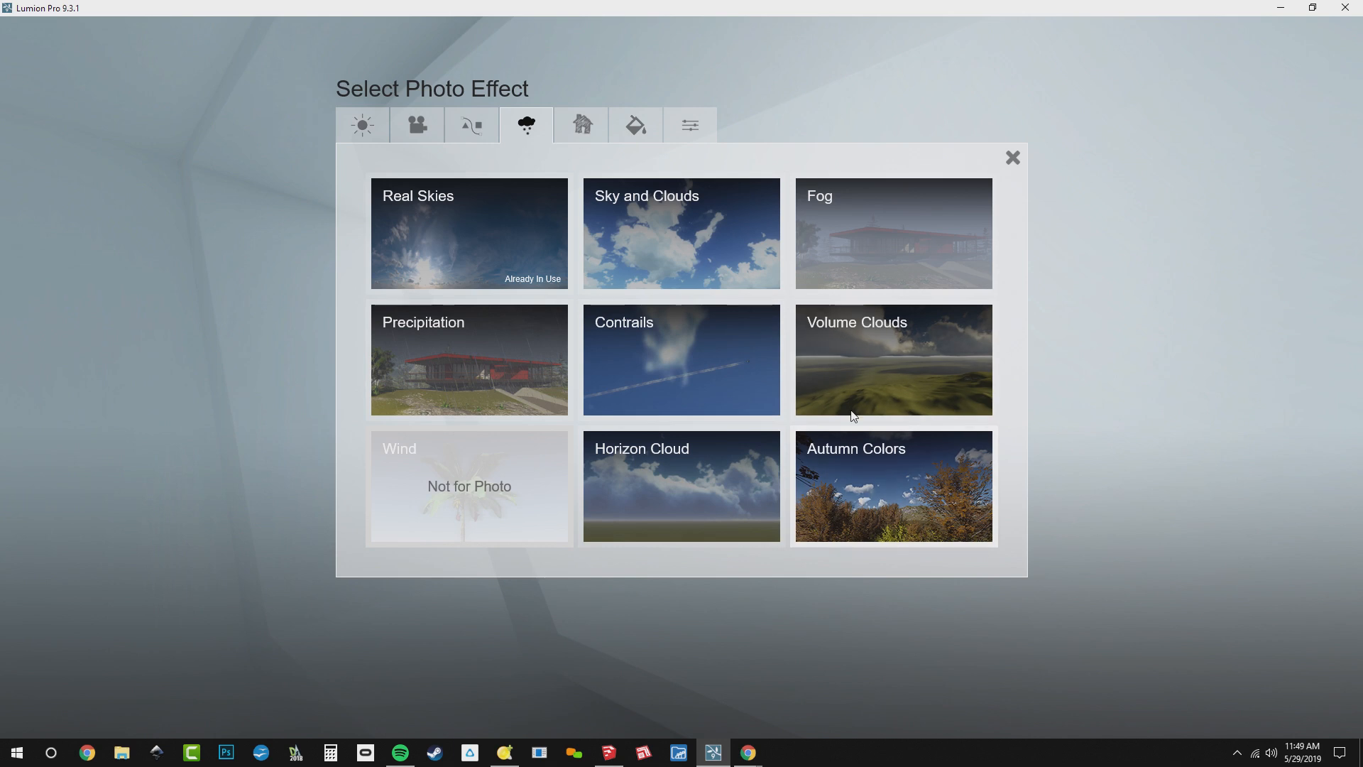
{"action": "left_click", "coordinate": [577, 132]}
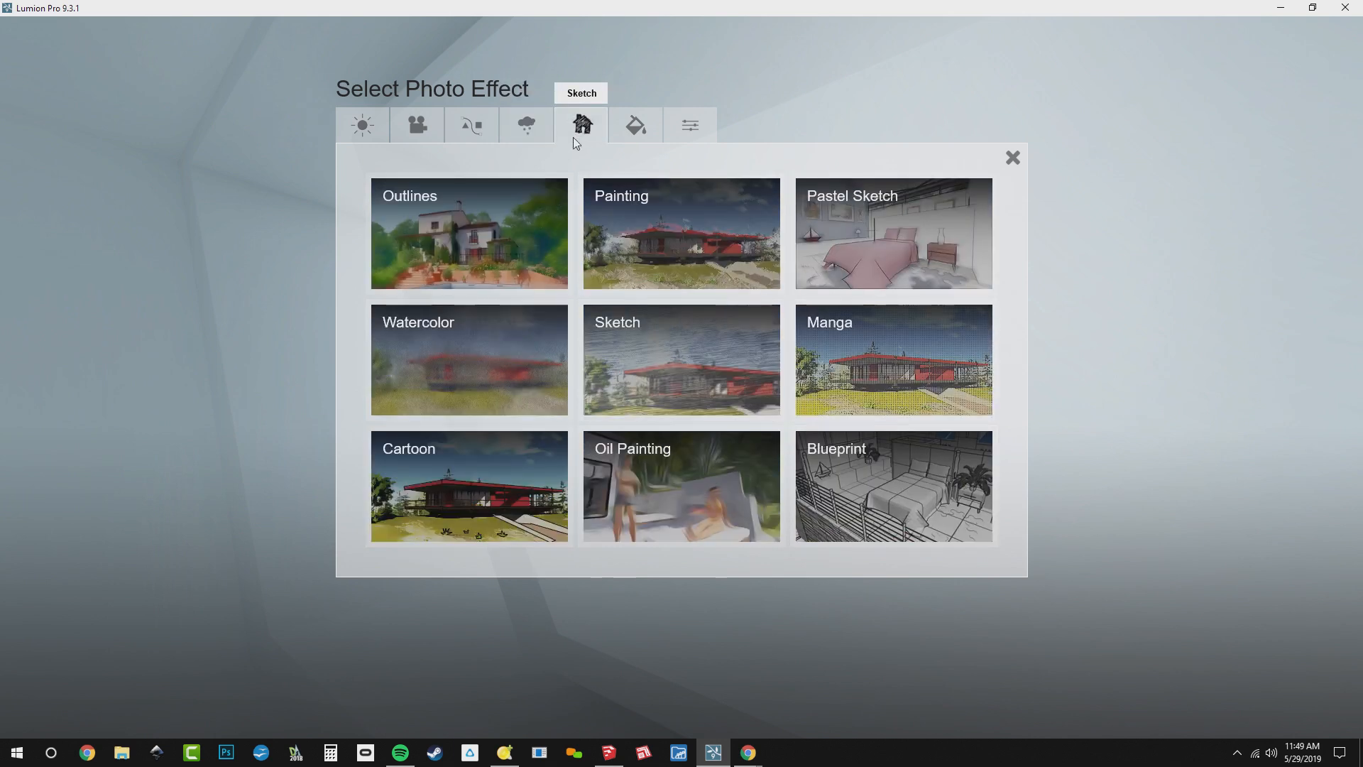
{"action": "left_click", "coordinate": [458, 238]}
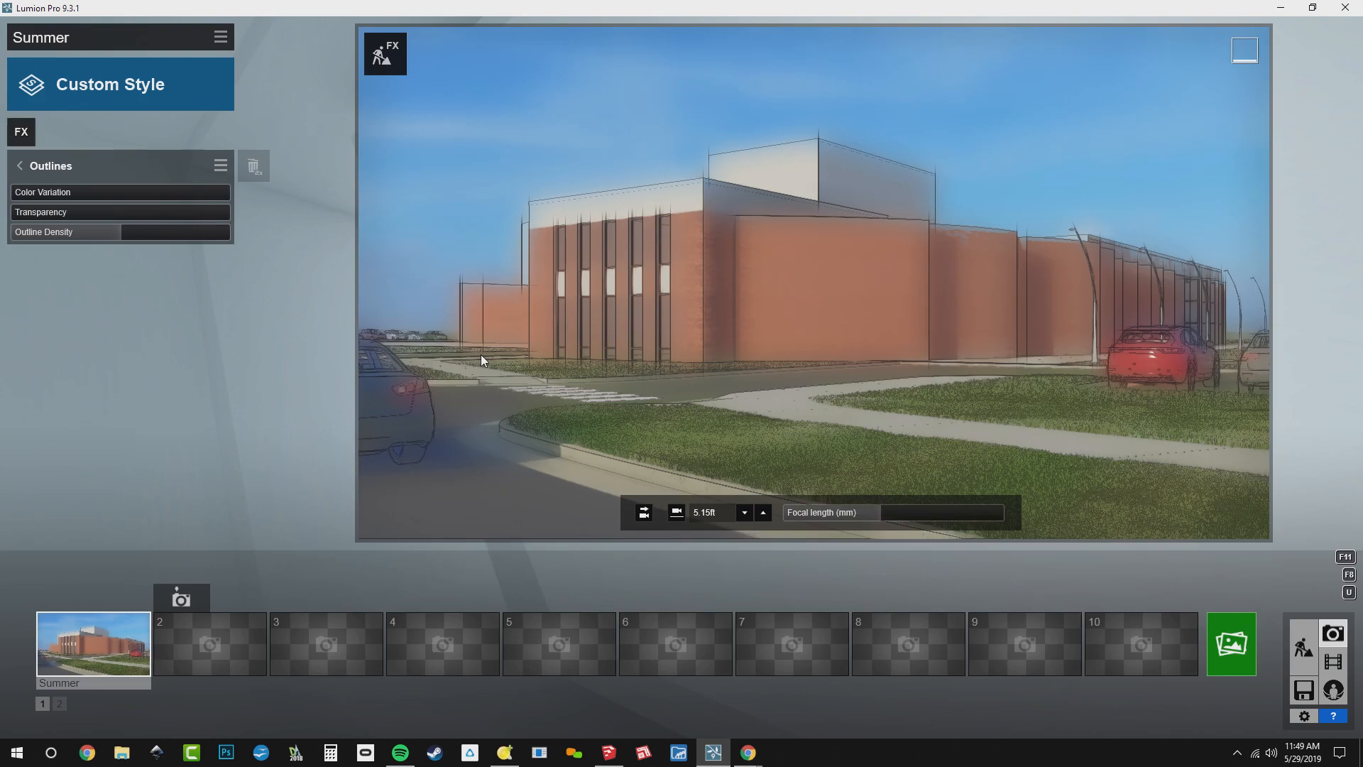
{"action": "left_click", "coordinate": [26, 214]}
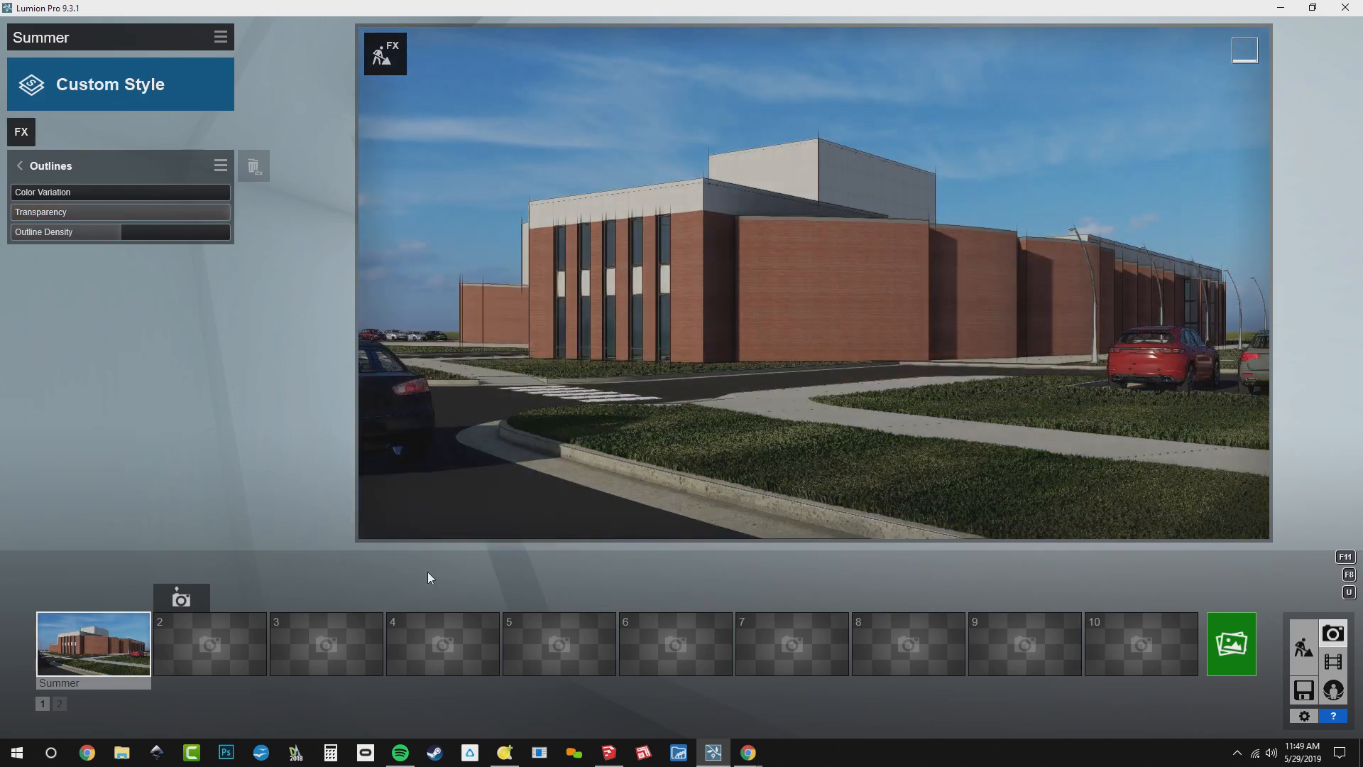
{"action": "left_click", "coordinate": [46, 231]}
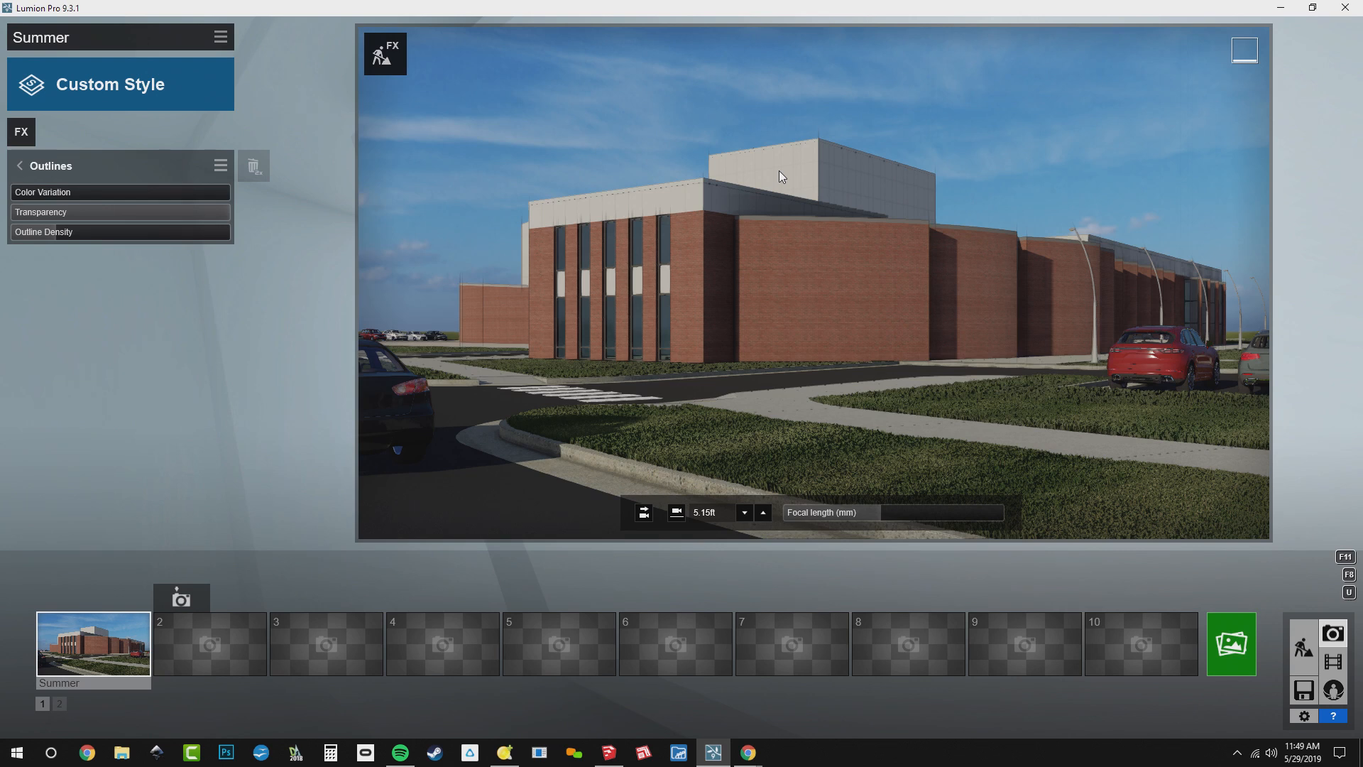
Add the Noise effect to the Summer photo and set its Intensity to 0.2
{"action": "left_click", "coordinate": [28, 127]}
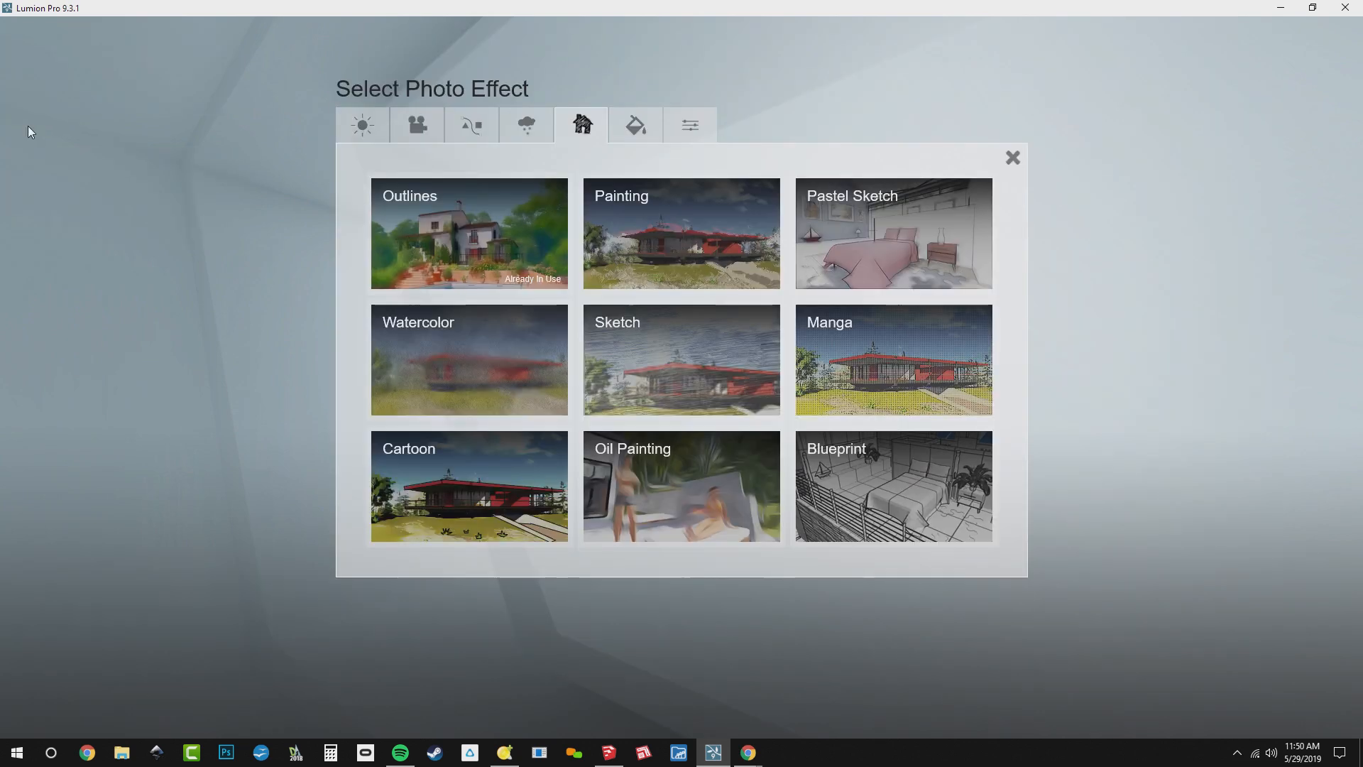
{"action": "left_click", "coordinate": [637, 122]}
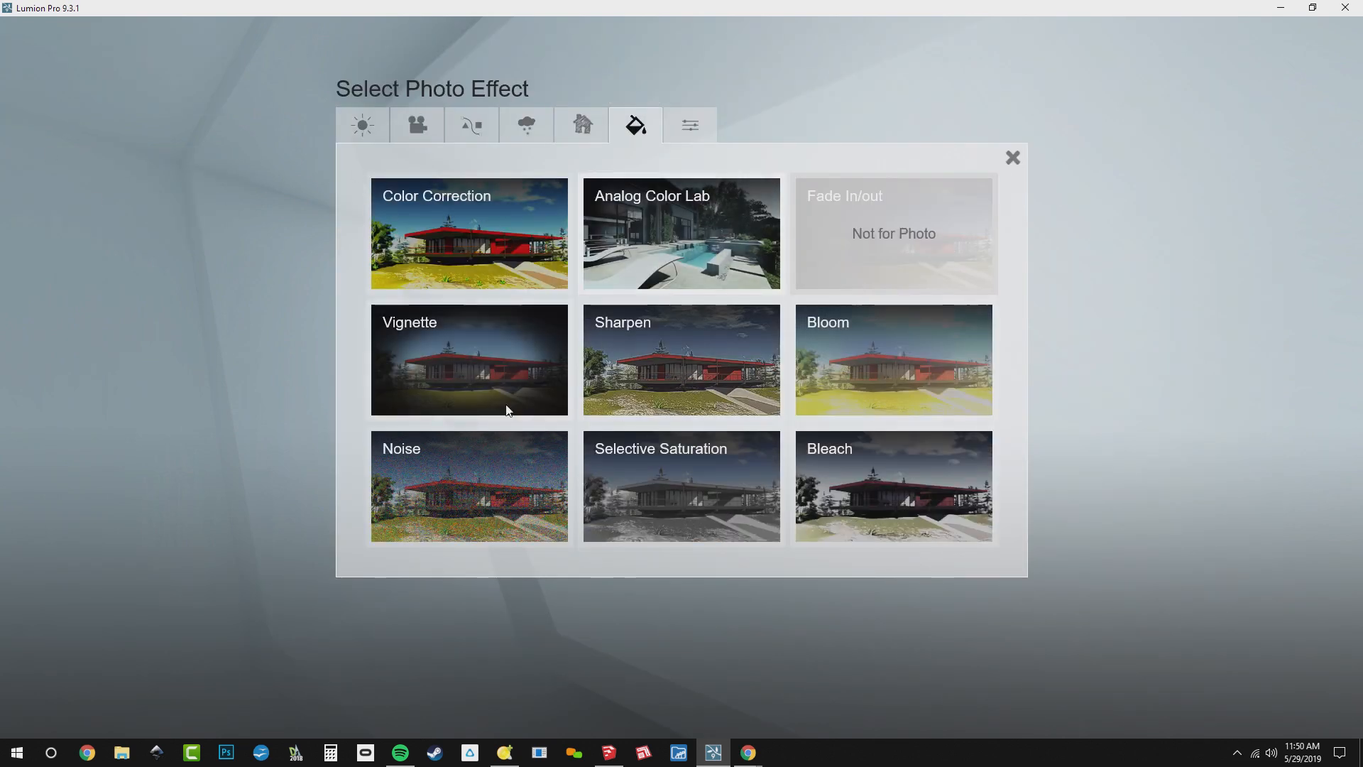
{"action": "left_click", "coordinate": [454, 488]}
{"action": "left_click_drag", "start_coordinate": [100, 195], "coordinate": [56, 232]}
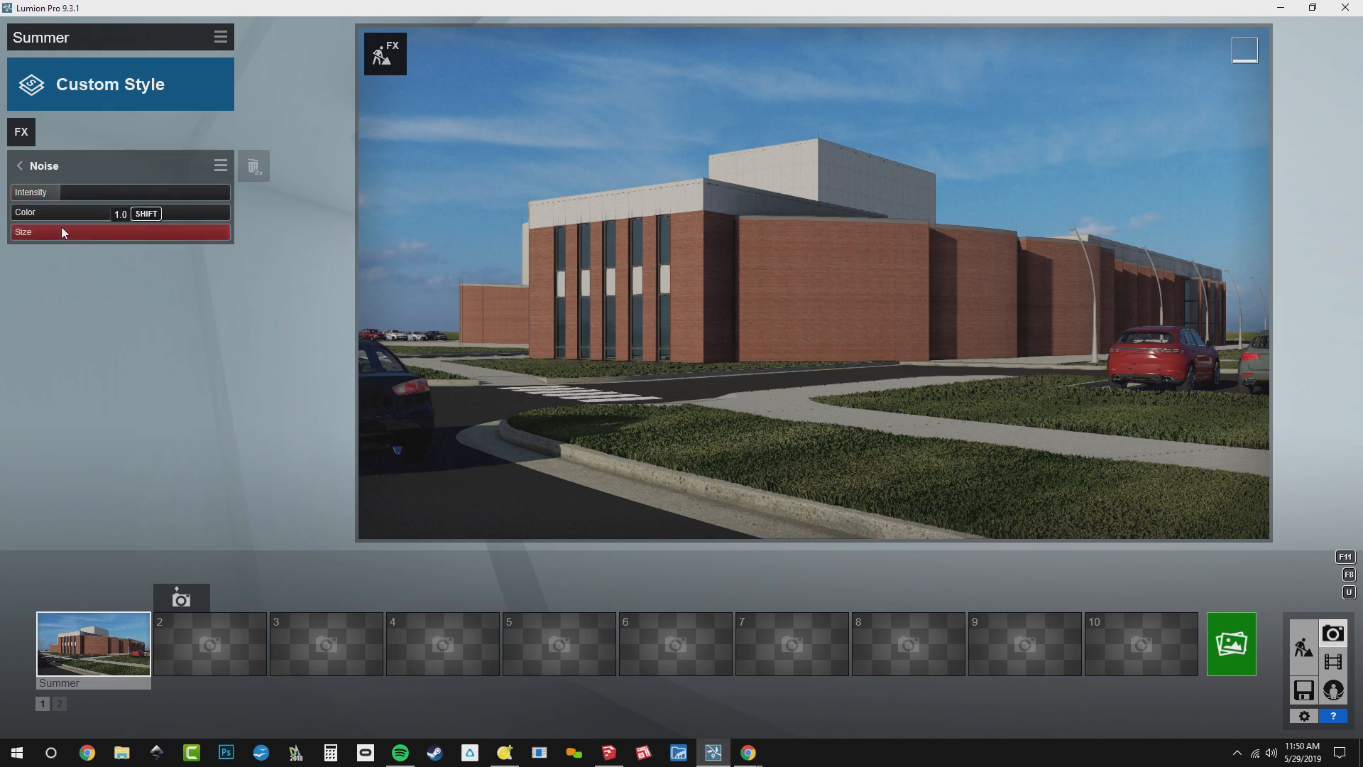
Add the Color Correction effect to the photo and review both pages of its effects list
{"action": "left_click", "coordinate": [21, 133]}
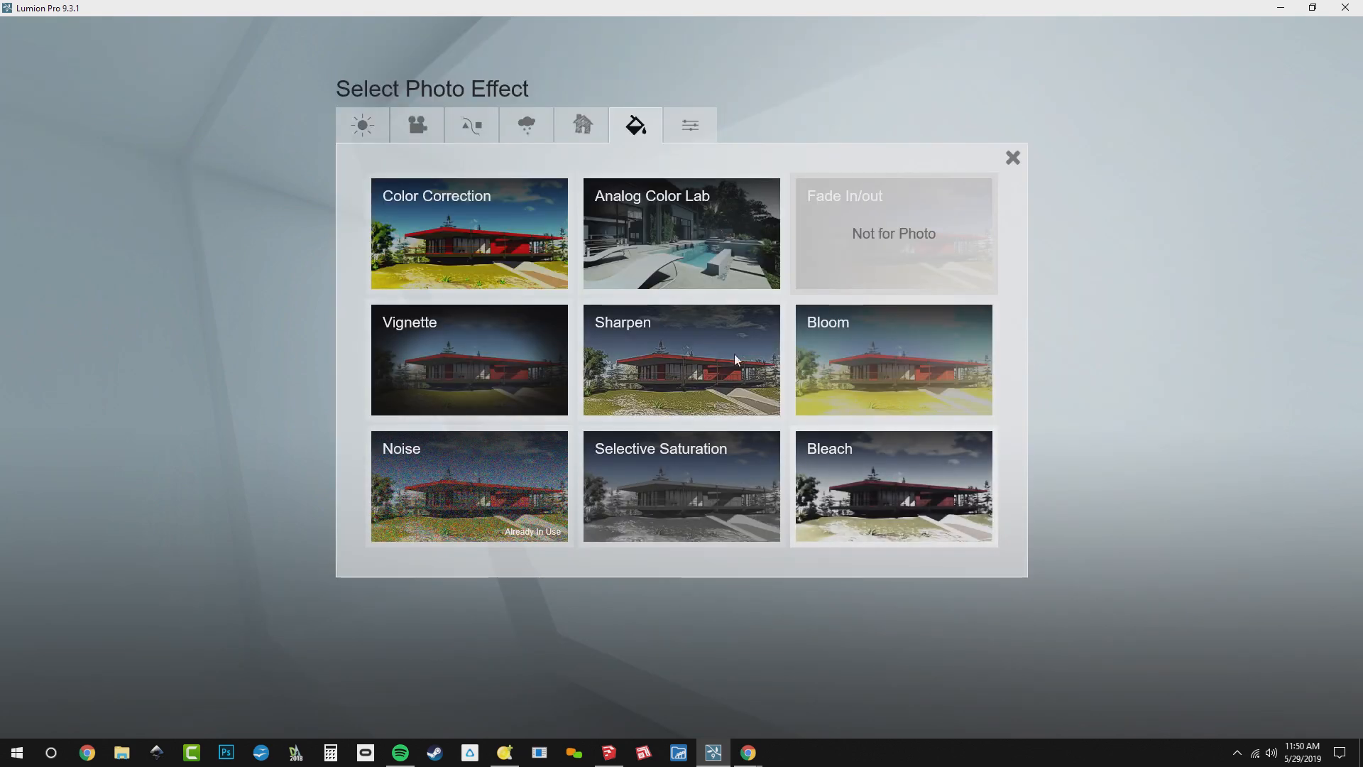
{"action": "left_click", "coordinate": [471, 237]}
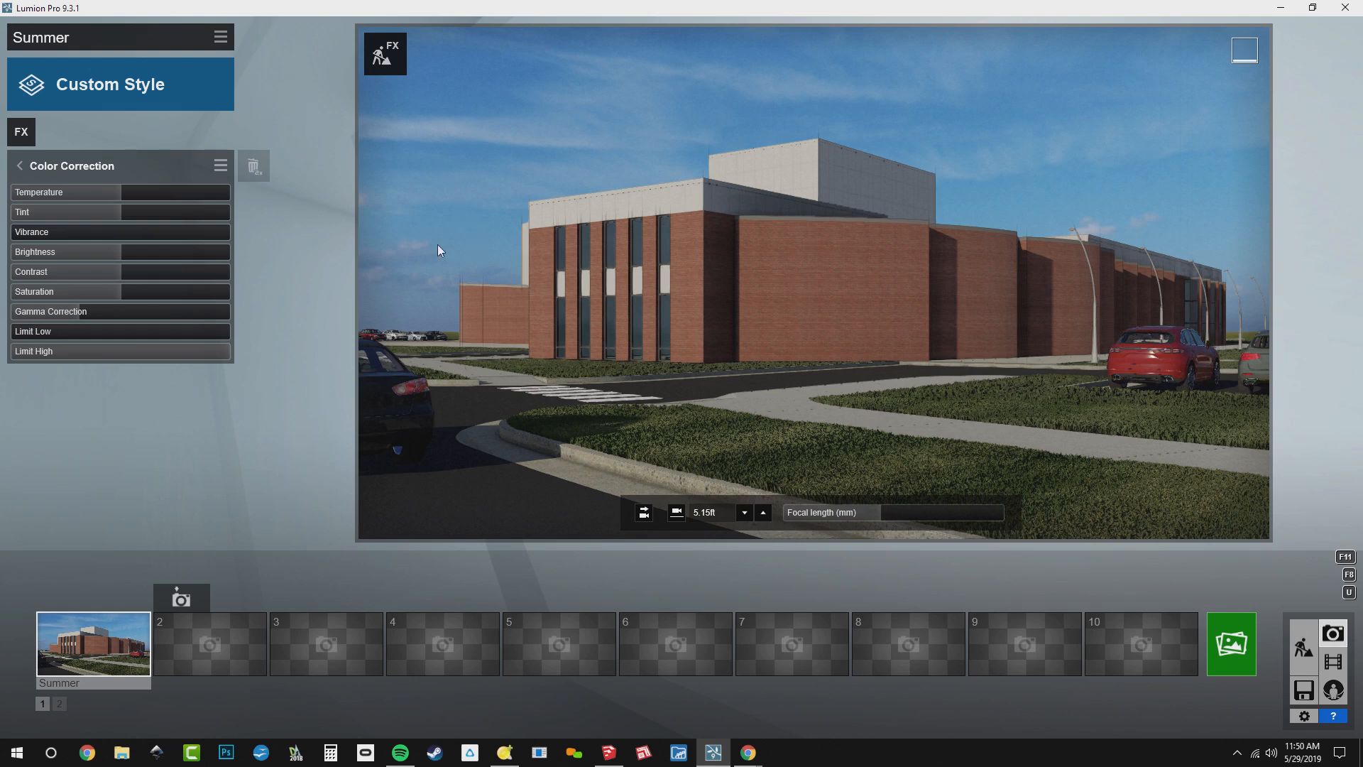
{"action": "left_click", "coordinate": [41, 166]}
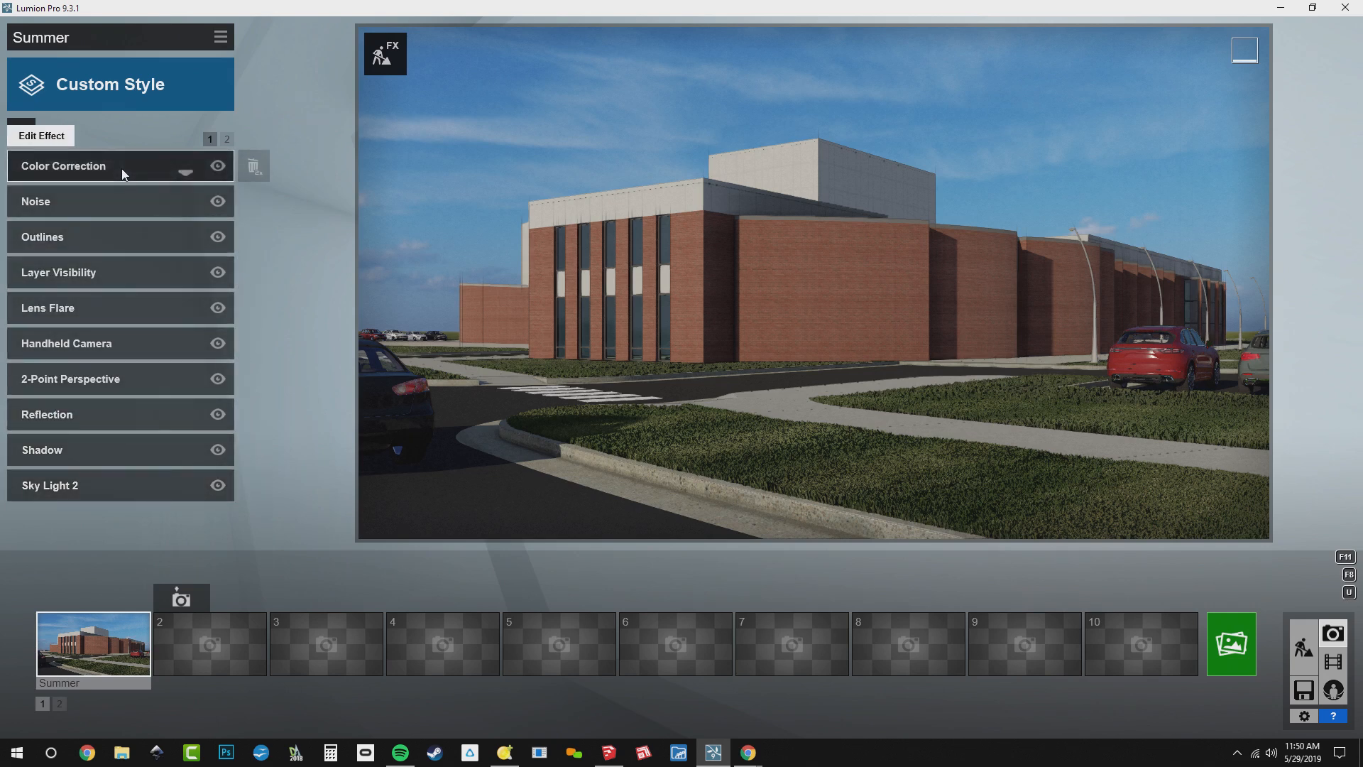
{"action": "left_click", "coordinate": [229, 139]}
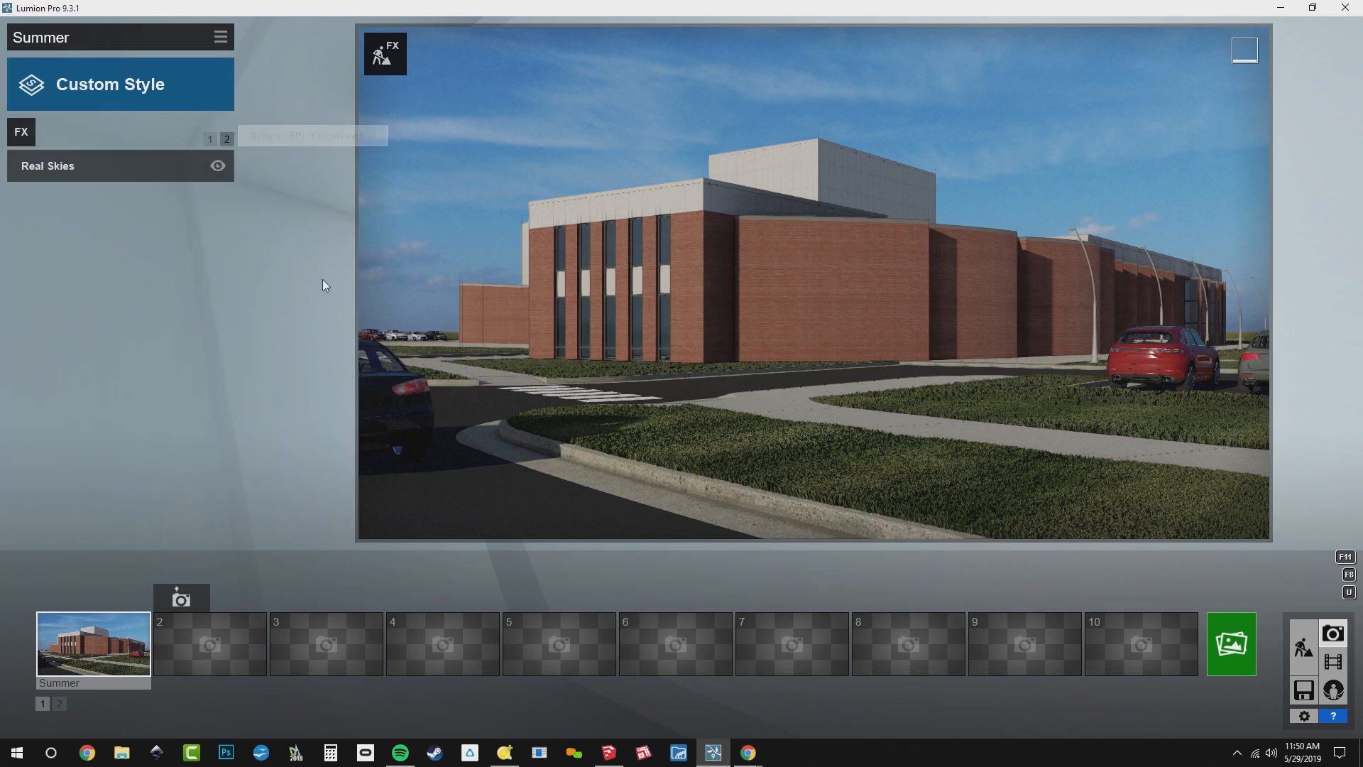
{"action": "left_click", "coordinate": [209, 138]}
Start saving the photo's effects and delete the old BD_Base Effects, BD_Crisp Fall and BD_Hazy Summer .lme files from the WEBINAR folder
{"action": "left_click", "coordinate": [221, 37]}
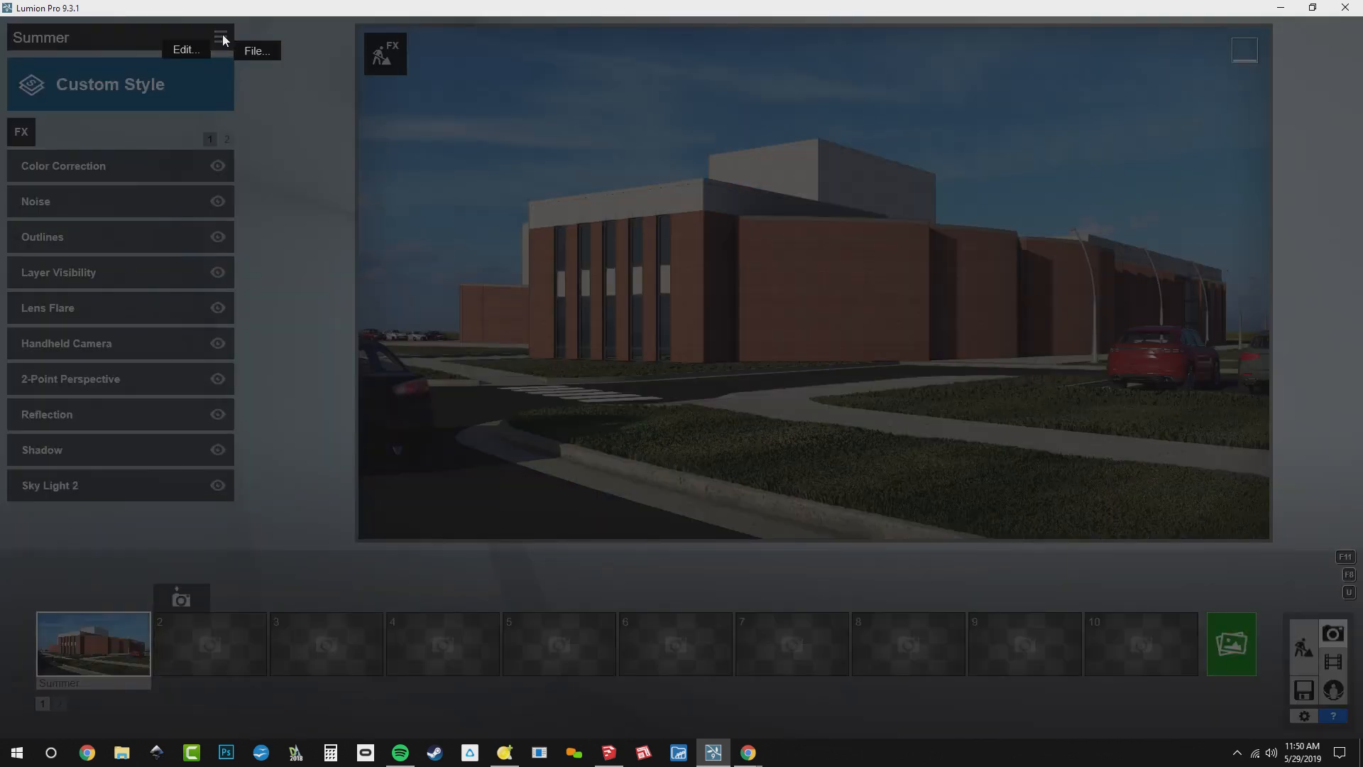
{"action": "left_click", "coordinate": [257, 50]}
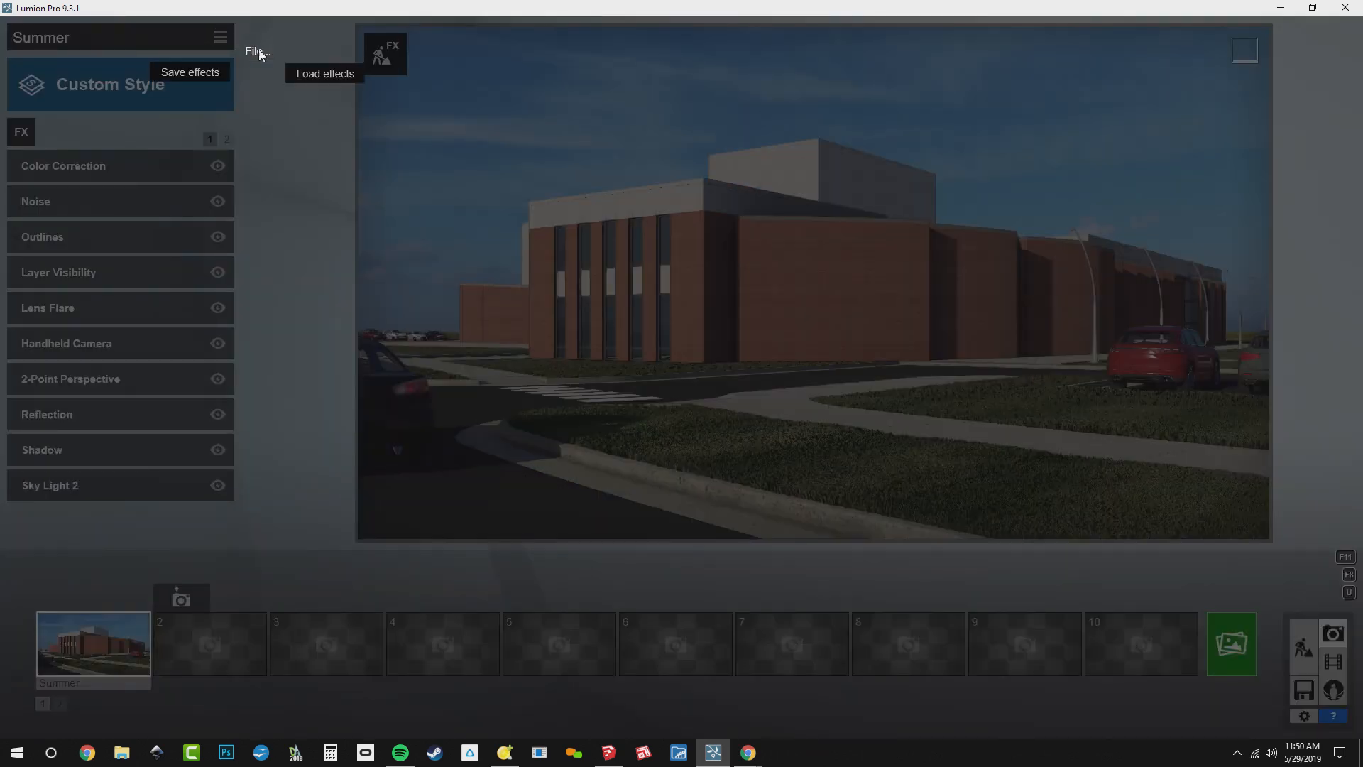
{"action": "left_click", "coordinate": [190, 76]}
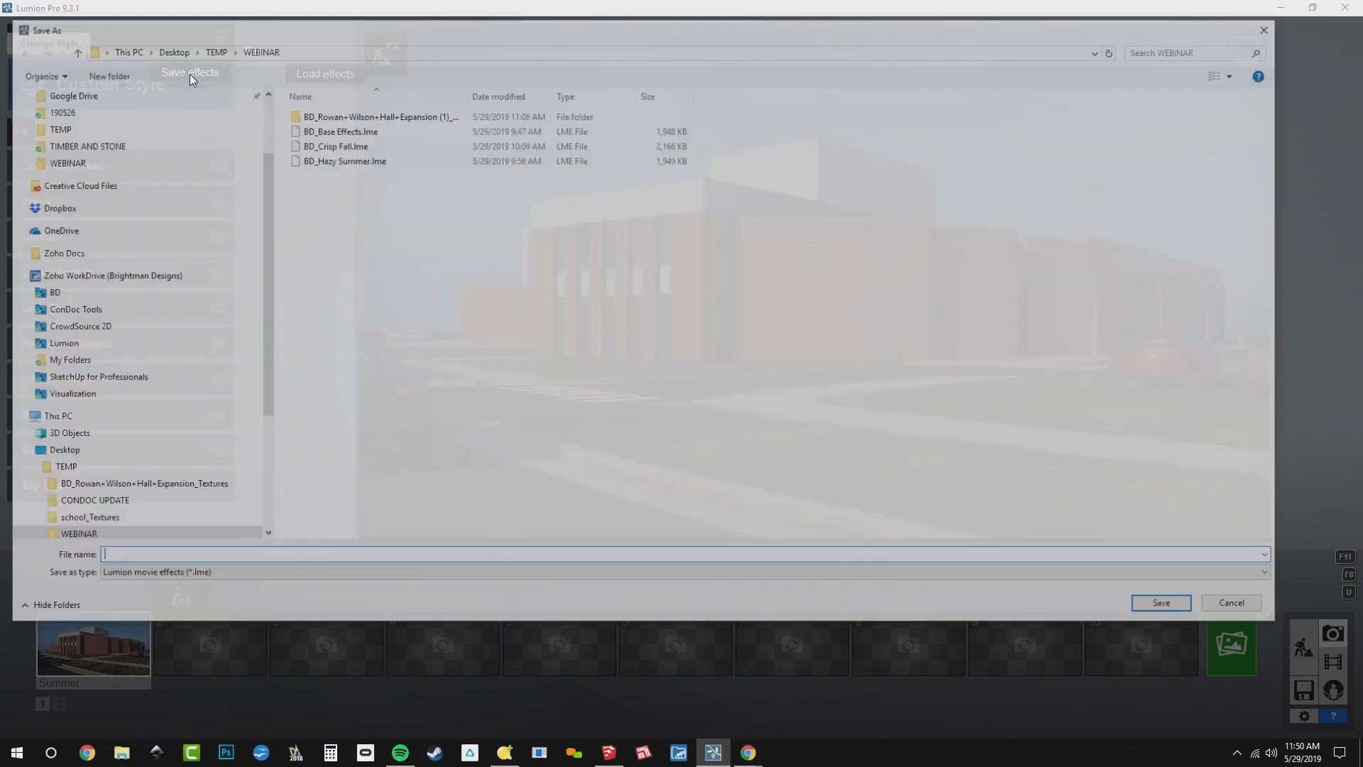
{"action": "left_click", "coordinate": [396, 132]}
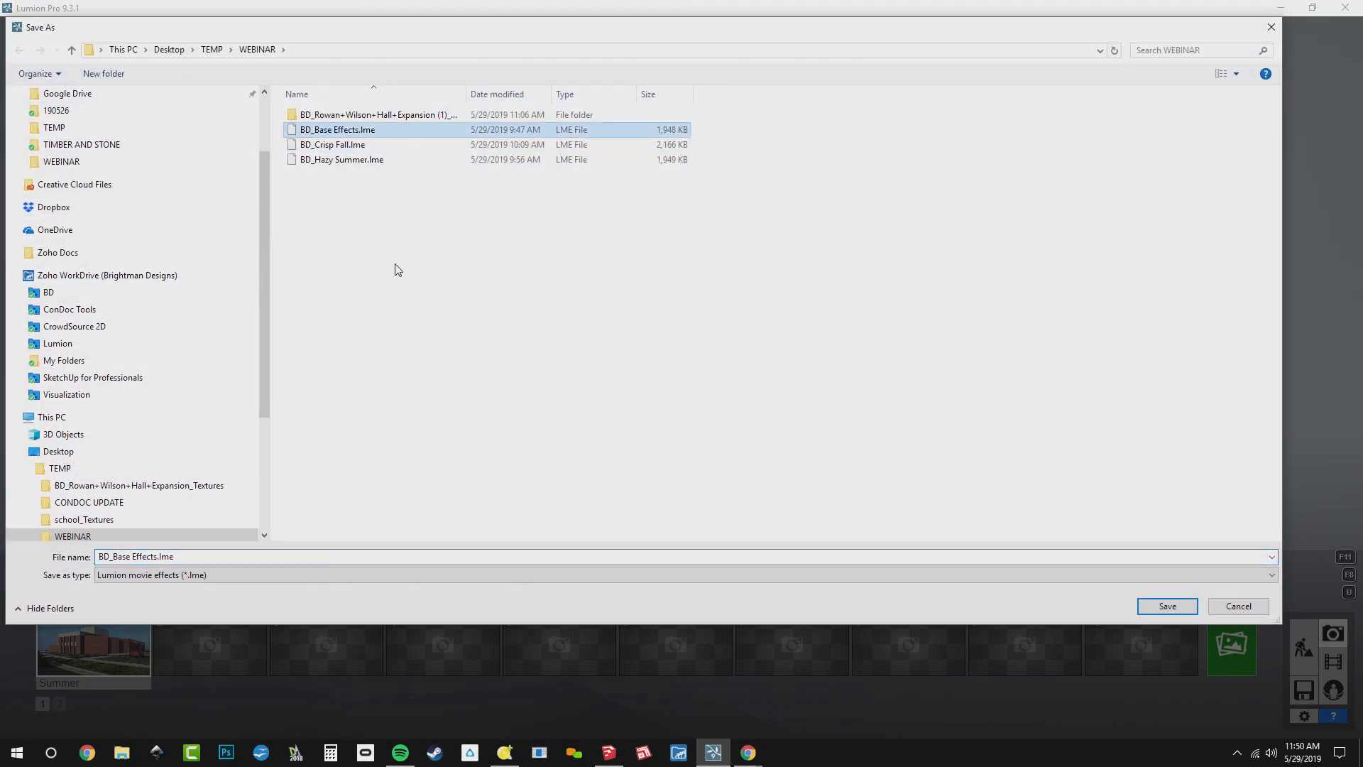
{"action": "key", "text": "Delete"}
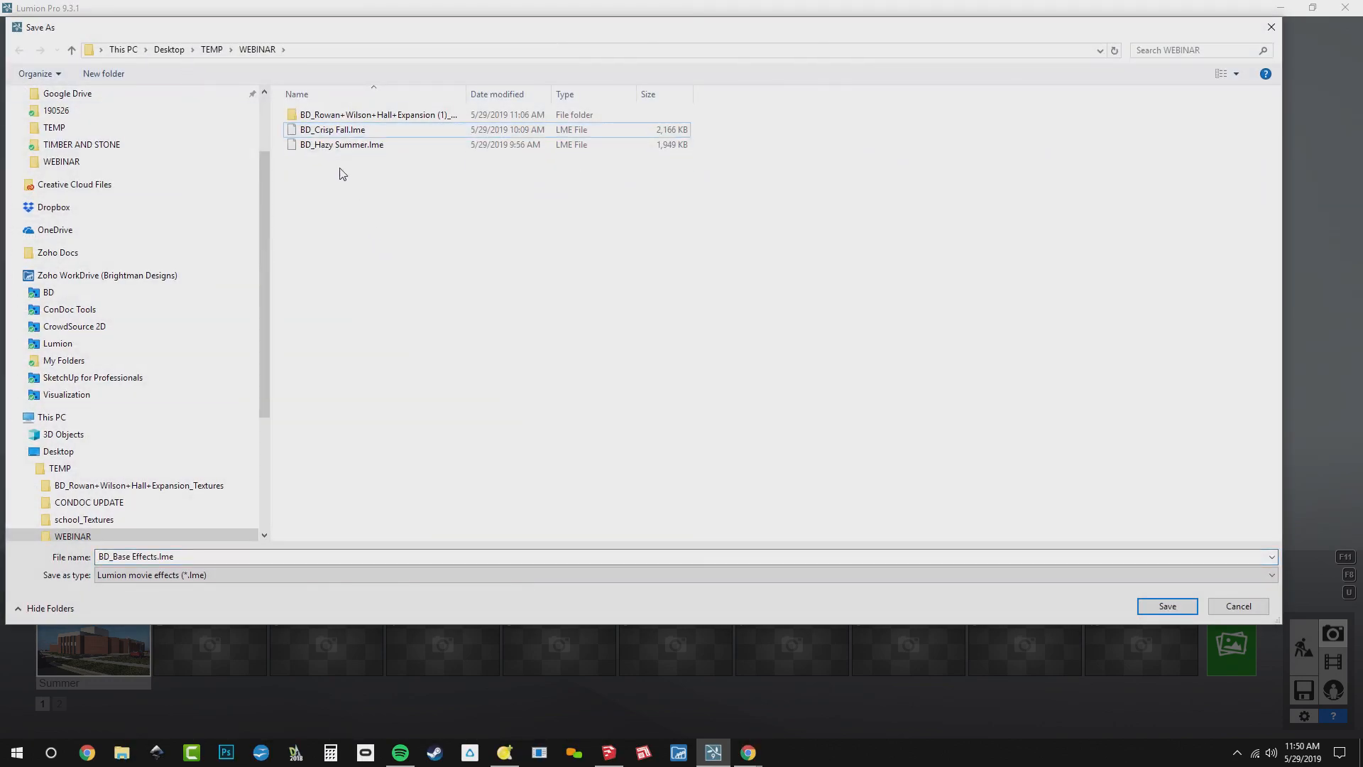
{"action": "key", "text": "Delete"}
{"action": "left_click", "coordinate": [339, 132]}
{"action": "key", "text": "Delete"}
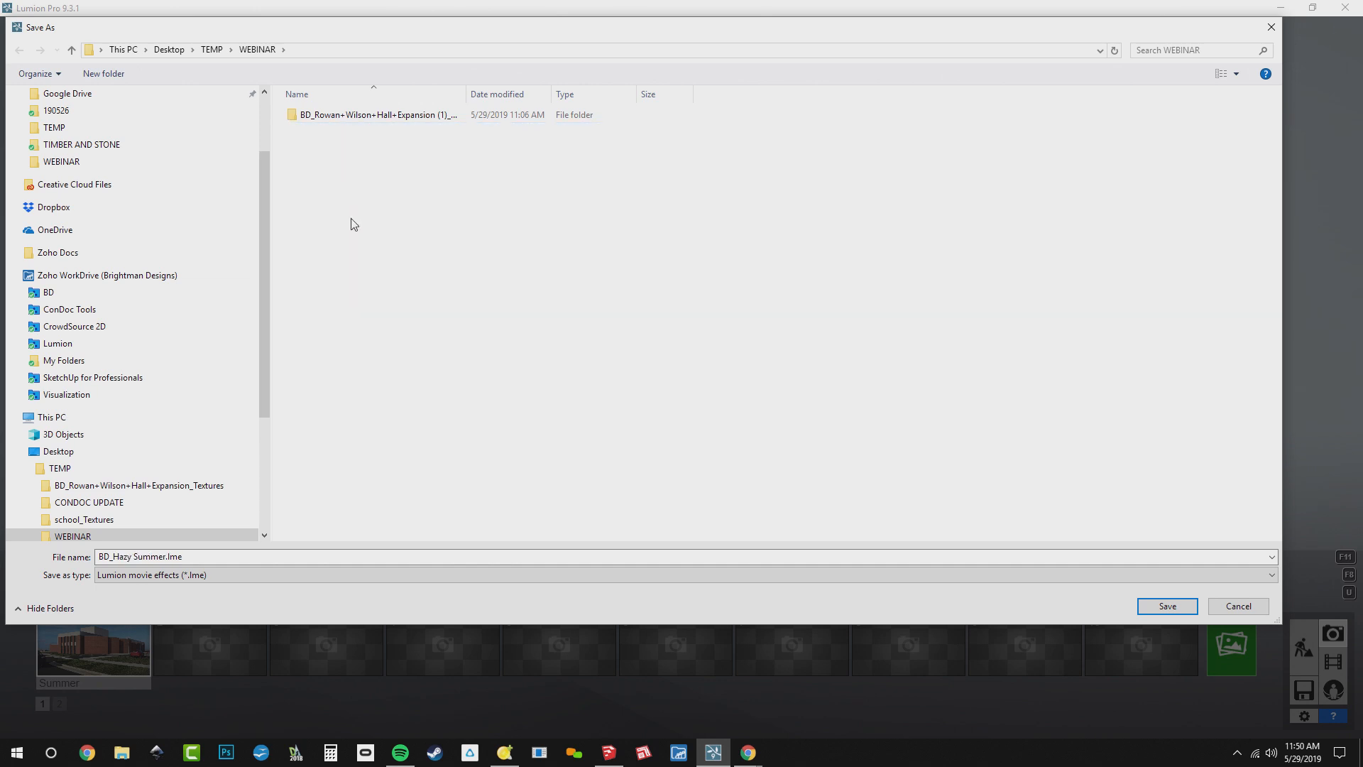
Save the photo's effects in the WEBINAR folder as BD_Base Effects, a Lumion movie effects file
{"action": "left_click", "coordinate": [278, 559]}
{"action": "type", "text": "B"}
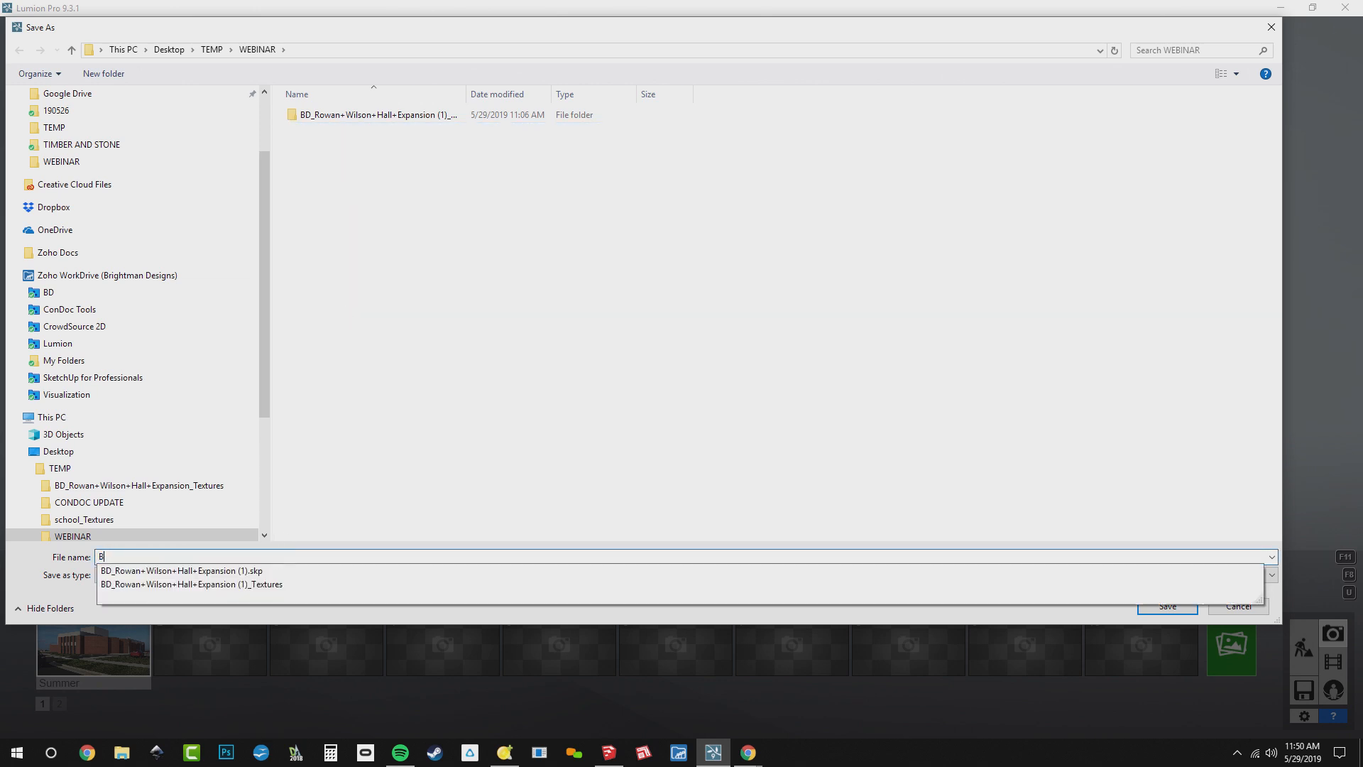
{"action": "type", "text": "D_Bas"}
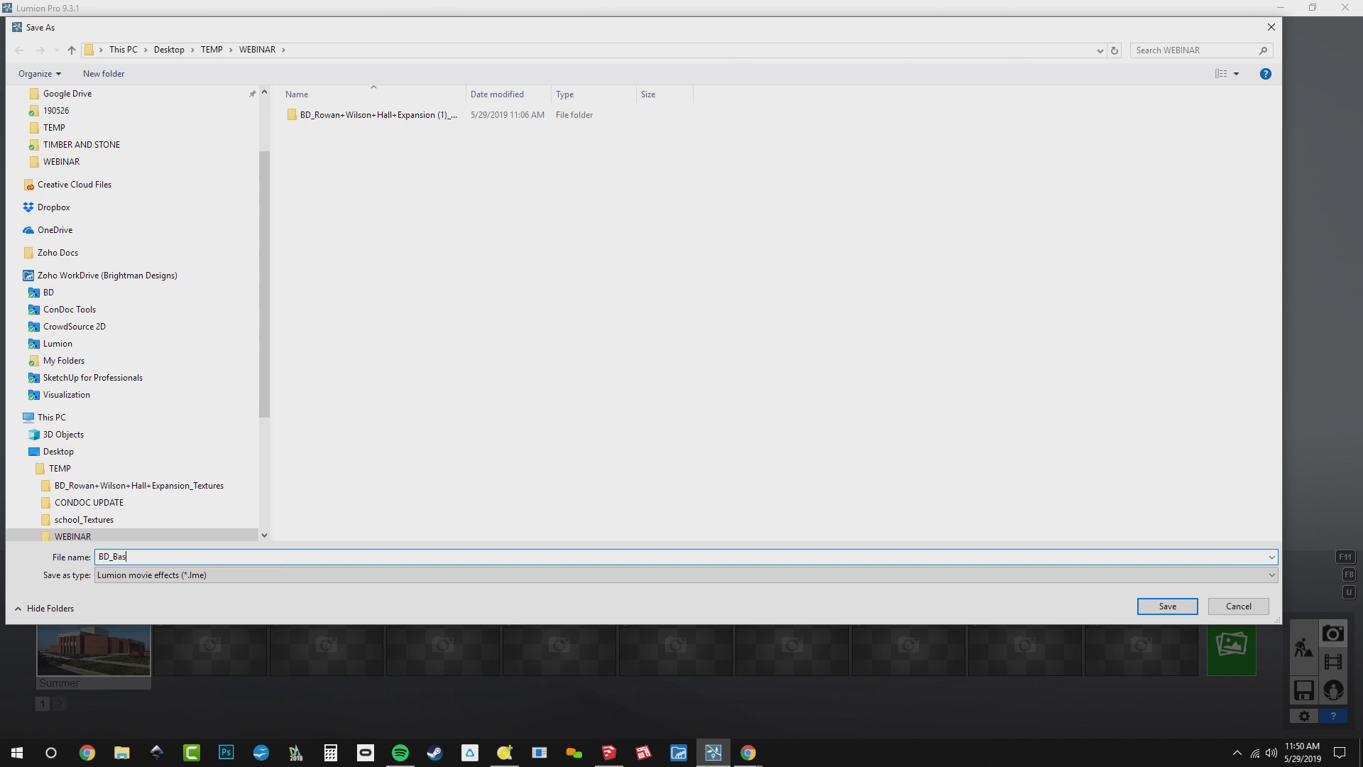
{"action": "type", "text": "e Effects"}
{"action": "key", "text": "Return"}
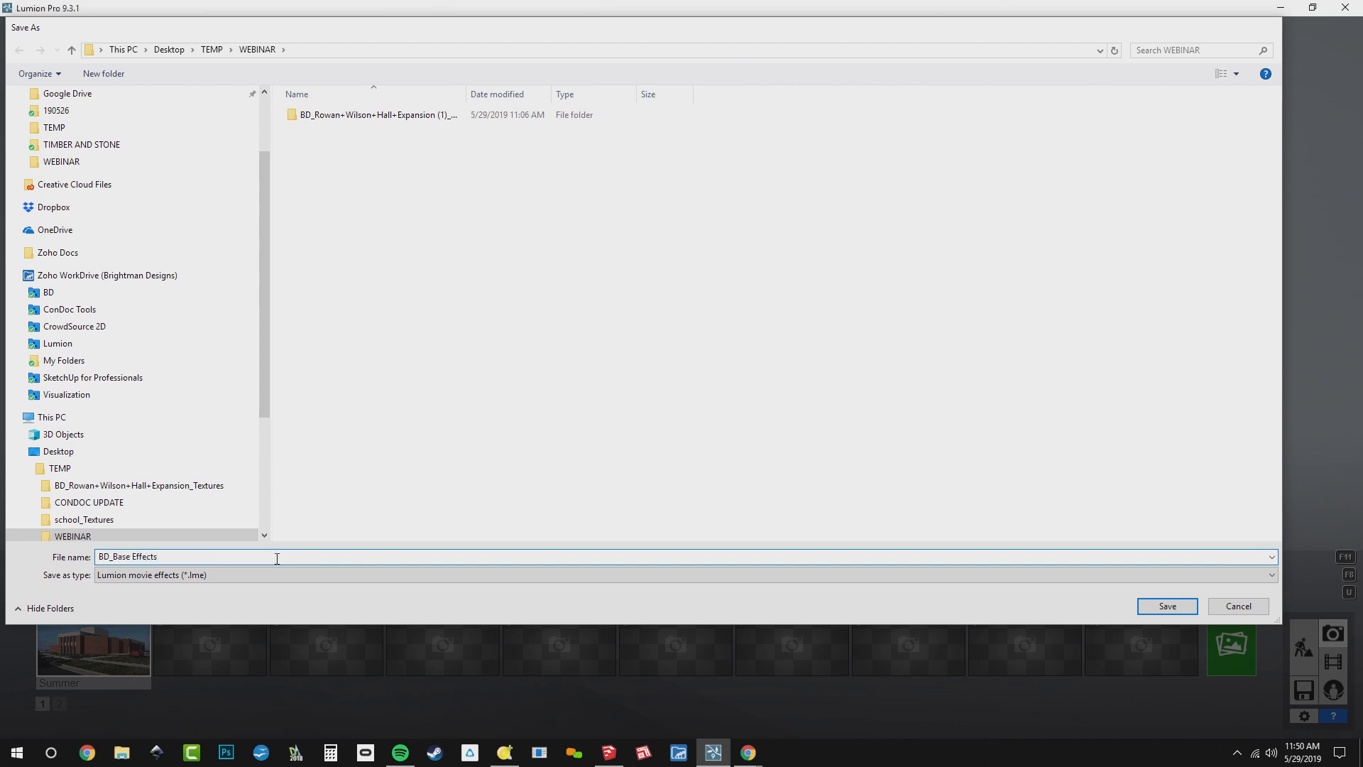
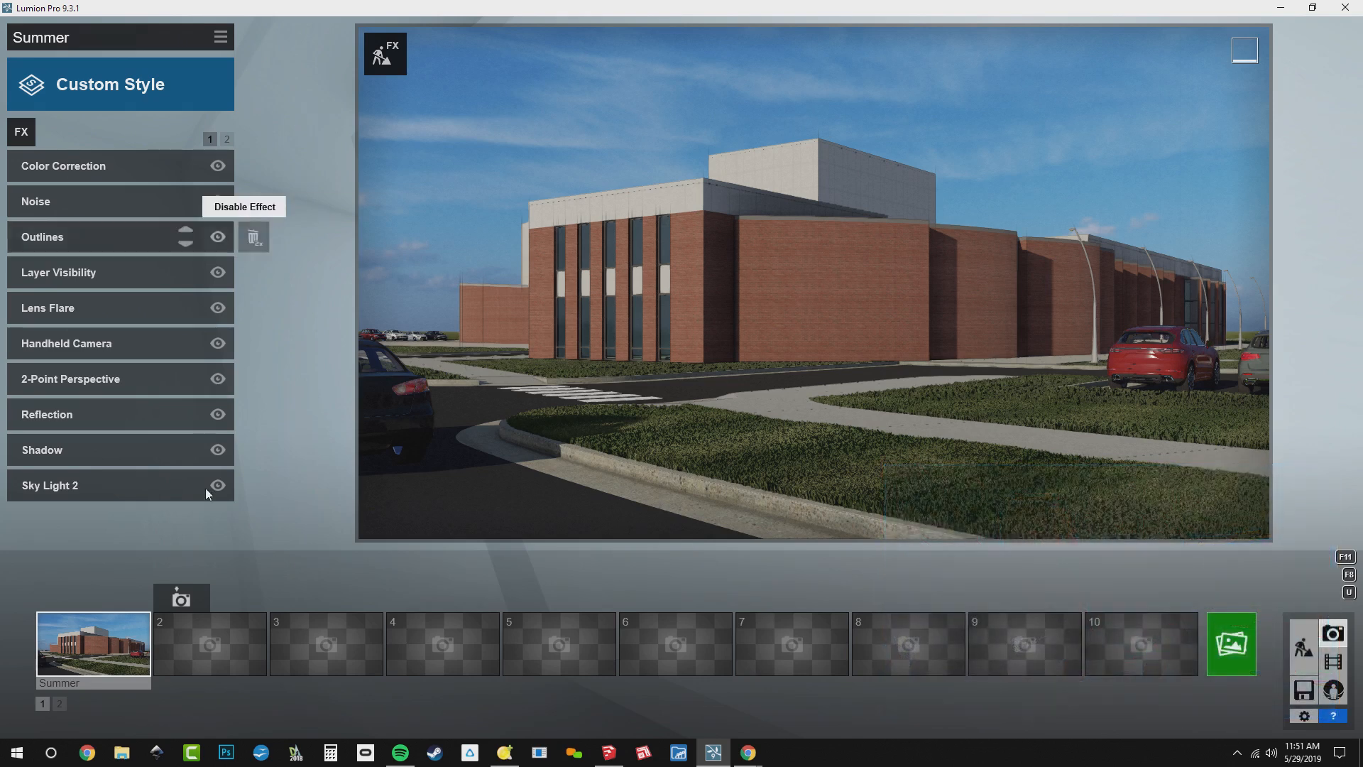
Turn on the Summer layer in the Summer photo's Layer Visibility effect
{"action": "left_click", "coordinate": [91, 663]}
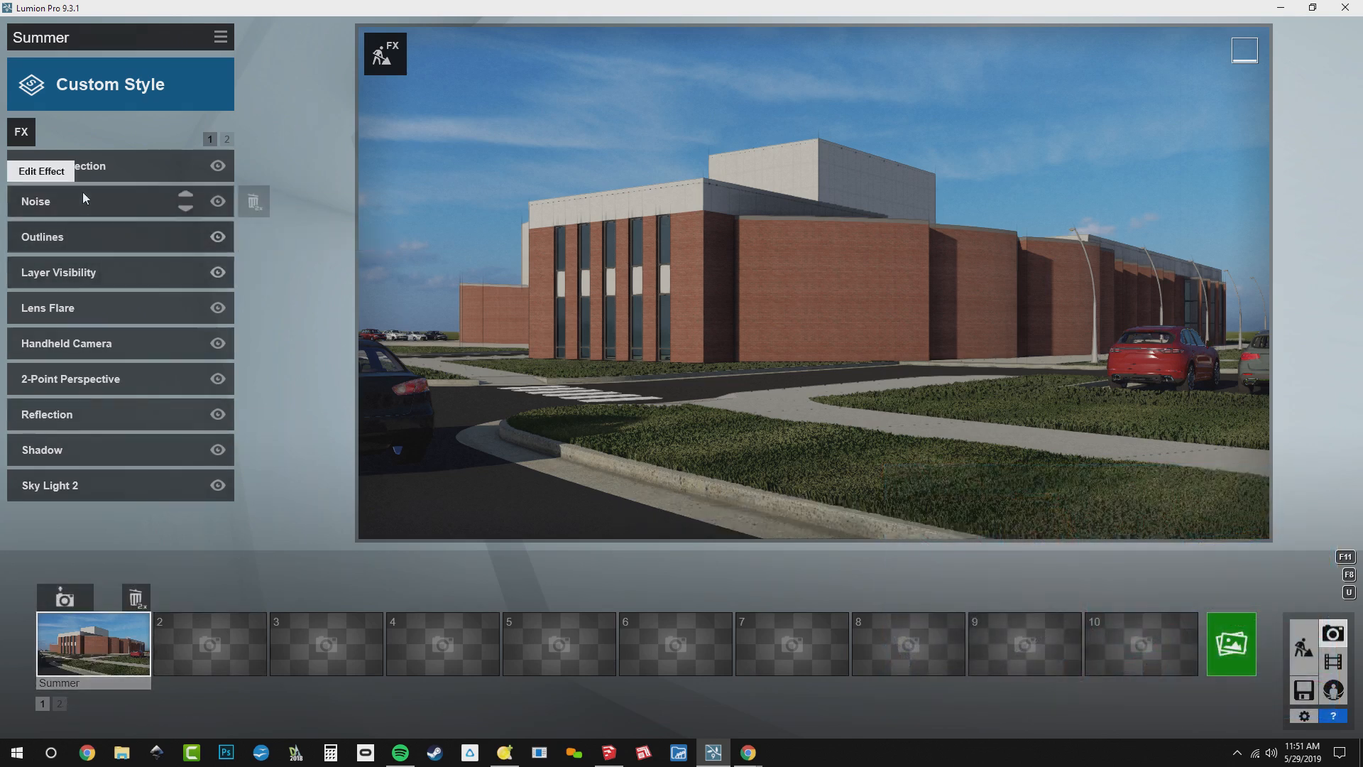
{"action": "left_click", "coordinate": [78, 275]}
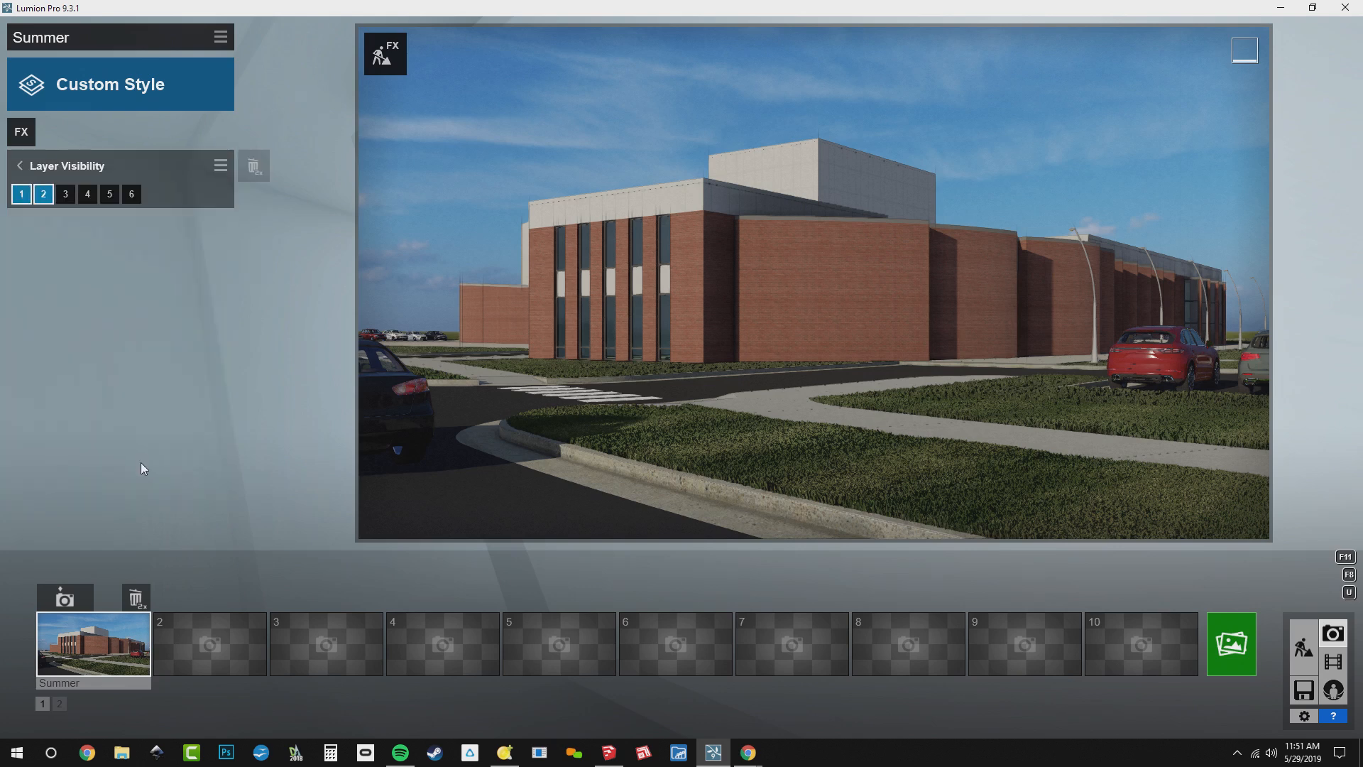
{"action": "left_click", "coordinate": [108, 195]}
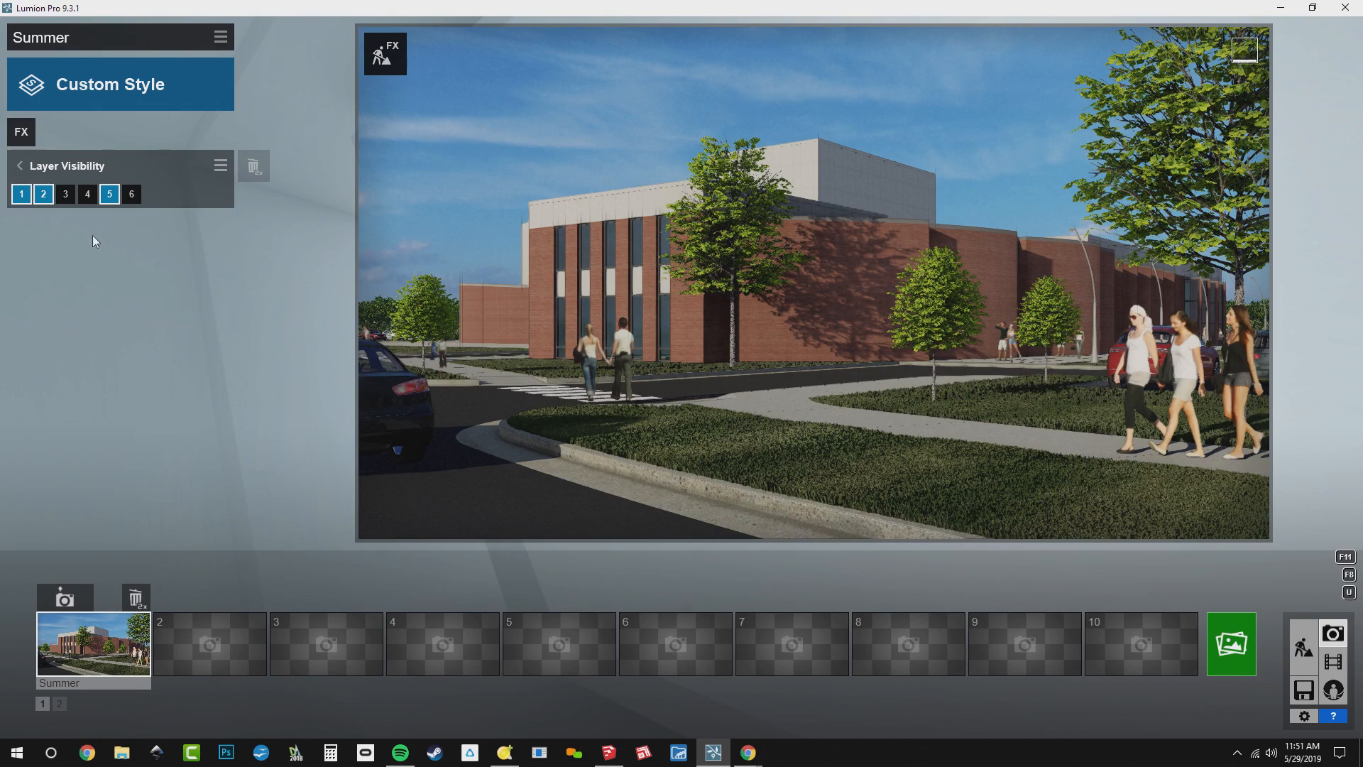
{"action": "left_click", "coordinate": [74, 172]}
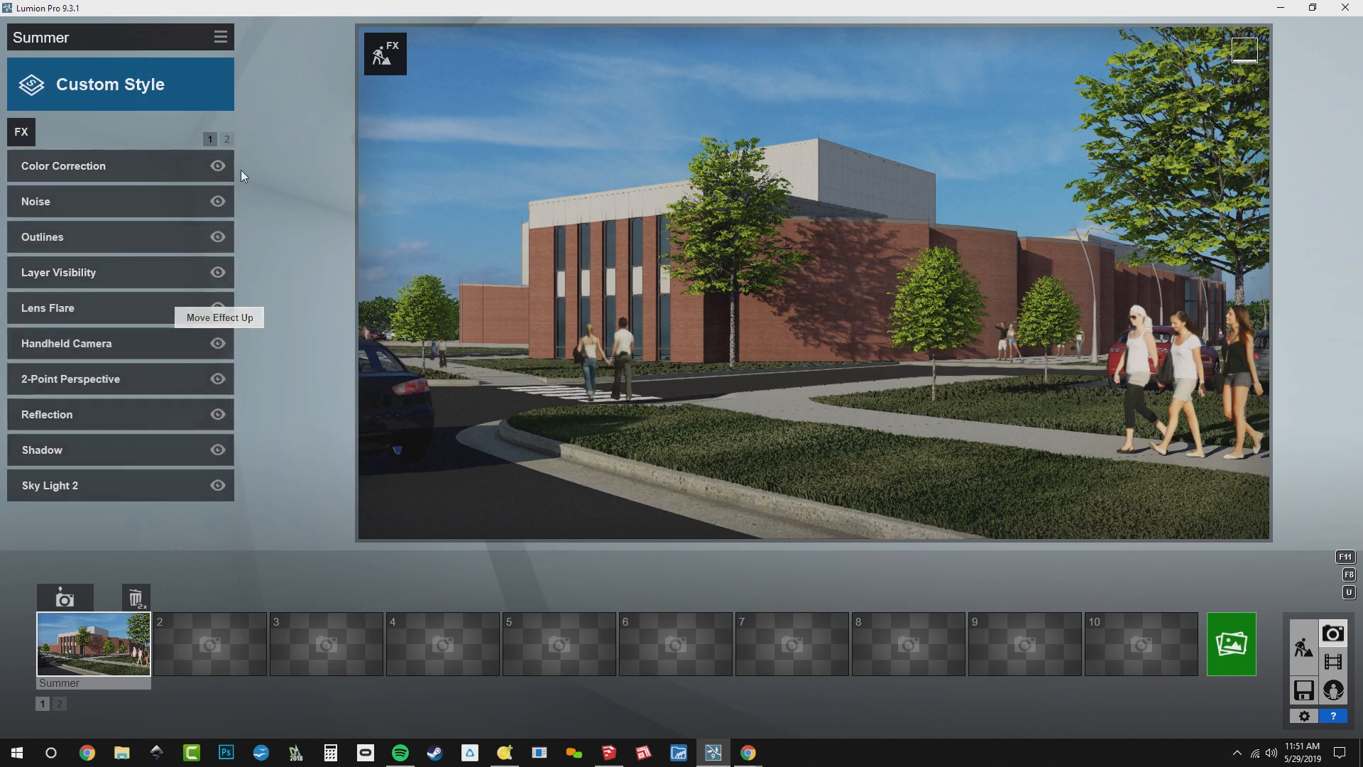
Change the photo's Real Skies effect to the fourth Clear sky and reduce its Heading until clouds show beside the building
{"action": "left_click", "coordinate": [226, 138]}
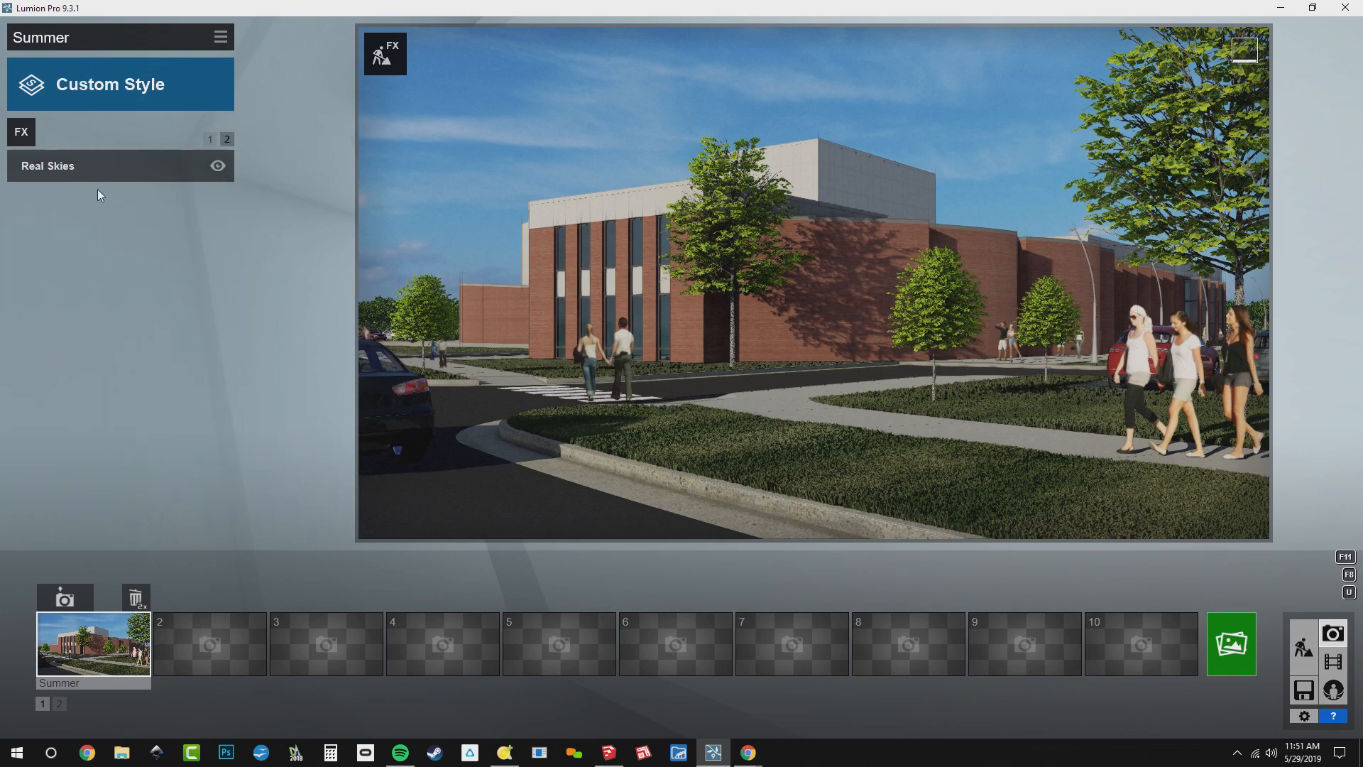
{"action": "left_click", "coordinate": [96, 162]}
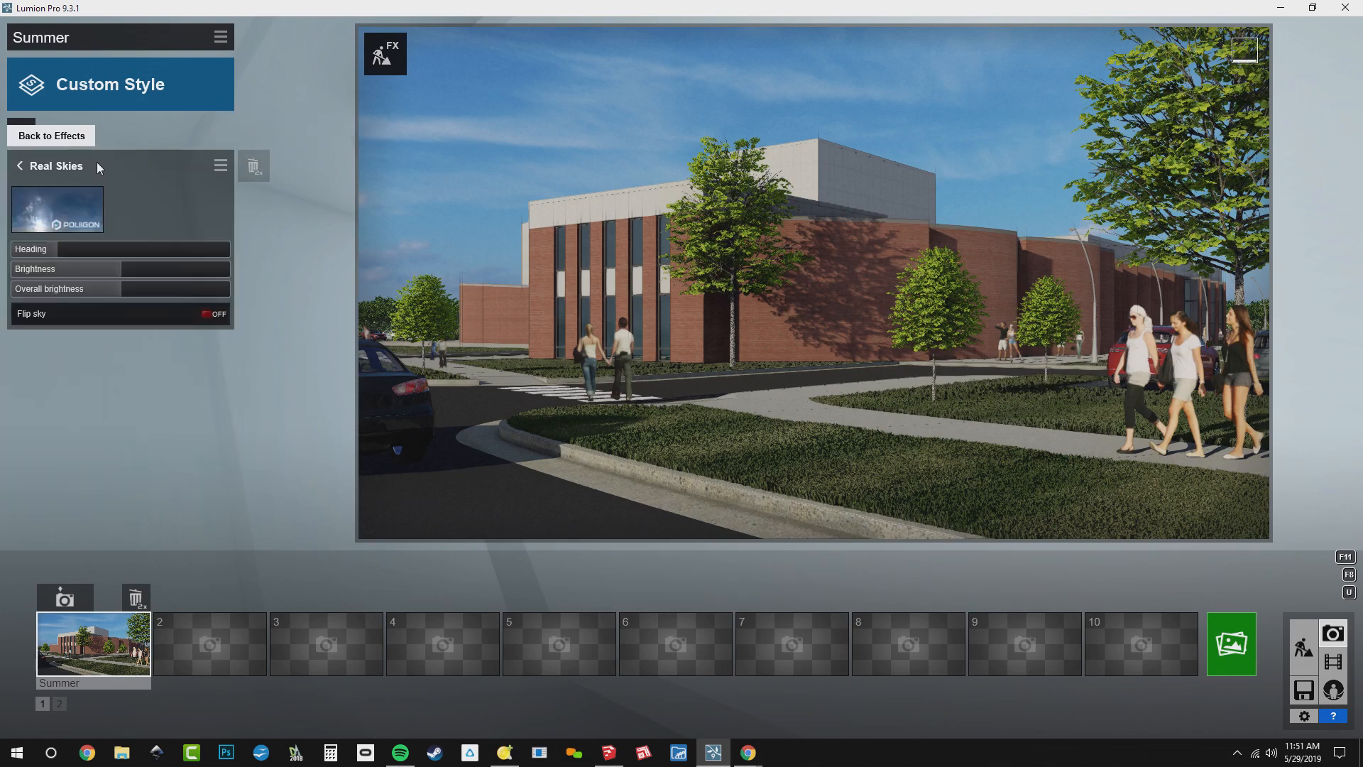
{"action": "left_click", "coordinate": [69, 215]}
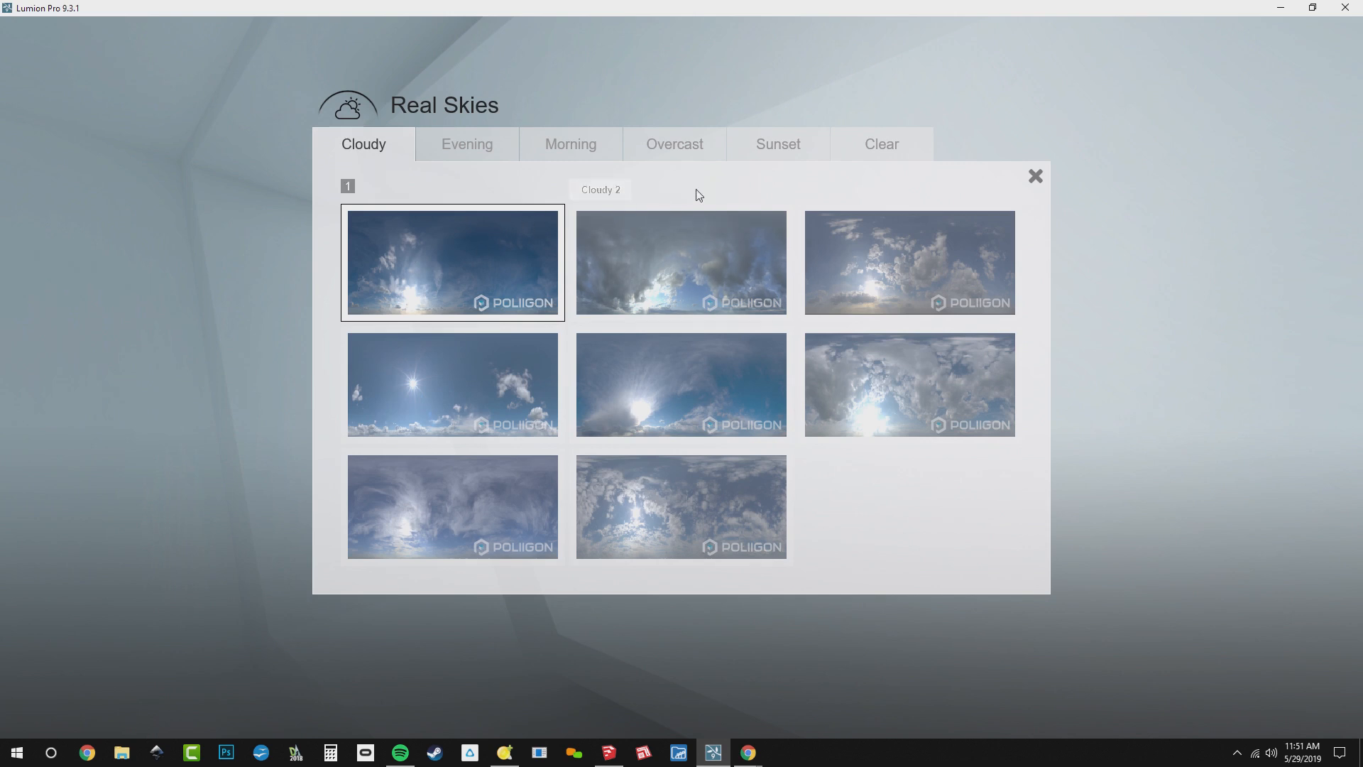
{"action": "left_click", "coordinate": [881, 144]}
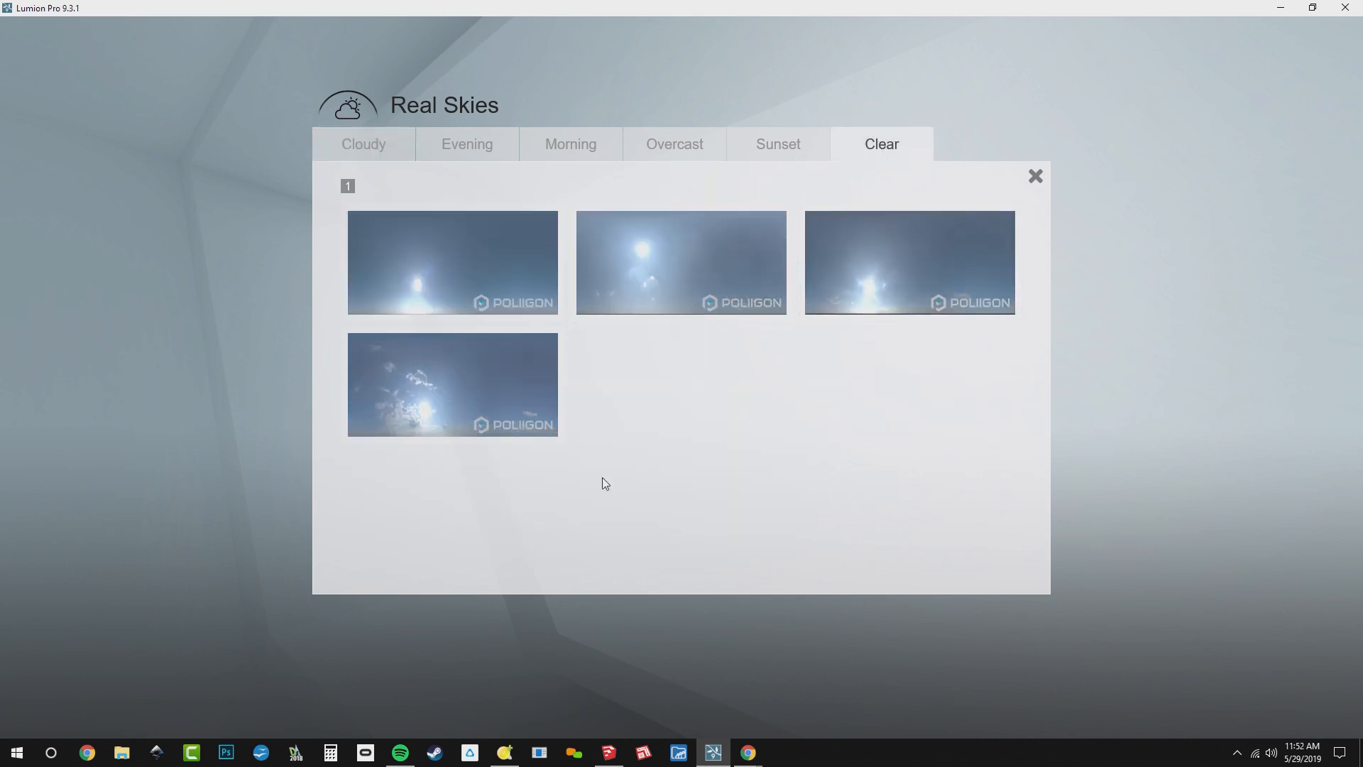
{"action": "left_click", "coordinate": [444, 391]}
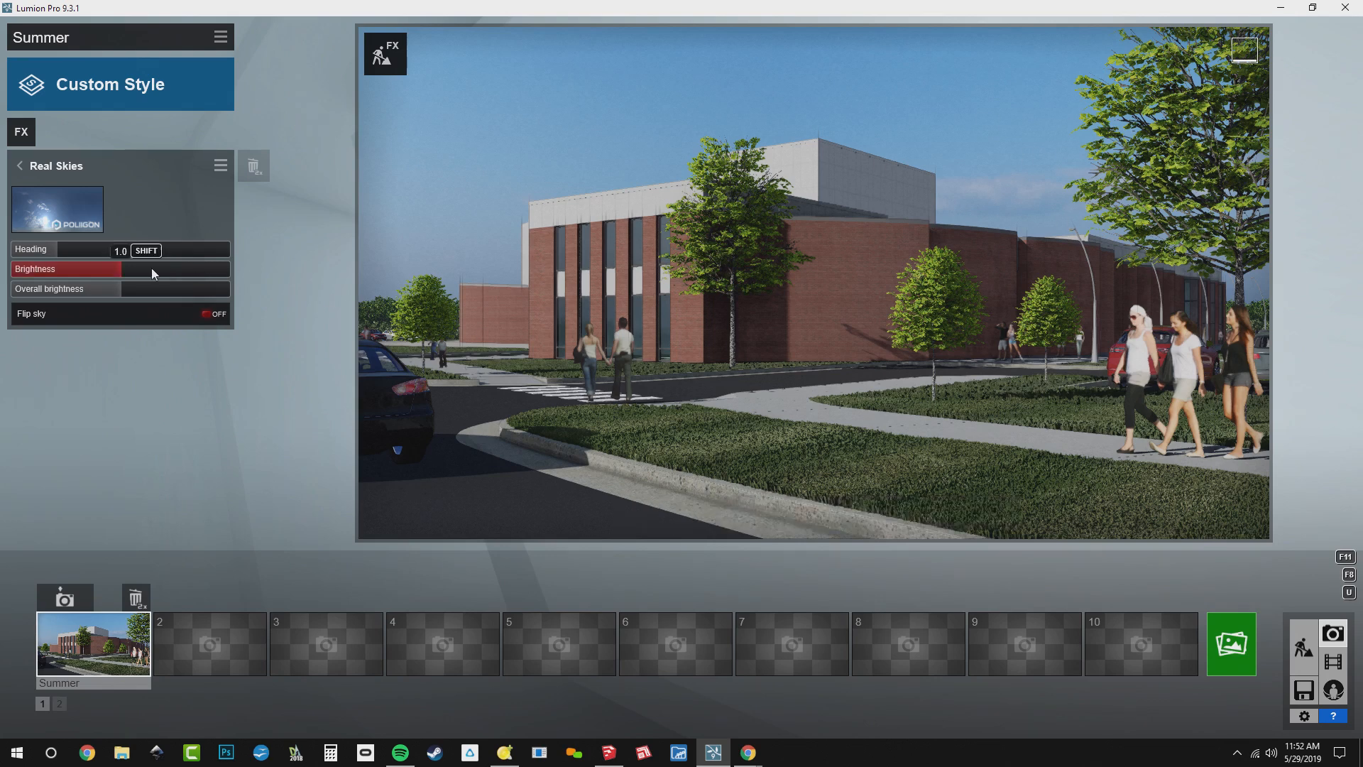
{"action": "left_click_drag", "start_coordinate": [87, 249], "coordinate": [48, 253]}
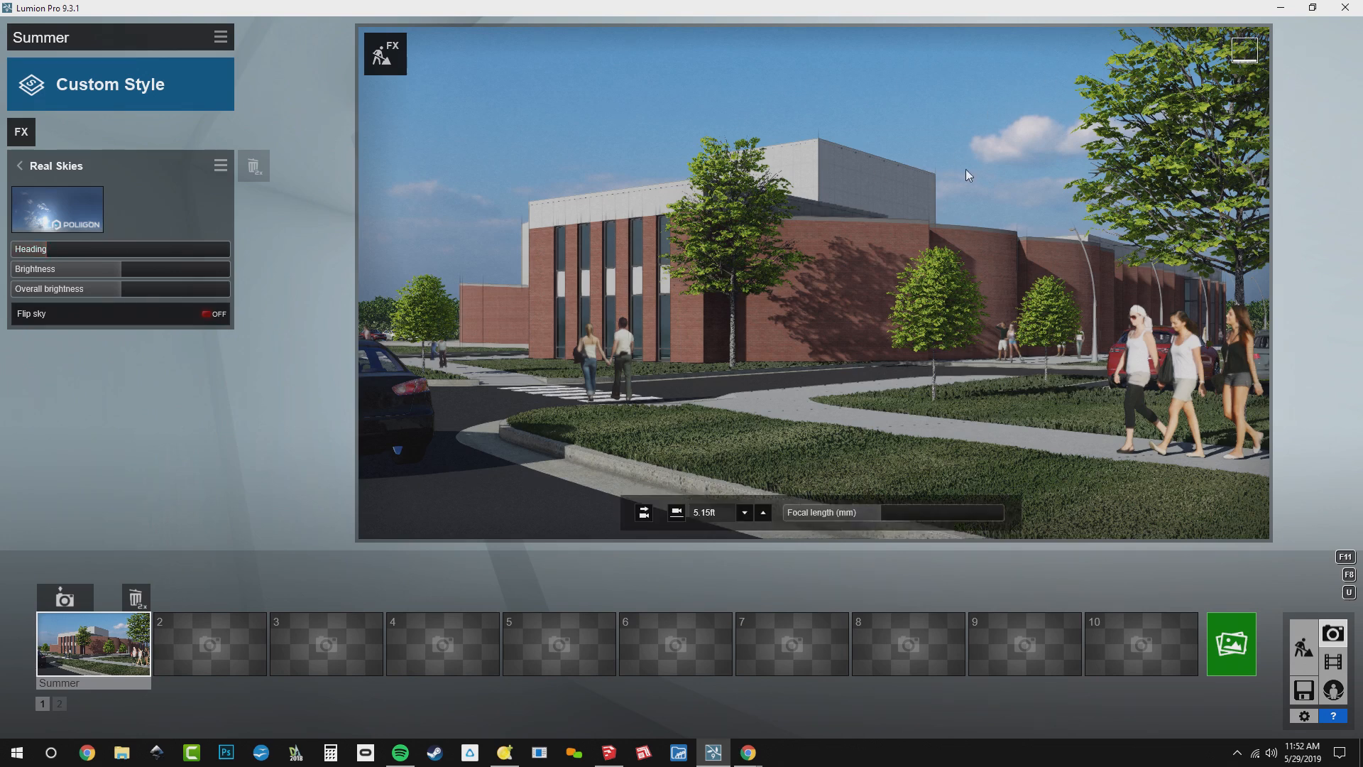
{"action": "left_click", "coordinate": [45, 170]}
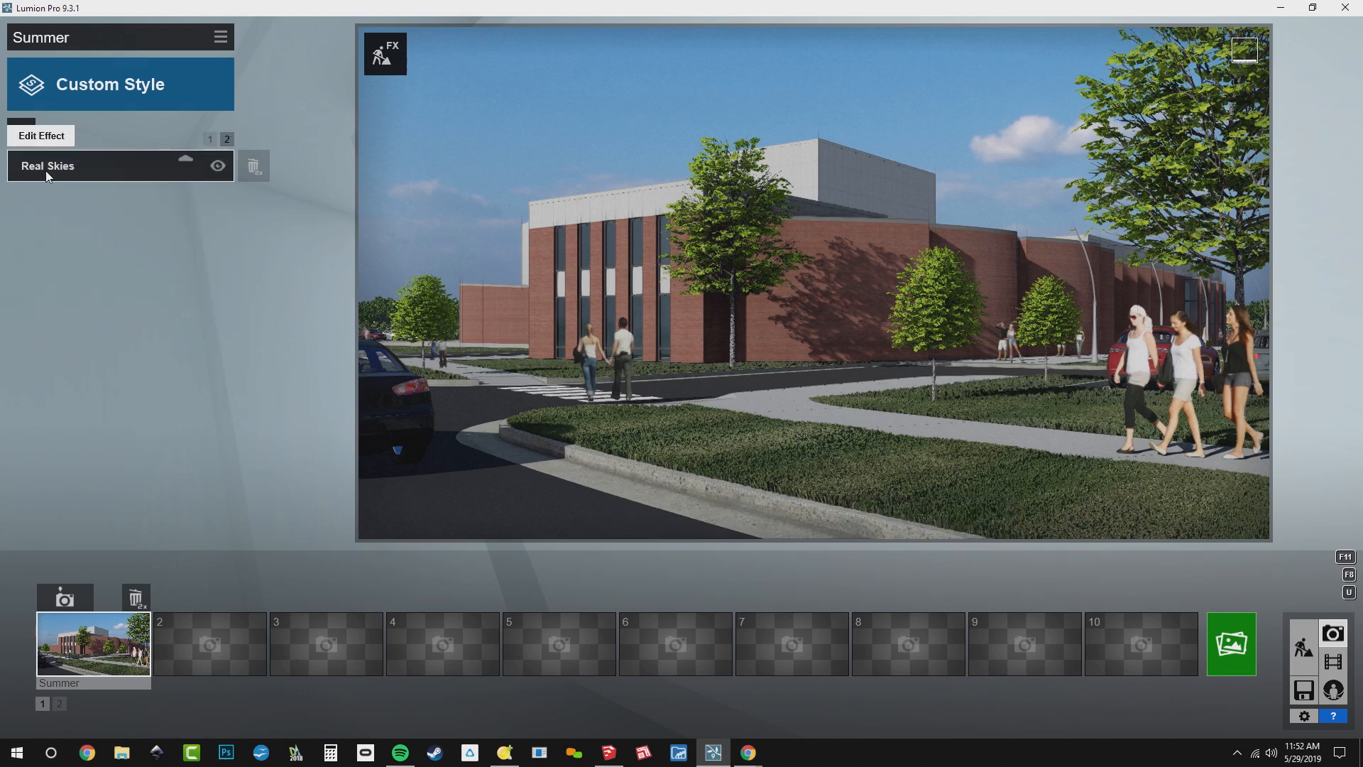
Raise the Lens Flare's Master Brightness to about the slider's middle and its Bloom Amount to 0.9, and warm the Color Correction Temperature slightly
{"action": "left_click", "coordinate": [209, 139]}
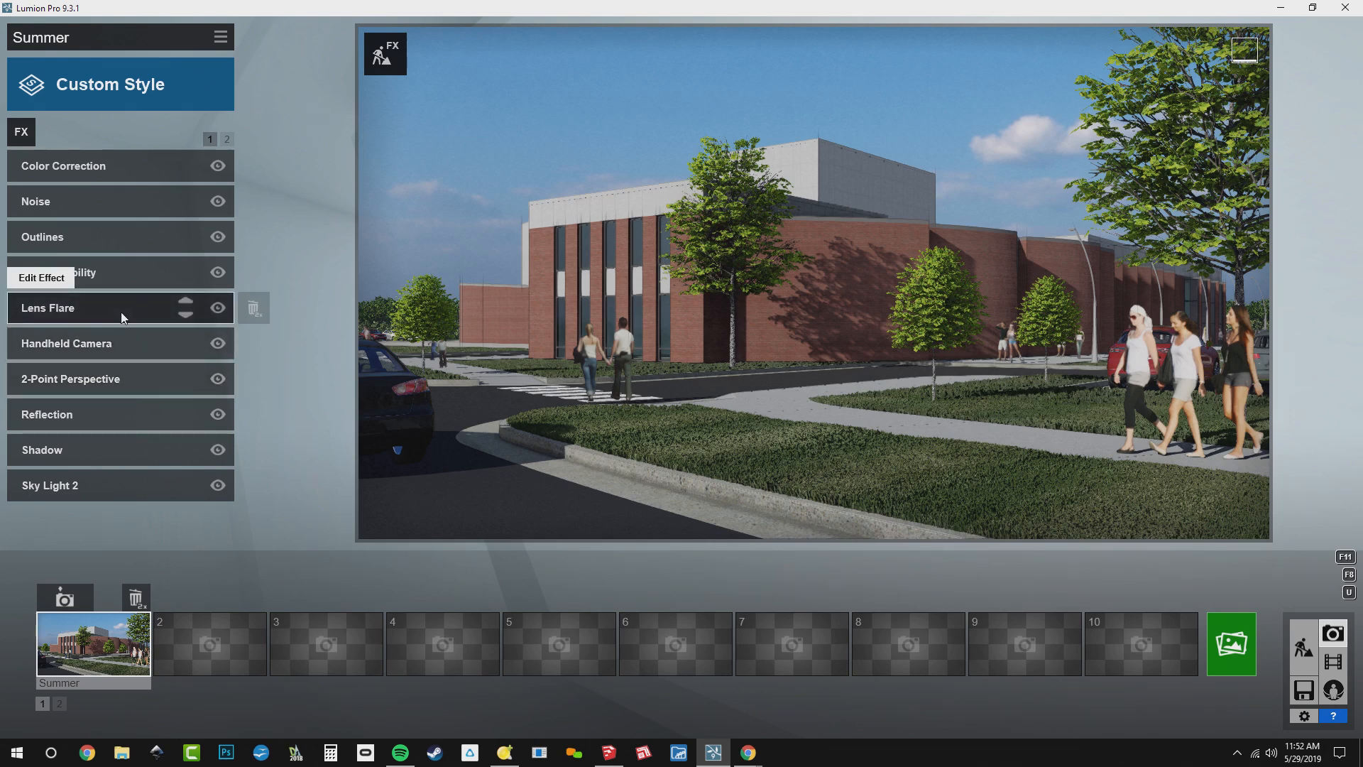
{"action": "left_click", "coordinate": [122, 317]}
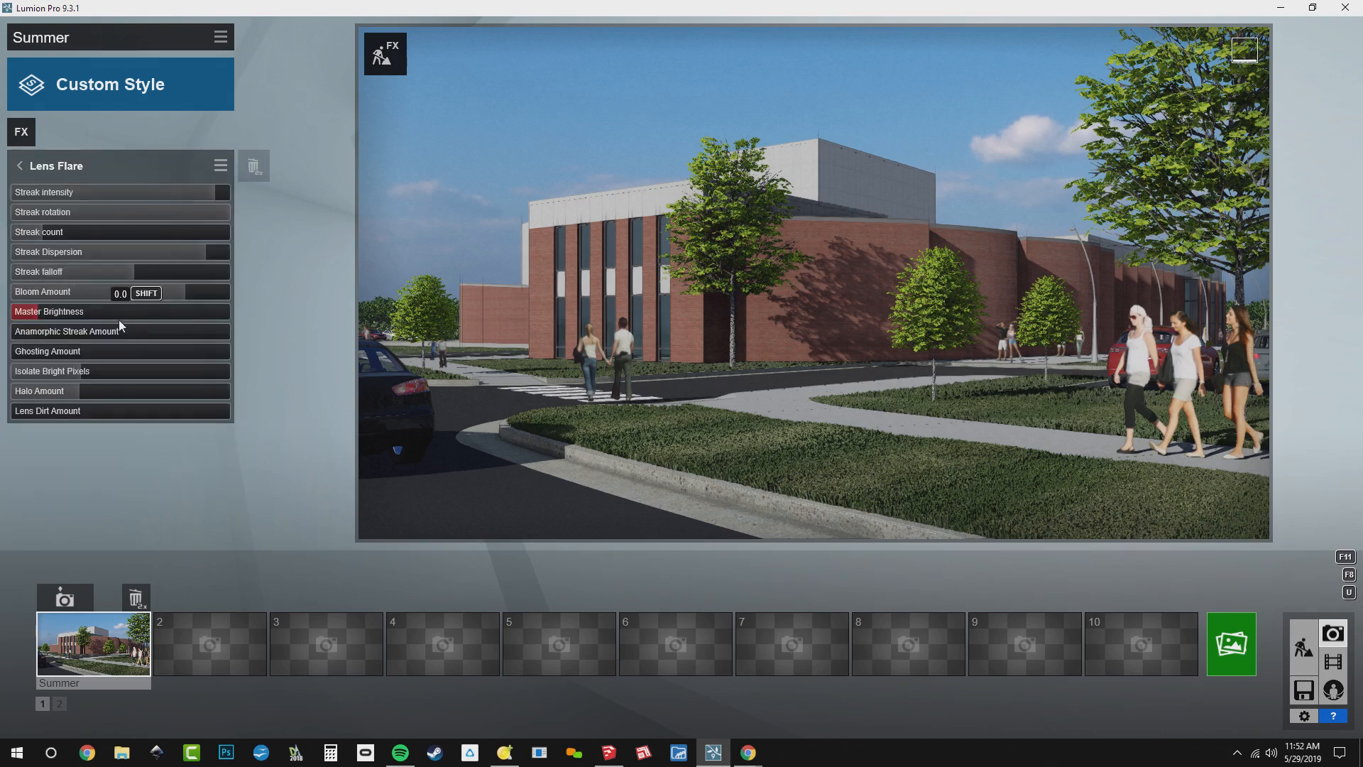
{"action": "left_click_drag", "start_coordinate": [107, 316], "coordinate": [194, 331]}
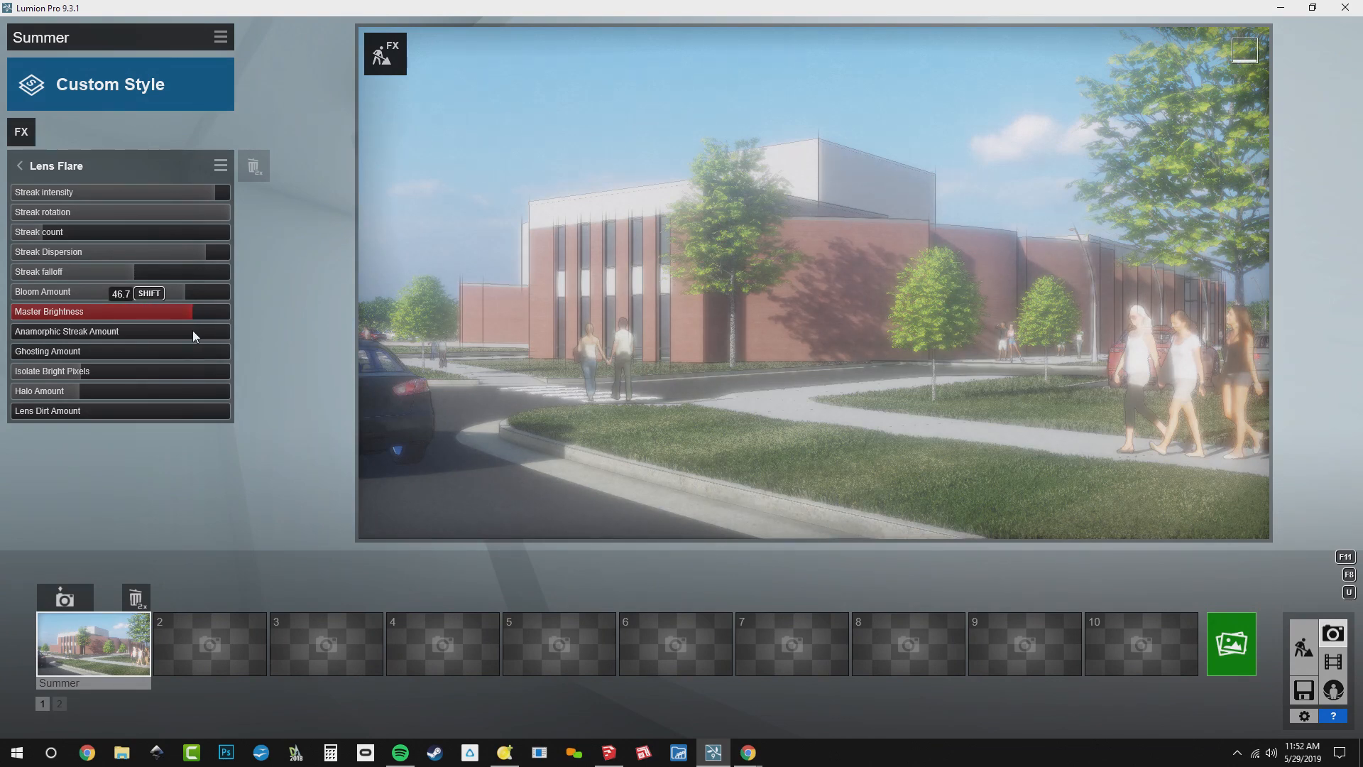
{"action": "left_click_drag", "start_coordinate": [193, 330], "coordinate": [112, 344]}
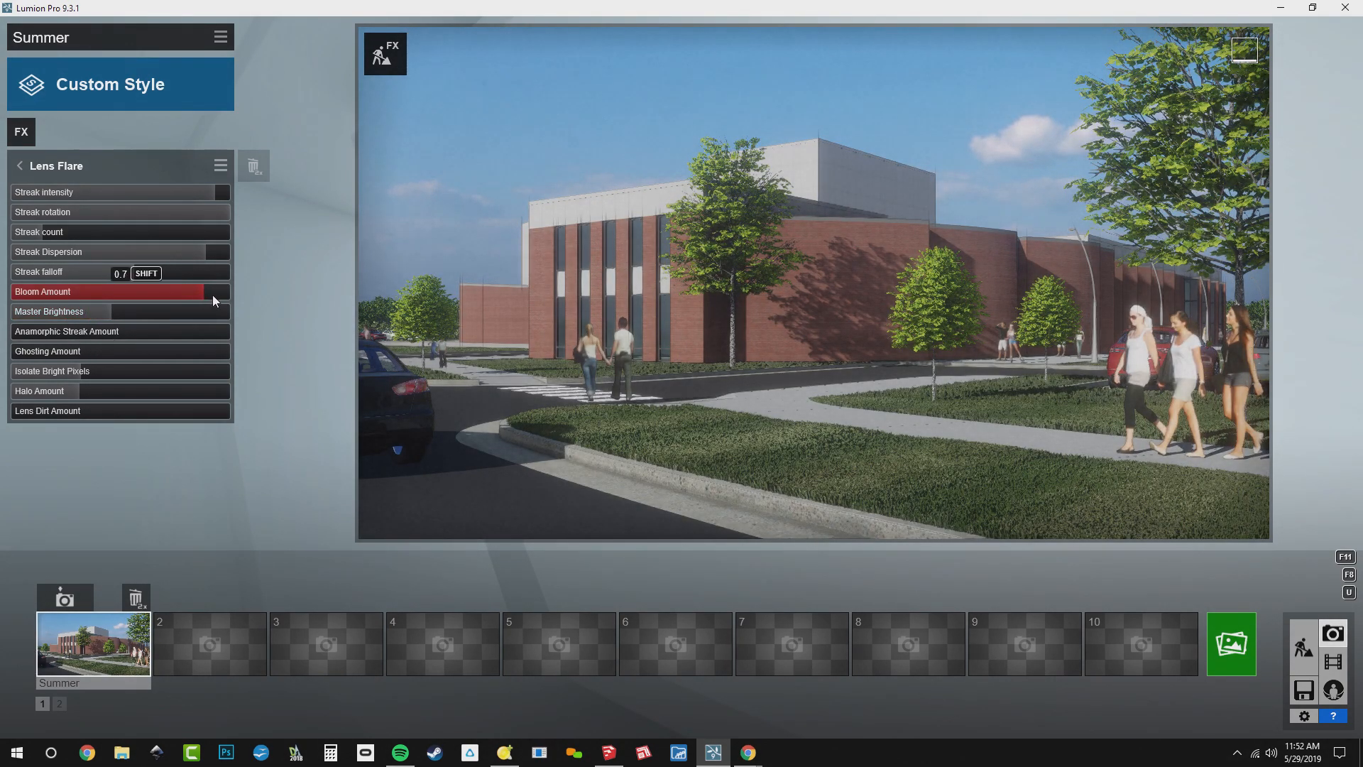
{"action": "mouse_move", "coordinate": [114, 313]}
{"action": "left_mouse_down"}
{"action": "mouse_move", "coordinate": [134, 313]}
{"action": "mouse_move", "coordinate": [121, 315]}
{"action": "left_mouse_up"}
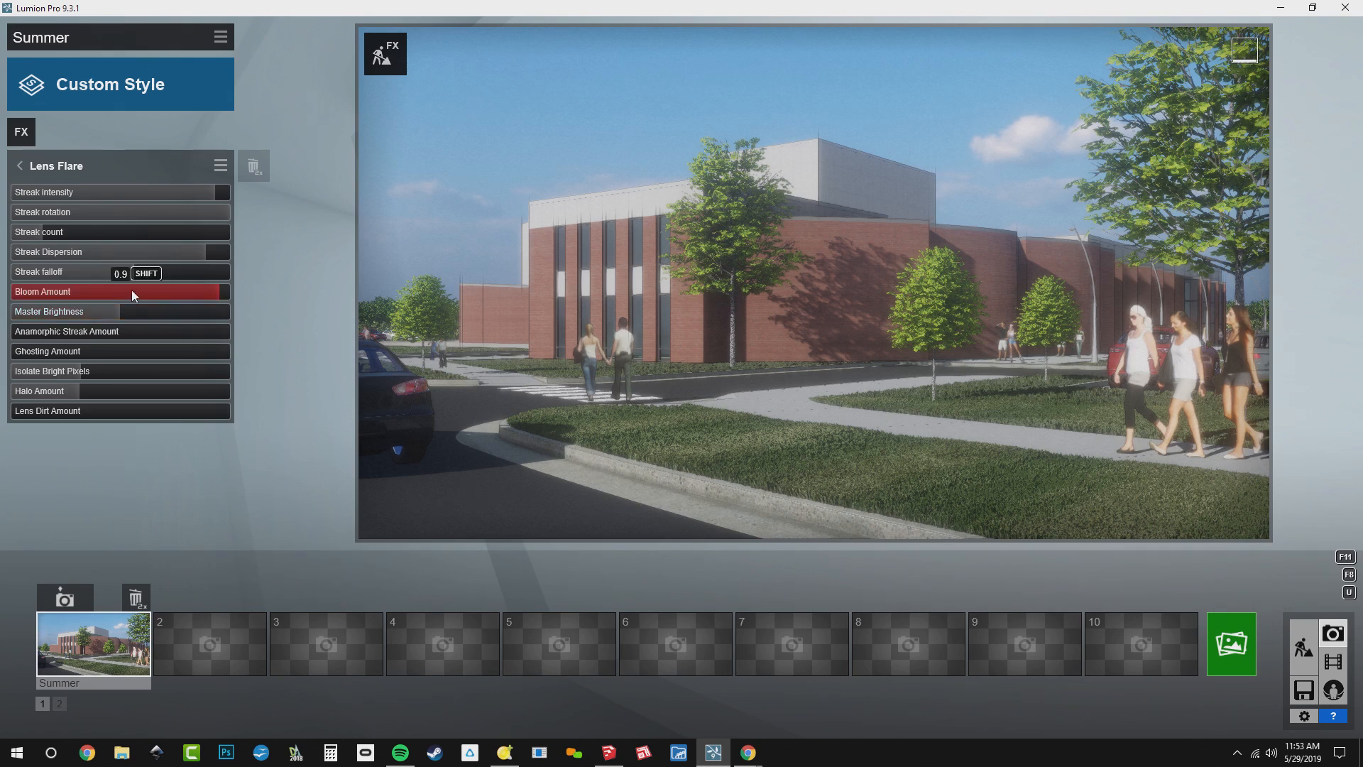
{"action": "left_click", "coordinate": [59, 165]}
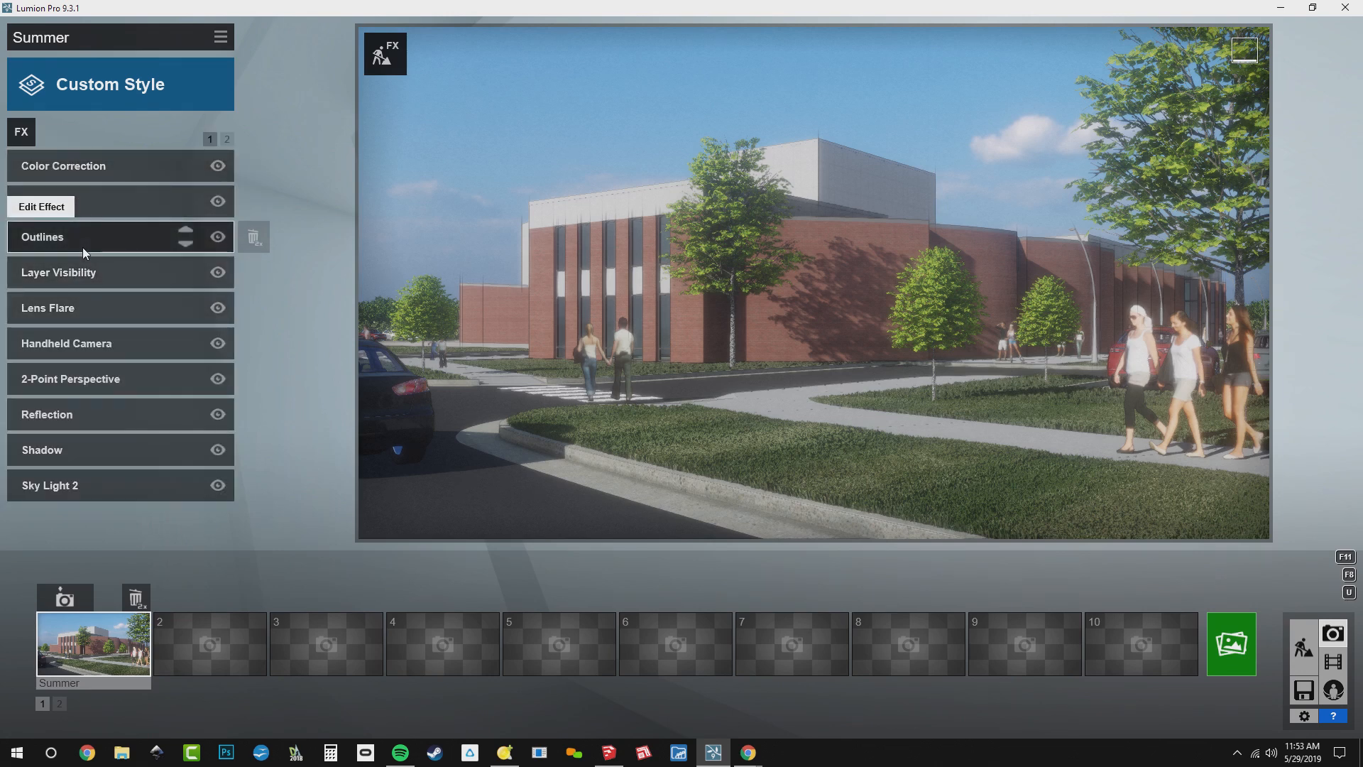
{"action": "left_click", "coordinate": [89, 168]}
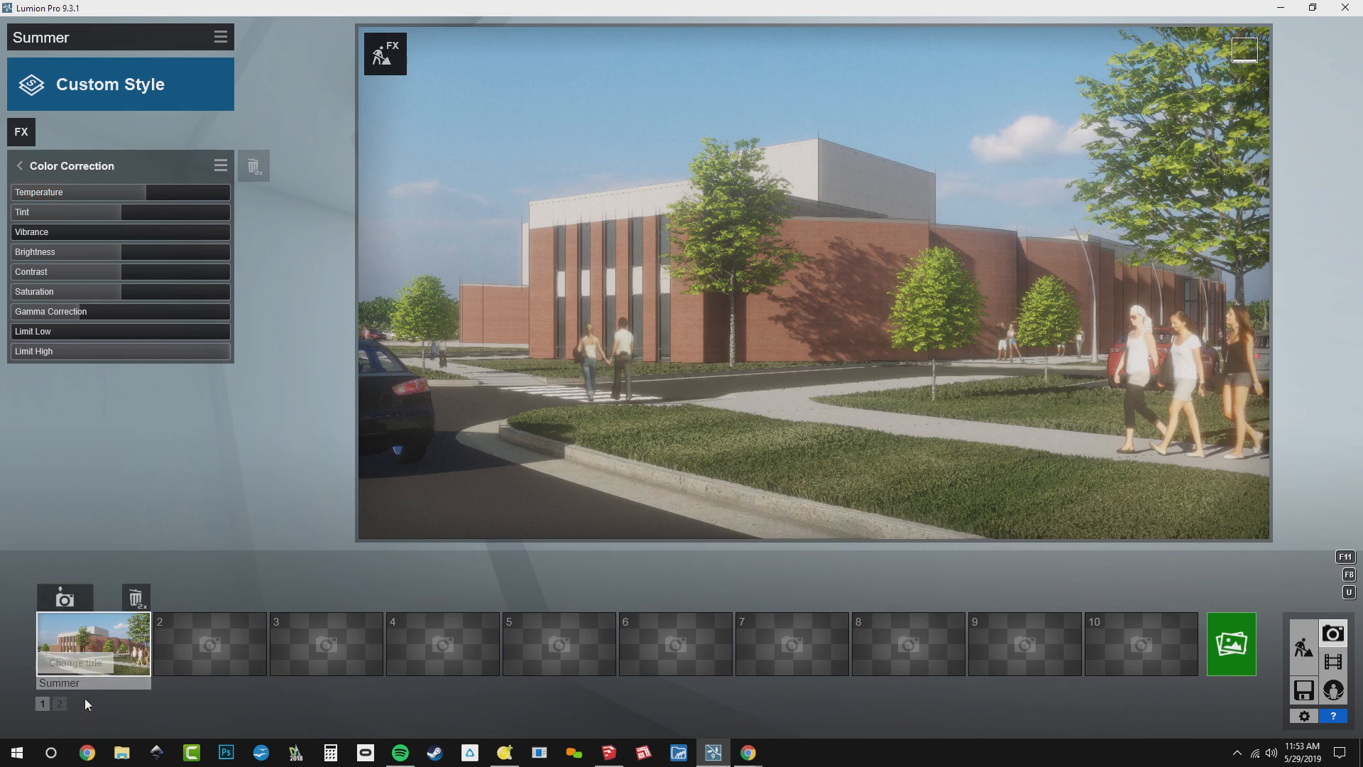
{"action": "left_click", "coordinate": [20, 165]}
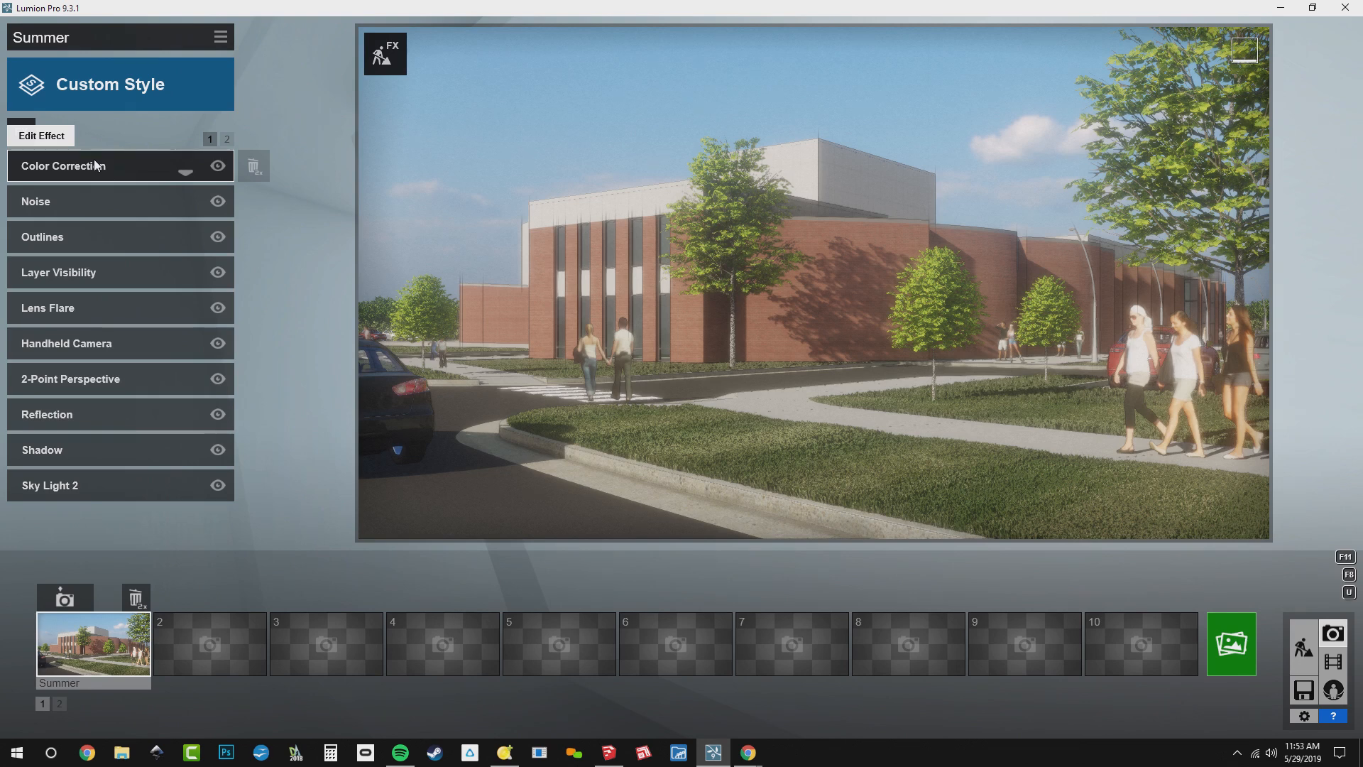
Save the photo's effects in the WEBINAR folder as BD_Hazy Summer, a Lumion movie effects file
{"action": "left_click", "coordinate": [221, 40]}
{"action": "left_click", "coordinate": [242, 55]}
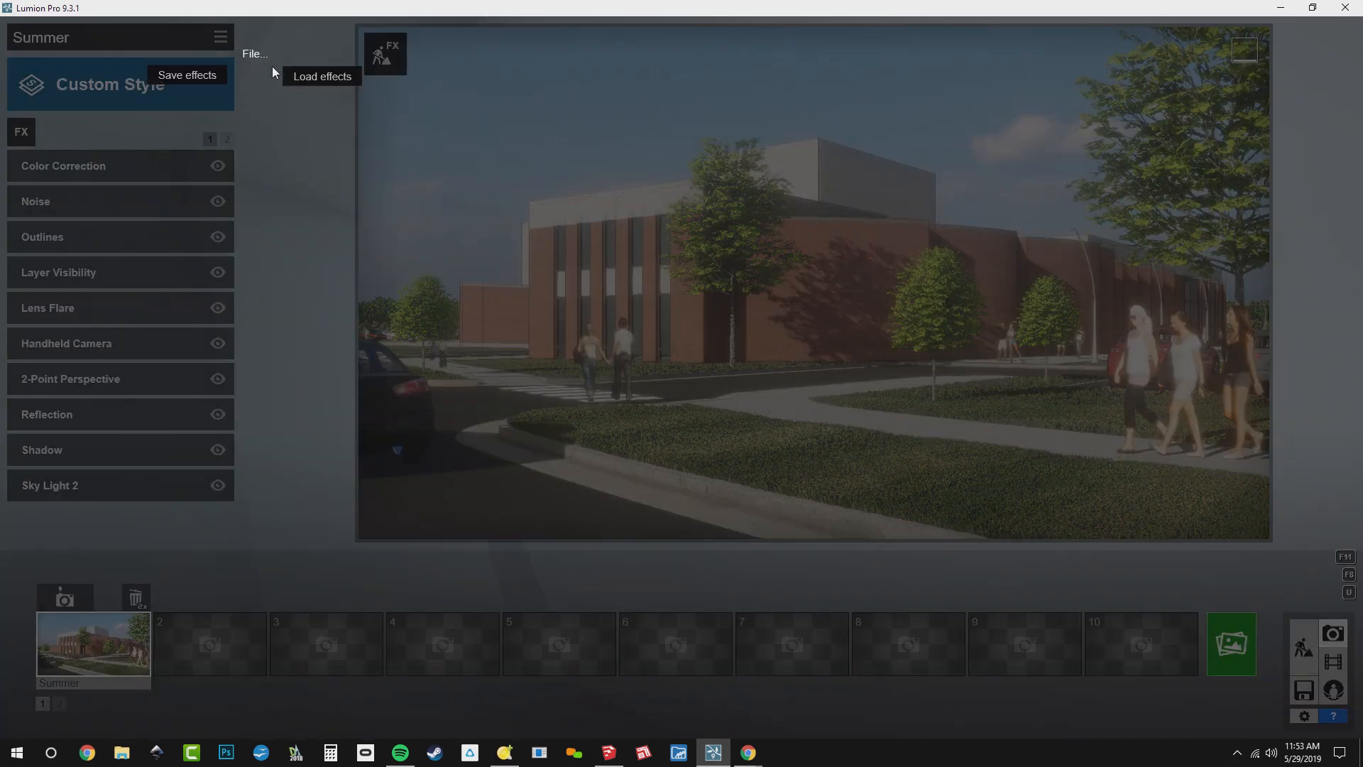
{"action": "left_click", "coordinate": [193, 75]}
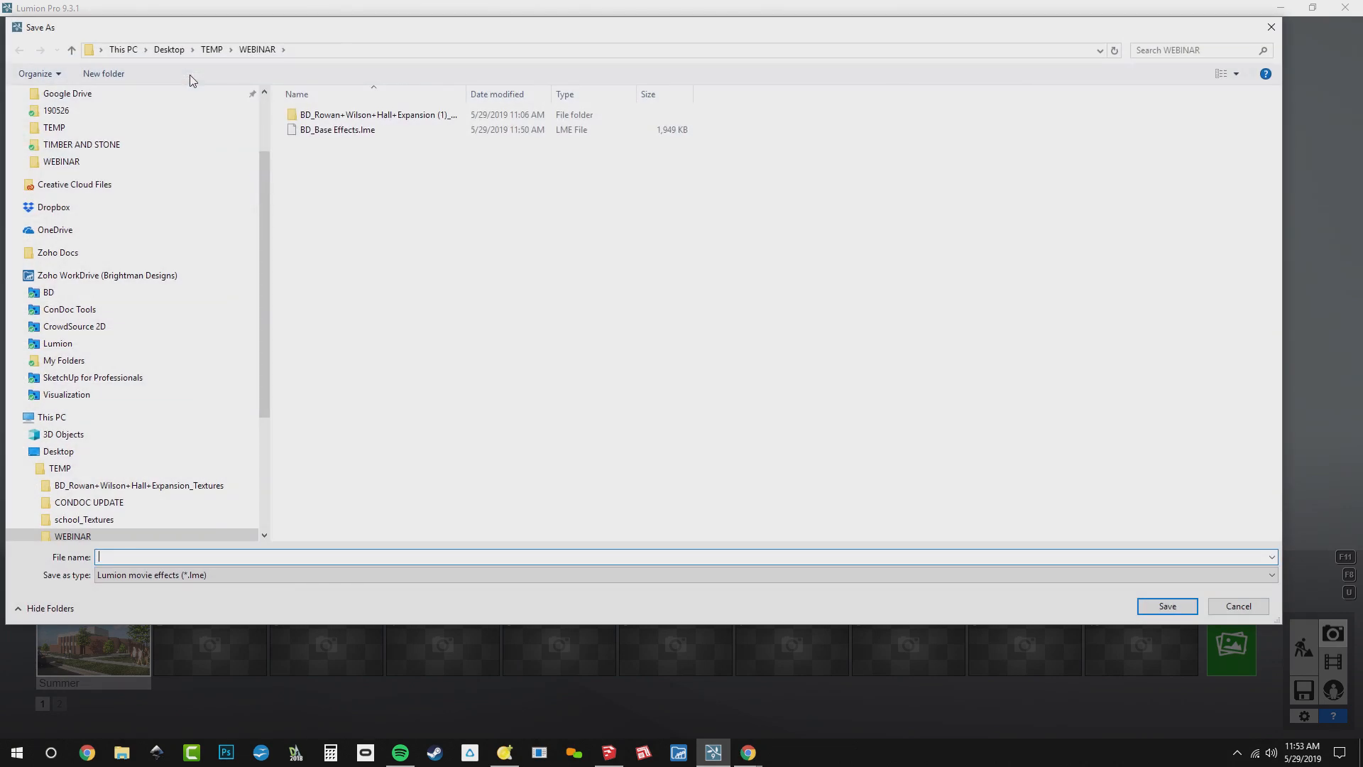
{"action": "type", "text": "BD"}
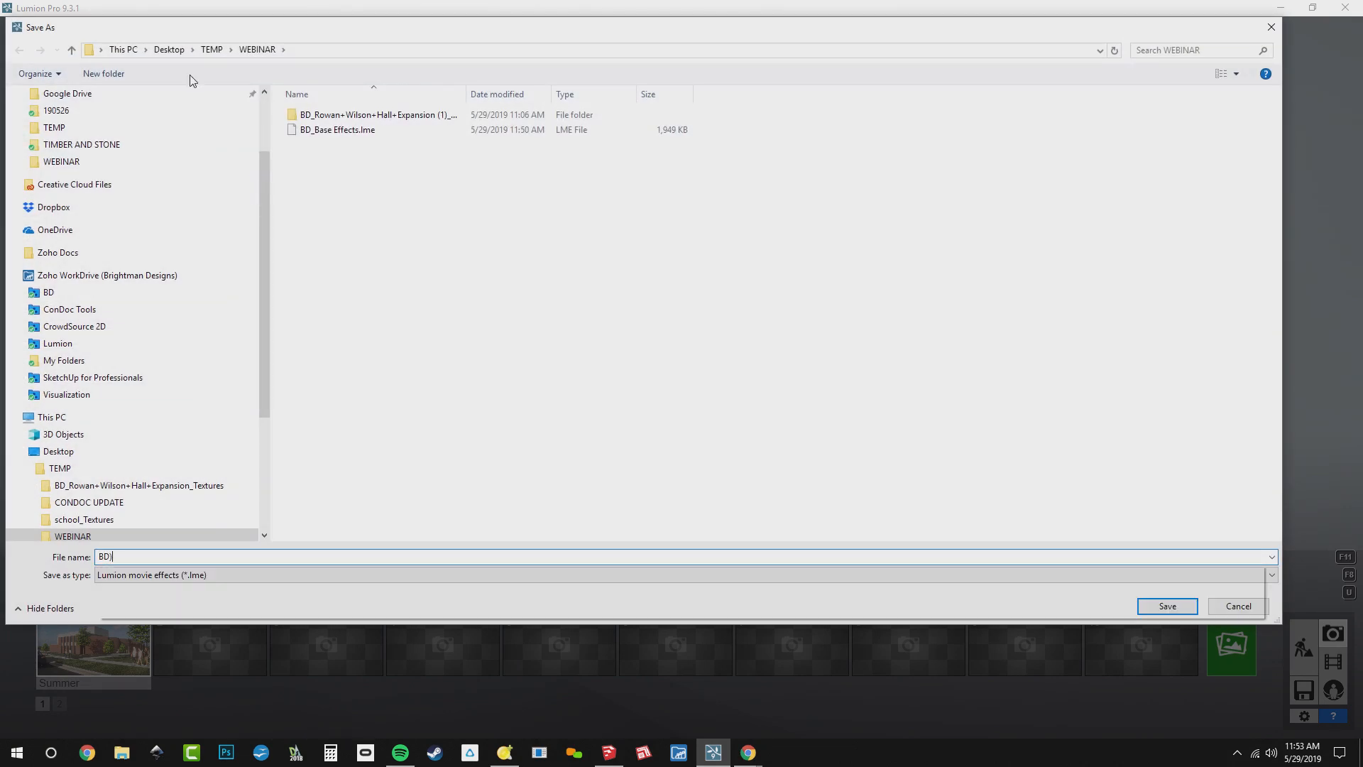
{"action": "type", "text": "_Hazy Su"}
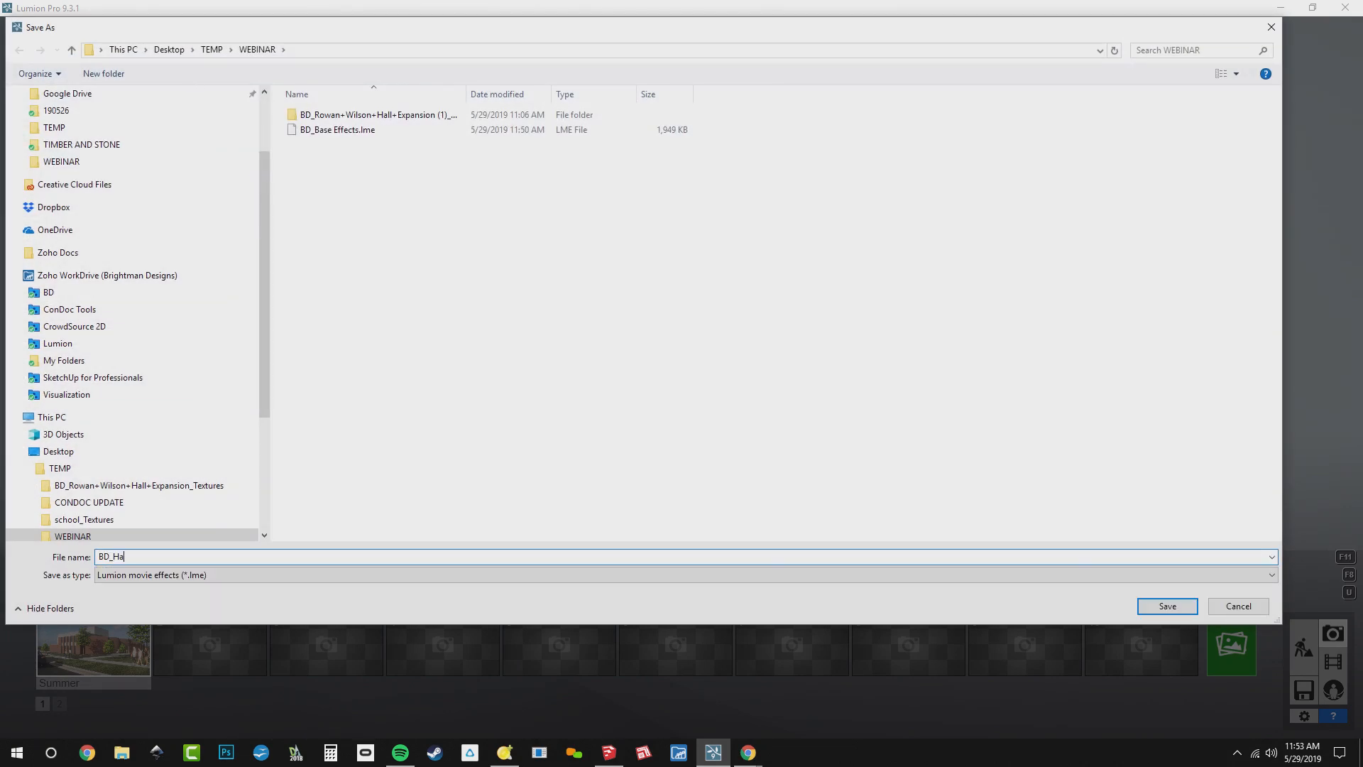
{"action": "type", "text": "mmer"}
{"action": "key", "text": "Return"}
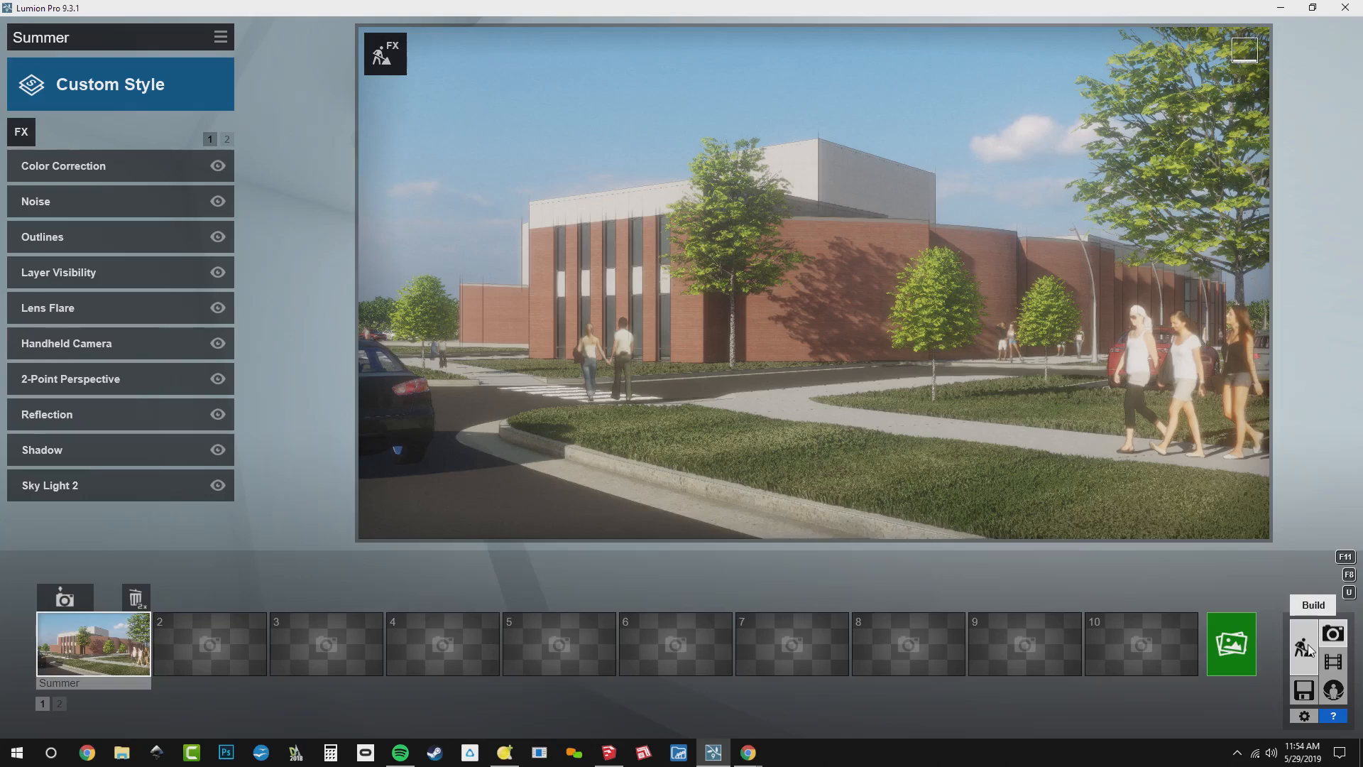
Return to Build mode, hide the Summer layer and show the Fall layer
{"action": "left_click", "coordinate": [1305, 644]}
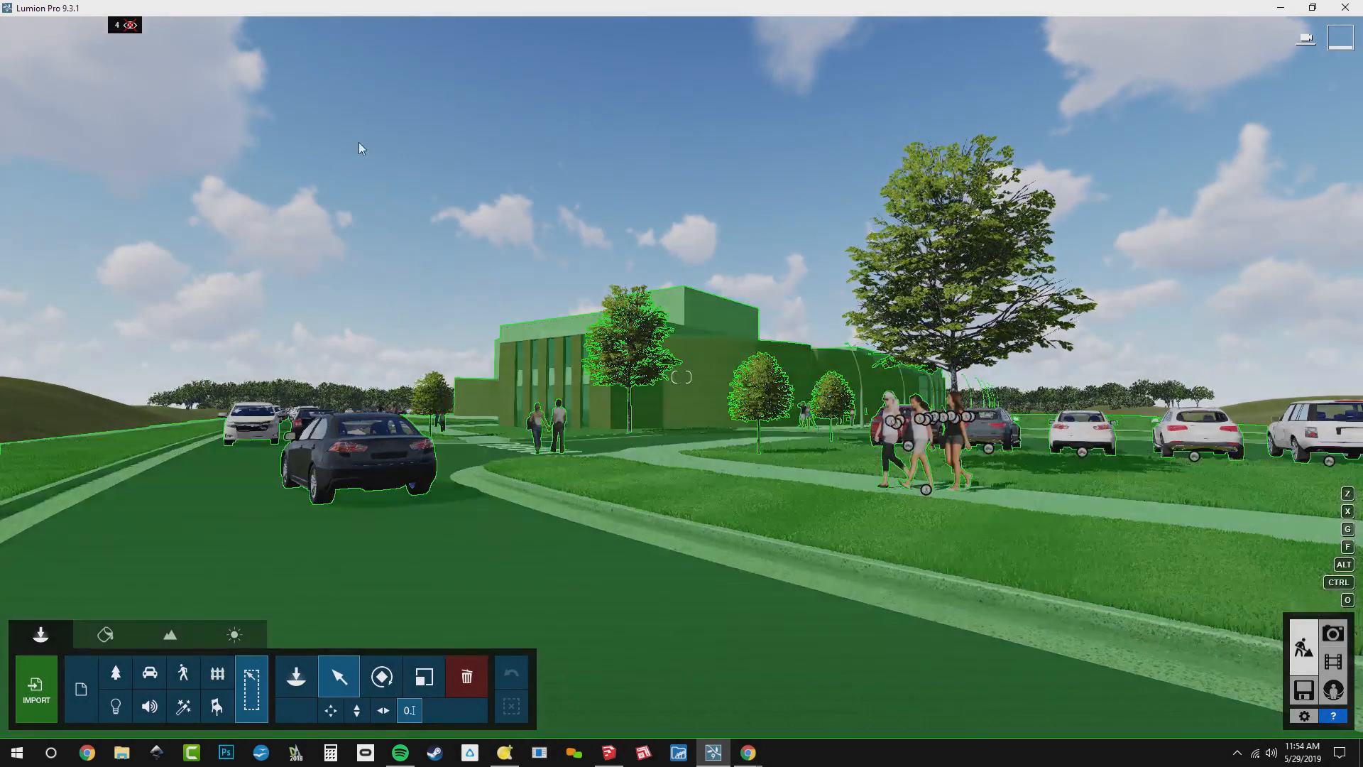
{"action": "mouse_move", "coordinate": [186, 32]}
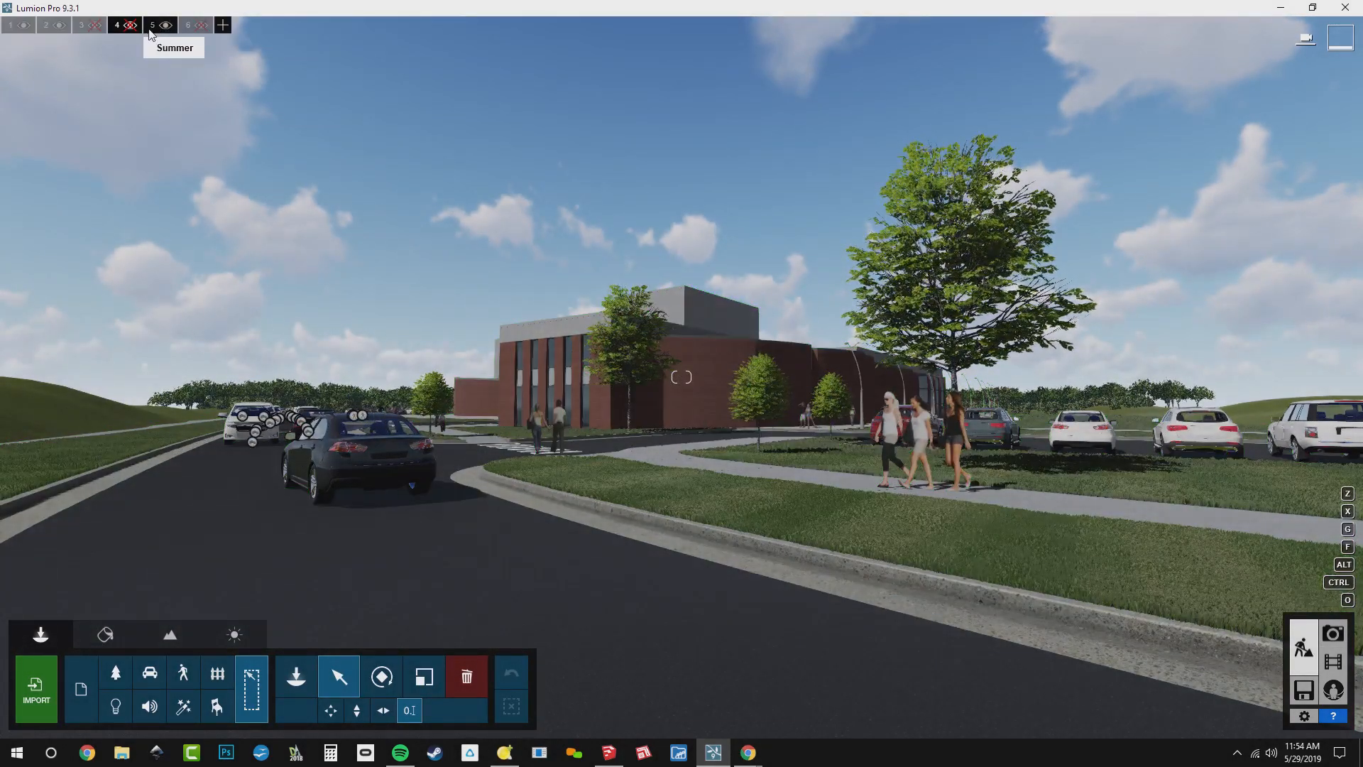
{"action": "left_click", "coordinate": [167, 26]}
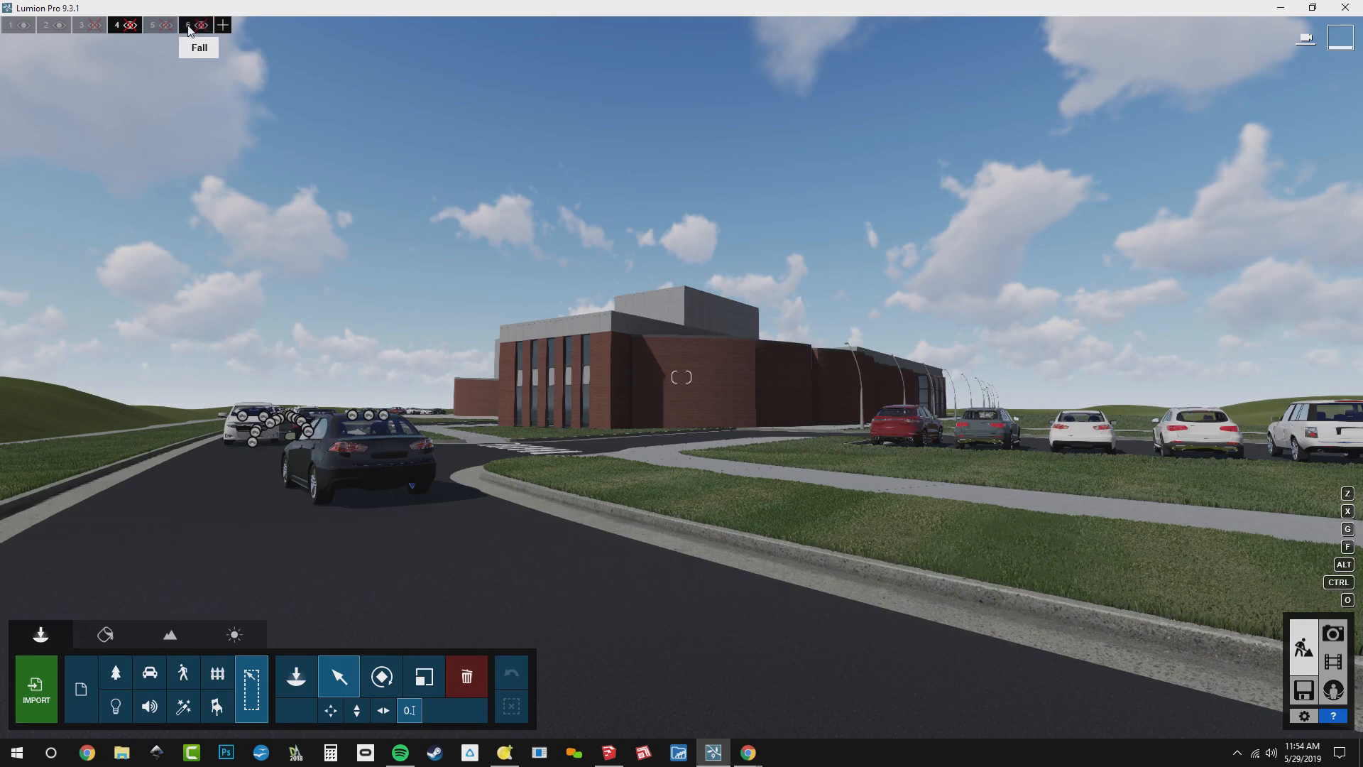
{"action": "left_click", "coordinate": [201, 26]}
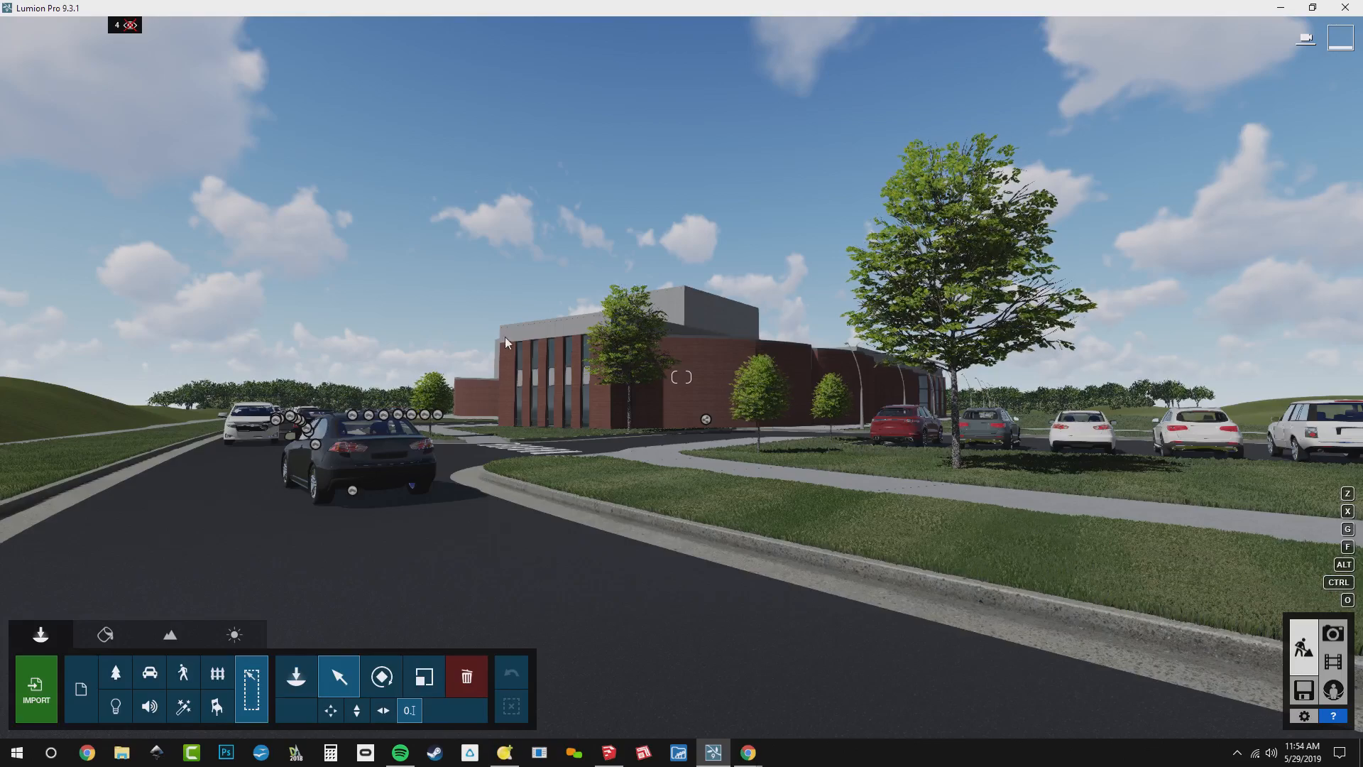
Make Fall the active layer while viewing the crosswalk and sidewalks in front of the building
{"action": "key", "text": "w"}
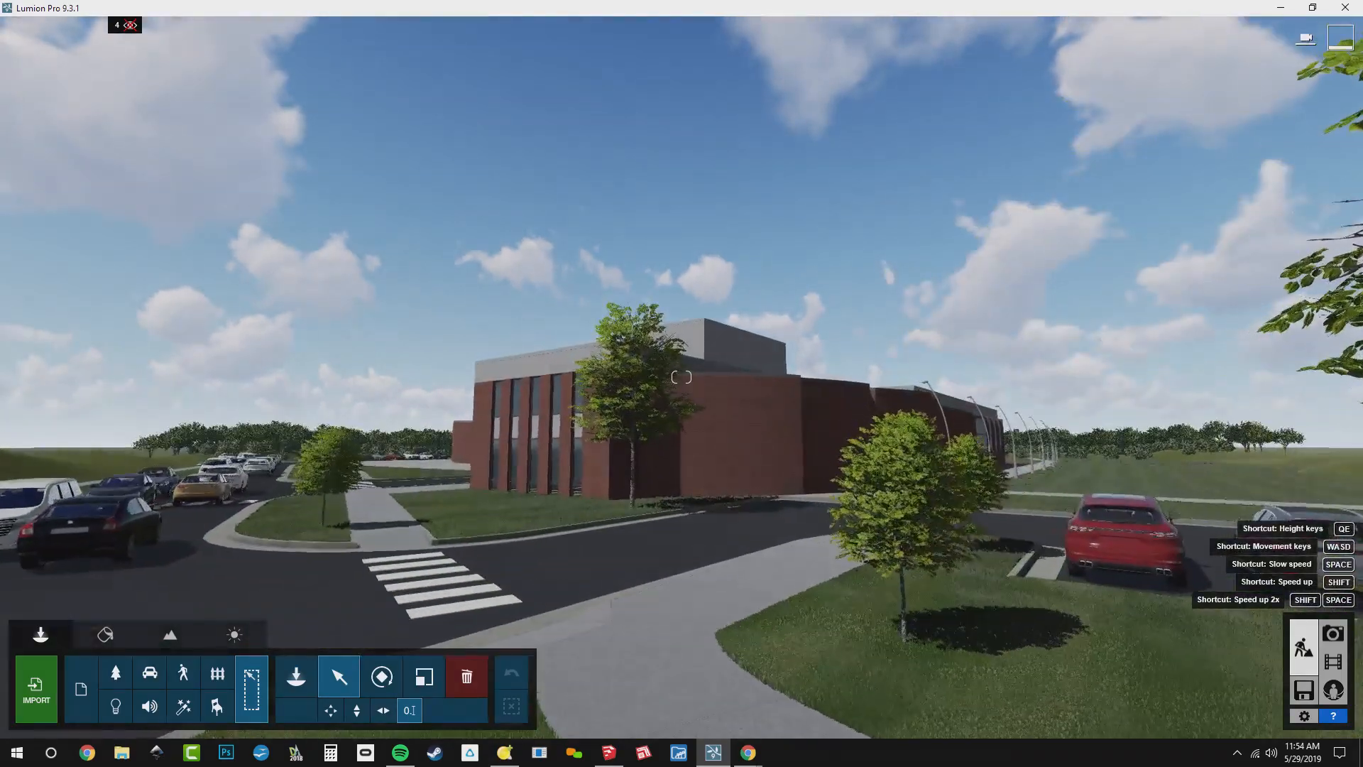
{"action": "right_click_drag", "start_coordinate": [505, 381], "coordinate": [510, 426]}
{"action": "key", "text": "q"}
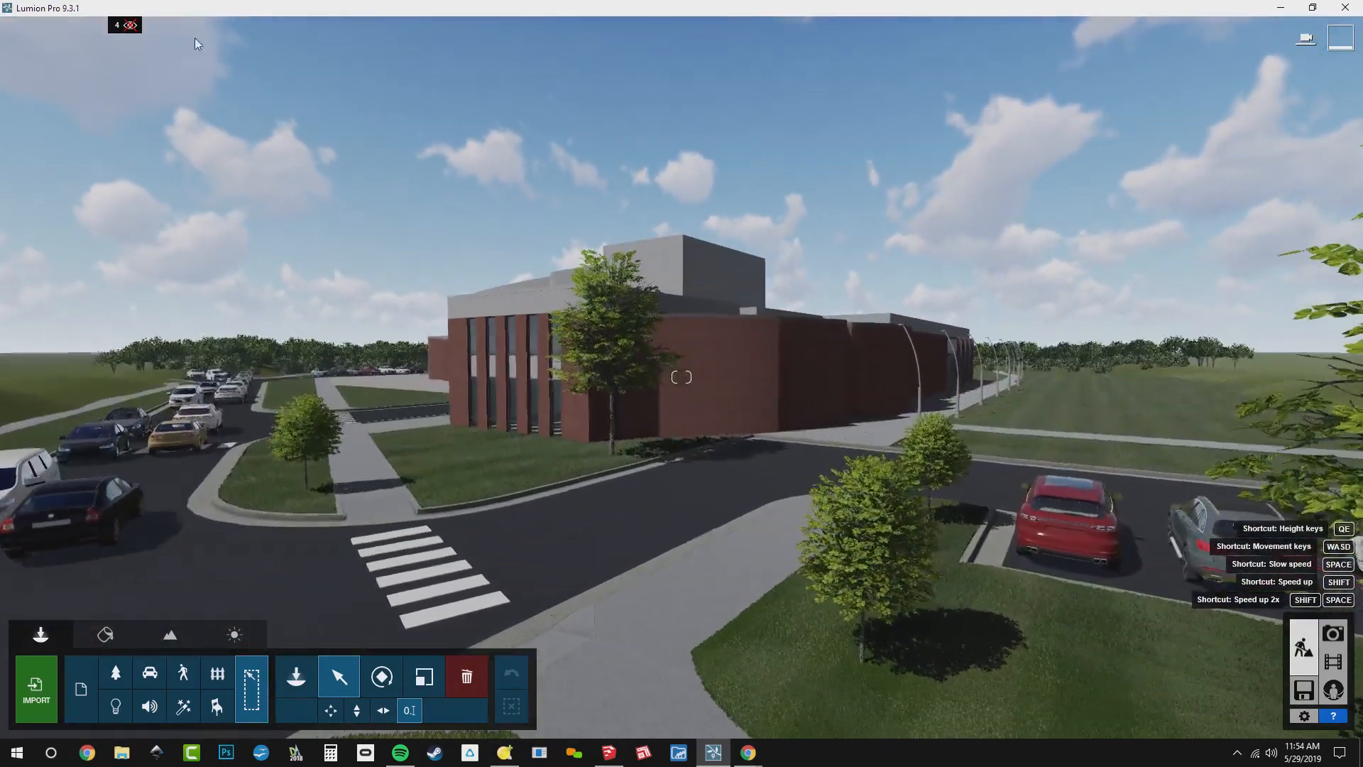
{"action": "mouse_move", "coordinate": [169, 34]}
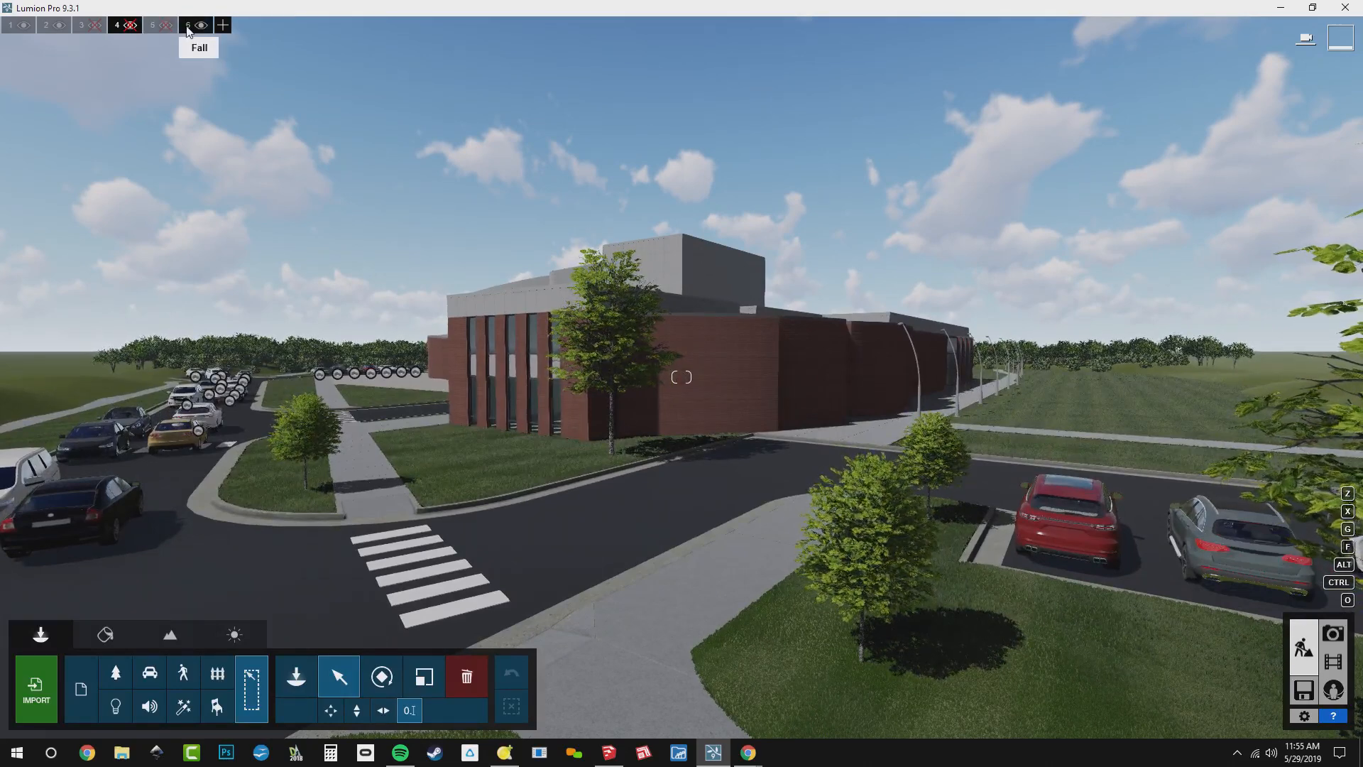
{"action": "left_click", "coordinate": [232, 275]}
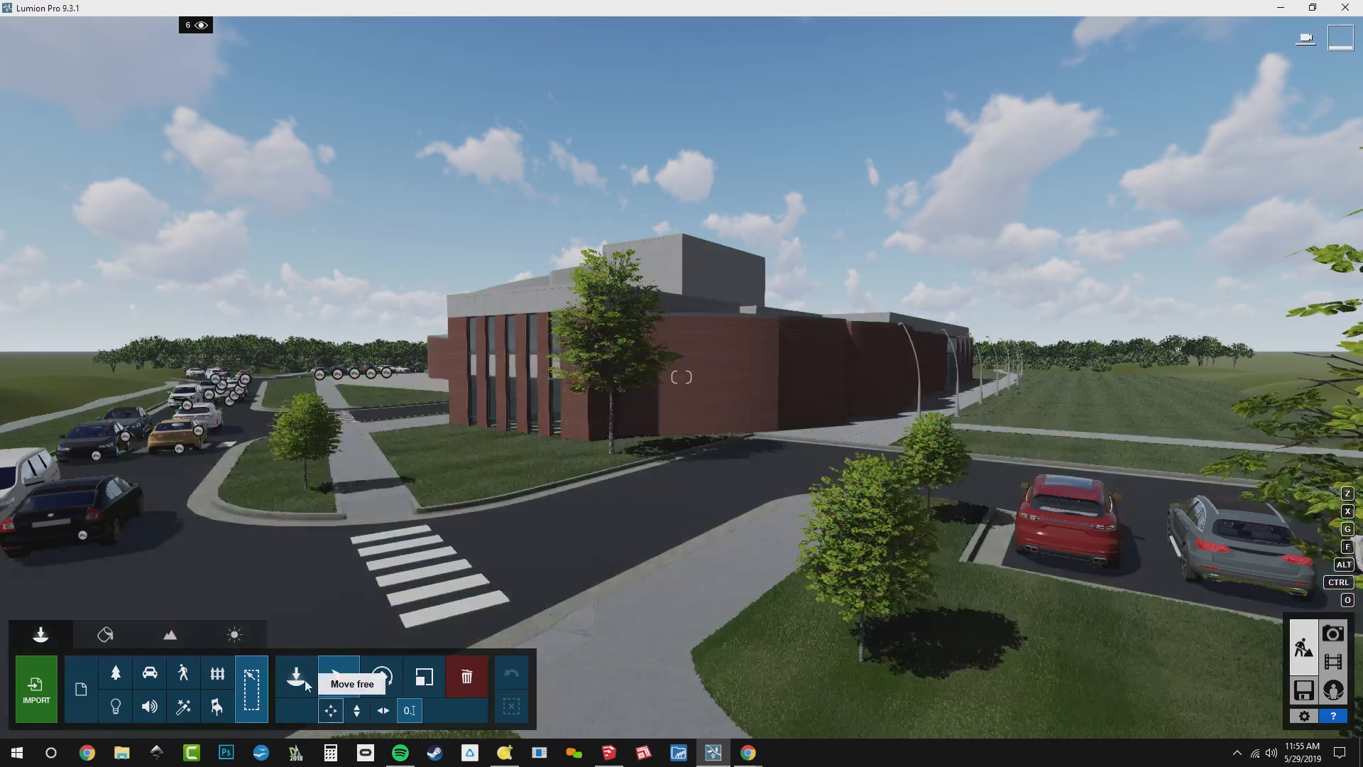
Place the 2D walking couple in coats from the Character Library's first page on the sidewalk beside the nearest small tree
{"action": "left_click", "coordinate": [304, 682]}
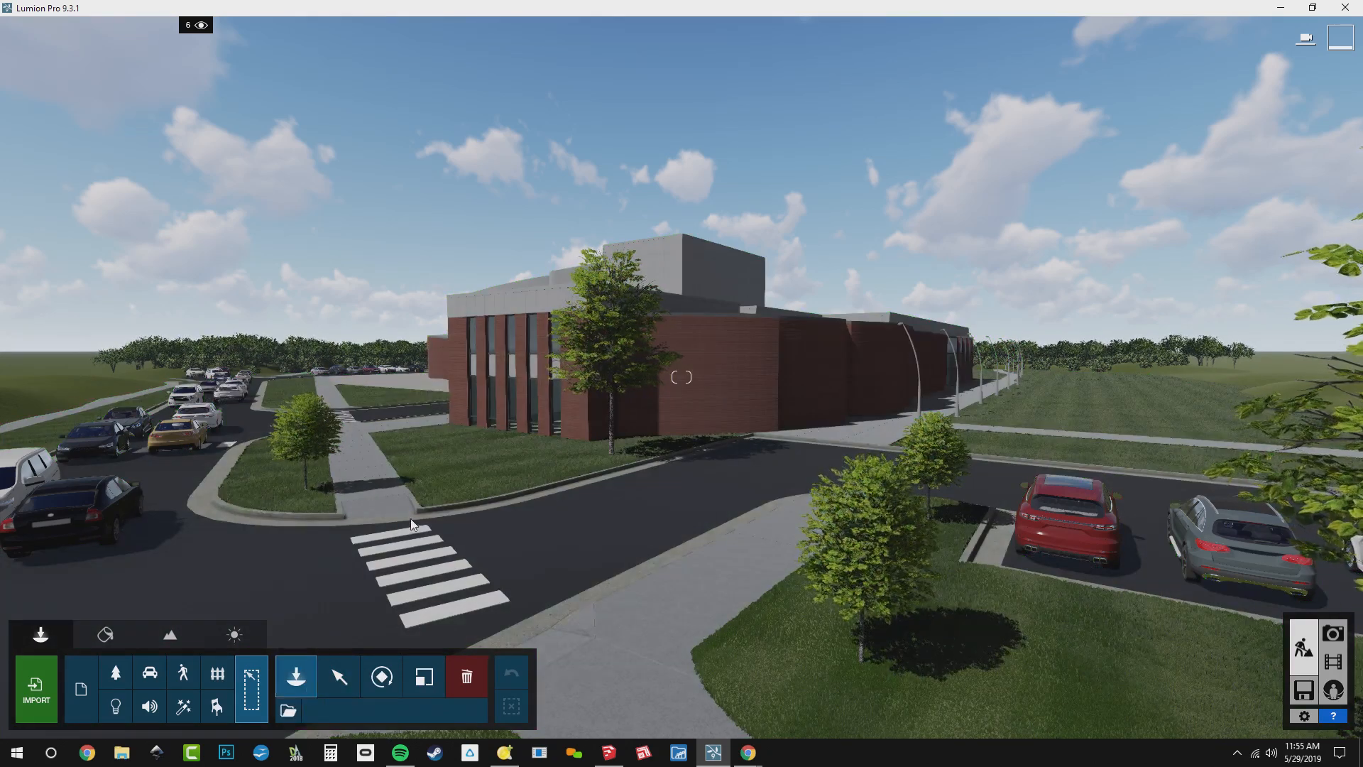
{"action": "left_click", "coordinate": [181, 672]}
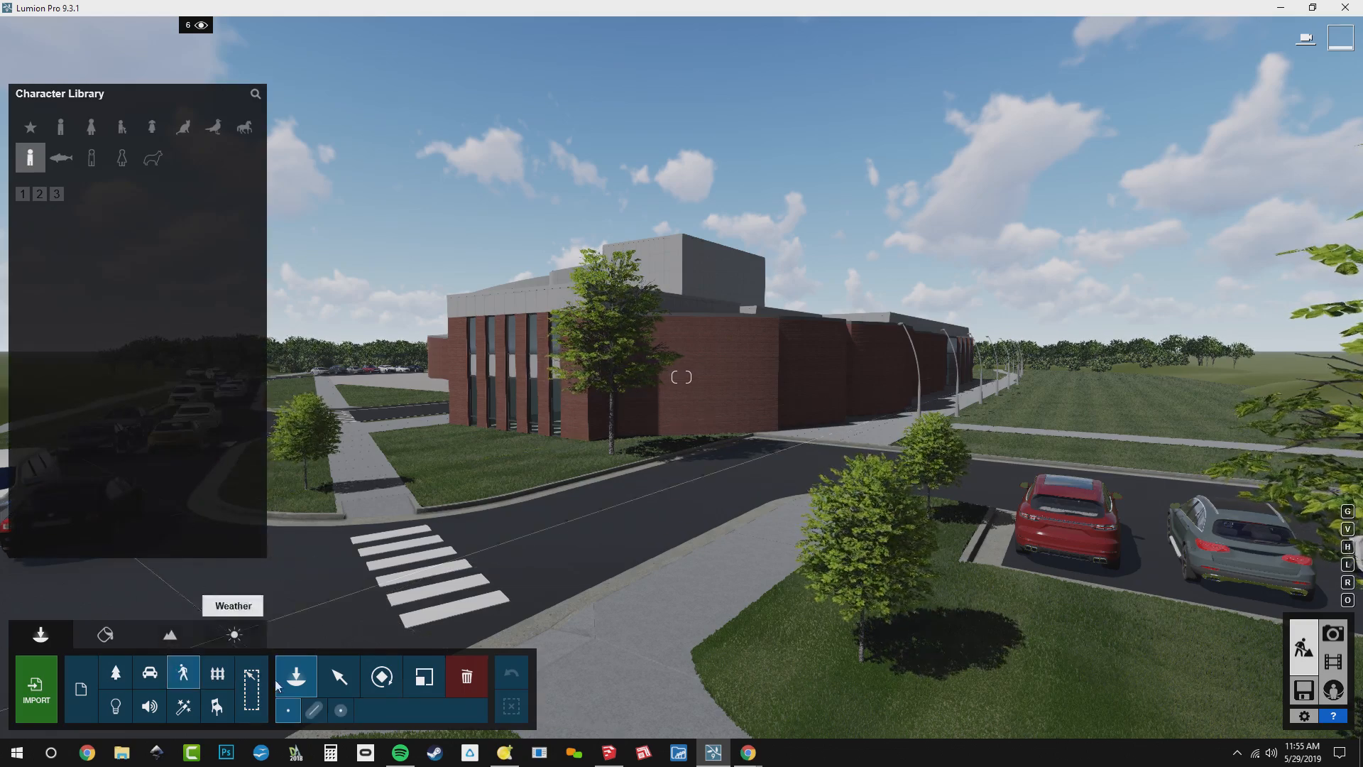
{"action": "key", "text": "s"}
{"action": "right_click_drag", "start_coordinate": [518, 411], "coordinate": [571, 473]}
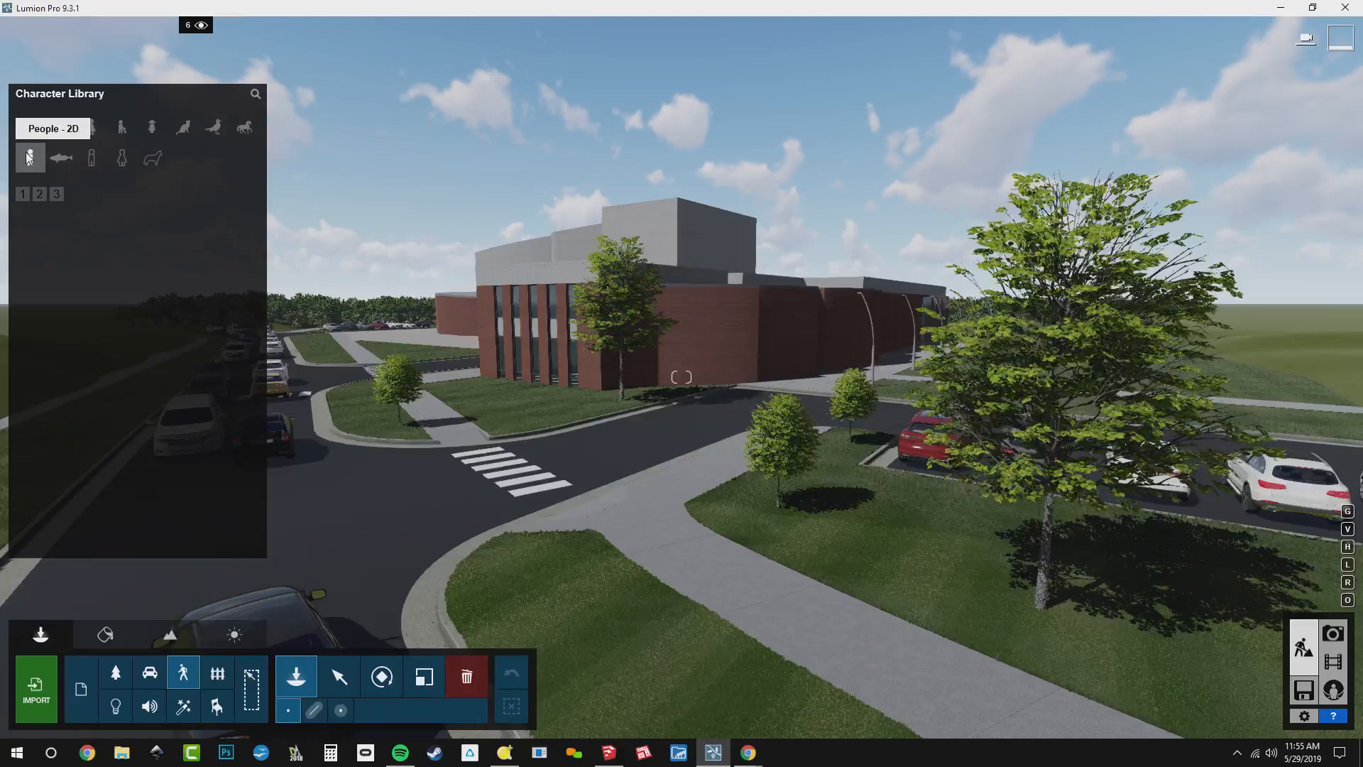
{"action": "left_click", "coordinate": [22, 195]}
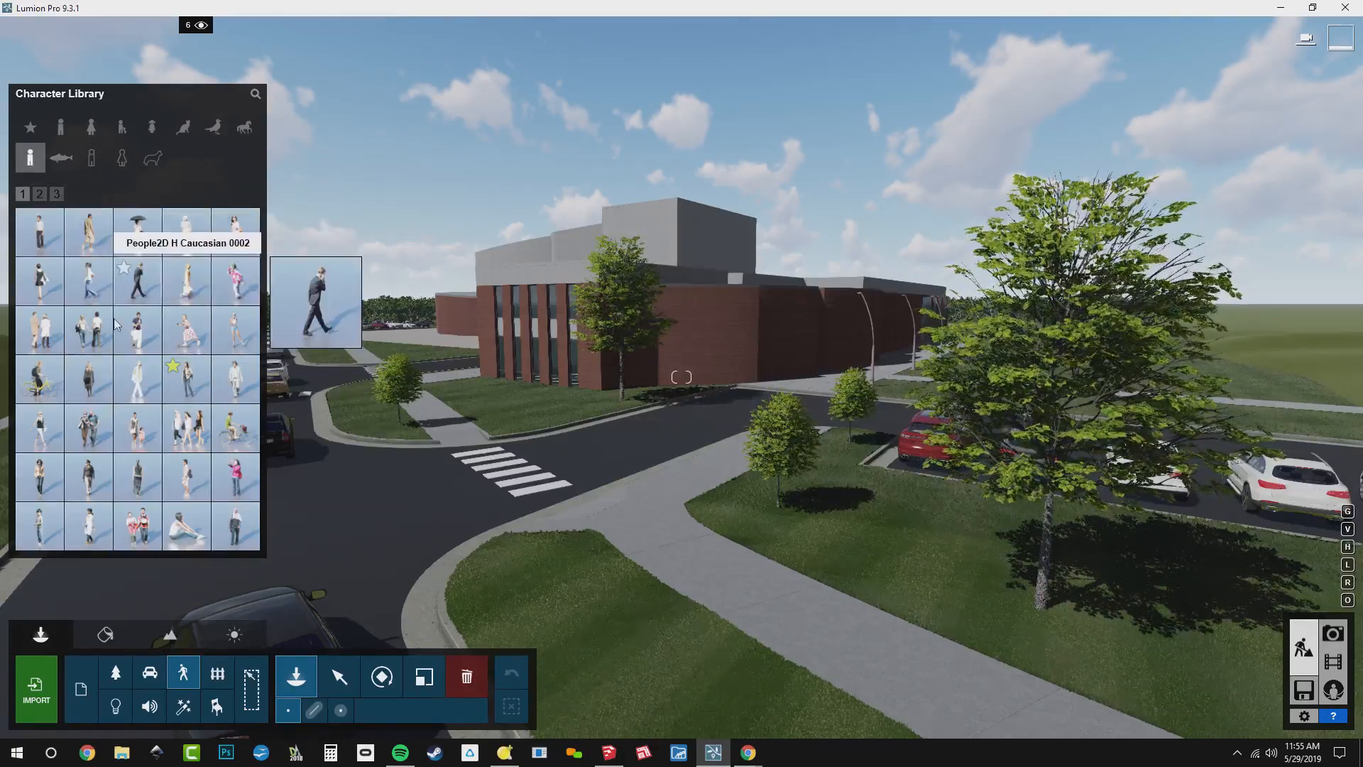
{"action": "left_click", "coordinate": [41, 345]}
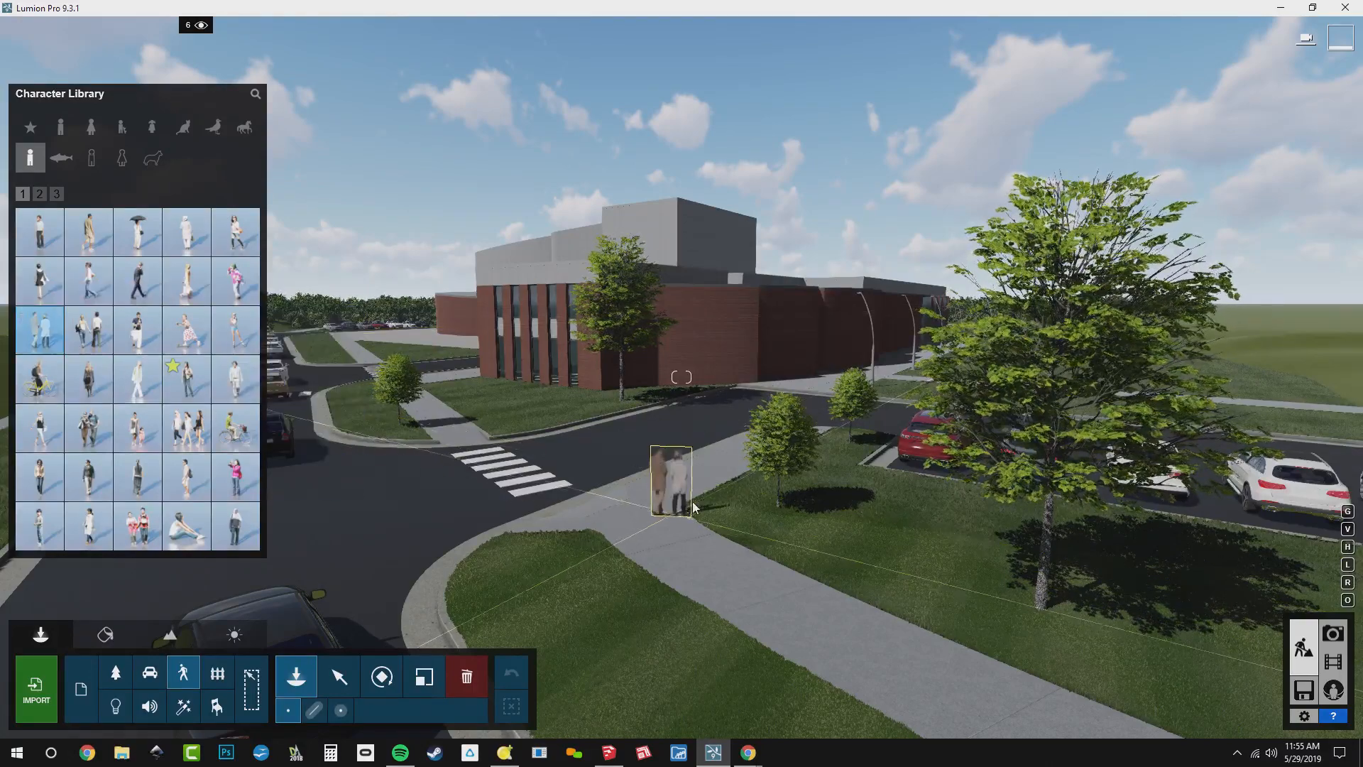
{"action": "left_click", "coordinate": [715, 474]}
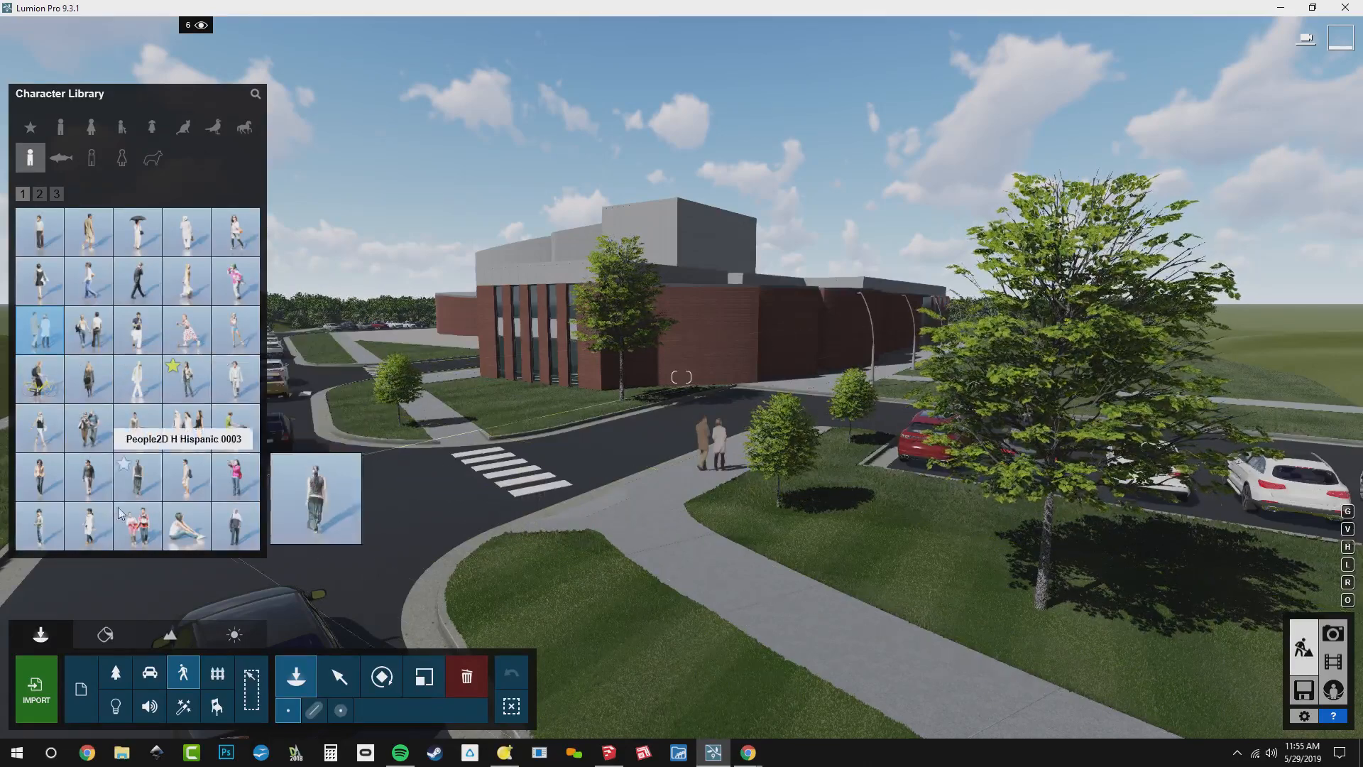
Place a 2D woman at the far end of the crosswalk and People2D L Caucasian 0008 on the sidewalk beside the large tree
{"action": "left_click", "coordinate": [40, 488]}
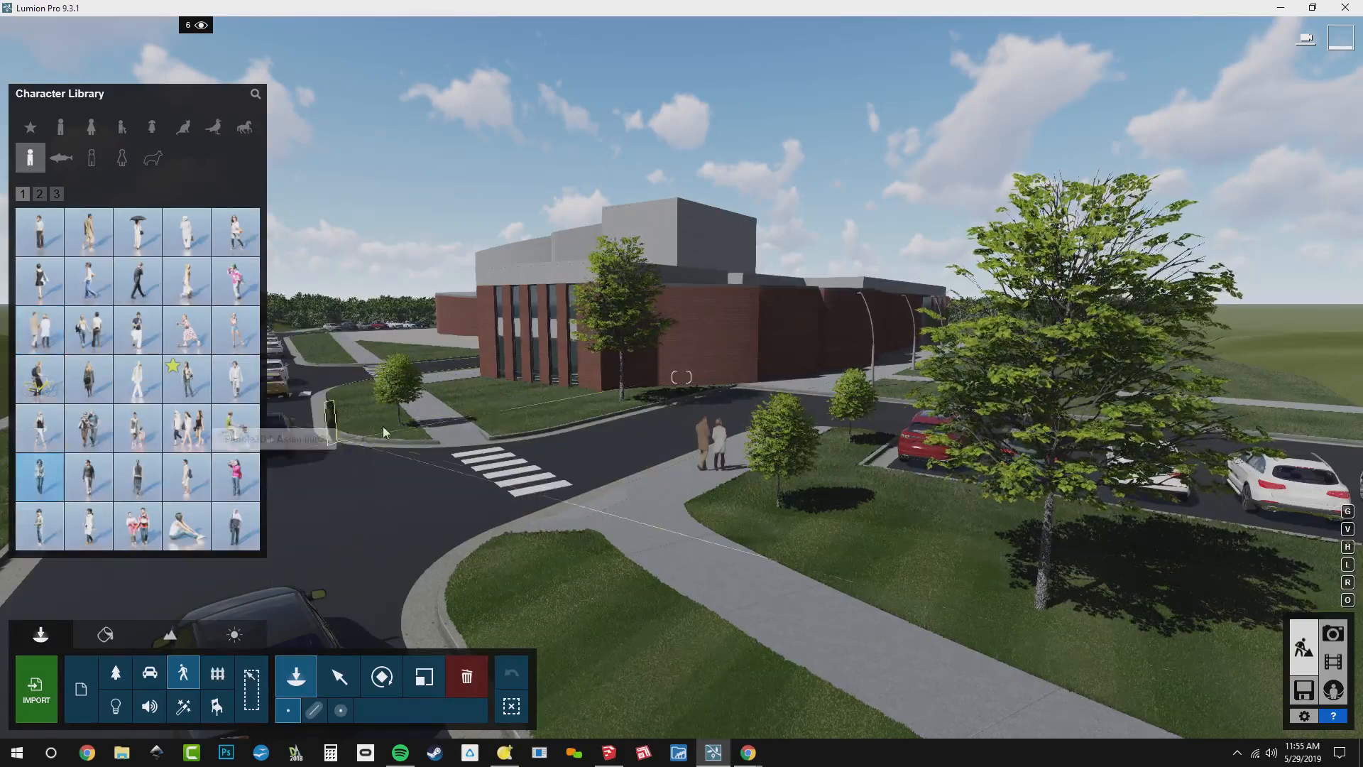
{"action": "left_click", "coordinate": [423, 435]}
{"action": "left_click", "coordinate": [40, 202]}
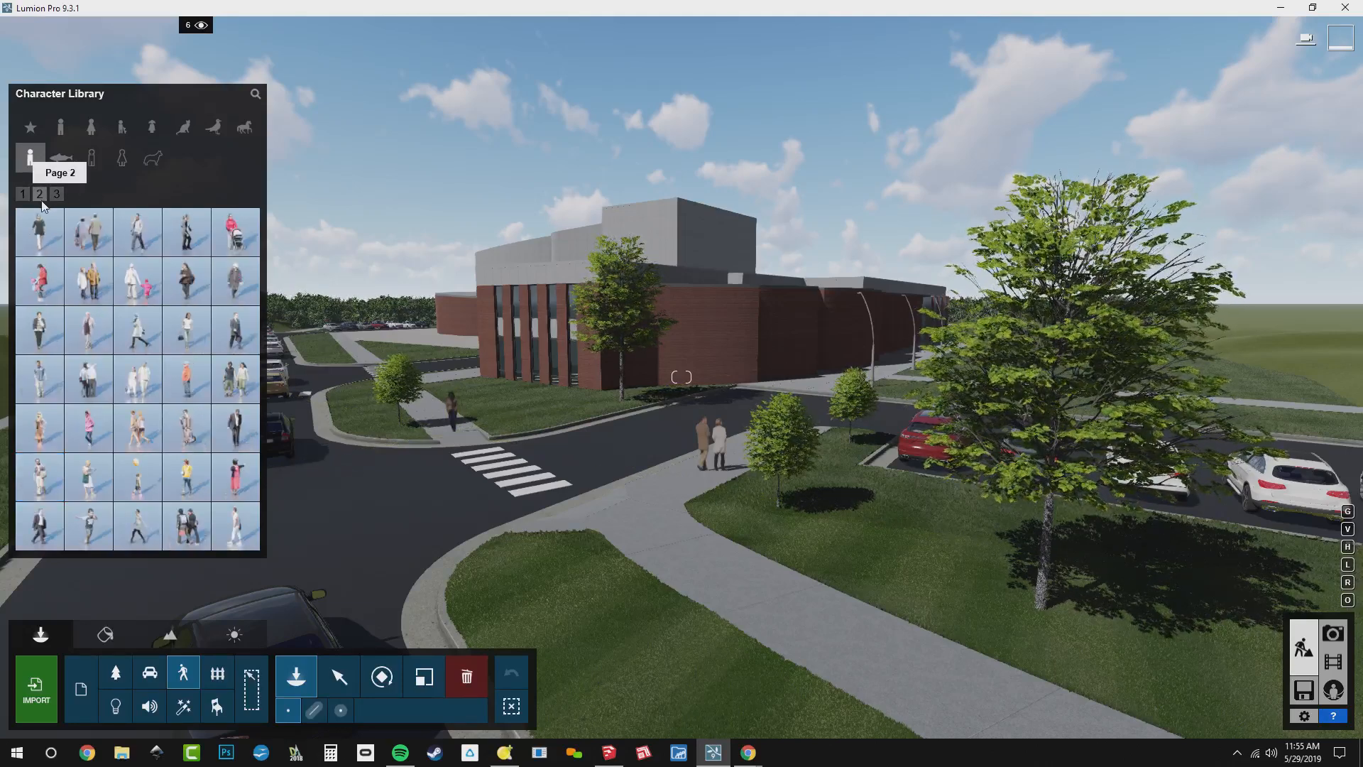
{"action": "mouse_move", "coordinate": [246, 325]}
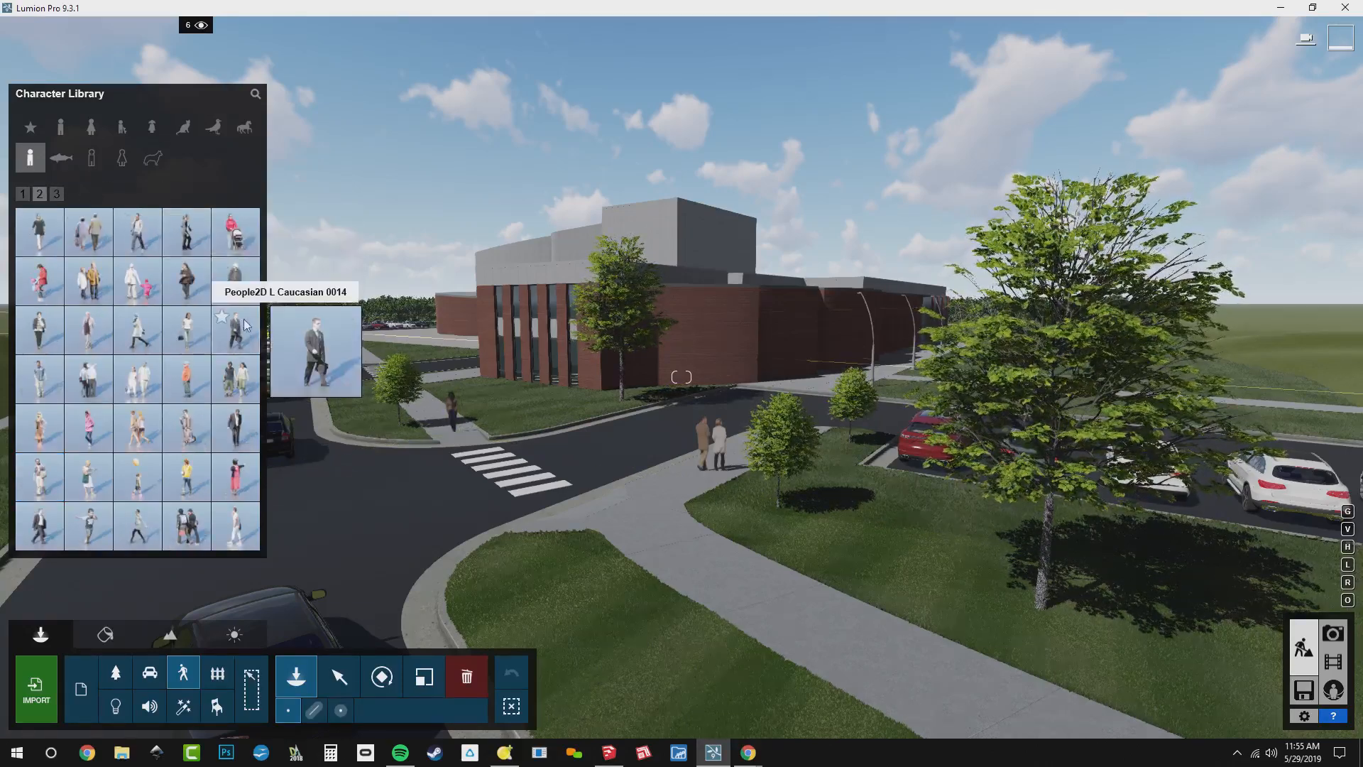
{"action": "mouse_move", "coordinate": [245, 291]}
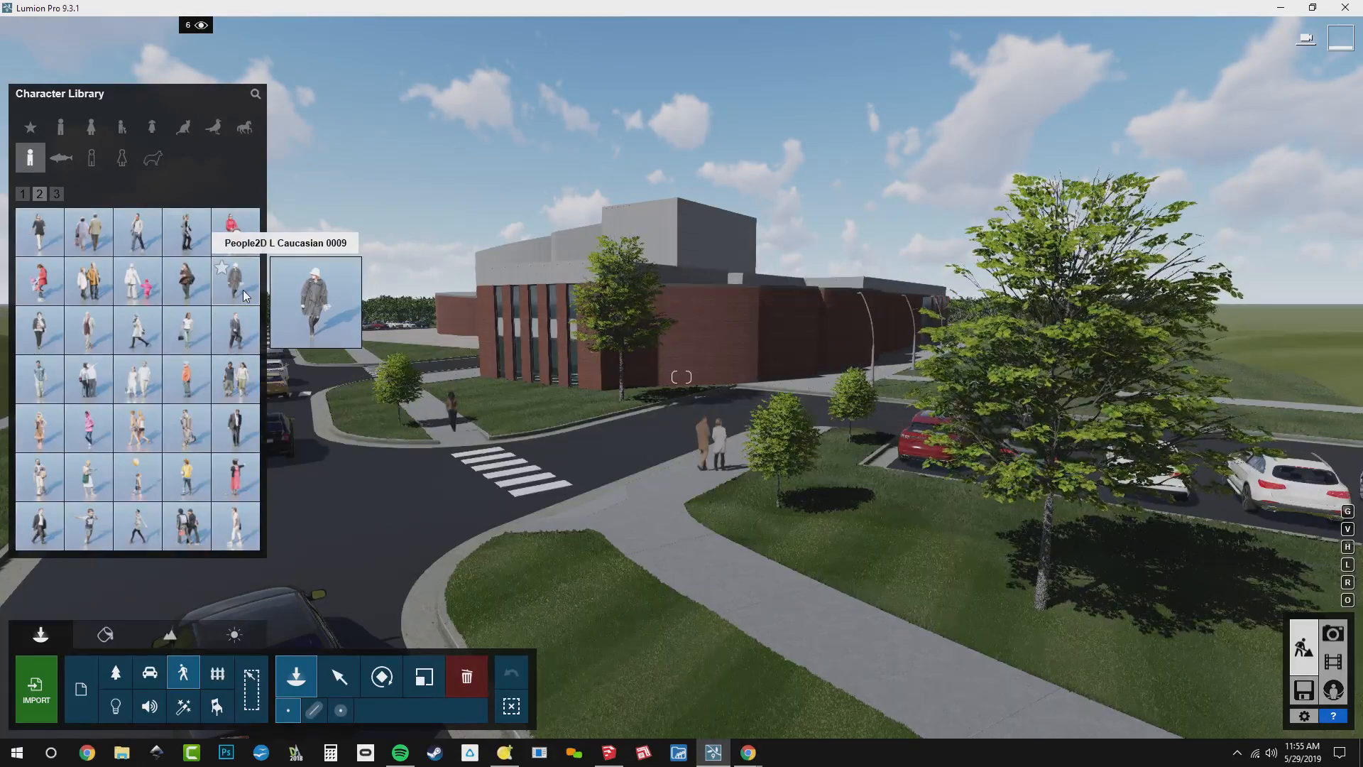
{"action": "mouse_move", "coordinate": [189, 291]}
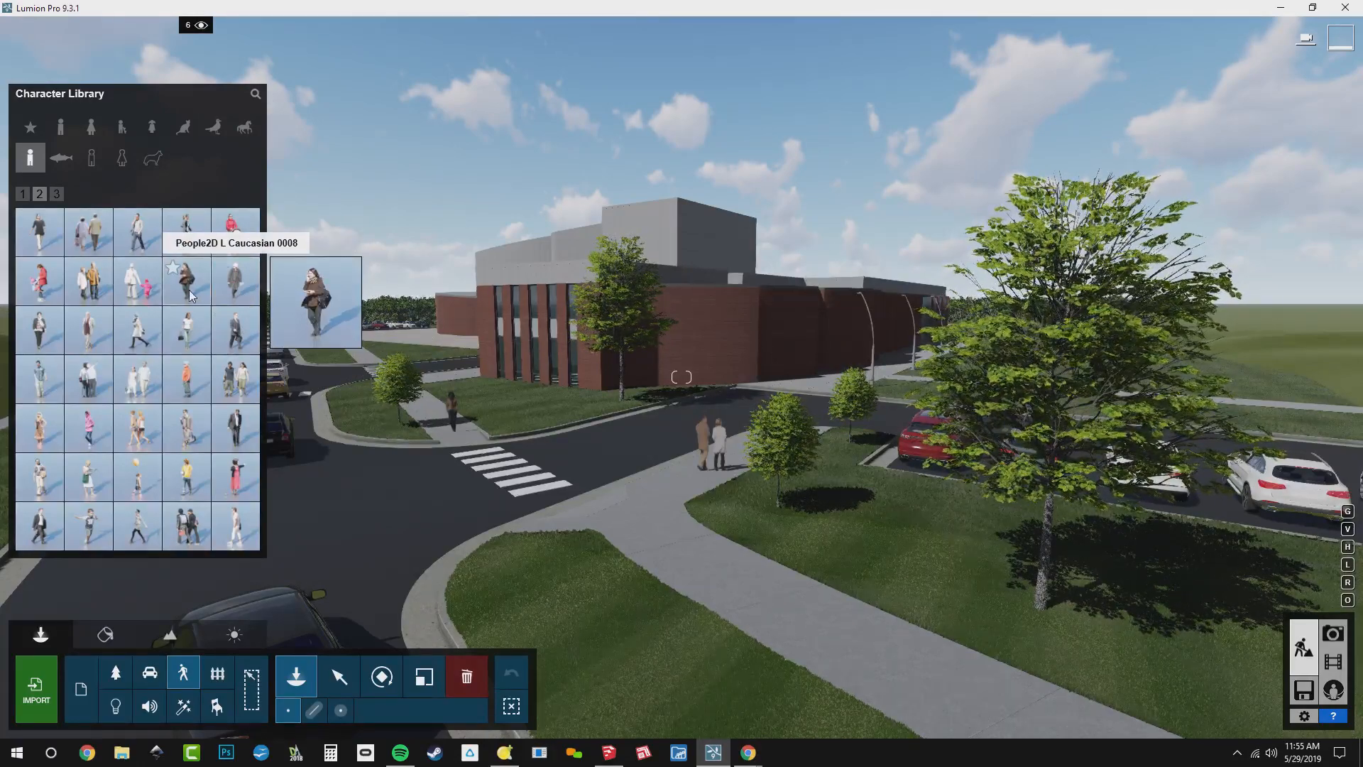
{"action": "left_click", "coordinate": [189, 289]}
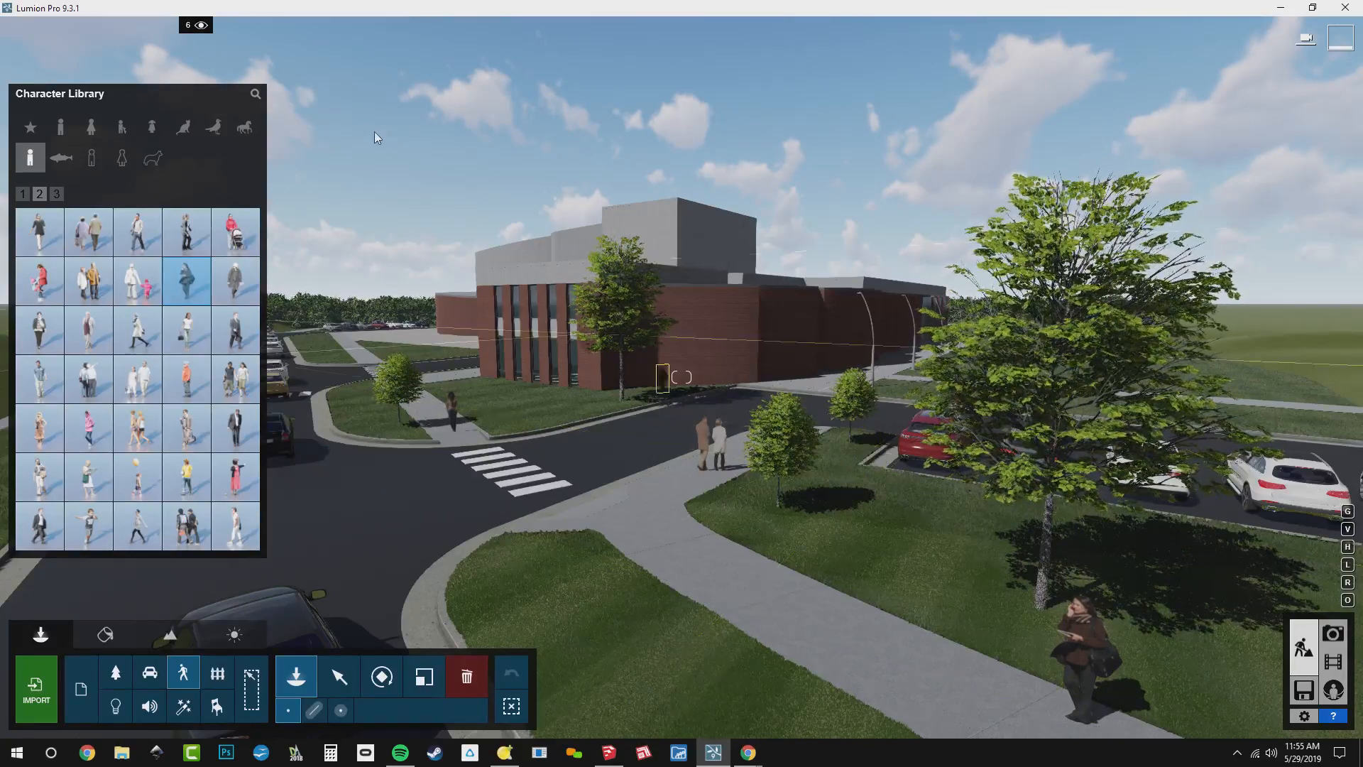
Toggle layer 6 off and on to compare the scene with and without its trees and people
{"action": "left_click", "coordinate": [202, 26]}
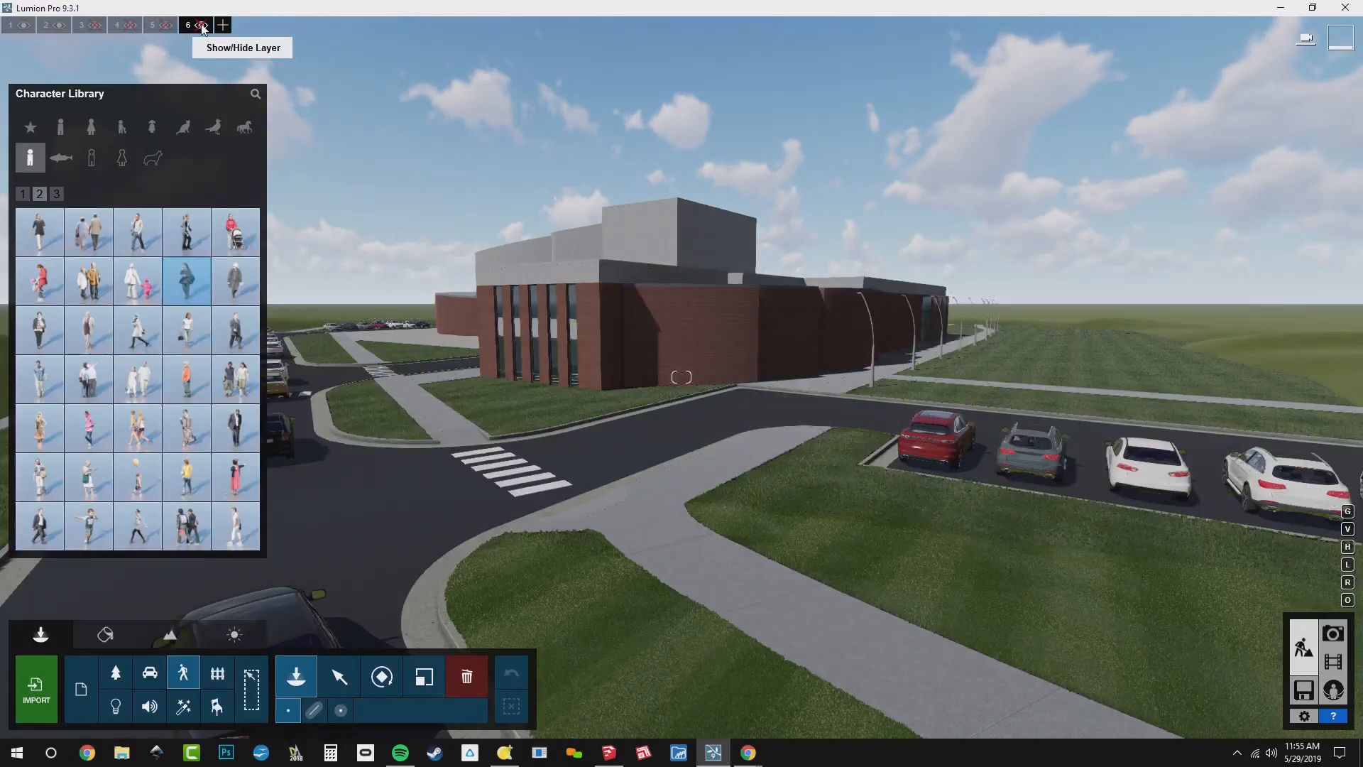
{"action": "left_click", "coordinate": [201, 26]}
{"action": "left_click", "coordinate": [201, 26]}
{"action": "left_click", "coordinate": [201, 26]}
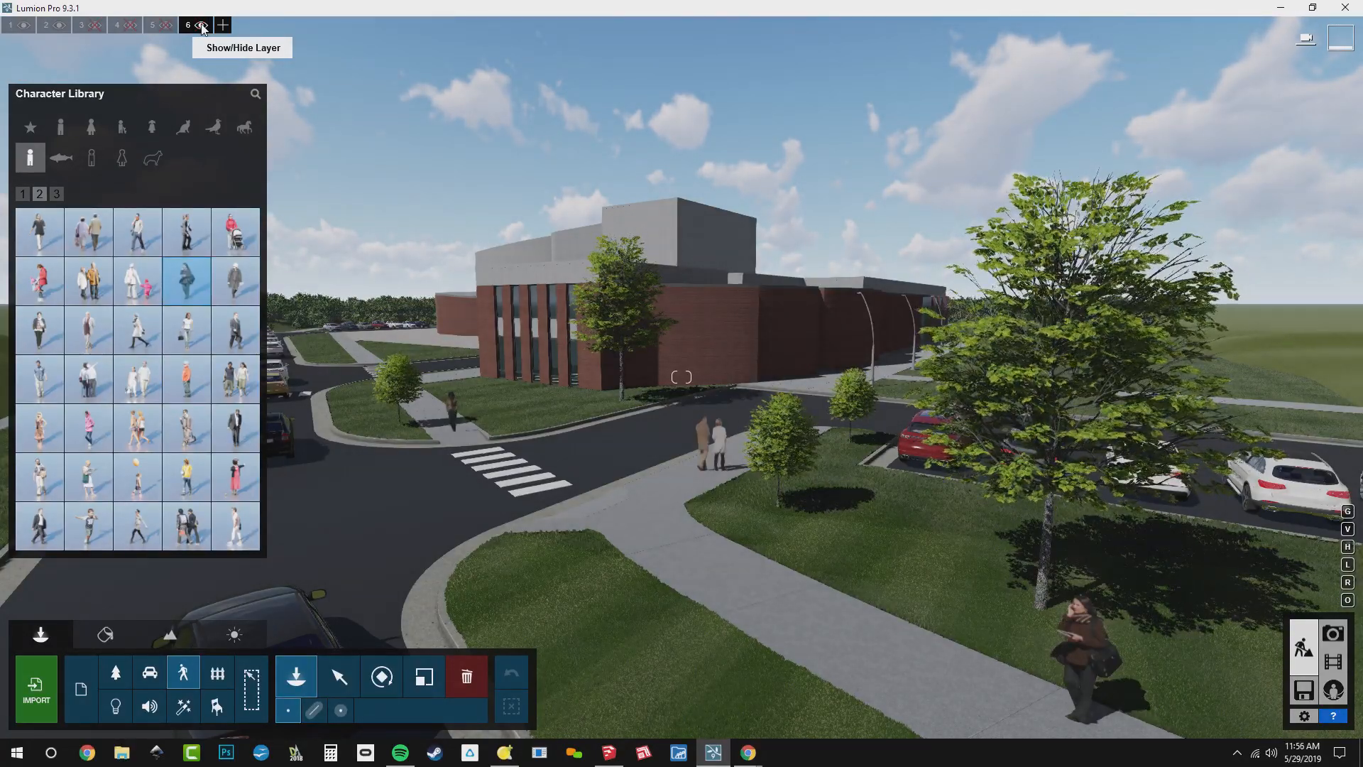
Place the yellow falling-leaves effect from the Effects Library around the large tree's trunk and adjust its height
{"action": "right_click_drag", "start_coordinate": [767, 525], "coordinate": [1165, 586]}
{"action": "key", "text": "w"}
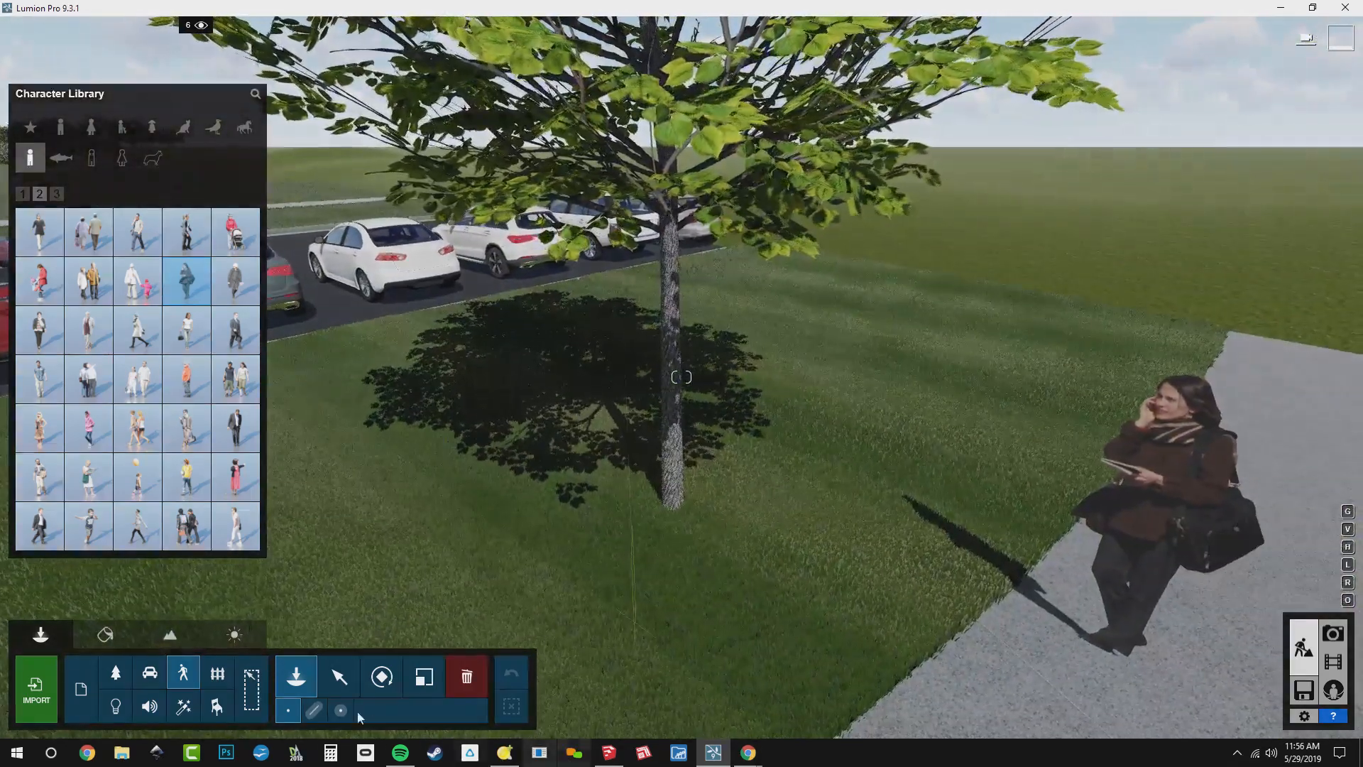
{"action": "left_click", "coordinate": [183, 707]}
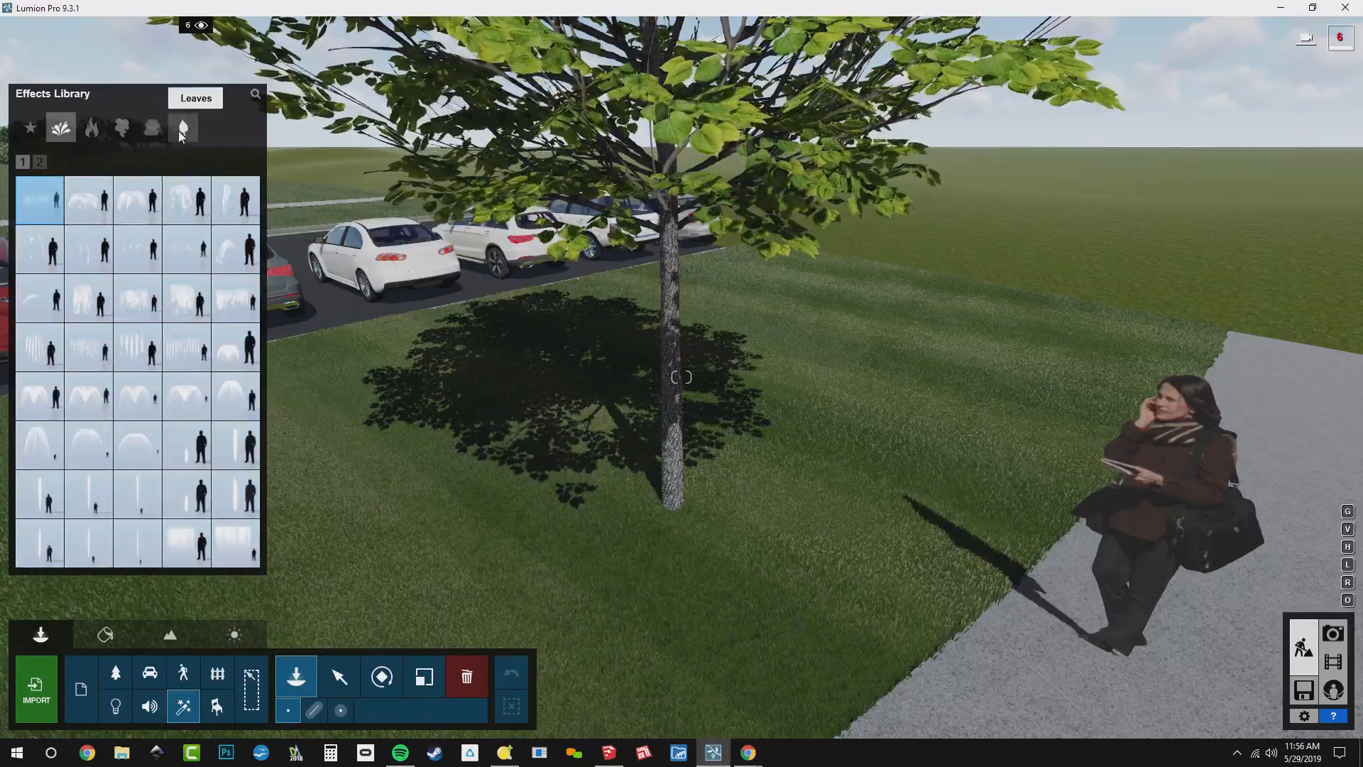
{"action": "left_click", "coordinate": [181, 132]}
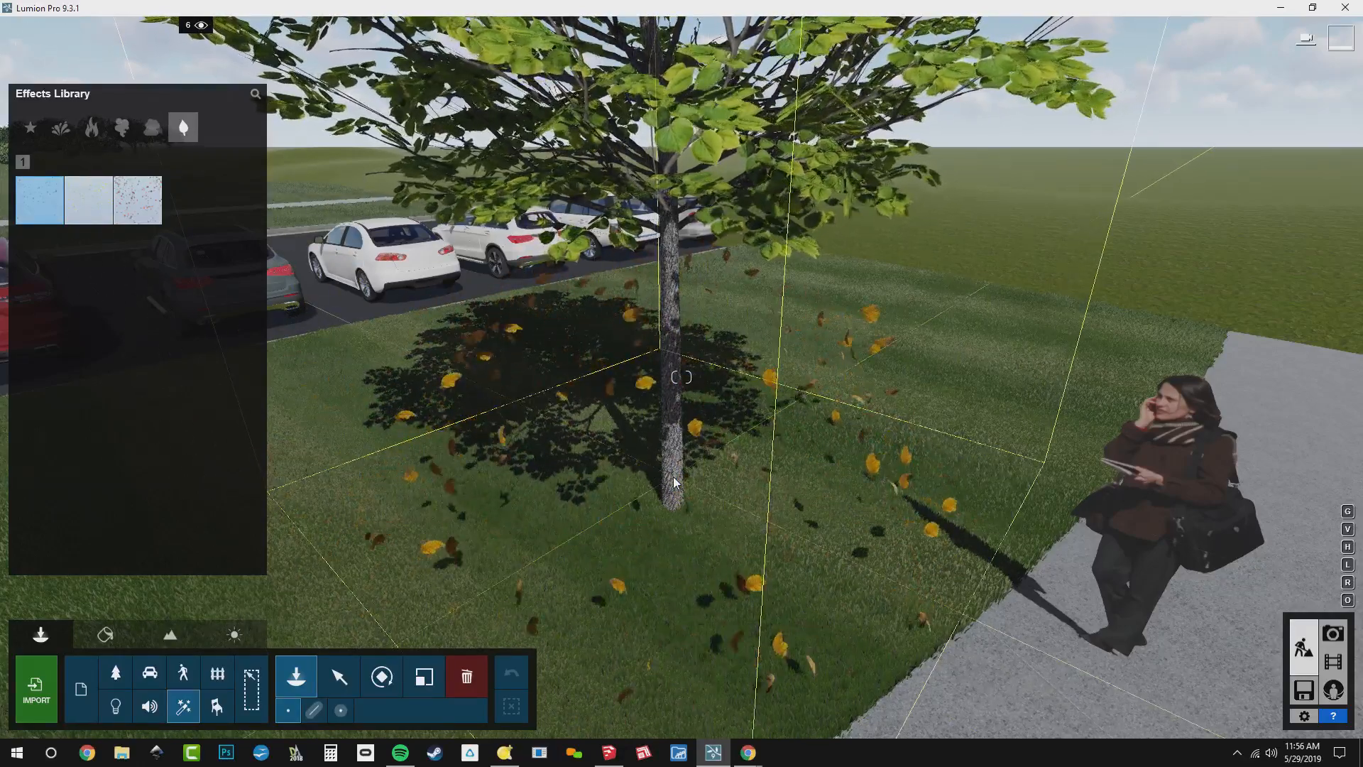
{"action": "key", "text": "h"}
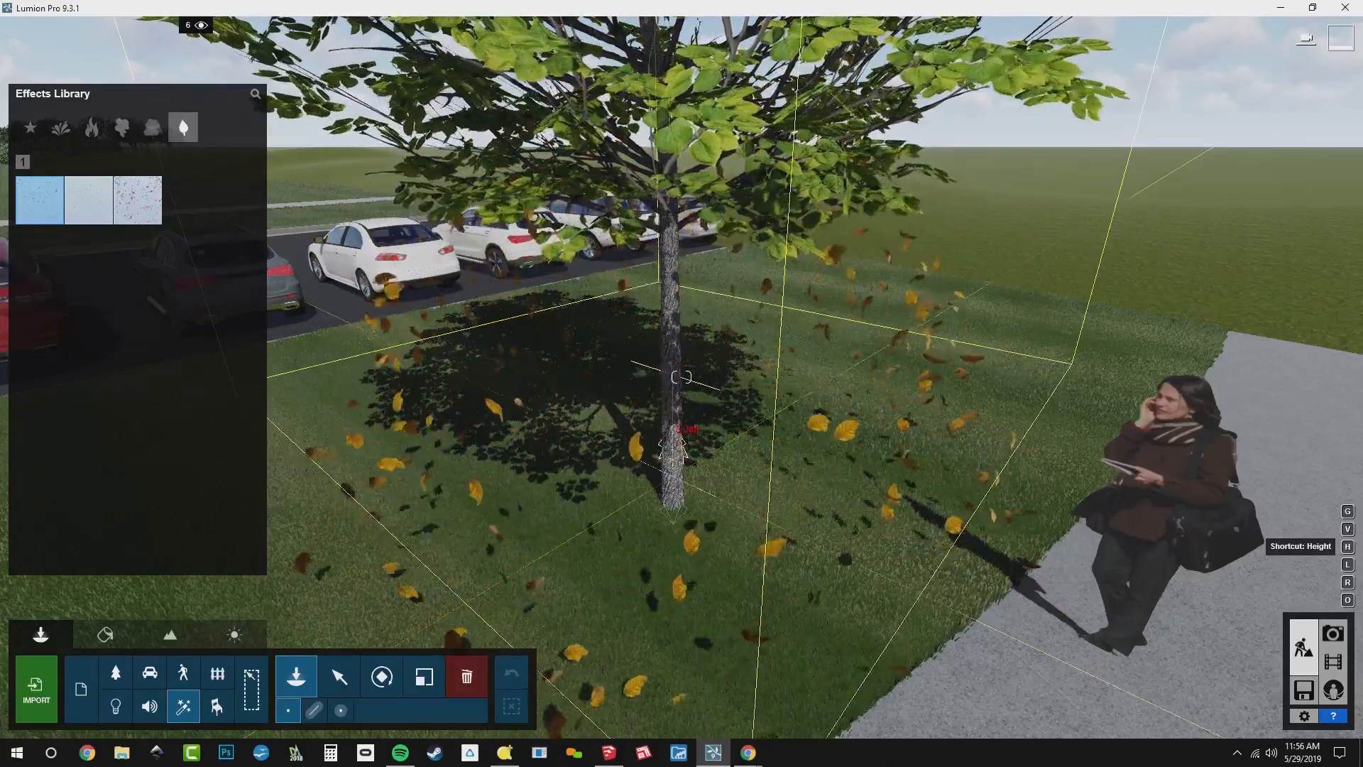
{"action": "left_click", "coordinate": [675, 481]}
Add scaled-down falling-leaves effects at the two small trees near the parked cars and another at the tree in front of the building
{"action": "right_click_drag", "start_coordinate": [676, 481], "coordinate": [611, 378]}
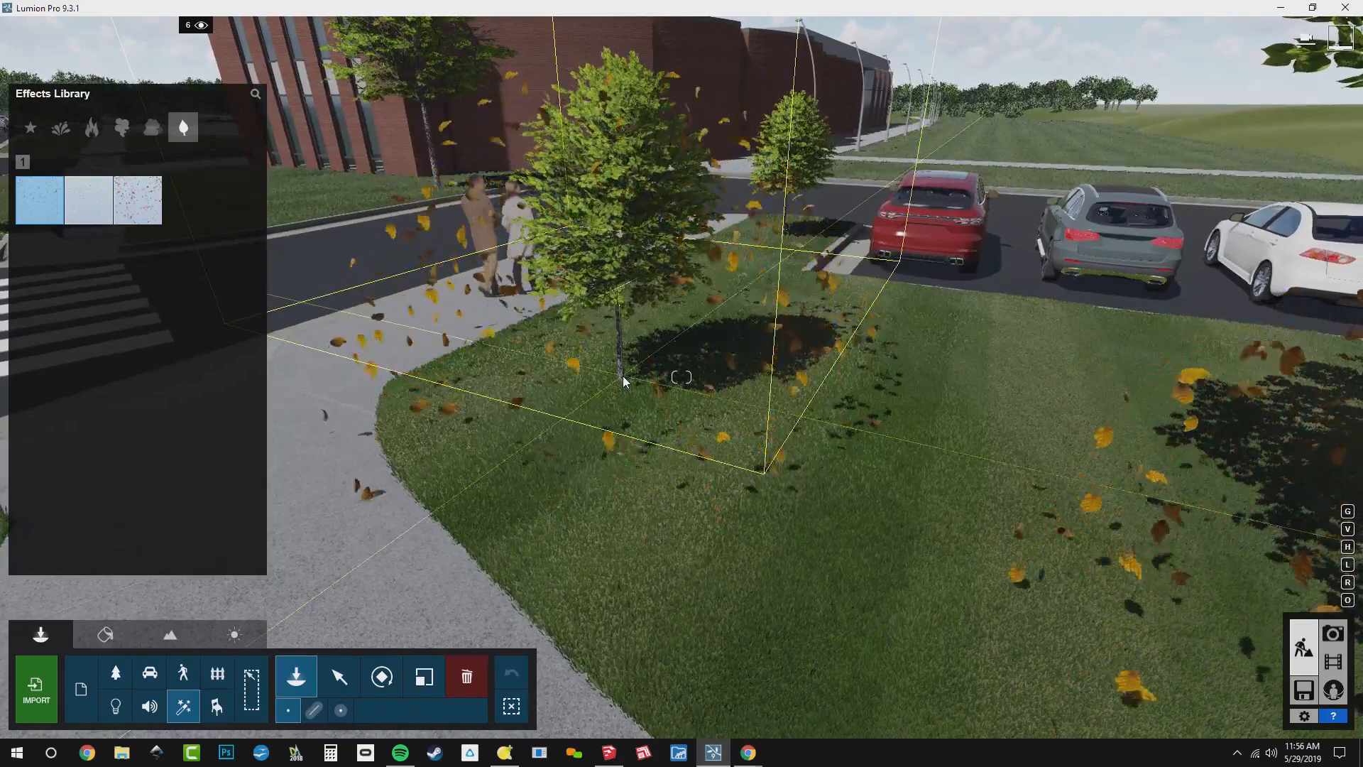
{"action": "key", "text": "l"}
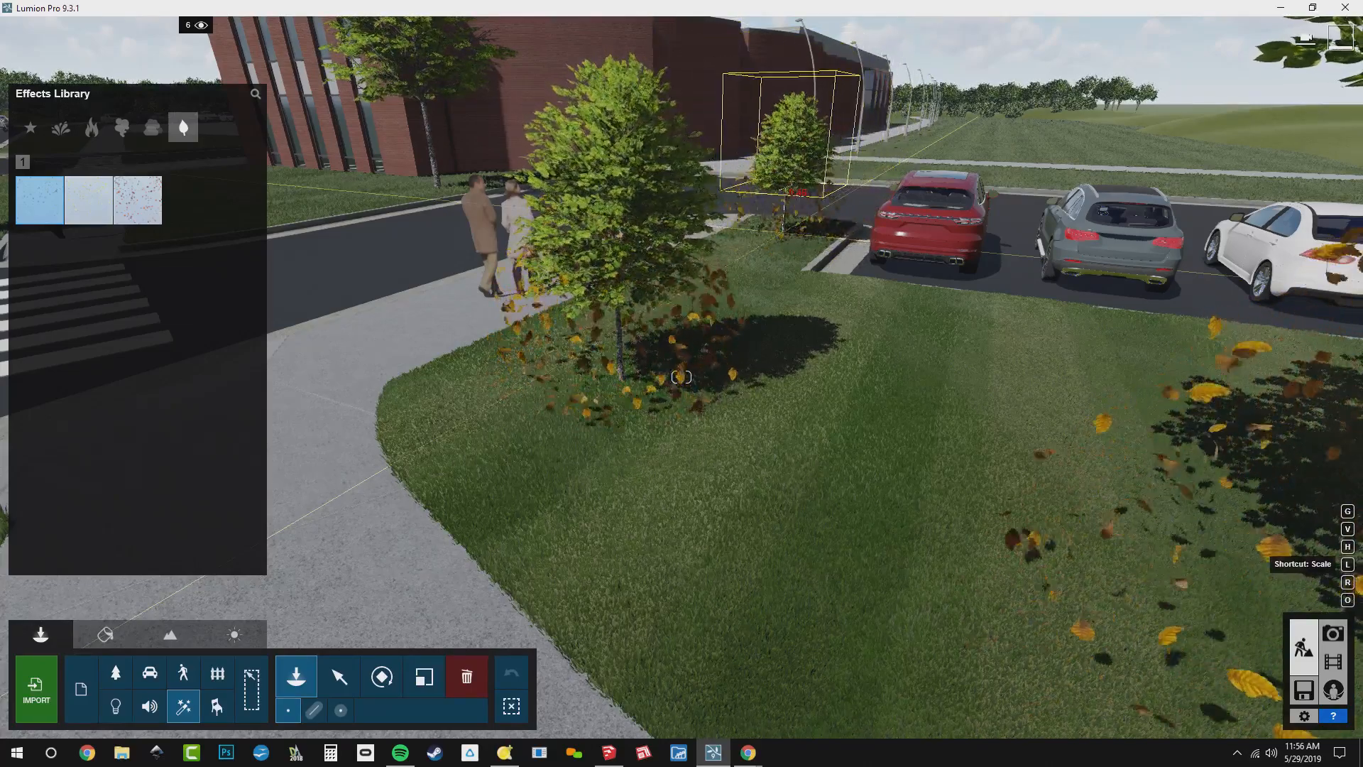
{"action": "right_click_drag", "start_coordinate": [678, 270], "coordinate": [636, 314]}
{"action": "key", "text": "w"}
{"action": "key", "text": "w"}
{"action": "left_click", "coordinate": [916, 512]}
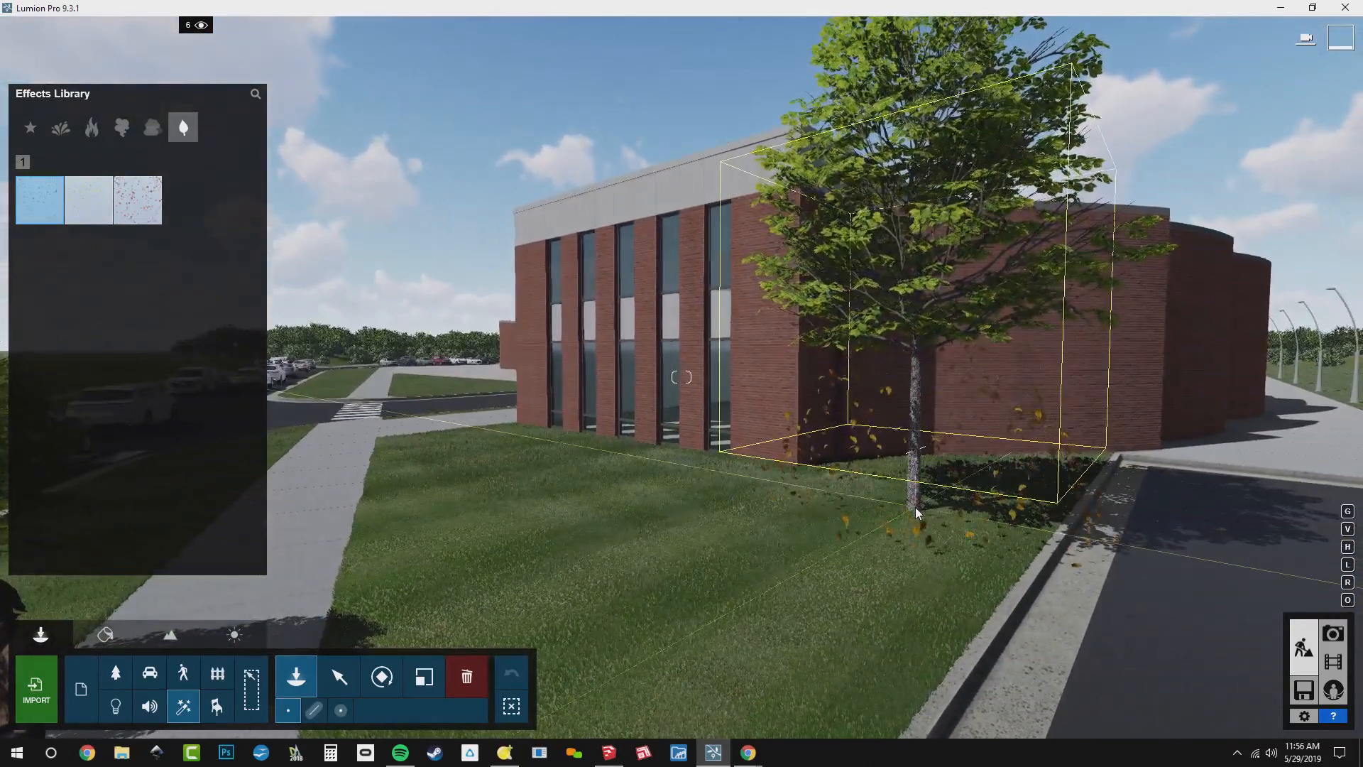
Place a scaled-down falling-leaves effect at the small tree beside the sidewalk at the crosswalk's far end
{"action": "right_click_drag", "start_coordinate": [915, 513], "coordinate": [551, 505]}
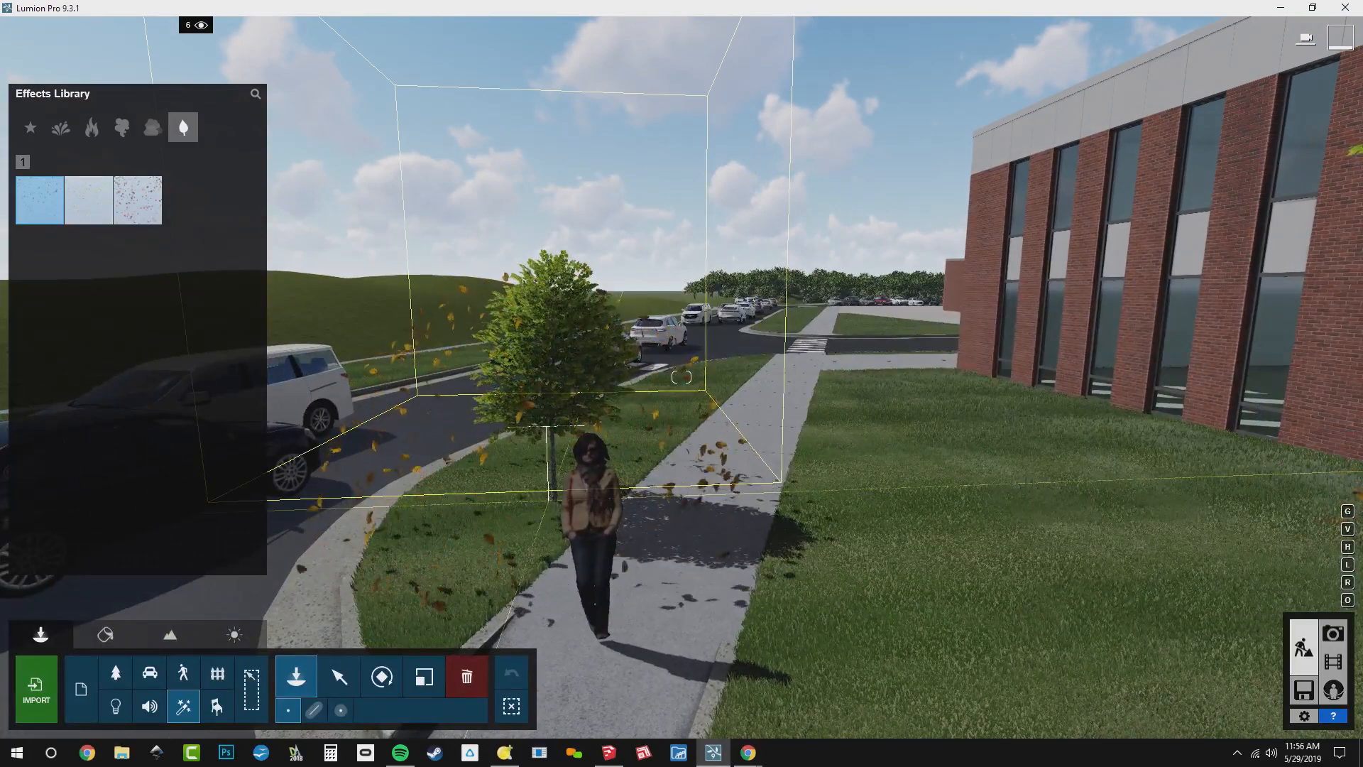
{"action": "key", "text": "l"}
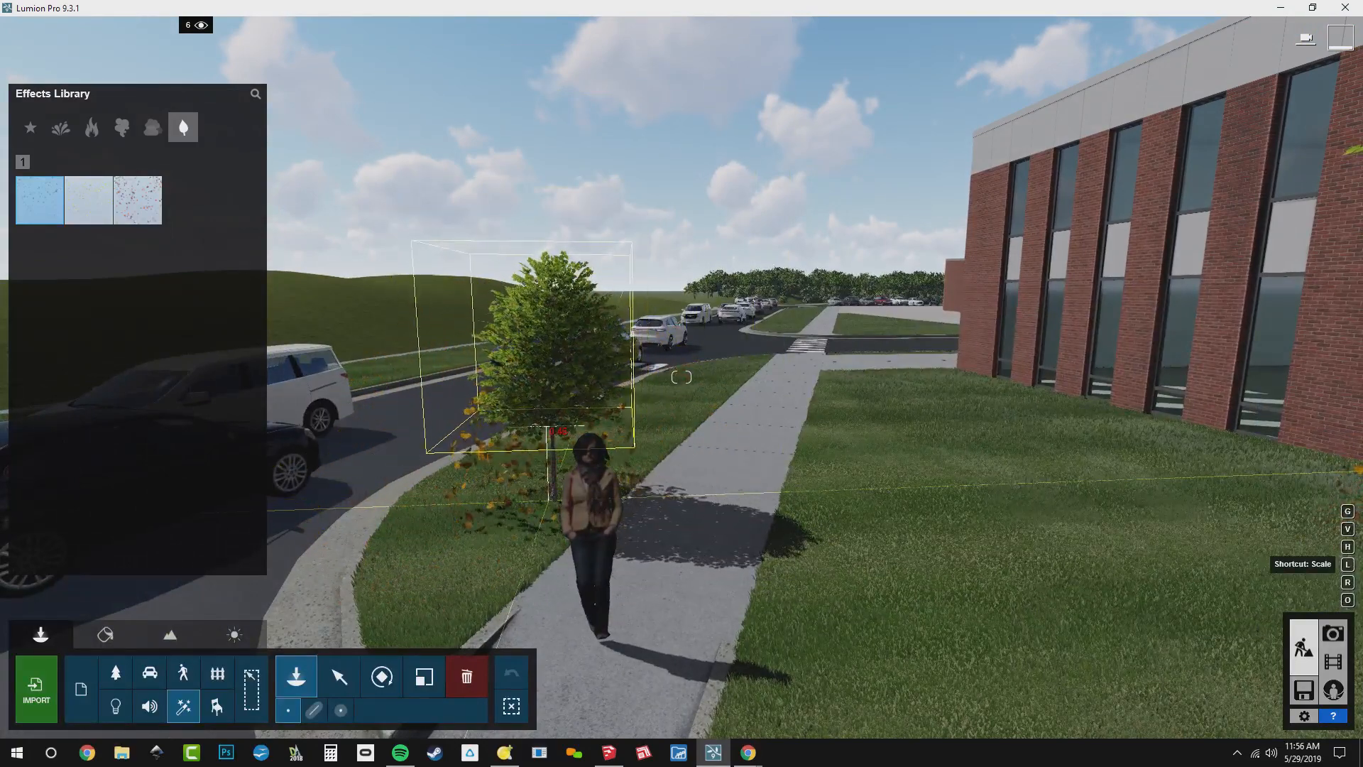
{"action": "left_click", "coordinate": [549, 501]}
{"action": "right_click_drag", "start_coordinate": [632, 431], "coordinate": [710, 420]}
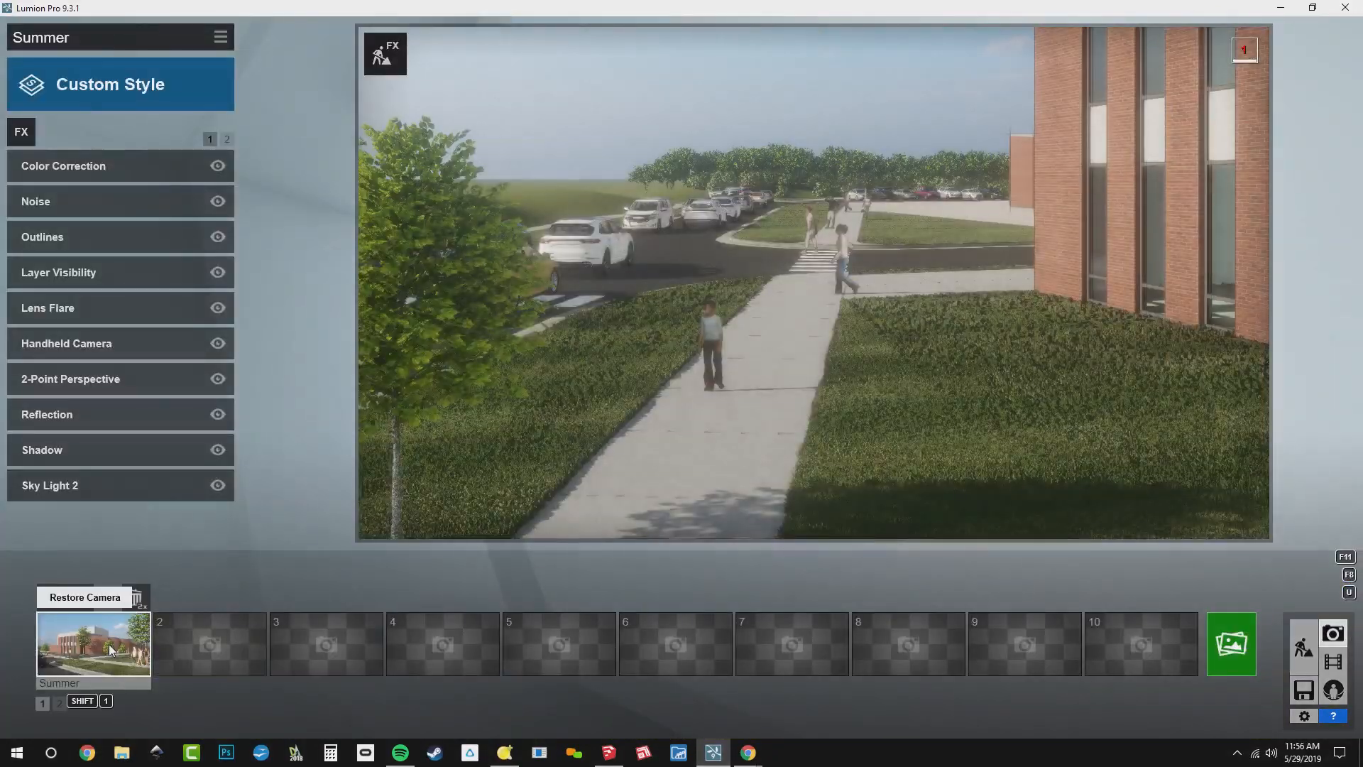
Restore the Summer photo's camera and store the same view in photo slot 2
{"action": "left_click", "coordinate": [137, 656]}
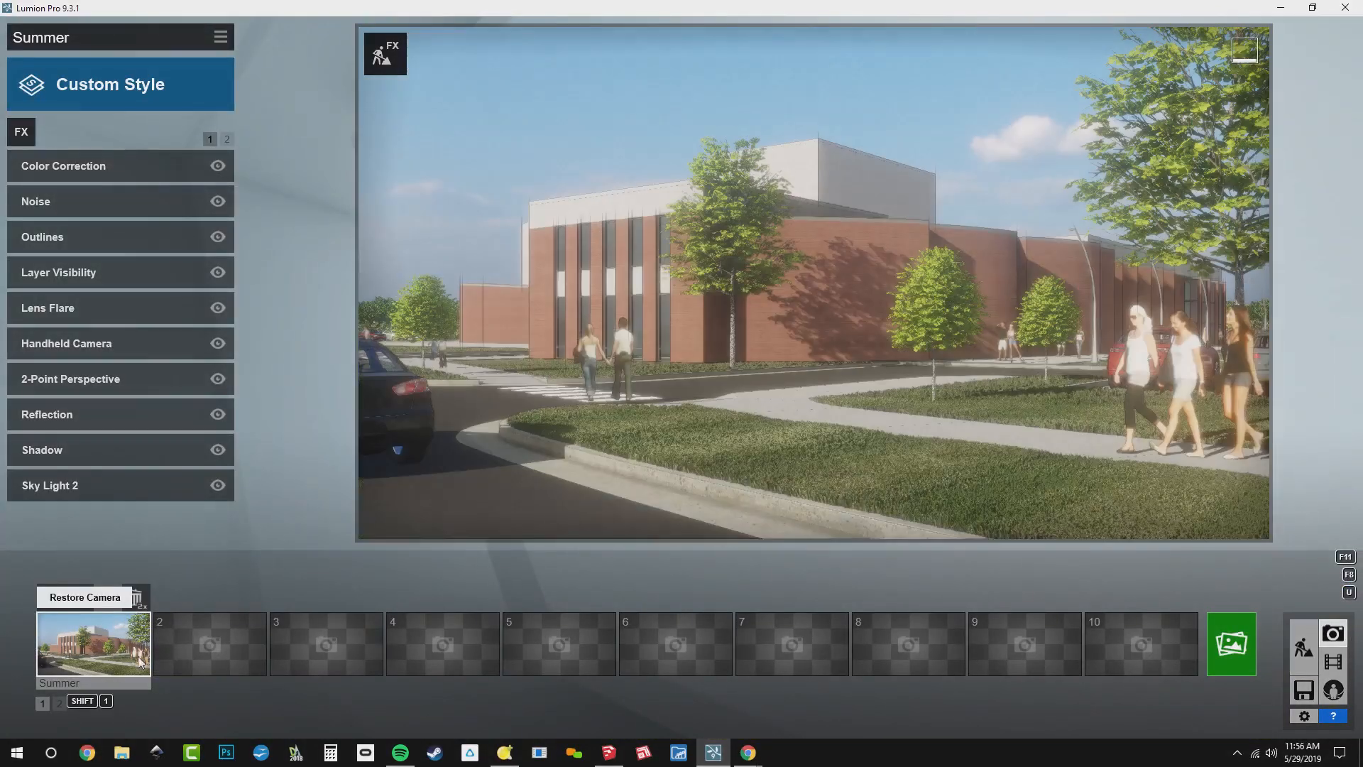
{"action": "left_click", "coordinate": [214, 658]}
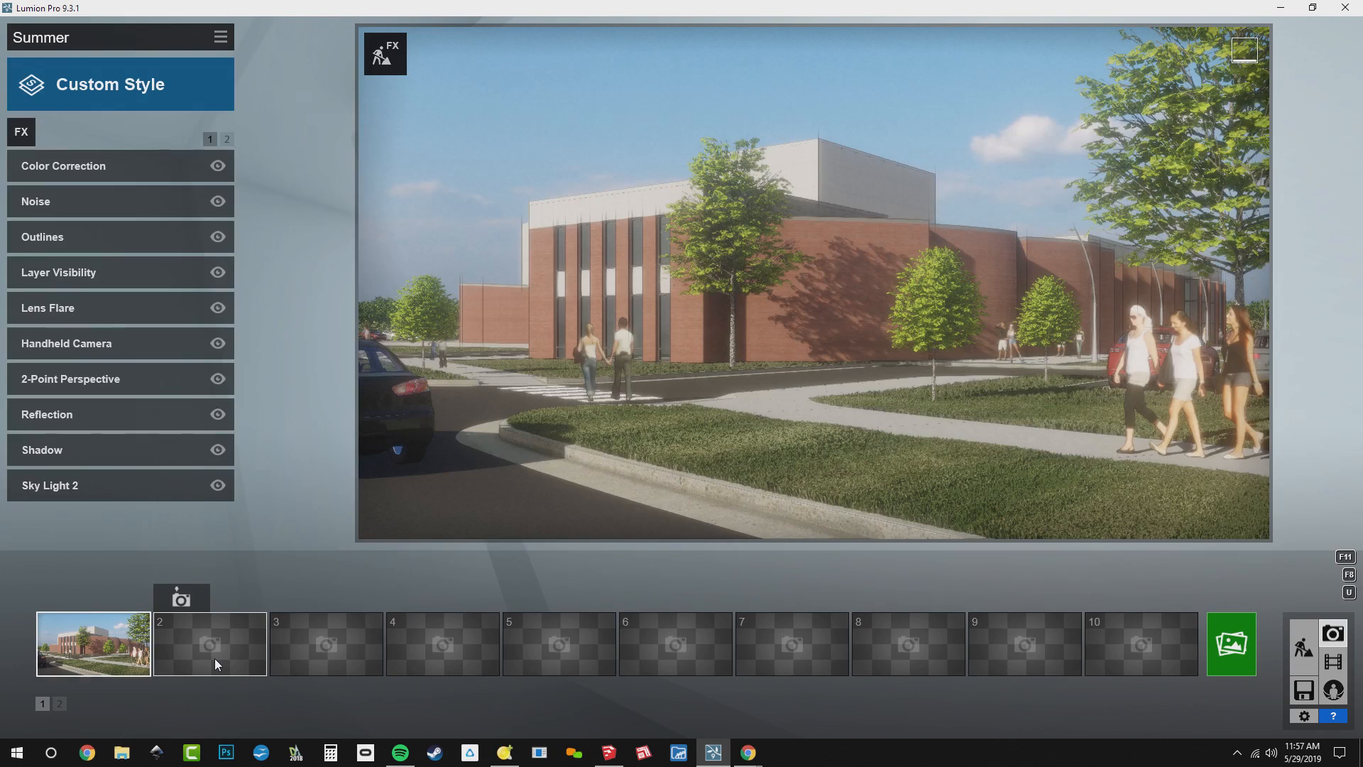
{"action": "left_click", "coordinate": [179, 599]}
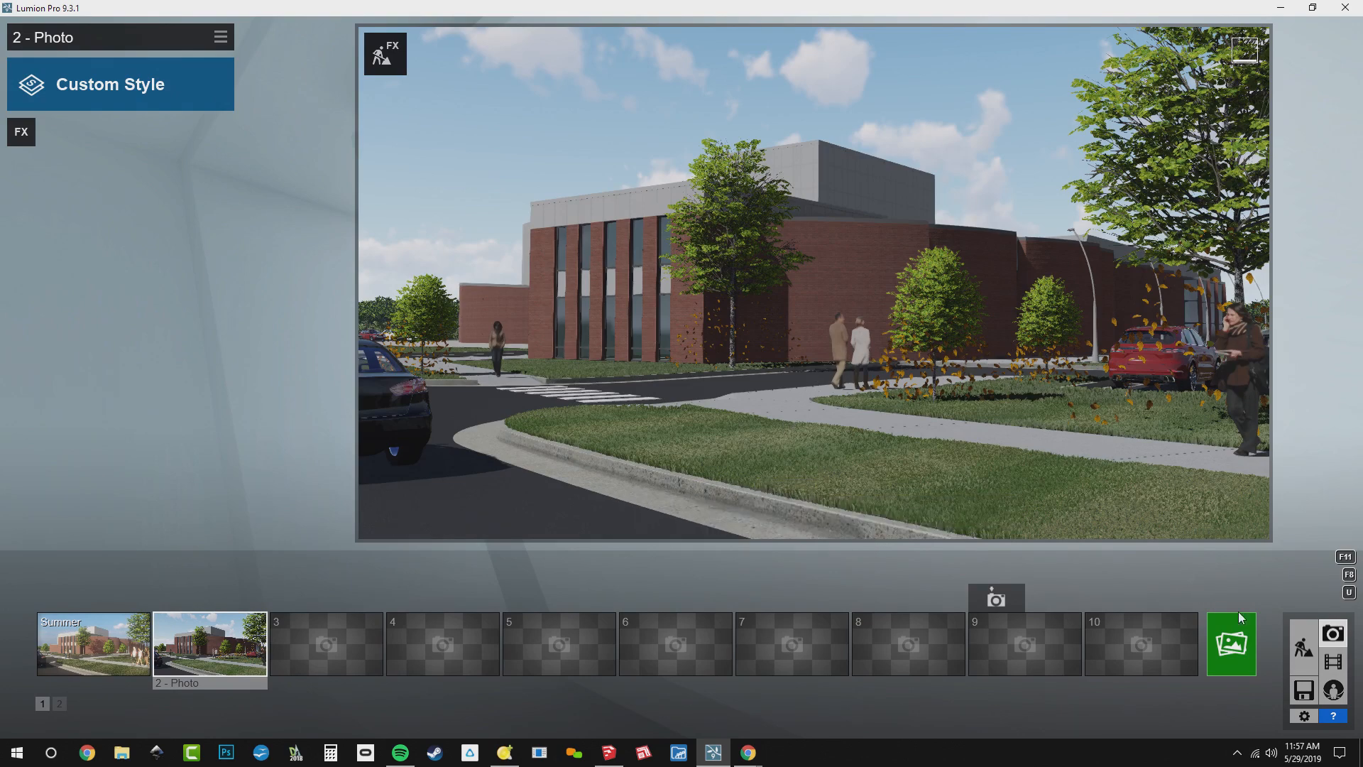
Return to Build mode and place the larger circle of yellow birch leaves around the large tree's trunk, raised slightly above the grass
{"action": "left_click", "coordinate": [1303, 647]}
{"action": "key", "text": "shift+w"}
{"action": "right_click_drag", "start_coordinate": [670, 403], "coordinate": [816, 489]}
{"action": "key", "text": "q"}
{"action": "right_click_drag", "start_coordinate": [753, 280], "coordinate": [854, 308]}
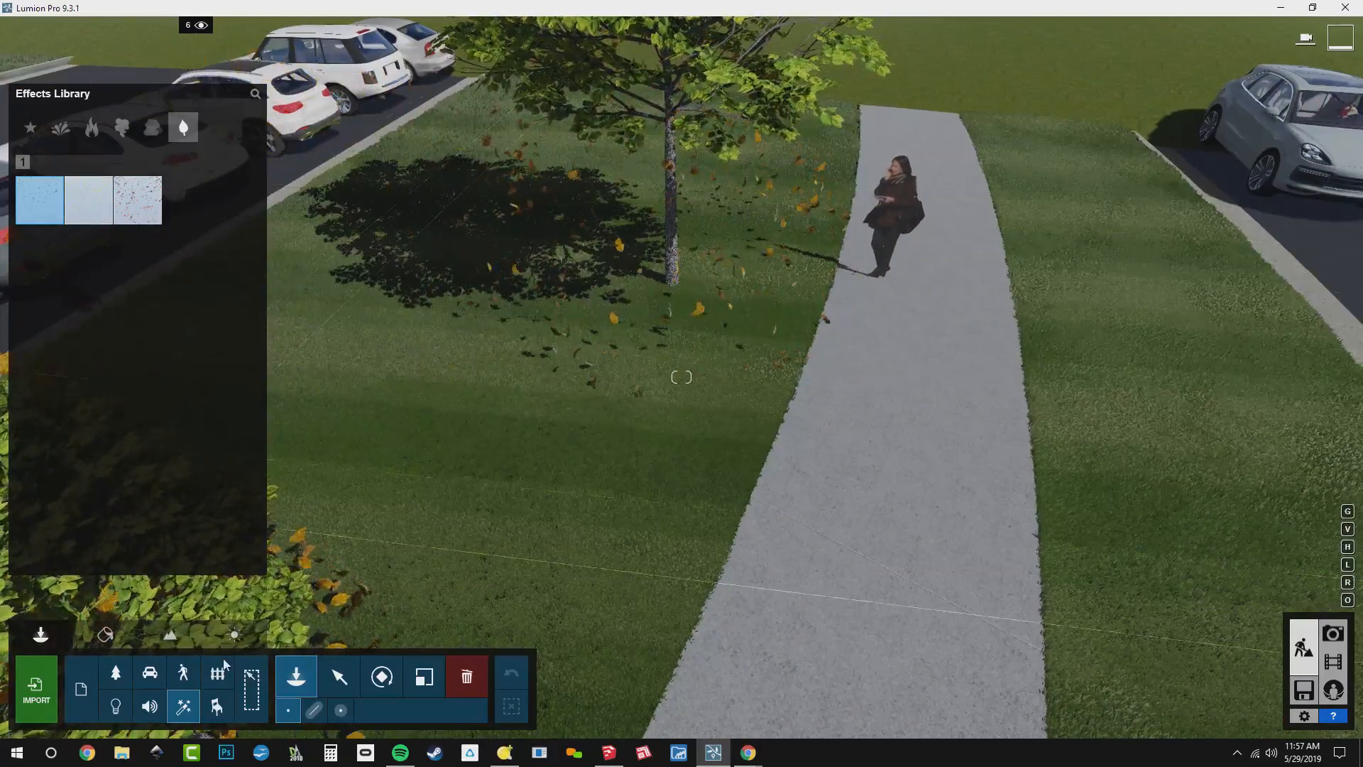
{"action": "left_click", "coordinate": [114, 674]}
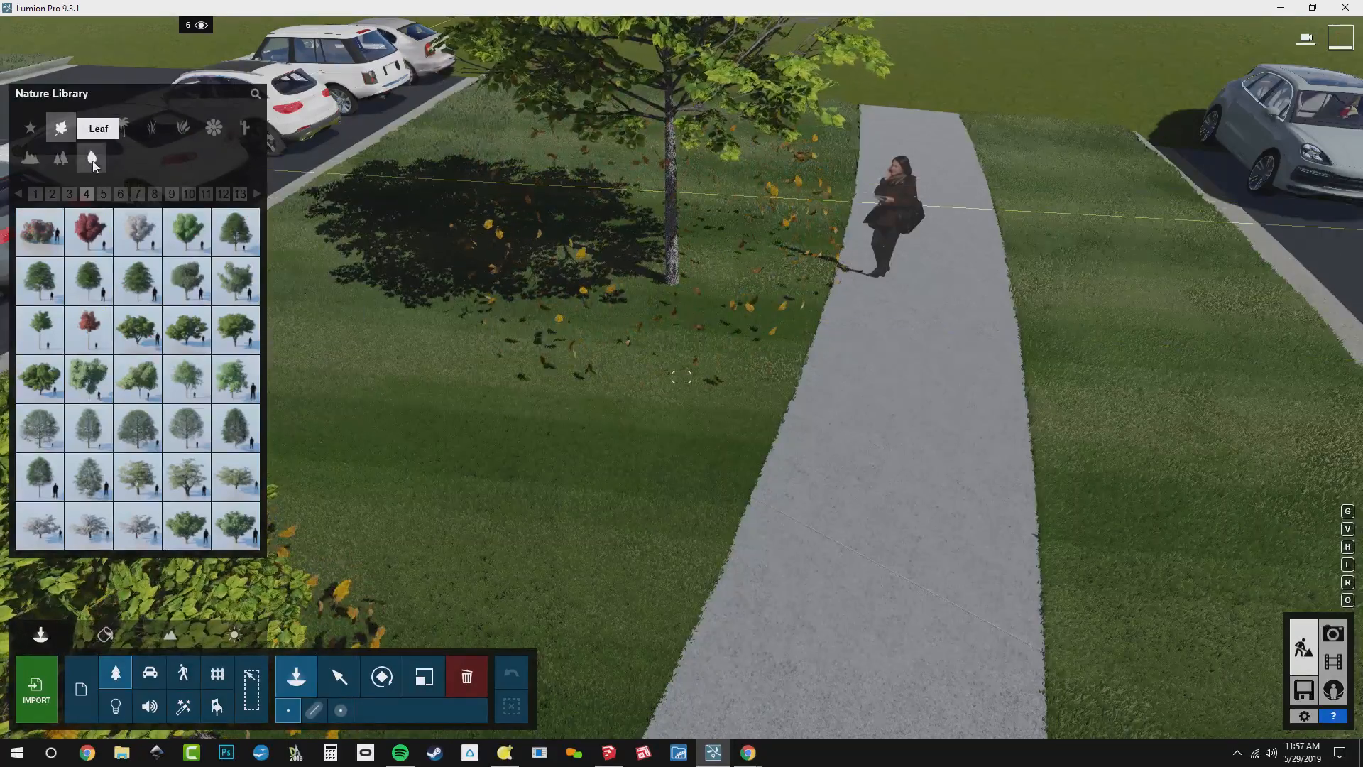
{"action": "left_click", "coordinate": [92, 159]}
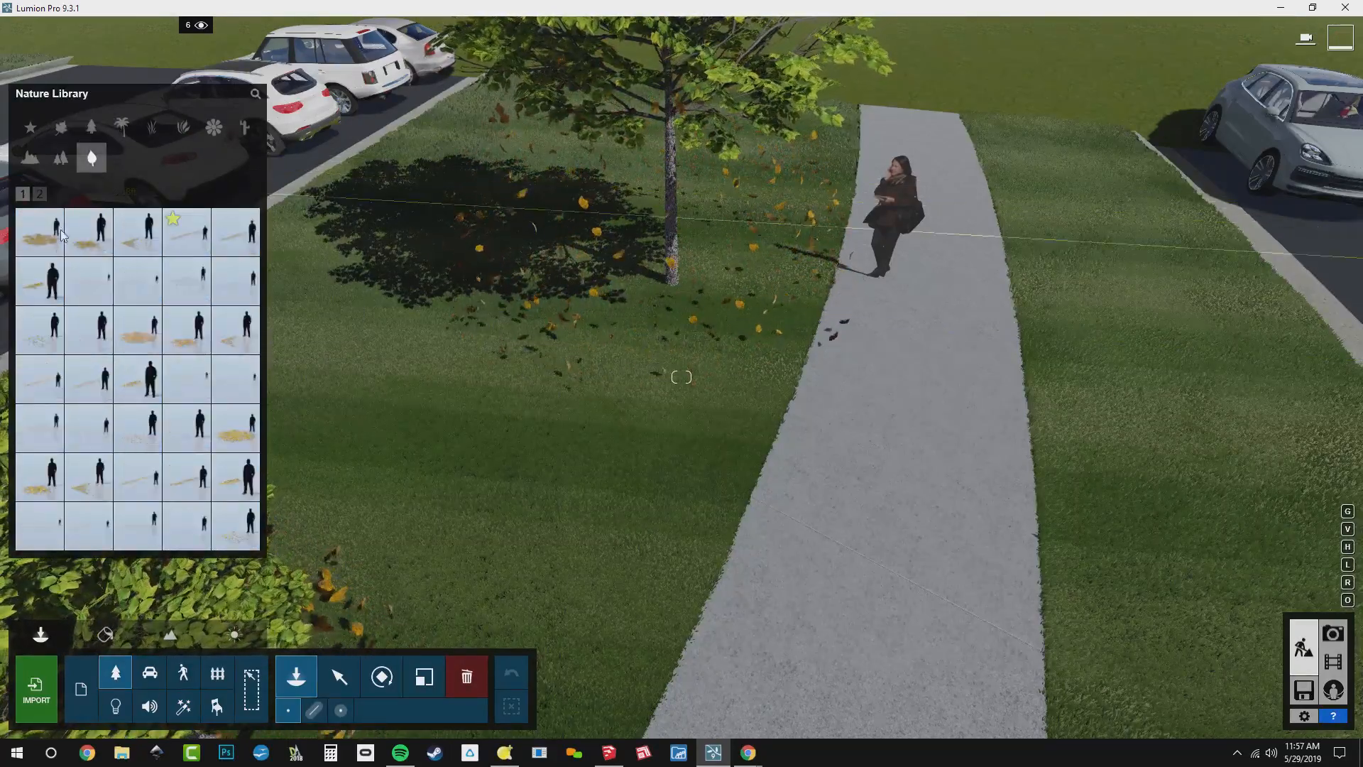
{"action": "mouse_move", "coordinate": [84, 252]}
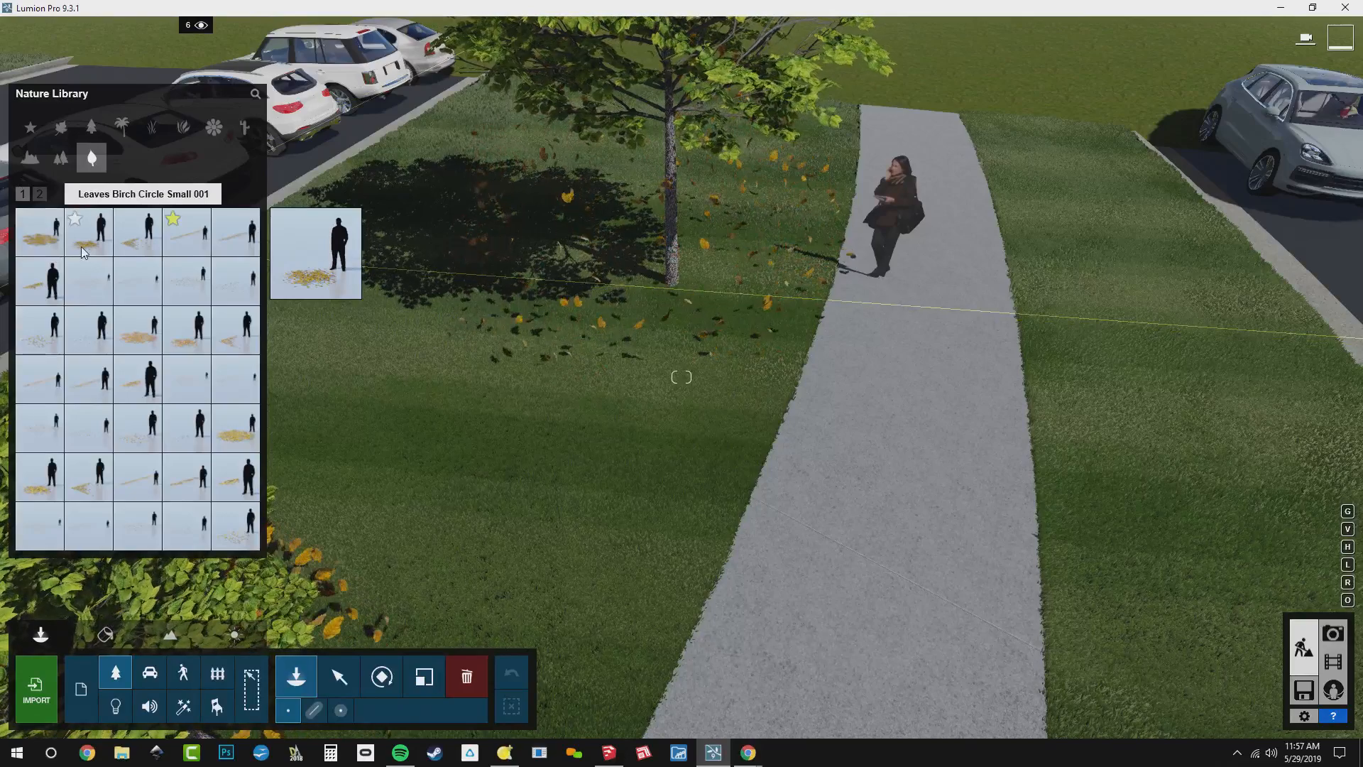
{"action": "left_click", "coordinate": [83, 252]}
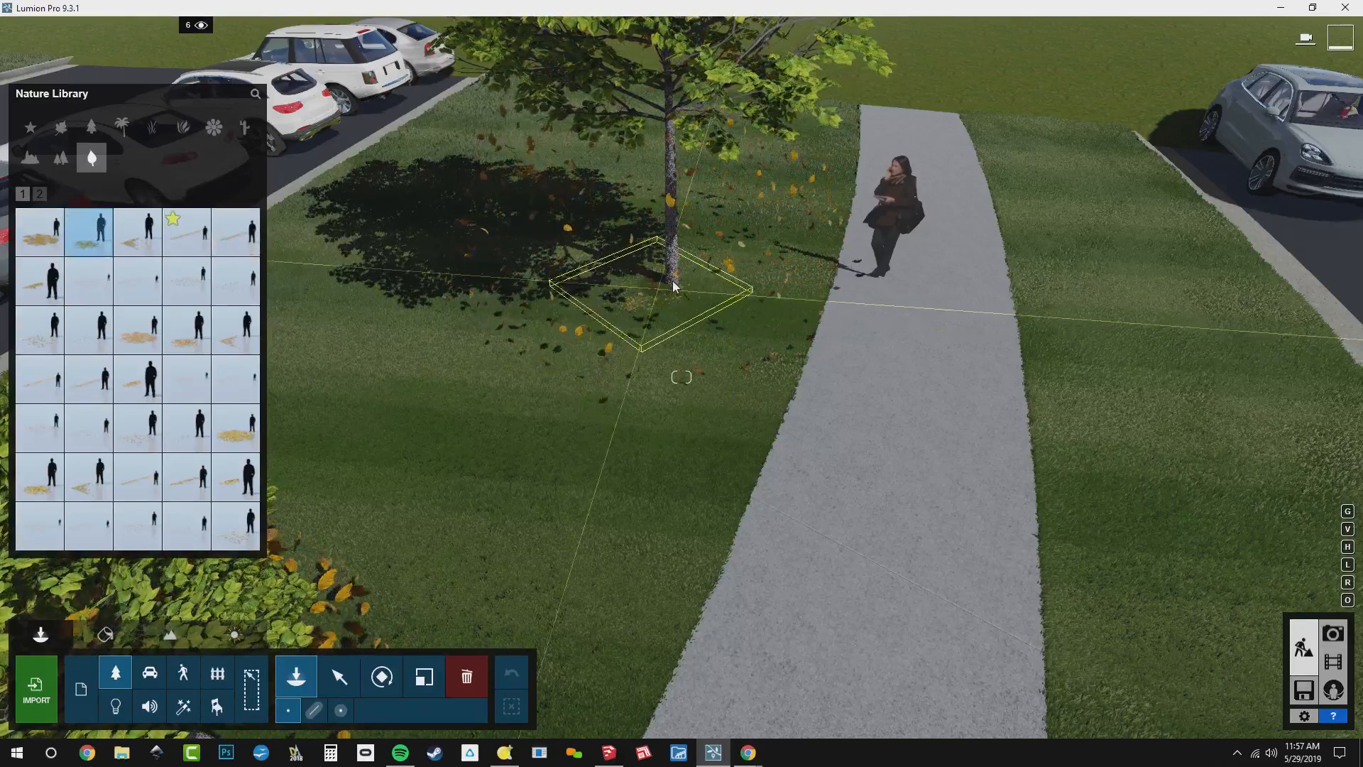
{"action": "left_click", "coordinate": [39, 240]}
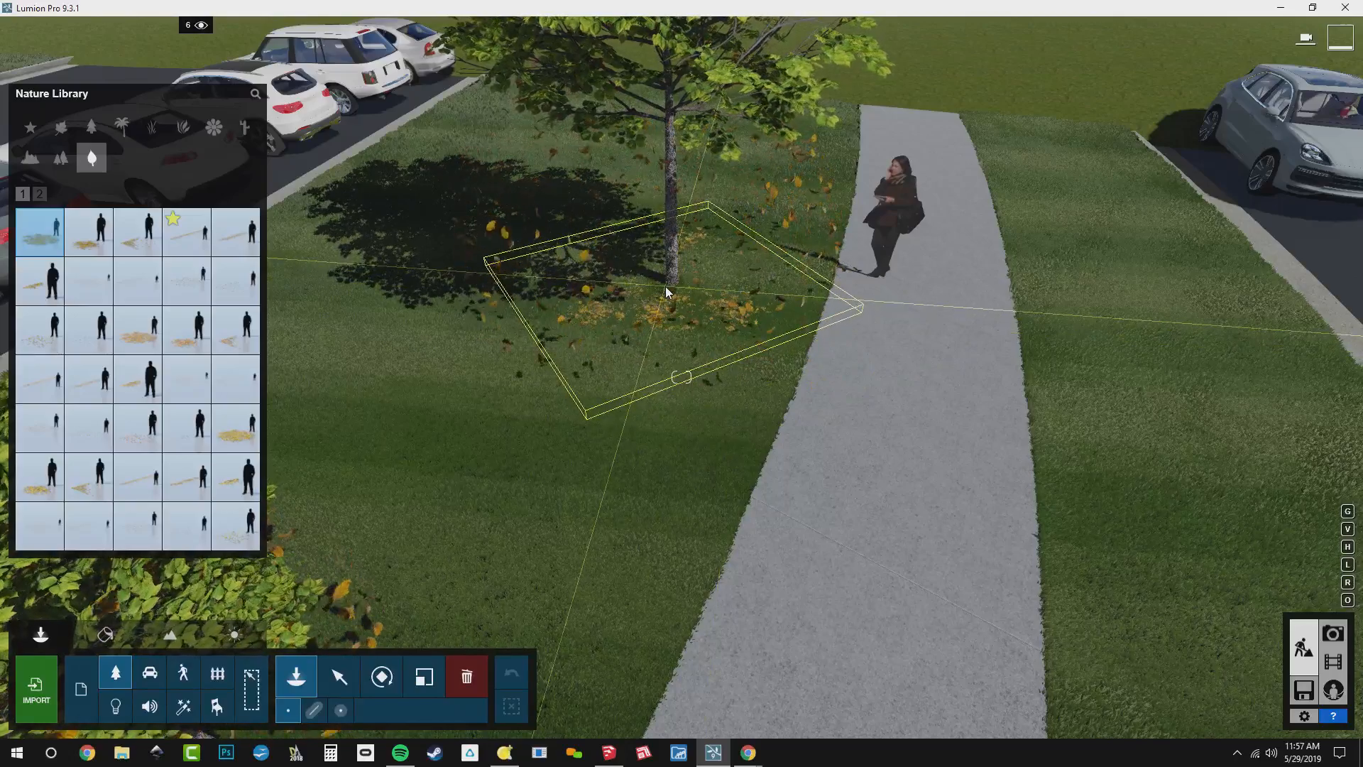
{"action": "key", "text": "w"}
{"action": "key", "text": "s"}
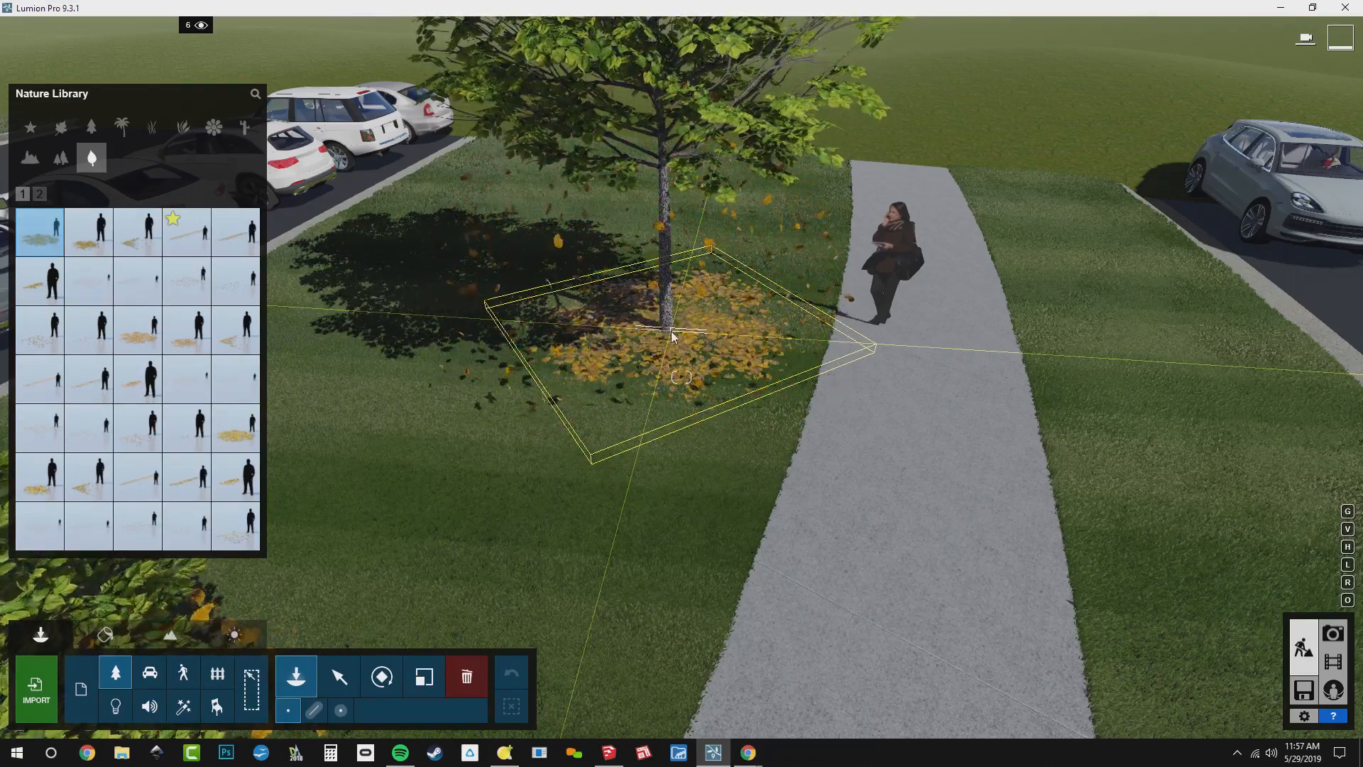
Place circles of yellow birch leaves around the small tree at the sidewalk bend and the small tree beside the red car
{"action": "key", "text": "s"}
{"action": "right_click_drag", "start_coordinate": [668, 329], "coordinate": [455, 412]}
{"action": "key", "text": "w"}
{"action": "right_click_drag", "start_coordinate": [683, 337], "coordinate": [672, 314]}
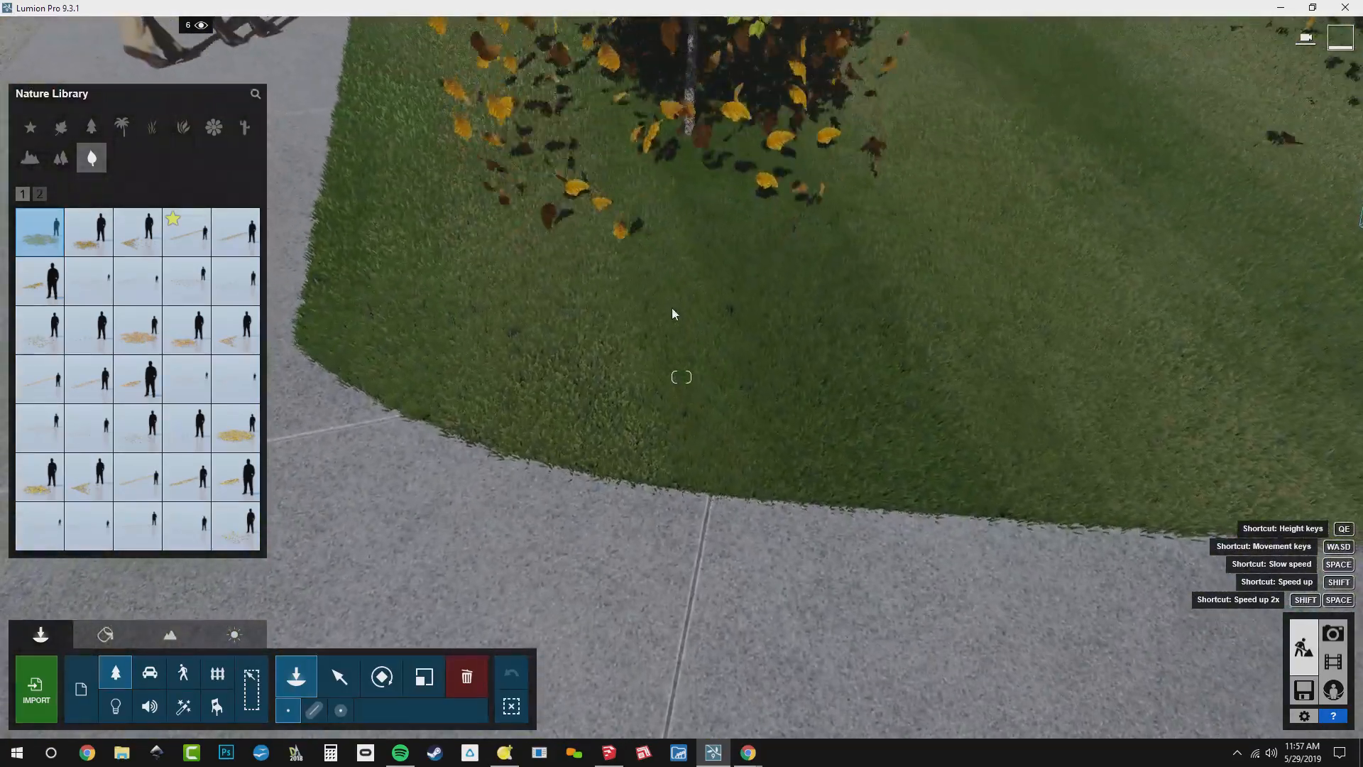
{"action": "left_click", "coordinate": [693, 147]}
{"action": "key", "text": "s"}
{"action": "key", "text": "s"}
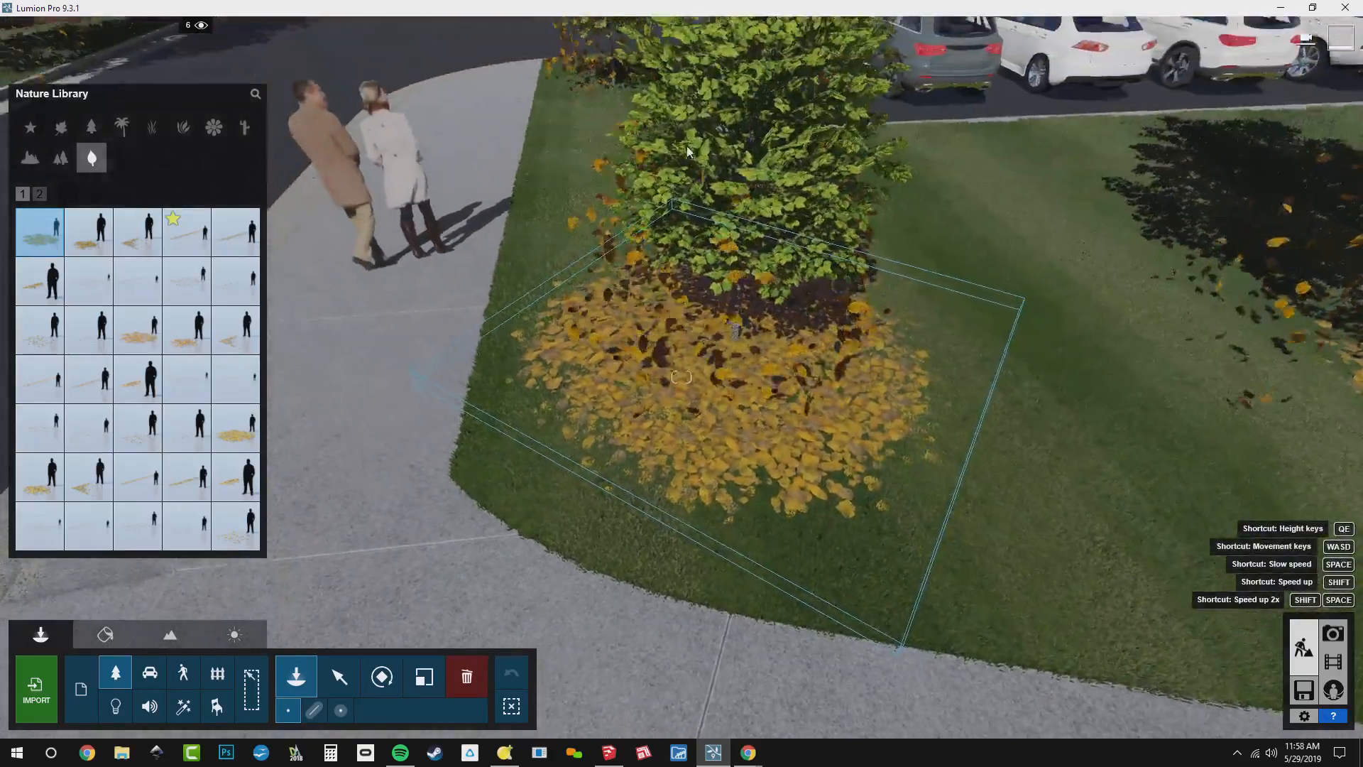
{"action": "key", "text": "s"}
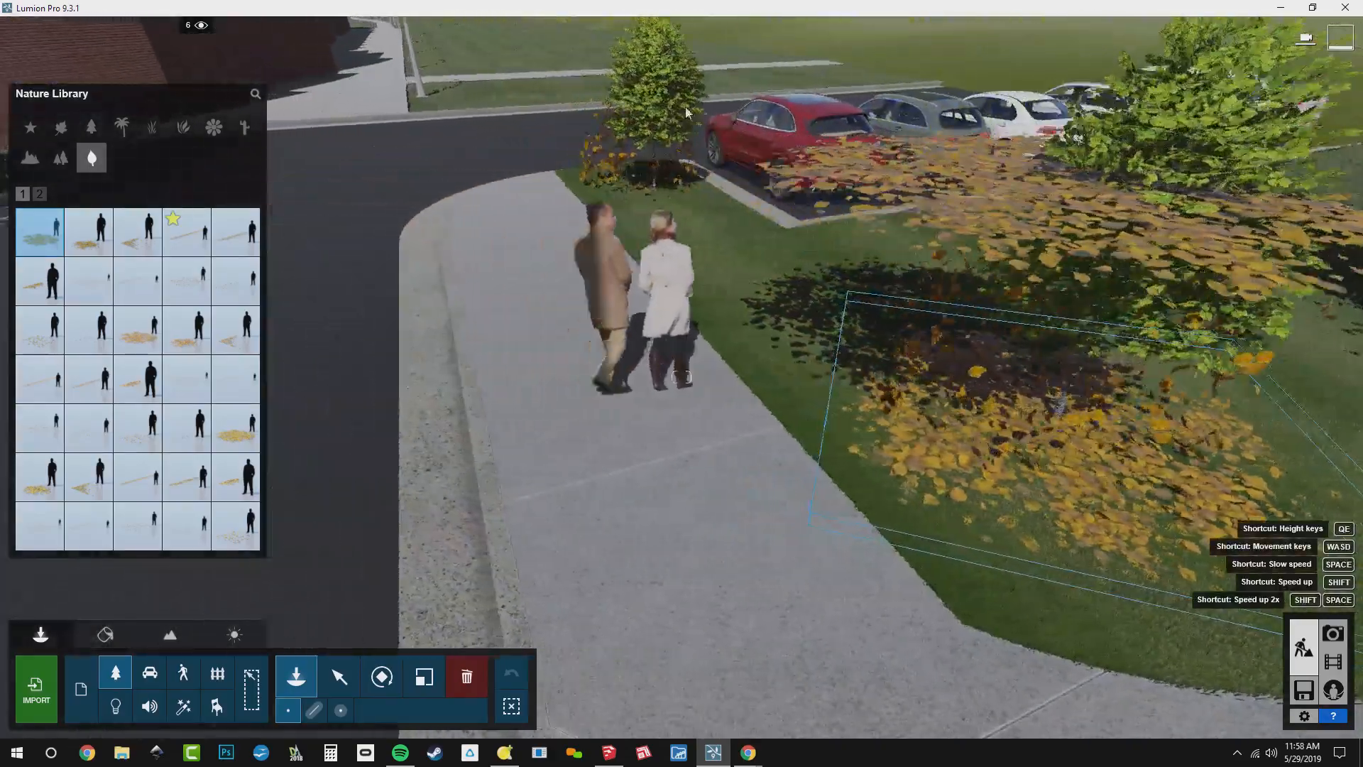
{"action": "left_click", "coordinate": [696, 197]}
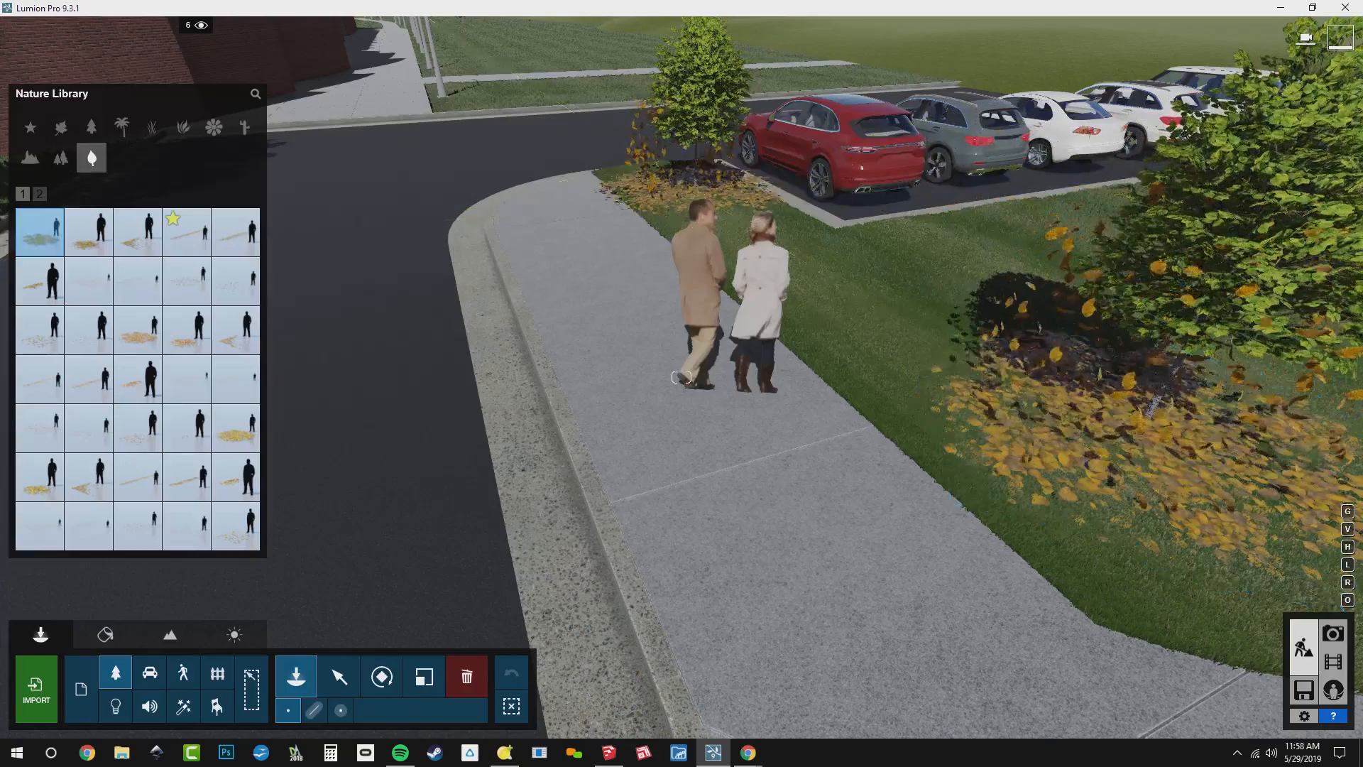
Place yellow birch leaf circles around the tree in front of the building and the small tree at the crosswalk's far end
{"action": "key", "text": "w"}
{"action": "right_click_drag", "start_coordinate": [696, 197], "coordinate": [454, 188]}
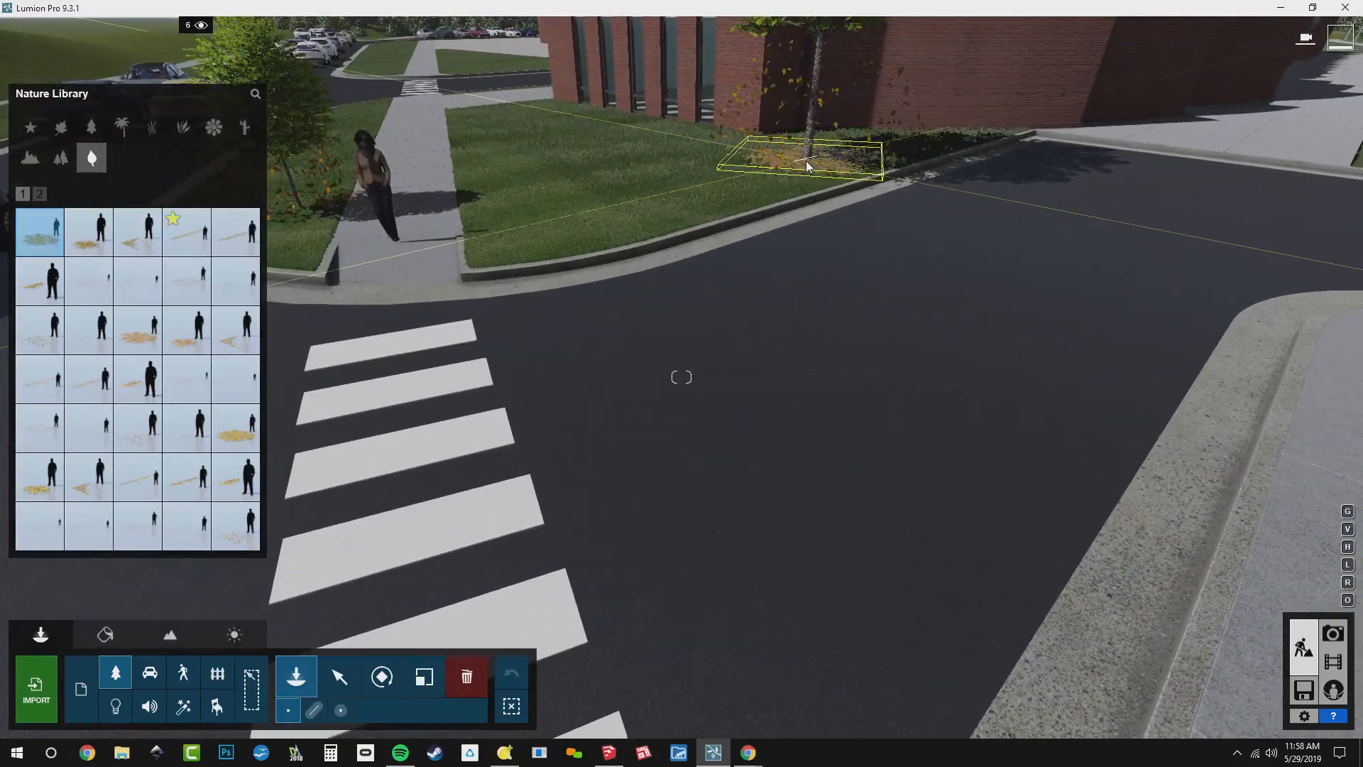
{"action": "left_click", "coordinate": [807, 165]}
{"action": "right_click_drag", "start_coordinate": [806, 165], "coordinate": [603, 177]}
{"action": "left_click", "coordinate": [553, 175]}
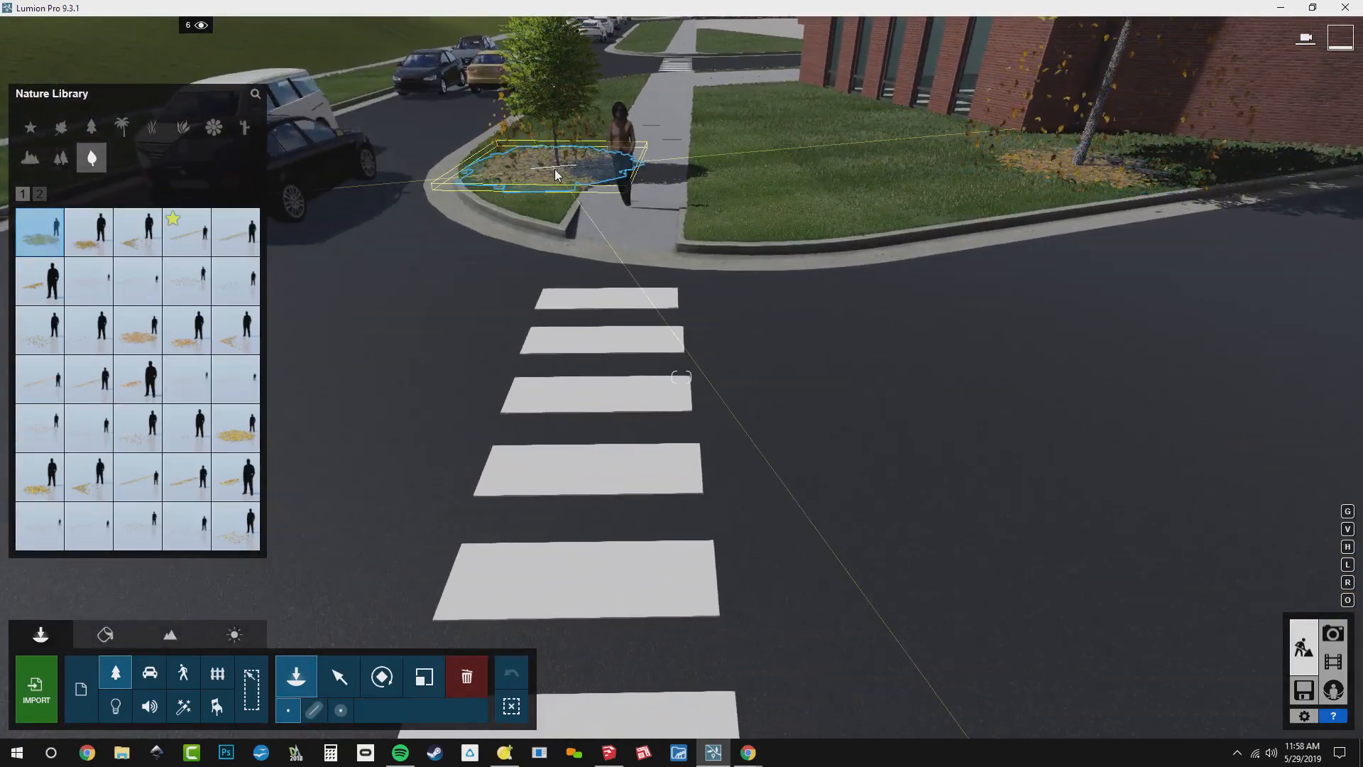
Place a Leaves Elm Line Large 001 object along the street curb beside the parked black car
{"action": "right_click_drag", "start_coordinate": [568, 370], "coordinate": [671, 327]}
{"action": "key", "text": "s"}
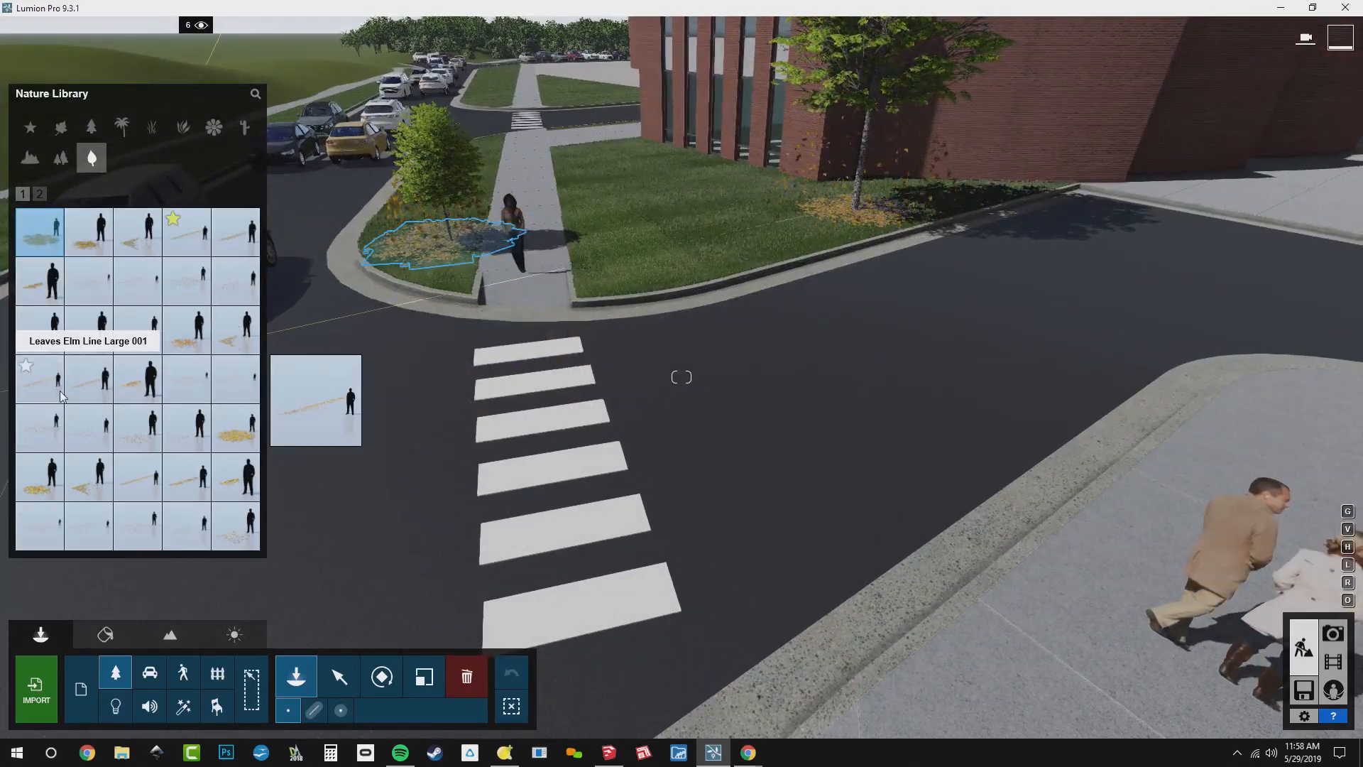
{"action": "left_click", "coordinate": [43, 380]}
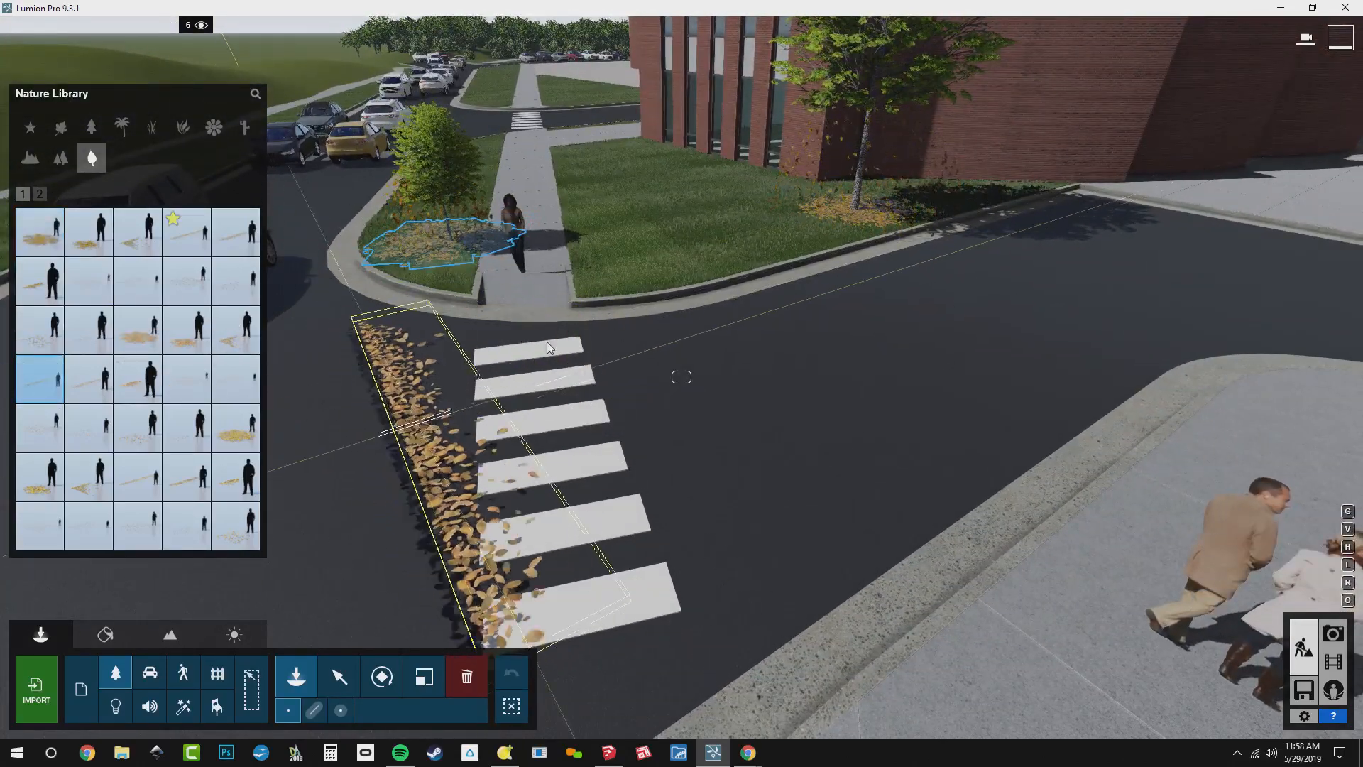
{"action": "right_click_drag", "start_coordinate": [359, 313], "coordinate": [575, 334]}
{"action": "key", "text": "s"}
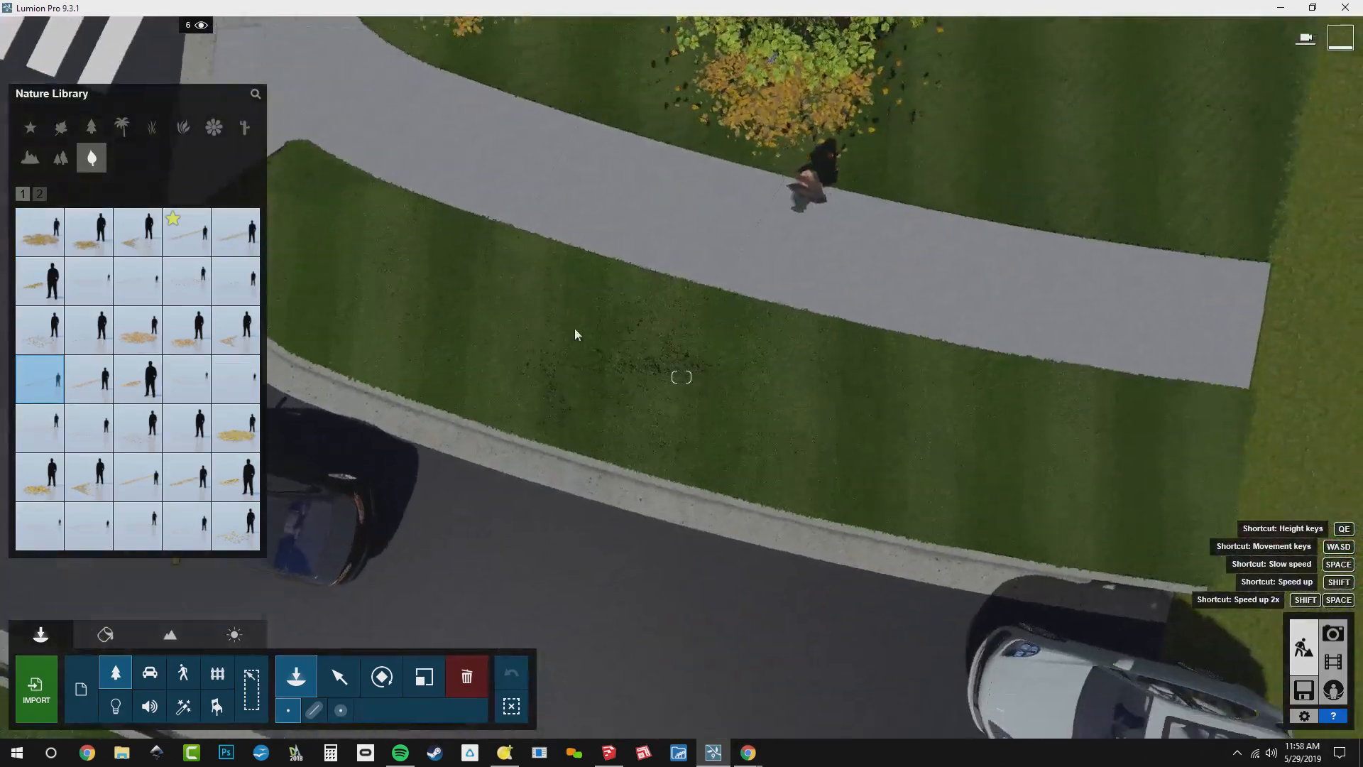
{"action": "left_click", "coordinate": [590, 503]}
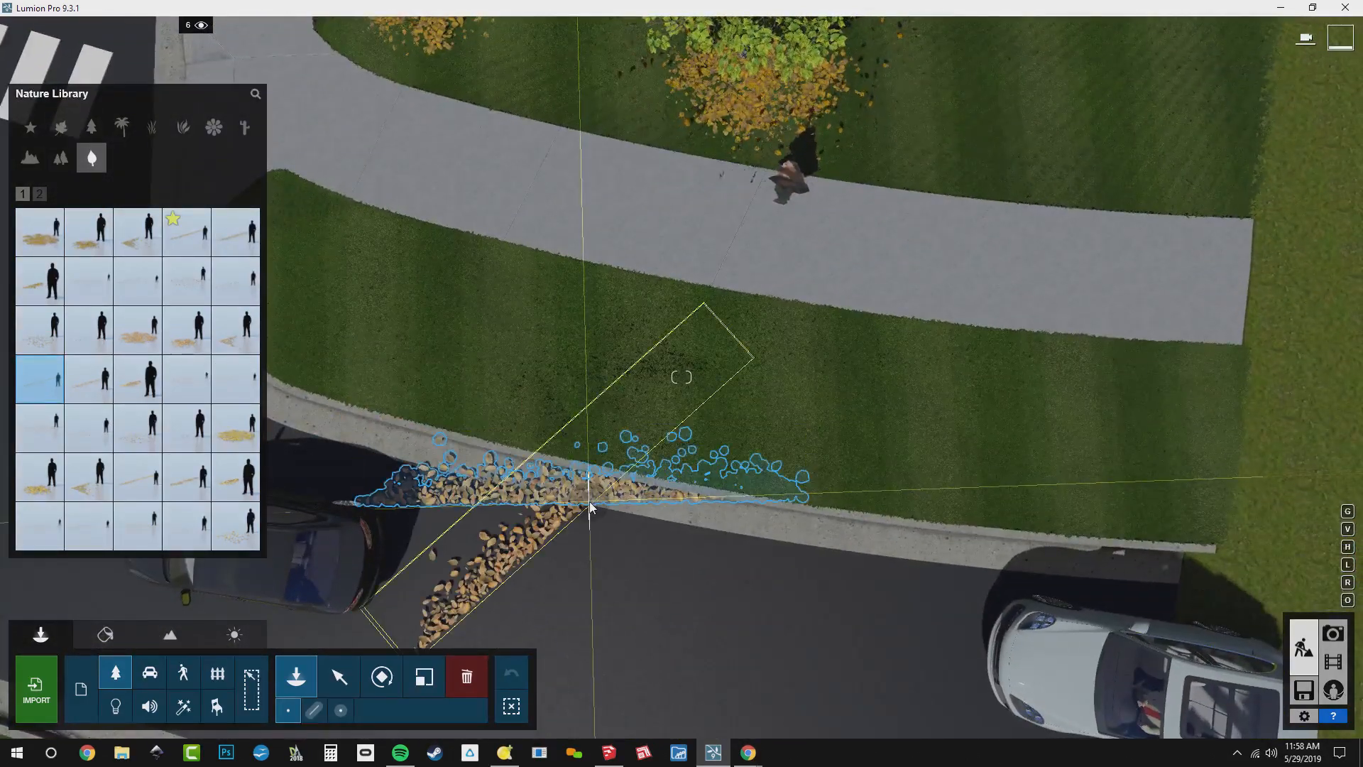
Rotate the line of elm leaves so it runs parallel to the curb
{"action": "key", "text": "r"}
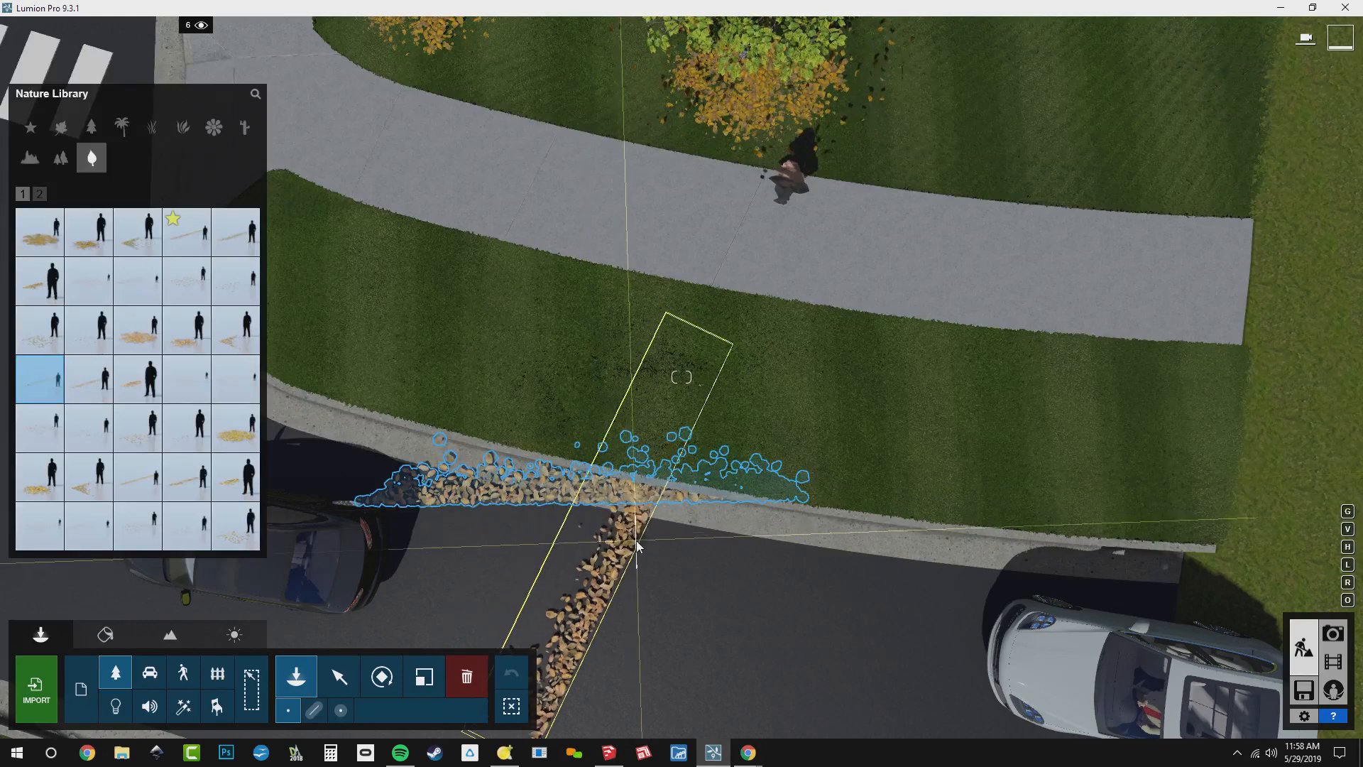
{"action": "key", "text": "m"}
{"action": "key", "text": "r"}
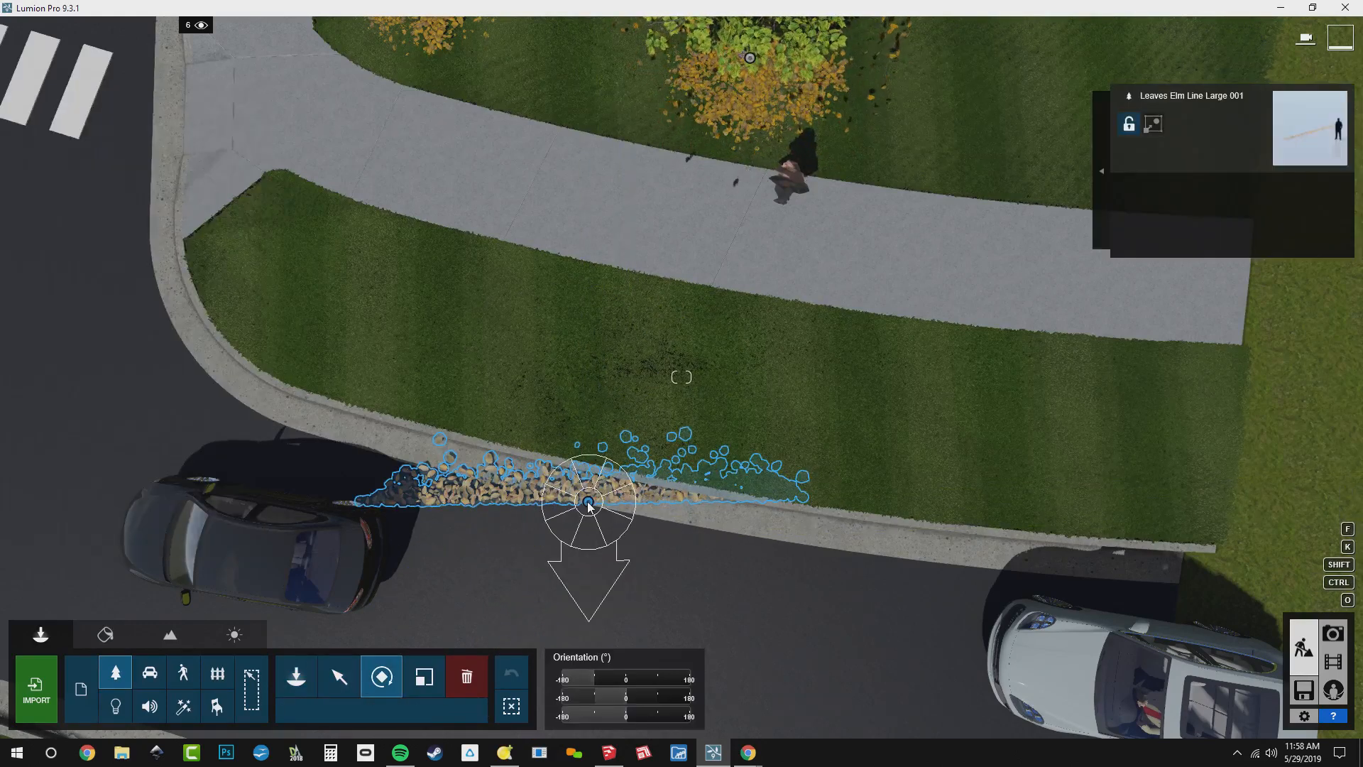
{"action": "left_click_drag", "start_coordinate": [589, 503], "coordinate": [621, 345]}
Set the elm leaf line against the curb and copy it toward the white car, aligning the copy with the curb
{"action": "key", "text": "m"}
{"action": "left_click_drag", "start_coordinate": [589, 503], "coordinate": [935, 445]}
{"action": "key", "text": "r"}
{"action": "key", "text": "m"}
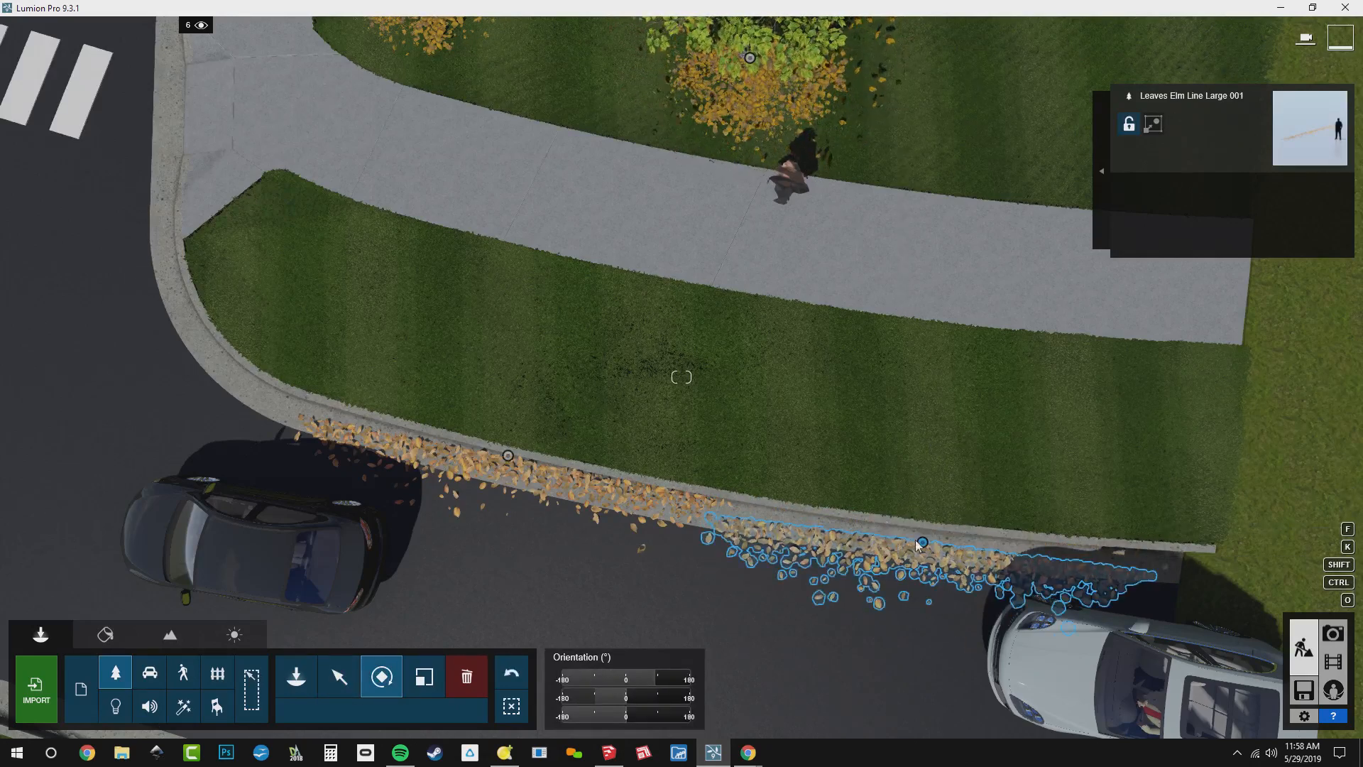
{"action": "left_click_drag", "start_coordinate": [921, 541], "coordinate": [896, 495]}
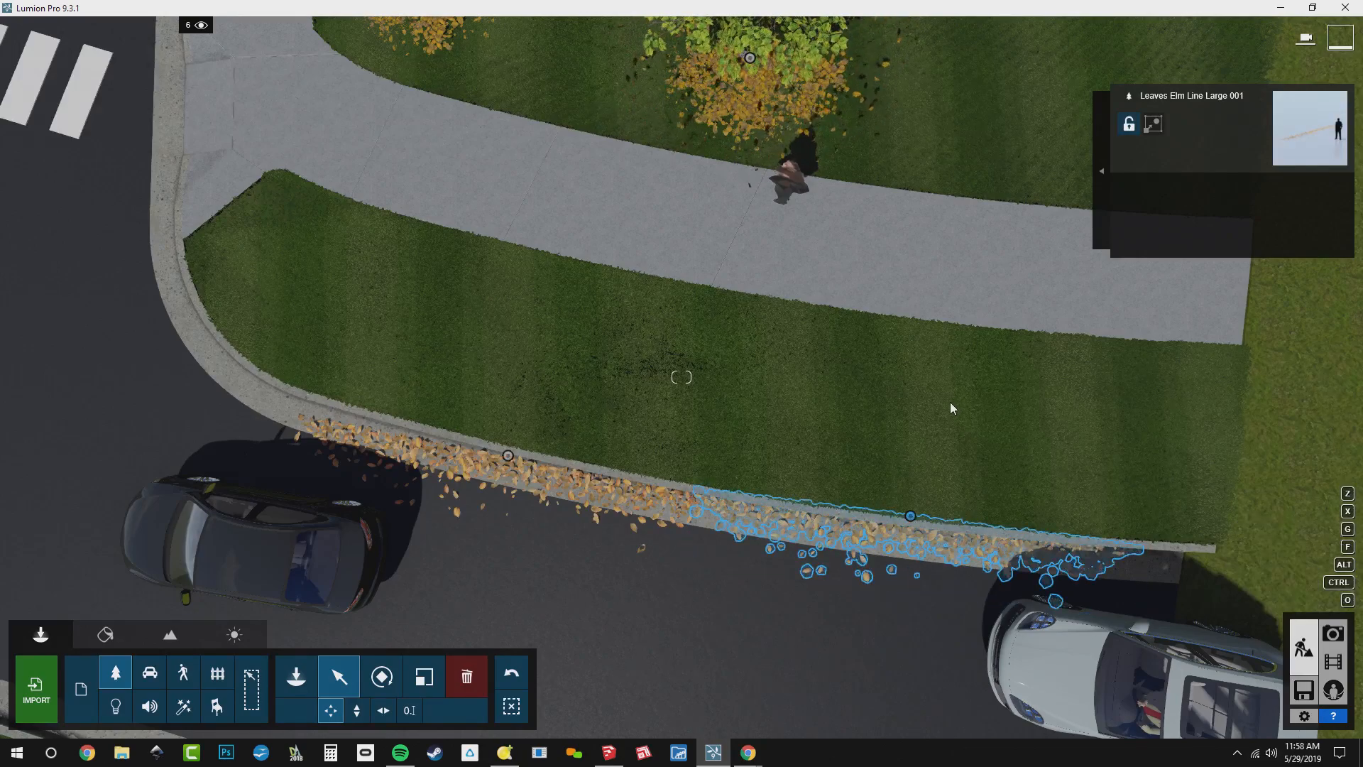
Choose the Leaves Maple Square Large E scatter and place it on the road beside the crosswalk
{"action": "right_click_drag", "start_coordinate": [827, 398], "coordinate": [587, 621]}
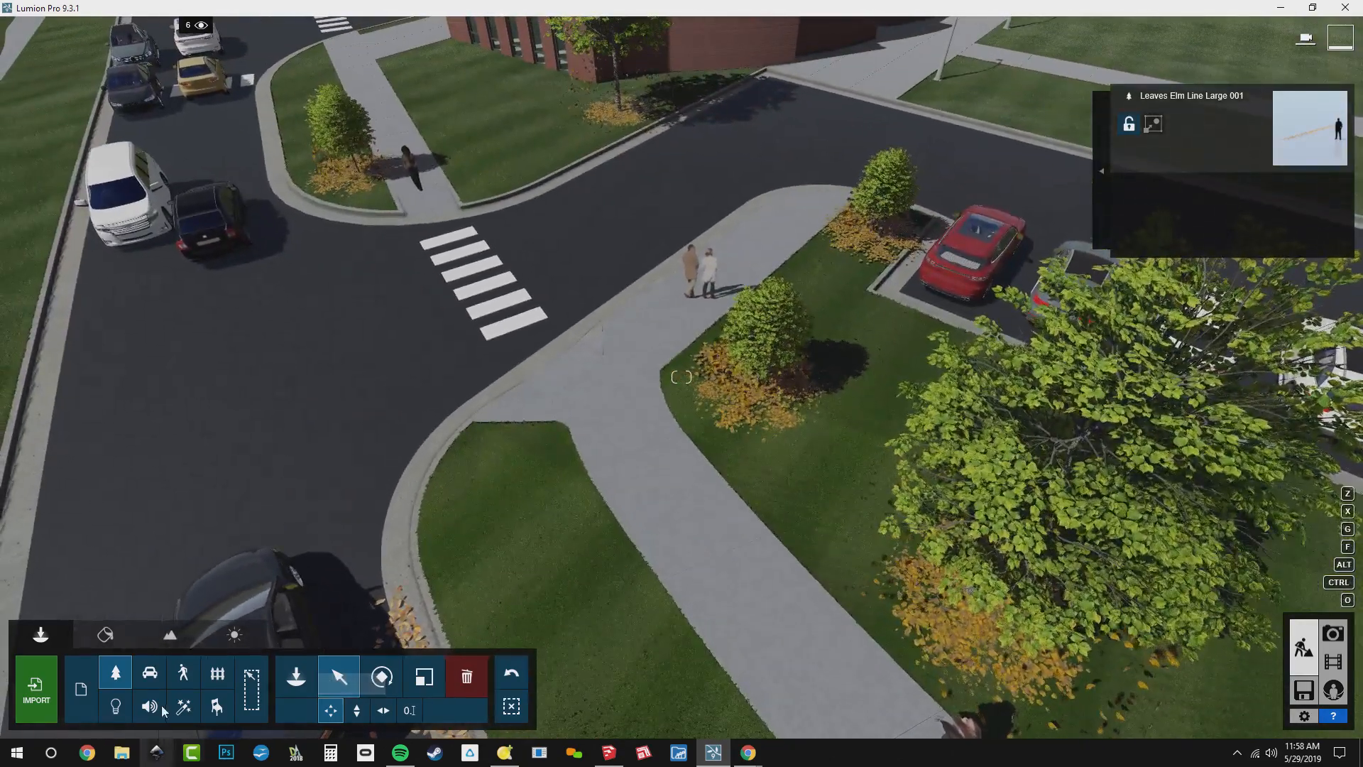
{"action": "left_click", "coordinate": [297, 676]}
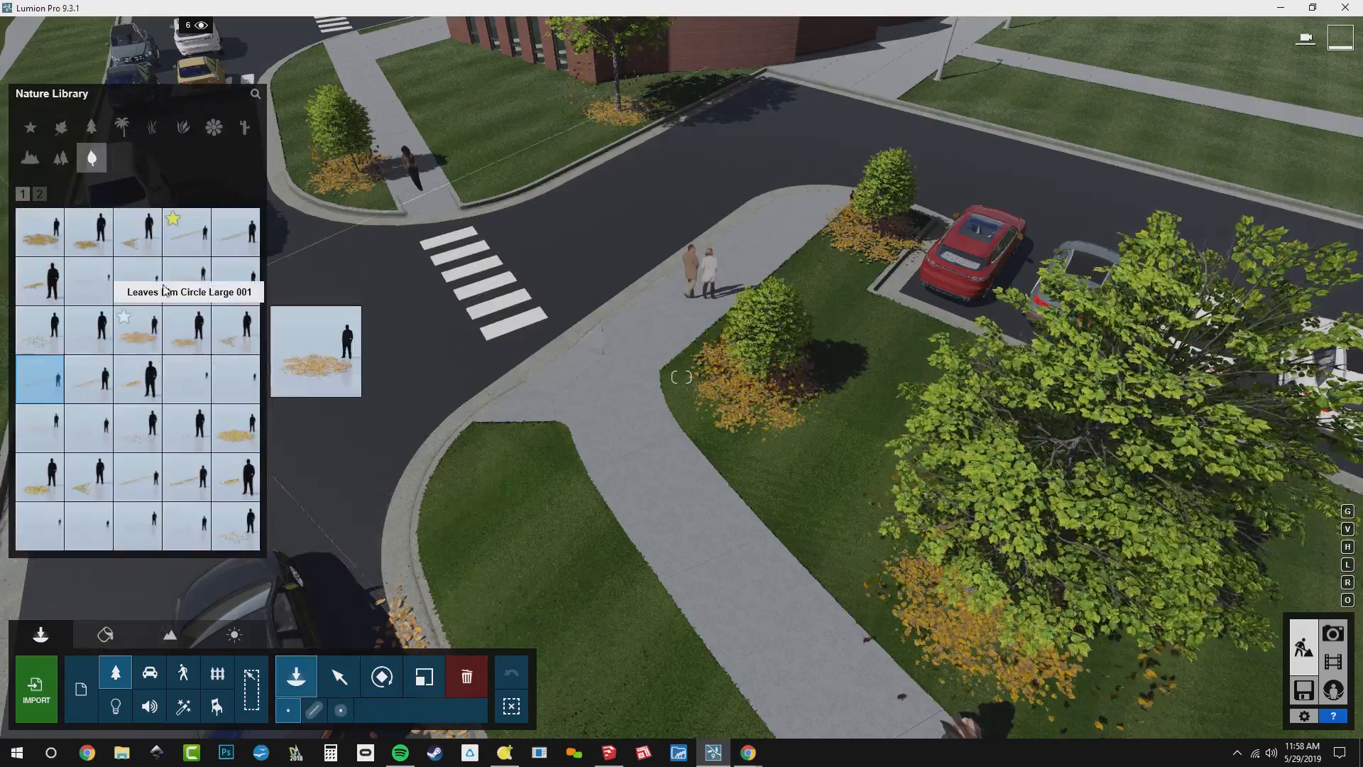
{"action": "left_click", "coordinate": [187, 281]}
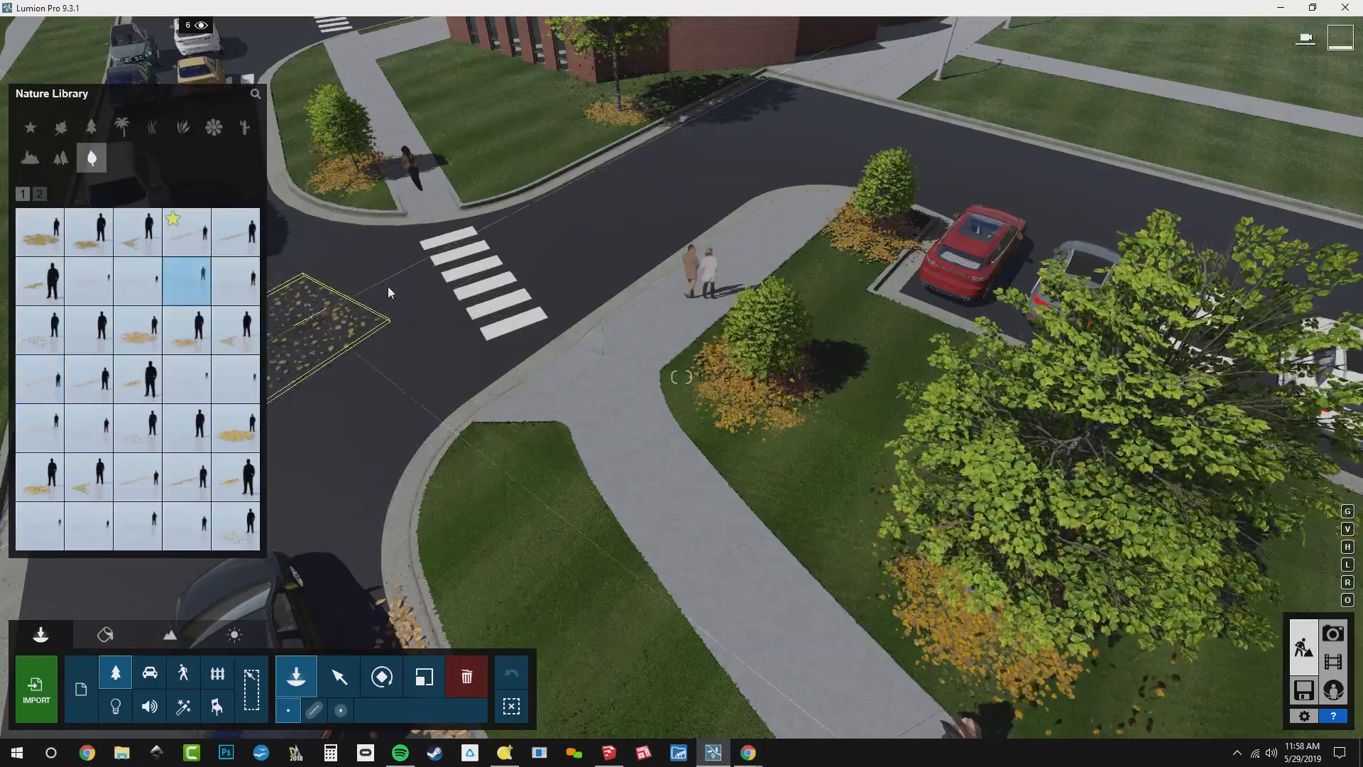
{"action": "mouse_move", "coordinate": [132, 448]}
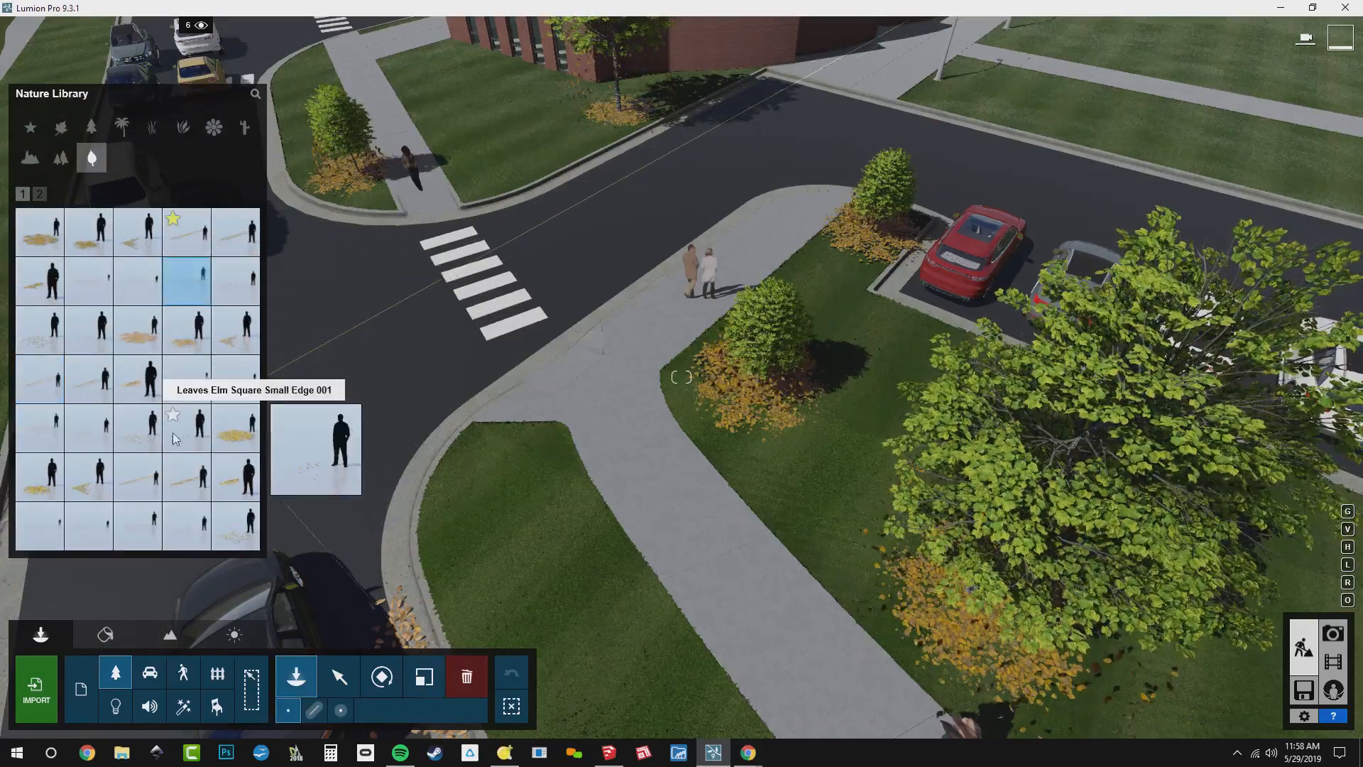
{"action": "left_click", "coordinate": [89, 527]}
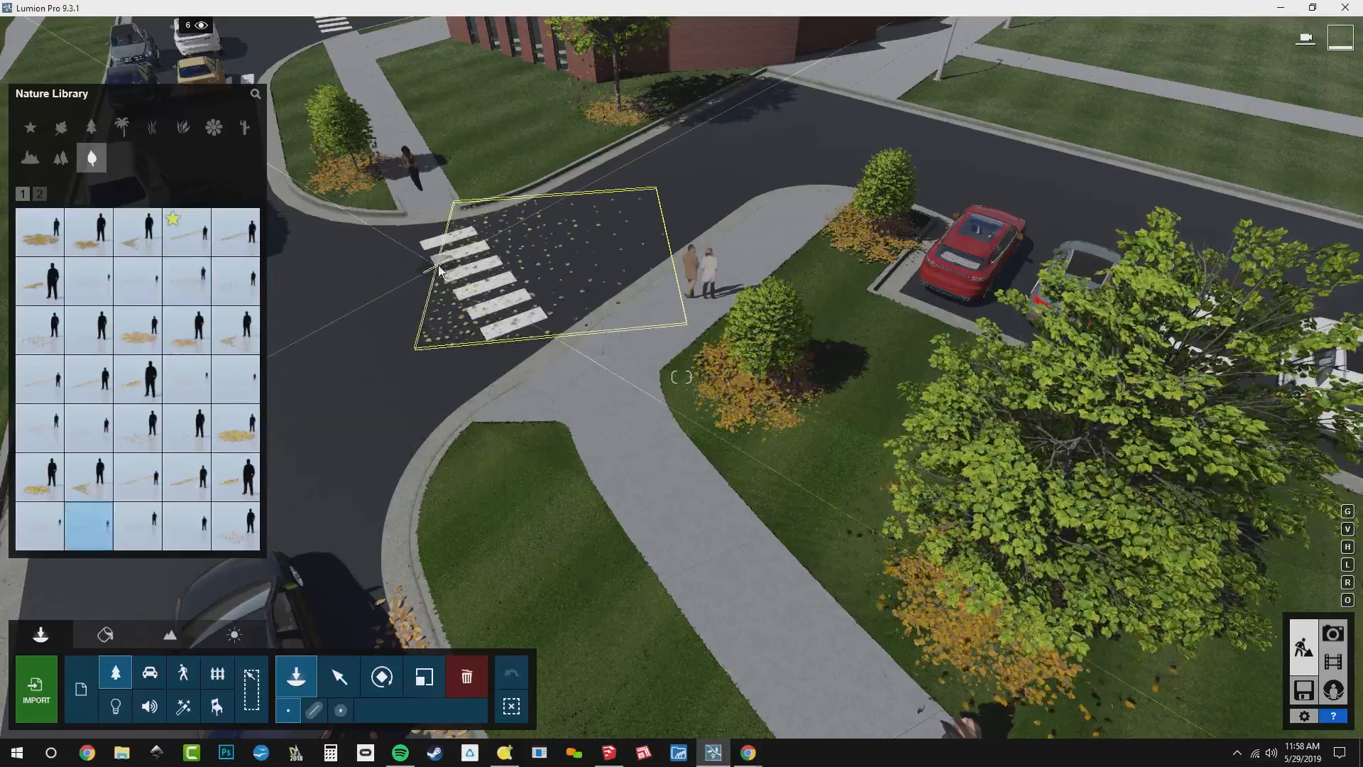
{"action": "left_click", "coordinate": [505, 237]}
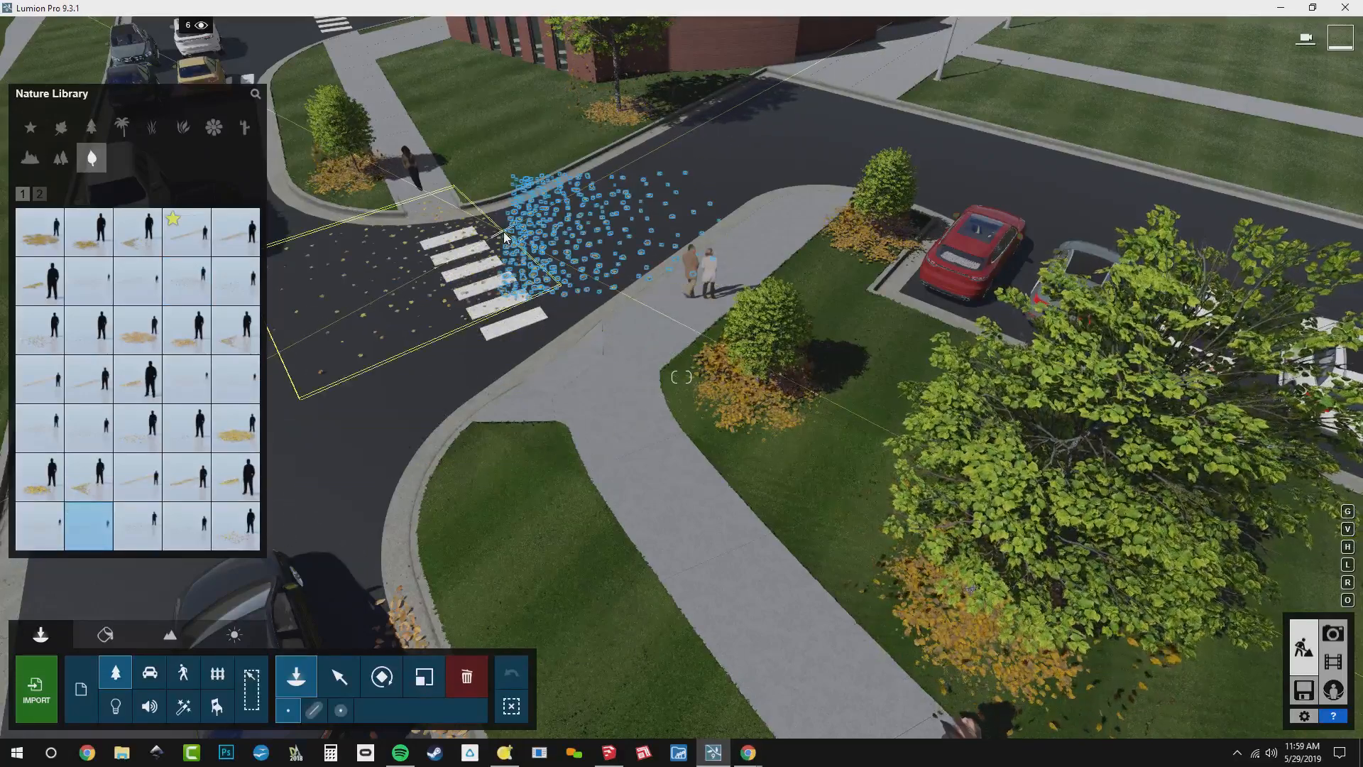
Rotate the maple leaf scatter along the road's edge and distribute rotated copies over the side street and the intersection
{"action": "key", "text": "m"}
{"action": "key", "text": "r"}
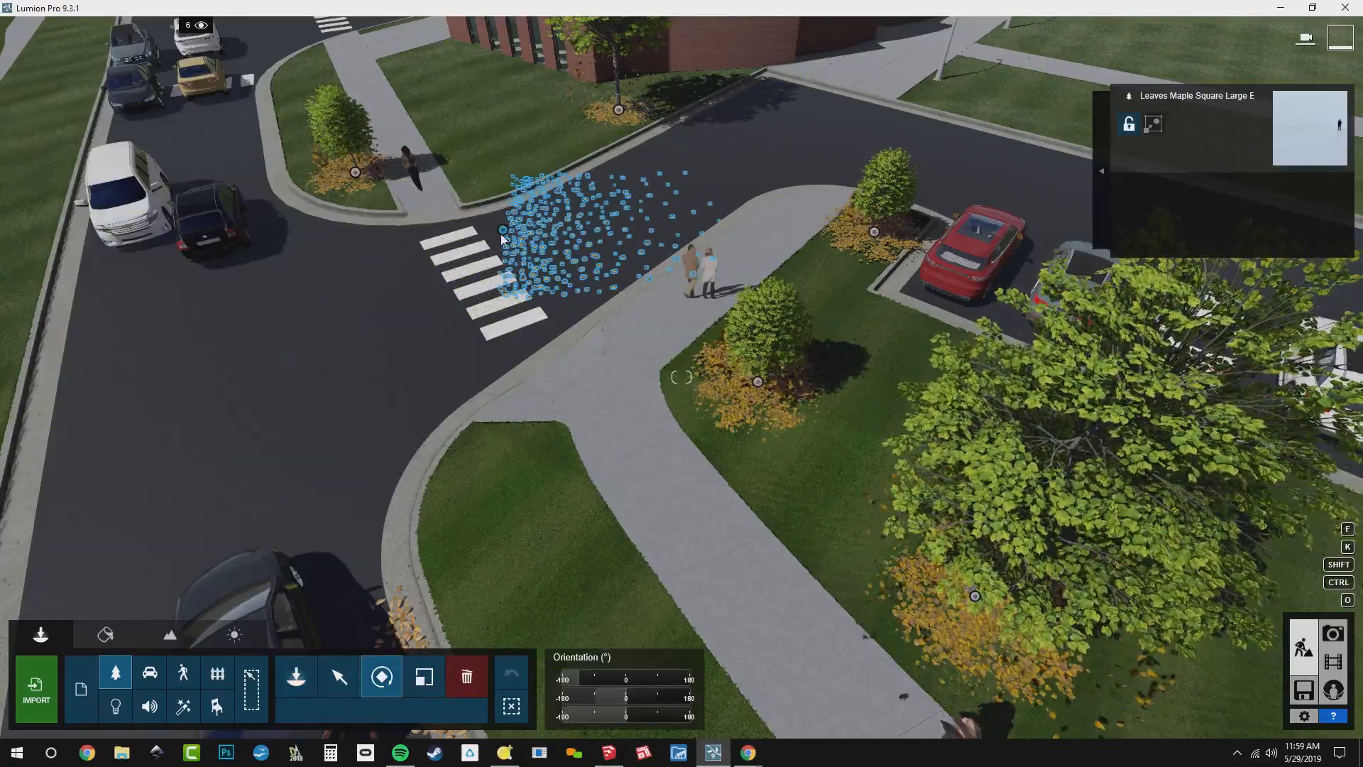
{"action": "left_click_drag", "start_coordinate": [504, 234], "coordinate": [394, 174]}
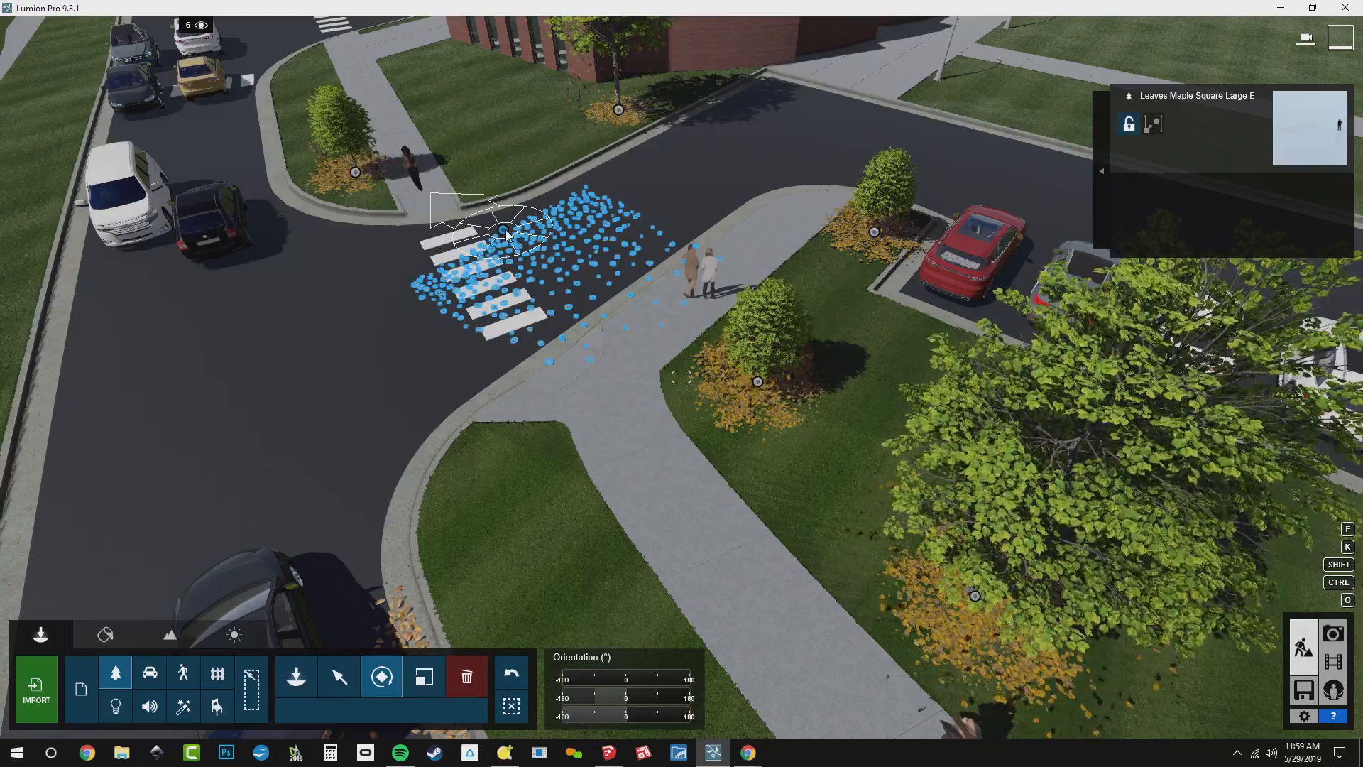
{"action": "key", "text": "m"}
{"action": "left_click_drag", "start_coordinate": [506, 234], "coordinate": [116, 436]}
{"action": "key", "text": "r"}
{"action": "left_click_drag", "start_coordinate": [231, 418], "coordinate": [189, 438]}
{"action": "key", "text": "m"}
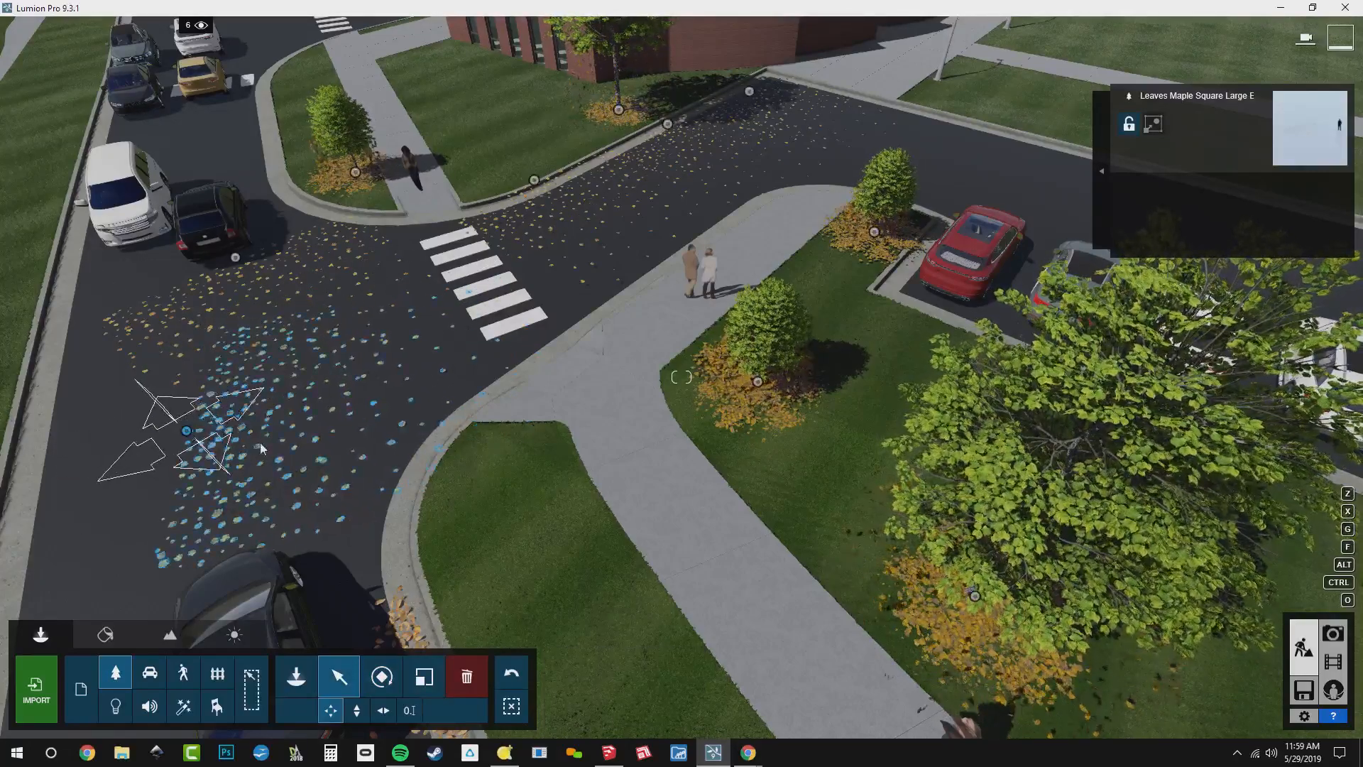
Return to Photo mode and recall the camera view stored in photo slot 2
{"action": "left_click", "coordinate": [1333, 633]}
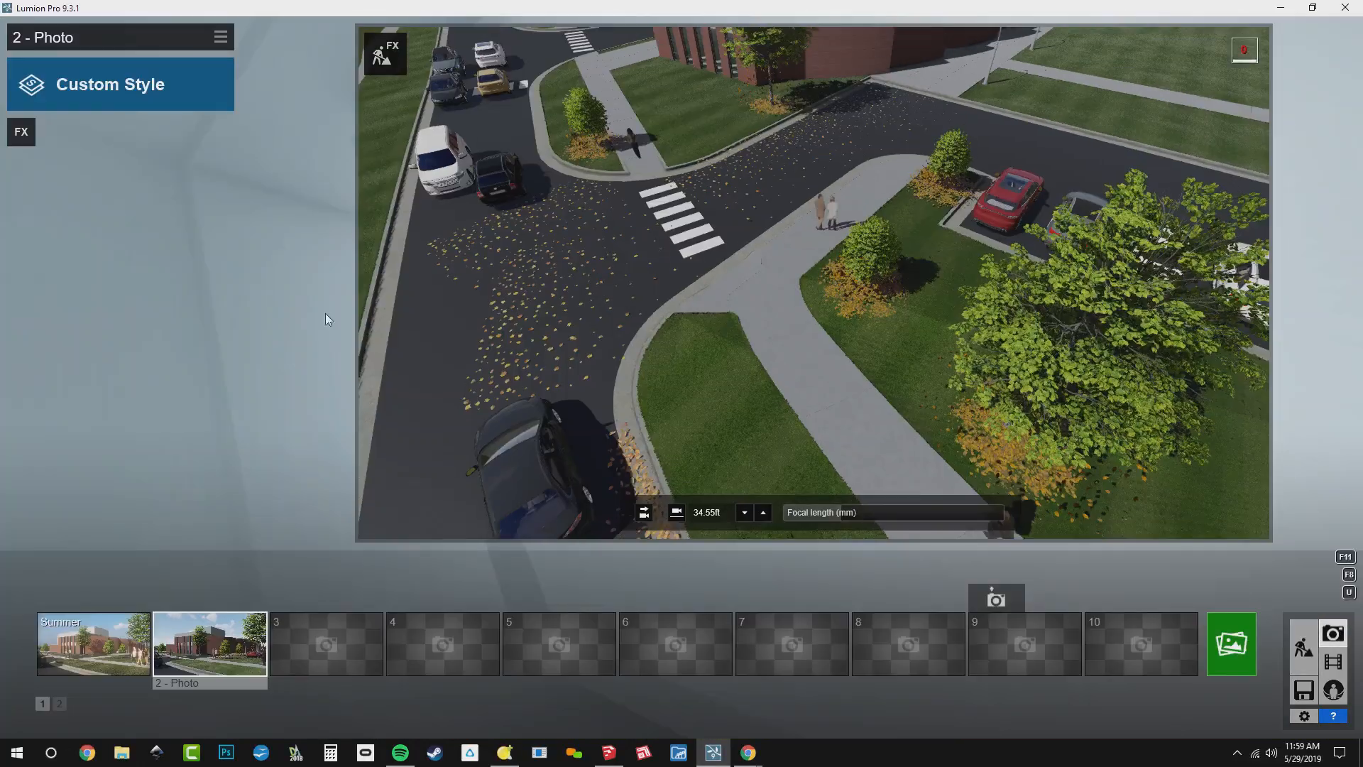
{"action": "left_click", "coordinate": [173, 636]}
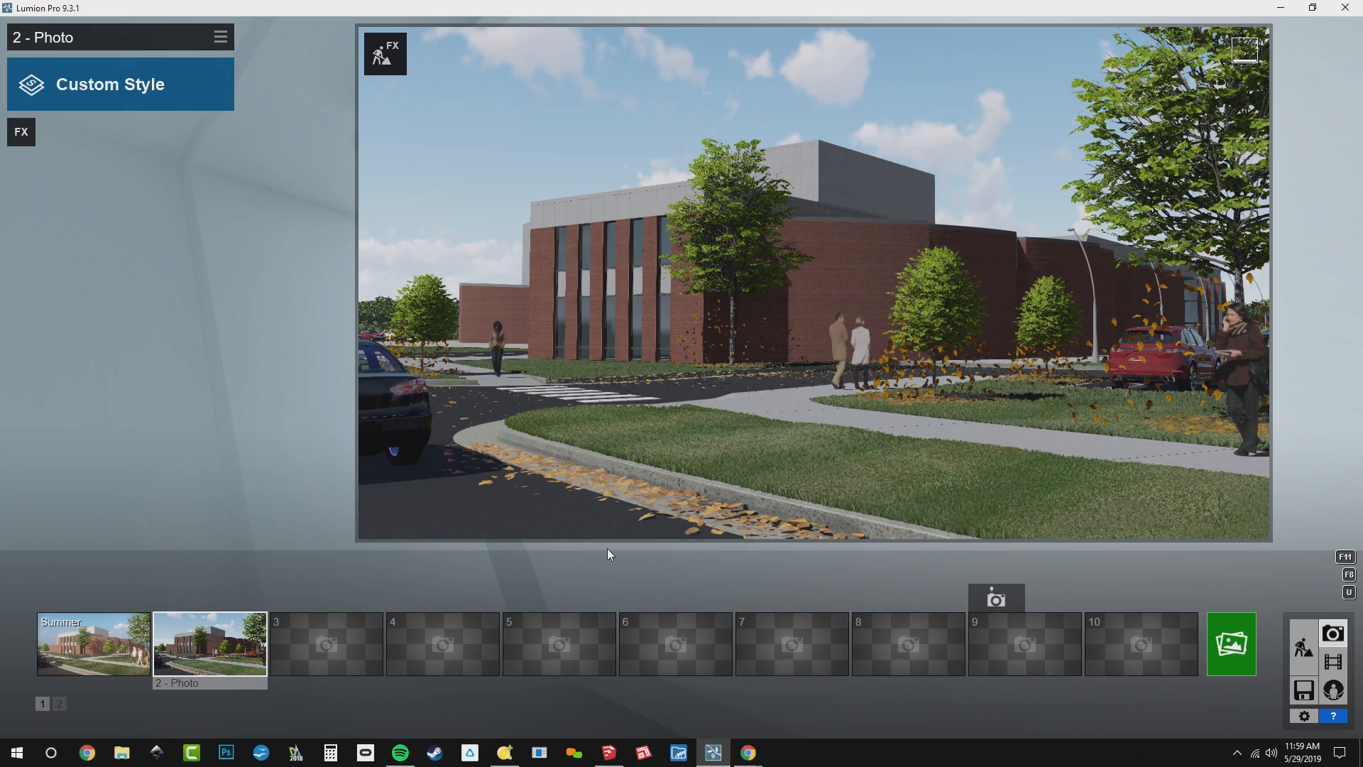
{"action": "mouse_move", "coordinate": [695, 458]}
Load the saved effects file BD_Base Effects.lme into photo 2
{"action": "left_click", "coordinate": [220, 37]}
{"action": "left_click", "coordinate": [260, 50]}
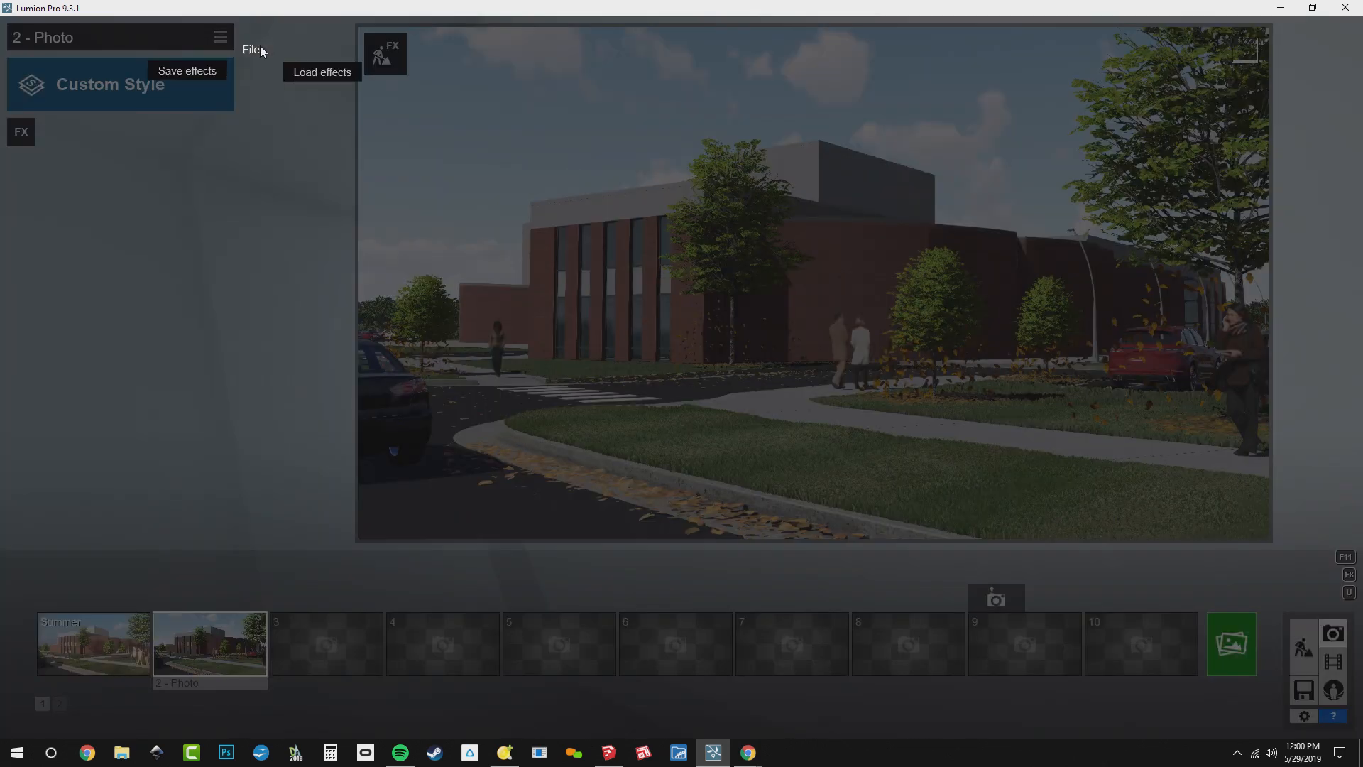
{"action": "left_click", "coordinate": [313, 75]}
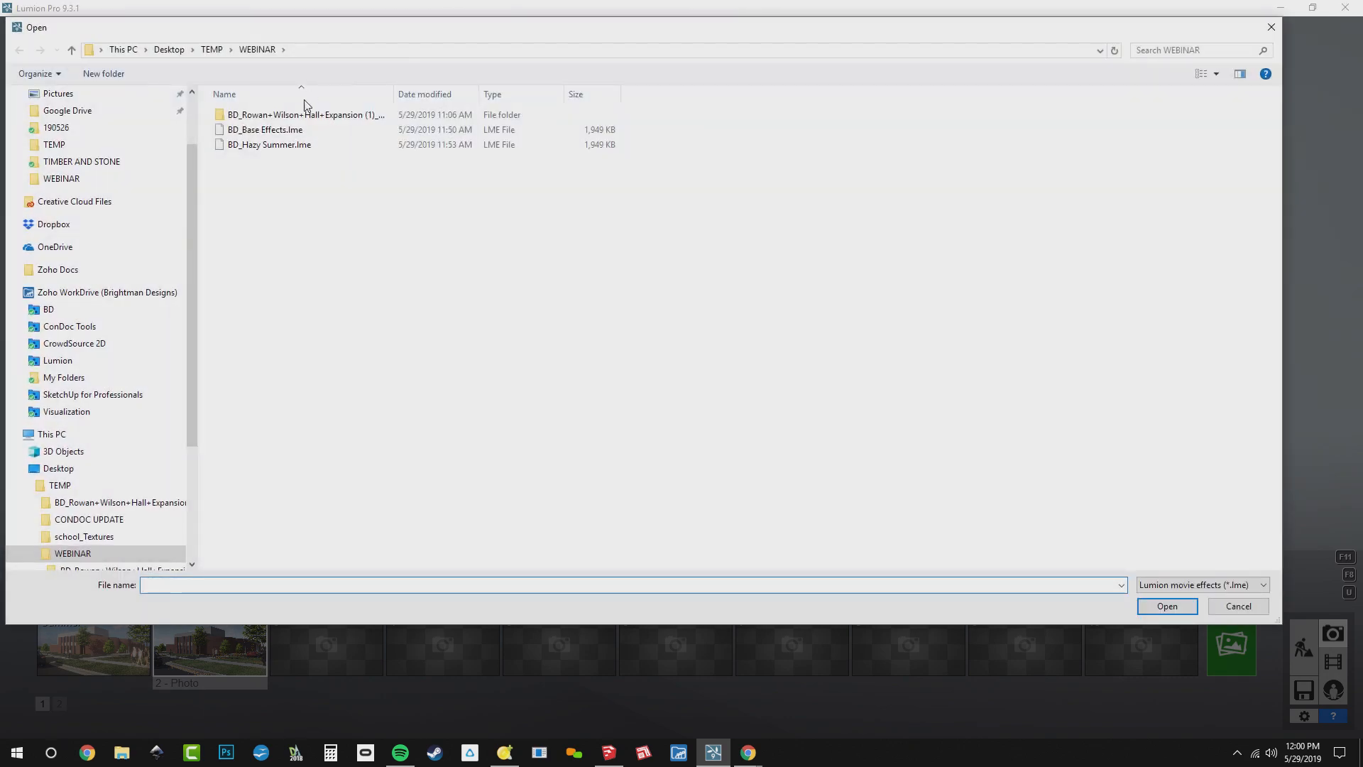
{"action": "double_click", "coordinate": [297, 133]}
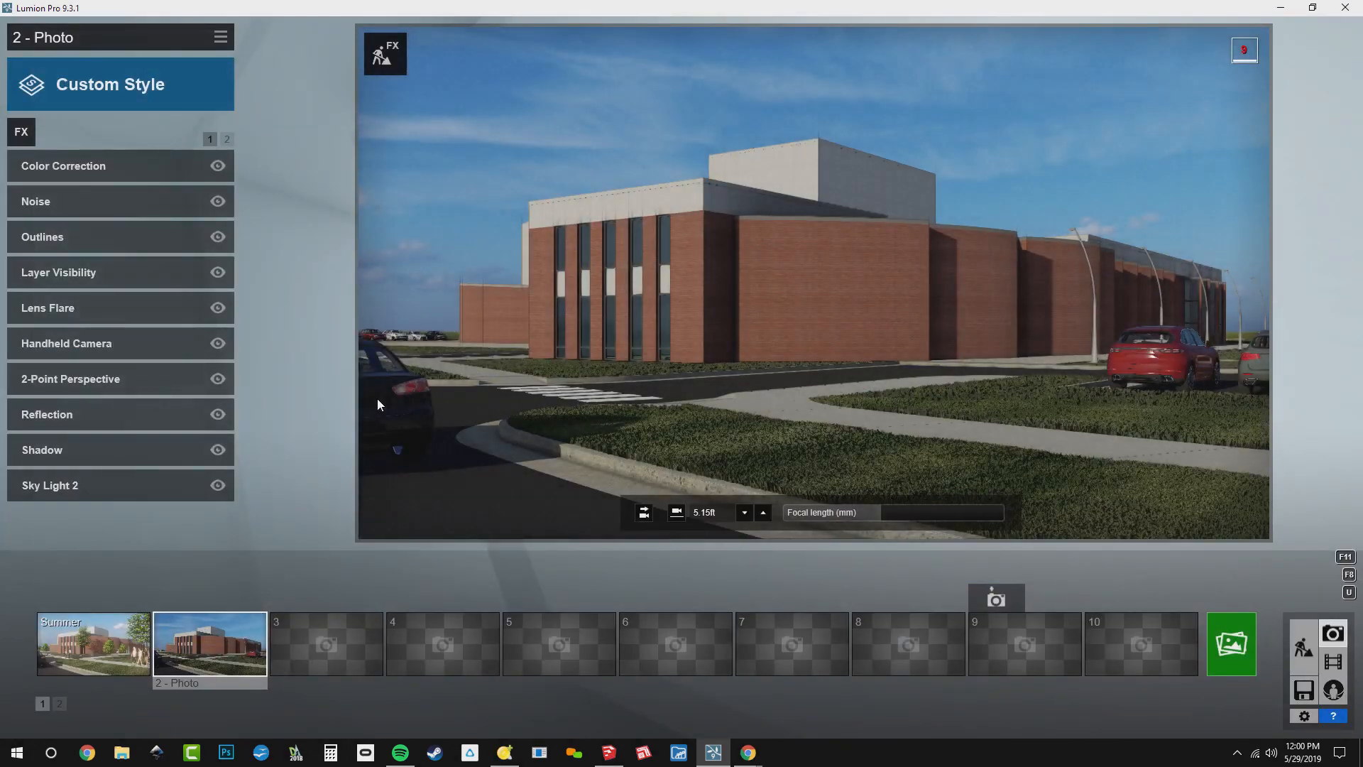
Turn on layer 6 (Fall) in photo 2's Layer Visibility effect
{"action": "left_click", "coordinate": [85, 269]}
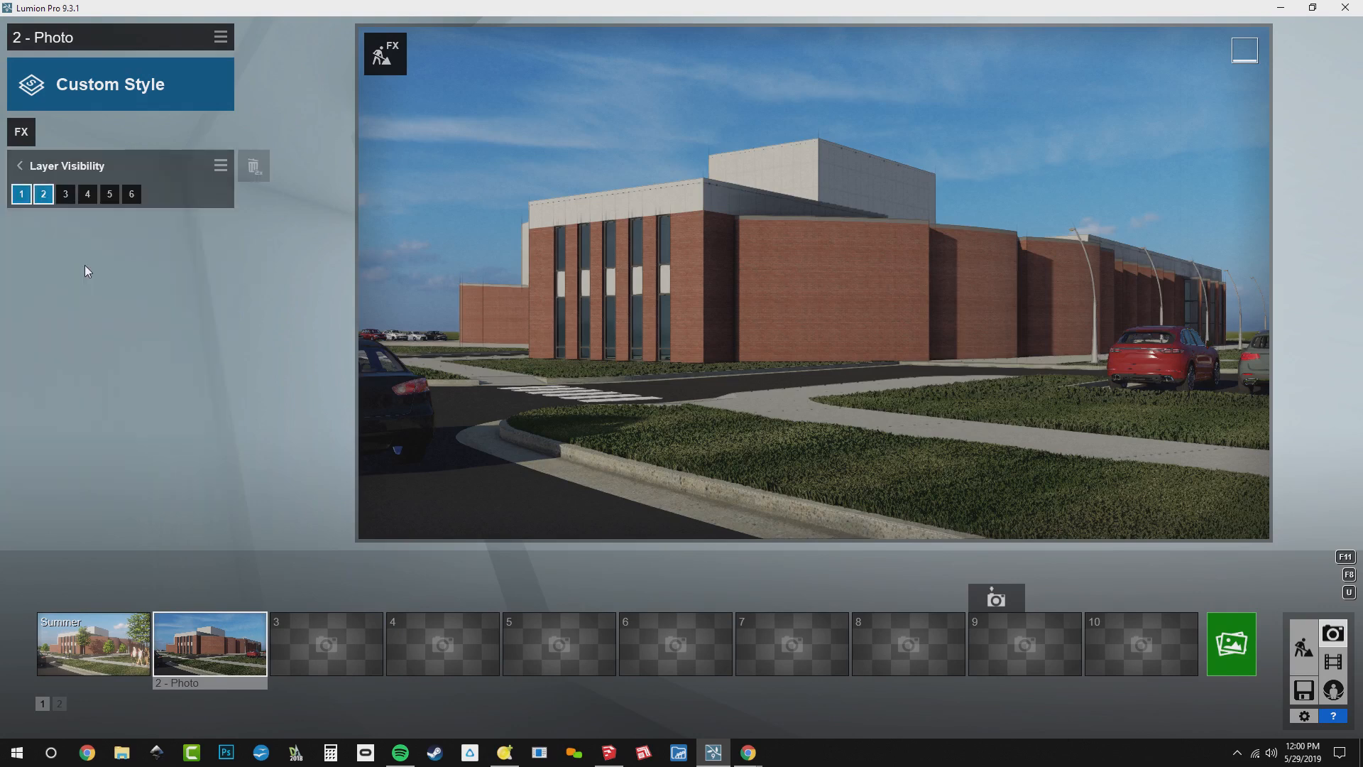
{"action": "left_click", "coordinate": [140, 197]}
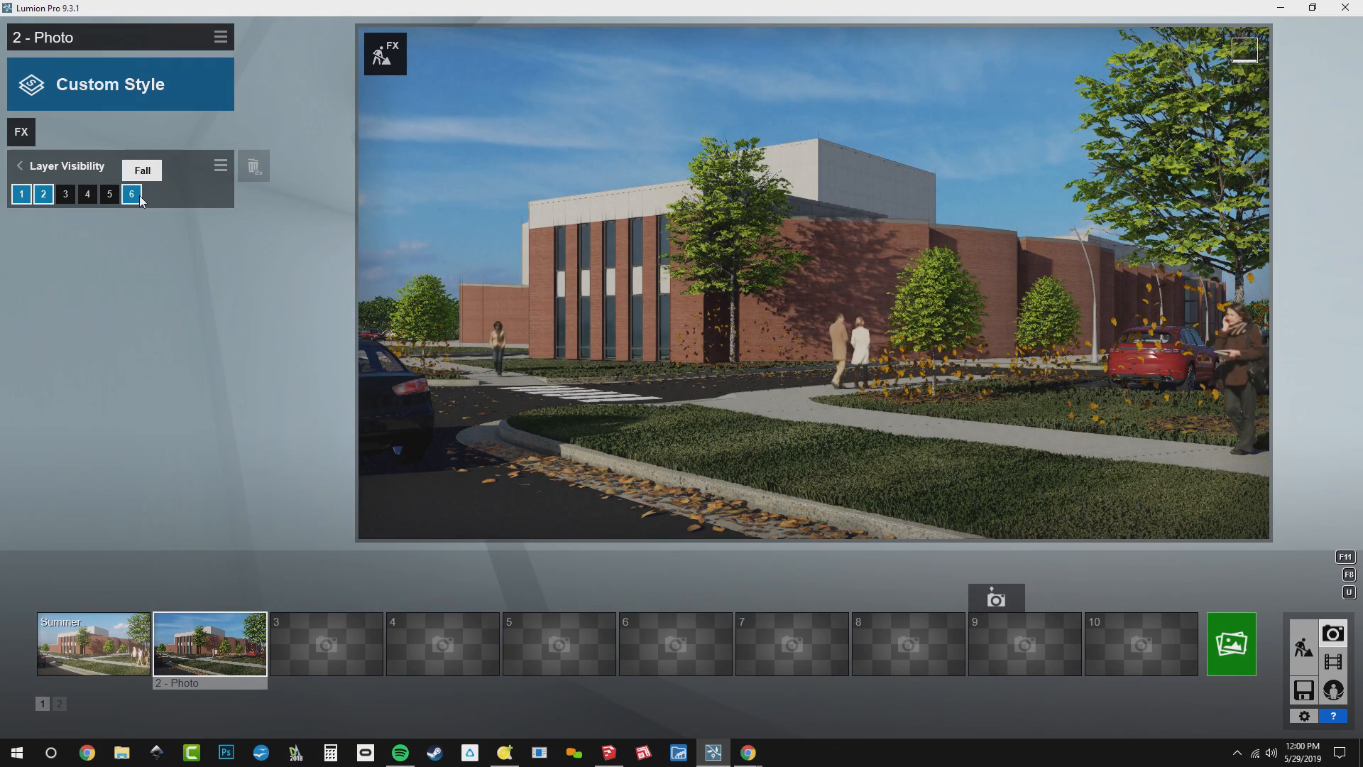
{"action": "left_click", "coordinate": [87, 166]}
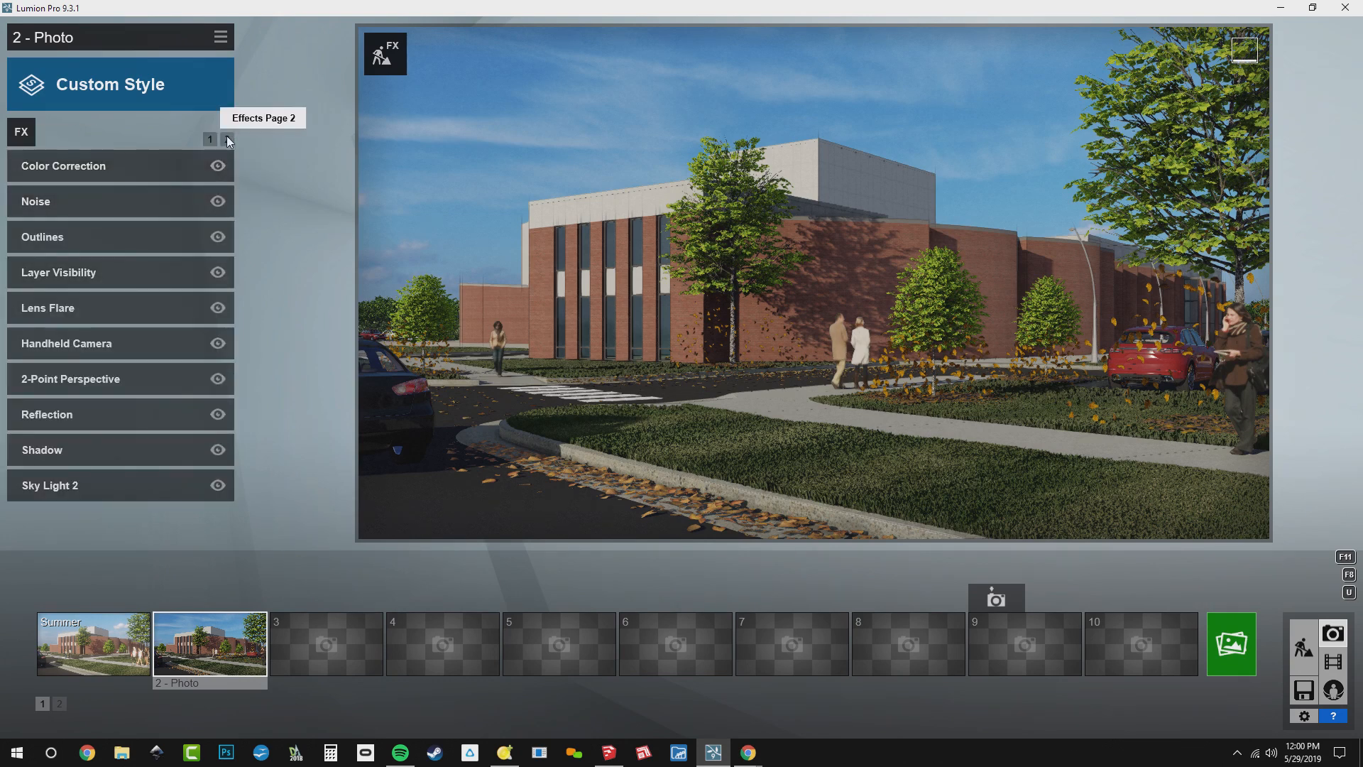
Change the Real Skies effect to the last sky in the Cloudy category, then return to the first page of effects
{"action": "left_click", "coordinate": [227, 138]}
{"action": "left_click", "coordinate": [105, 164]}
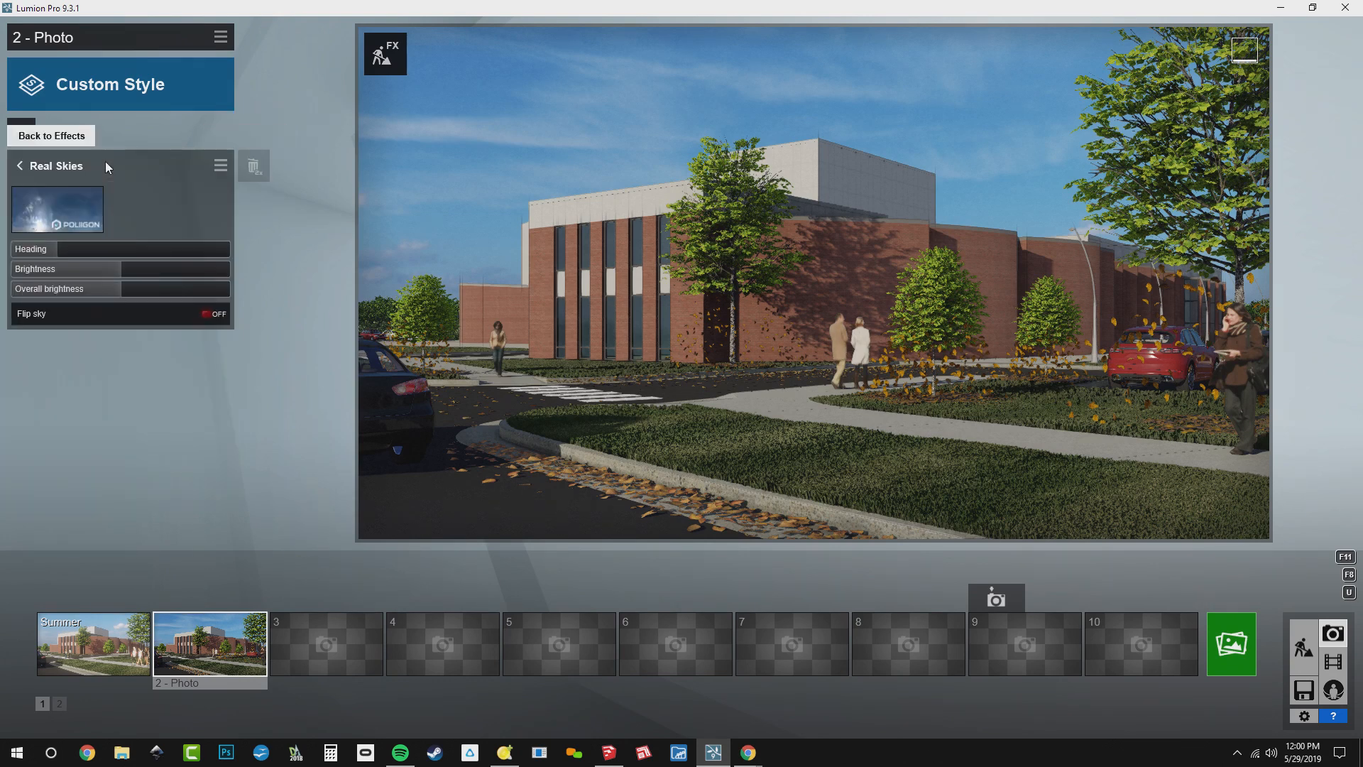
{"action": "left_click", "coordinate": [77, 206]}
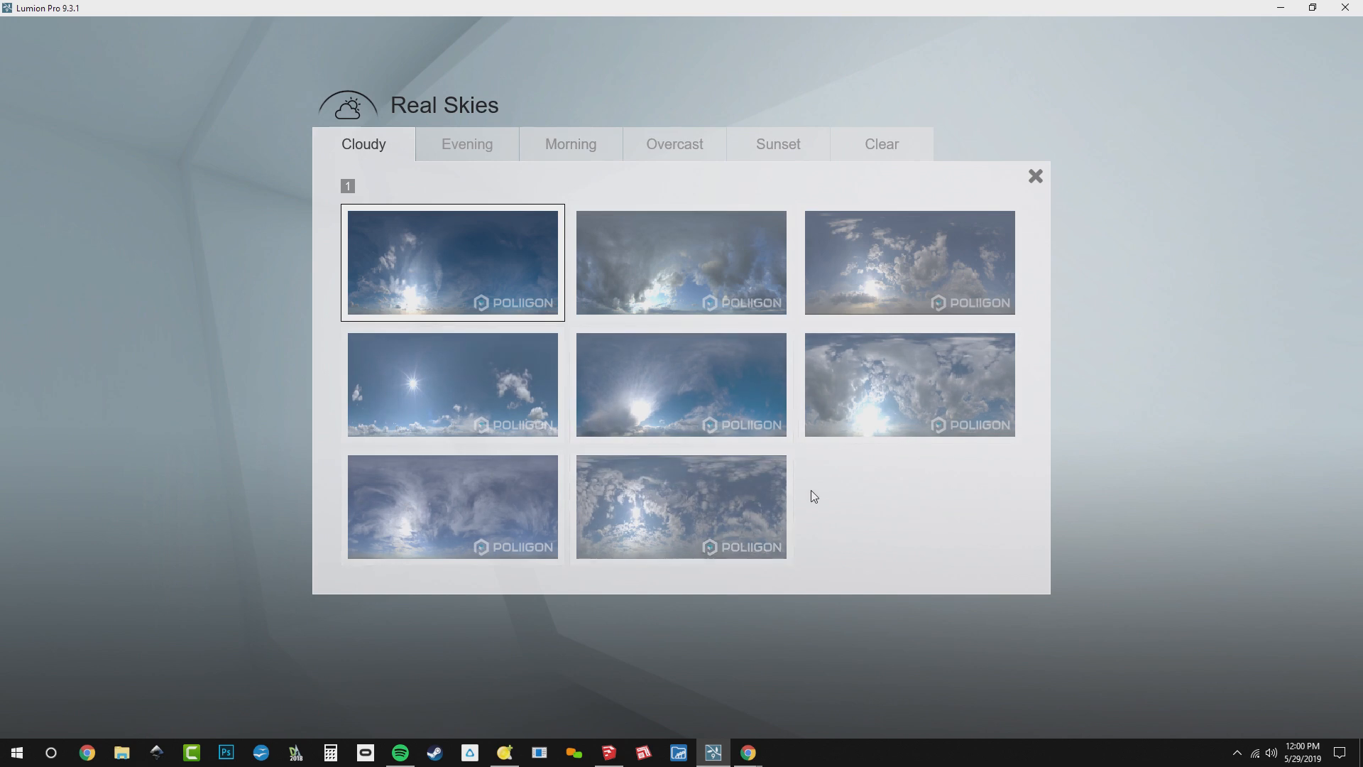
{"action": "left_click", "coordinate": [704, 511]}
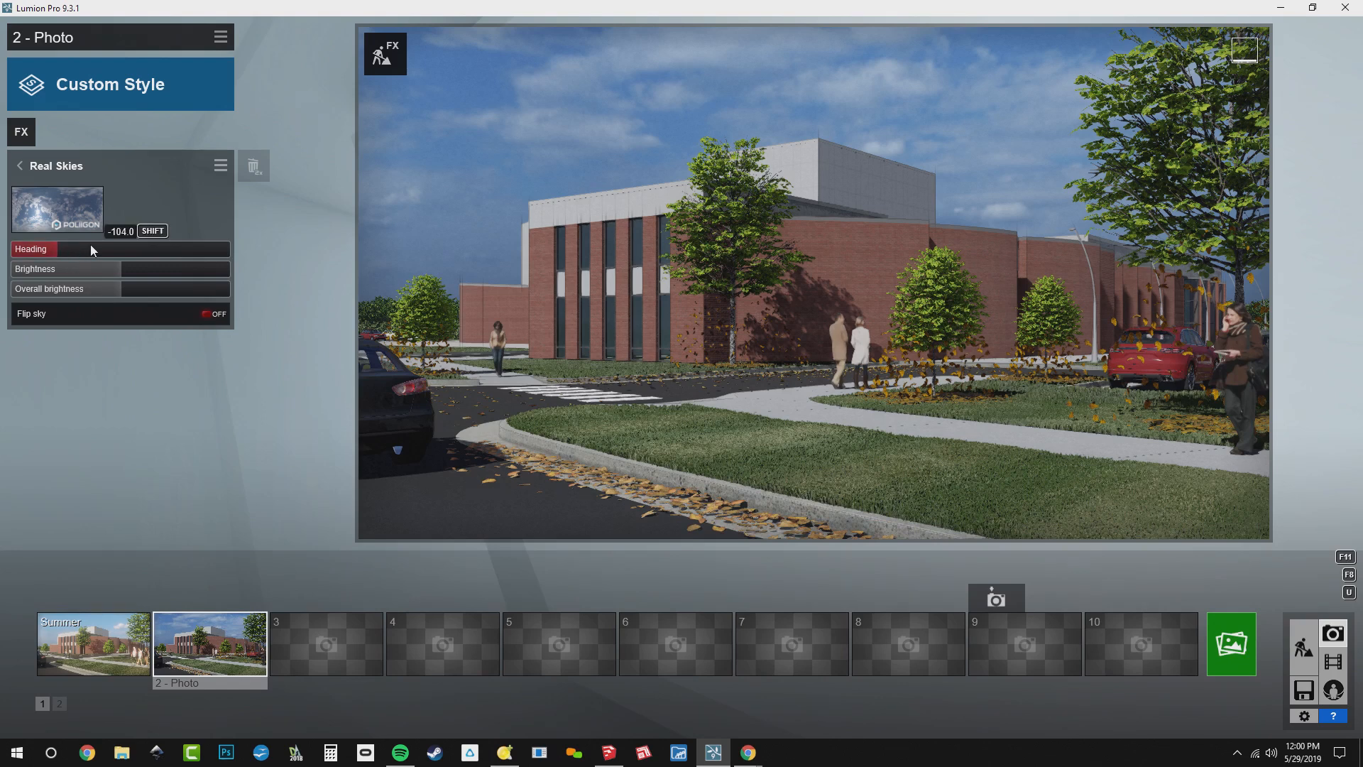
{"action": "left_click", "coordinate": [30, 168]}
{"action": "left_click", "coordinate": [211, 138]}
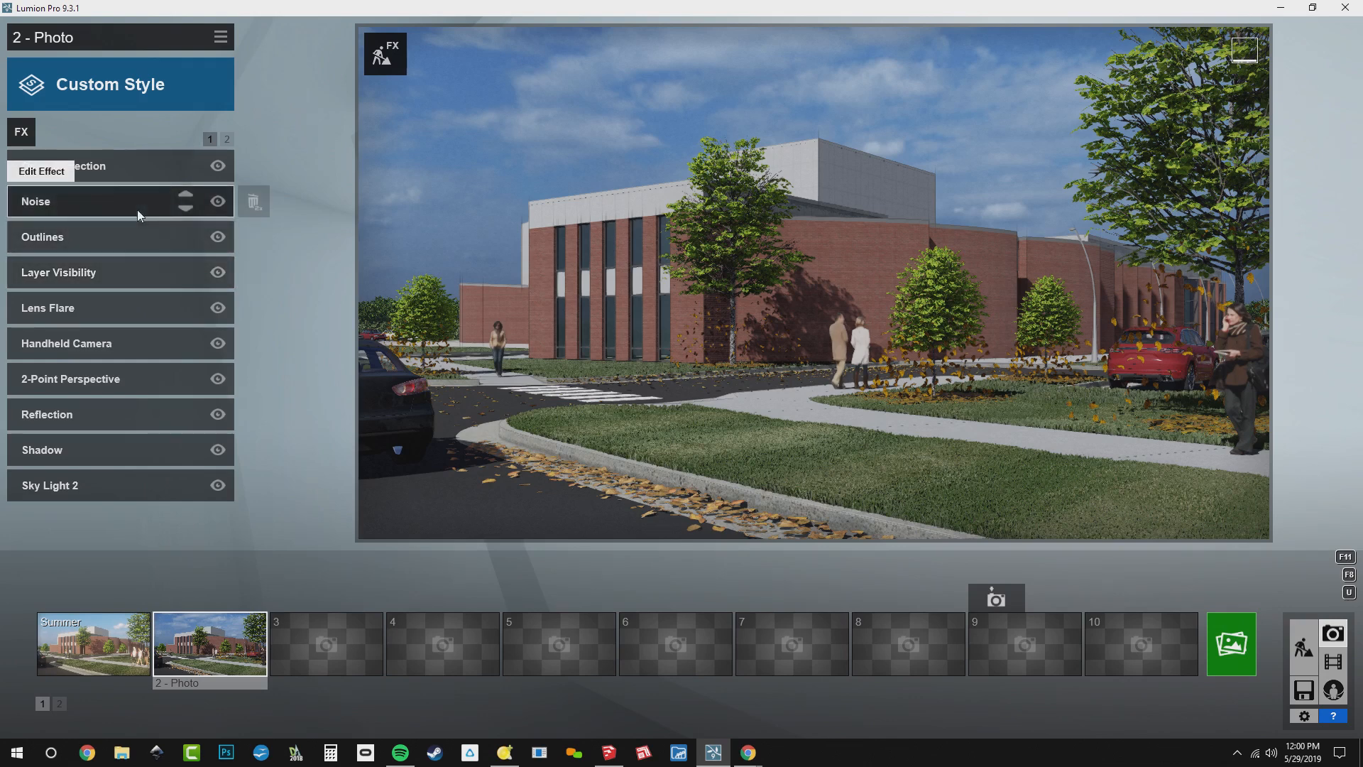
Lower the temperature slightly and raise the saturation slightly in photo 2's Color Correction effect, and return to the effects list
{"action": "left_click", "coordinate": [135, 169]}
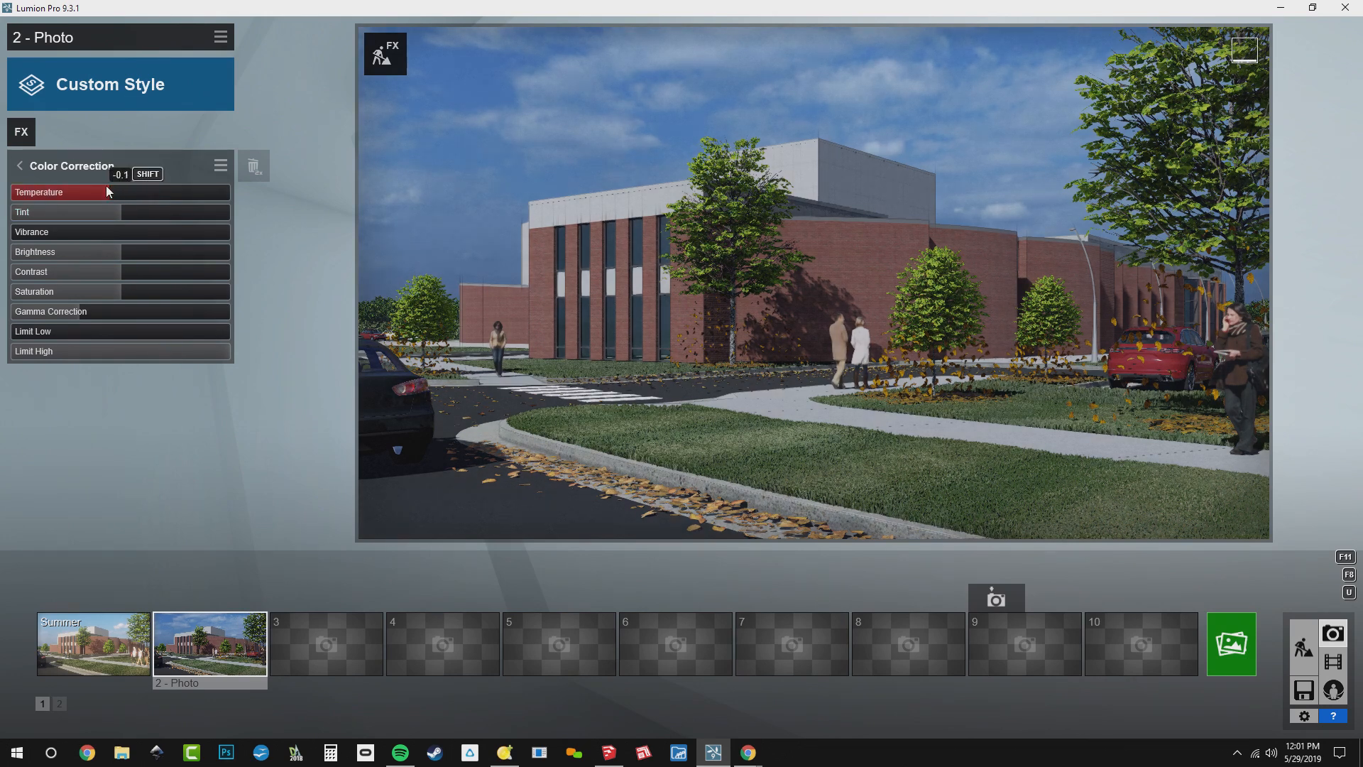
{"action": "mouse_move", "coordinate": [100, 187]}
{"action": "left_mouse_down"}
{"action": "mouse_move", "coordinate": [38, 196]}
{"action": "mouse_move", "coordinate": [173, 202]}
{"action": "mouse_move", "coordinate": [113, 192]}
{"action": "left_mouse_up"}
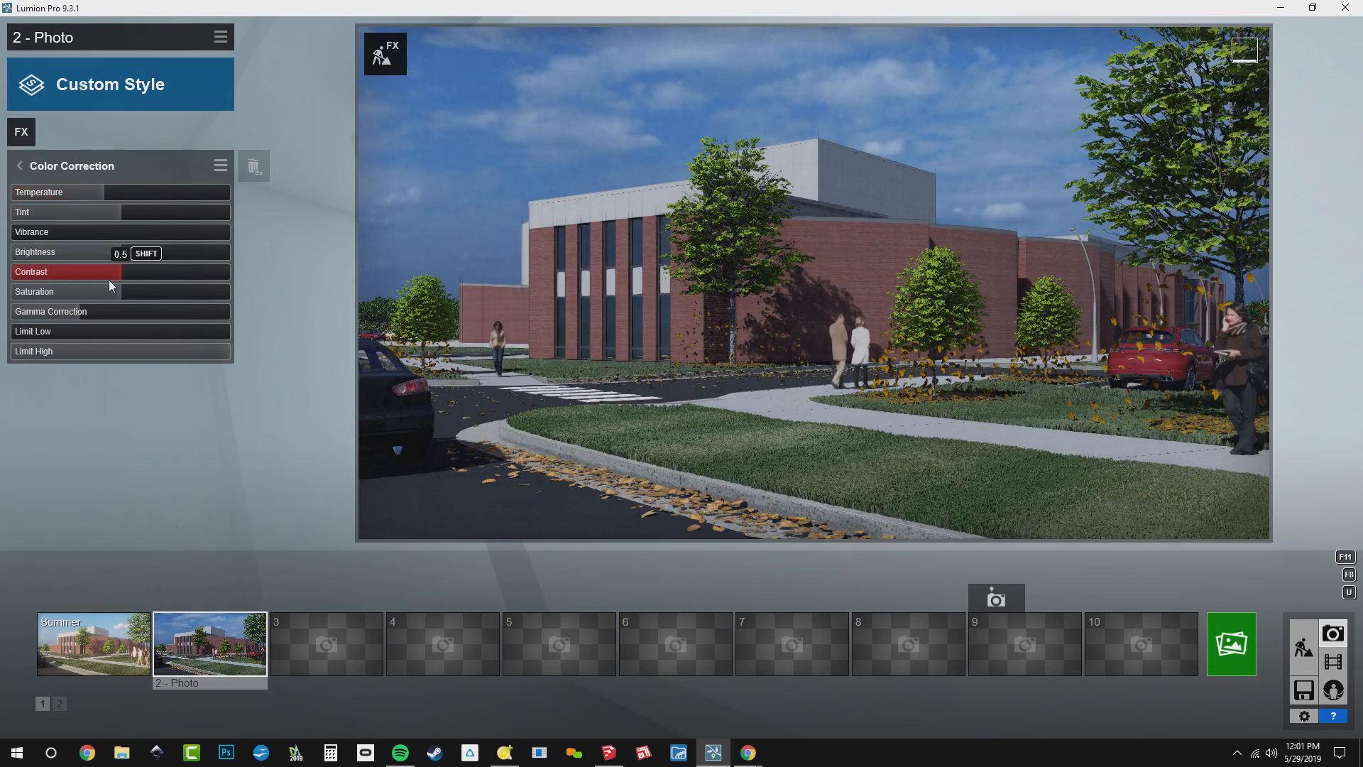
{"action": "left_click_drag", "start_coordinate": [82, 304], "coordinate": [134, 313]}
{"action": "mouse_move", "coordinate": [134, 311]}
{"action": "left_mouse_down"}
{"action": "mouse_move", "coordinate": [106, 310]}
{"action": "mouse_move", "coordinate": [132, 315]}
{"action": "left_mouse_up"}
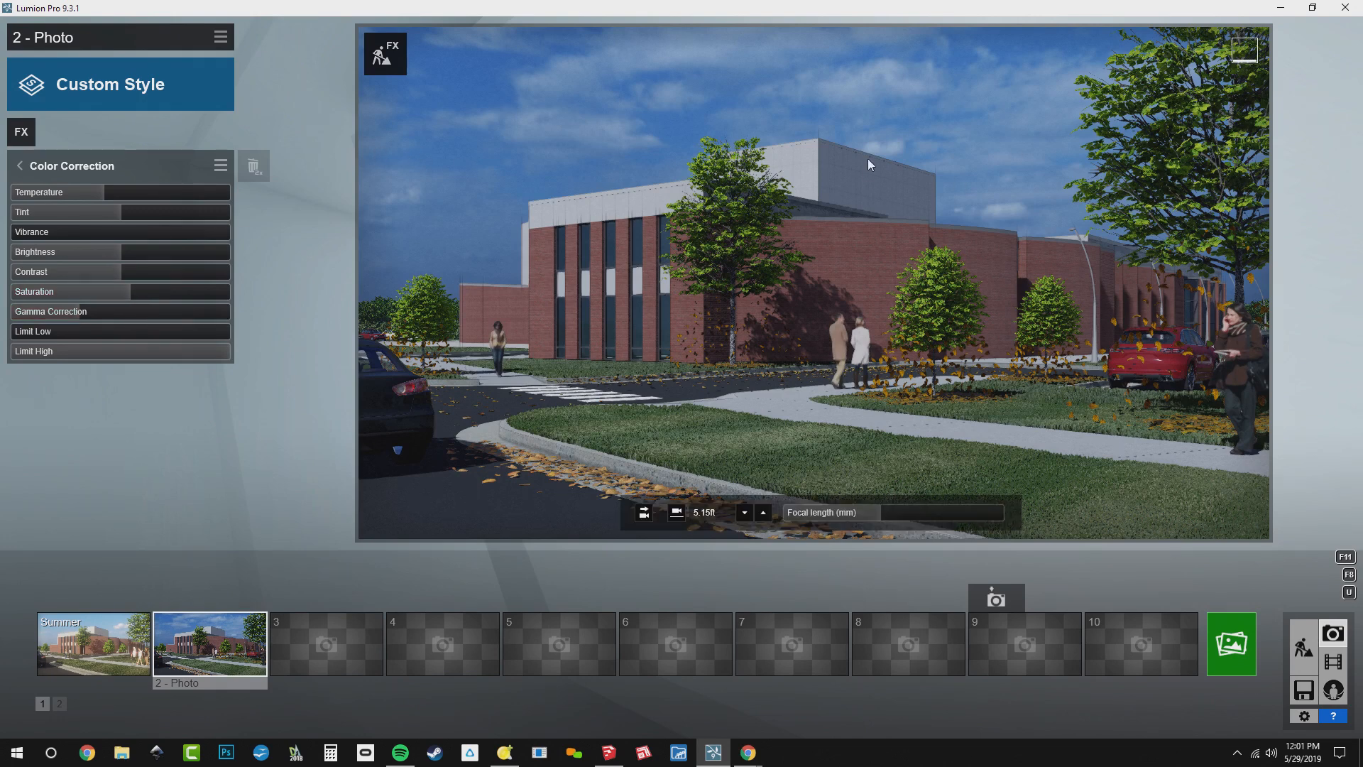
{"action": "left_click", "coordinate": [80, 168]}
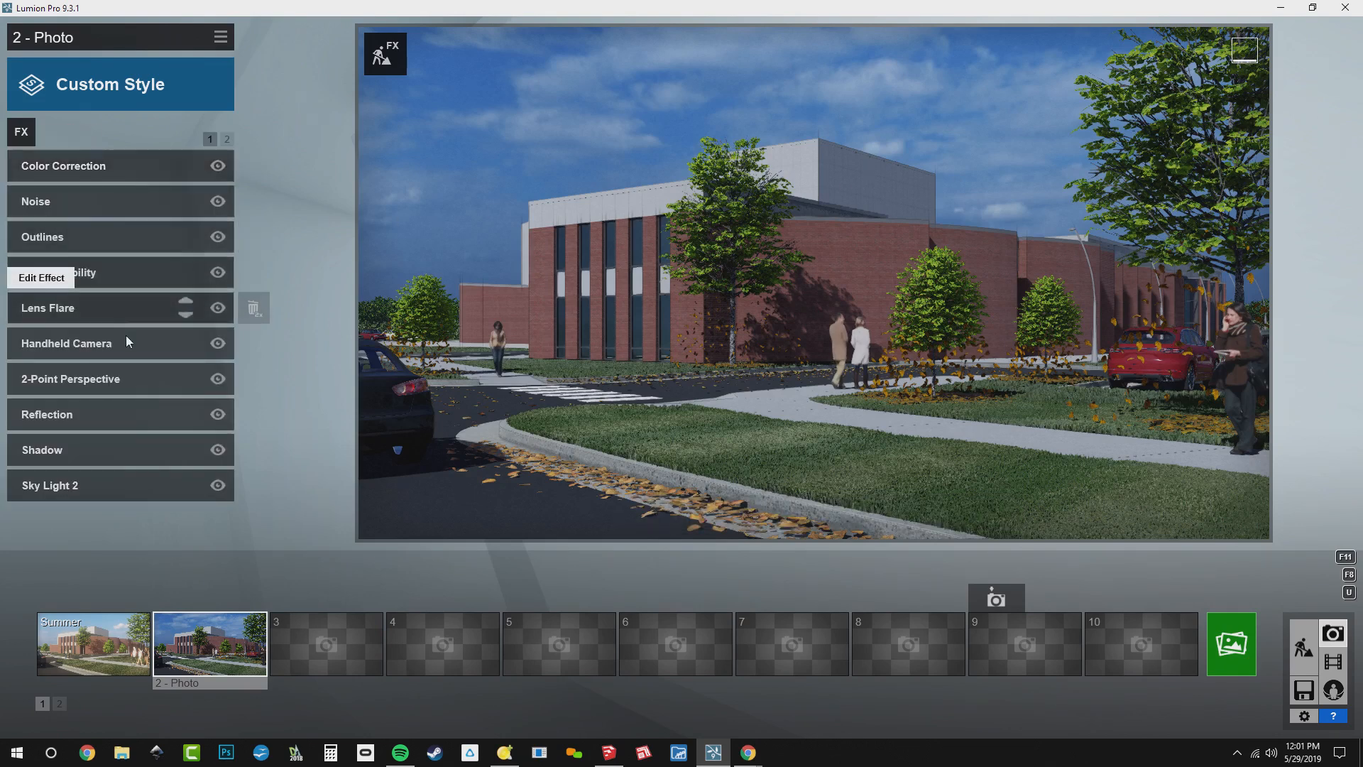
Check the layers turned on in photo 2's Layer Visibility effect and add the Autumn Colors effect
{"action": "left_click", "coordinate": [122, 279]}
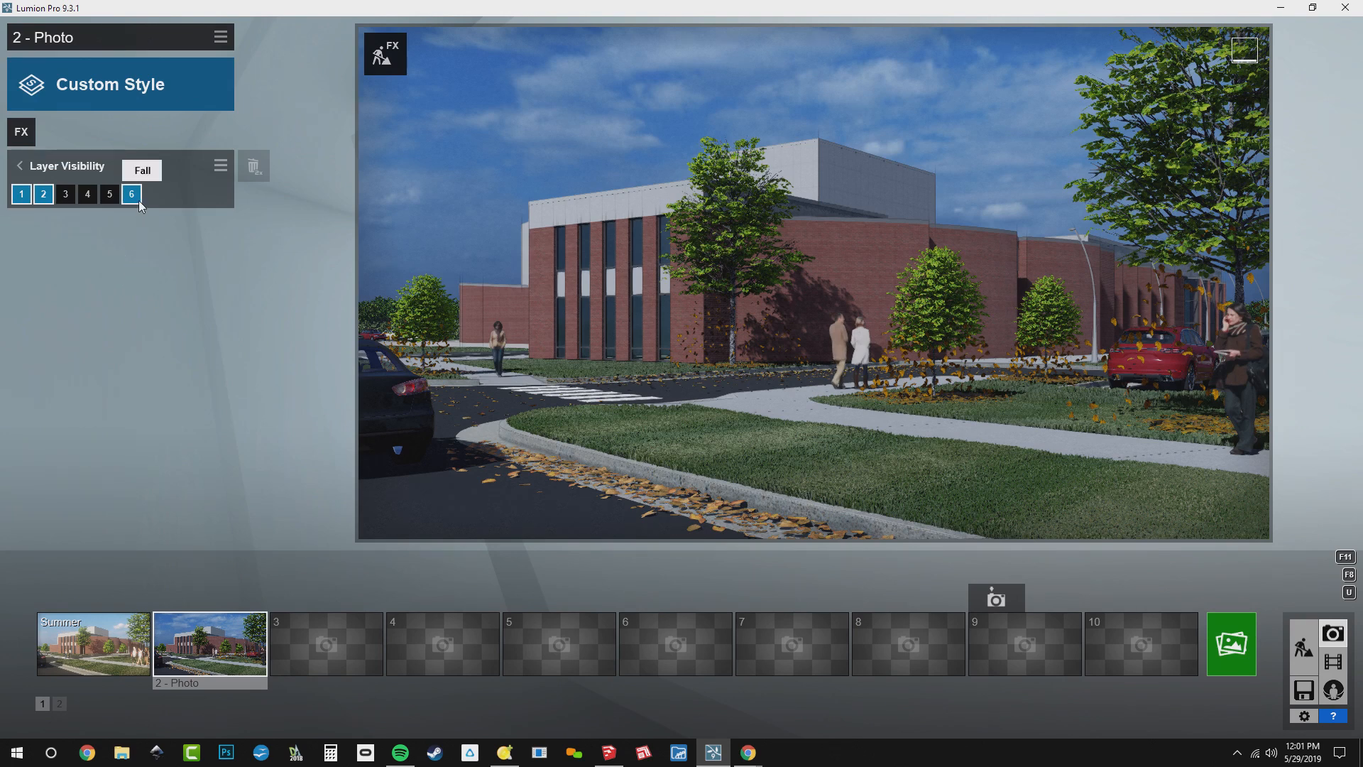
{"action": "left_click", "coordinate": [30, 136]}
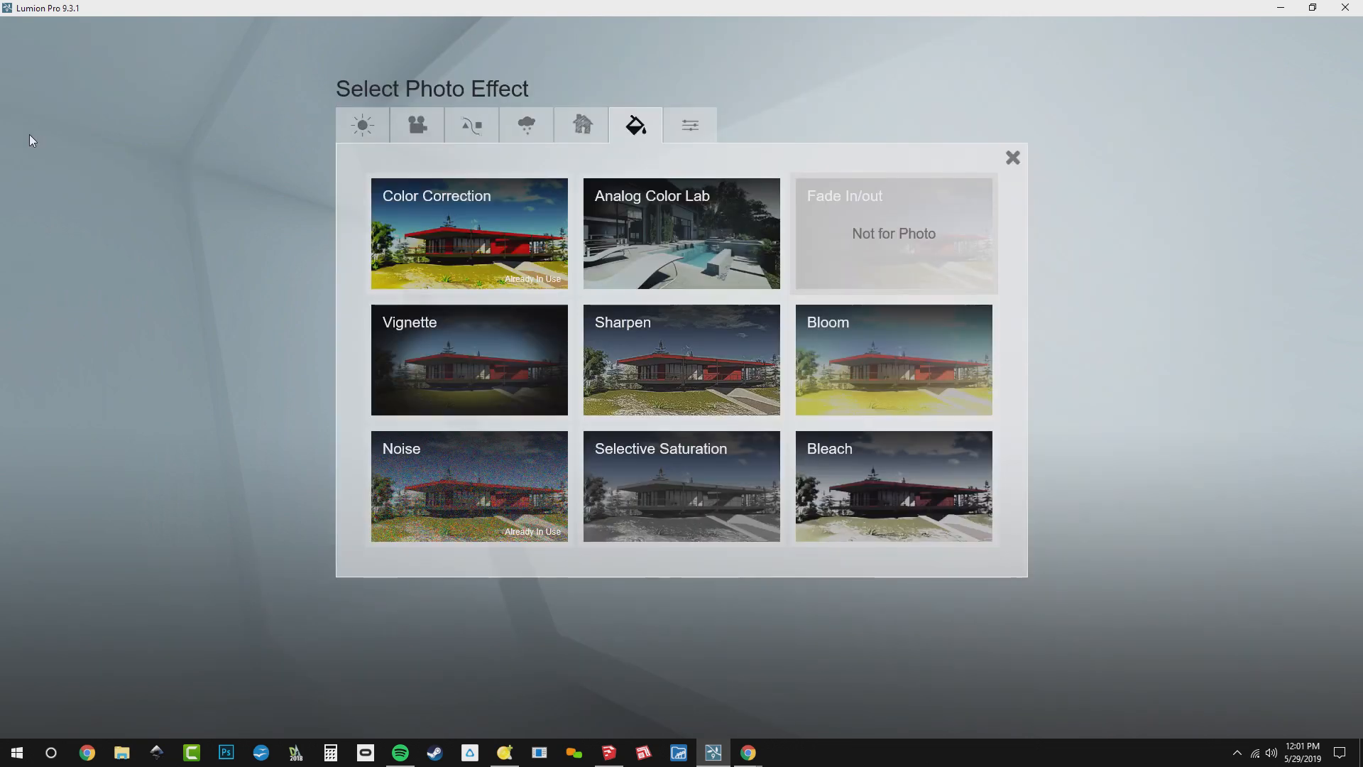
{"action": "left_click", "coordinate": [526, 126]}
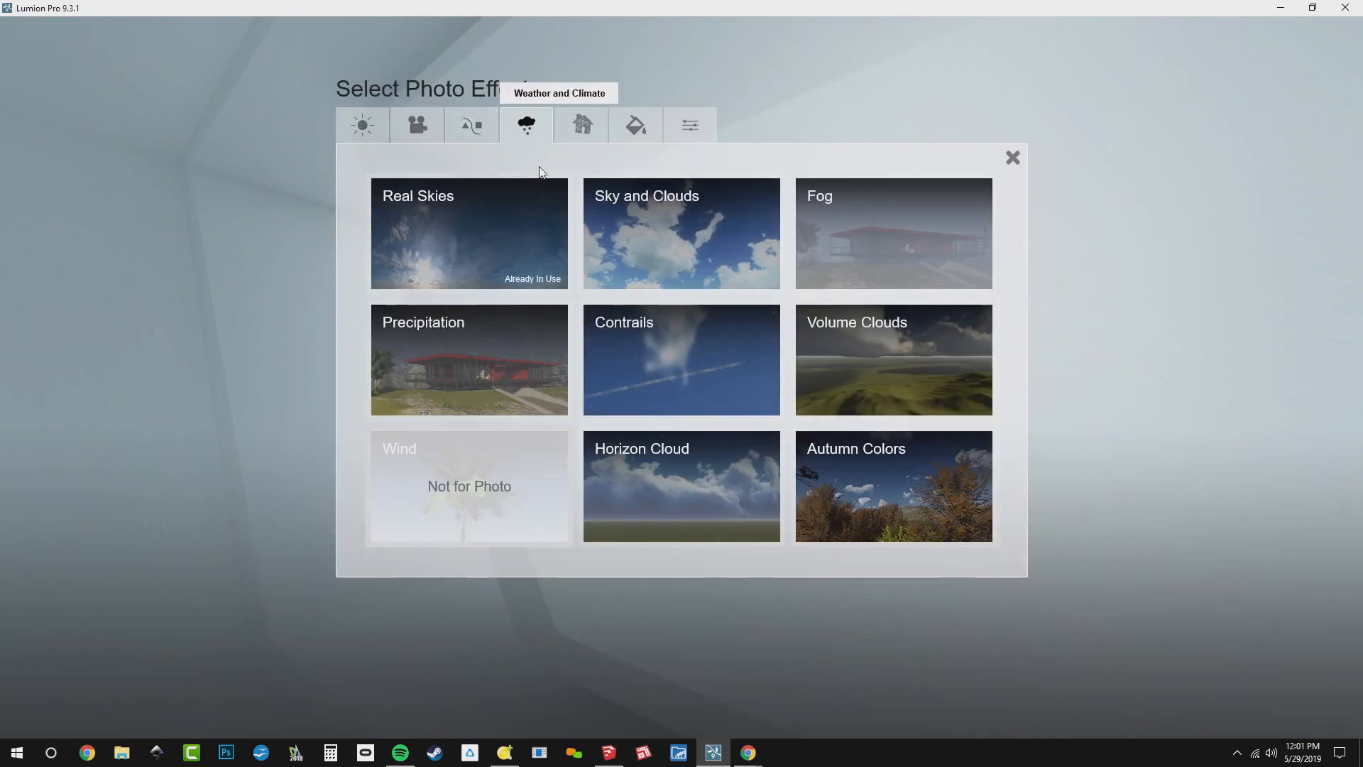
{"action": "left_click", "coordinate": [845, 469]}
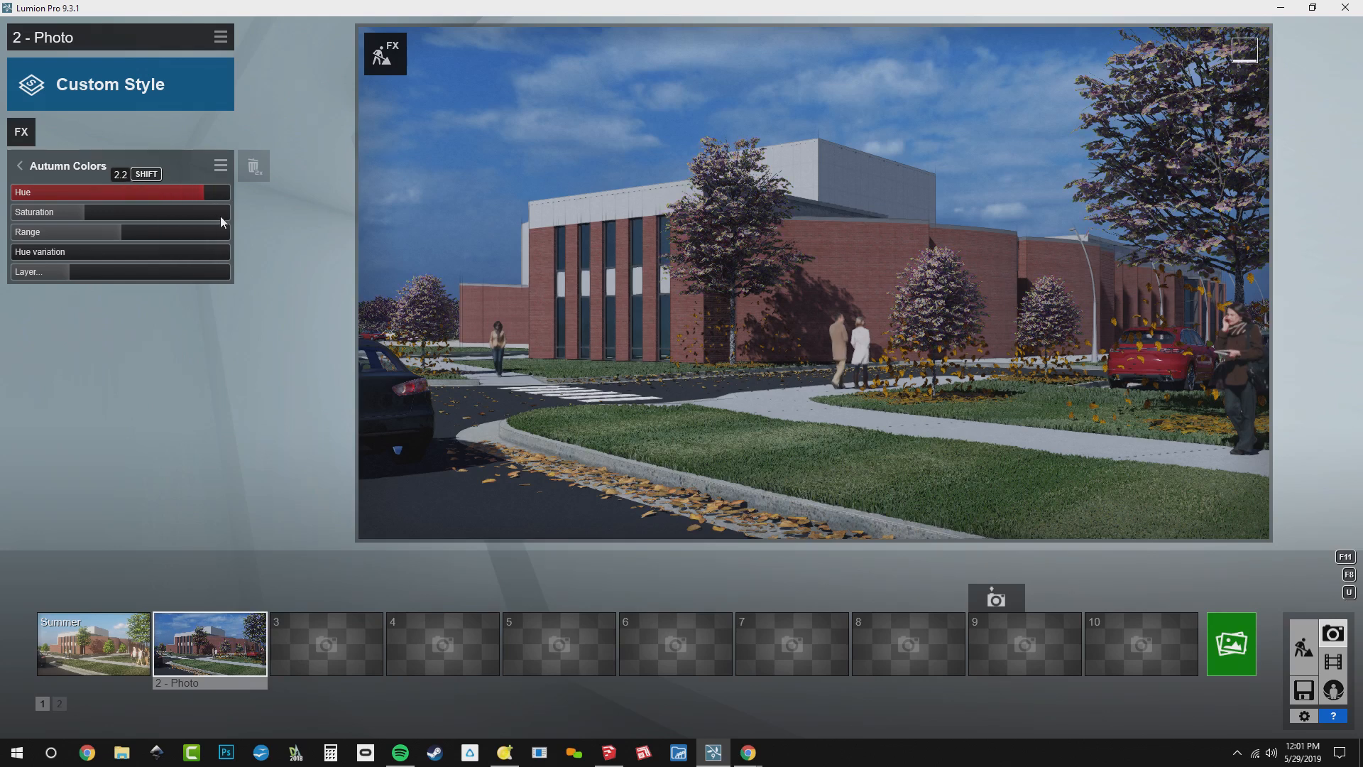
Tune Autumn Colors to golden foliage: hue slightly lower, saturation about 1.9, range slightly reduced, and a very small hue variation
{"action": "left_click_drag", "start_coordinate": [138, 222], "coordinate": [88, 214]}
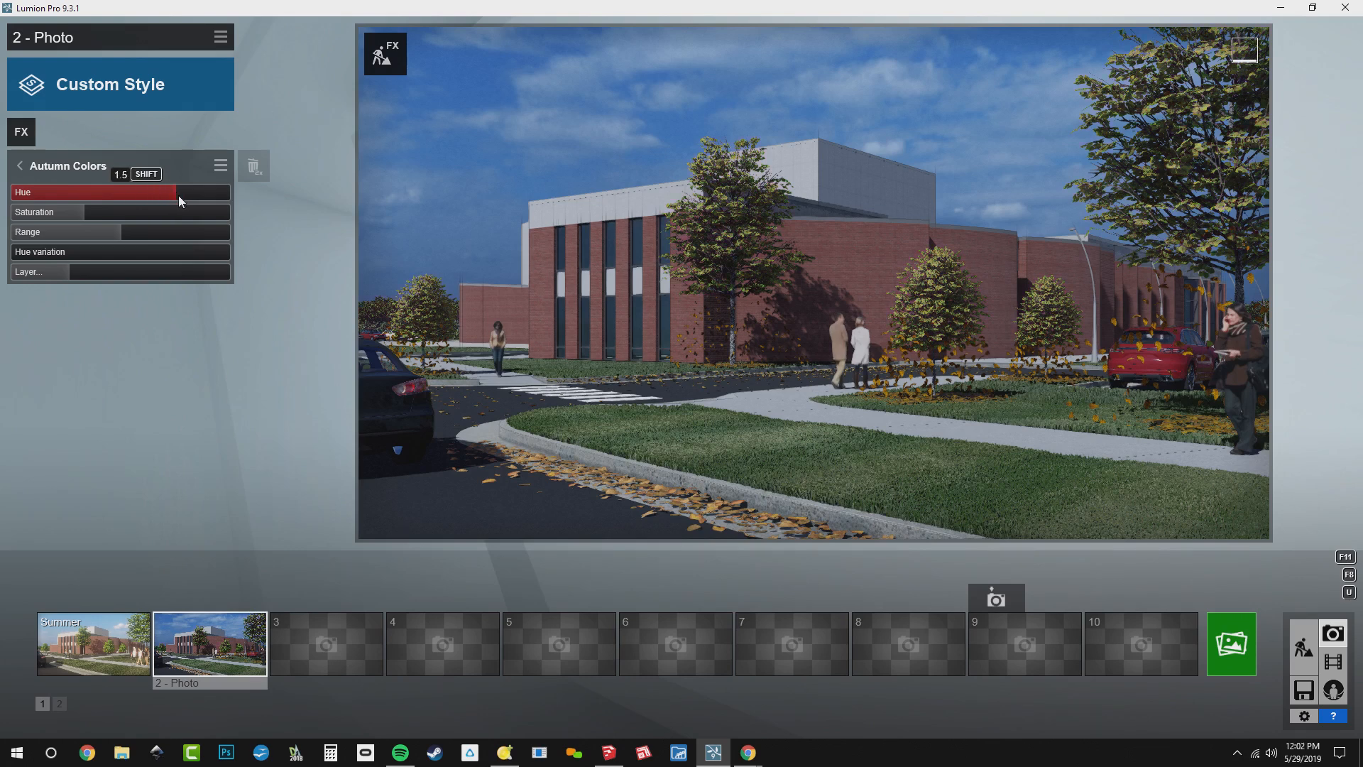
{"action": "left_click_drag", "start_coordinate": [177, 194], "coordinate": [185, 197]}
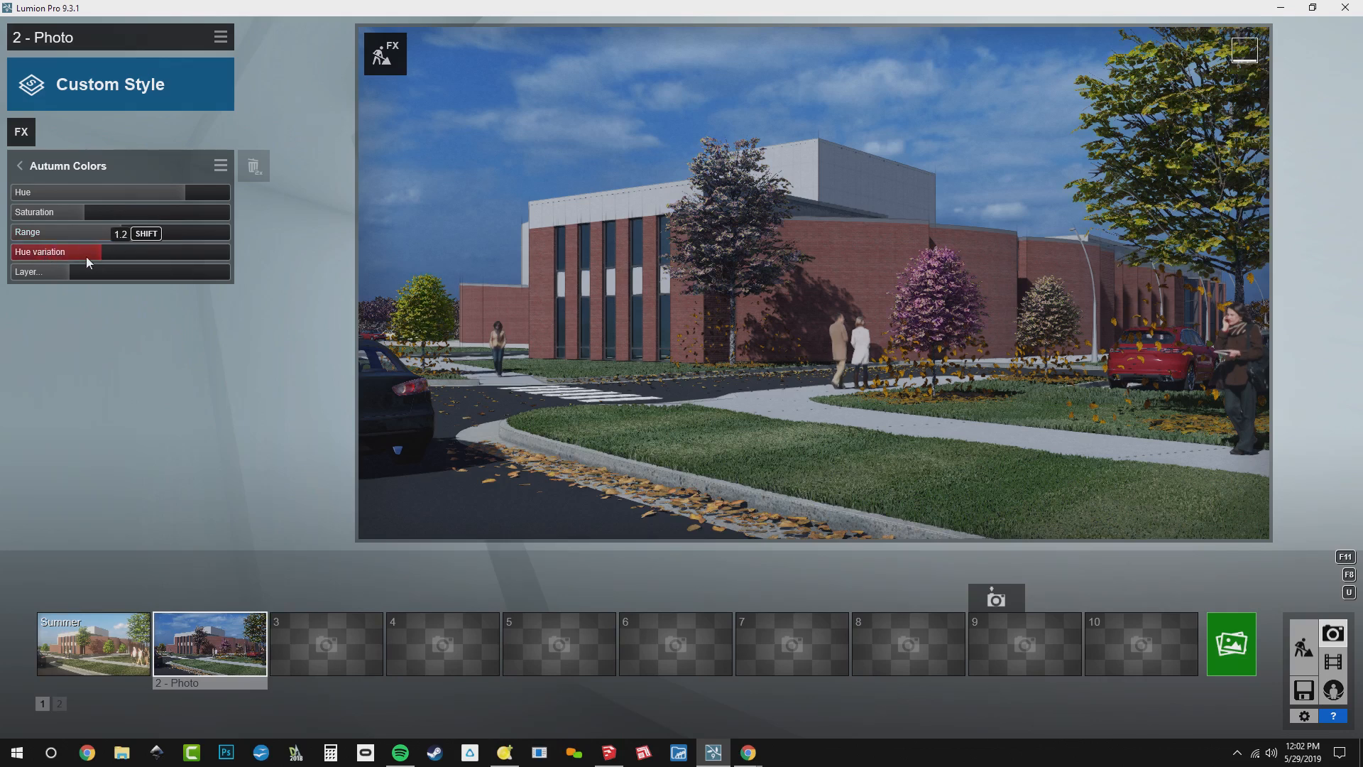
{"action": "left_click_drag", "start_coordinate": [58, 257], "coordinate": [5, 274]}
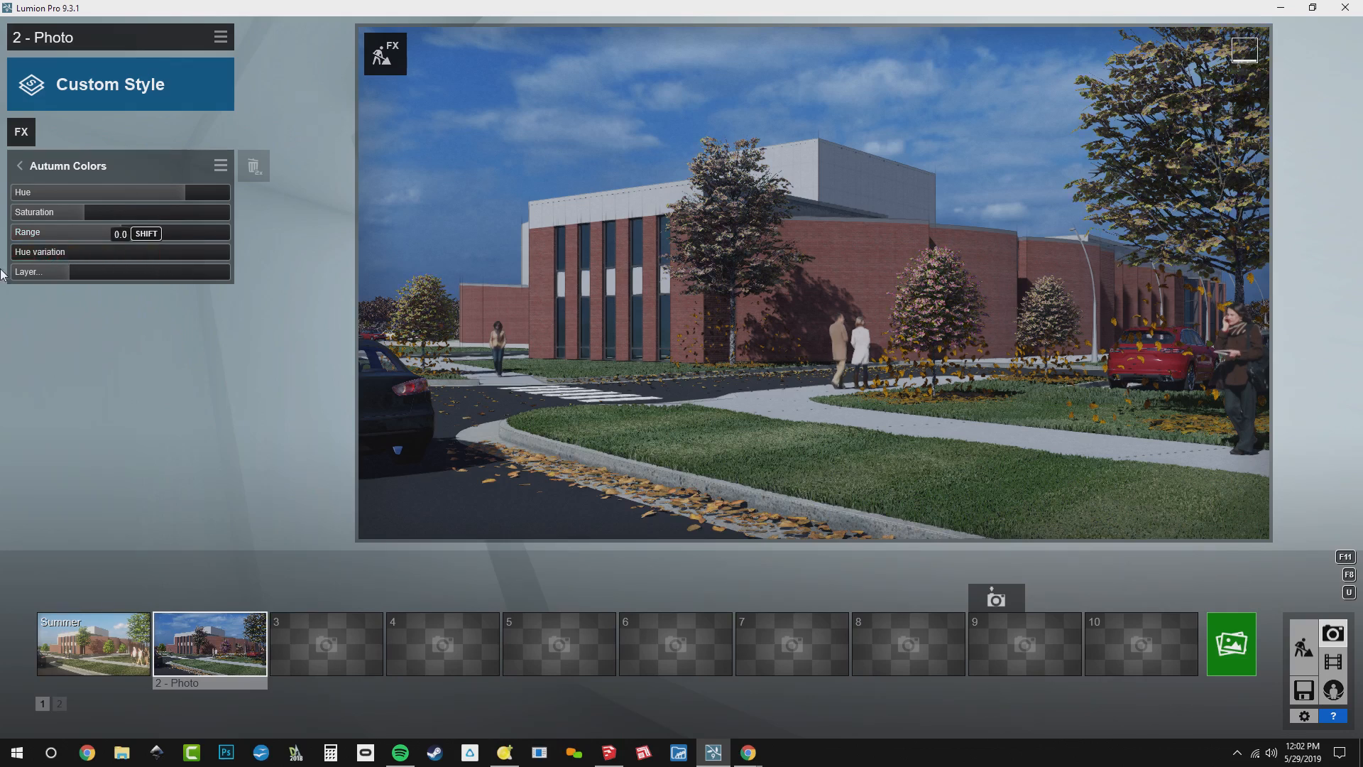
{"action": "left_click_drag", "start_coordinate": [124, 234], "coordinate": [159, 244]}
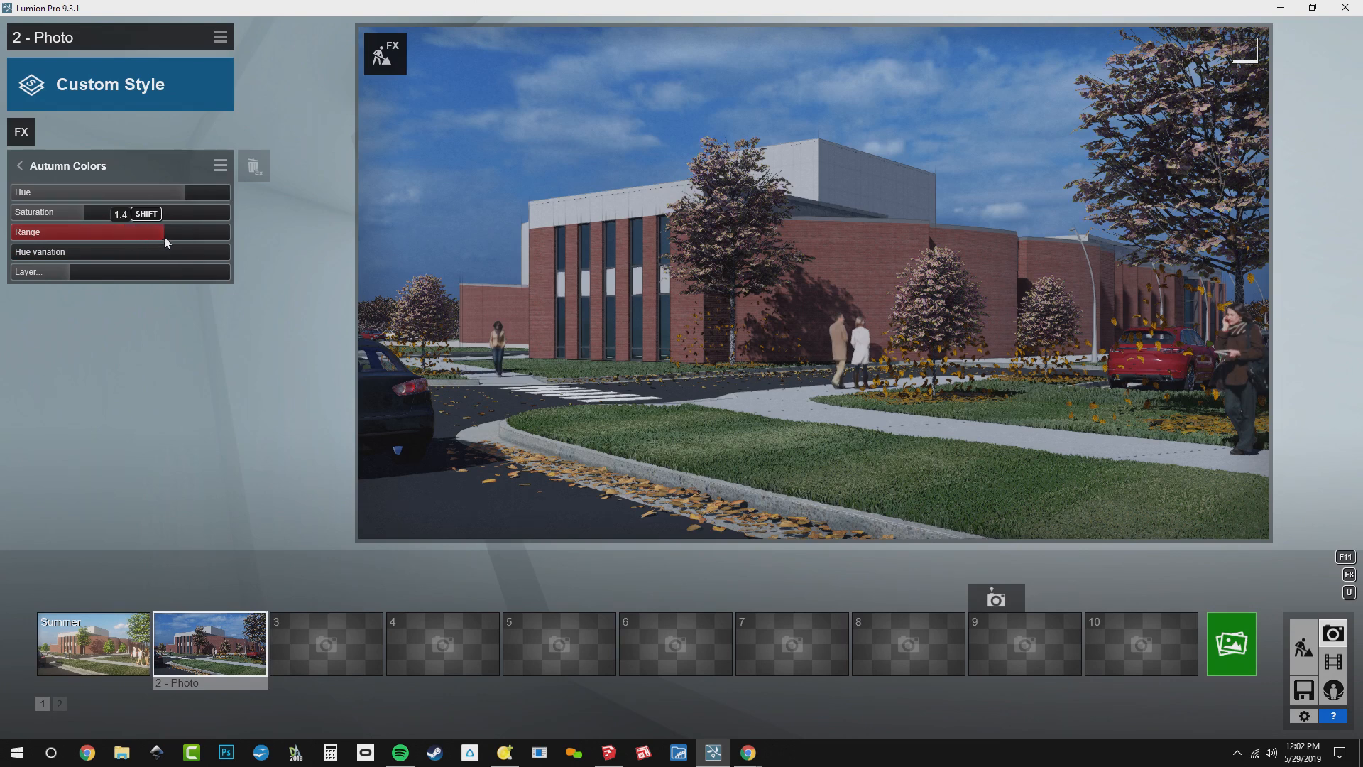
{"action": "left_click", "coordinate": [28, 254]}
{"action": "left_click_drag", "start_coordinate": [31, 253], "coordinate": [52, 256]}
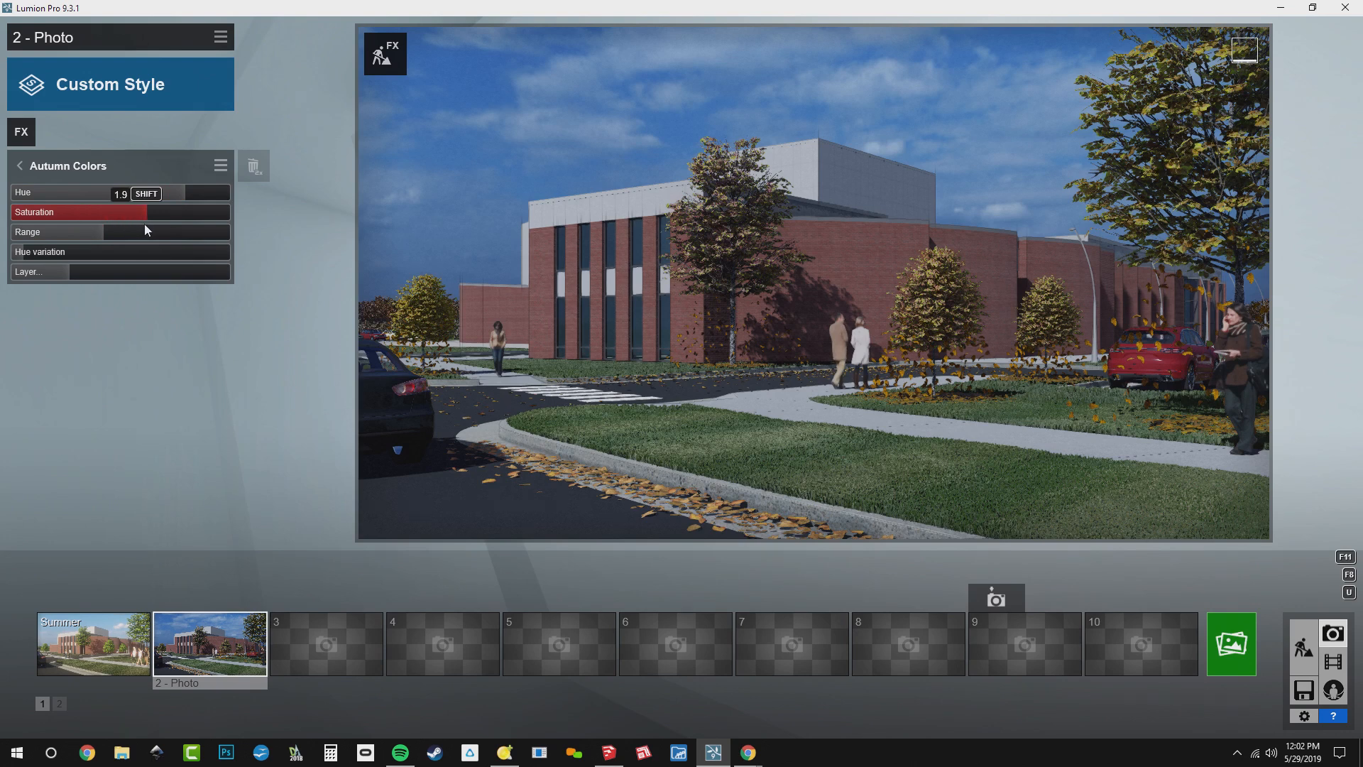
{"action": "left_click_drag", "start_coordinate": [144, 233], "coordinate": [205, 235]}
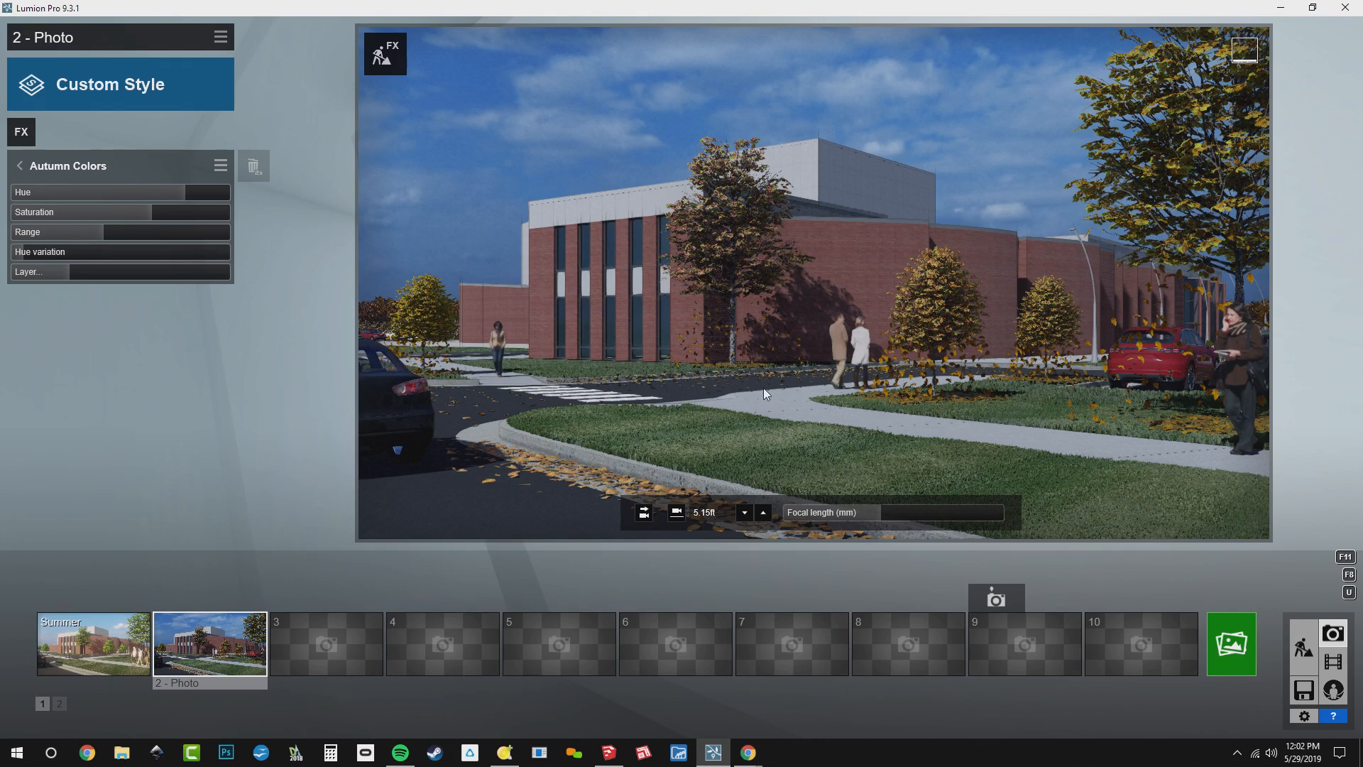
Add the Precipitation effect with particles quantity and extra fog addition at zero, and set its precipitation phase to 0.7
{"action": "left_click", "coordinate": [18, 133]}
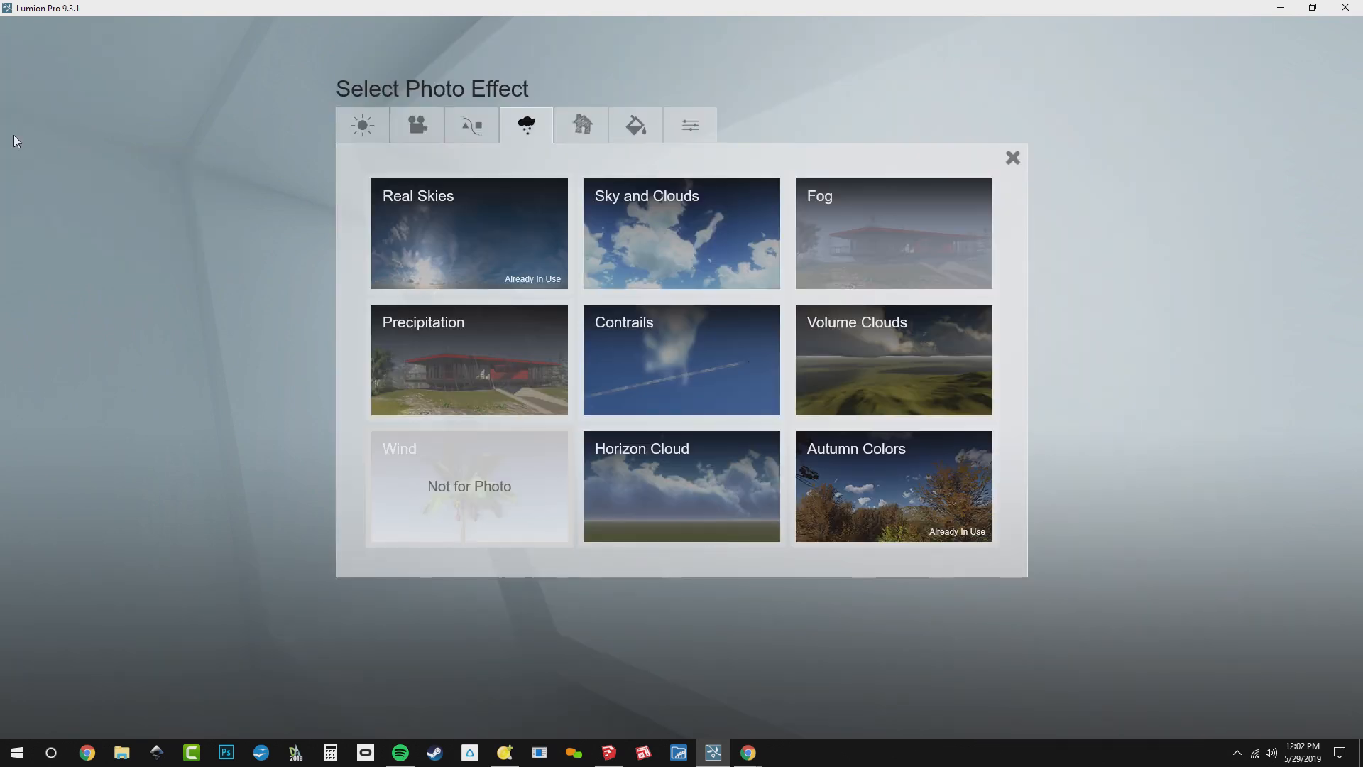
{"action": "left_click", "coordinate": [437, 351]}
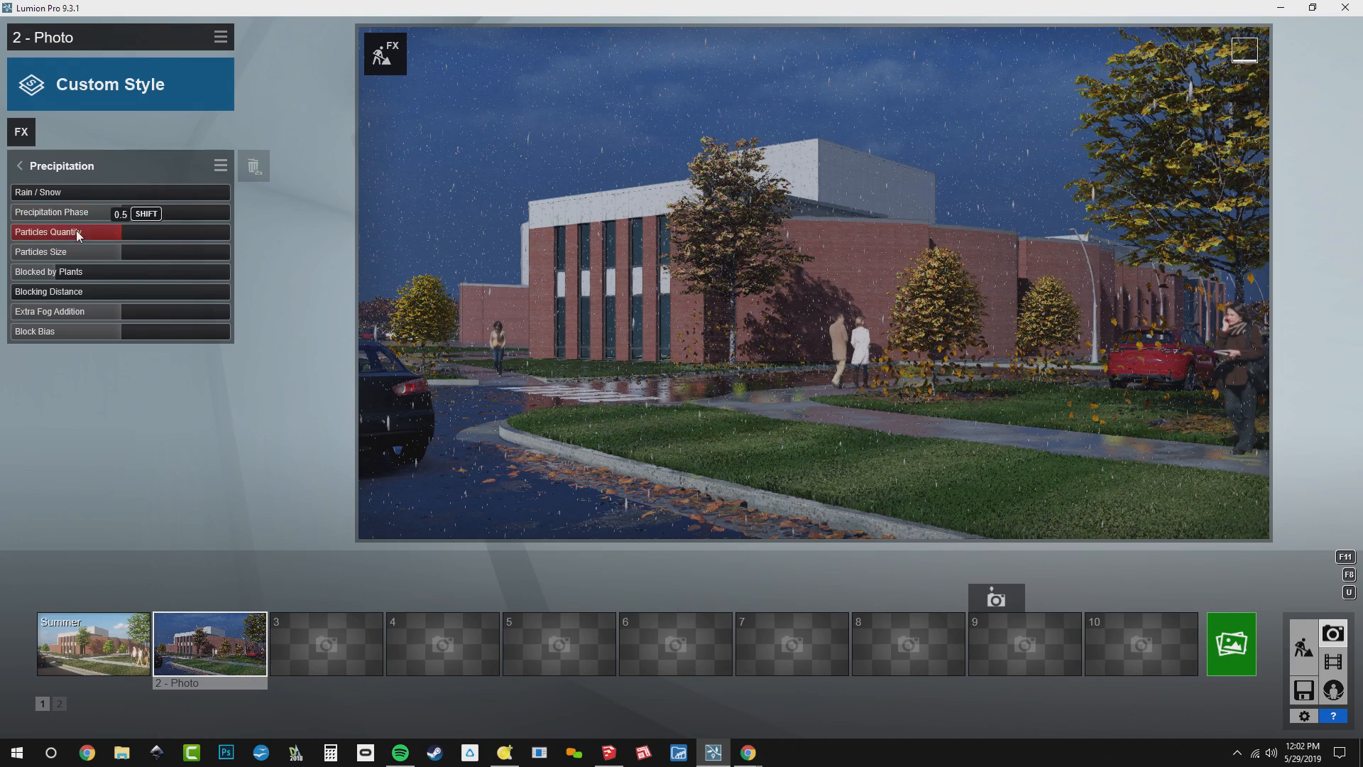
{"action": "left_click_drag", "start_coordinate": [91, 241], "coordinate": [4, 234]}
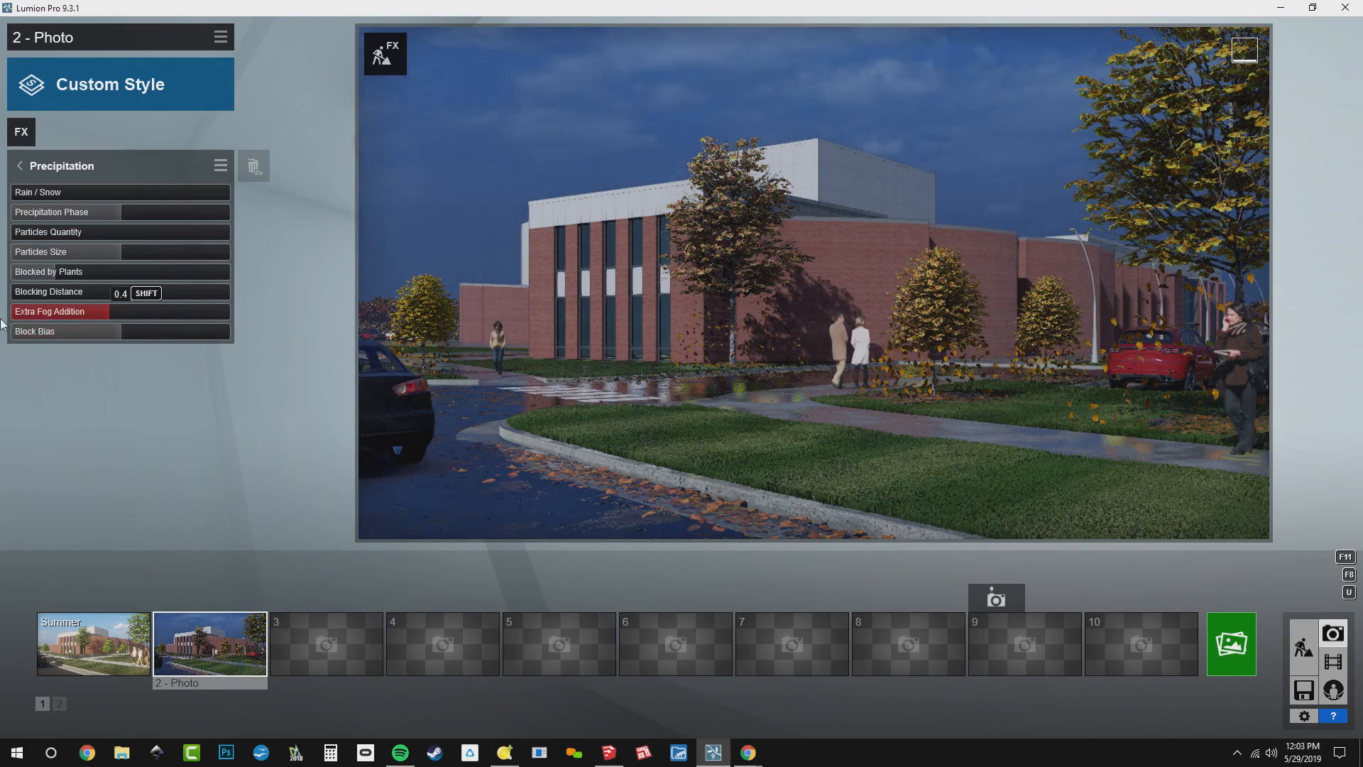
{"action": "left_click_drag", "start_coordinate": [110, 317], "coordinate": [15, 317]}
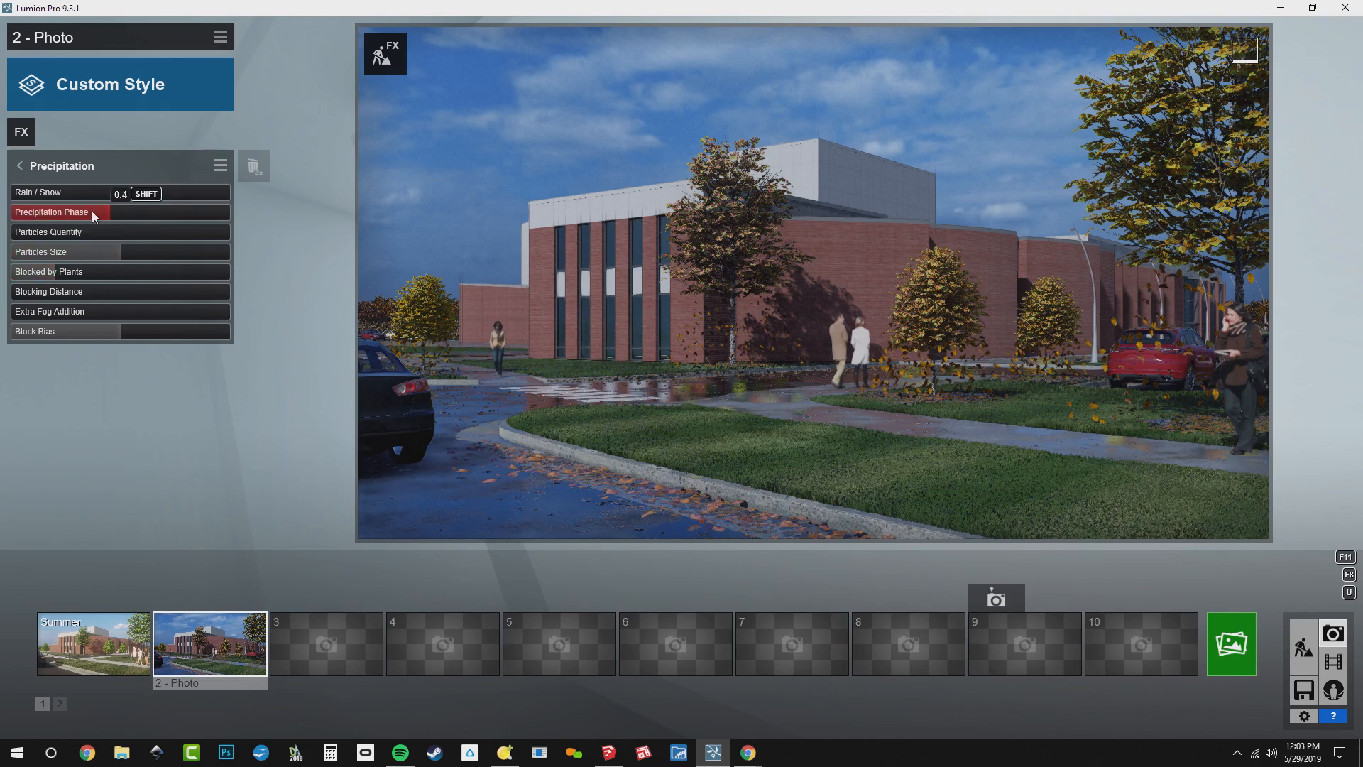
{"action": "left_click_drag", "start_coordinate": [91, 211], "coordinate": [156, 213]}
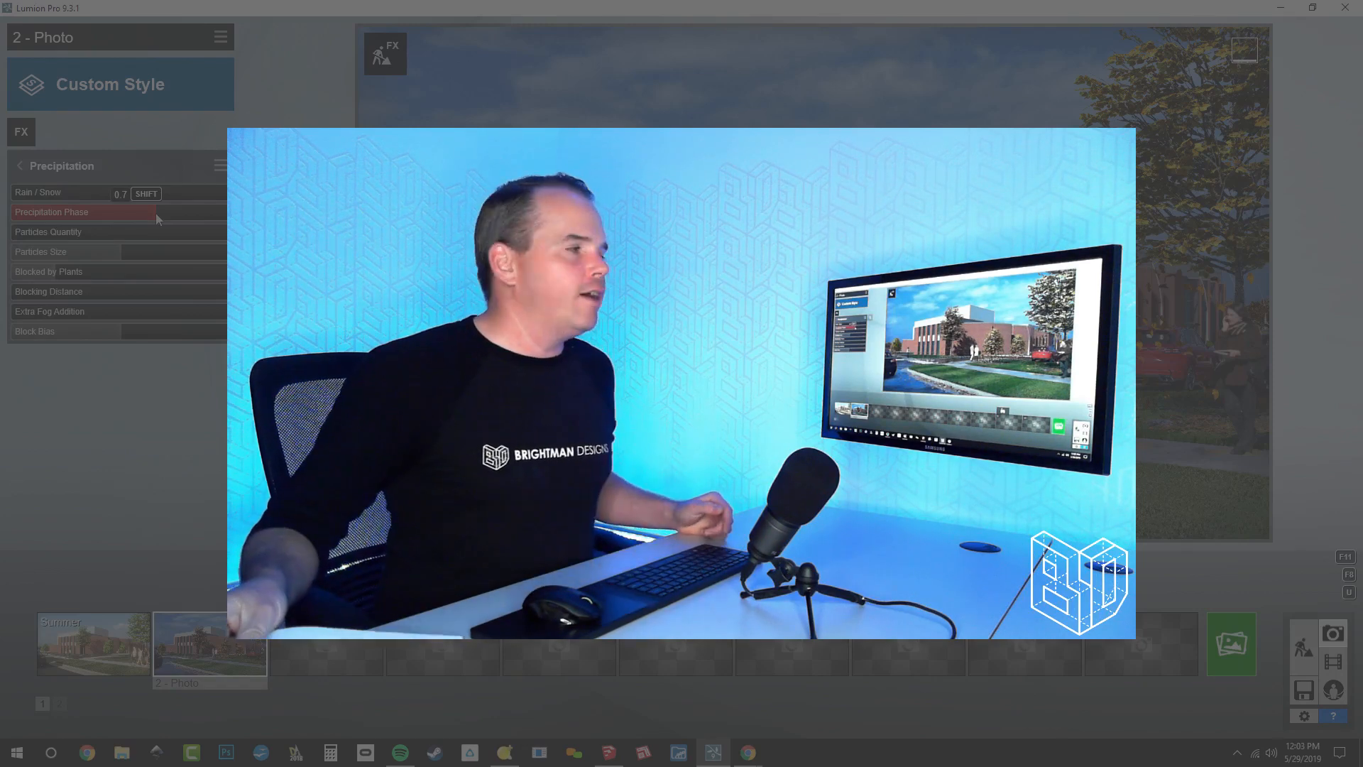
Select empty photo slot 3, and in Build mode hide layer 6 (Fall) and make layer 3 (Winter) visible and active
{"action": "left_click", "coordinate": [338, 639]}
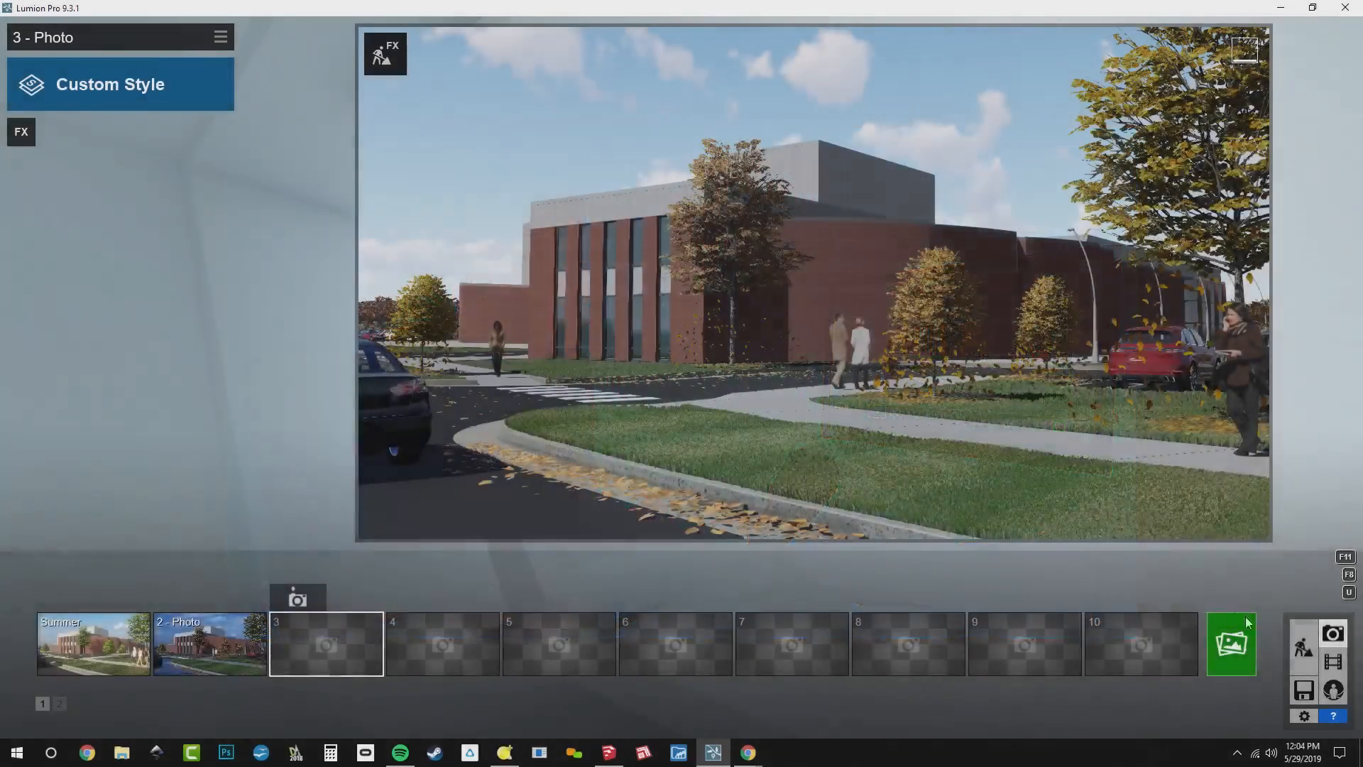
{"action": "left_click", "coordinate": [1308, 641]}
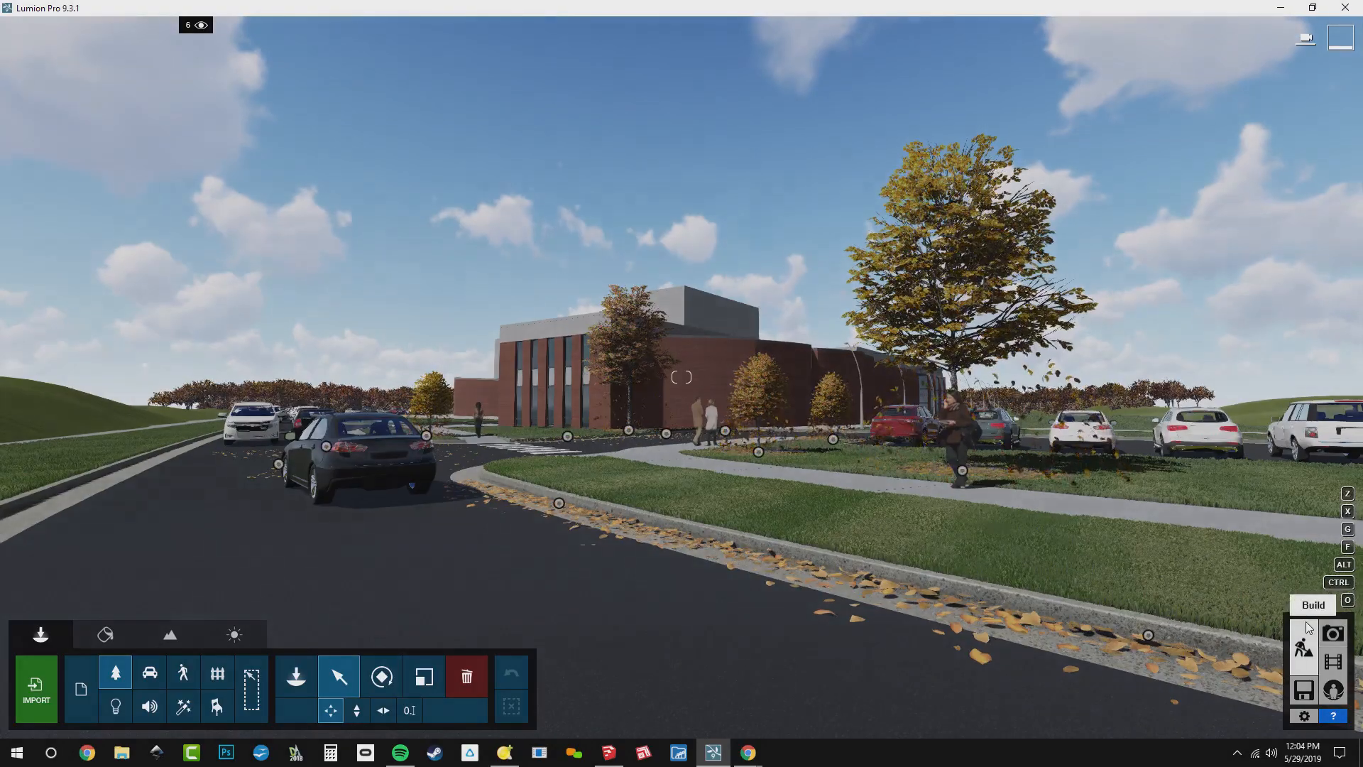
{"action": "mouse_move", "coordinate": [196, 28]}
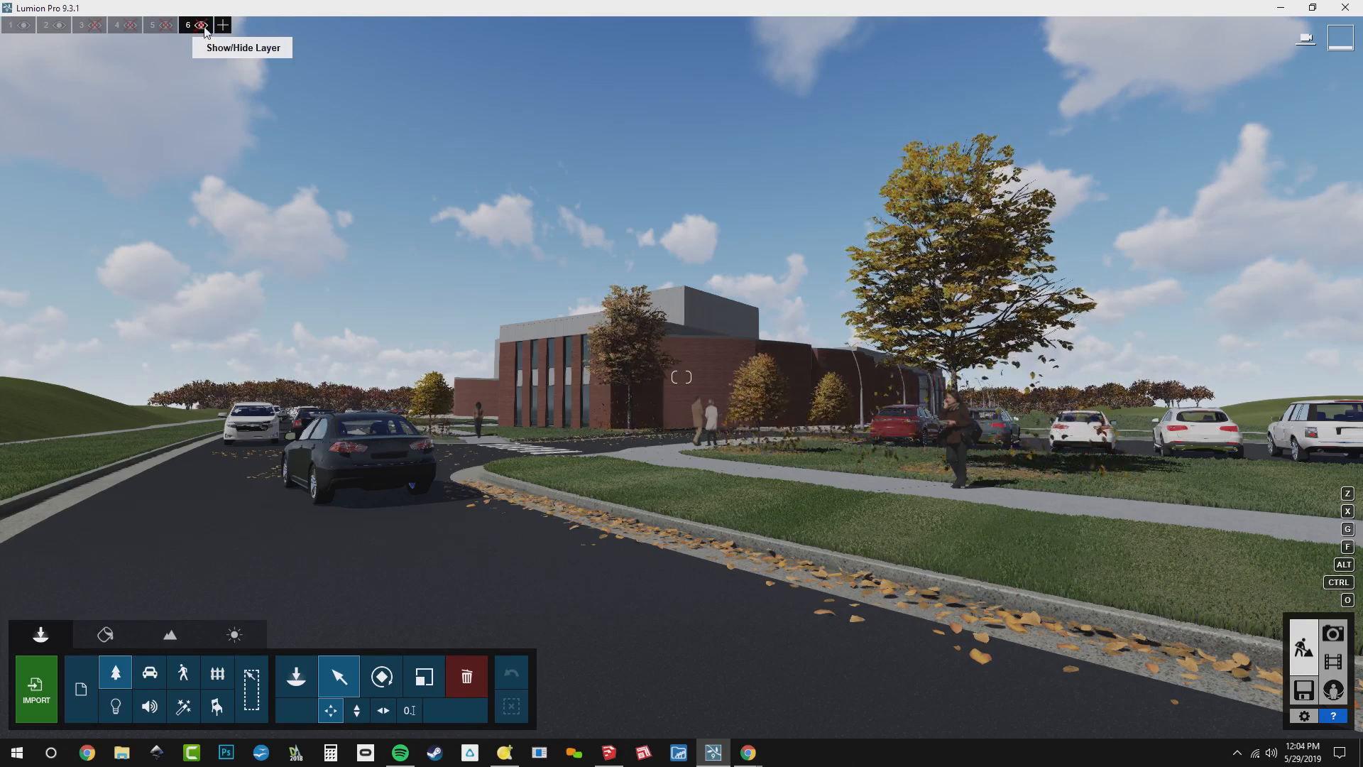
{"action": "left_click", "coordinate": [192, 27]}
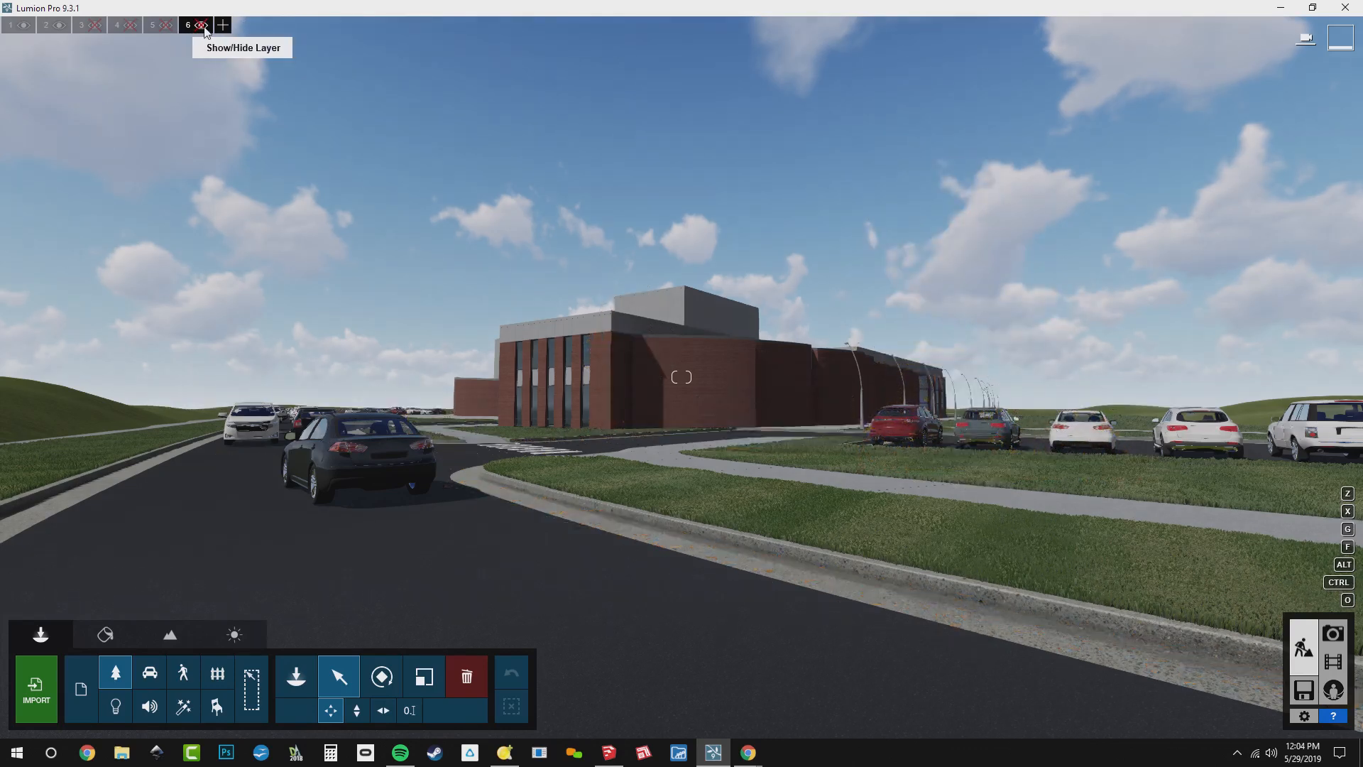
{"action": "left_click", "coordinate": [82, 26]}
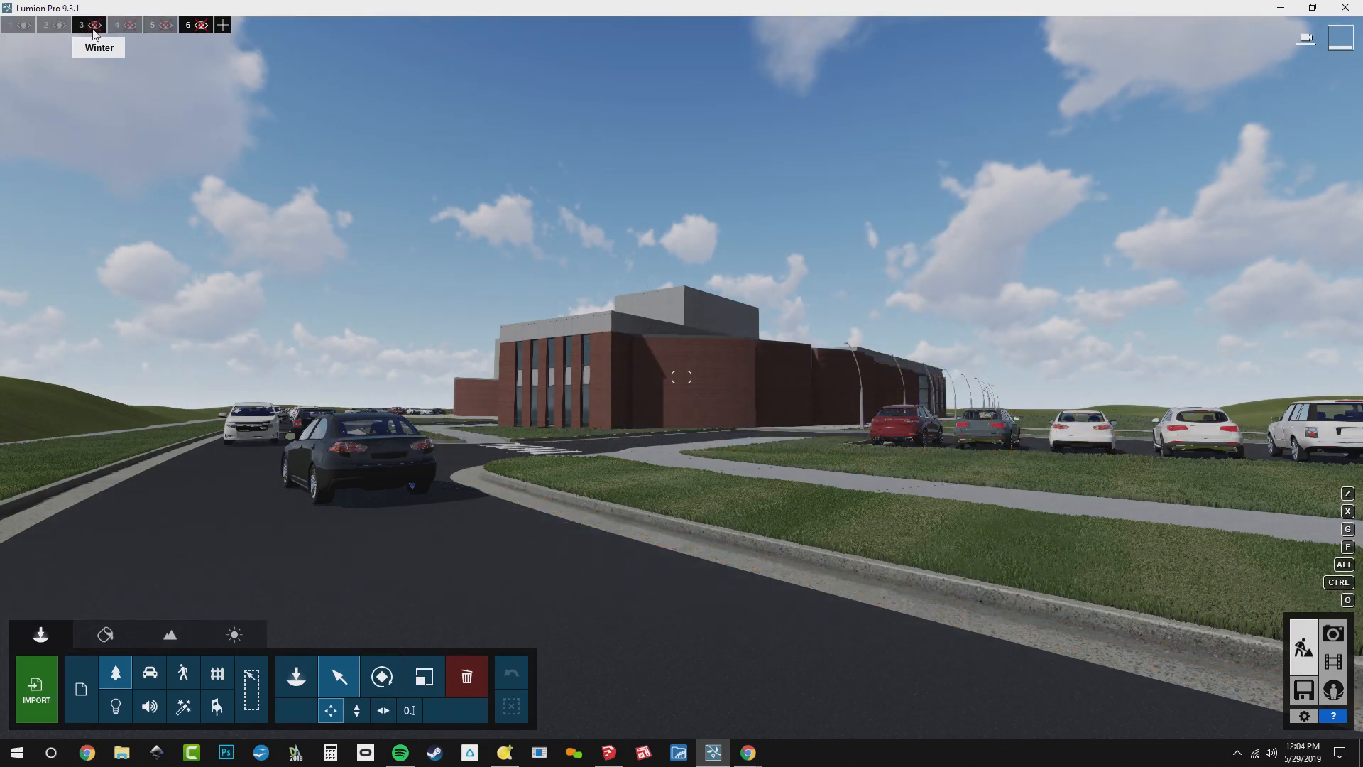
{"action": "left_click", "coordinate": [94, 27]}
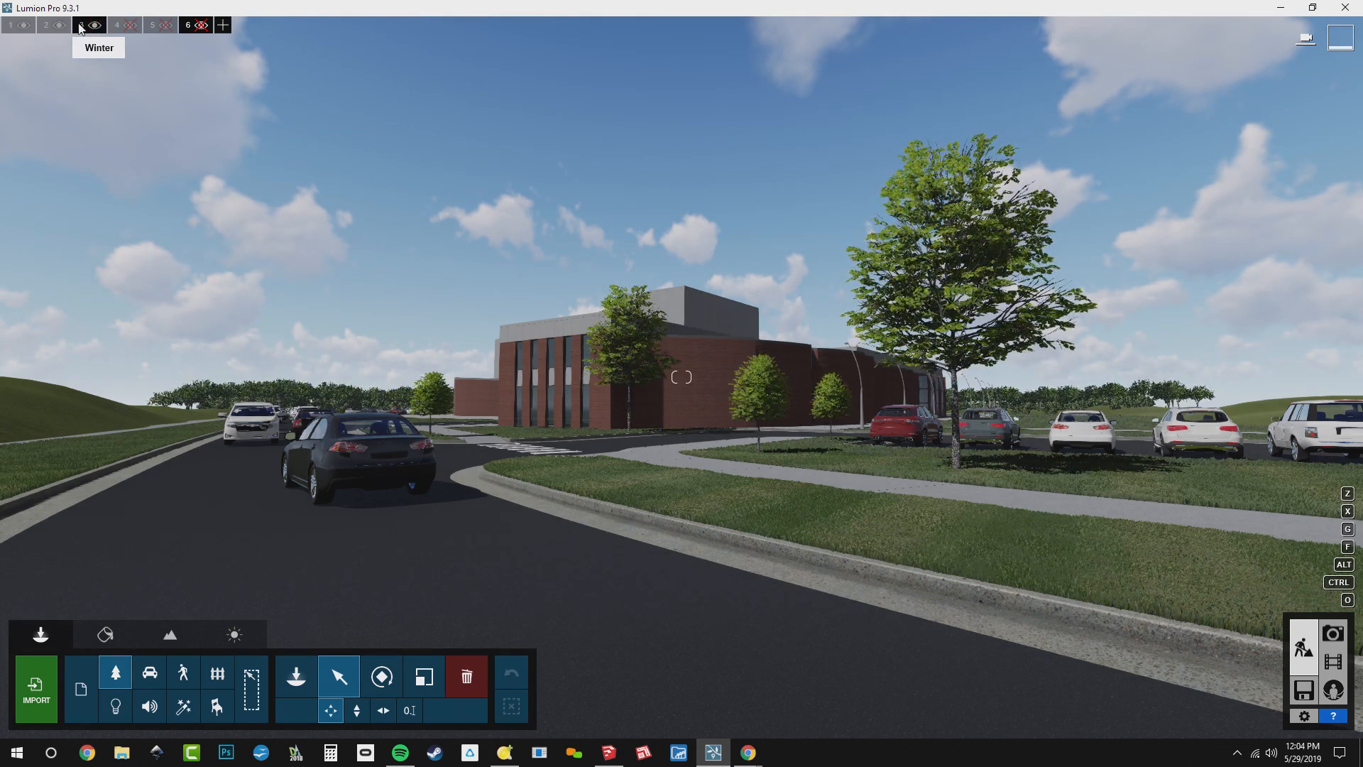
{"action": "double_click", "coordinate": [81, 28]}
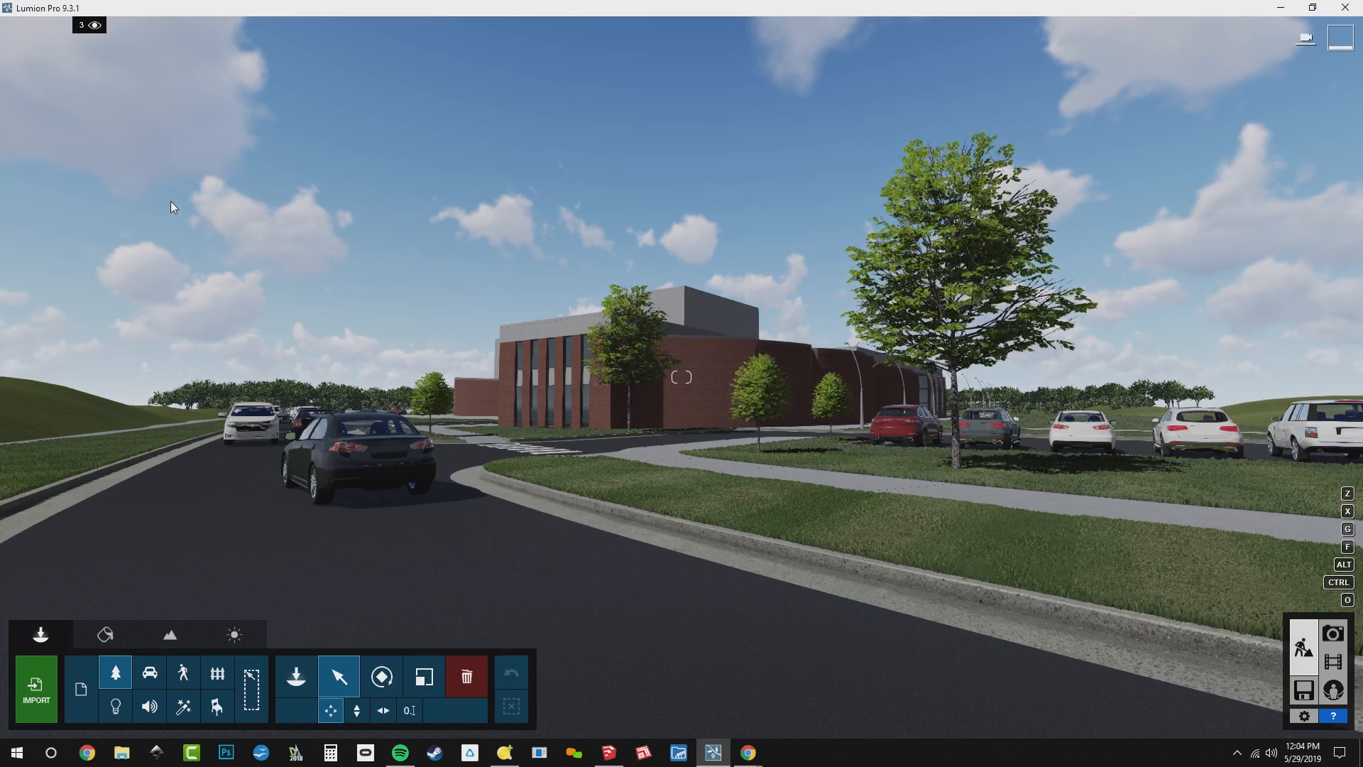
Place a 2D person in a dark winter coat and light hat on the sidewalk near the large tree
{"action": "key", "text": "w"}
{"action": "right_click_drag", "start_coordinate": [257, 318], "coordinate": [449, 470]}
{"action": "key", "text": "w"}
{"action": "key", "text": "q"}
{"action": "left_click", "coordinate": [305, 686]}
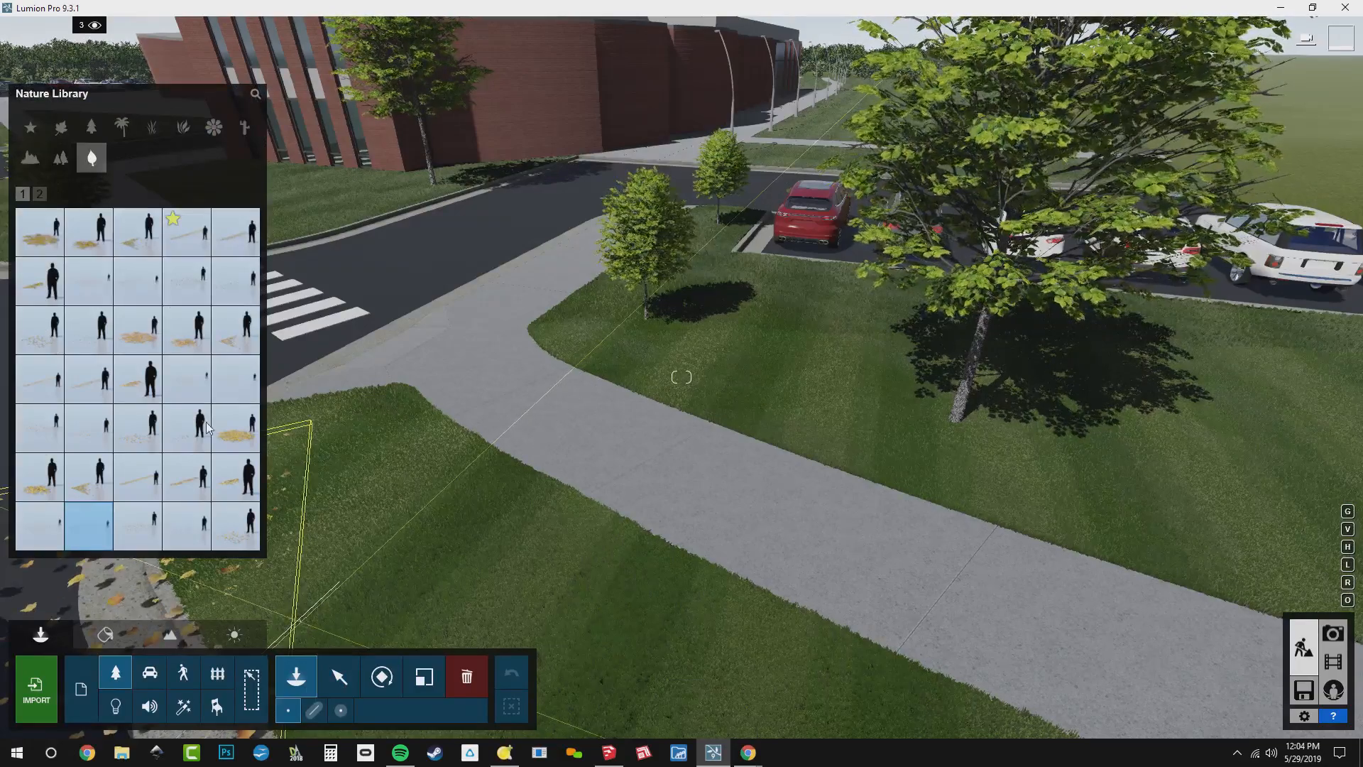
{"action": "left_click", "coordinate": [184, 675]}
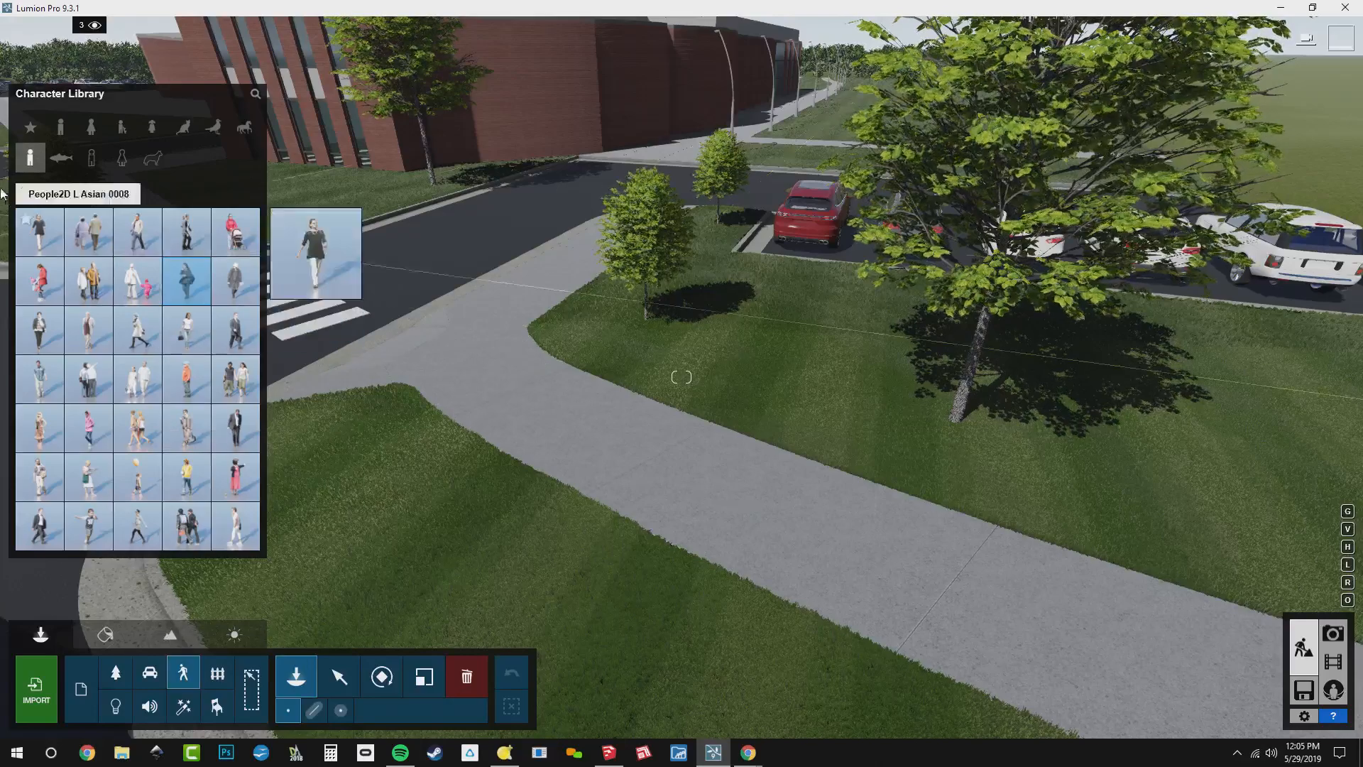
{"action": "left_click", "coordinate": [22, 193]}
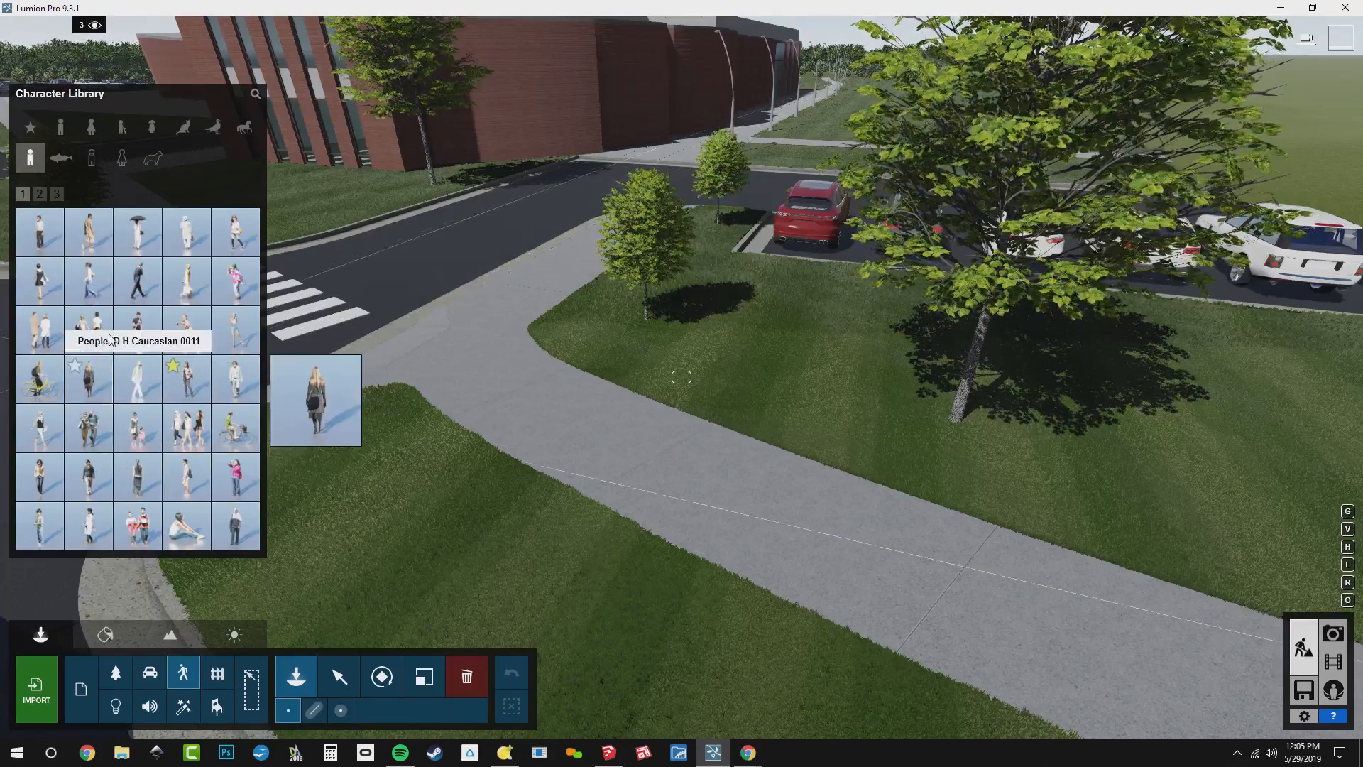
{"action": "left_click", "coordinate": [56, 193]}
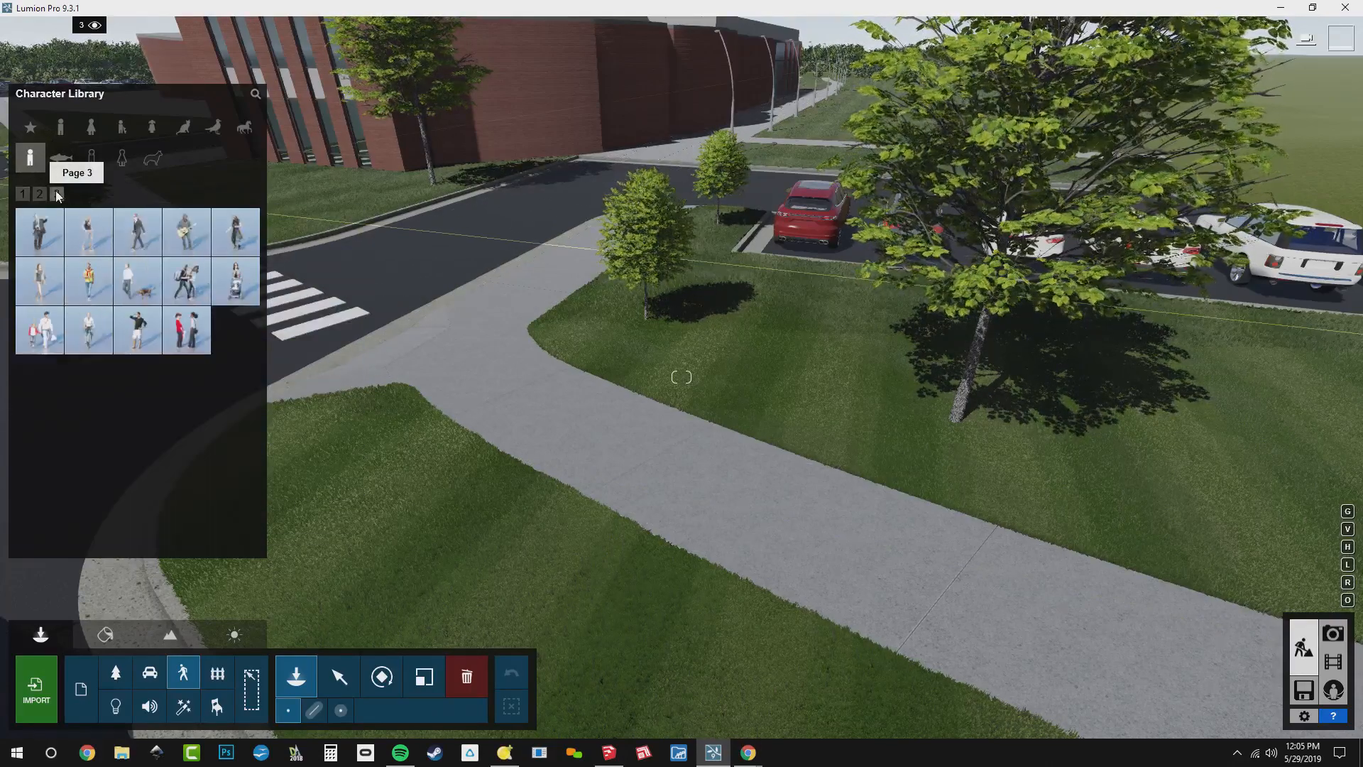
{"action": "left_click", "coordinate": [40, 192]}
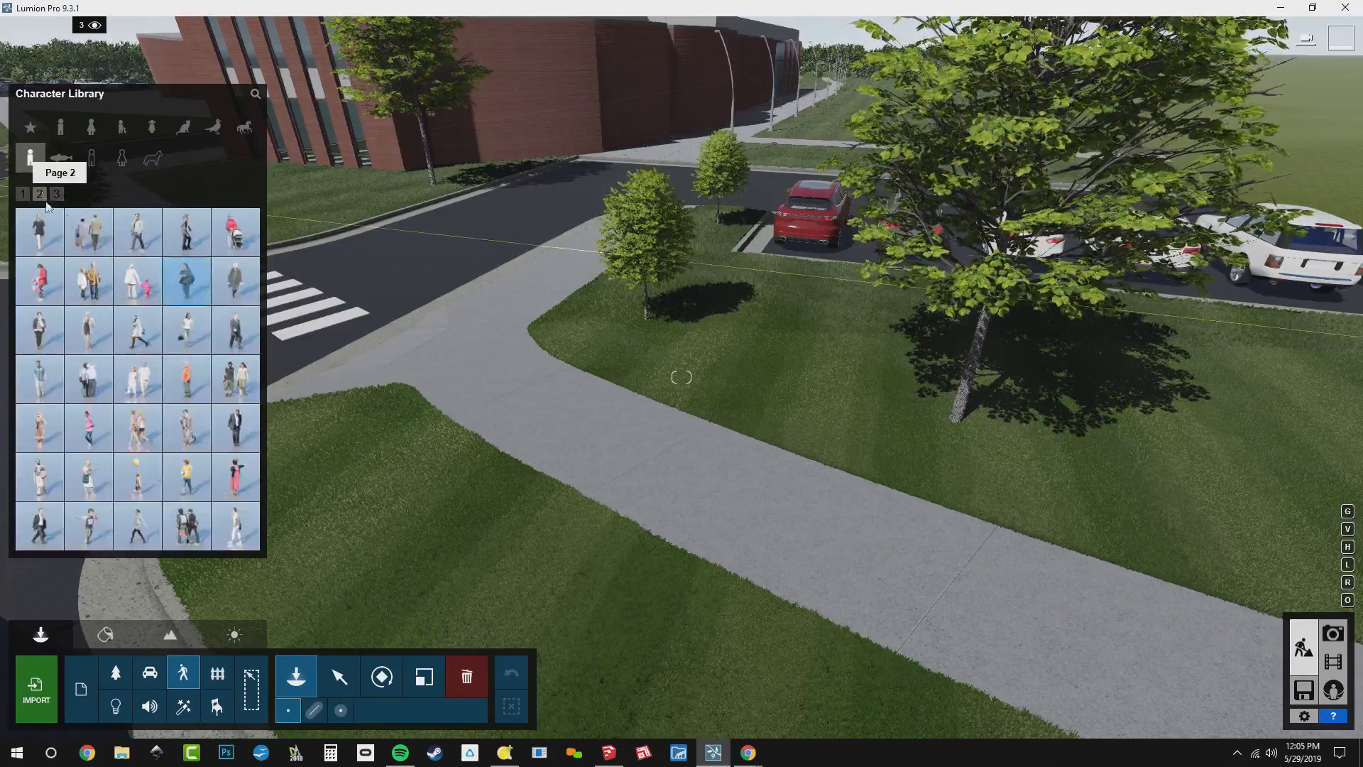
{"action": "left_click", "coordinate": [240, 287]}
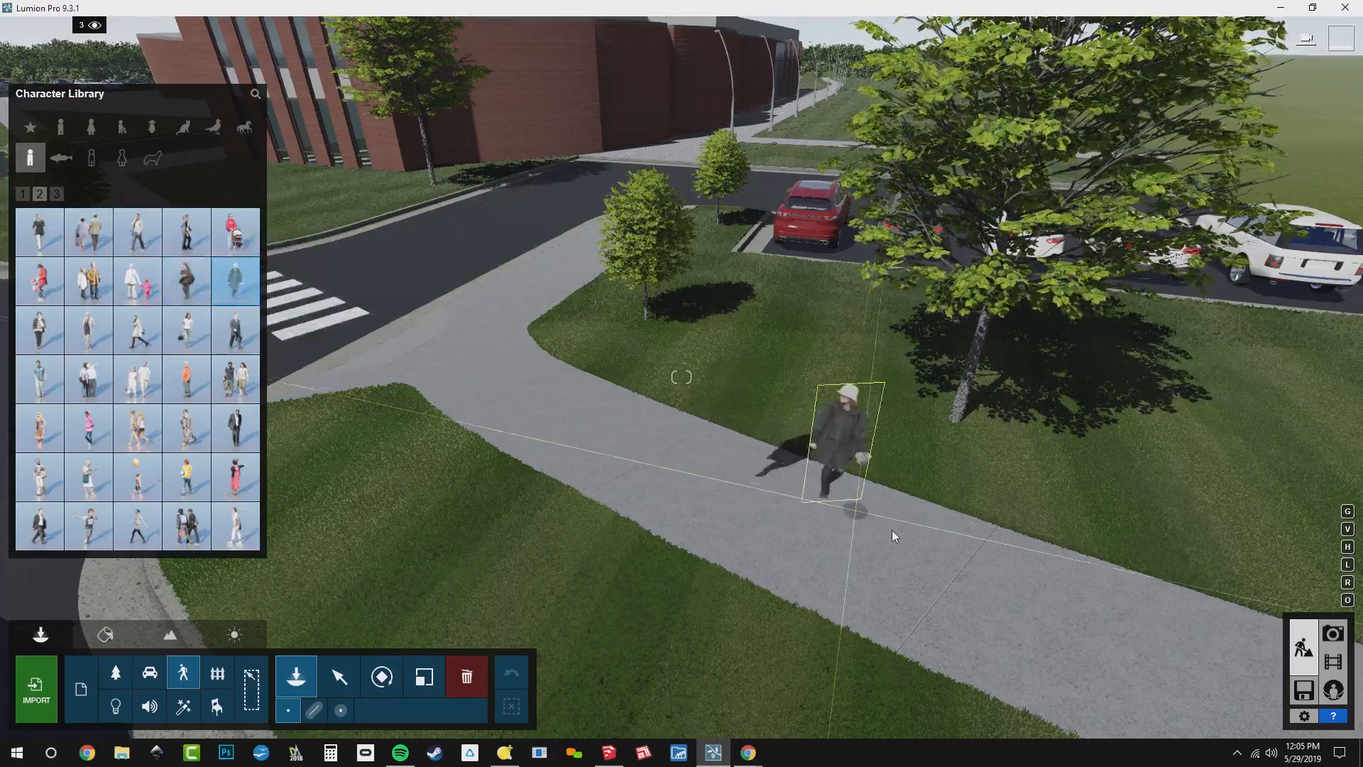
{"action": "left_click", "coordinate": [887, 564]}
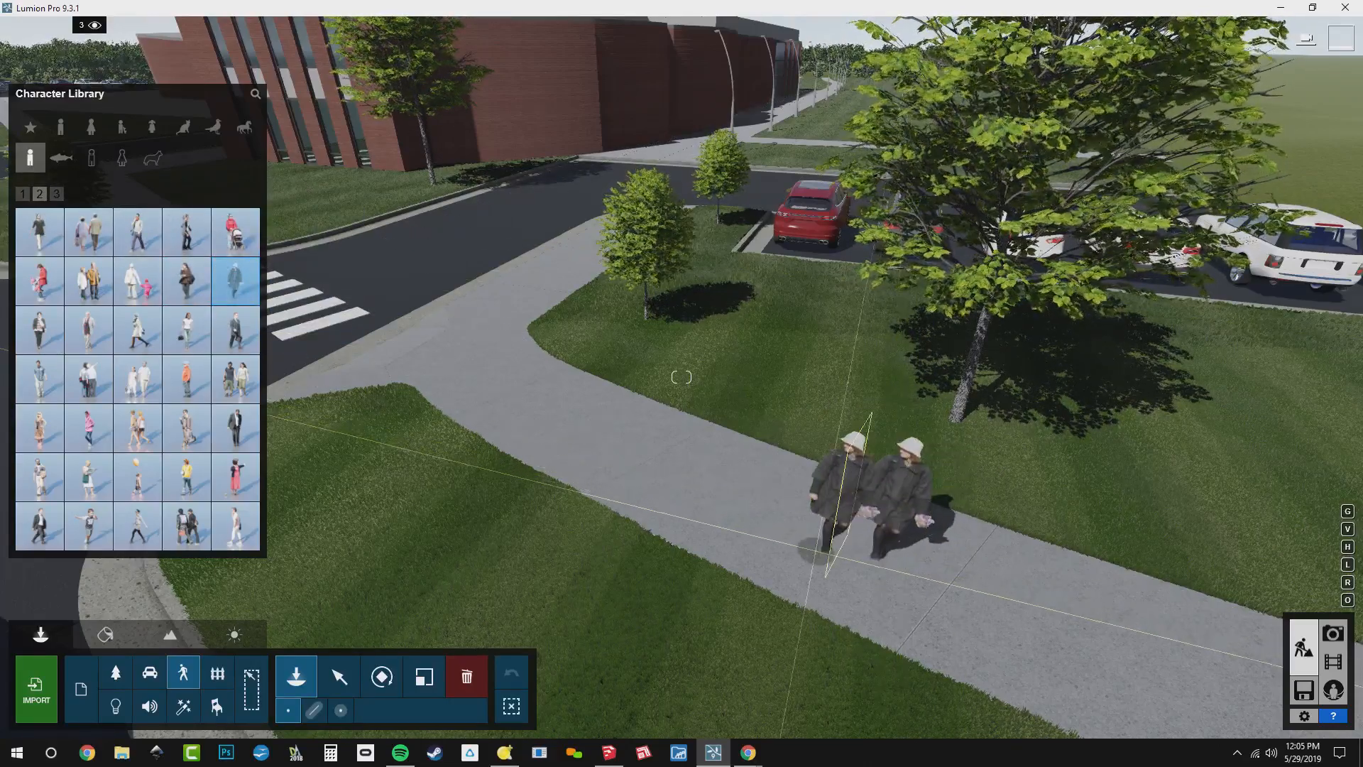
Place the 2D character People2D L Caucasian 0005, in a red coat with a child, at the far end of the crosswalk
{"action": "right_click_drag", "start_coordinate": [740, 509], "coordinate": [733, 500]}
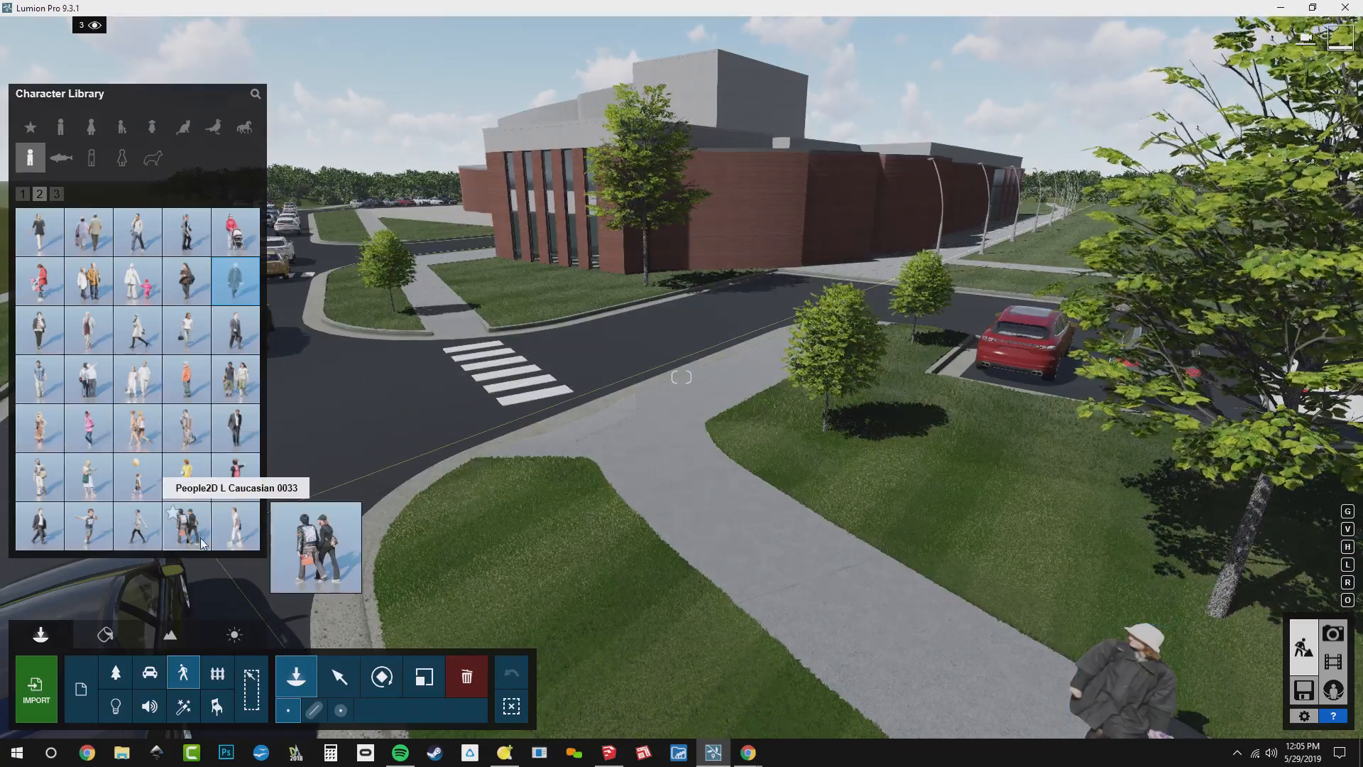
{"action": "left_click", "coordinate": [57, 195]}
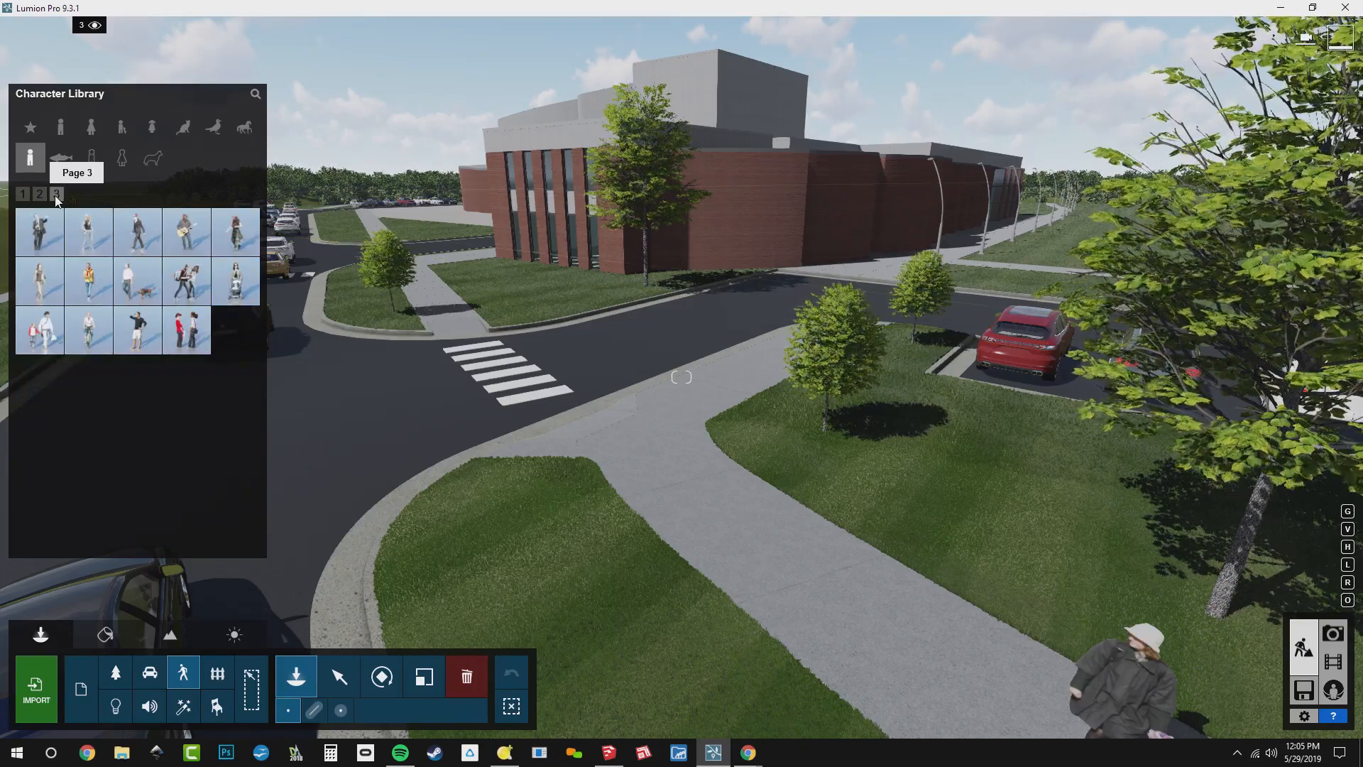
{"action": "left_click", "coordinate": [39, 194]}
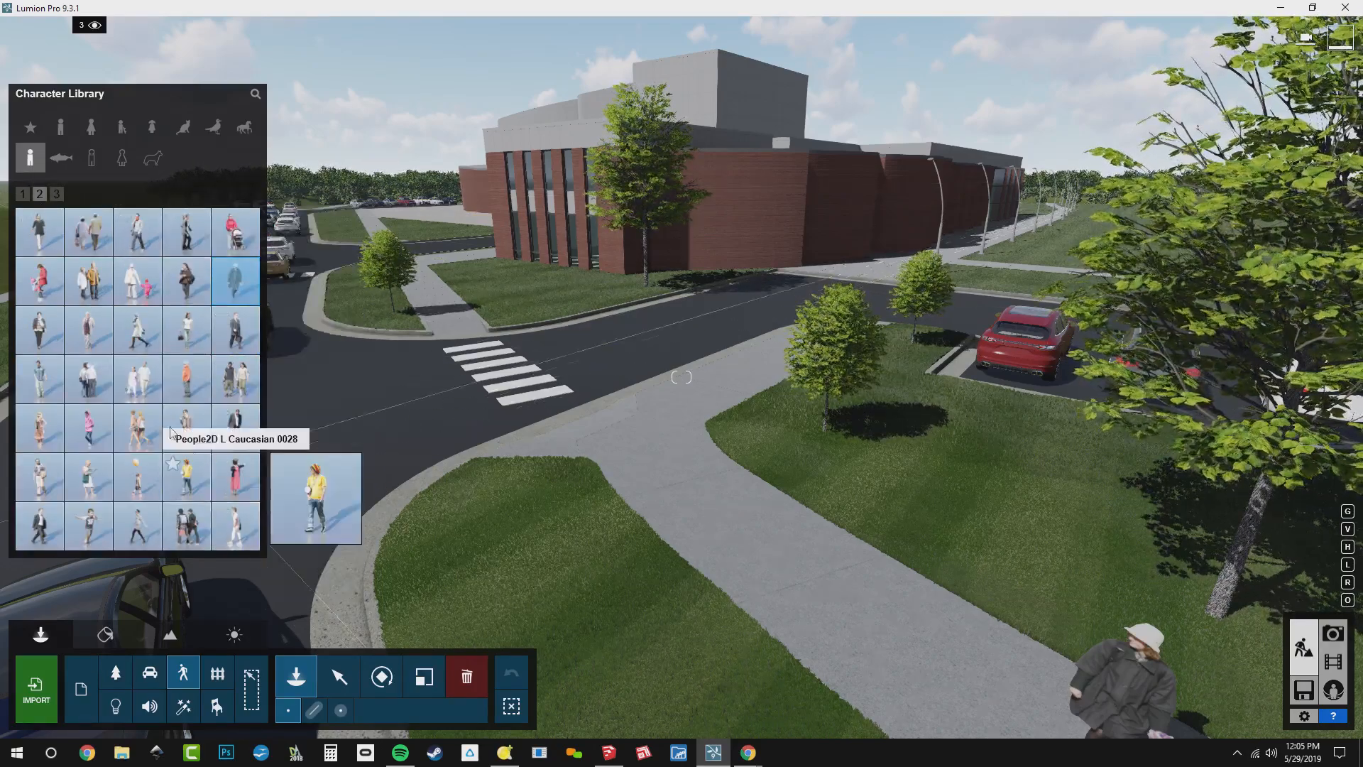
{"action": "left_click", "coordinate": [50, 290]}
{"action": "left_click", "coordinate": [449, 342]}
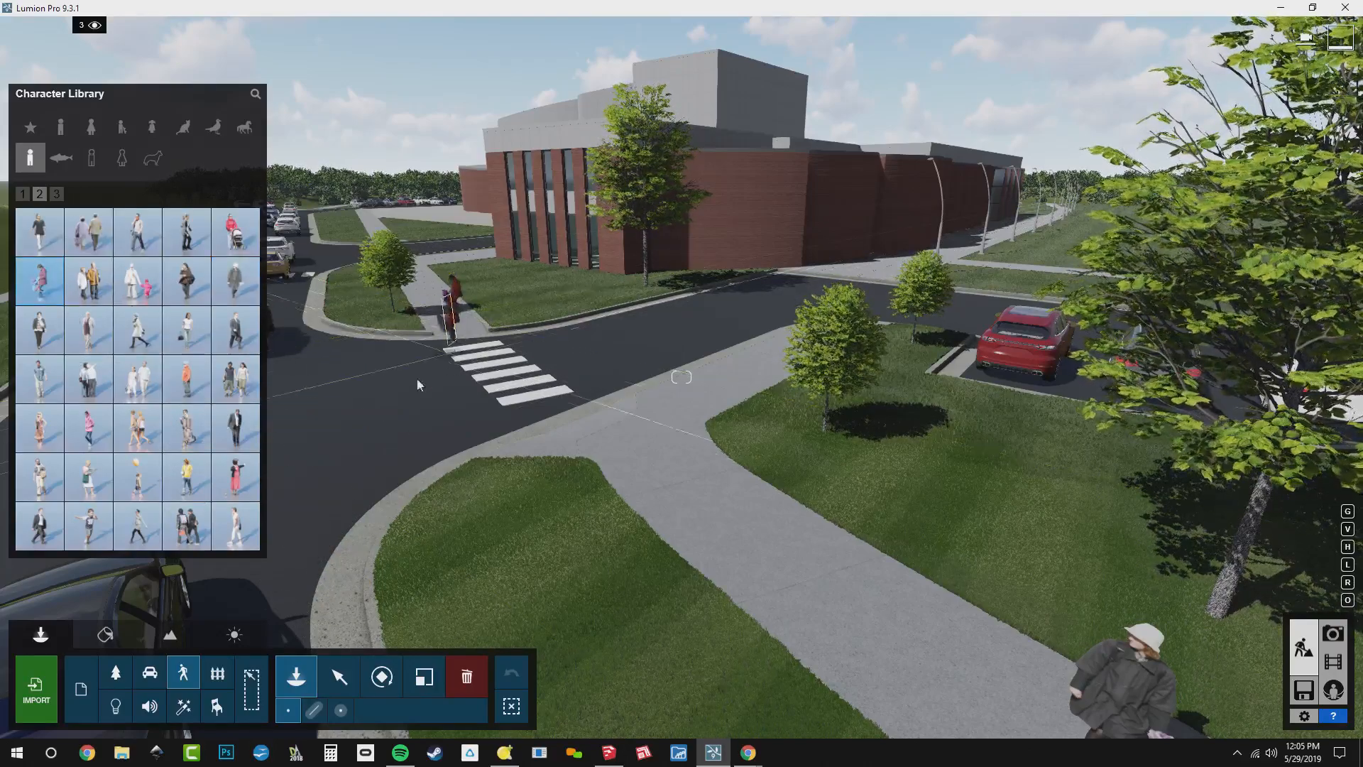
Return to Photo mode, restore photo 2's camera view, and store that view in photo slot 3
{"action": "left_click", "coordinate": [22, 194]}
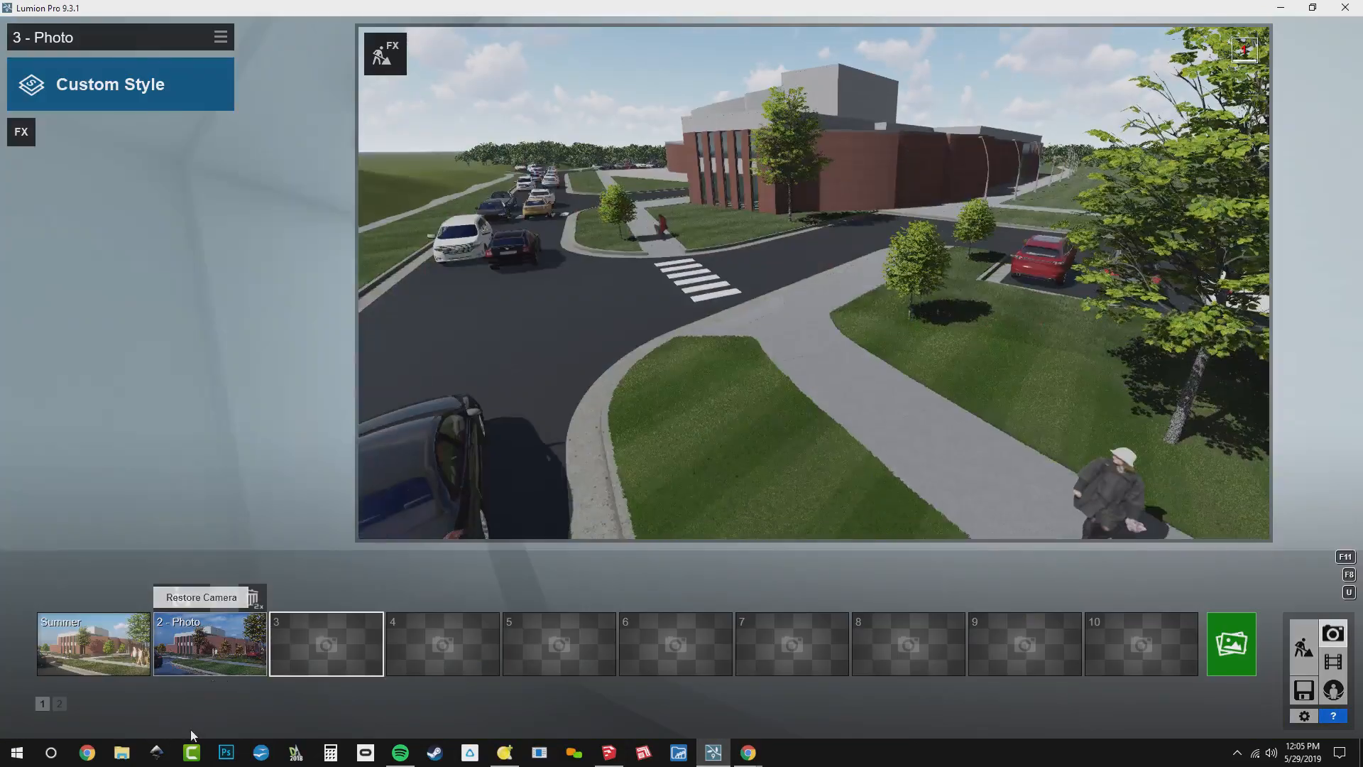
{"action": "mouse_move", "coordinate": [288, 657]}
{"action": "left_click", "coordinate": [227, 647]}
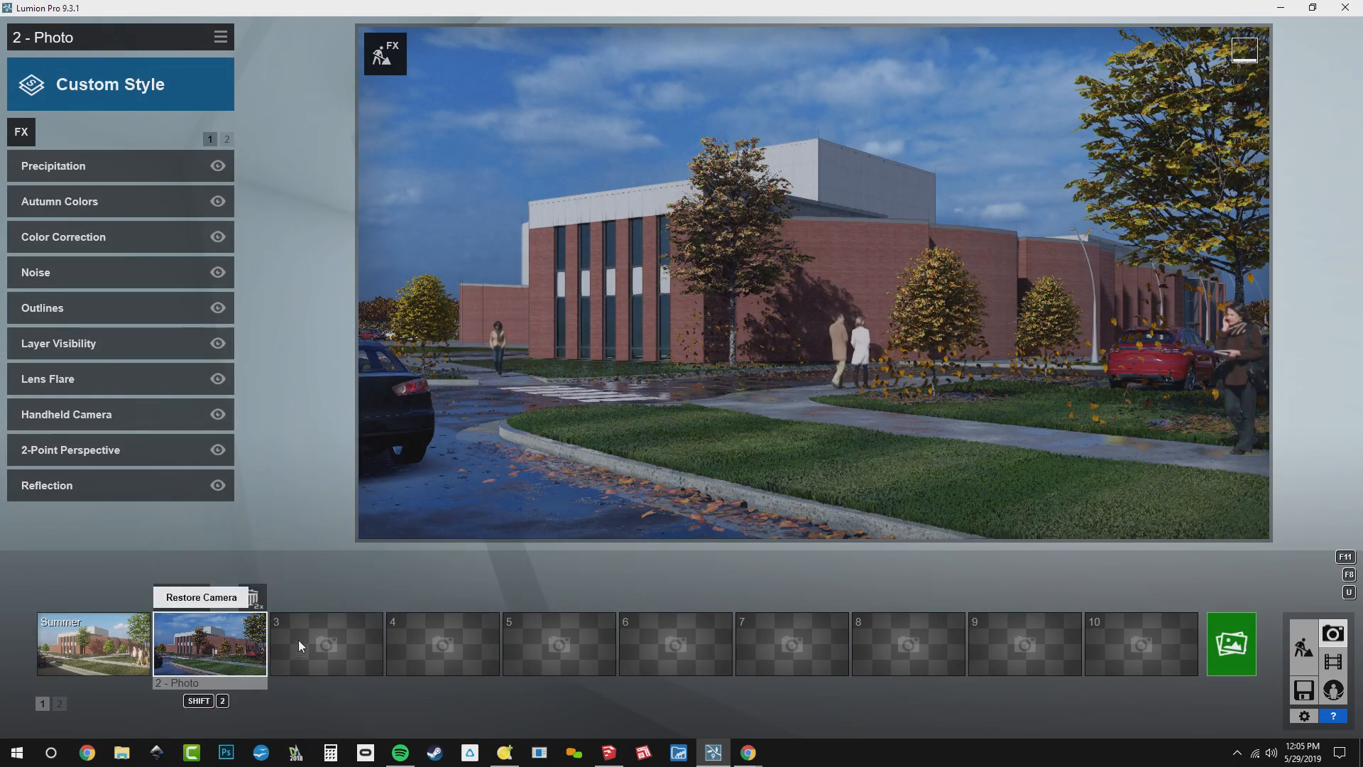
{"action": "left_click", "coordinate": [298, 601]}
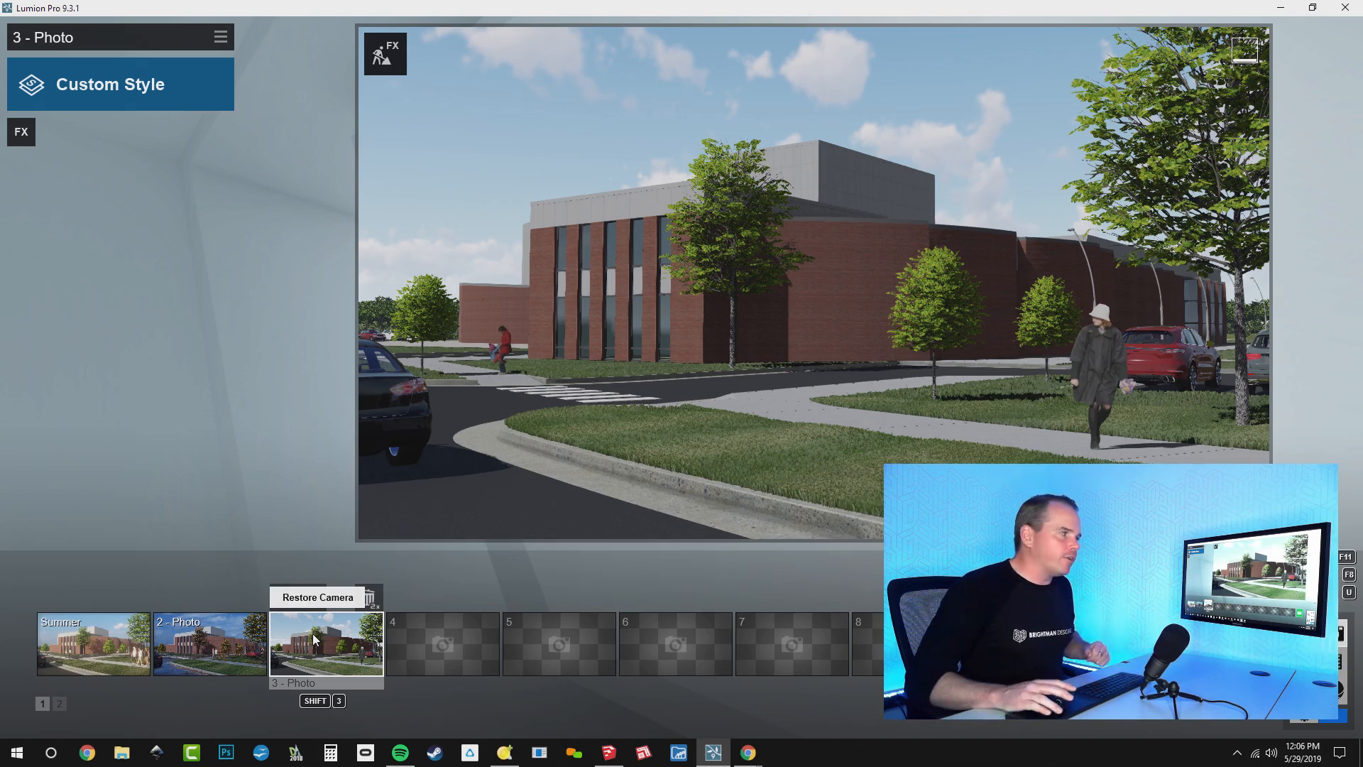
Load the saved effects file BD_Base Effects.lme into photo 3
{"action": "left_click", "coordinate": [220, 36]}
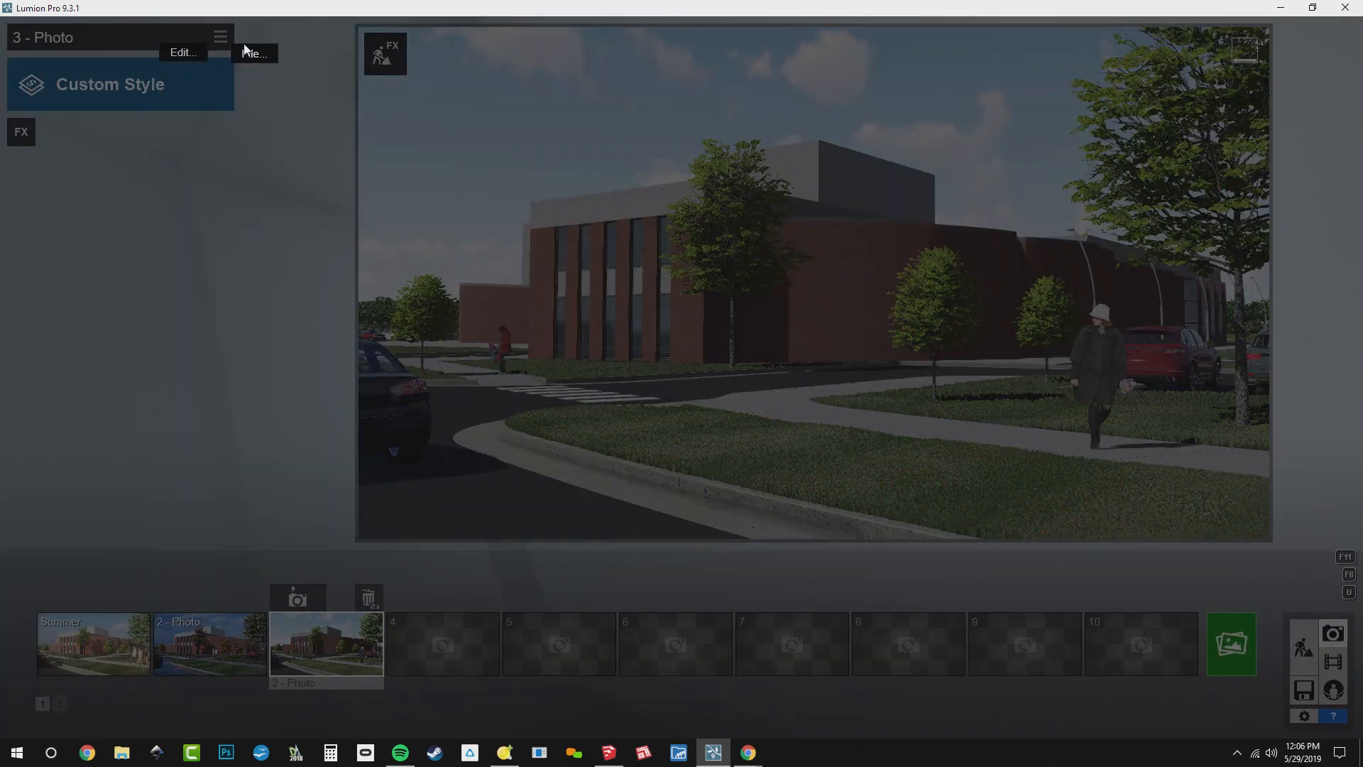
{"action": "left_click", "coordinate": [250, 54]}
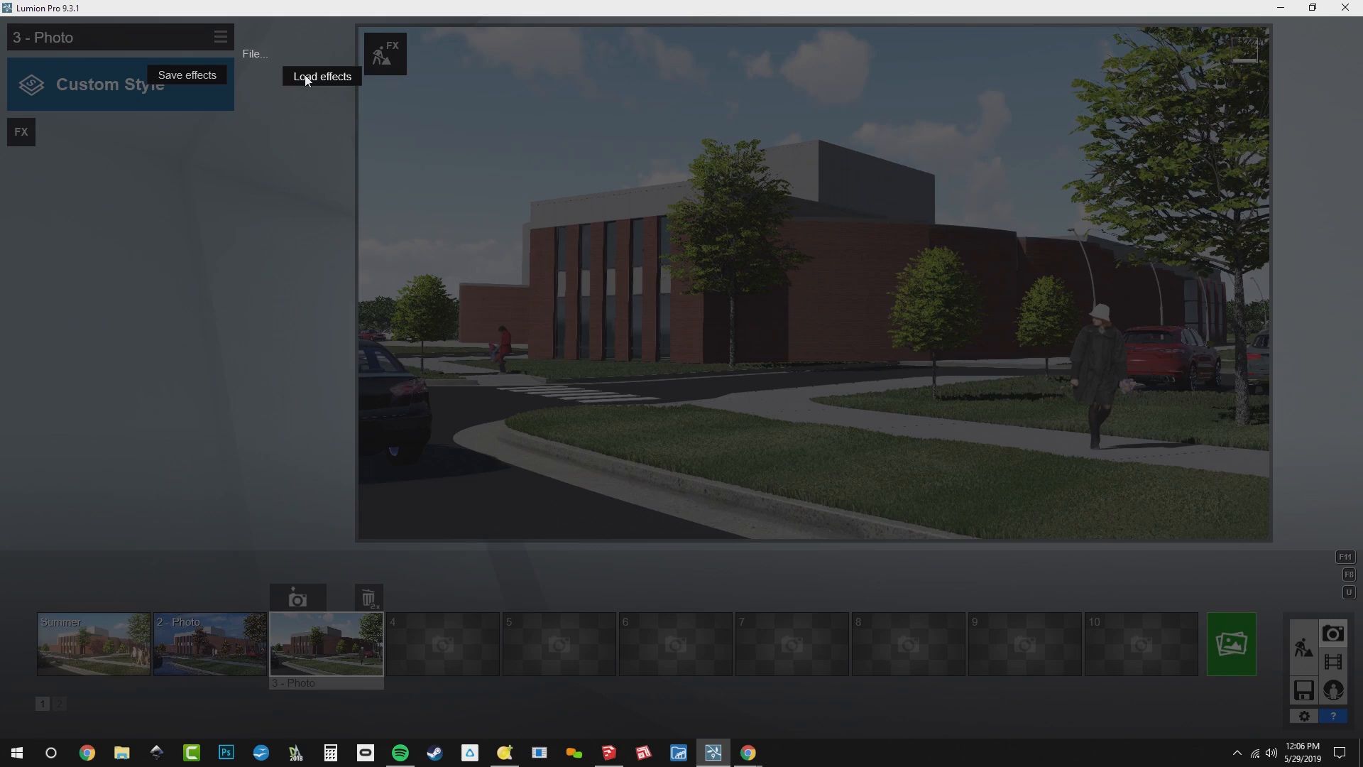
{"action": "left_click", "coordinate": [307, 78]}
{"action": "left_click", "coordinate": [294, 133]}
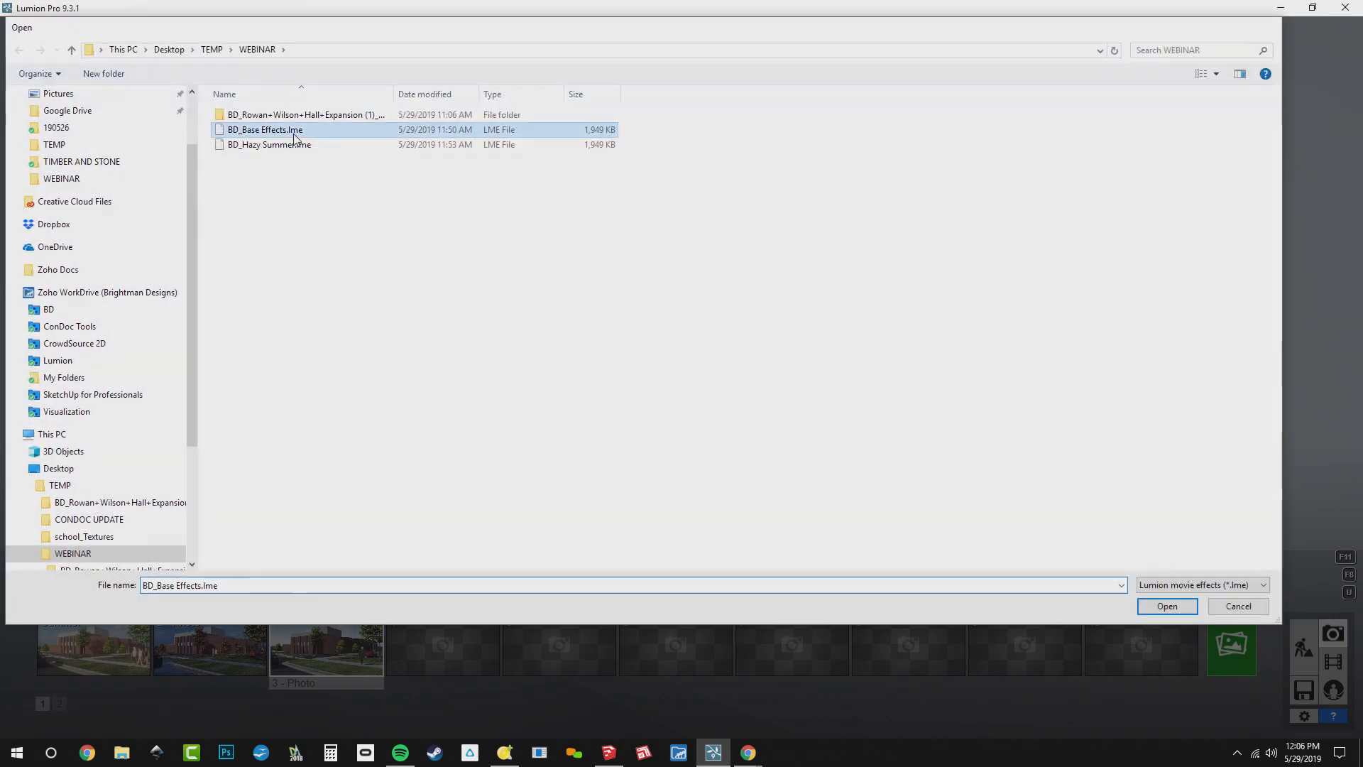
{"action": "double_click", "coordinate": [294, 133]}
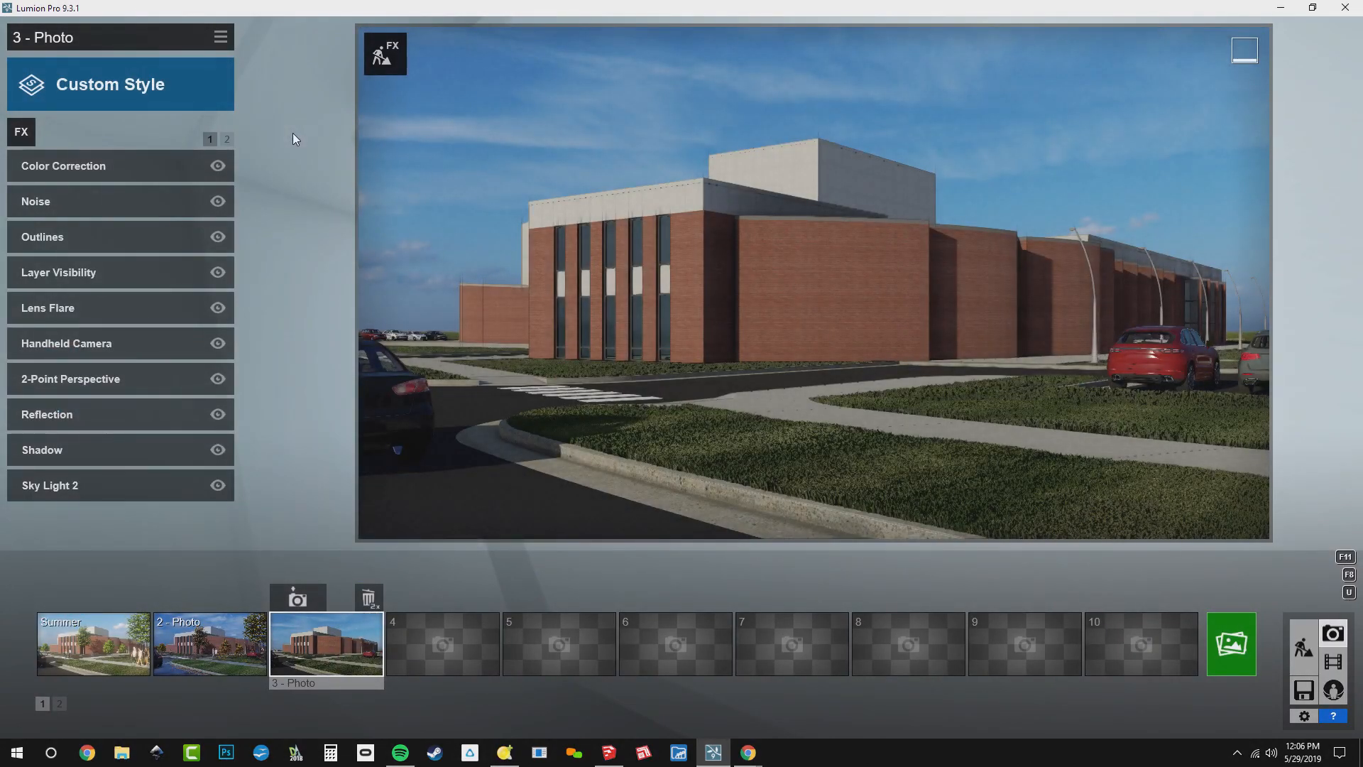
Turn on layer 3 in photo 3's Layer Visibility effect and return to the effects list
{"action": "left_click", "coordinate": [149, 280]}
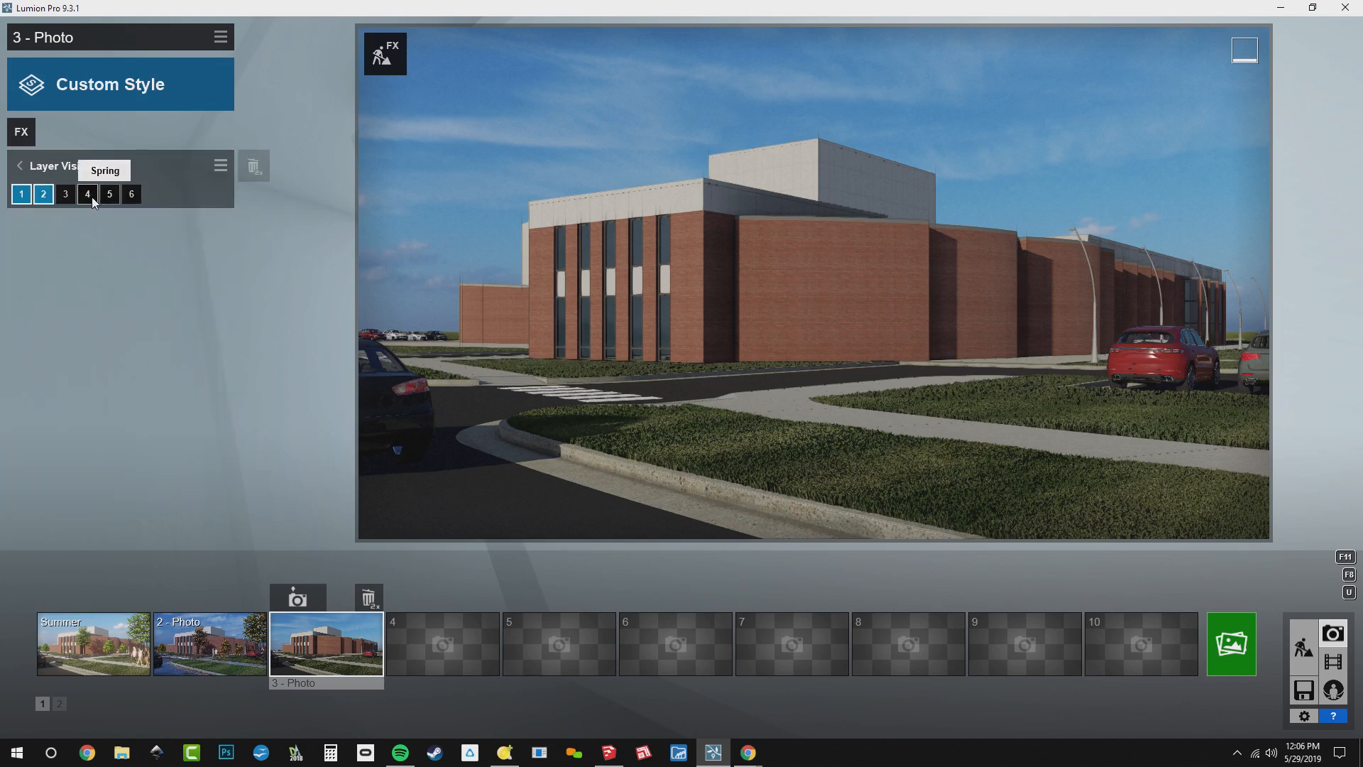
{"action": "left_click", "coordinate": [65, 195]}
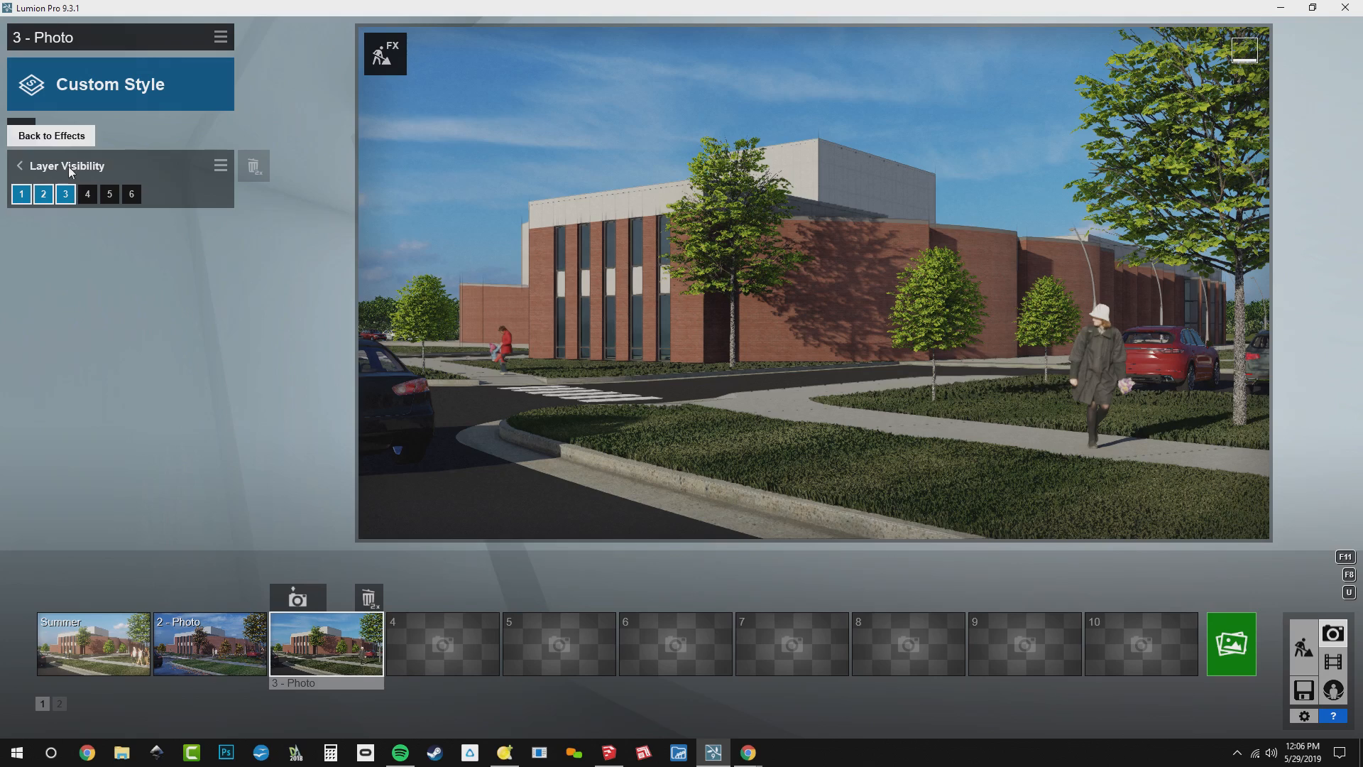
{"action": "left_click", "coordinate": [66, 165]}
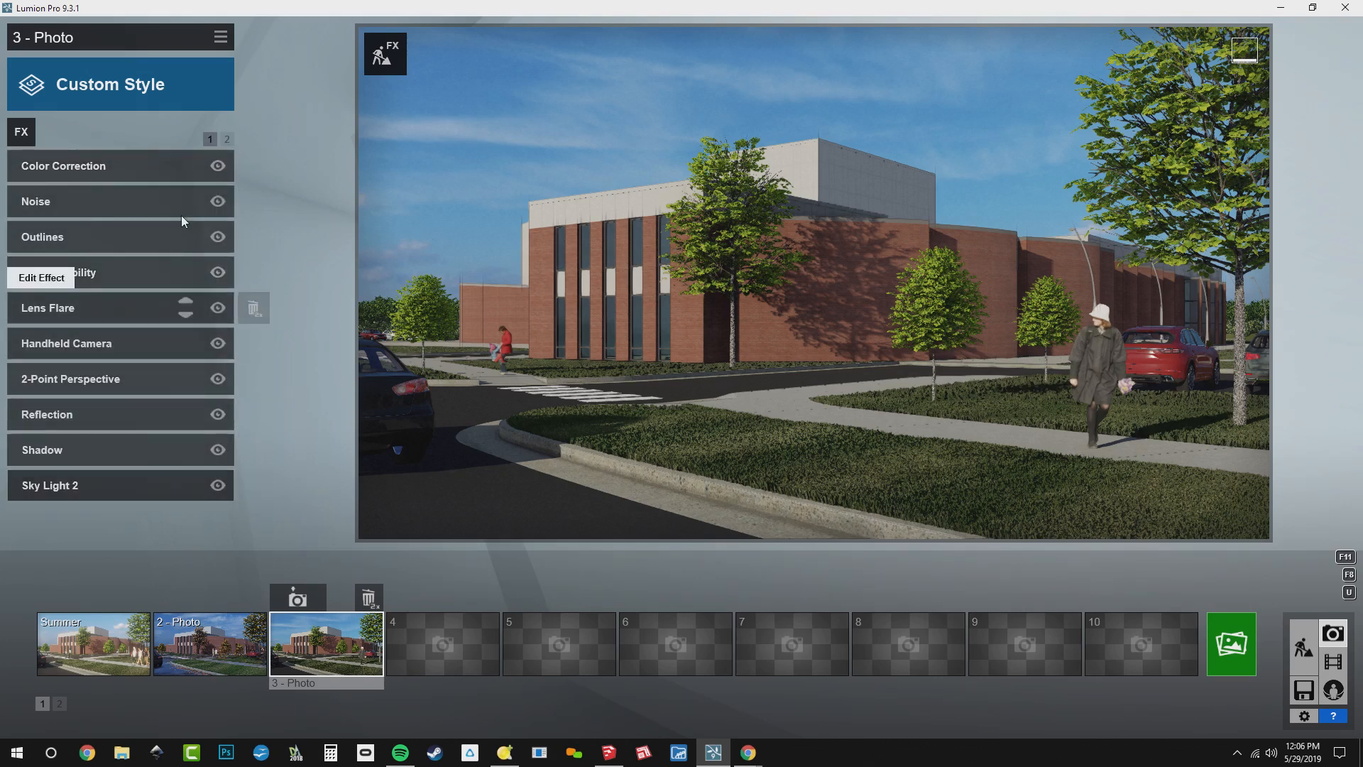
Change photo 3's Real Skies effect to the Overcast 2 sky
{"action": "left_click", "coordinate": [226, 139]}
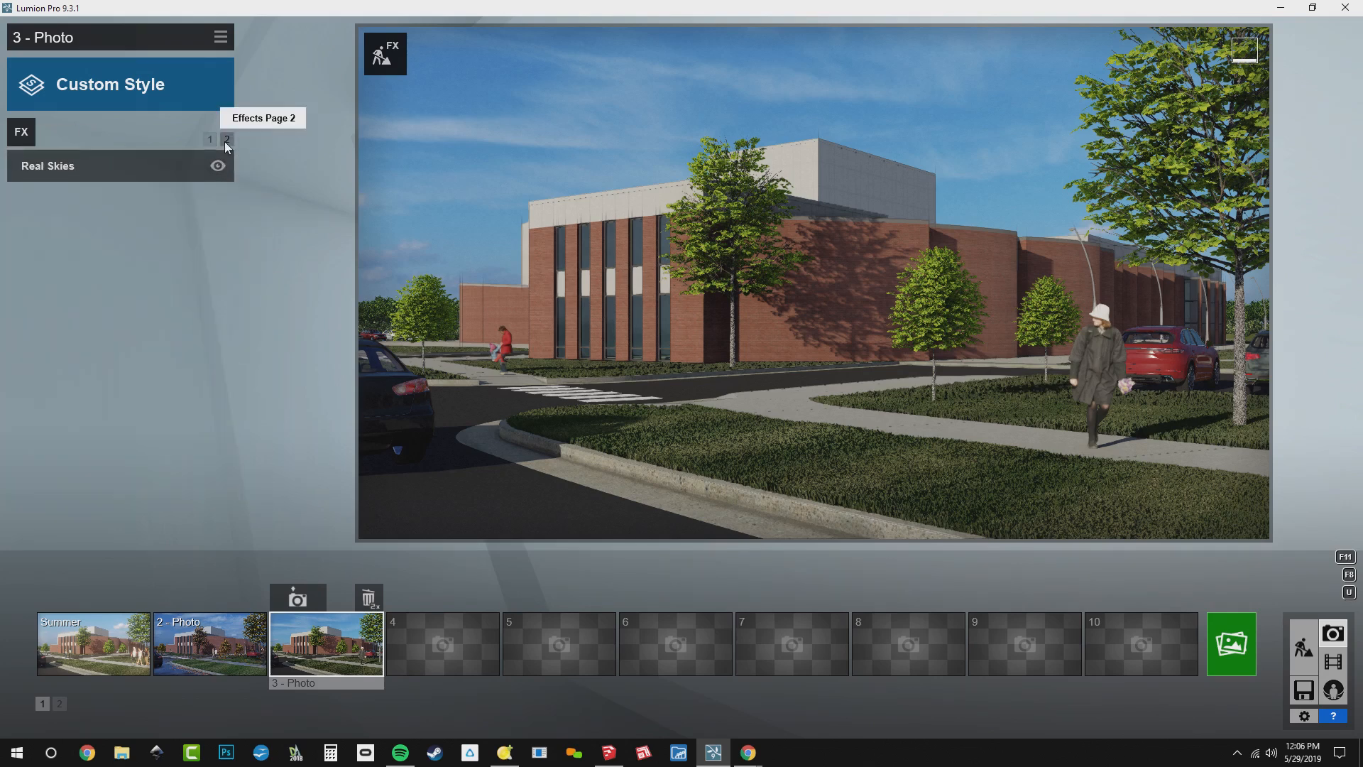
{"action": "left_click", "coordinate": [113, 164]}
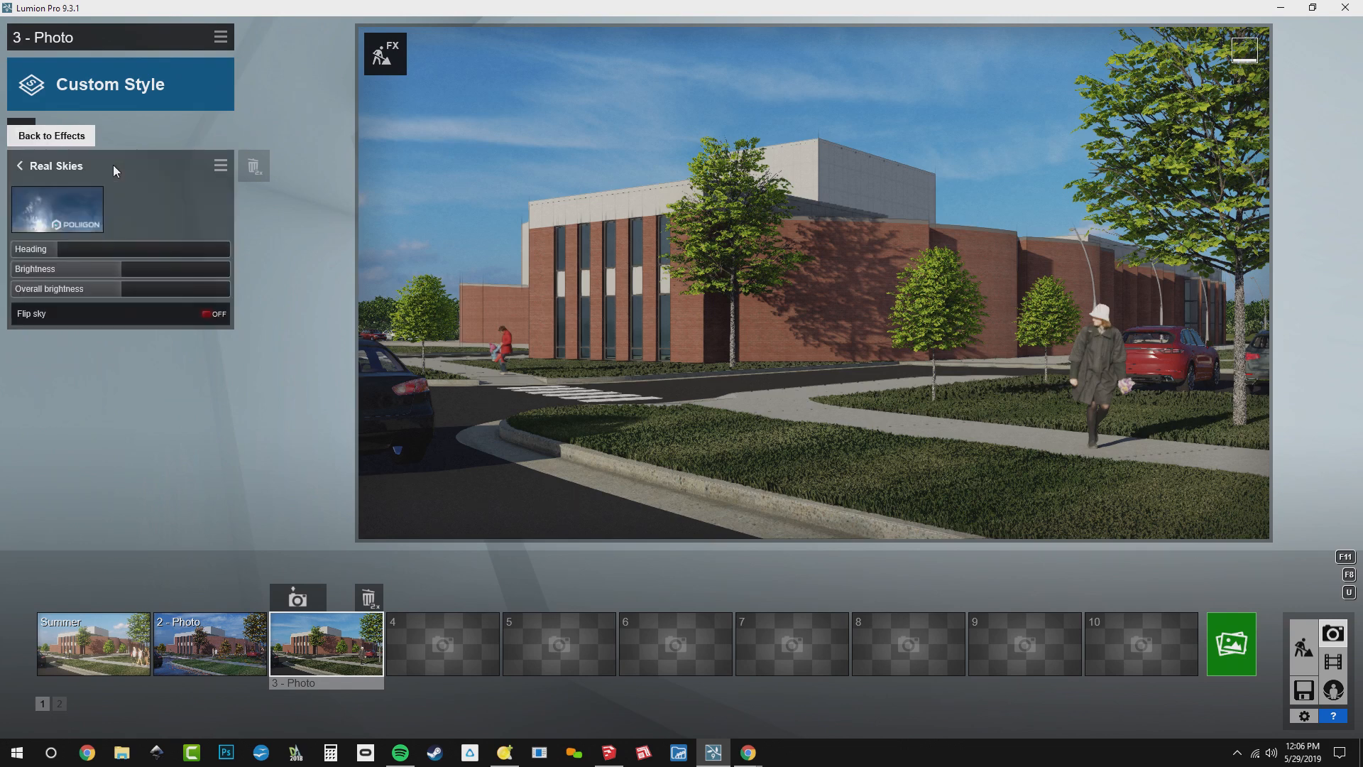
{"action": "left_click", "coordinate": [78, 208]}
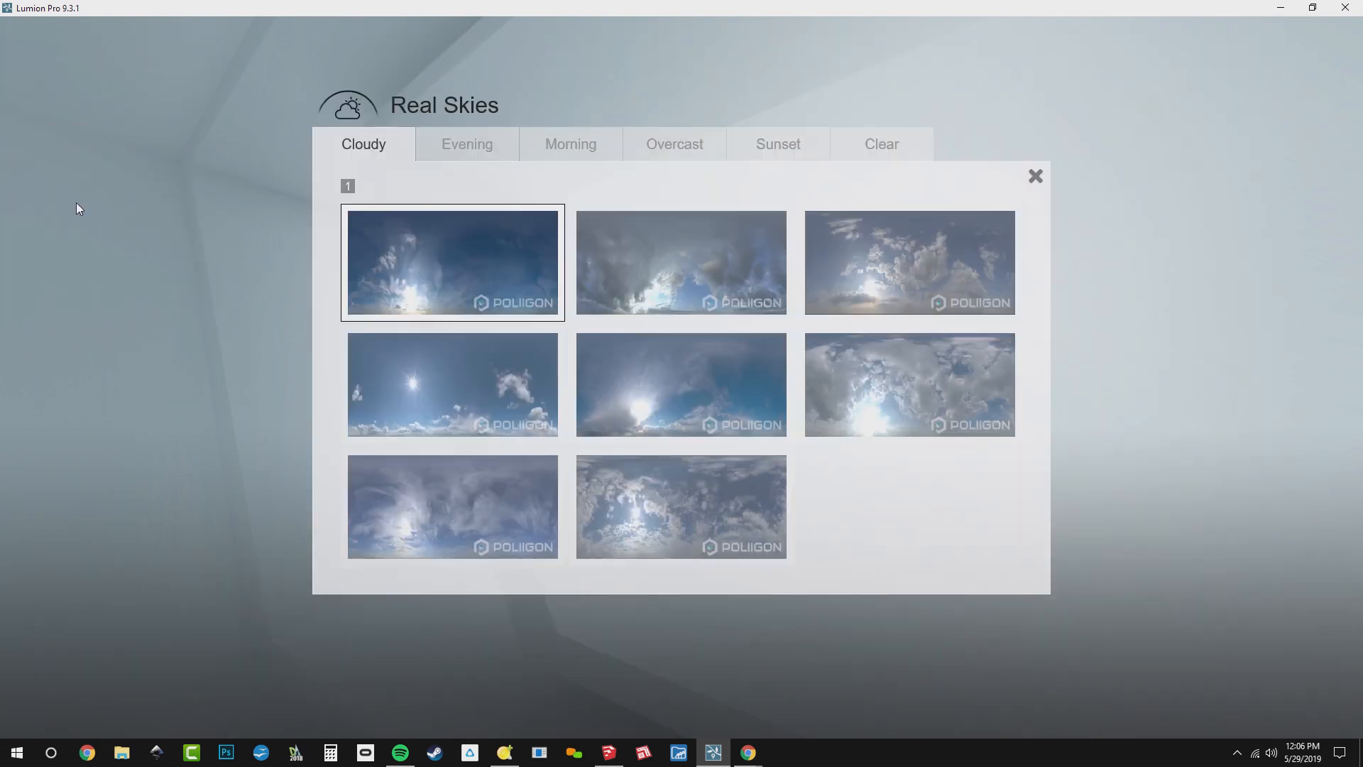
{"action": "left_click", "coordinate": [675, 144]}
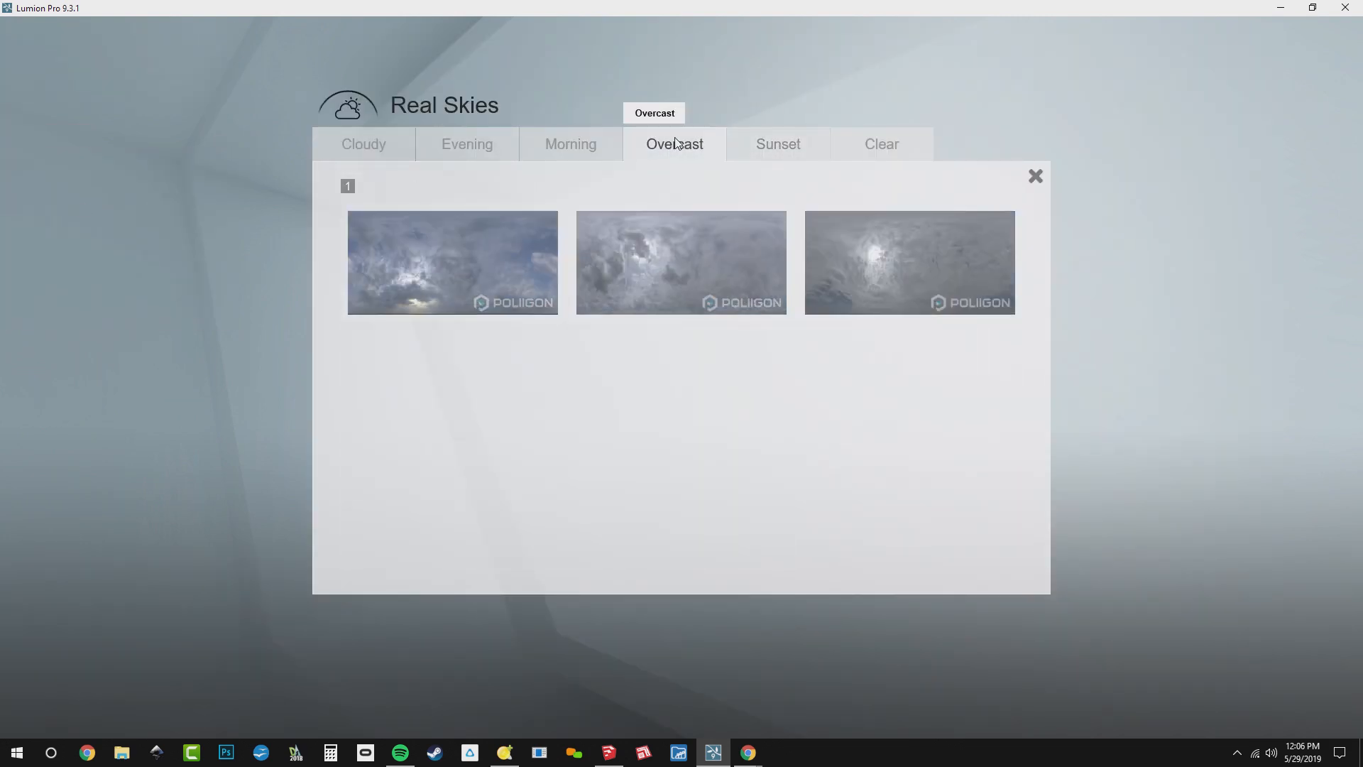
{"action": "left_click", "coordinate": [686, 249]}
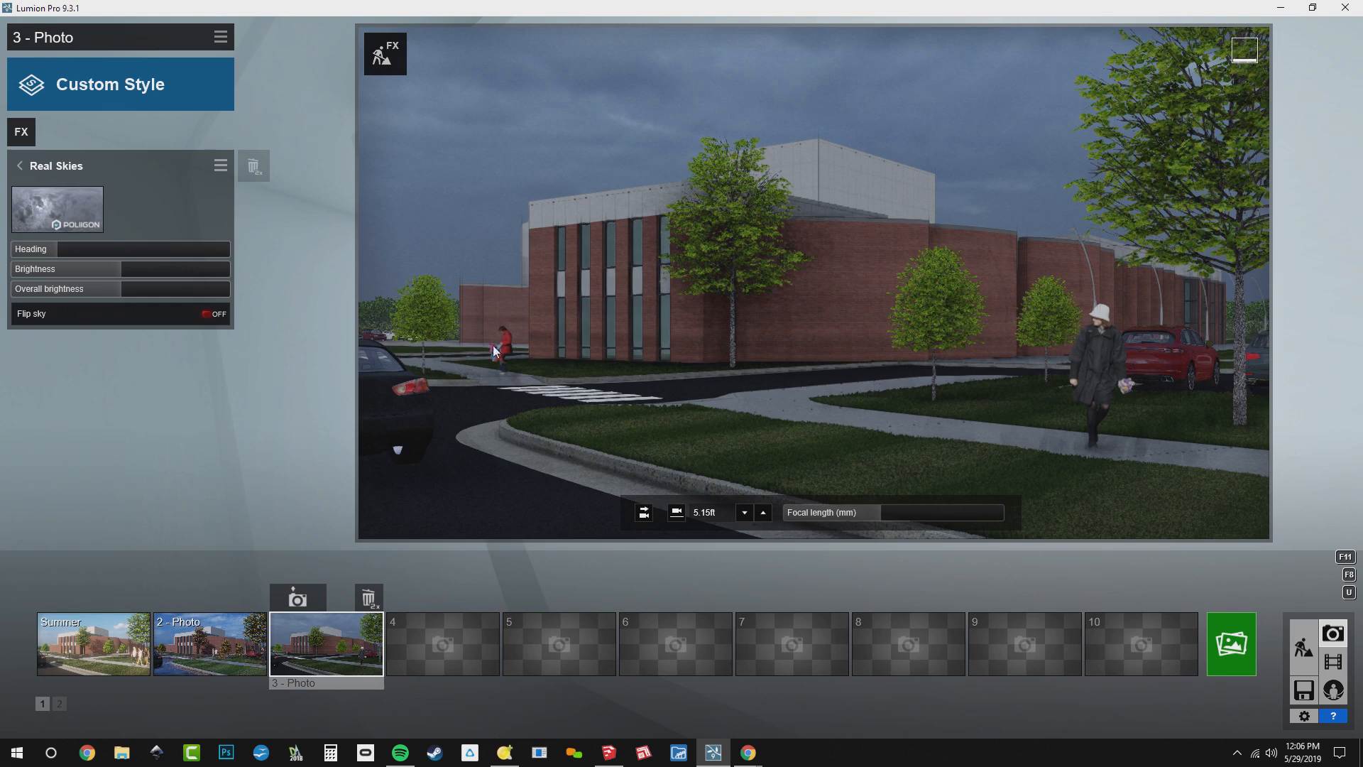
Add the Precipitation effect, set Rain / Snow fully to snow, and lower the precipitation phase to slightly below half
{"action": "left_click", "coordinate": [24, 128]}
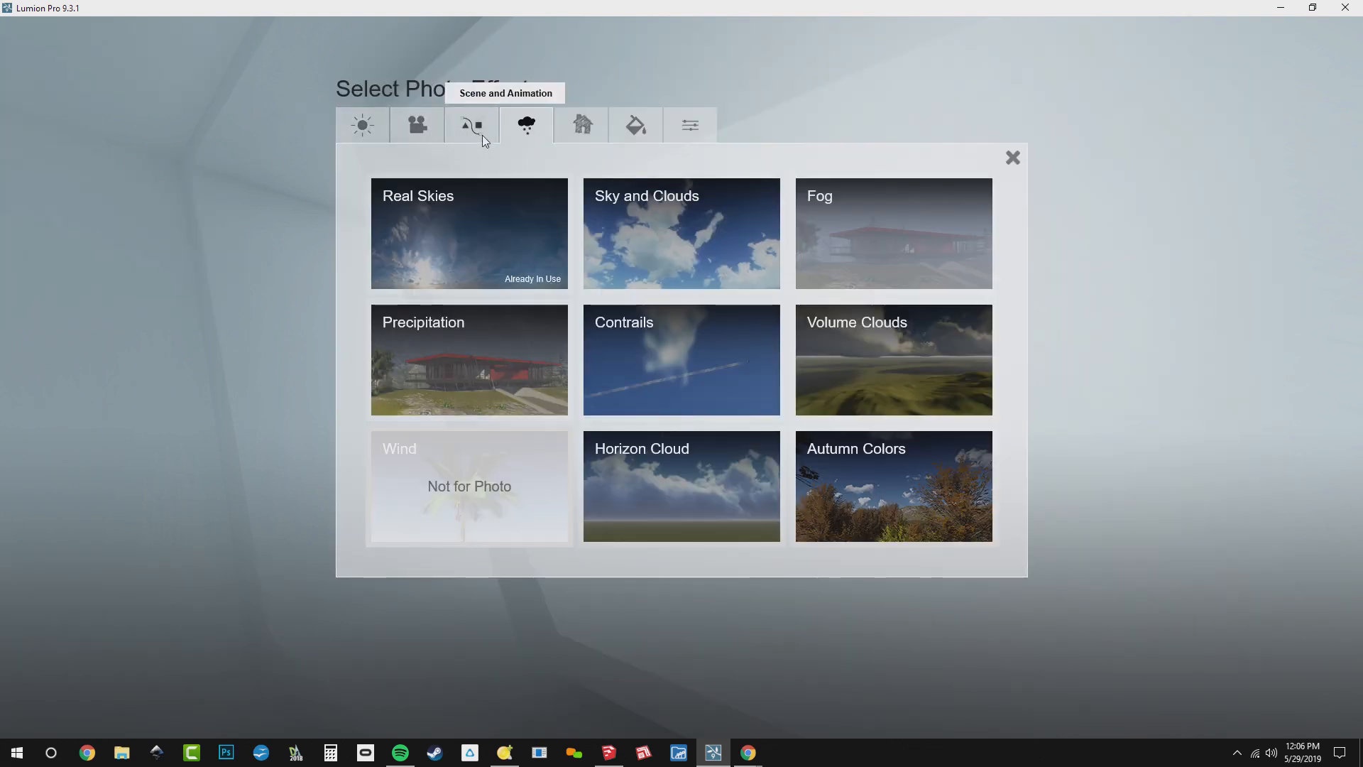
{"action": "left_click", "coordinate": [480, 357]}
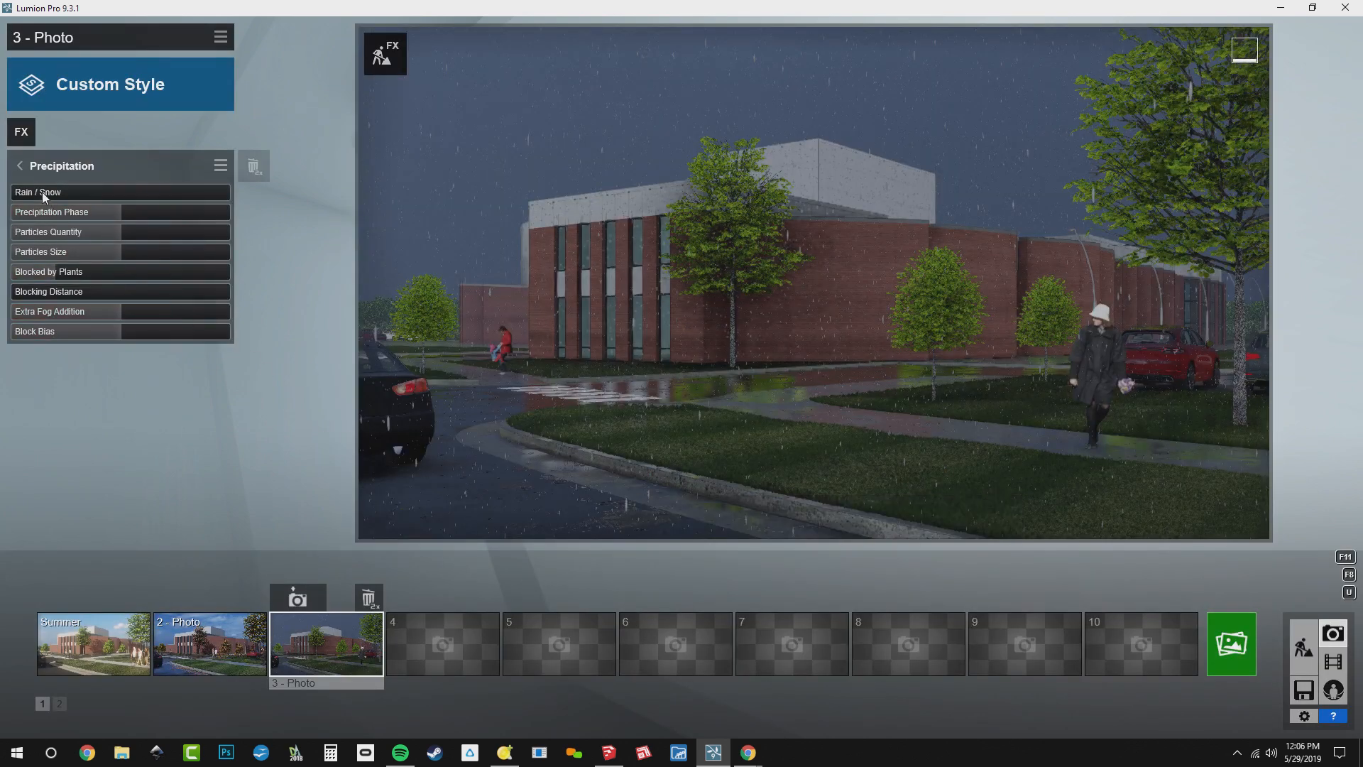
{"action": "left_click_drag", "start_coordinate": [41, 191], "coordinate": [177, 194]}
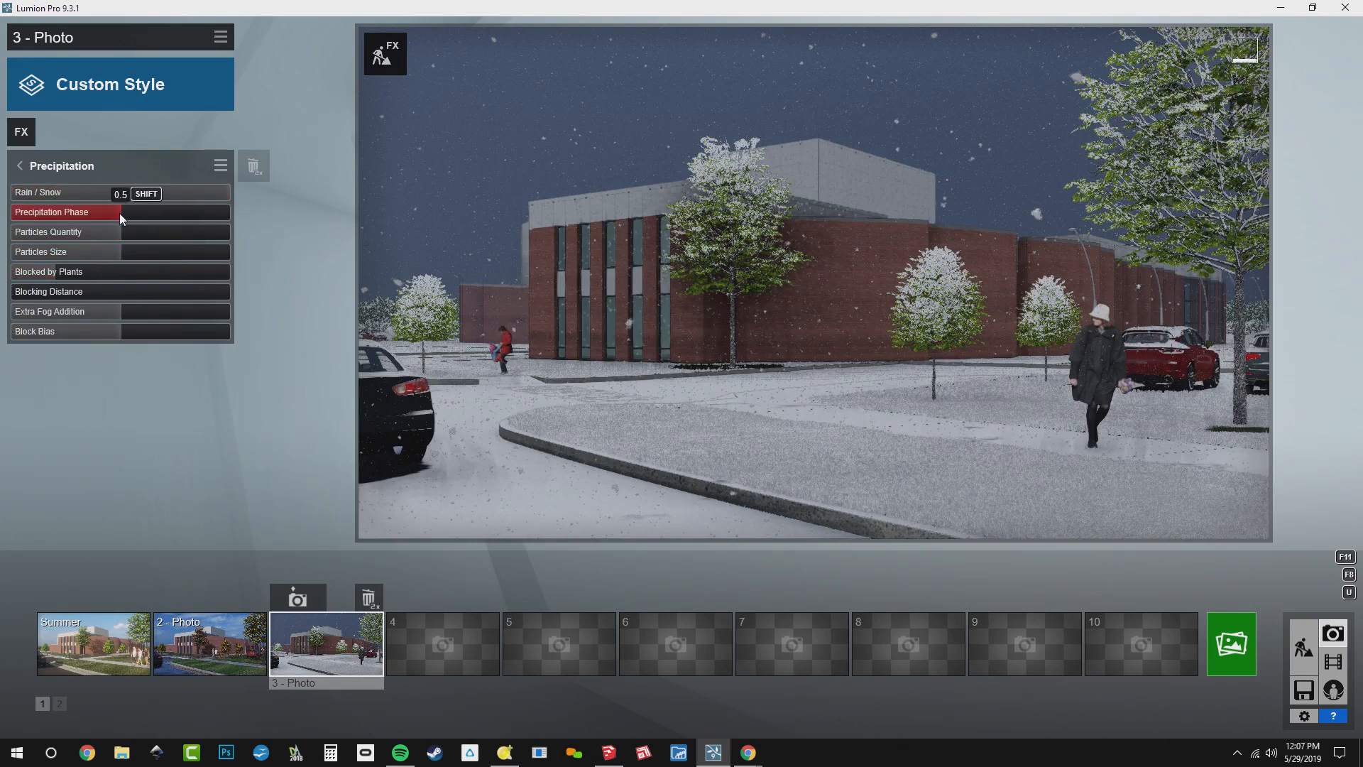
{"action": "left_click_drag", "start_coordinate": [120, 213], "coordinate": [172, 271]}
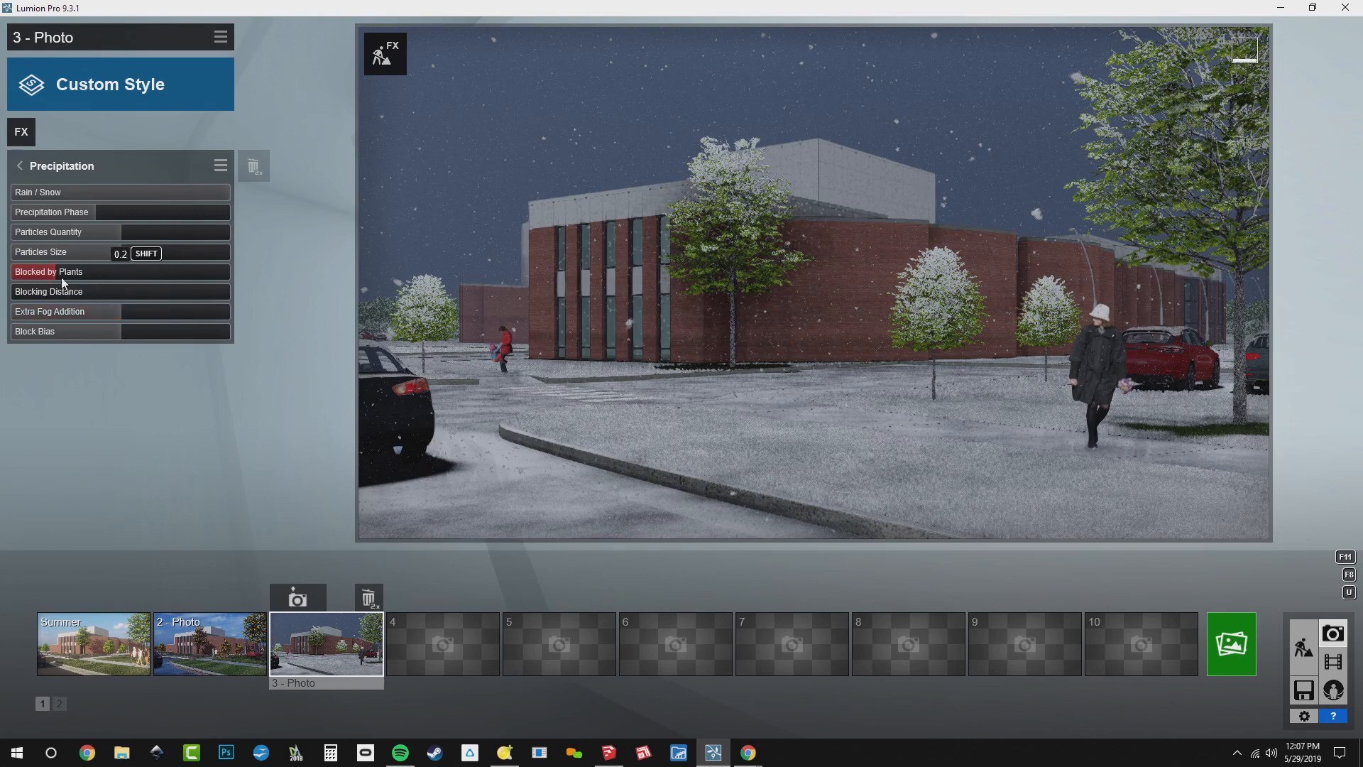
Set the snow's Blocked by Plants value to about 0.16 and reduce Extra Fog Addition to its minimum
{"action": "left_click_drag", "start_coordinate": [61, 274], "coordinate": [30, 277]}
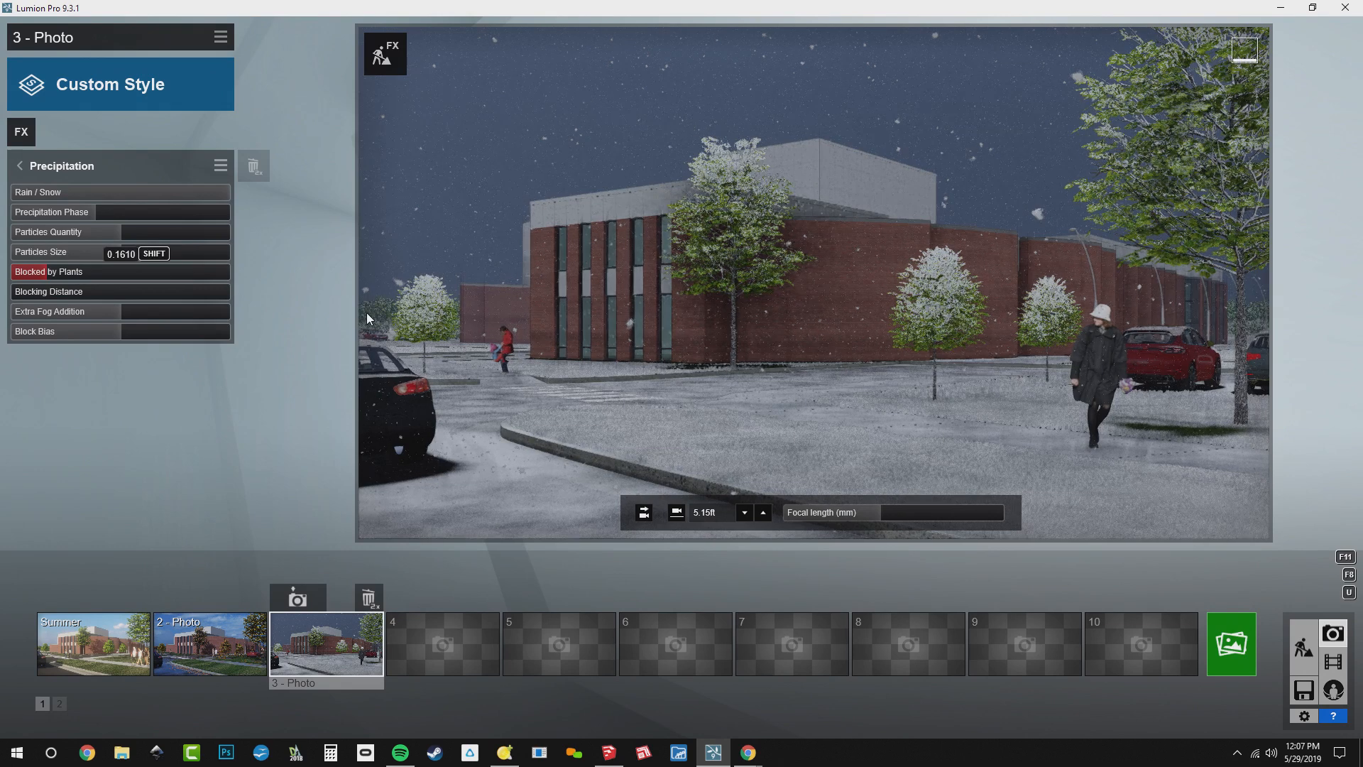
{"action": "left_click", "coordinate": [325, 657]}
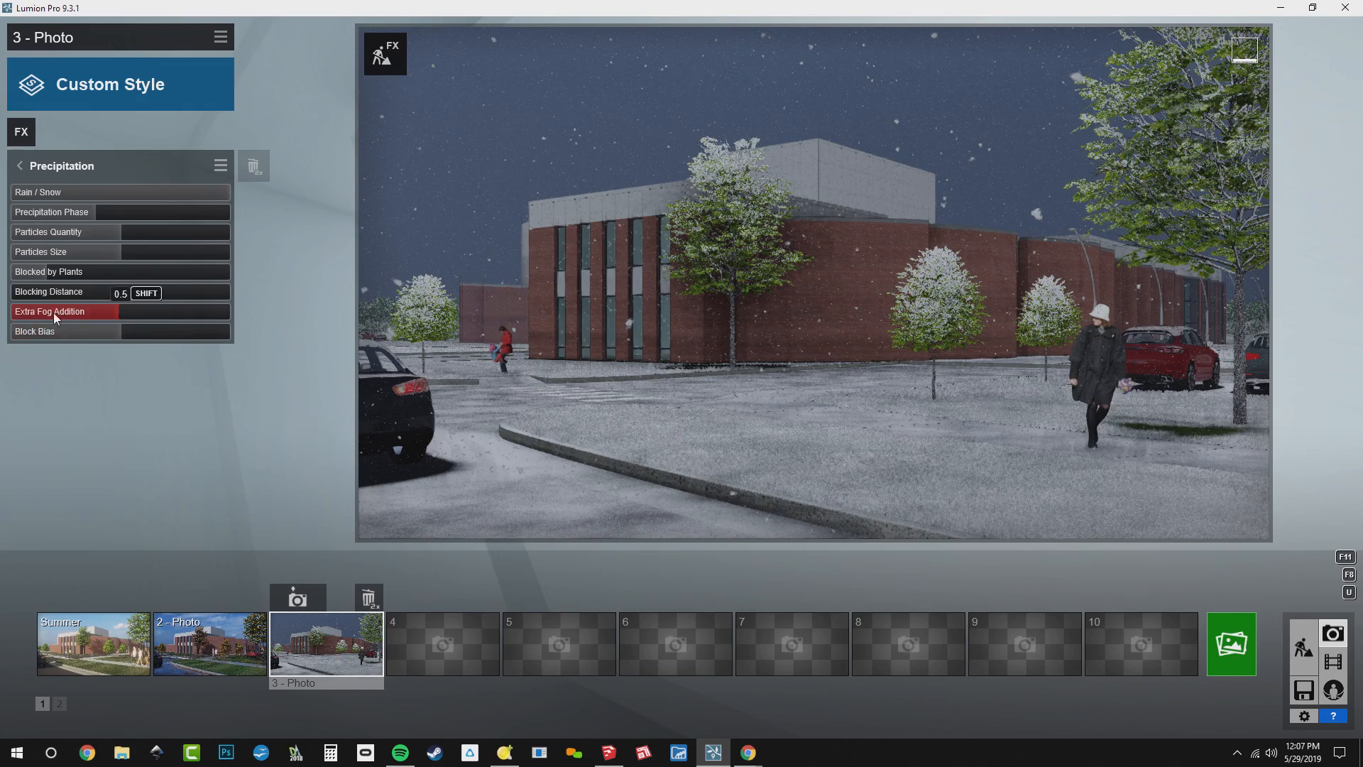
{"action": "left_click_drag", "start_coordinate": [54, 312], "coordinate": [10, 321]}
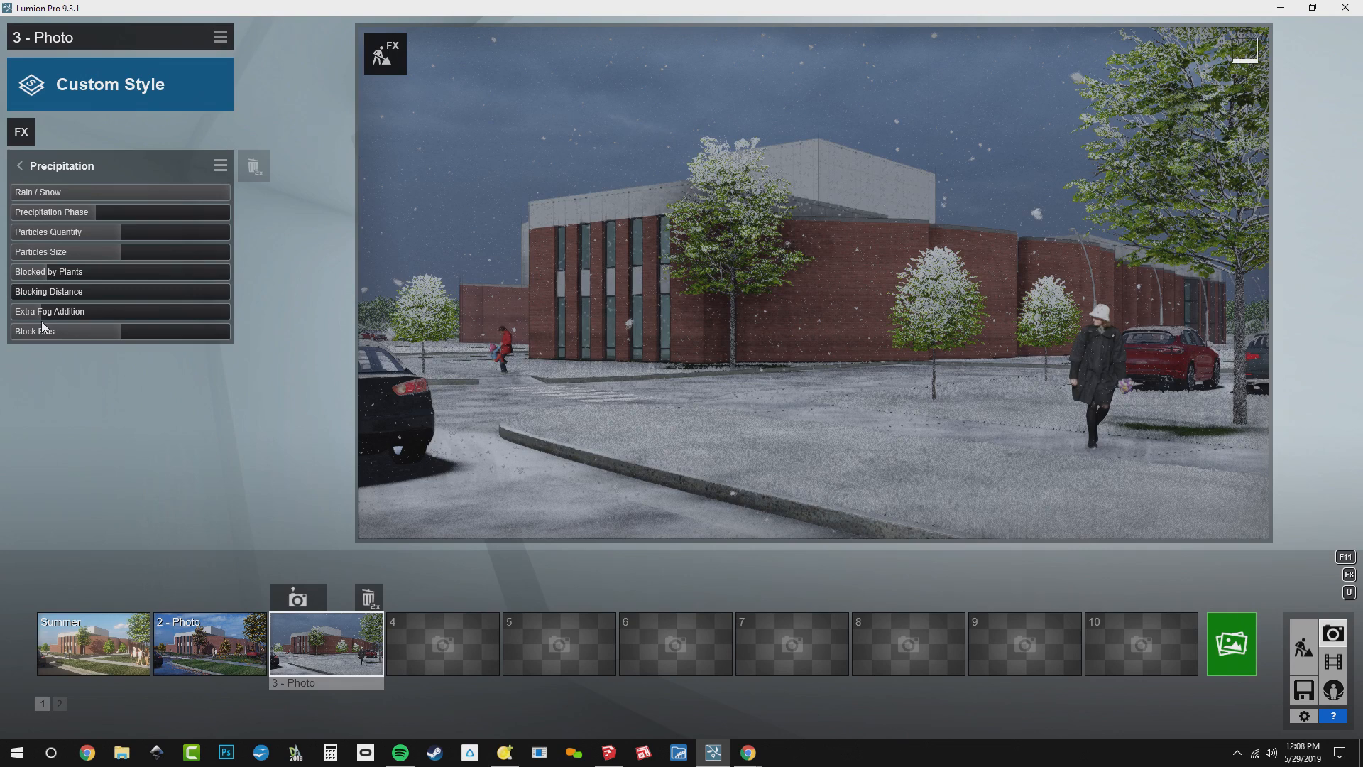
{"action": "left_click", "coordinate": [74, 169]}
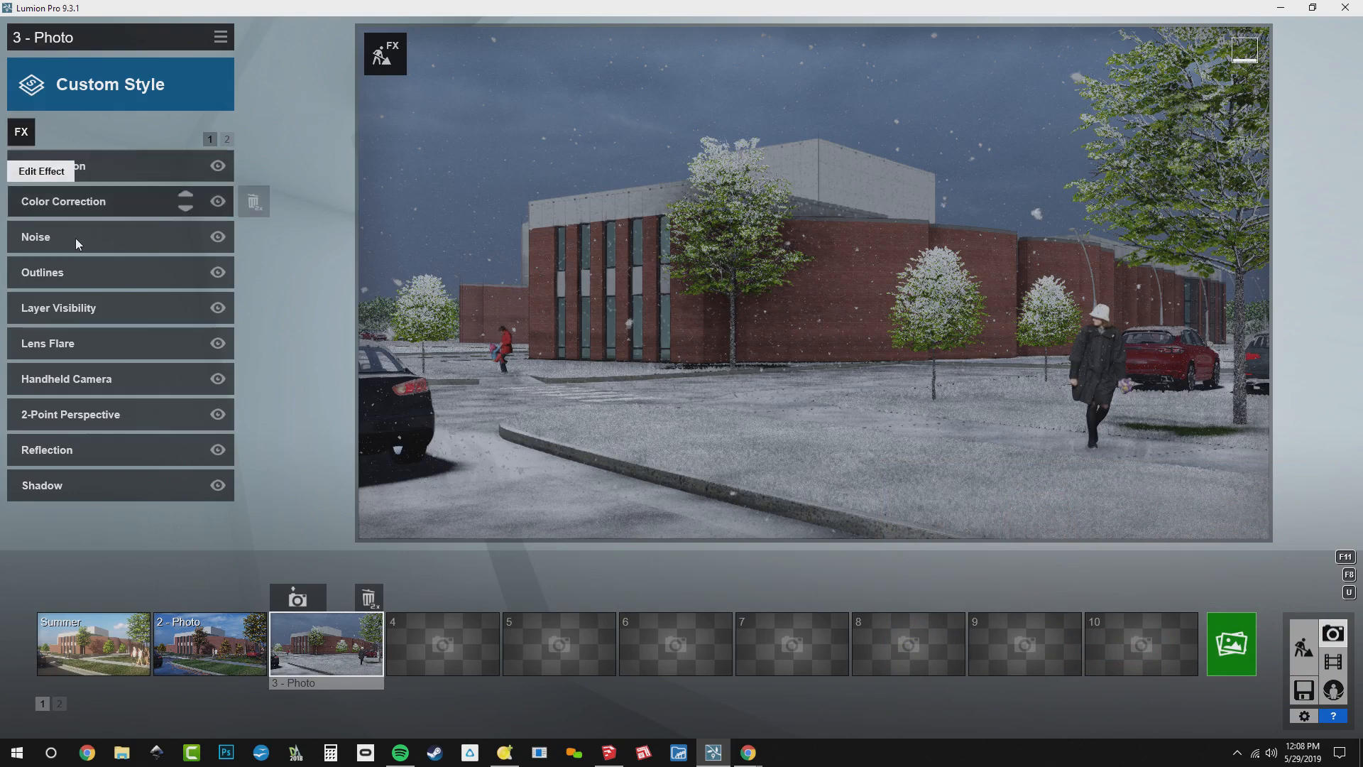
Check photo 3's visible layers, and add the Autumn Colors effect with its saturation at the minimum to remove the trees' green
{"action": "left_click", "coordinate": [79, 312]}
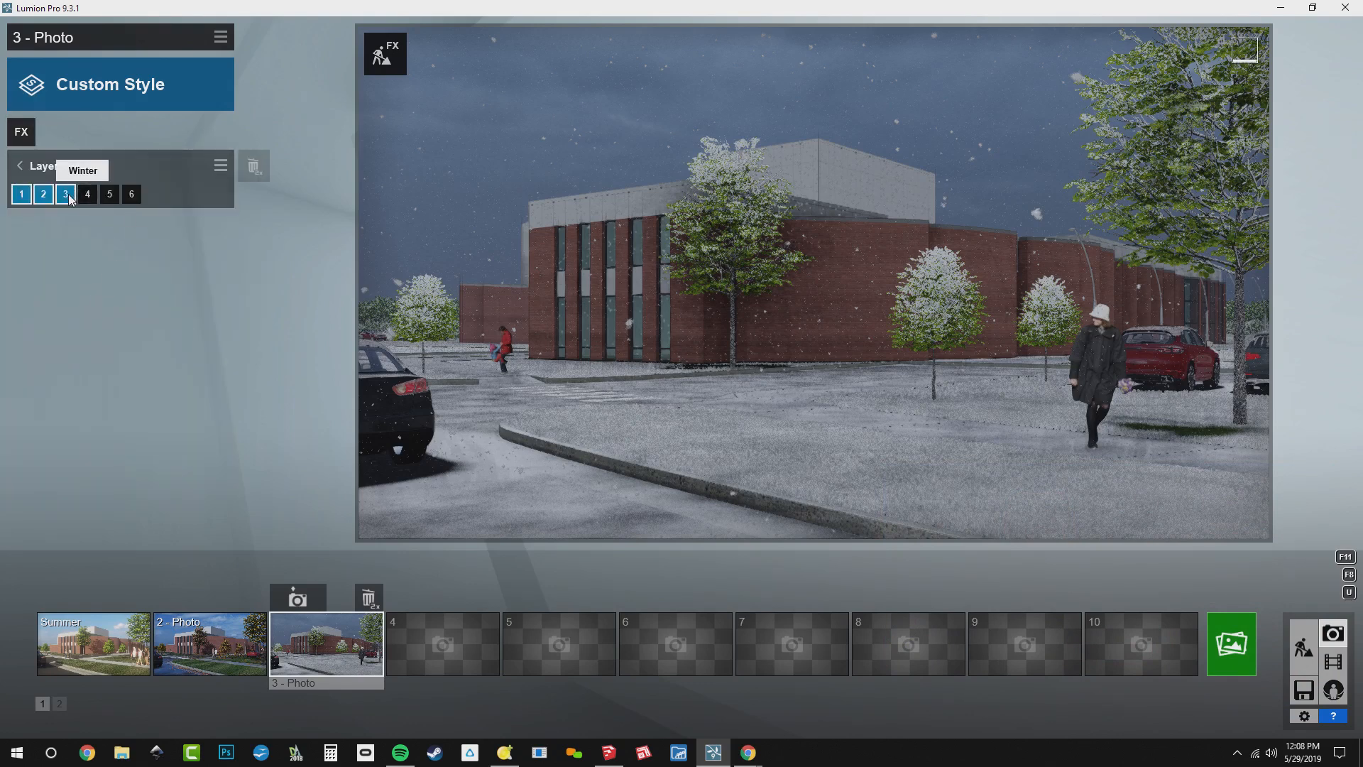
{"action": "left_click", "coordinate": [22, 131]}
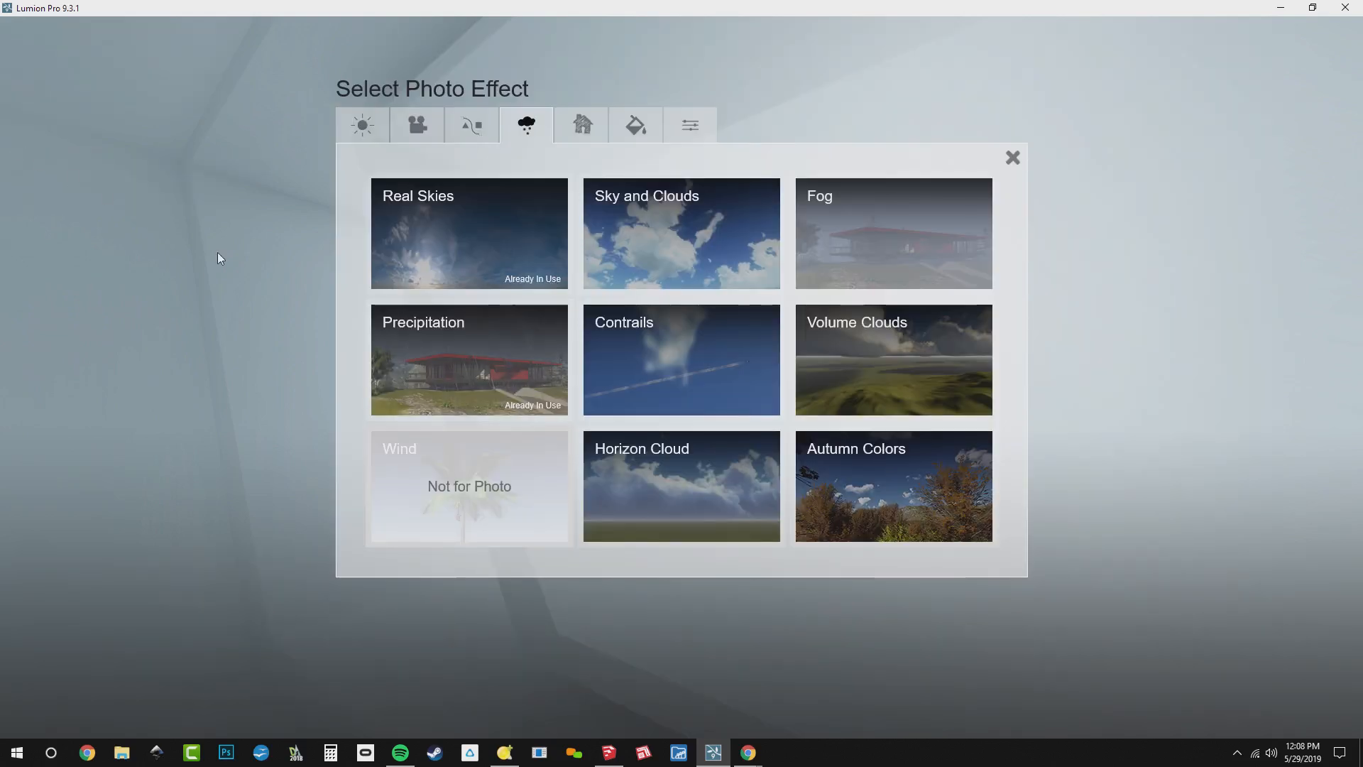
{"action": "left_click", "coordinate": [876, 463]}
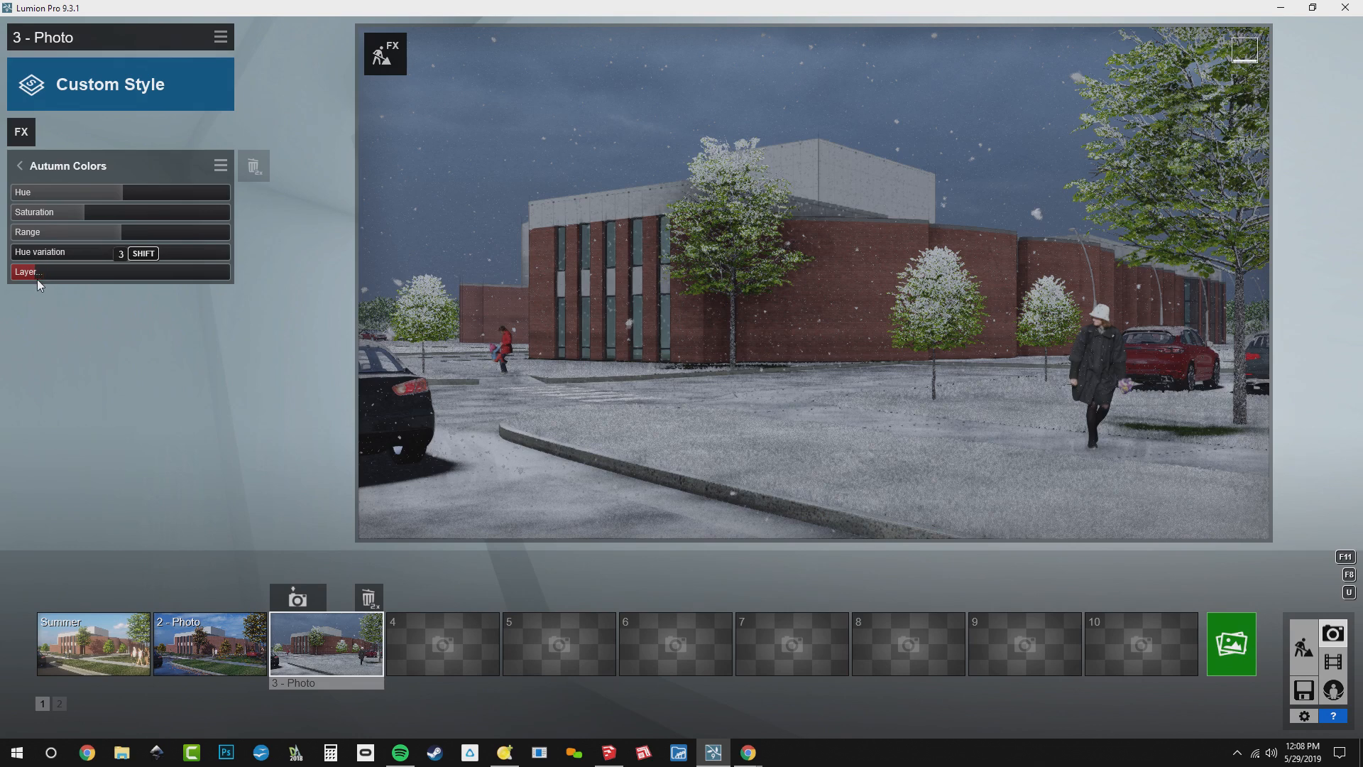
{"action": "left_click_drag", "start_coordinate": [85, 214], "coordinate": [2, 221]}
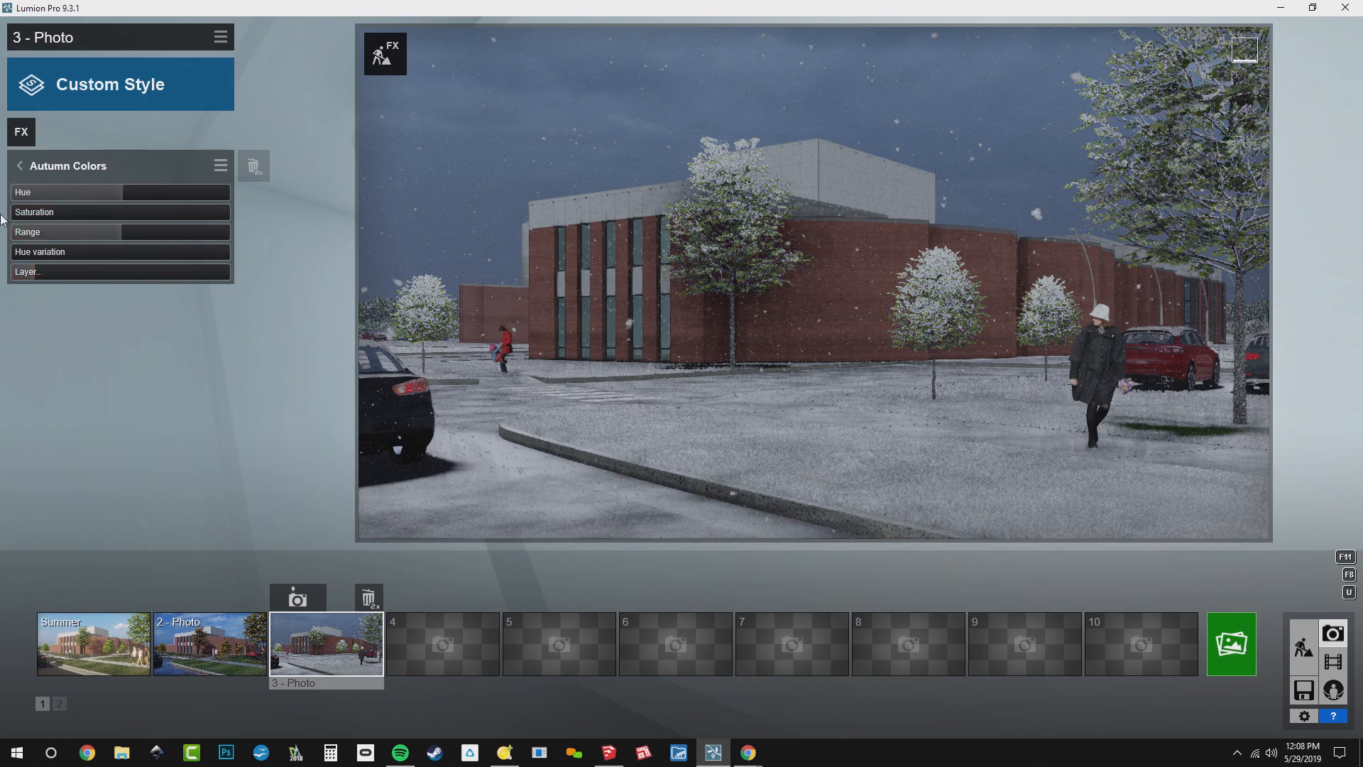
{"action": "left_click_drag", "start_coordinate": [13, 212], "coordinate": [3, 273]}
{"action": "left_click", "coordinate": [95, 172]}
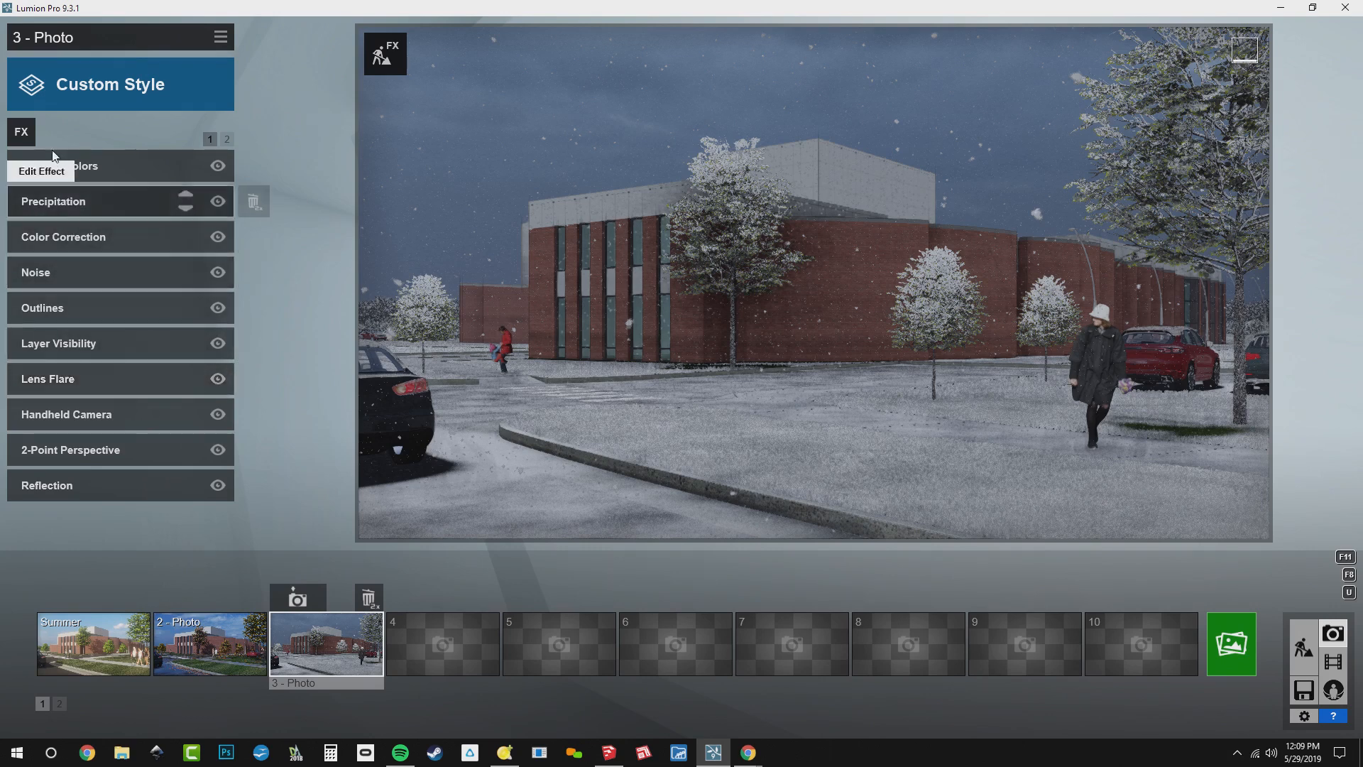
Add the Sun effect to photo 3 and set the sun height to about -0.3 for a darker winter scene
{"action": "left_click", "coordinate": [18, 132]}
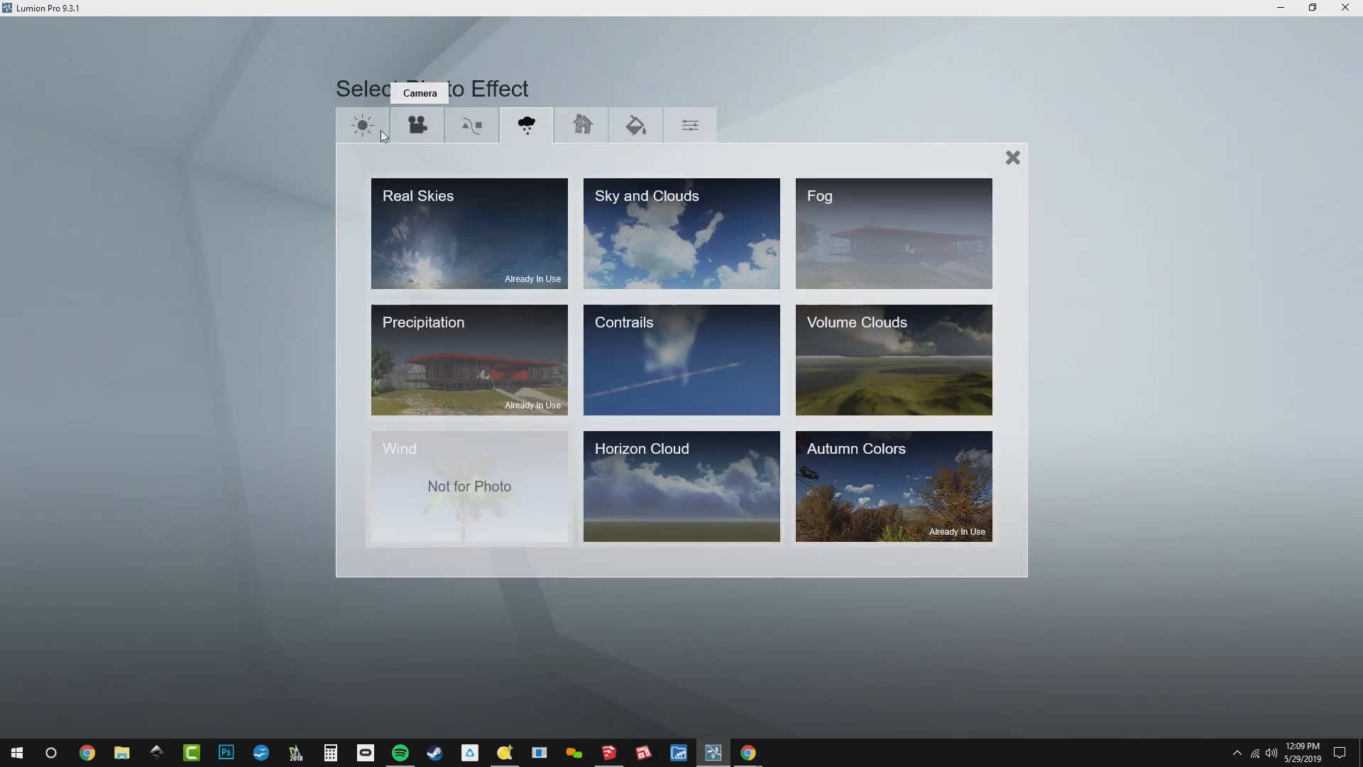
{"action": "left_click", "coordinate": [348, 126]}
{"action": "left_click", "coordinate": [462, 229]}
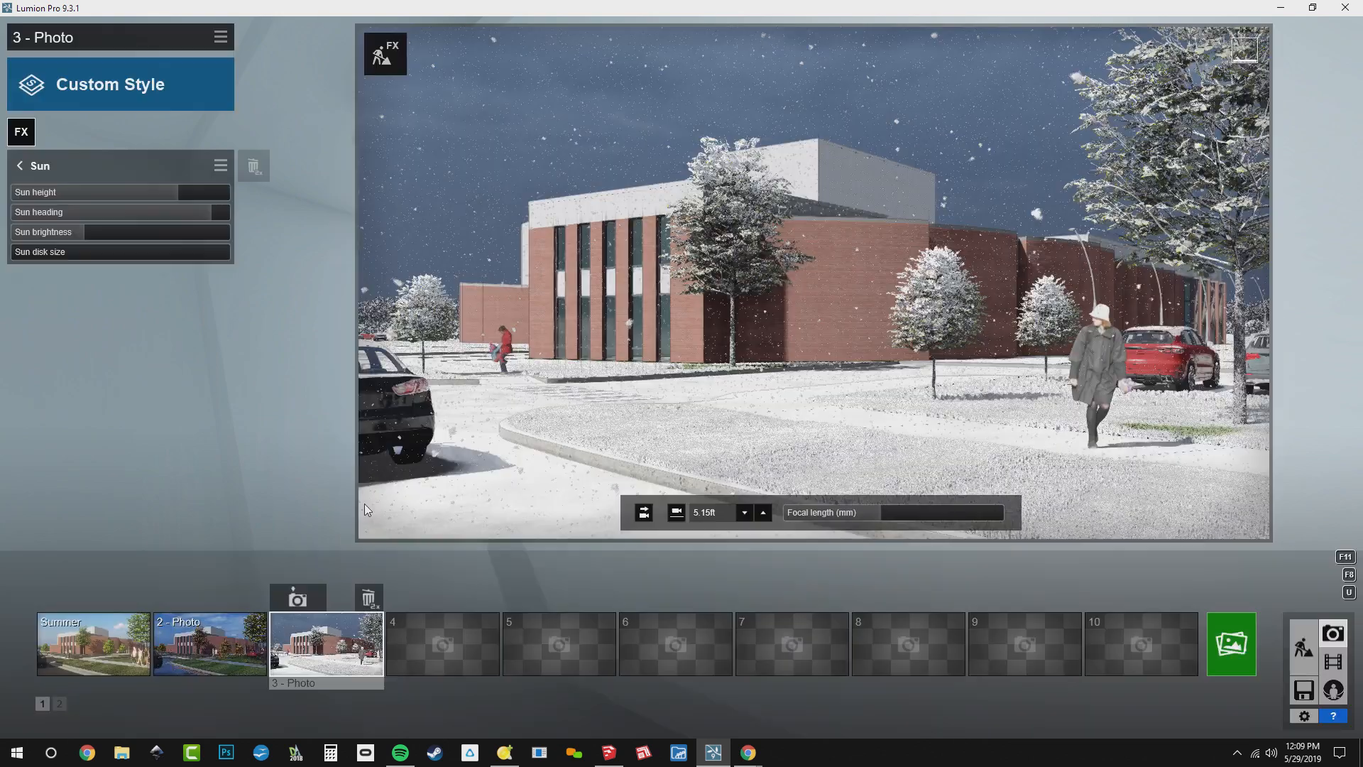
{"action": "left_click_drag", "start_coordinate": [154, 195], "coordinate": [84, 196]}
{"action": "left_click", "coordinate": [54, 195]}
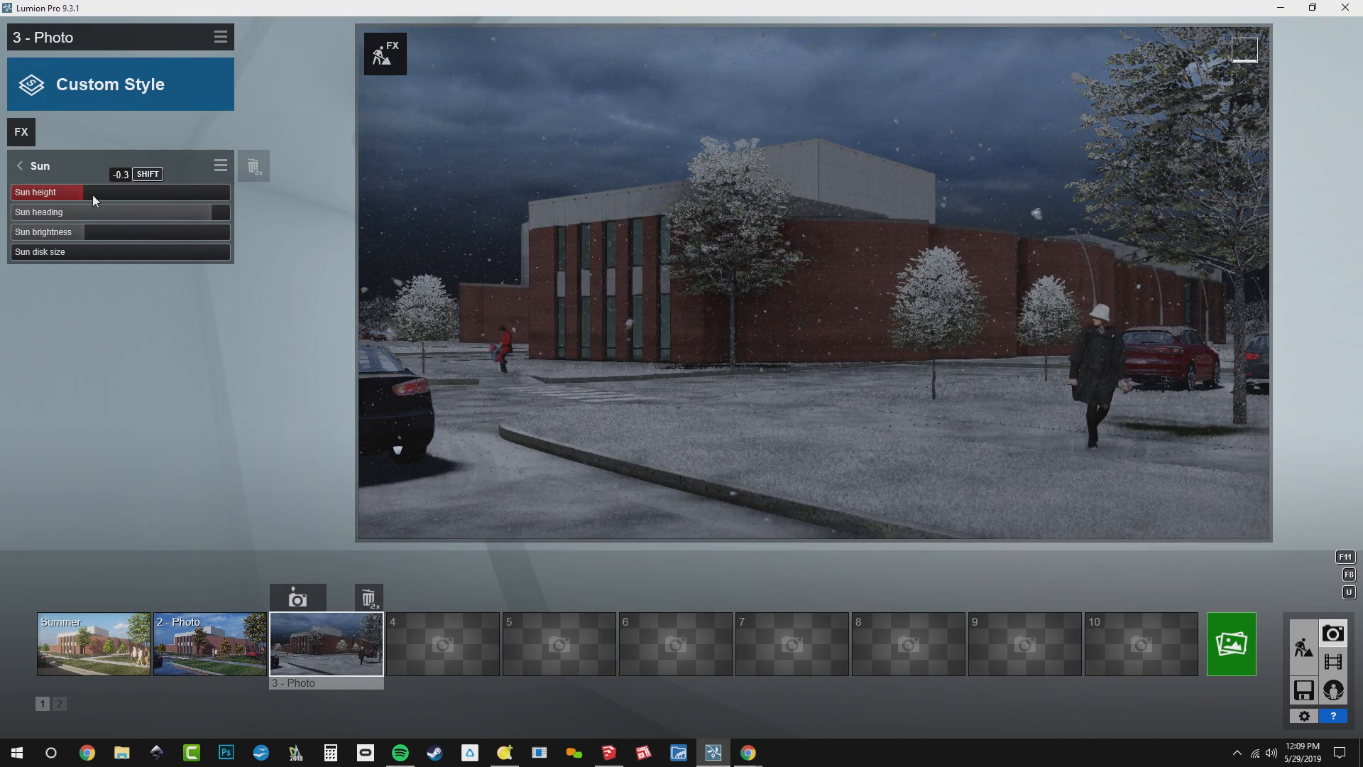
{"action": "left_click", "coordinate": [92, 195]}
{"action": "left_click", "coordinate": [101, 194]}
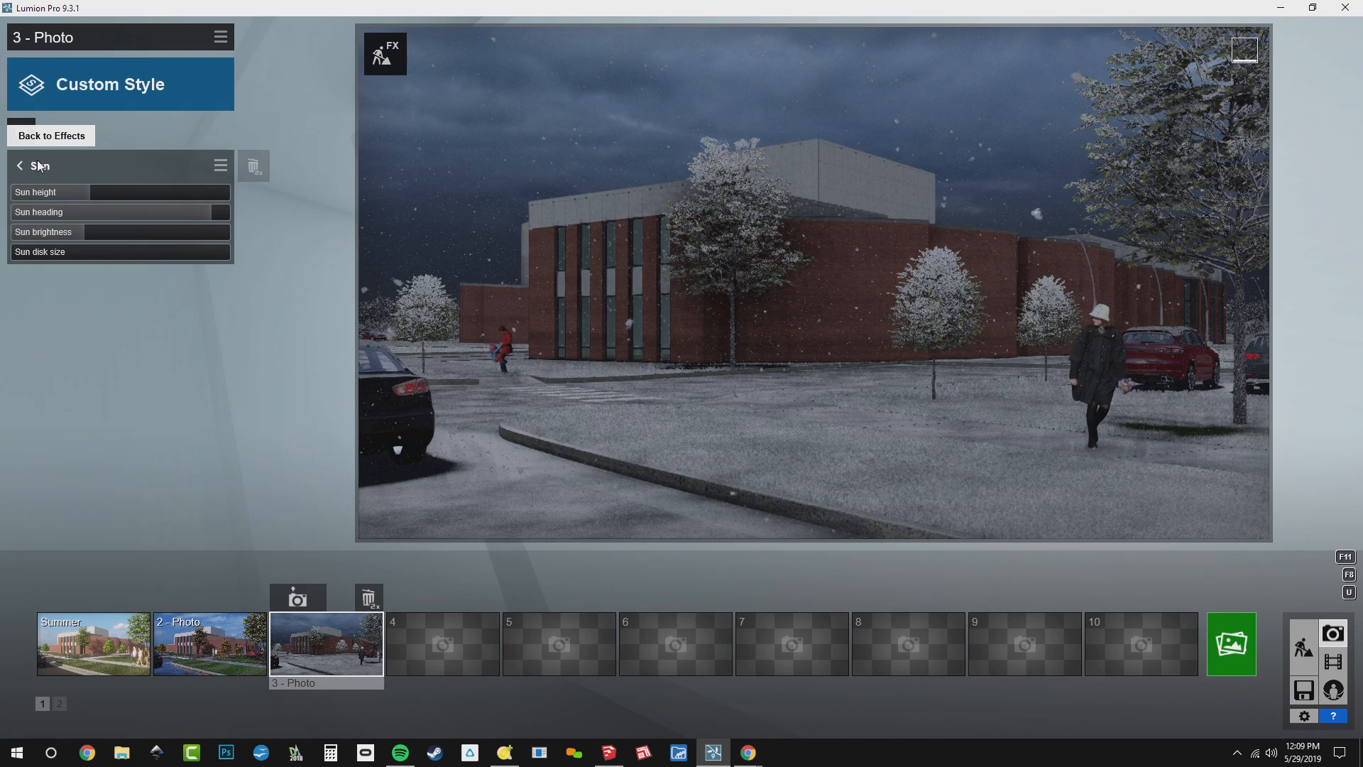
Return to the Build mode scene and lower the weather's sun height just below the horizon to darken the scene
{"action": "left_click", "coordinate": [1292, 651]}
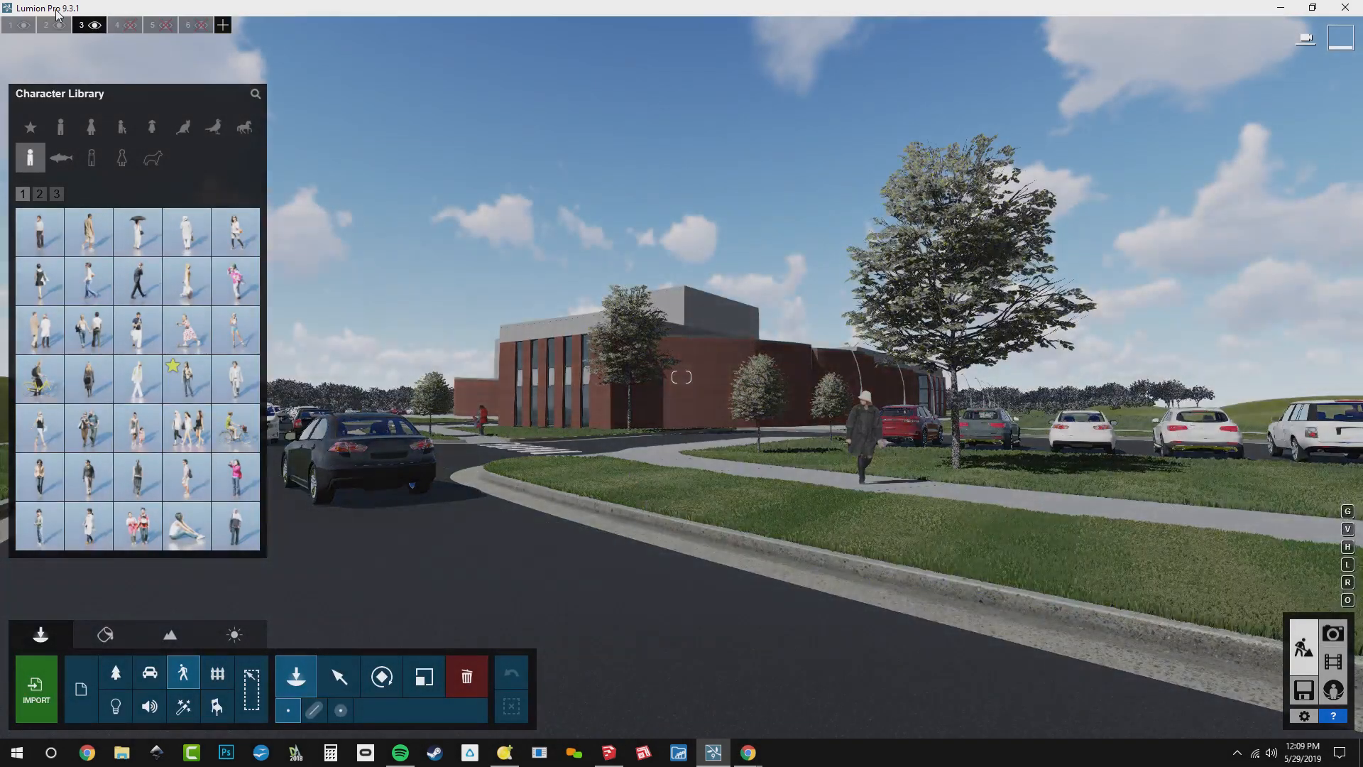
{"action": "mouse_move", "coordinate": [85, 27]}
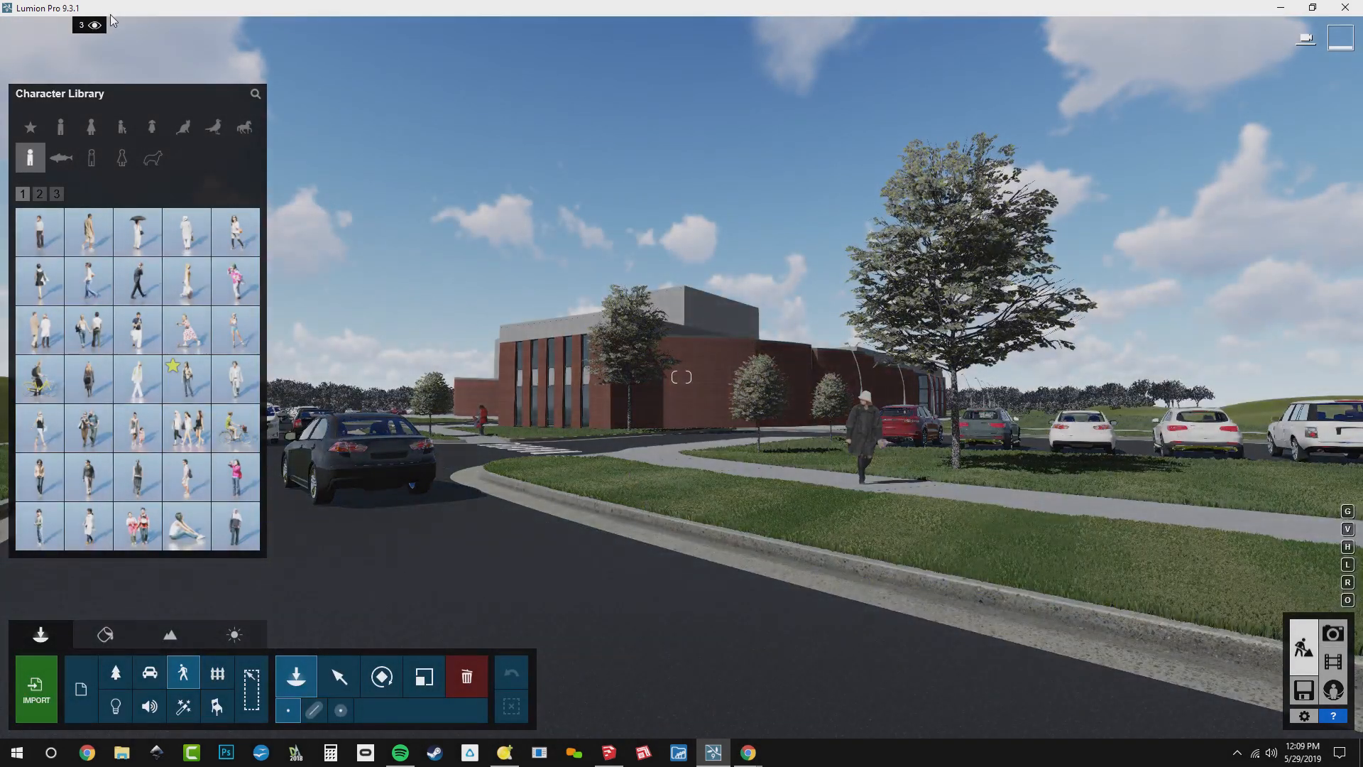
{"action": "right_click_drag", "start_coordinate": [419, 476], "coordinate": [310, 453]}
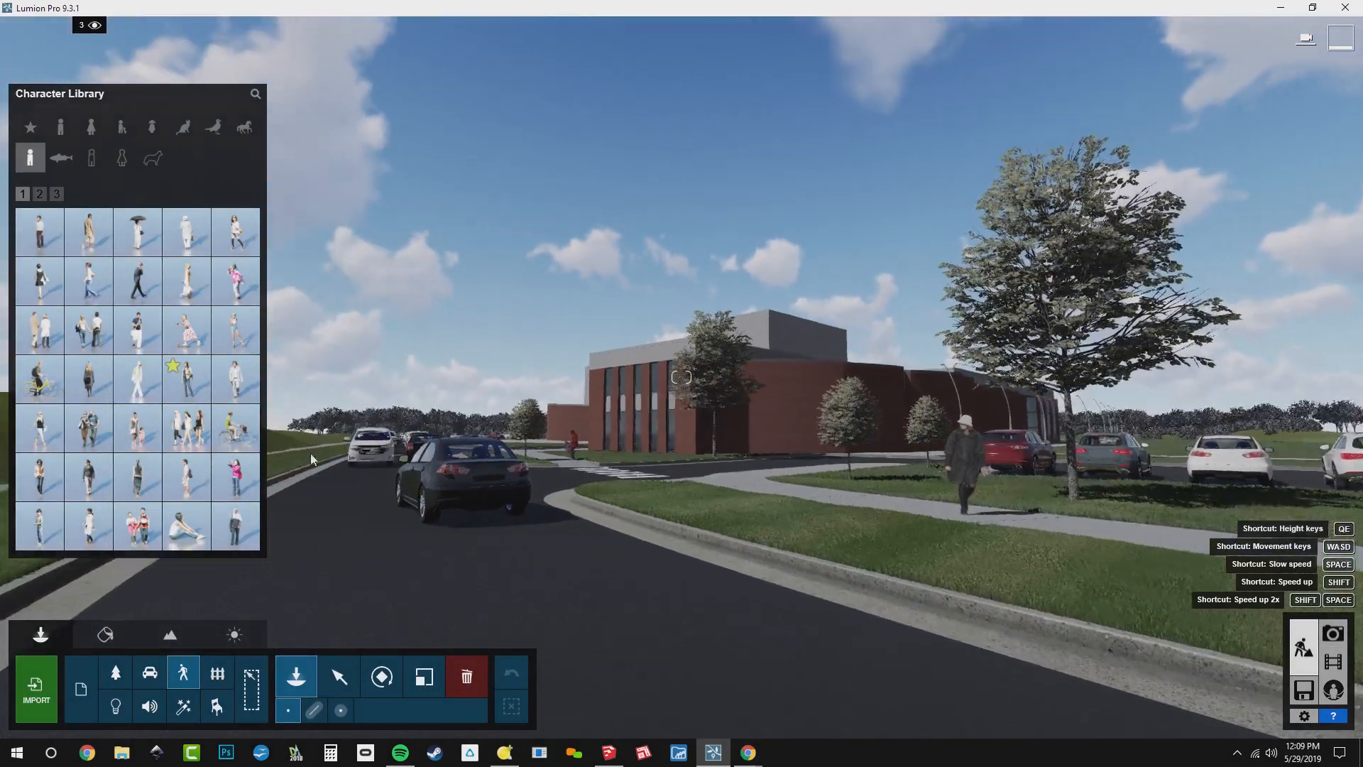
{"action": "left_click", "coordinate": [234, 634]}
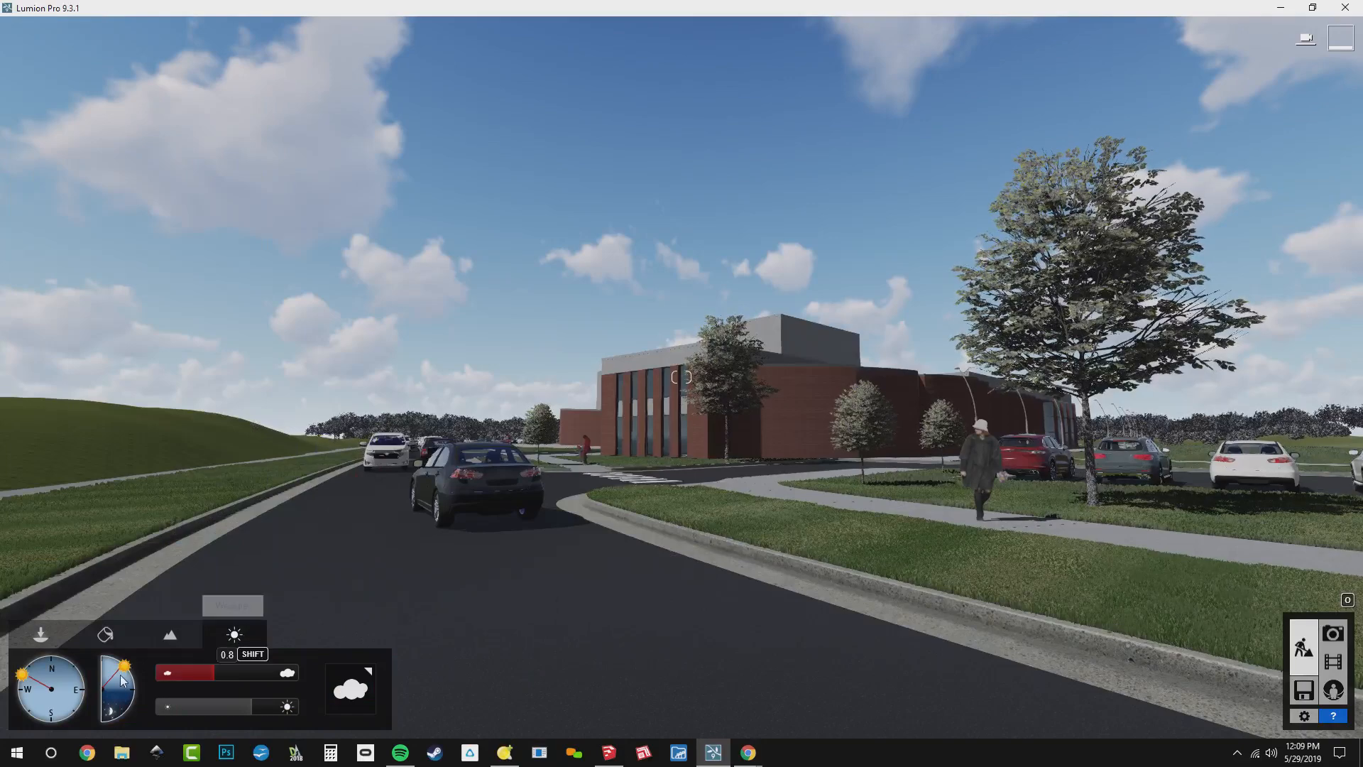
{"action": "left_click_drag", "start_coordinate": [125, 684], "coordinate": [127, 691]}
Place a Lamp20 spotlight at the head of the first lamp post along the walkway beside the curved brick wall
{"action": "key", "text": "w"}
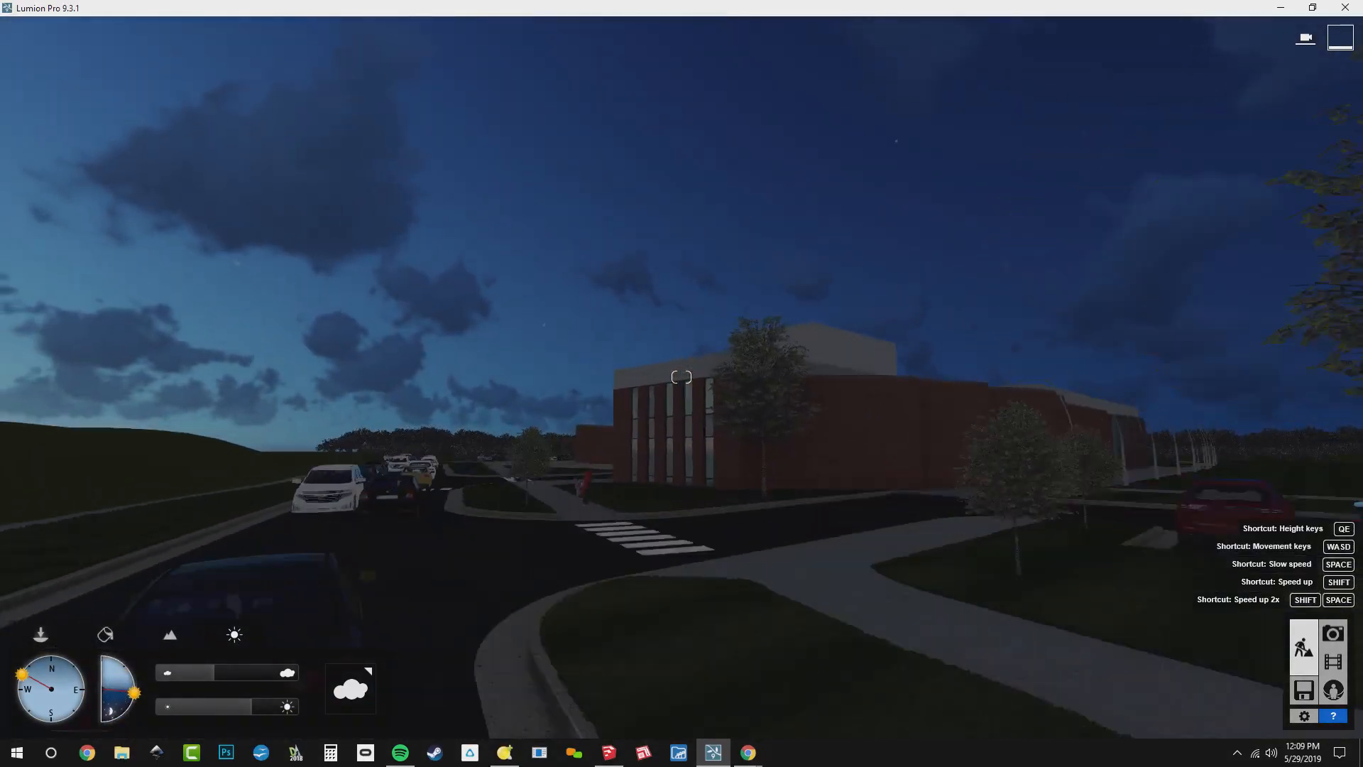
{"action": "right_click_drag", "start_coordinate": [369, 483], "coordinate": [571, 455]}
{"action": "key", "text": "w"}
{"action": "key", "text": "w"}
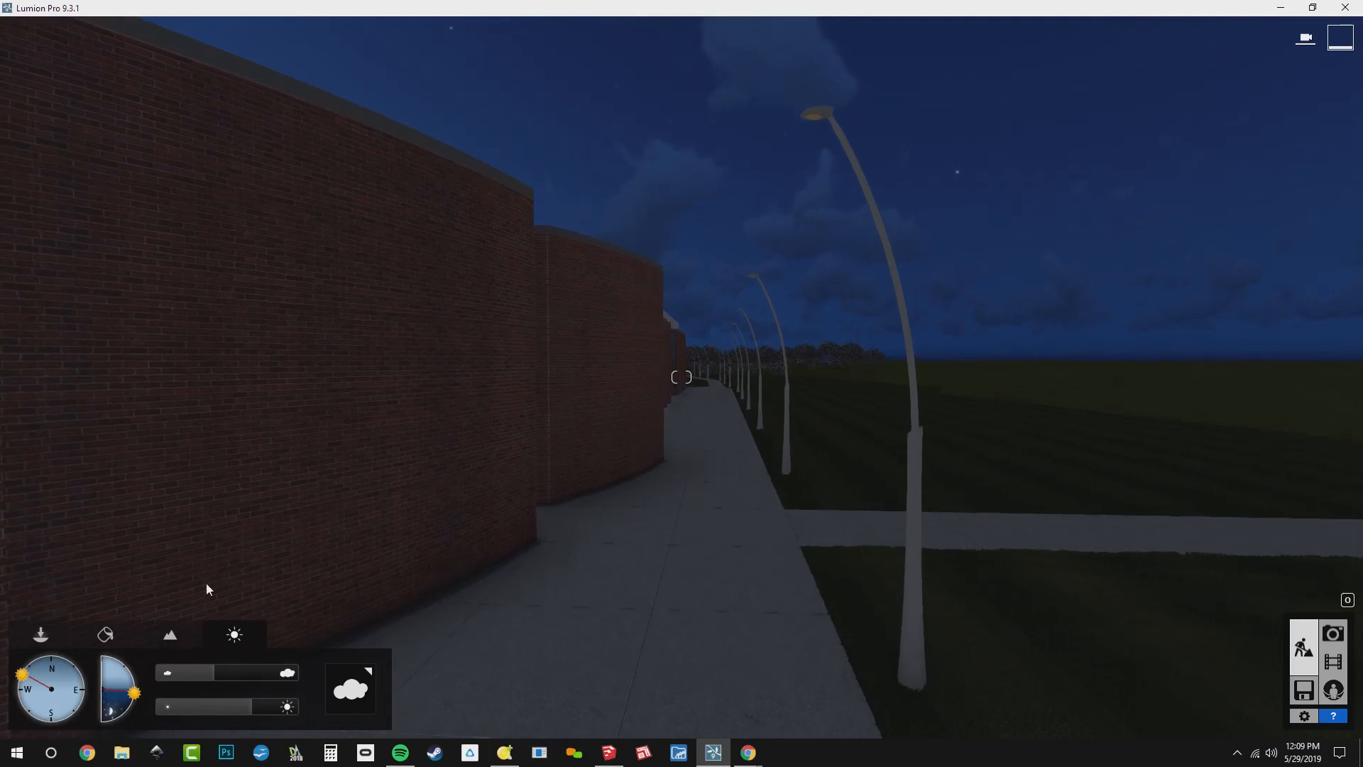
{"action": "left_click", "coordinate": [60, 631]}
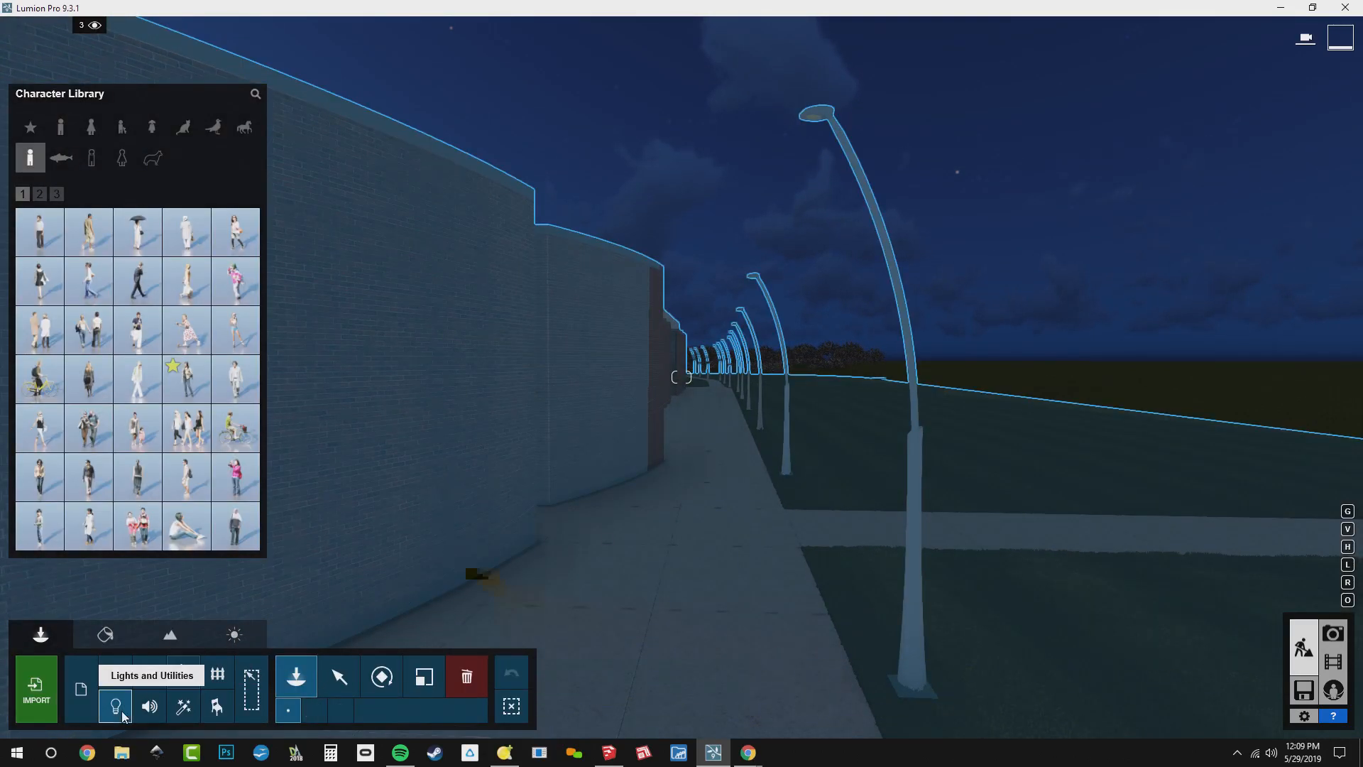
{"action": "left_click", "coordinate": [120, 707]}
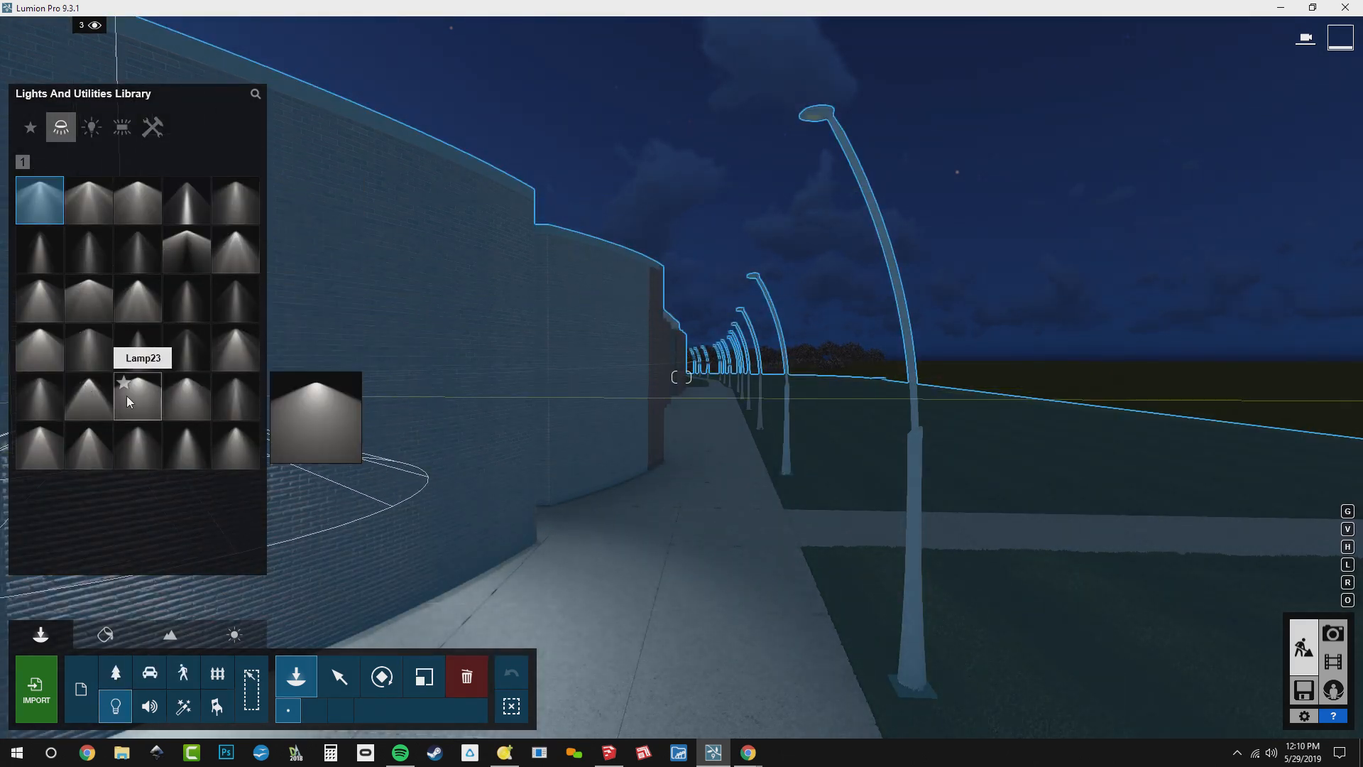
{"action": "left_click", "coordinate": [228, 351]}
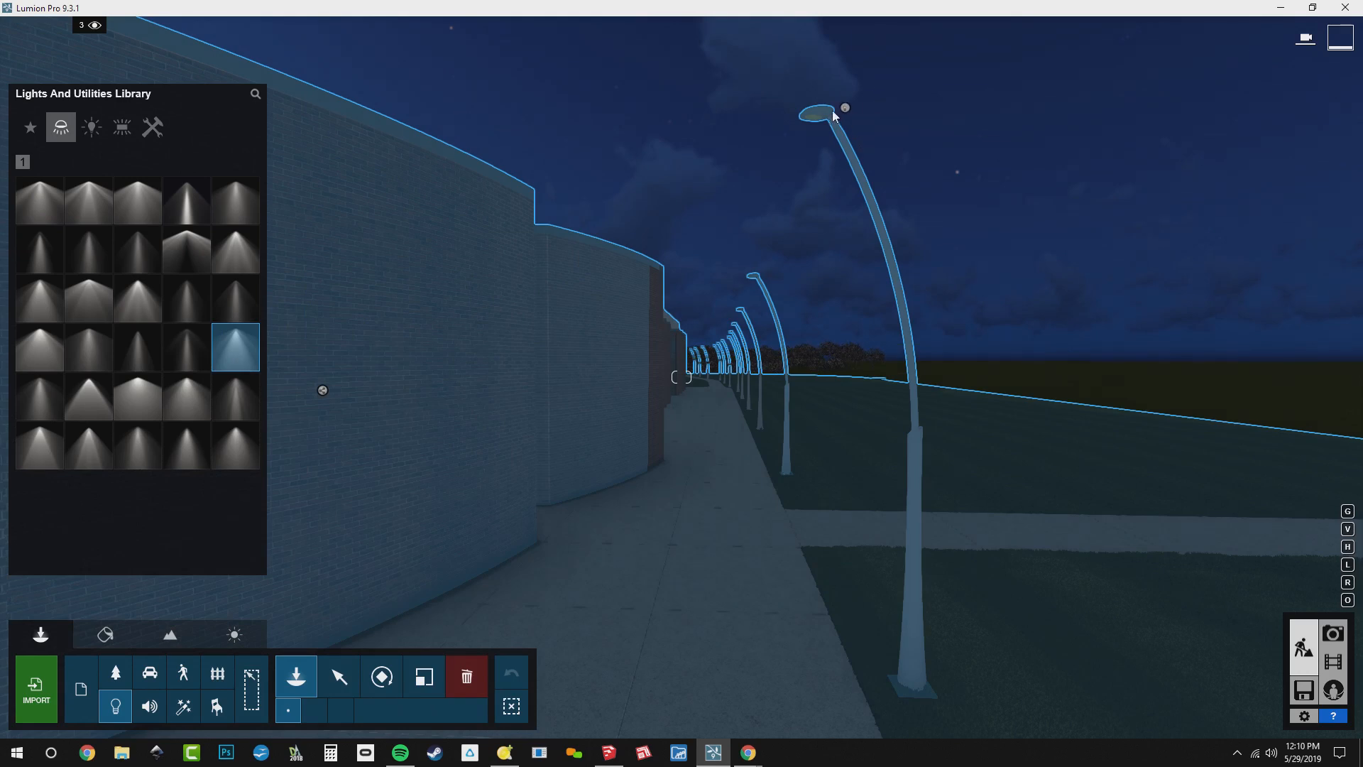
{"action": "left_click", "coordinate": [812, 118]}
Place Lamp20 spotlights at the heads of the second and third lamp posts along the walkway
{"action": "key", "text": "w"}
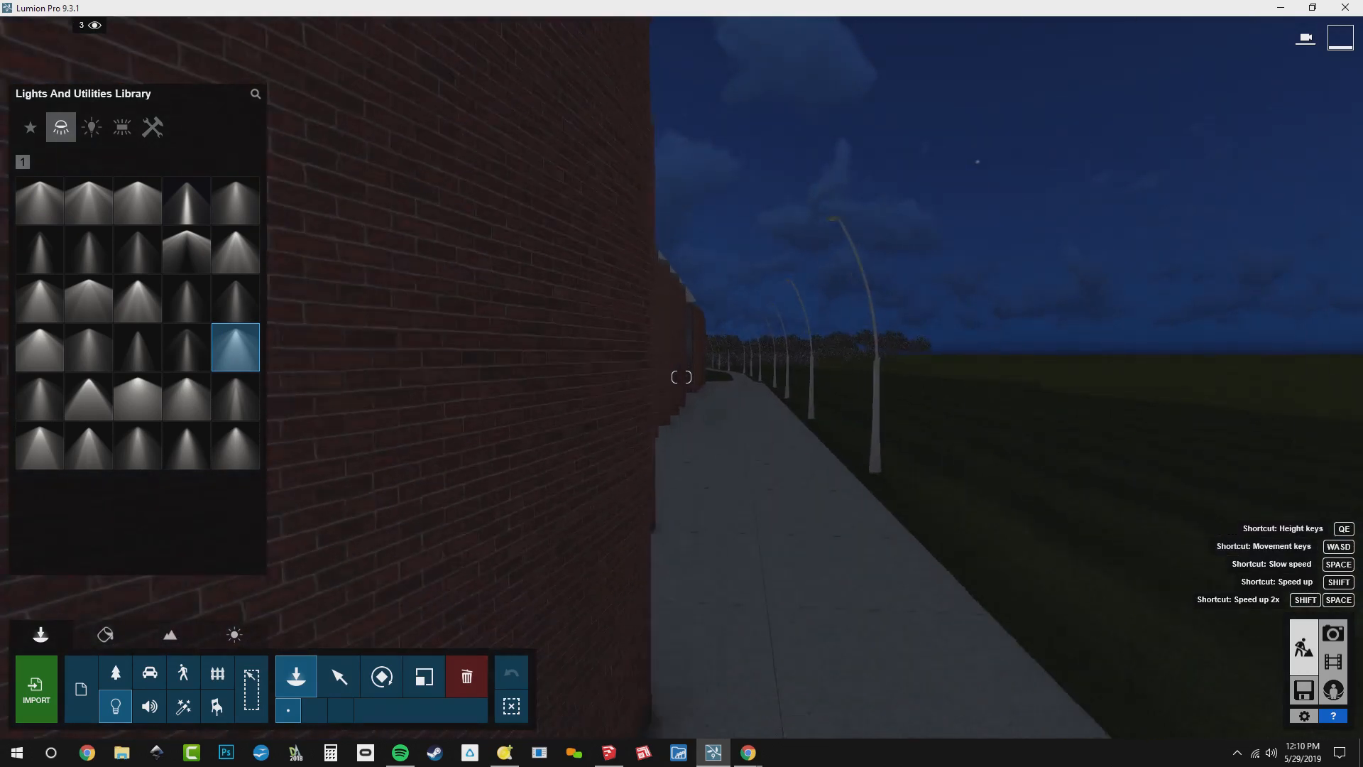
{"action": "key", "text": "d"}
{"action": "right_click_drag", "start_coordinate": [881, 312], "coordinate": [943, 192]}
{"action": "key", "text": "w"}
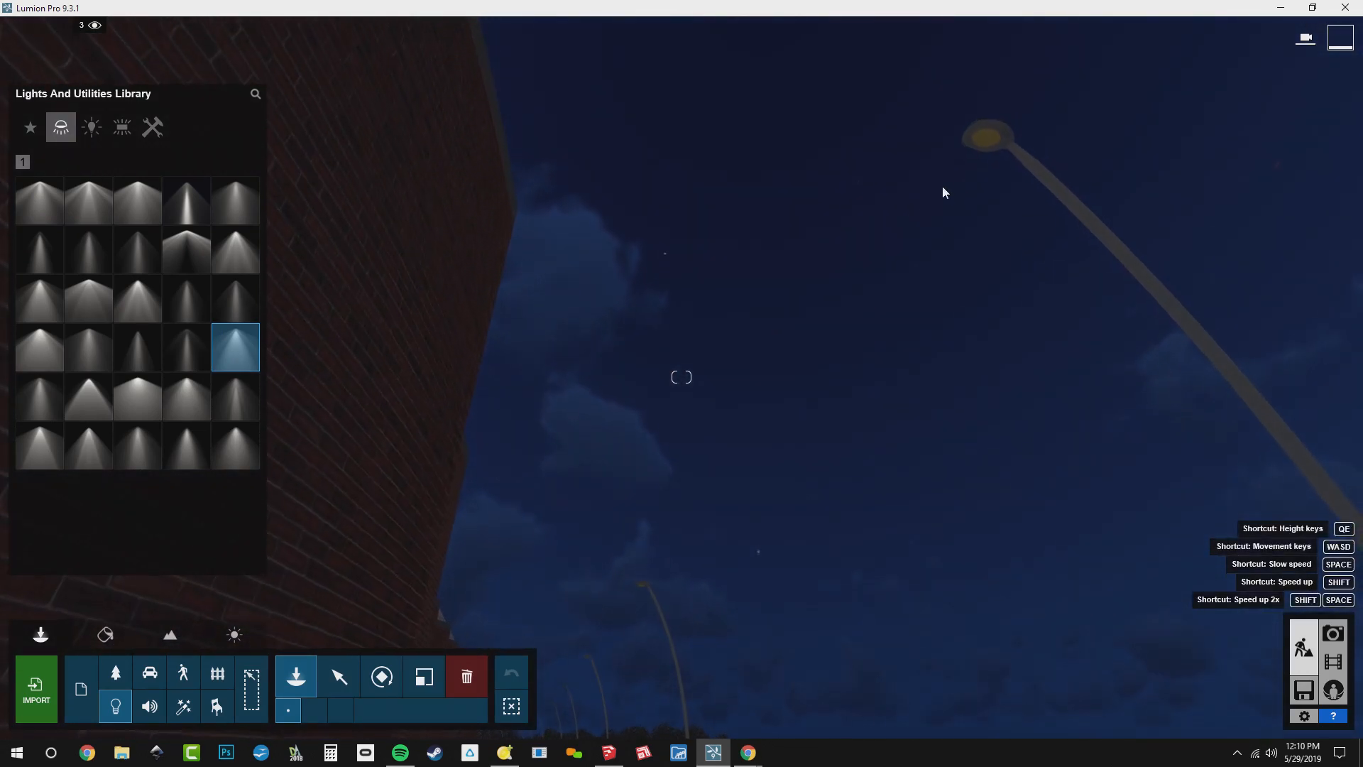
{"action": "left_click", "coordinate": [985, 147]}
{"action": "left_click", "coordinate": [984, 146]}
{"action": "right_click_drag", "start_coordinate": [984, 146], "coordinate": [959, 266]}
{"action": "right_click_drag", "start_coordinate": [836, 233], "coordinate": [842, 242]}
{"action": "key", "text": "d"}
{"action": "key", "text": "w"}
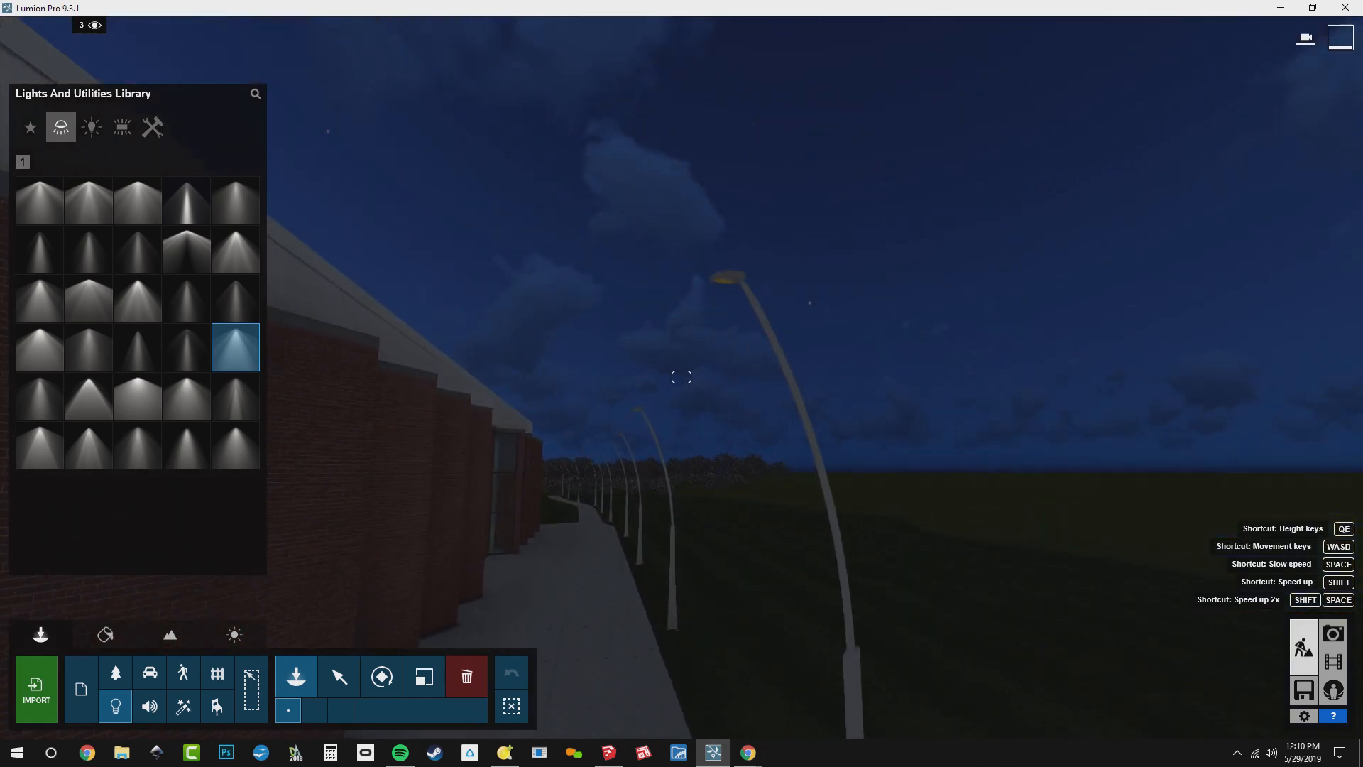
{"action": "left_click", "coordinate": [736, 257]}
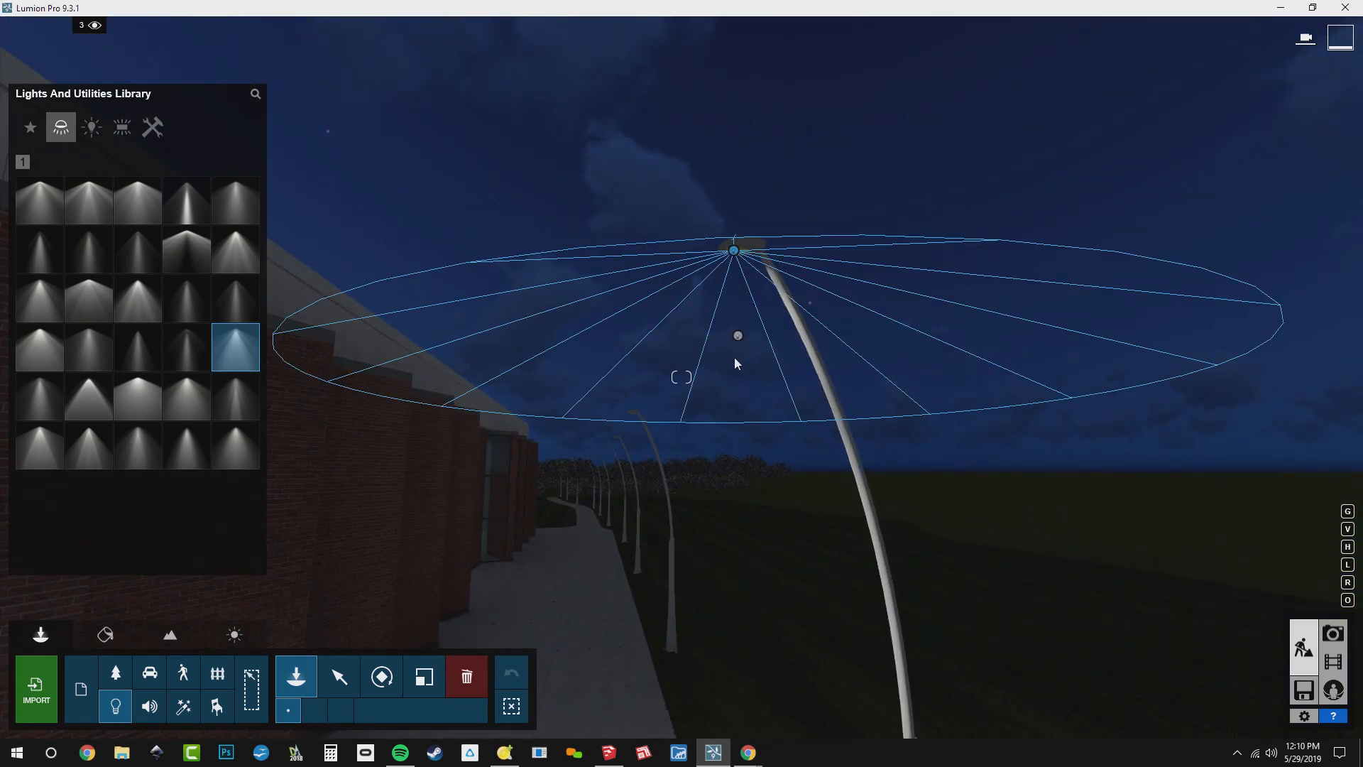
Add Lamp20 spotlights to the next four lamp posts farther along the walkway
{"action": "right_click_drag", "start_coordinate": [736, 359], "coordinate": [717, 387]}
{"action": "key", "text": "w"}
{"action": "right_click_drag", "start_coordinate": [767, 191], "coordinate": [721, 224]}
{"action": "left_click", "coordinate": [766, 186]}
{"action": "right_click_drag", "start_coordinate": [725, 323], "coordinate": [757, 270]}
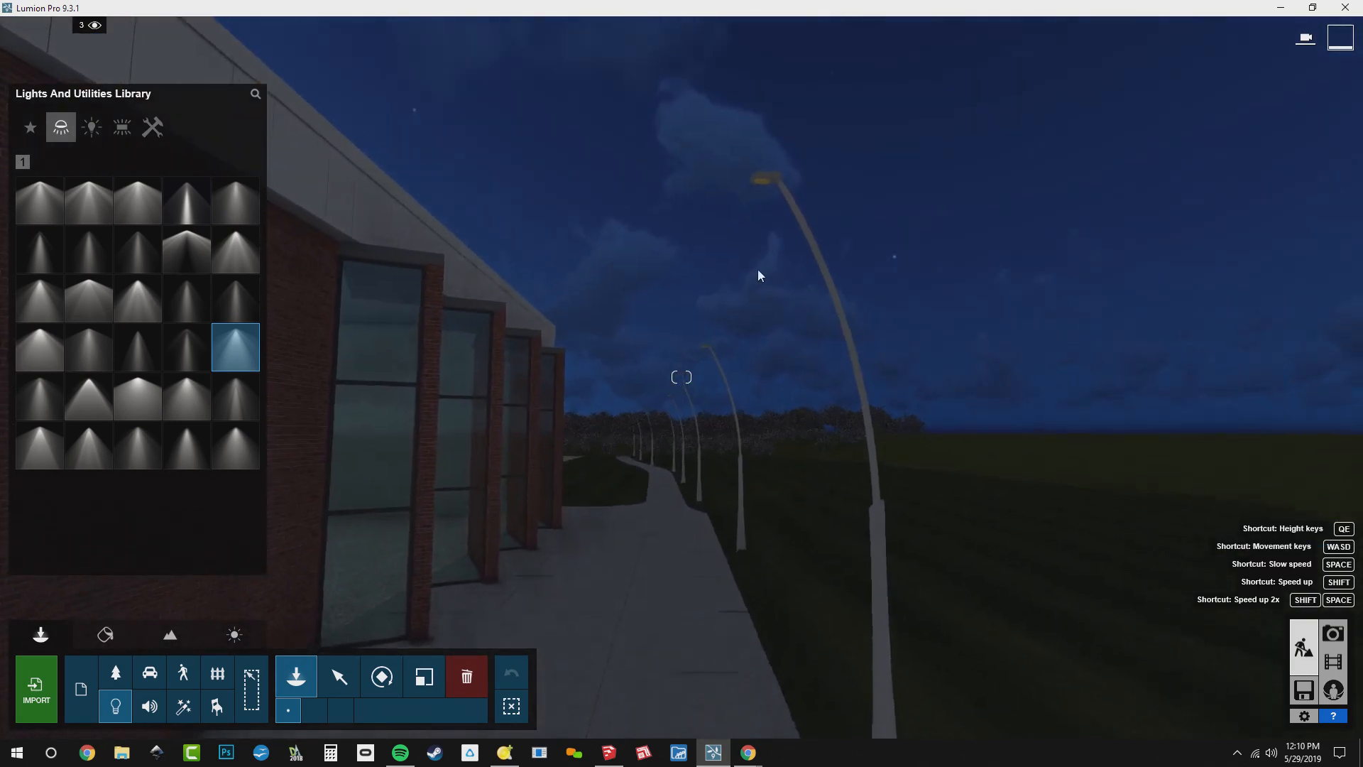
{"action": "left_click", "coordinate": [760, 199]}
{"action": "mouse_move", "coordinate": [718, 352]}
{"action": "right_mouse_down"}
{"action": "mouse_move", "coordinate": [710, 369]}
{"action": "mouse_move", "coordinate": [718, 349]}
{"action": "right_mouse_up"}
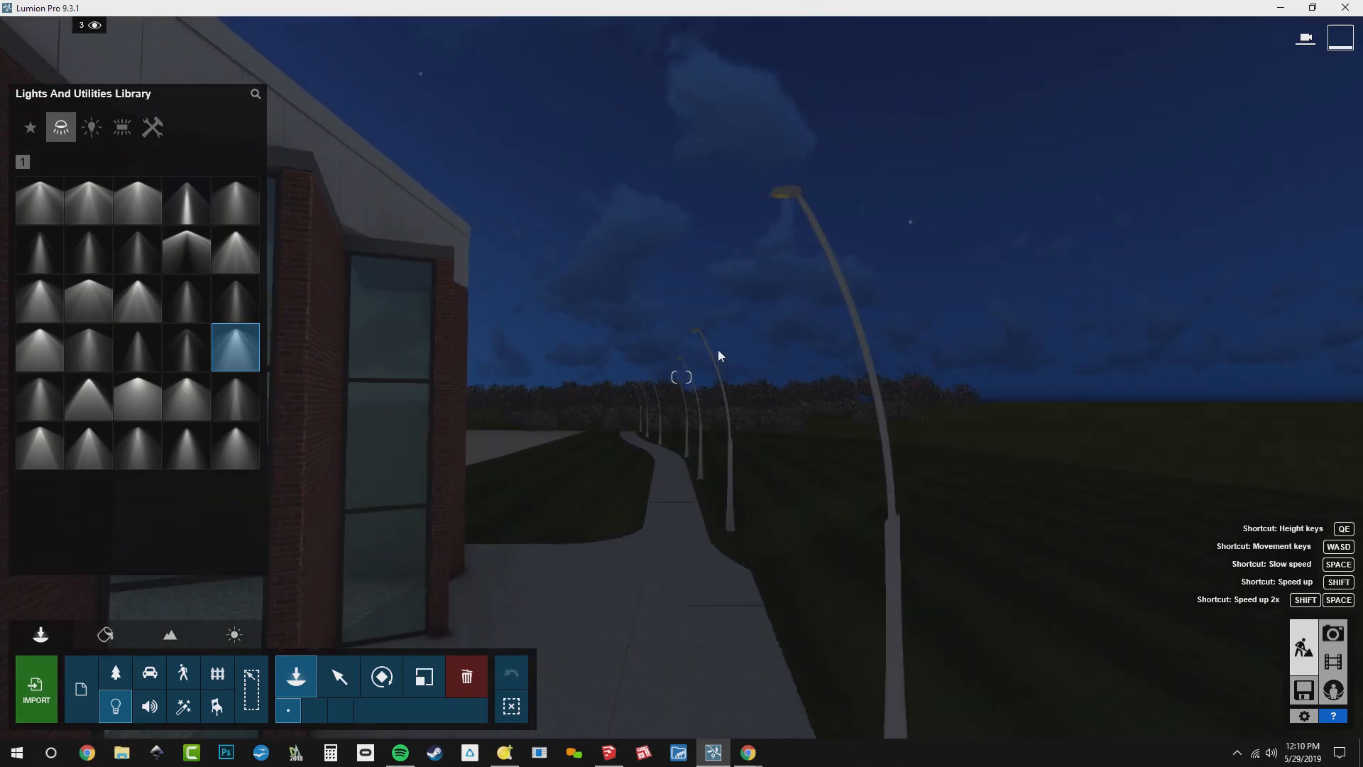
{"action": "left_click", "coordinate": [787, 193]}
{"action": "right_click_drag", "start_coordinate": [786, 193], "coordinate": [923, 238]}
{"action": "left_click", "coordinate": [907, 210]}
Add Lamp20 spotlights to two more lamp posts beyond the building, where the walkway crosses the lawn
{"action": "key", "text": "w"}
{"action": "key", "text": "w"}
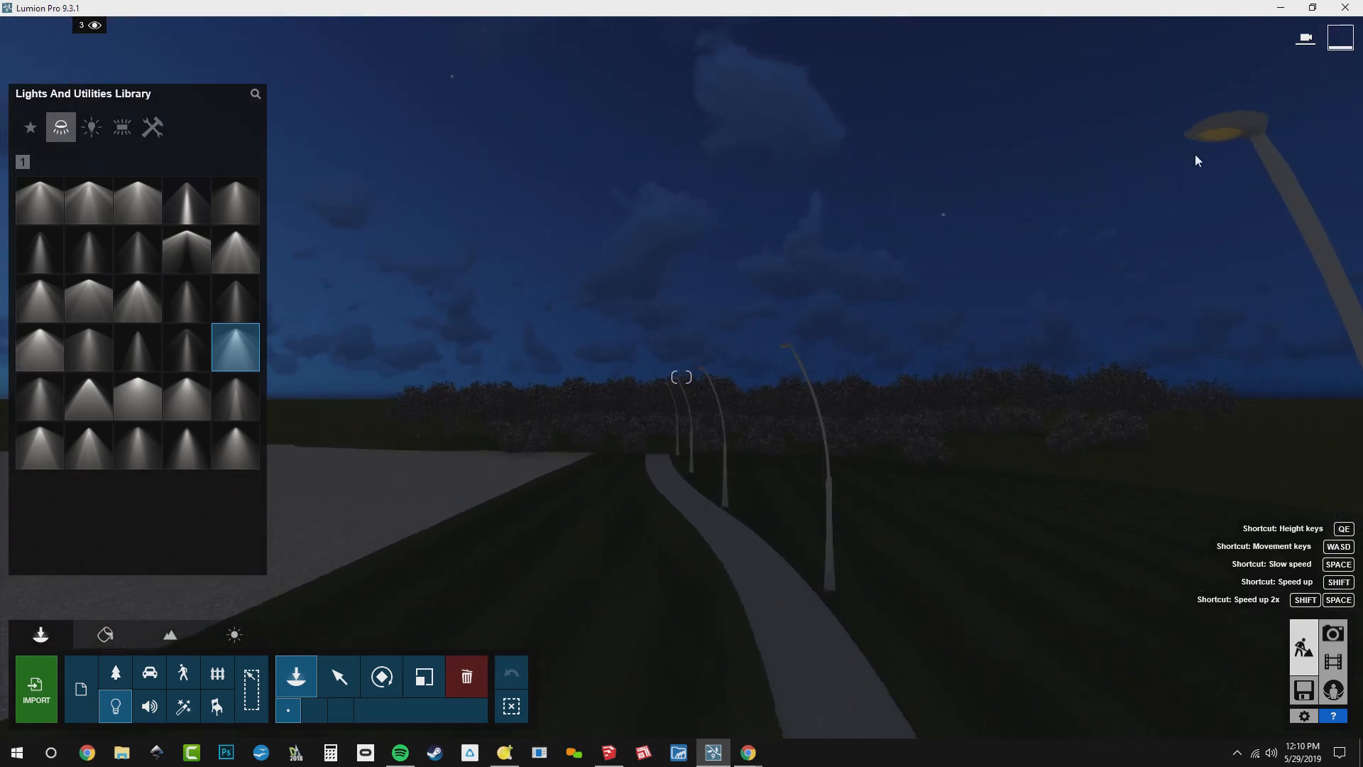
{"action": "left_click", "coordinate": [1228, 135]}
{"action": "right_click_drag", "start_coordinate": [1141, 234], "coordinate": [1087, 193]}
{"action": "key", "text": "w"}
Select all identical Lamp20 walkway lights, raise their brightness slightly and widen their cone angle
{"action": "key", "text": "w"}
{"action": "right_click_drag", "start_coordinate": [1016, 320], "coordinate": [892, 367]}
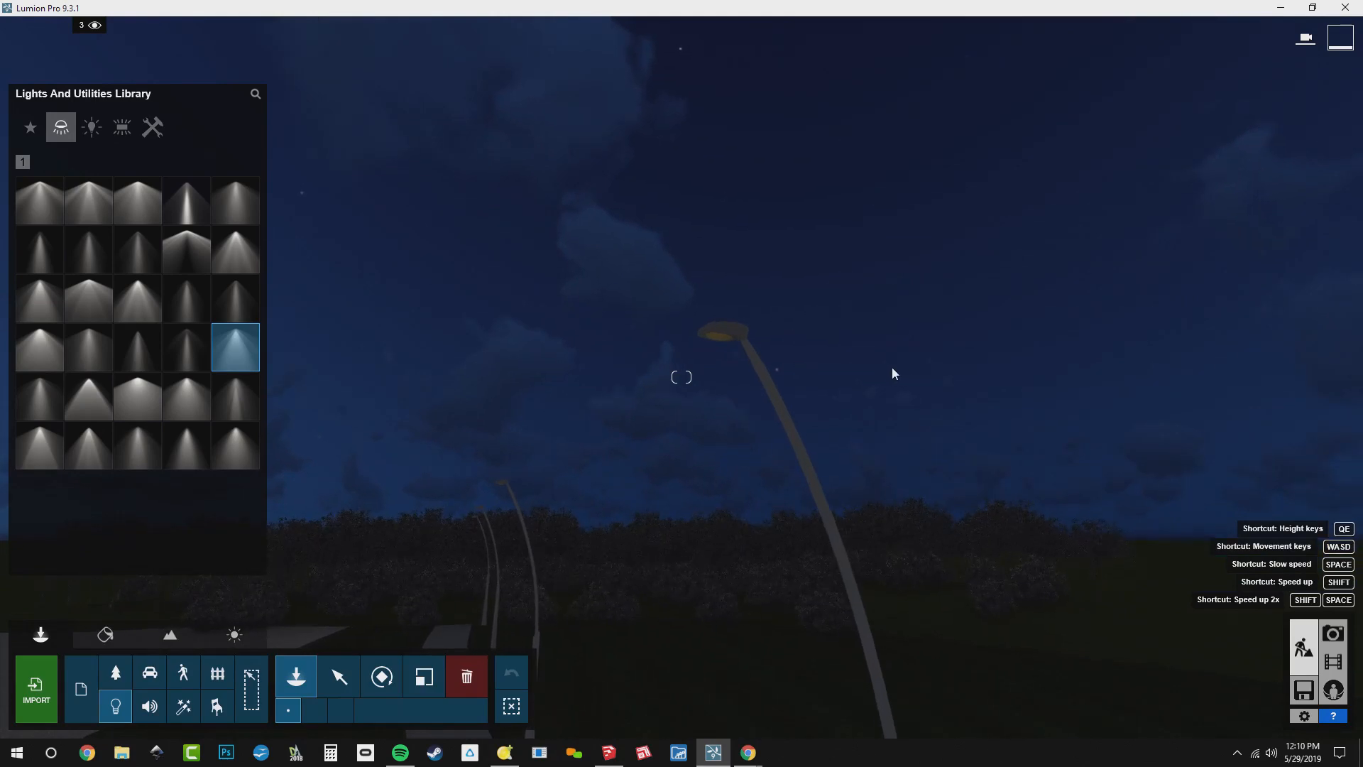
{"action": "left_click", "coordinate": [719, 336]}
{"action": "right_click_drag", "start_coordinate": [719, 335], "coordinate": [371, 716]}
{"action": "key", "text": "s"}
{"action": "key", "text": "shift+s"}
{"action": "key", "text": "shift+s"}
{"action": "key", "text": "shift+s"}
{"action": "key", "text": "a"}
{"action": "right_click_drag", "start_coordinate": [711, 434], "coordinate": [754, 520]}
{"action": "key", "text": "w"}
{"action": "left_click", "coordinate": [340, 677]}
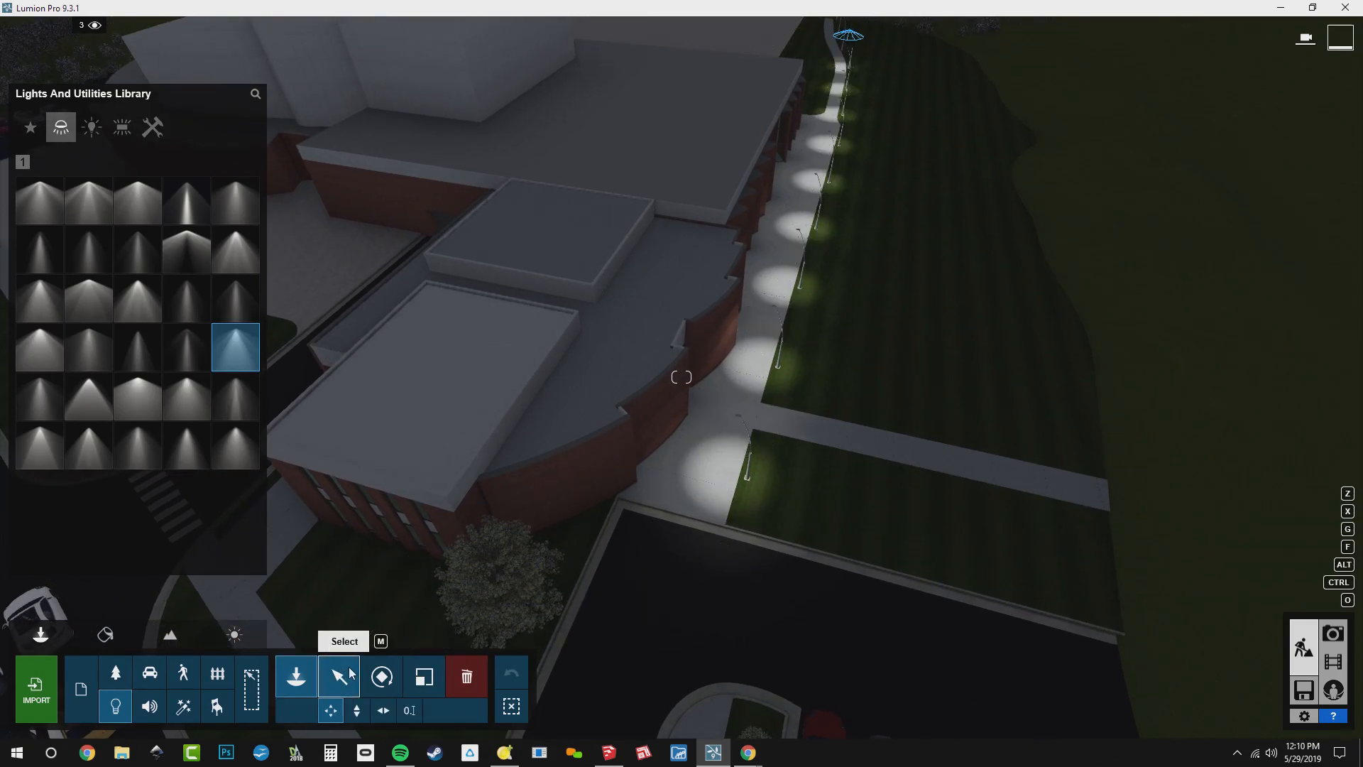
{"action": "left_click", "coordinate": [737, 416]}
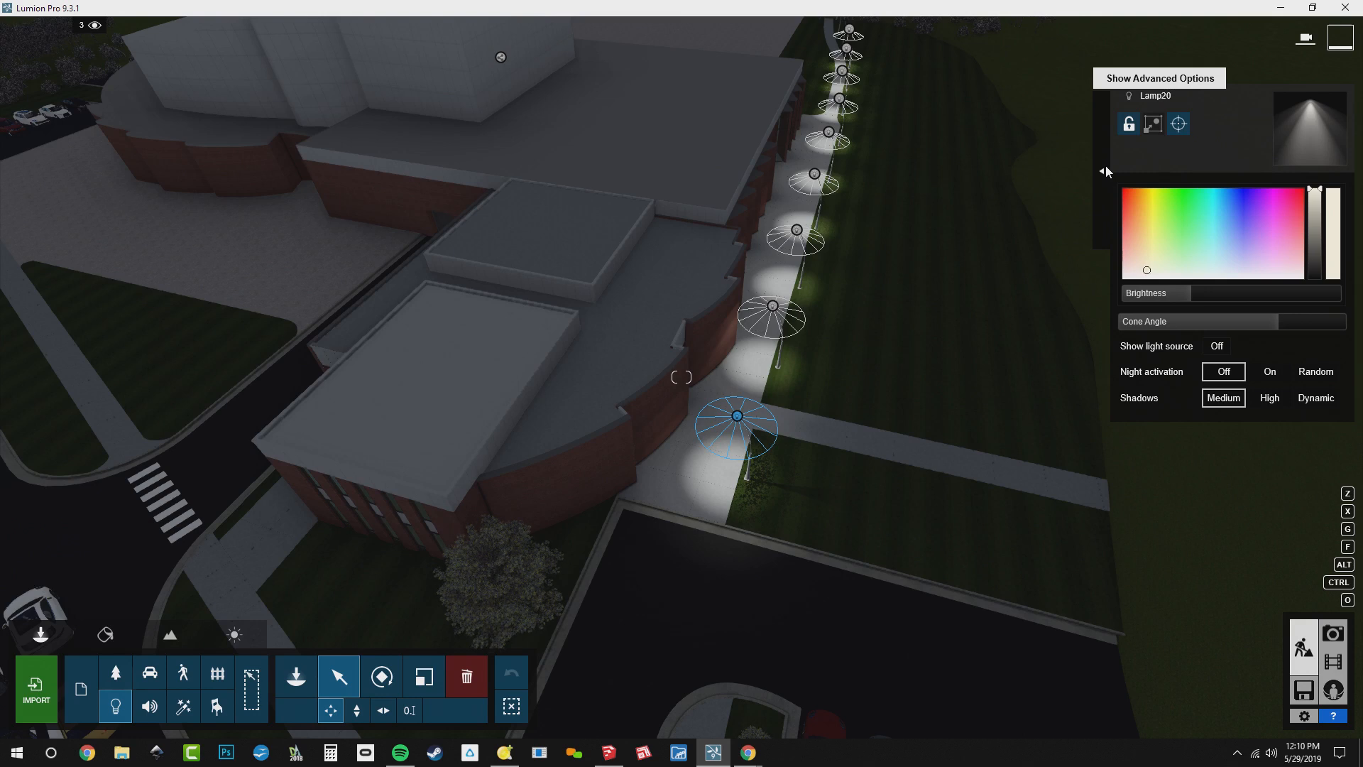
{"action": "left_click", "coordinate": [1105, 171]}
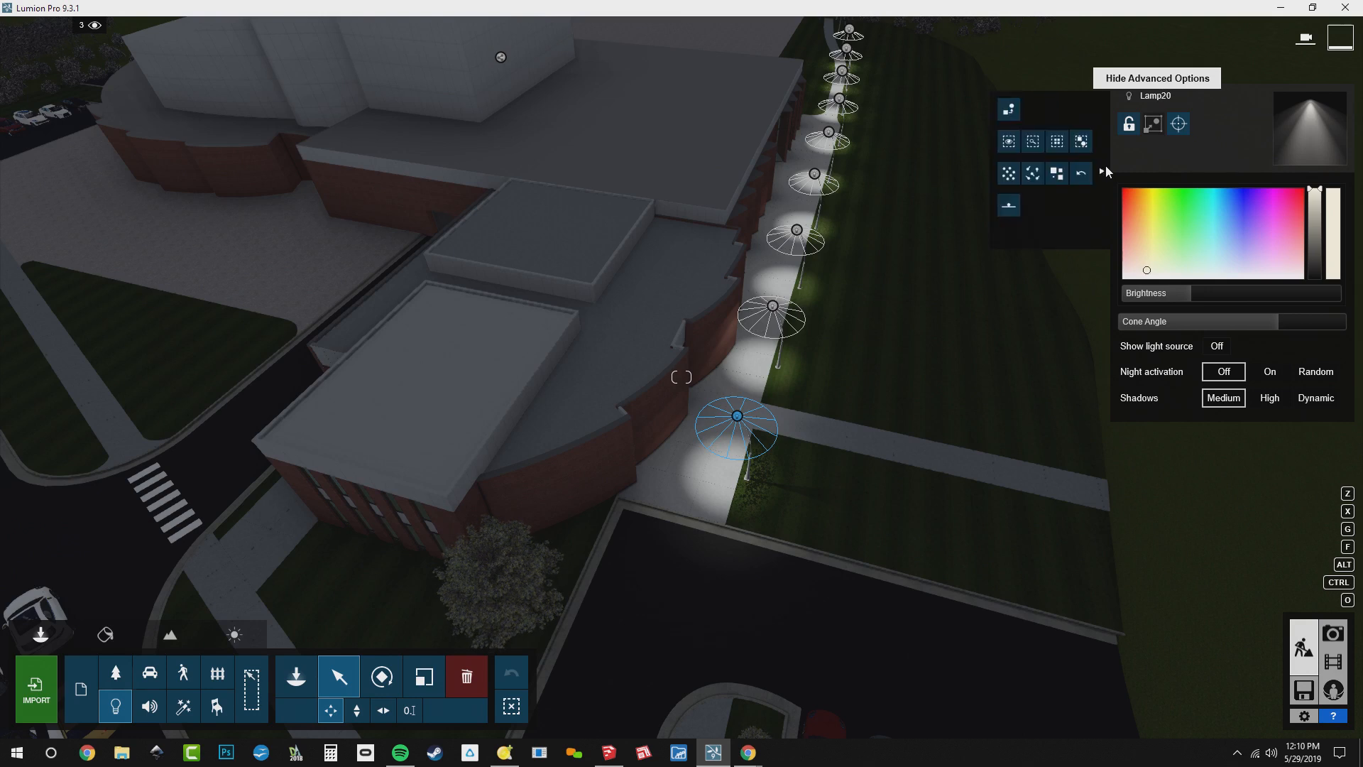
{"action": "left_click", "coordinate": [1057, 142]}
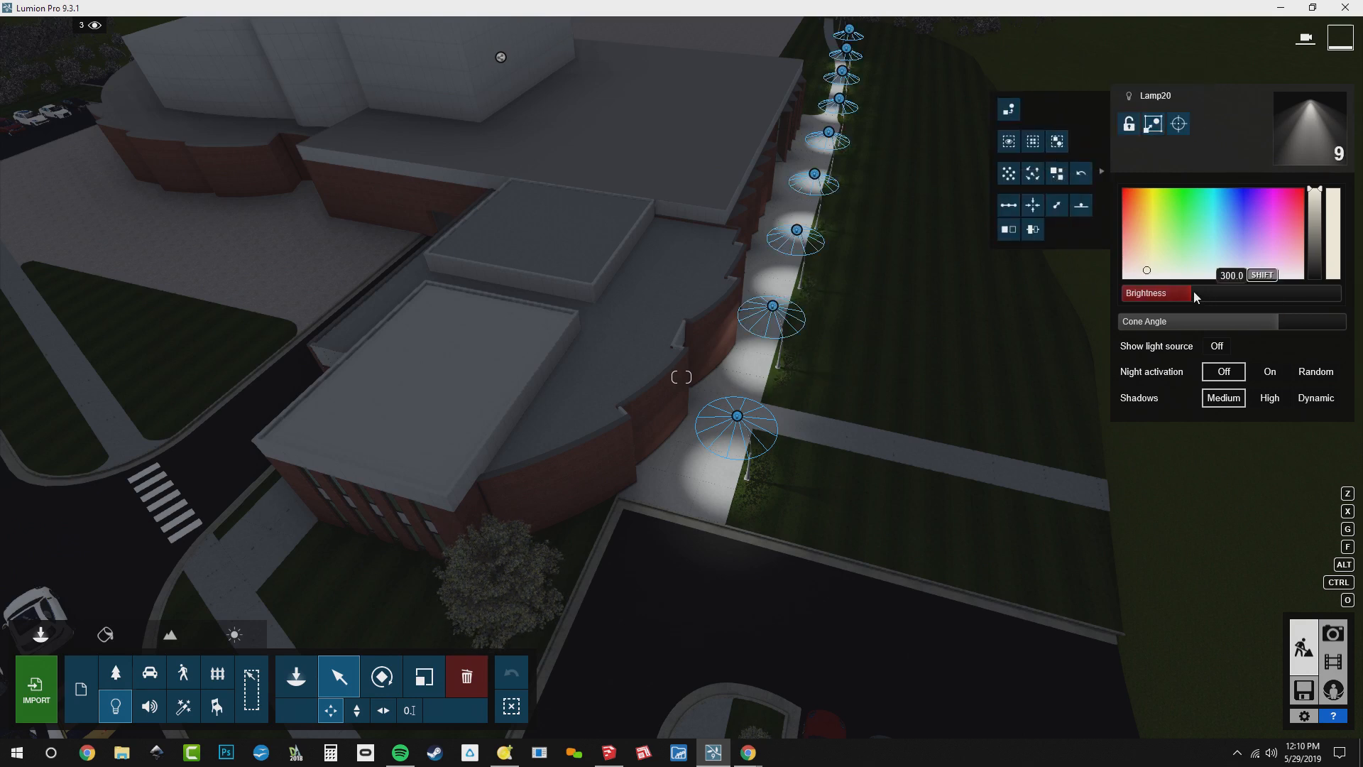
{"action": "left_click_drag", "start_coordinate": [1194, 292], "coordinate": [1197, 282]}
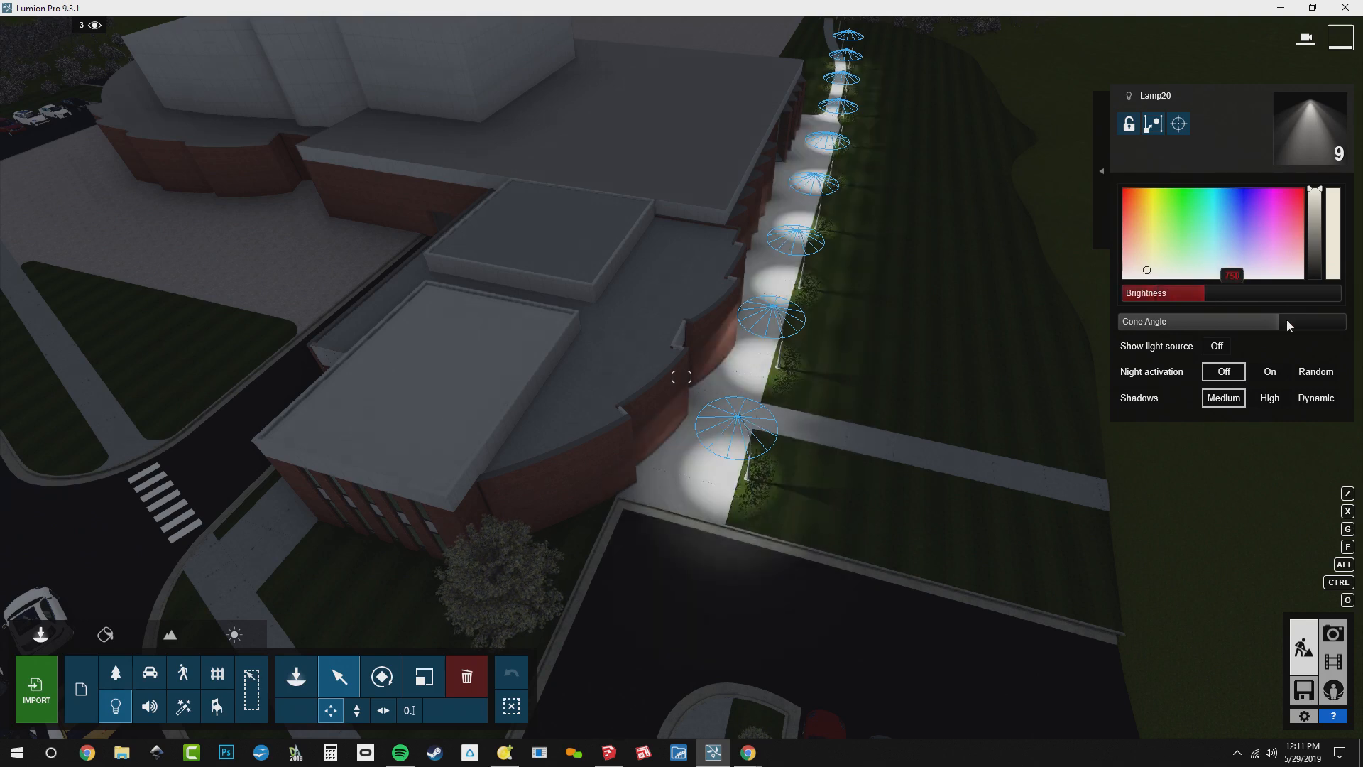
{"action": "mouse_move", "coordinate": [1319, 323]}
{"action": "left_mouse_down"}
{"action": "mouse_move", "coordinate": [1186, 317]}
{"action": "mouse_move", "coordinate": [1359, 331]}
{"action": "mouse_move", "coordinate": [1294, 343]}
{"action": "mouse_move", "coordinate": [1327, 321]}
{"action": "mouse_move", "coordinate": [1299, 325]}
{"action": "left_mouse_up"}
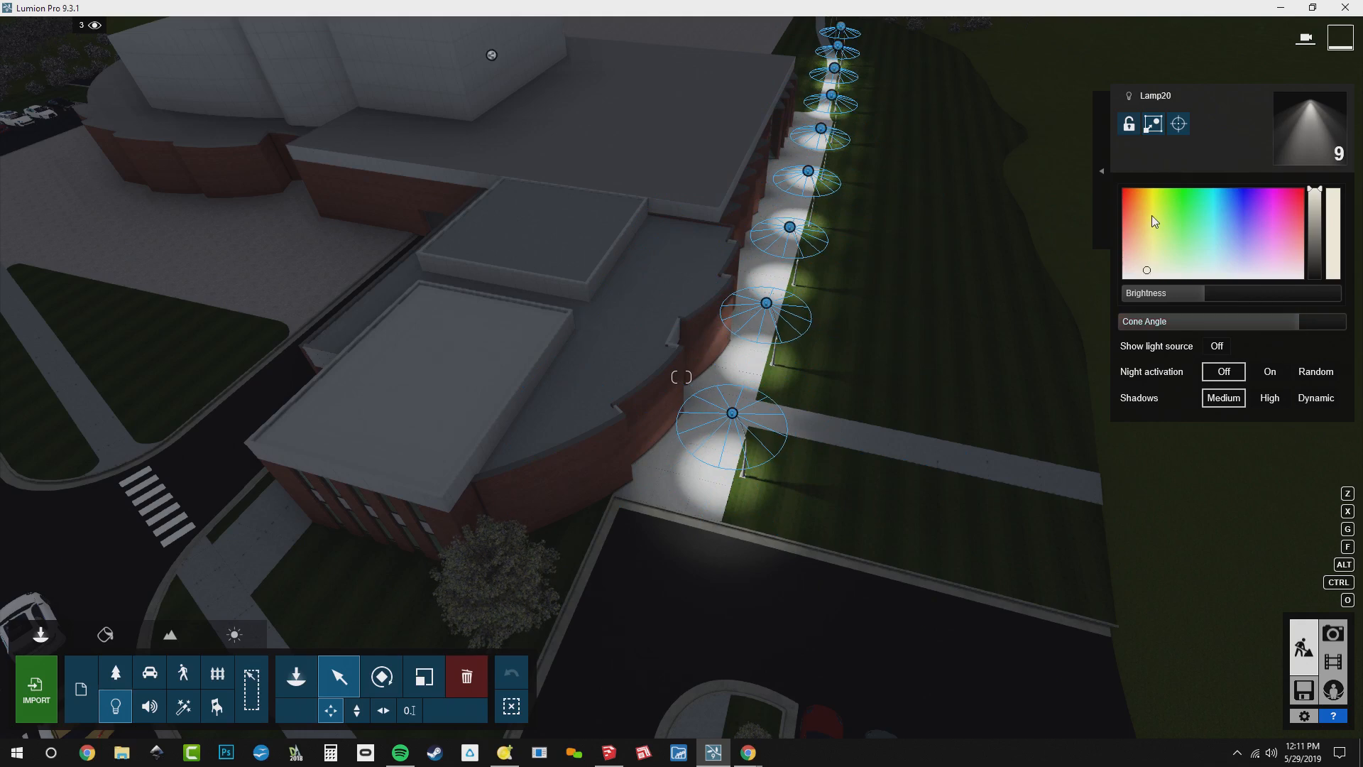
Set the colour of the selected walkway lights to a saturated orange and check the effect in photo 3
{"action": "key", "text": "w"}
{"action": "right_click_drag", "start_coordinate": [944, 284], "coordinate": [970, 355]}
{"action": "right_click_drag", "start_coordinate": [681, 377], "coordinate": [582, 306]}
{"action": "mouse_move", "coordinate": [1150, 212]}
{"action": "left_mouse_down"}
{"action": "mouse_move", "coordinate": [1155, 179]}
{"action": "mouse_move", "coordinate": [1139, 180]}
{"action": "left_mouse_up"}
{"action": "right_click_drag", "start_coordinate": [1003, 312], "coordinate": [867, 224]}
{"action": "key", "text": "s"}
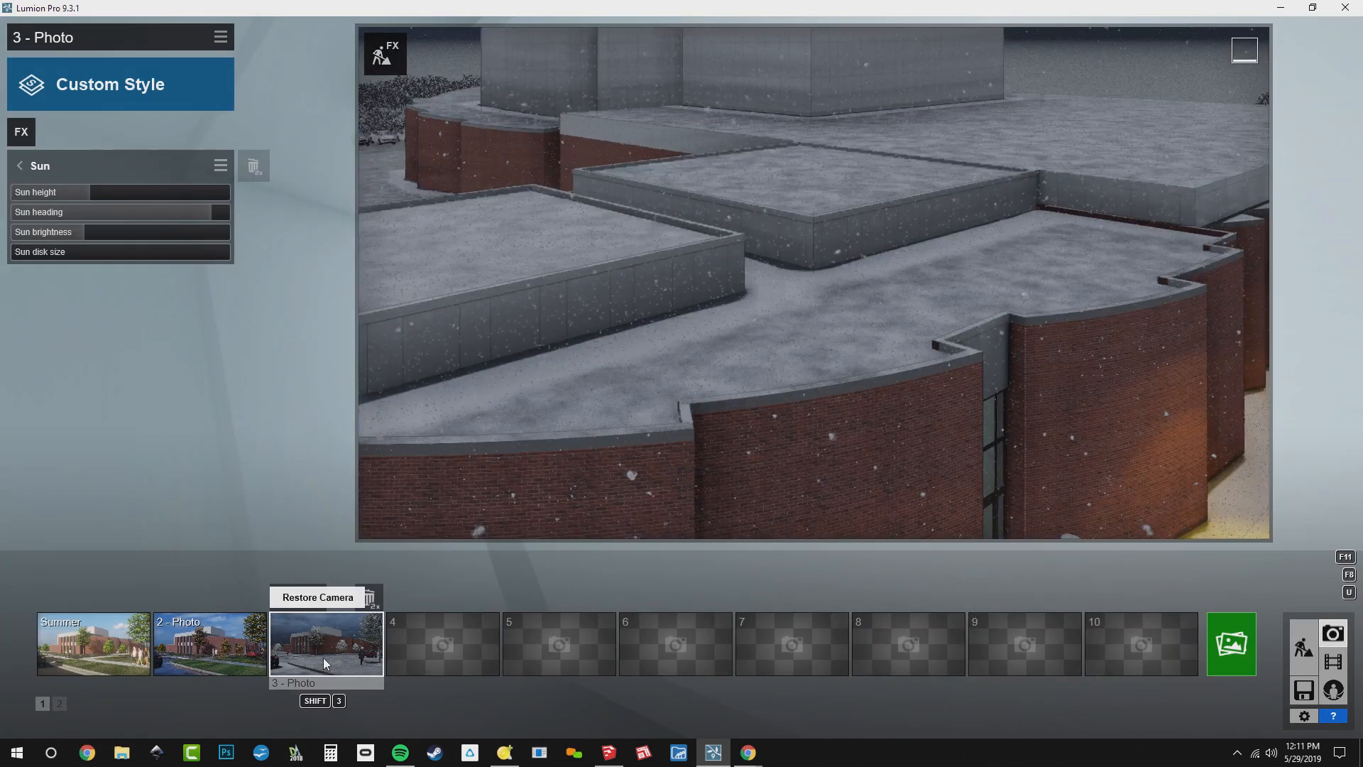
{"action": "left_click", "coordinate": [323, 662]}
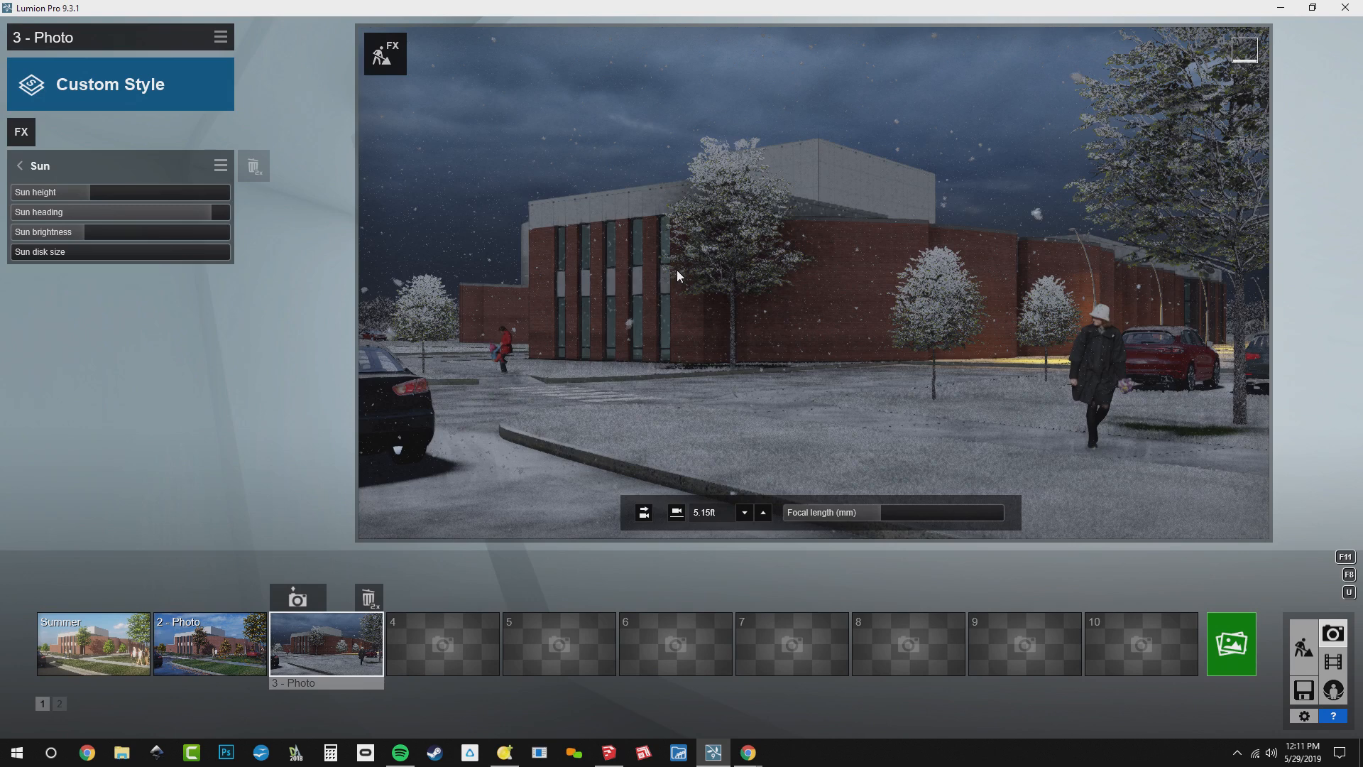
Return to Build mode and place three Lamp03 spotlights in a row near the ceiling inside the windowed front corner room
{"action": "left_click", "coordinate": [1305, 651]}
{"action": "key", "text": "w"}
{"action": "right_click_drag", "start_coordinate": [682, 377], "coordinate": [505, 249]}
{"action": "key", "text": "q"}
{"action": "right_click_drag", "start_coordinate": [682, 377], "coordinate": [717, 497]}
{"action": "key", "text": "w"}
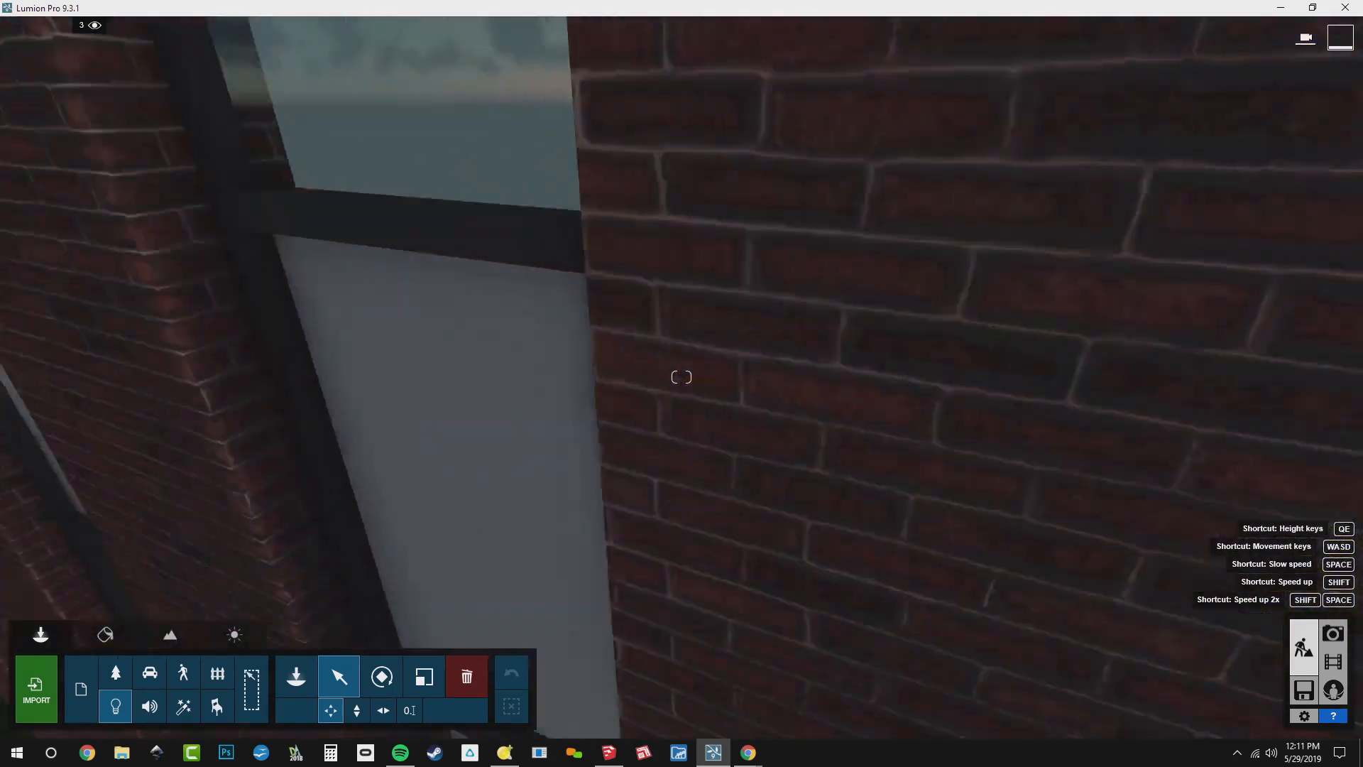
{"action": "key", "text": "w"}
{"action": "right_click_drag", "start_coordinate": [668, 717], "coordinate": [739, 683]}
{"action": "left_click", "coordinate": [304, 679]}
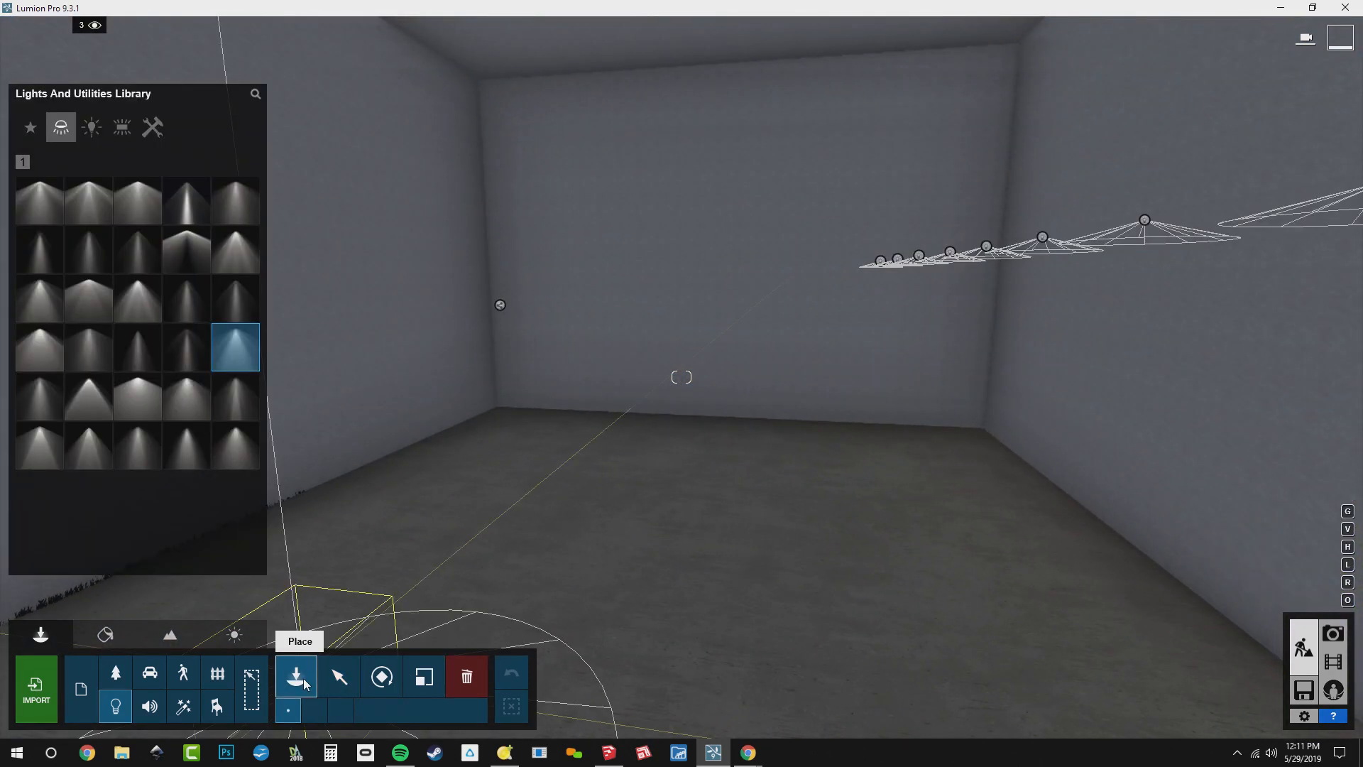
{"action": "left_click", "coordinate": [140, 209]}
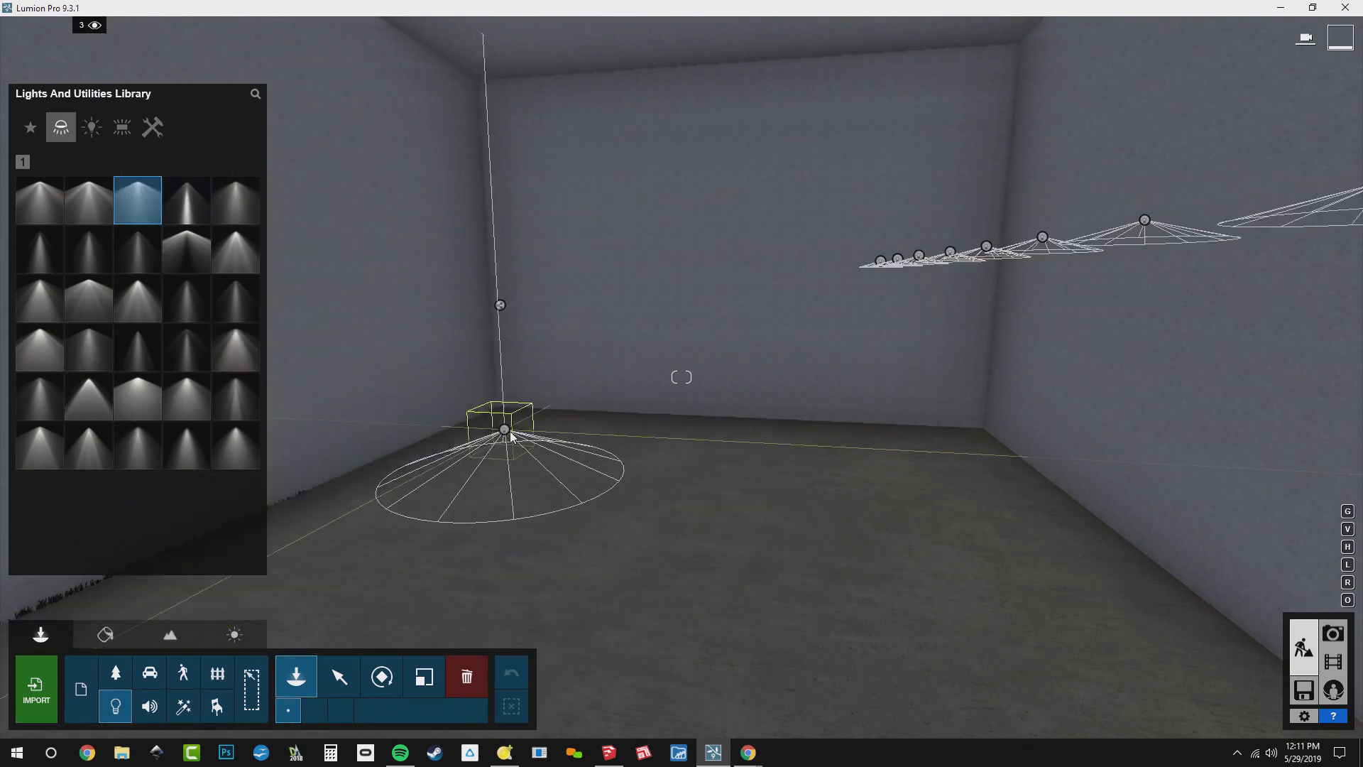
{"action": "left_click_drag", "start_coordinate": [530, 393], "coordinate": [516, 118]}
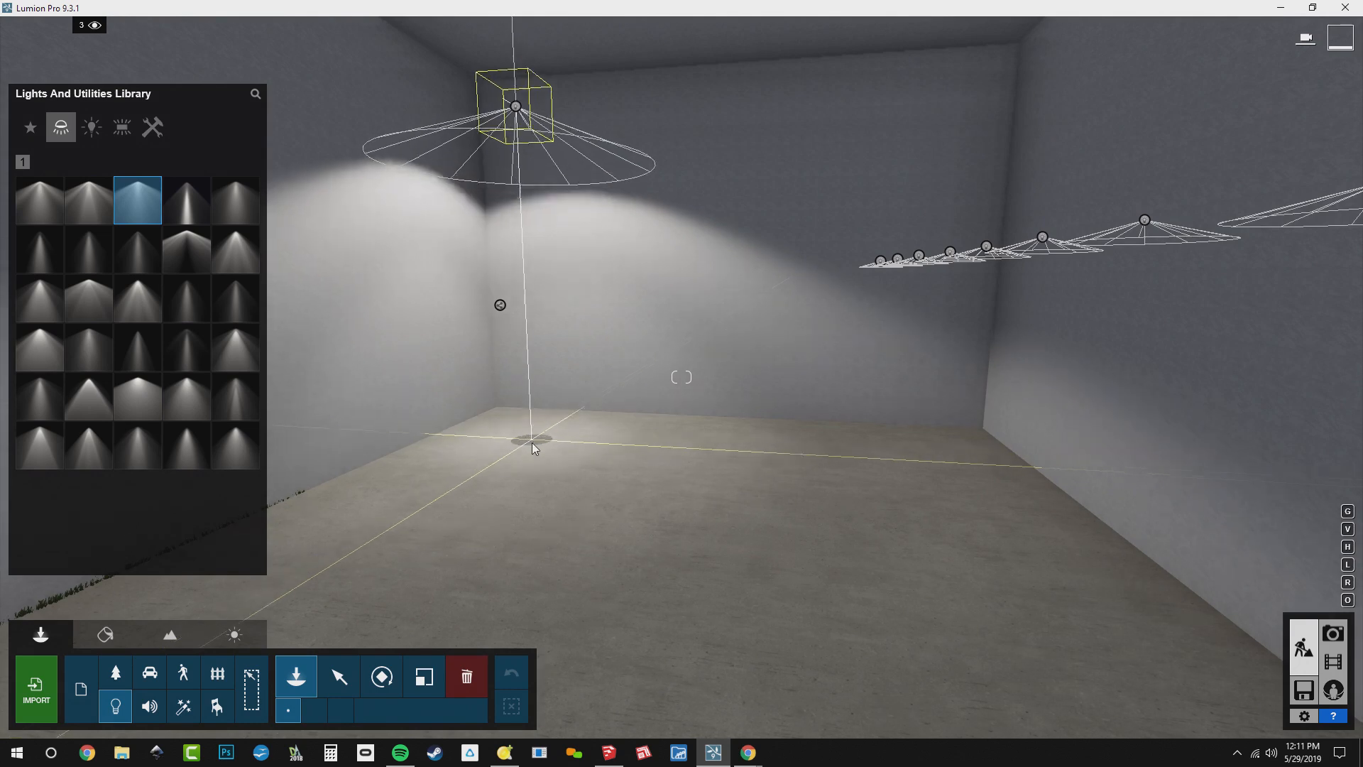
{"action": "left_click", "coordinate": [534, 446]}
{"action": "left_click", "coordinate": [719, 477]}
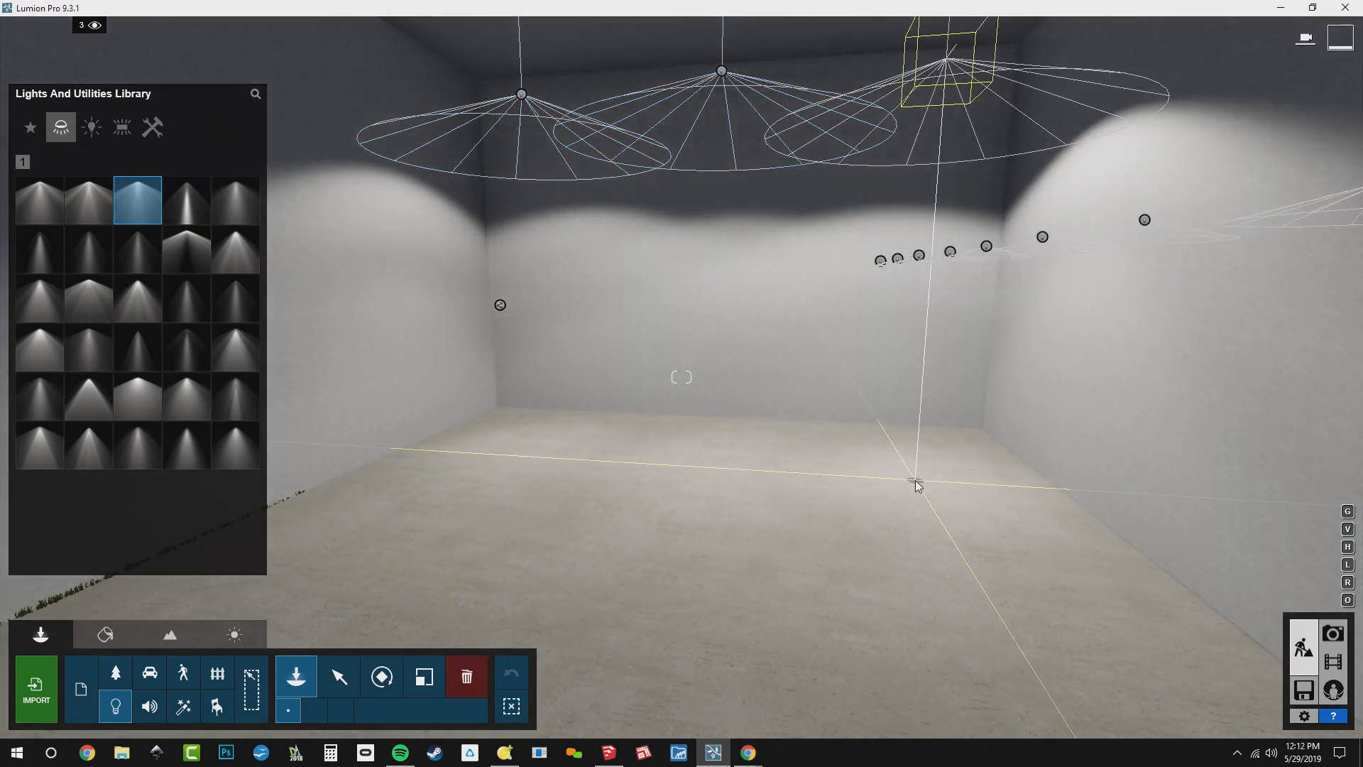
{"action": "left_click", "coordinate": [916, 481]}
Select the three Lamp03 lights from above and copy them as a second row nearer the room's front windows
{"action": "key", "text": "shift+q"}
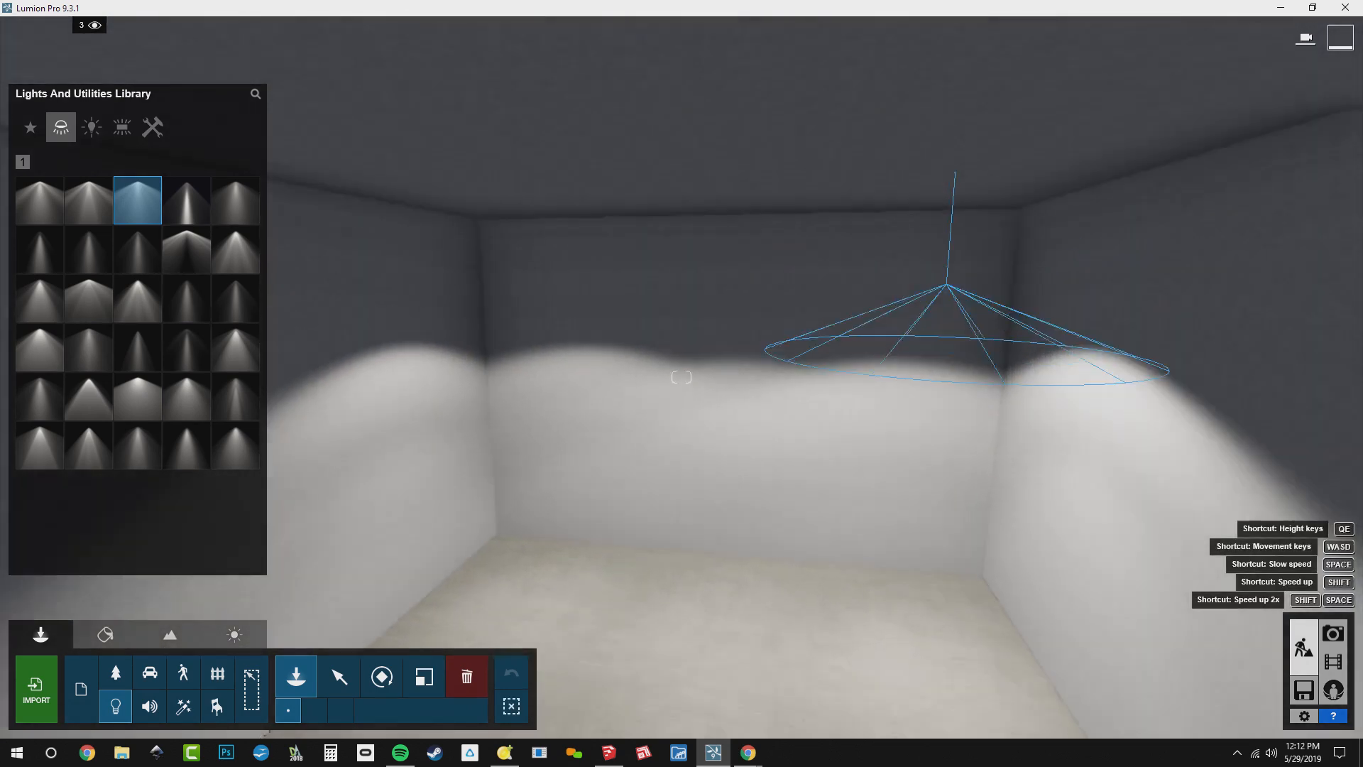
{"action": "right_click_drag", "start_coordinate": [916, 481], "coordinate": [916, 653]}
{"action": "key", "text": "Escape"}
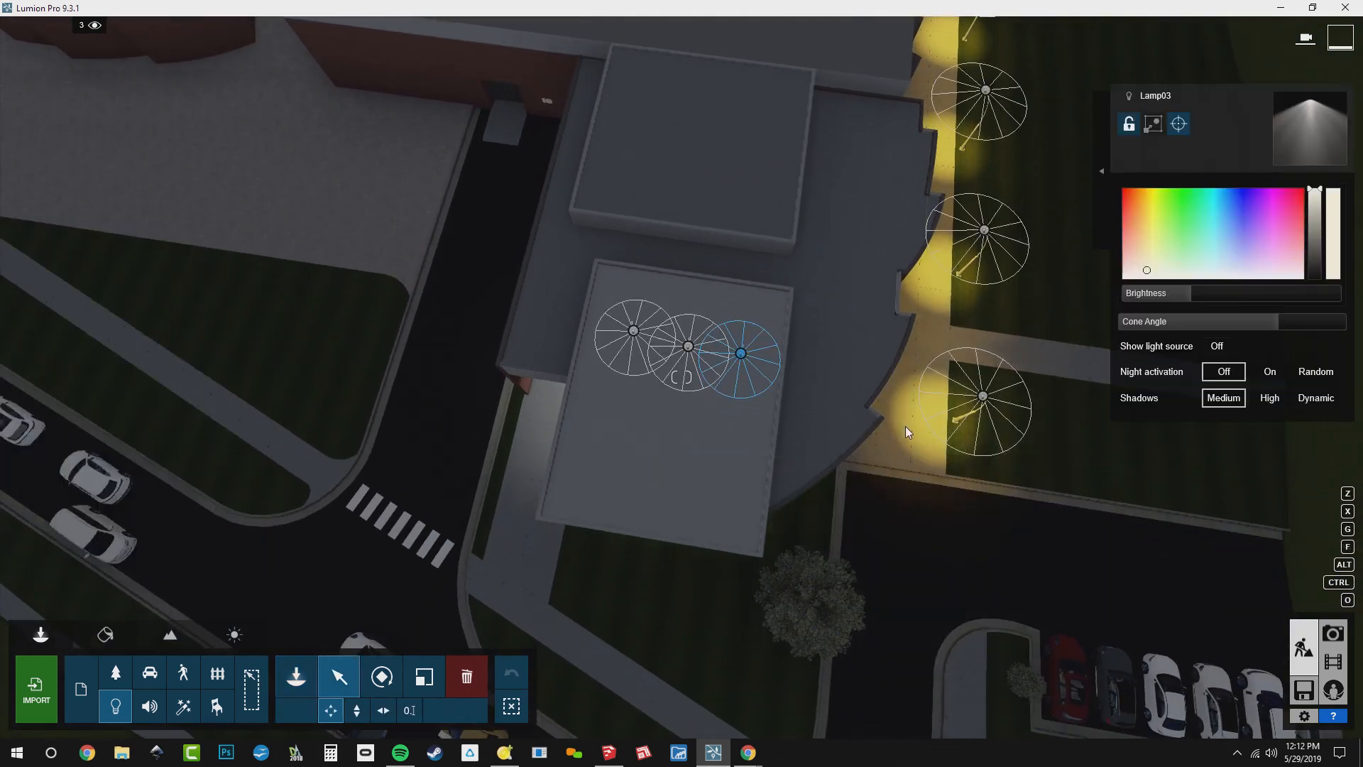
{"action": "left_click", "coordinate": [688, 345], "text": "ctrl"}
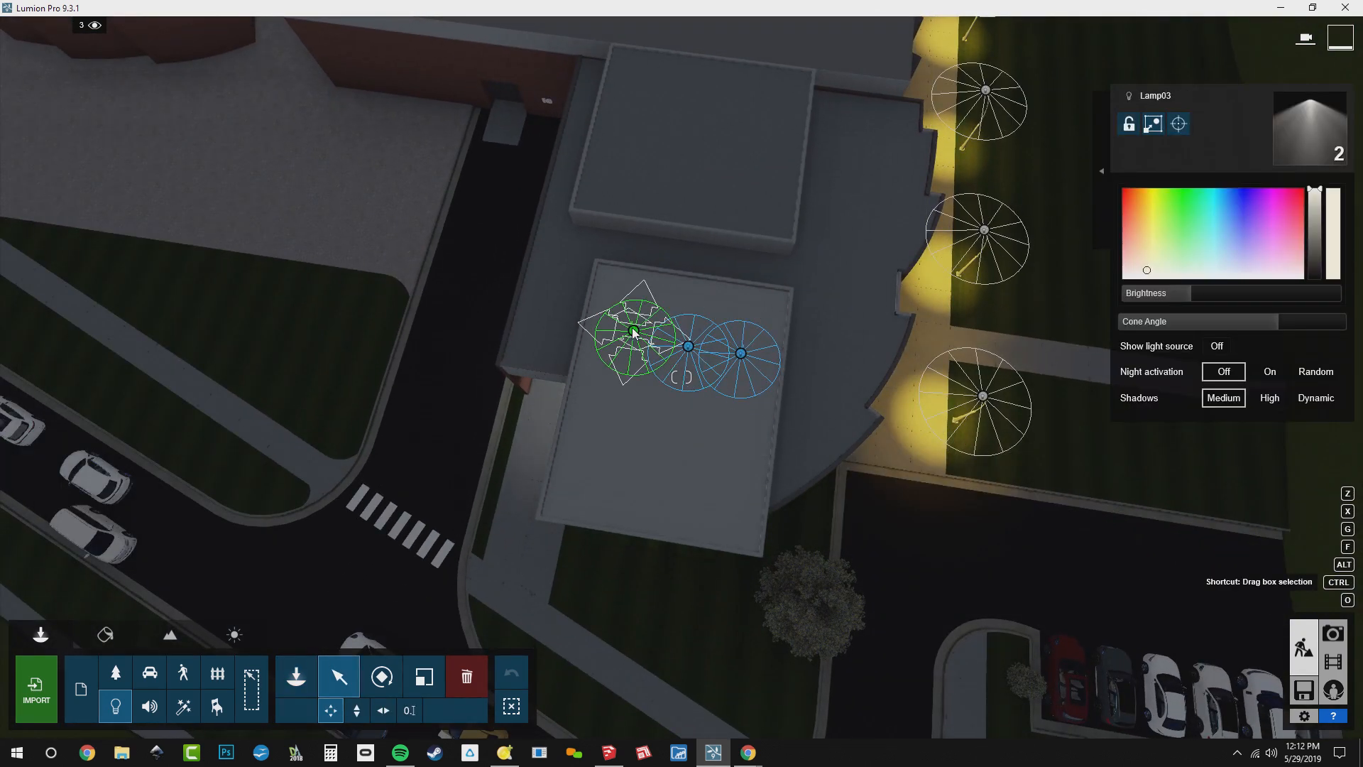
{"action": "left_click", "coordinate": [634, 331], "text": "ctrl"}
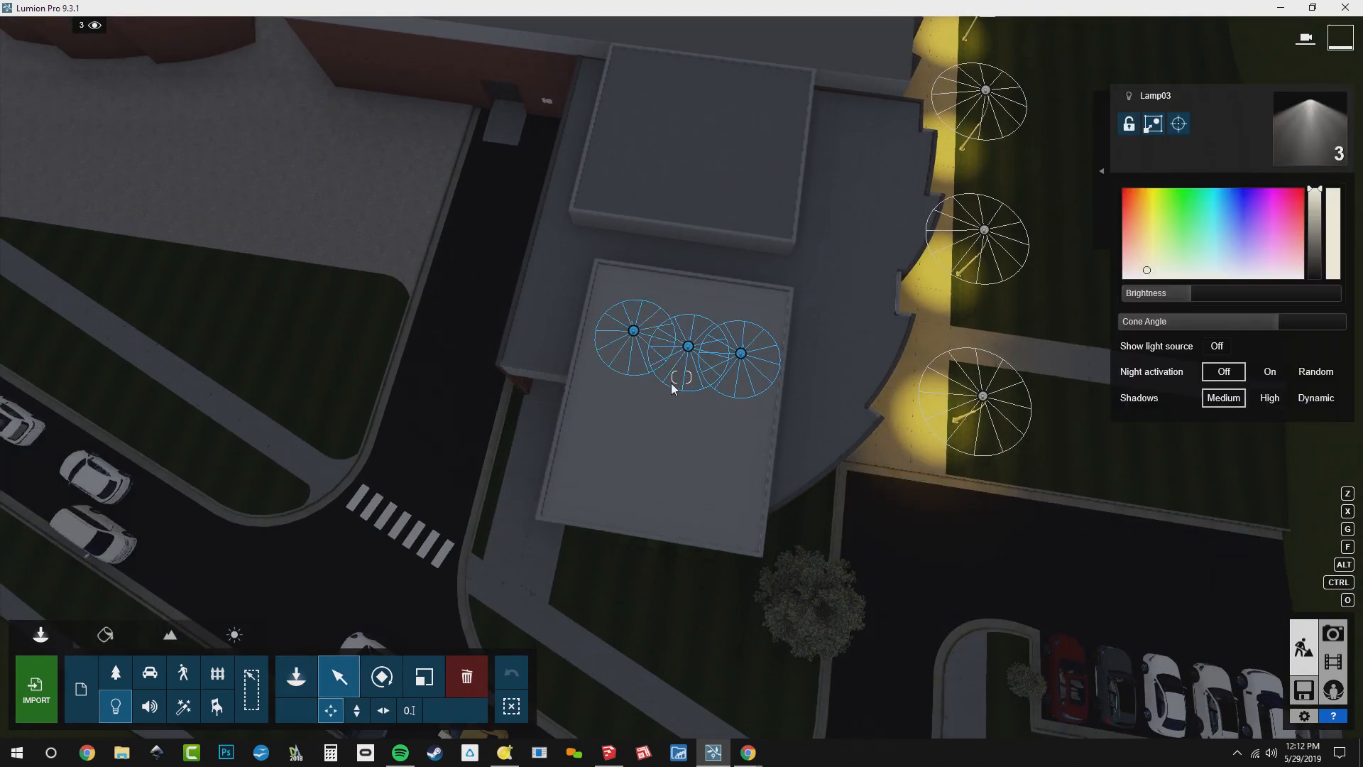
{"action": "key", "text": "alt"}
{"action": "left_click_drag", "start_coordinate": [688, 349], "coordinate": [668, 476], "text": "alt"}
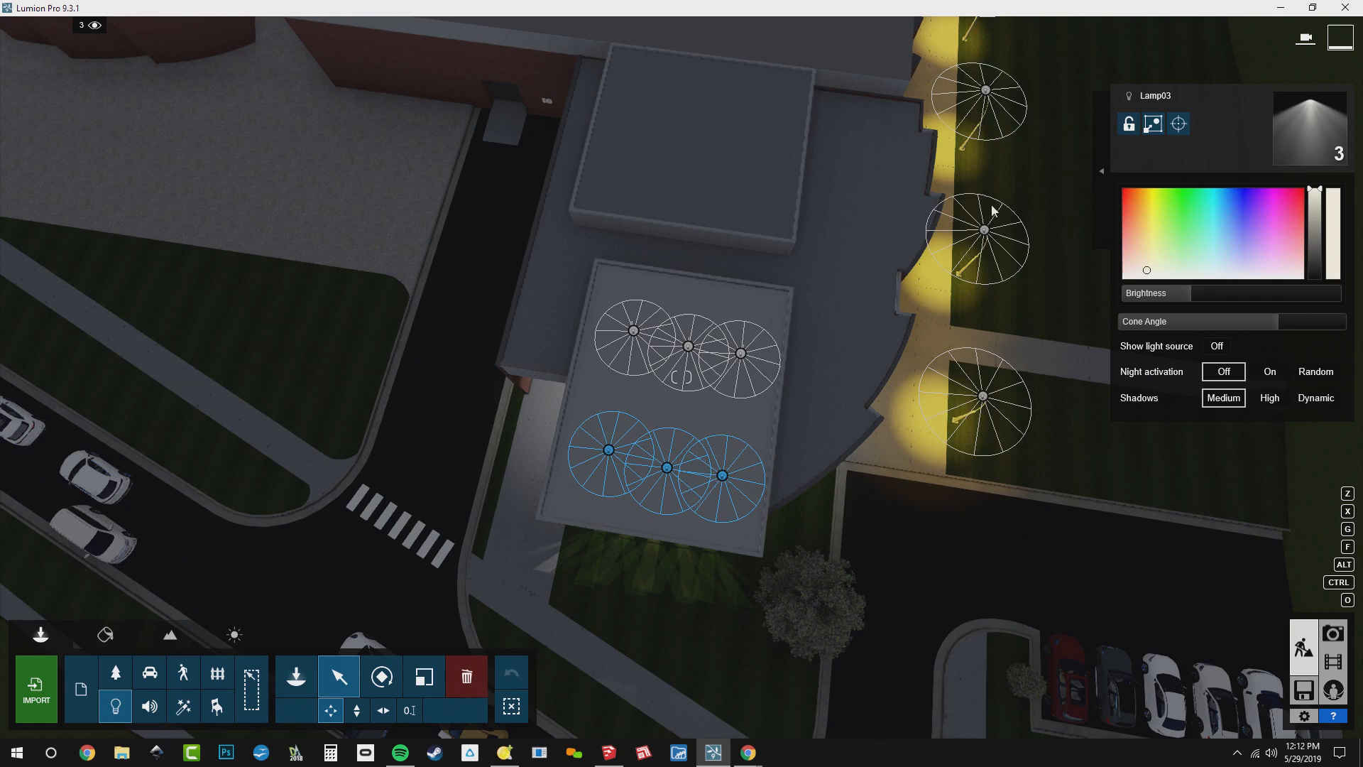
Select all six Lamp03 lights in the front corner room and copy them vertically down to the lower windows
{"action": "left_click", "coordinate": [1103, 171]}
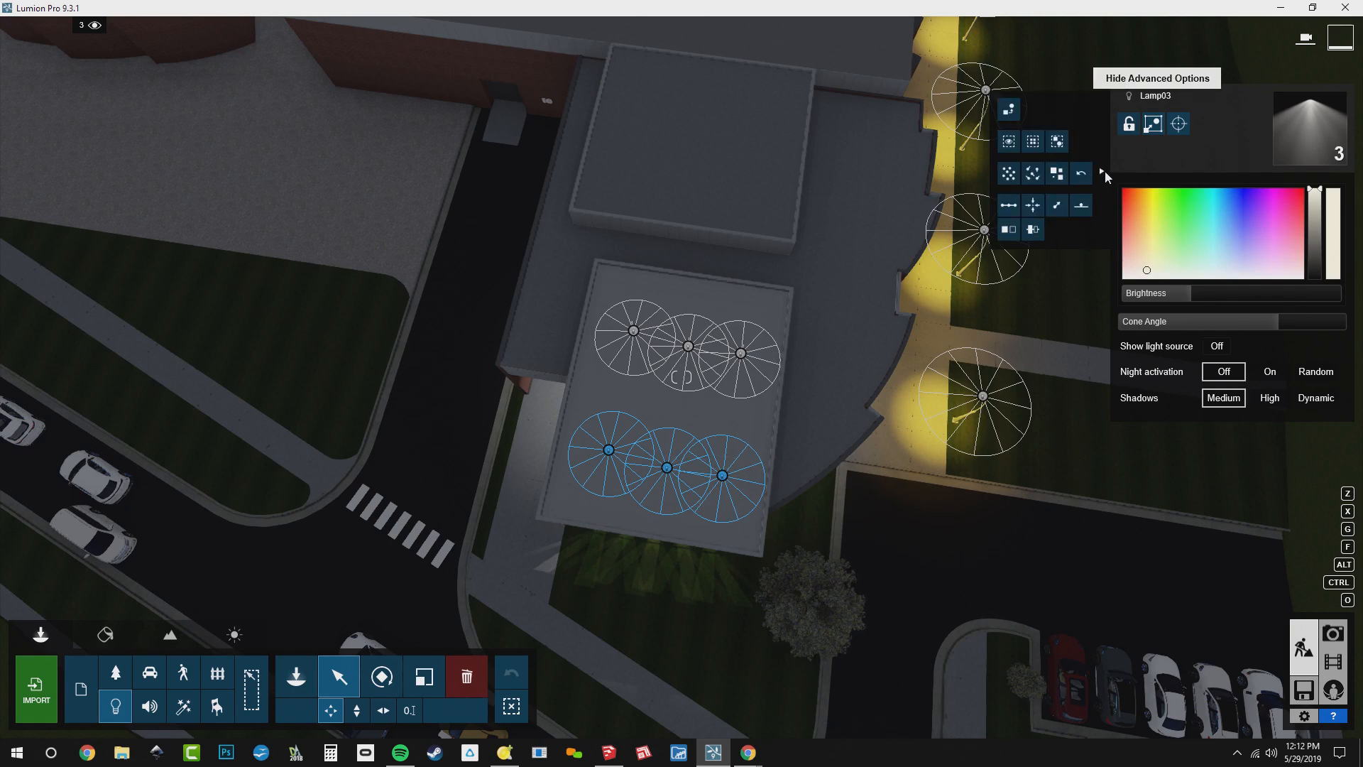
{"action": "left_click", "coordinate": [1039, 142]}
{"action": "right_click_drag", "start_coordinate": [780, 409], "coordinate": [809, 311]}
{"action": "key", "text": "w"}
{"action": "key", "text": "e"}
{"action": "key", "text": "s"}
{"action": "left_click", "coordinate": [348, 714]}
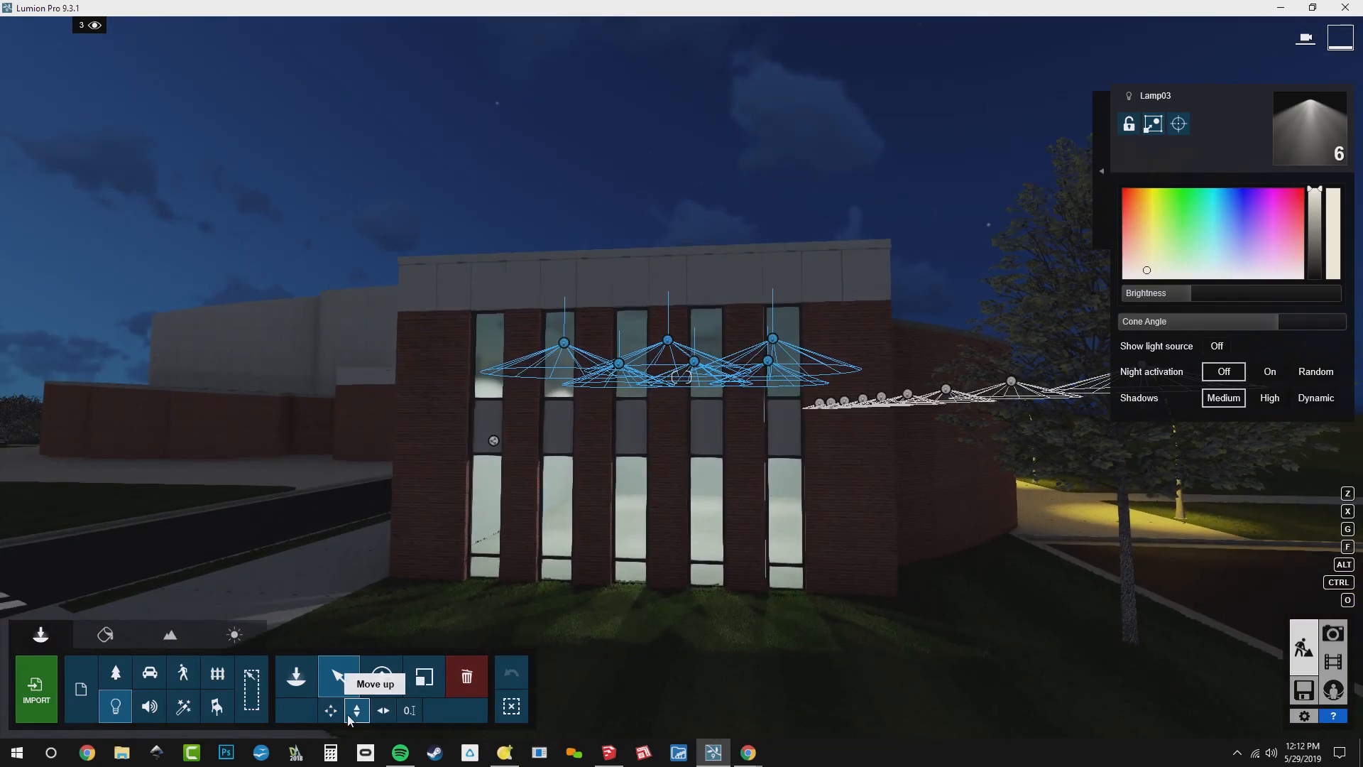
{"action": "mouse_move", "coordinate": [617, 365]}
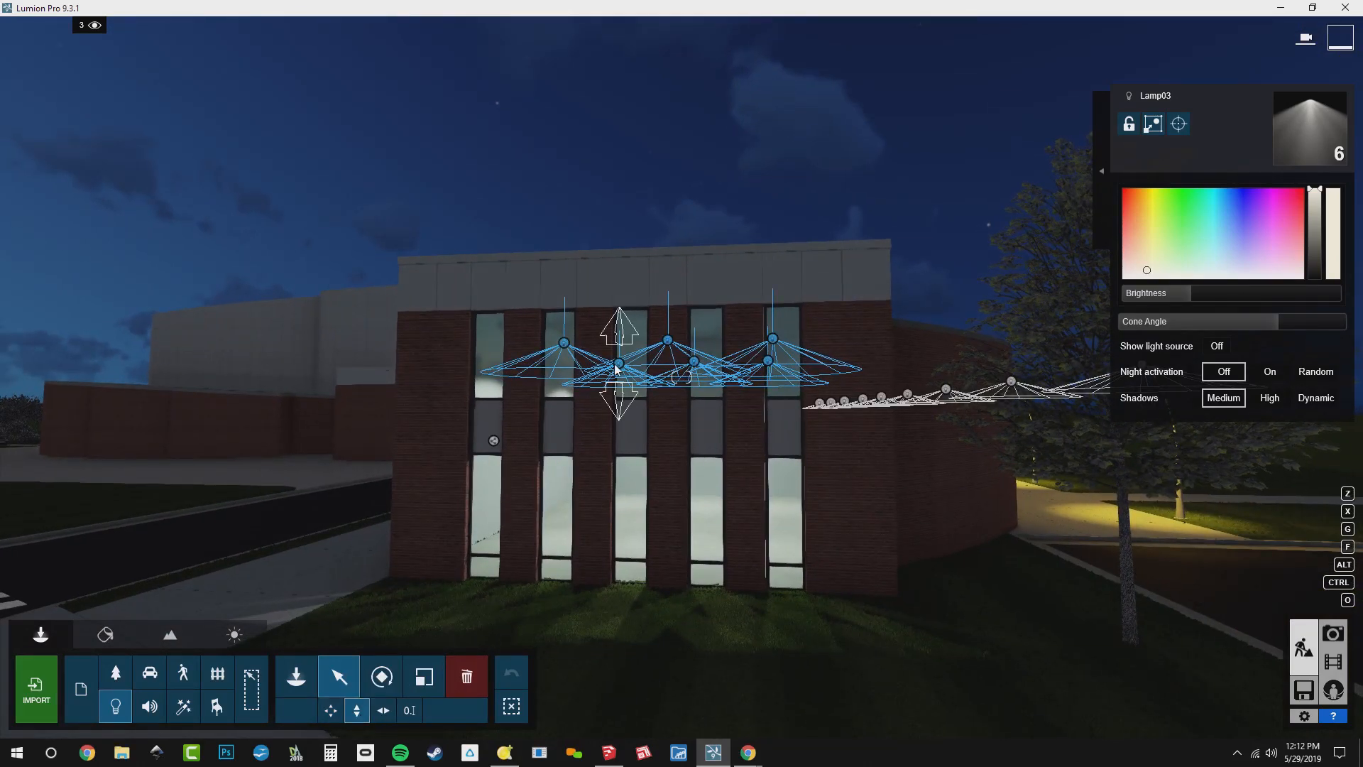
{"action": "left_click_drag", "start_coordinate": [617, 368], "coordinate": [670, 641]}
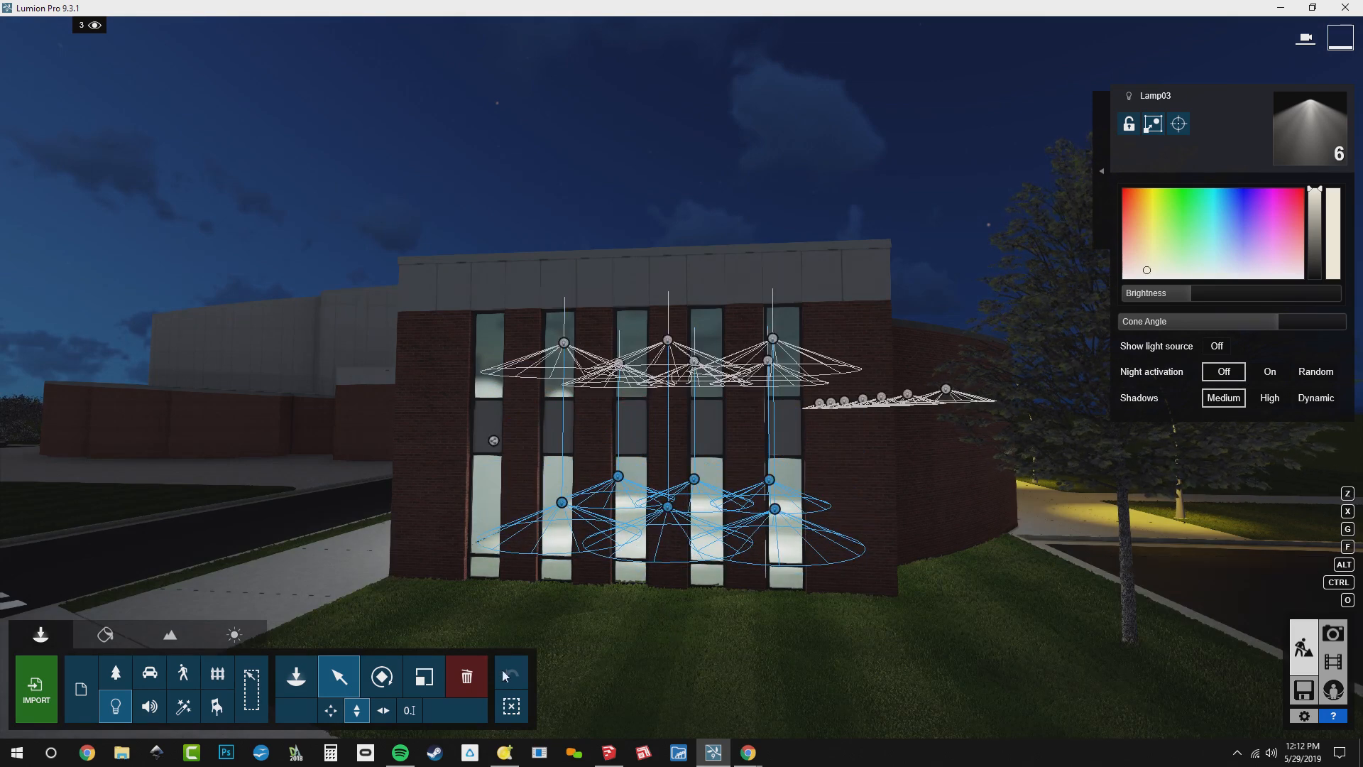
Set the pitch of the six lower Lamp03 copies to -90° so they shine upward, and clear the selection
{"action": "left_click", "coordinate": [382, 676]}
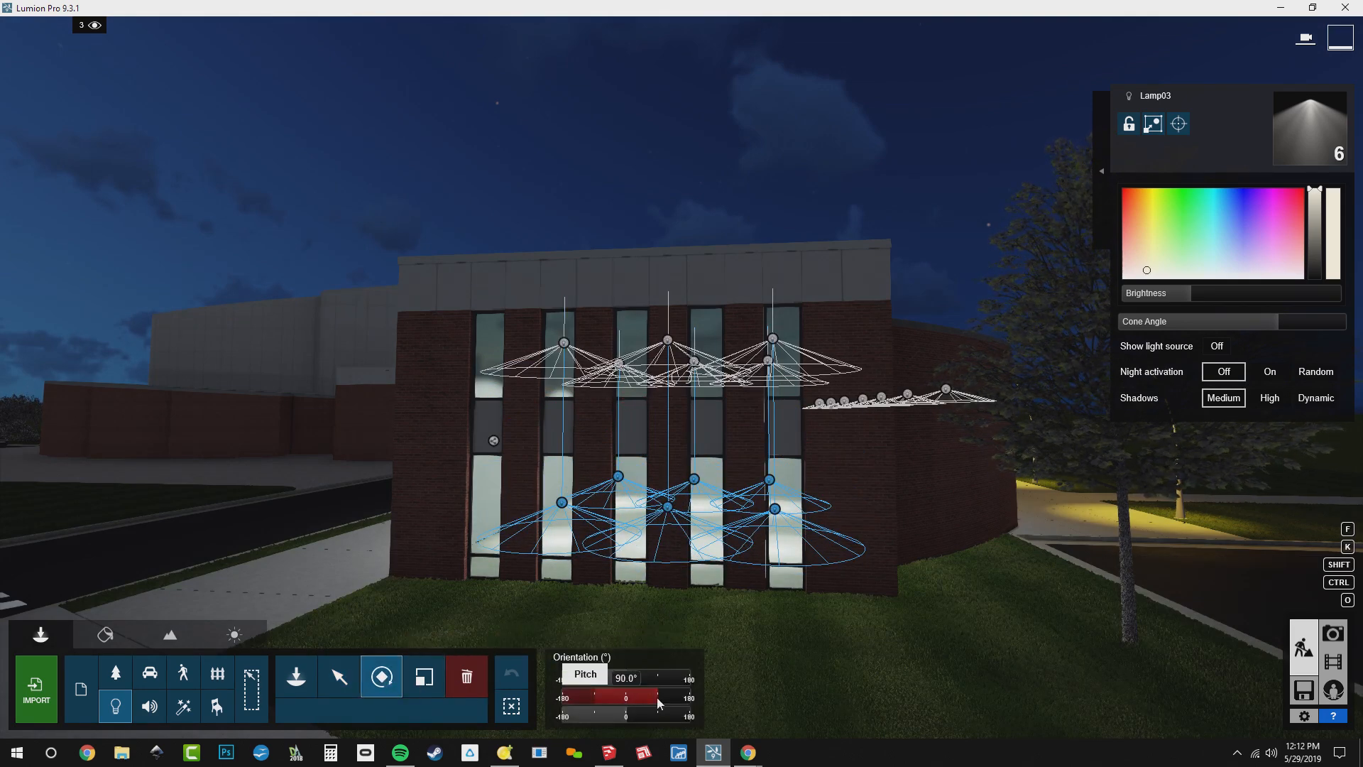
{"action": "left_click_drag", "start_coordinate": [657, 697], "coordinate": [598, 703]}
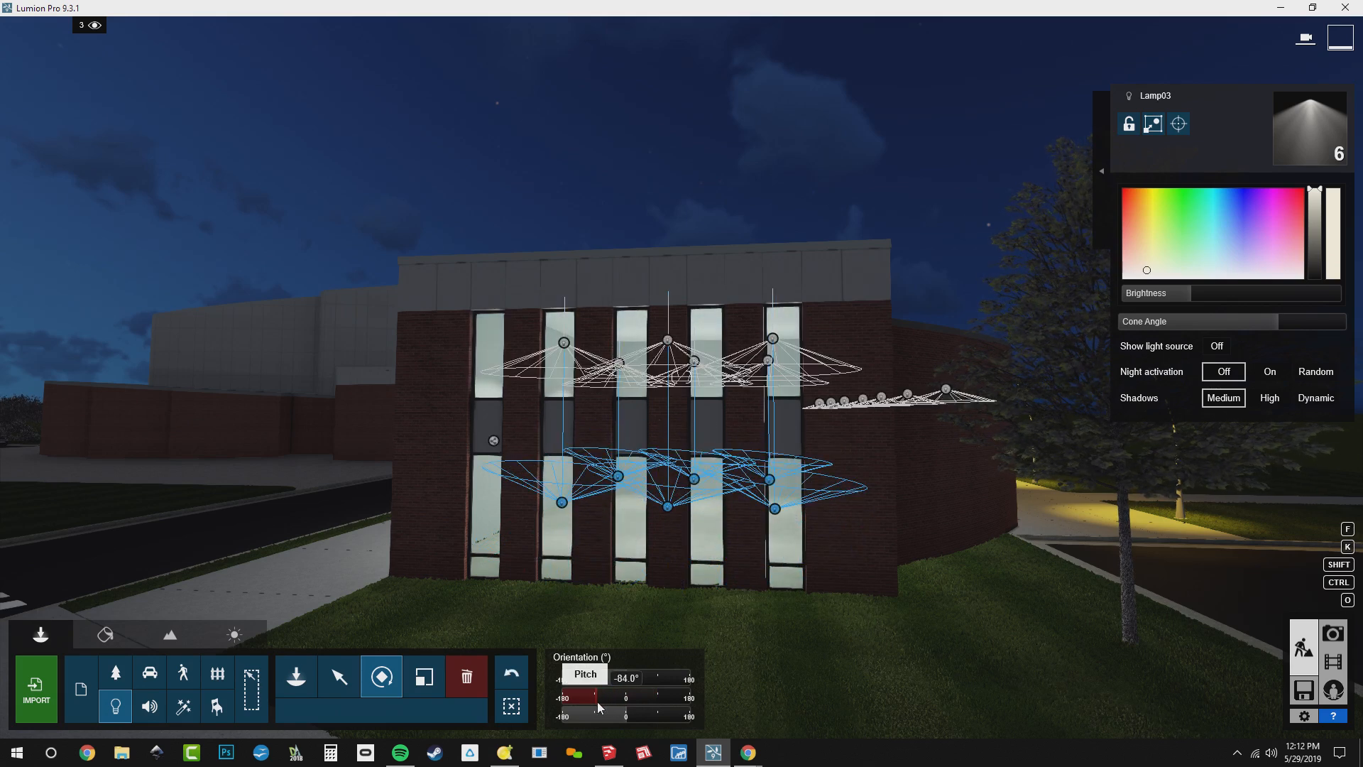
{"action": "left_click", "coordinate": [598, 701]}
{"action": "key", "text": "BackSpace"}
{"action": "key", "text": "BackSpace"}
{"action": "key", "text": "BackSpace"}
{"action": "key", "text": "BackSpace"}
{"action": "key", "text": "BackSpace"}
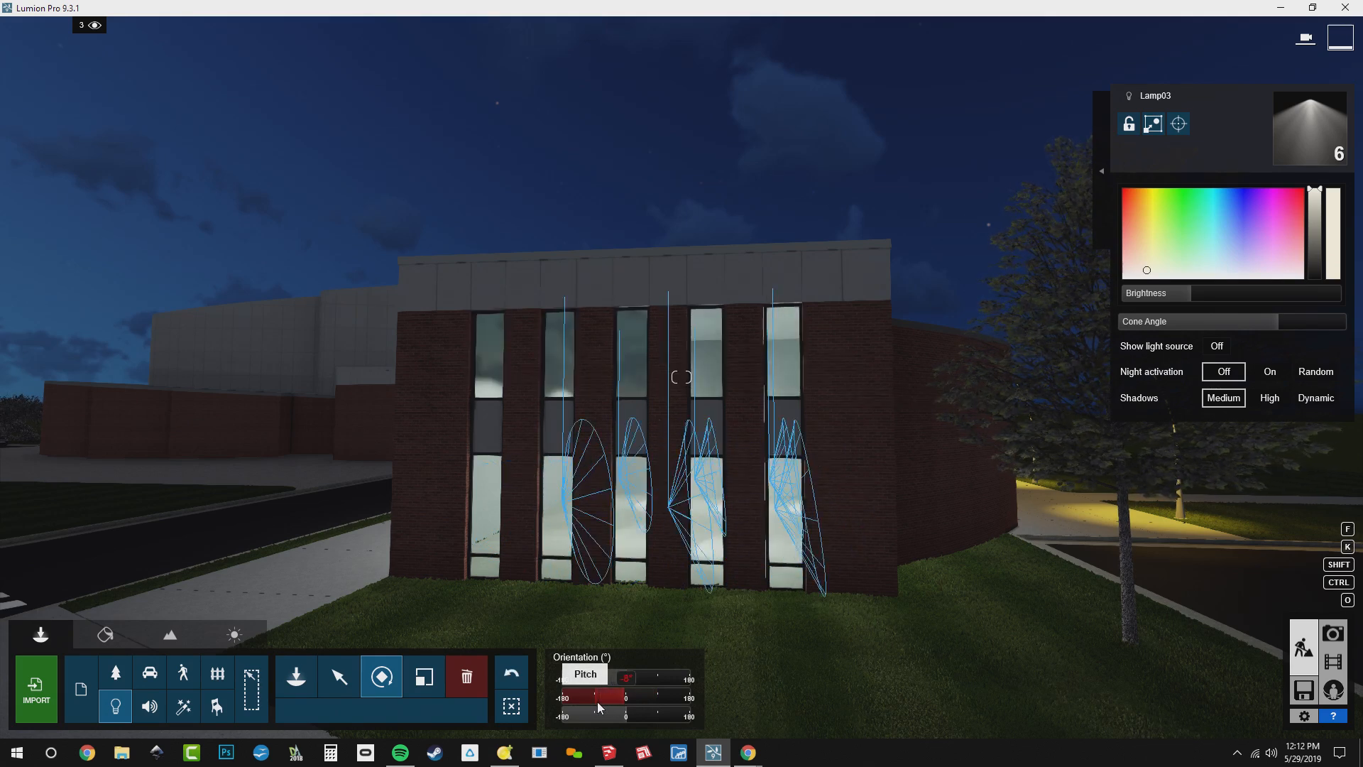
{"action": "type", "text": "-90"}
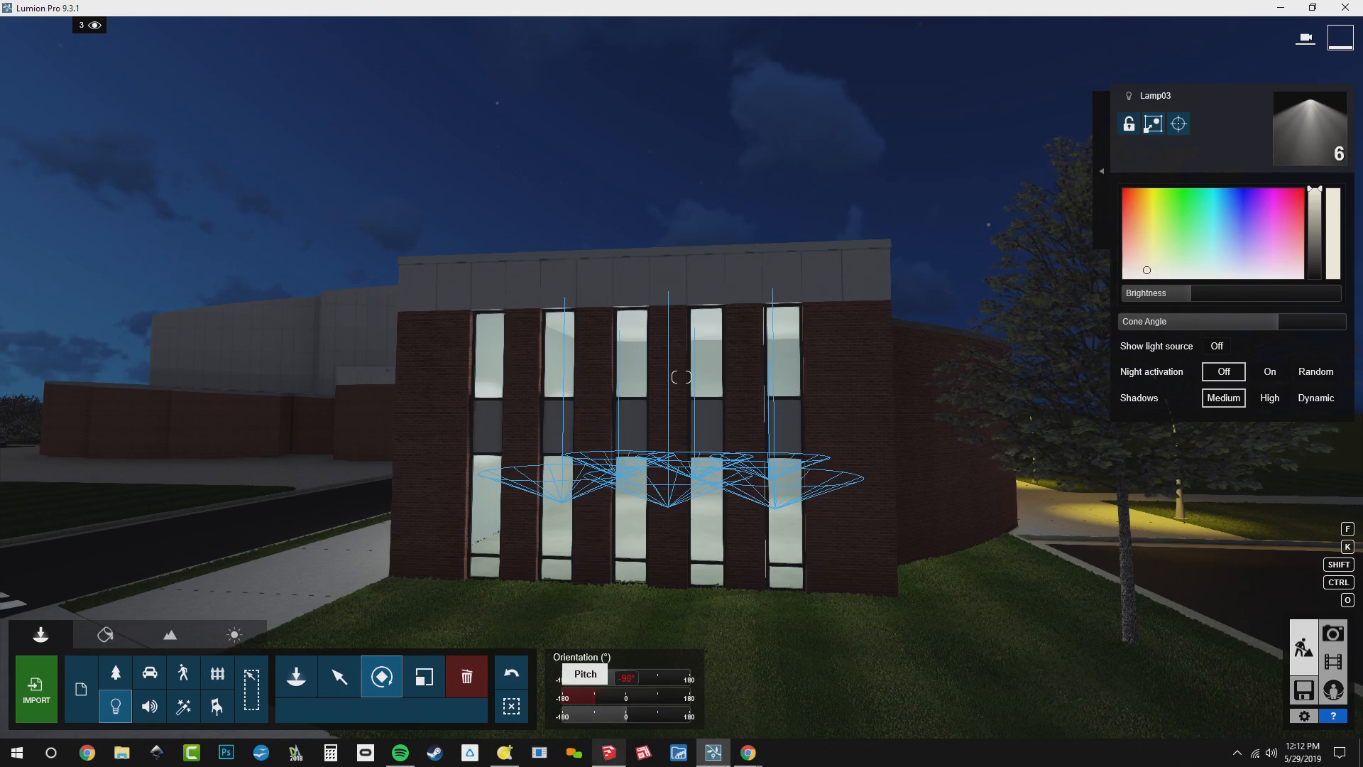
{"action": "type", "text": "h"}
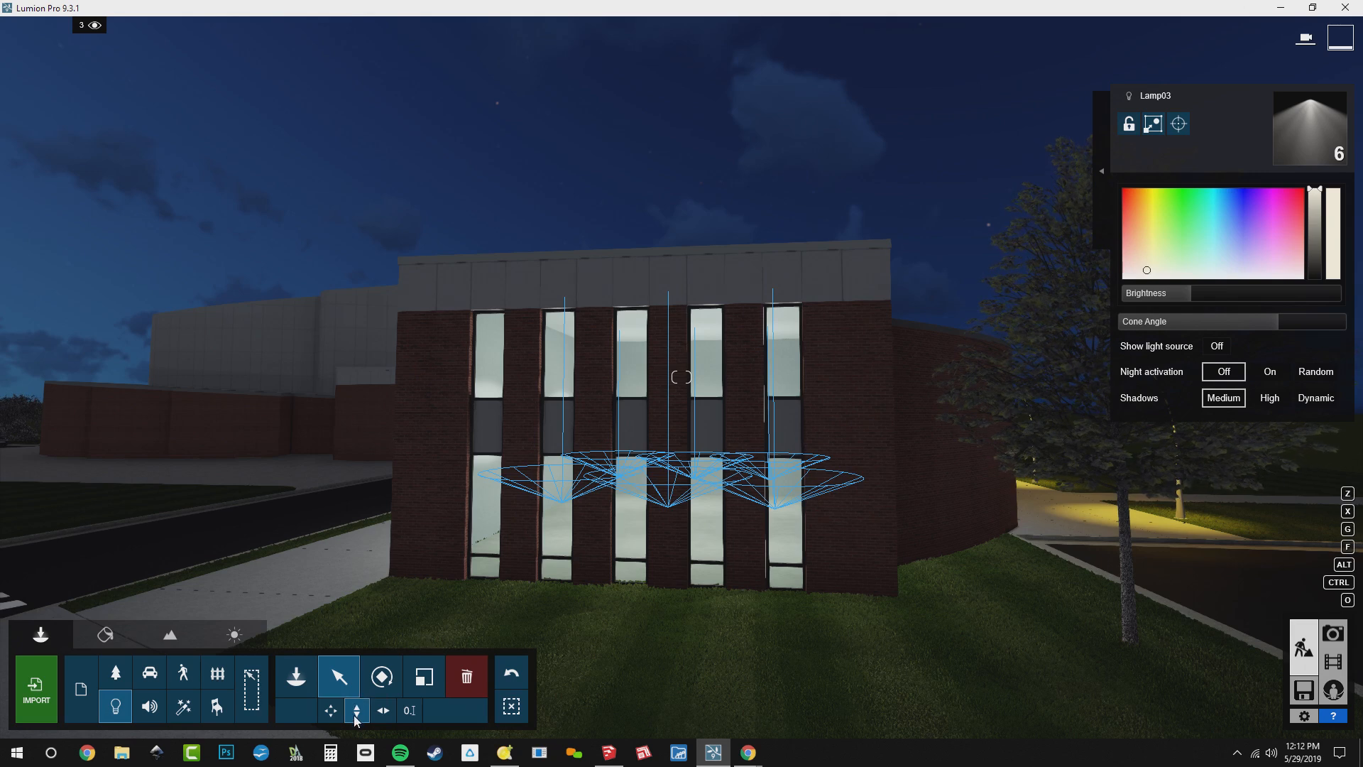
{"action": "right_click_drag", "start_coordinate": [594, 509], "coordinate": [603, 503]}
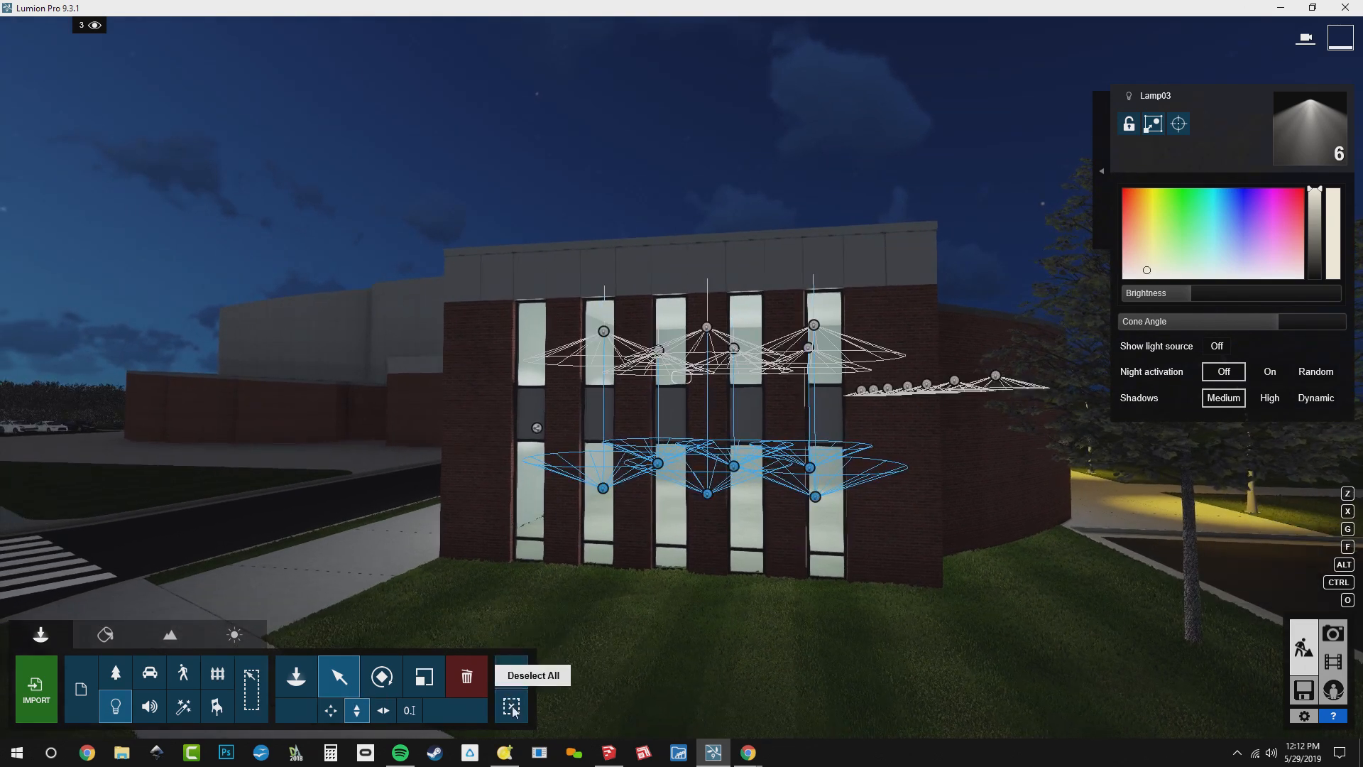
{"action": "left_click", "coordinate": [511, 706]}
Select all twelve Lamp03 lights, raise their brightness slightly and return to photo 3 to check the lit windows
{"action": "right_click_drag", "start_coordinate": [605, 417], "coordinate": [664, 435]}
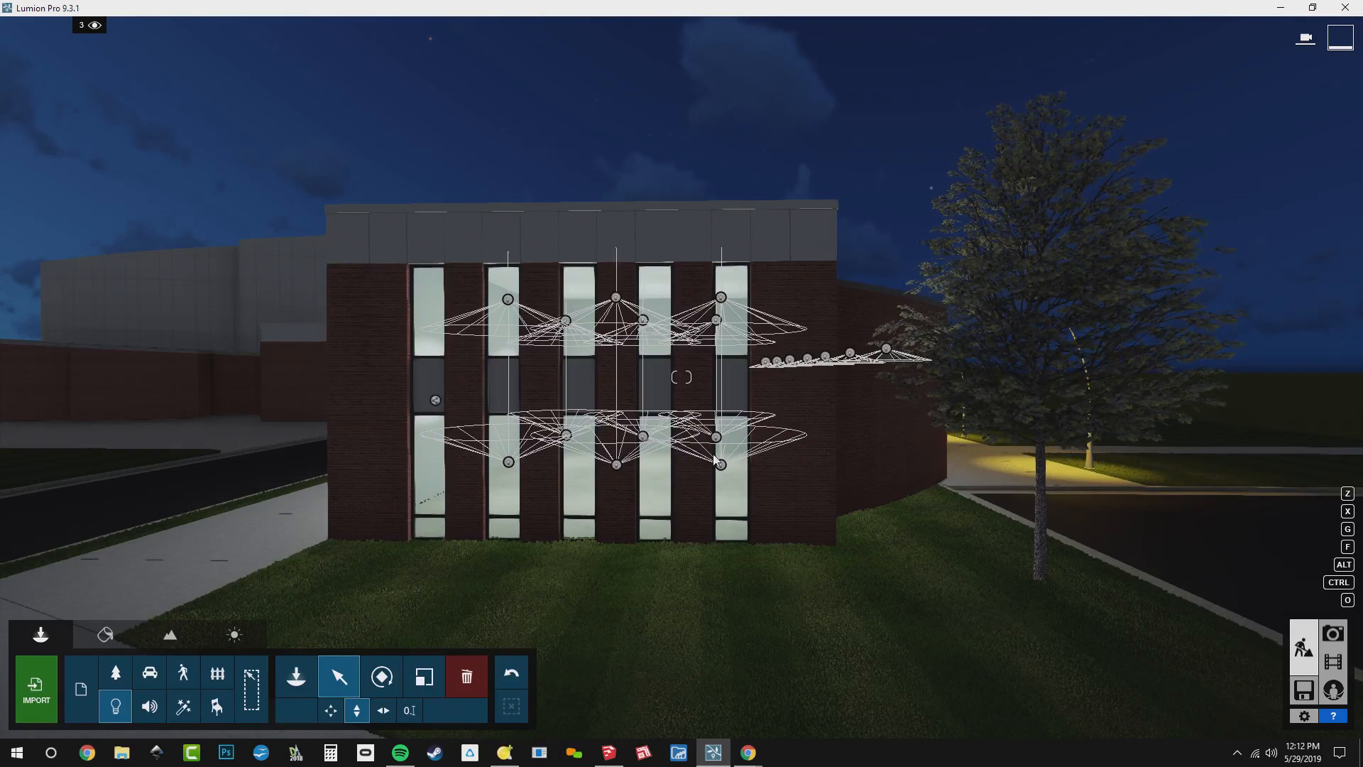
{"action": "left_click", "coordinate": [721, 466]}
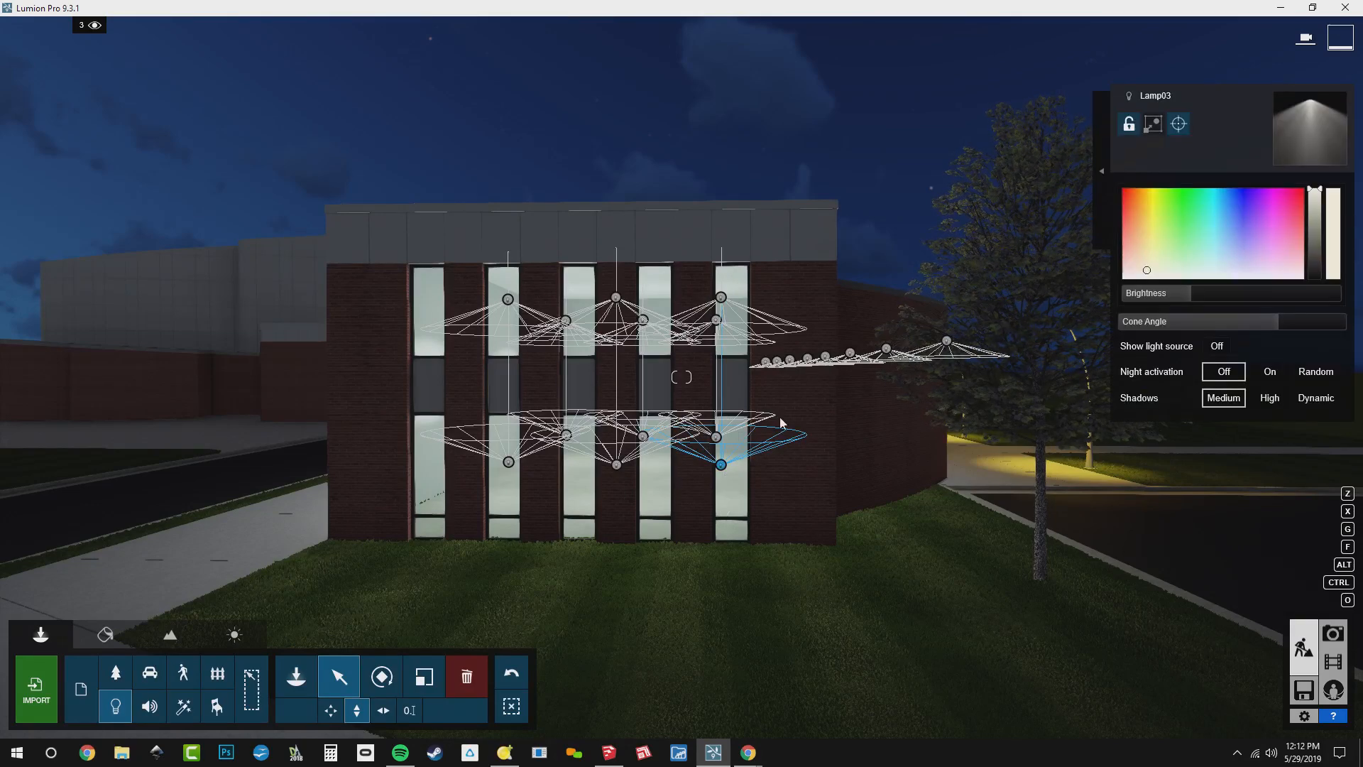
{"action": "left_click", "coordinate": [1105, 146]}
{"action": "left_click", "coordinate": [1057, 142]}
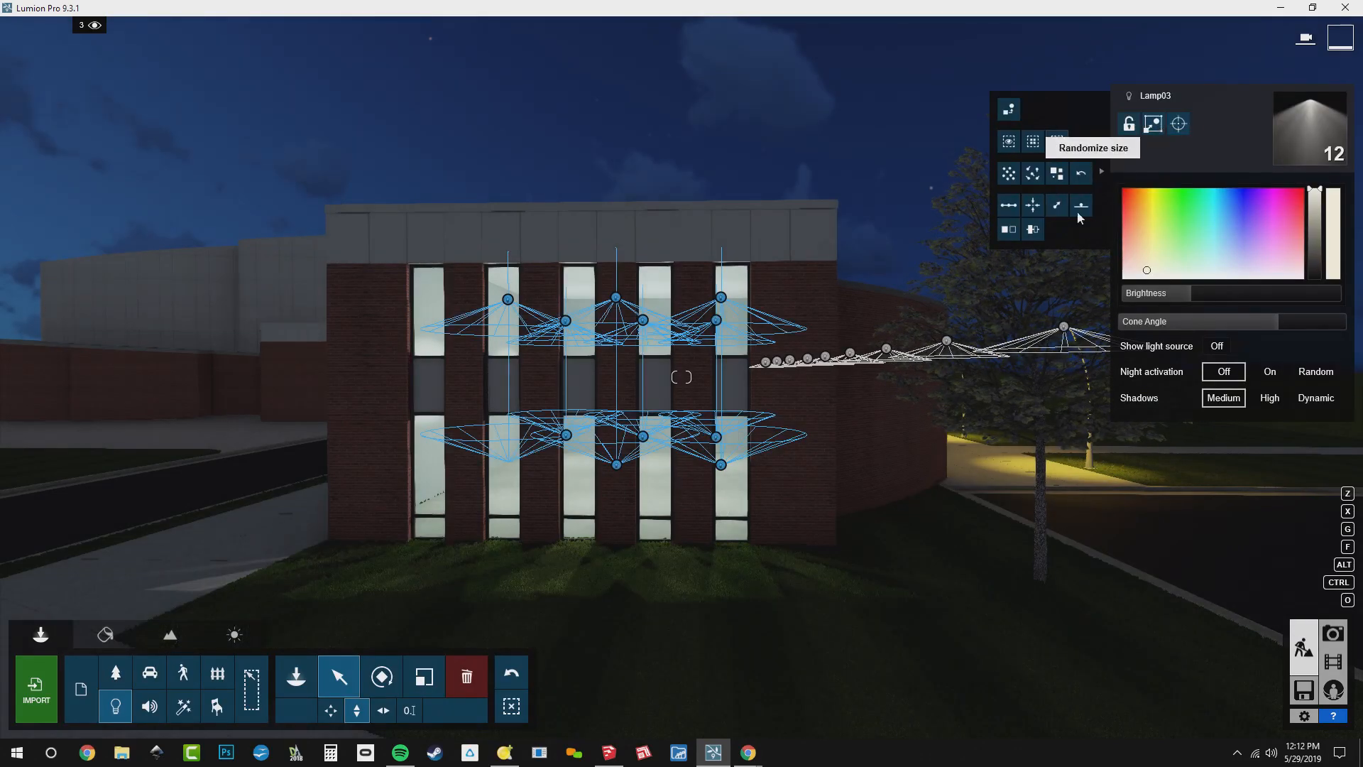
{"action": "left_click_drag", "start_coordinate": [1192, 302], "coordinate": [1194, 292]}
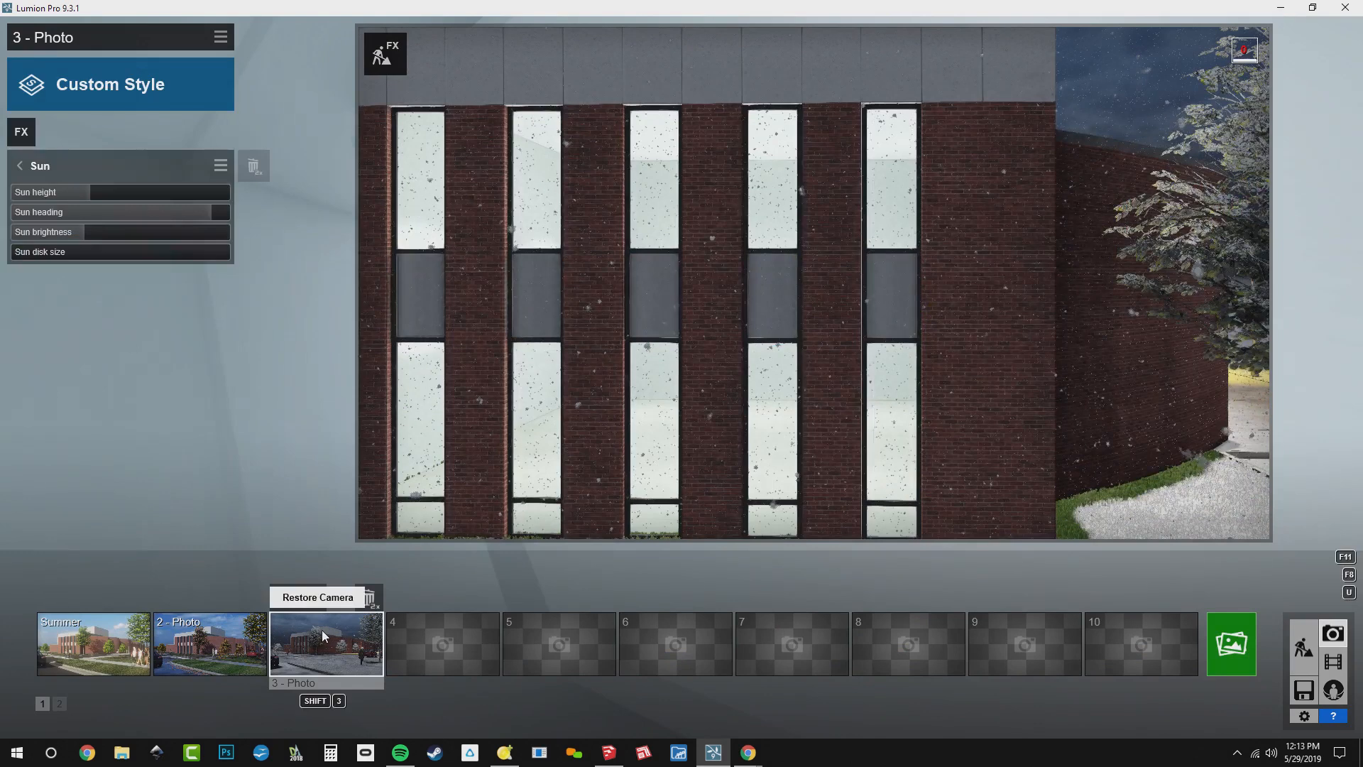
{"action": "left_click", "coordinate": [279, 644]}
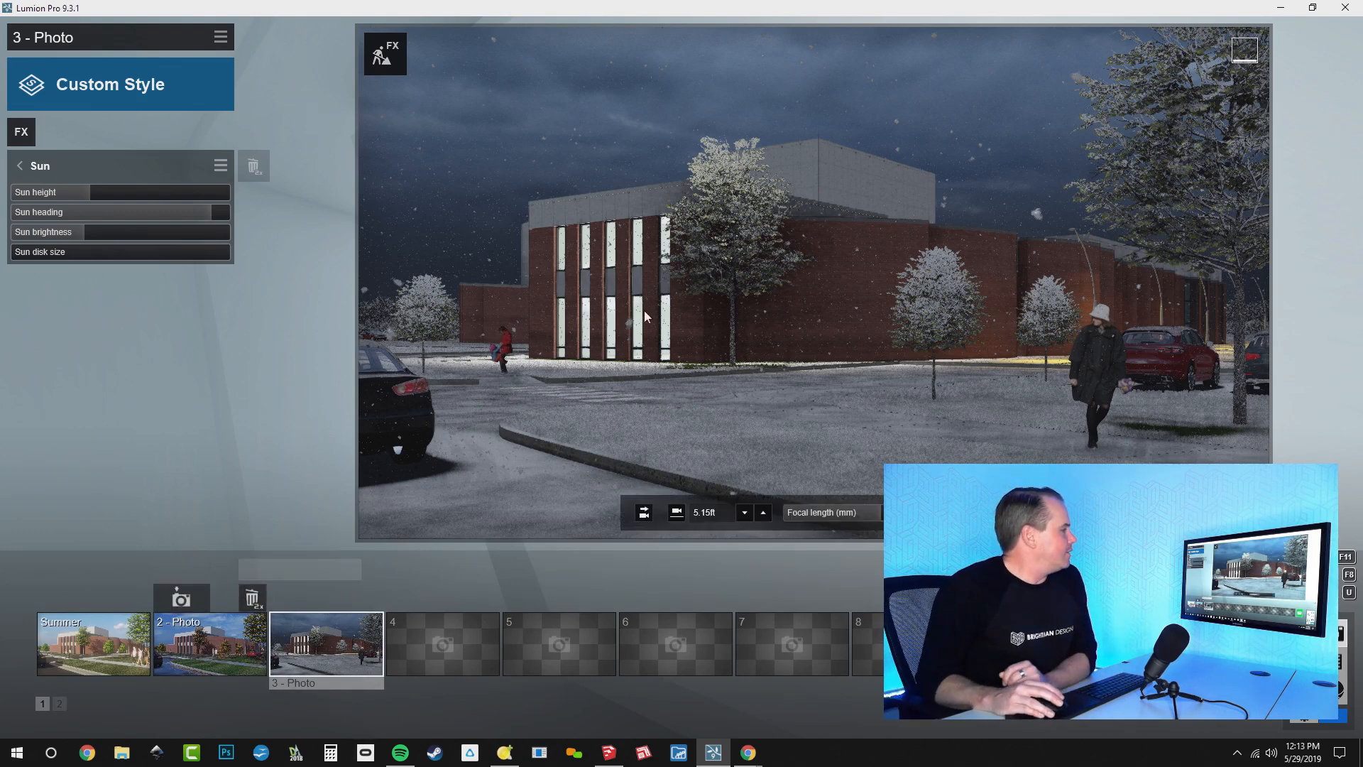
In photo 3's Lens Flare effect, raise the master brightness to slightly above half and the bloom amount to about 0.8
{"action": "left_click", "coordinate": [111, 161]}
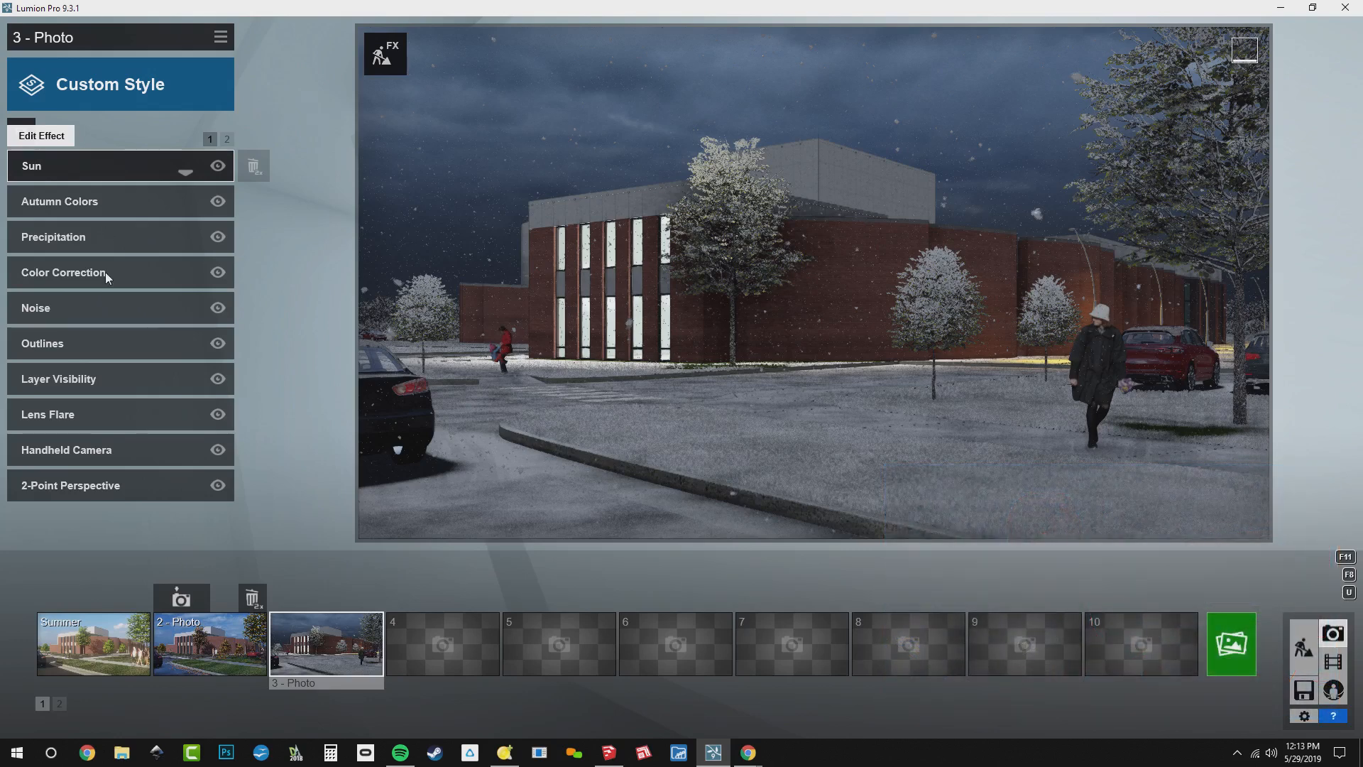
{"action": "left_click", "coordinate": [89, 412]}
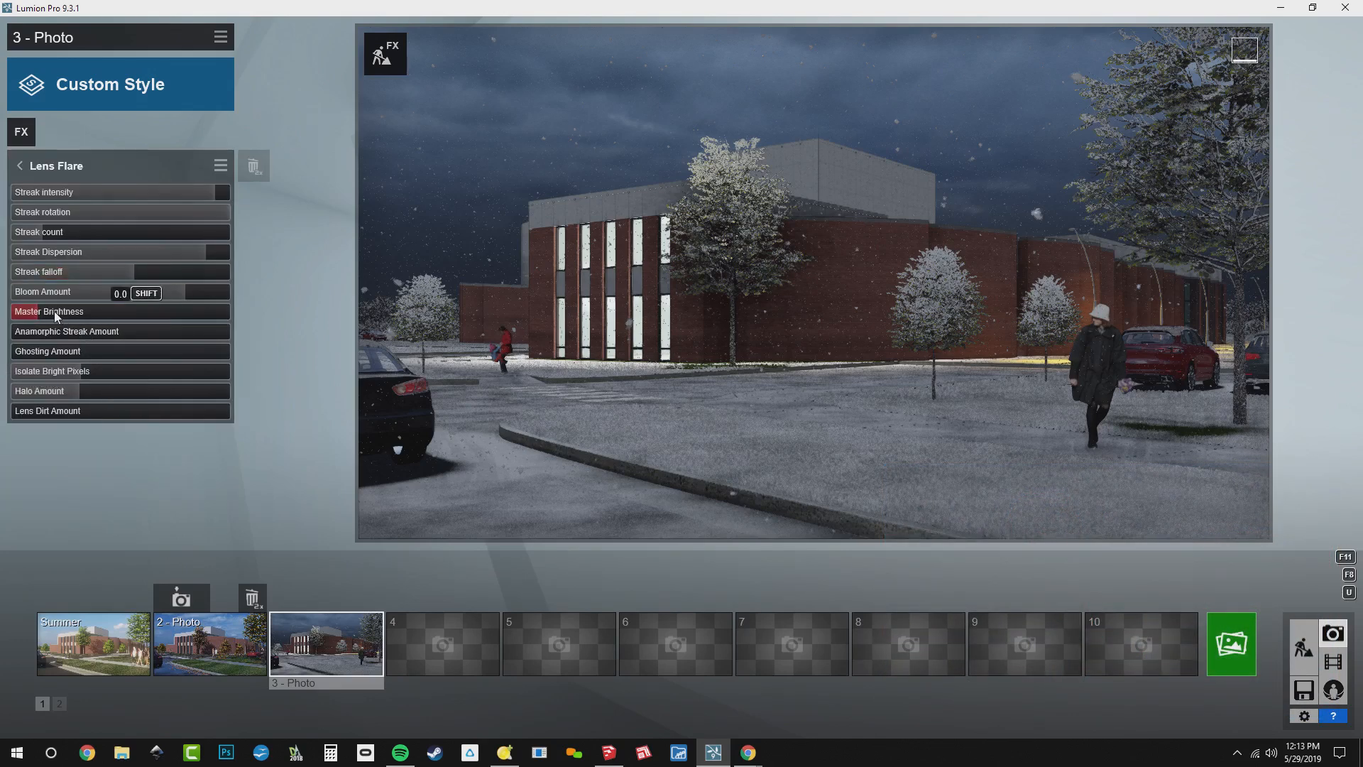
{"action": "left_click_drag", "start_coordinate": [54, 311], "coordinate": [215, 292]}
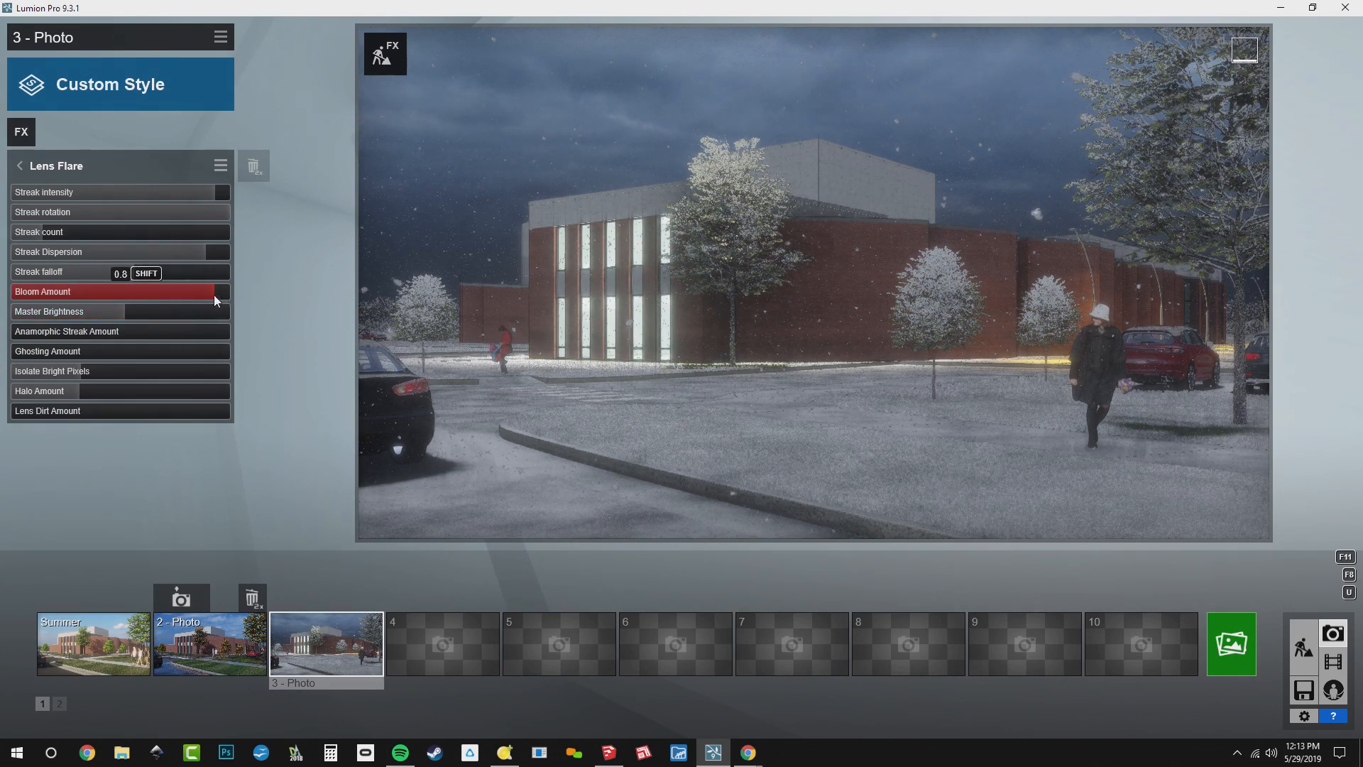
{"action": "mouse_move", "coordinate": [124, 311]}
{"action": "left_mouse_down"}
{"action": "mouse_move", "coordinate": [147, 314]}
{"action": "mouse_move", "coordinate": [129, 315]}
{"action": "mouse_move", "coordinate": [132, 304]}
{"action": "left_mouse_up"}
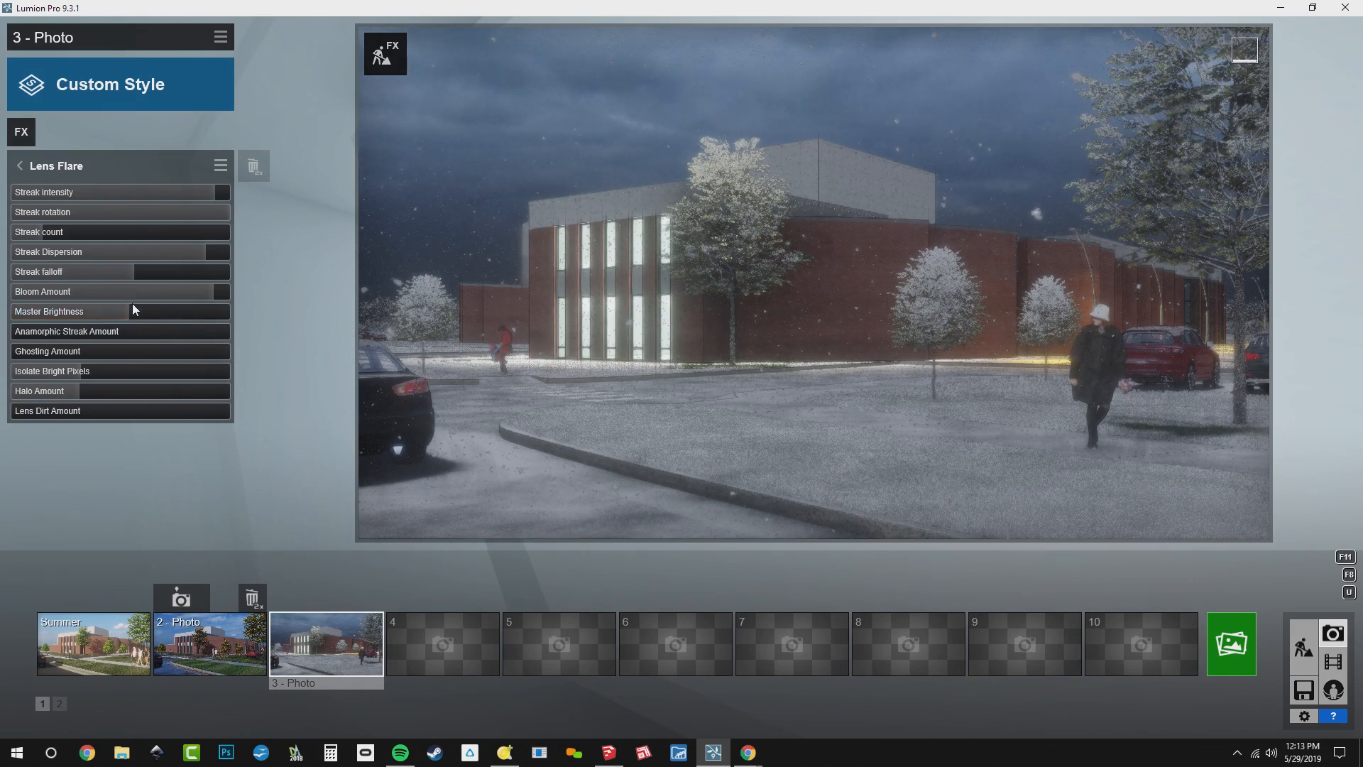
Slightly lower the saturation in photo 3's Color Correction effect
{"action": "left_click", "coordinate": [57, 159]}
{"action": "left_click", "coordinate": [80, 269]}
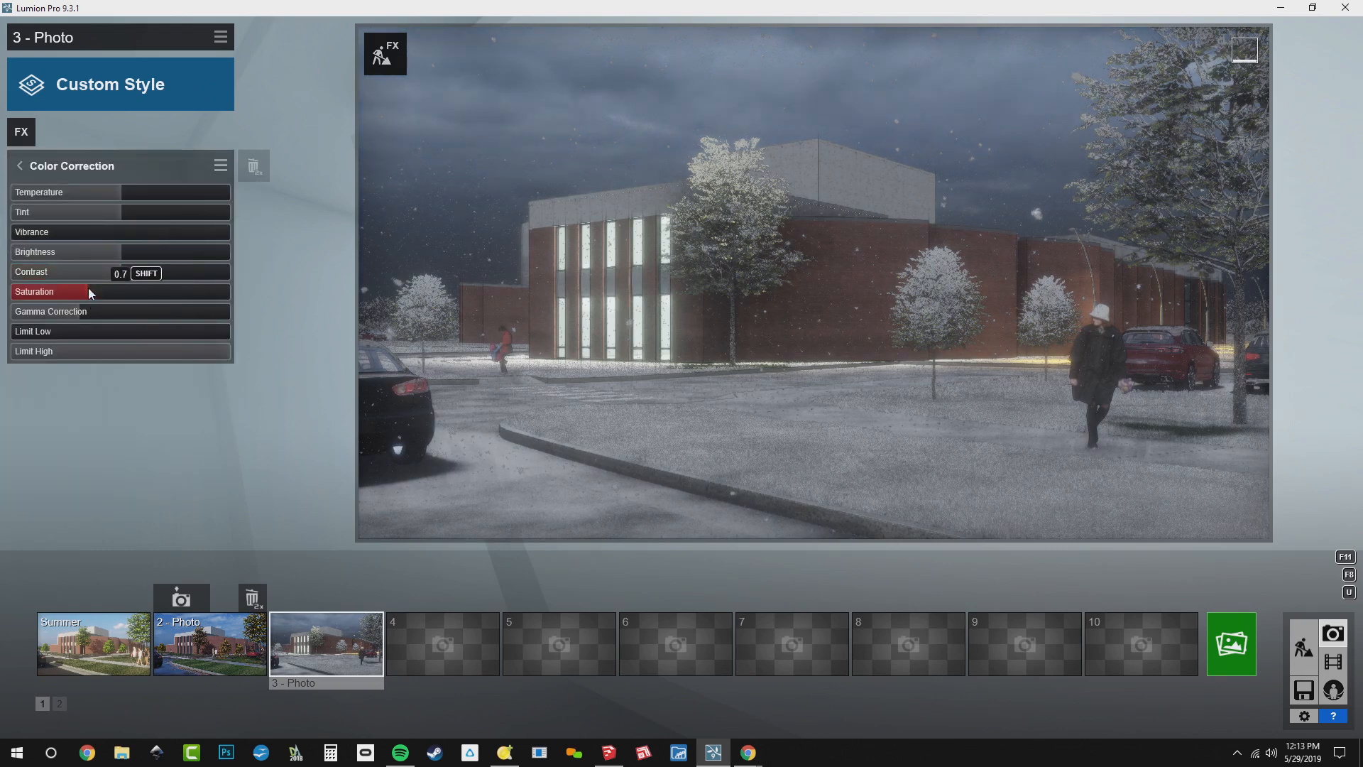
{"action": "mouse_move", "coordinate": [88, 287]}
{"action": "left_mouse_down"}
{"action": "mouse_move", "coordinate": [34, 284]}
{"action": "mouse_move", "coordinate": [103, 295]}
{"action": "left_mouse_up"}
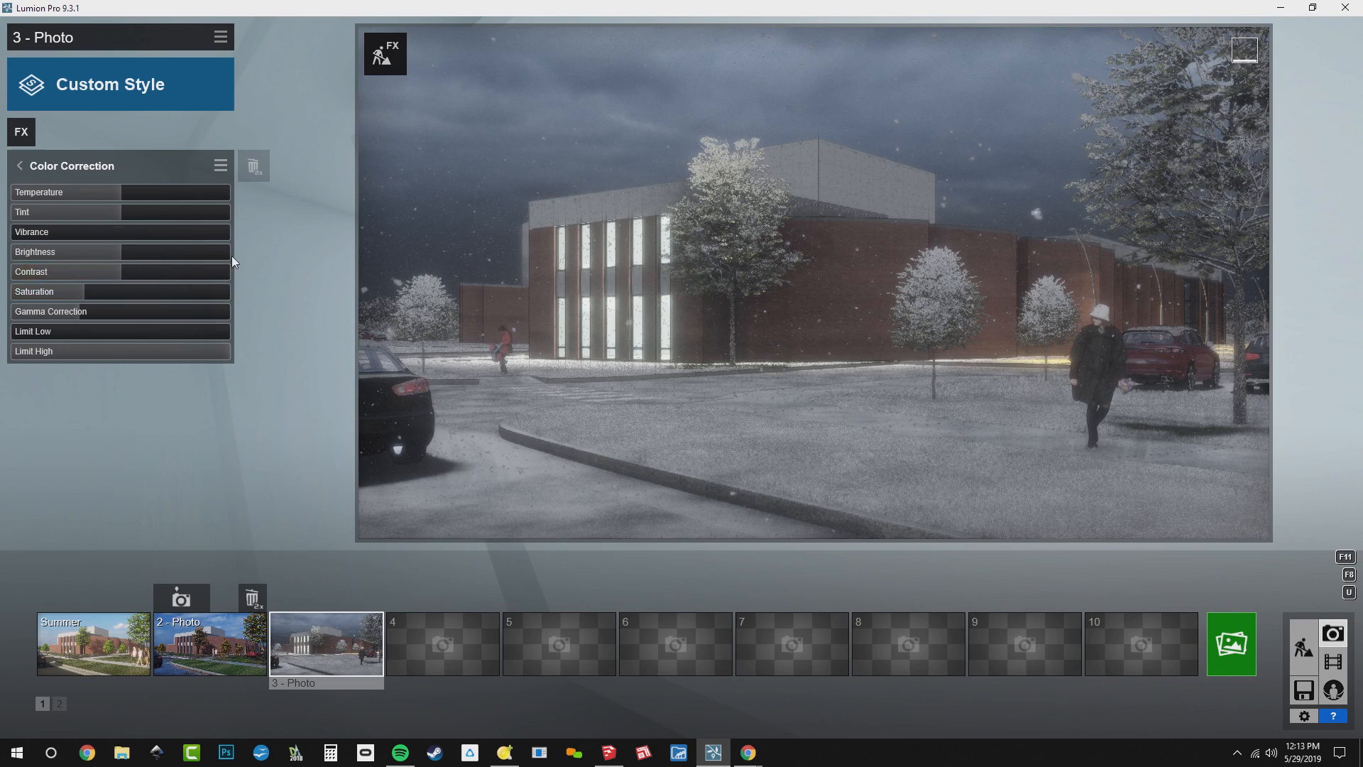
Add an Exposure effect to photo 3 and raise its exposure slightly above the middle to brighten the image
{"action": "left_click", "coordinate": [21, 132]}
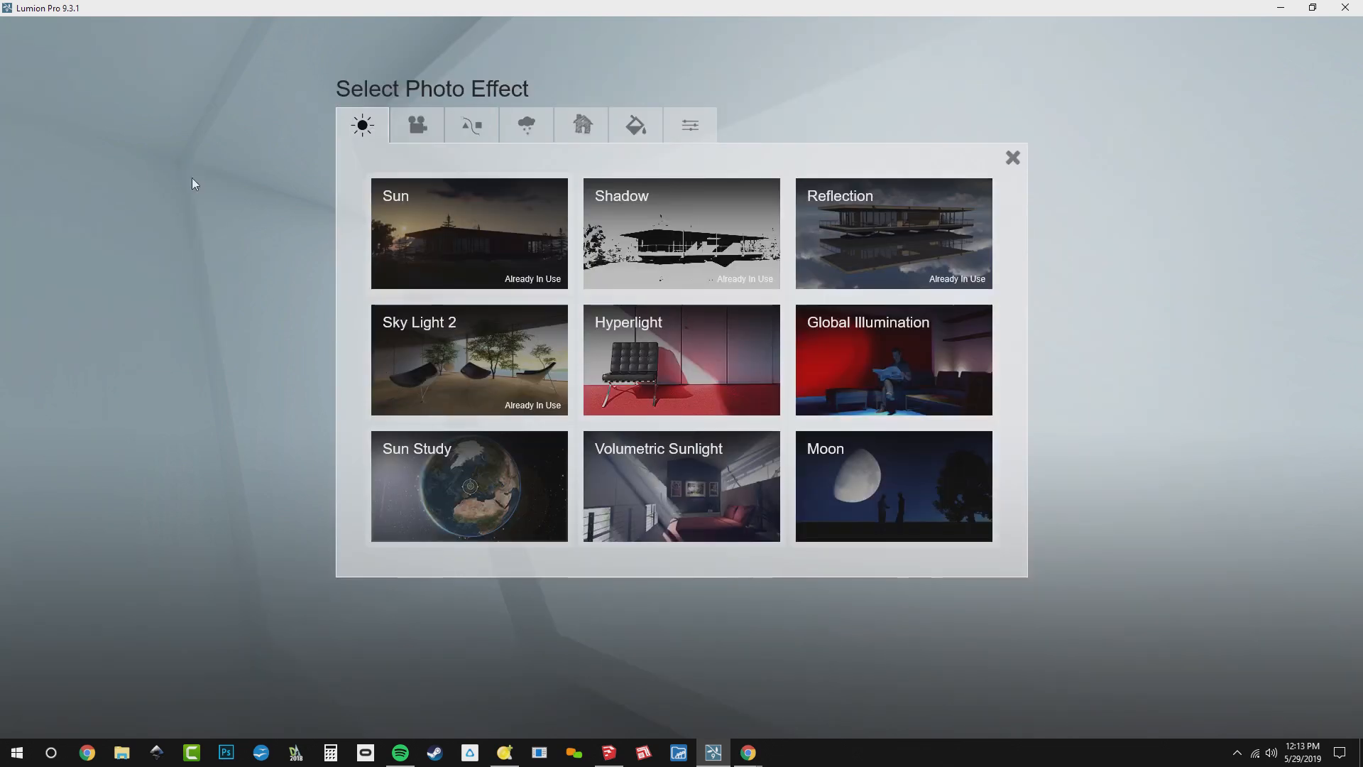
{"action": "left_click", "coordinate": [437, 123]}
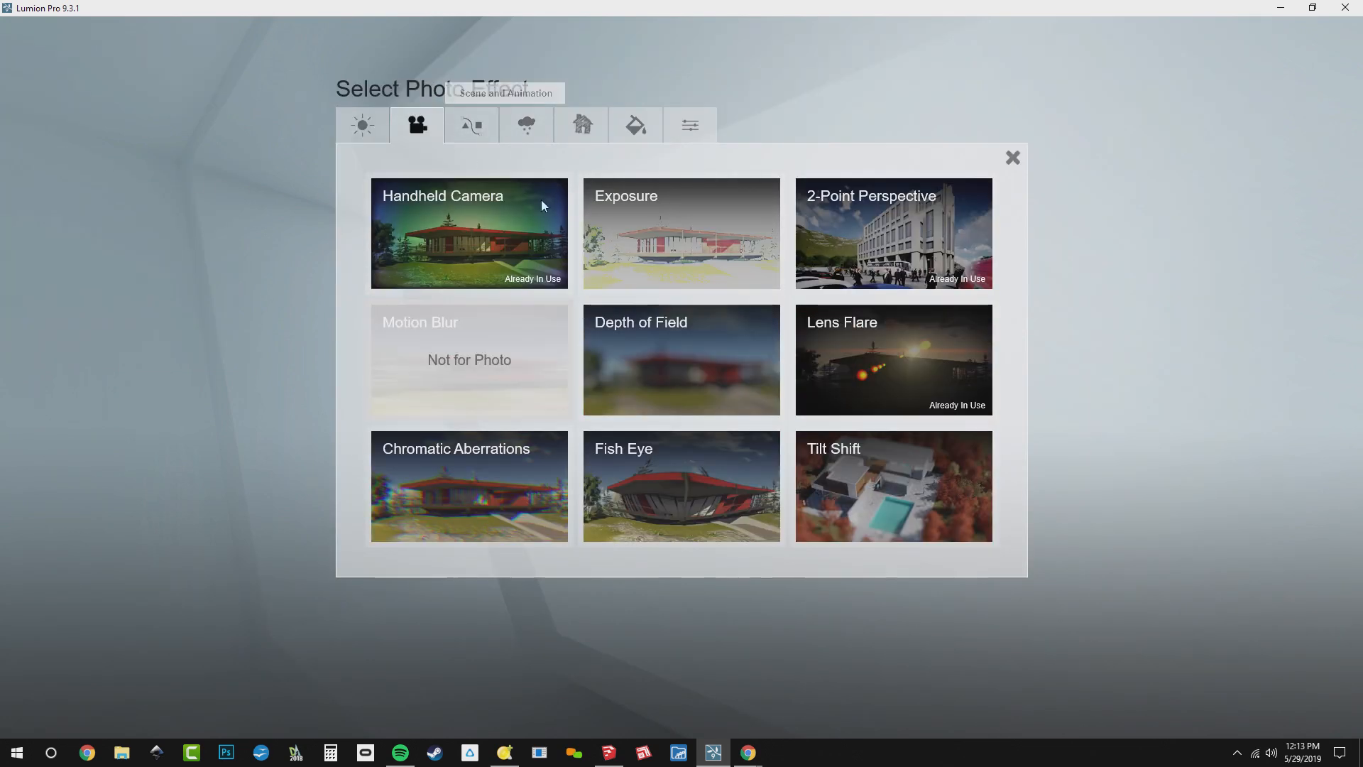
{"action": "left_click", "coordinate": [646, 235]}
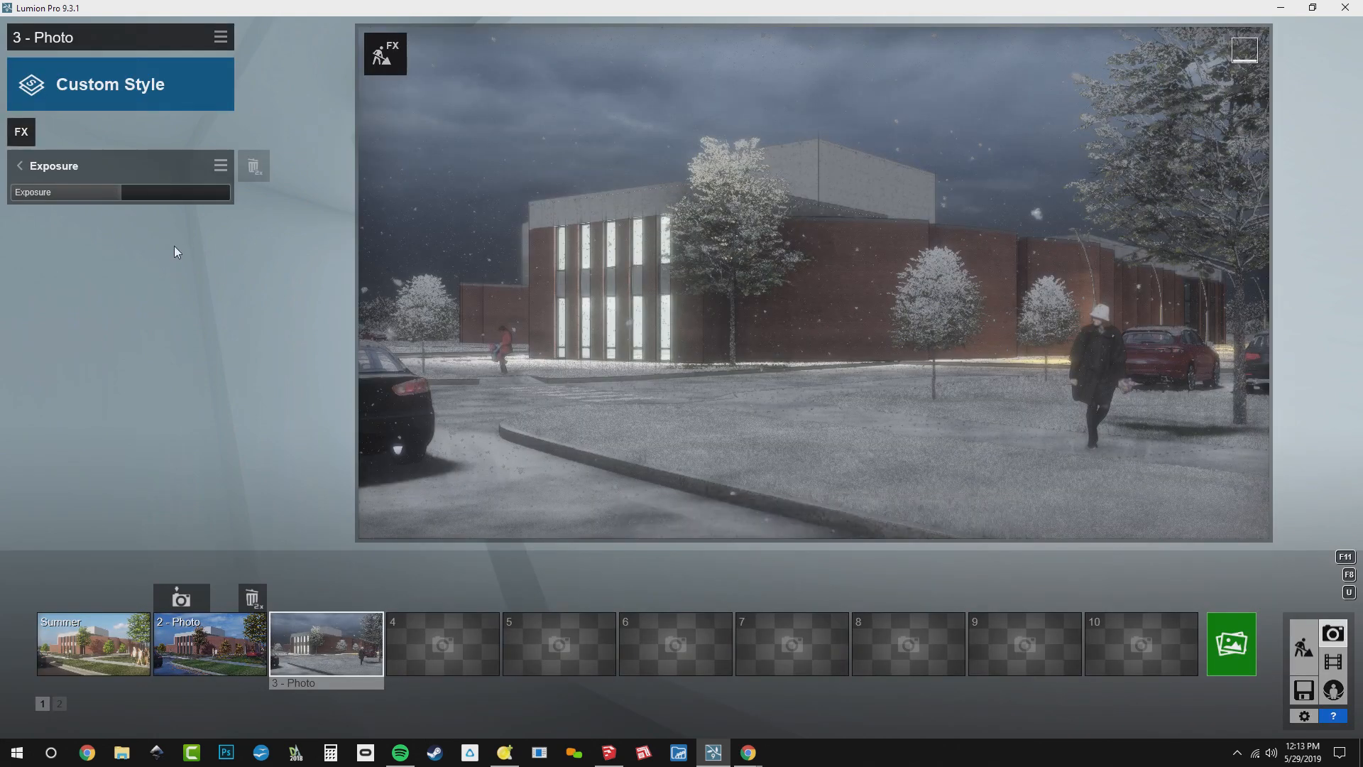
{"action": "left_click_drag", "start_coordinate": [138, 193], "coordinate": [145, 219]}
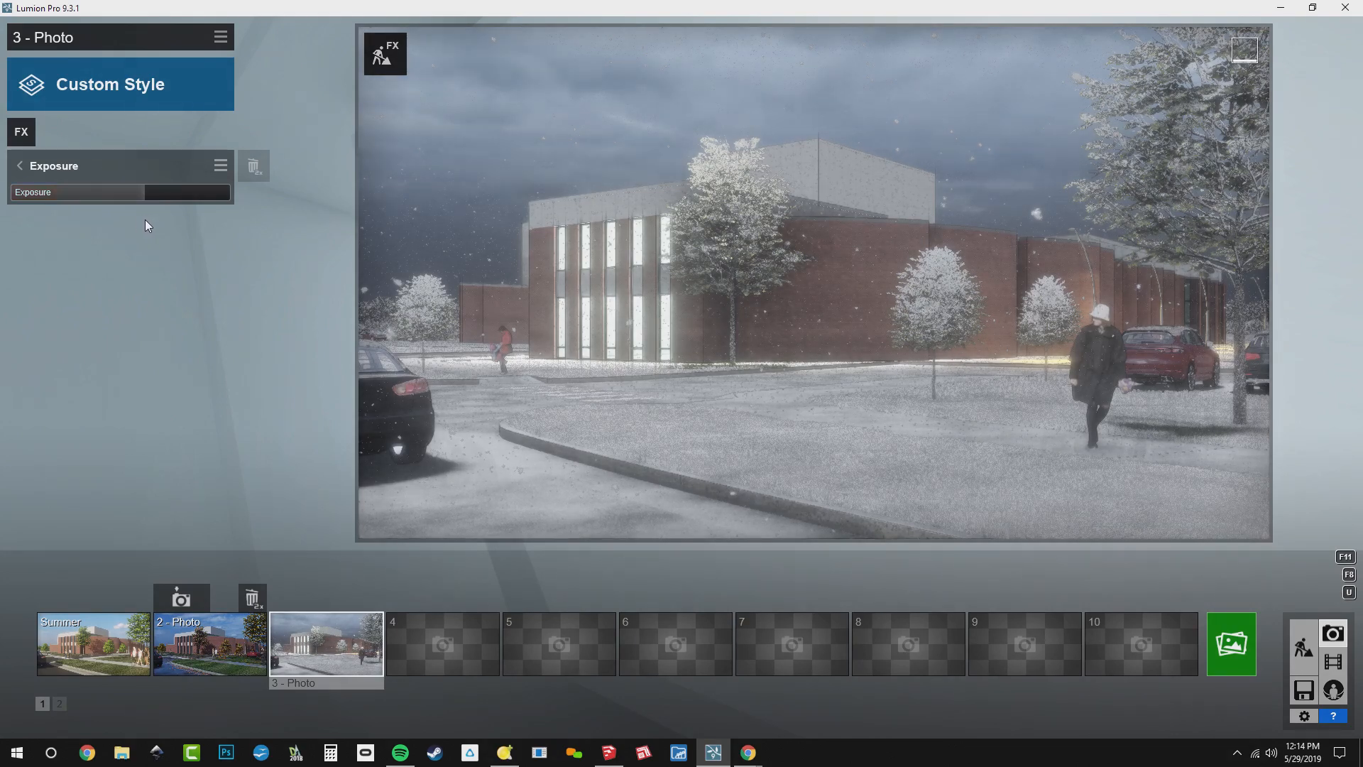
{"action": "left_click", "coordinate": [48, 165]}
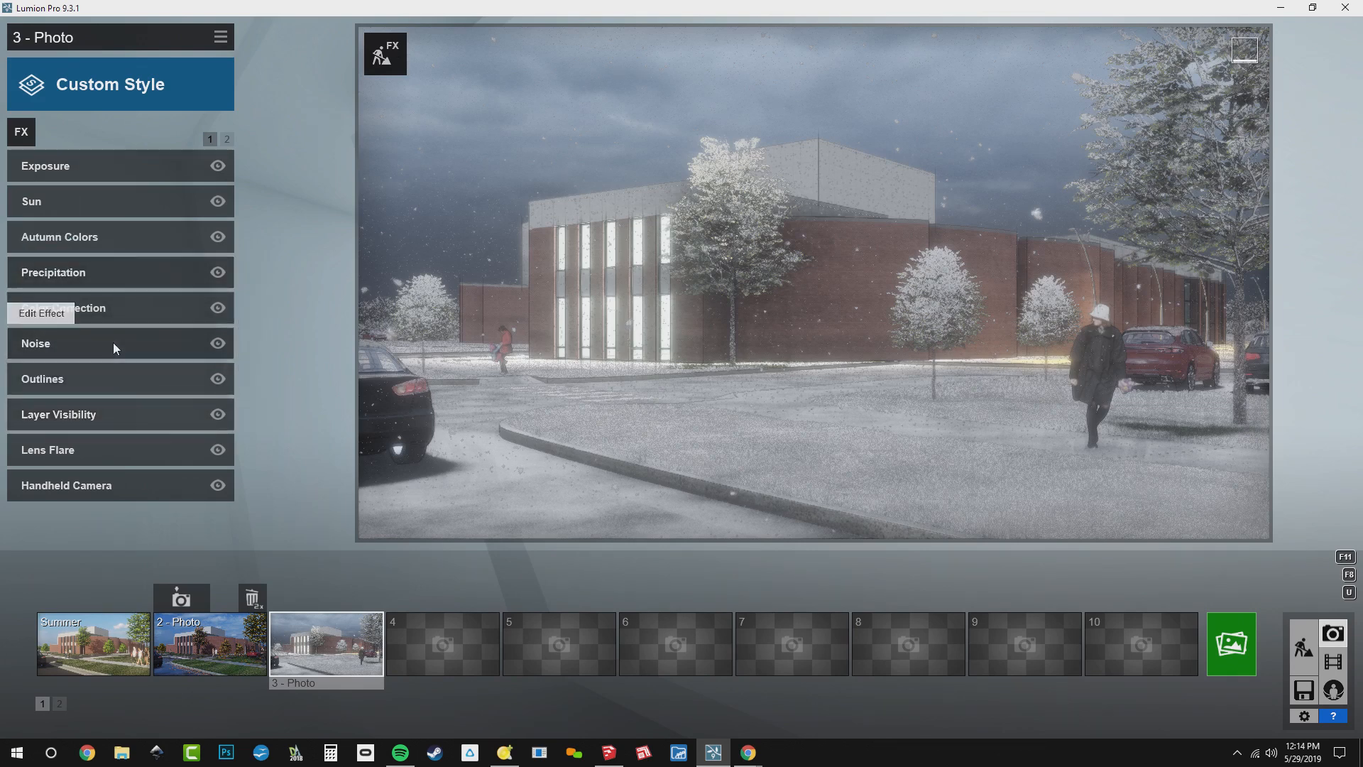
Set the particles size of photo 3's Precipitation effect to the maximum for larger snowflakes
{"action": "left_click", "coordinate": [98, 271]}
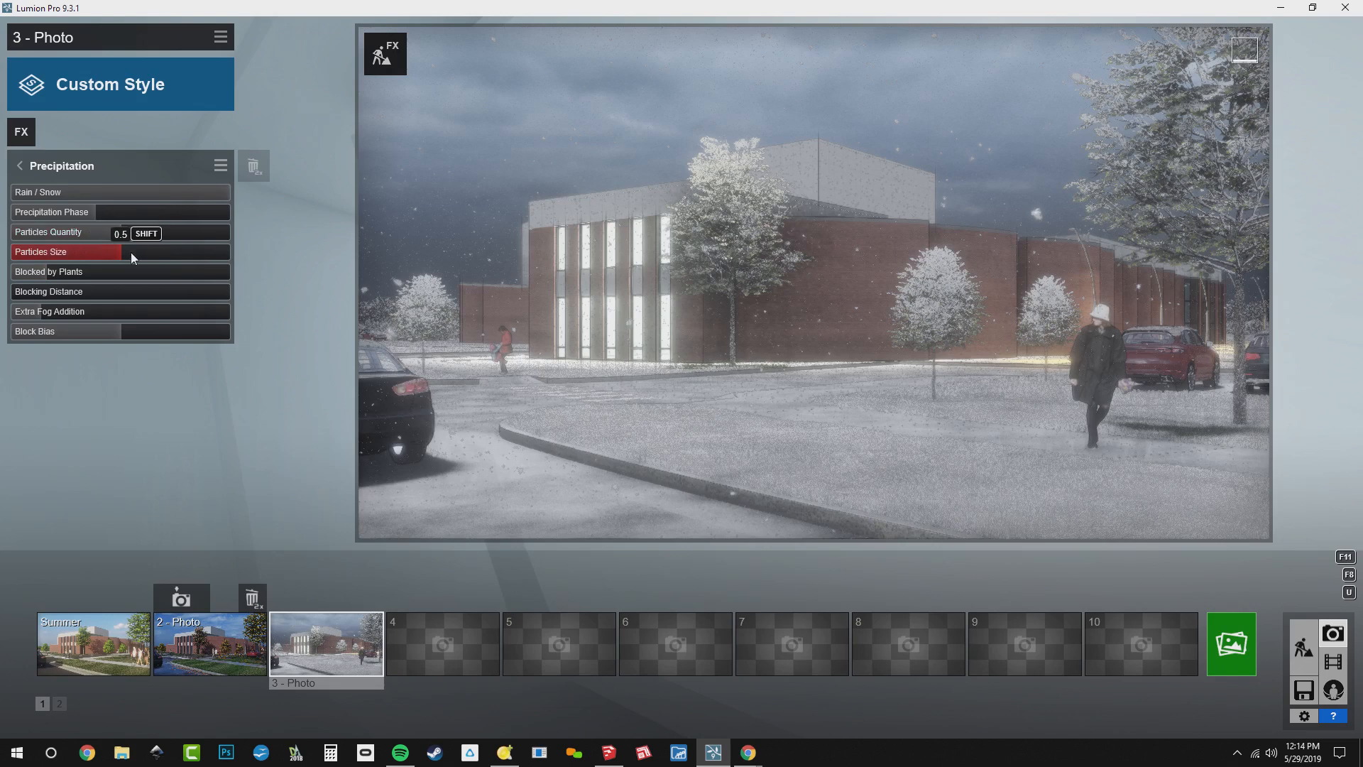
{"action": "left_click_drag", "start_coordinate": [161, 258], "coordinate": [247, 262]}
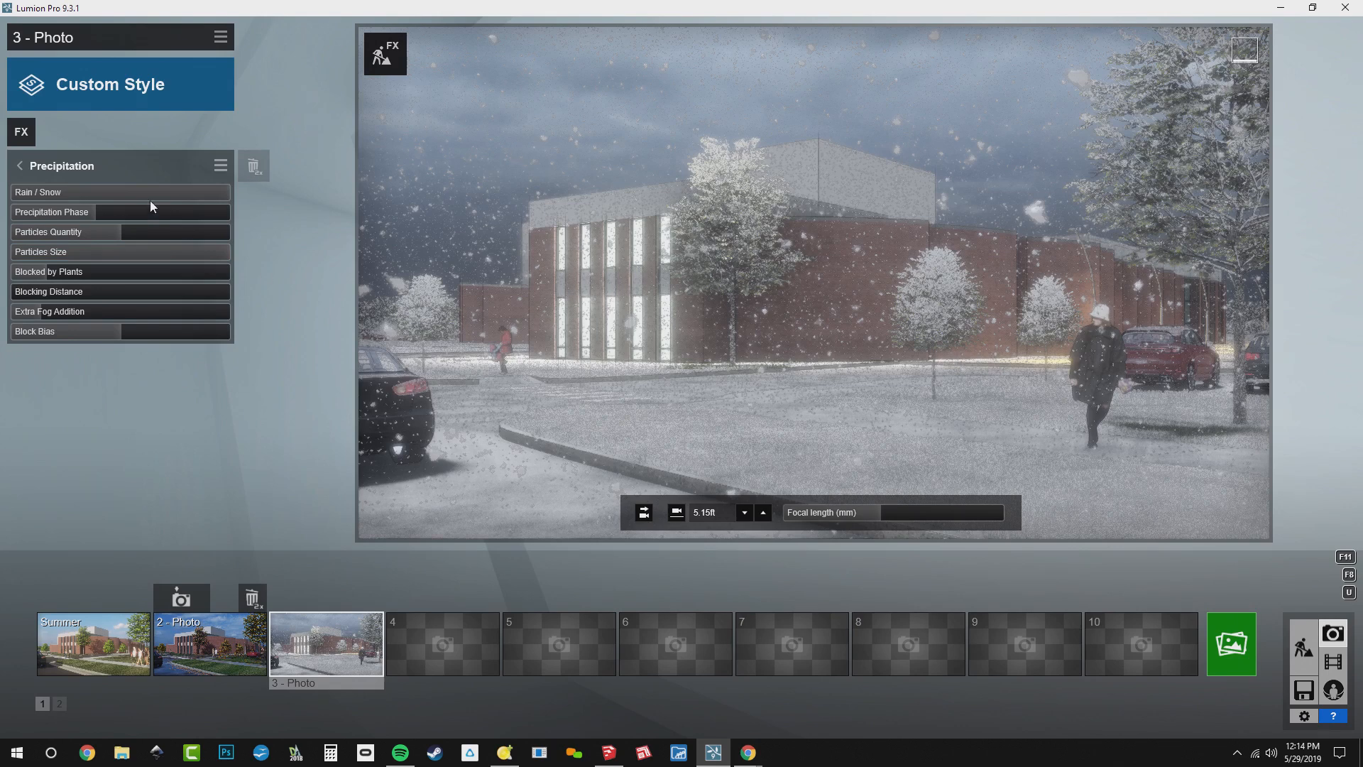
{"action": "left_click", "coordinate": [90, 161]}
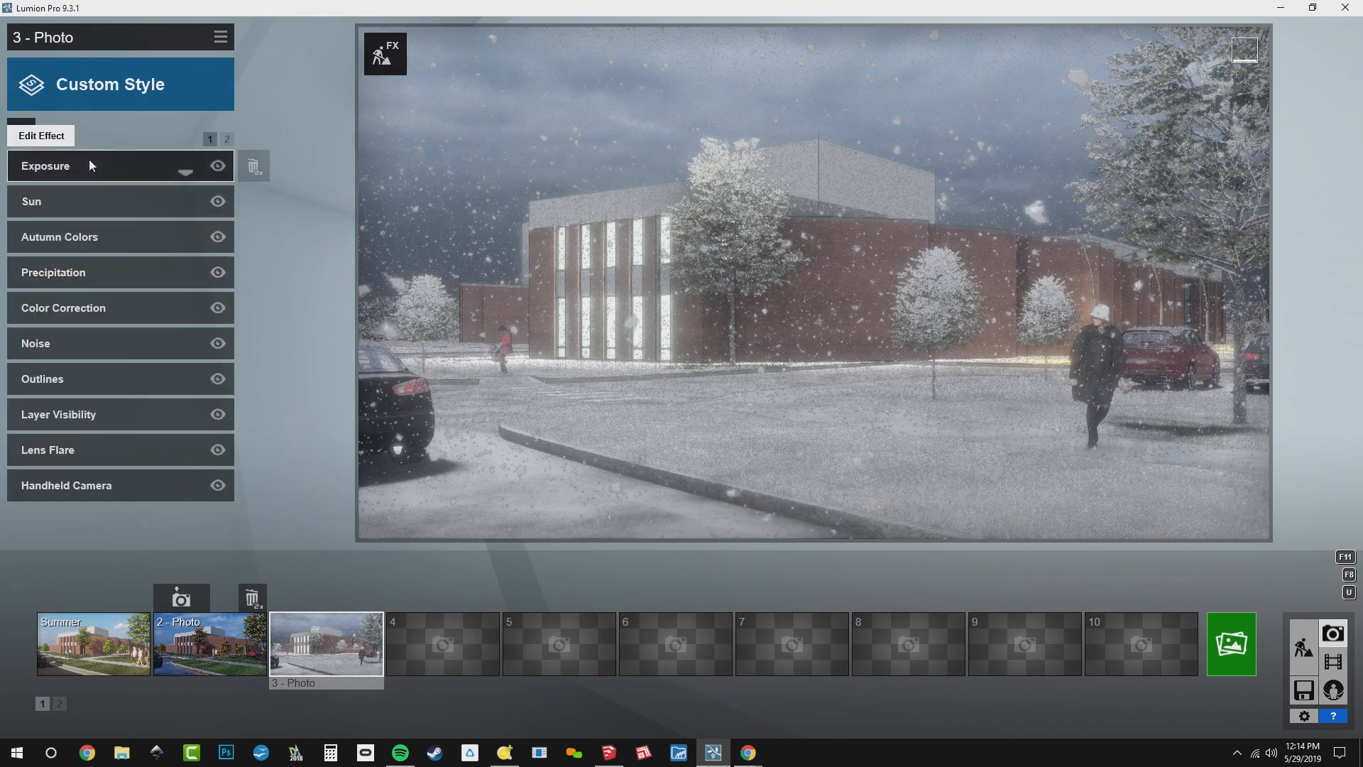
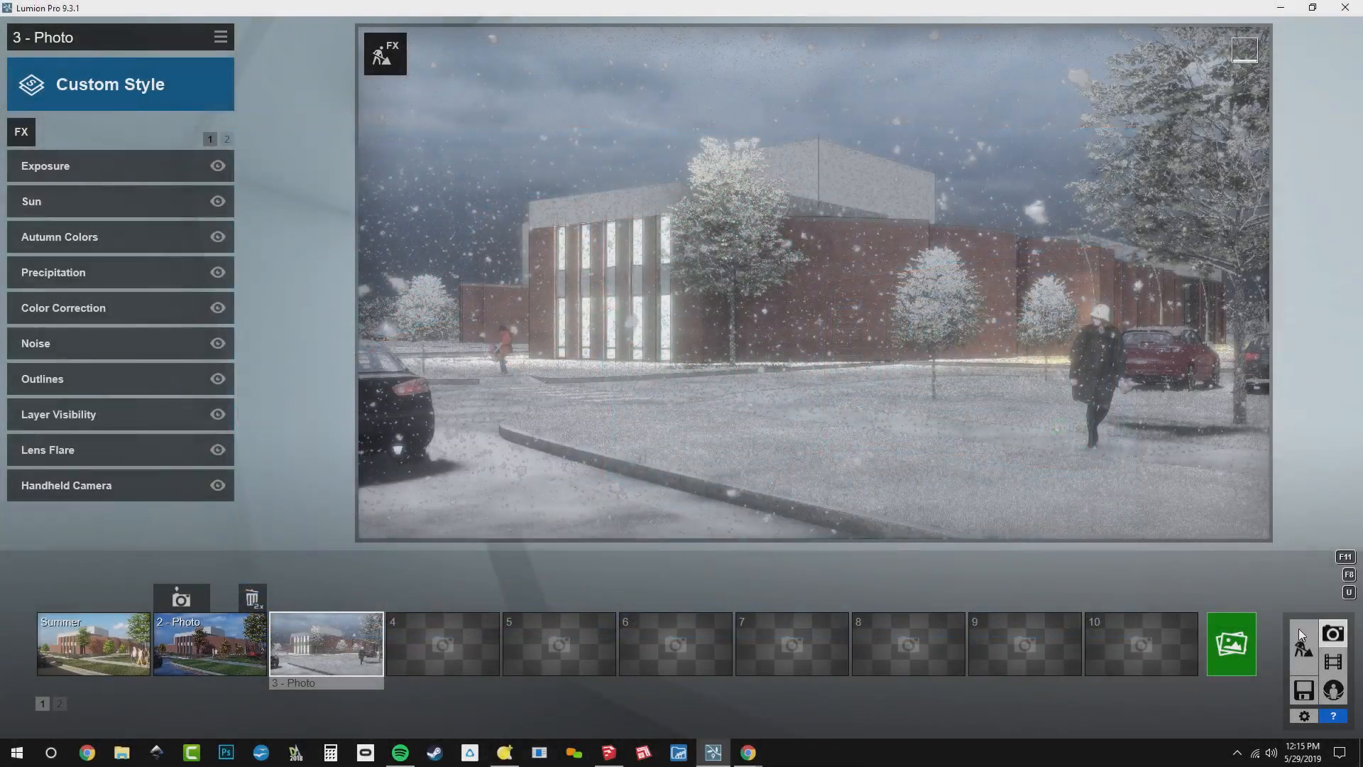
Return to Build mode and raise the sun's height in the weather settings until the scene is in full daylight
{"action": "left_click", "coordinate": [1302, 624]}
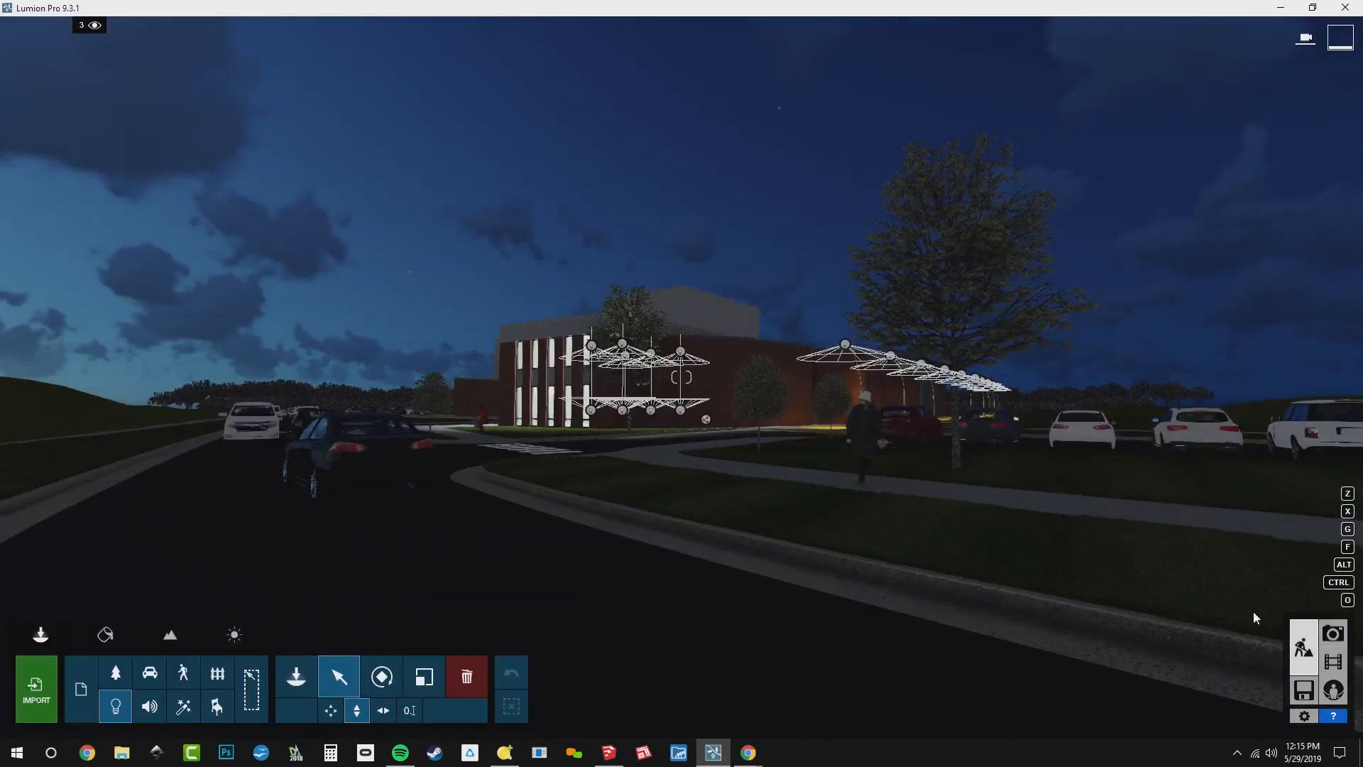
{"action": "left_click", "coordinate": [251, 630]}
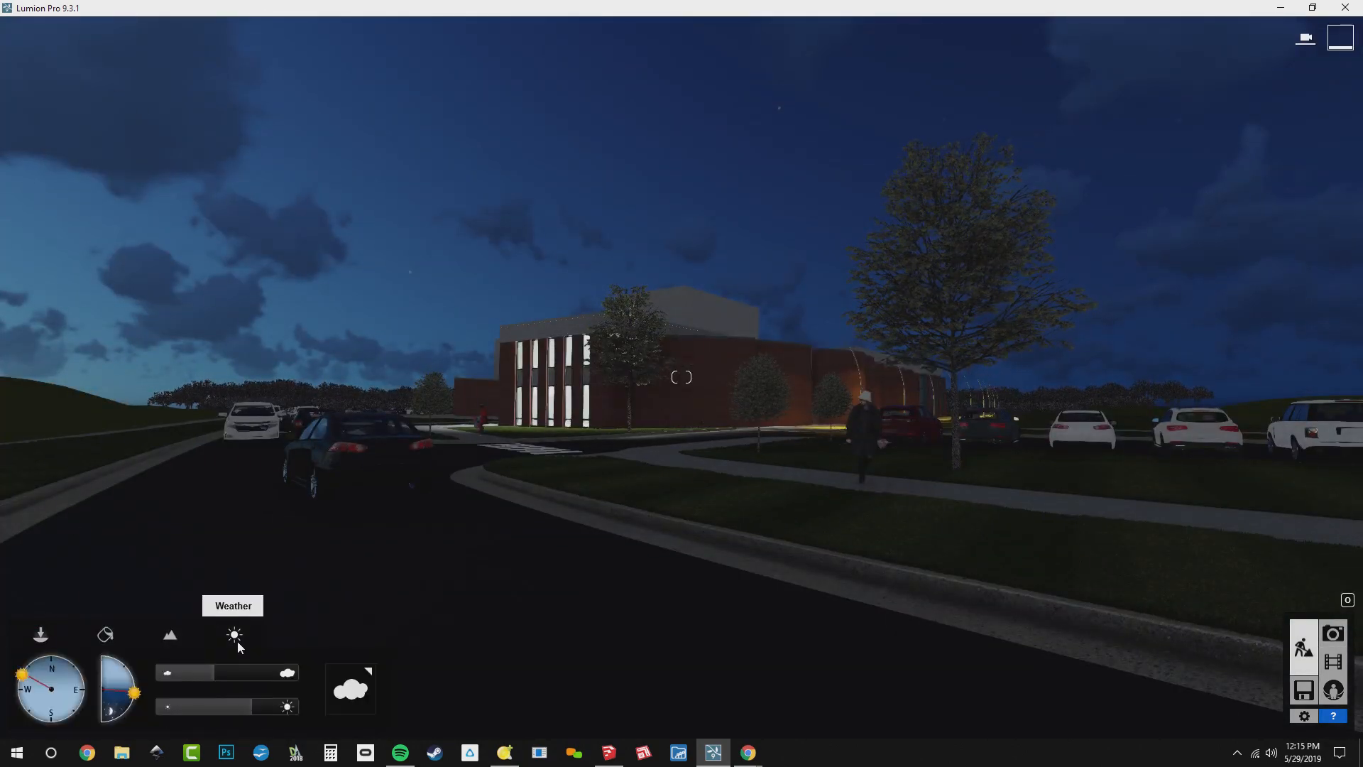
{"action": "left_click", "coordinate": [129, 673]}
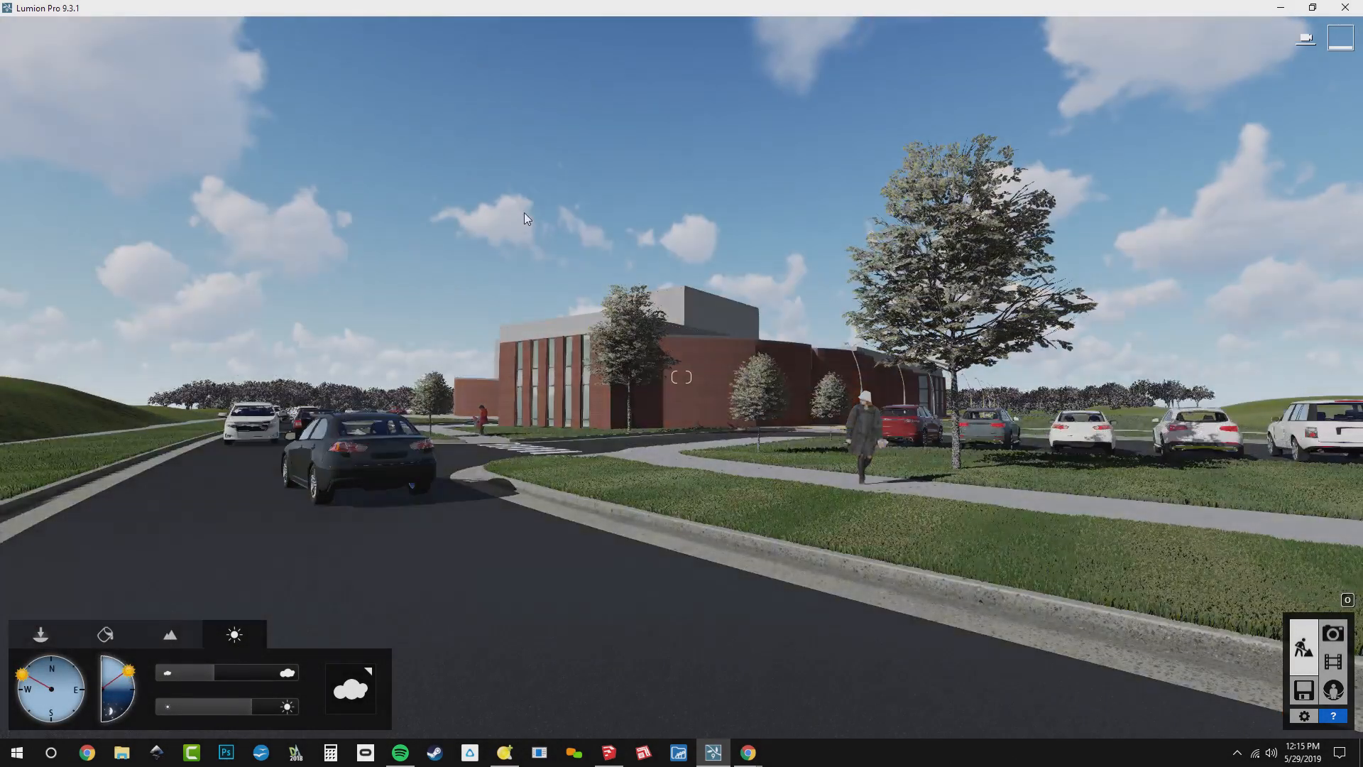
Hide layer 3, show layer 4 (Spring) and make it the active layer, with the imported building model deselected
{"action": "left_click", "coordinate": [41, 633]}
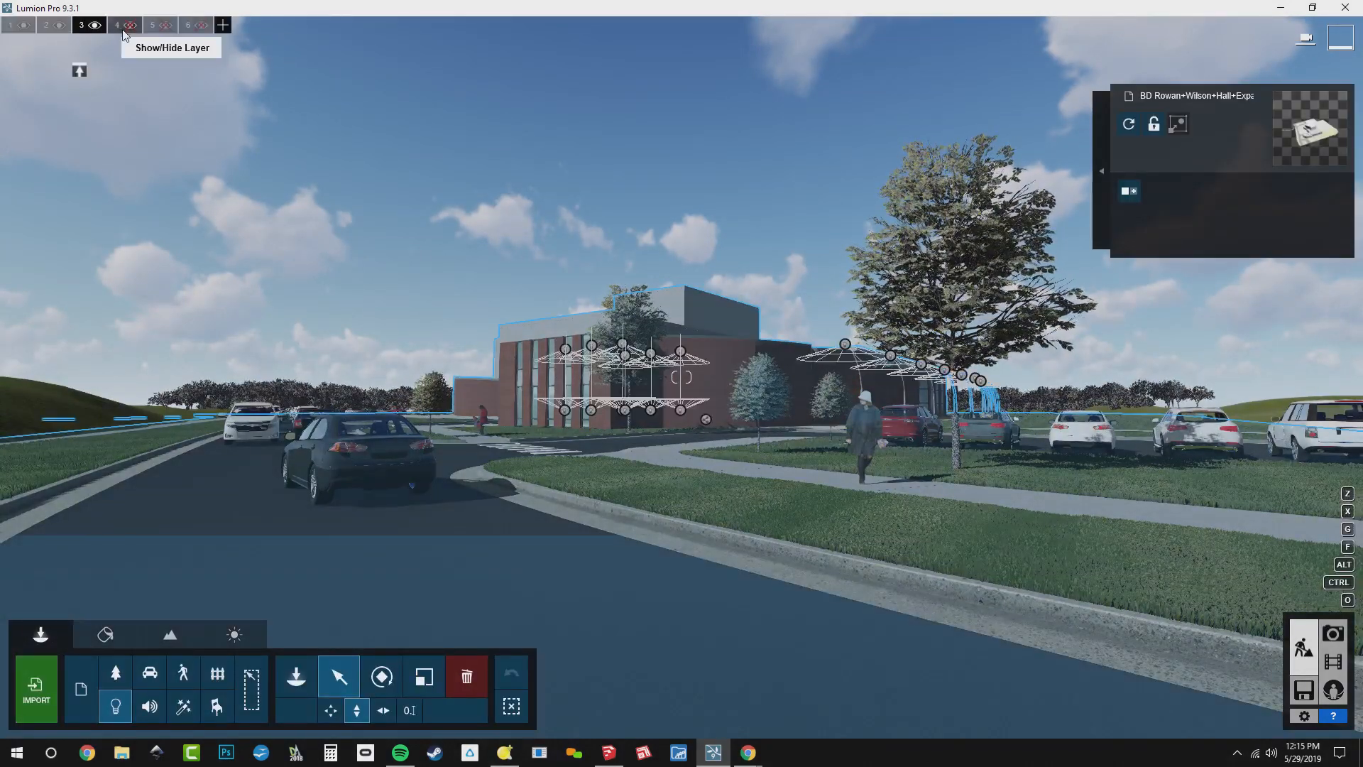
{"action": "left_click", "coordinate": [94, 25]}
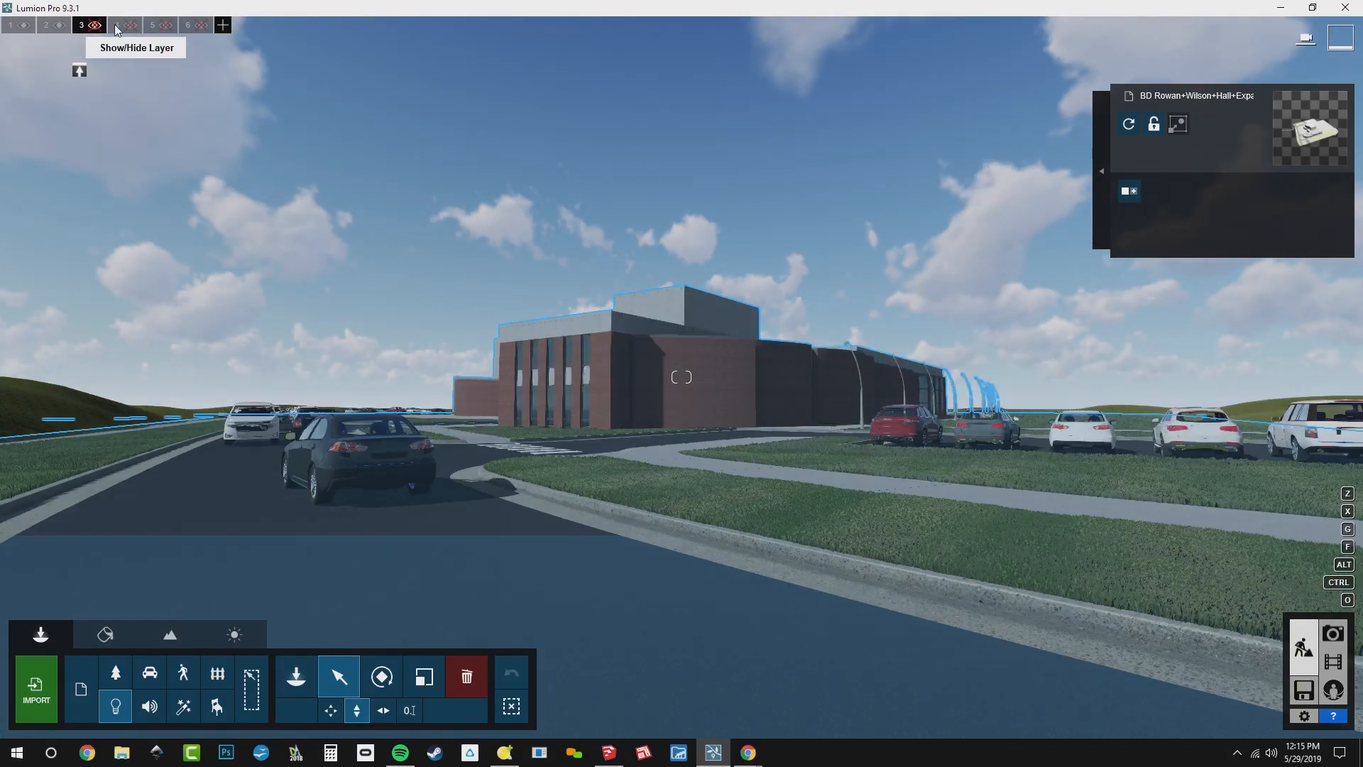
{"action": "left_click", "coordinate": [132, 27]}
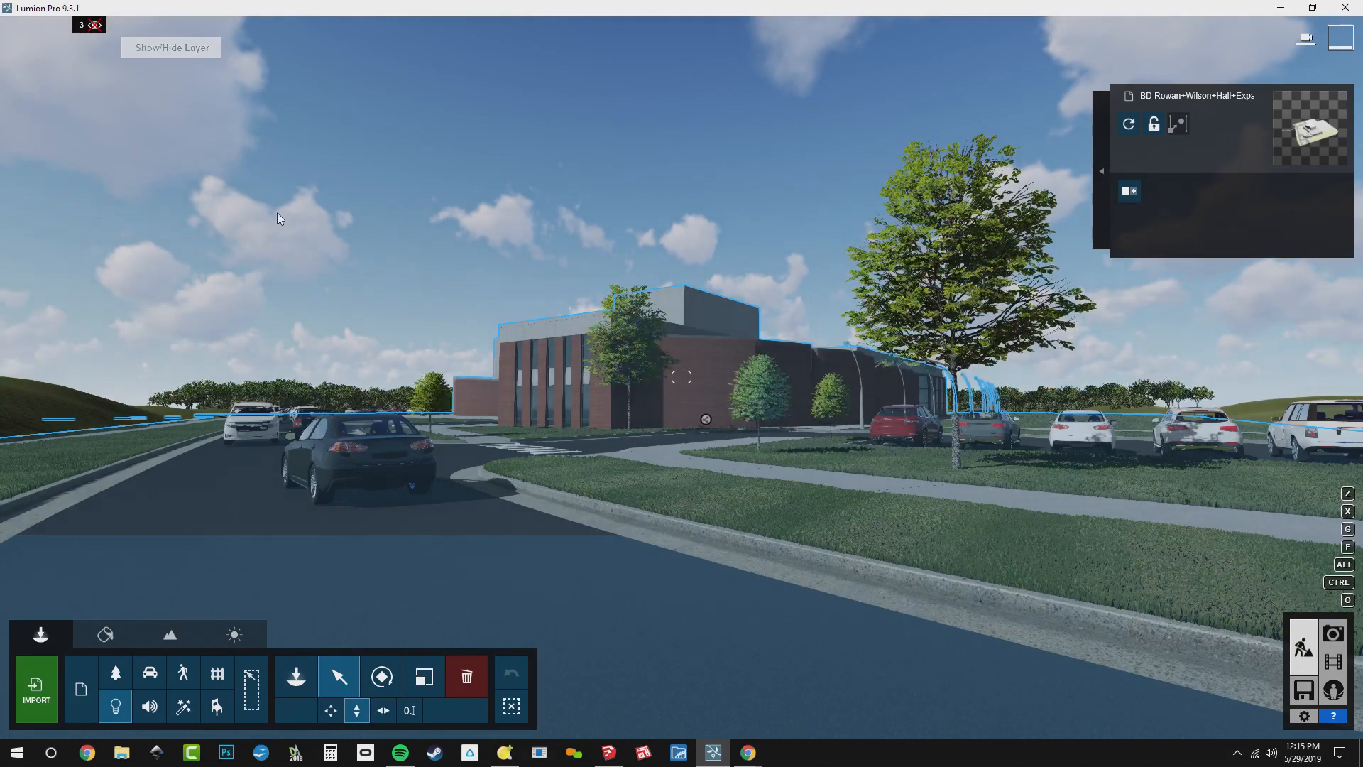
{"action": "key", "text": "w"}
{"action": "mouse_move", "coordinate": [73, 28]}
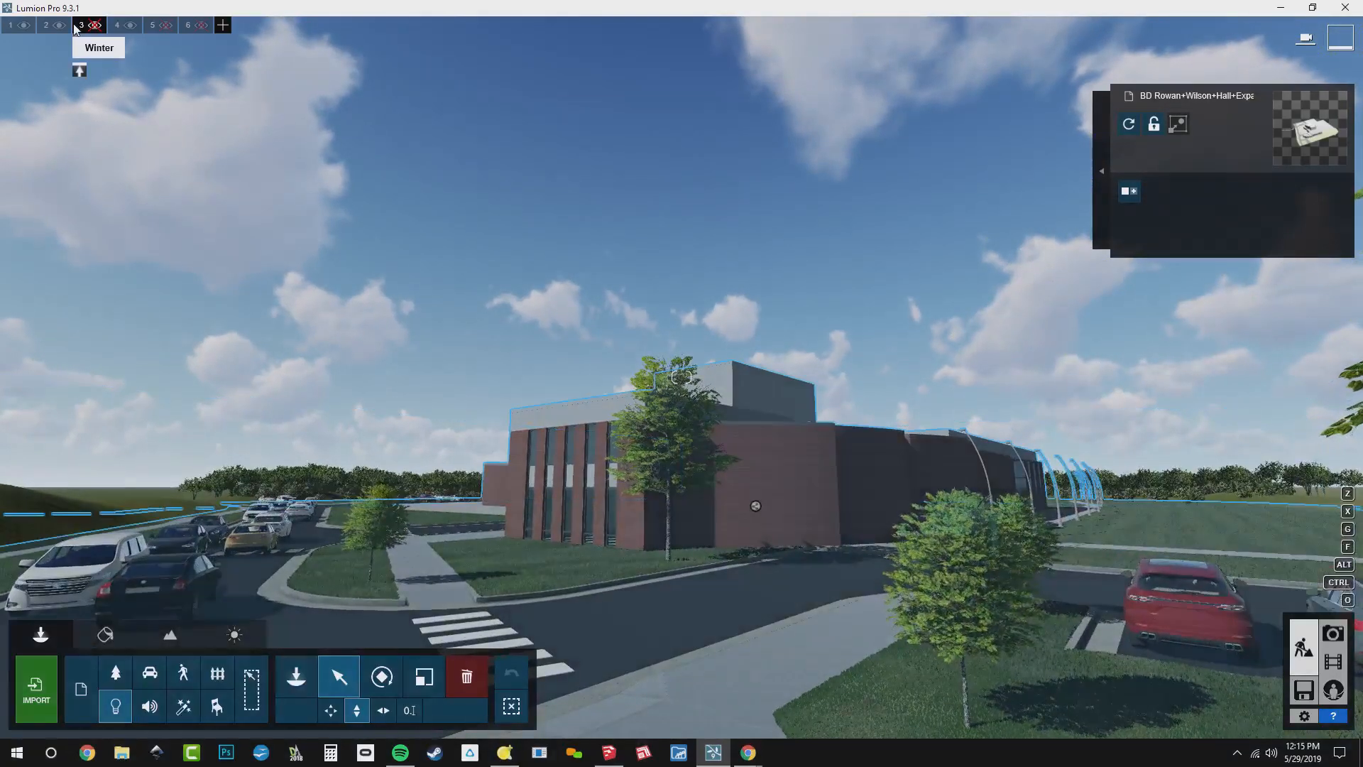
{"action": "left_click", "coordinate": [119, 27]}
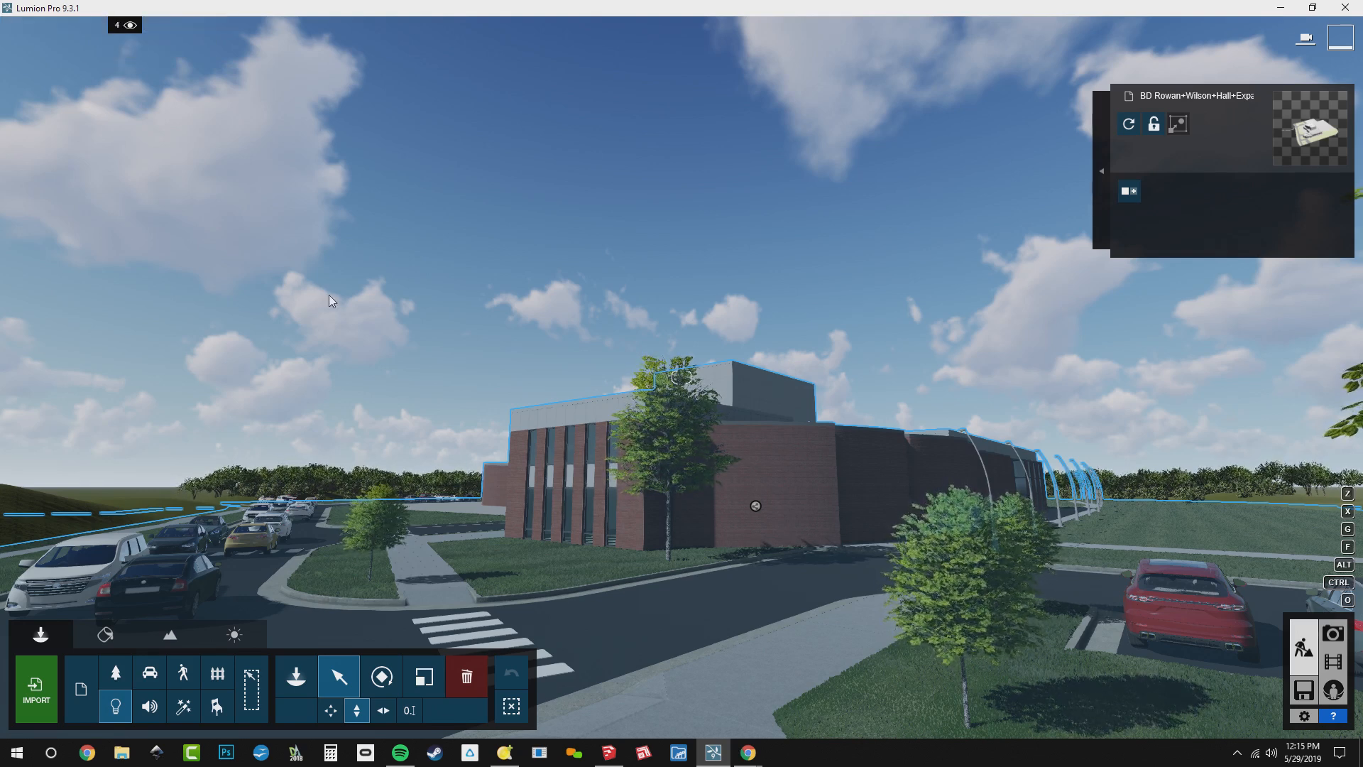
{"action": "left_click", "coordinate": [511, 706]}
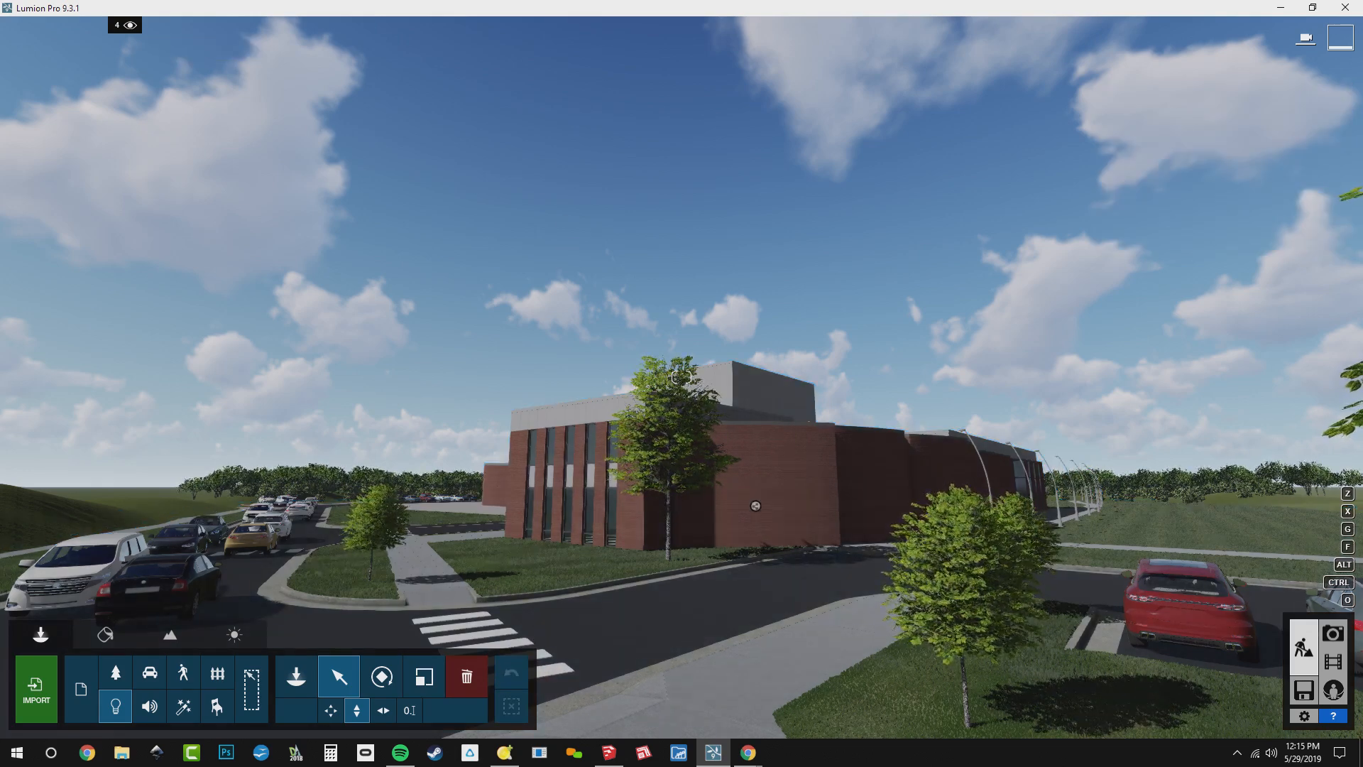
Place the 2D character People2D H Asian 0001, a woman with an umbrella, on the sidewalk near the large tree
{"action": "right_click_drag", "start_coordinate": [471, 176], "coordinate": [590, 359]}
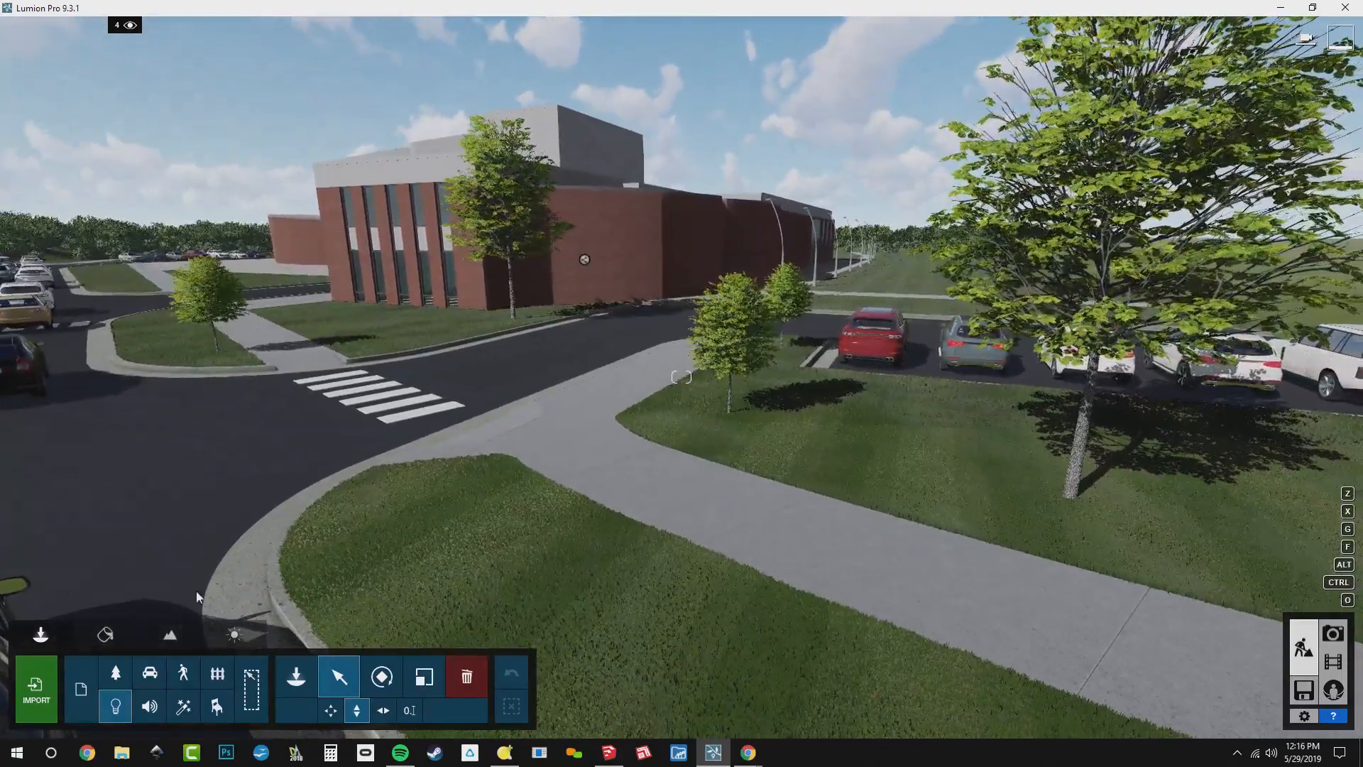
{"action": "left_click", "coordinate": [294, 673]}
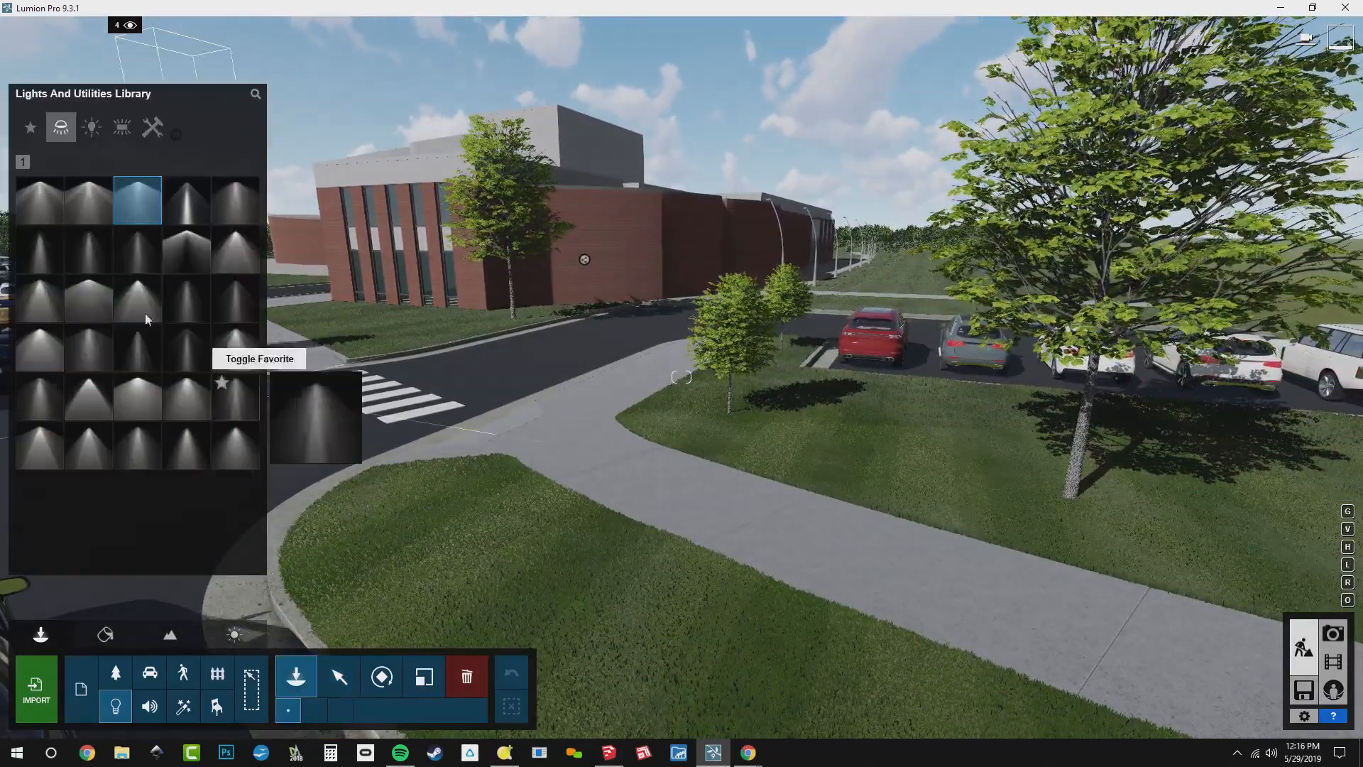
{"action": "left_click", "coordinate": [183, 673]}
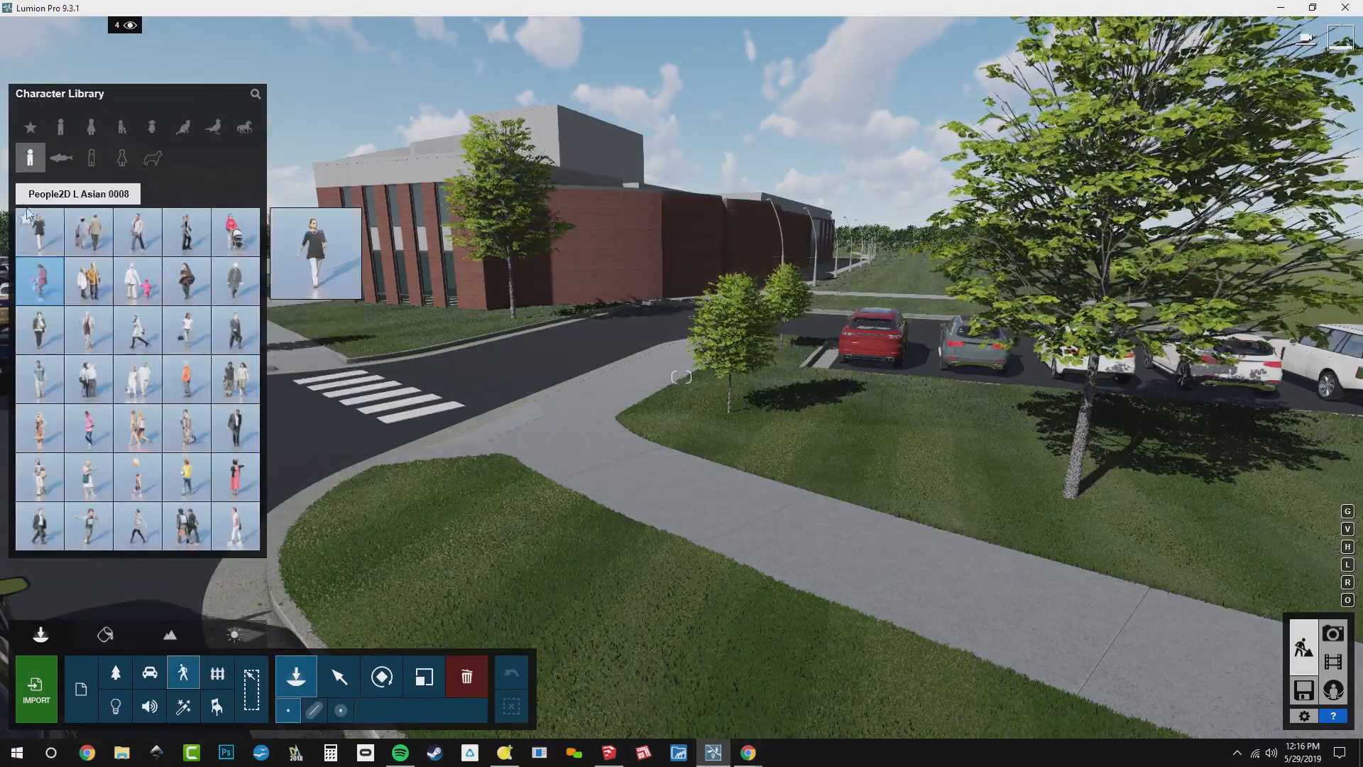
{"action": "left_click", "coordinate": [22, 199]}
{"action": "left_click", "coordinate": [137, 232]}
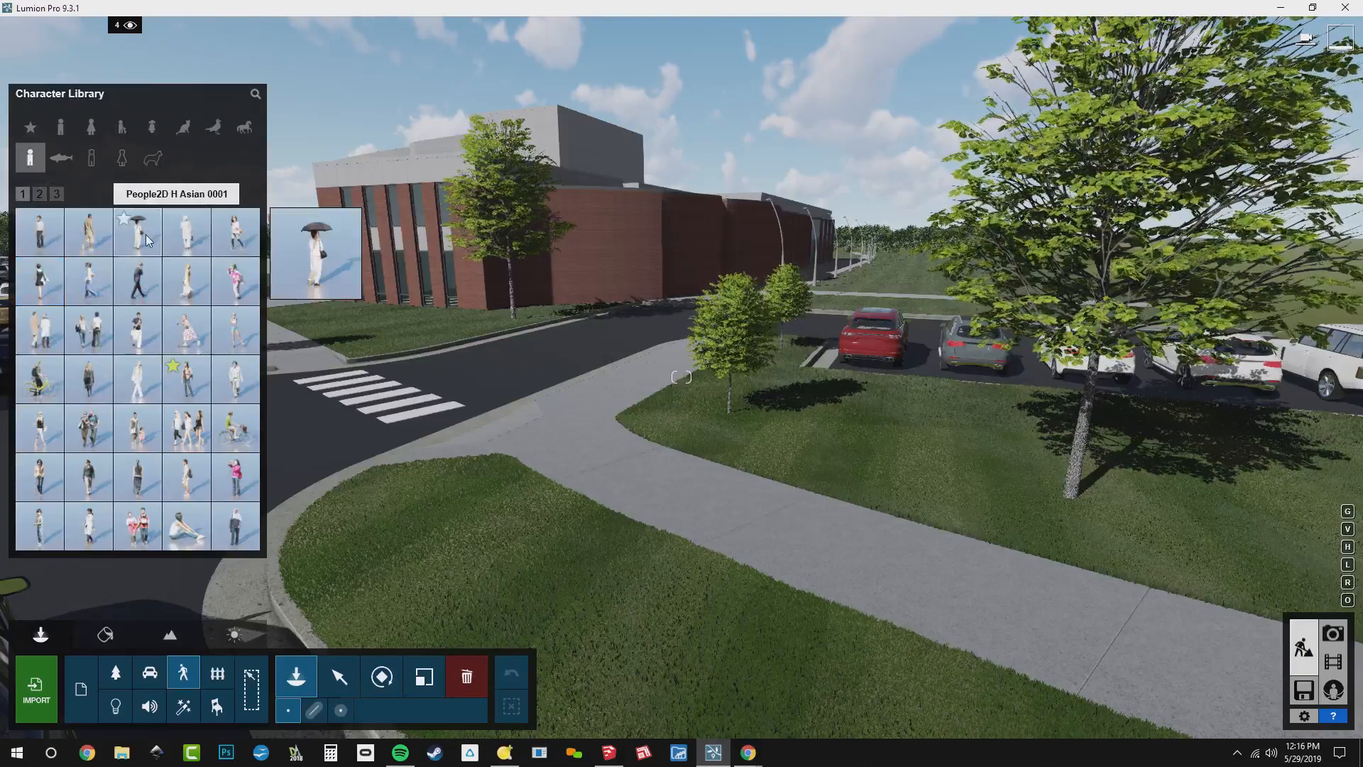
{"action": "left_click", "coordinate": [964, 575]}
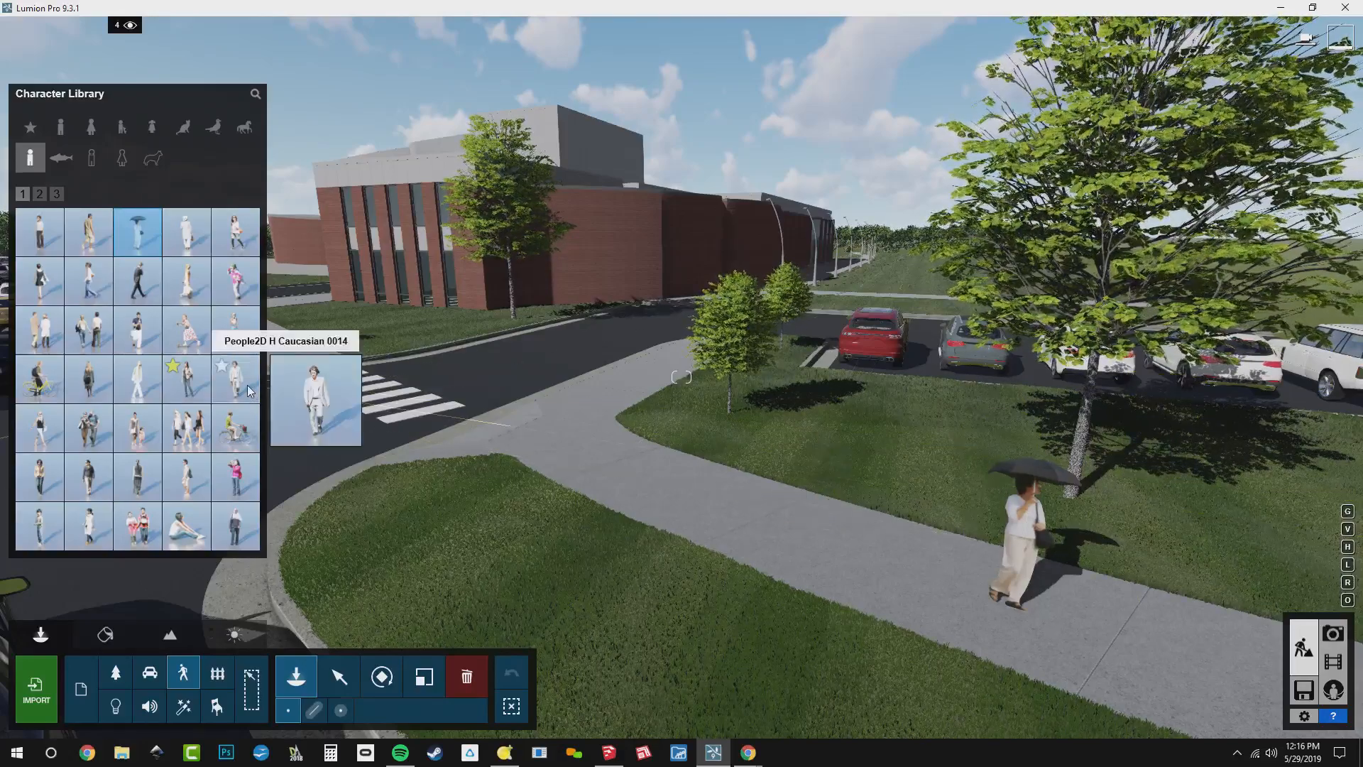
Place the 2D cyclist on the road beyond the crosswalk, and look through the remaining 2D character pages
{"action": "left_click", "coordinate": [34, 395]}
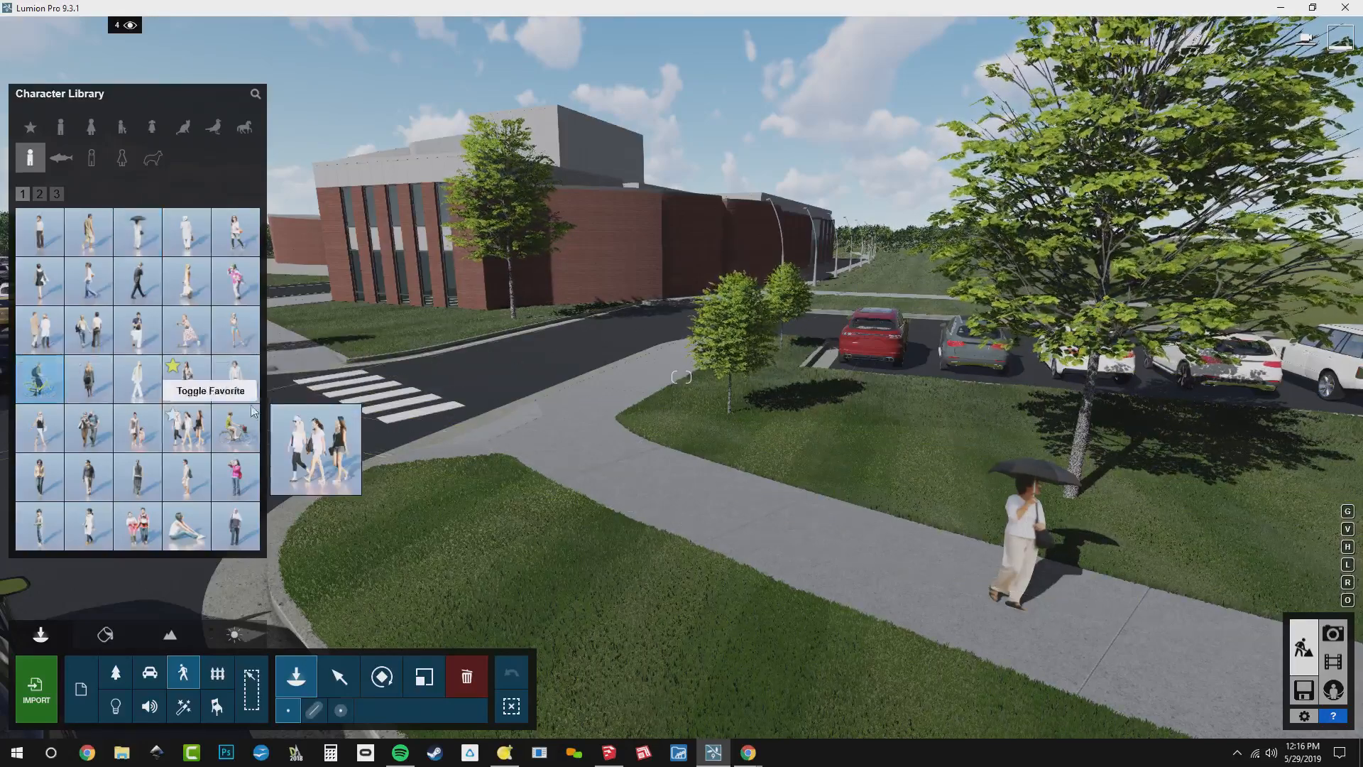
{"action": "left_click", "coordinate": [327, 361]}
{"action": "right_click_drag", "start_coordinate": [327, 361], "coordinate": [236, 331]}
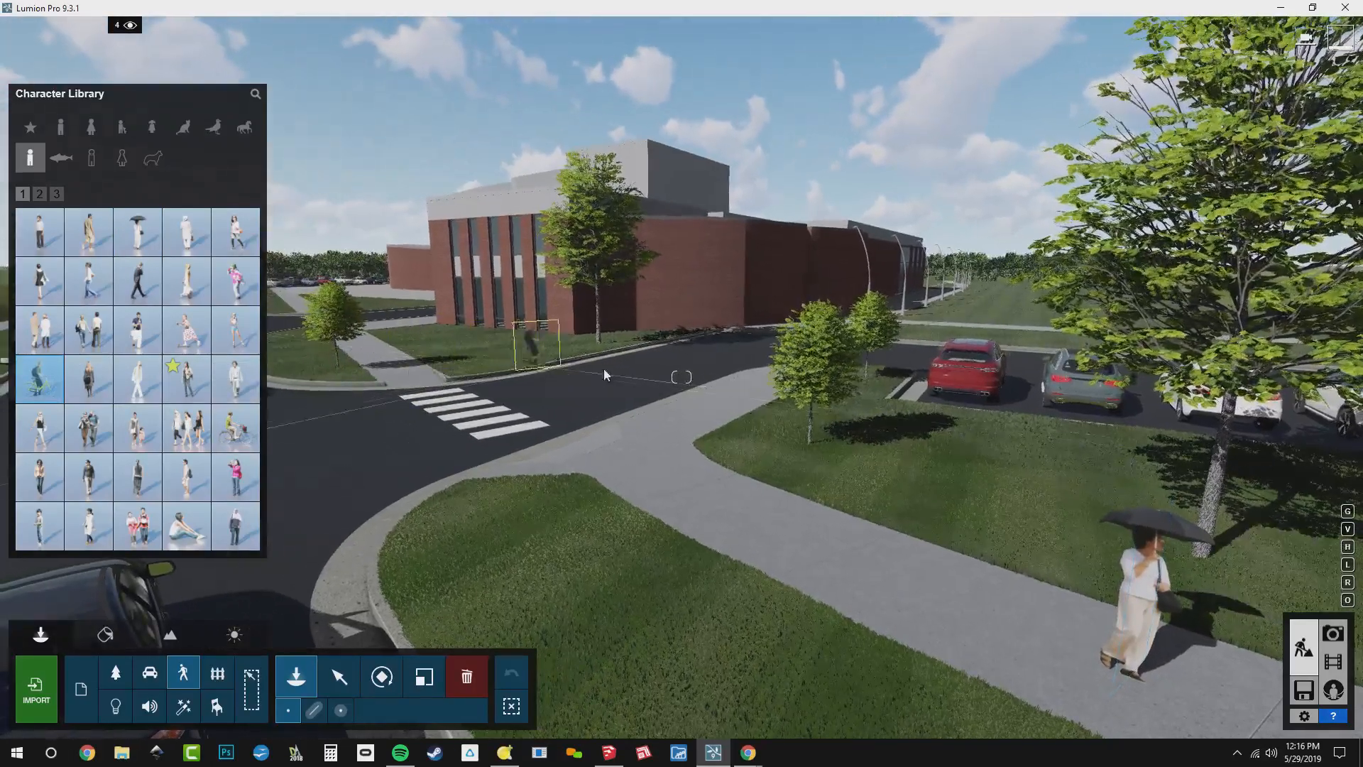
{"action": "left_click", "coordinate": [676, 377]}
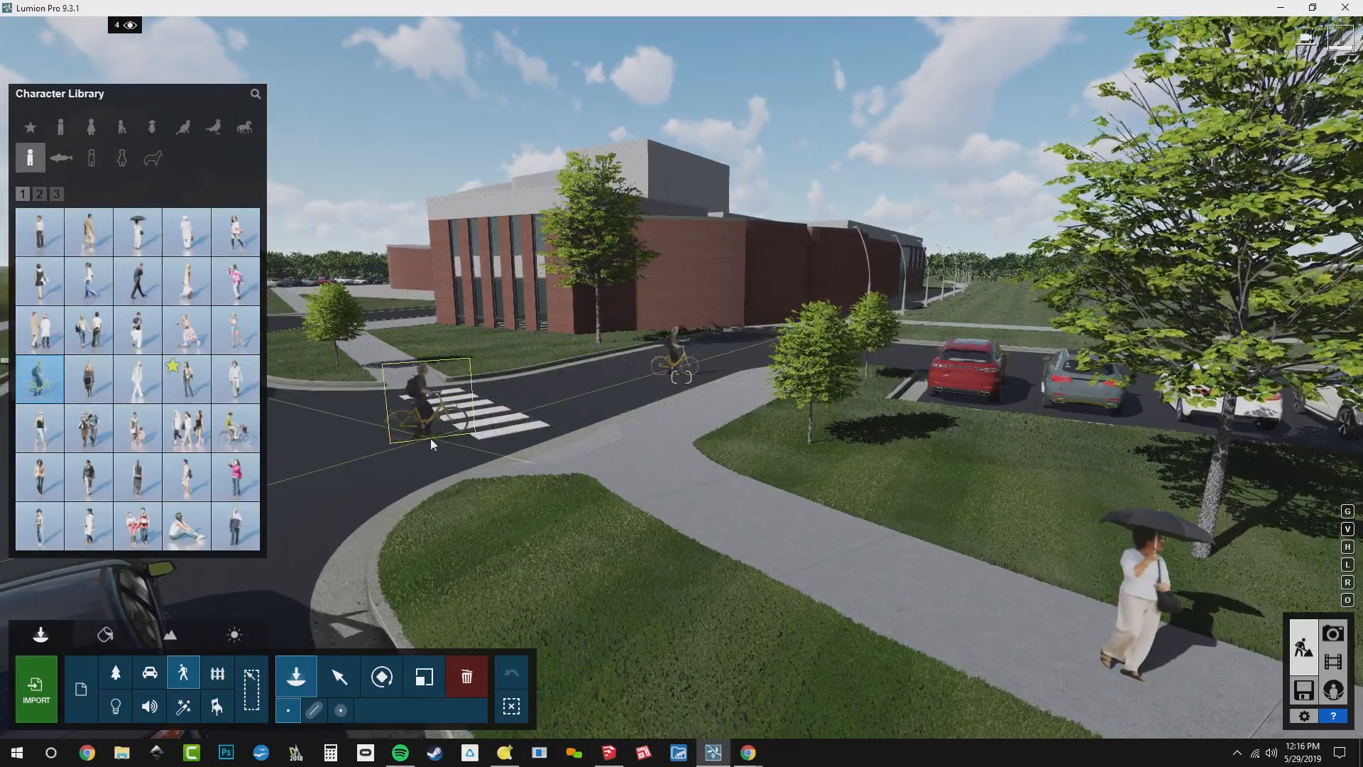
{"action": "left_click", "coordinate": [39, 194]}
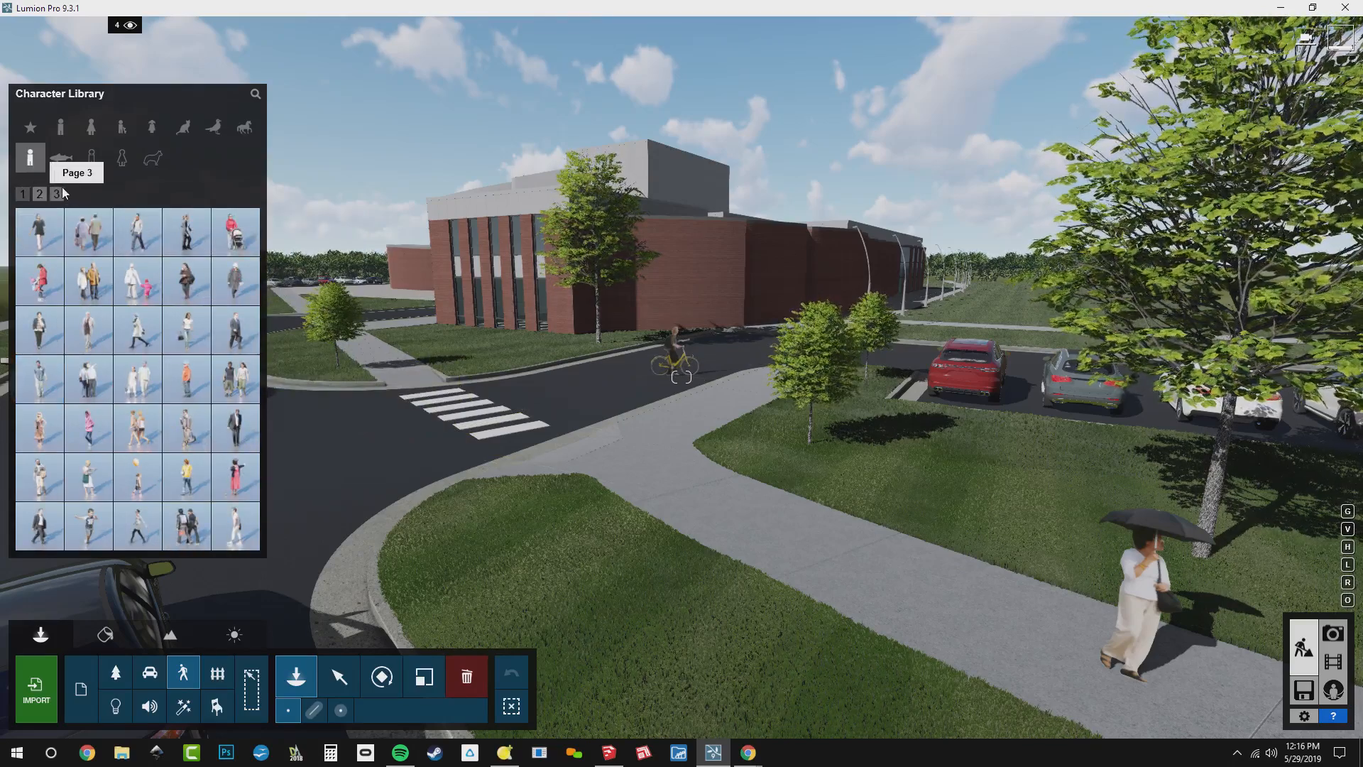
{"action": "left_click", "coordinate": [62, 187]}
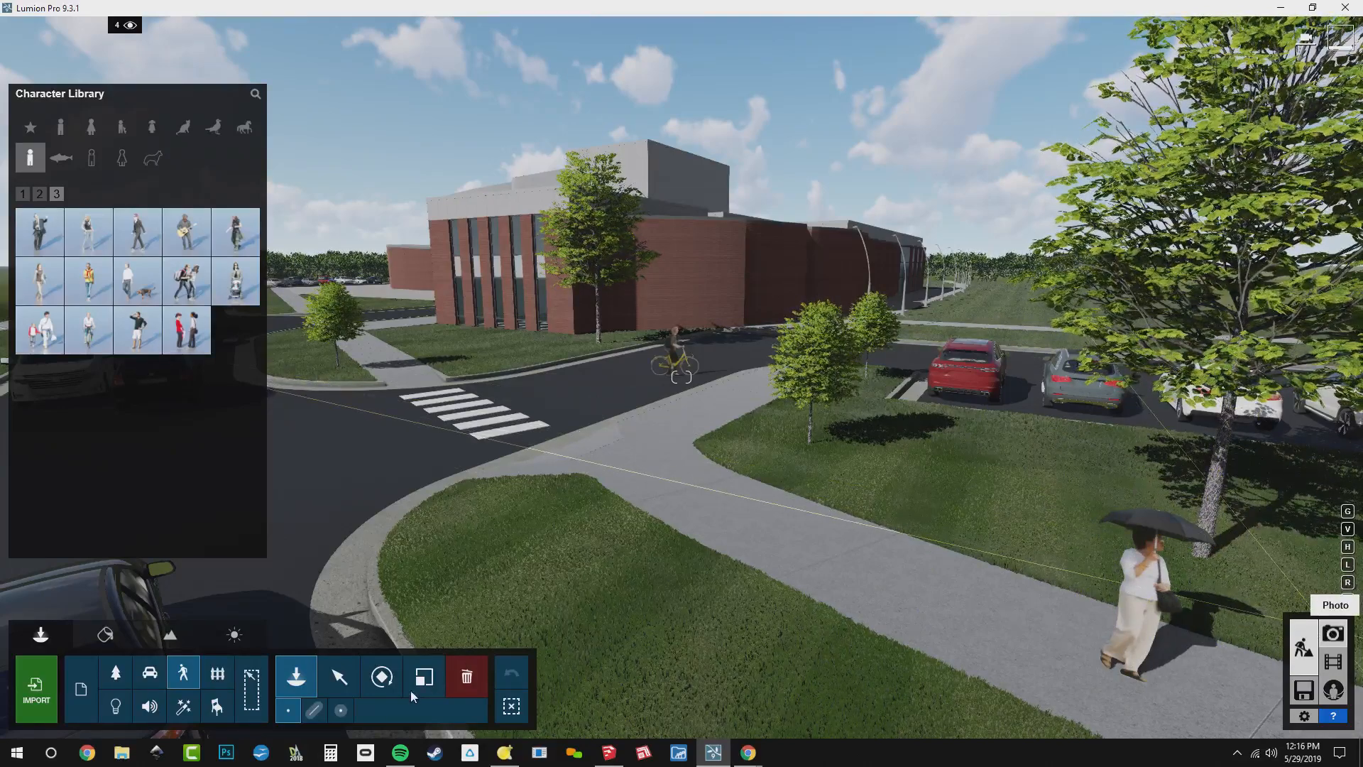
Restore photo 3's camera view in Photo mode and store the same view as photo 4
{"action": "left_click", "coordinate": [1332, 633]}
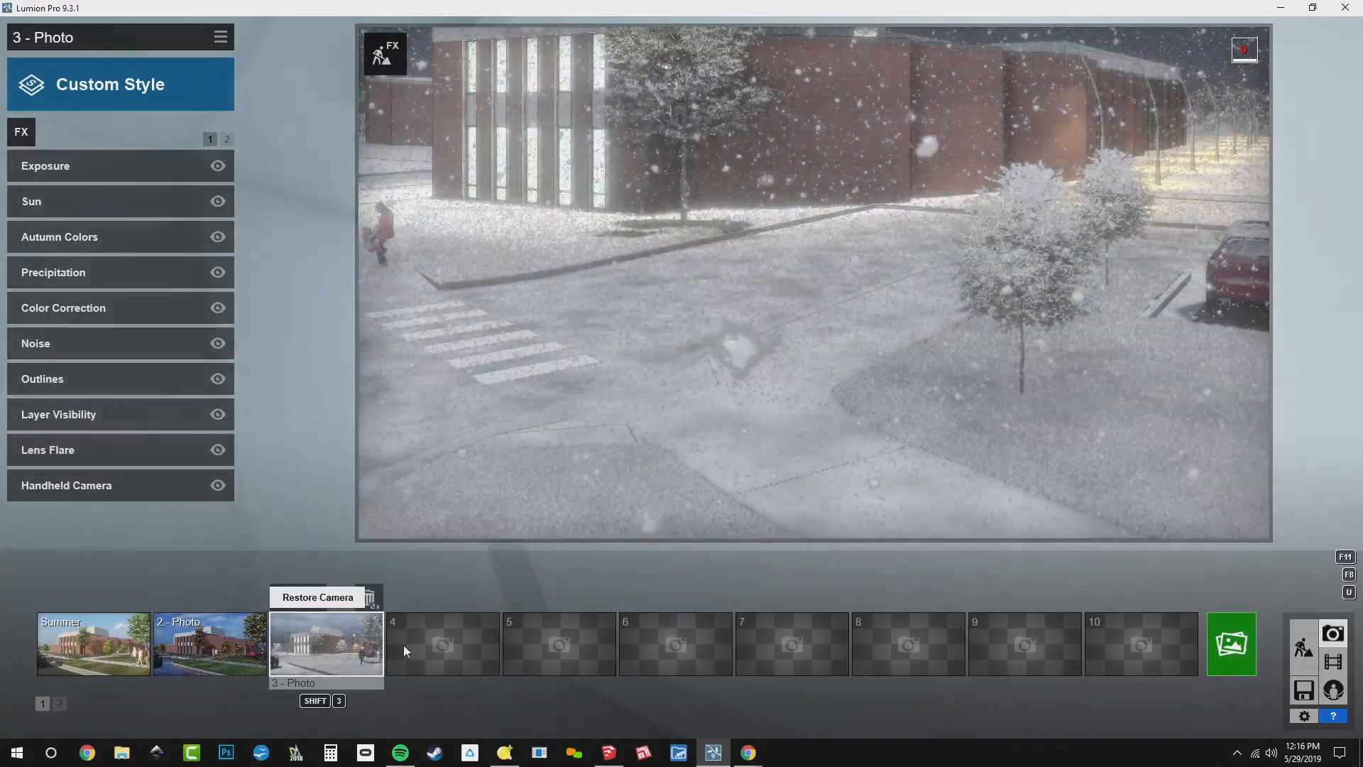
{"action": "left_click", "coordinate": [362, 654]}
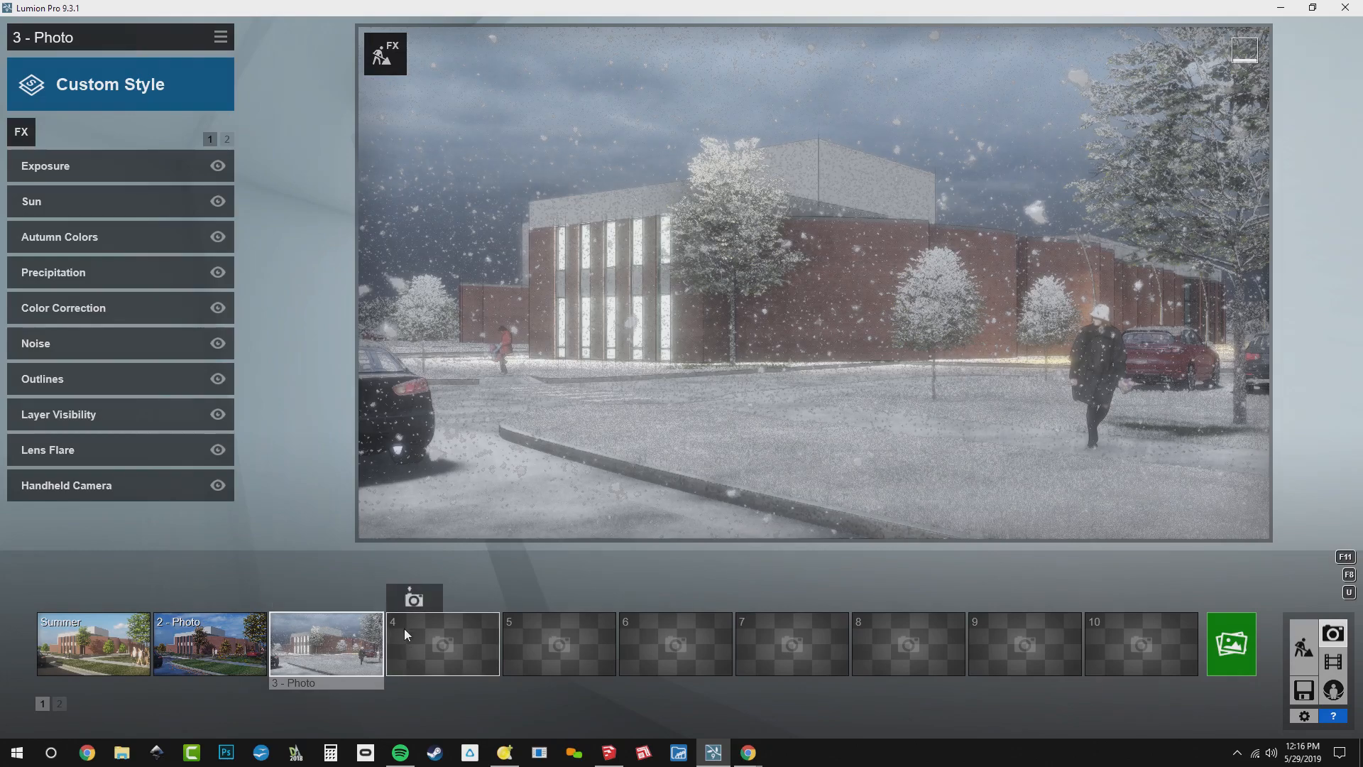
{"action": "left_click", "coordinate": [414, 600]}
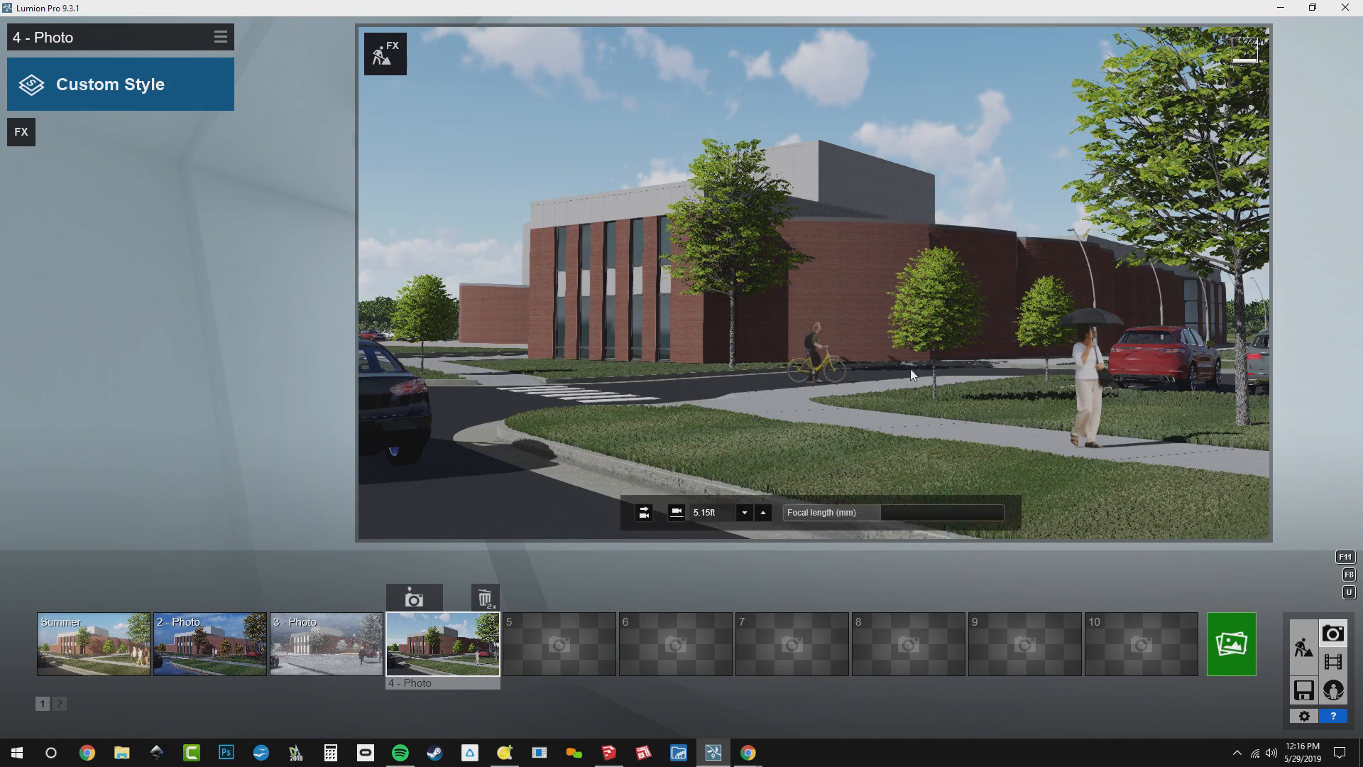
From photo 4, build with effects and move the woman with the umbrella along the sidewalk to just before the large tree's trunk
{"action": "left_click", "coordinate": [381, 62]}
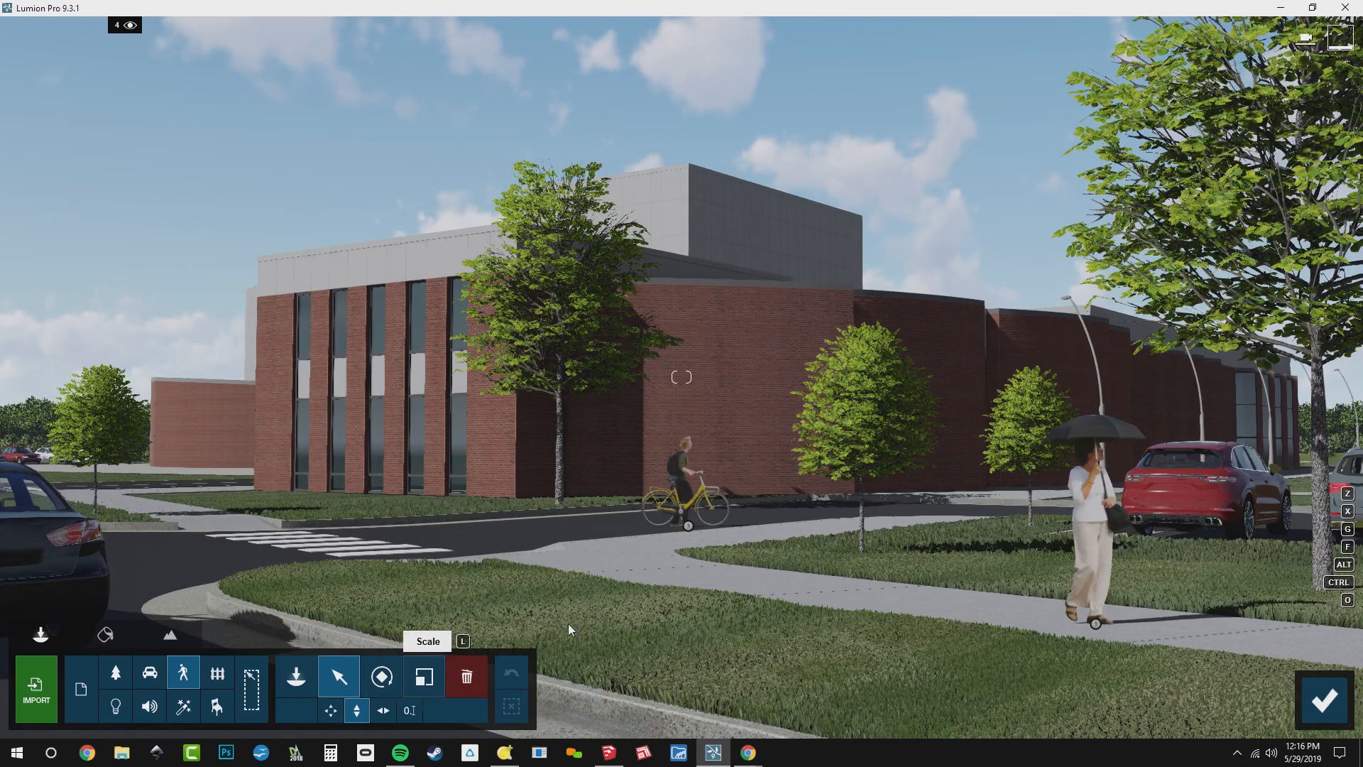
{"action": "left_click", "coordinate": [1096, 622]}
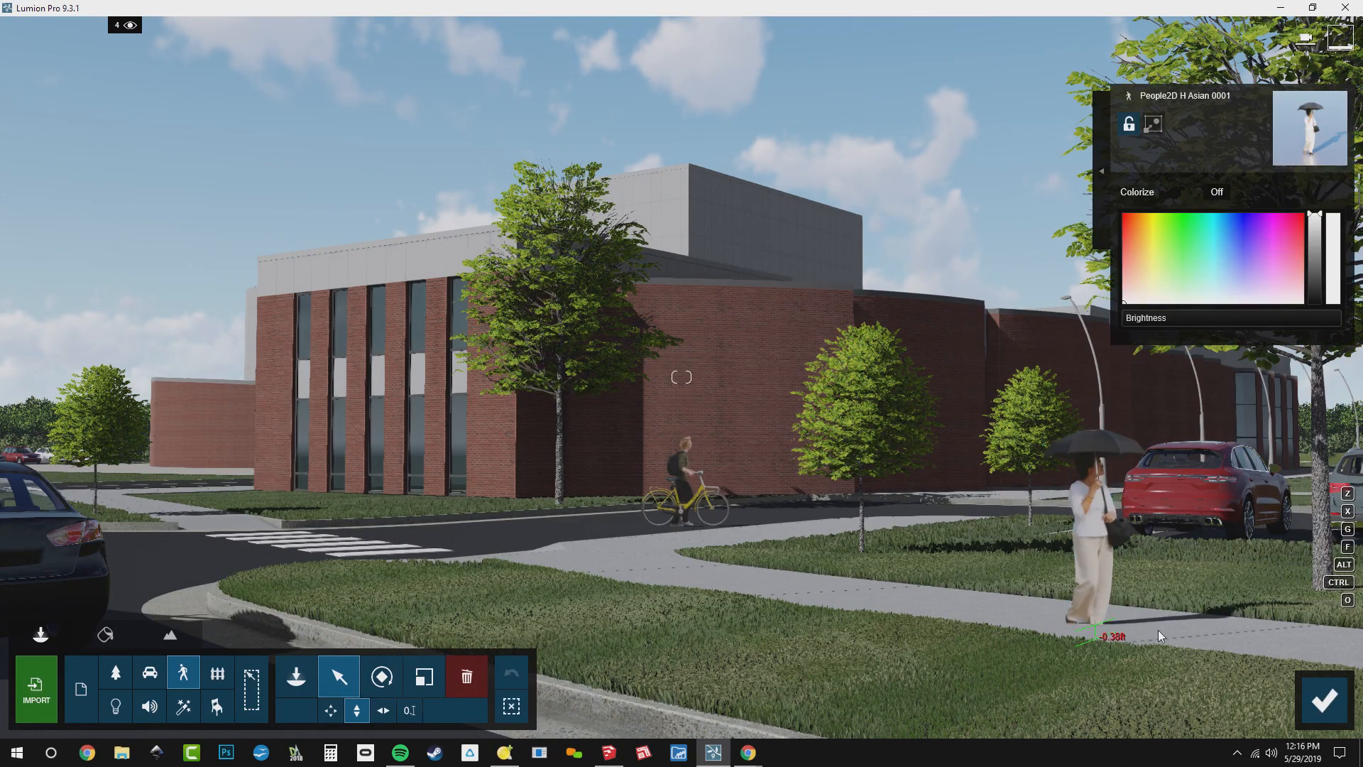
{"action": "left_click_drag", "start_coordinate": [1158, 630], "coordinate": [1166, 630]}
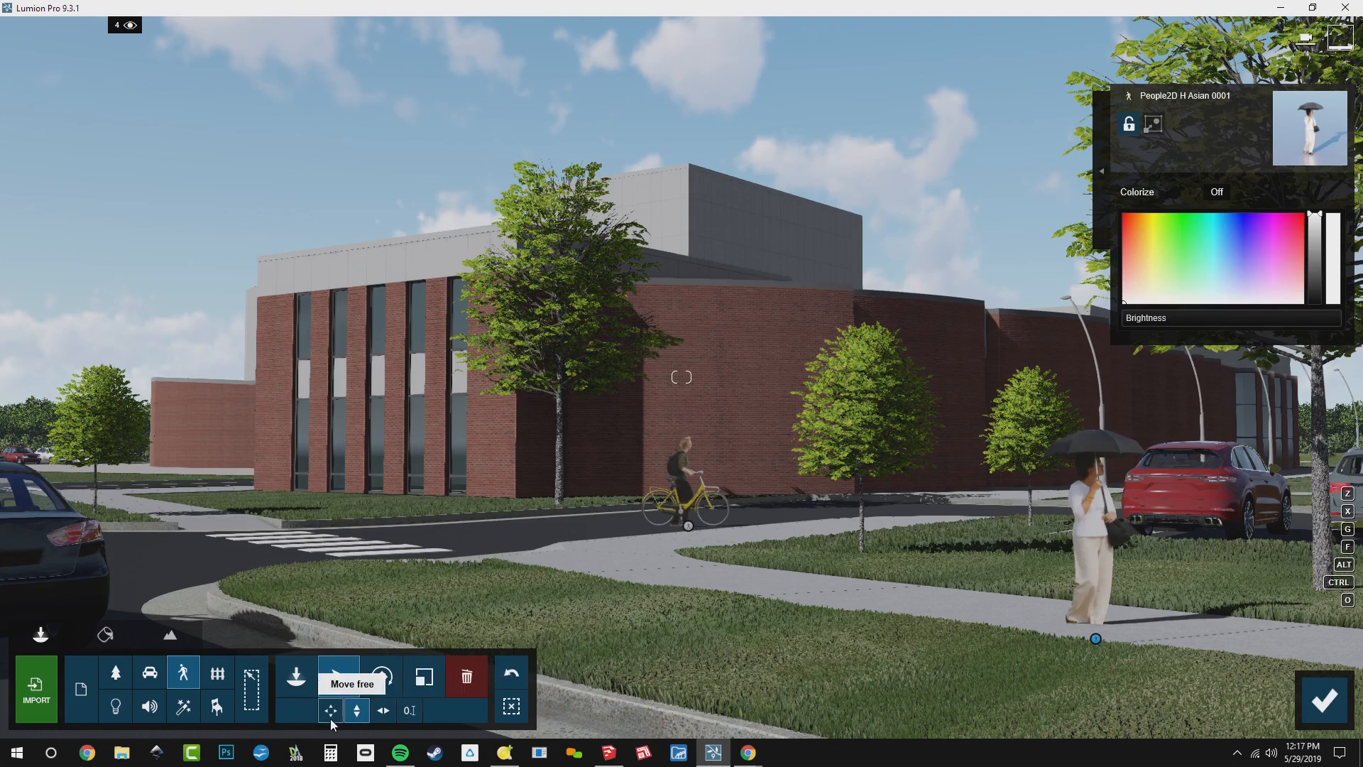
{"action": "left_click_drag", "start_coordinate": [1109, 637], "coordinate": [1245, 635]}
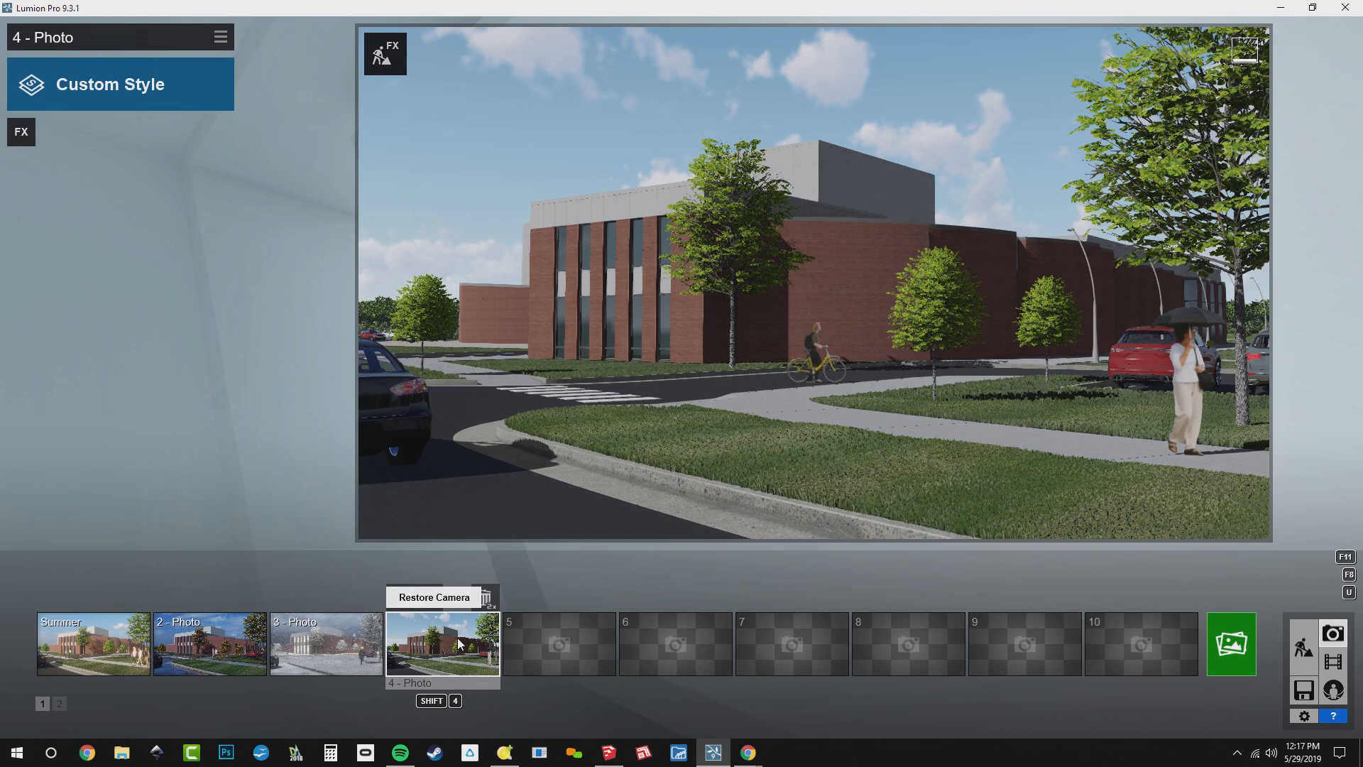
Load the saved effects file BD_Base Effects.lme into photo 4
{"action": "left_click", "coordinate": [221, 39]}
{"action": "left_click", "coordinate": [249, 56]}
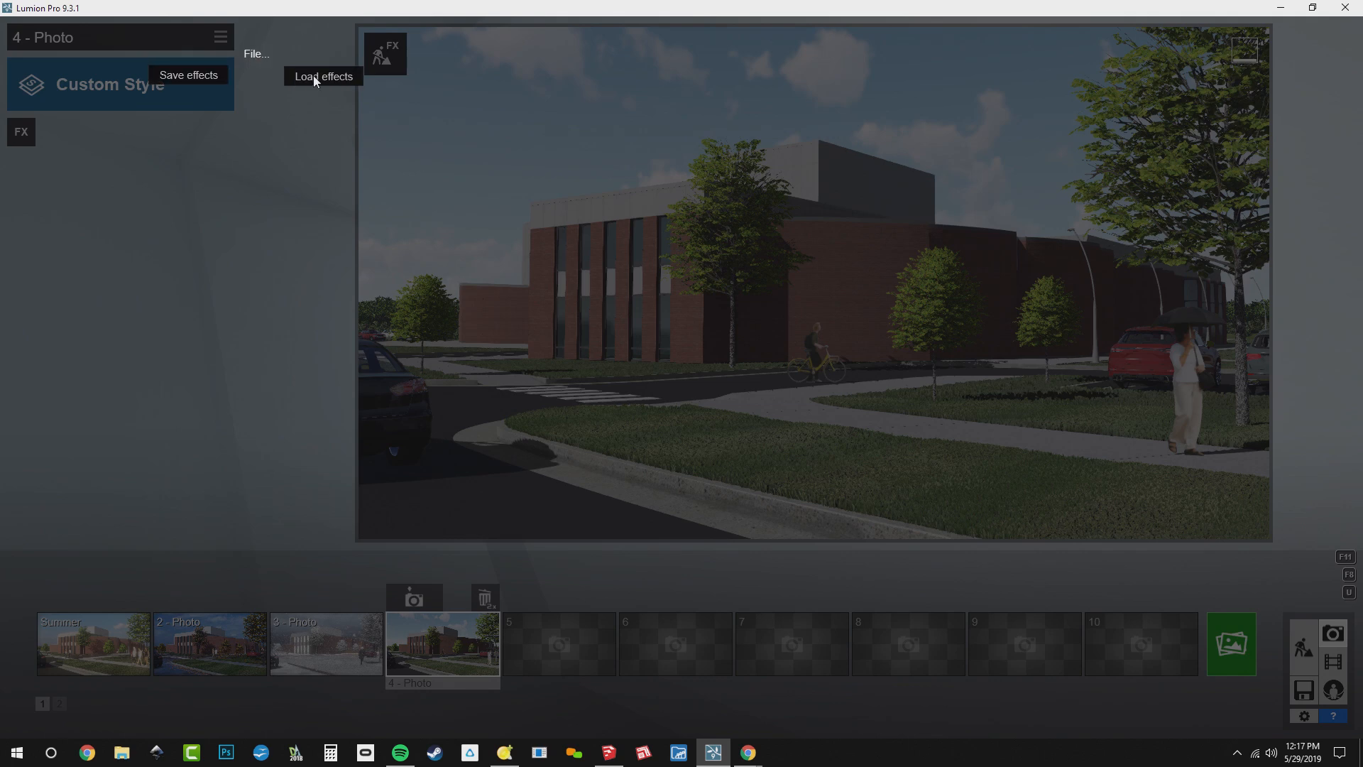
{"action": "left_click", "coordinate": [313, 76]}
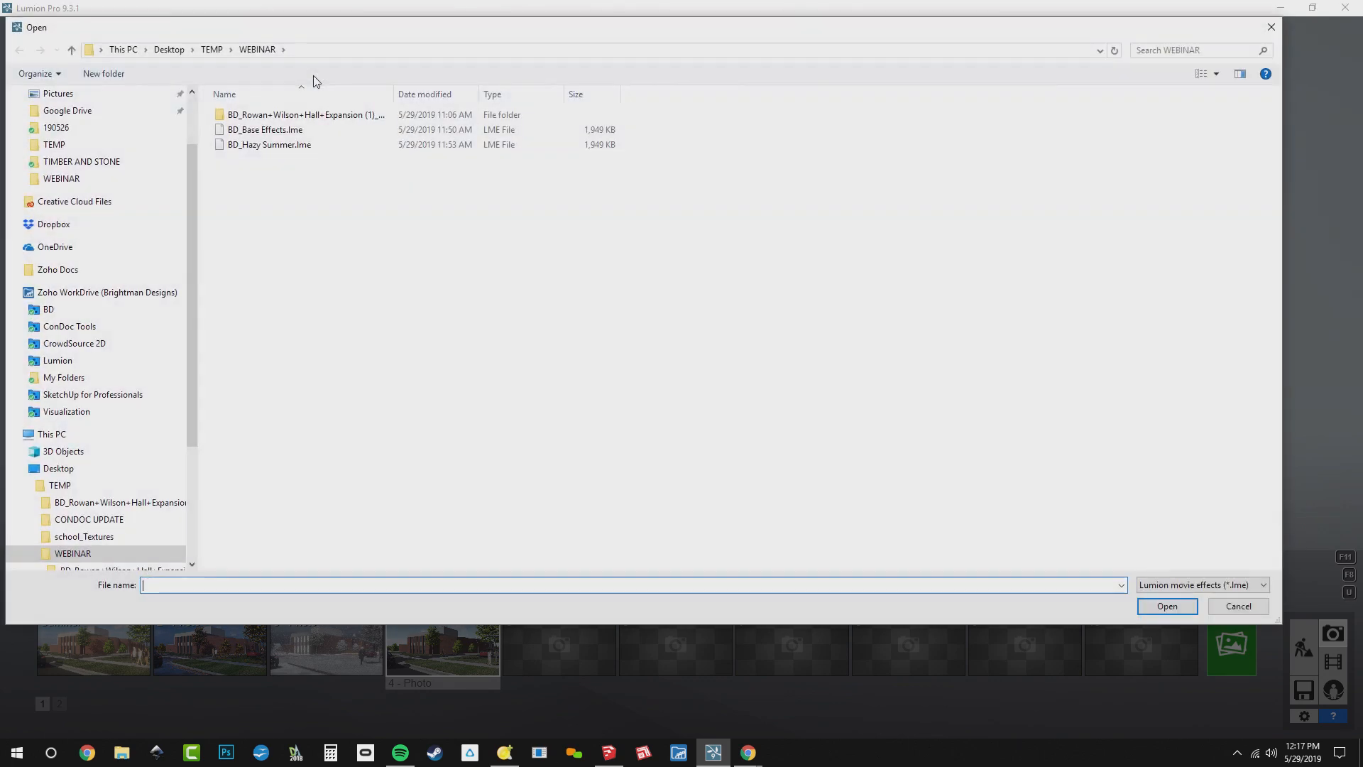
{"action": "left_click", "coordinate": [291, 132]}
{"action": "double_click", "coordinate": [291, 131]}
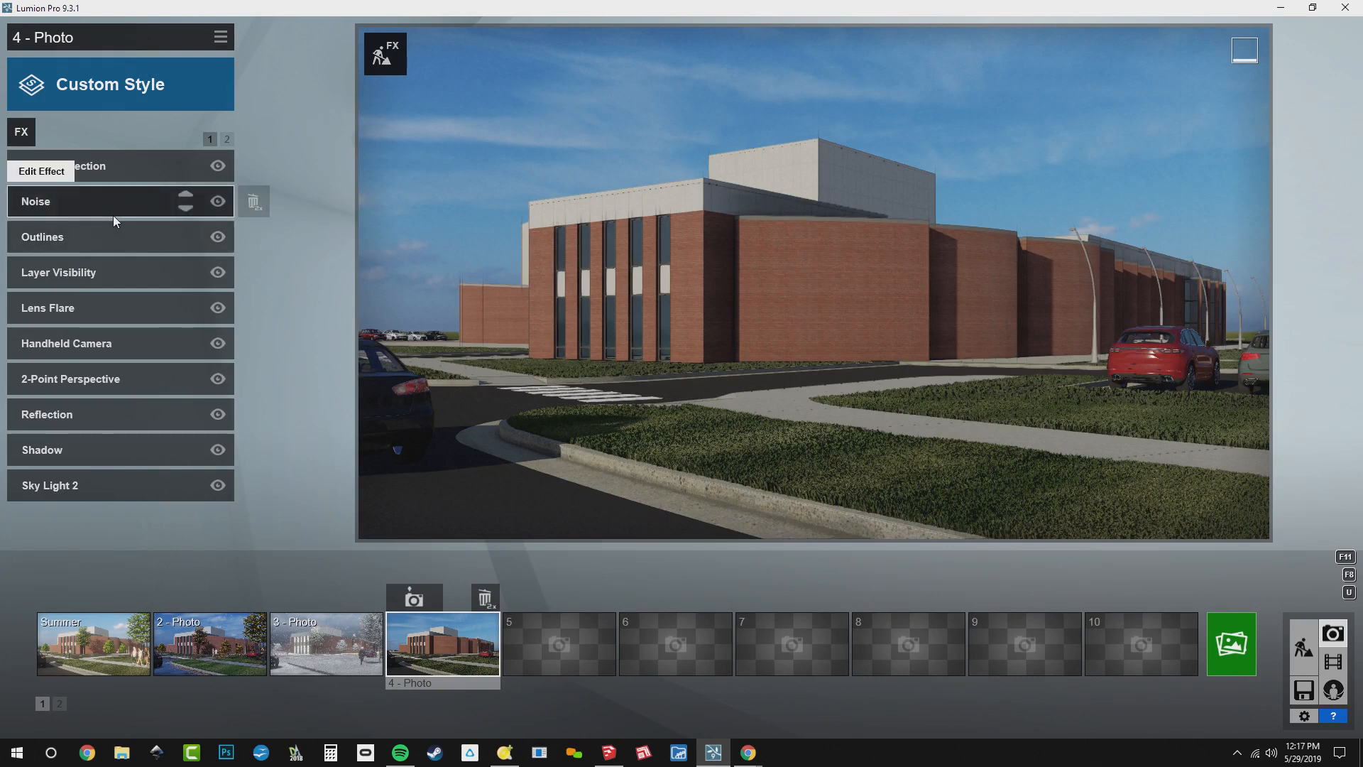
Turn on layer 4 (Spring) in photo 4's Layer Visibility effect and return to the effects list
{"action": "left_click", "coordinate": [108, 274]}
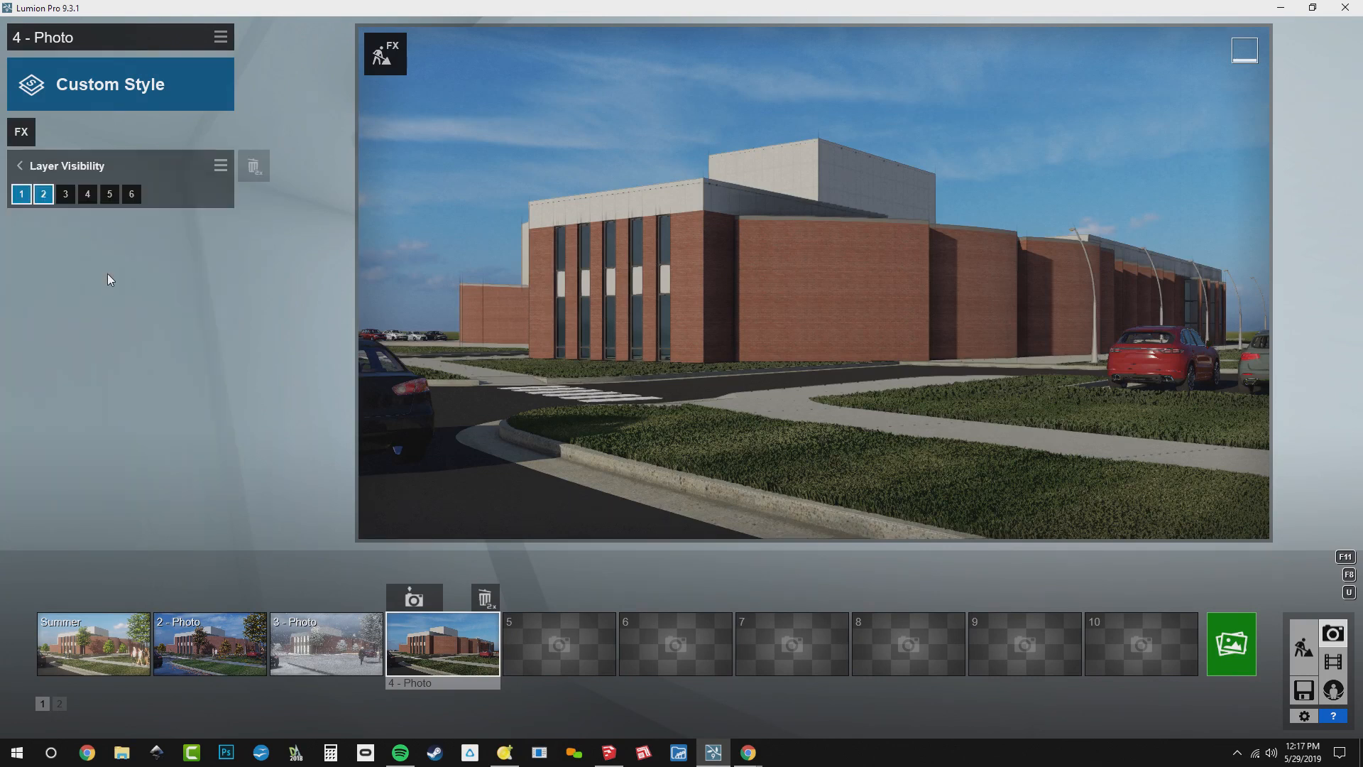
{"action": "left_click", "coordinate": [87, 194]}
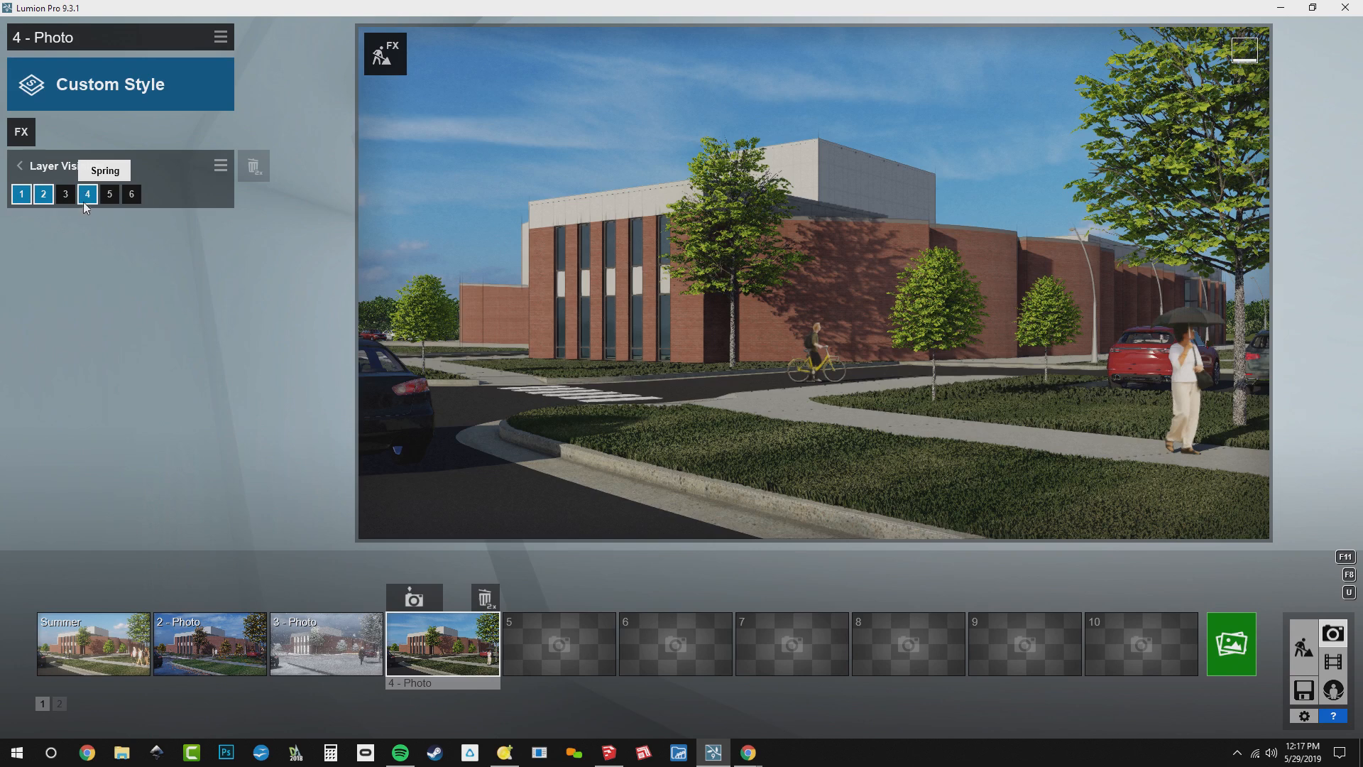
{"action": "left_click", "coordinate": [77, 164]}
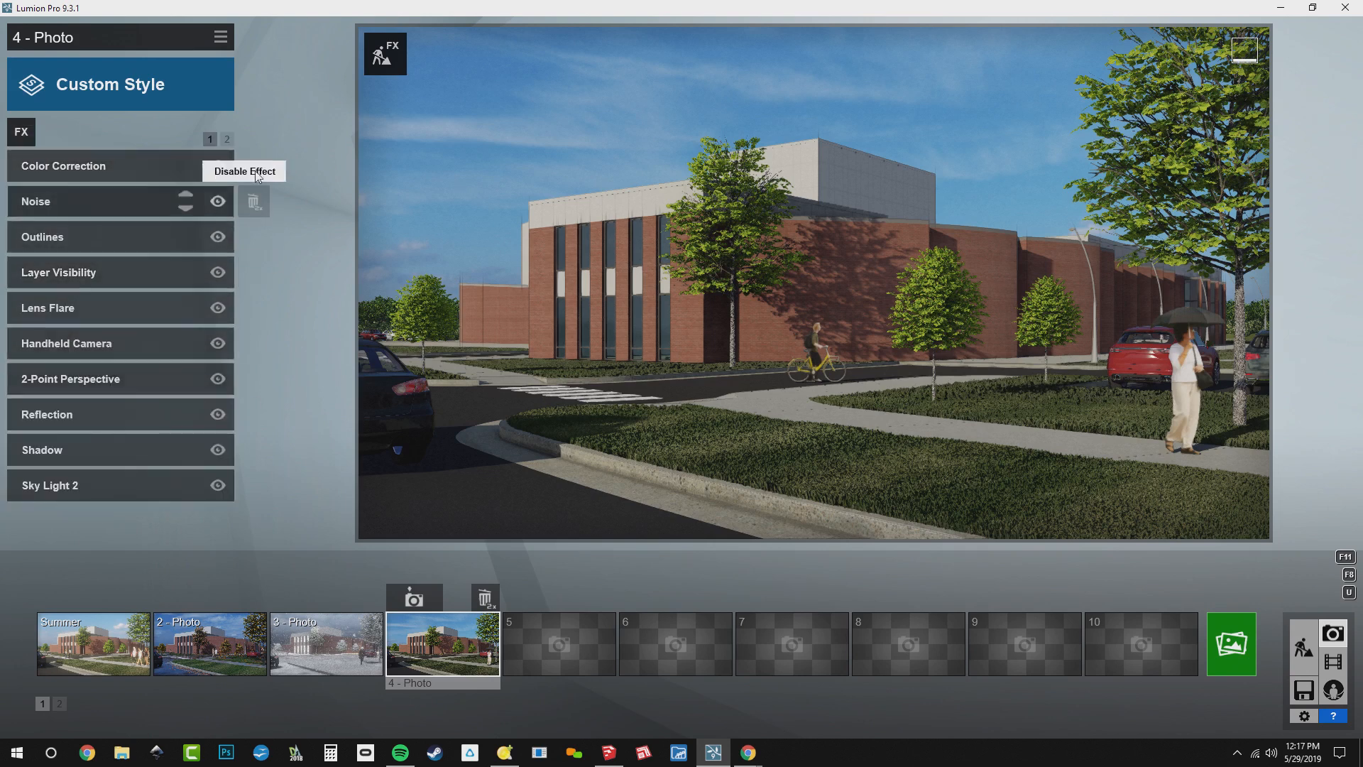
Change photo 4's Real Skies effect to the Morning sky with the sun glowing through scattered clouds, second in the first row
{"action": "left_click", "coordinate": [227, 140]}
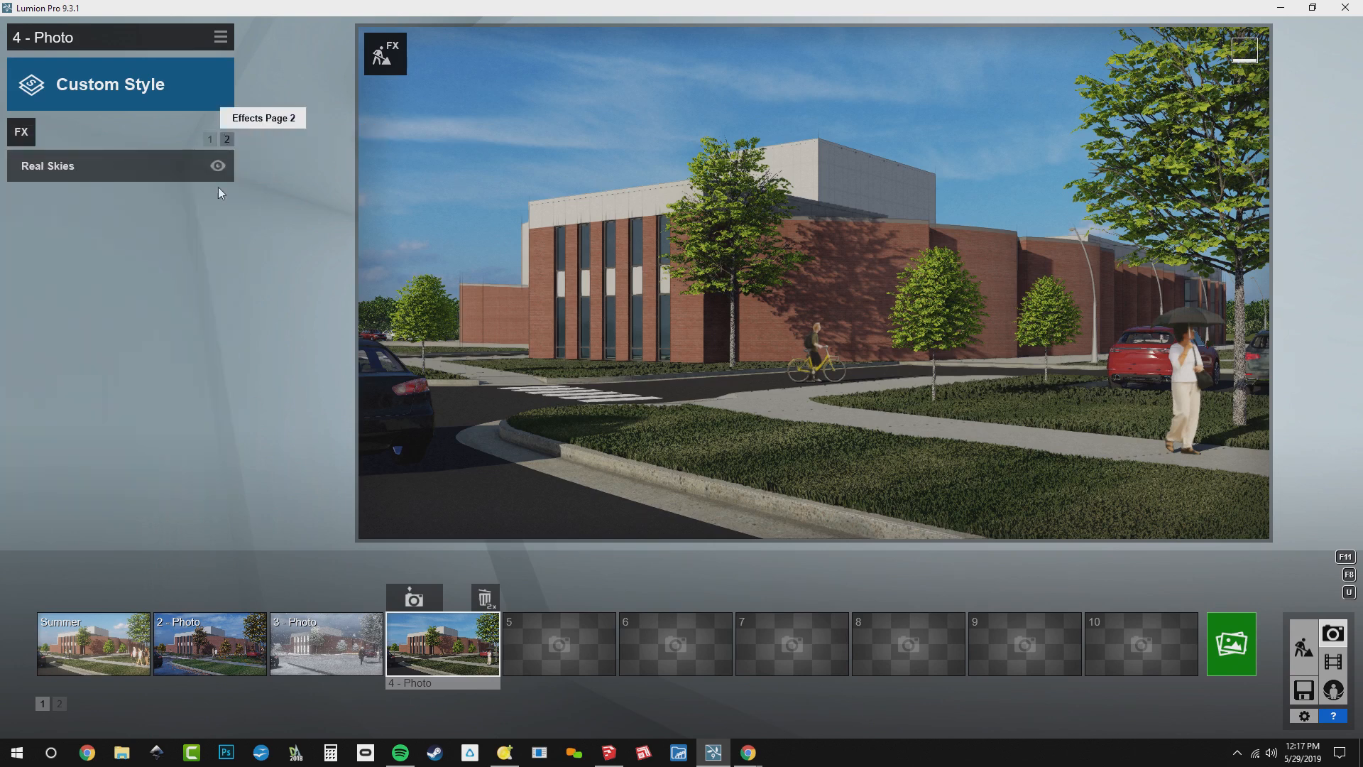
{"action": "left_click", "coordinate": [129, 165]}
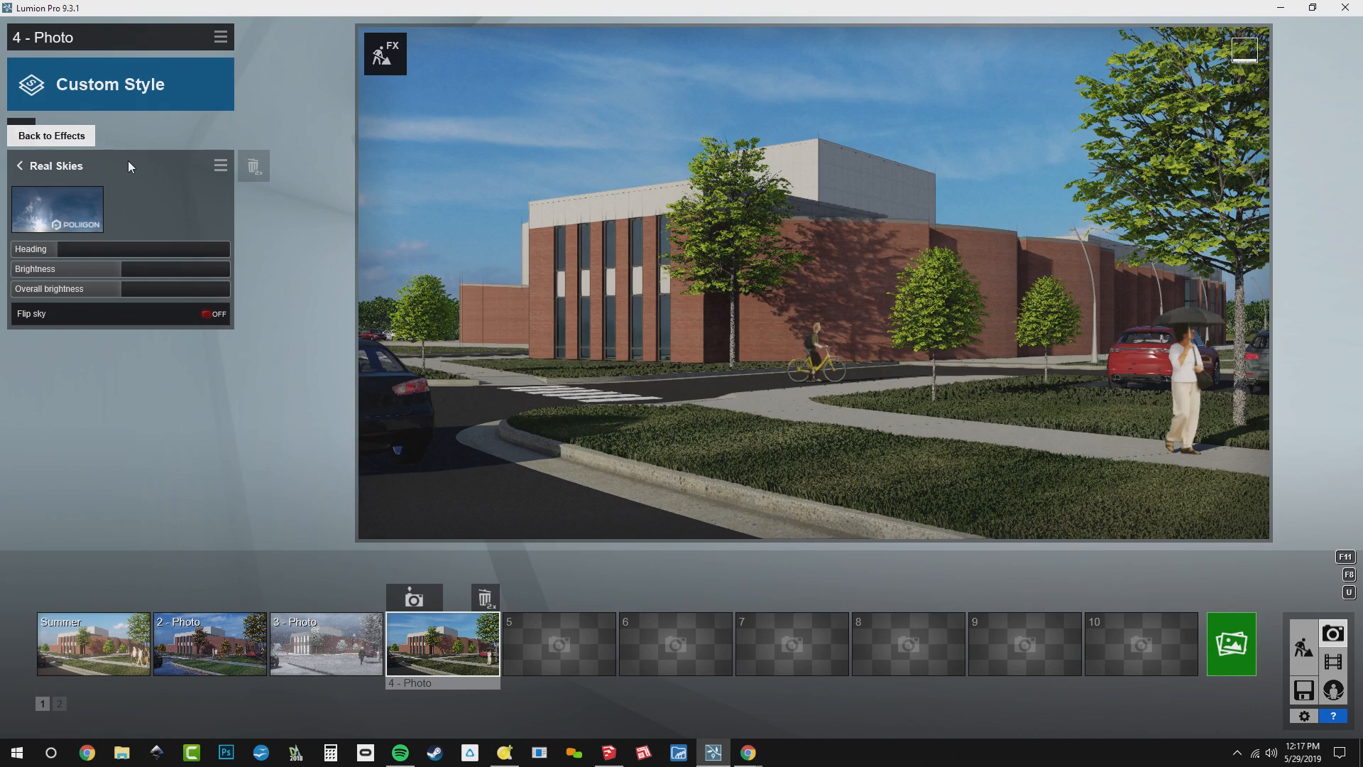
{"action": "left_click", "coordinate": [62, 218]}
{"action": "left_click", "coordinate": [595, 154]}
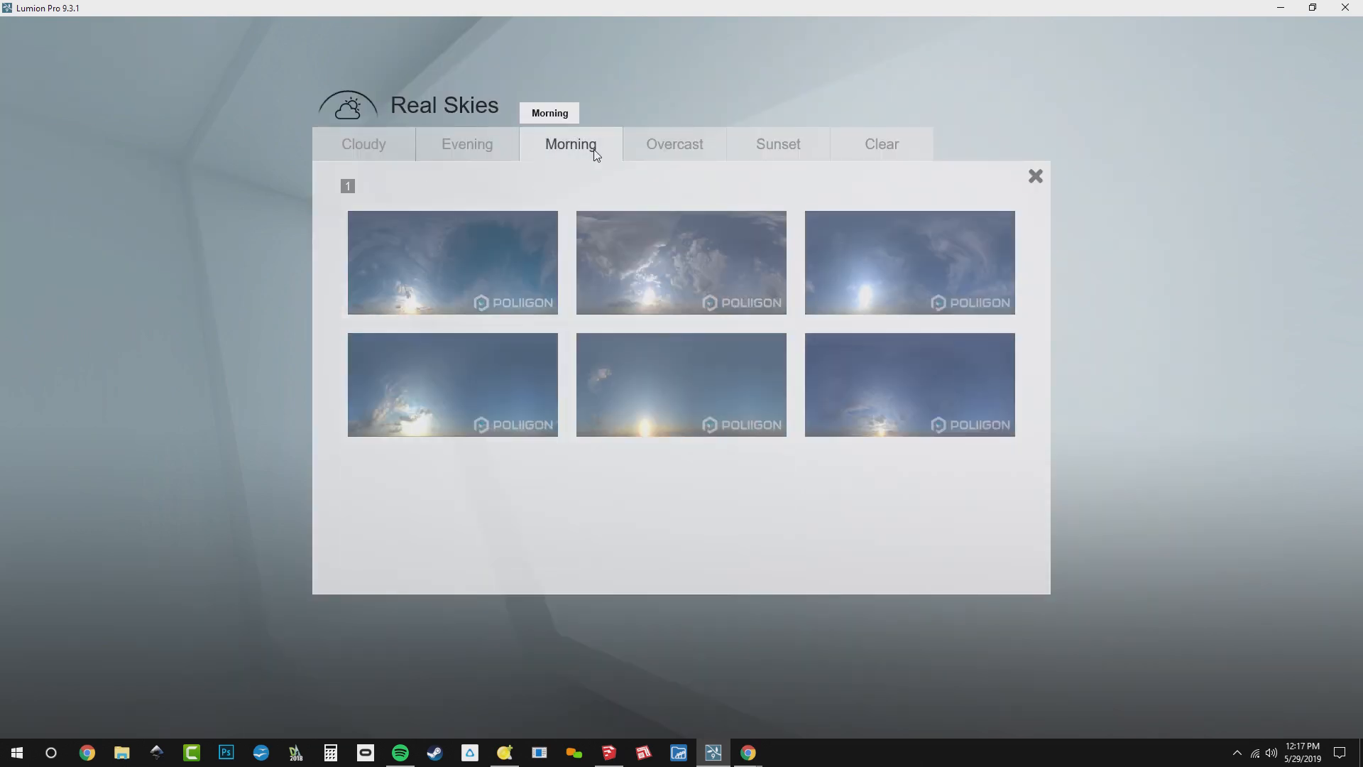
{"action": "left_click", "coordinate": [679, 267]}
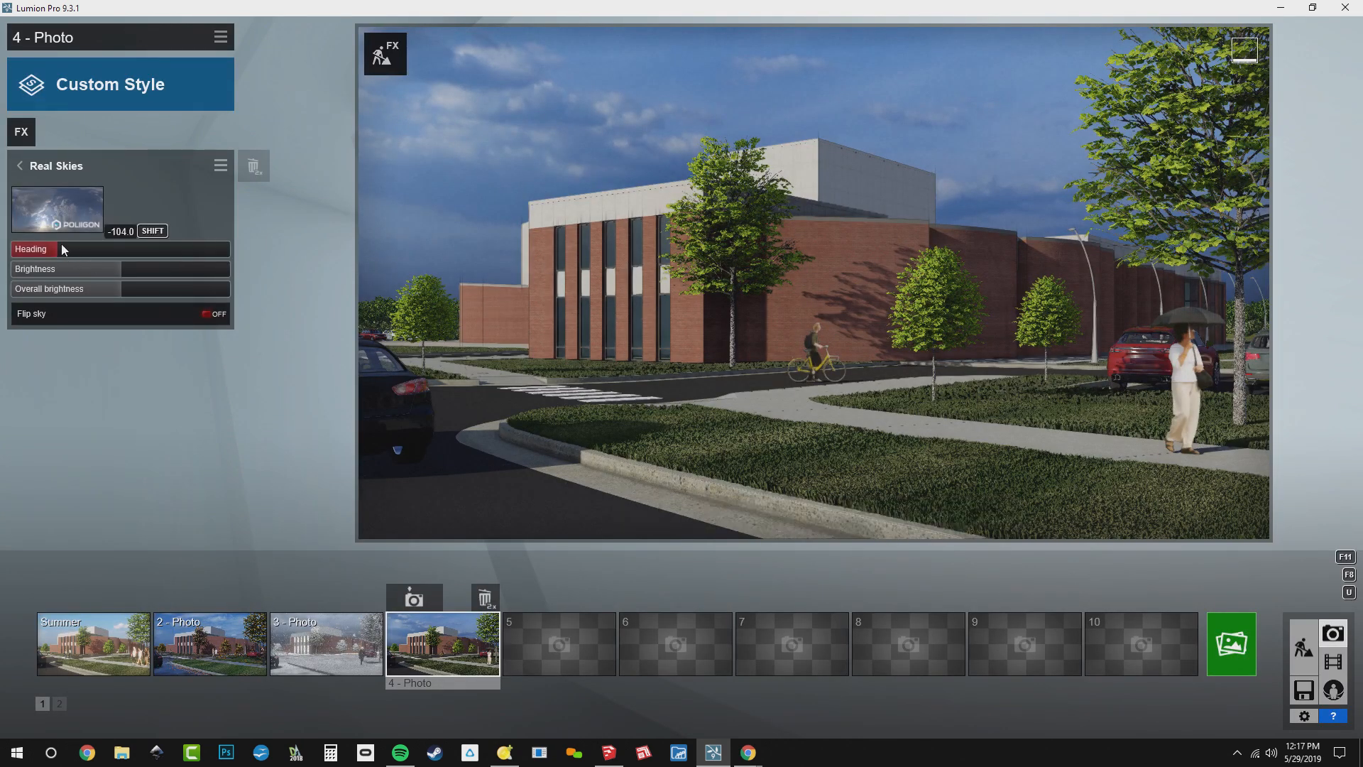
Rotate the Real Skies heading until the sun shines through the crown of the large foreground tree and the building is backlit
{"action": "left_click_drag", "start_coordinate": [62, 247], "coordinate": [314, 265]}
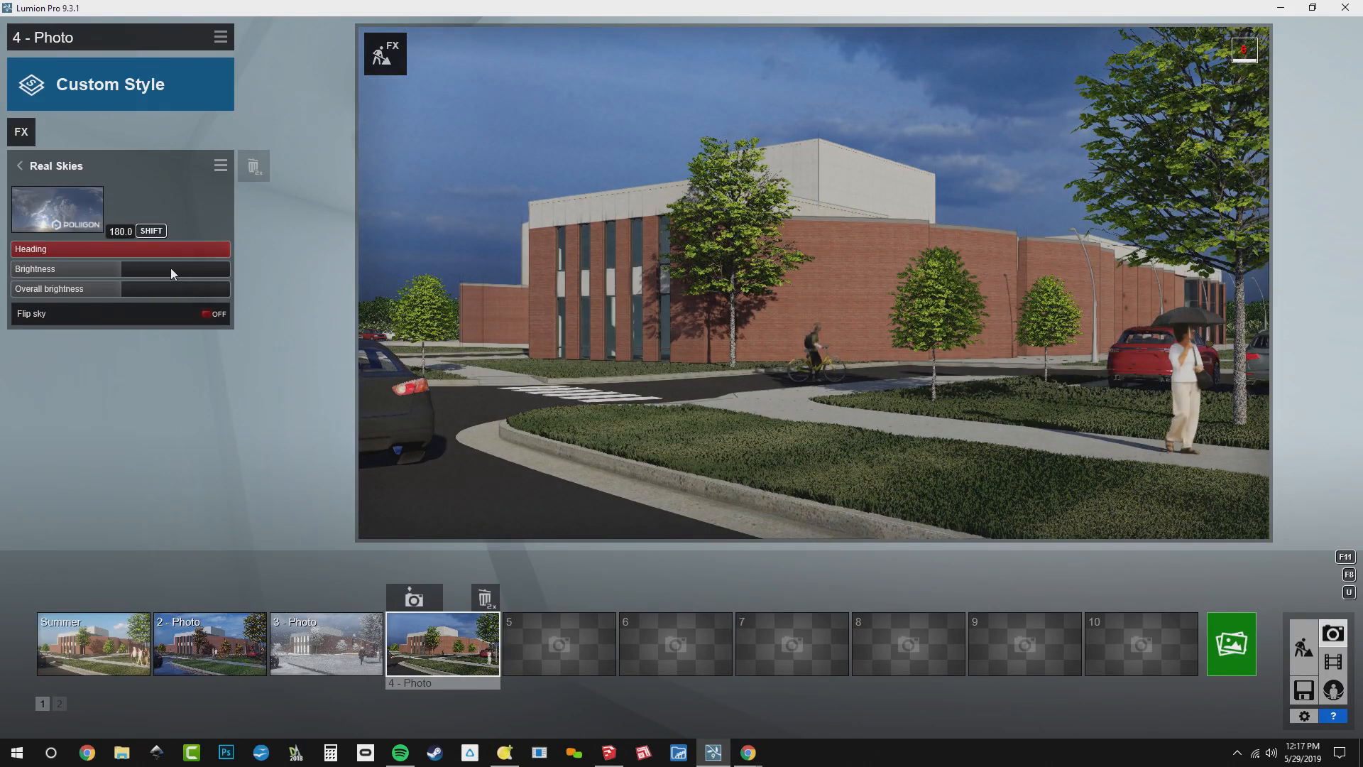
{"action": "left_click_drag", "start_coordinate": [53, 261], "coordinate": [146, 277]}
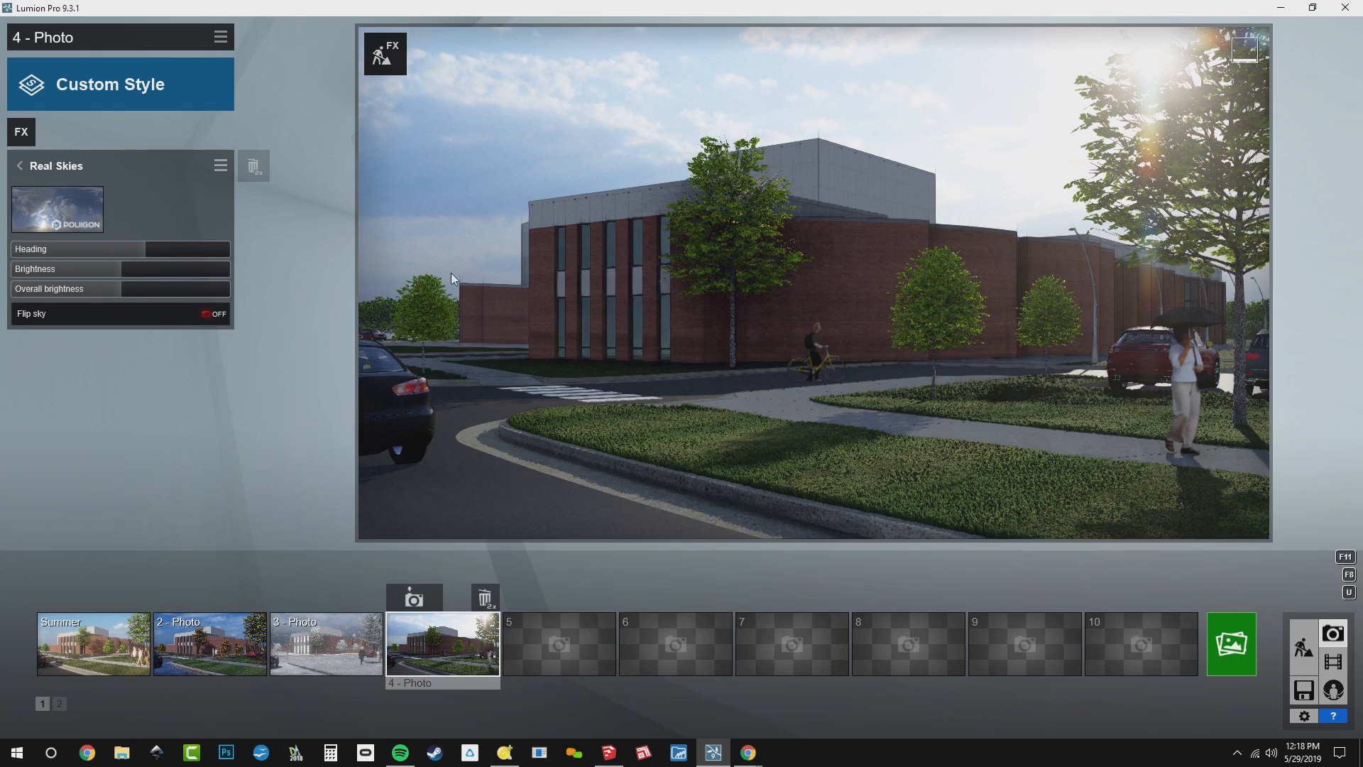
{"action": "left_click", "coordinate": [121, 162]}
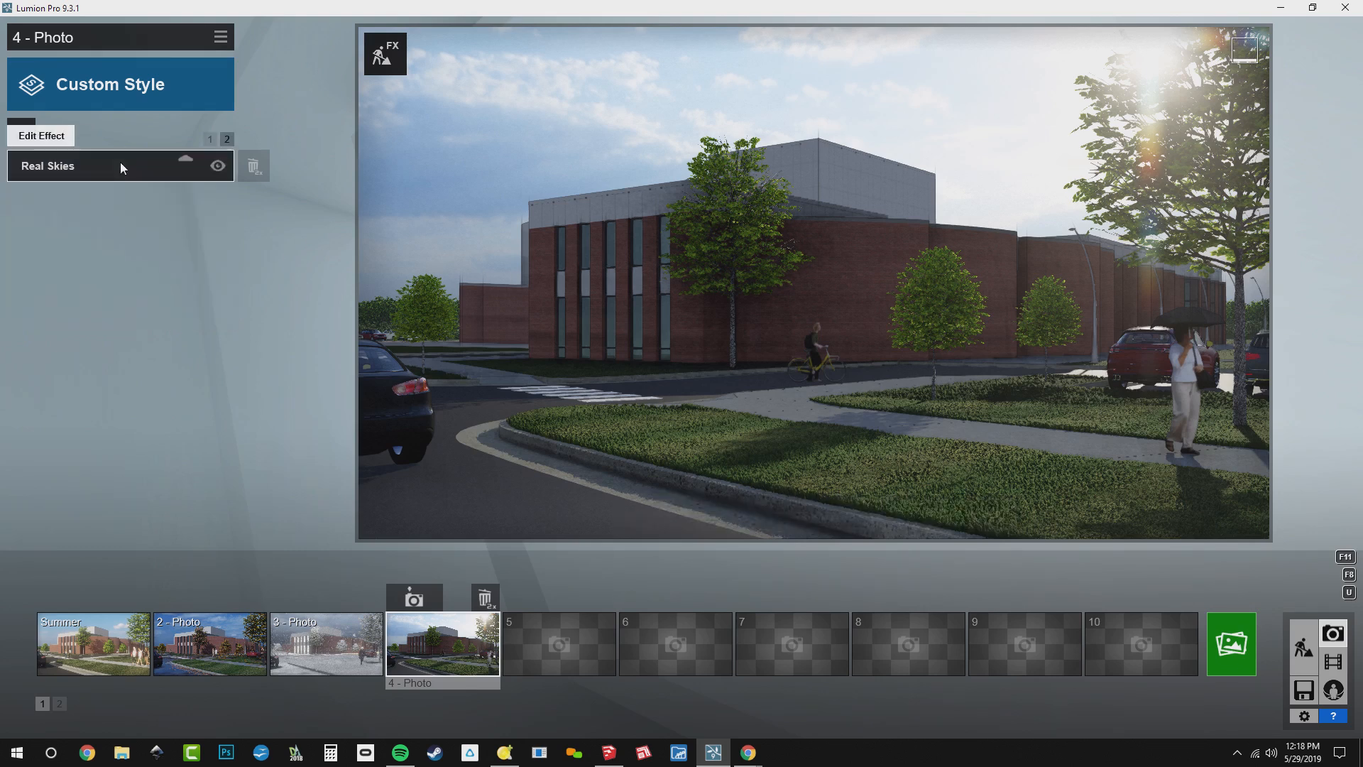
Add the Precipitation effect from the Weather and Climate category to photo 4
{"action": "left_click", "coordinate": [208, 138]}
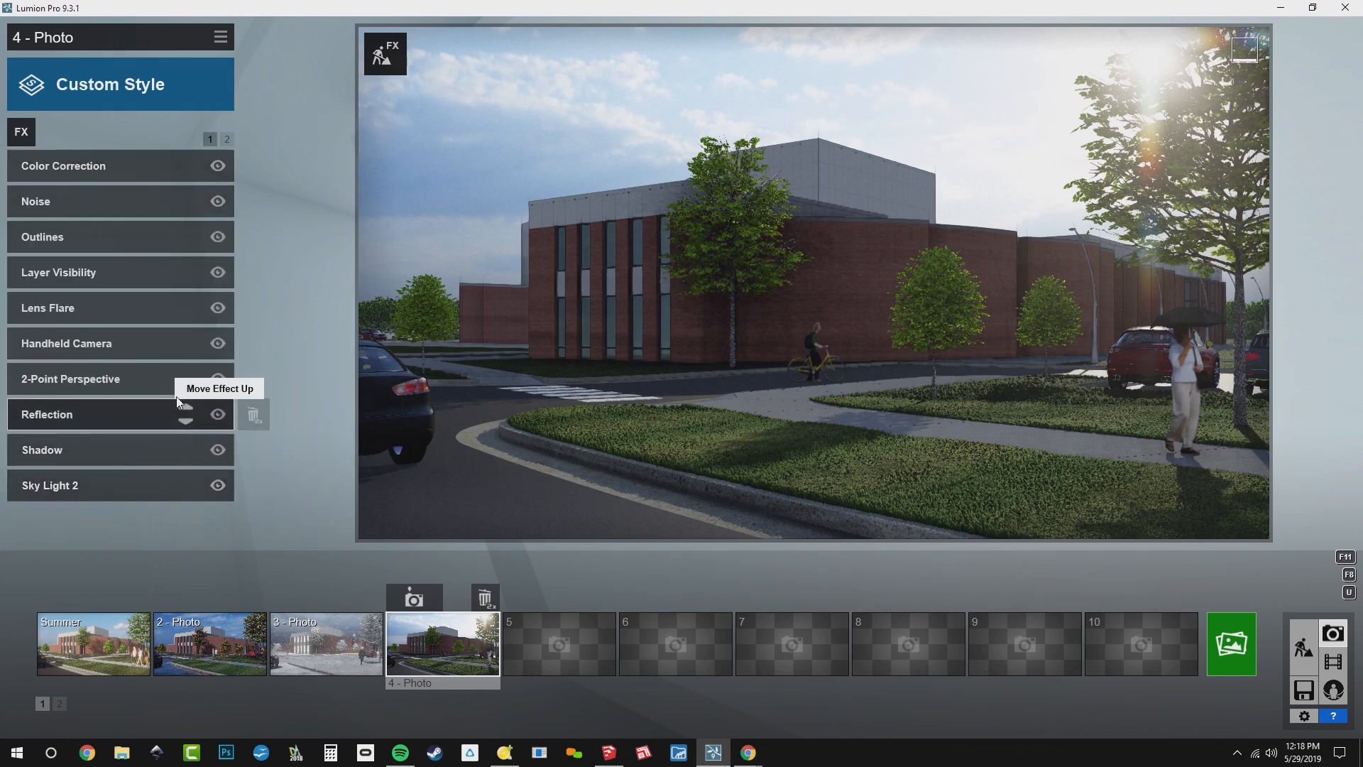
{"action": "left_click", "coordinate": [22, 132]}
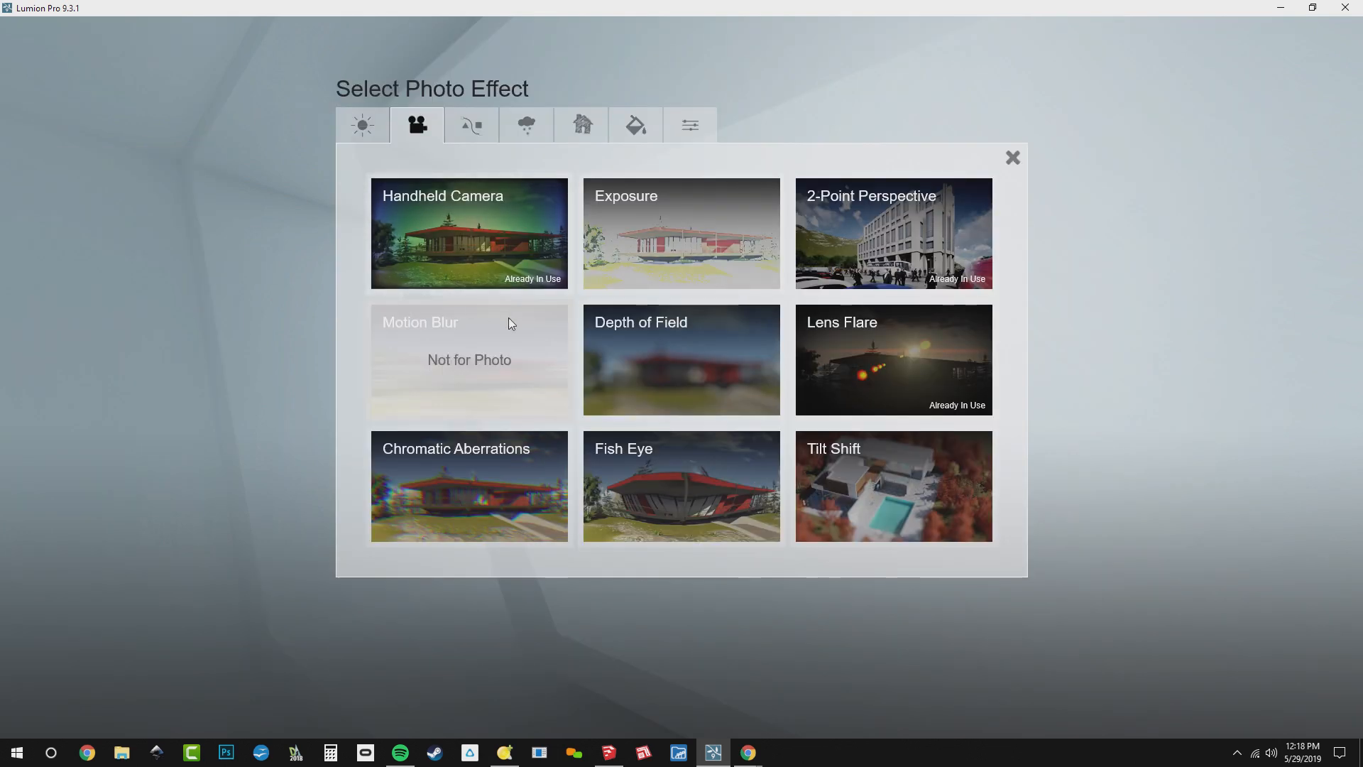
{"action": "left_click", "coordinate": [526, 125]}
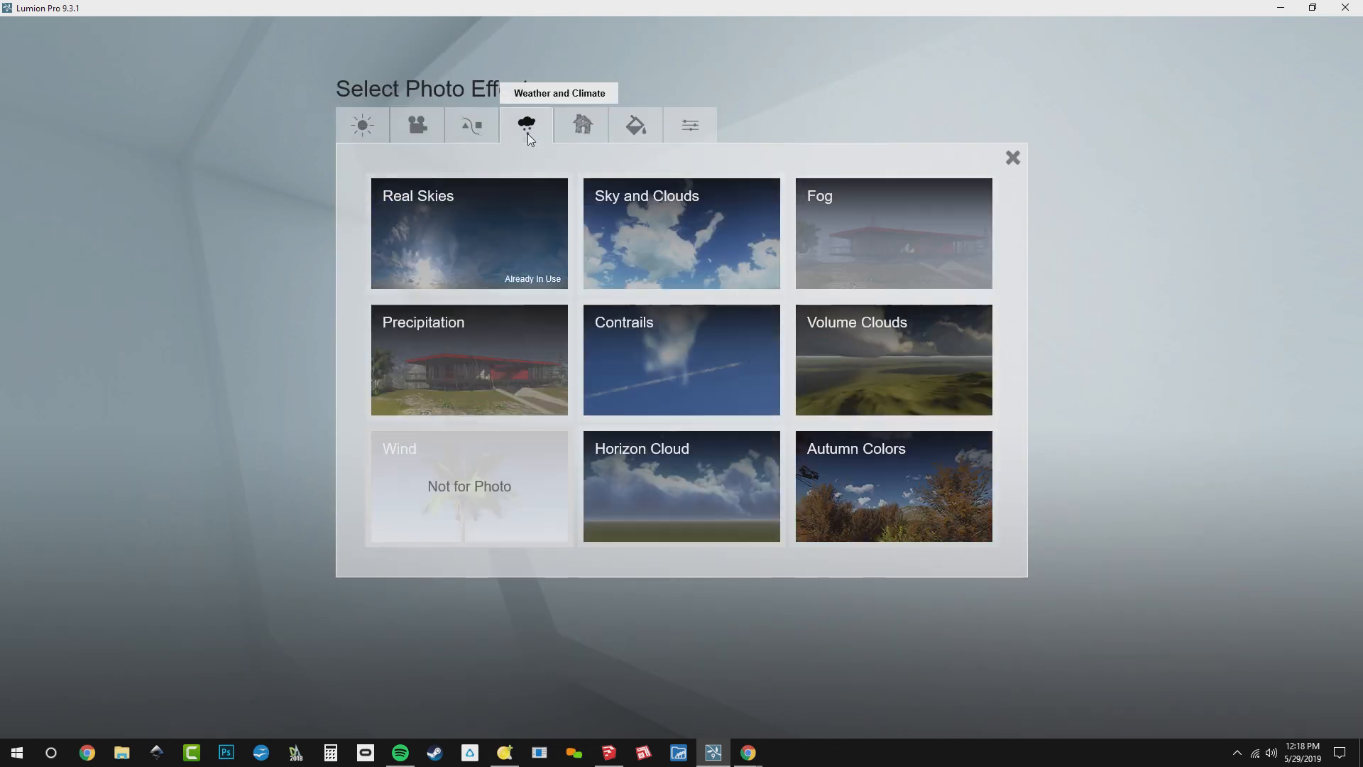
{"action": "left_click", "coordinate": [427, 383]}
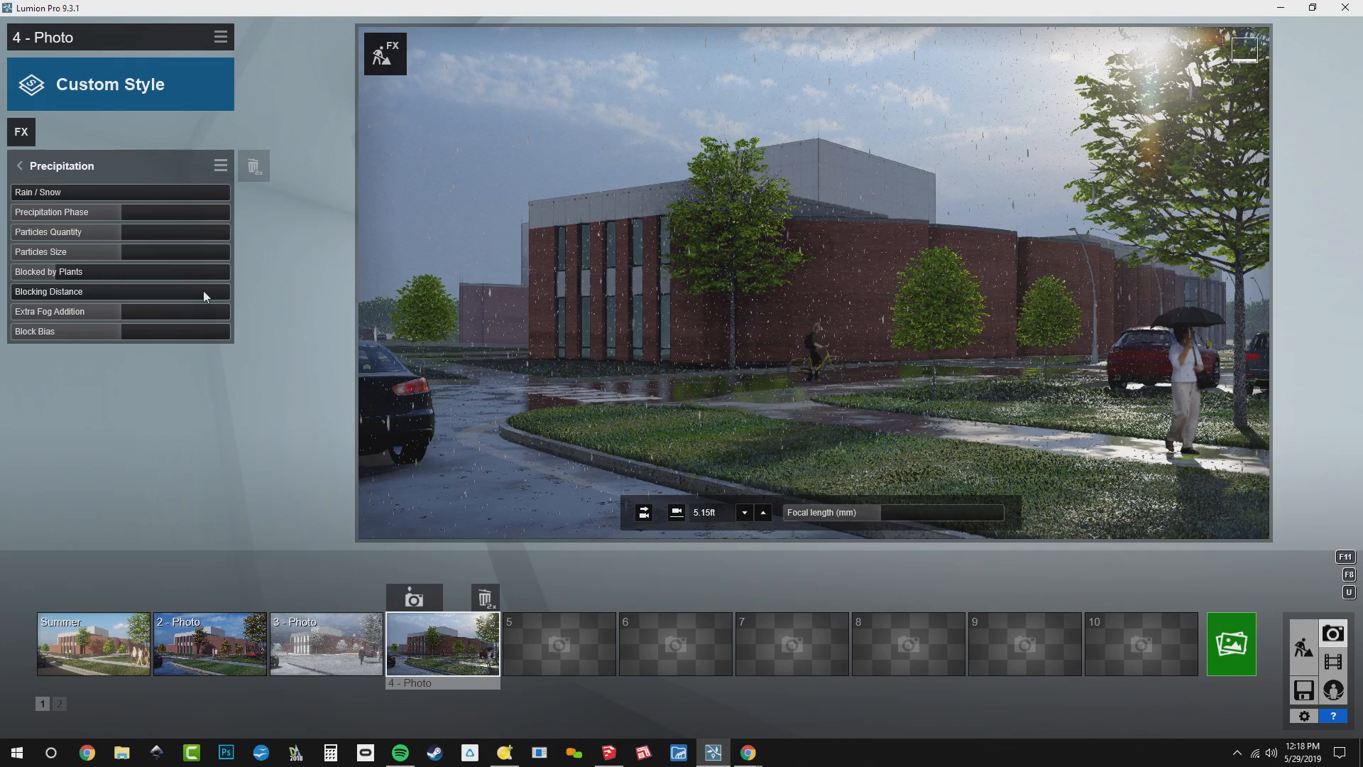
Lighten the rain by reducing Particles Quantity and Particles Size to below half, and bring Extra Fog Addition slightly below half
{"action": "mouse_move", "coordinate": [97, 226]}
{"action": "left_mouse_down"}
{"action": "mouse_move", "coordinate": [248, 242]}
{"action": "mouse_move", "coordinate": [71, 237]}
{"action": "mouse_move", "coordinate": [113, 239]}
{"action": "left_mouse_up"}
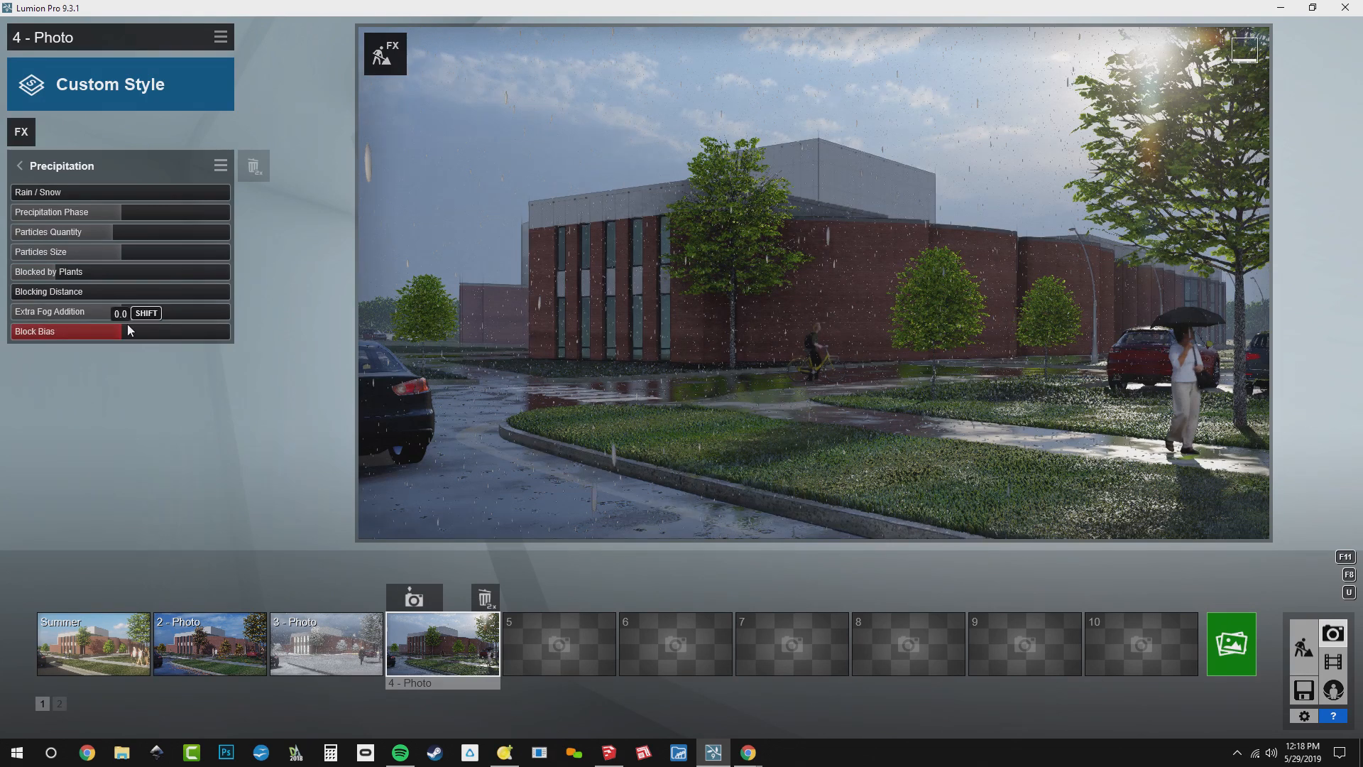
{"action": "left_click", "coordinate": [38, 312]}
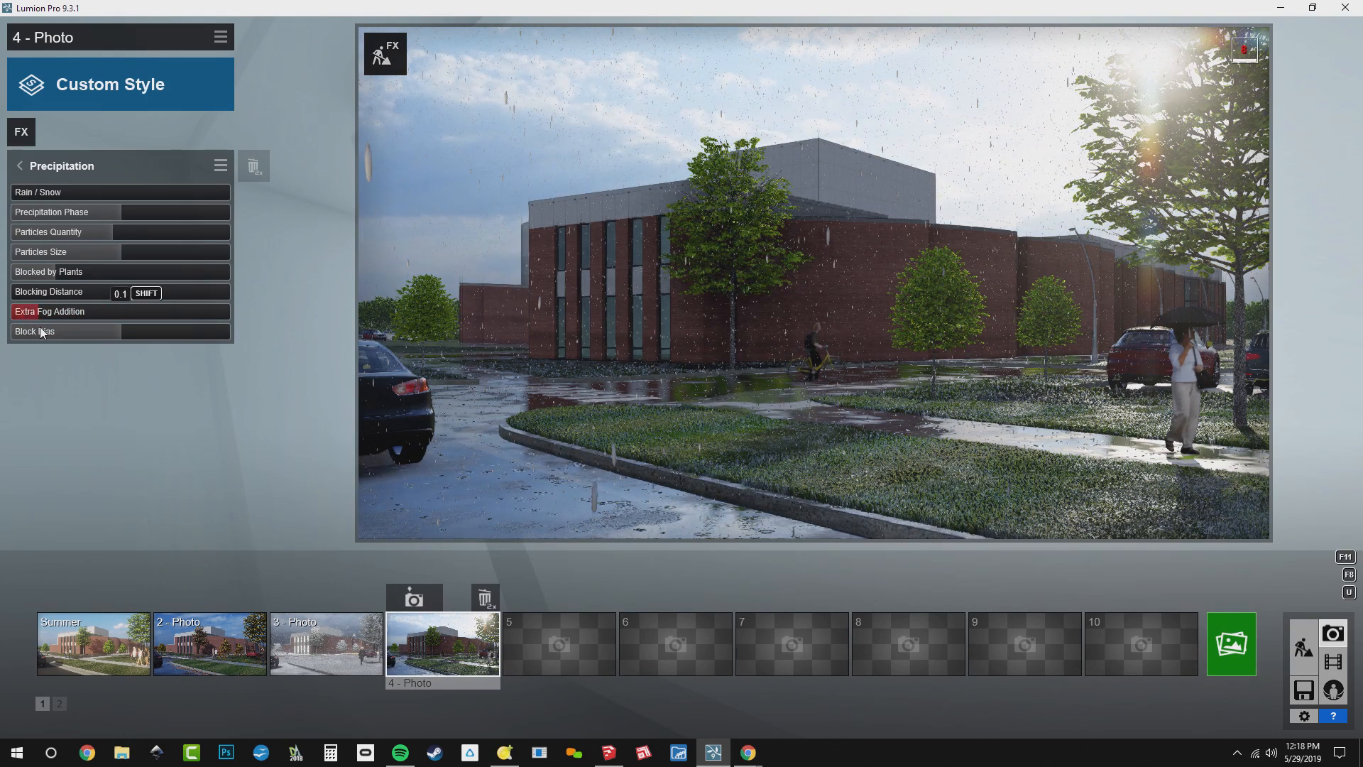
{"action": "left_click", "coordinate": [86, 331]}
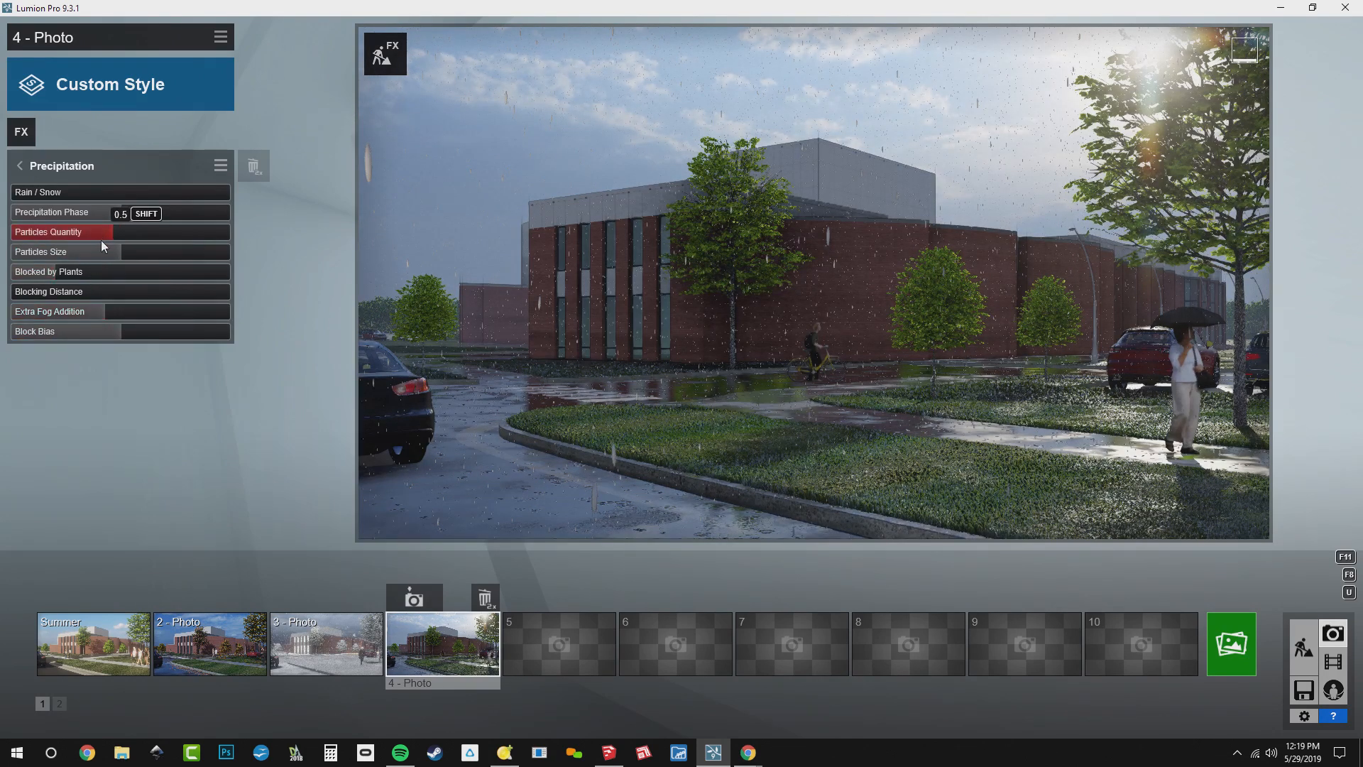
{"action": "left_click", "coordinate": [81, 253]}
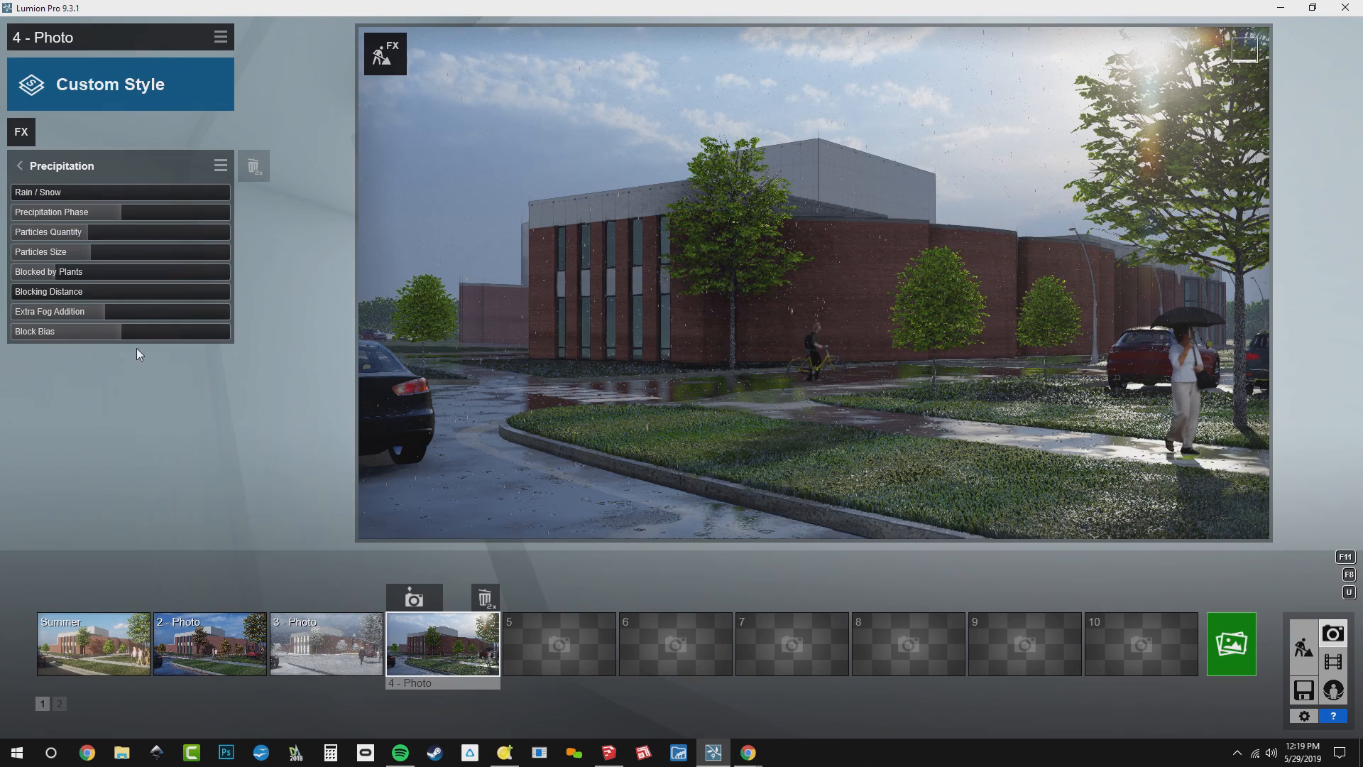
{"action": "left_click", "coordinate": [48, 170]}
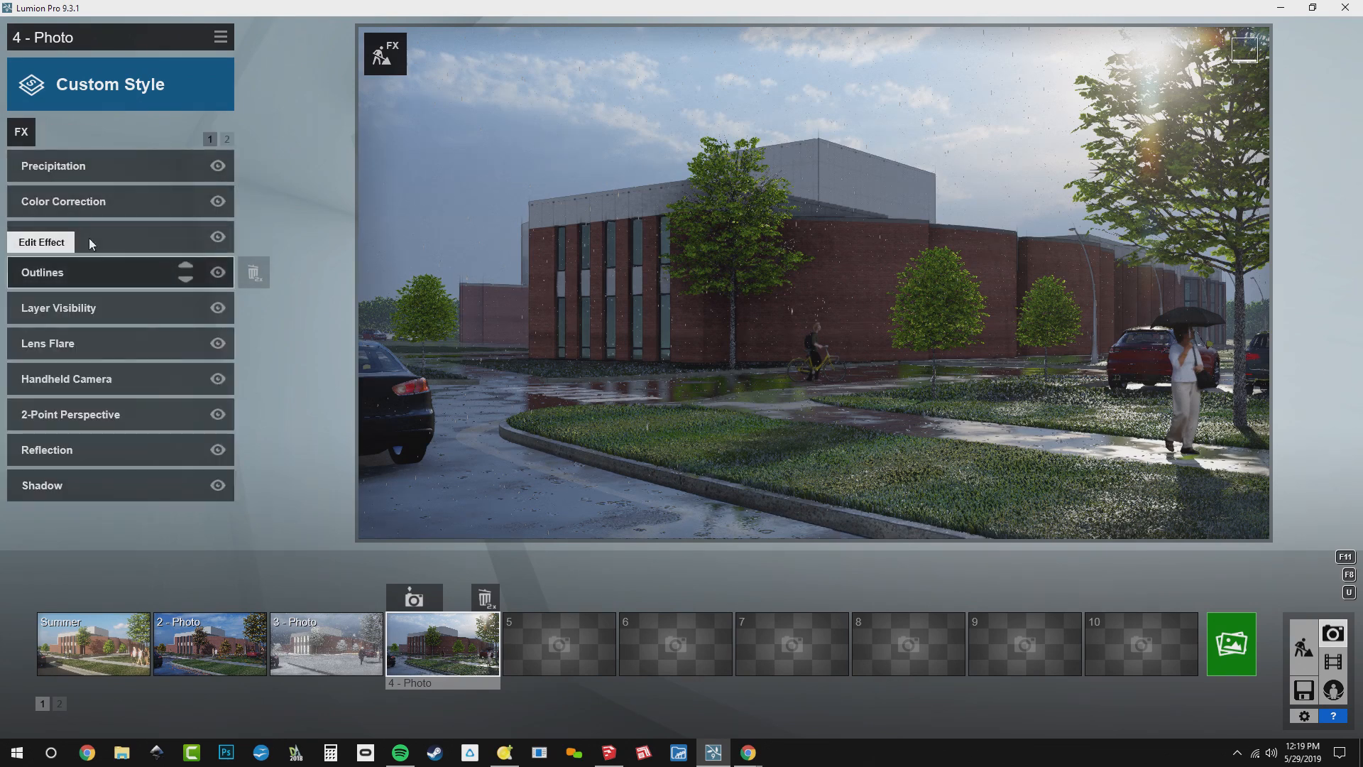
Add the Exposure camera effect to photo 4 and raise its exposure slightly above the midpoint to brighten the scene
{"action": "left_click", "coordinate": [82, 207]}
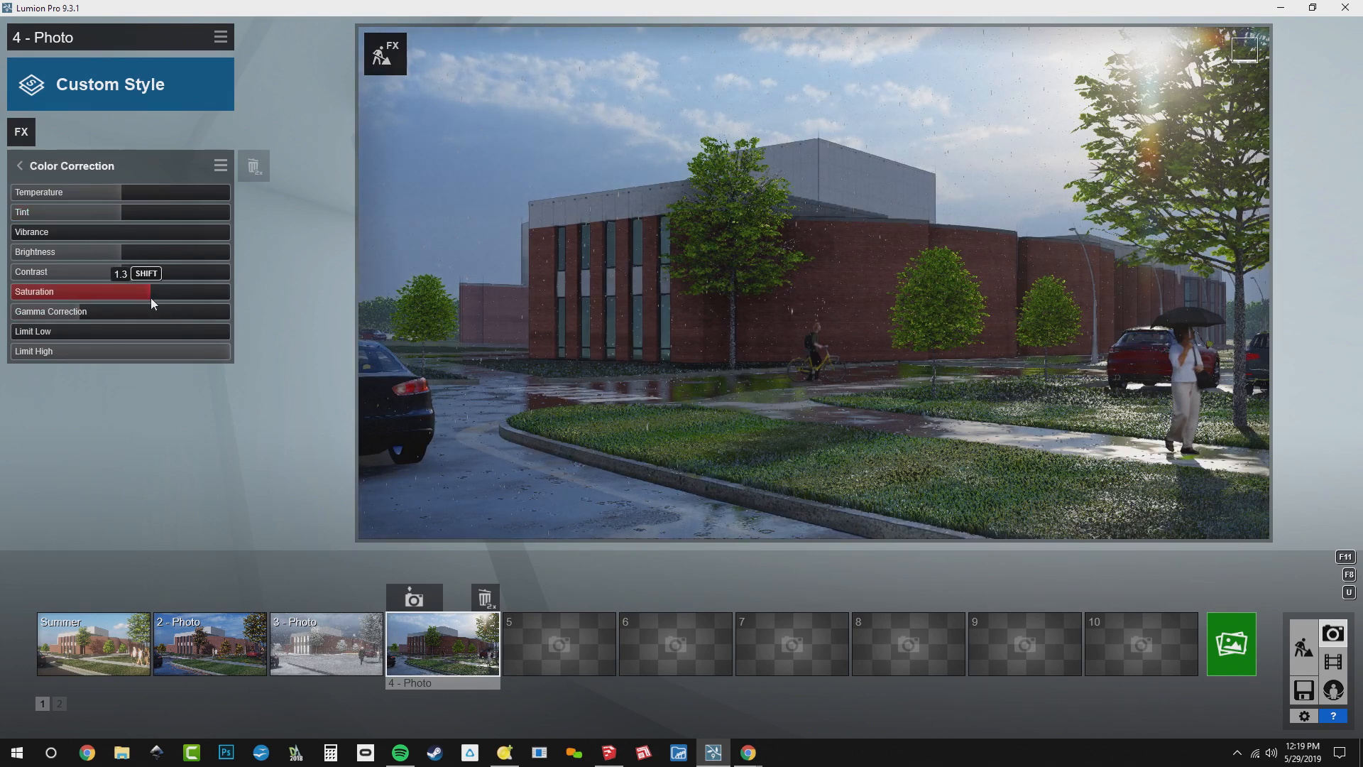
{"action": "left_click", "coordinate": [21, 132]}
{"action": "left_click", "coordinate": [425, 139]}
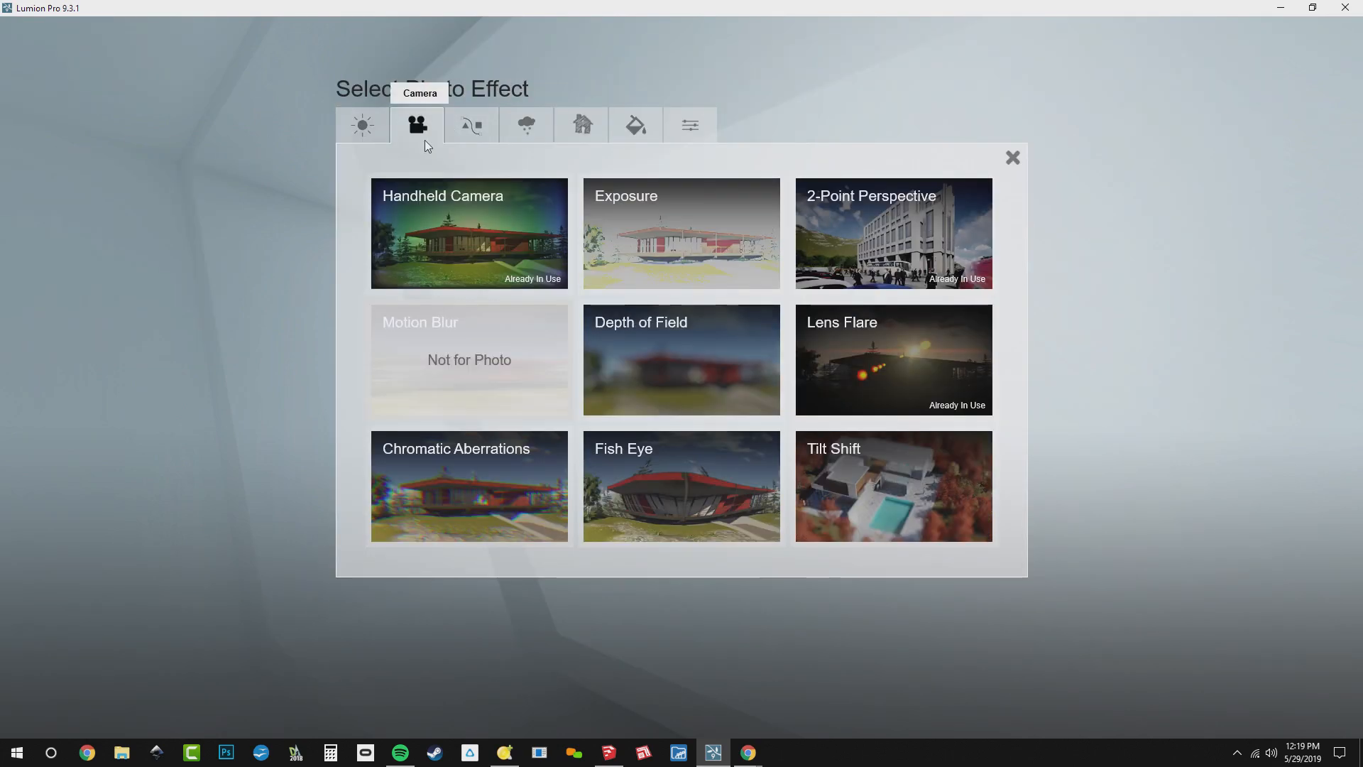
{"action": "left_click", "coordinate": [671, 217]}
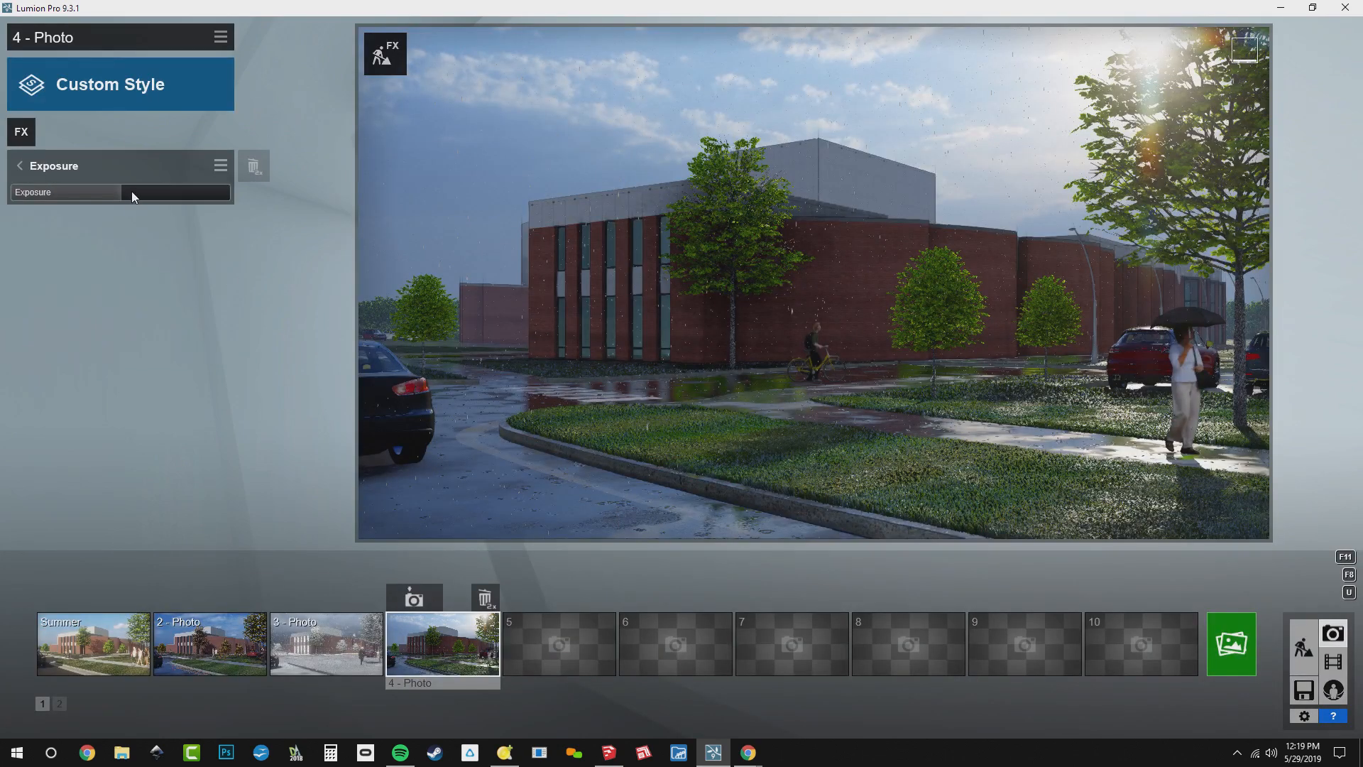
{"action": "left_click_drag", "start_coordinate": [132, 191], "coordinate": [146, 188]}
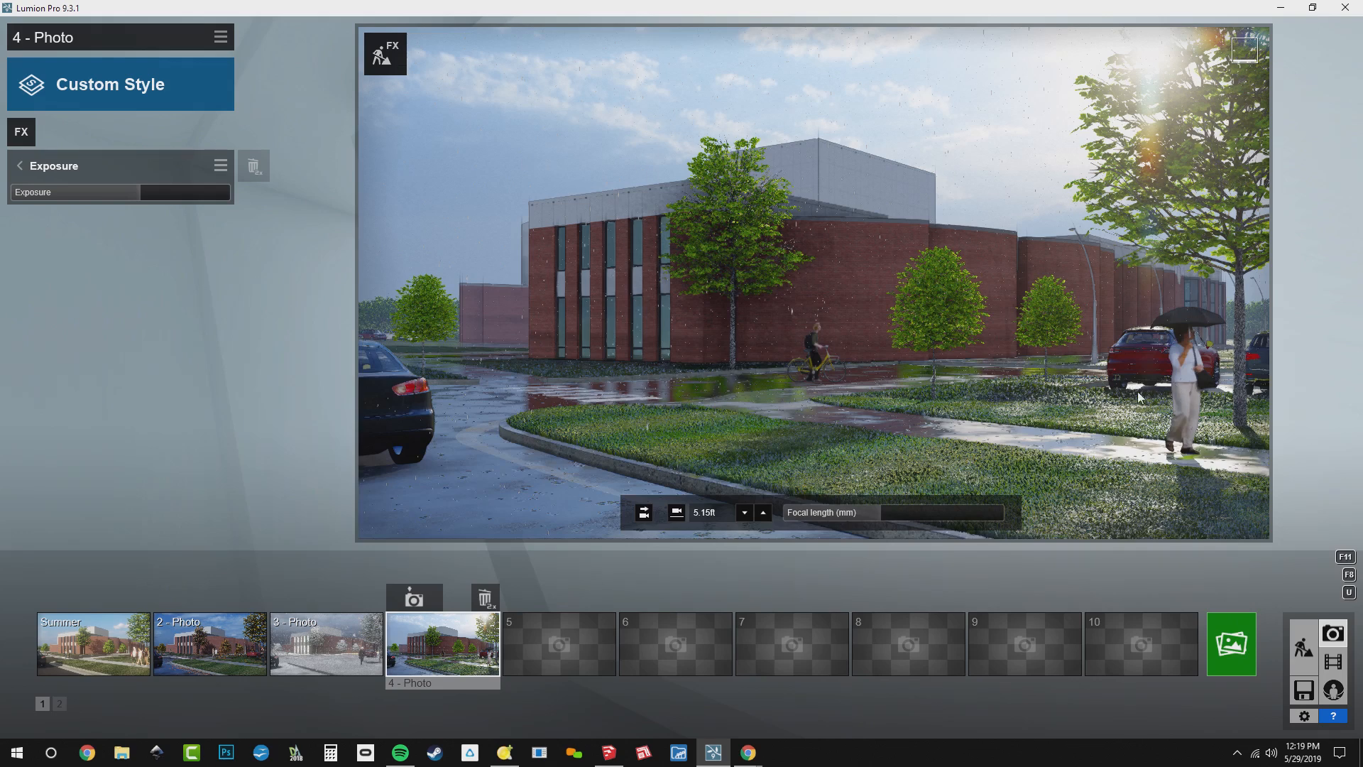
{"action": "left_click", "coordinate": [48, 167]}
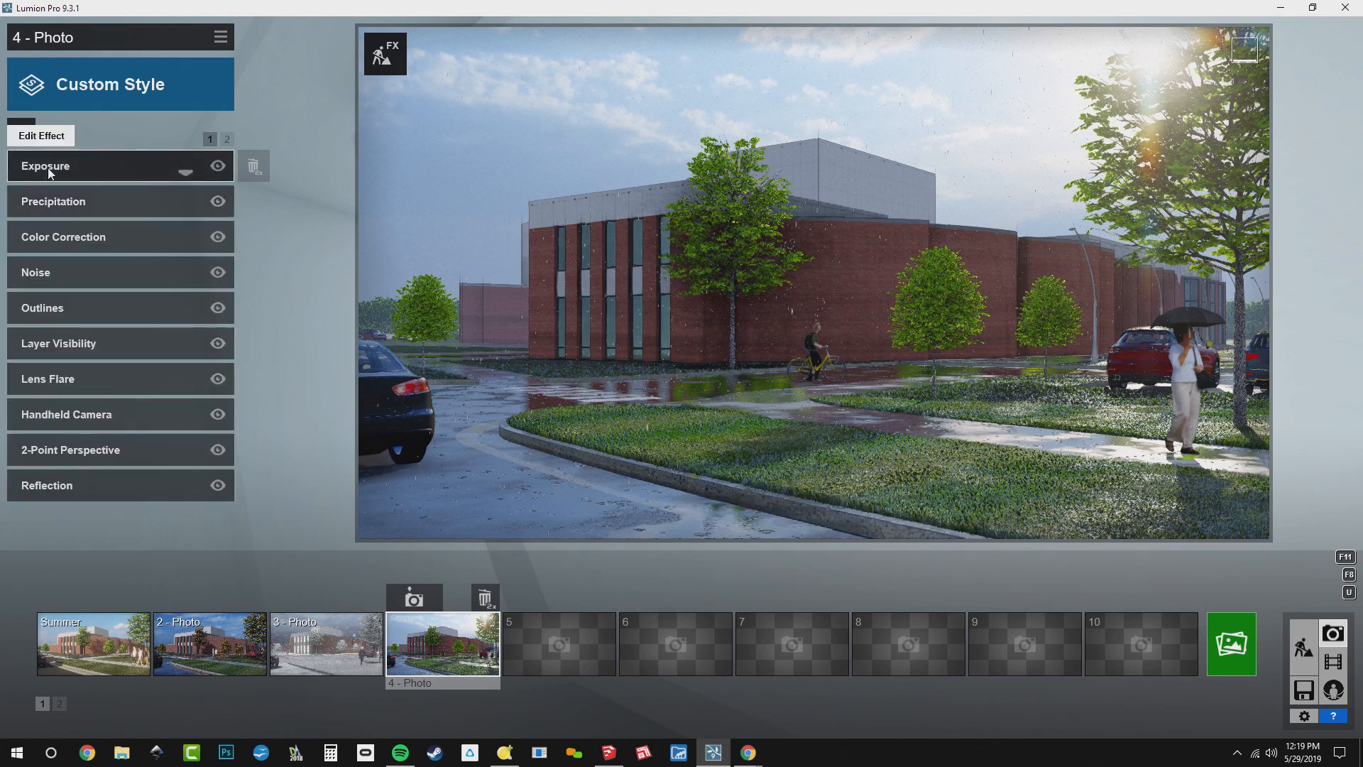
Fine-tune the Master Brightness and Bloom Amount of photo 4's Lens Flare effect
{"action": "left_click", "coordinate": [100, 379]}
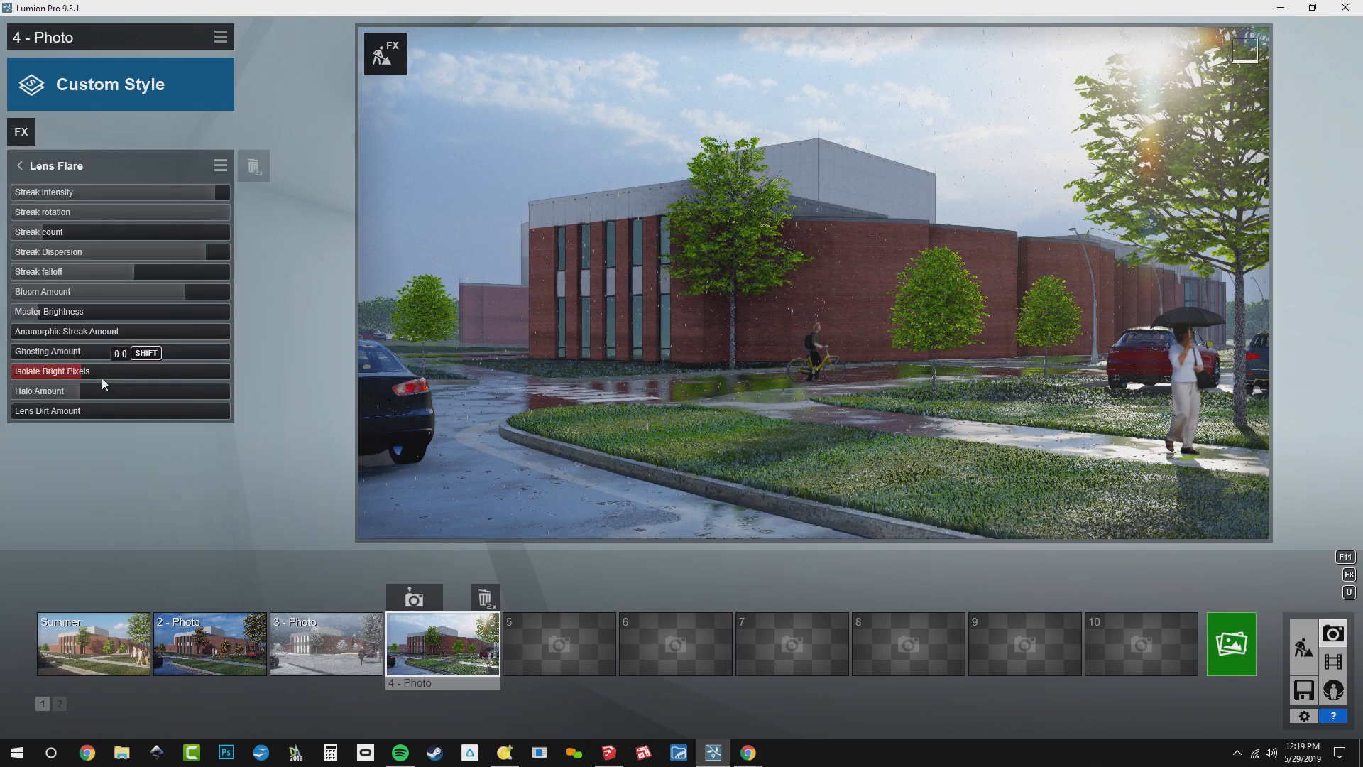
{"action": "mouse_move", "coordinate": [53, 312]}
{"action": "left_mouse_down"}
{"action": "mouse_move", "coordinate": [68, 311]}
{"action": "mouse_move", "coordinate": [40, 313]}
{"action": "mouse_move", "coordinate": [43, 331]}
{"action": "left_mouse_up"}
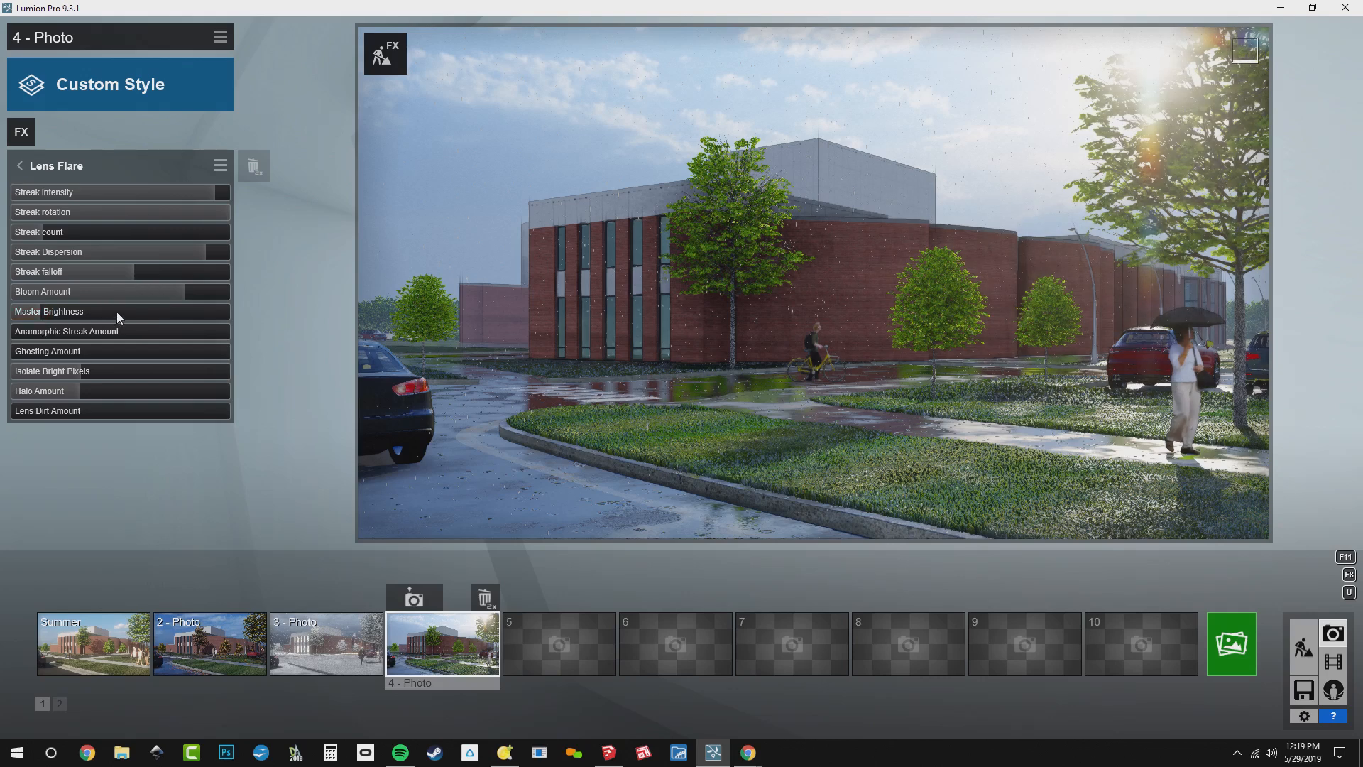
{"action": "left_click", "coordinate": [201, 292]}
{"action": "left_click", "coordinate": [87, 173]}
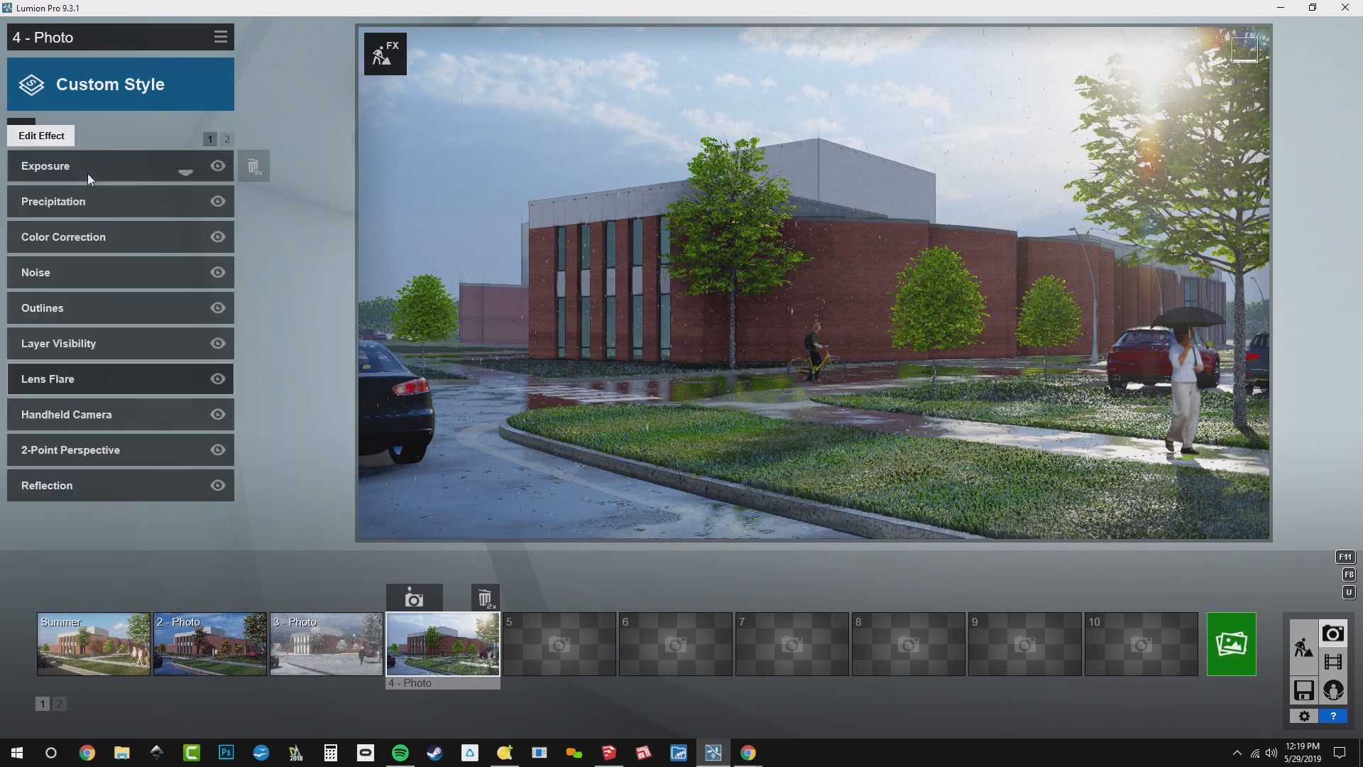
In photo 4's Color Correction effect, cool the Temperature to about -0.1 and raise Saturation to about 1.5
{"action": "left_click", "coordinate": [85, 237]}
{"action": "mouse_move", "coordinate": [118, 195]}
{"action": "left_mouse_down"}
{"action": "mouse_move", "coordinate": [102, 198]}
{"action": "mouse_move", "coordinate": [143, 194]}
{"action": "mouse_move", "coordinate": [102, 194]}
{"action": "mouse_move", "coordinate": [113, 195]}
{"action": "left_mouse_up"}
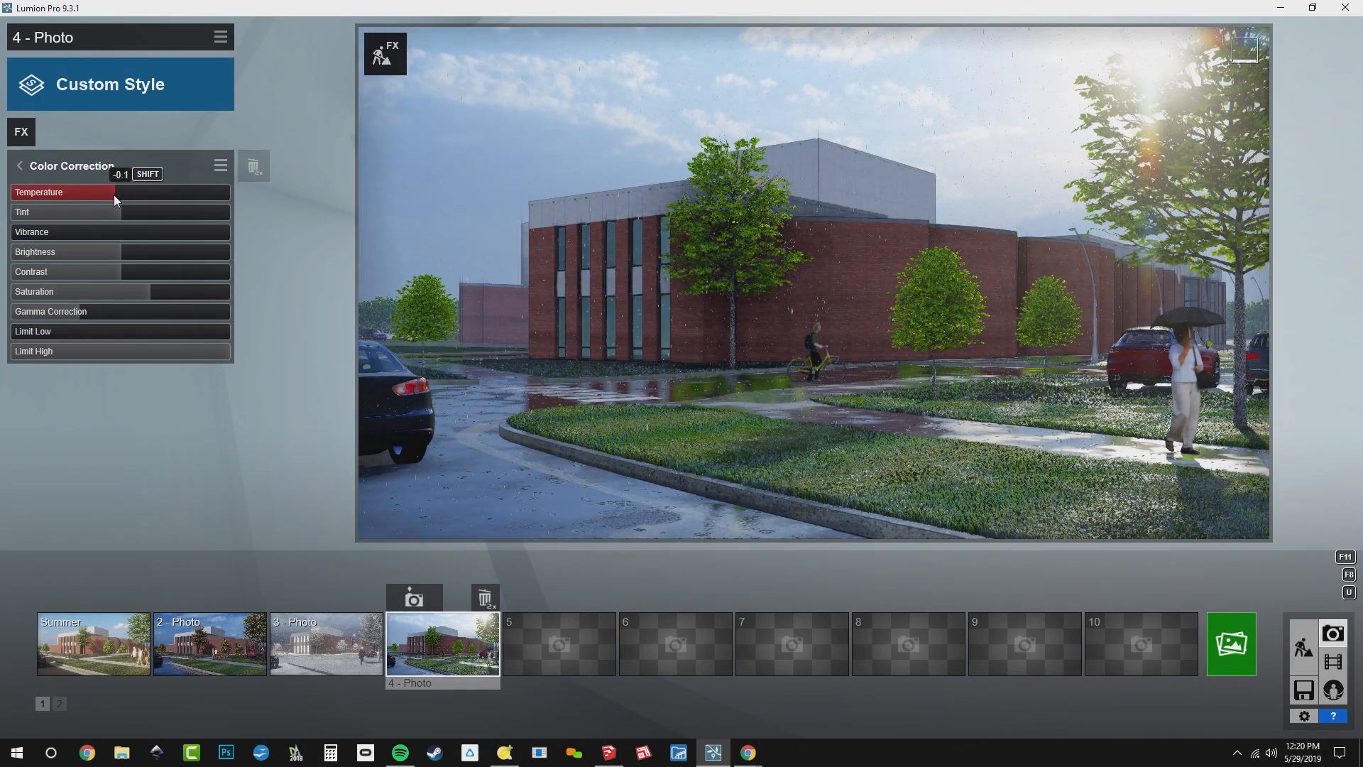
{"action": "left_click_drag", "start_coordinate": [152, 293], "coordinate": [201, 297]}
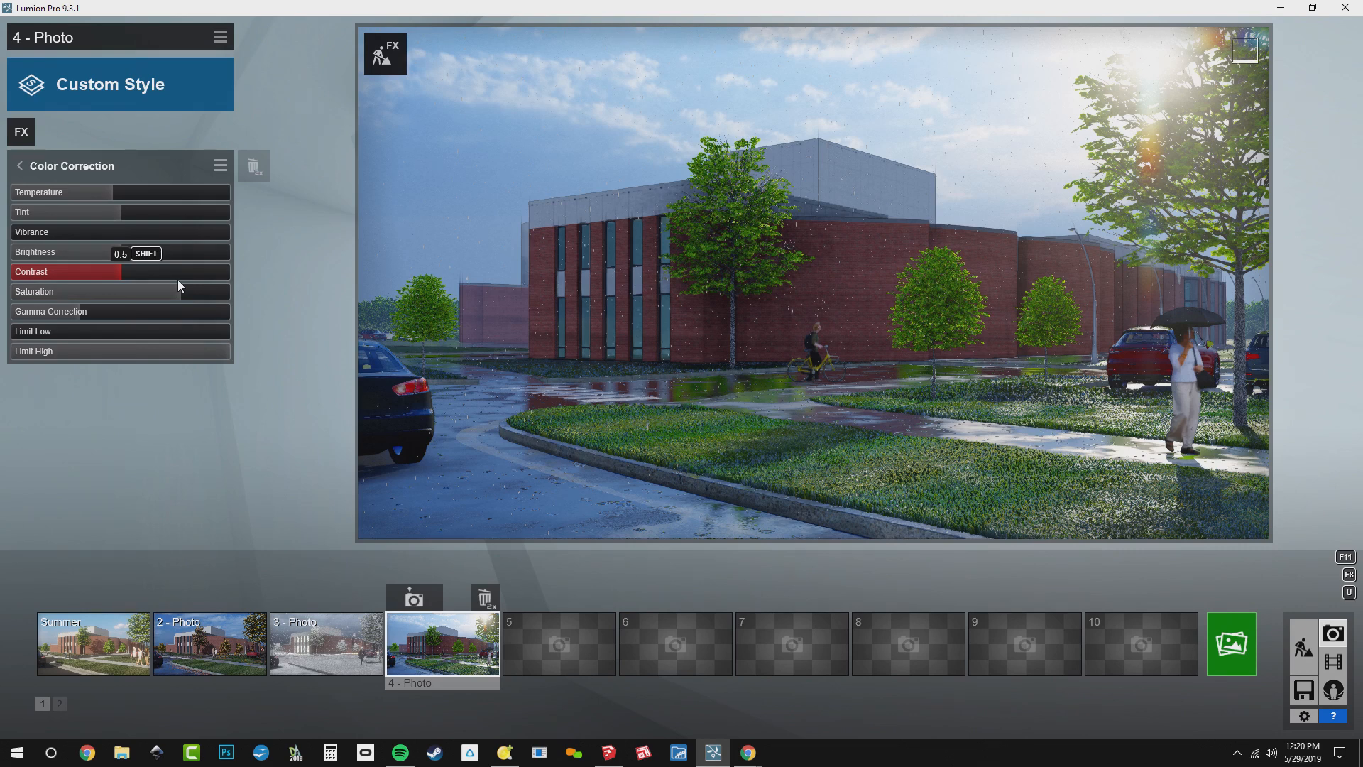
{"action": "left_click", "coordinate": [77, 165]}
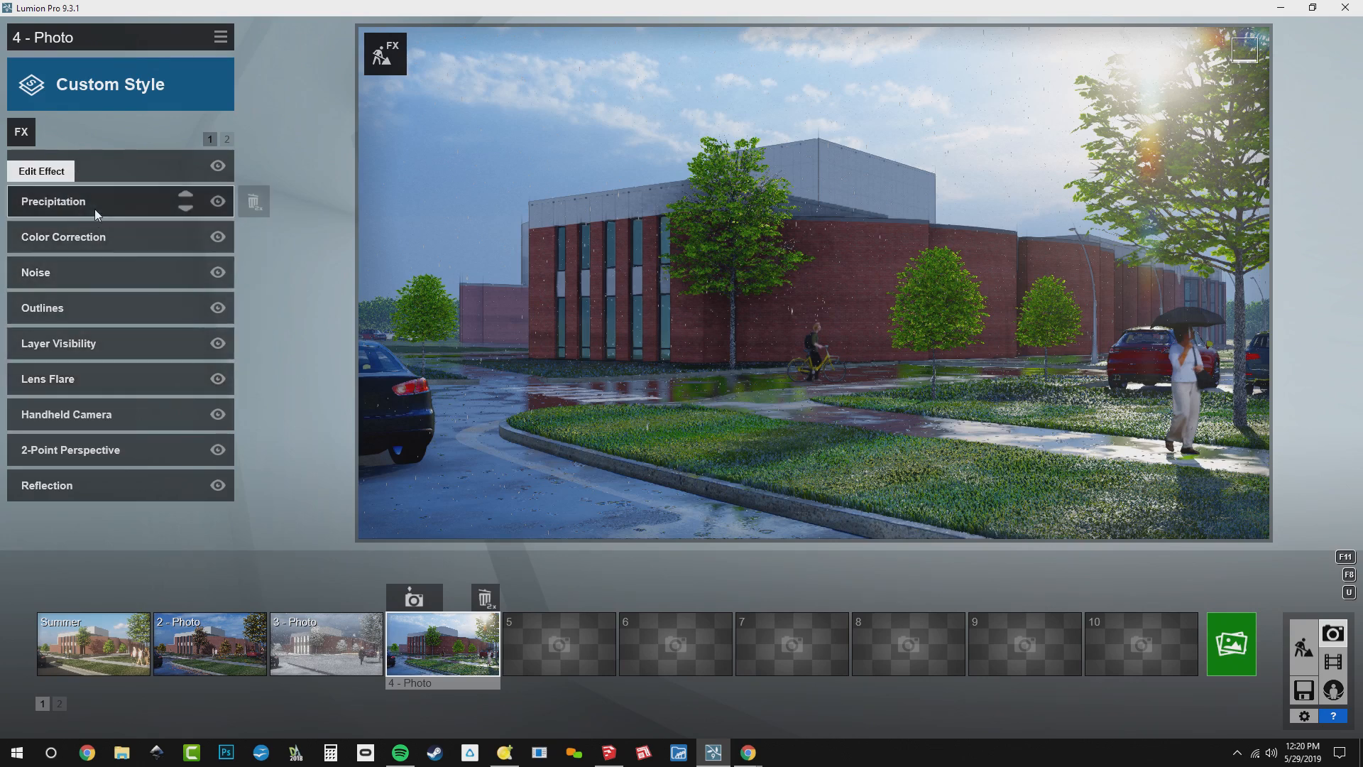
Add the Autumn Colors effect from the Weather and Climate category to photo 4 and return to the effects list
{"action": "left_click", "coordinate": [21, 135]}
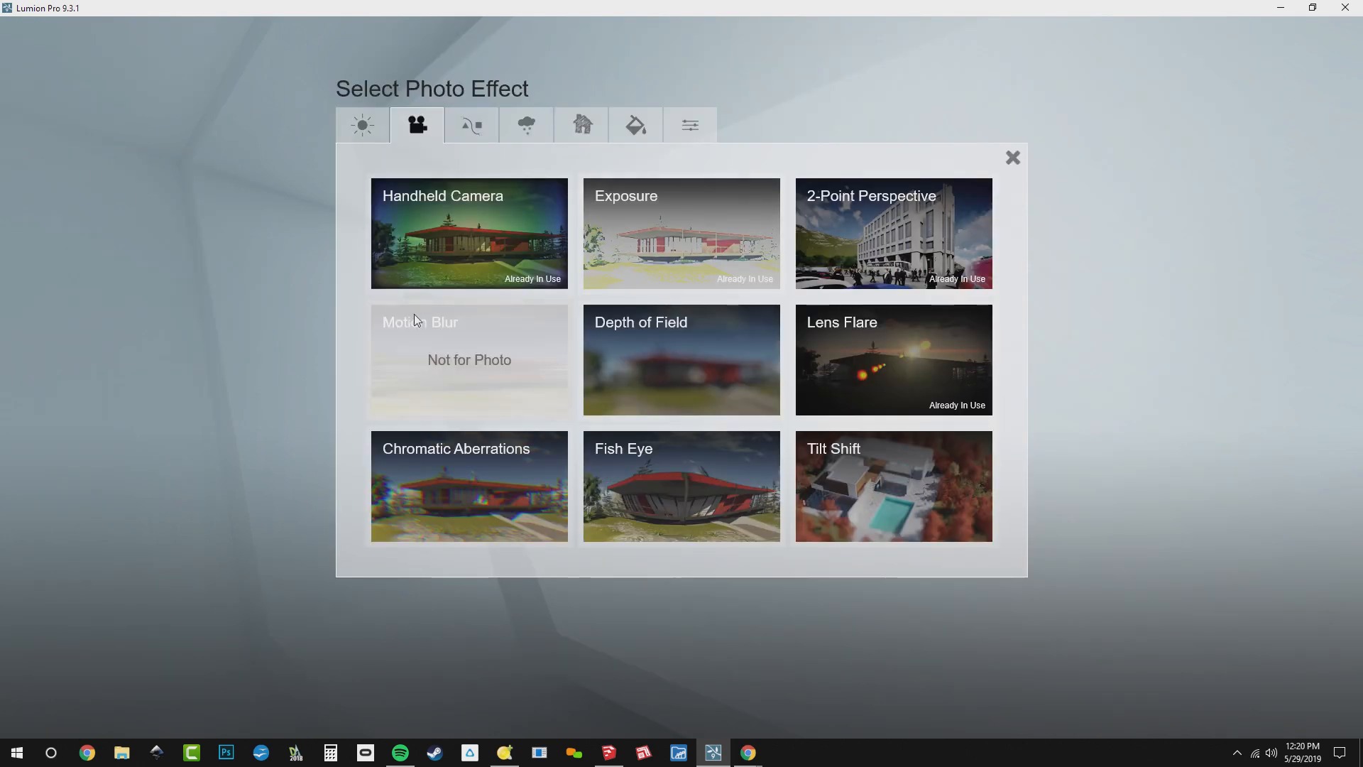
{"action": "left_click", "coordinate": [543, 127]}
{"action": "left_click", "coordinate": [870, 493]}
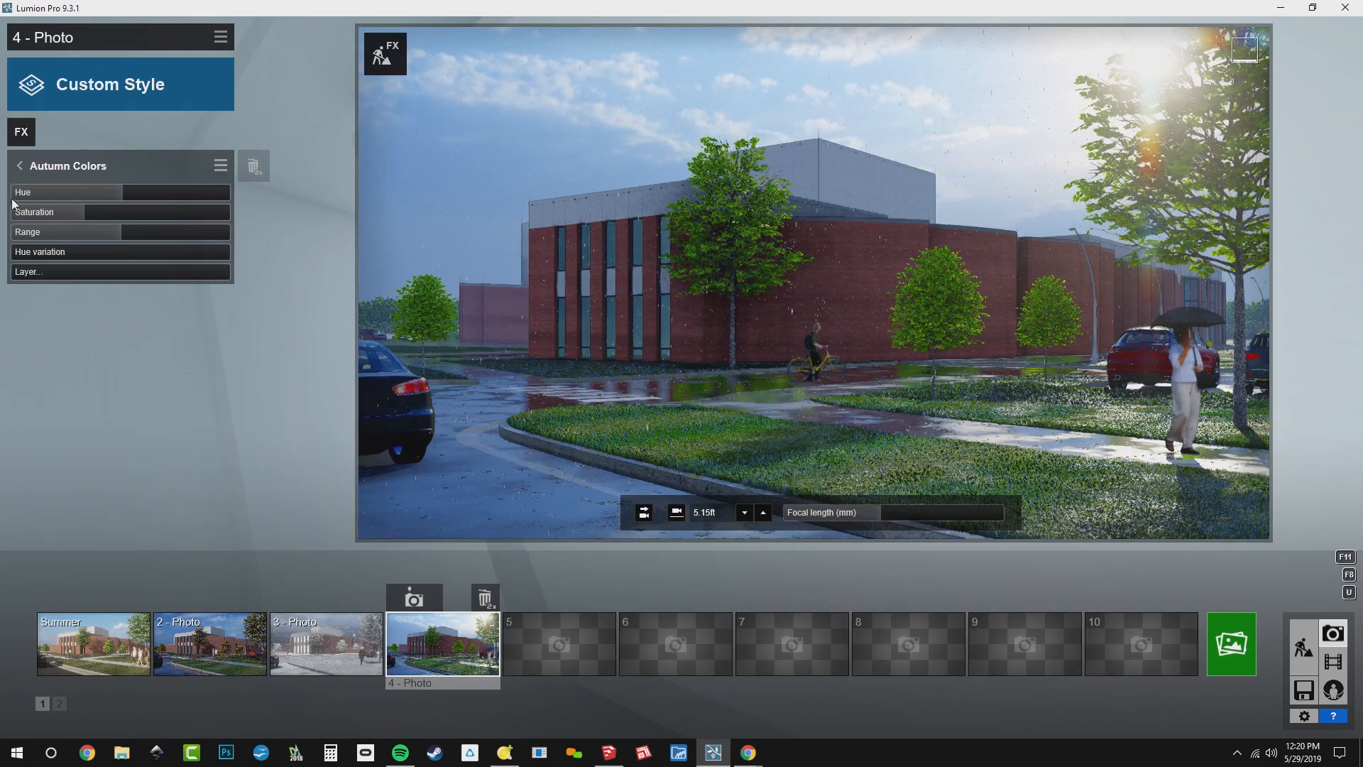
{"action": "left_click", "coordinate": [70, 164]}
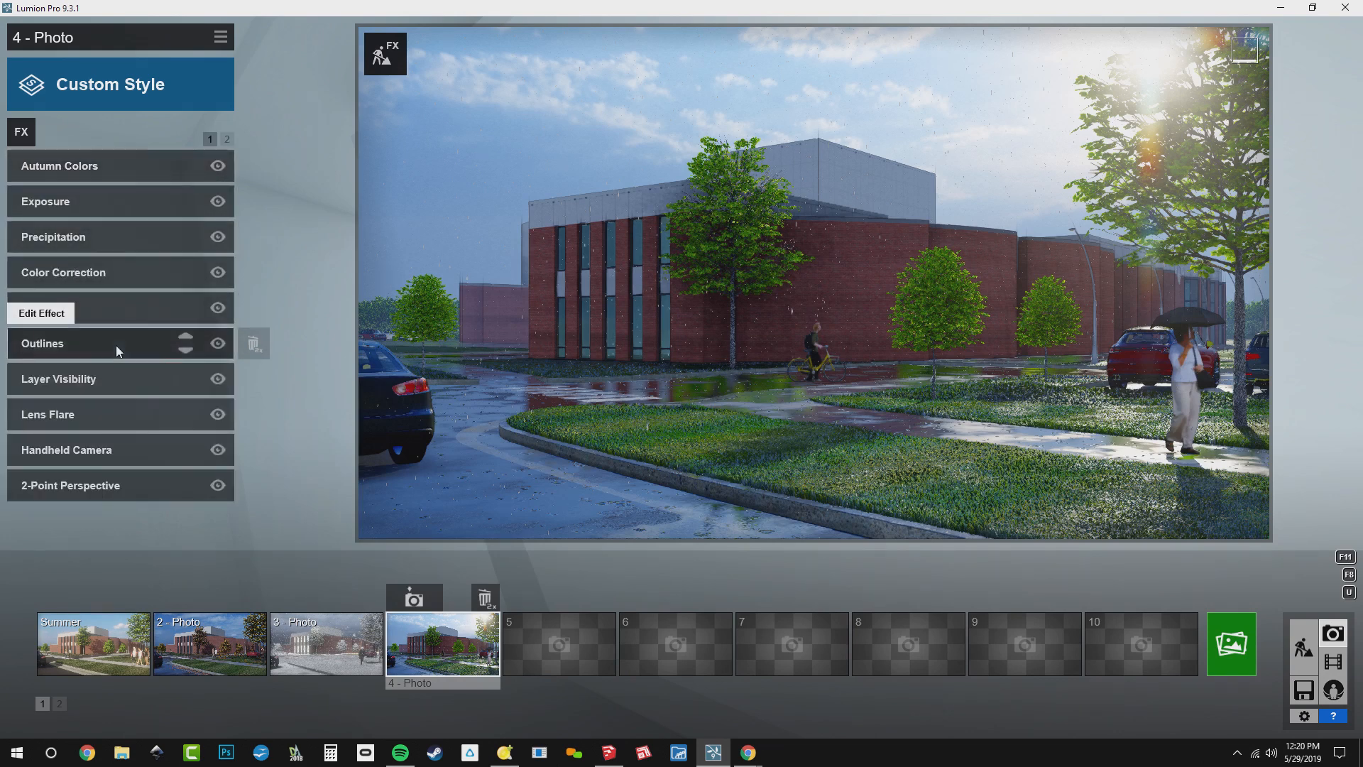
Lower the Color Correction Saturation to 1.0 and check which layers are switched on in the Layer Visibility effect
{"action": "left_click", "coordinate": [115, 275]}
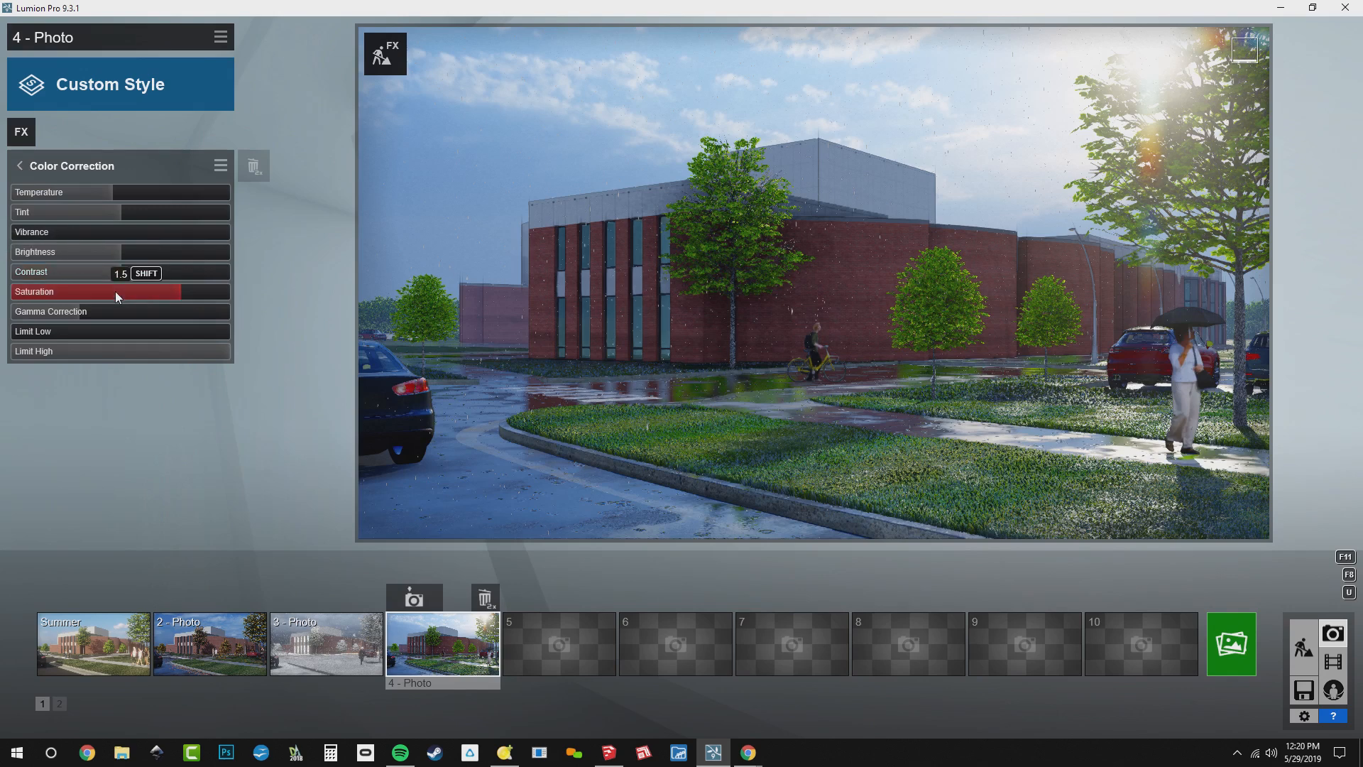
{"action": "left_click_drag", "start_coordinate": [135, 298], "coordinate": [117, 301]}
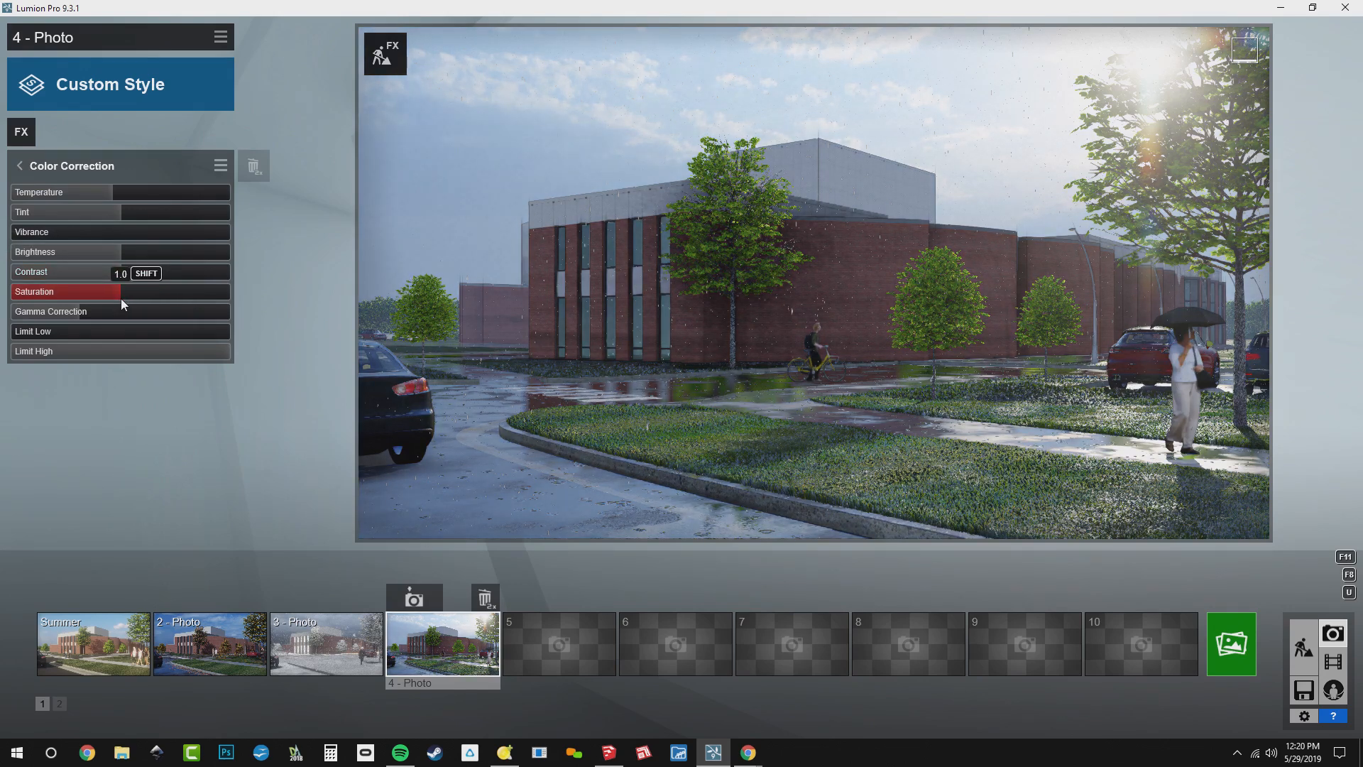
{"action": "left_click", "coordinate": [62, 164]}
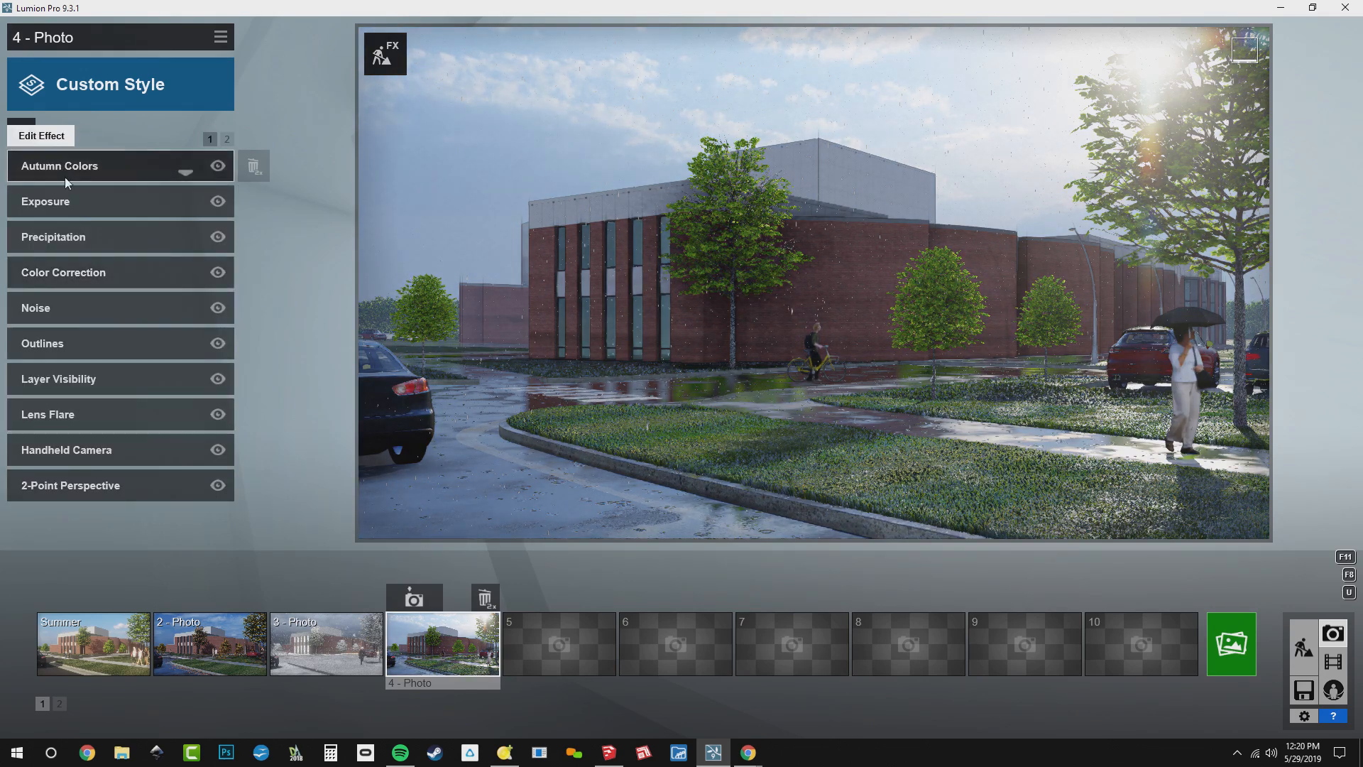
{"action": "left_click", "coordinate": [87, 386]}
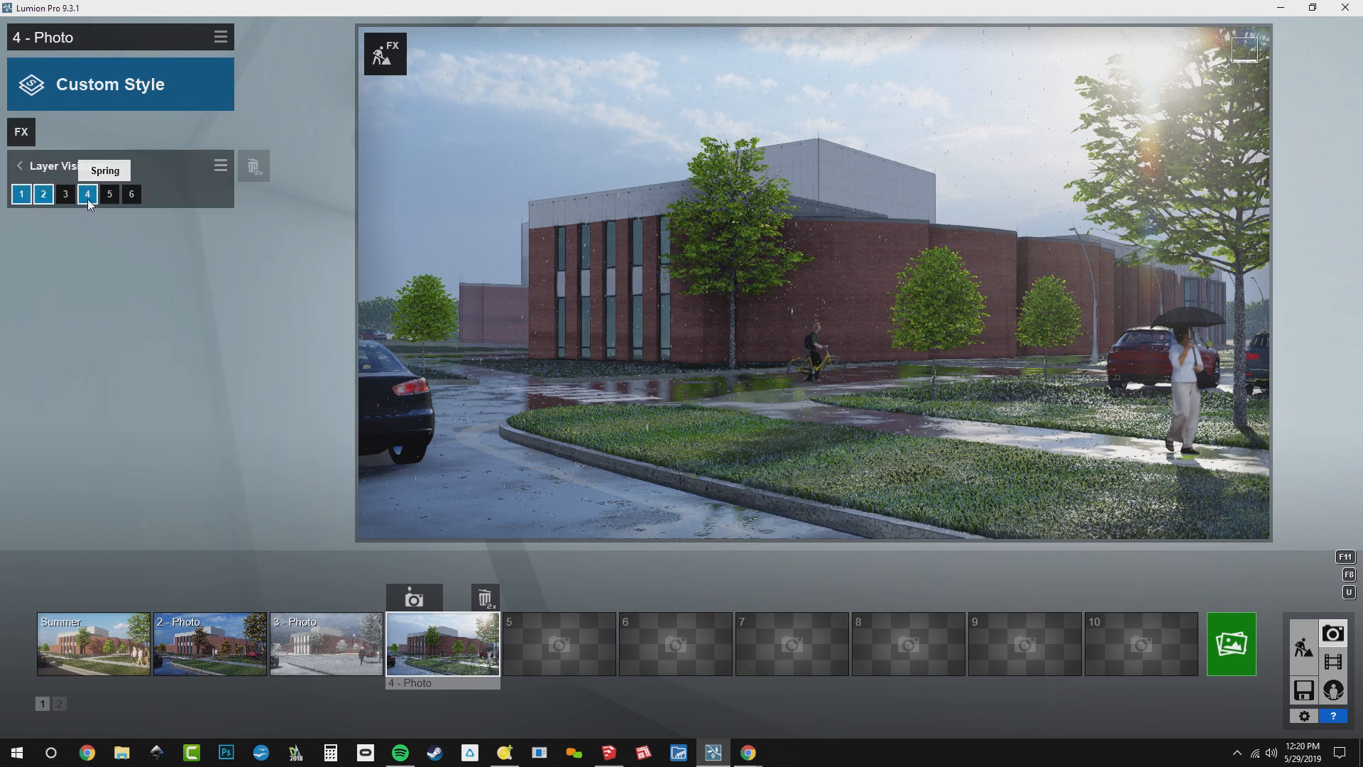
{"action": "left_click", "coordinate": [48, 166]}
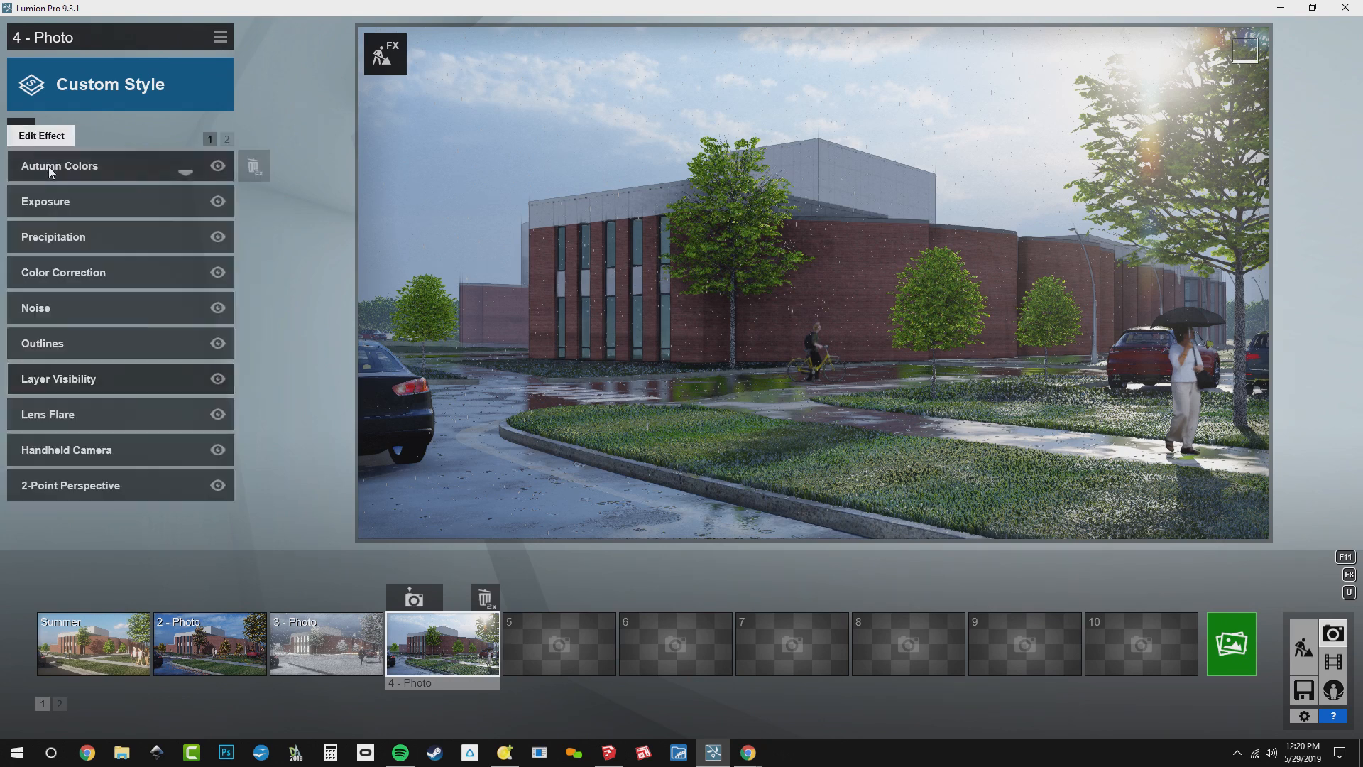
Raise the Saturation of photo 4's Autumn Colors effect to about 2.3 and return to the effects list
{"action": "left_click", "coordinate": [101, 164]}
{"action": "key", "text": "shift"}
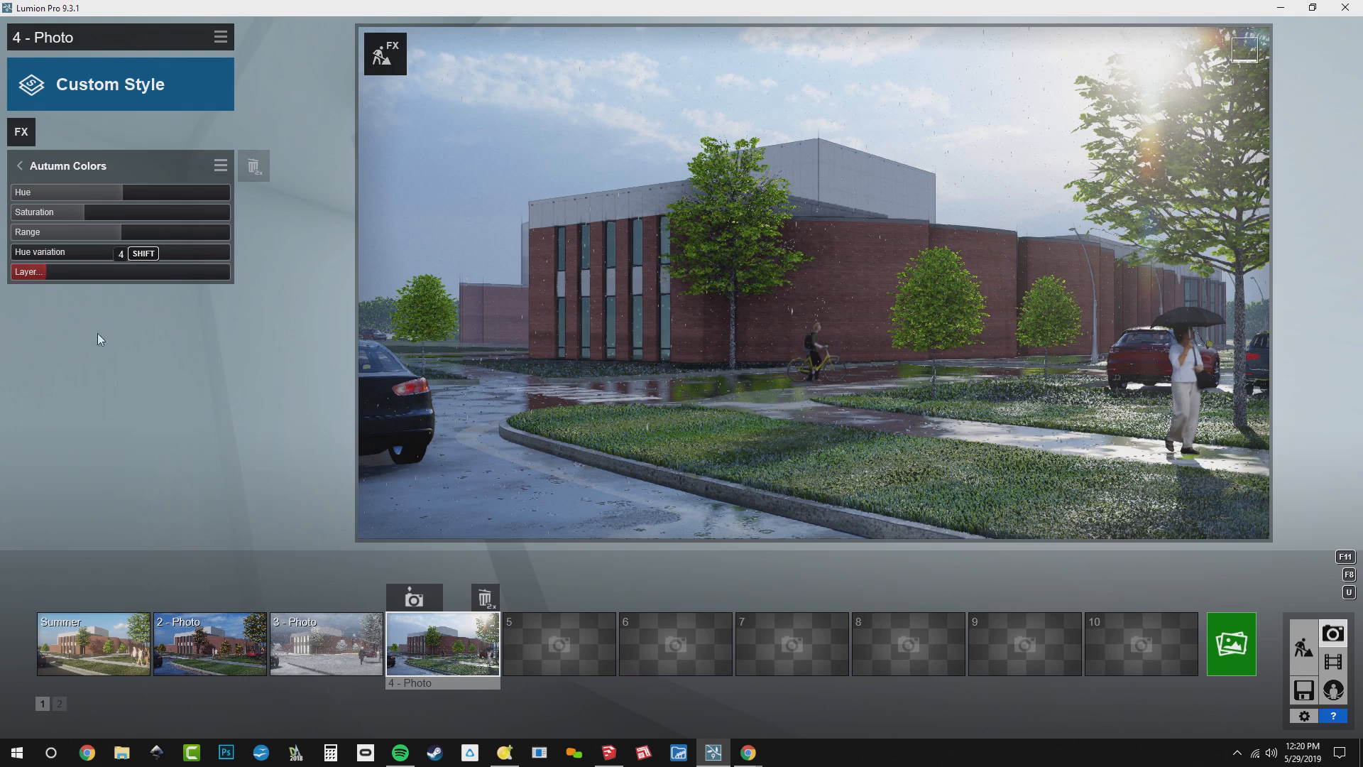
{"action": "left_click_drag", "start_coordinate": [94, 215], "coordinate": [59, 220]}
{"action": "left_click_drag", "start_coordinate": [171, 219], "coordinate": [305, 224]}
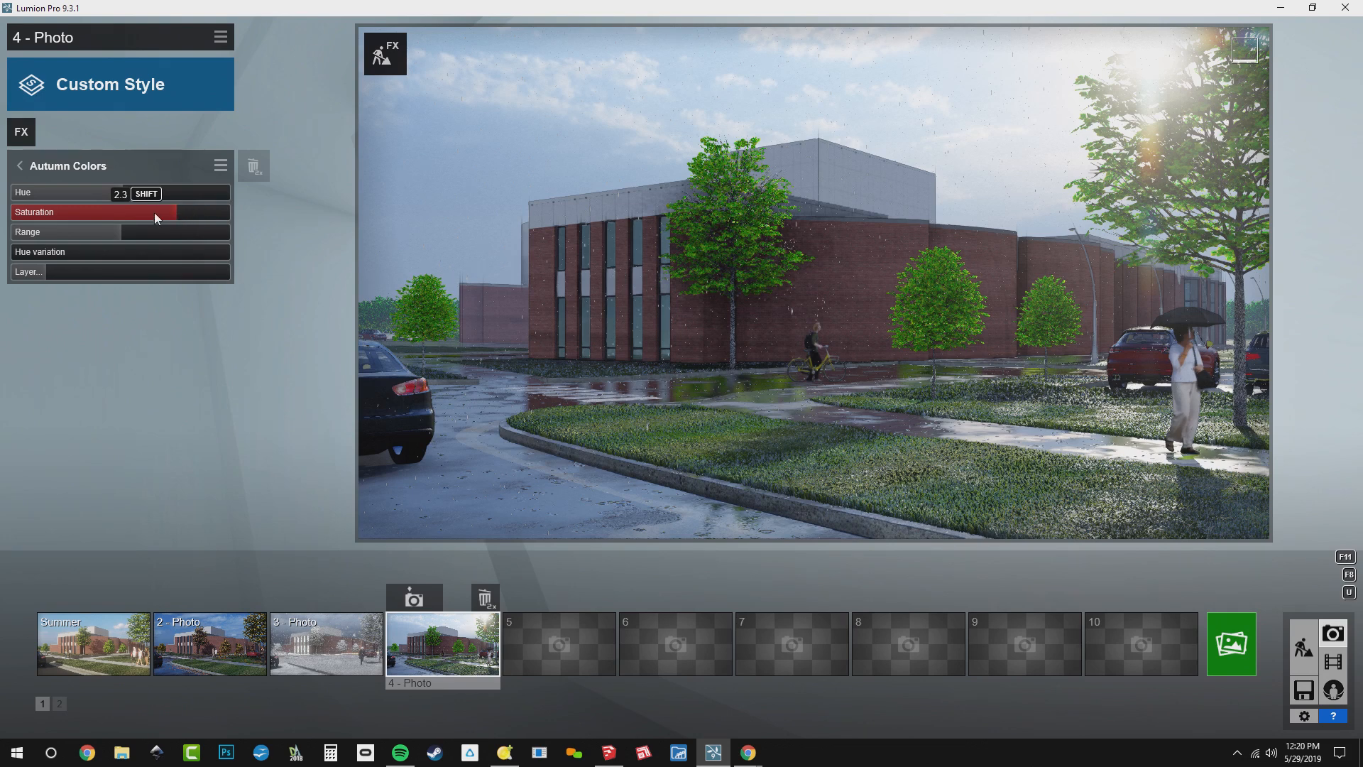
{"action": "left_click_drag", "start_coordinate": [179, 213], "coordinate": [179, 206]}
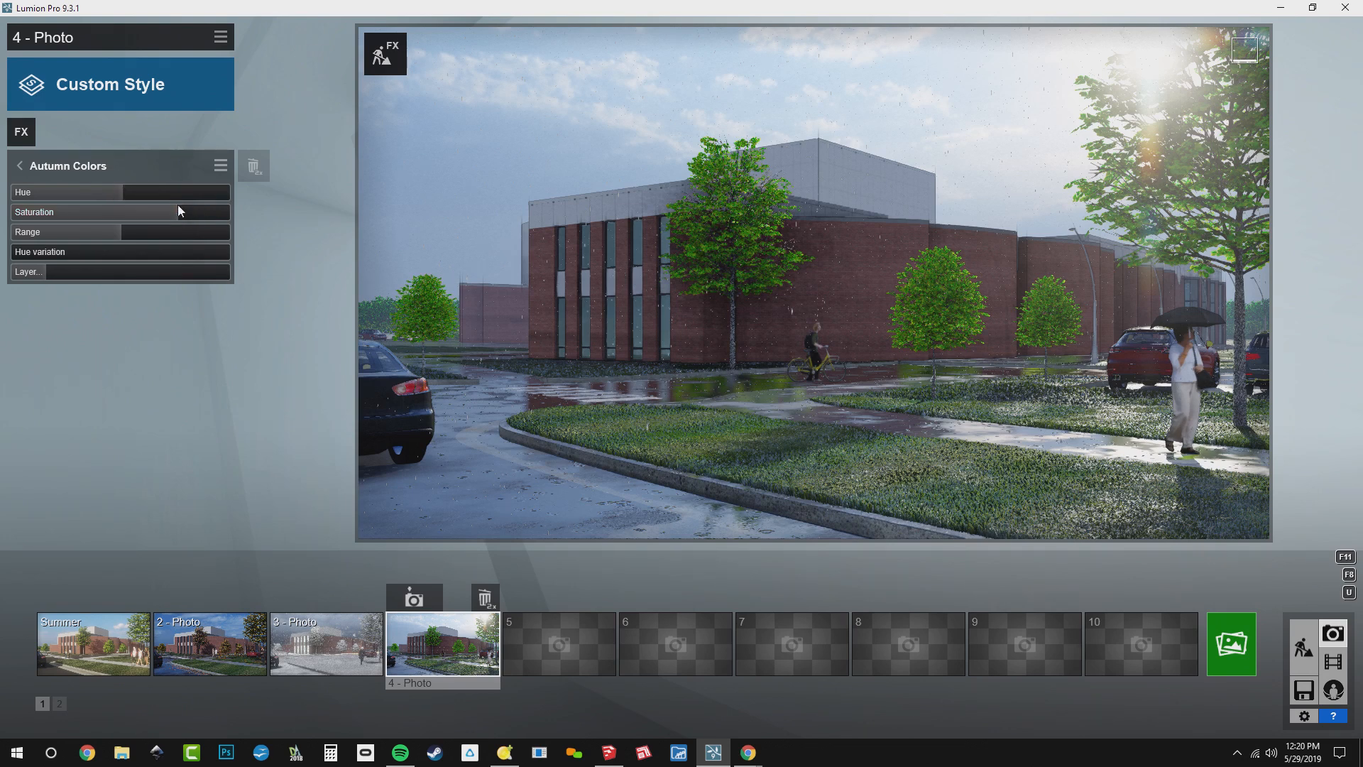
{"action": "left_click", "coordinate": [75, 164]}
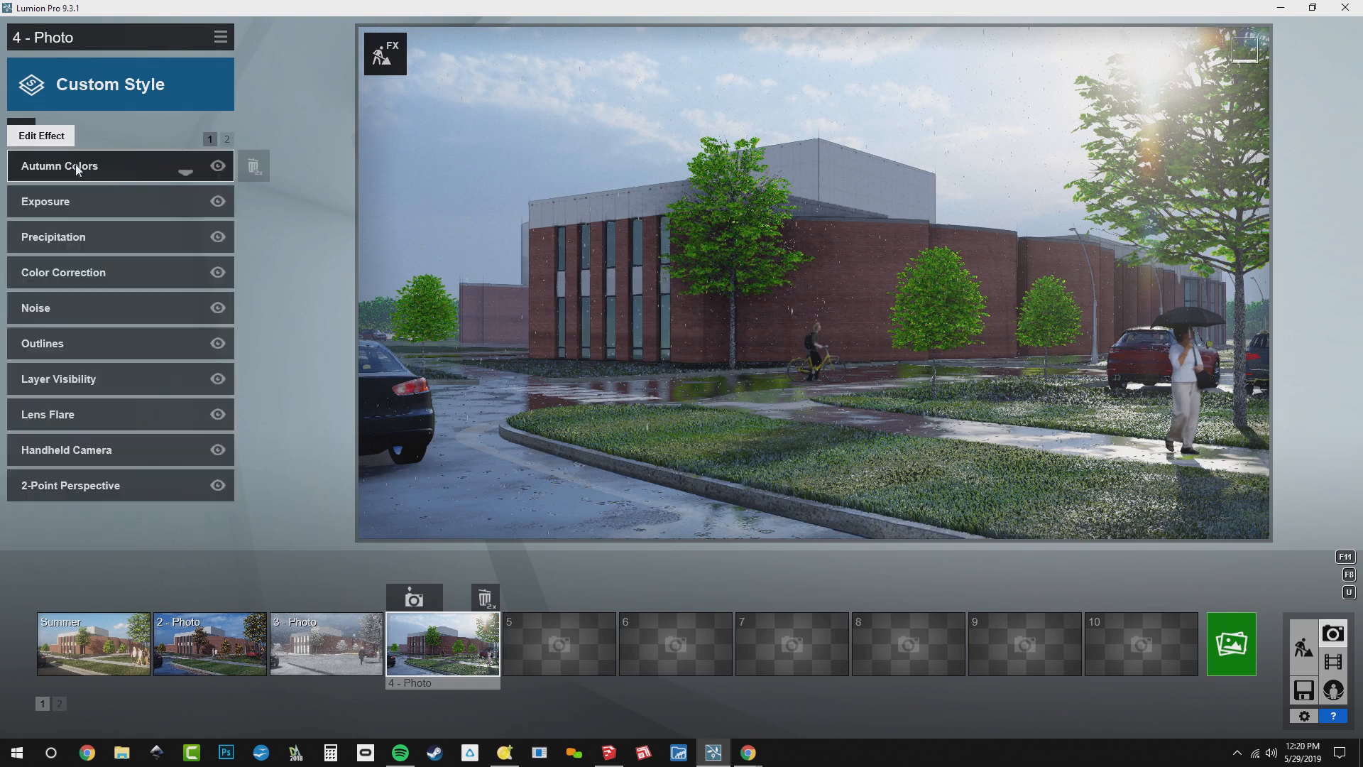
Raise the Saturation of photo 4's Color Correction effect to about 1.3 and return to the effects list
{"action": "left_click", "coordinate": [94, 282]}
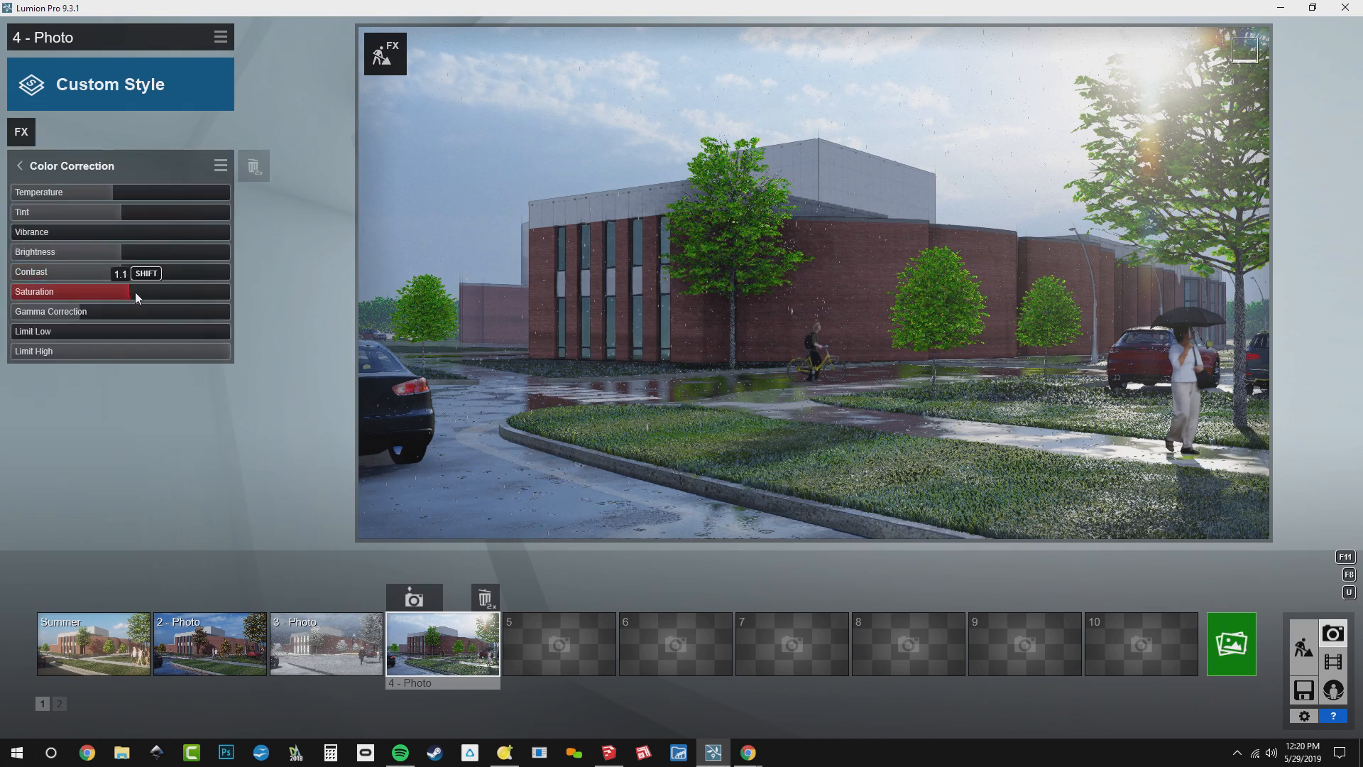
{"action": "left_click_drag", "start_coordinate": [135, 292], "coordinate": [163, 301]}
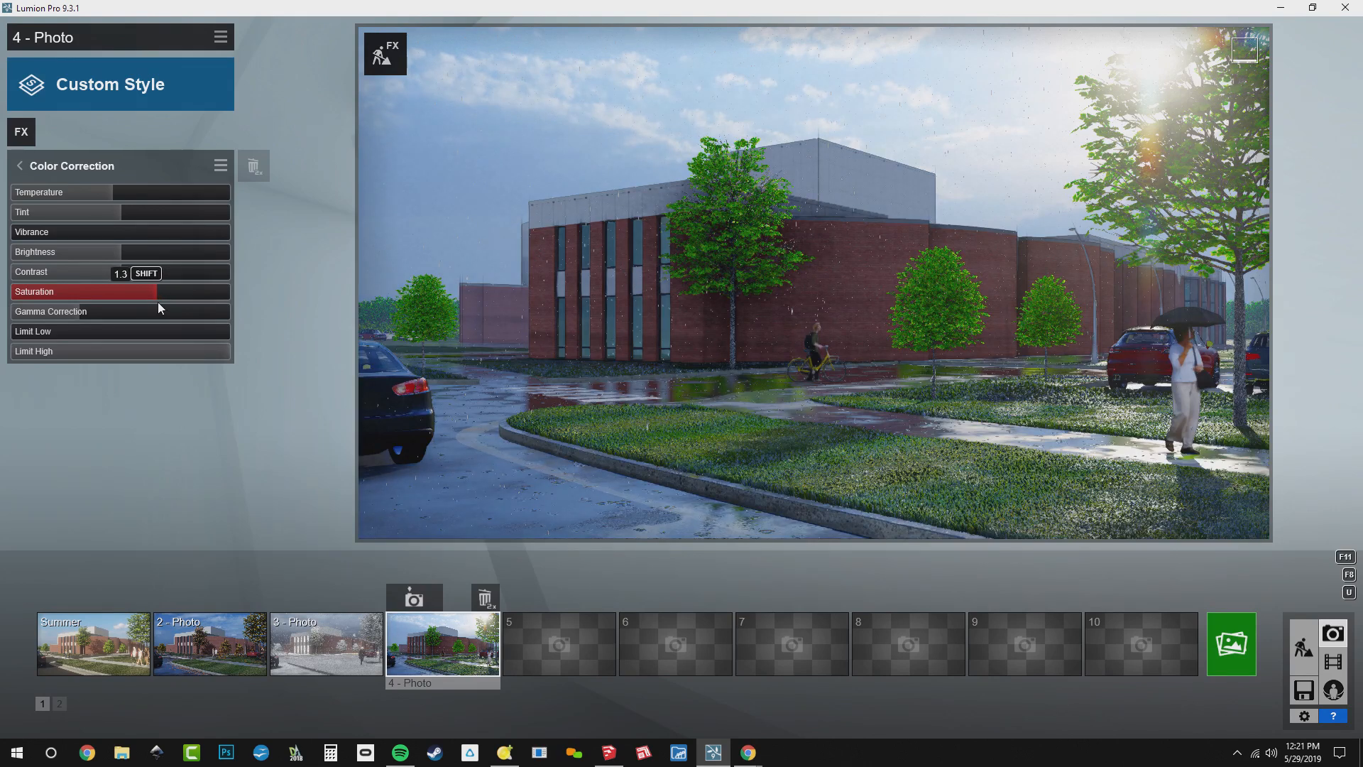
{"action": "left_click", "coordinate": [90, 168]}
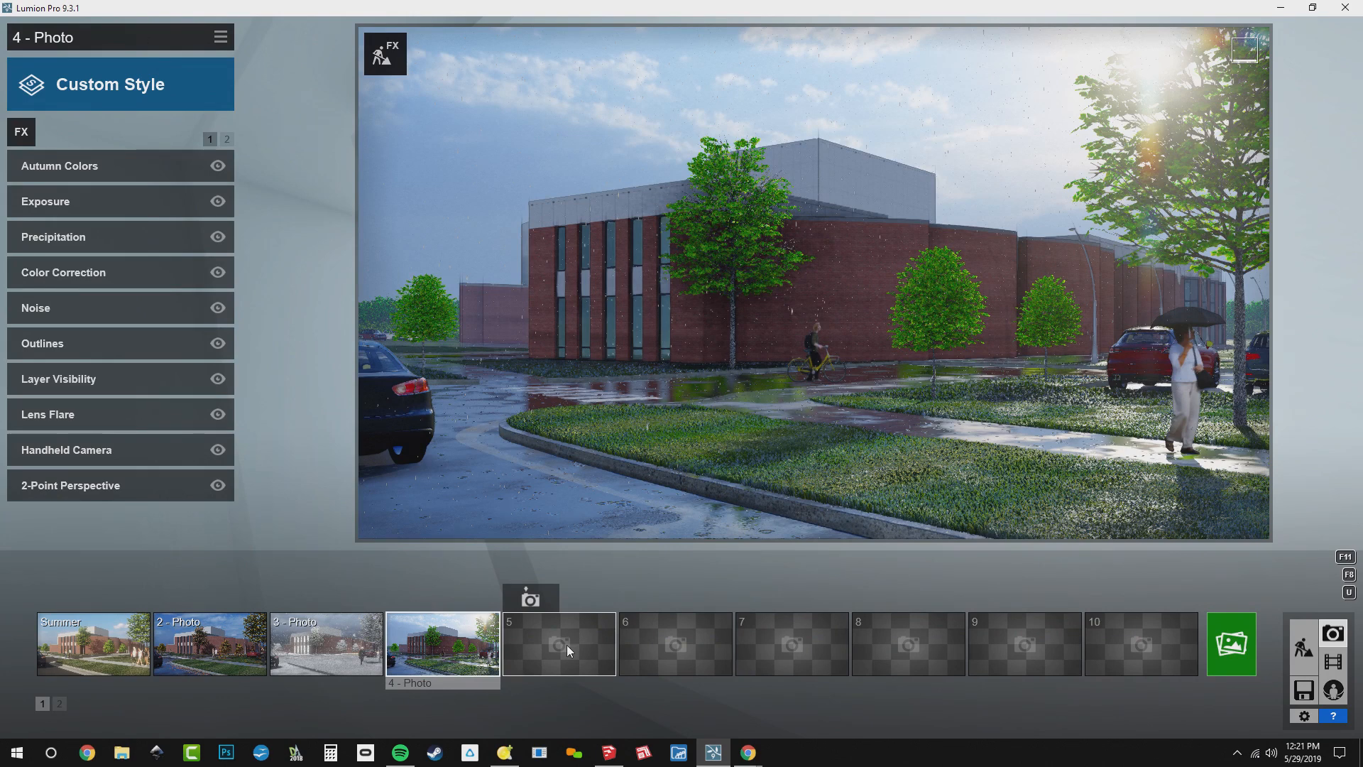
Save photo 2's effects as BD_Crisp Fall in the WEBINAR folder, then switch to photo 3
{"action": "left_click", "coordinate": [83, 657]}
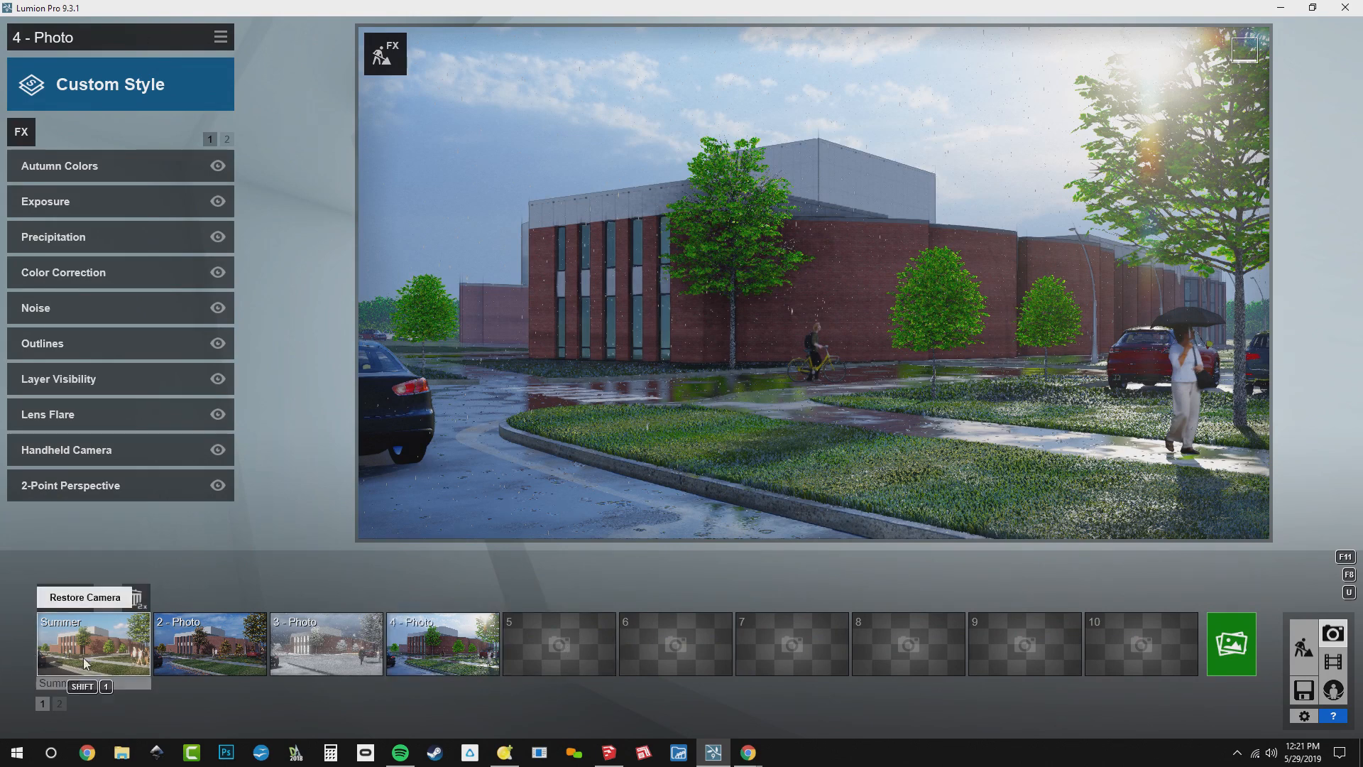
{"action": "left_click", "coordinate": [215, 650]}
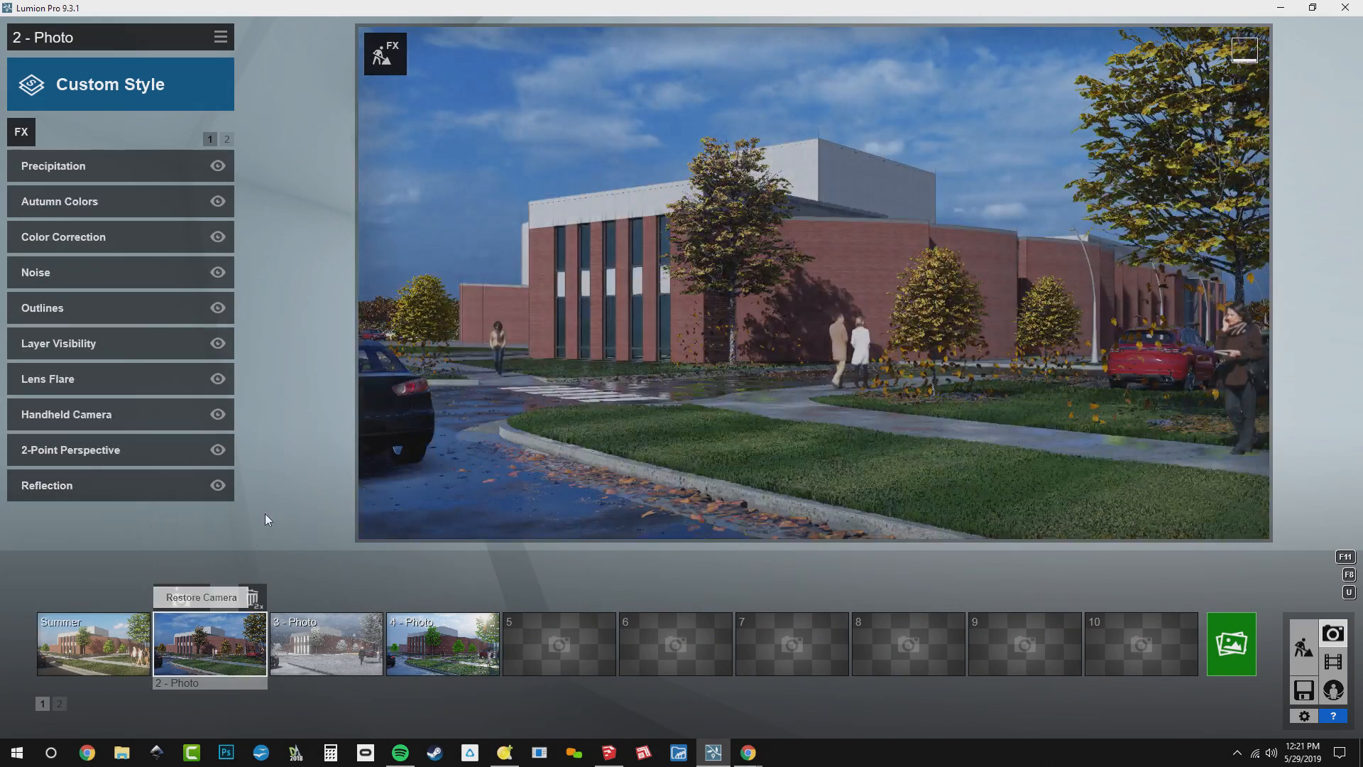
{"action": "left_click", "coordinate": [220, 37]}
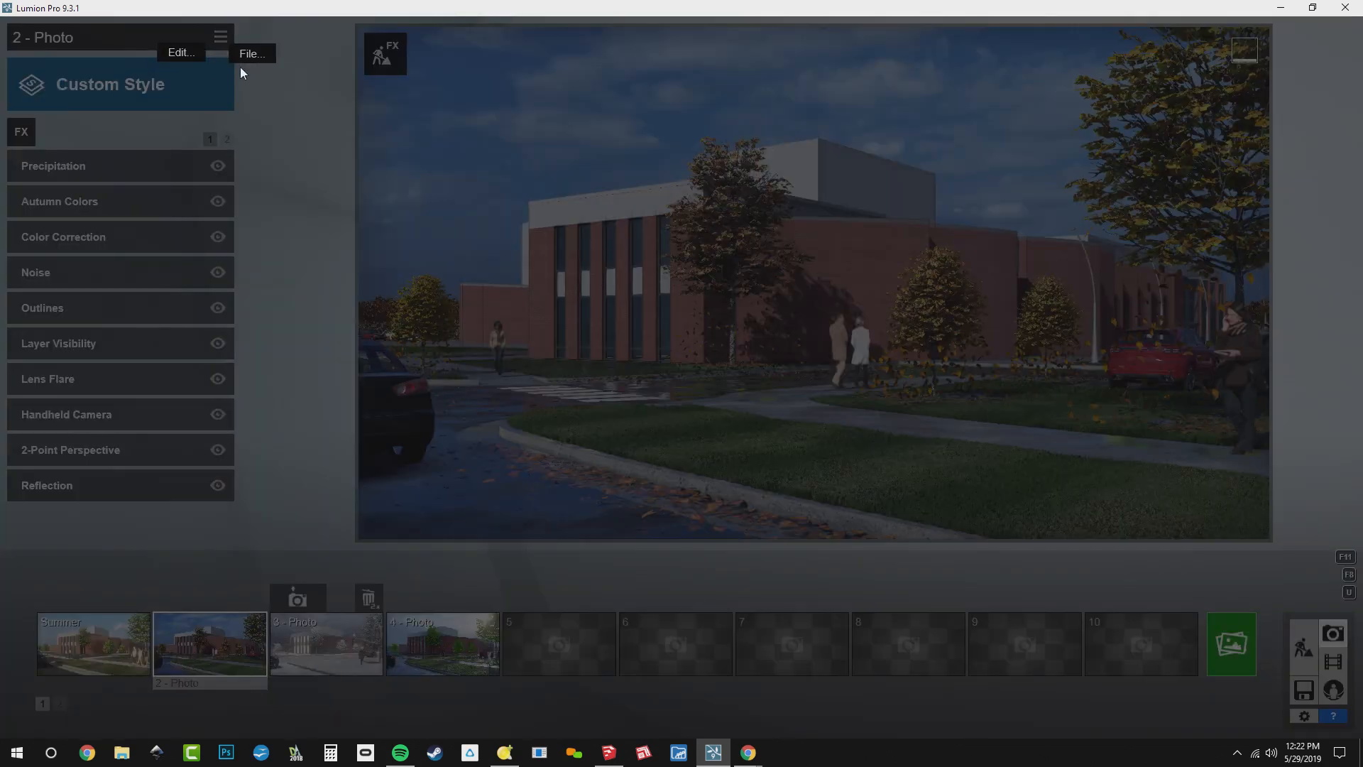
{"action": "left_click", "coordinate": [253, 56]}
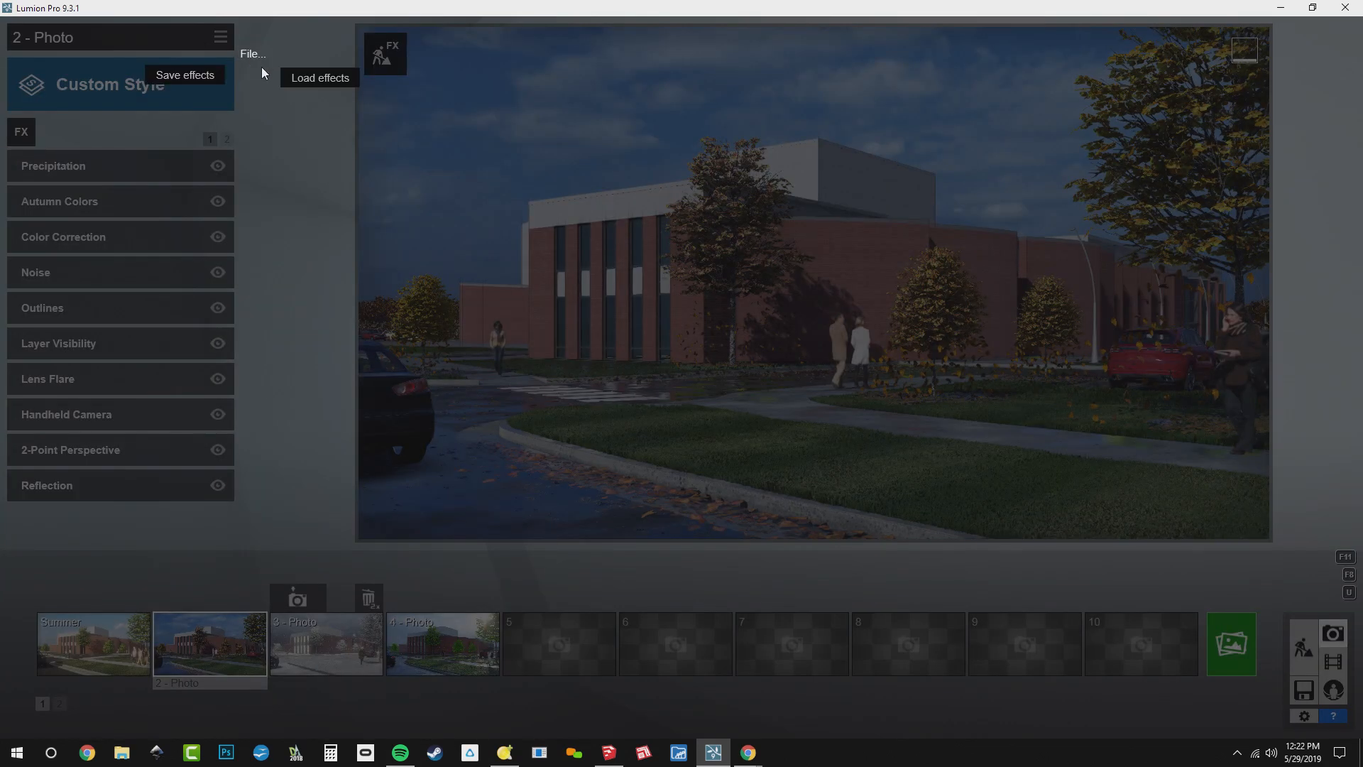
{"action": "left_click", "coordinate": [184, 75]}
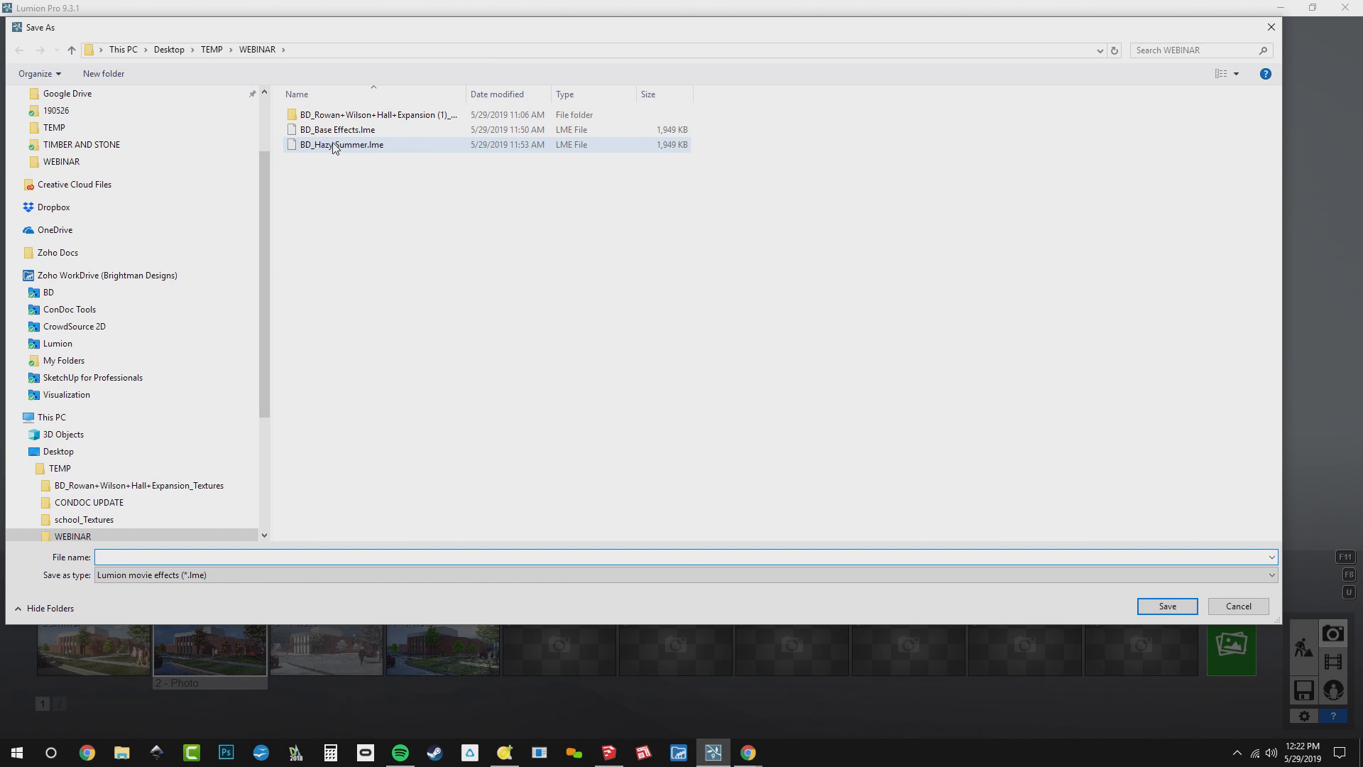
{"action": "left_click", "coordinate": [334, 147]}
{"action": "left_click_drag", "start_coordinate": [134, 556], "coordinate": [183, 556]}
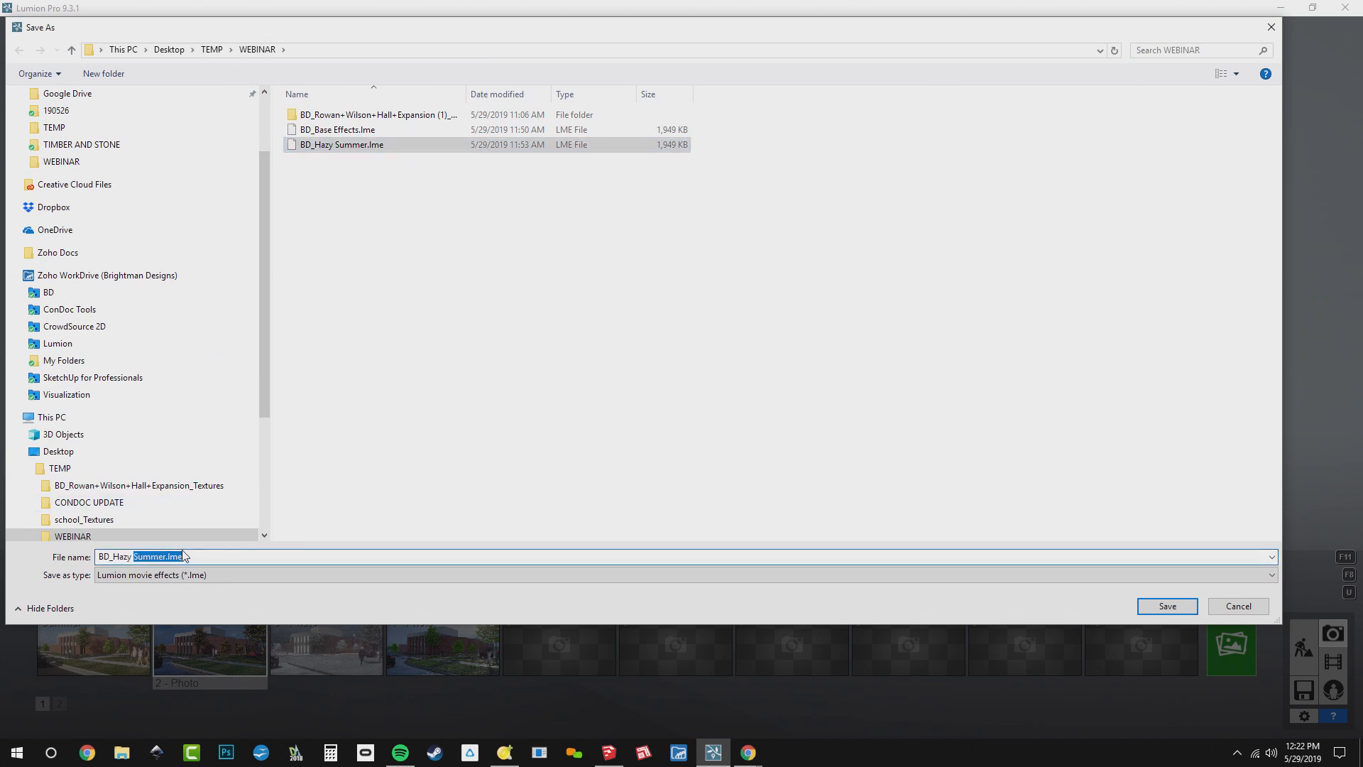
{"action": "key", "text": "BackSpace"}
{"action": "key", "text": "BackSpace"}
{"action": "key", "text": "BackSpace"}
{"action": "key", "text": "BackSpace"}
{"action": "key", "text": "BackSpace"}
{"action": "key", "text": "BackSpace"}
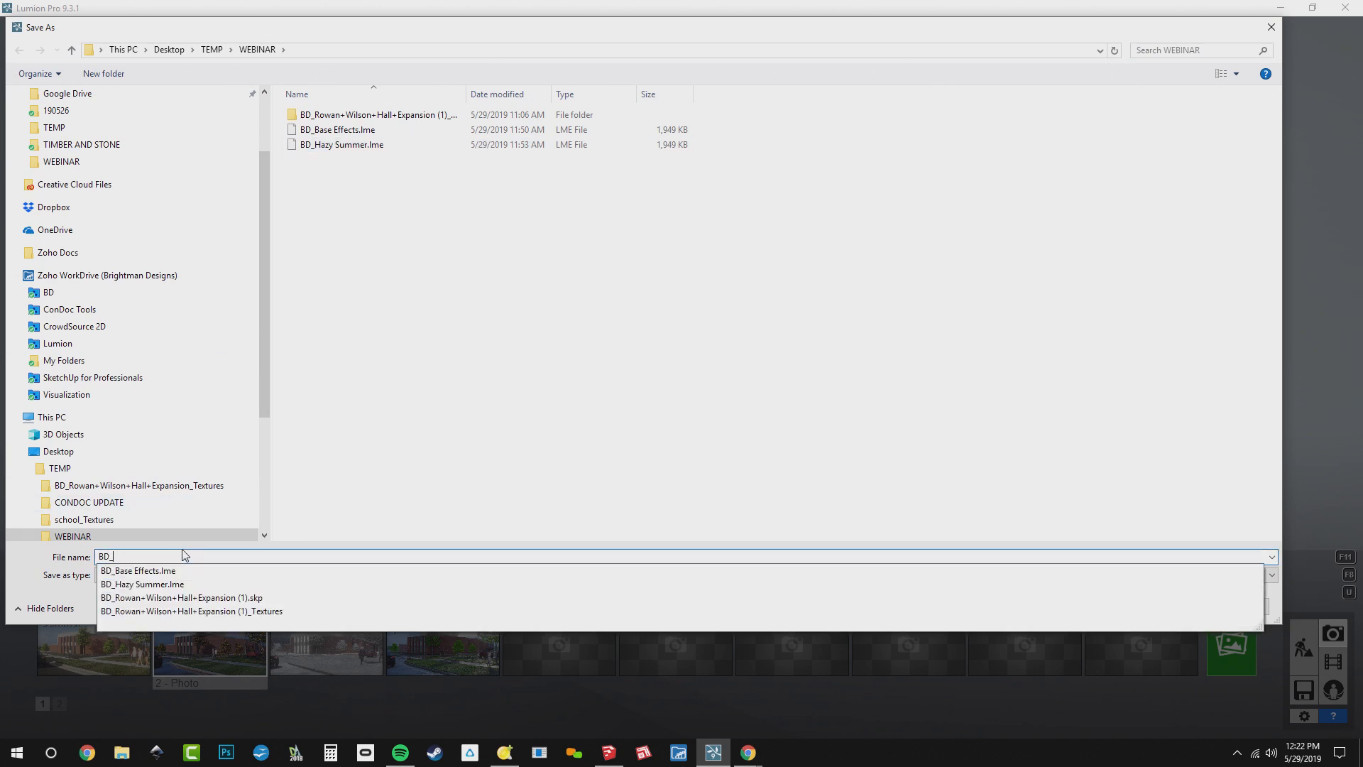
{"action": "type", "text": "Crisp Fall"}
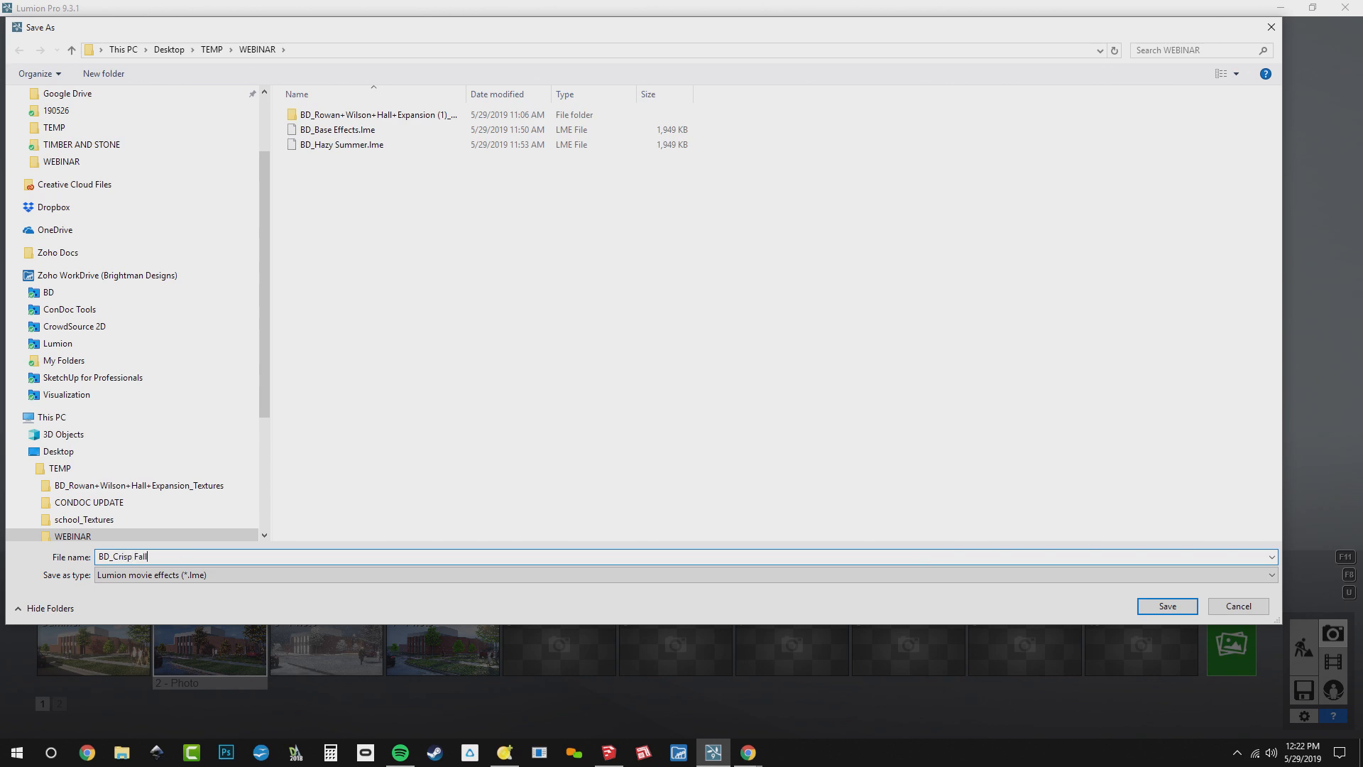
{"action": "key", "text": "Return"}
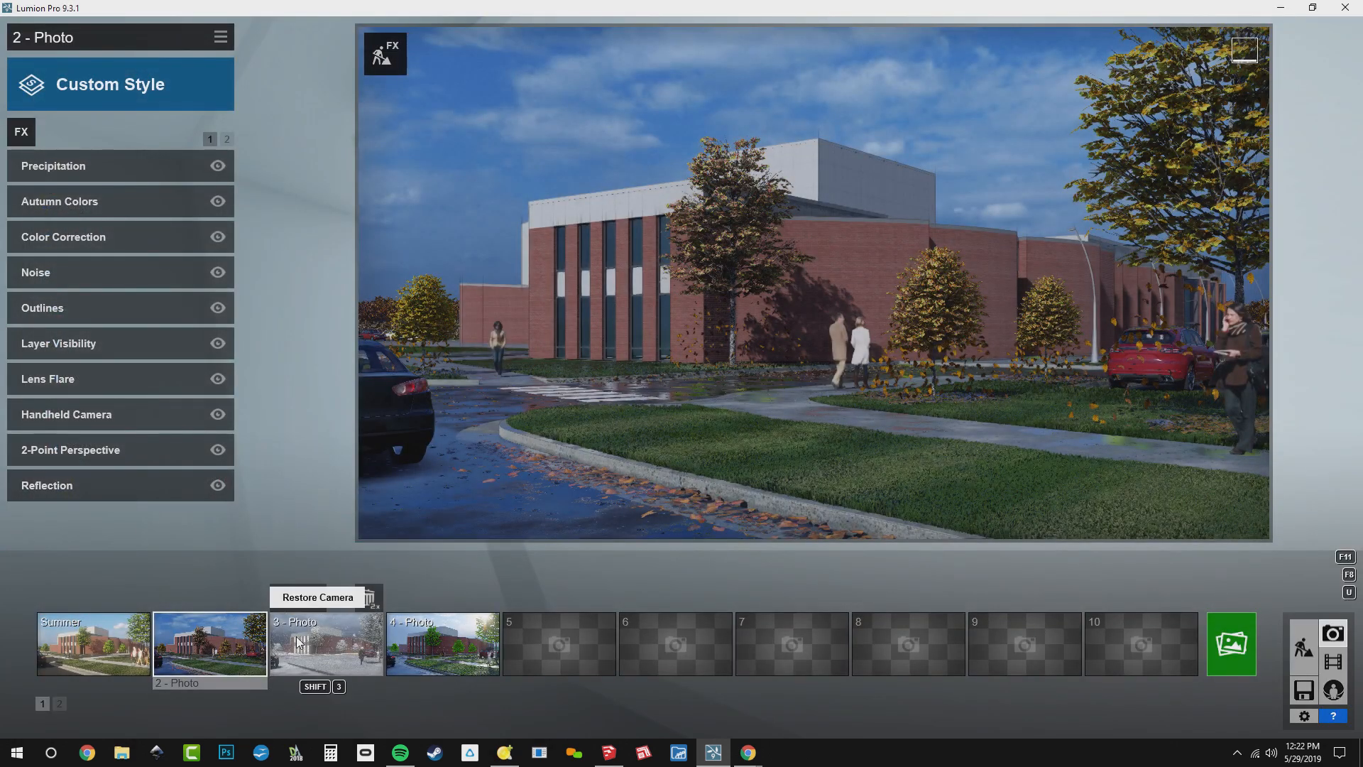
{"action": "left_click", "coordinate": [297, 642]}
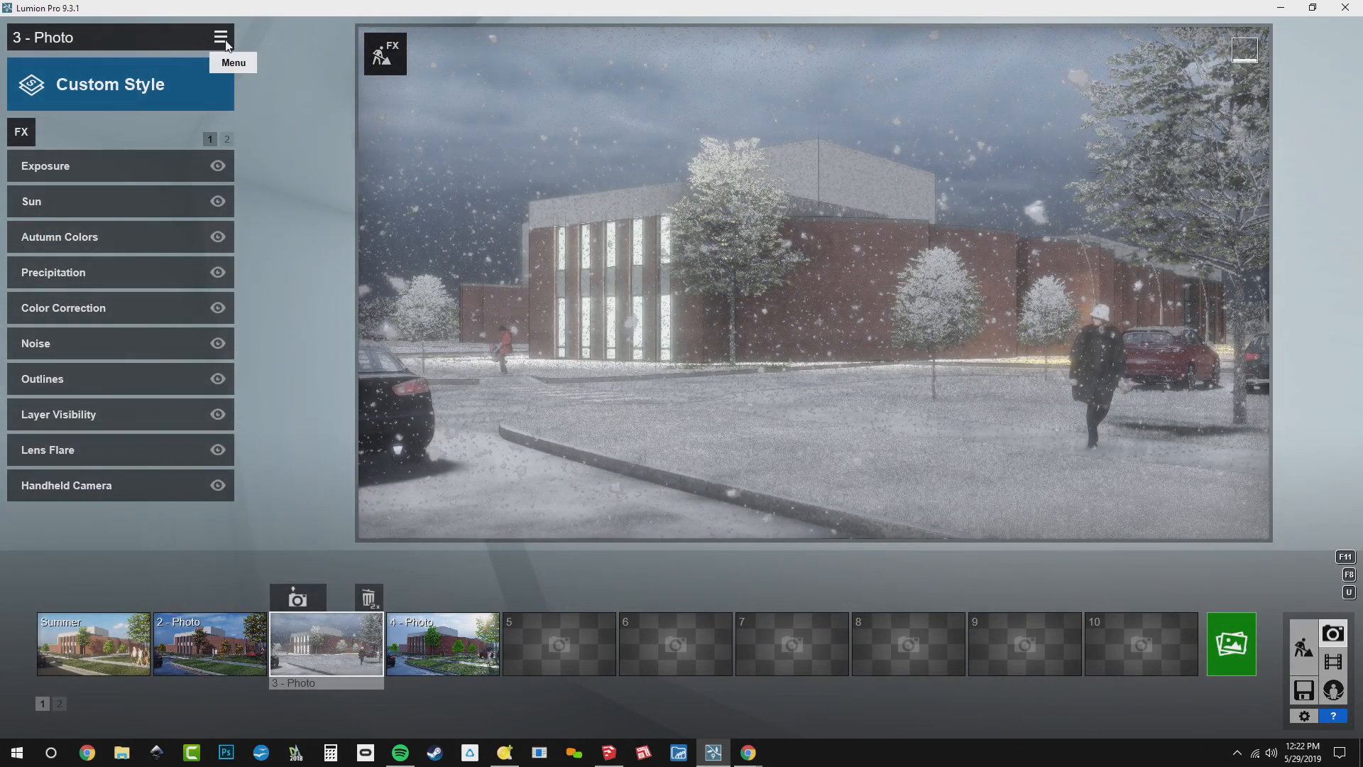
{"action": "left_click", "coordinate": [225, 43]}
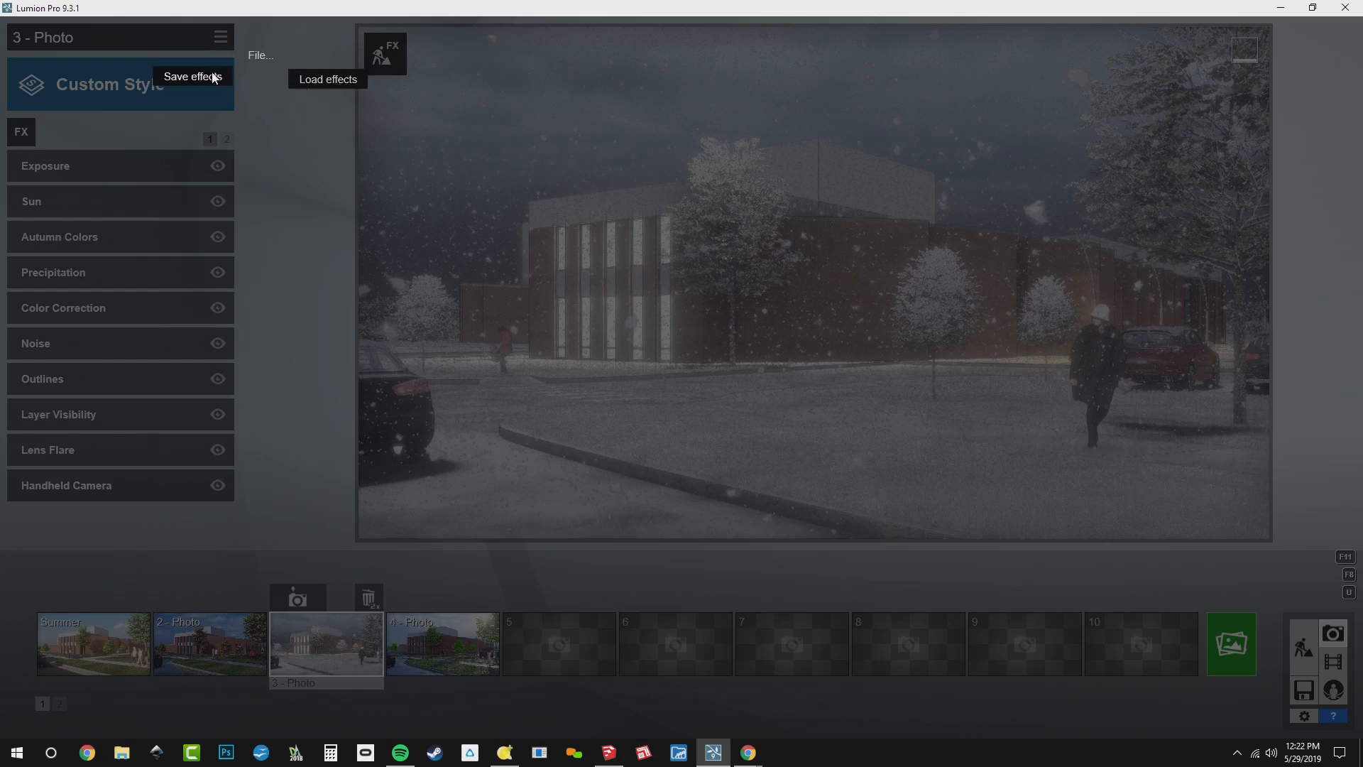
{"action": "left_click", "coordinate": [214, 77]}
{"action": "left_click", "coordinate": [326, 163]}
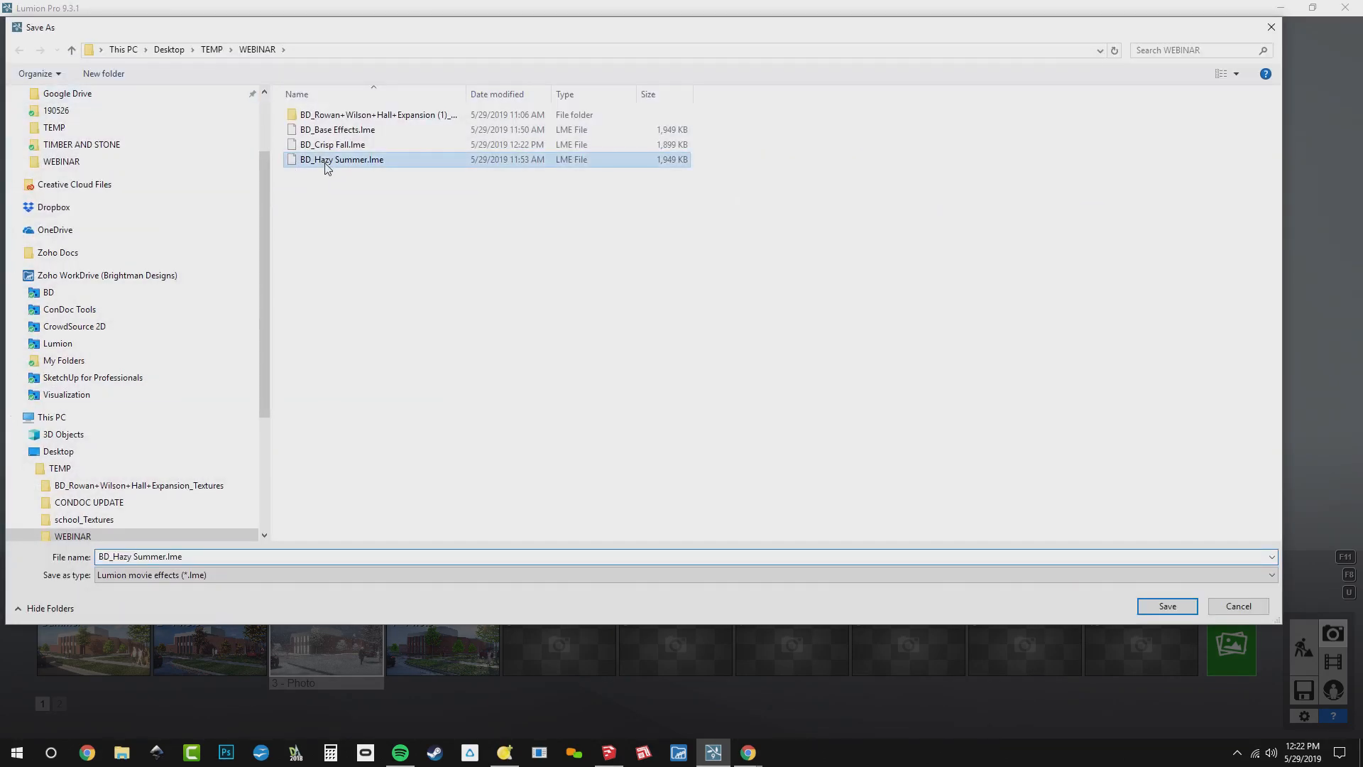
{"action": "key", "text": "BackSpace"}
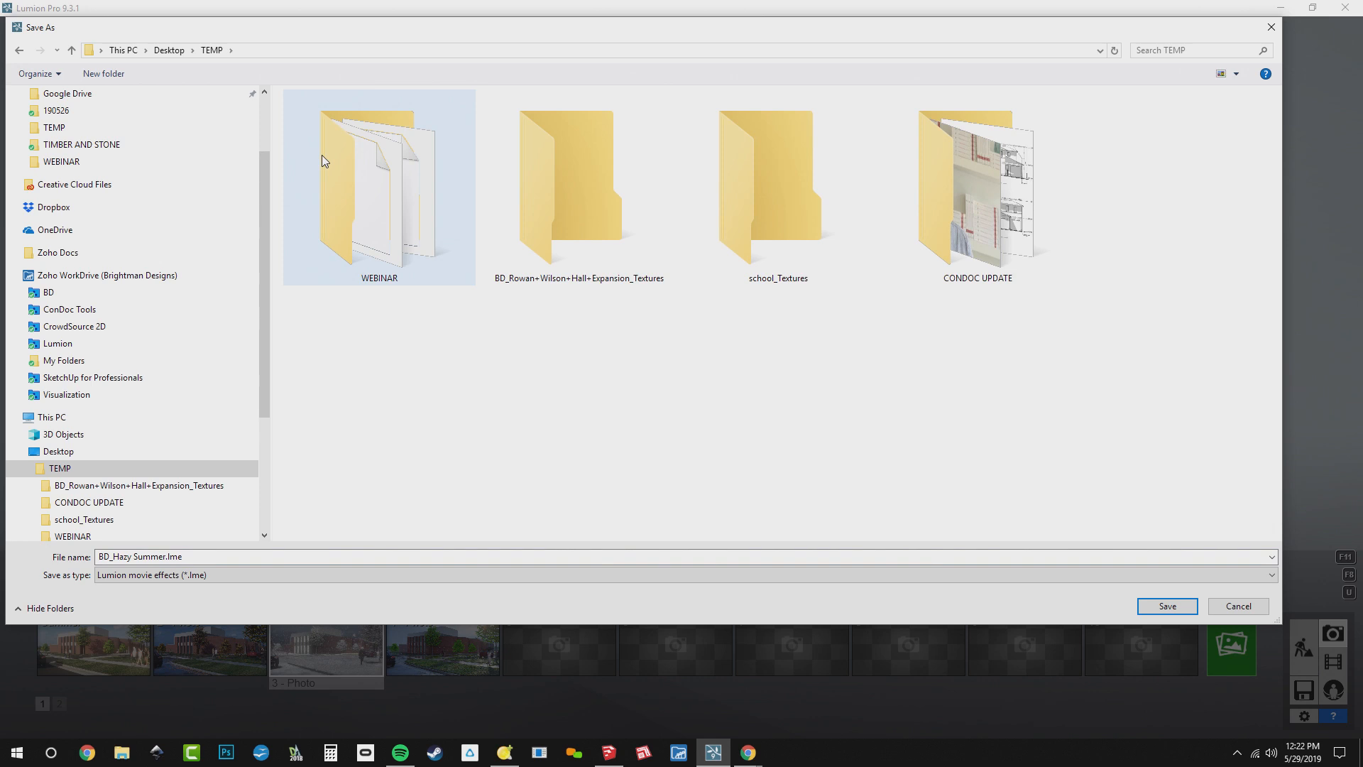
{"action": "key", "text": "Escape"}
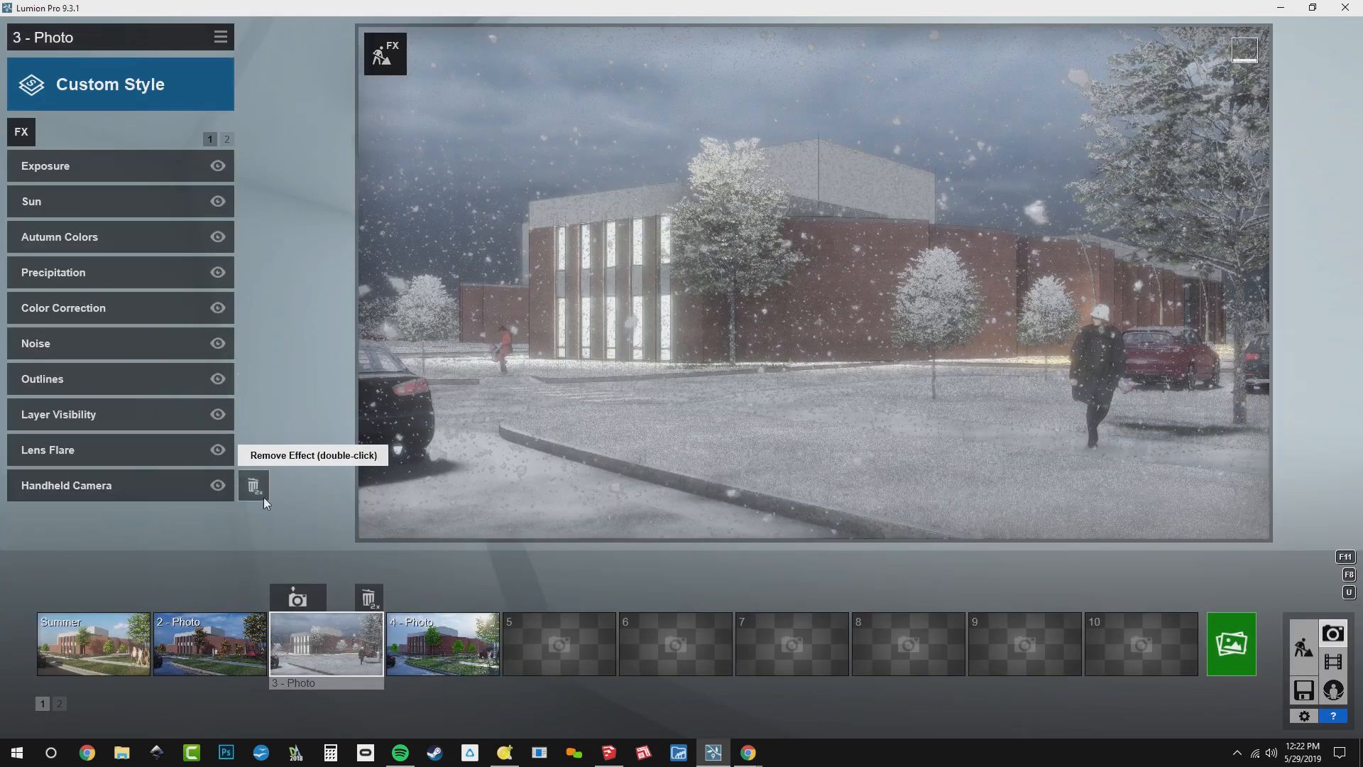
Save photo 3's effects as BD_Dreary Winter in the WEBINAR folder
{"action": "left_click", "coordinate": [220, 37]}
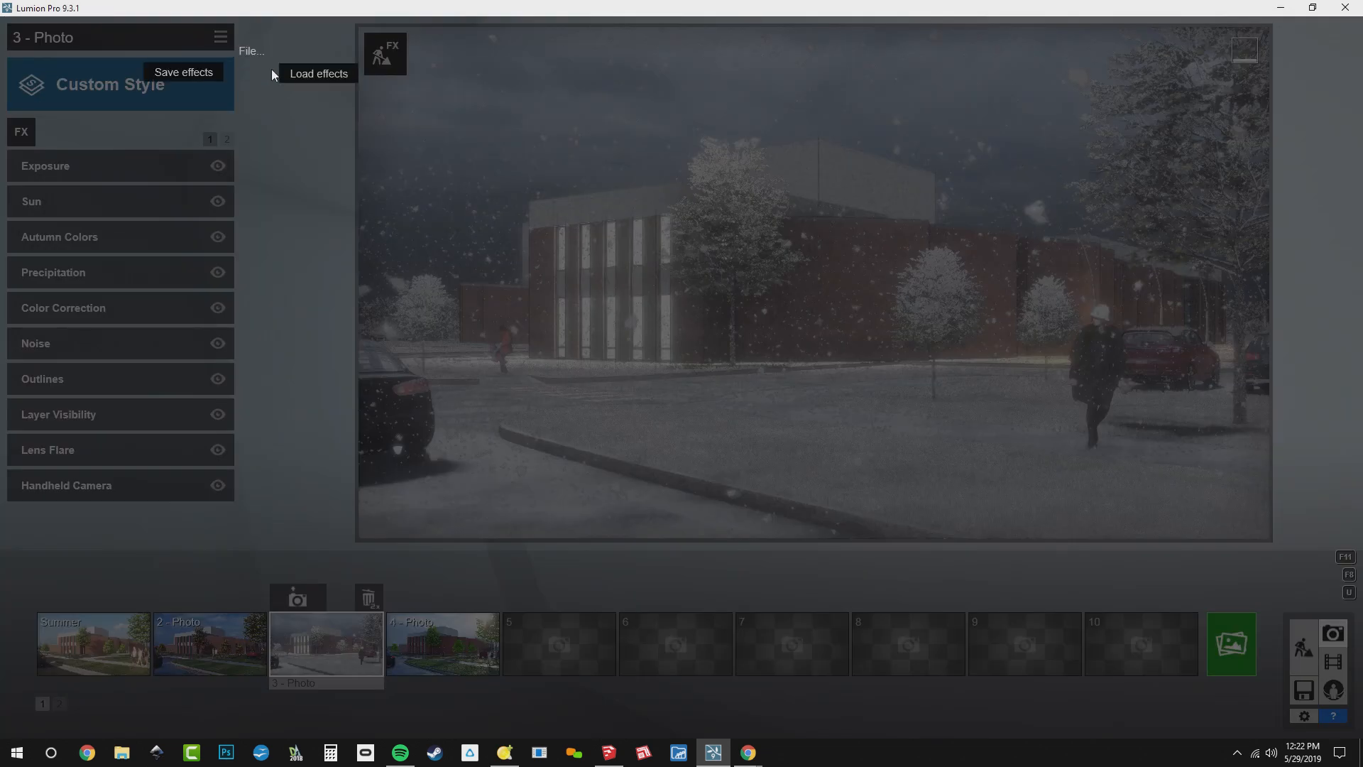
{"action": "left_click", "coordinate": [189, 73]}
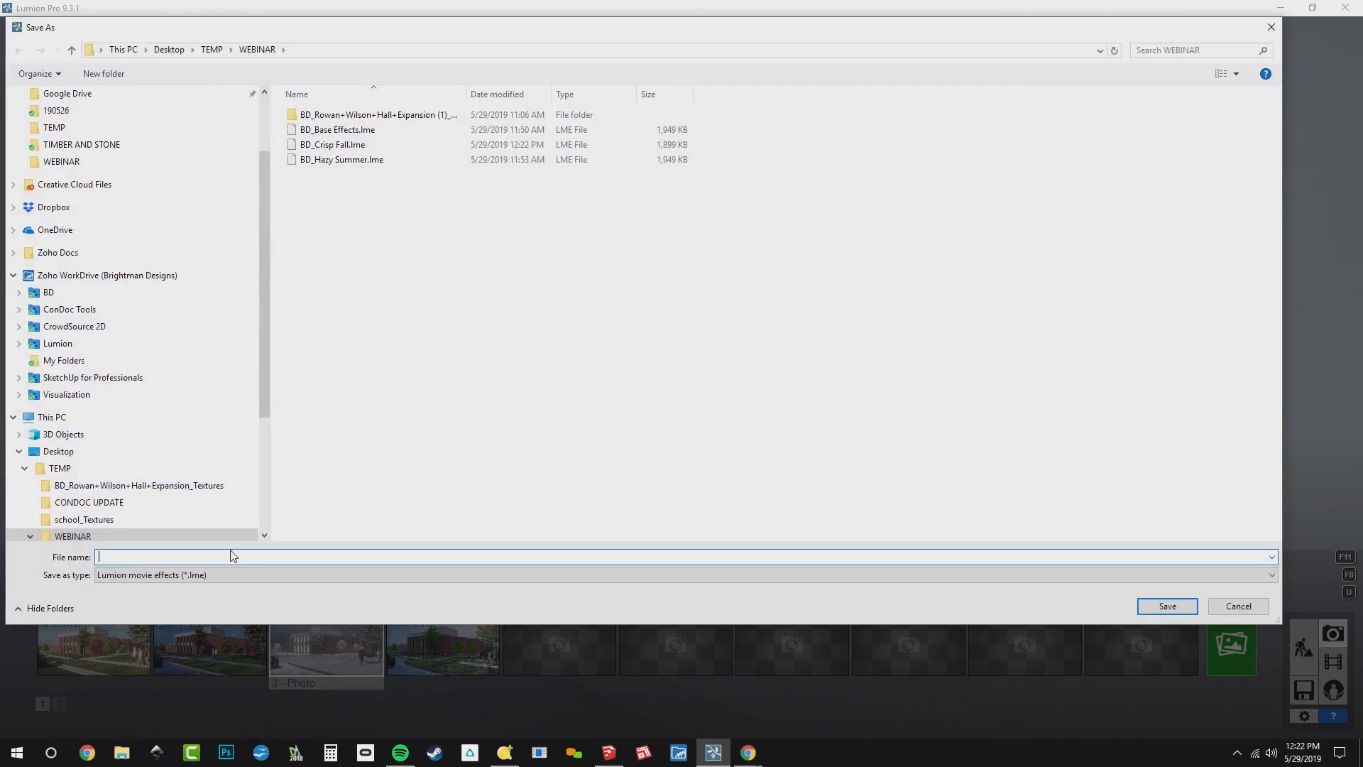
{"action": "type", "text": "BD"}
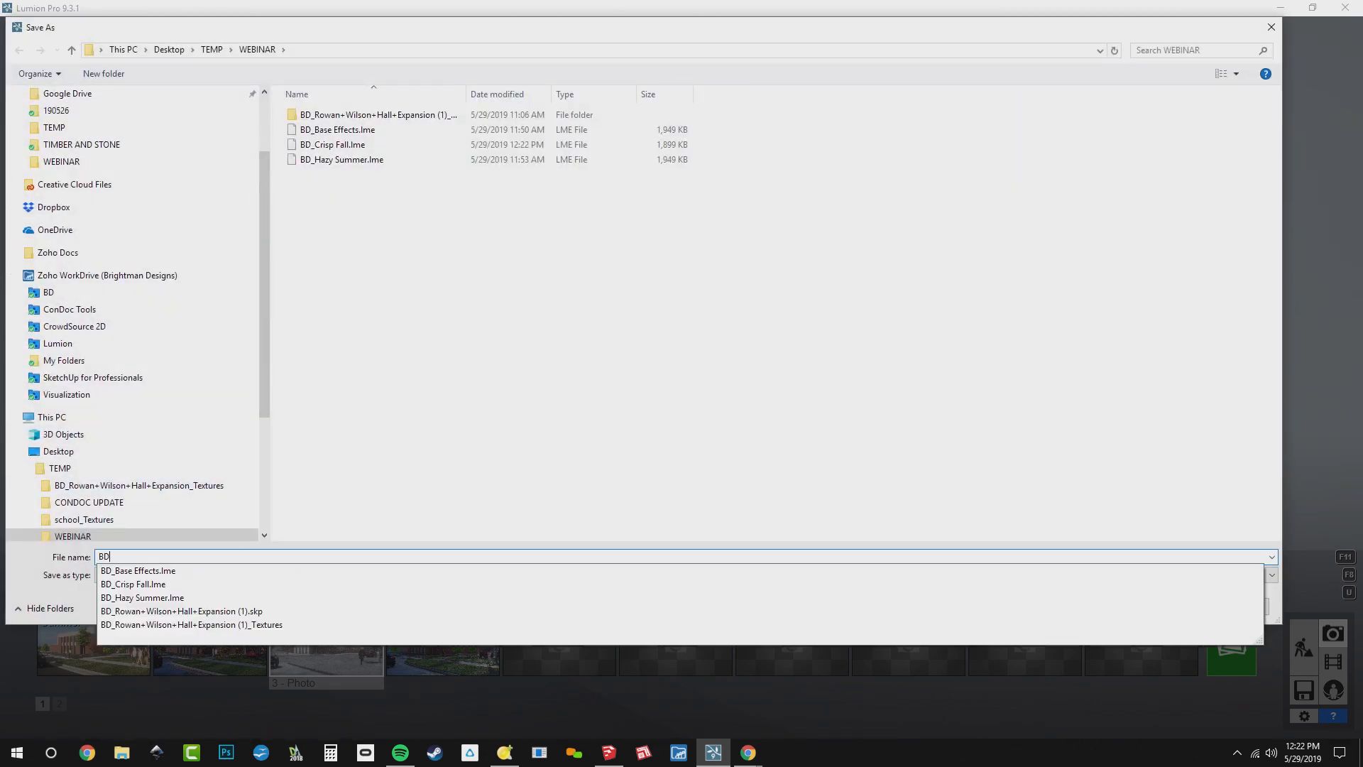
{"action": "type", "text": "_Dreary Winter"}
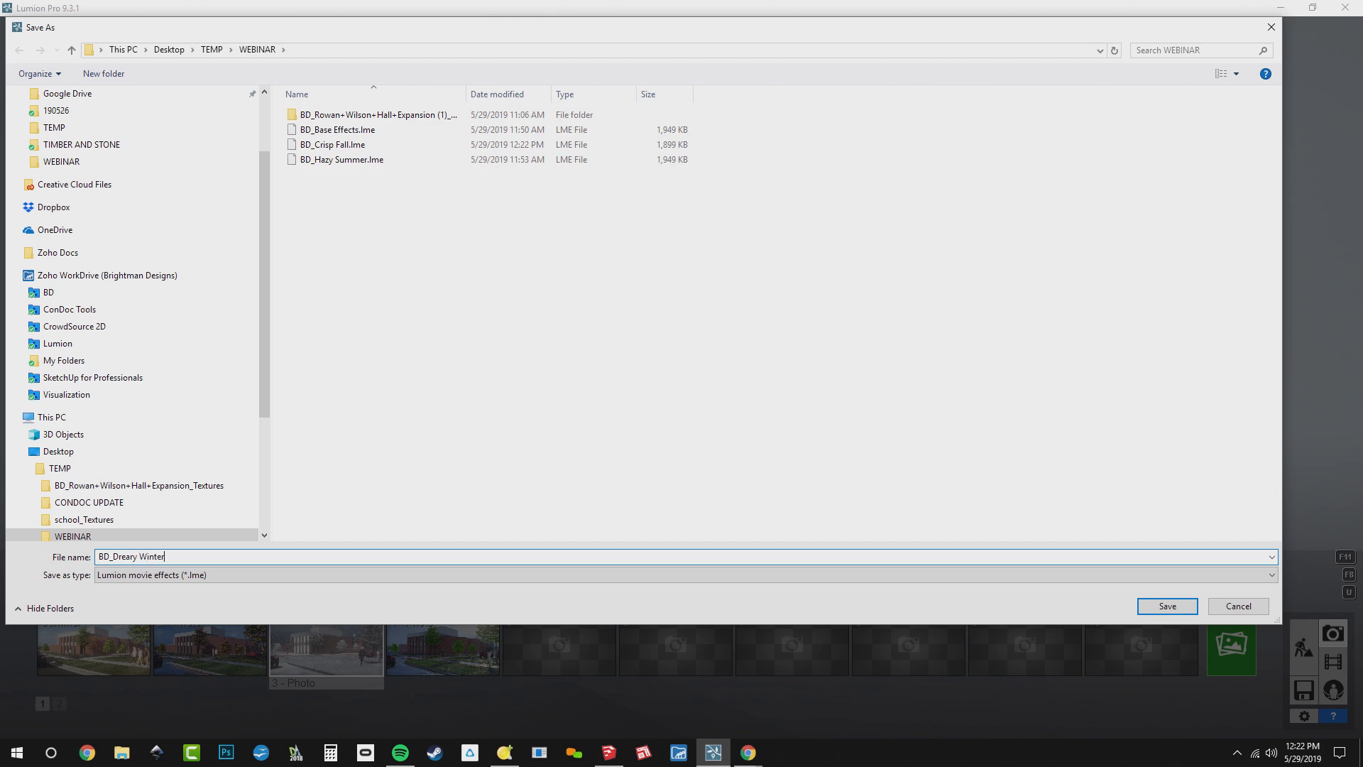
{"action": "key", "text": "Return"}
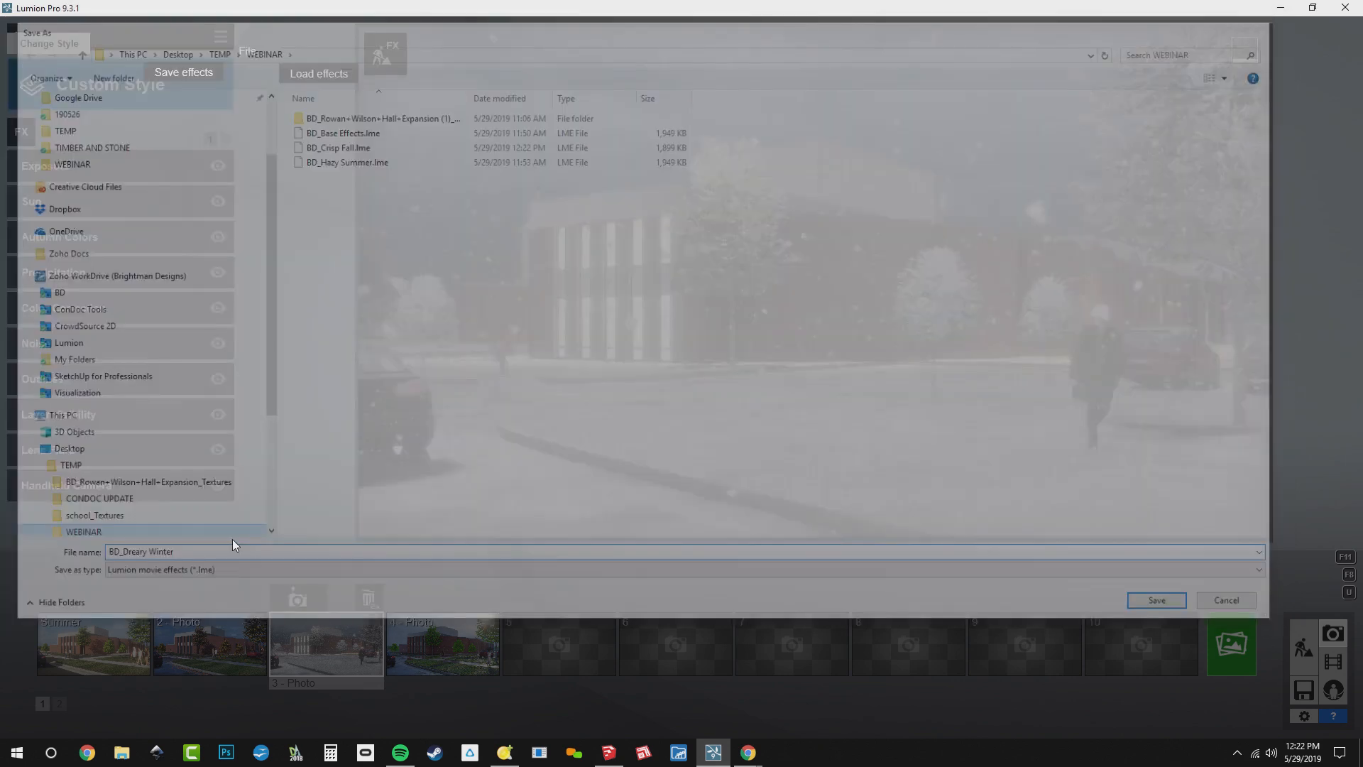
Save photo 4's effects as BD_Wet Spring in the WEBINAR folder
{"action": "left_click", "coordinate": [444, 632]}
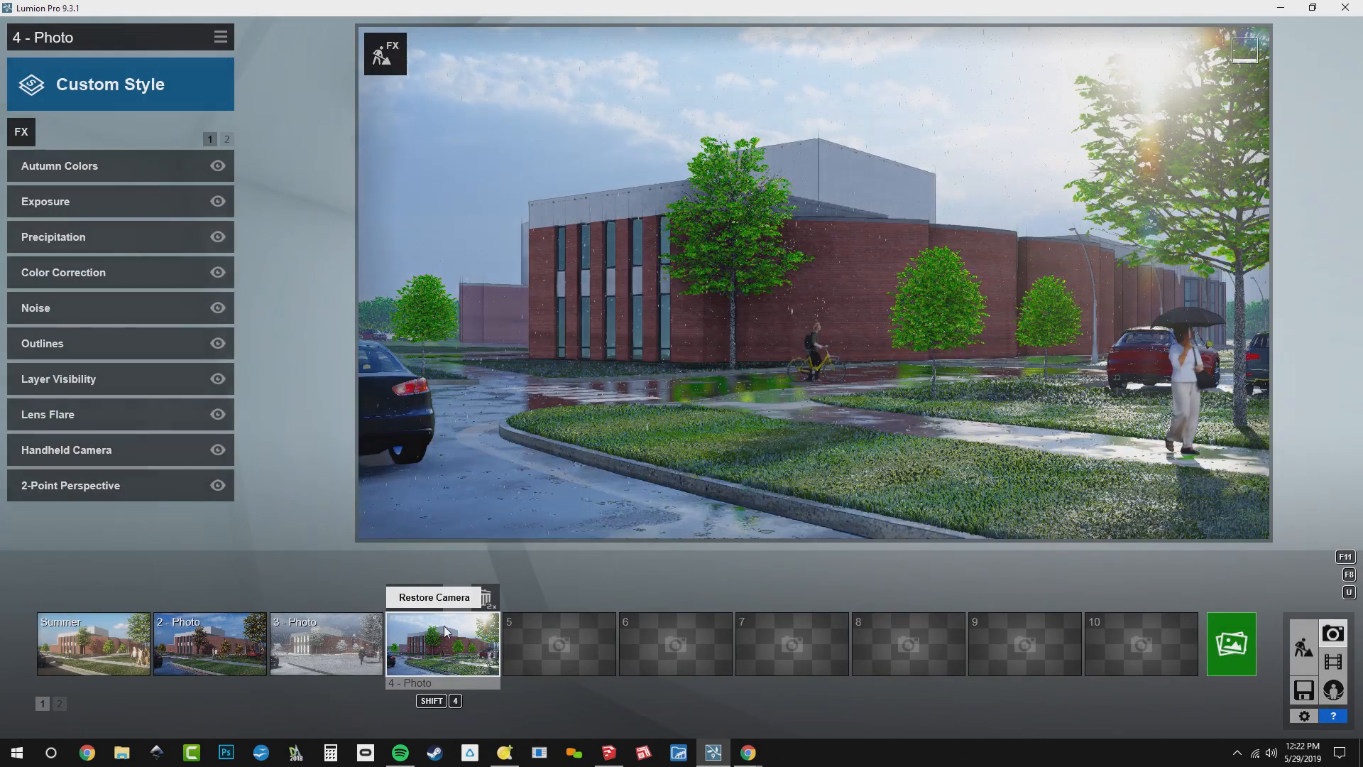
{"action": "left_click", "coordinate": [220, 36]}
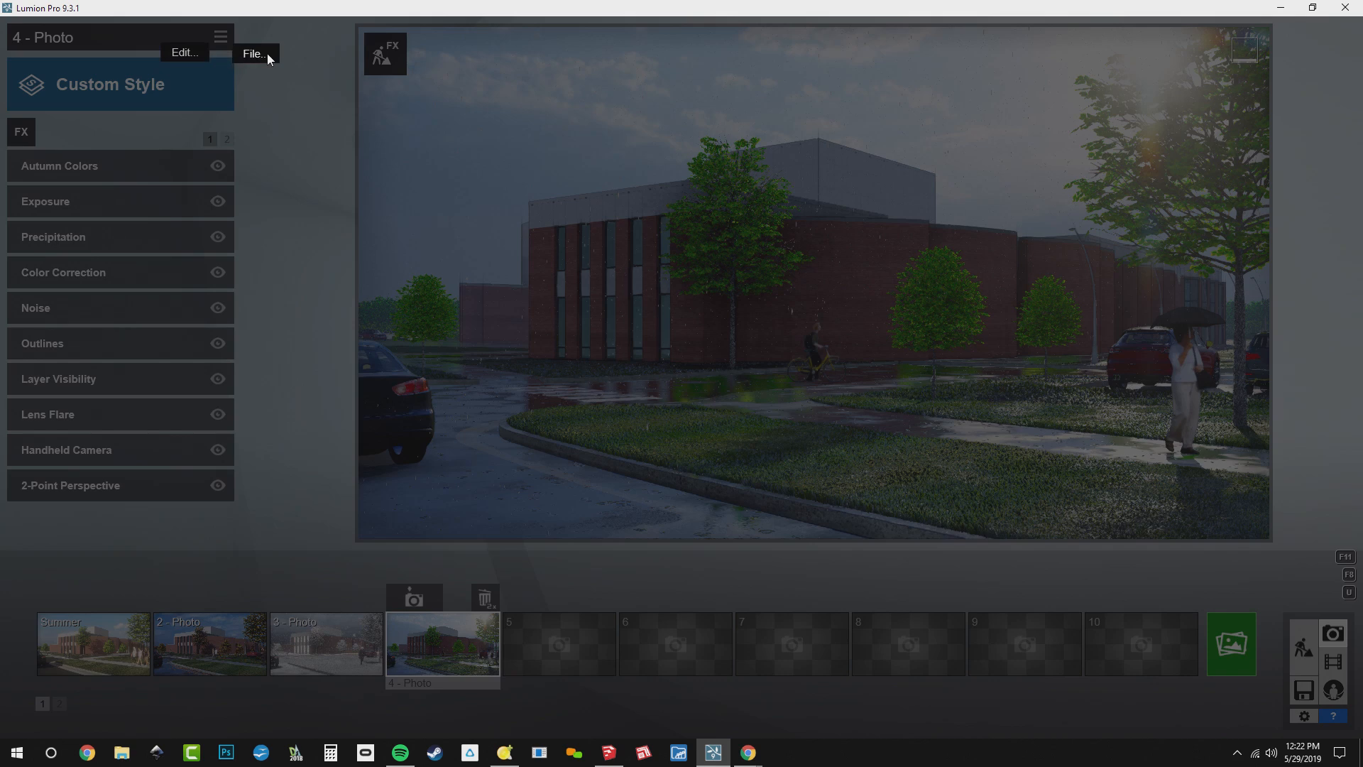
{"action": "left_click", "coordinate": [267, 54]}
{"action": "left_click", "coordinate": [202, 75]}
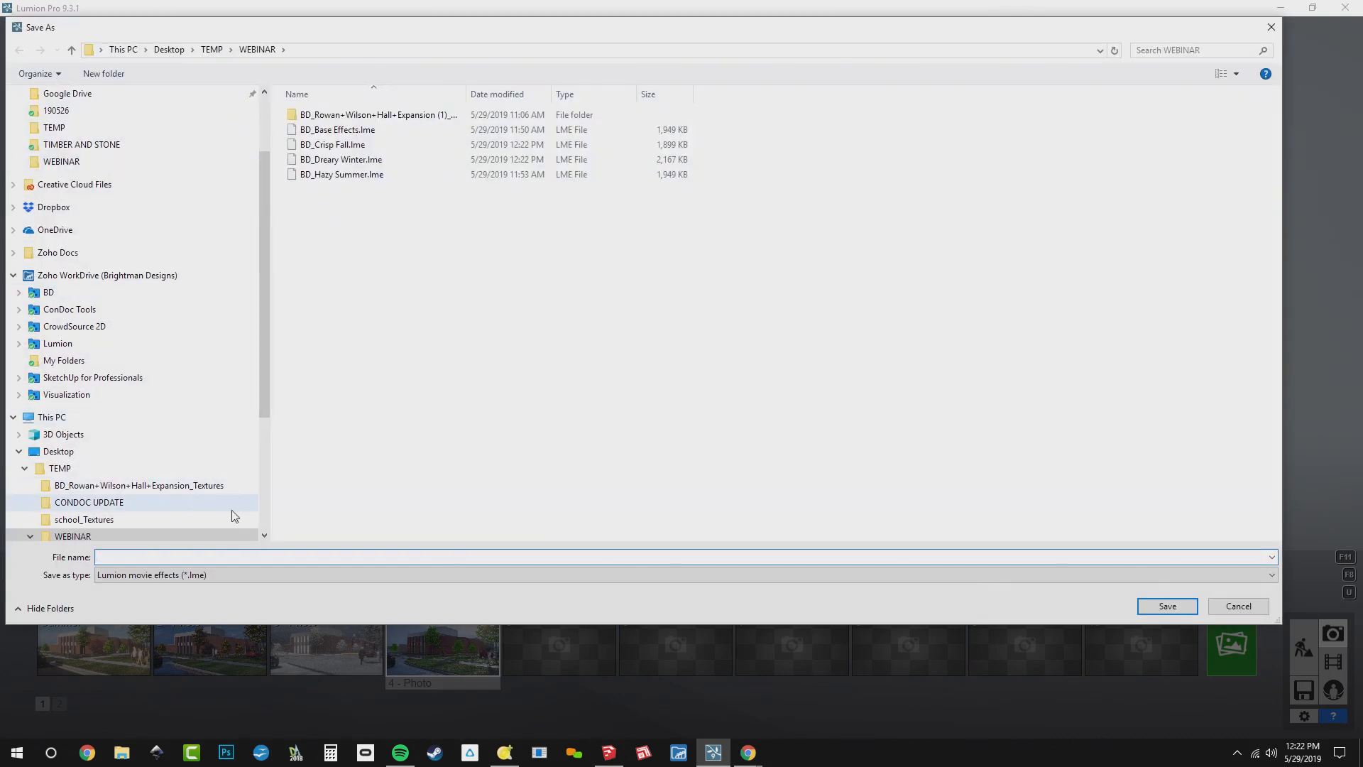
{"action": "type", "text": "BD_"}
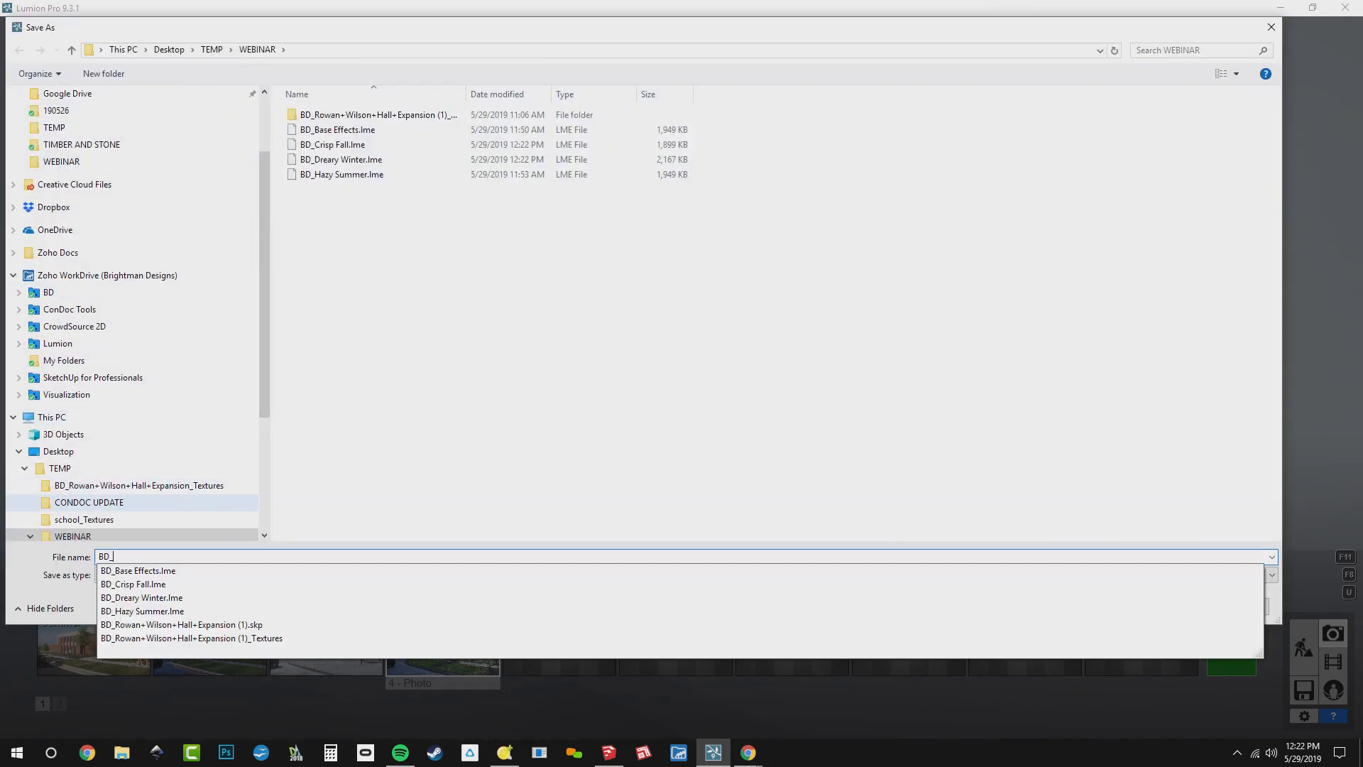
{"action": "type", "text": "Wet Spring"}
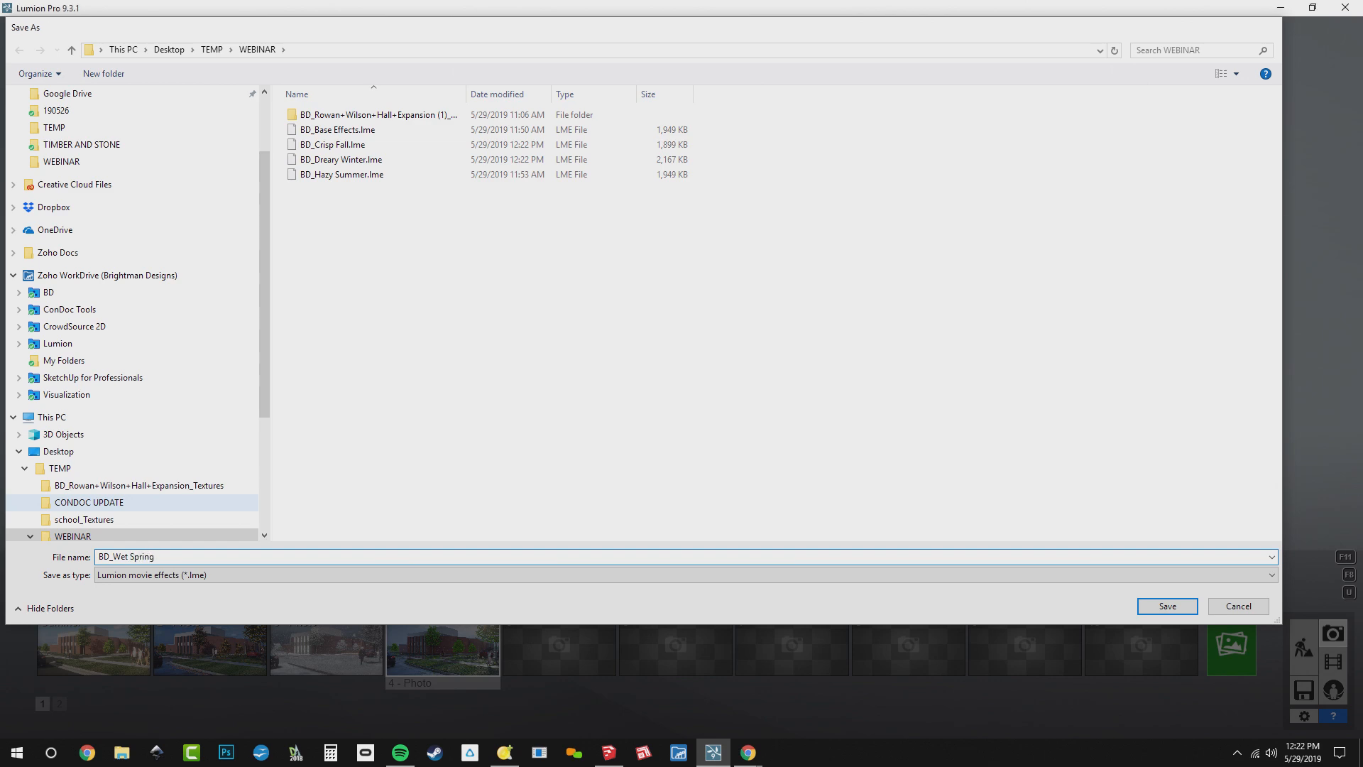
{"action": "key", "text": "Return"}
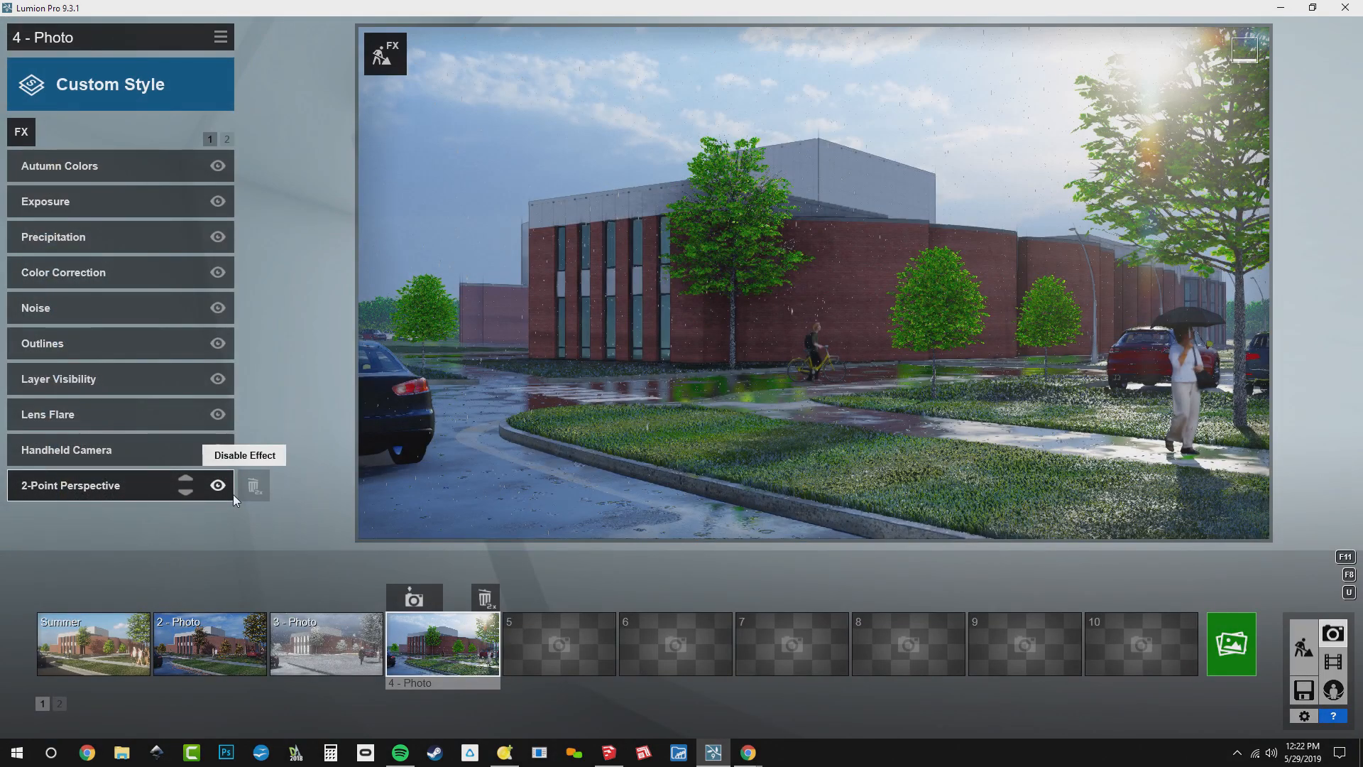
Review the four seasonal photos in order, from Summer to photo 4
{"action": "left_click", "coordinate": [118, 653]}
{"action": "left_click", "coordinate": [189, 653]}
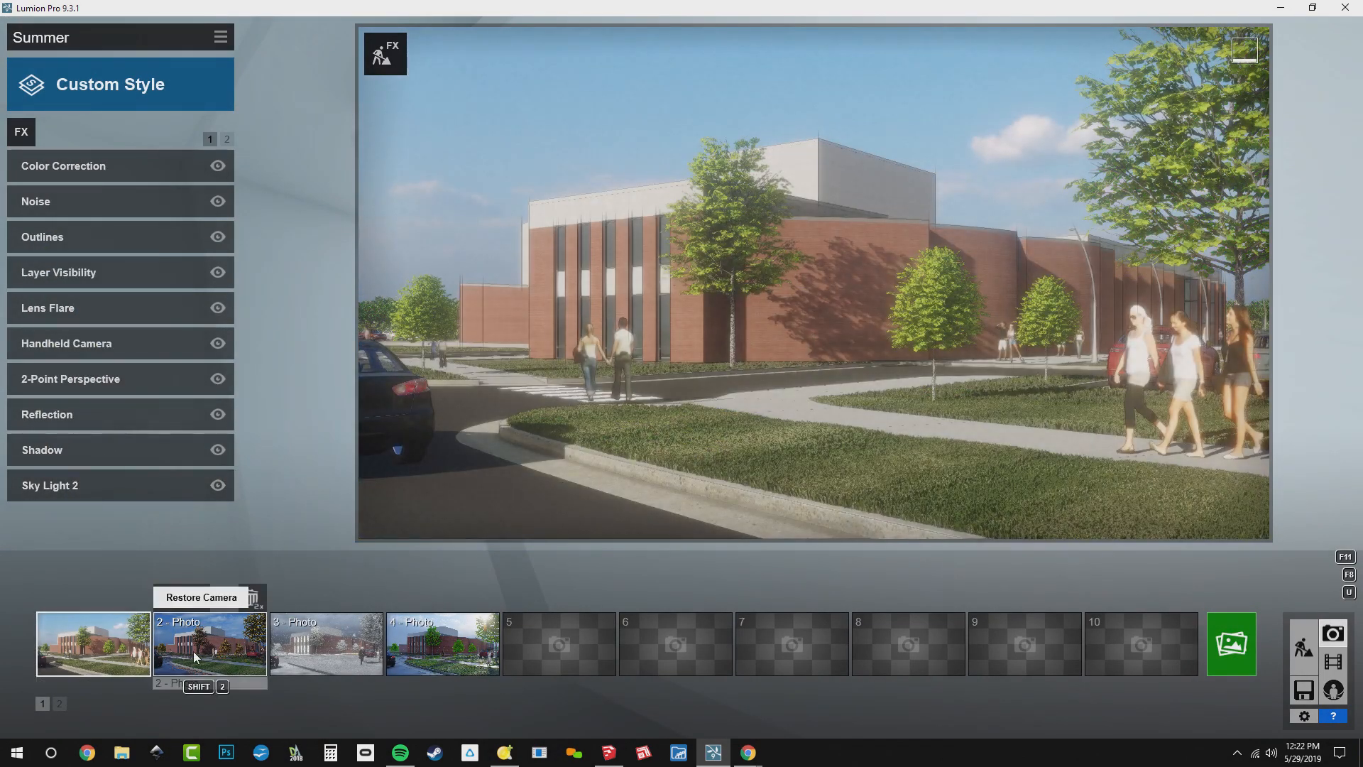
{"action": "left_click", "coordinate": [292, 647]}
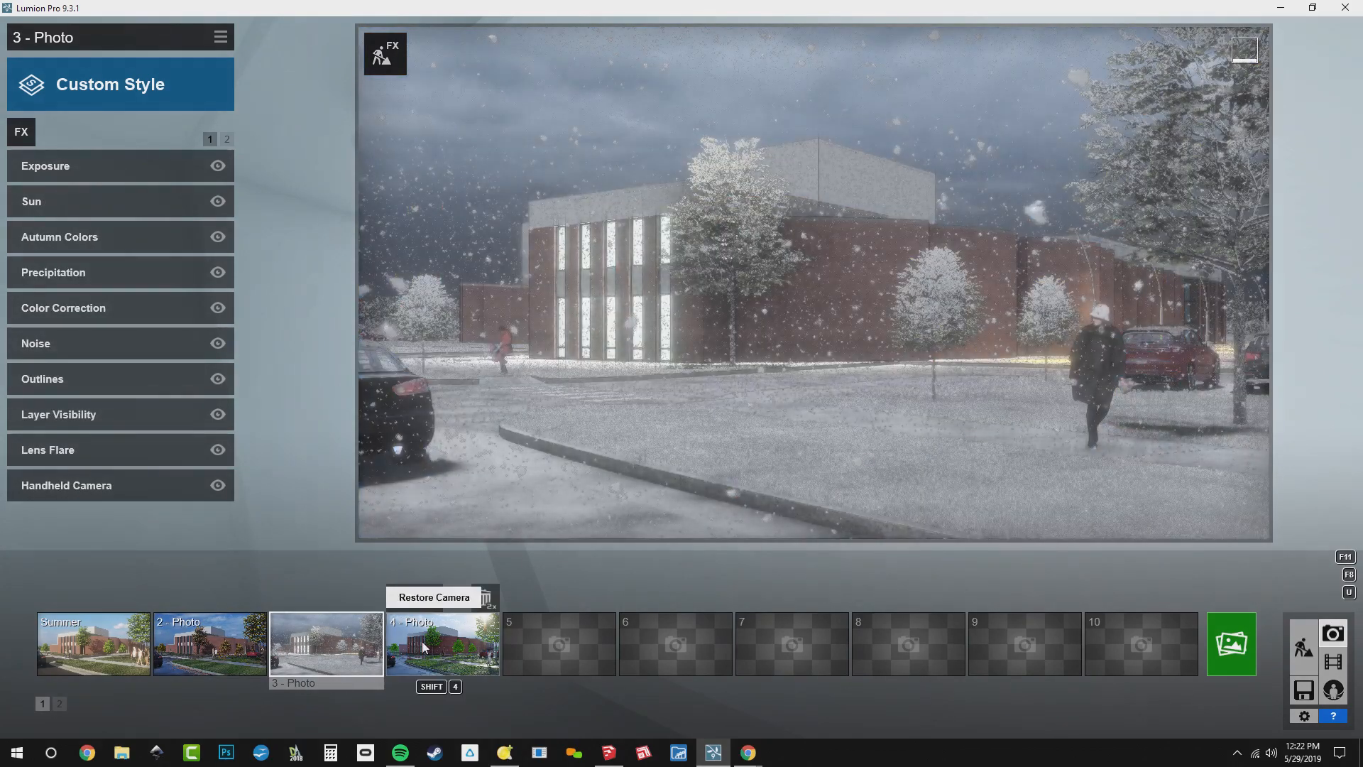
{"action": "left_click", "coordinate": [422, 640]}
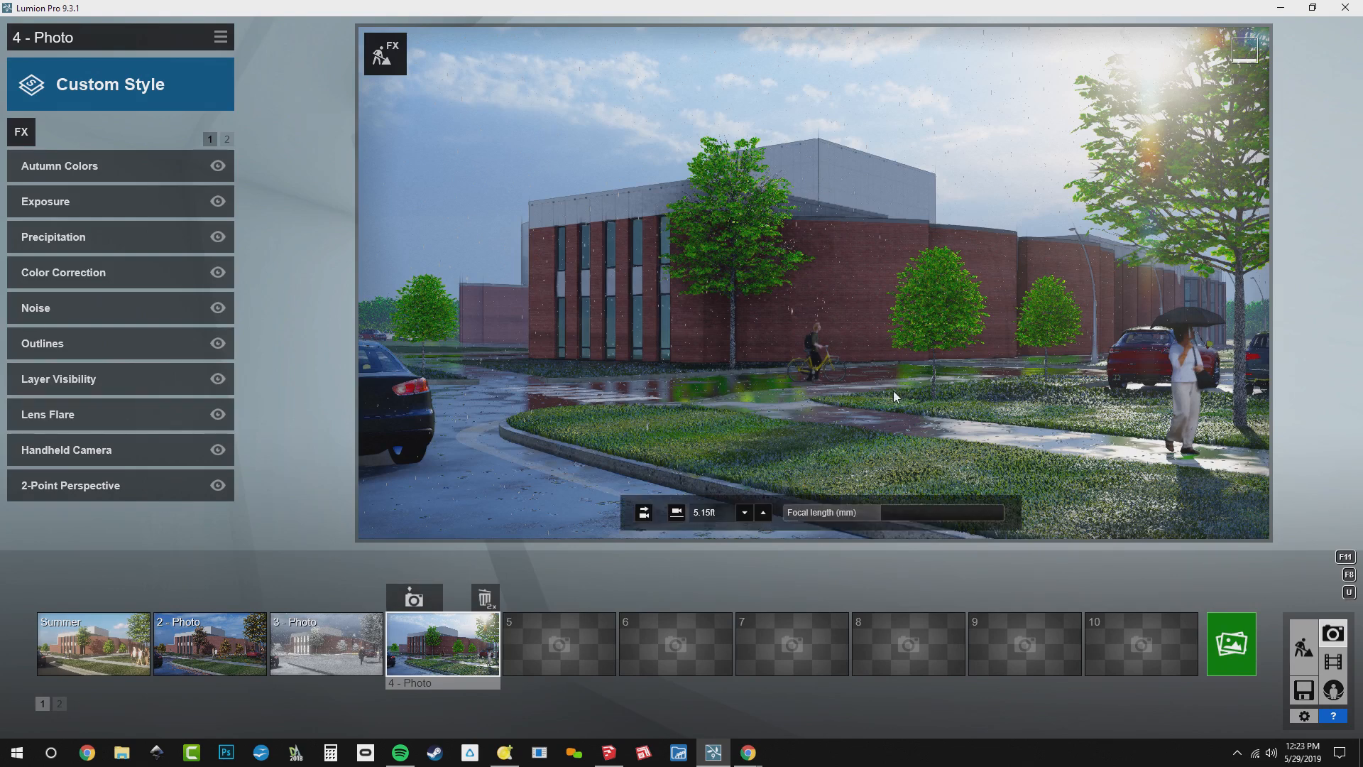
In empty photo slot 6, compose a closer camera view of the windowed building corner and the tree beside it
{"action": "left_click", "coordinate": [683, 653]}
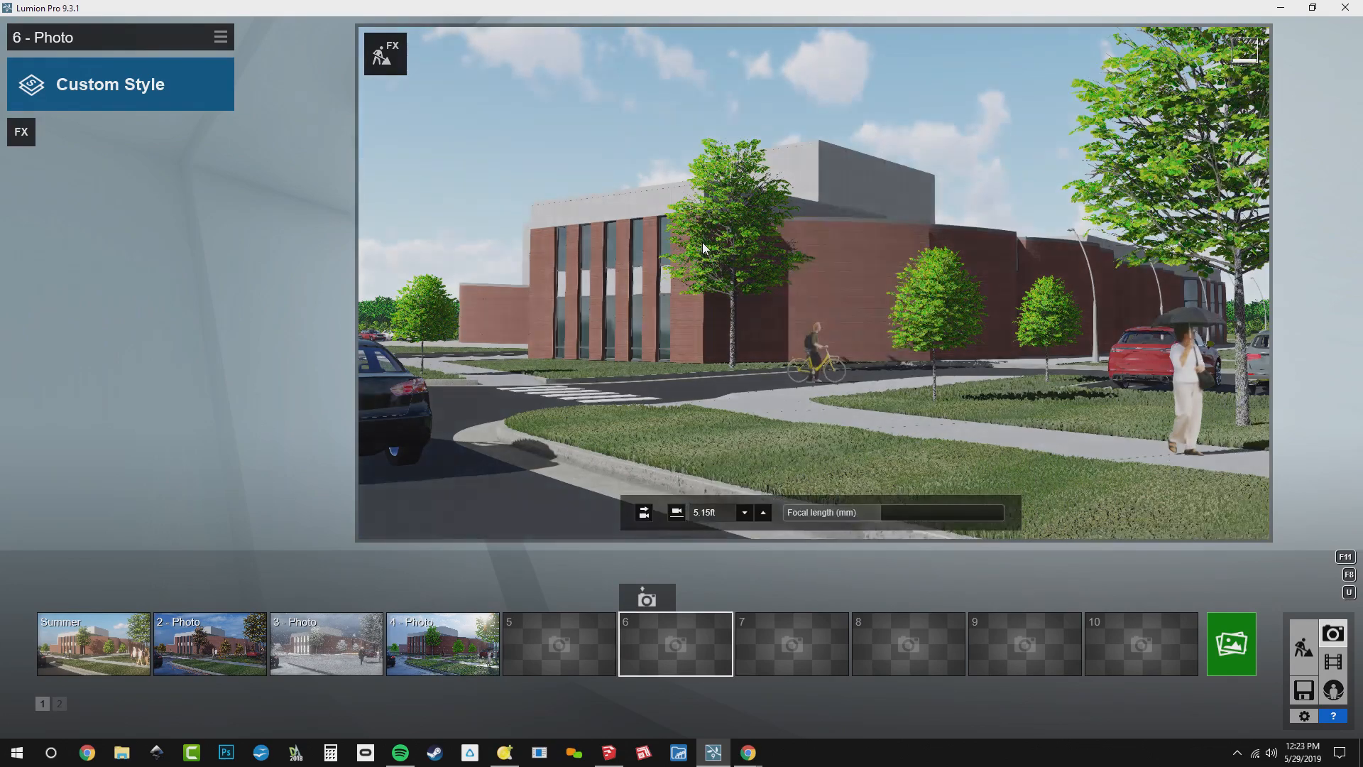
{"action": "right_click_drag", "start_coordinate": [712, 274], "coordinate": [696, 210]}
{"action": "key", "text": "w"}
{"action": "key", "text": "s"}
{"action": "key", "text": "e"}
{"action": "key", "text": "w"}
{"action": "key", "text": "s"}
{"action": "right_click_drag", "start_coordinate": [813, 283], "coordinate": [767, 231]}
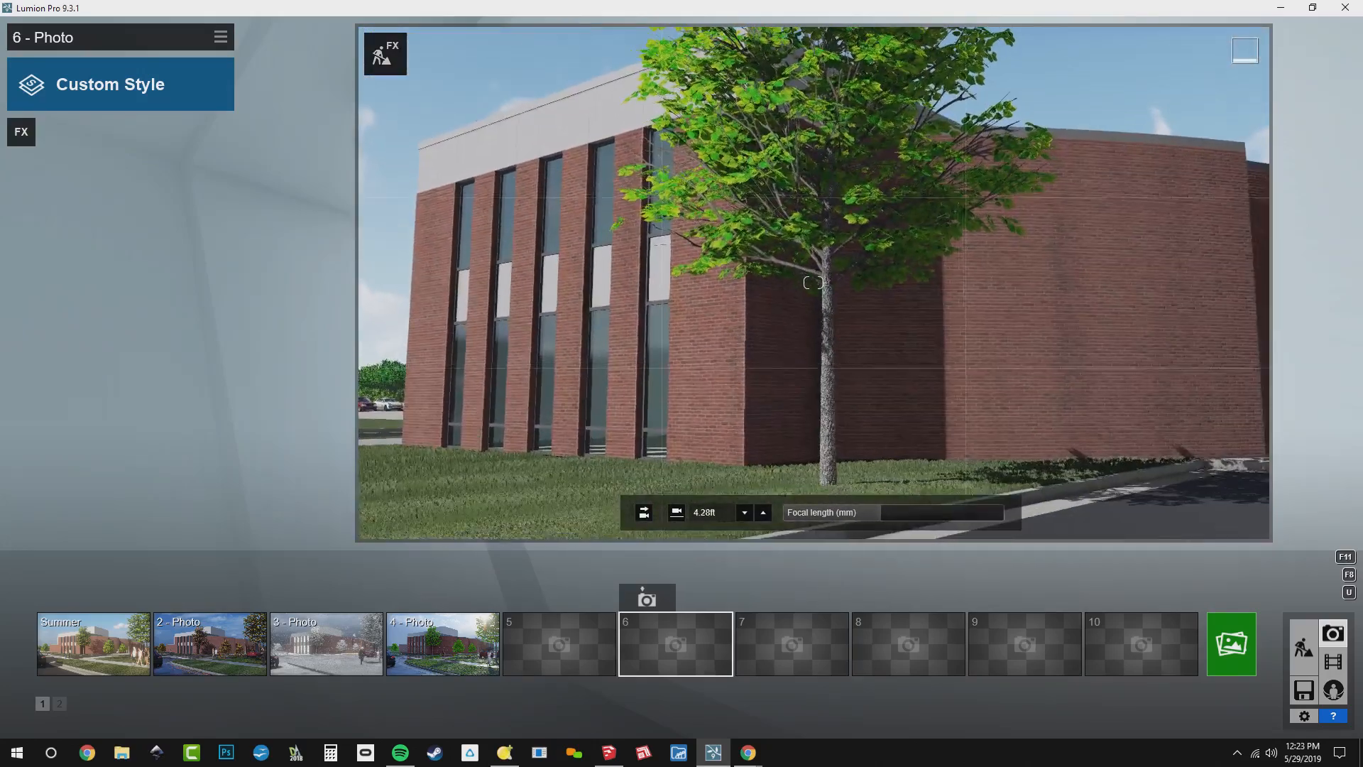
Store the reframed corner view as photo 6 with a horizontal camera at 5ft 3inch eye level
{"action": "left_click", "coordinate": [677, 512]}
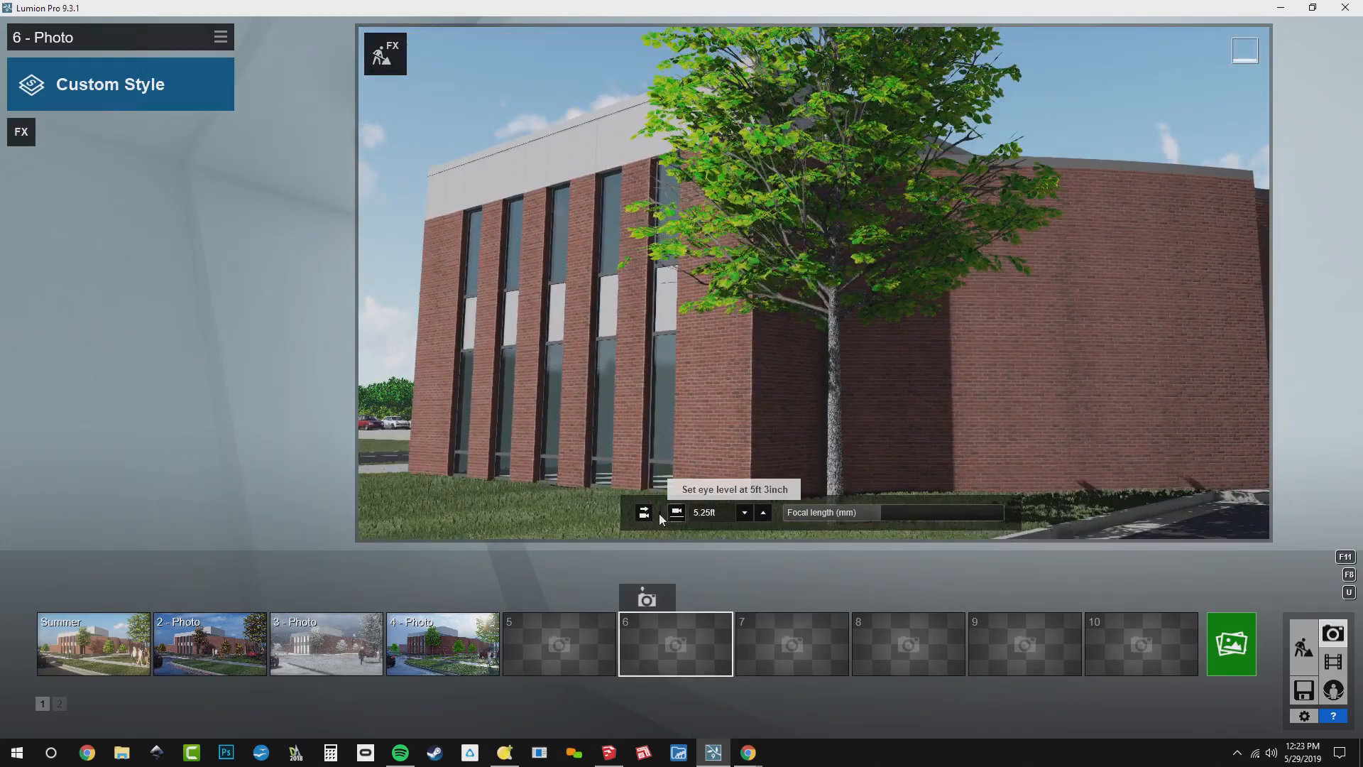
{"action": "left_click", "coordinate": [644, 512]}
{"action": "right_click_drag", "start_coordinate": [692, 433], "coordinate": [615, 331]}
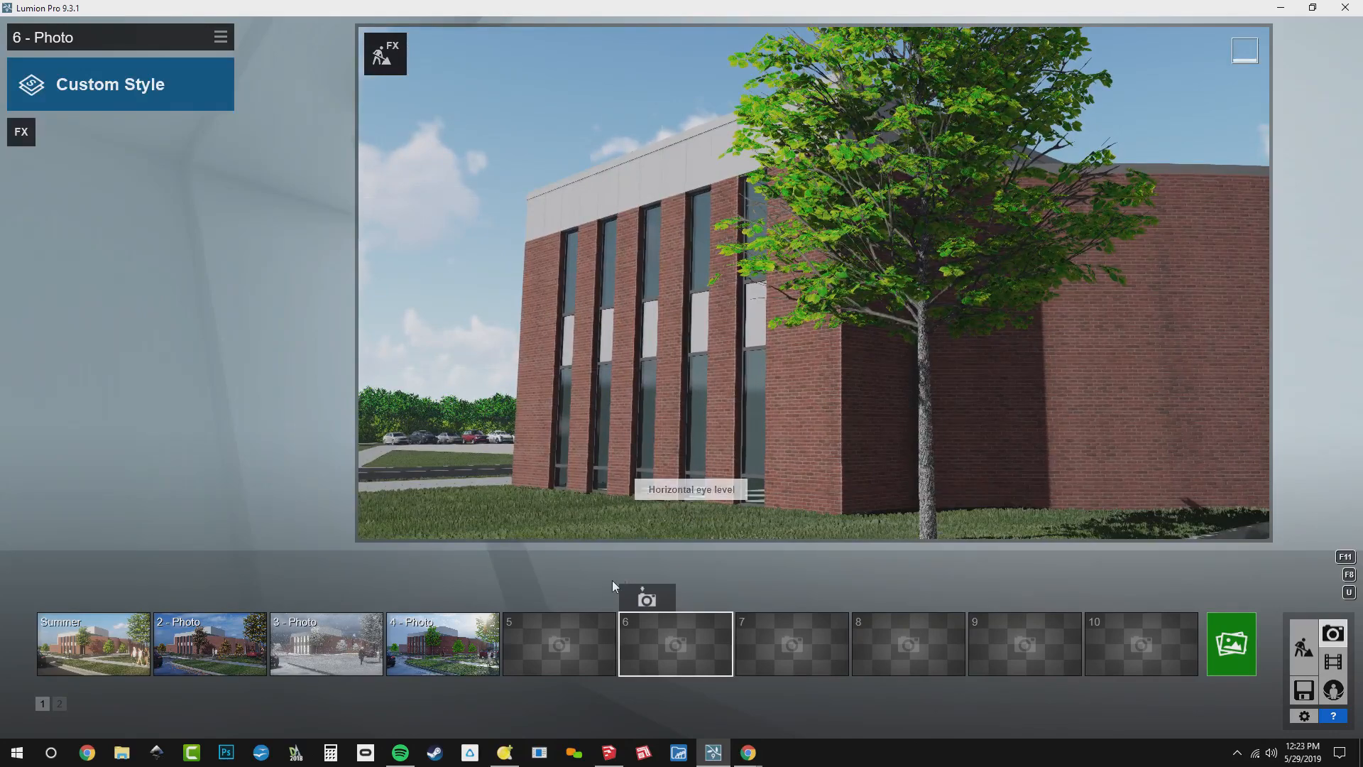
{"action": "left_click", "coordinate": [655, 599]}
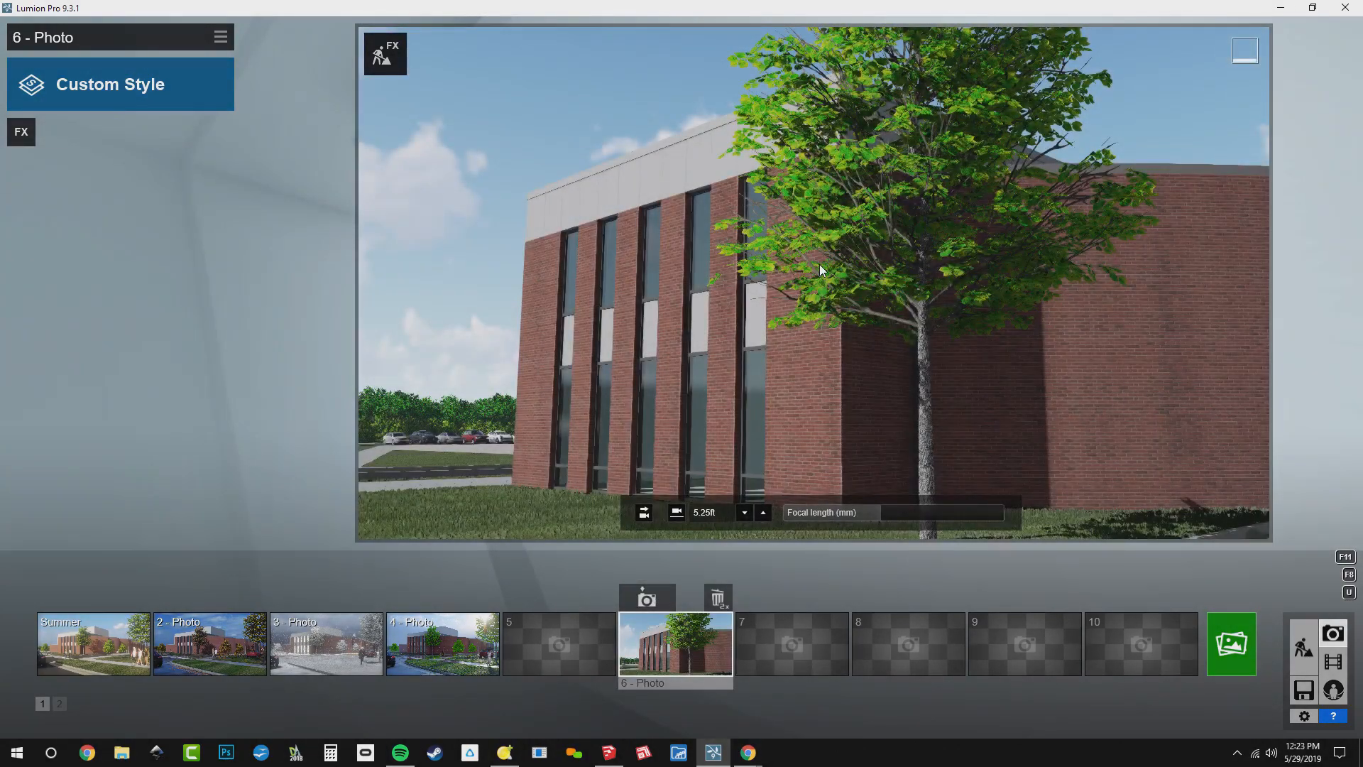
Load the BD_Hazy Summer.lme effects file from the WEBINAR folder into photo 6
{"action": "left_click", "coordinate": [221, 40]}
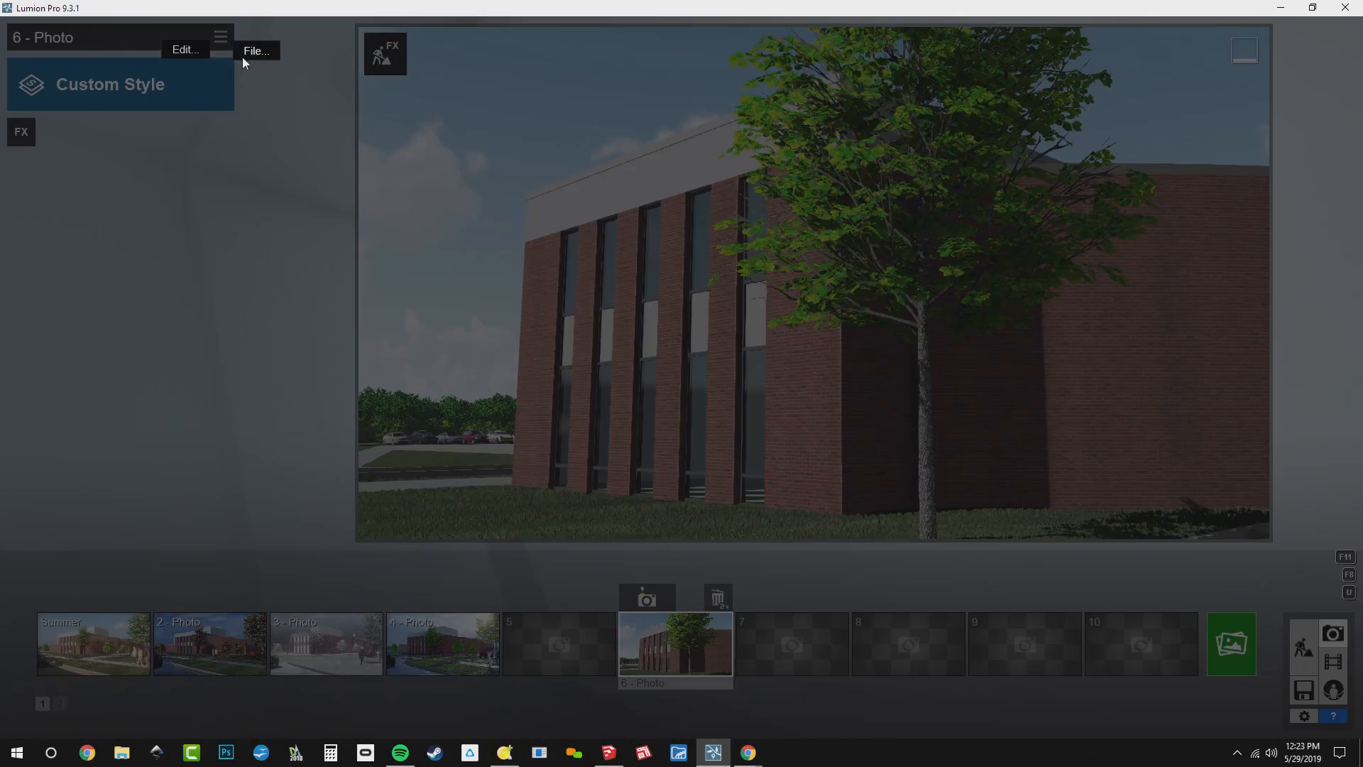
{"action": "left_click", "coordinate": [242, 57]}
{"action": "left_click", "coordinate": [309, 77]}
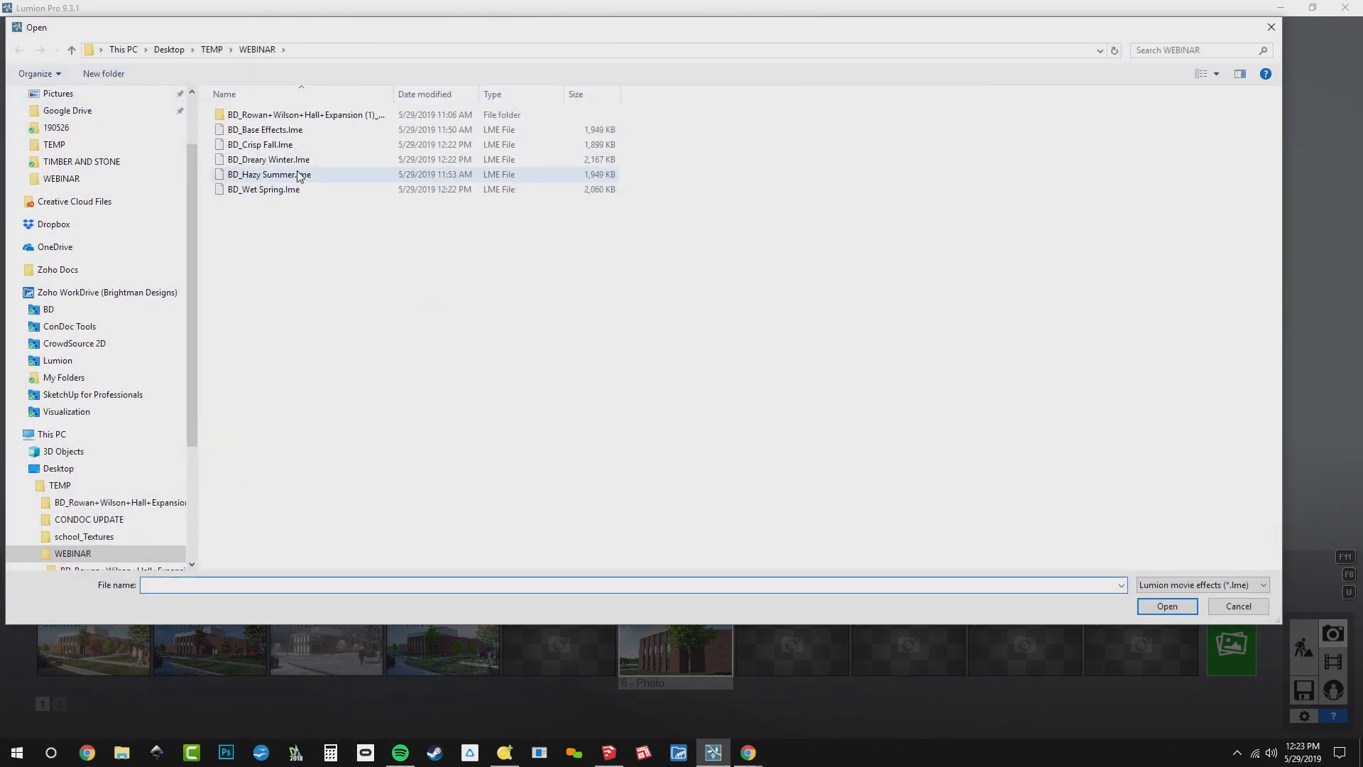
{"action": "double_click", "coordinate": [299, 176]}
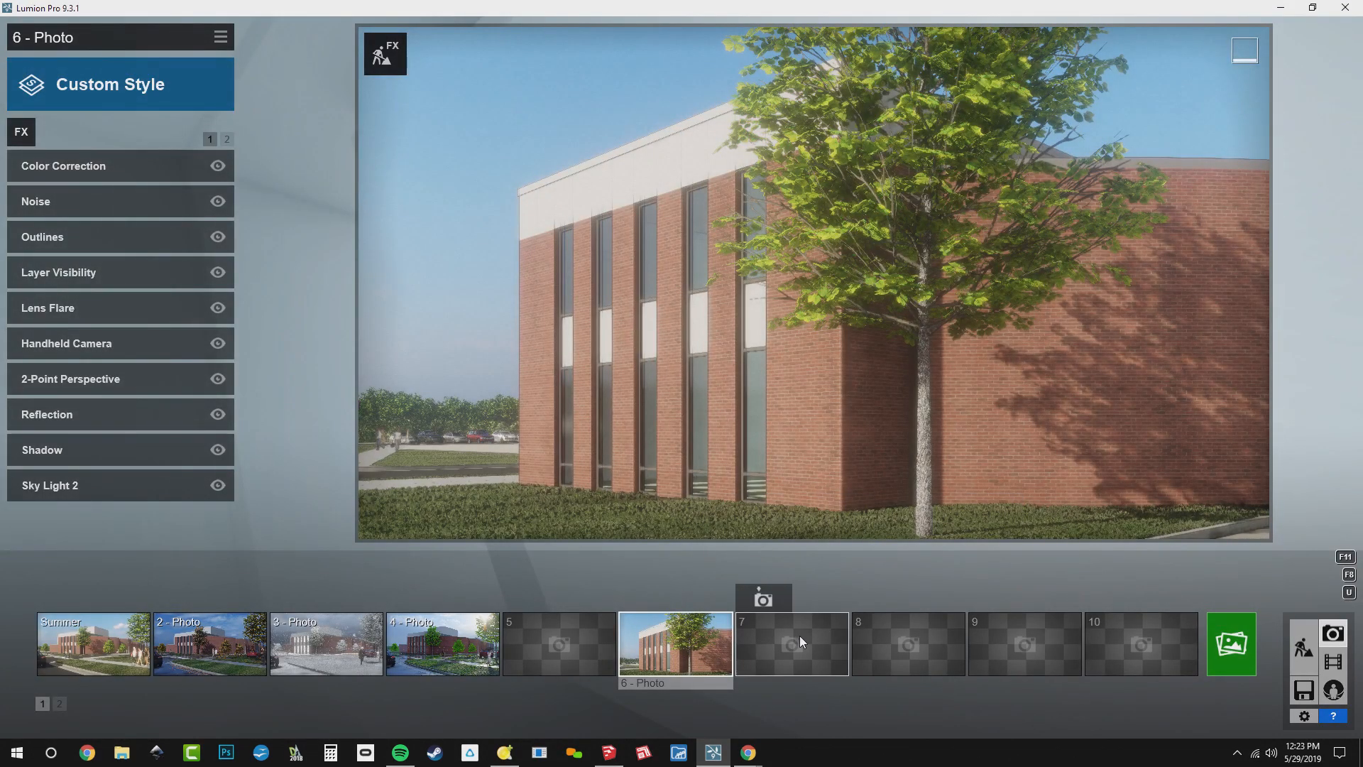
Store the same corner view as photo 7 and load the BD_Crisp Fall.lme effects into it
{"action": "left_click", "coordinate": [799, 636]}
{"action": "left_click", "coordinate": [764, 600]}
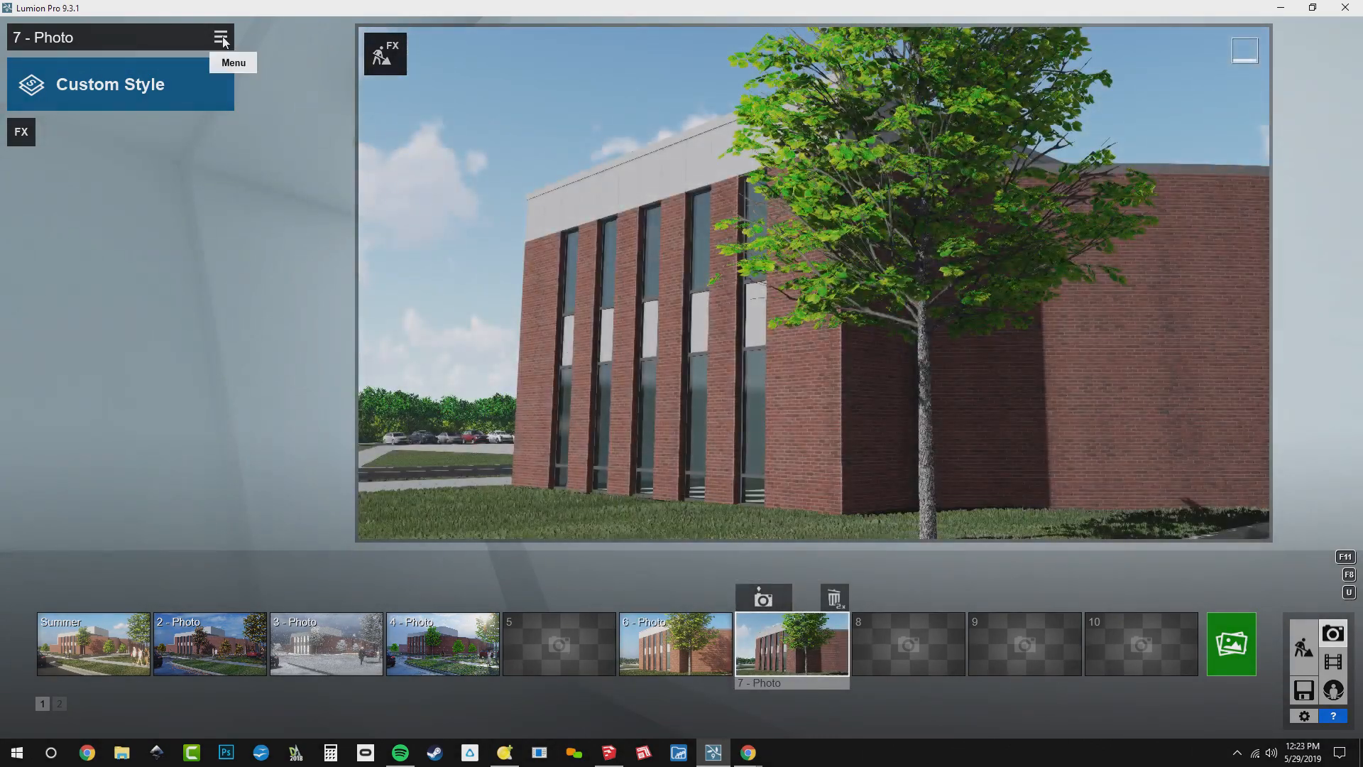
{"action": "left_click", "coordinate": [224, 41]}
{"action": "left_click", "coordinate": [263, 62]}
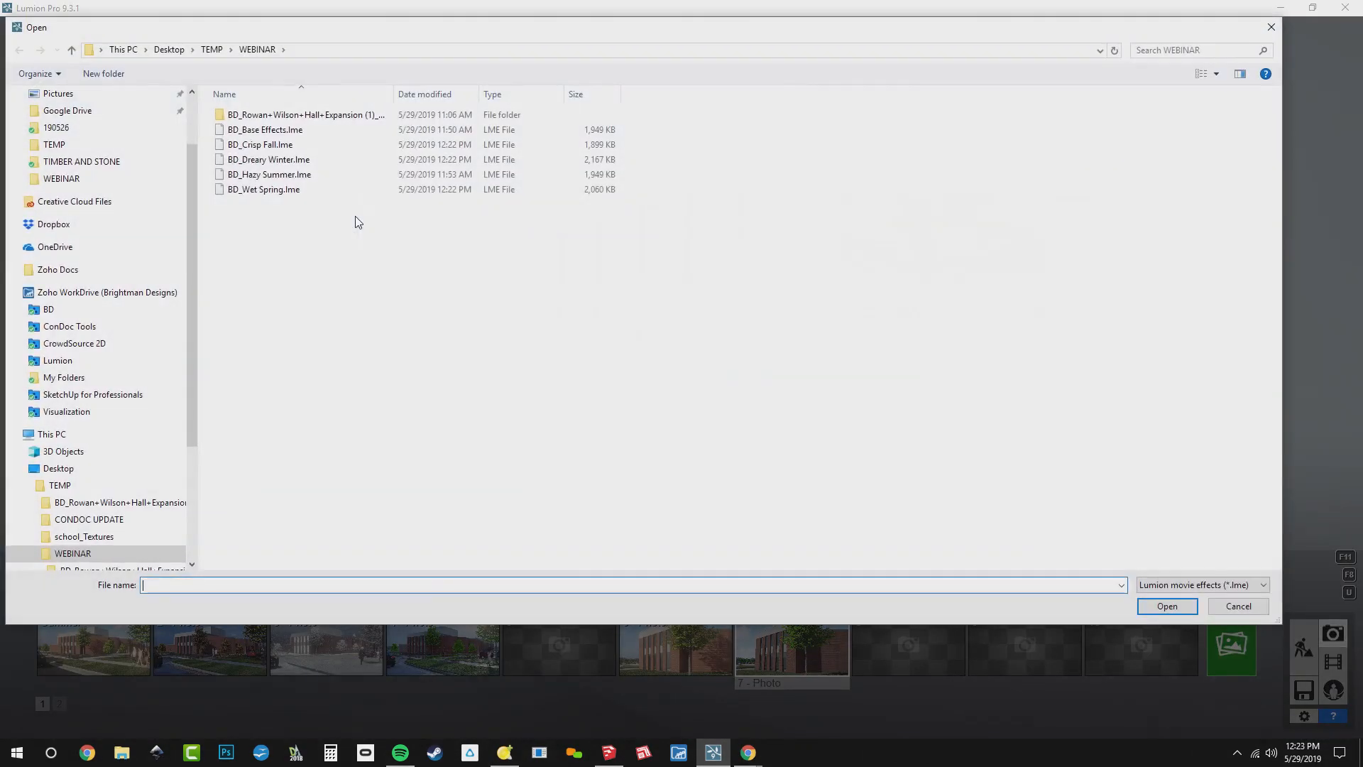
{"action": "double_click", "coordinate": [284, 145]}
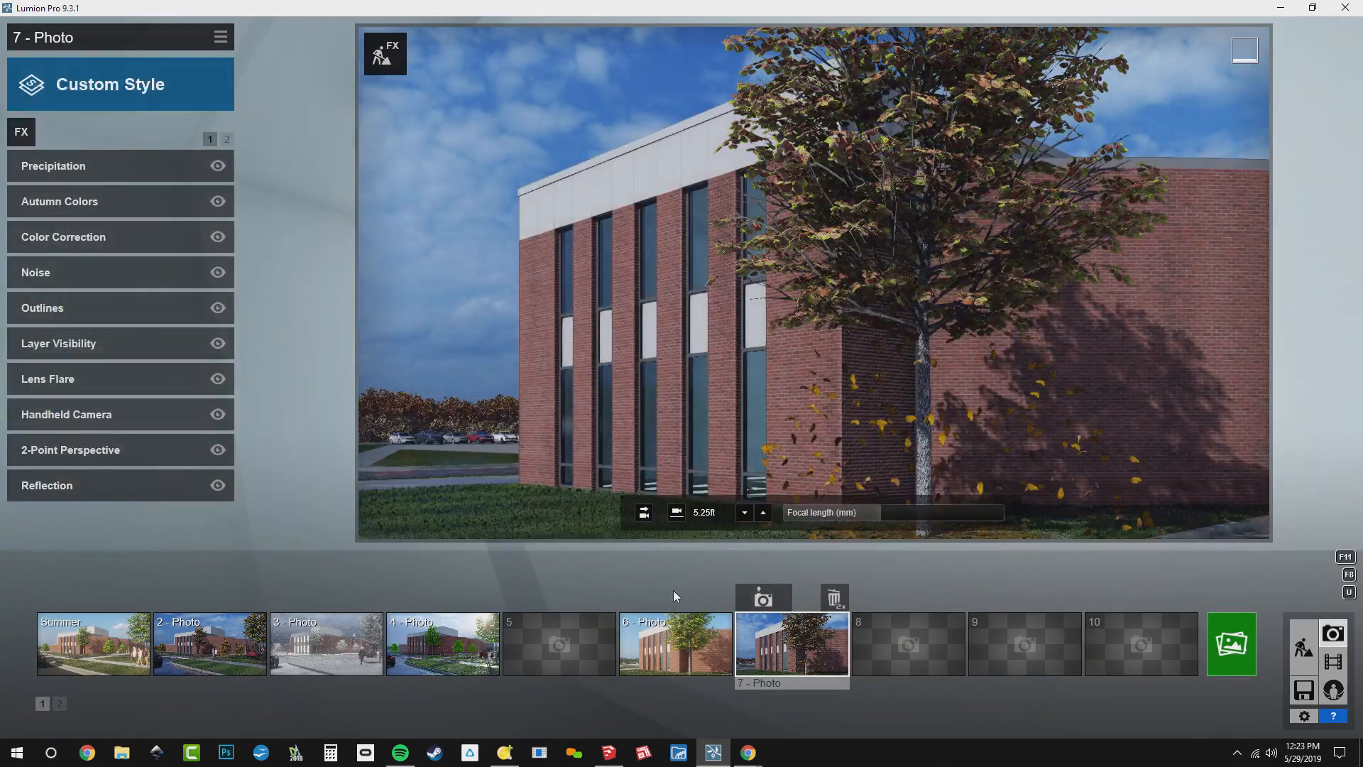
Store the same corner view as photo 8 and load the BD_Dreary Winter.lme effects into it
{"action": "left_click", "coordinate": [913, 671]}
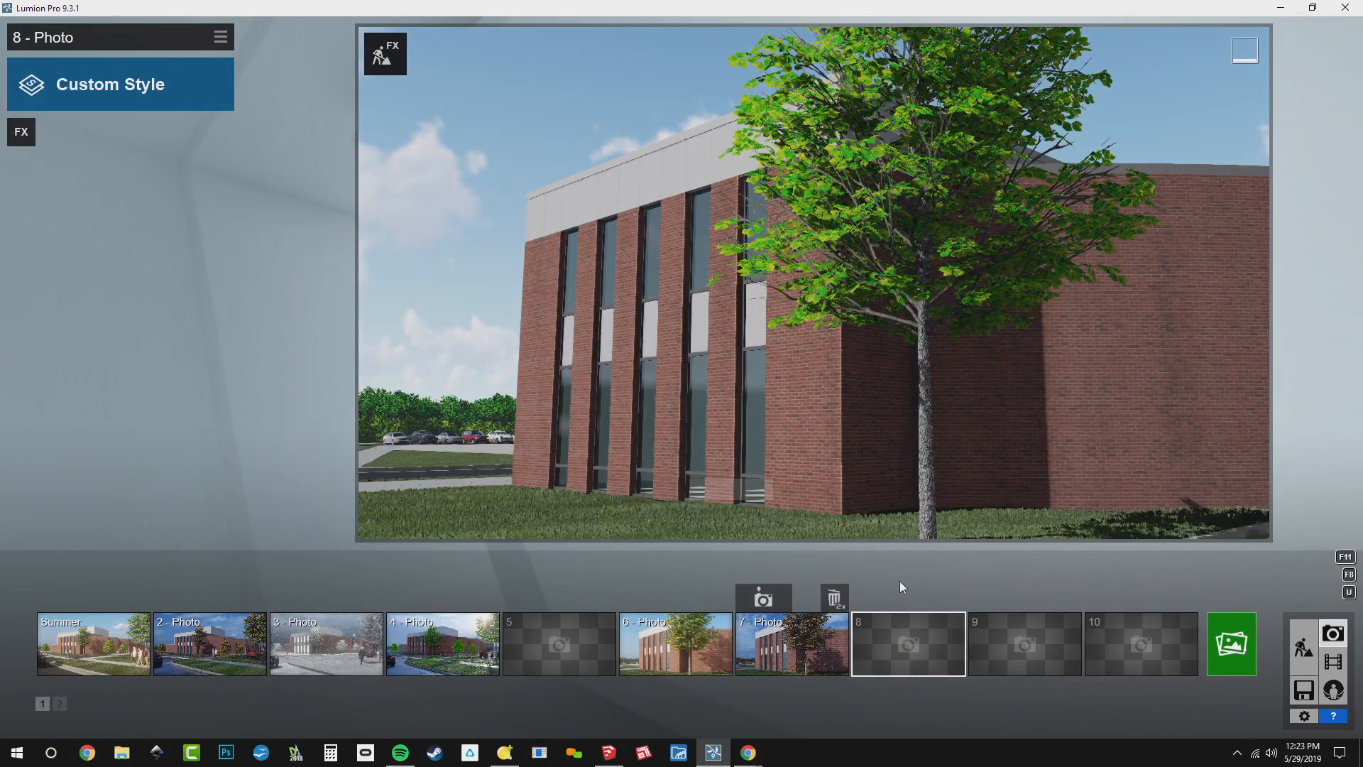
{"action": "left_click", "coordinate": [879, 598]}
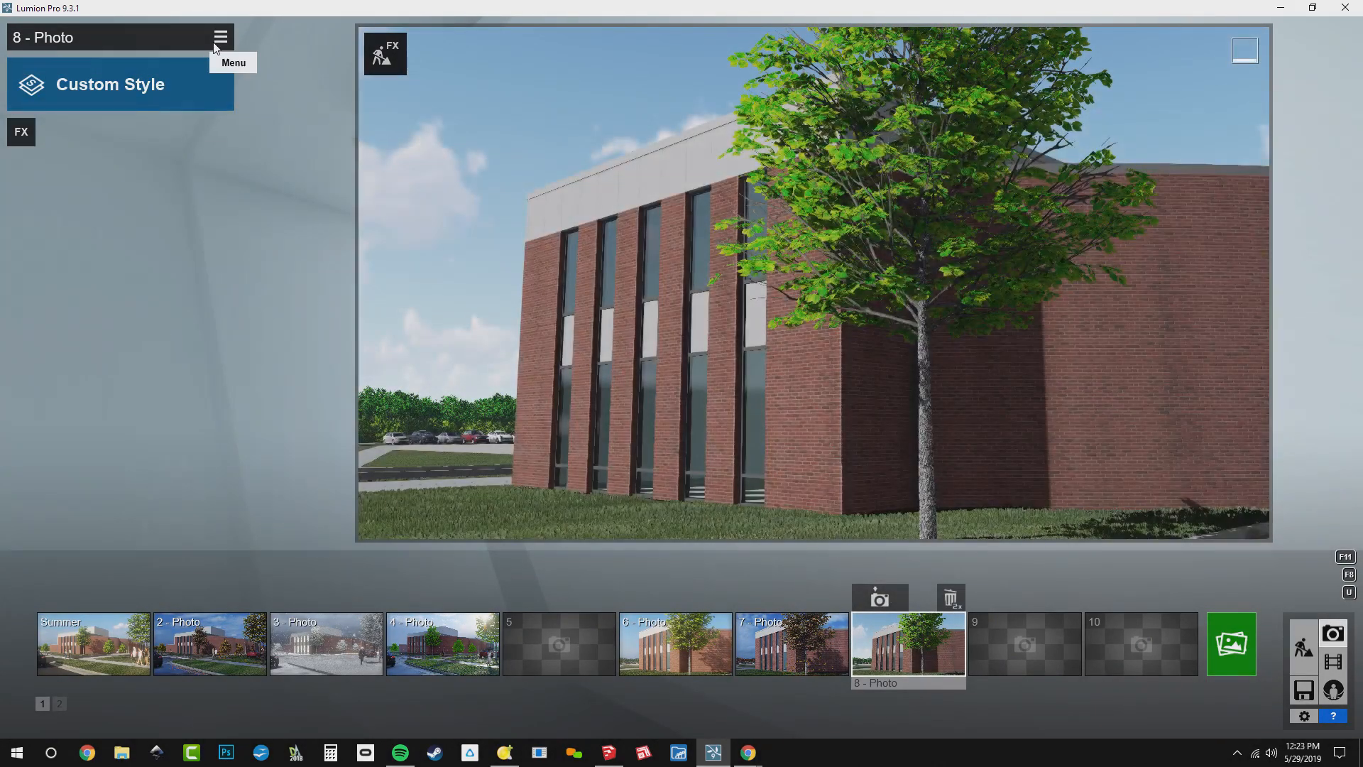
{"action": "left_click", "coordinate": [215, 45]}
{"action": "left_click", "coordinate": [306, 78]}
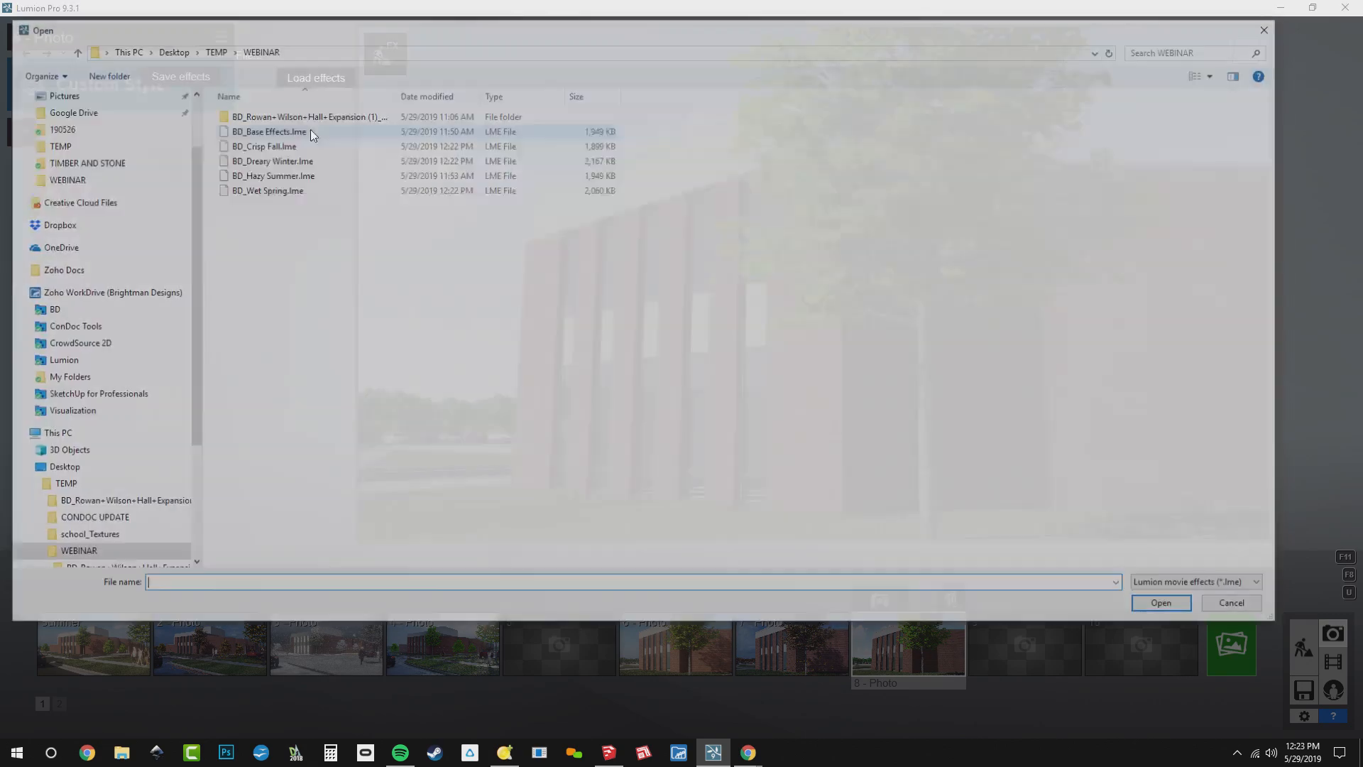
{"action": "double_click", "coordinate": [296, 163]}
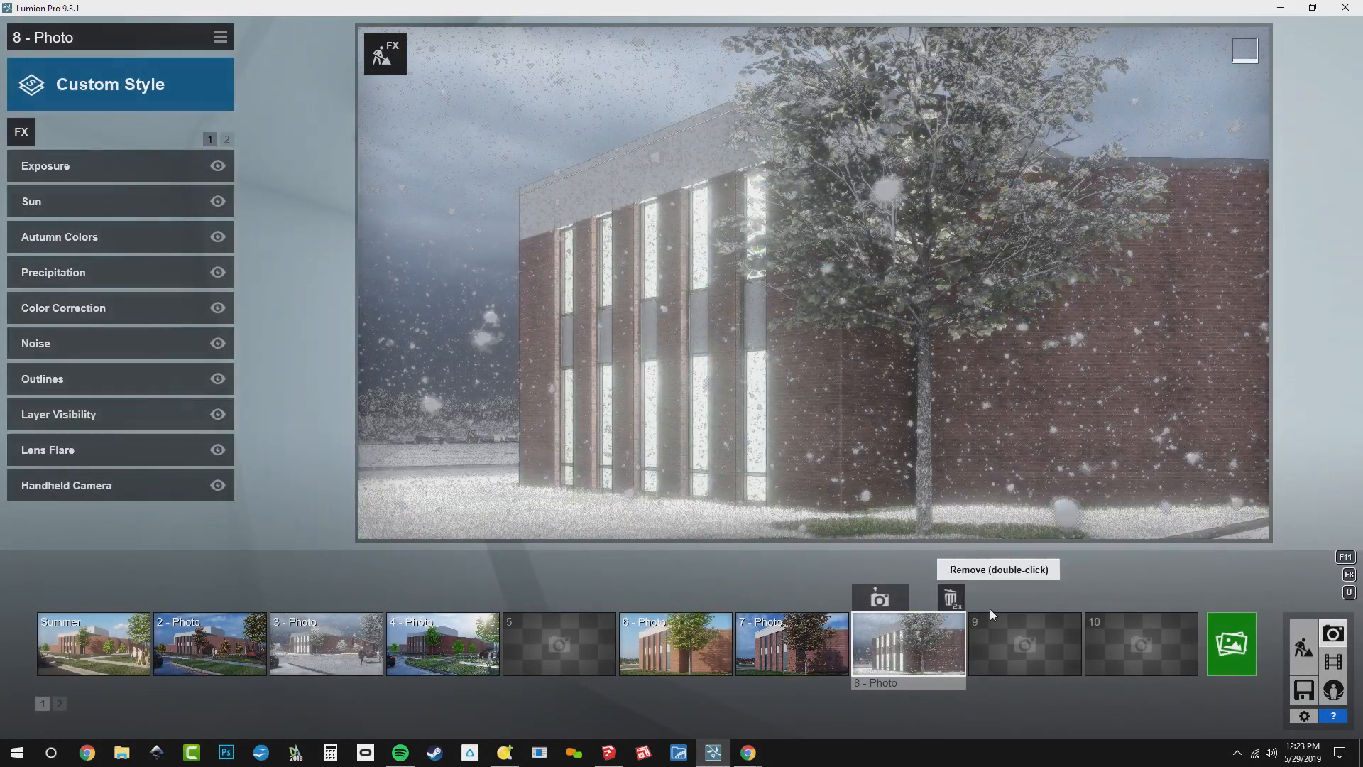
Store the same corner view as photo 9 and load the BD_Wet Spring.lme effects into it
{"action": "left_click", "coordinate": [1025, 625]}
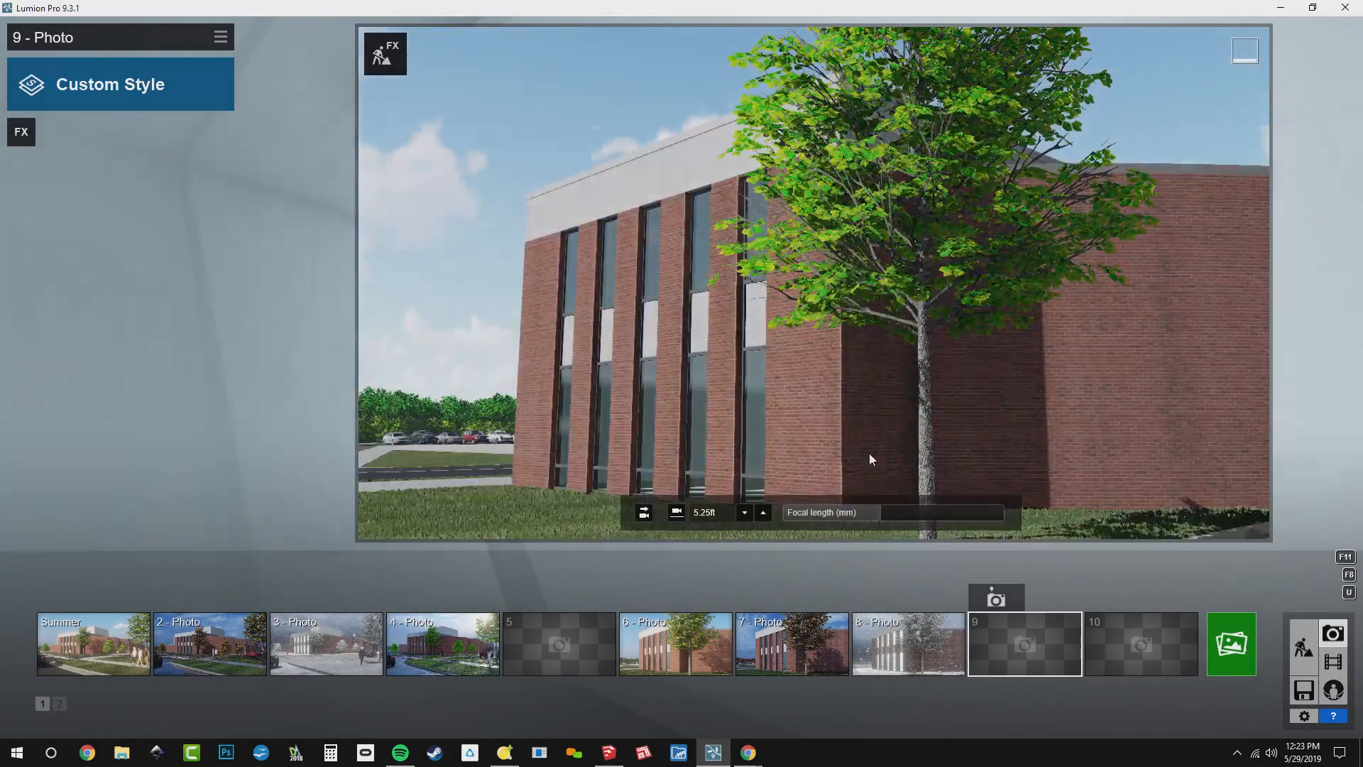
{"action": "left_click", "coordinate": [996, 599]}
{"action": "left_click", "coordinate": [220, 36]}
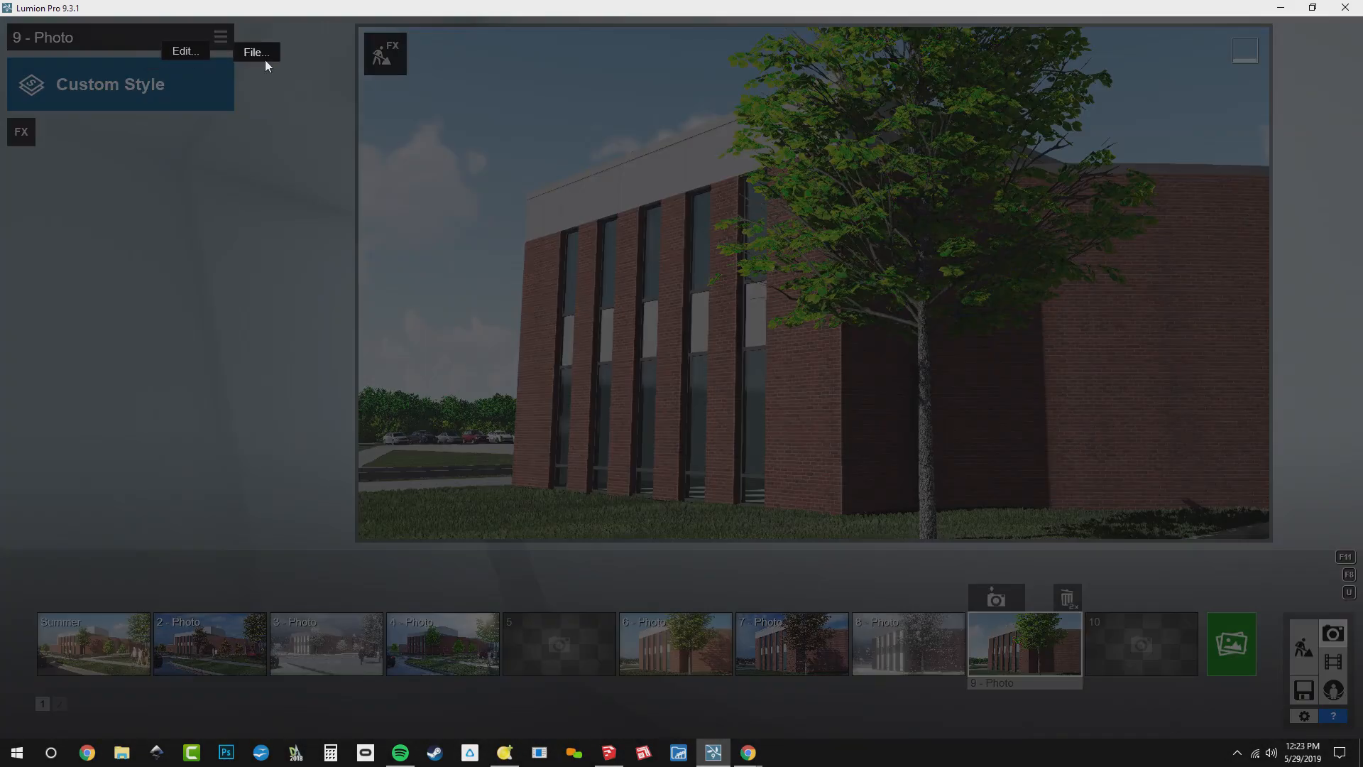
{"action": "left_click", "coordinate": [298, 73]}
{"action": "double_click", "coordinate": [333, 187]}
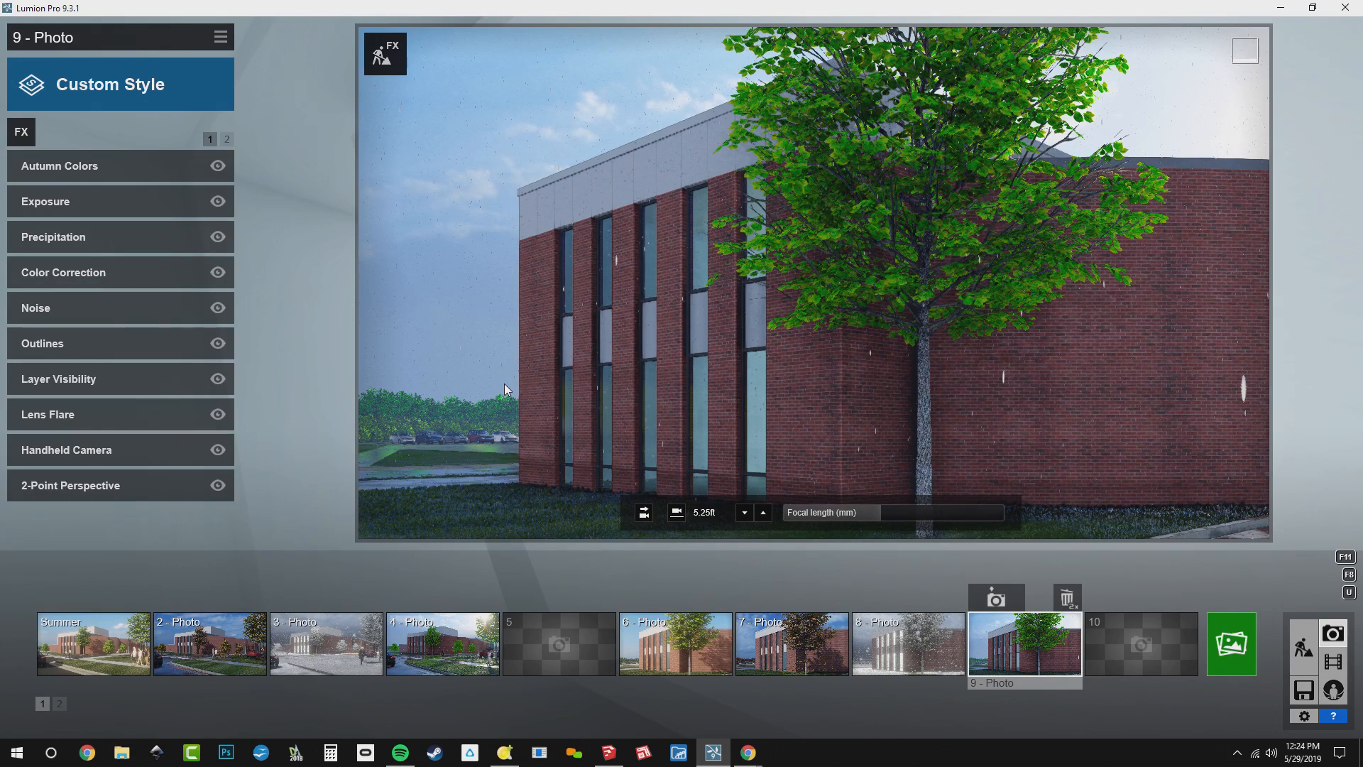
Compare the summer and fall looks of both camera views by viewing Summer, photo 2, photo 6 and photo 7
{"action": "left_click", "coordinate": [113, 650]}
{"action": "left_click", "coordinate": [220, 666]}
{"action": "left_click", "coordinate": [671, 671]}
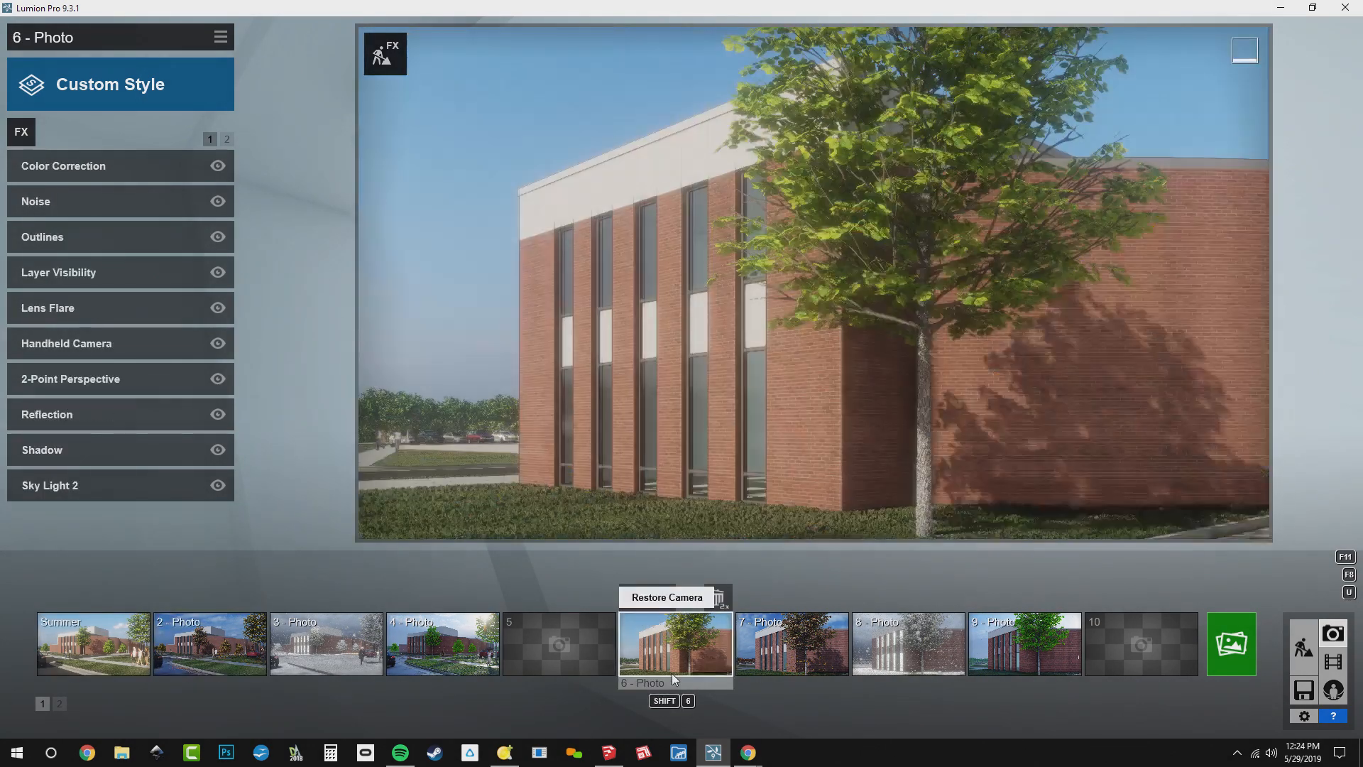
{"action": "left_click", "coordinate": [751, 657]}
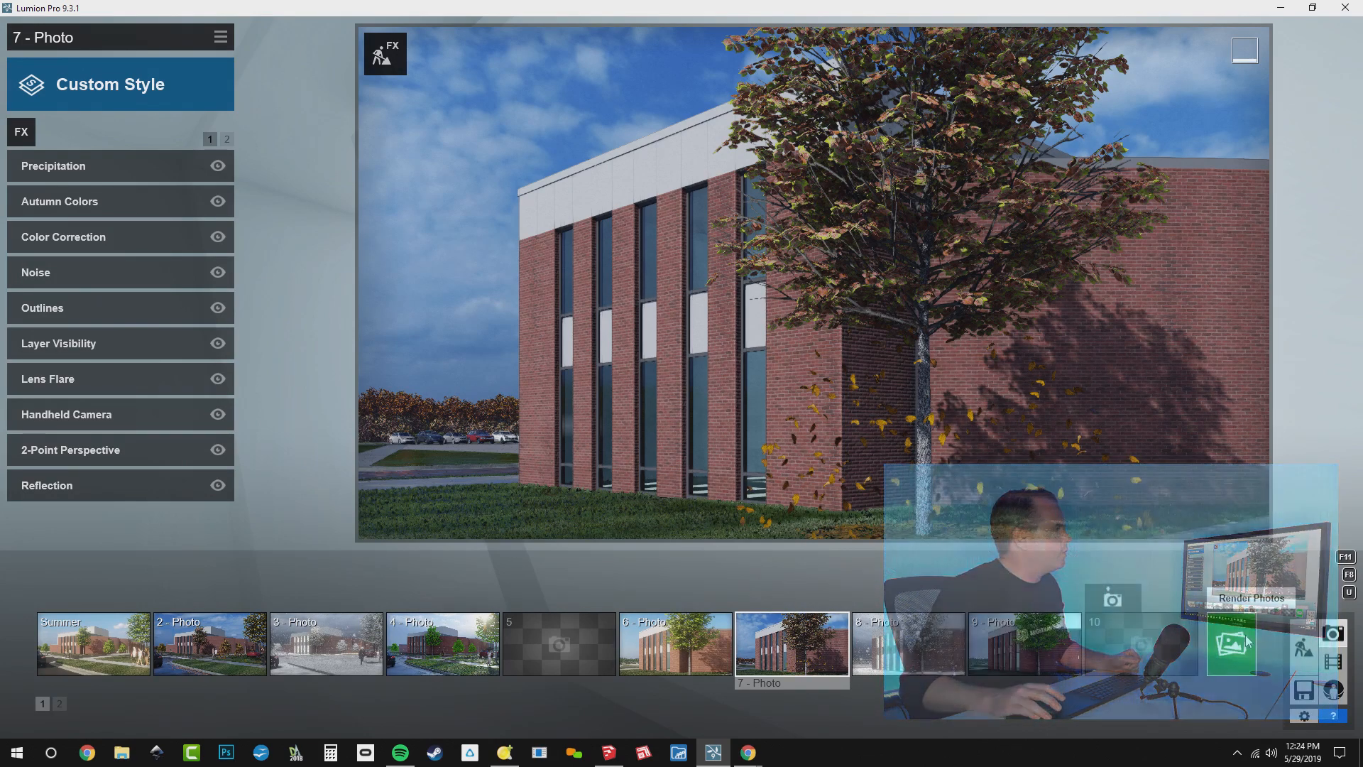
Render the whole photo set at Desktop size, 1920x1080, saving JPG files named 190529_ in the WEBINAR folder
{"action": "left_click", "coordinate": [1248, 633]}
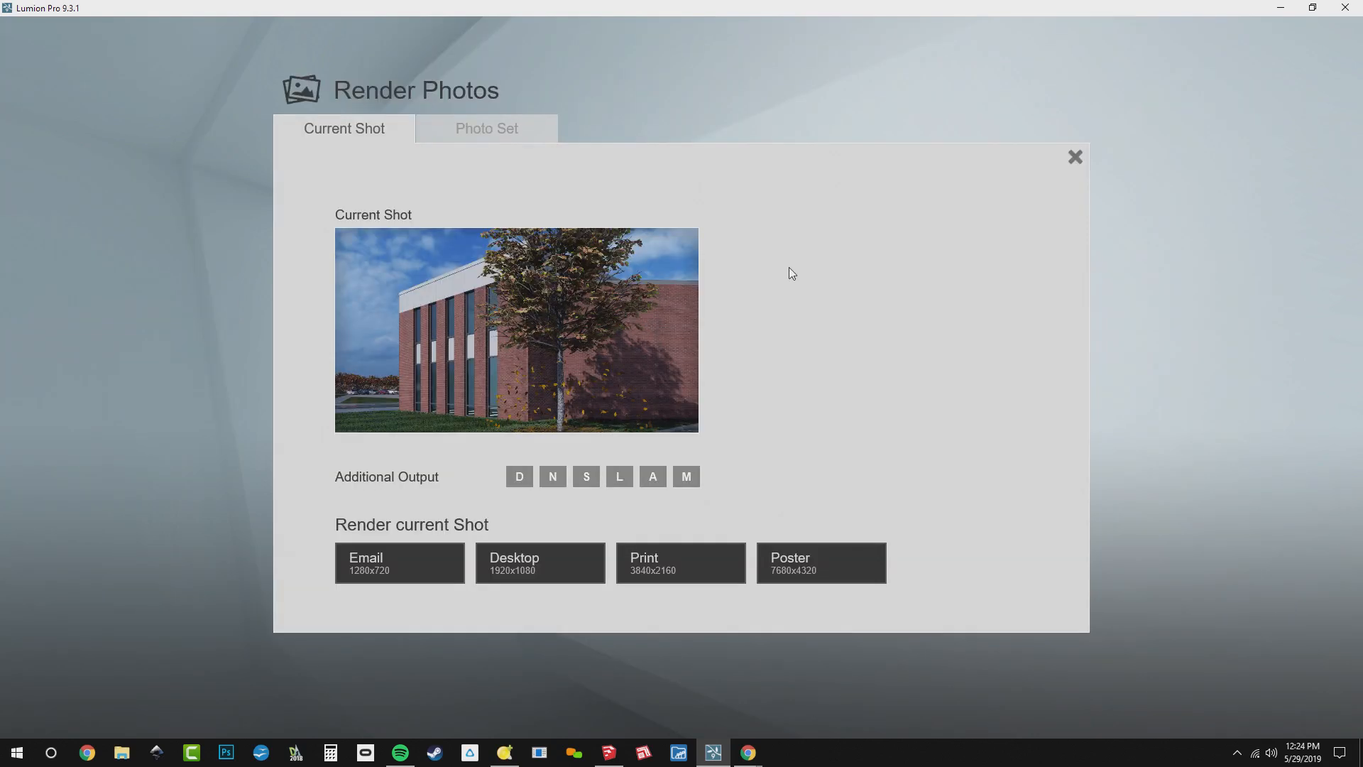
{"action": "left_click", "coordinate": [486, 127]}
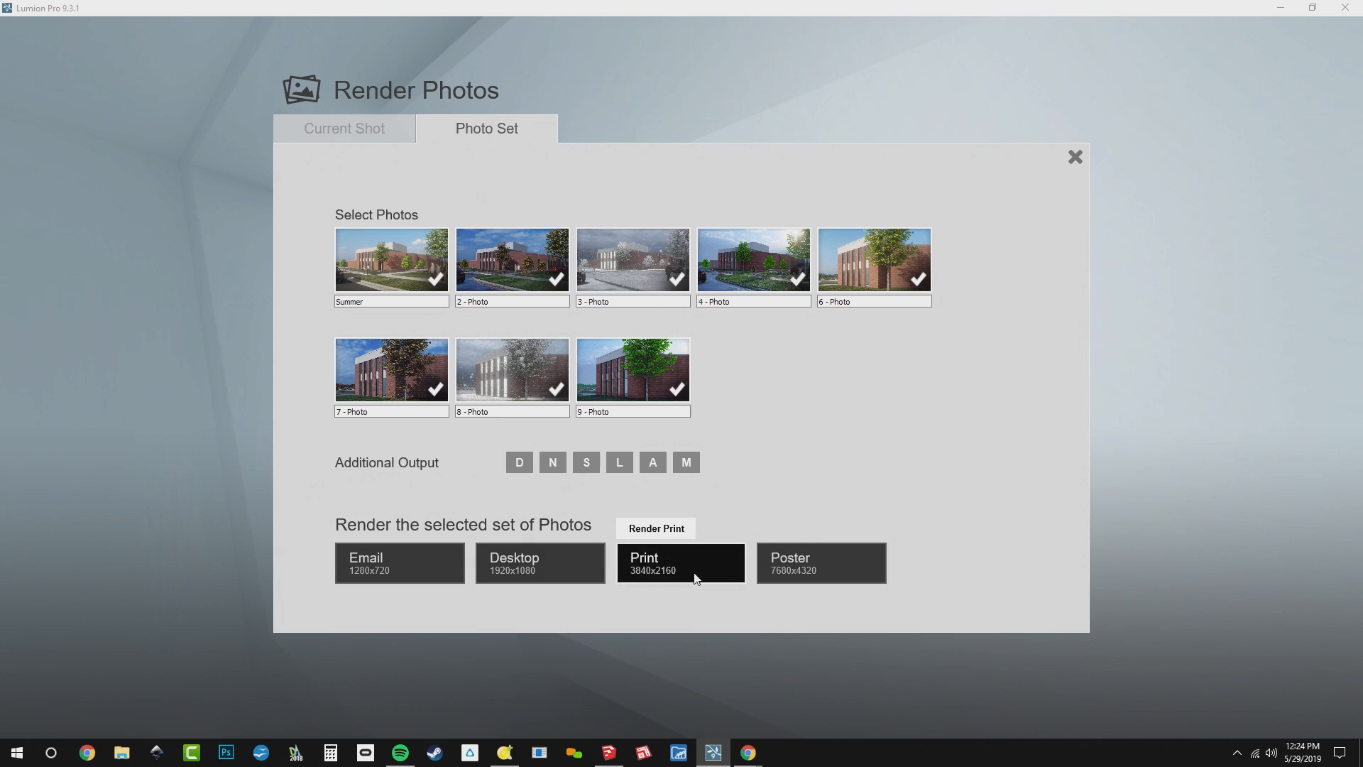
{"action": "left_click", "coordinate": [541, 575]}
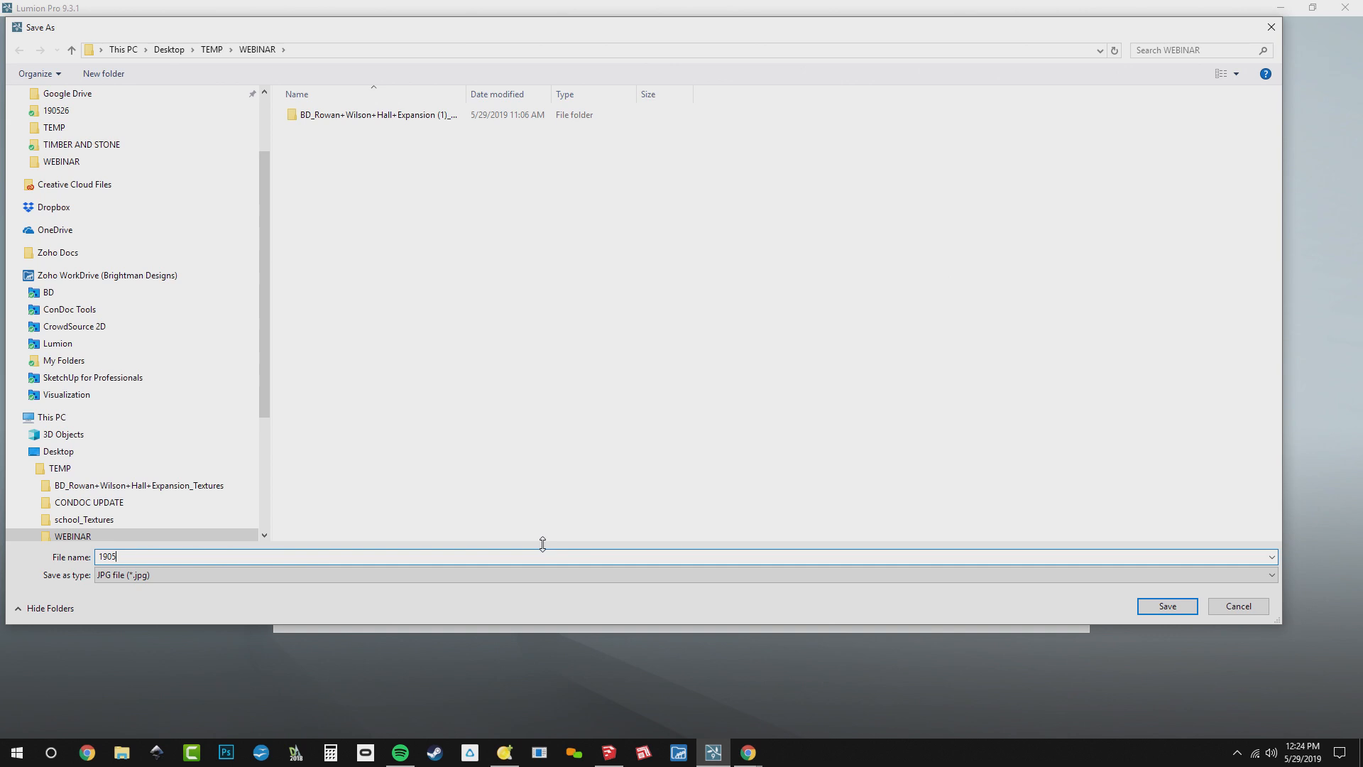
{"action": "key", "text": "Return"}
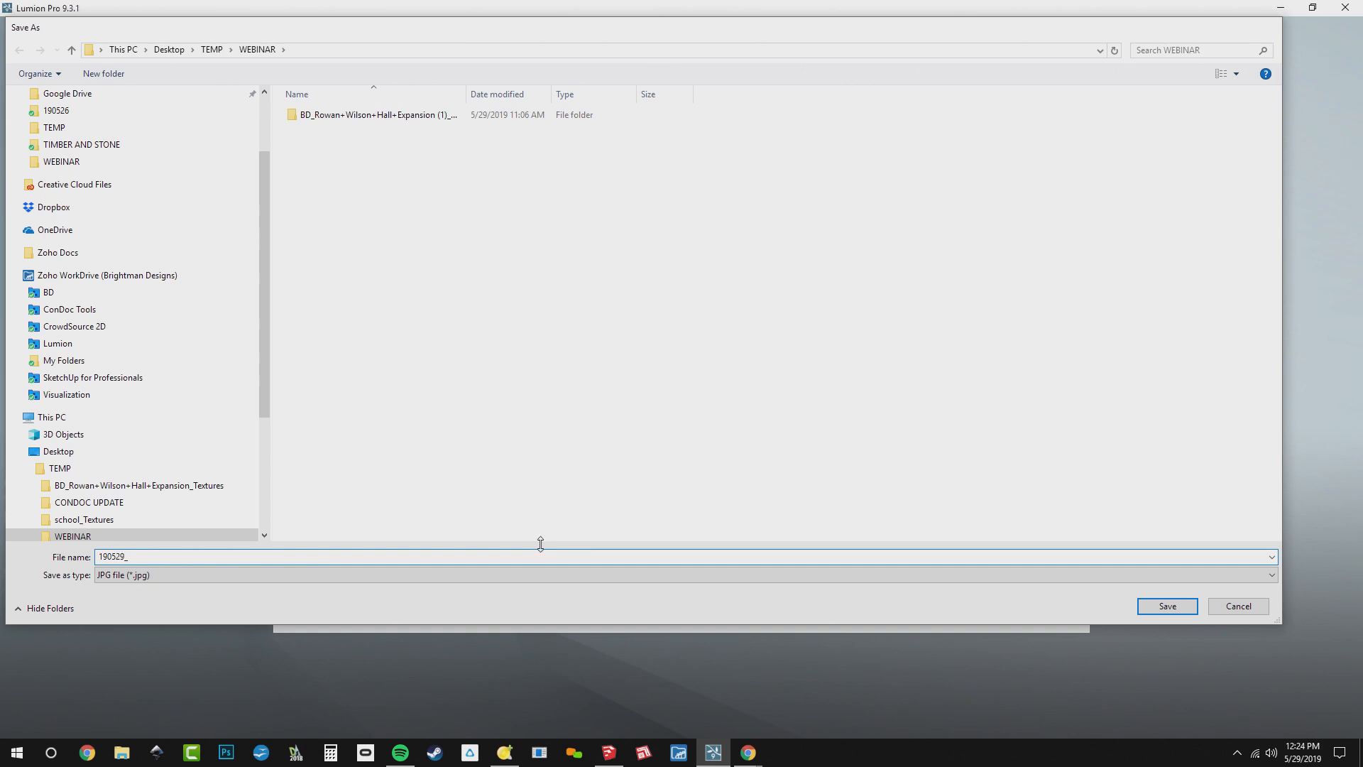
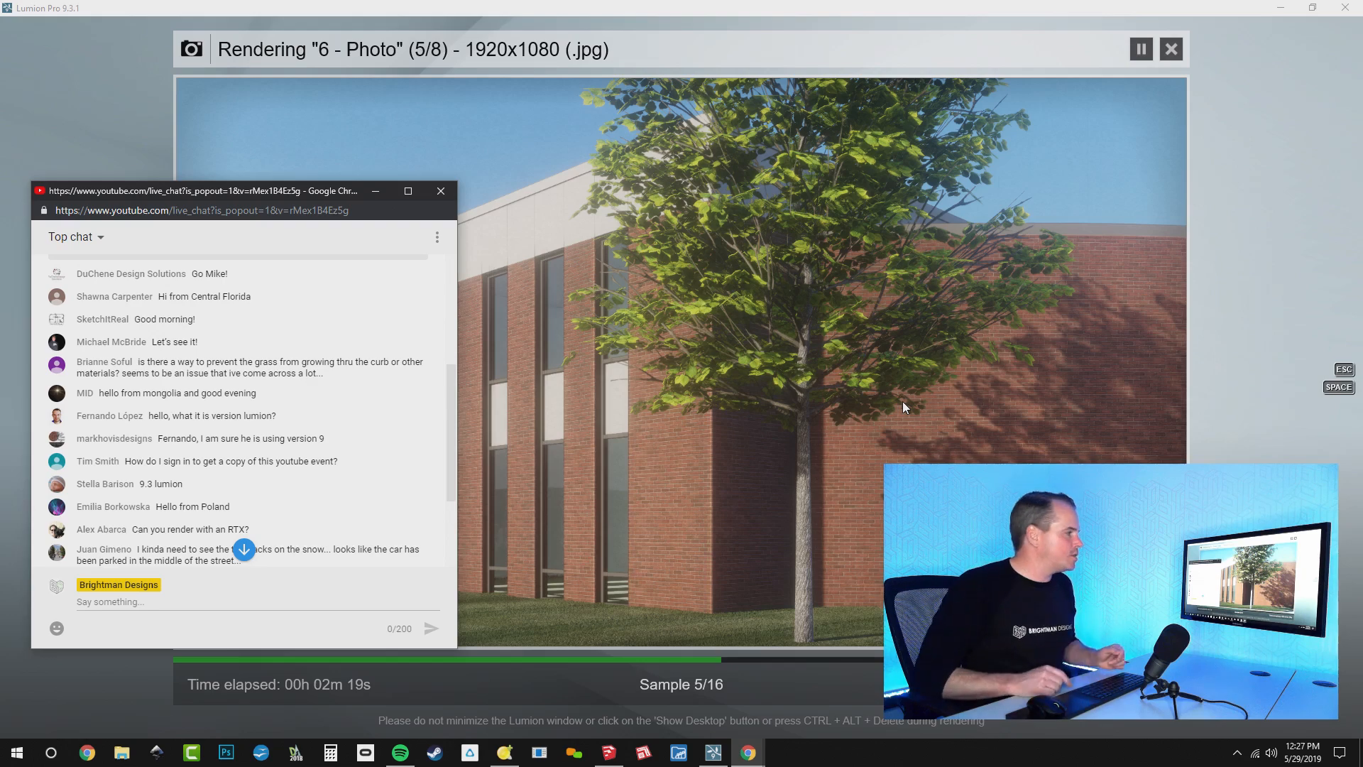
Switch to the SketchUp model and examine the curb edge where the grass meets the road beside the brick building
{"action": "key", "text": "alt+Tab"}
{"action": "key", "text": "alt+Tab"}
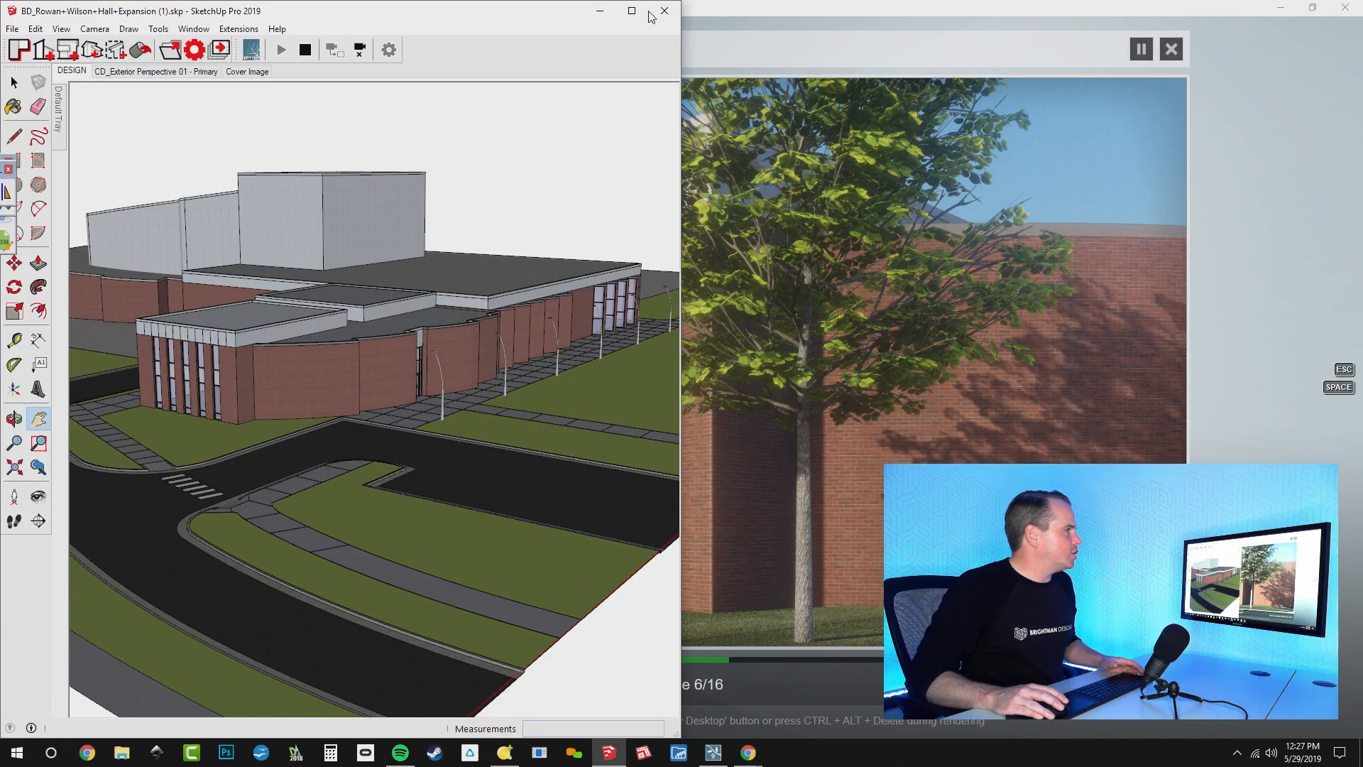
{"action": "left_click", "coordinate": [632, 11]}
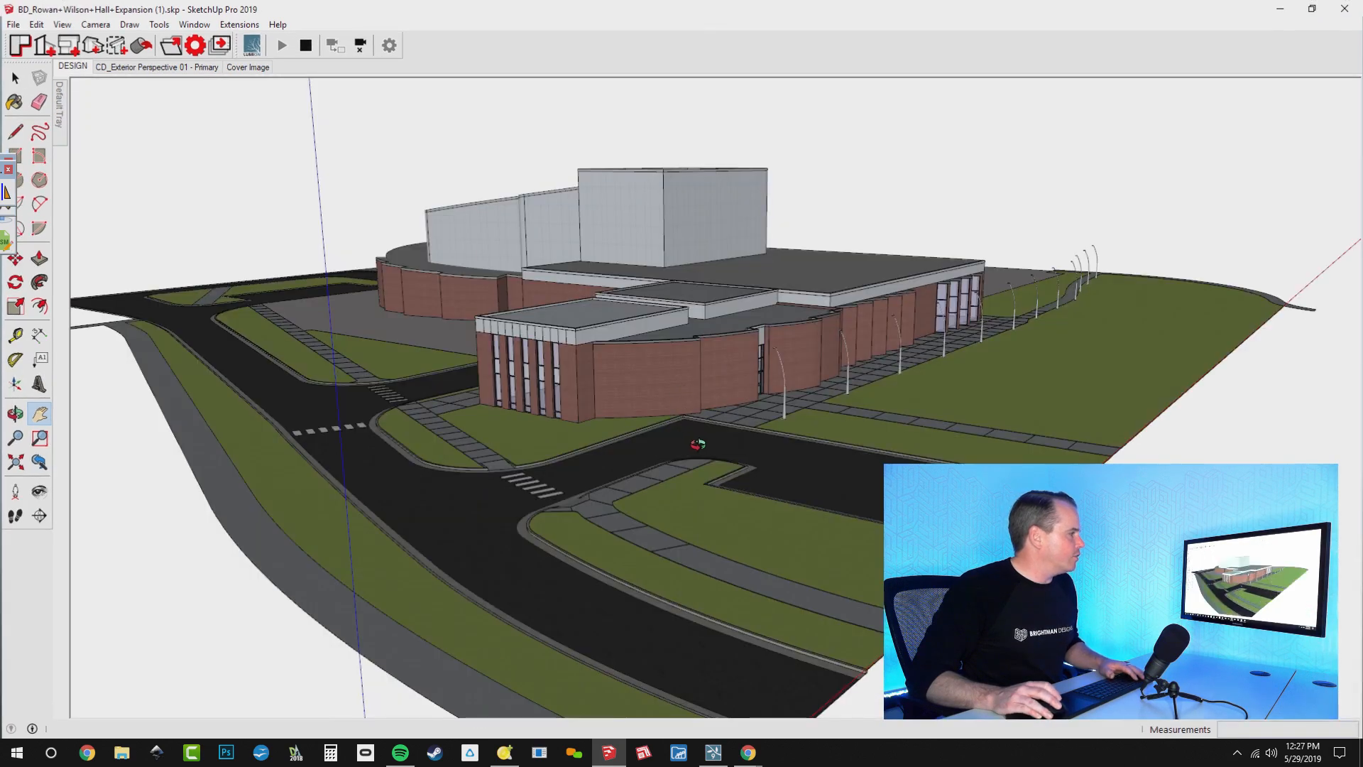
{"action": "scroll", "coordinate": [698, 445], "scroll_direction": "up", "scroll_amount": 5}
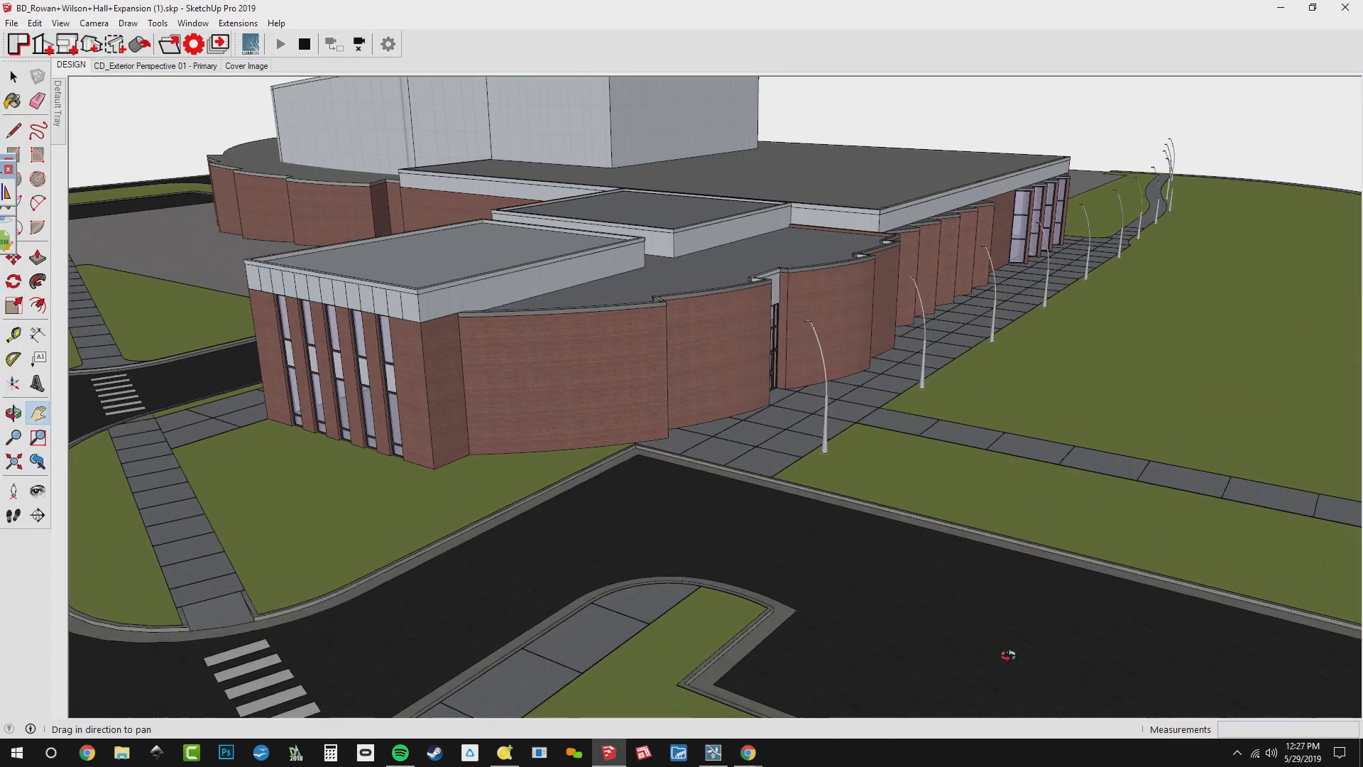
{"action": "scroll", "coordinate": [938, 569], "scroll_direction": "up", "scroll_amount": 3}
{"action": "middle_click_drag", "start_coordinate": [937, 569], "coordinate": [904, 569]}
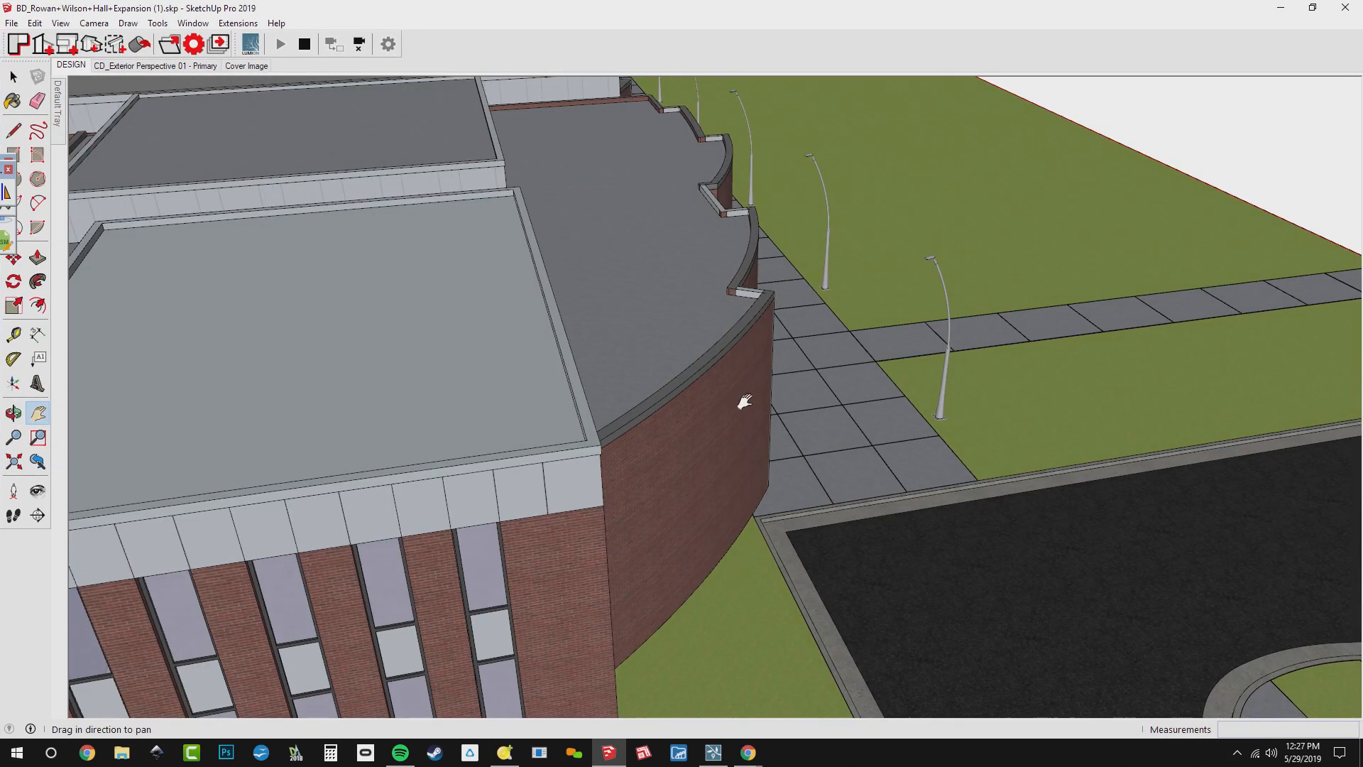
{"action": "left_click_drag", "start_coordinate": [795, 339], "coordinate": [657, 177]}
{"action": "left_click_drag", "start_coordinate": [712, 692], "coordinate": [726, 623]}
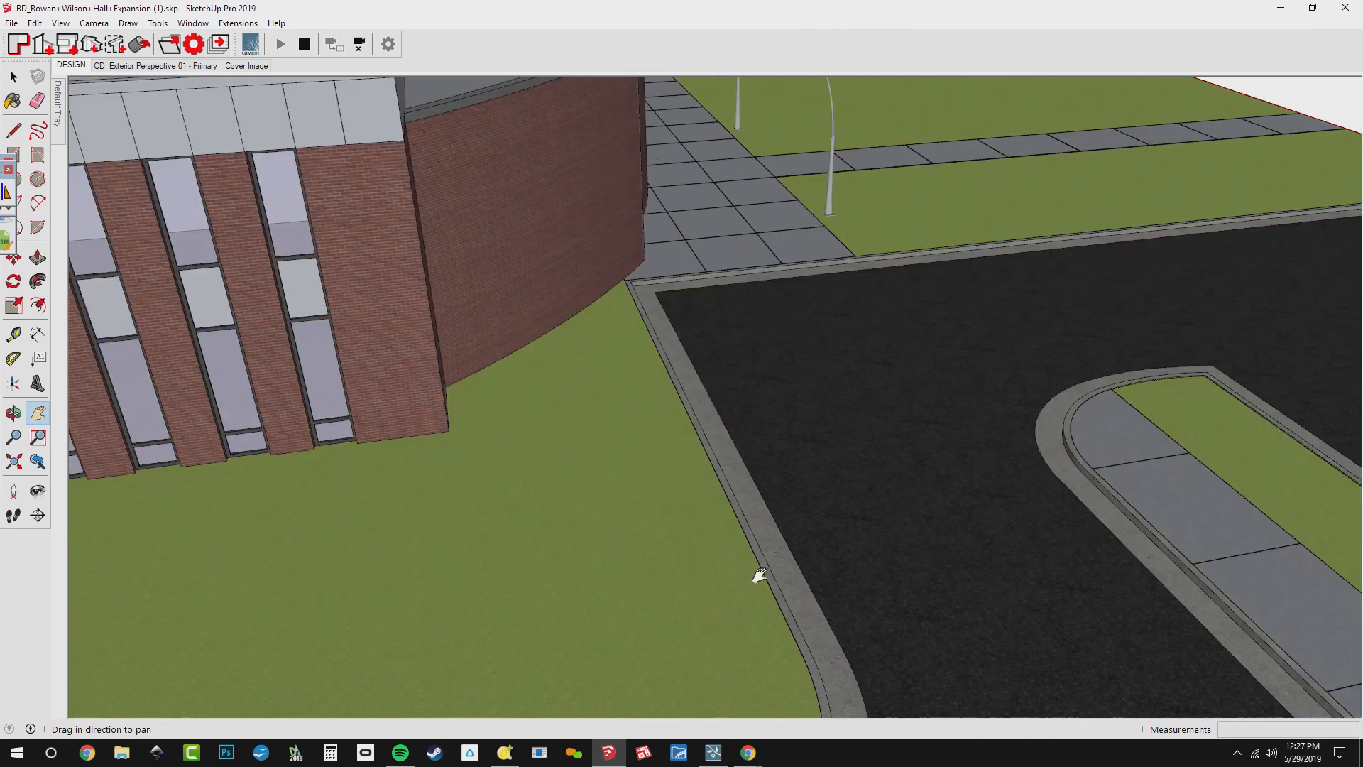
{"action": "scroll", "coordinate": [759, 576], "scroll_direction": "up", "scroll_amount": 5}
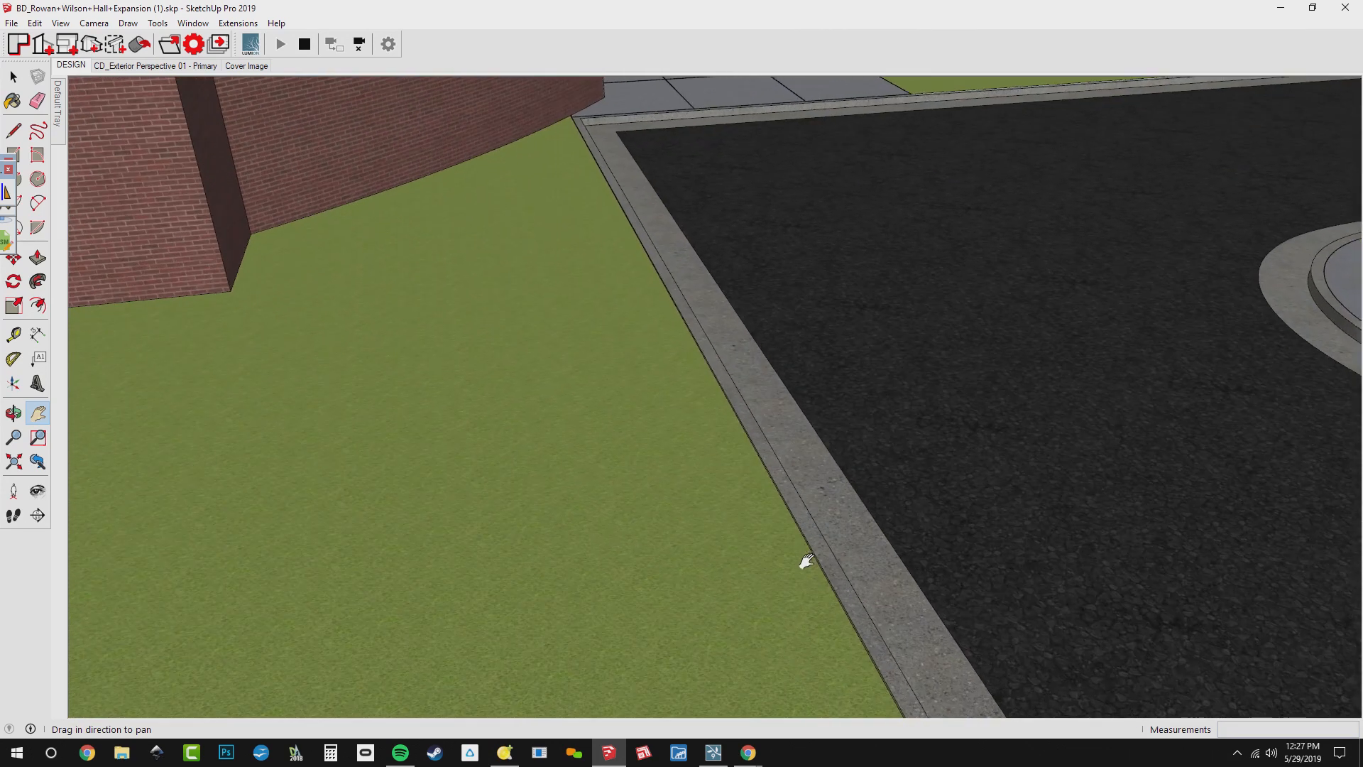
{"action": "scroll", "coordinate": [806, 561], "scroll_direction": "up", "scroll_amount": 5}
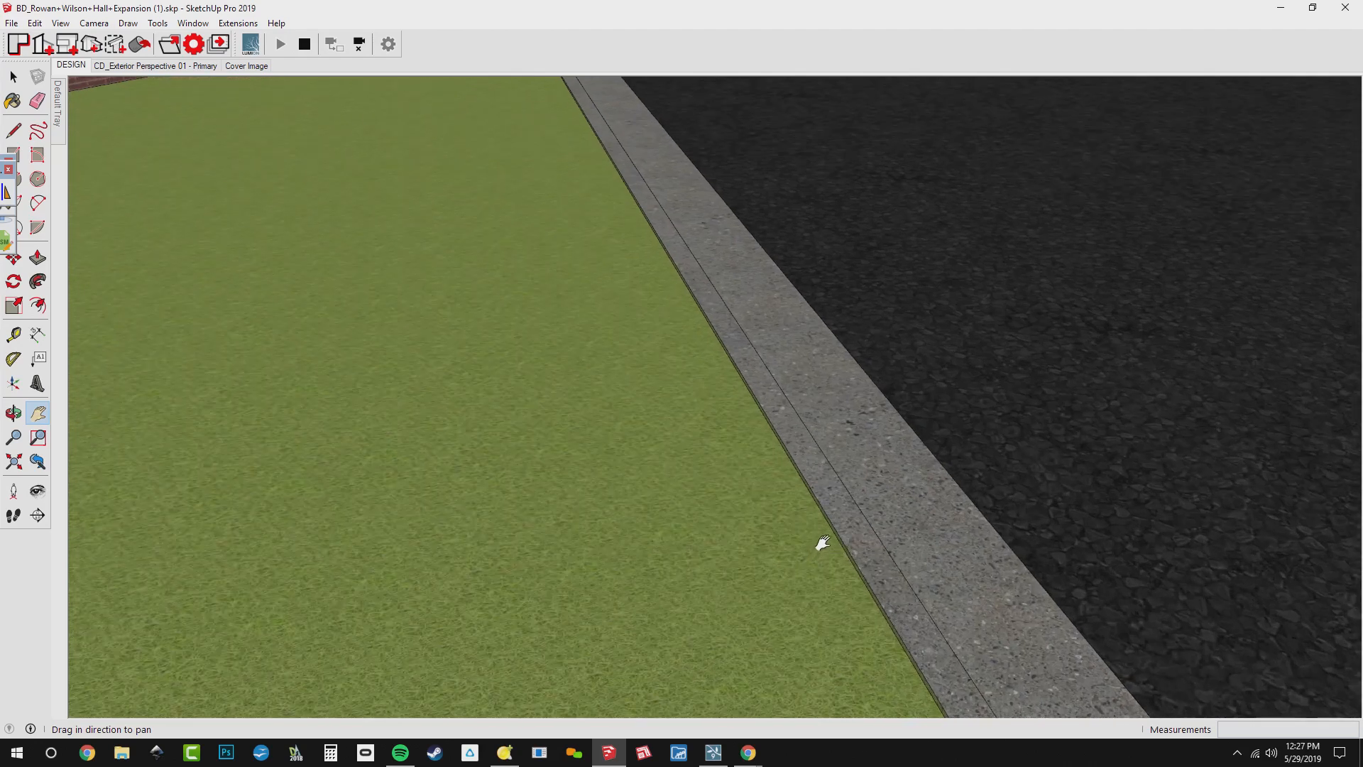
{"action": "scroll", "coordinate": [822, 543], "scroll_direction": "up", "scroll_amount": 4}
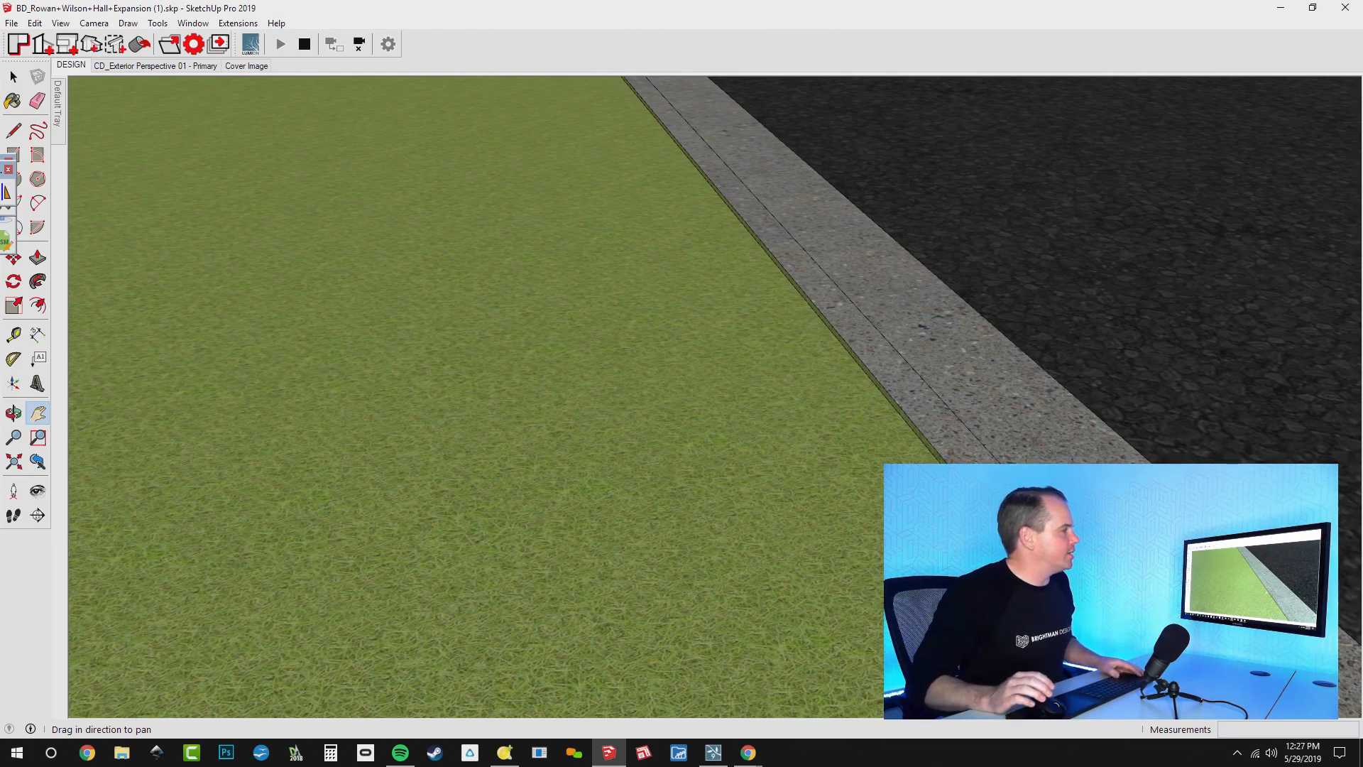
Return to the live chat window over the Lumion render and read through the newer viewer messages
{"action": "key", "text": "alt+Tab"}
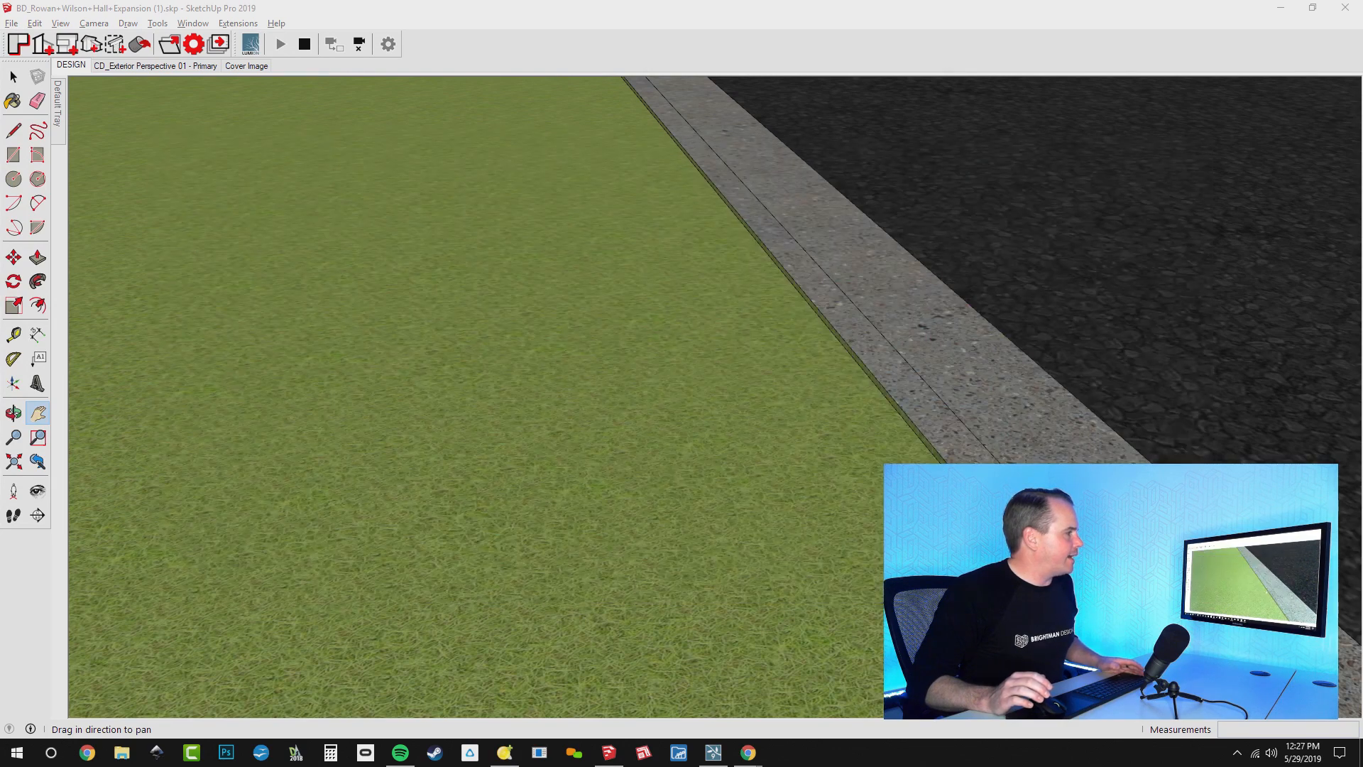
{"action": "key", "text": "alt+Tab"}
{"action": "key", "text": "alt+Tab"}
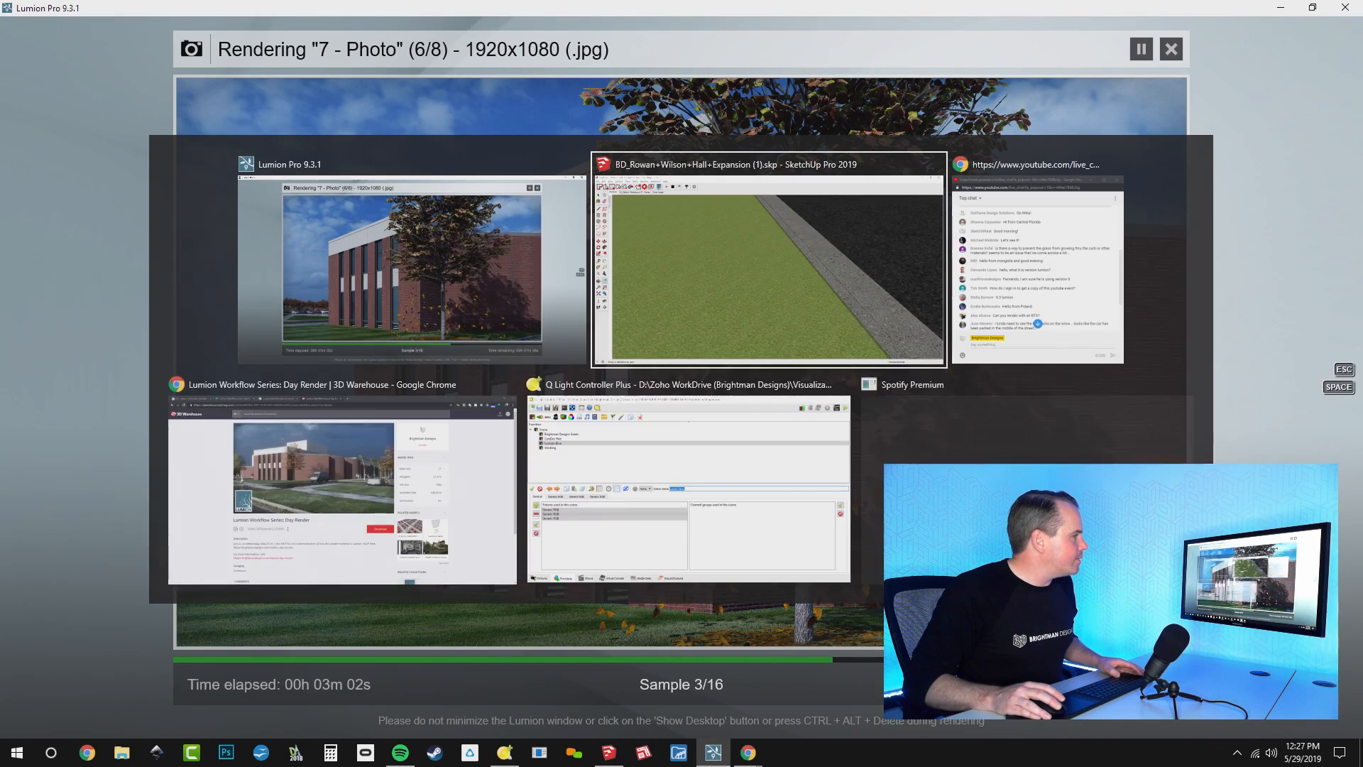
{"action": "key", "text": "alt+Tab"}
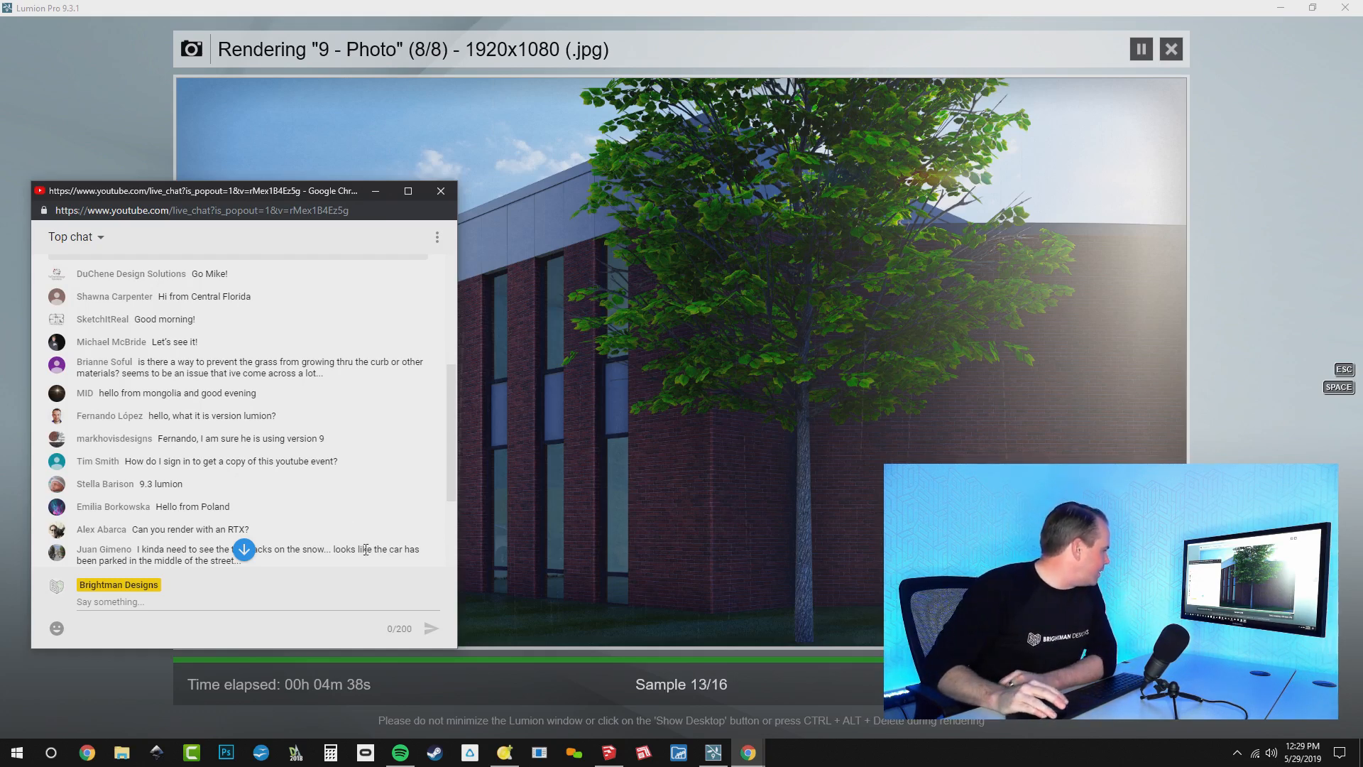
{"action": "scroll", "coordinate": [351, 519], "scroll_direction": "down", "scroll_amount": 1}
{"action": "scroll", "coordinate": [352, 518], "scroll_direction": "down", "scroll_amount": 1}
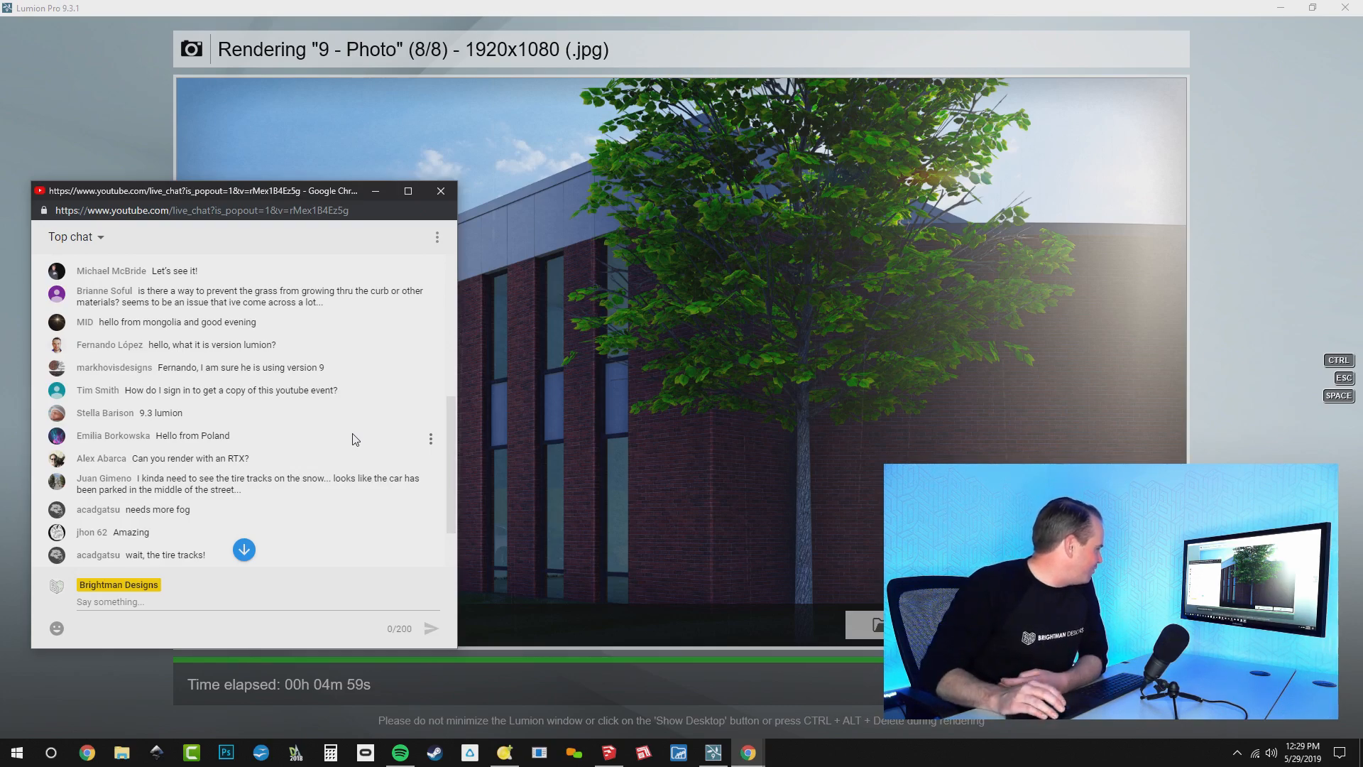
{"action": "scroll", "coordinate": [355, 439], "scroll_direction": "down", "scroll_amount": 3}
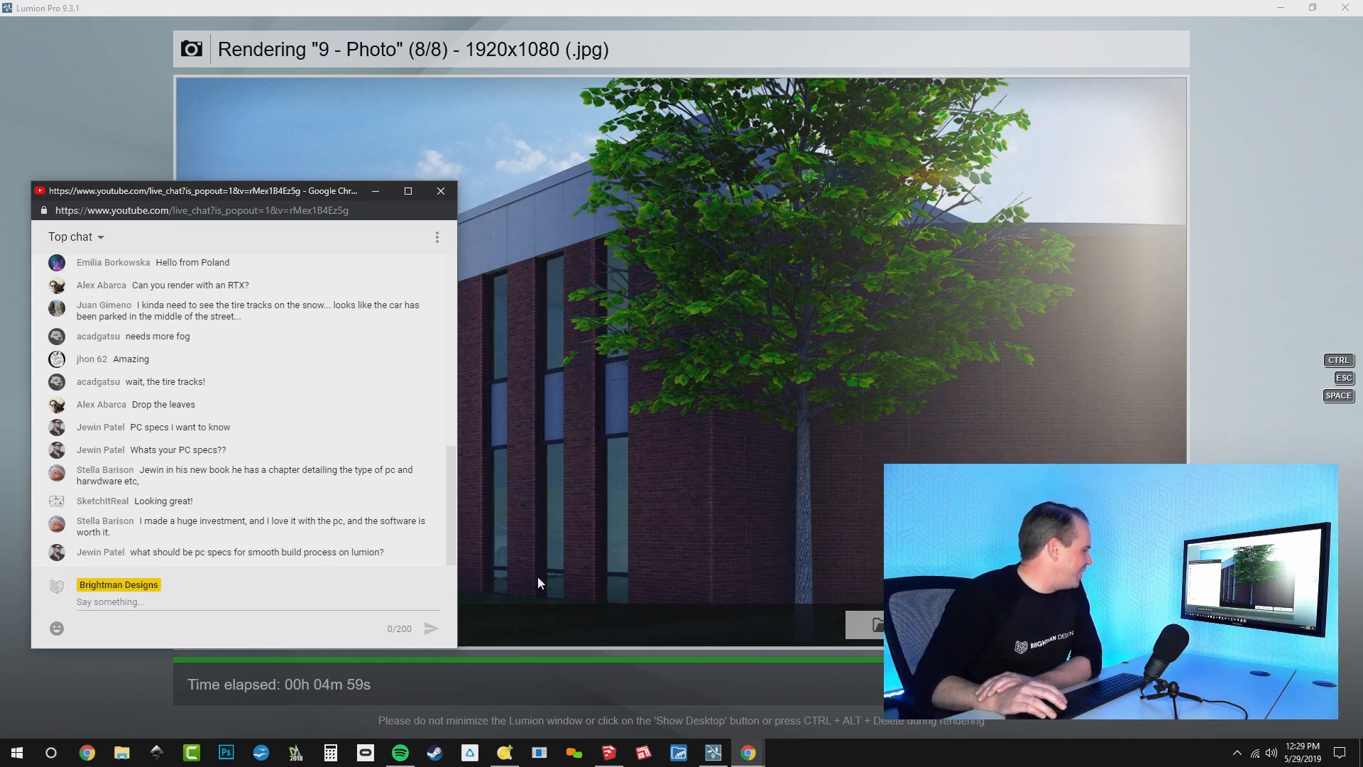
Open File Explorer and display the system properties of This PC
{"action": "key", "text": "super"}
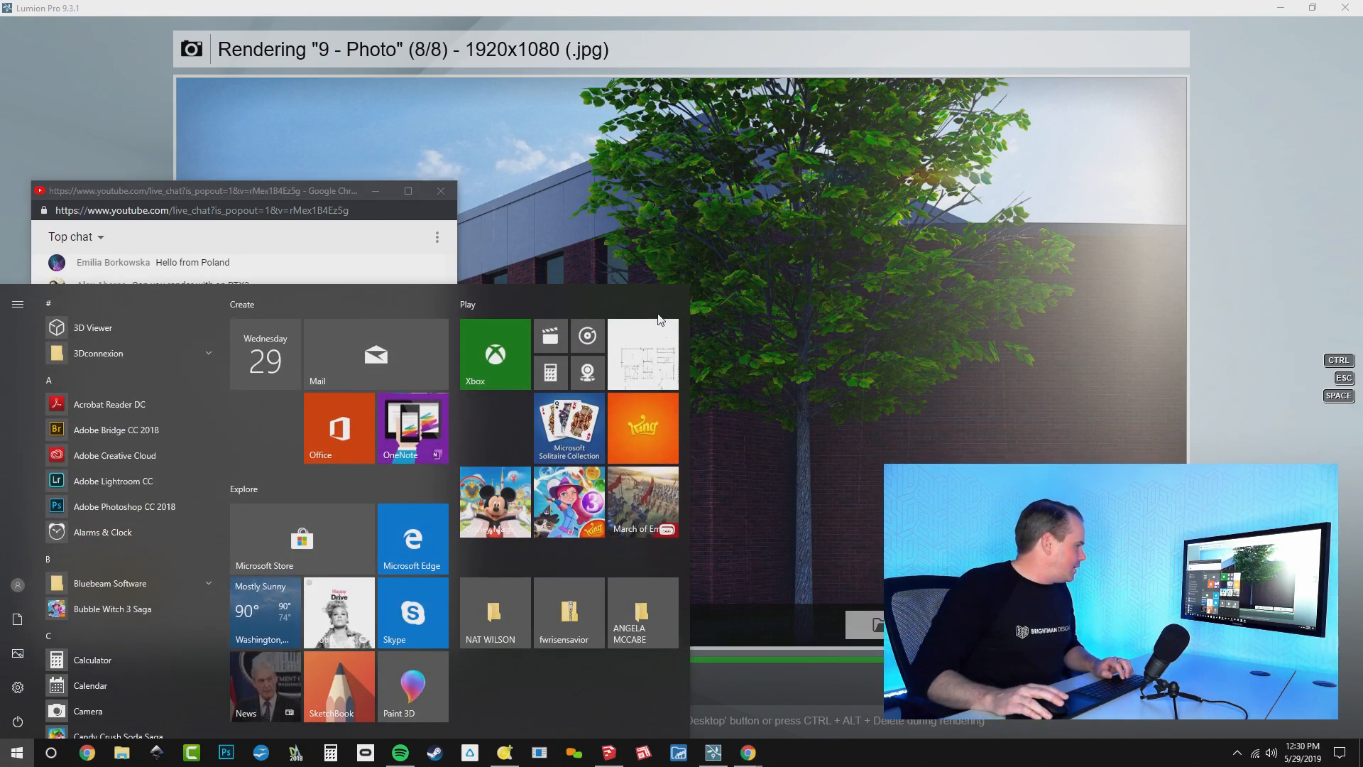
{"action": "key", "text": "super+e"}
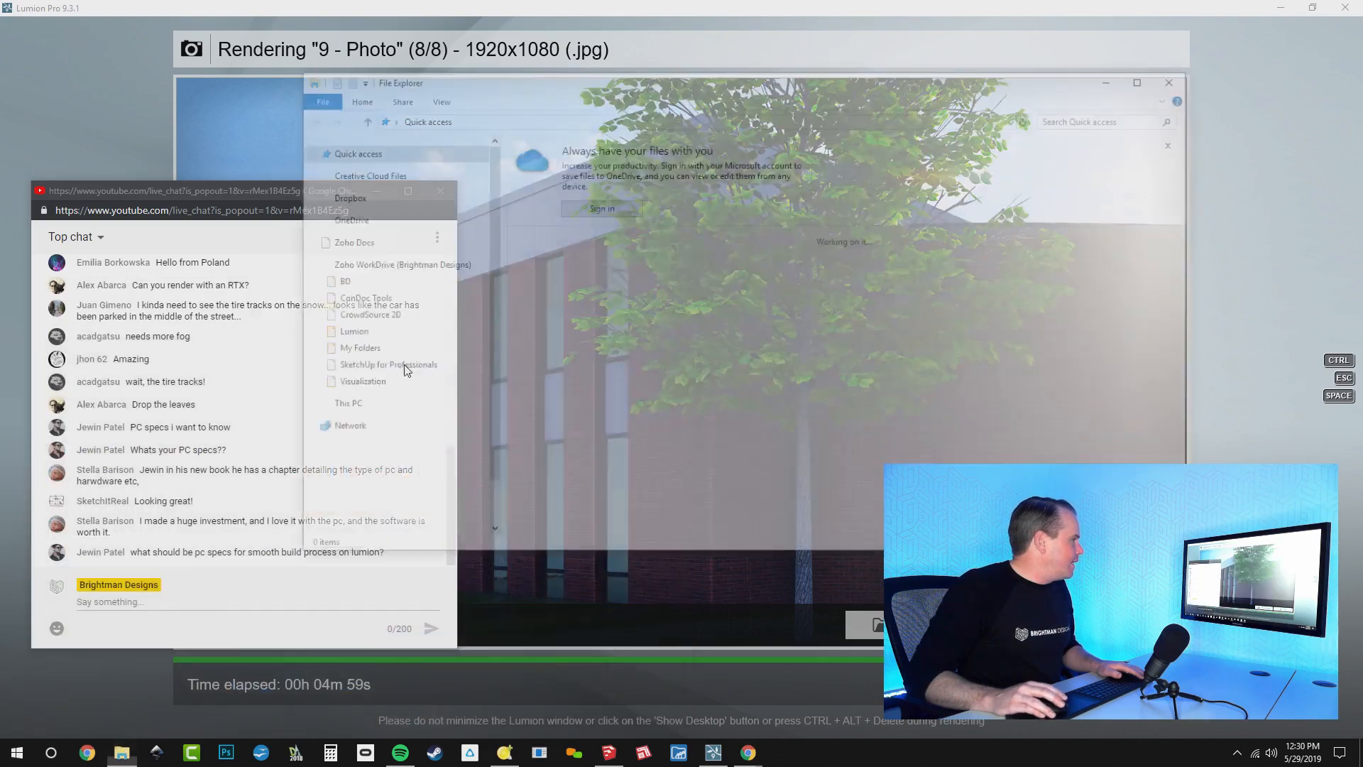
{"action": "scroll", "coordinate": [384, 440], "scroll_direction": "down", "scroll_amount": 2}
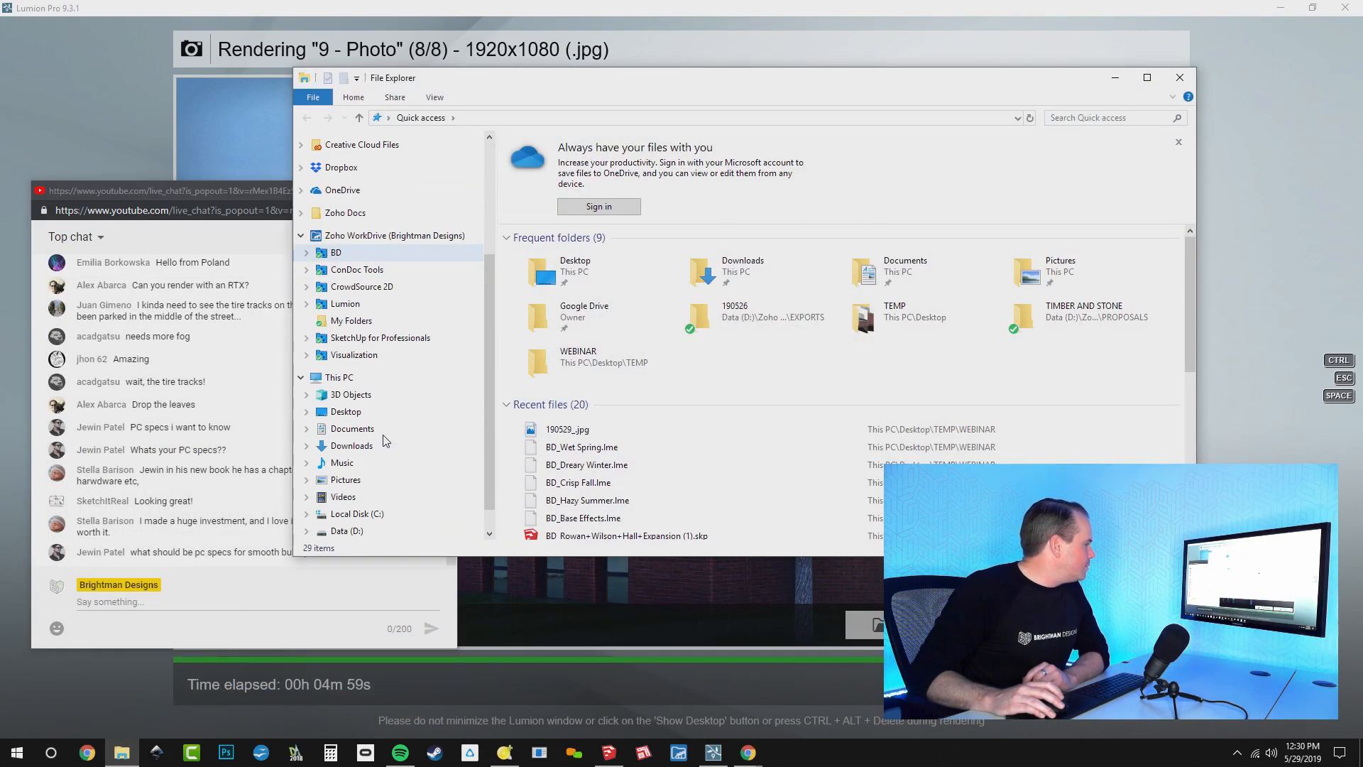
{"action": "right_click", "coordinate": [344, 380]}
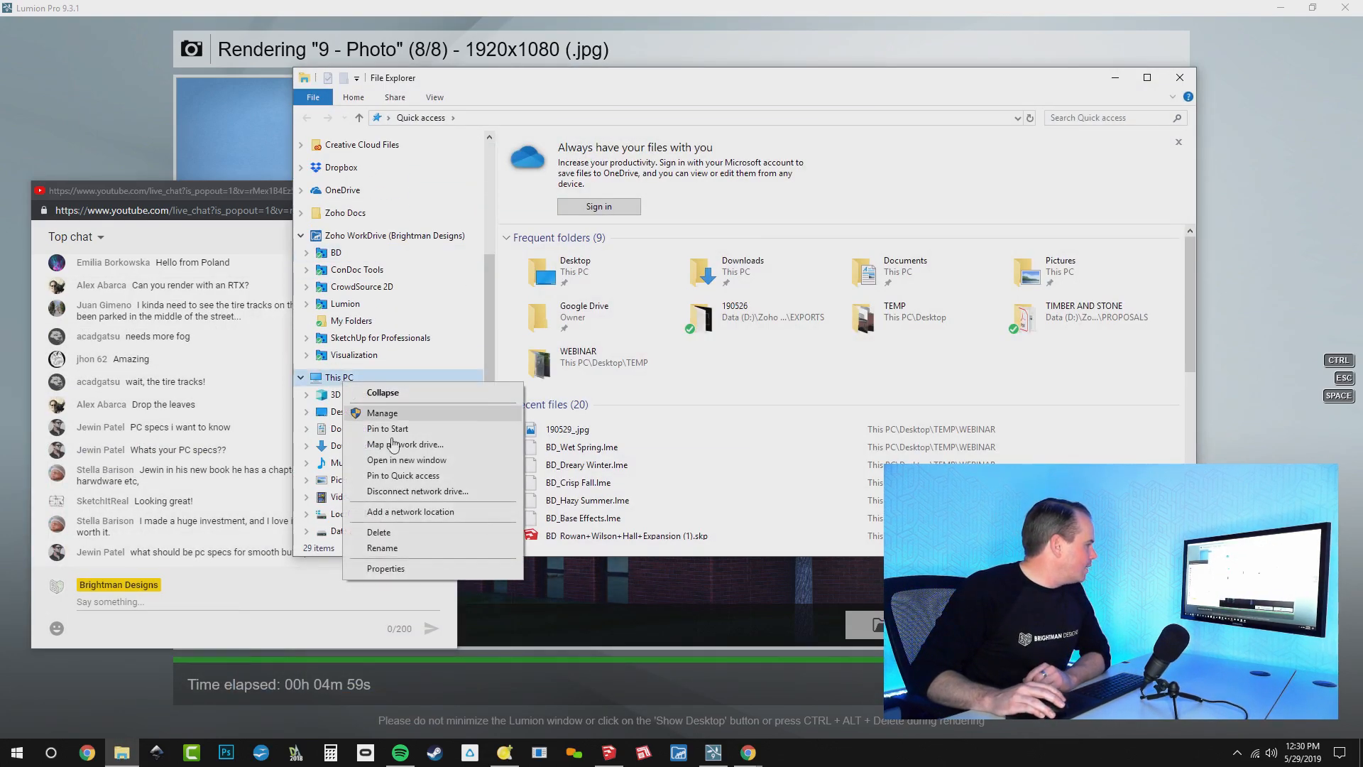
{"action": "left_click", "coordinate": [412, 570]}
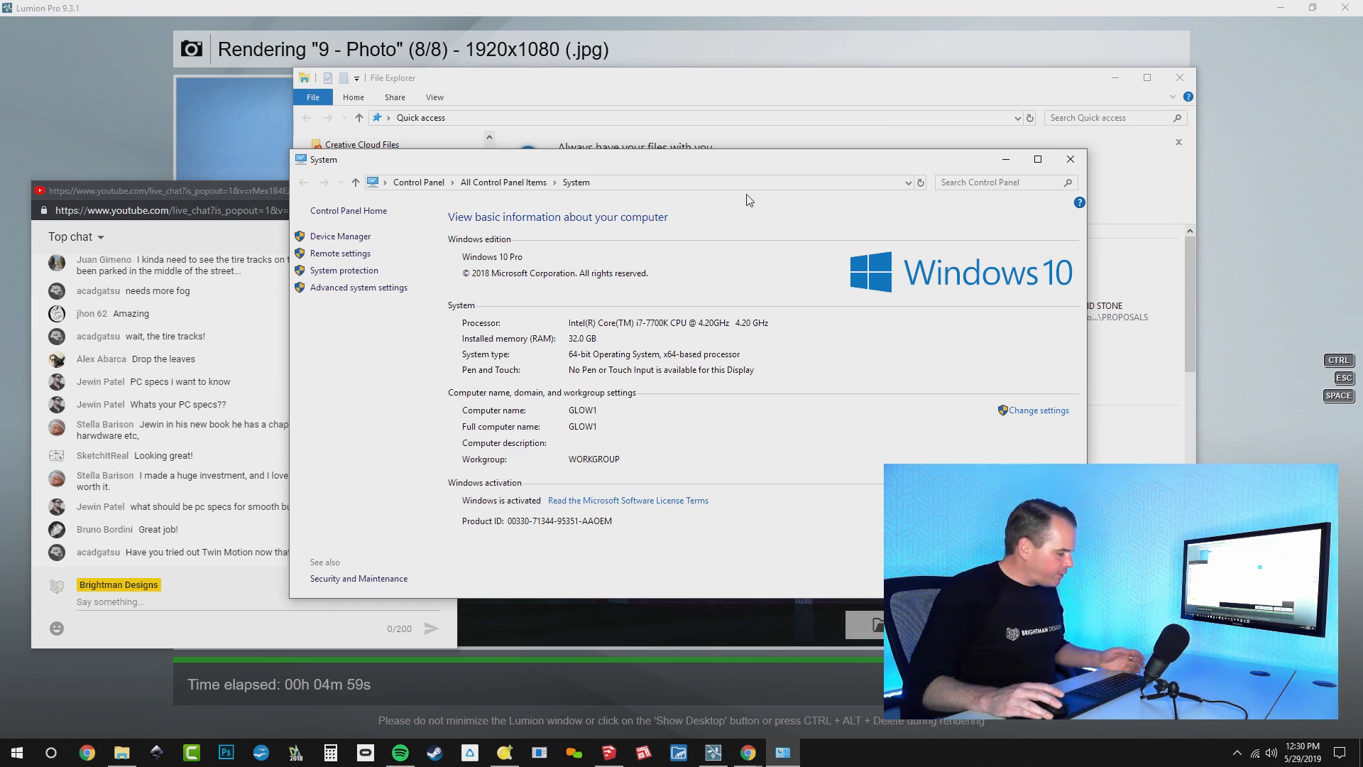
Switch to Chrome, search the web for "brightman, my rig" in a new tab and open the My Rig - Brightman Designs page
{"action": "key", "text": "alt+Tab"}
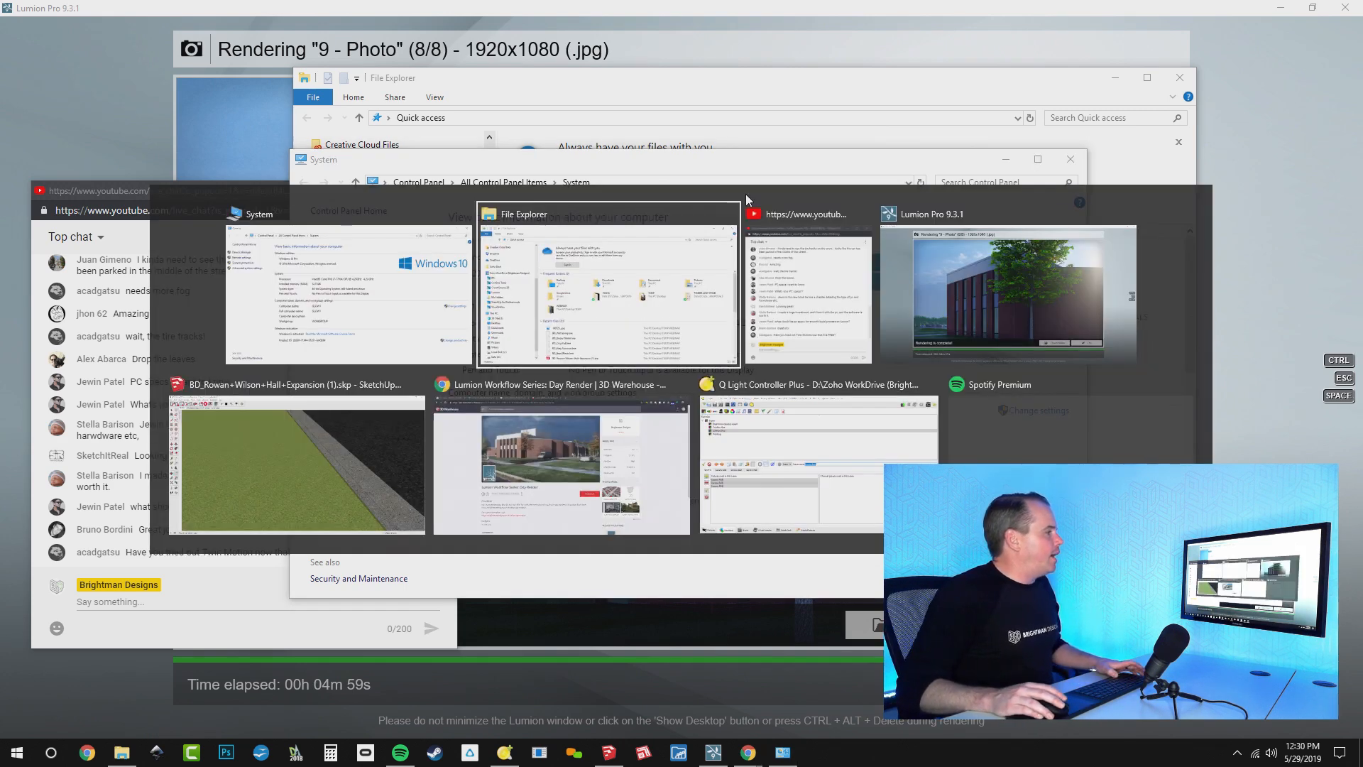
{"action": "key", "text": "alt+Tab"}
{"action": "key", "text": "alt+Tab"}
{"action": "key", "text": "alt+Tab"}
{"action": "key", "text": "alt+Tab"}
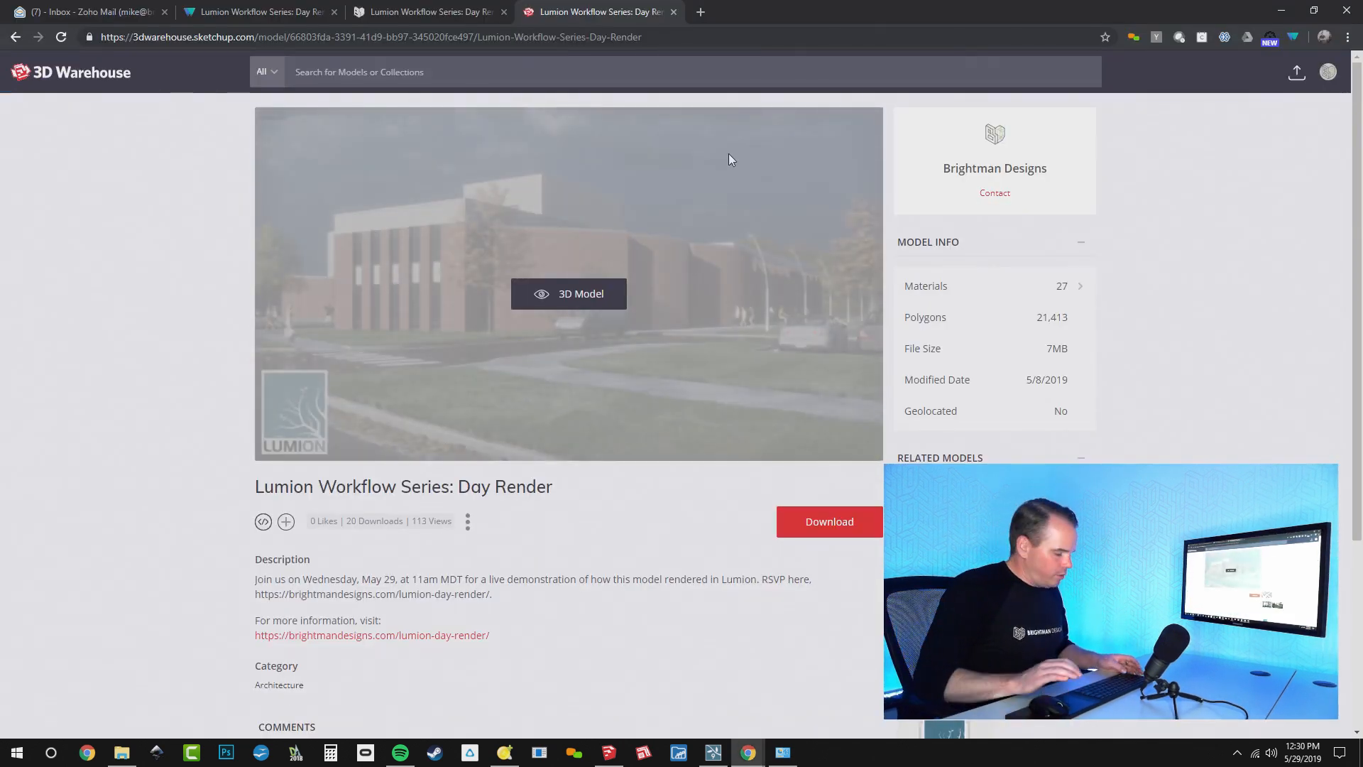
{"action": "key", "text": "ctrl+t"}
{"action": "type", "text": "b"}
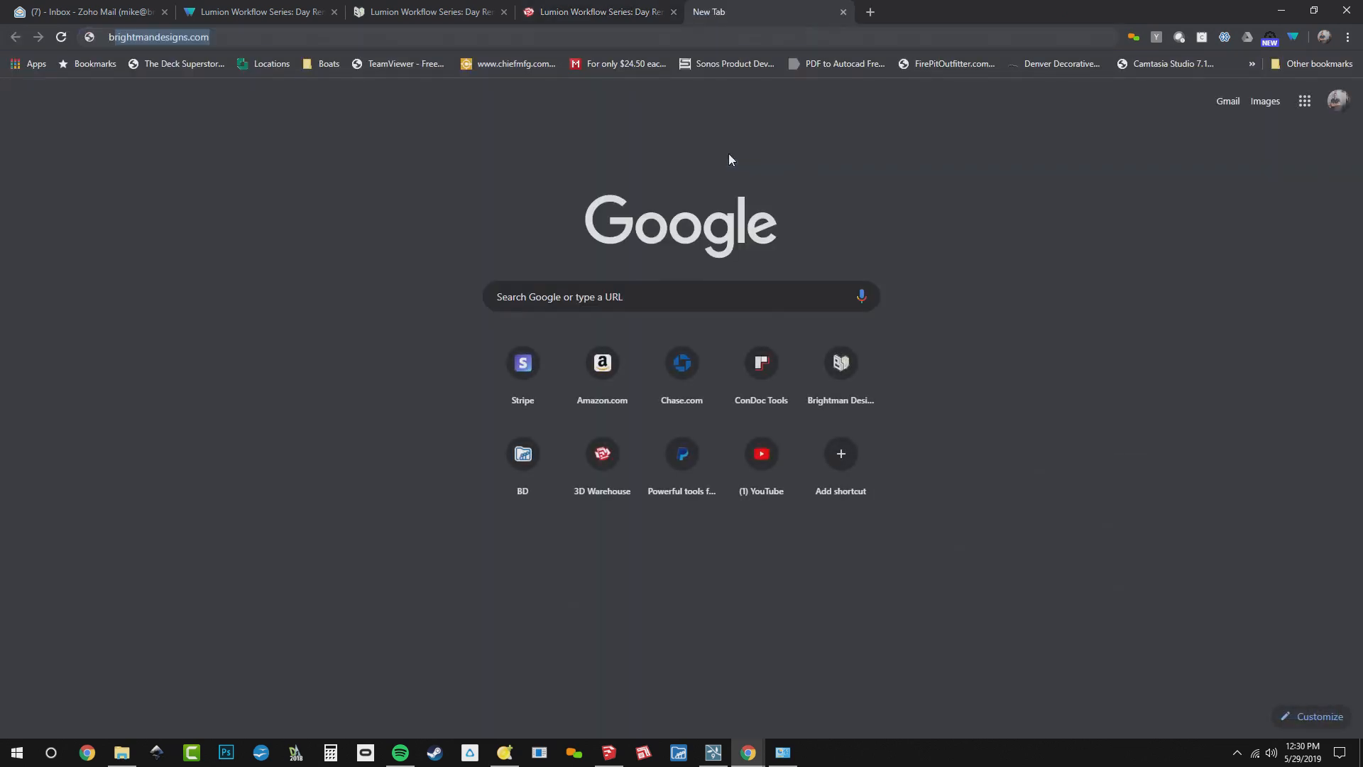
{"action": "type", "text": "righm"}
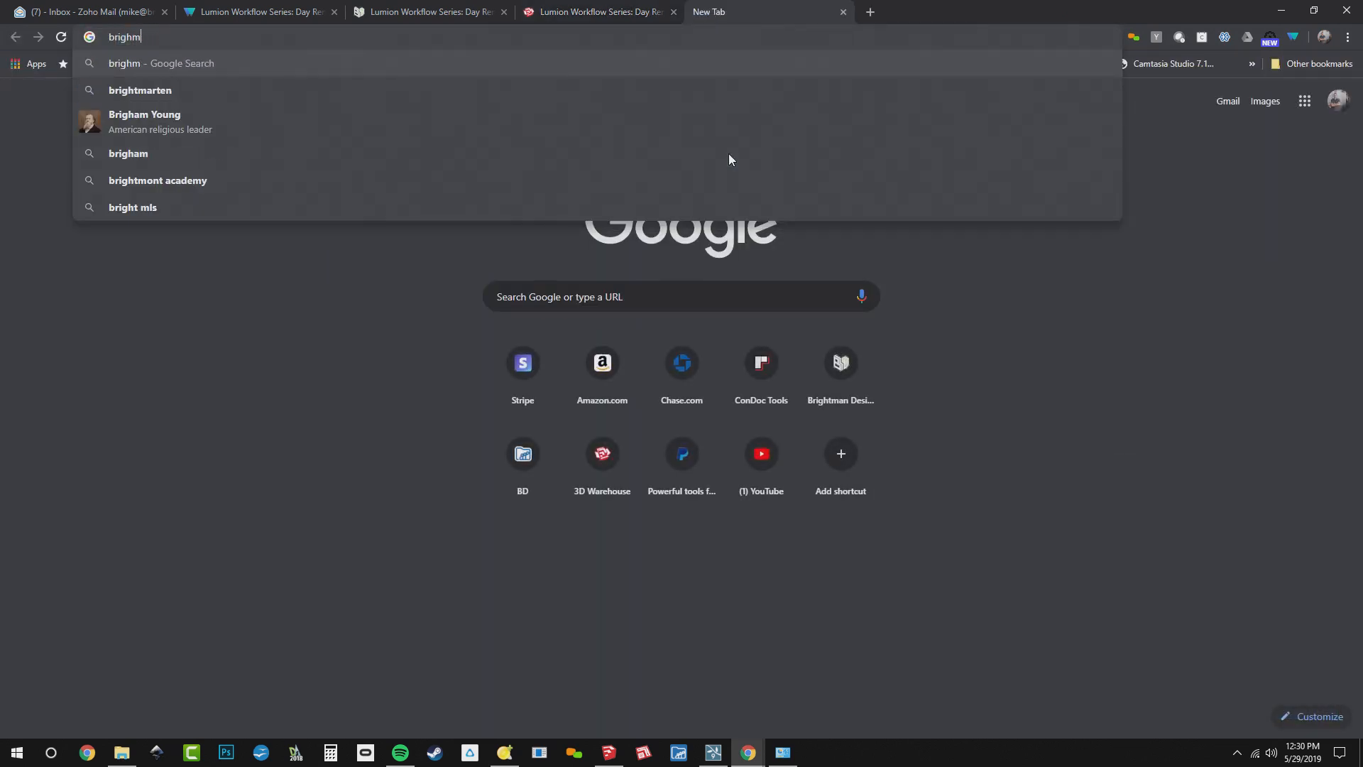
{"action": "key", "text": "BackSpace"}
{"action": "type", "text": "tman, my rig"}
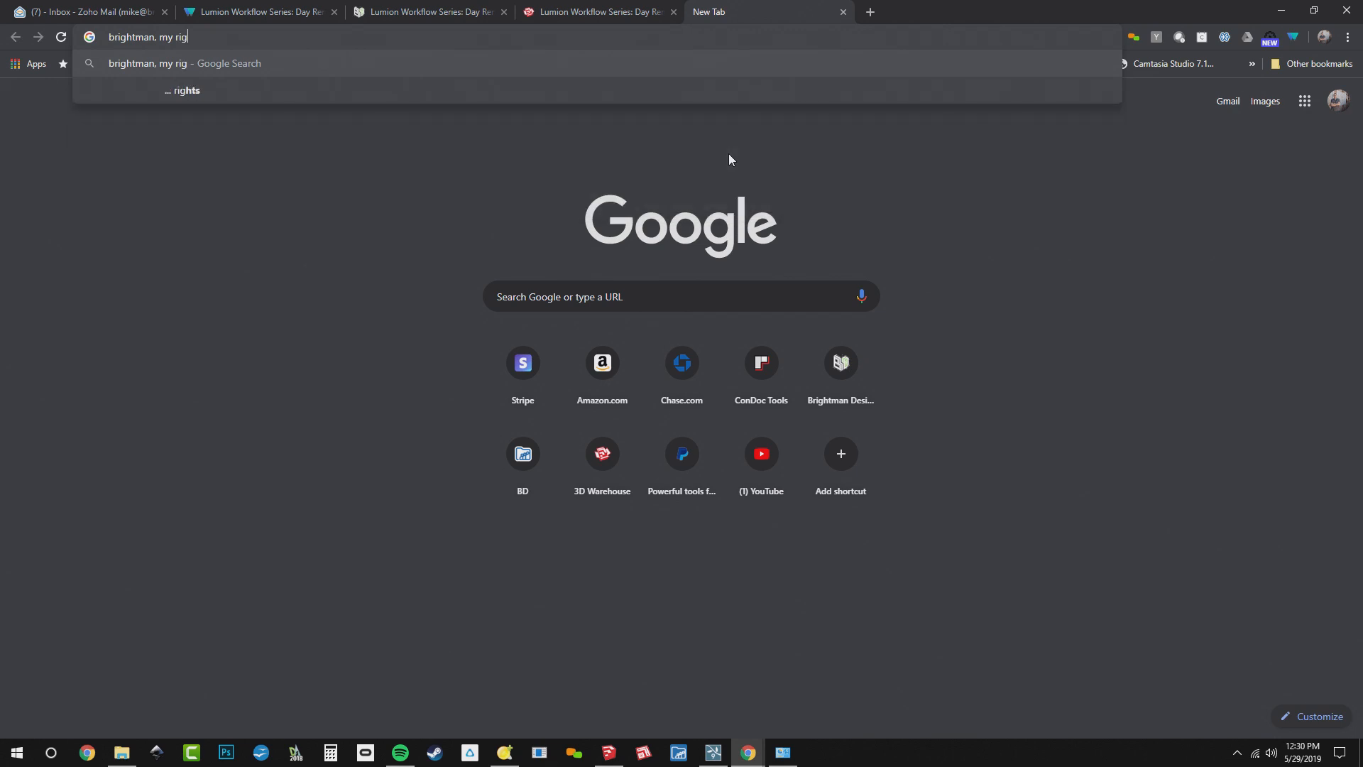
{"action": "key", "text": "Return"}
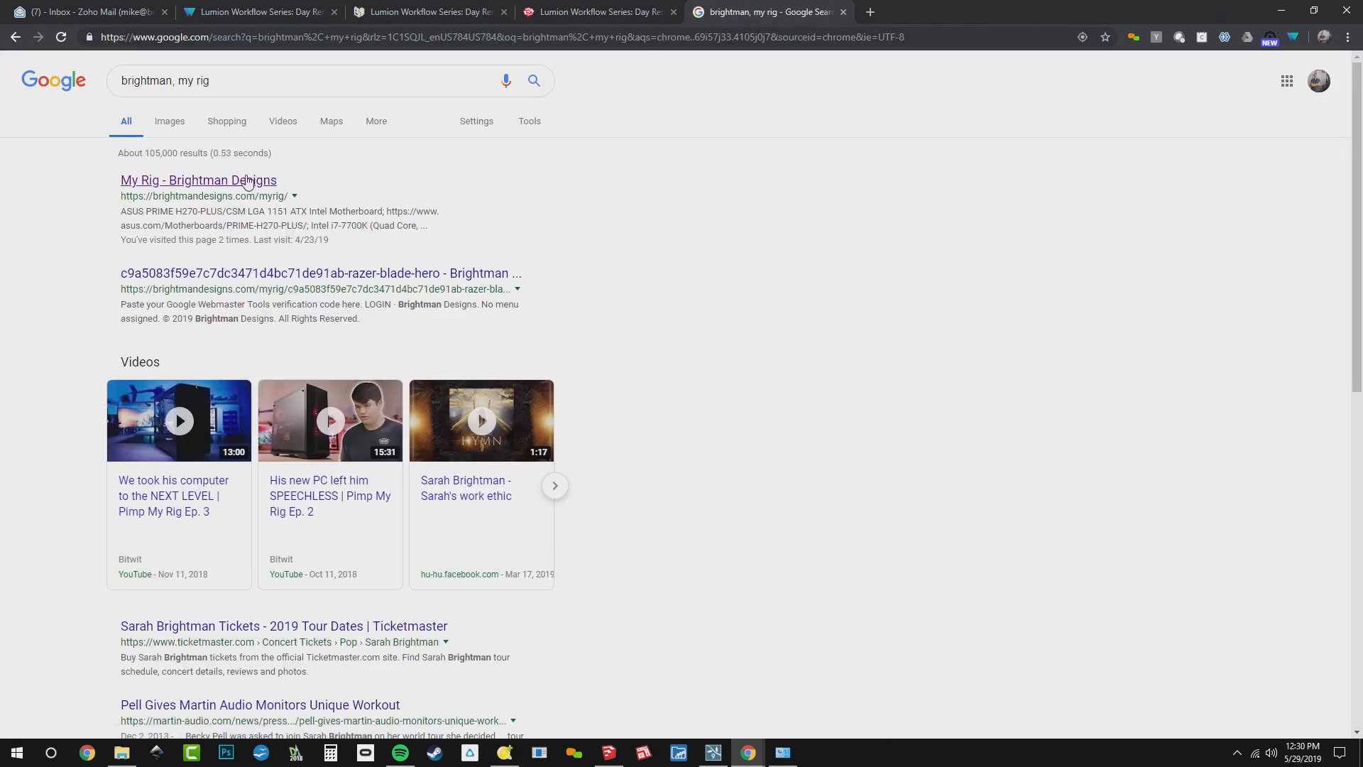
{"action": "left_click", "coordinate": [247, 183]}
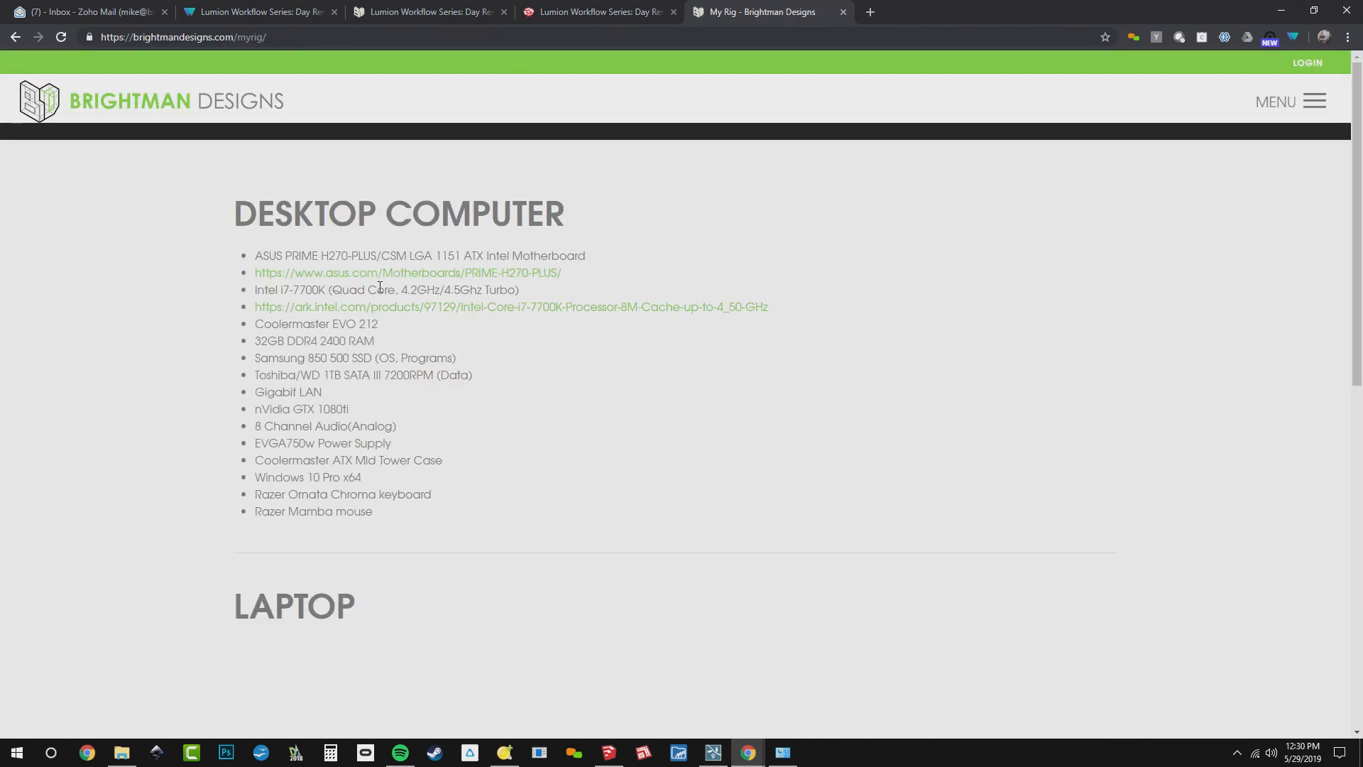
Review the desktop computer parts list and the laptop specifications, highlighting the laptop's graphics card line
{"action": "left_click_drag", "start_coordinate": [383, 522], "coordinate": [301, 375]}
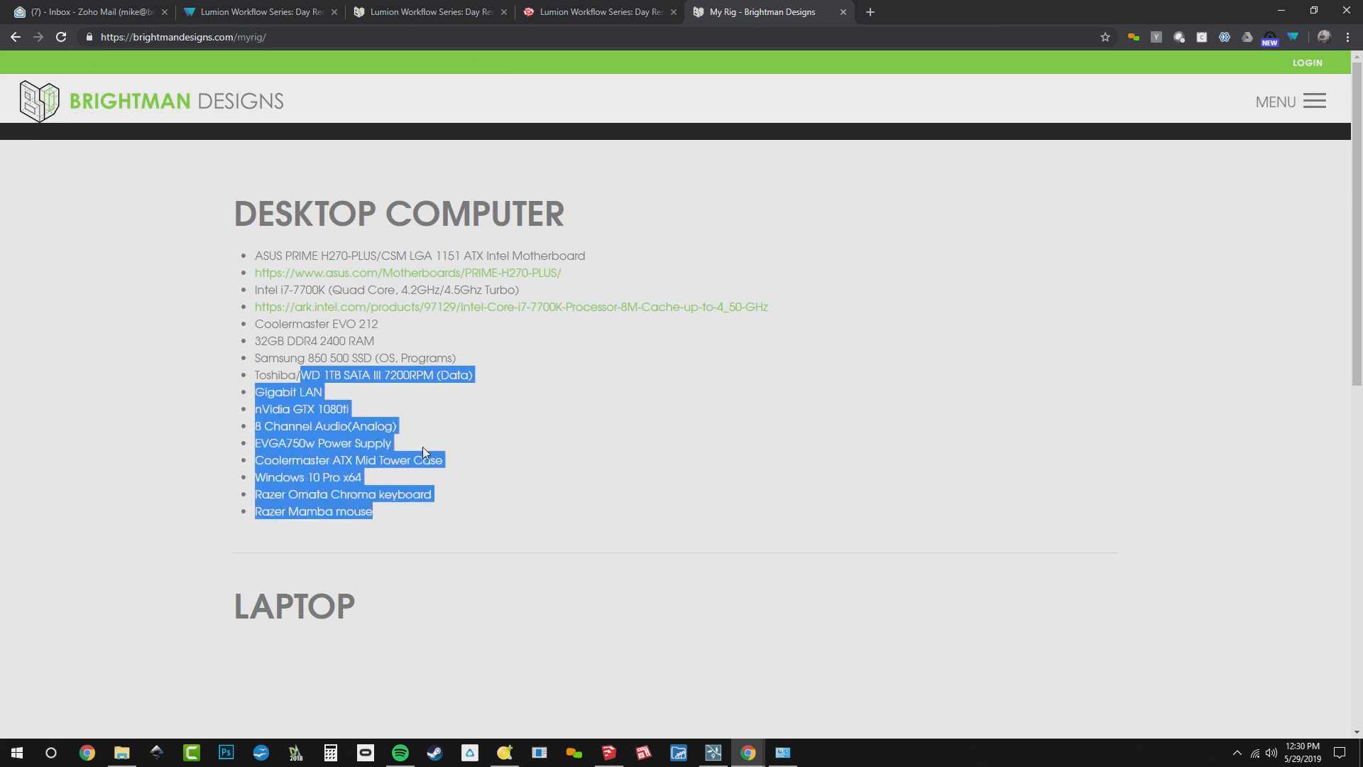
{"action": "left_click", "coordinate": [483, 467]}
{"action": "scroll", "coordinate": [482, 467], "scroll_direction": "down", "scroll_amount": 7}
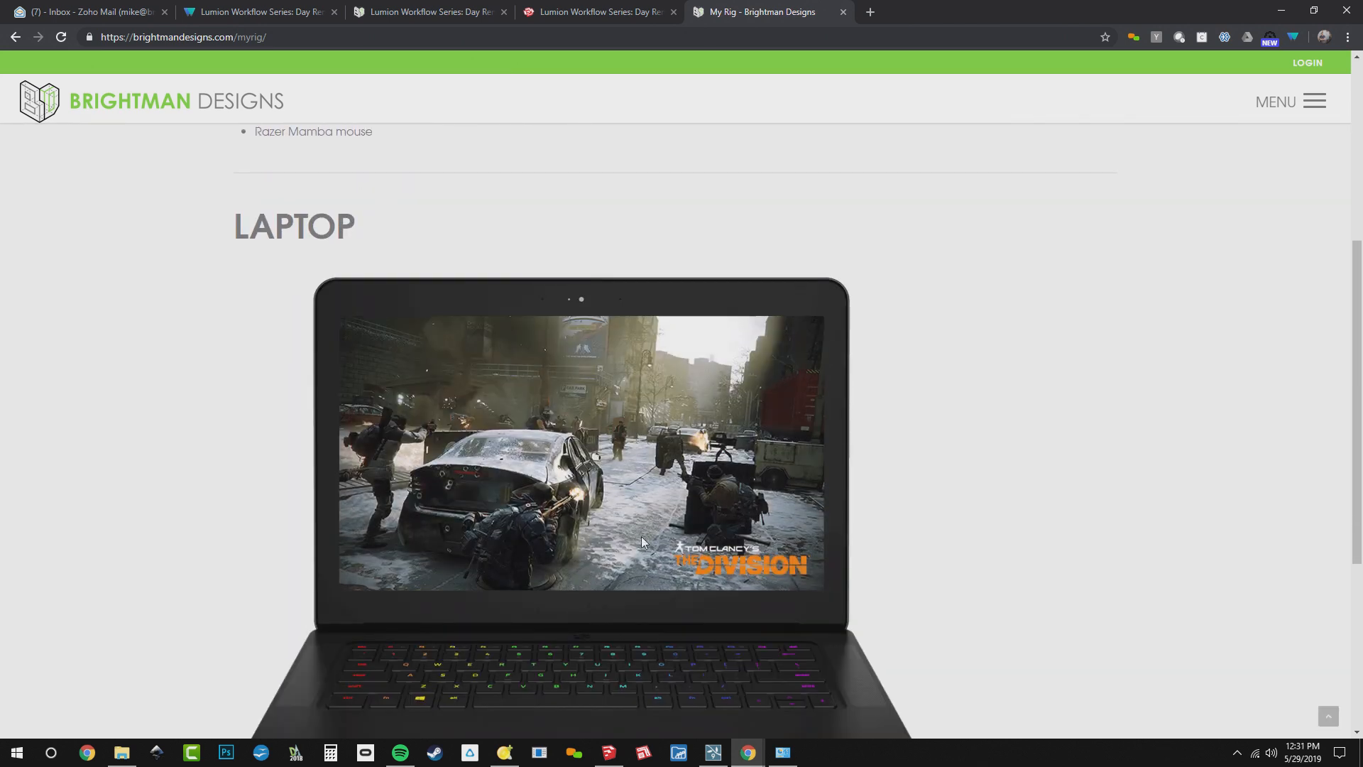
{"action": "scroll", "coordinate": [848, 484], "scroll_direction": "down", "scroll_amount": 3}
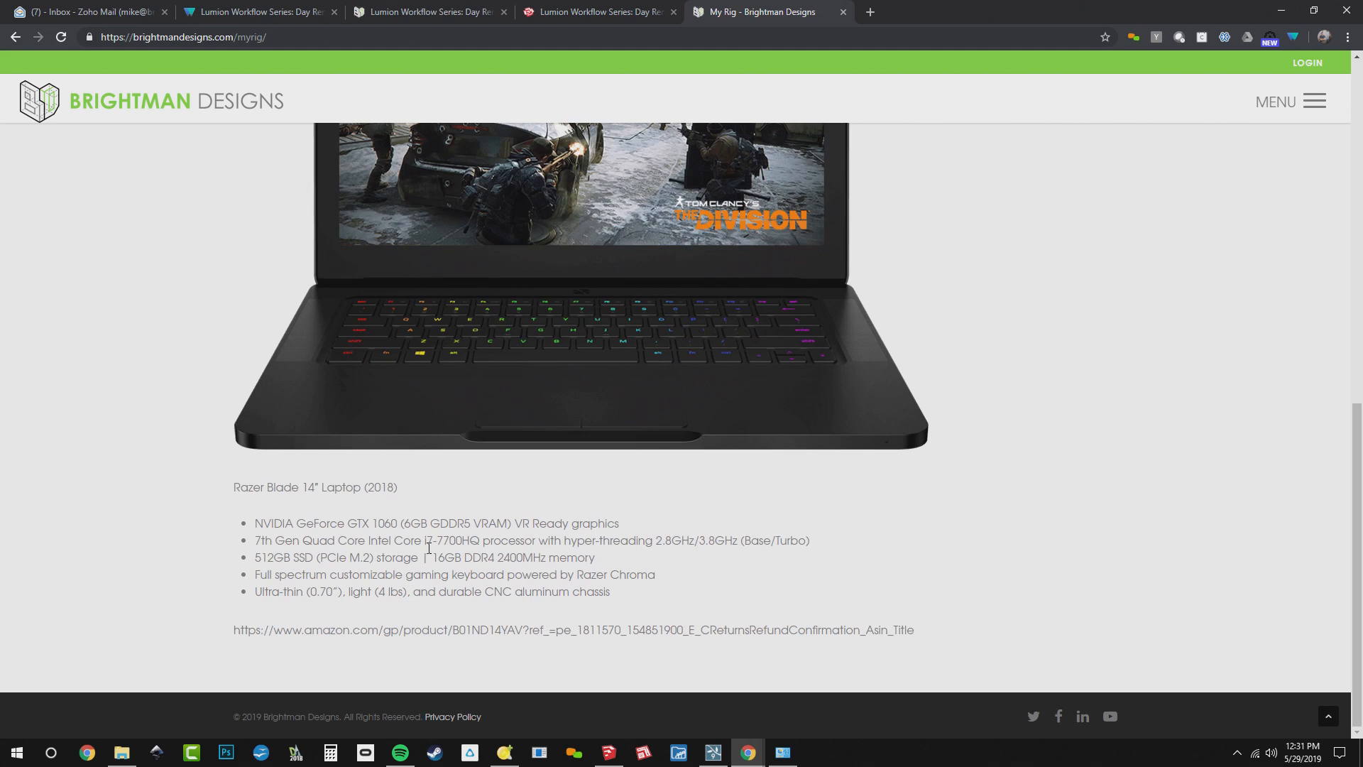
{"action": "triple_click", "coordinate": [397, 528]}
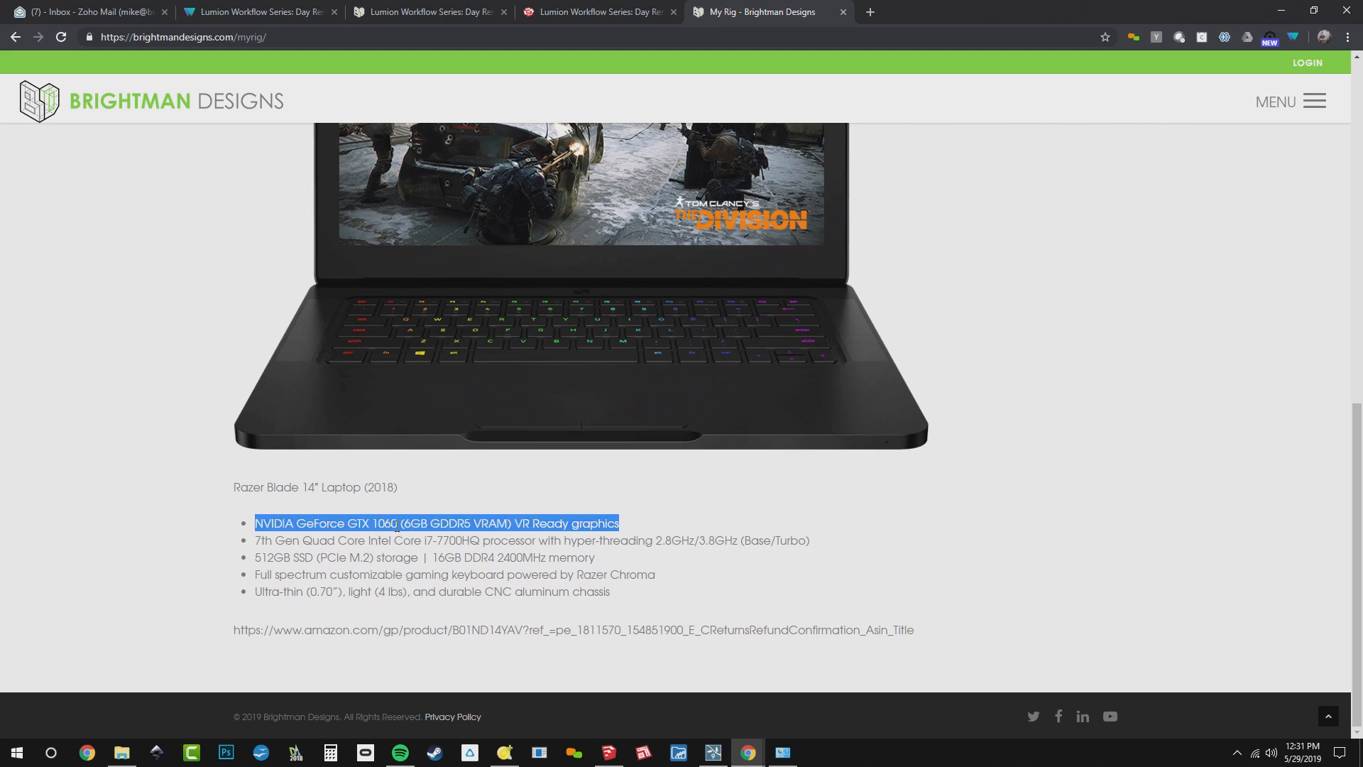
{"action": "left_click", "coordinate": [440, 556]}
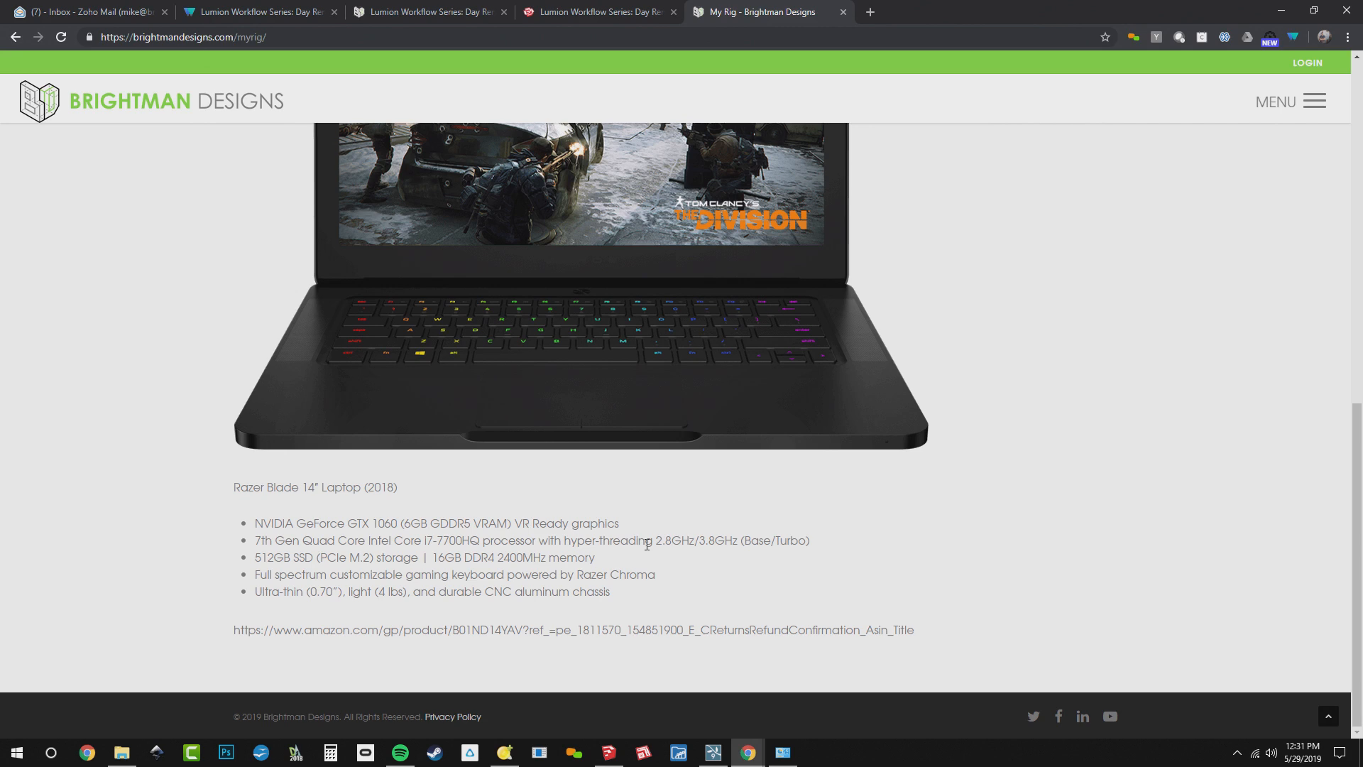
Go back to the desktop computer list and highlight its graphics card, RAM and processor speed entries
{"action": "scroll", "coordinate": [647, 544], "scroll_direction": "up", "scroll_amount": 10}
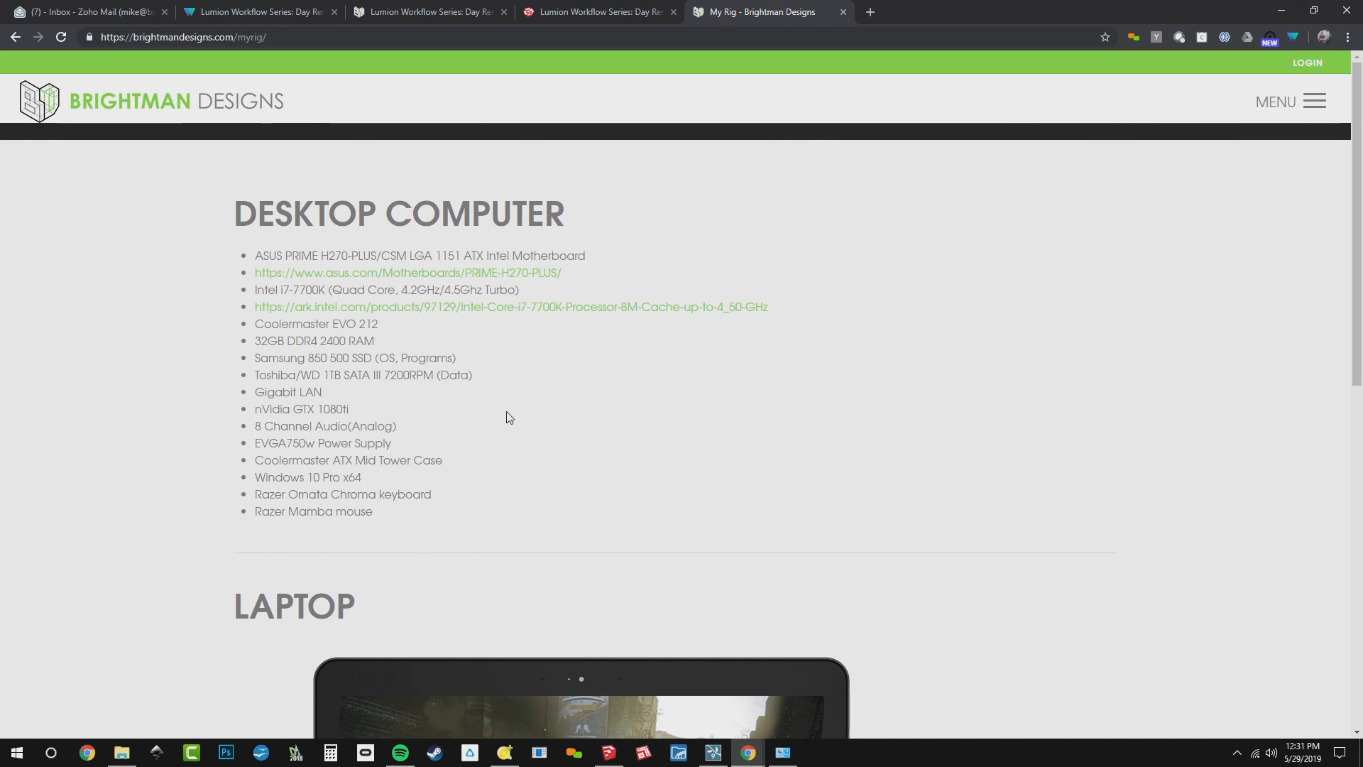
{"action": "double_click", "coordinate": [328, 410]}
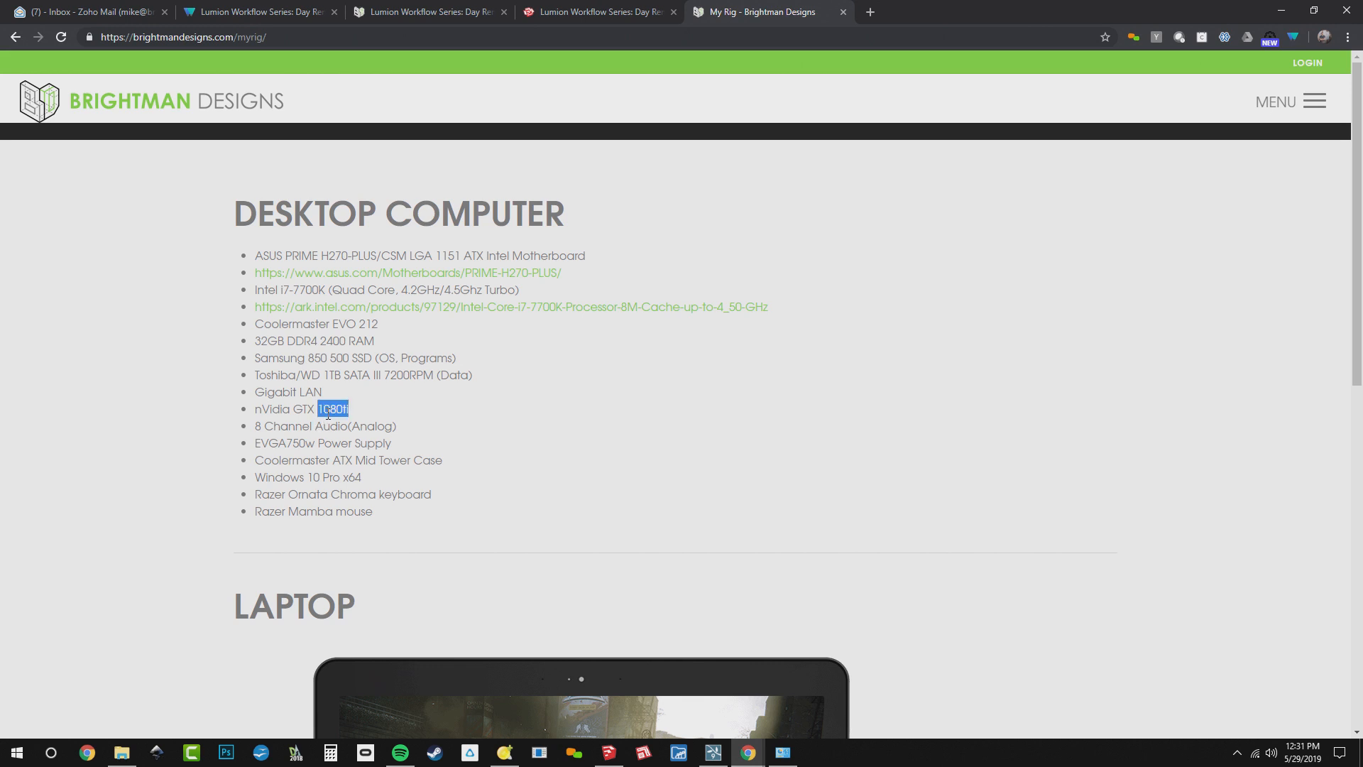
{"action": "triple_click", "coordinate": [308, 344]}
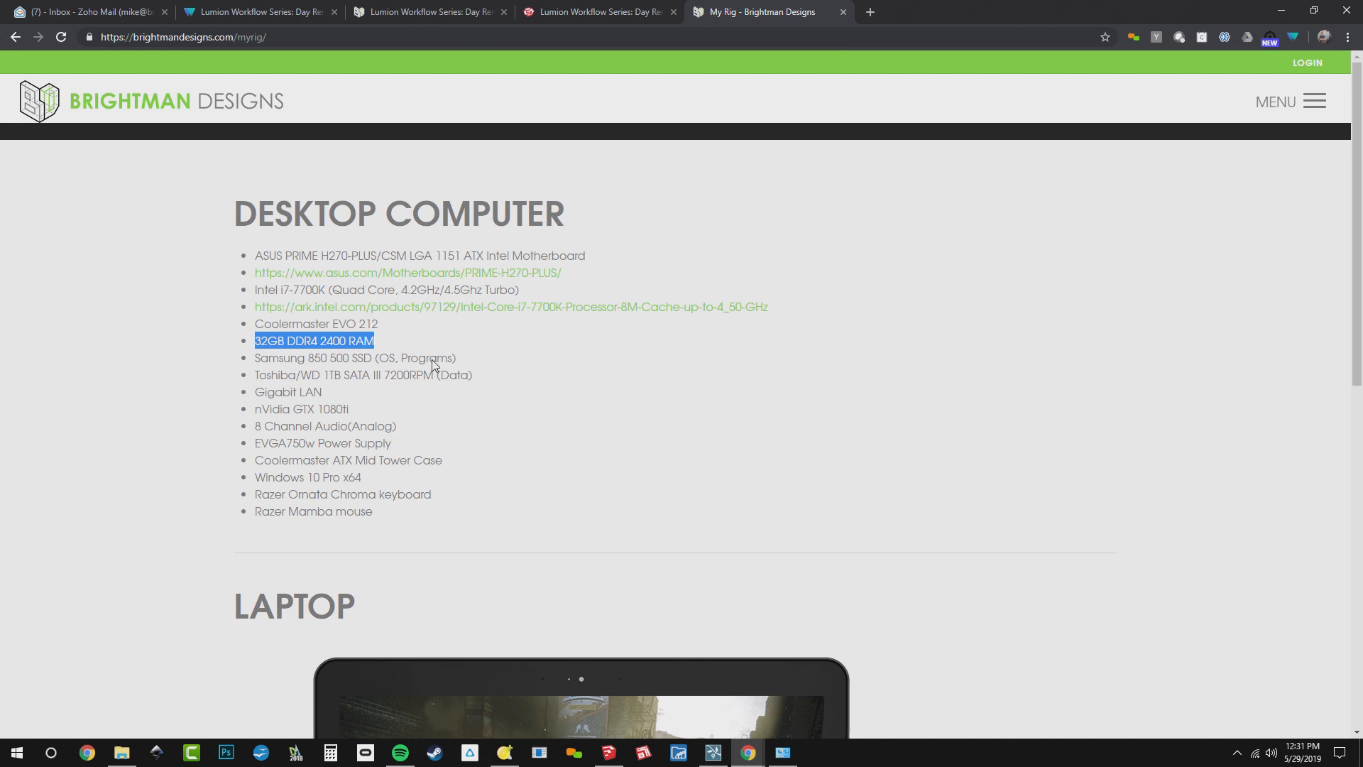
{"action": "double_click", "coordinate": [419, 289]}
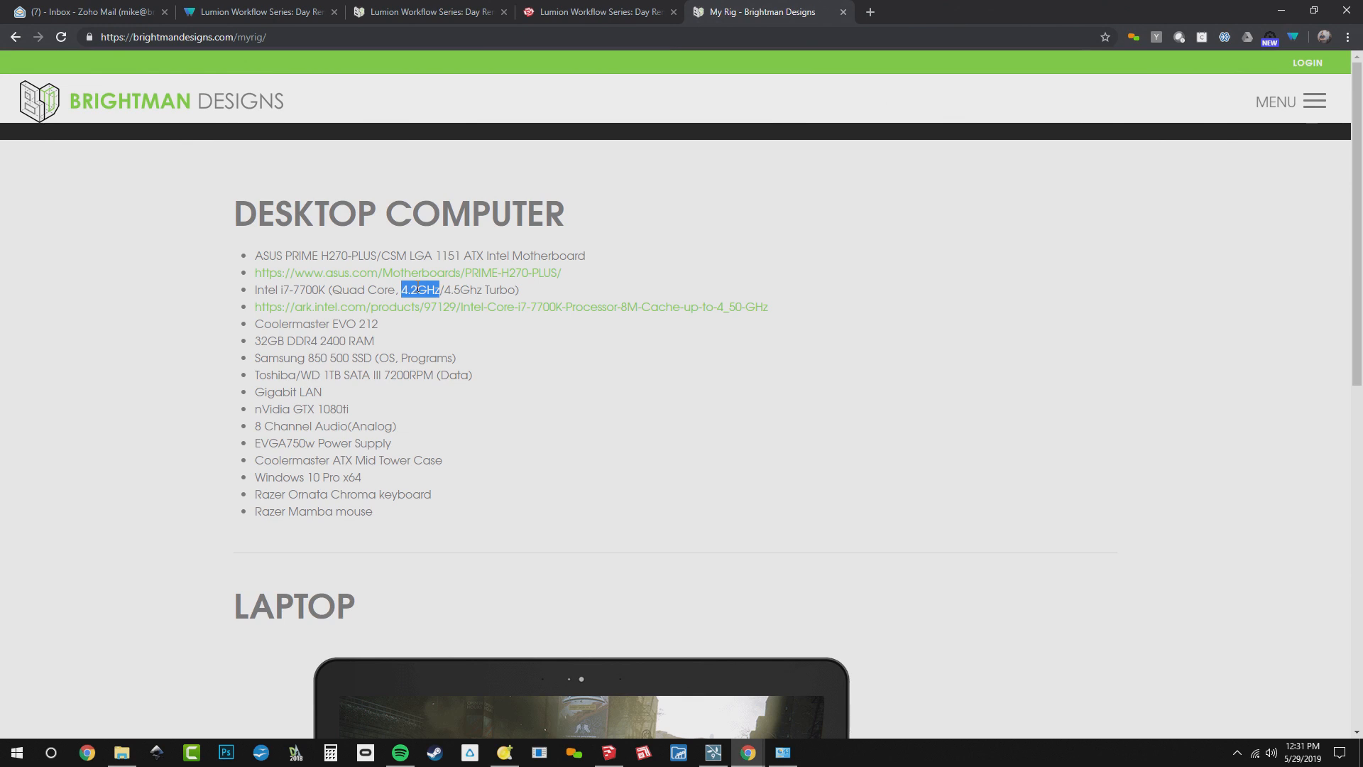
Open videocardbenchmark.net in a new tab
{"action": "key", "text": "ctrl+t"}
{"action": "type", "text": "videocardbenchmark.net"}
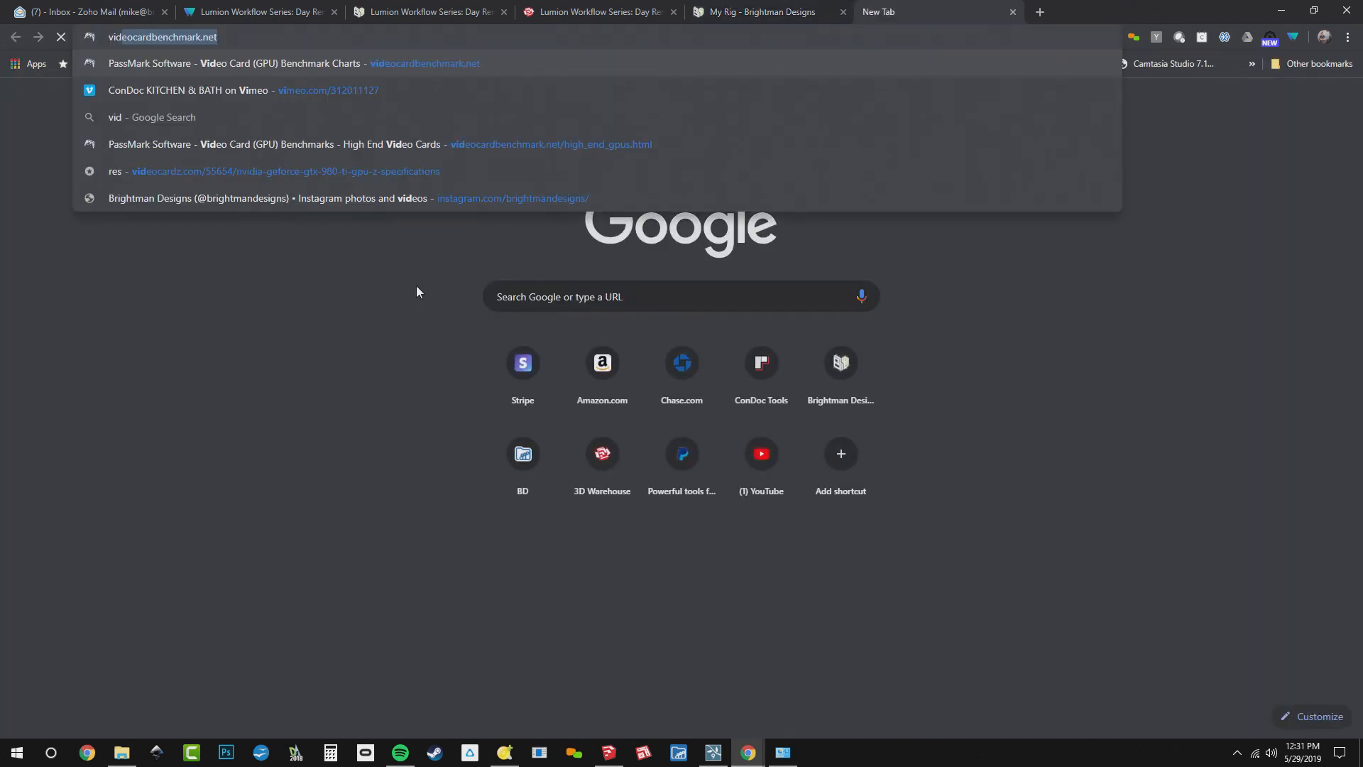
{"action": "key", "text": "Return"}
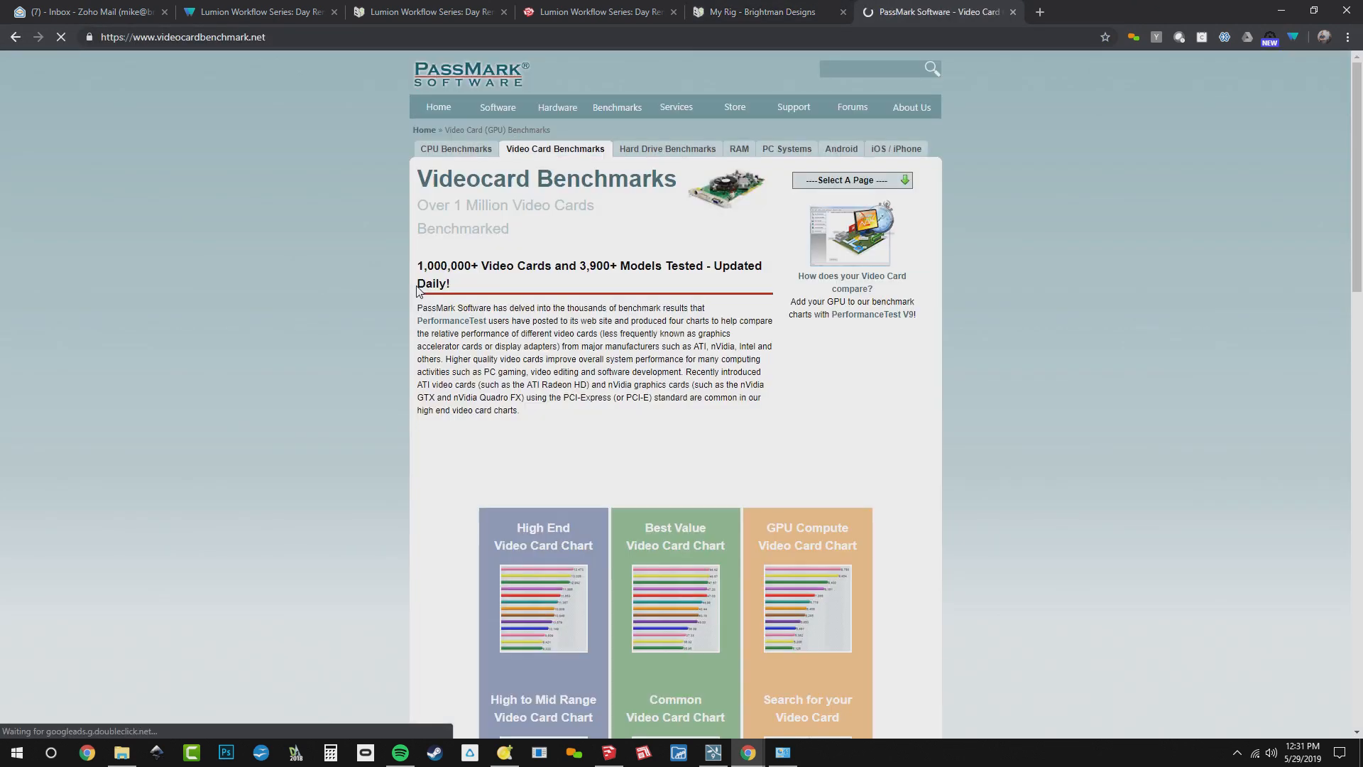
Open the High End Video Card Chart and examine the G3D Mark ratings and prices of the listed cards
{"action": "left_click", "coordinate": [550, 597]}
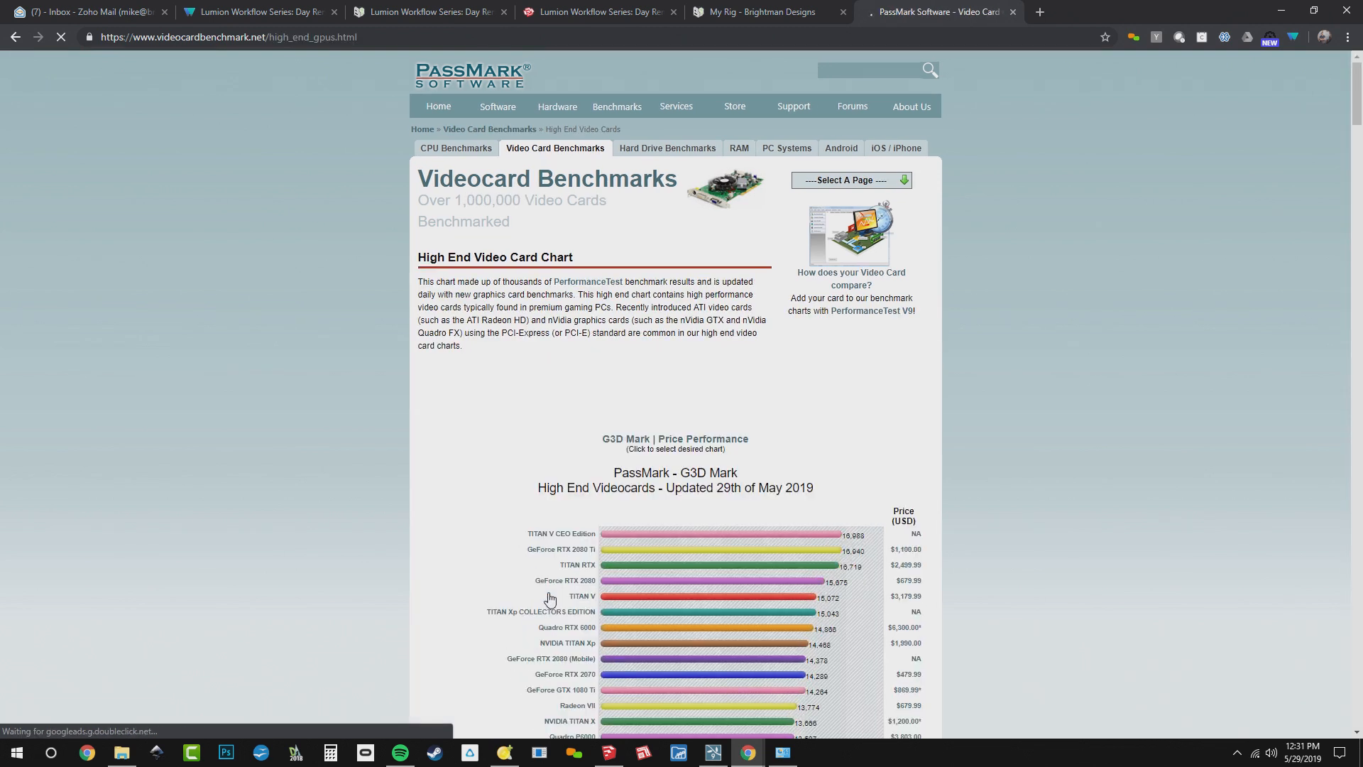
{"action": "scroll", "coordinate": [768, 522], "scroll_direction": "down", "scroll_amount": 3}
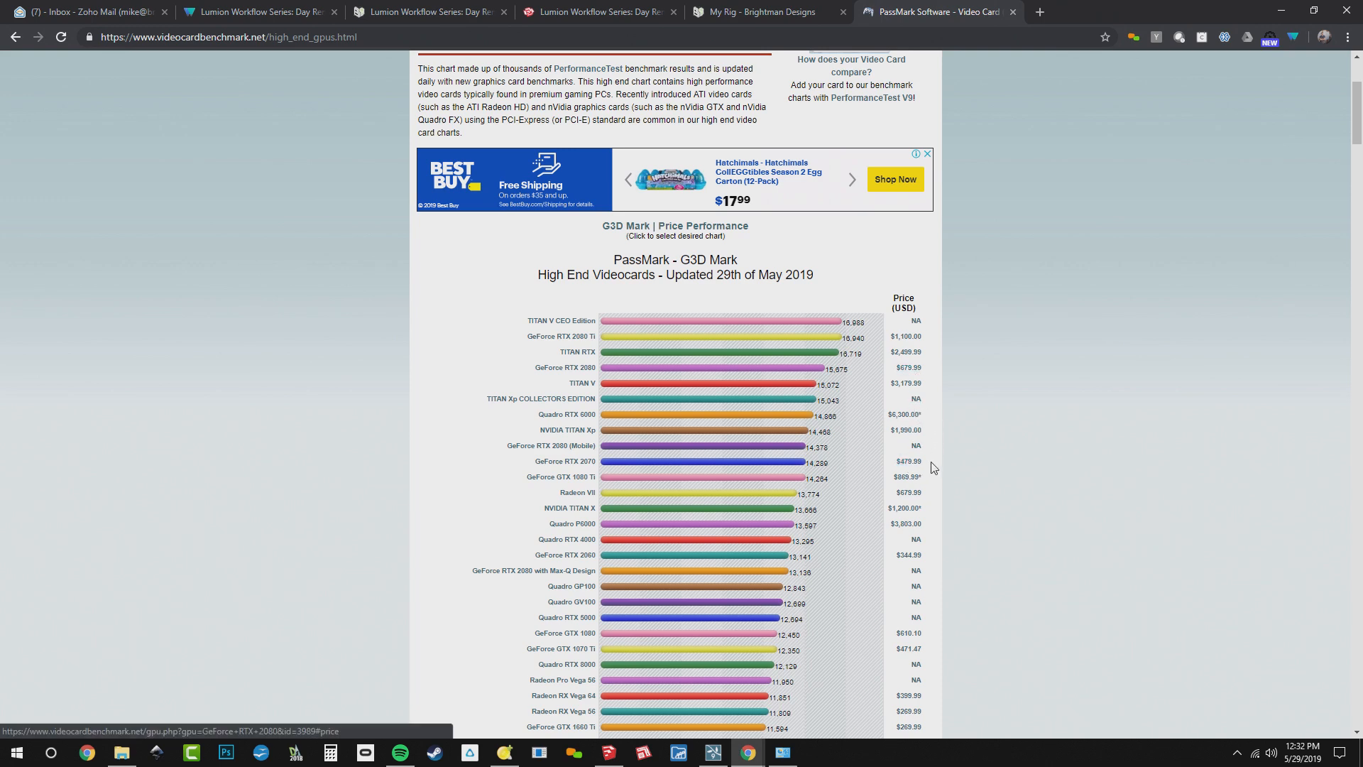
{"action": "scroll", "coordinate": [1038, 399], "scroll_direction": "up", "scroll_amount": 3}
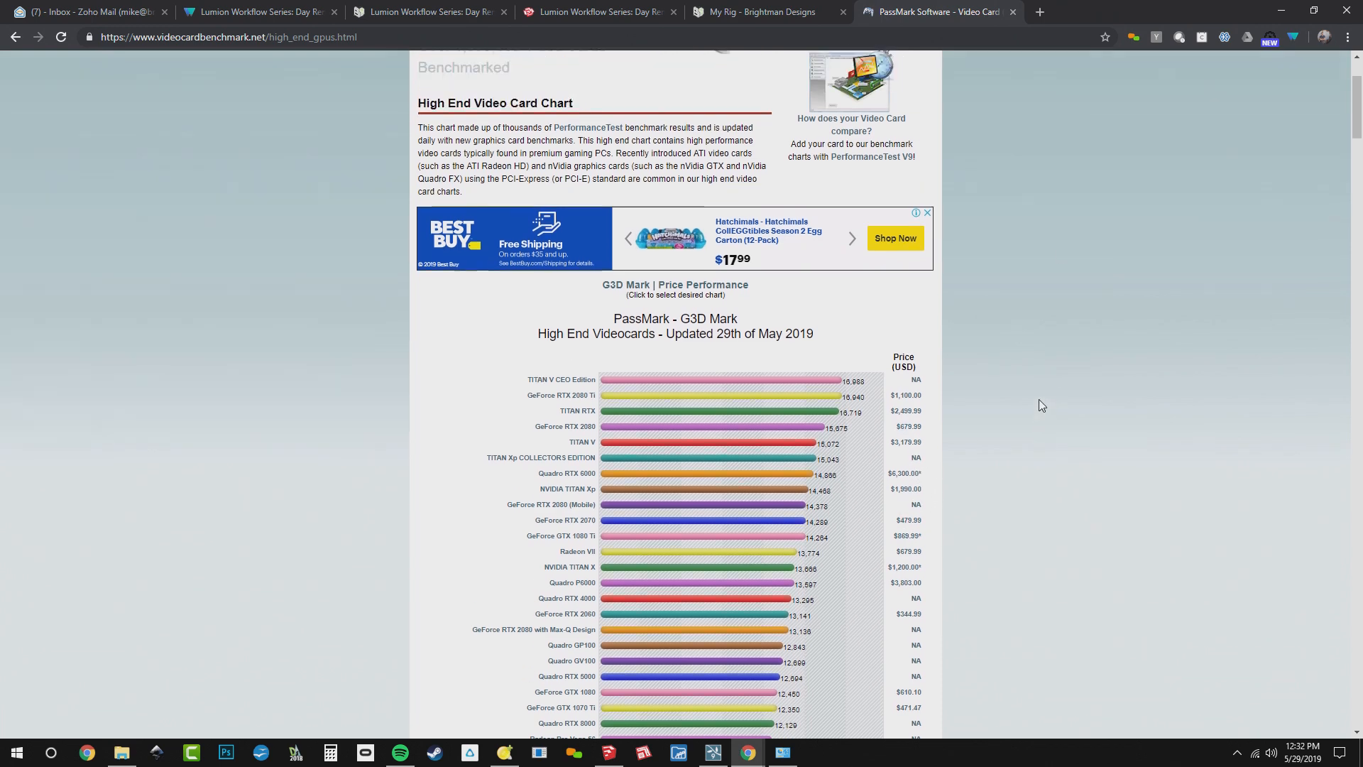
Close the System information window and bring the YouTube live chat window to the front
{"action": "key", "text": "alt+Tab"}
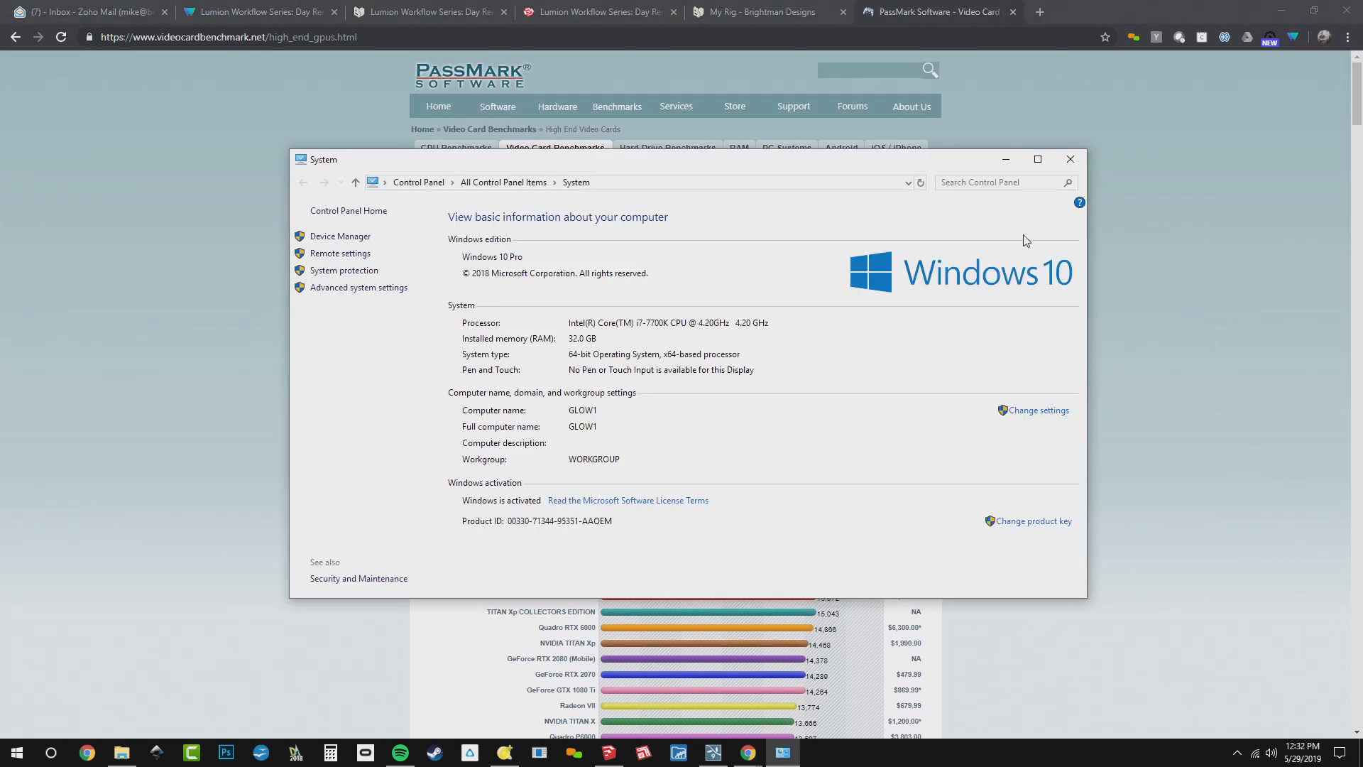
{"action": "left_click", "coordinate": [1070, 159]}
{"action": "key", "text": "alt+Tab"}
{"action": "key", "text": "alt+Tab"}
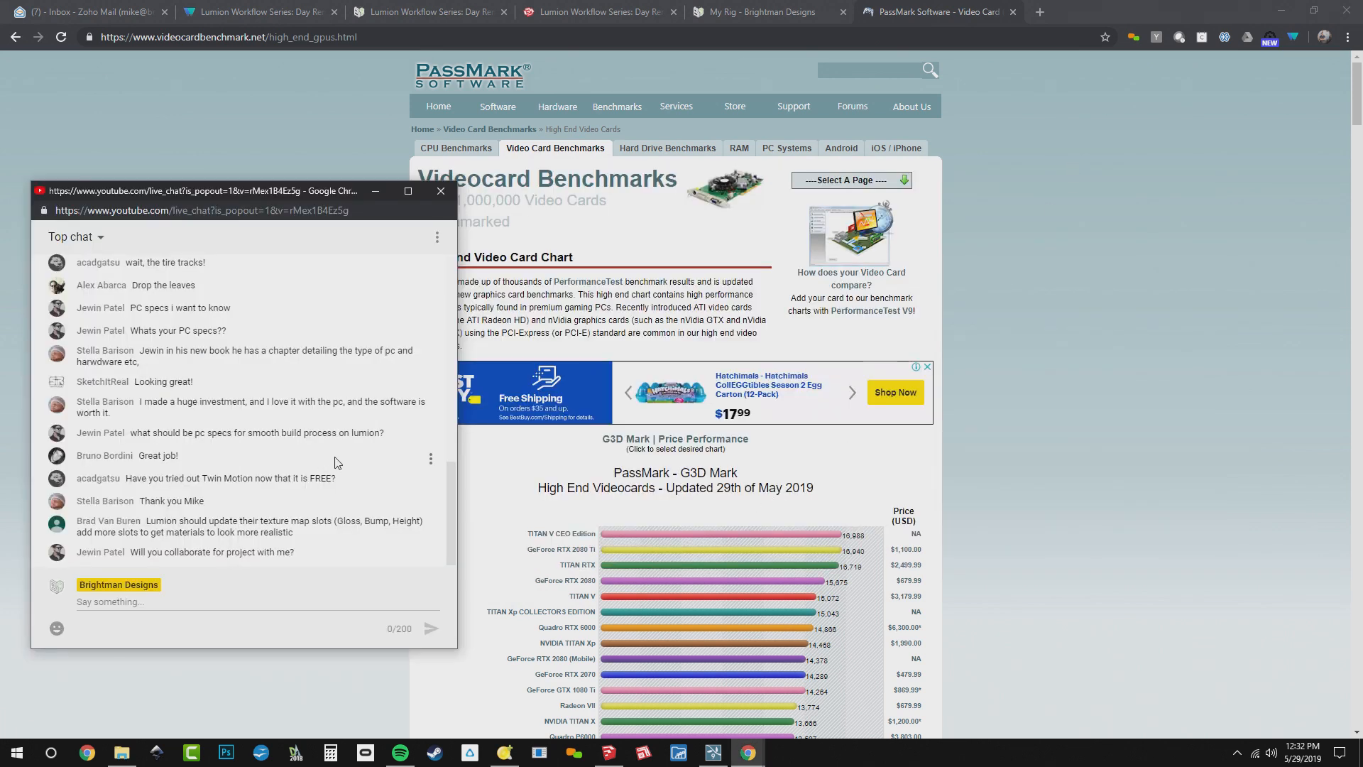
Read the live chat messages about PC specs, marking the one about the book's hardware chapter
{"action": "scroll", "coordinate": [337, 465], "scroll_direction": "up", "scroll_amount": 1}
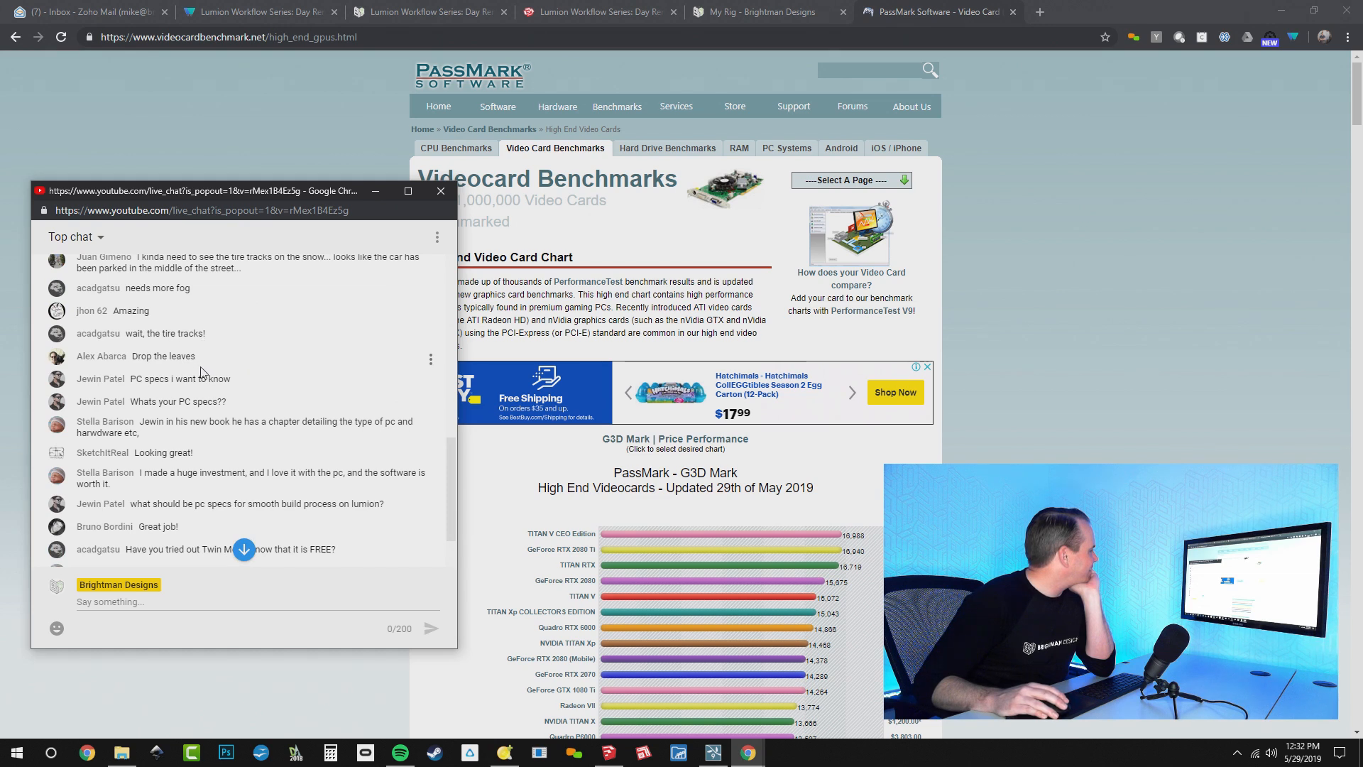
{"action": "scroll", "coordinate": [237, 412], "scroll_direction": "down", "scroll_amount": 1}
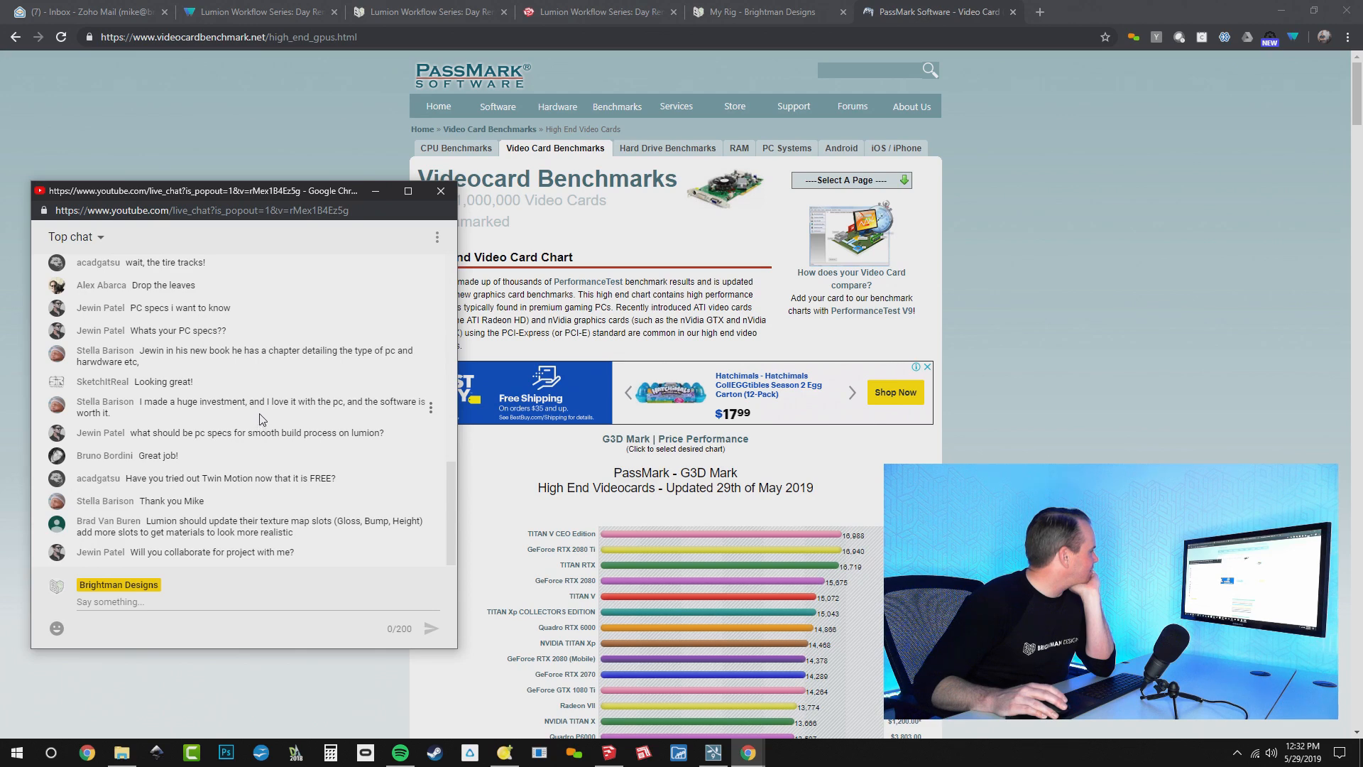
{"action": "double_click", "coordinate": [194, 355]}
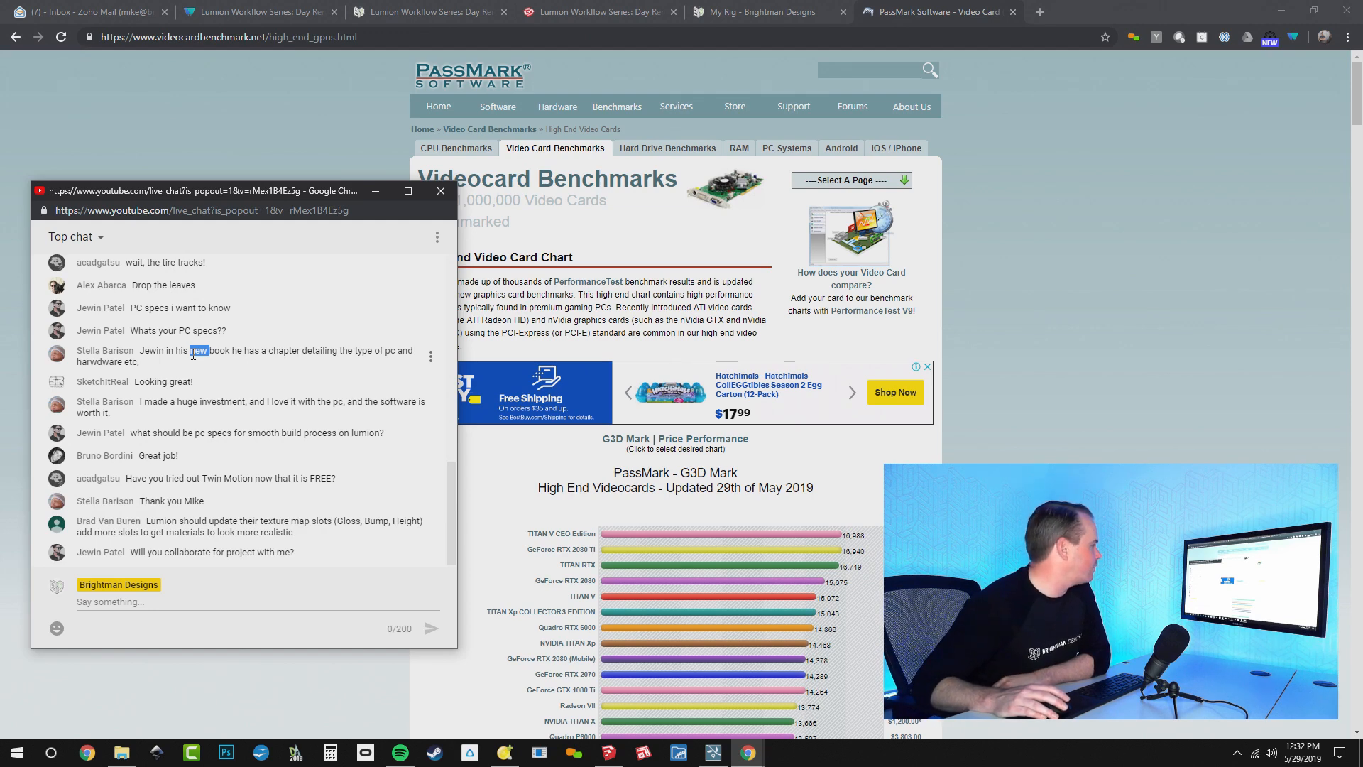
{"action": "triple_click", "coordinate": [193, 355]}
{"action": "left_click", "coordinate": [193, 354]}
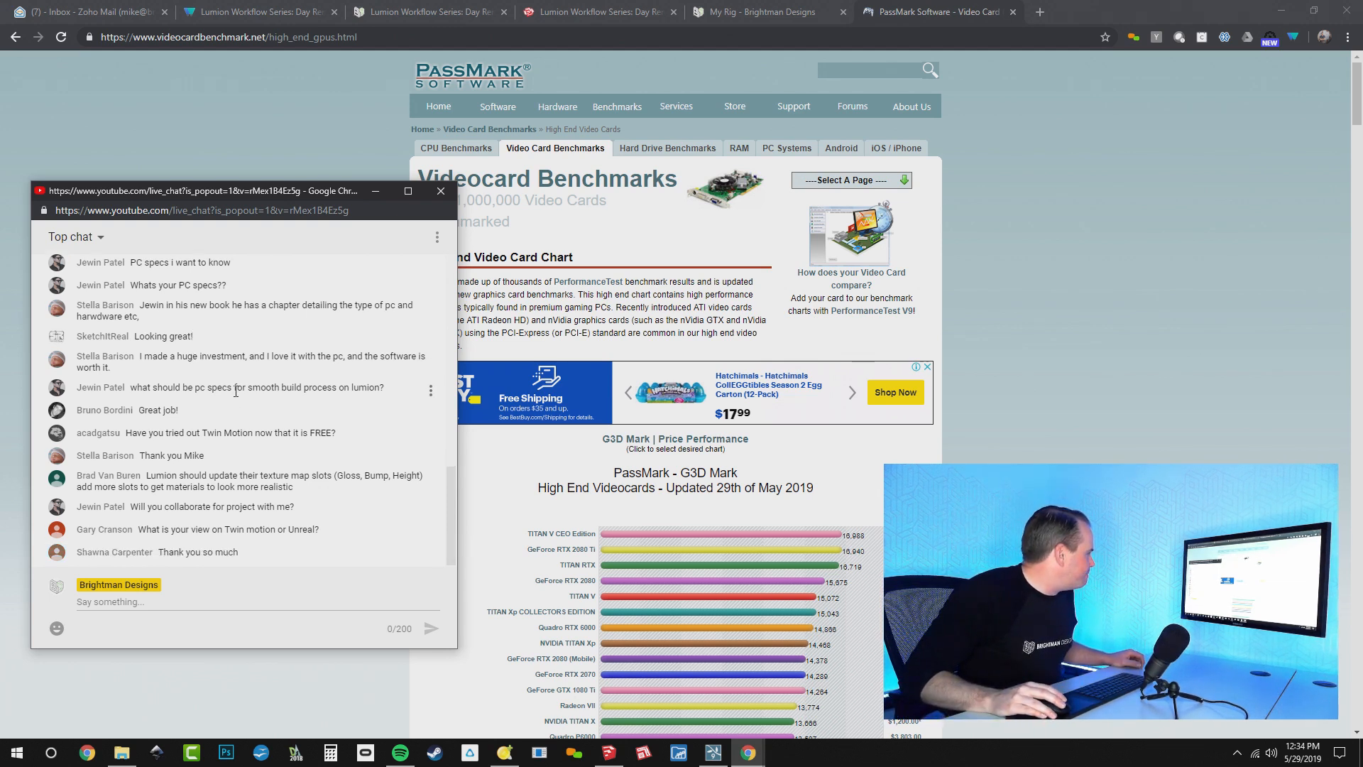
Highlight the chat messages about trying Twin Motion and adding texture map slots to Lumion while reading them
{"action": "triple_click", "coordinate": [284, 432]}
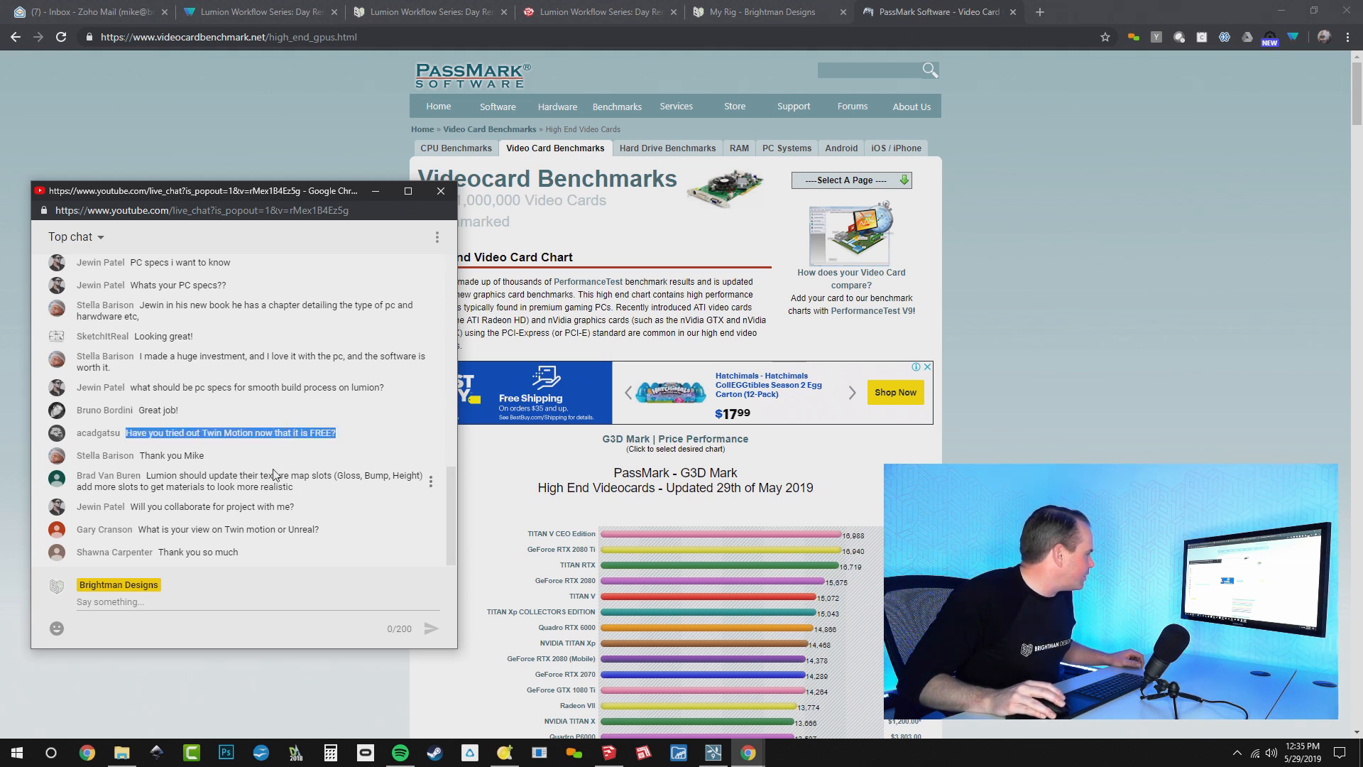
{"action": "triple_click", "coordinate": [213, 456]}
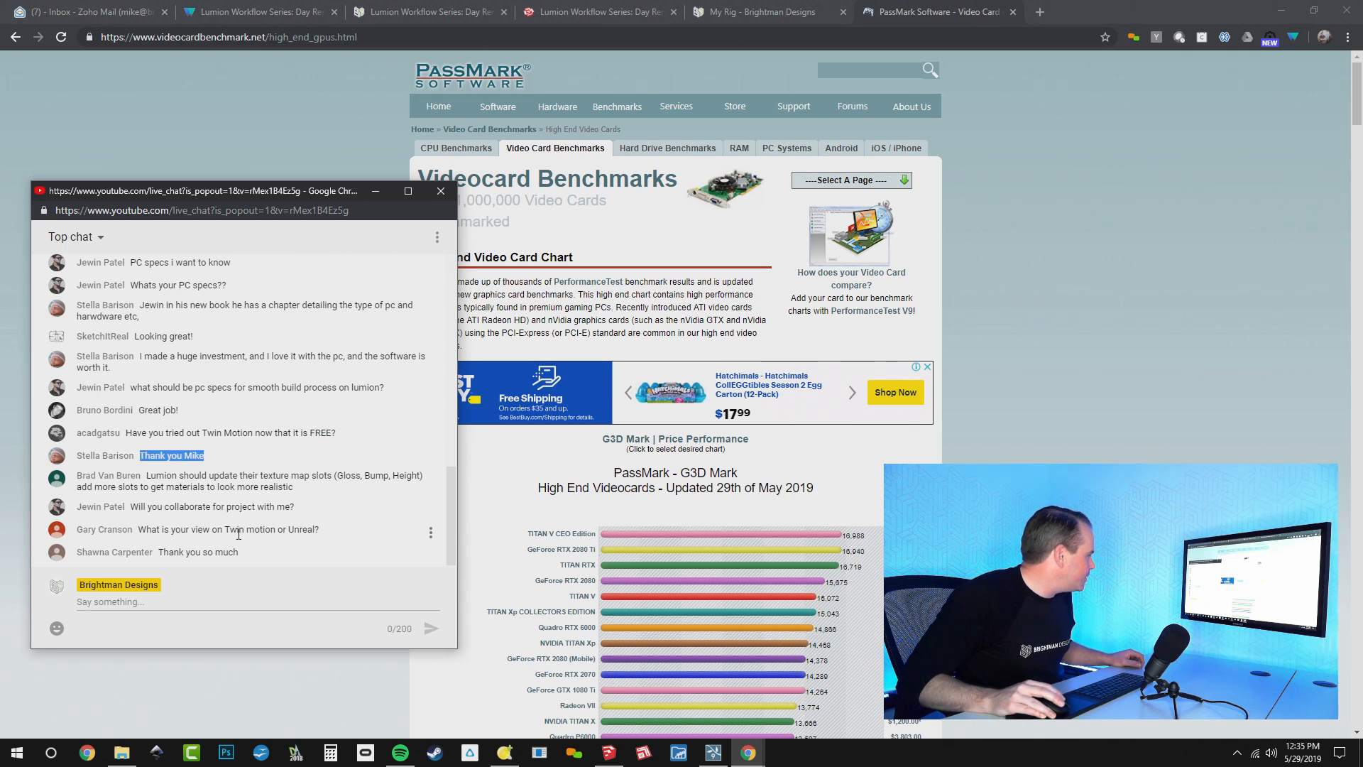
{"action": "left_click", "coordinate": [264, 490]}
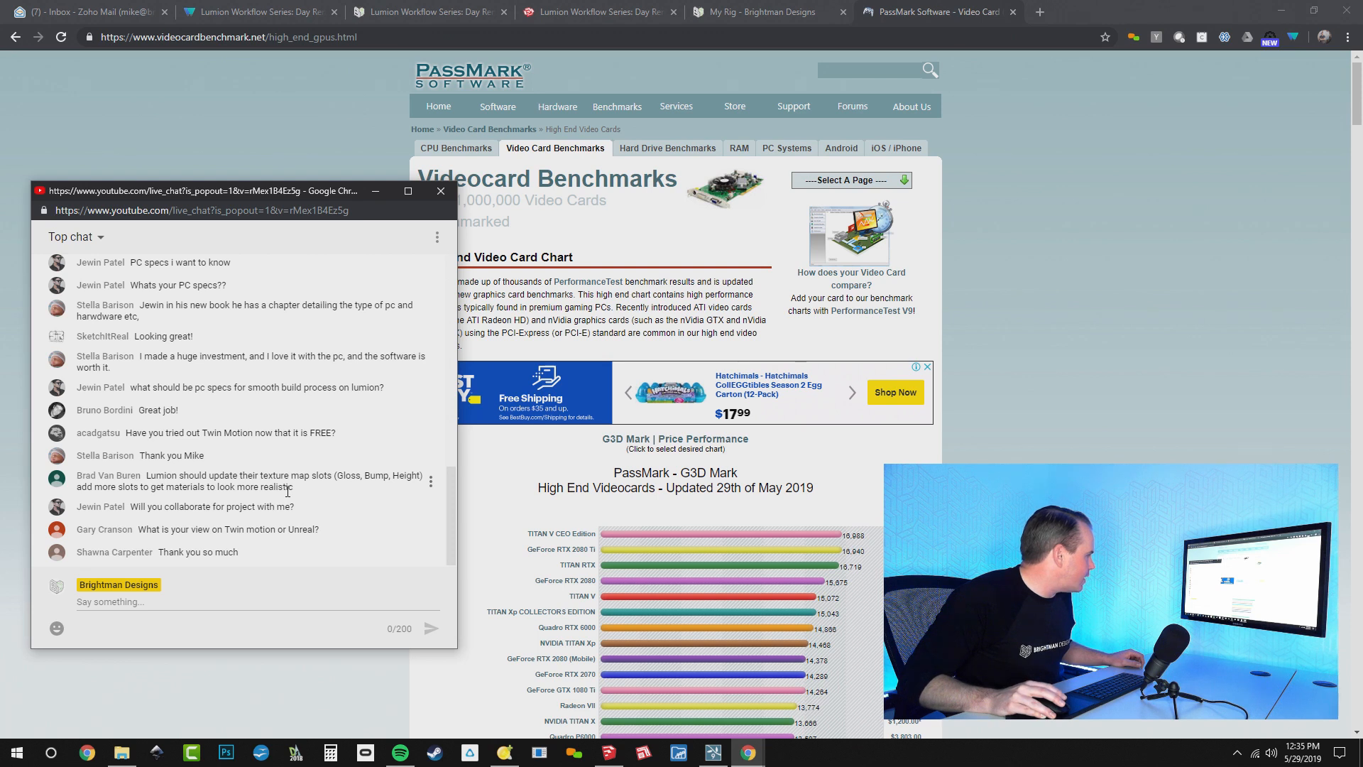
{"action": "triple_click", "coordinate": [287, 489]}
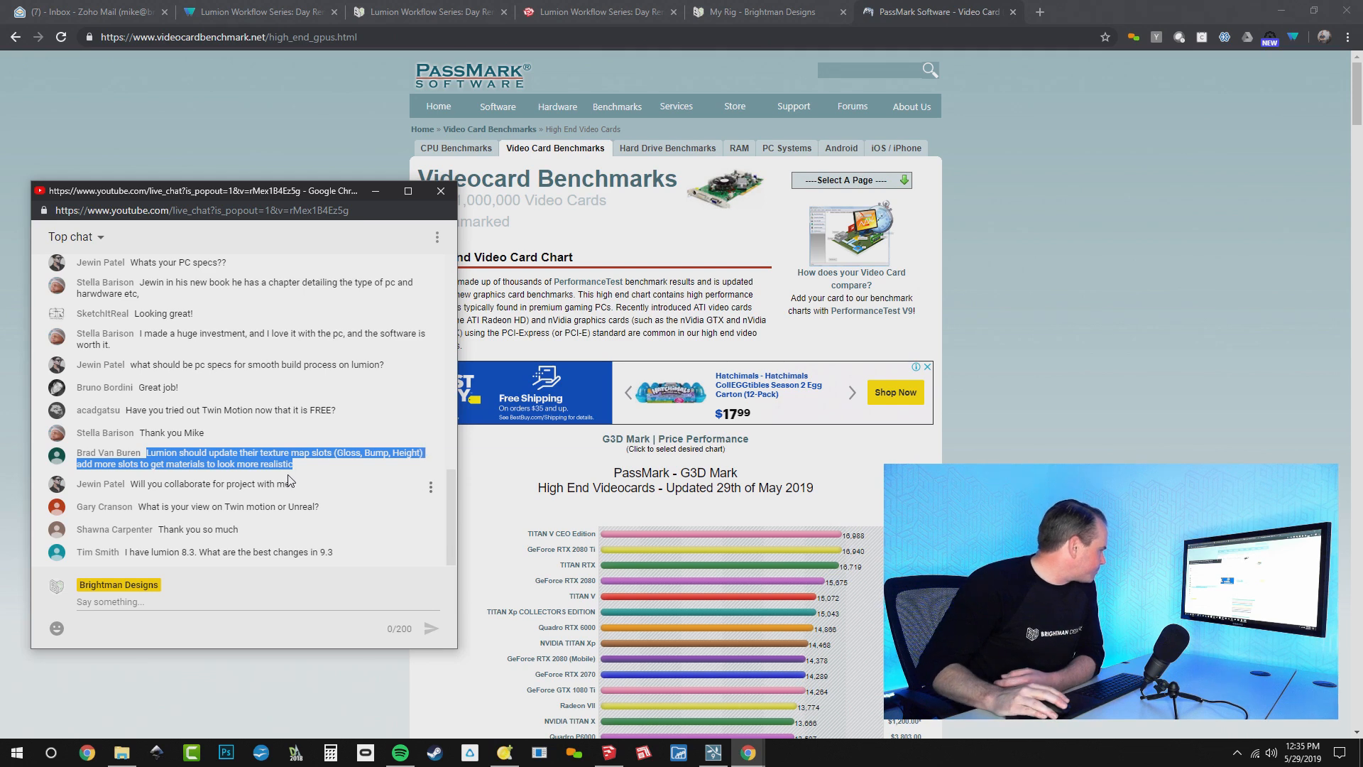
{"action": "left_click", "coordinate": [318, 499]}
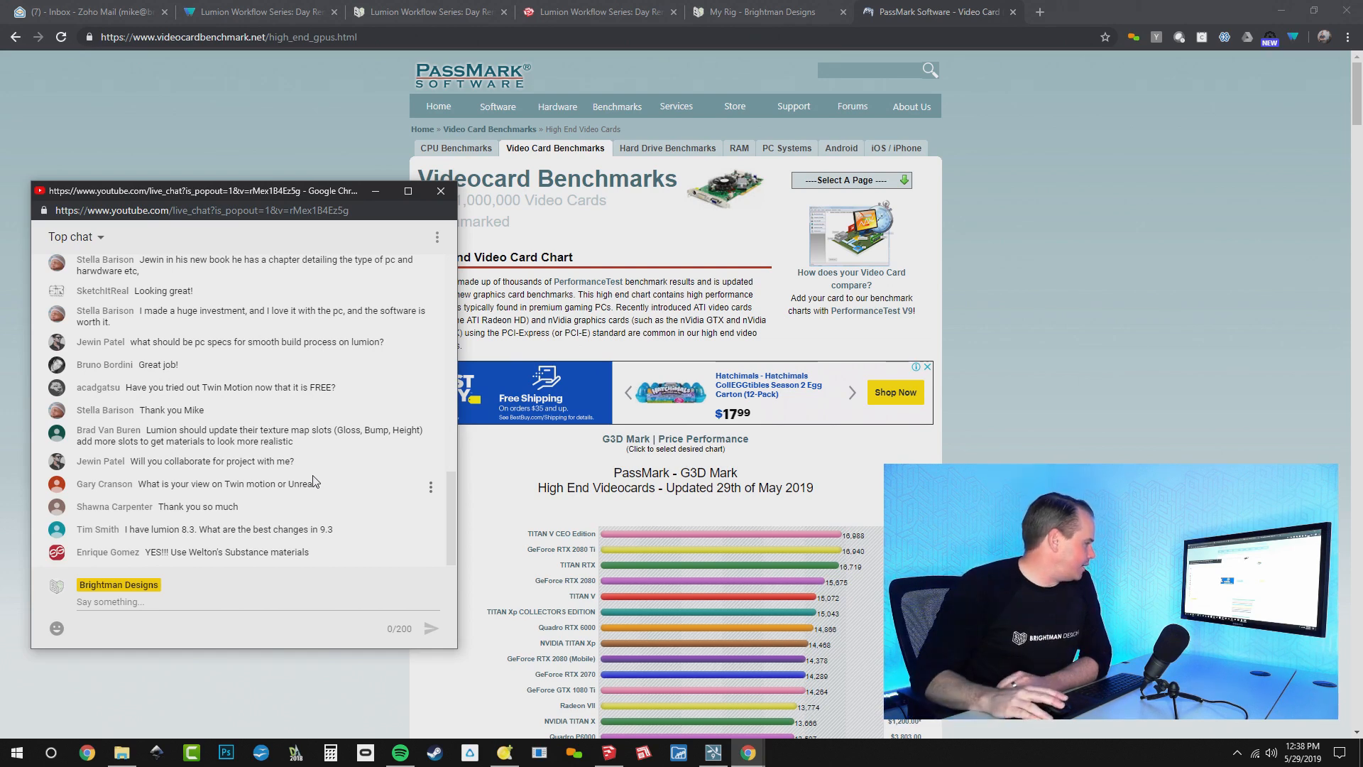
Switch to Lumion and leave the completed photo rendering
{"action": "left_click", "coordinate": [713, 752]}
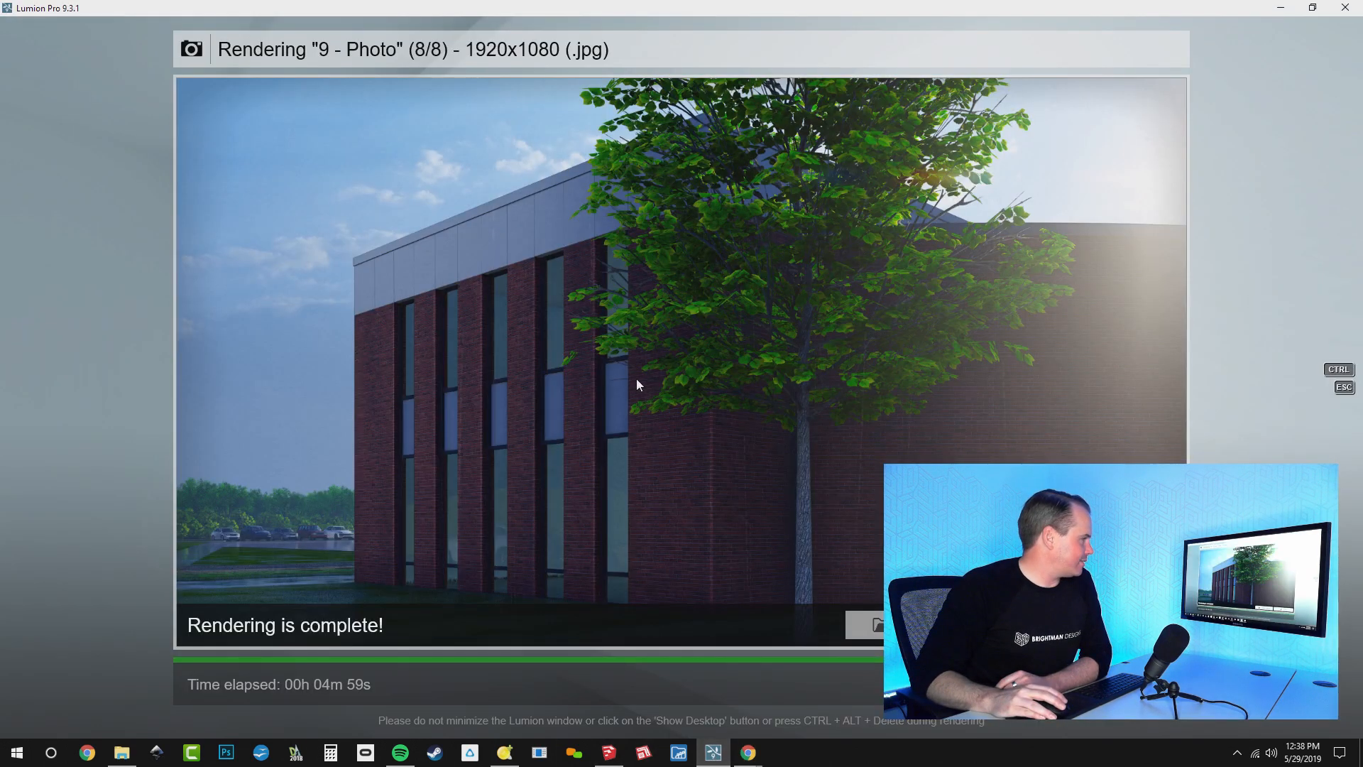
{"action": "key", "text": "Escape"}
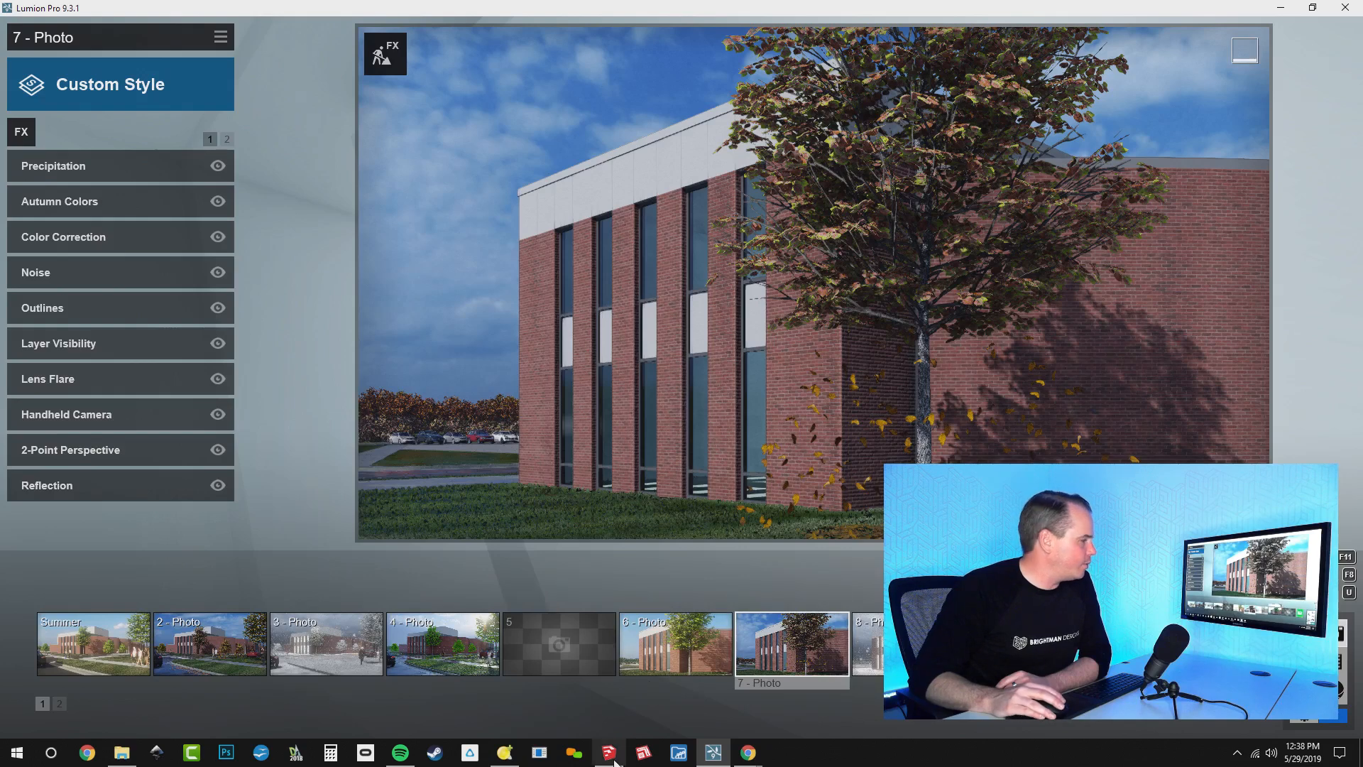
Switch to Chrome, open the Brightman Designs blog from the Lumion day render page and look through its first page of posts
{"action": "left_click", "coordinate": [745, 753]}
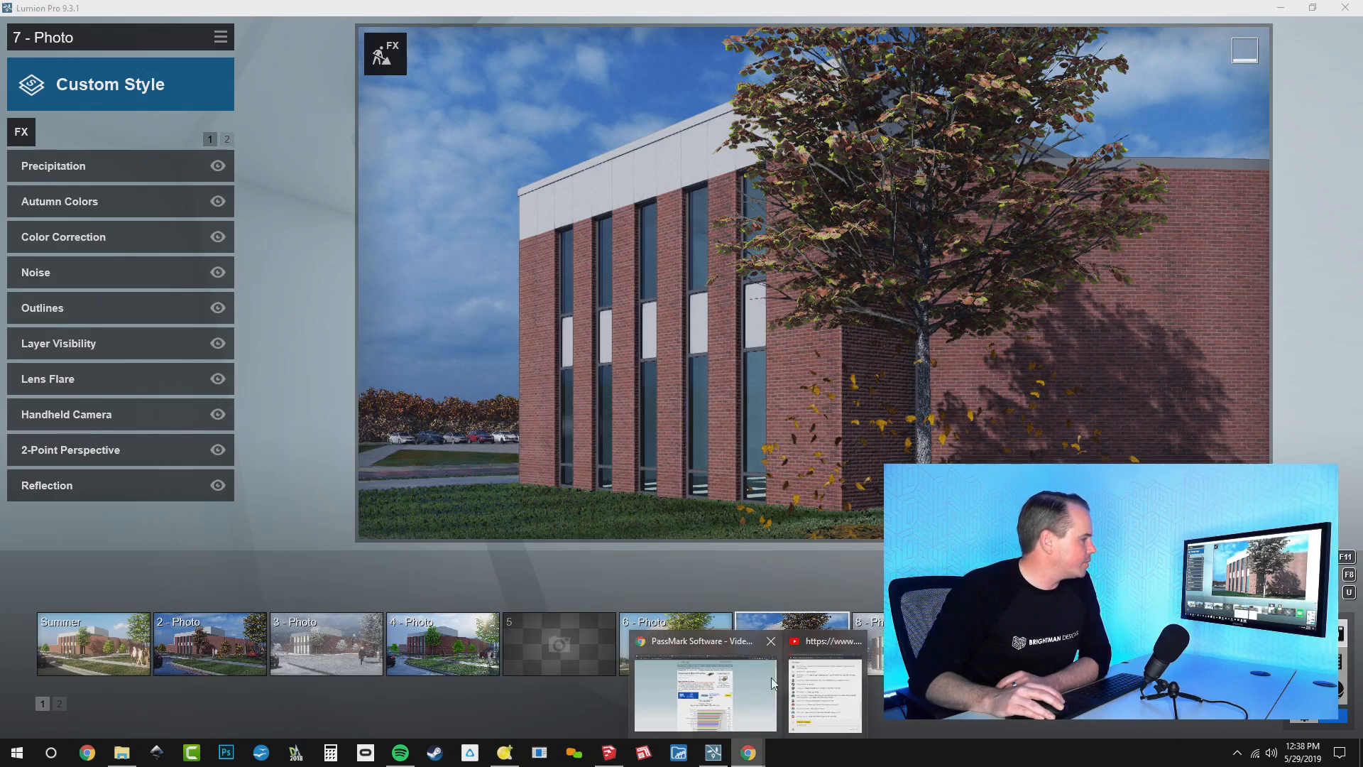
{"action": "left_click", "coordinate": [703, 682]}
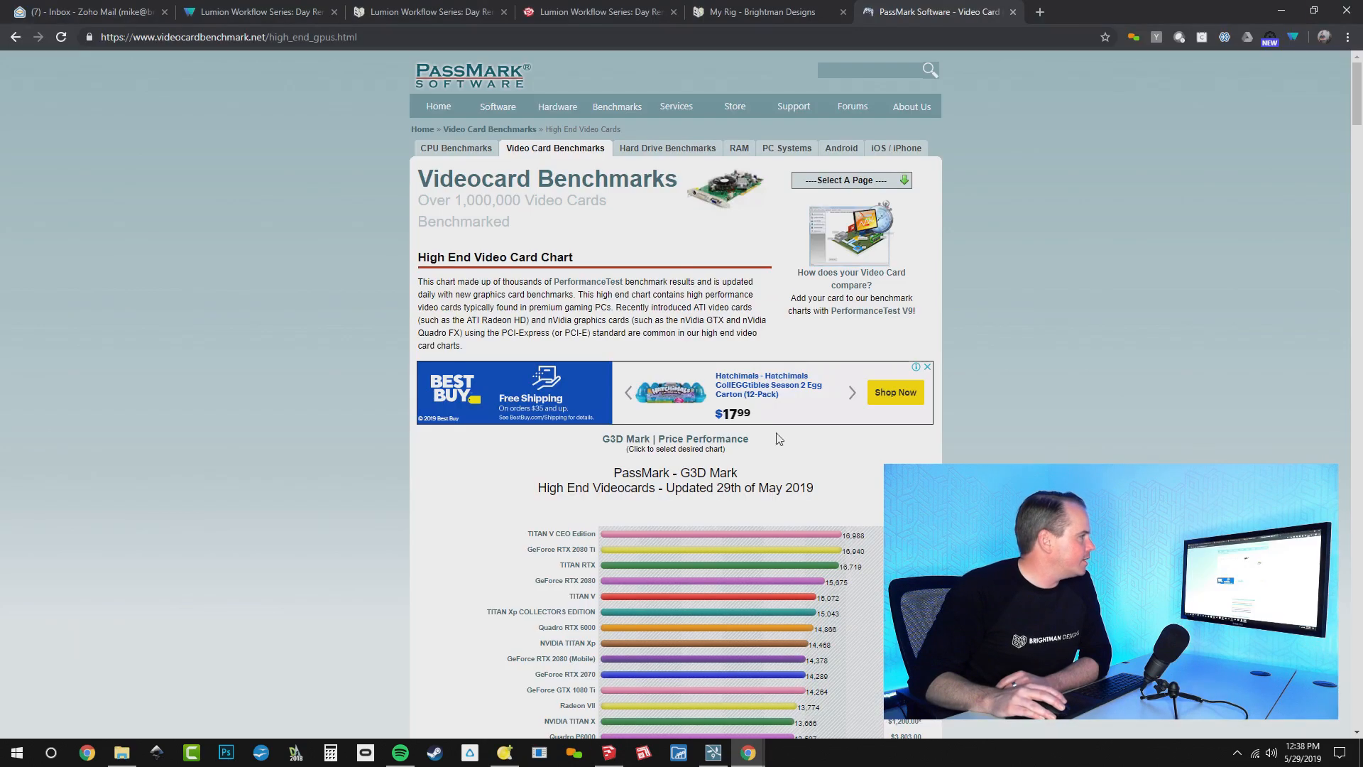
{"action": "left_click", "coordinate": [1038, 13]}
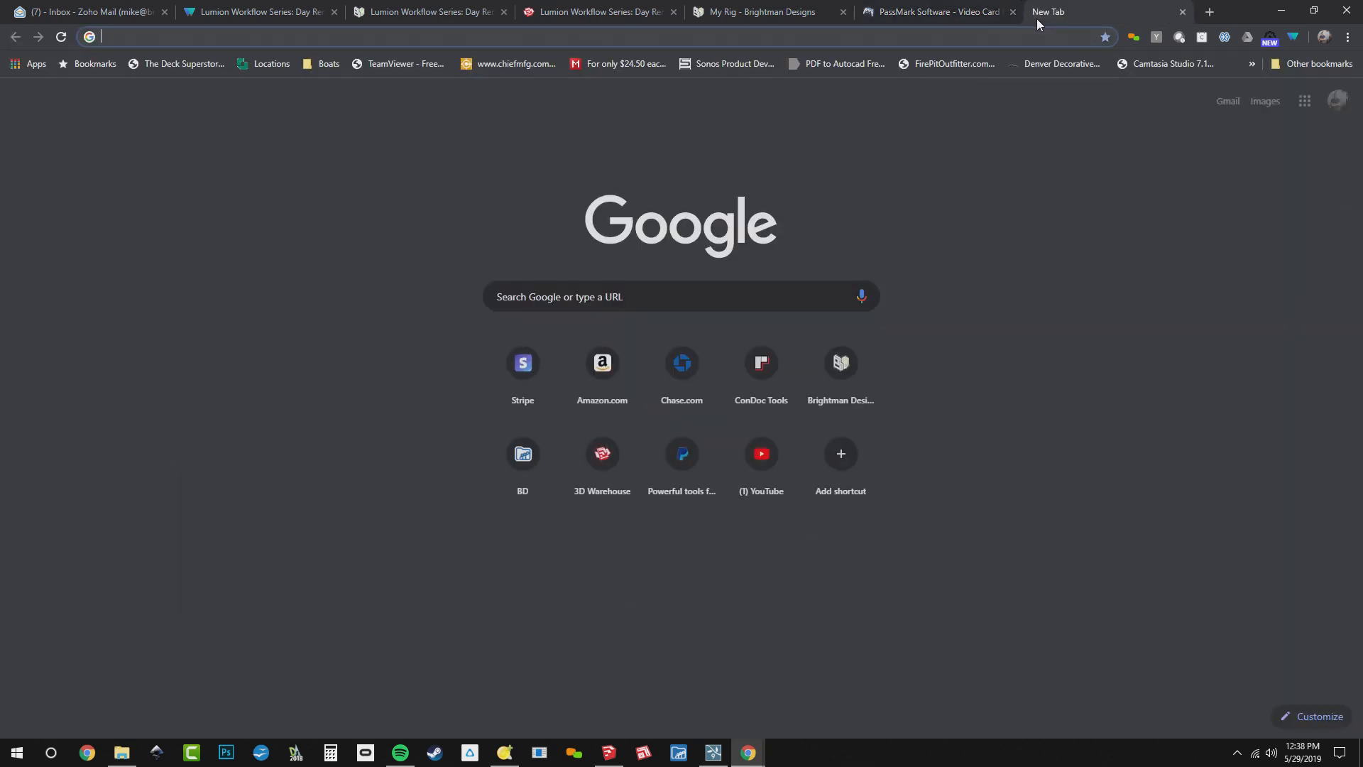
{"action": "left_click", "coordinate": [462, 16]}
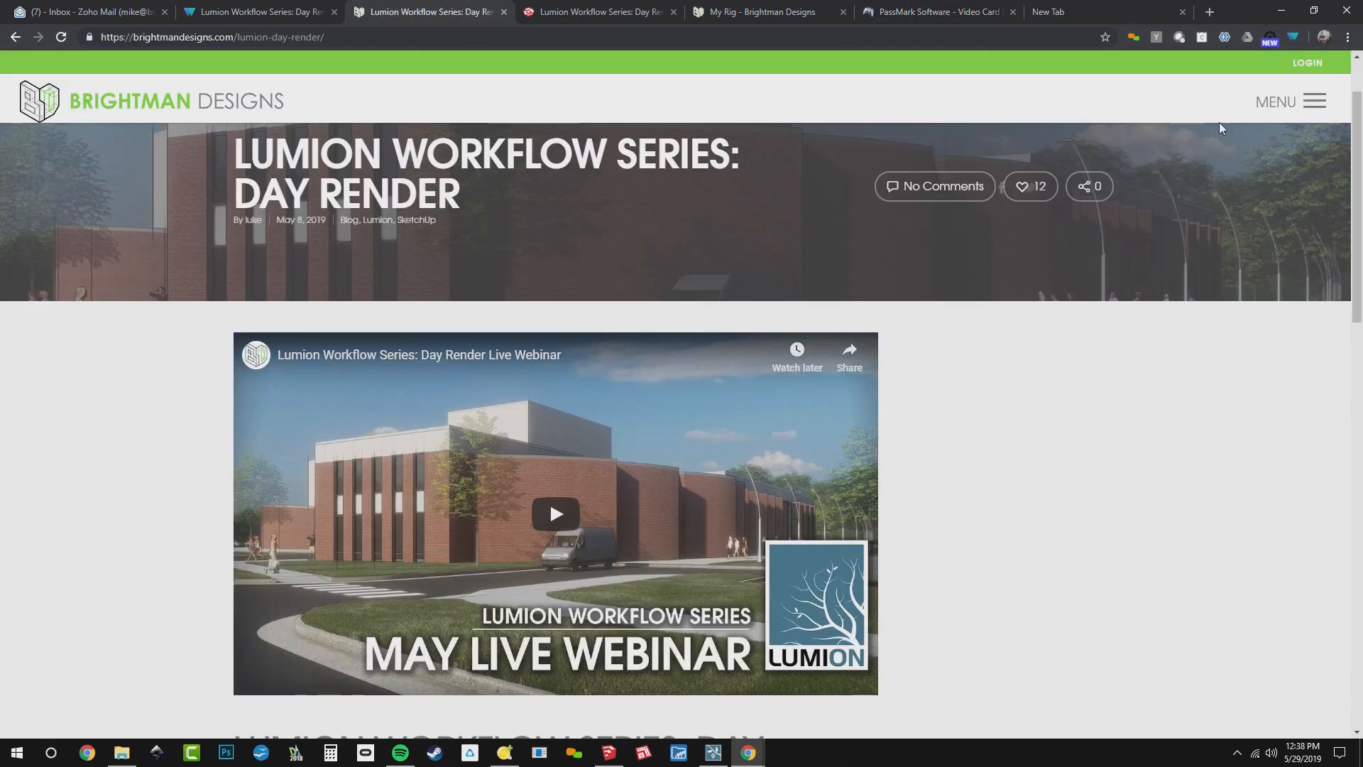
{"action": "left_click", "coordinate": [1314, 103]}
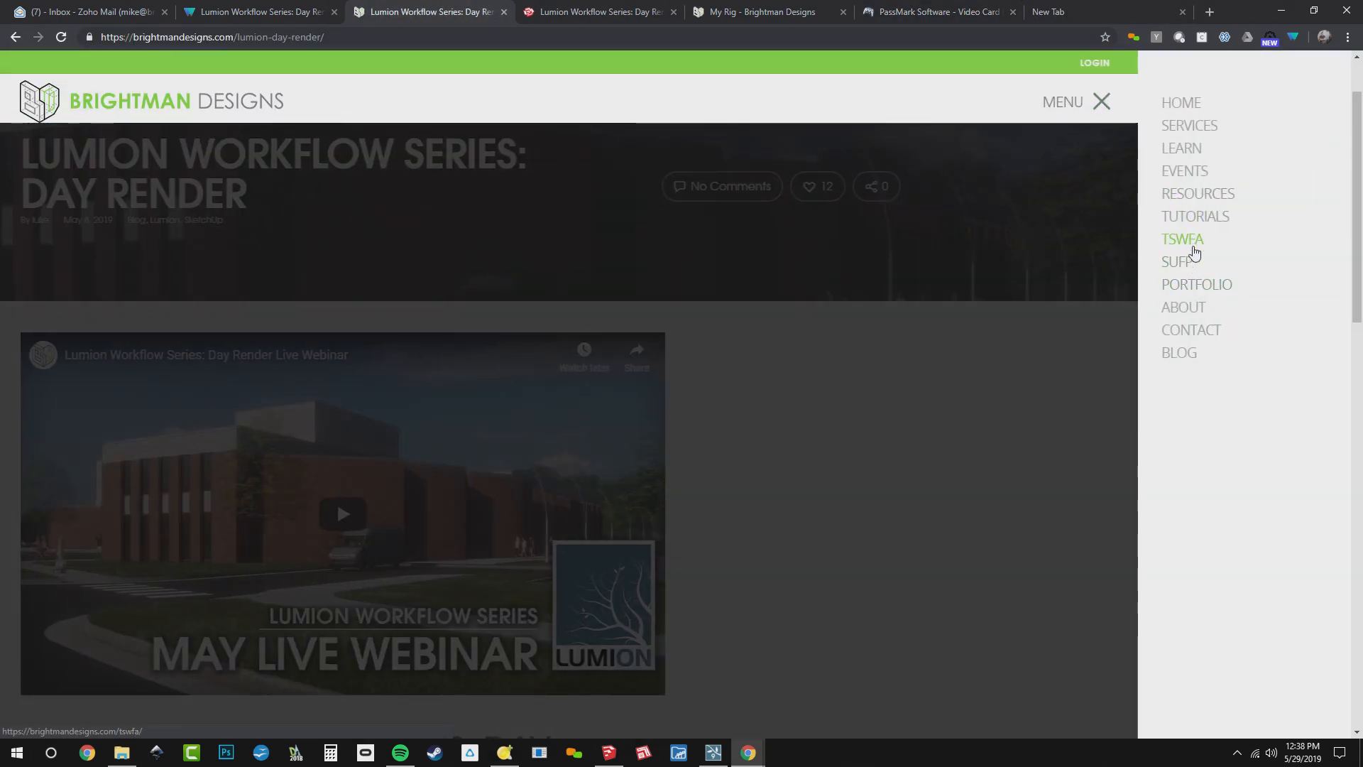
{"action": "left_click", "coordinate": [1182, 355]}
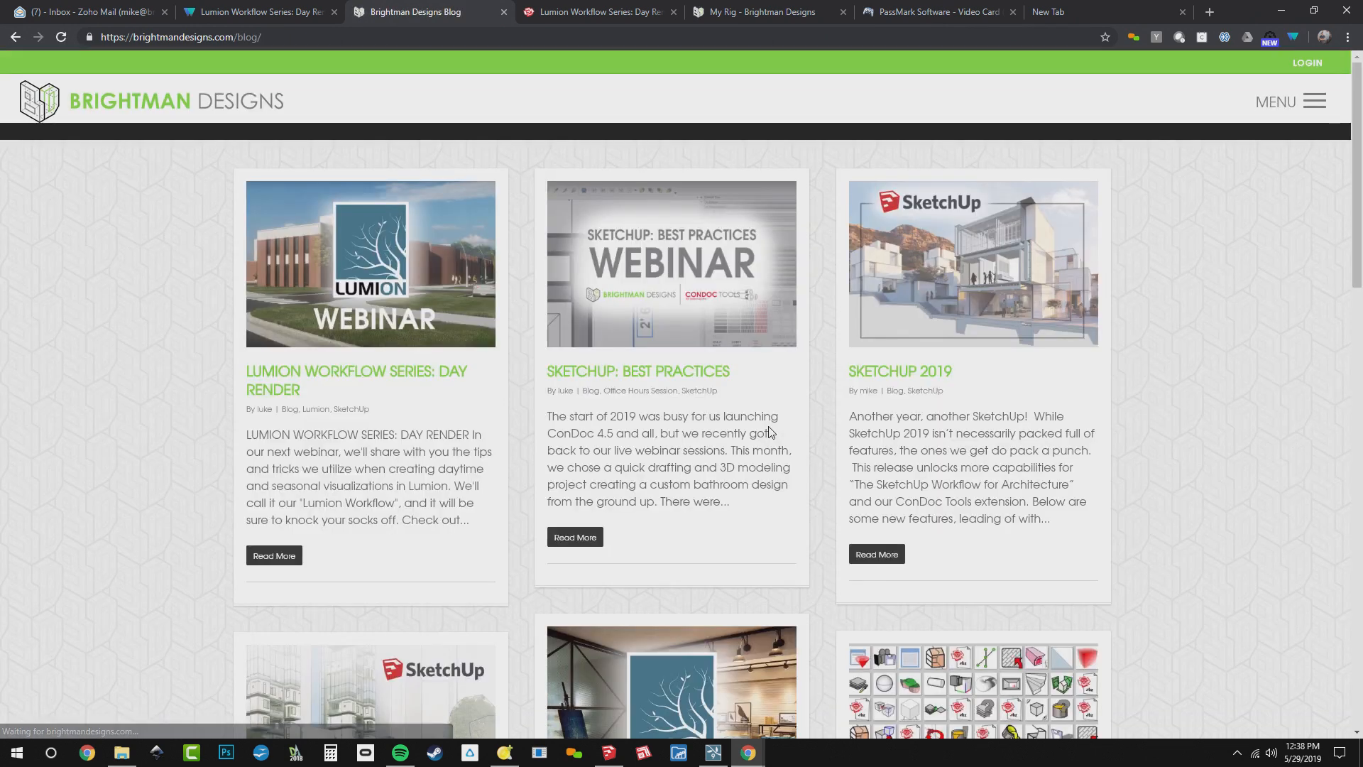
{"action": "scroll", "coordinate": [770, 428], "scroll_direction": "down", "scroll_amount": 2}
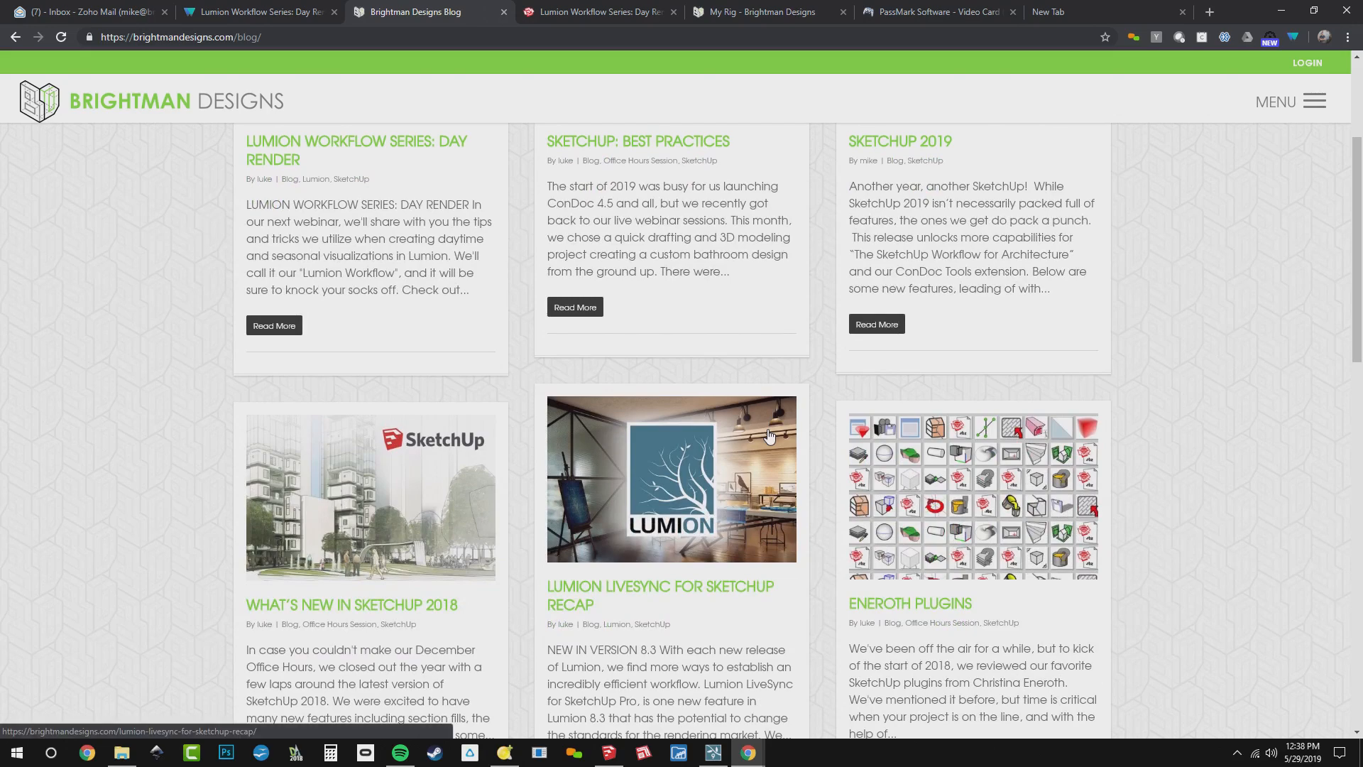
{"action": "scroll", "coordinate": [770, 430], "scroll_direction": "down", "scroll_amount": 3}
{"action": "scroll", "coordinate": [770, 435], "scroll_direction": "down", "scroll_amount": 2}
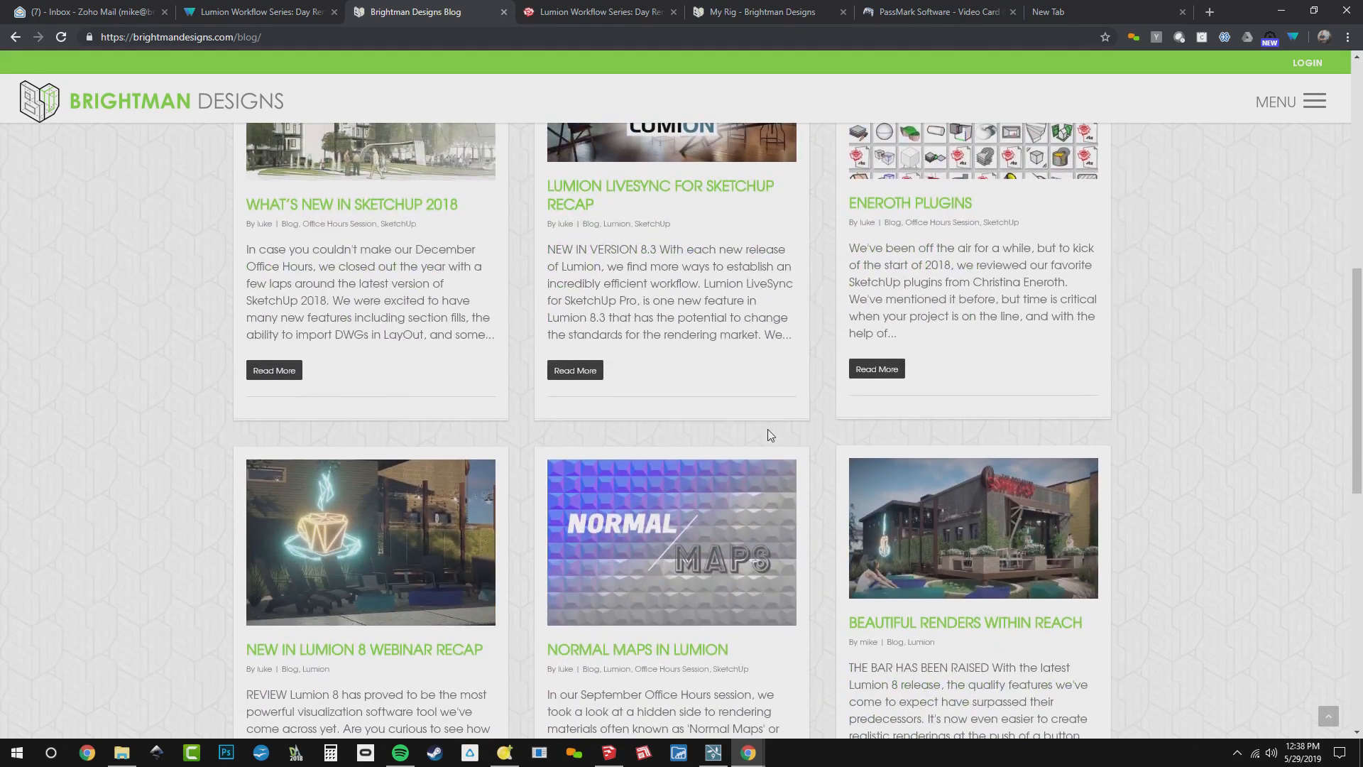
{"action": "scroll", "coordinate": [771, 434], "scroll_direction": "up", "scroll_amount": 8}
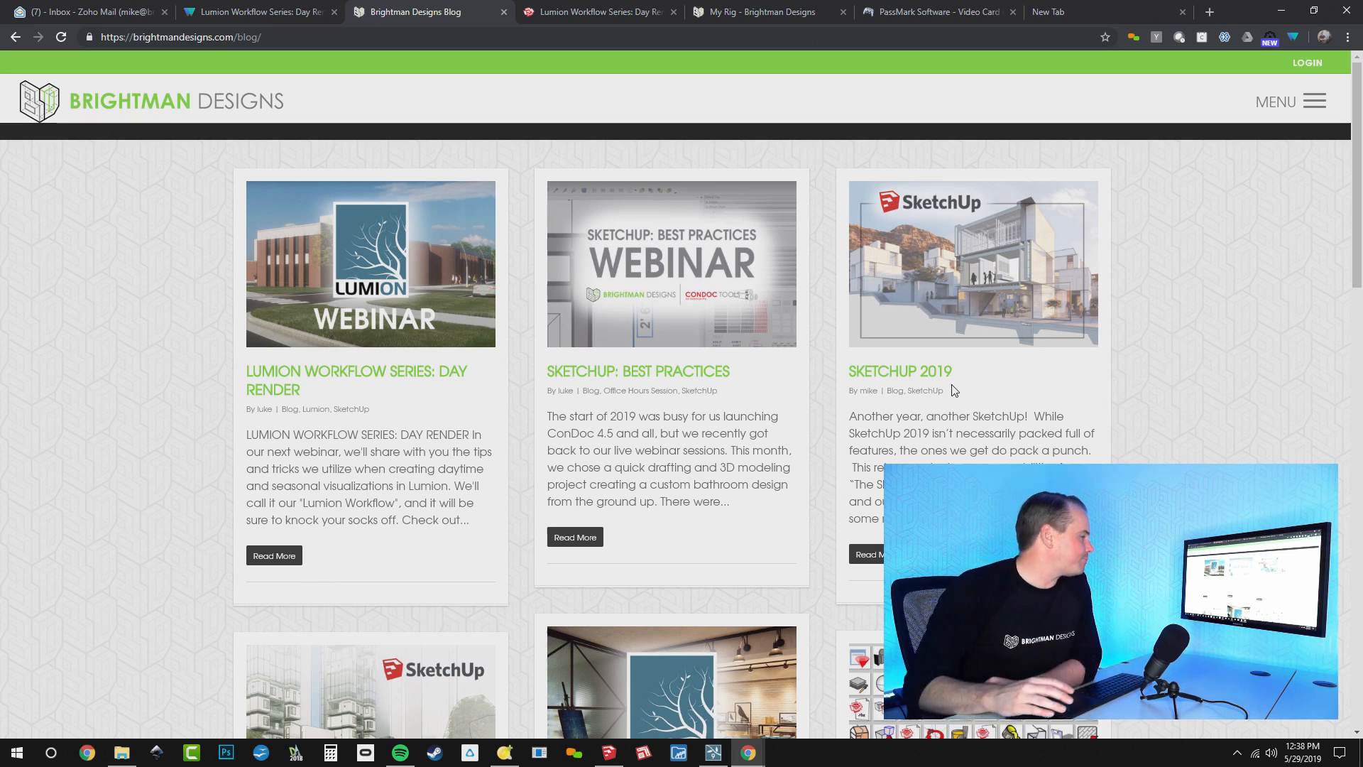
Bring the live chat forward to read the newest questions, and return to the blog page
{"action": "key", "text": "alt+Tab"}
{"action": "key", "text": "alt+Tab"}
{"action": "key", "text": "alt+Tab"}
{"action": "key", "text": "alt+Tab"}
{"action": "key", "text": "alt+Tab"}
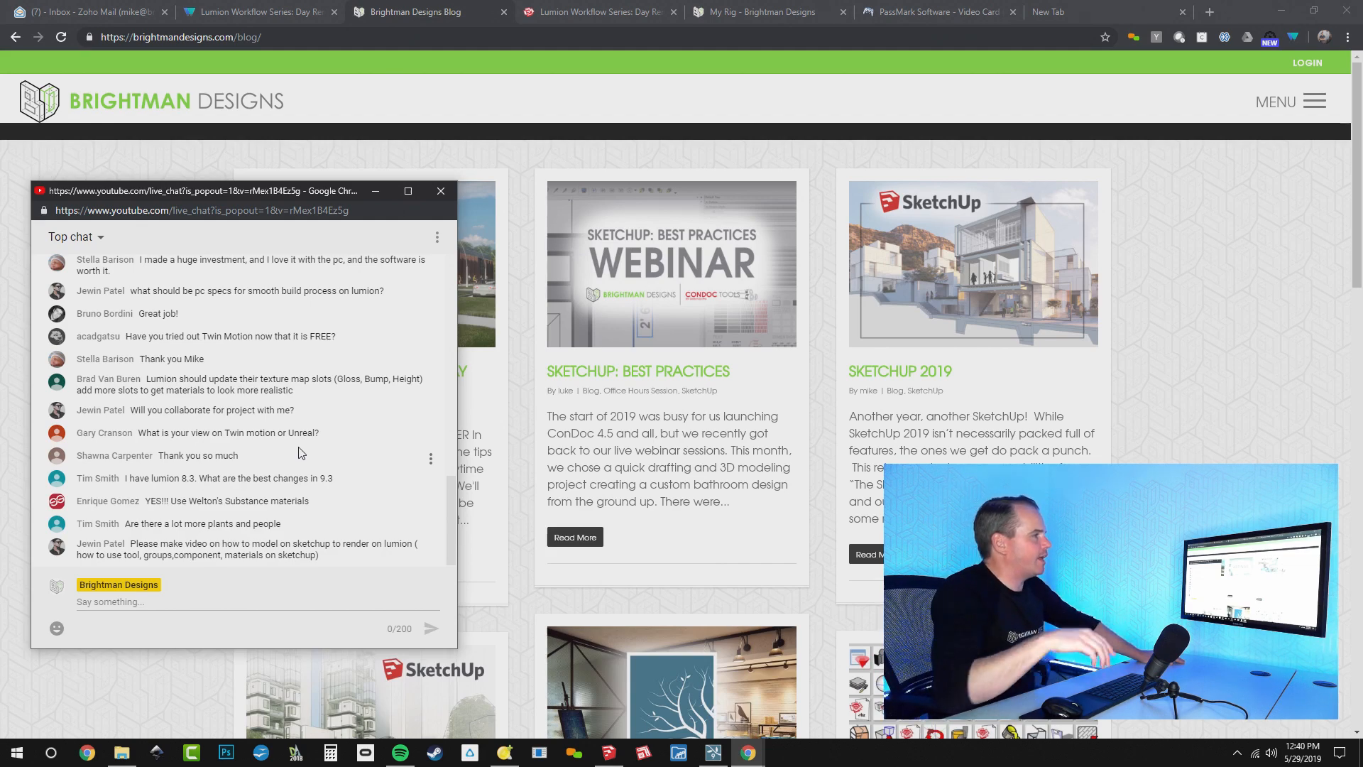
{"action": "left_click", "coordinate": [1127, 363]}
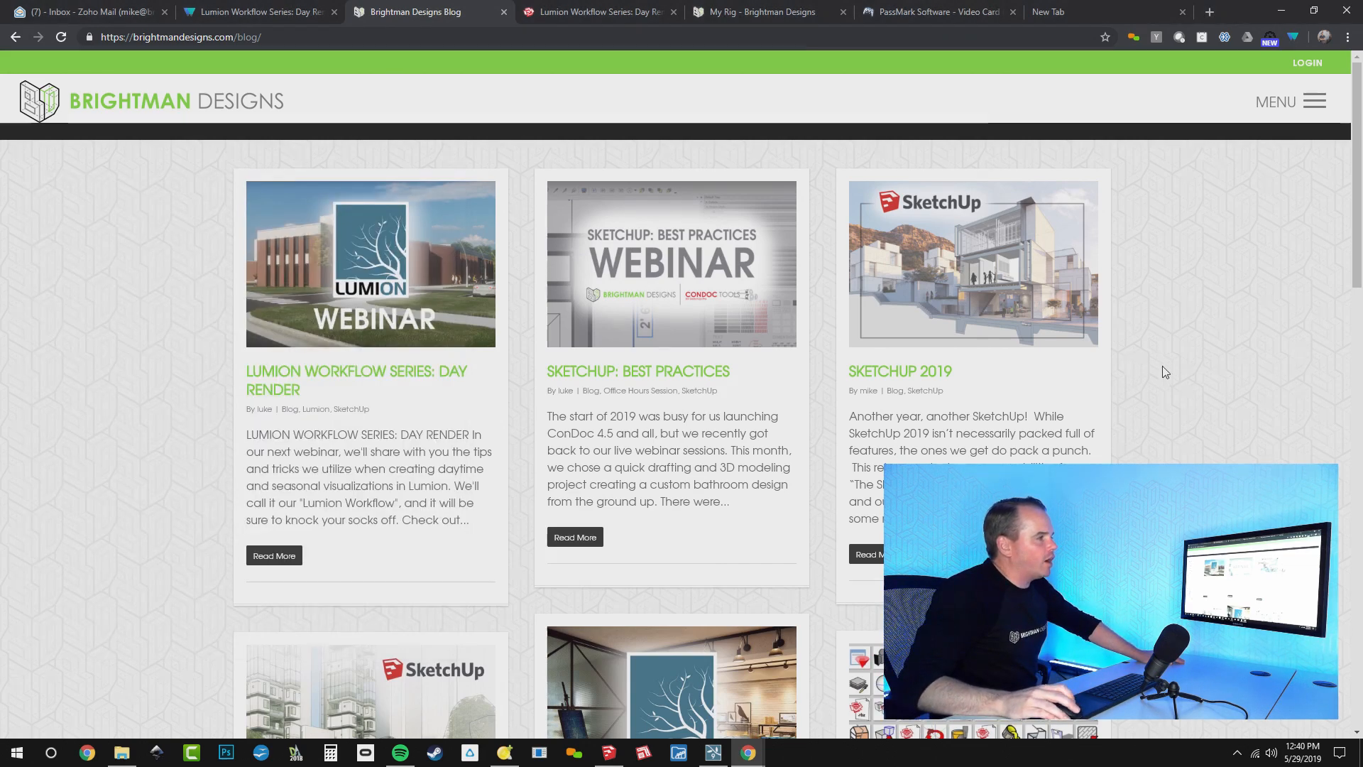
Open the second page of the blog, look through its SketchUp and Lumion posts and continue to the third page
{"action": "scroll", "coordinate": [1162, 368], "scroll_direction": "down", "scroll_amount": 12}
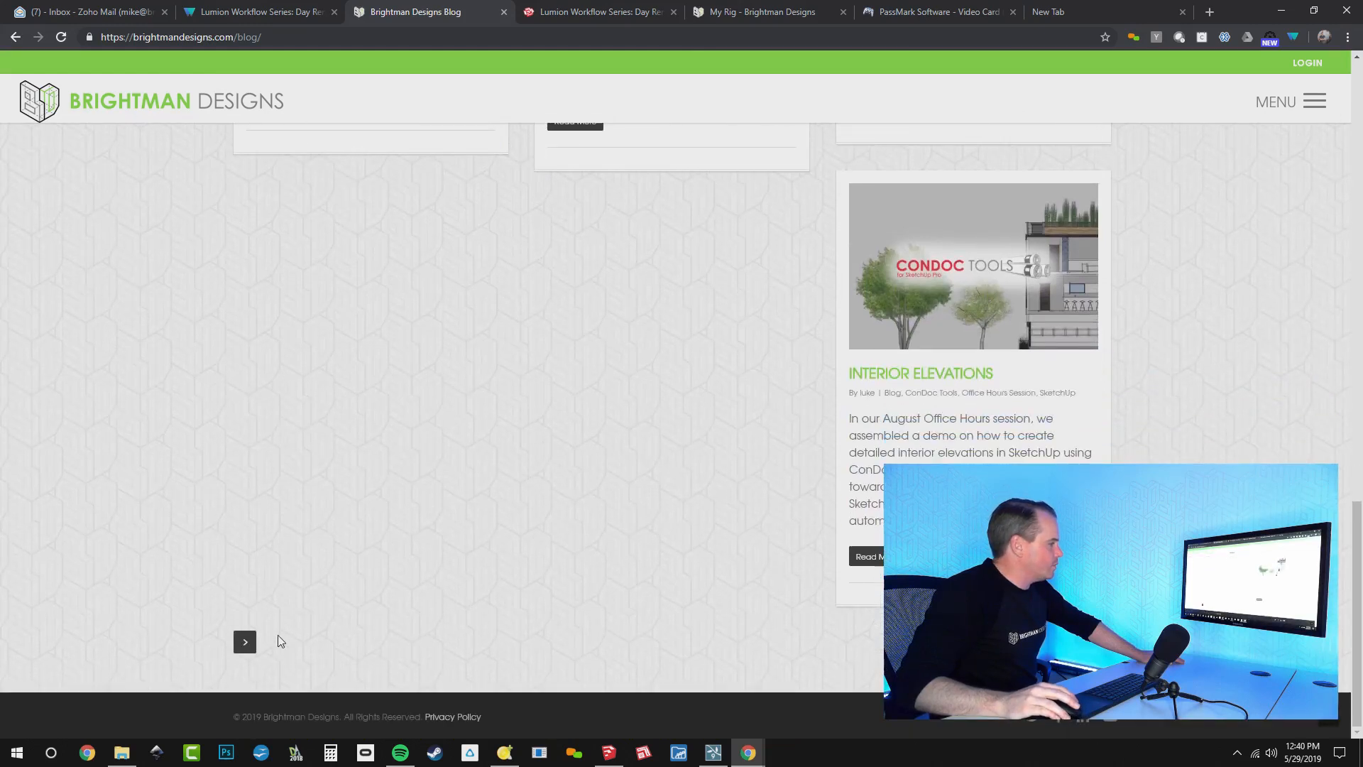
{"action": "left_click", "coordinate": [245, 642]}
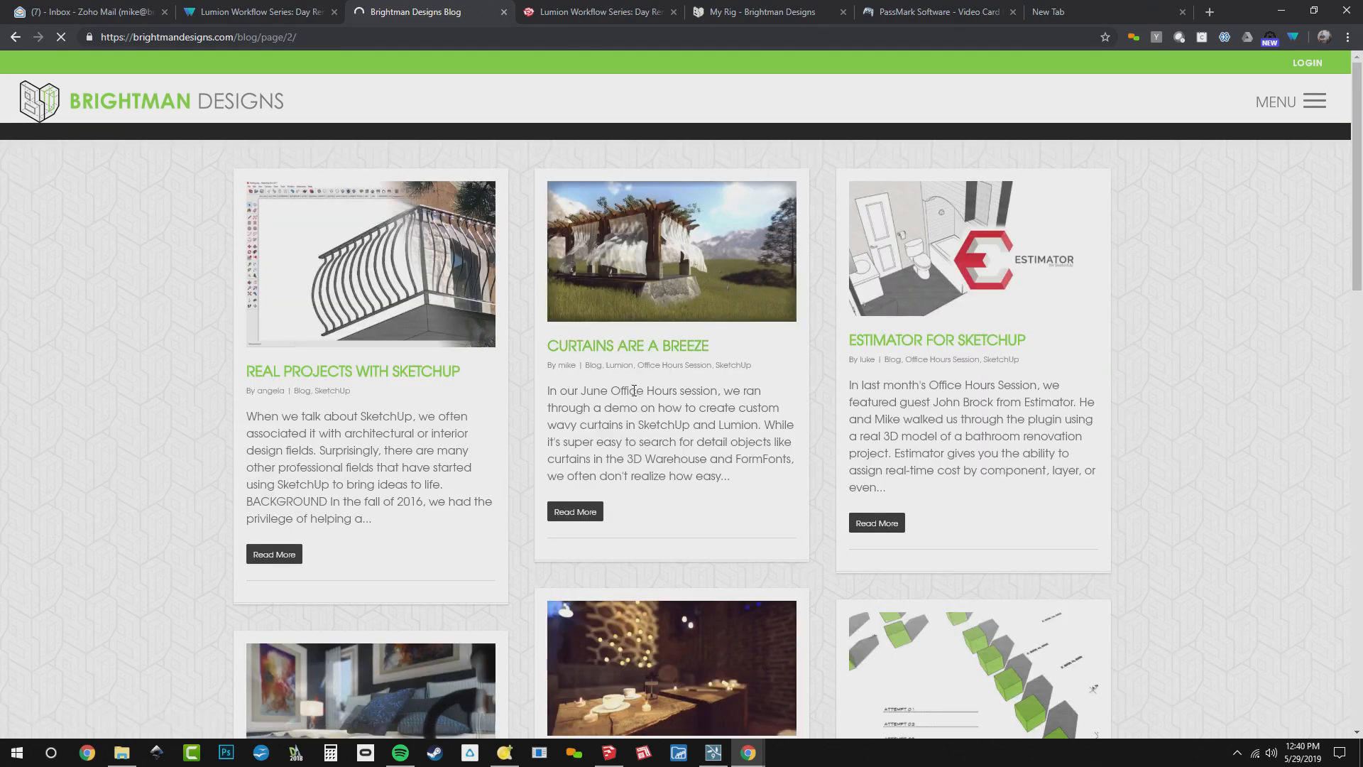
{"action": "scroll", "coordinate": [635, 398], "scroll_direction": "down", "scroll_amount": 3}
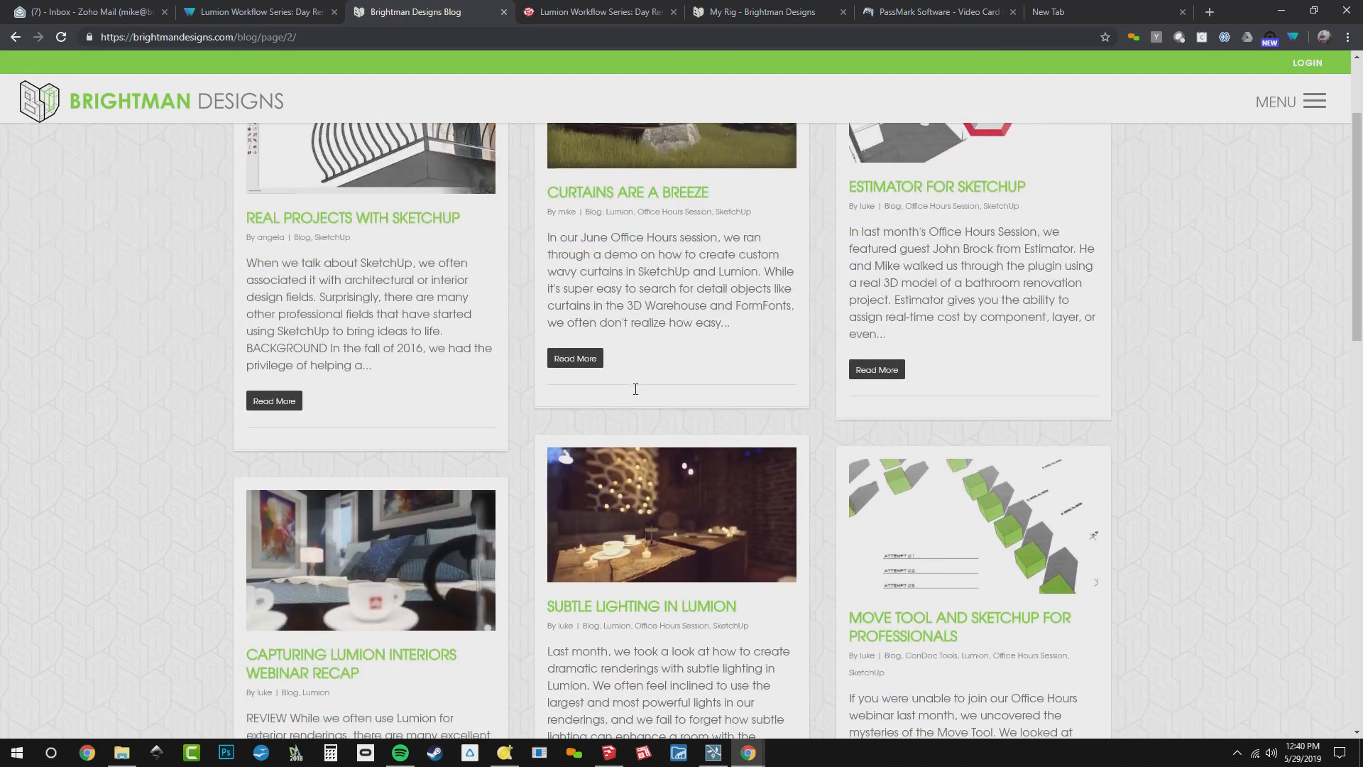
{"action": "scroll", "coordinate": [635, 396], "scroll_direction": "down", "scroll_amount": 3}
{"action": "scroll", "coordinate": [636, 395], "scroll_direction": "down", "scroll_amount": 6}
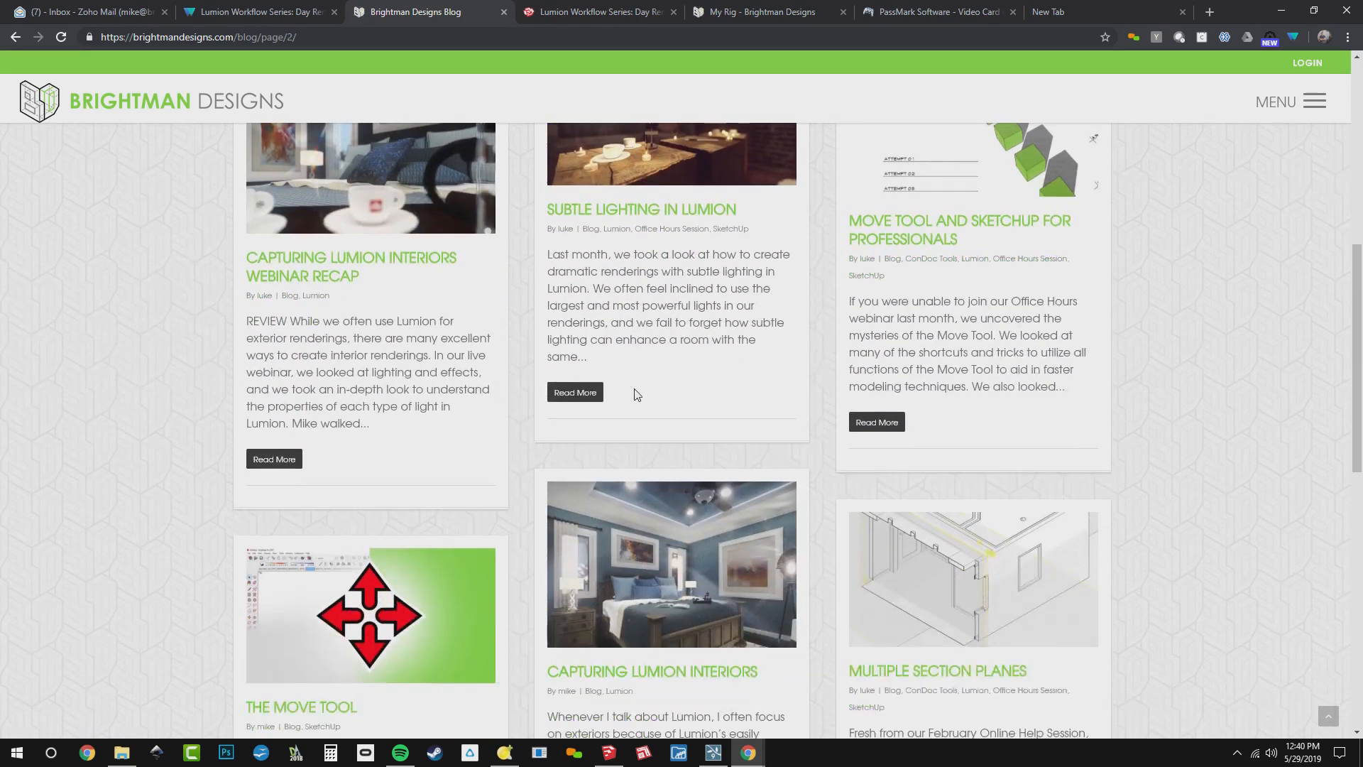
{"action": "scroll", "coordinate": [636, 396], "scroll_direction": "down", "scroll_amount": 7}
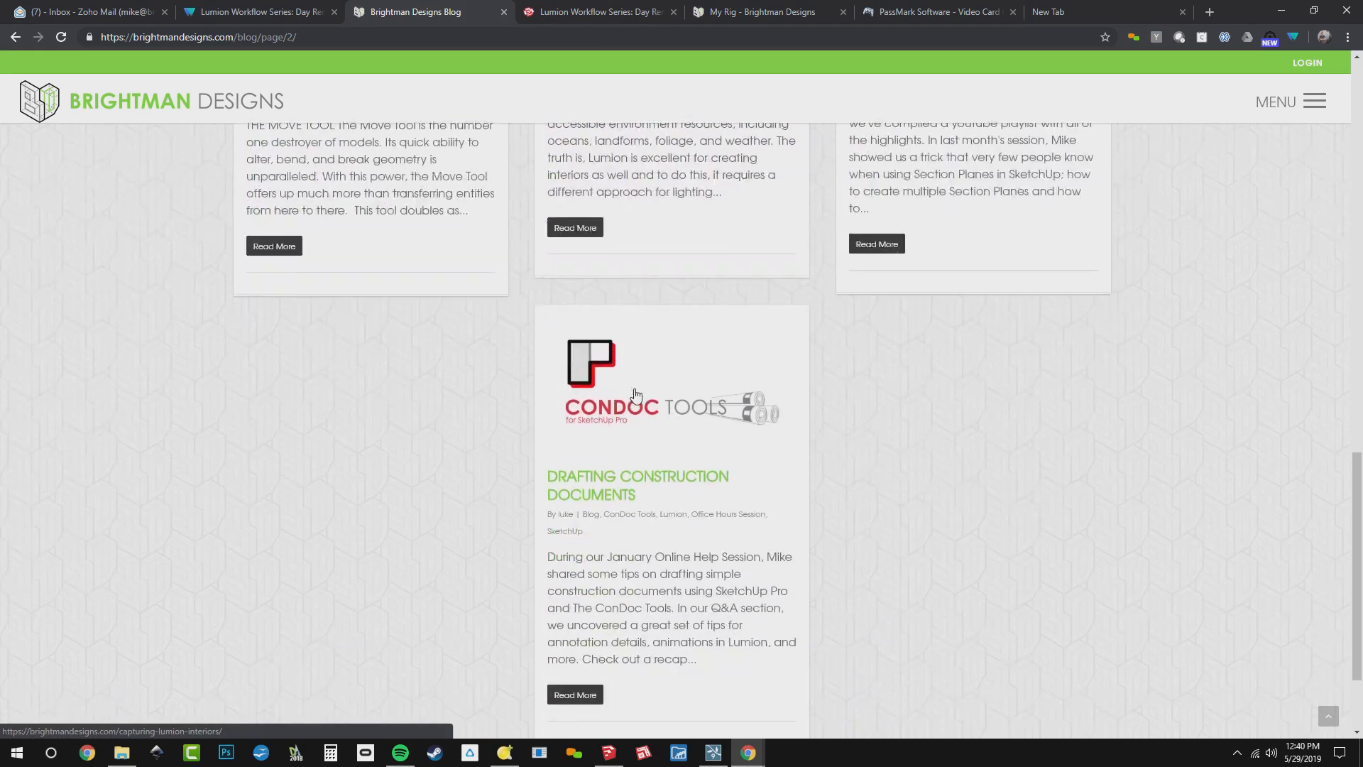
{"action": "scroll", "coordinate": [635, 395], "scroll_direction": "up", "scroll_amount": 5}
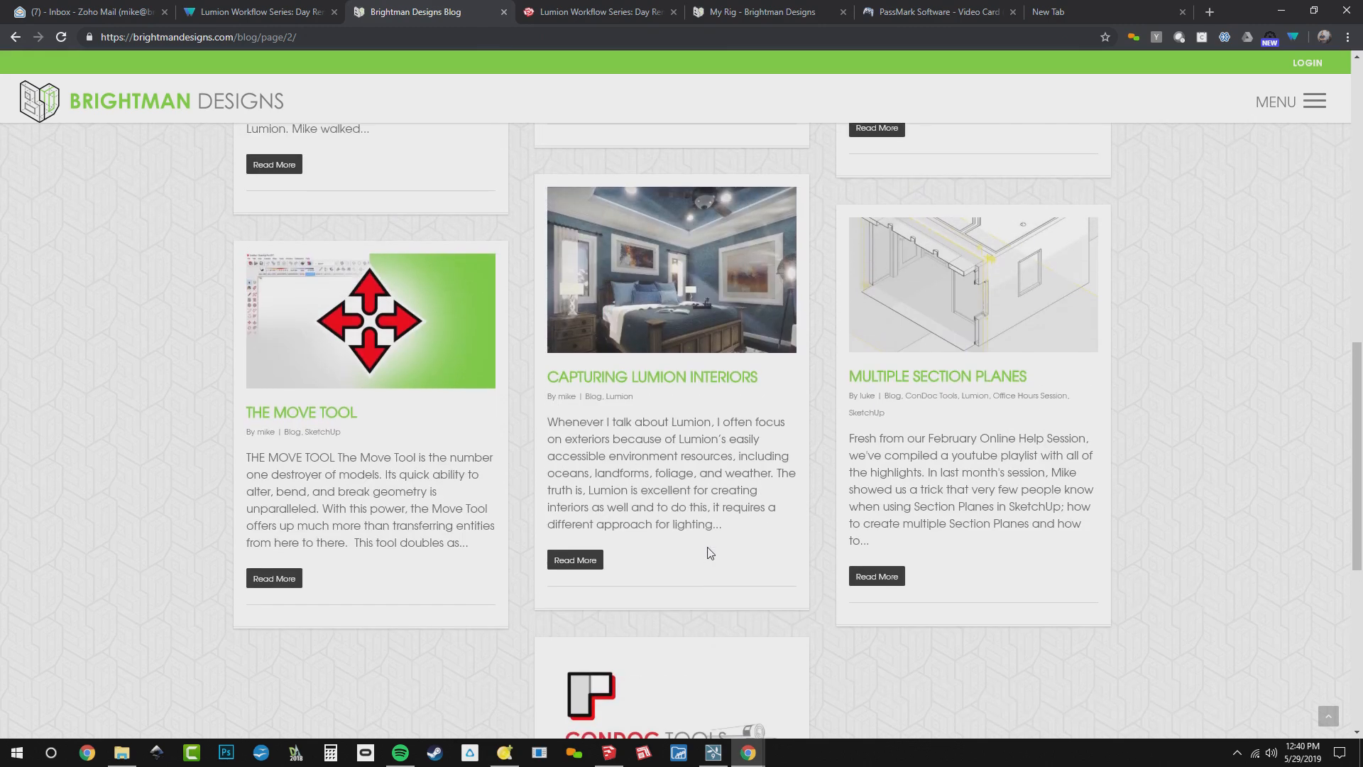
{"action": "scroll", "coordinate": [707, 551], "scroll_direction": "down", "scroll_amount": 6}
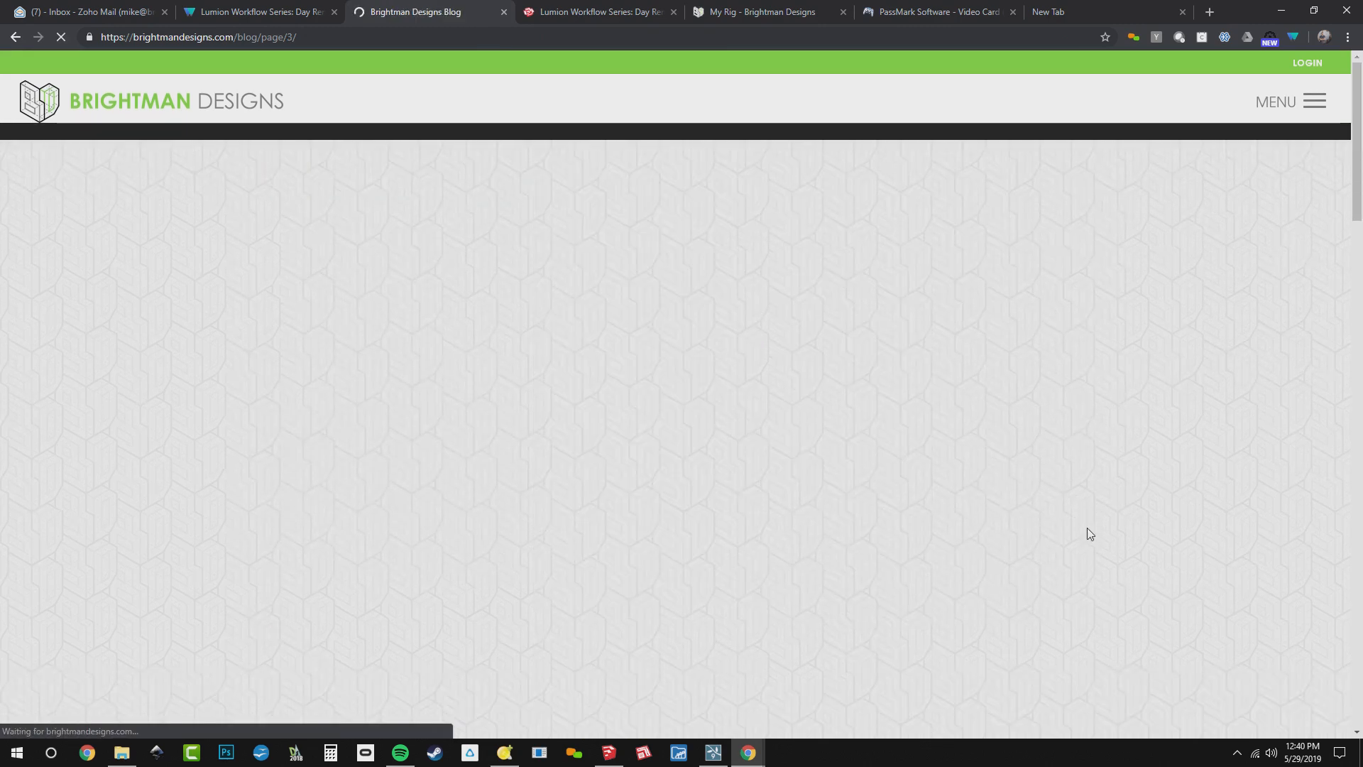
Look through the posts on the blog's third page and continue to the fourth page
{"action": "scroll", "coordinate": [1090, 534], "scroll_direction": "down", "scroll_amount": 4}
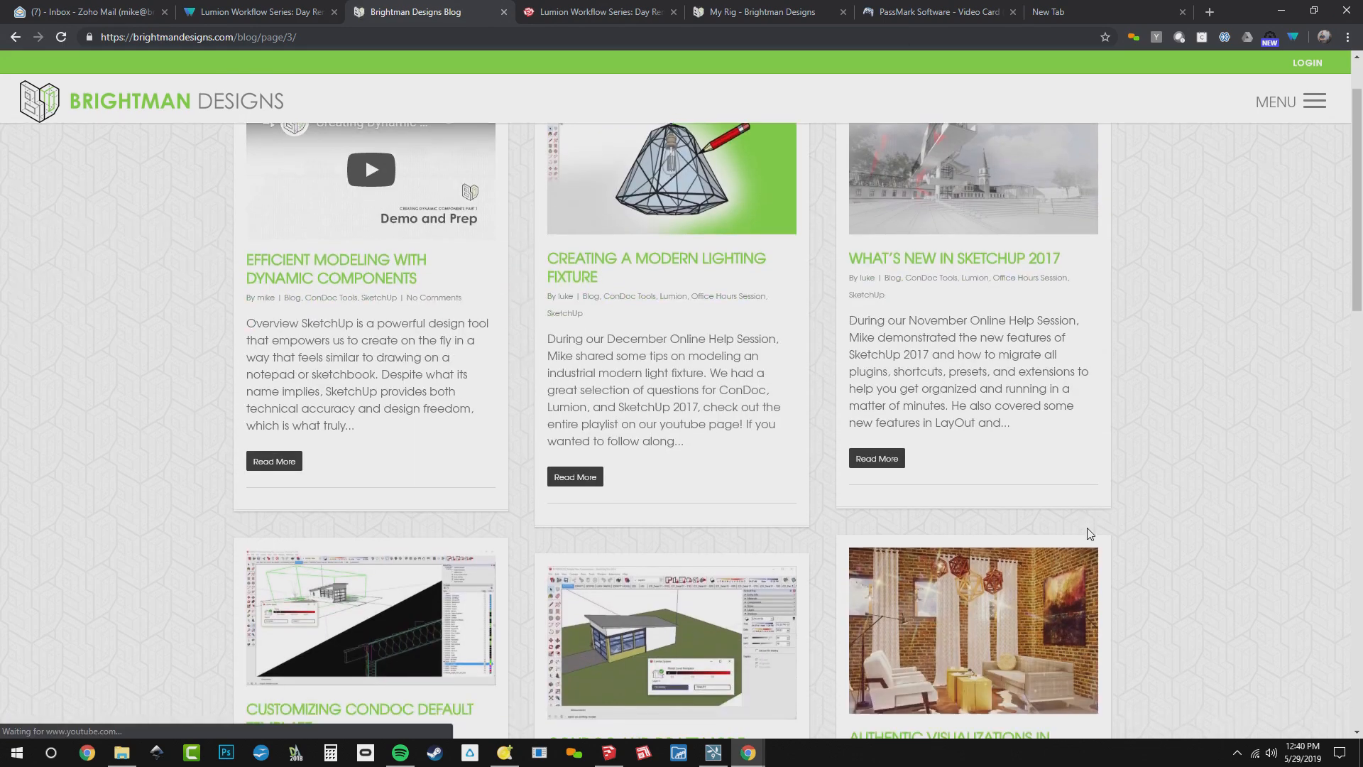
{"action": "scroll", "coordinate": [1089, 534], "scroll_direction": "down", "scroll_amount": 7}
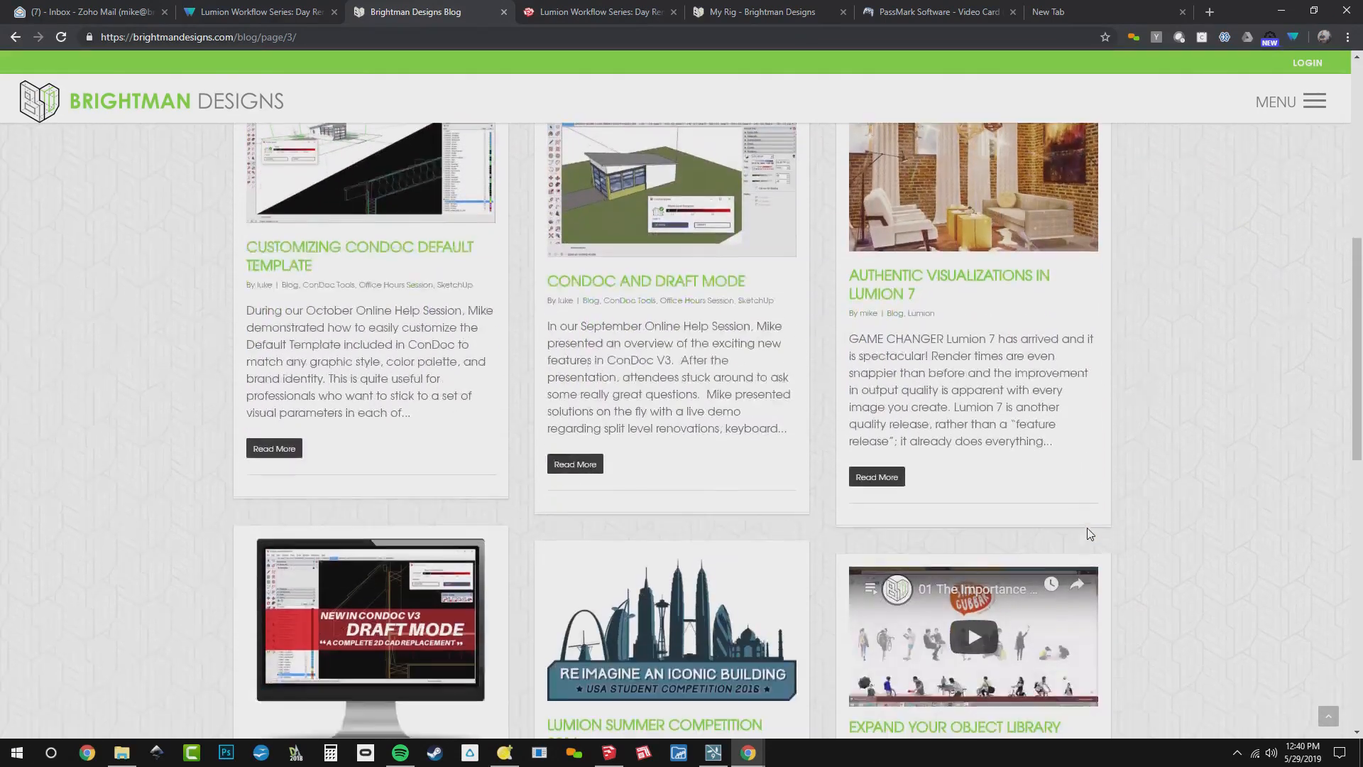
{"action": "scroll", "coordinate": [1090, 534], "scroll_direction": "down", "scroll_amount": 7}
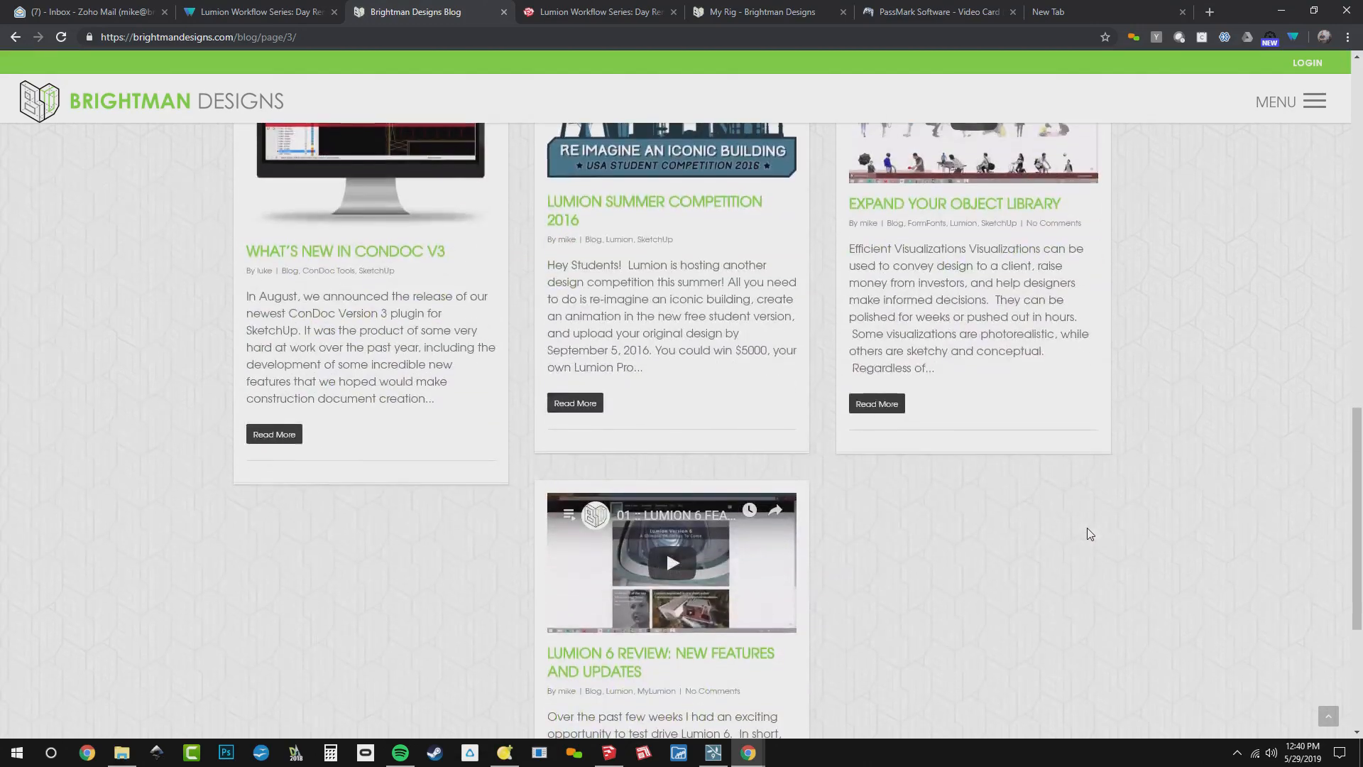
{"action": "scroll", "coordinate": [1090, 534], "scroll_direction": "up", "scroll_amount": 5}
{"action": "scroll", "coordinate": [1090, 533], "scroll_direction": "up", "scroll_amount": 12}
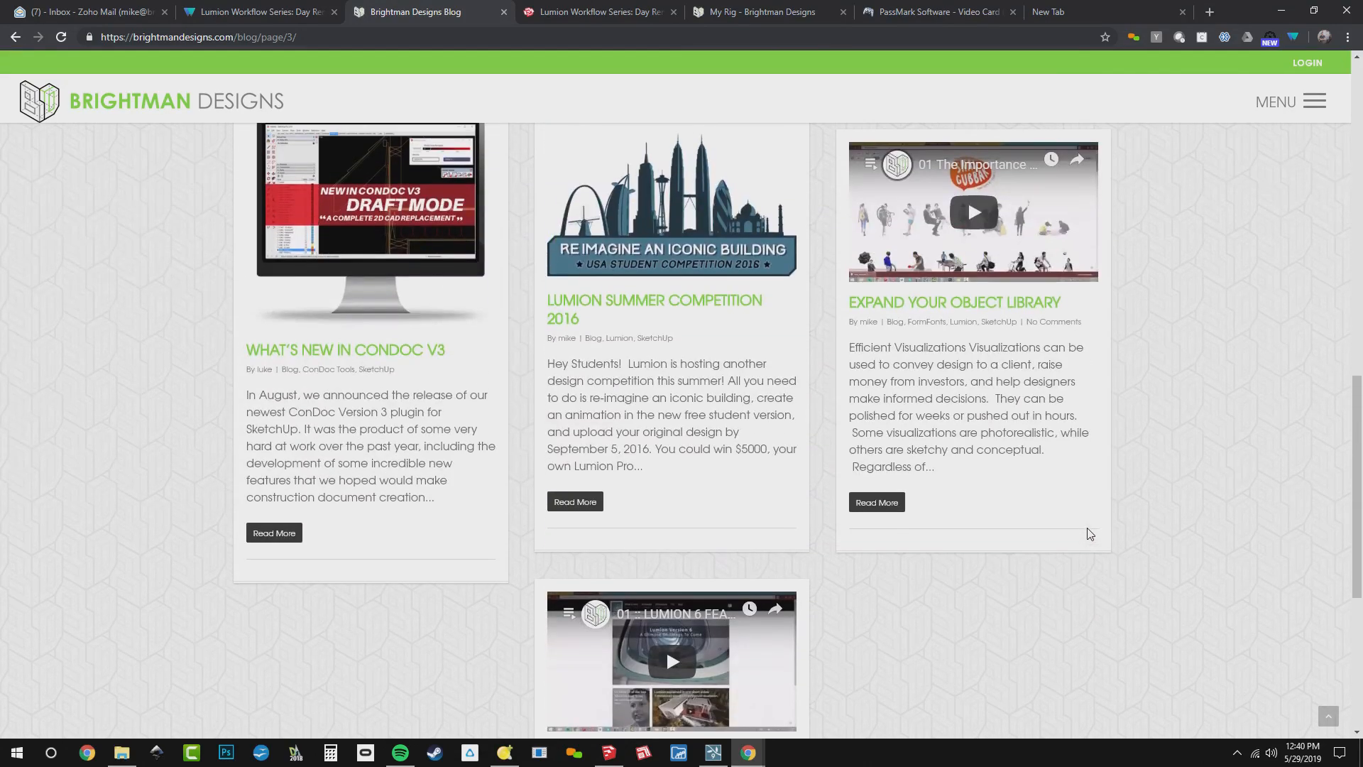
{"action": "scroll", "coordinate": [1046, 325], "scroll_direction": "down", "scroll_amount": 5}
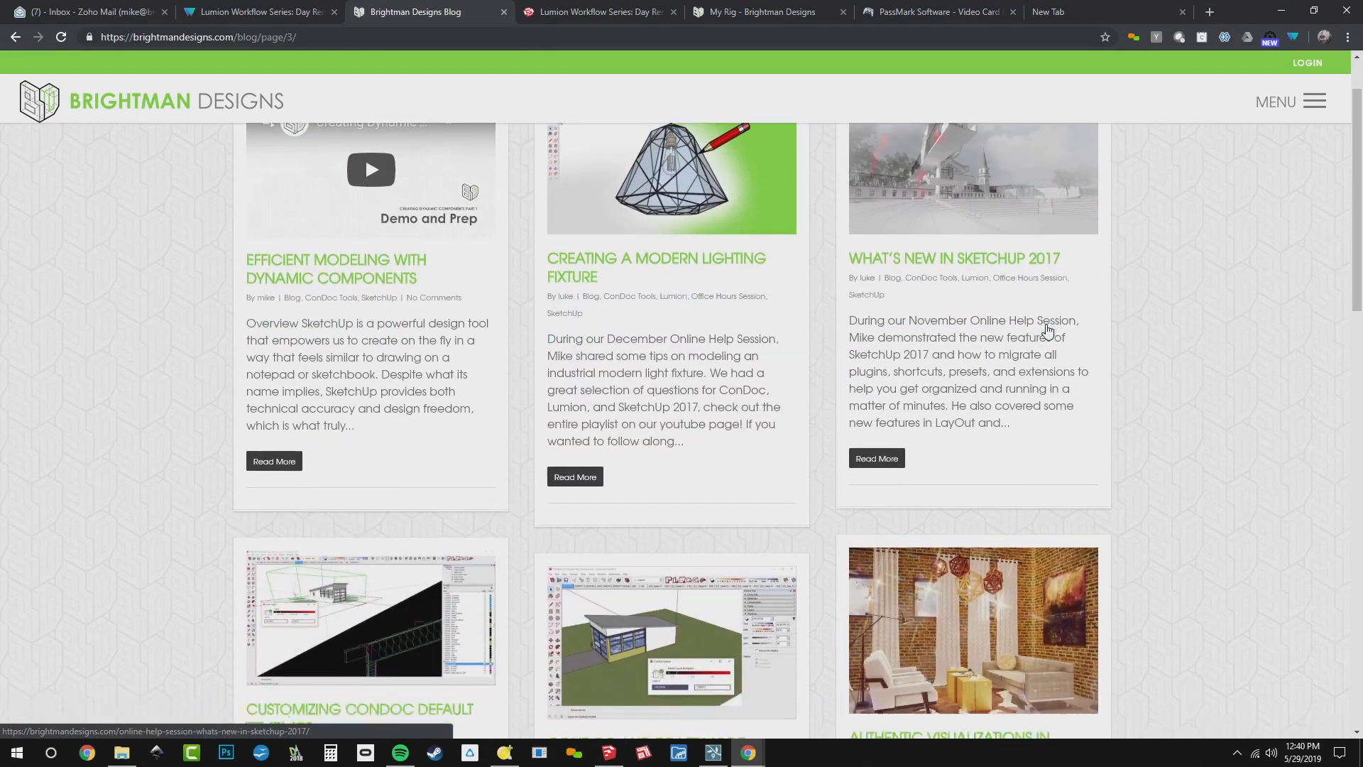
{"action": "scroll", "coordinate": [1048, 332], "scroll_direction": "up", "scroll_amount": 4}
{"action": "scroll", "coordinate": [1047, 330], "scroll_direction": "down", "scroll_amount": 1}
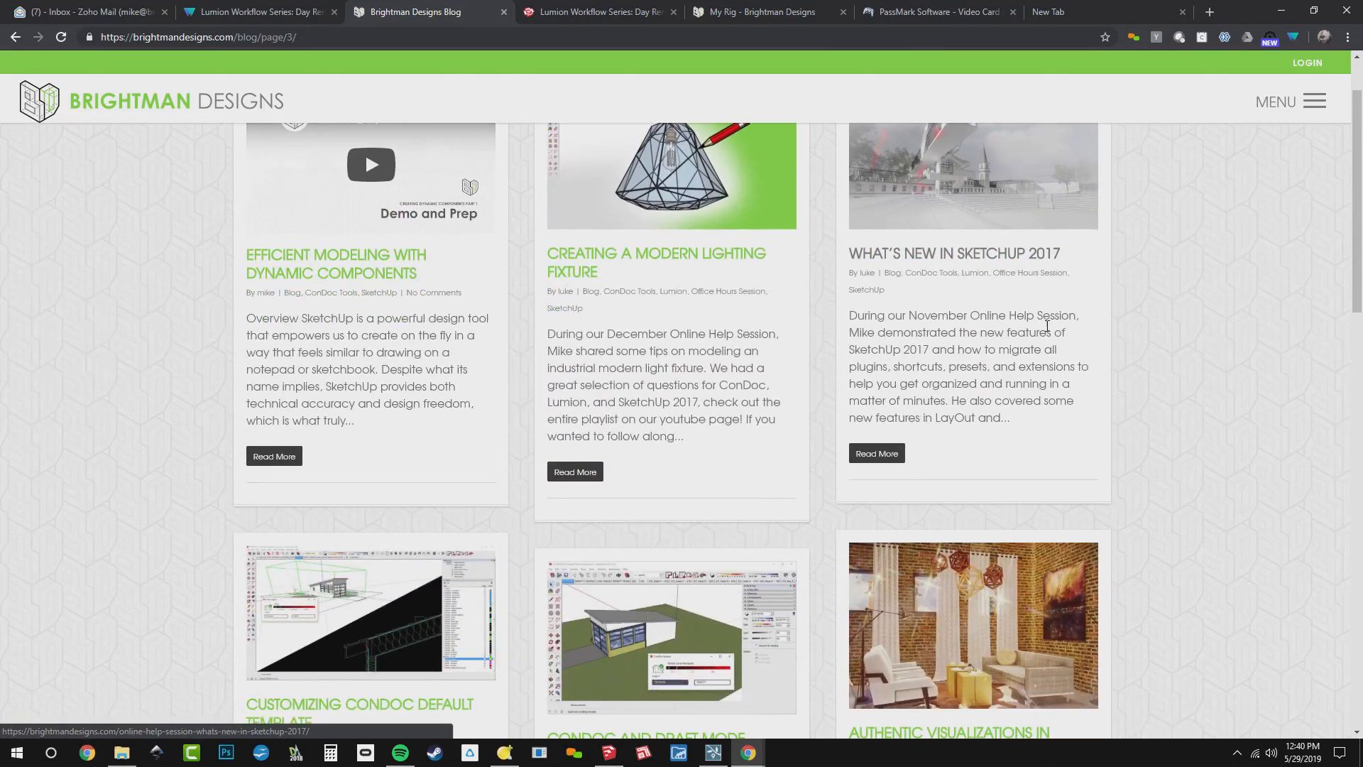
{"action": "scroll", "coordinate": [1047, 327], "scroll_direction": "down", "scroll_amount": 2}
{"action": "scroll", "coordinate": [767, 273], "scroll_direction": "up", "scroll_amount": 2}
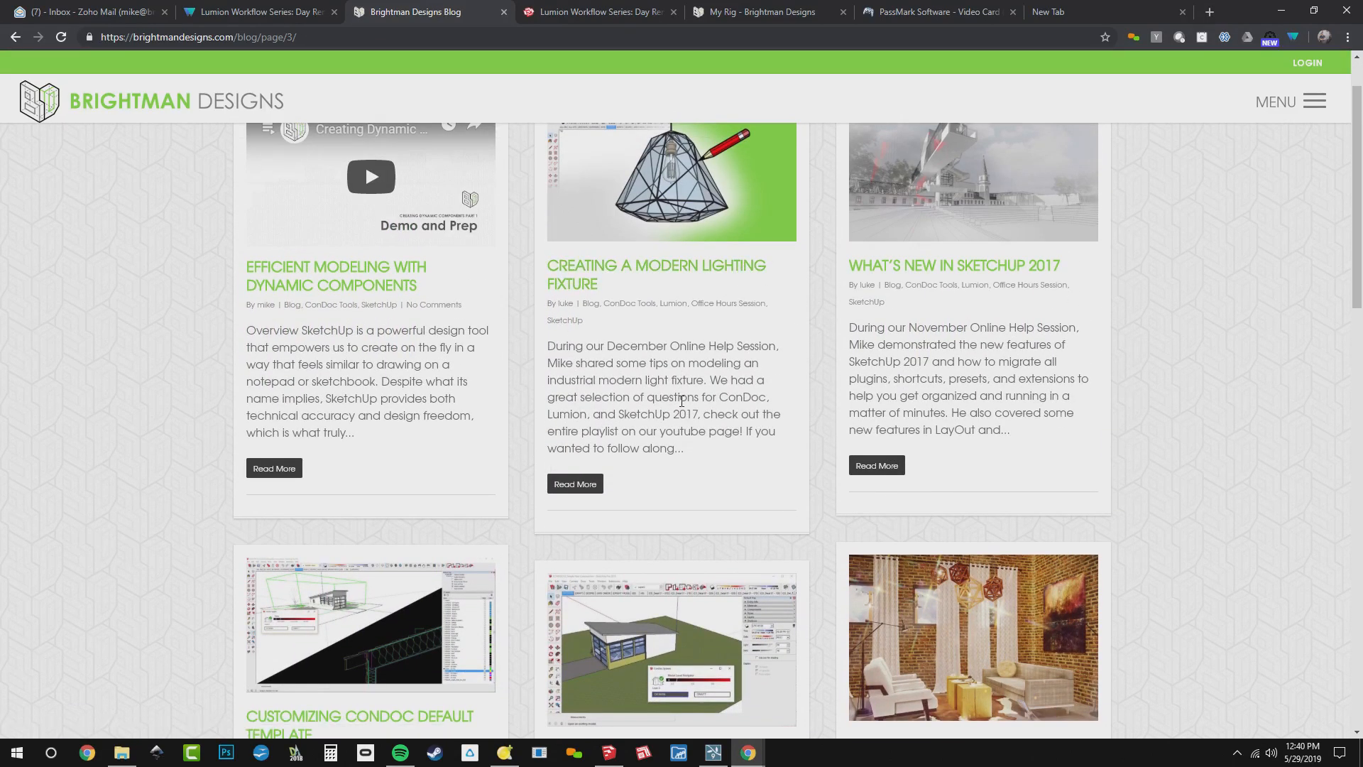
{"action": "scroll", "coordinate": [769, 412], "scroll_direction": "up", "scroll_amount": 1}
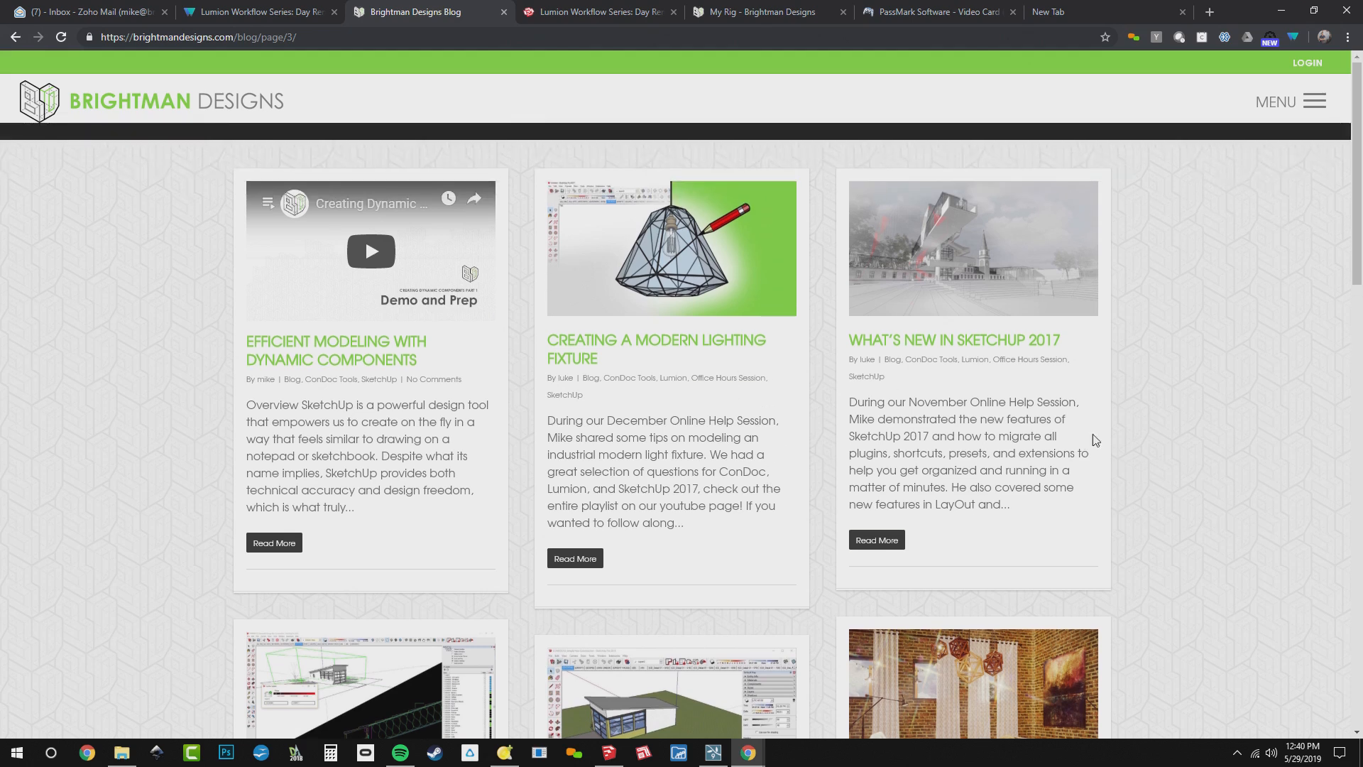
{"action": "scroll", "coordinate": [1175, 429], "scroll_direction": "down", "scroll_amount": 5}
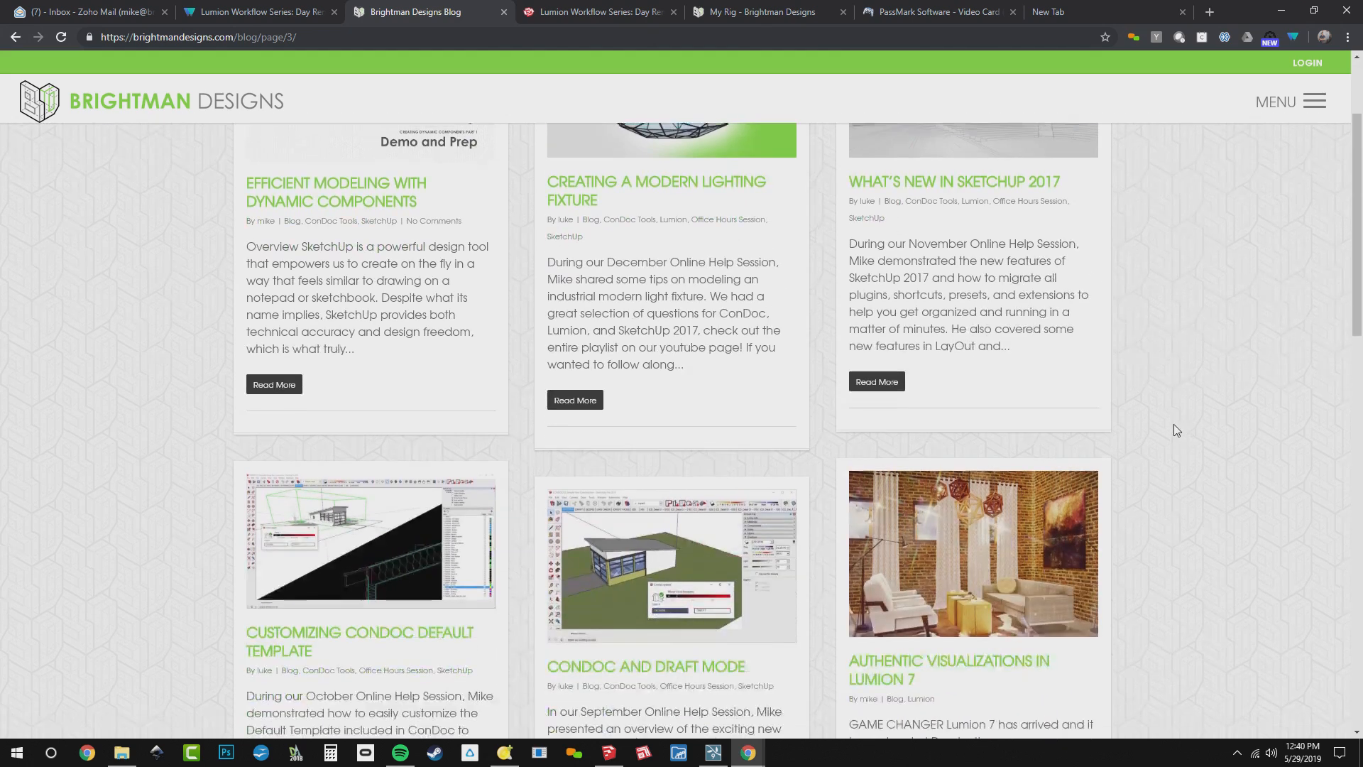
{"action": "scroll", "coordinate": [1174, 426], "scroll_direction": "down", "scroll_amount": 10}
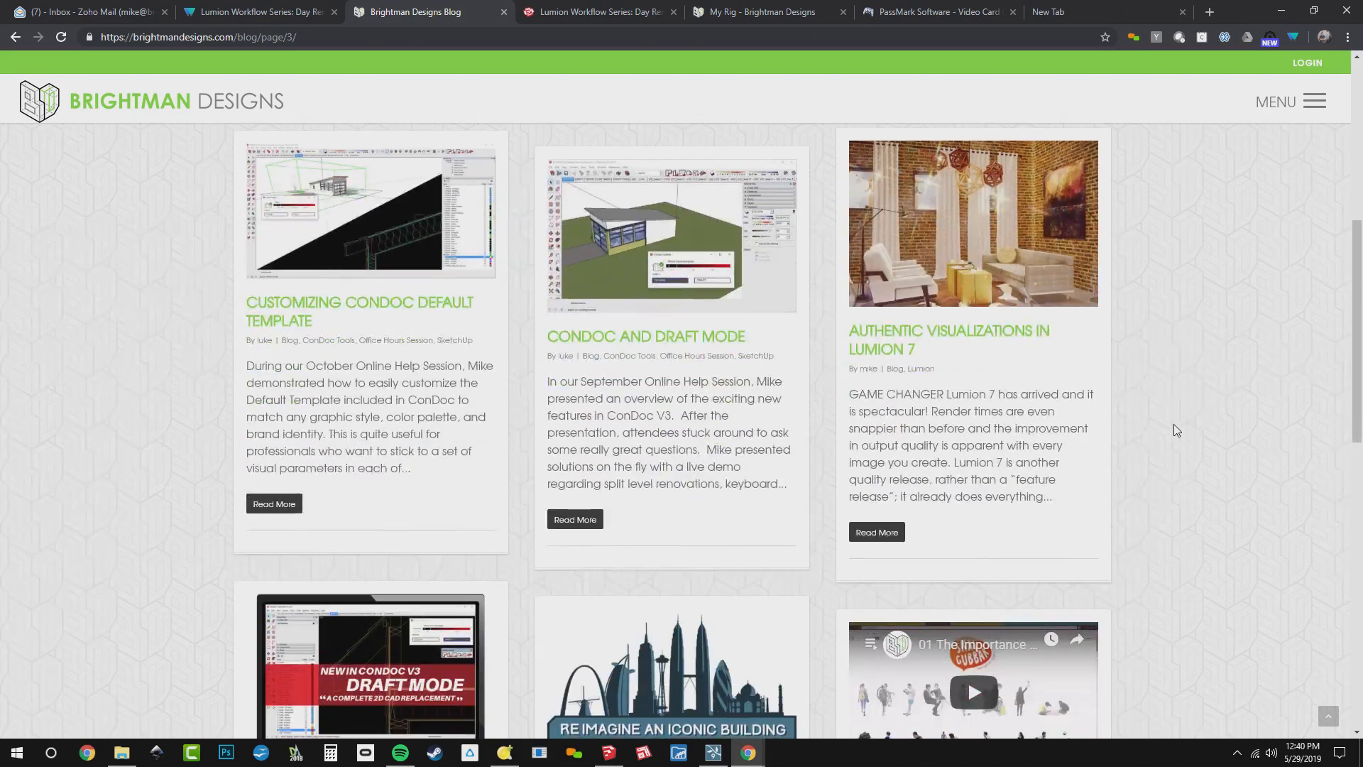
{"action": "scroll", "coordinate": [1174, 426], "scroll_direction": "down", "scroll_amount": 4}
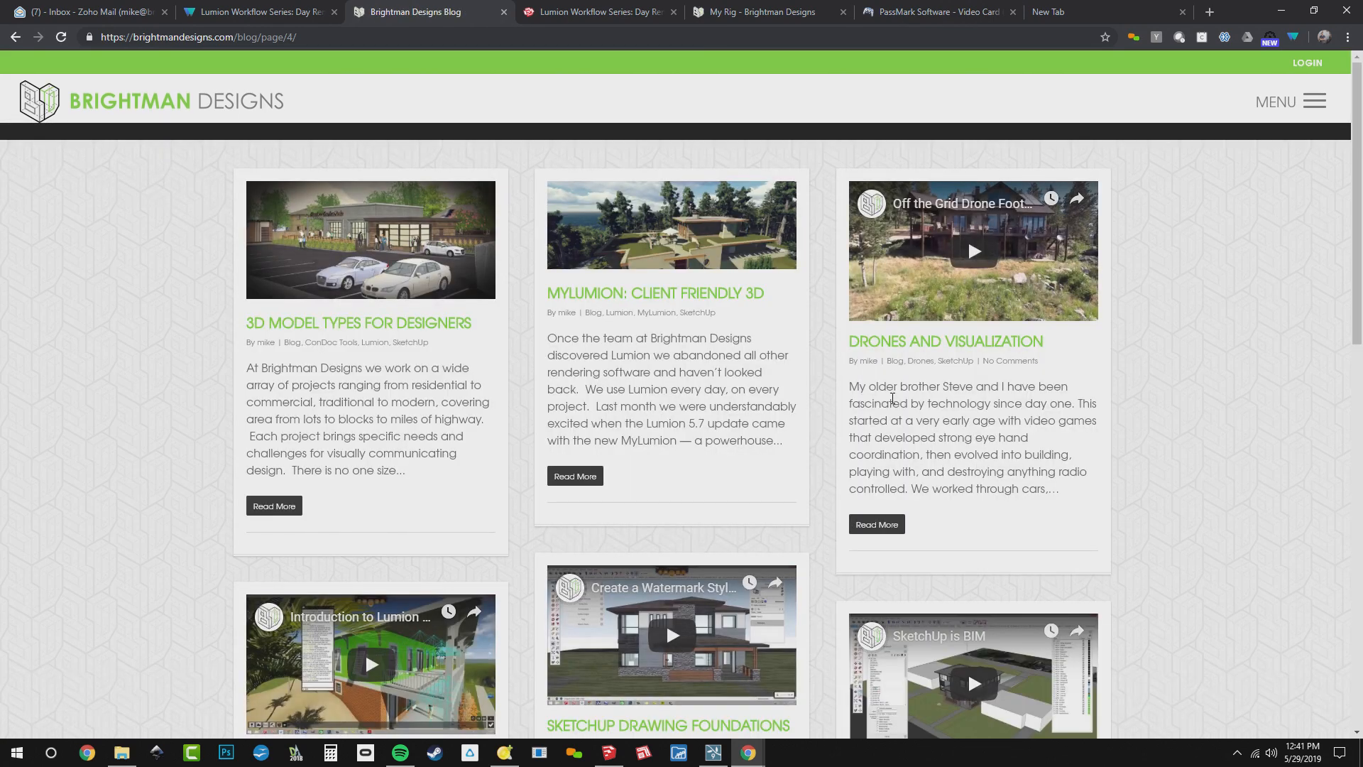
Open the 3D Model Types for Designers post and examine its model workflow diagram and PhotoTextured Model section
{"action": "left_click", "coordinate": [381, 268]}
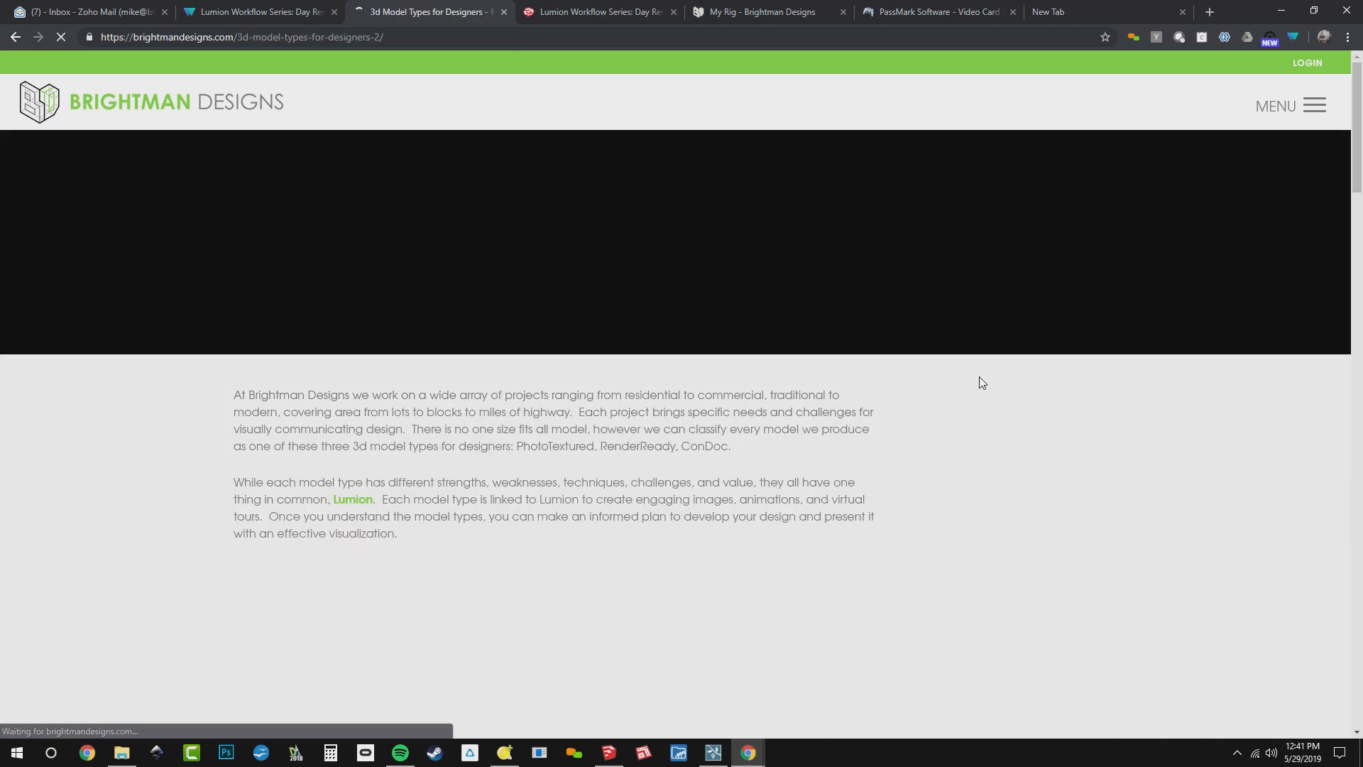
{"action": "scroll", "coordinate": [1160, 524], "scroll_direction": "down", "scroll_amount": 1}
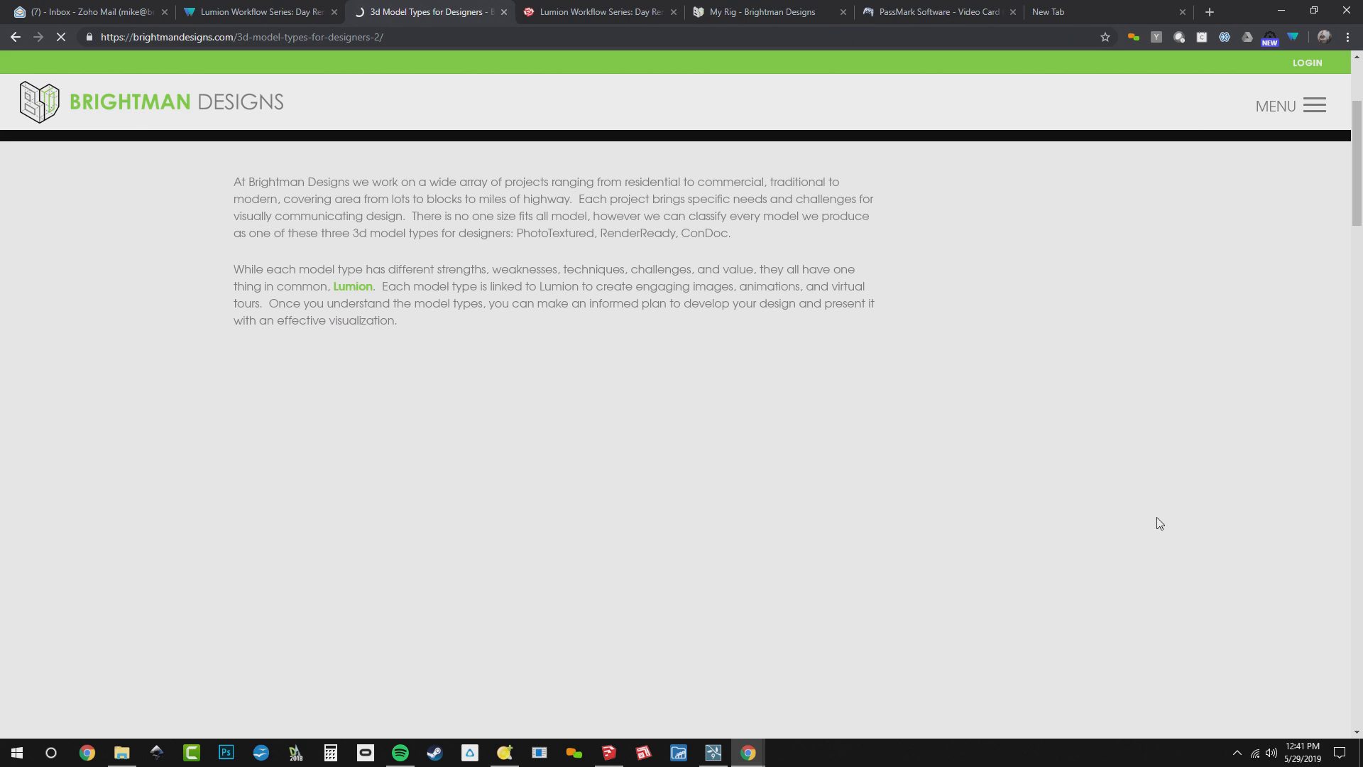
{"action": "scroll", "coordinate": [1160, 524], "scroll_direction": "down", "scroll_amount": 2}
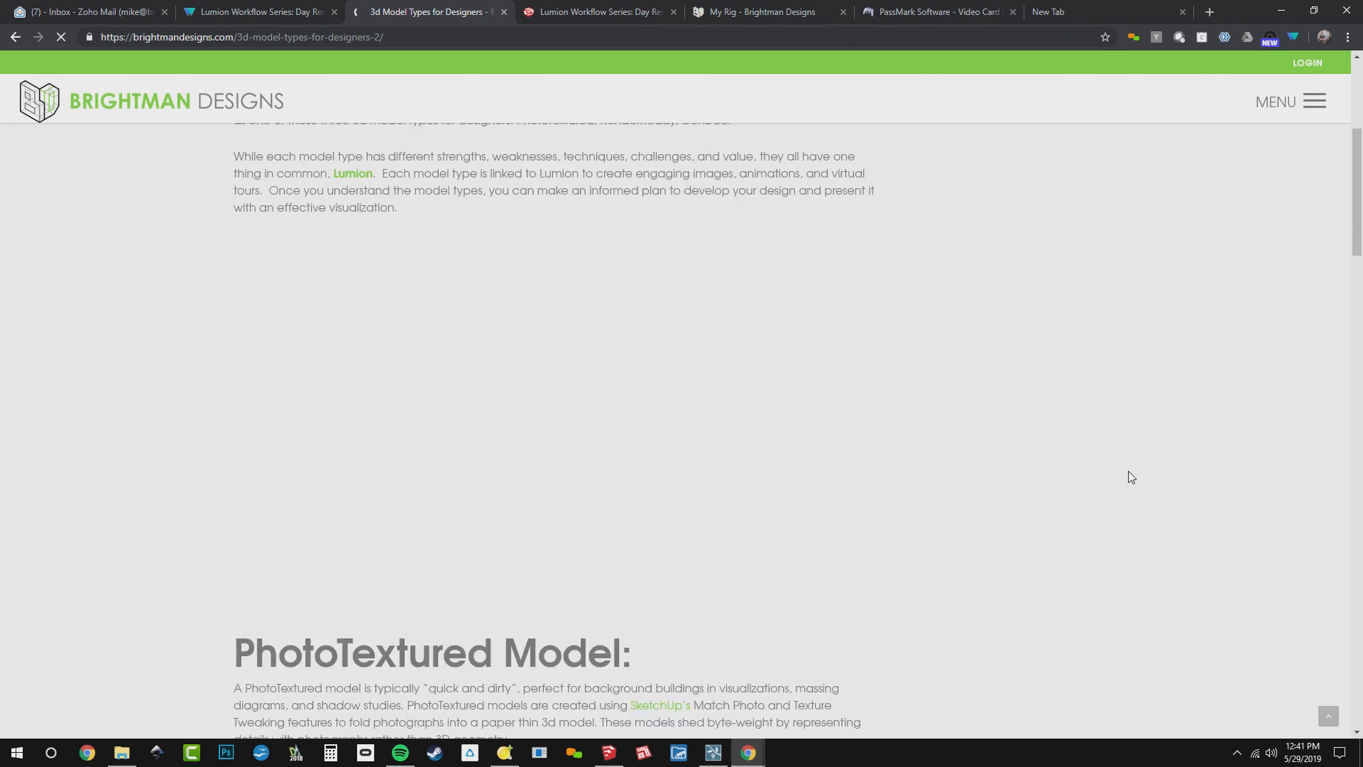
{"action": "scroll", "coordinate": [1127, 475], "scroll_direction": "down", "scroll_amount": 3}
{"action": "scroll", "coordinate": [1131, 477], "scroll_direction": "up", "scroll_amount": 3}
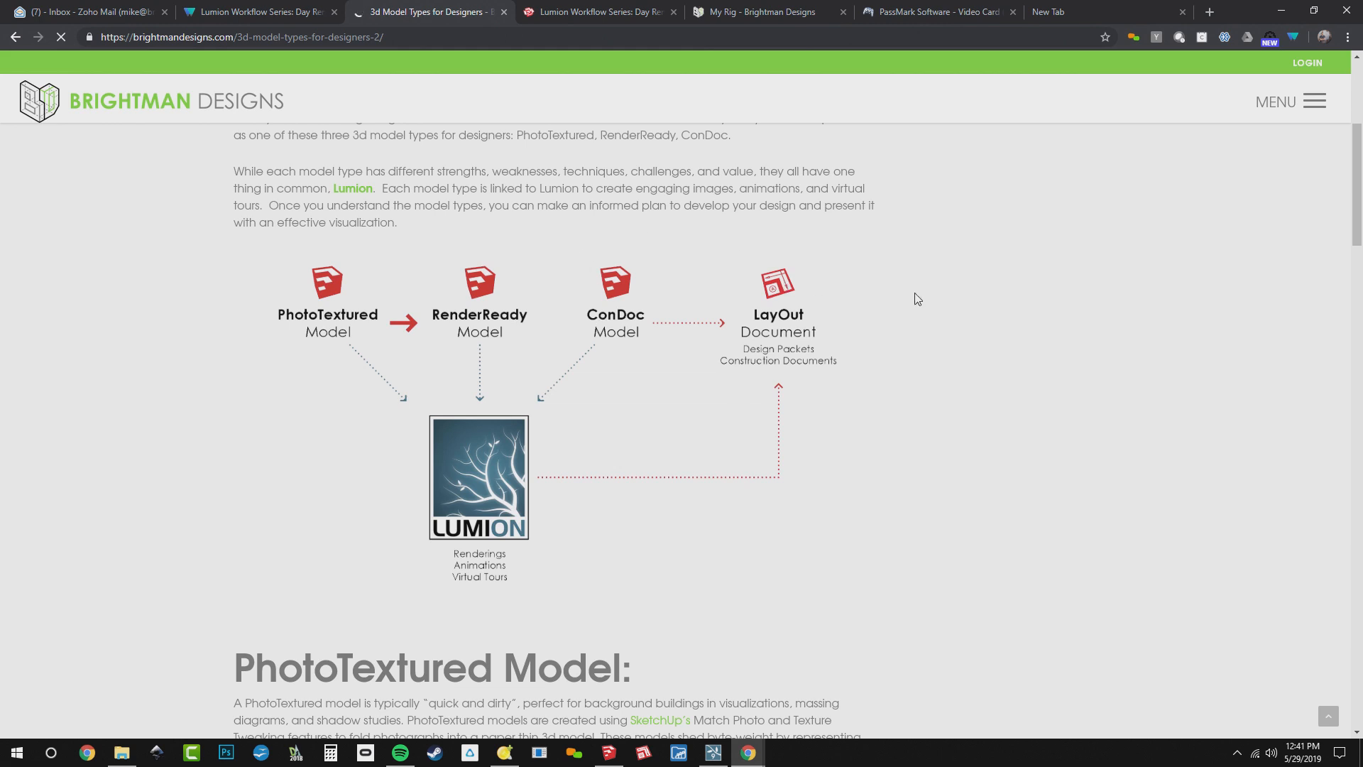
{"action": "scroll", "coordinate": [918, 299], "scroll_direction": "down", "scroll_amount": 10}
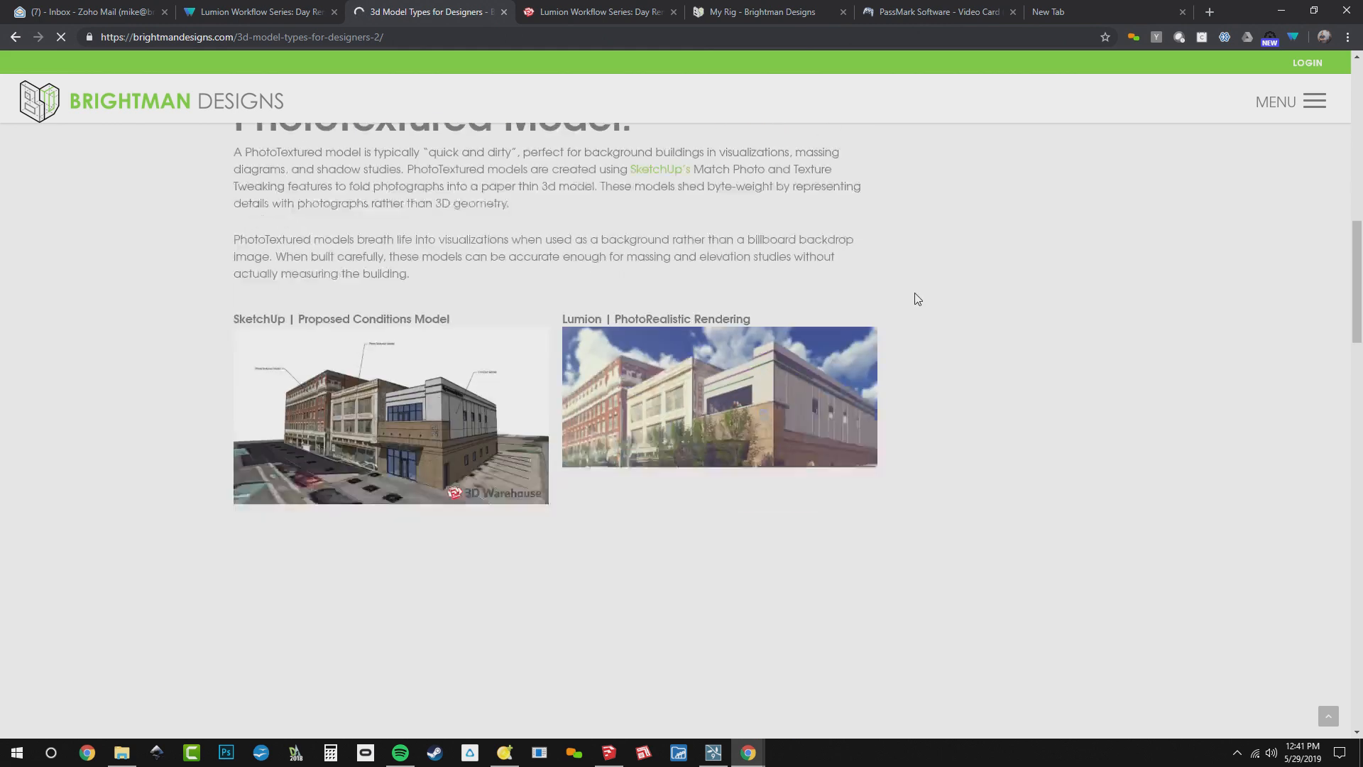
Compare the existing conditions images in the RenderReady Model section and look through the ConDoc Model, download and tutorial sections
{"action": "scroll", "coordinate": [918, 299], "scroll_direction": "down", "scroll_amount": 4}
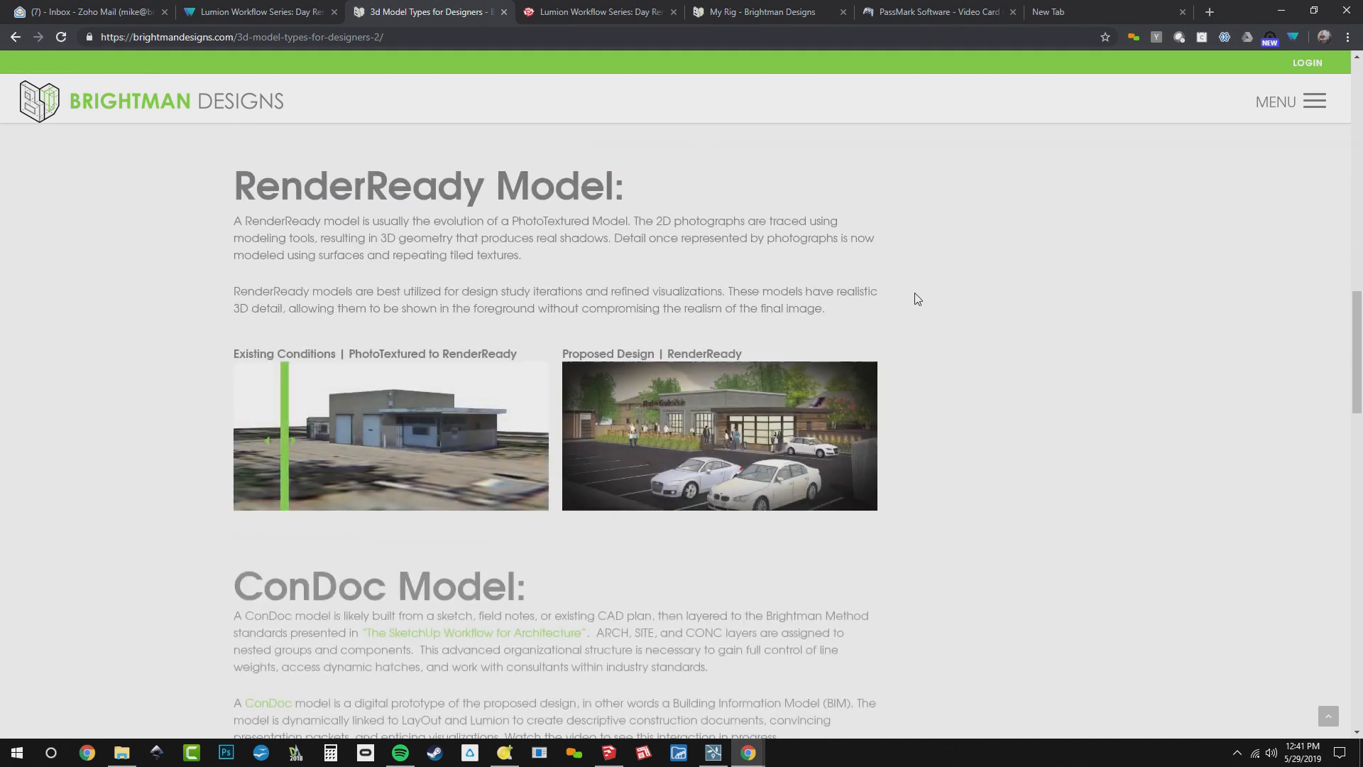
{"action": "left_click_drag", "start_coordinate": [289, 346], "coordinate": [512, 351]}
{"action": "scroll", "coordinate": [934, 432], "scroll_direction": "down", "scroll_amount": 9}
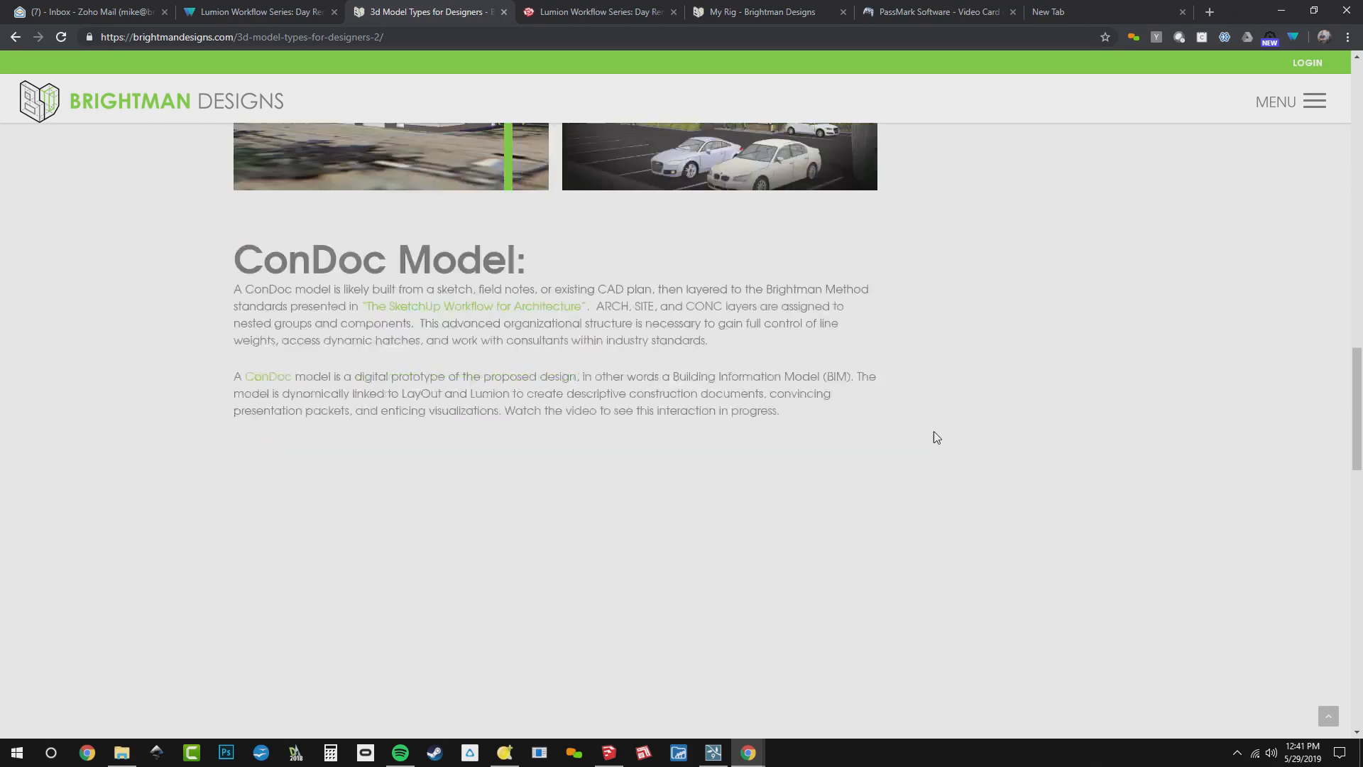
{"action": "scroll", "coordinate": [935, 436], "scroll_direction": "down", "scroll_amount": 7}
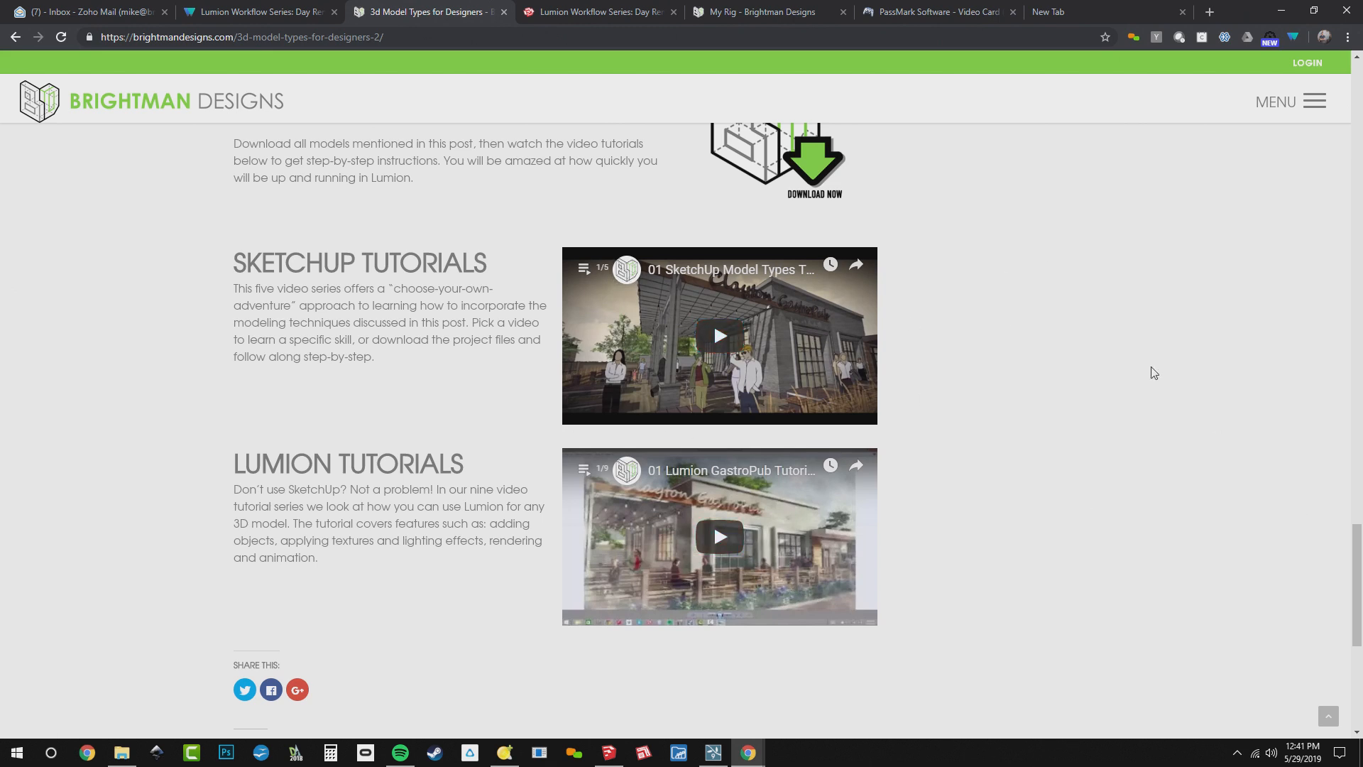
{"action": "scroll", "coordinate": [1175, 277], "scroll_direction": "up", "scroll_amount": 3}
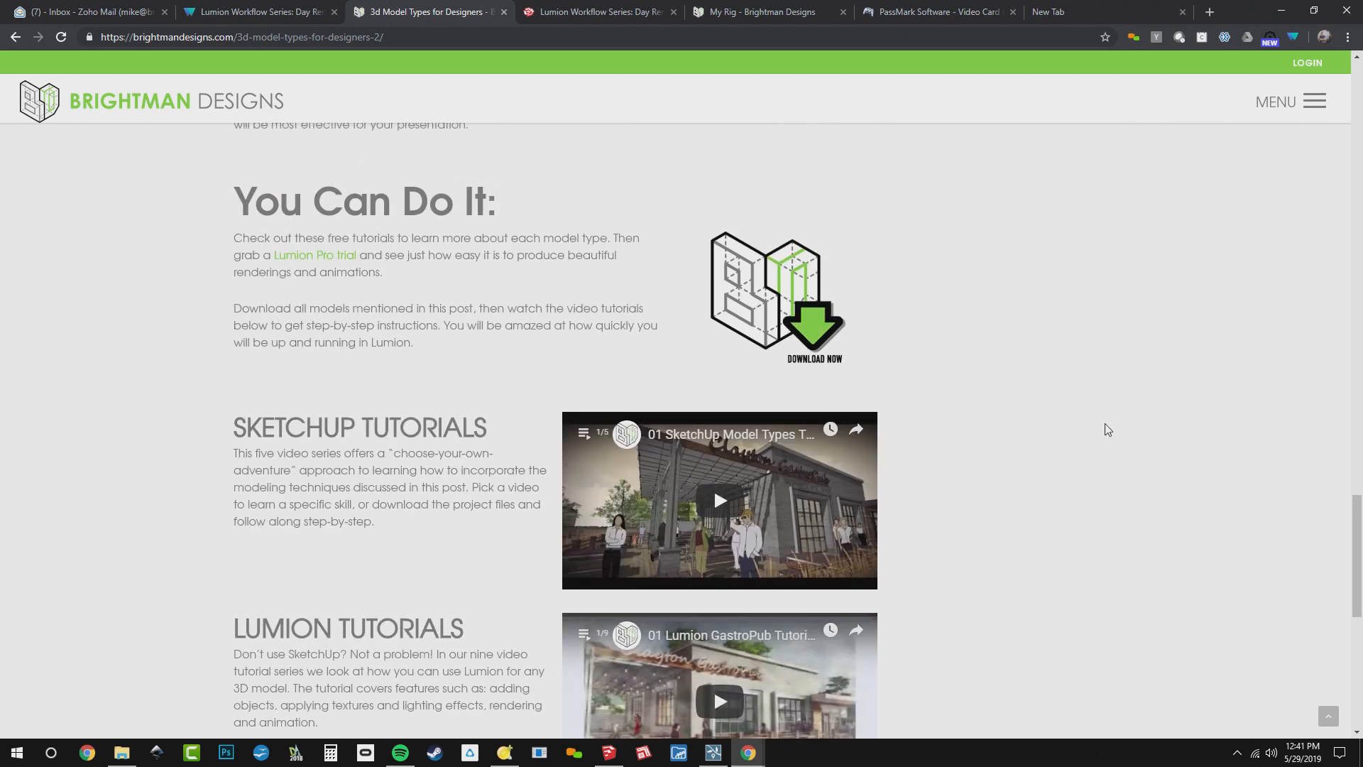
Open the site's Tutorials page, filter the tutorials by the Lumion category and look over the videos
{"action": "left_click", "coordinate": [1315, 103]}
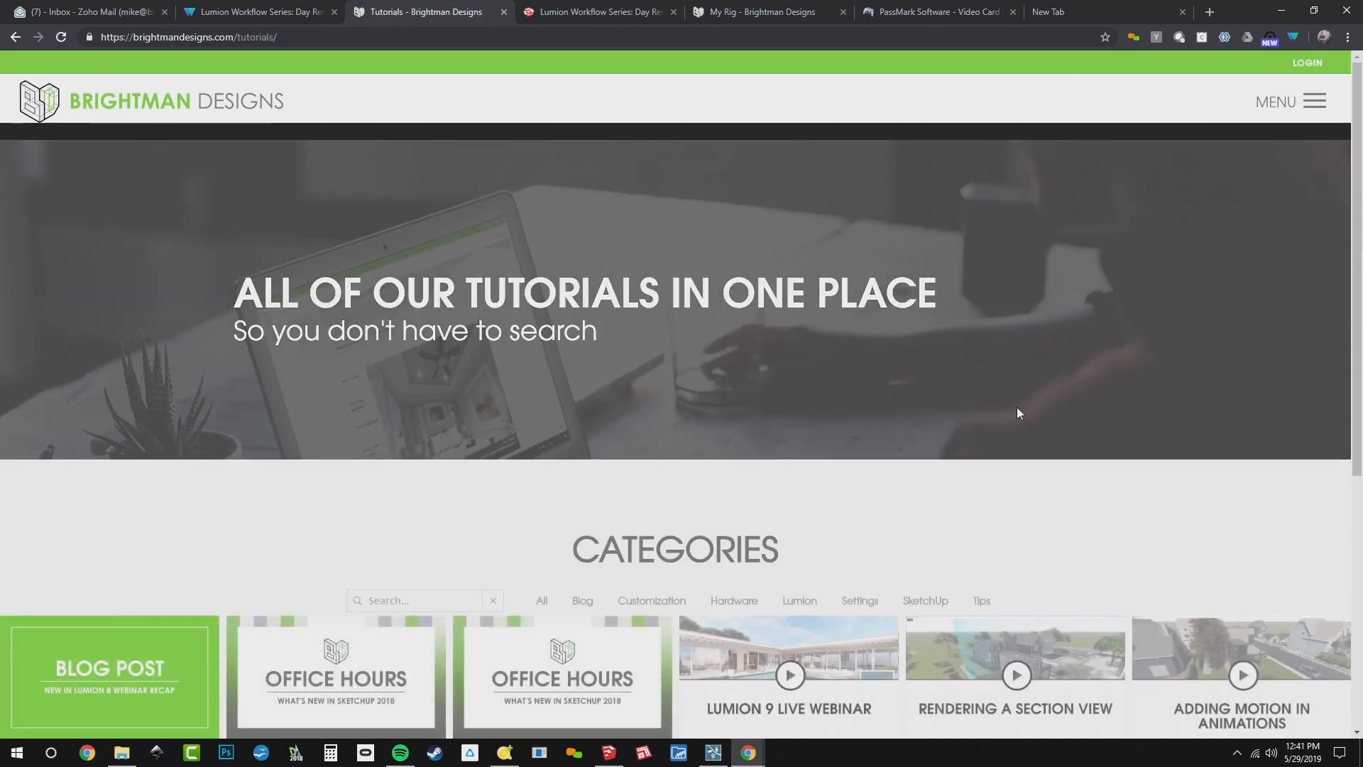
{"action": "scroll", "coordinate": [1016, 414], "scroll_direction": "down", "scroll_amount": 5}
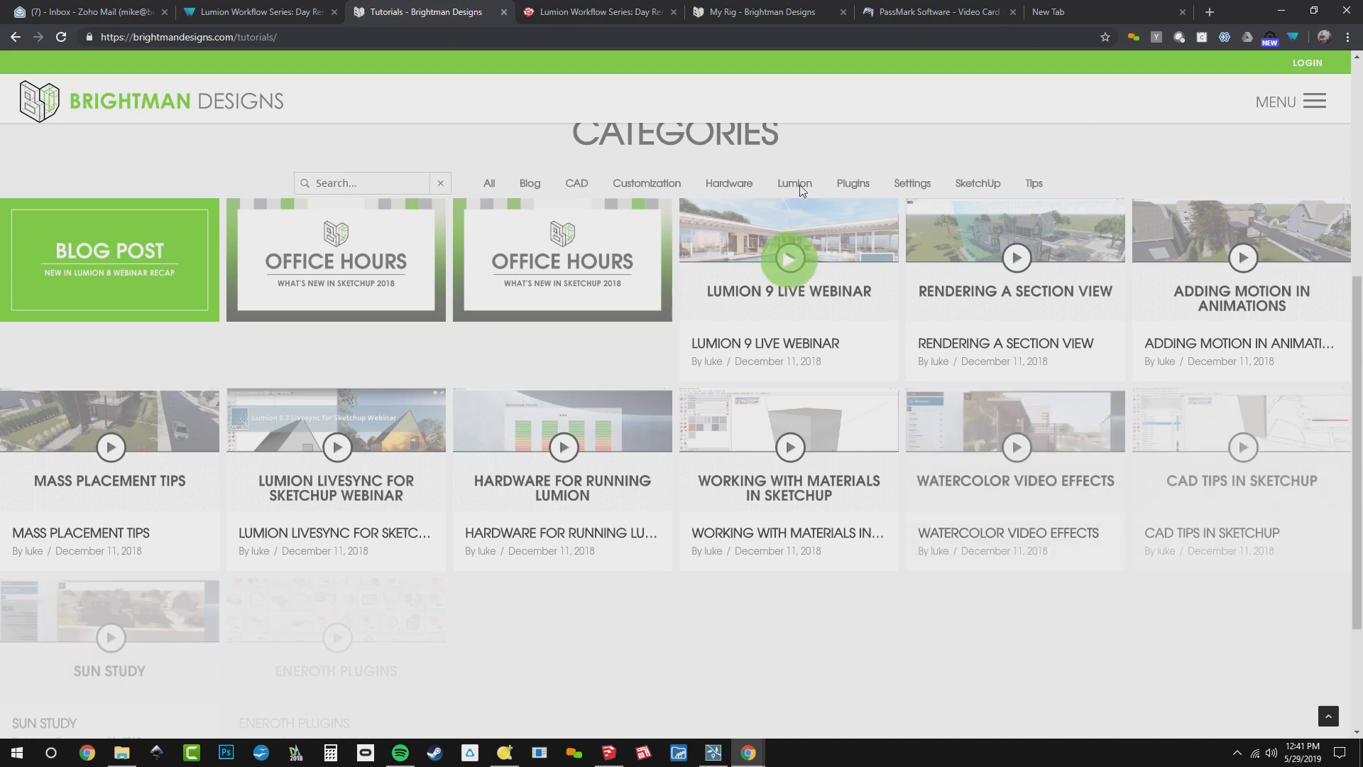
{"action": "left_click", "coordinate": [794, 183]}
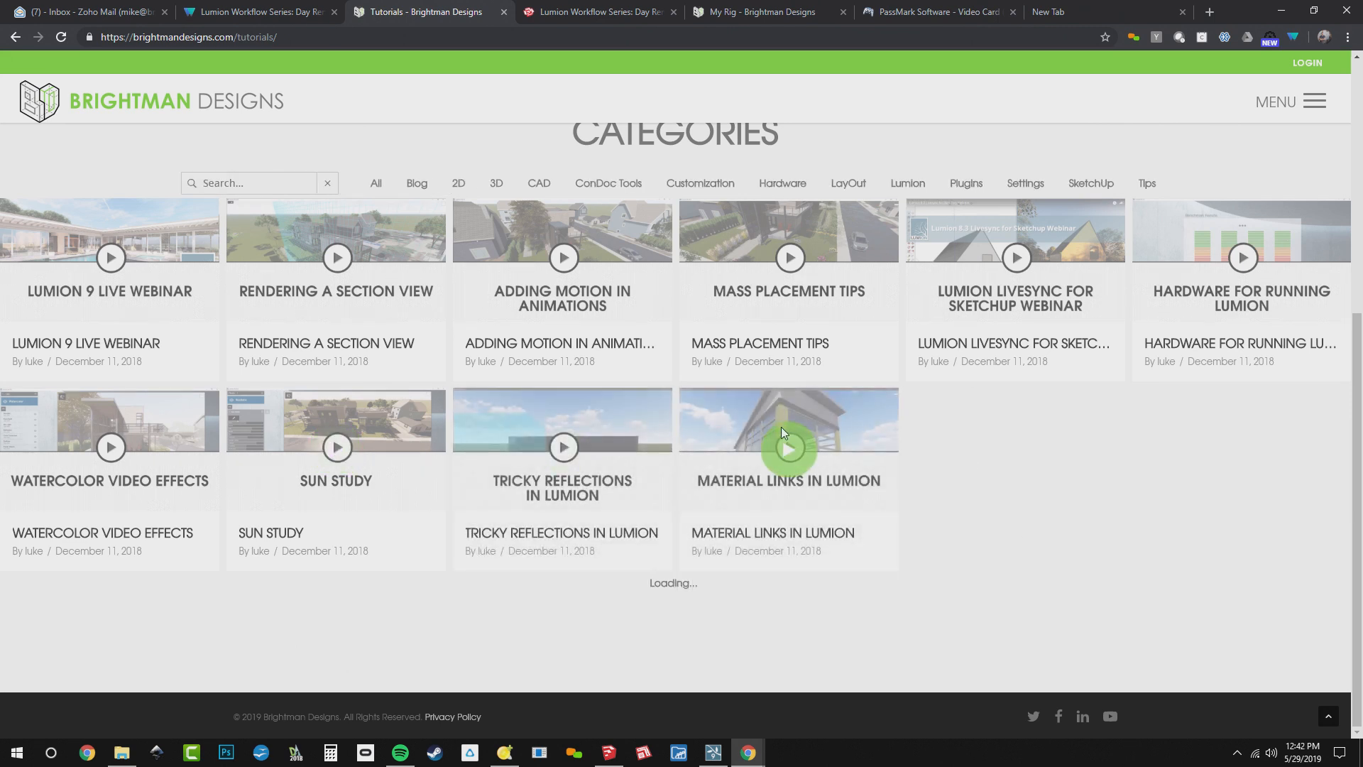
{"action": "scroll", "coordinate": [972, 336], "scroll_direction": "up", "scroll_amount": 3}
{"action": "scroll", "coordinate": [986, 419], "scroll_direction": "down", "scroll_amount": 2}
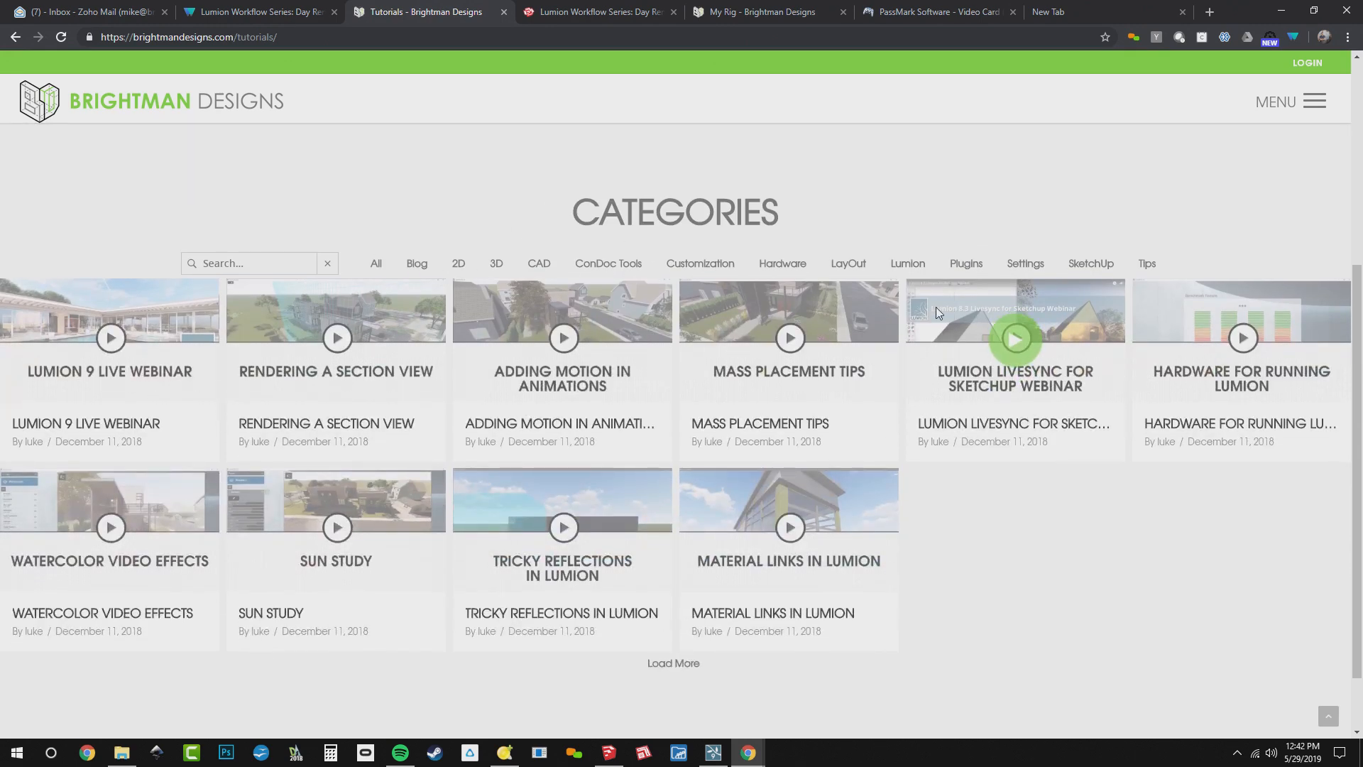
Bring the live chat forward to read the reflection questions, switch to Lumion and return to Build mode at the lawn beside the brick building
{"action": "key", "text": "alt+Tab"}
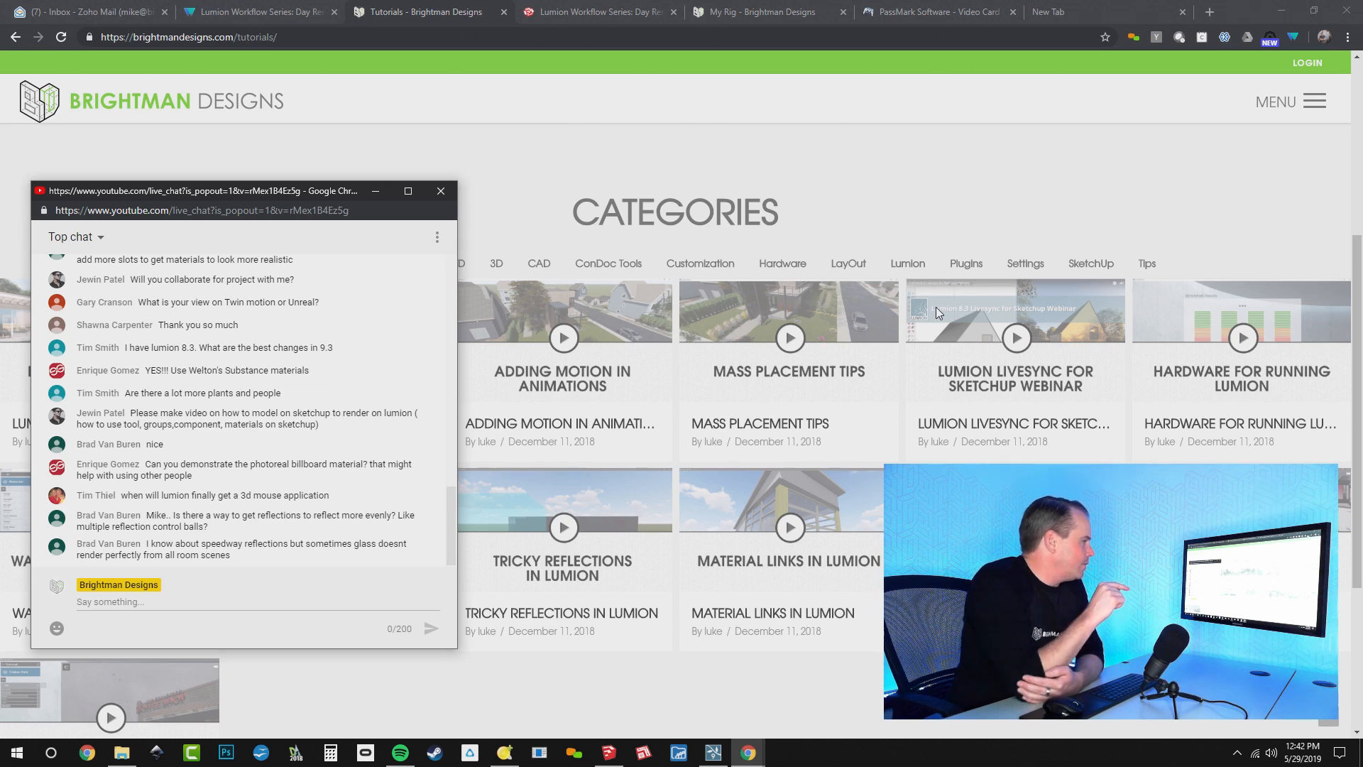
{"action": "key", "text": "alt+Tab"}
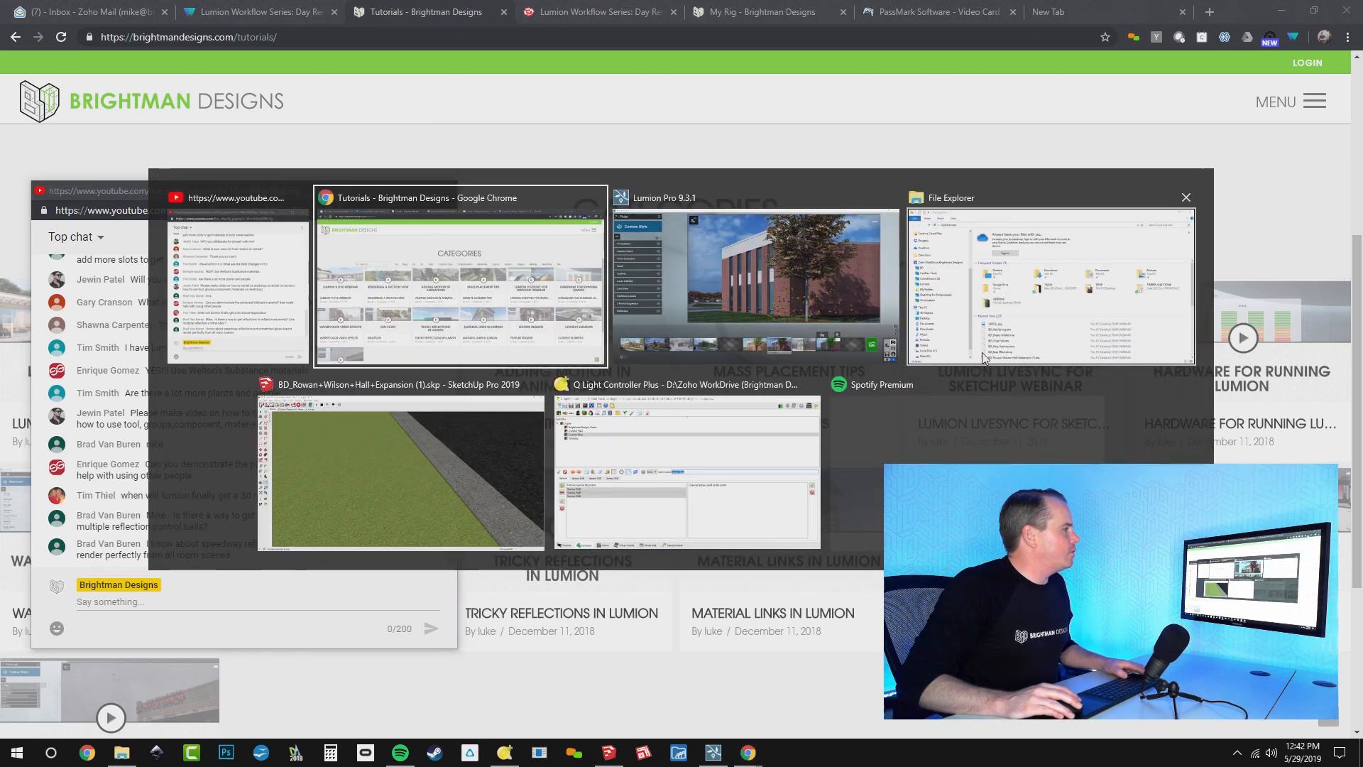
{"action": "key", "text": "alt+Tab"}
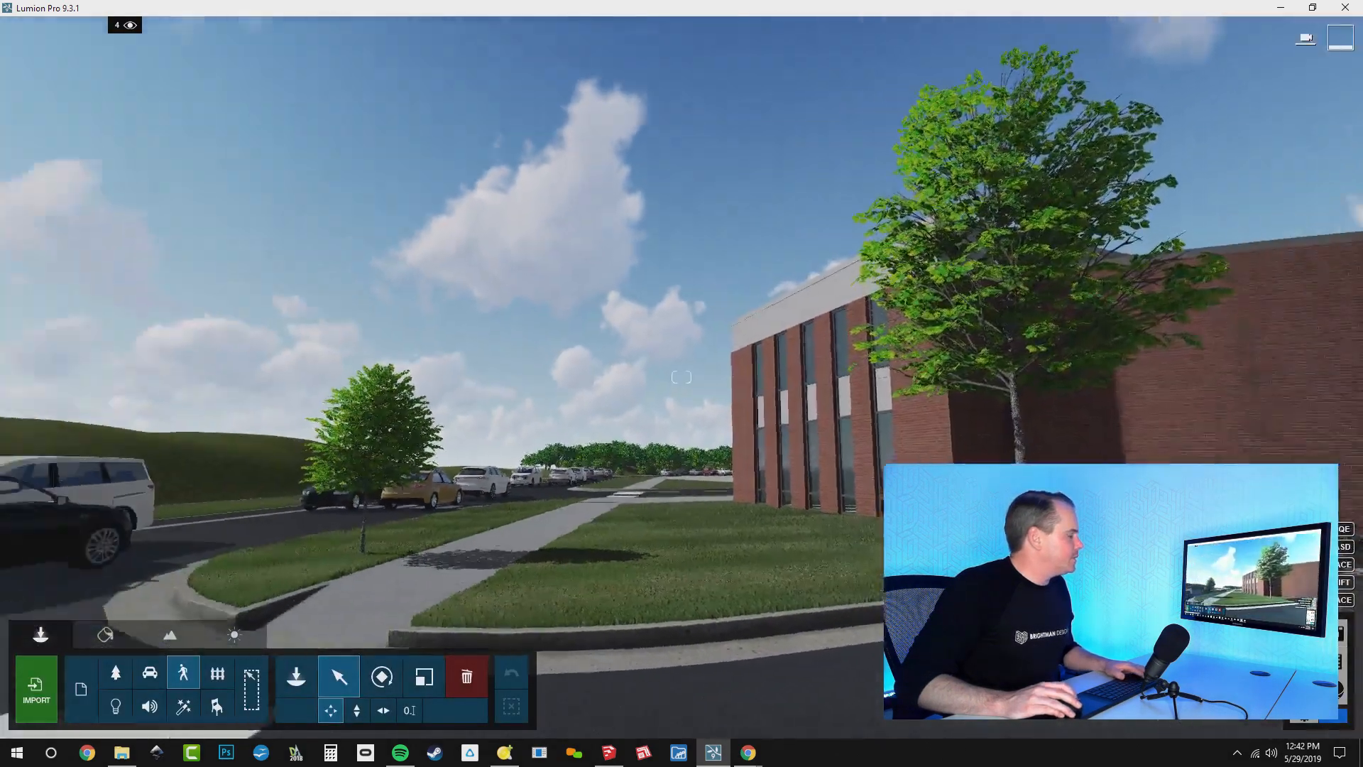
{"action": "right_click_drag", "start_coordinate": [681, 377], "coordinate": [675, 436]}
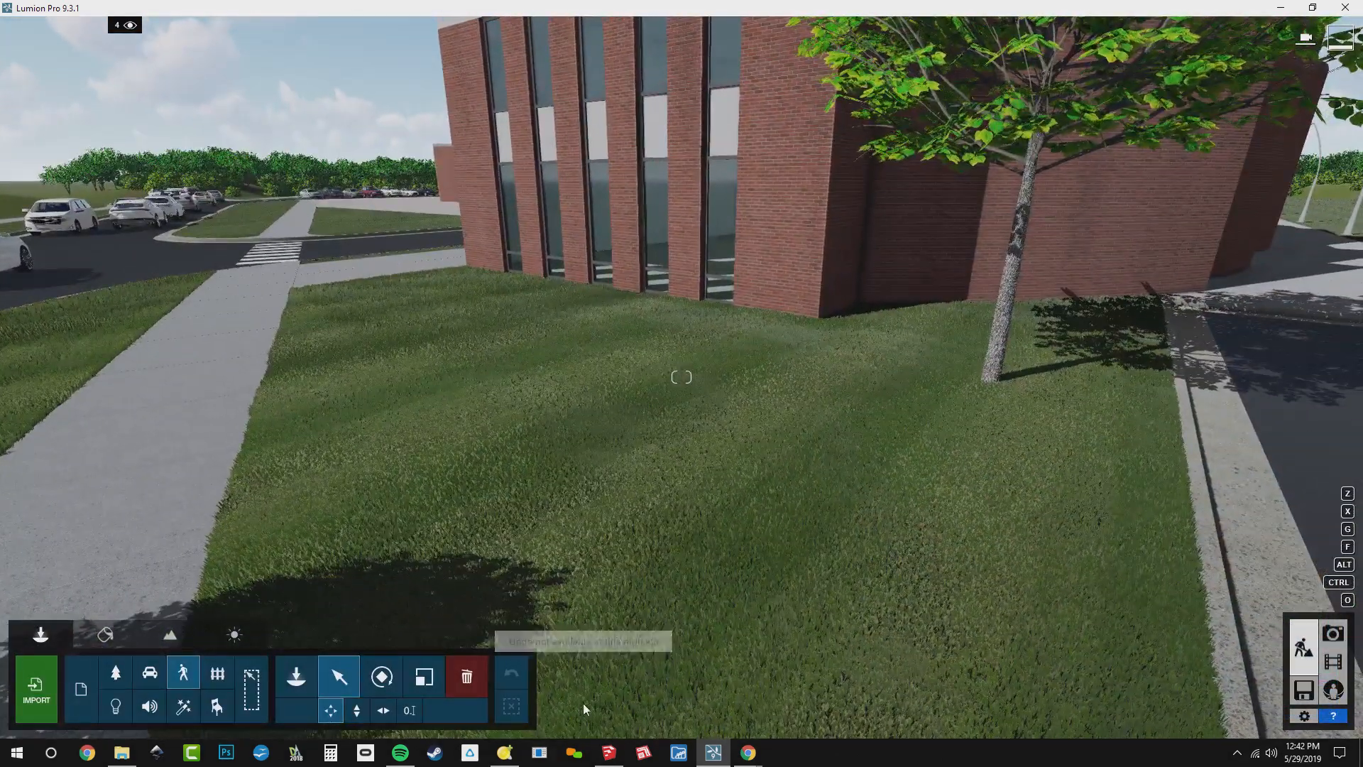
Start importing a new model and open the 2D PHOTOREAL folder under BD RESOURCES, BD_COMPONENTS, ENTOURAGE and PEOPLE in the Visualization drive
{"action": "left_click", "coordinate": [297, 682]}
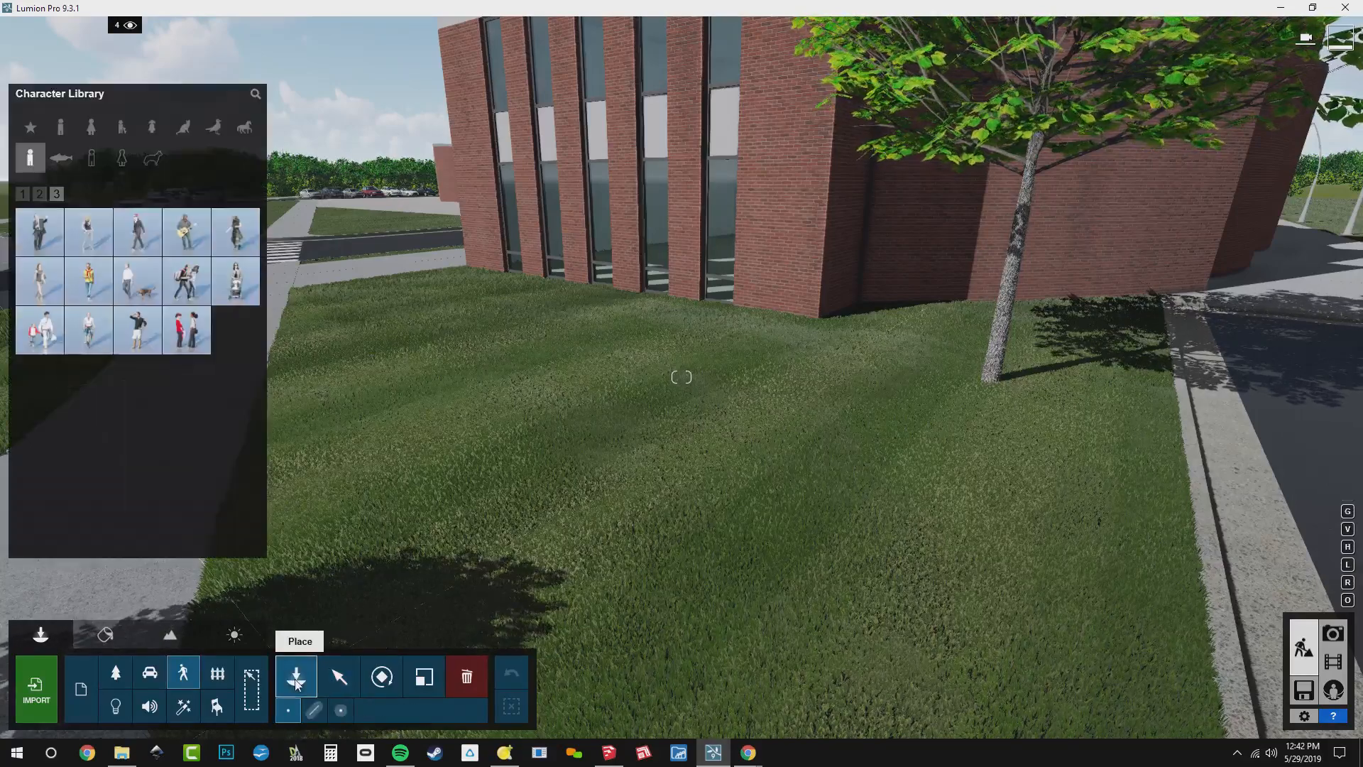
{"action": "left_click", "coordinate": [80, 687]}
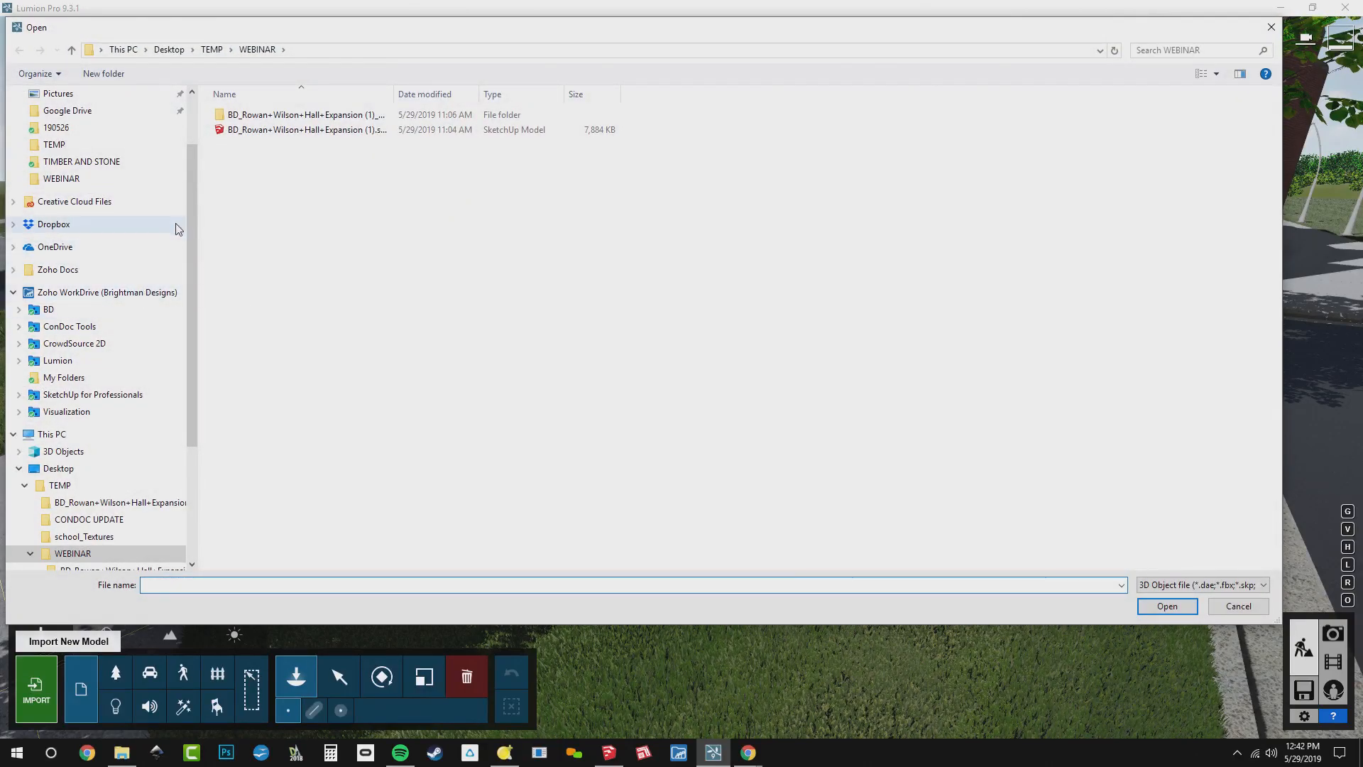
{"action": "left_click_drag", "start_coordinate": [187, 212], "coordinate": [210, 150]}
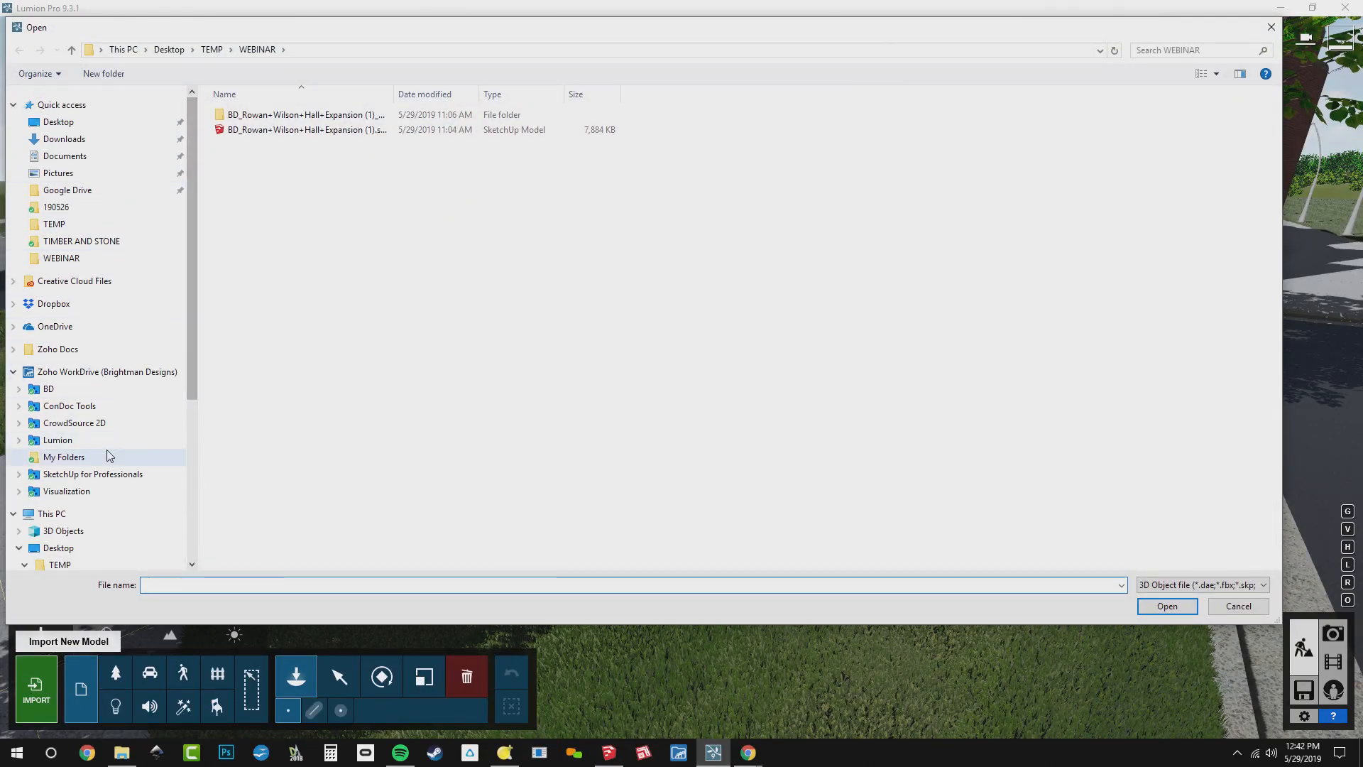
{"action": "left_click", "coordinate": [67, 491]}
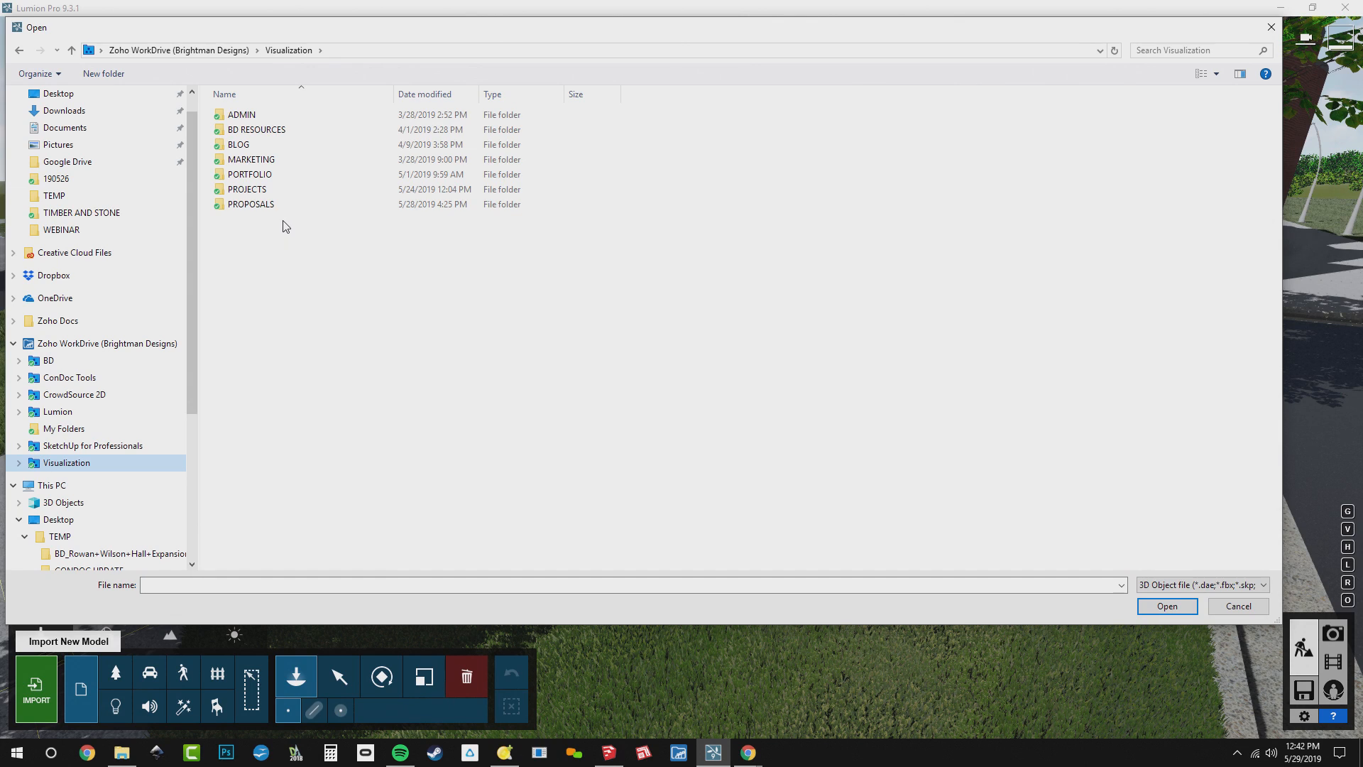
{"action": "double_click", "coordinate": [255, 129]}
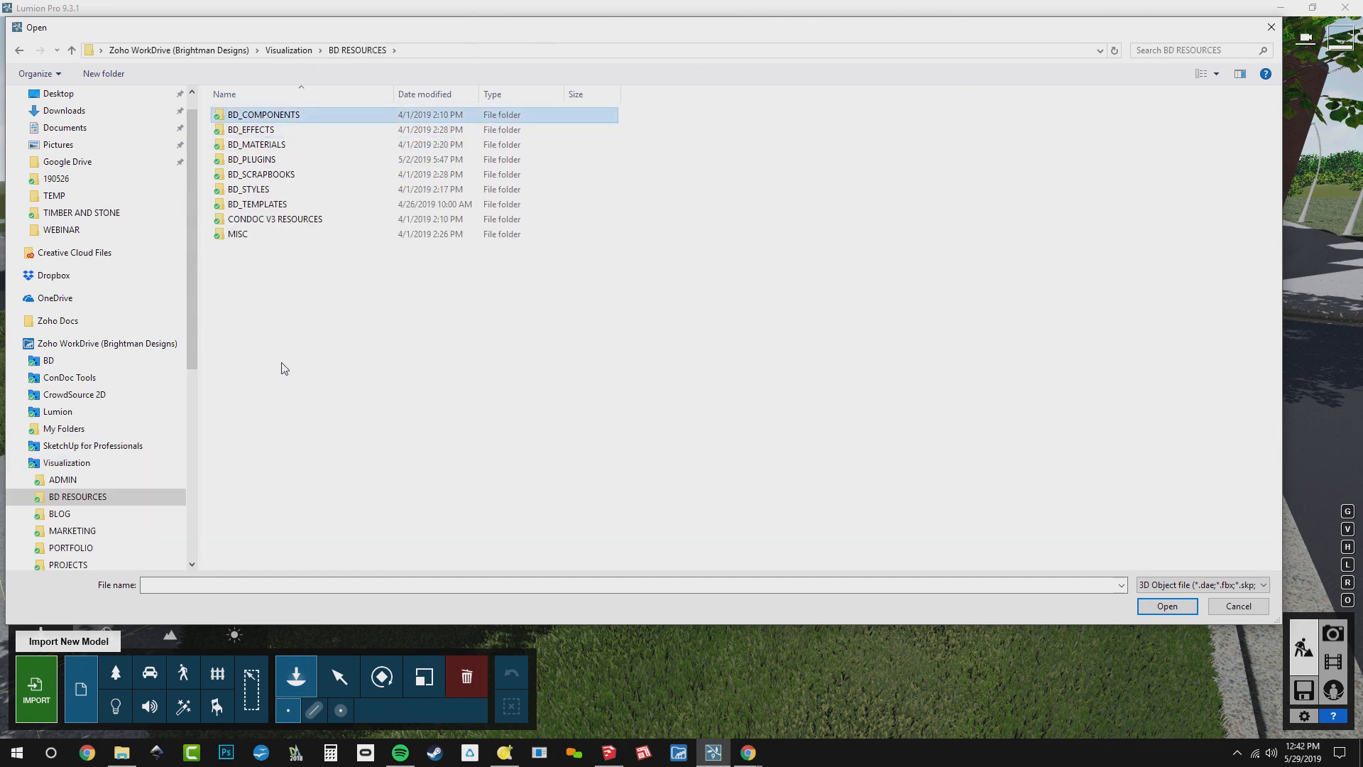
{"action": "double_click", "coordinate": [284, 115]}
{"action": "left_click", "coordinate": [275, 265]}
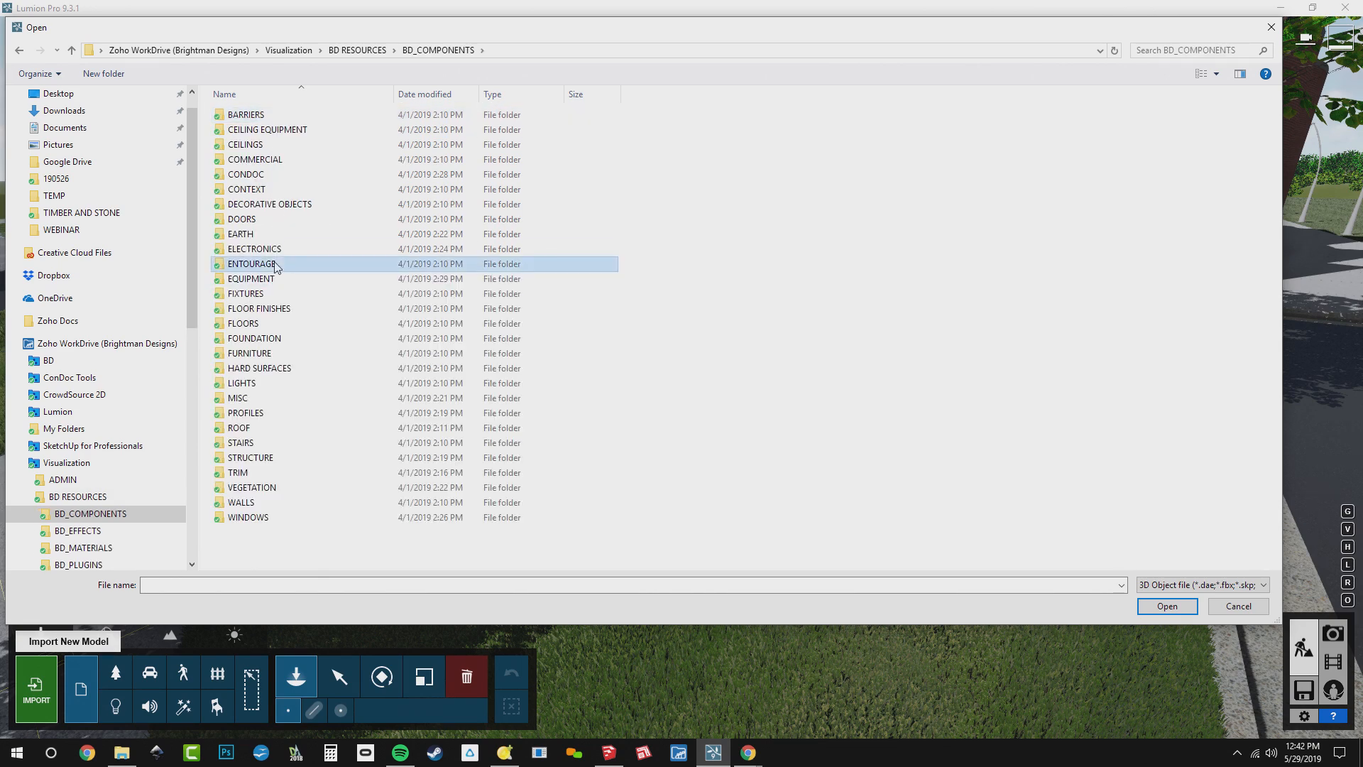
{"action": "double_click", "coordinate": [275, 265]}
{"action": "double_click", "coordinate": [275, 116]}
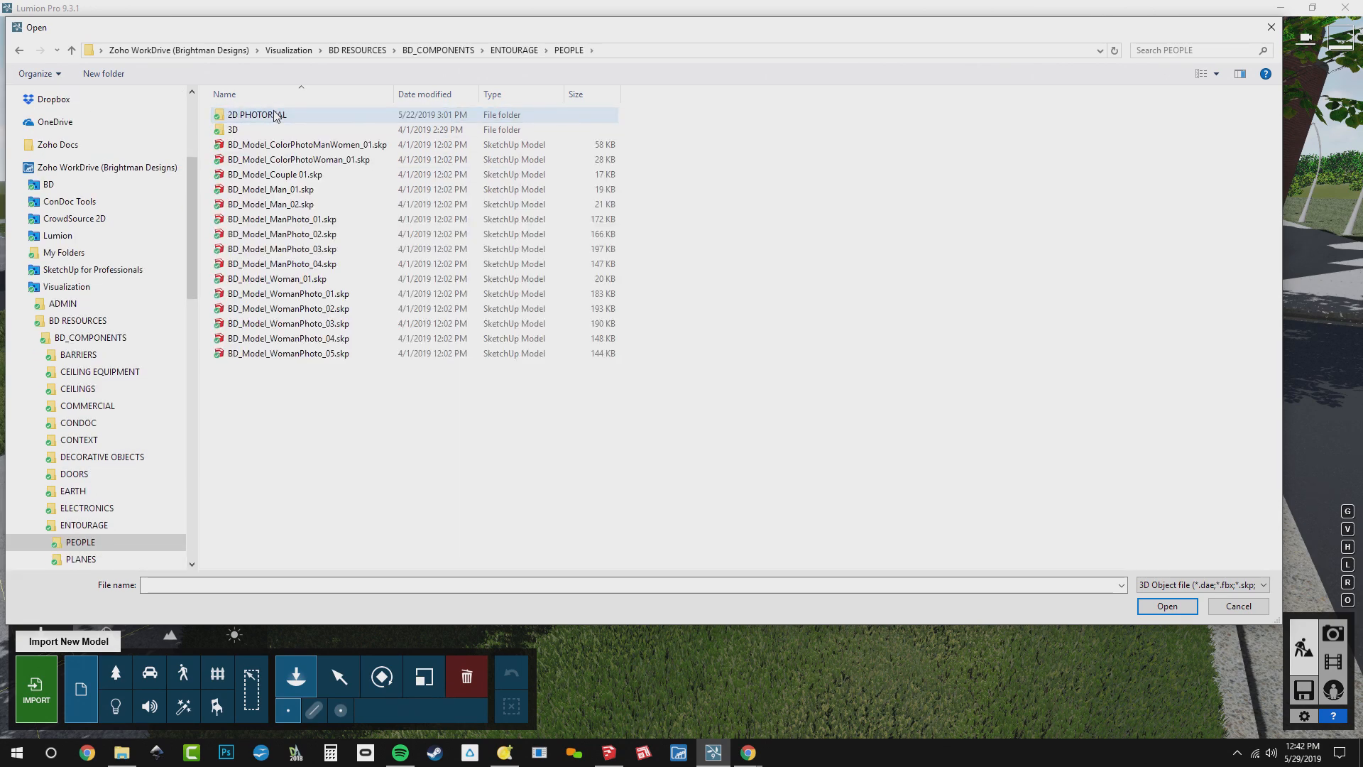
{"action": "double_click", "coordinate": [275, 115]}
Import the woman cutout SketchUp file listed directly above Man 01.skp, keeping the default category folder and edge import off
{"action": "scroll", "coordinate": [304, 359], "scroll_direction": "down", "scroll_amount": 4}
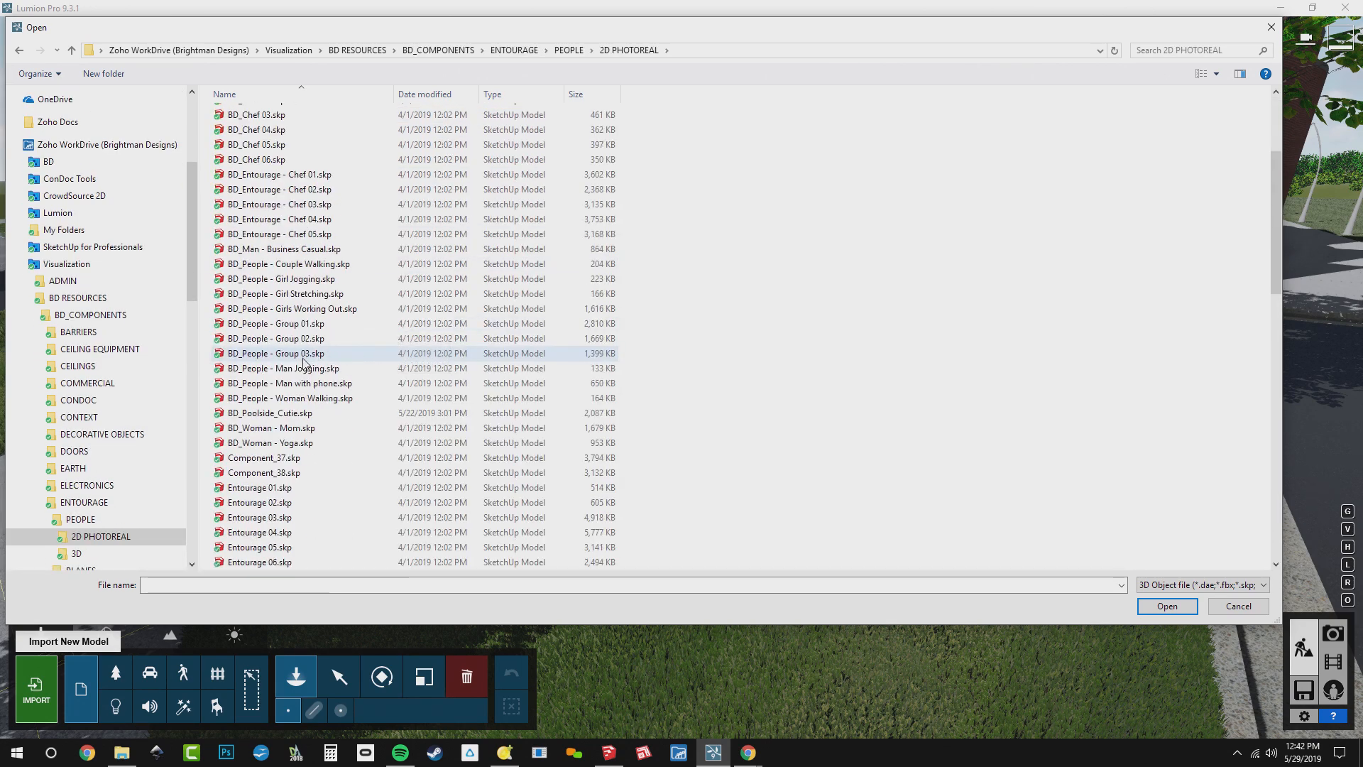
{"action": "scroll", "coordinate": [304, 362], "scroll_direction": "down", "scroll_amount": 15}
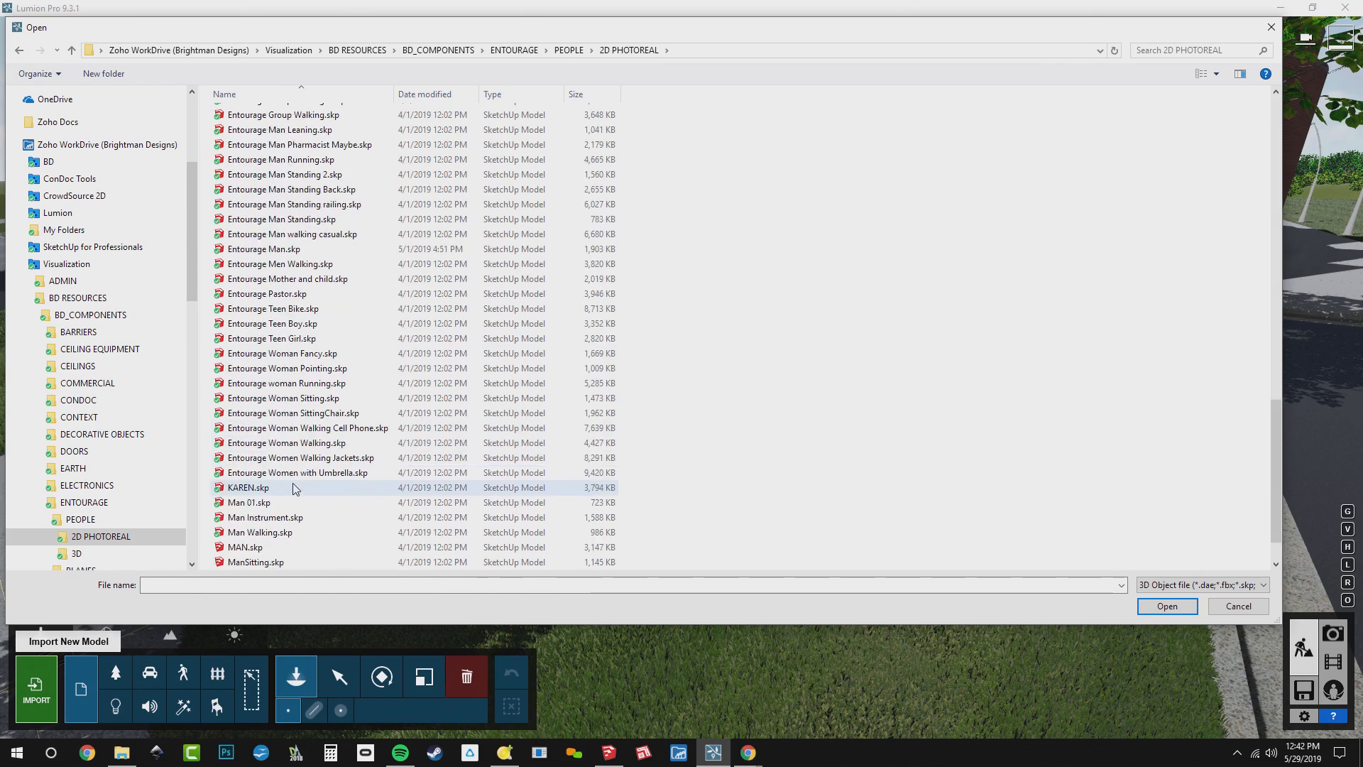
{"action": "scroll", "coordinate": [294, 488], "scroll_direction": "down", "scroll_amount": 1}
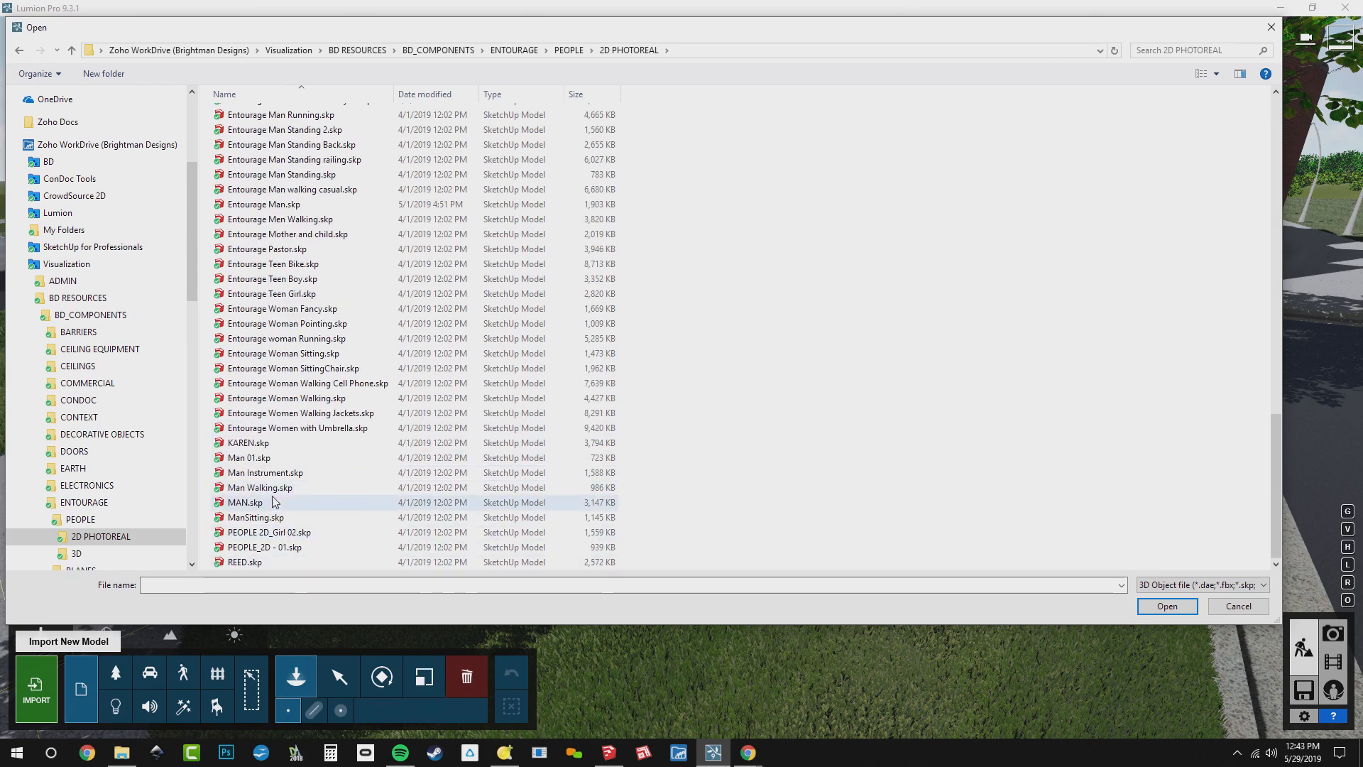
{"action": "left_click", "coordinate": [257, 443]}
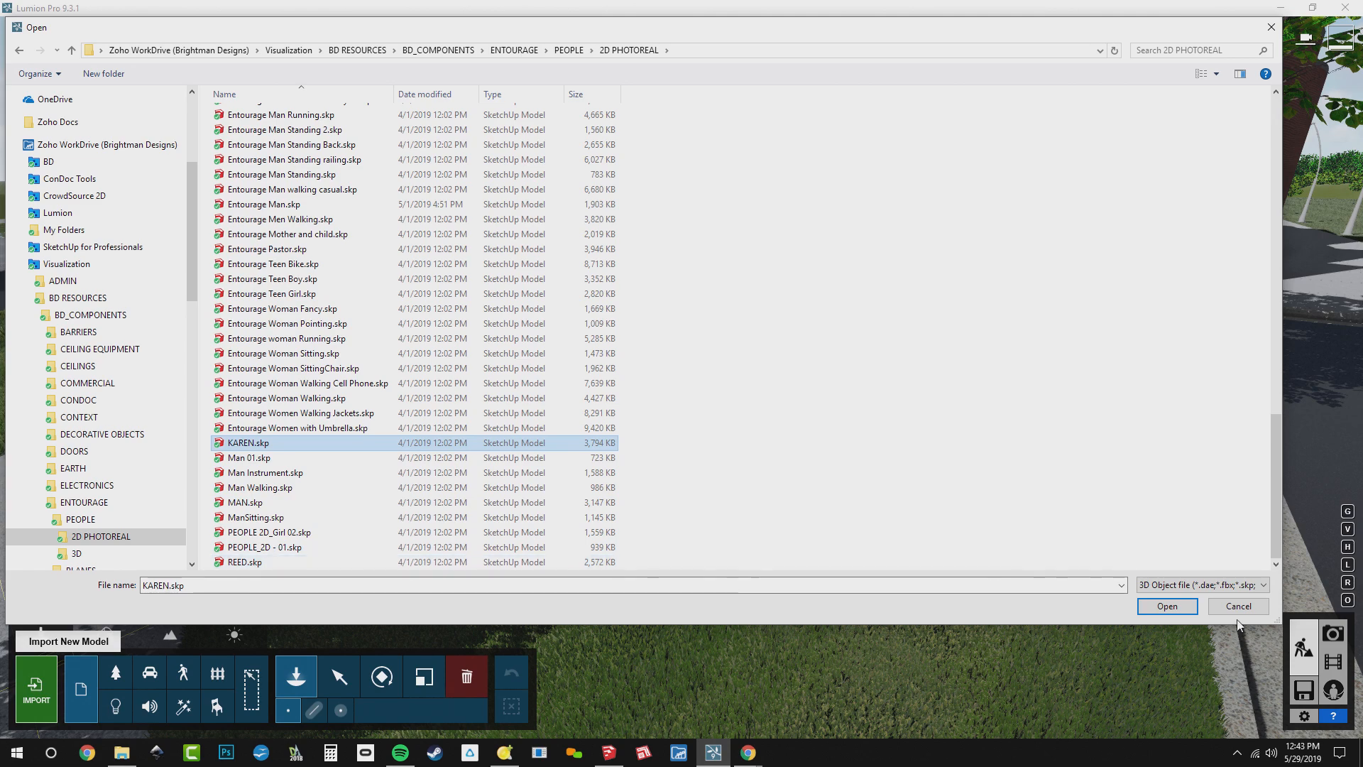
{"action": "left_click", "coordinate": [1184, 607]}
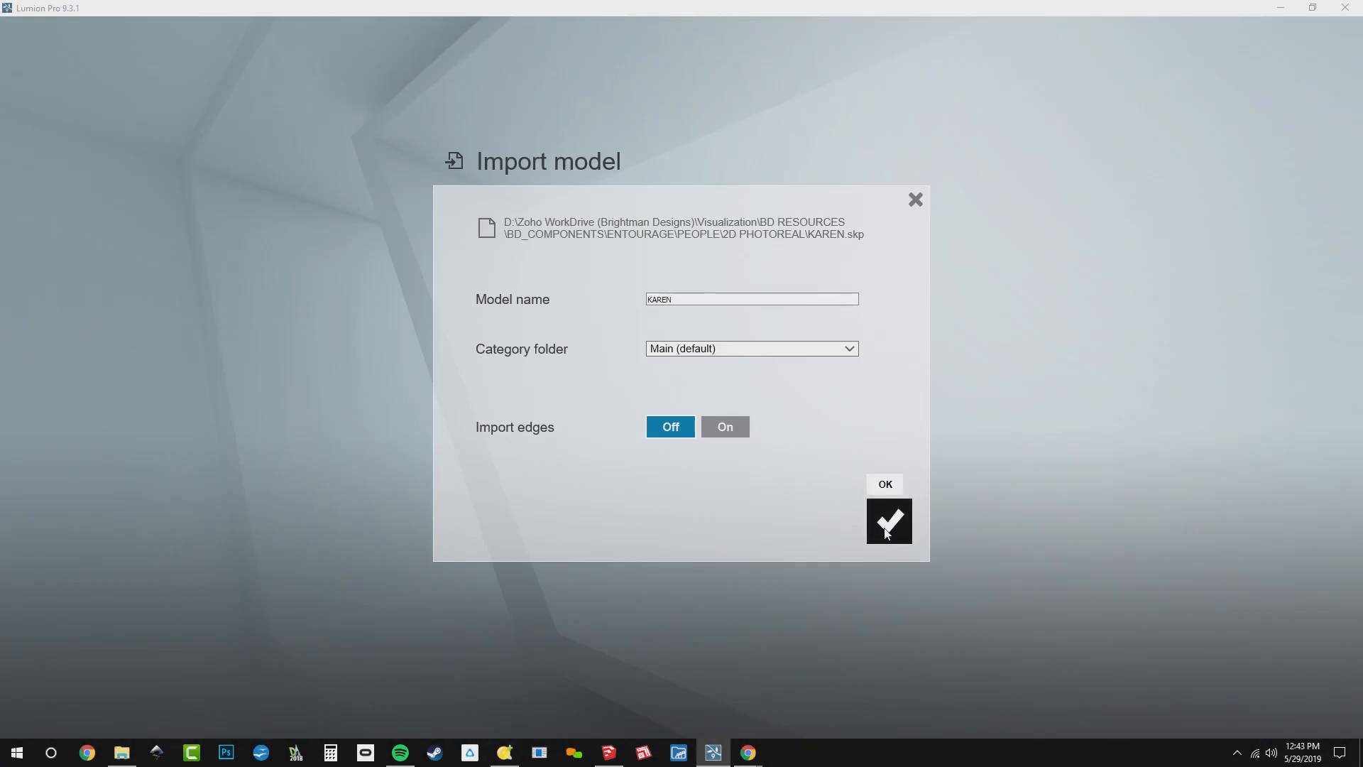
{"action": "left_click", "coordinate": [889, 522]}
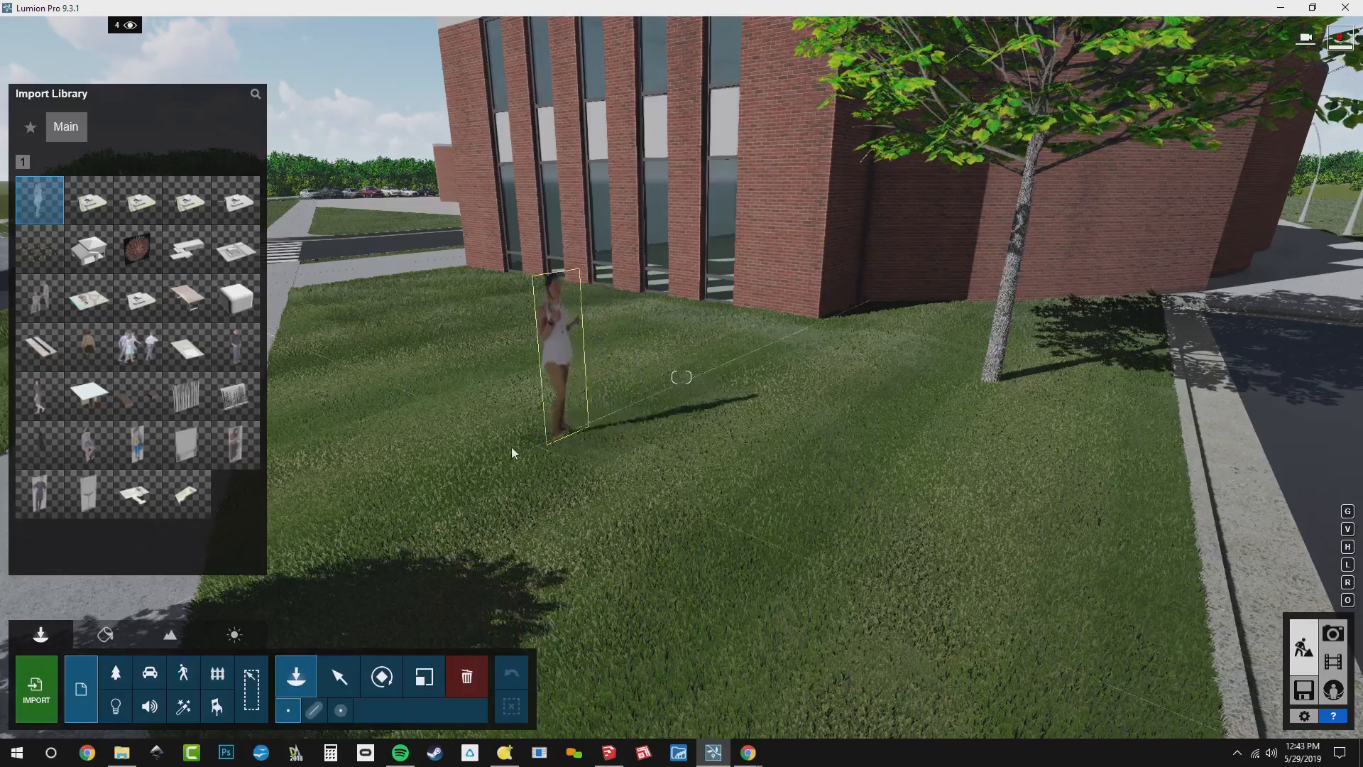
Place one copy of the imported woman cutout on the lawn in front of the brick building and end placement
{"action": "left_click", "coordinate": [523, 454]}
{"action": "right_click_drag", "start_coordinate": [654, 469], "coordinate": [586, 455]}
{"action": "key", "text": "w"}
{"action": "key", "text": "s"}
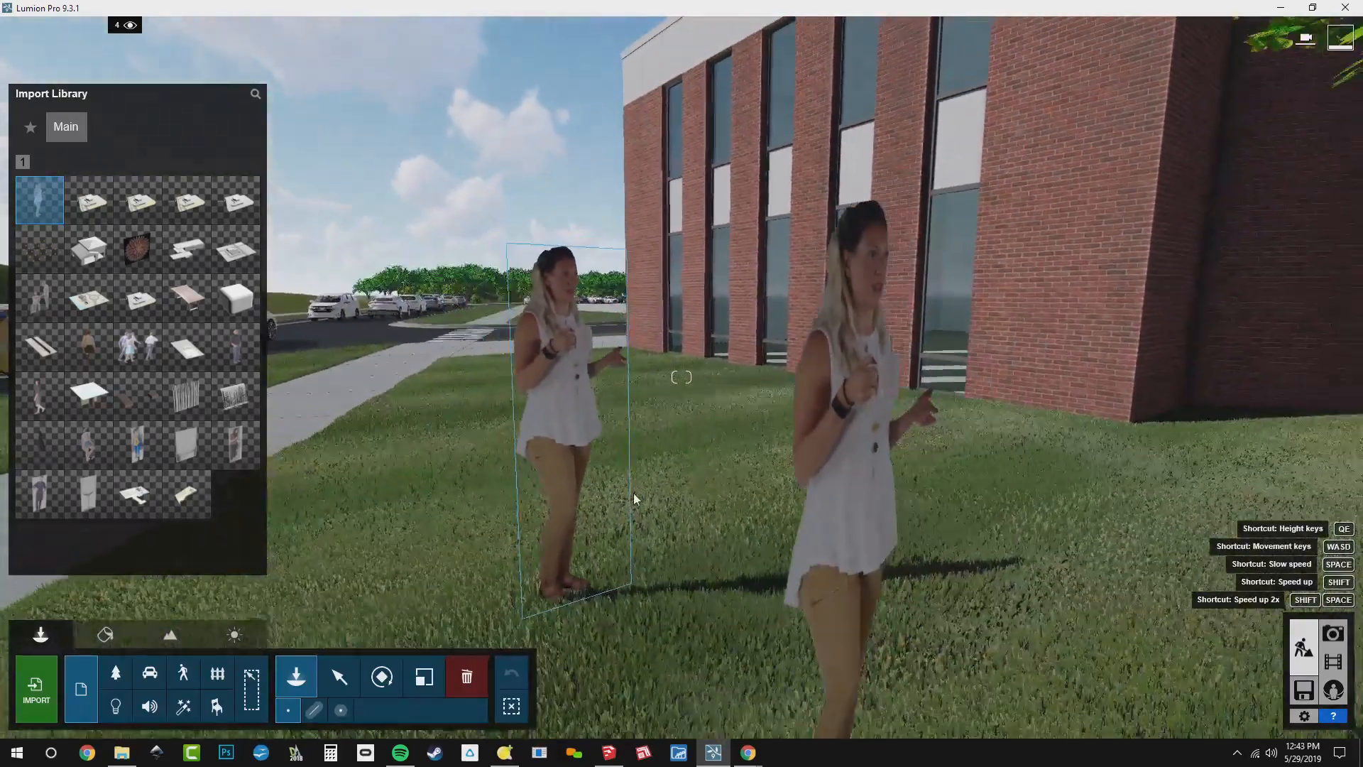
{"action": "key", "text": "Escape"}
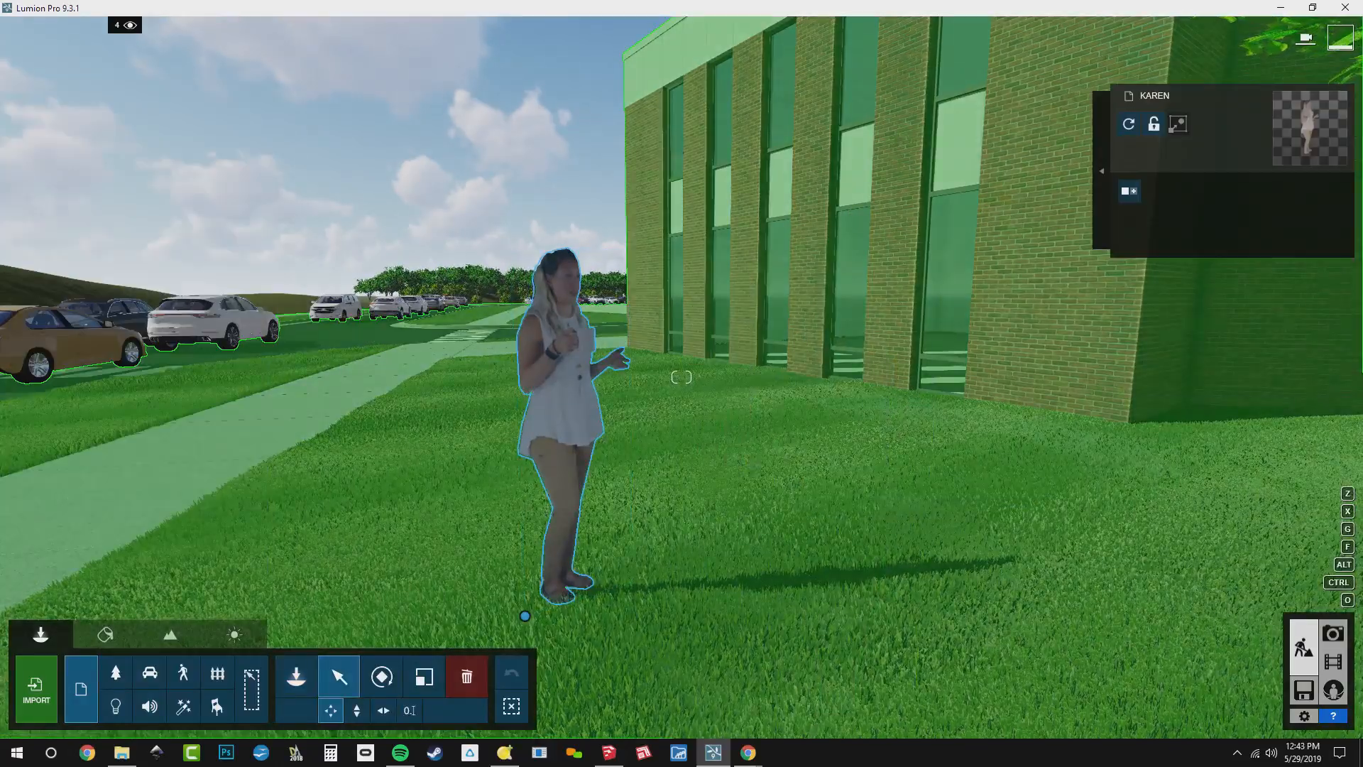
View the flat woman cutout from the side and assign the custom Billboard material to it
{"action": "right_click_drag", "start_coordinate": [773, 442], "coordinate": [749, 459]}
{"action": "key", "text": "a"}
{"action": "key", "text": "a"}
{"action": "key", "text": "a"}
{"action": "key", "text": "d"}
{"action": "key", "text": "d"}
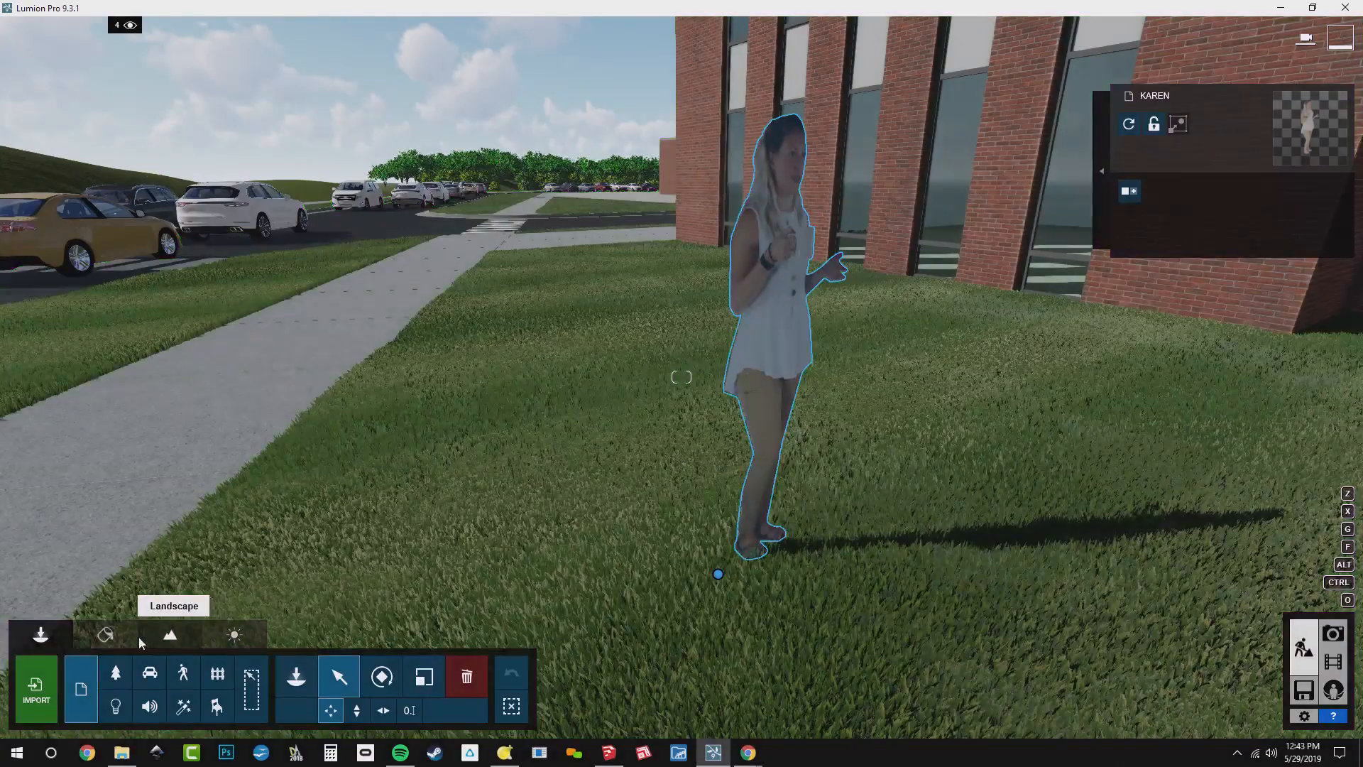
{"action": "left_click", "coordinate": [93, 640]}
{"action": "left_click", "coordinate": [774, 345]}
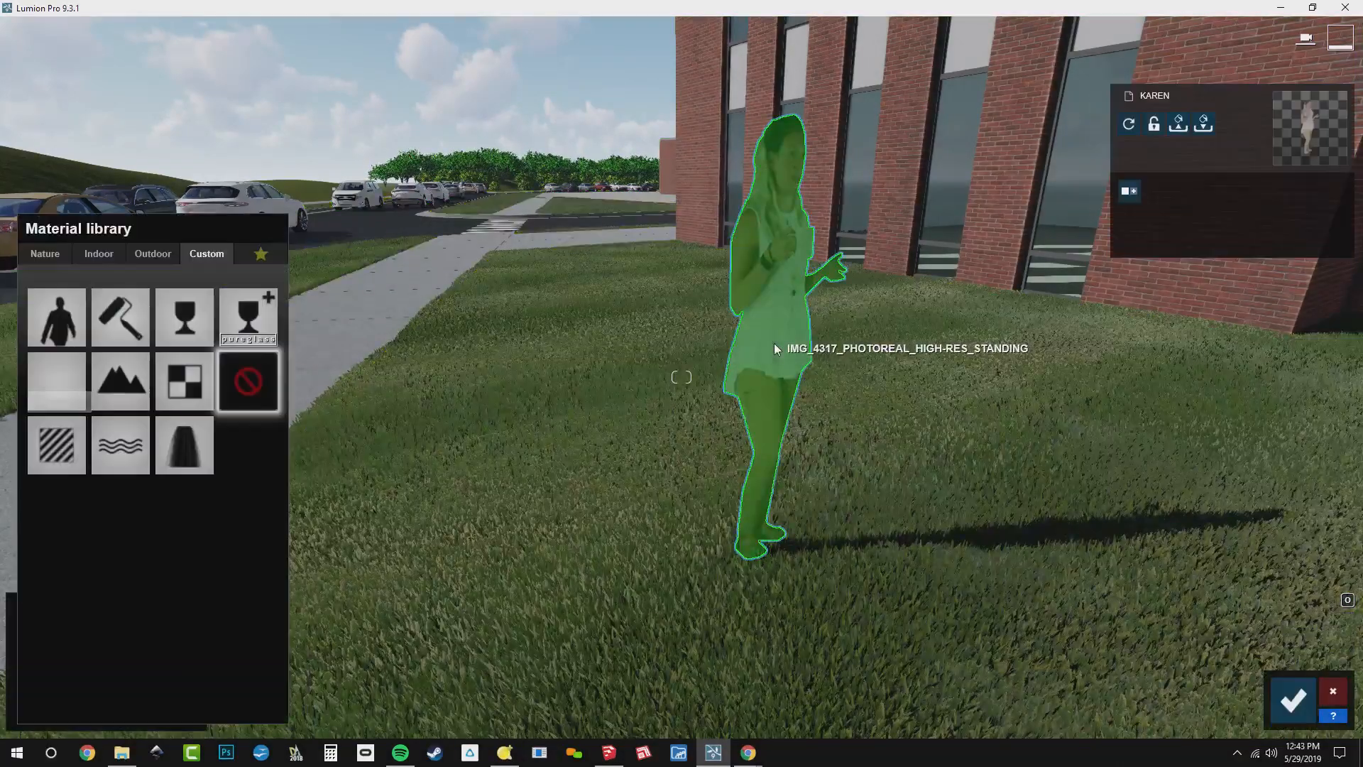
{"action": "left_click", "coordinate": [74, 337]}
Check from other angles how the billboard figure faces the camera, and save the material change
{"action": "right_click_drag", "start_coordinate": [408, 432], "coordinate": [198, 490]}
{"action": "key", "text": "s"}
{"action": "key", "text": "s"}
{"action": "key", "text": "d"}
{"action": "key", "text": "d"}
{"action": "key", "text": "d"}
{"action": "key", "text": "d"}
{"action": "right_click_drag", "start_coordinate": [477, 464], "coordinate": [455, 470]}
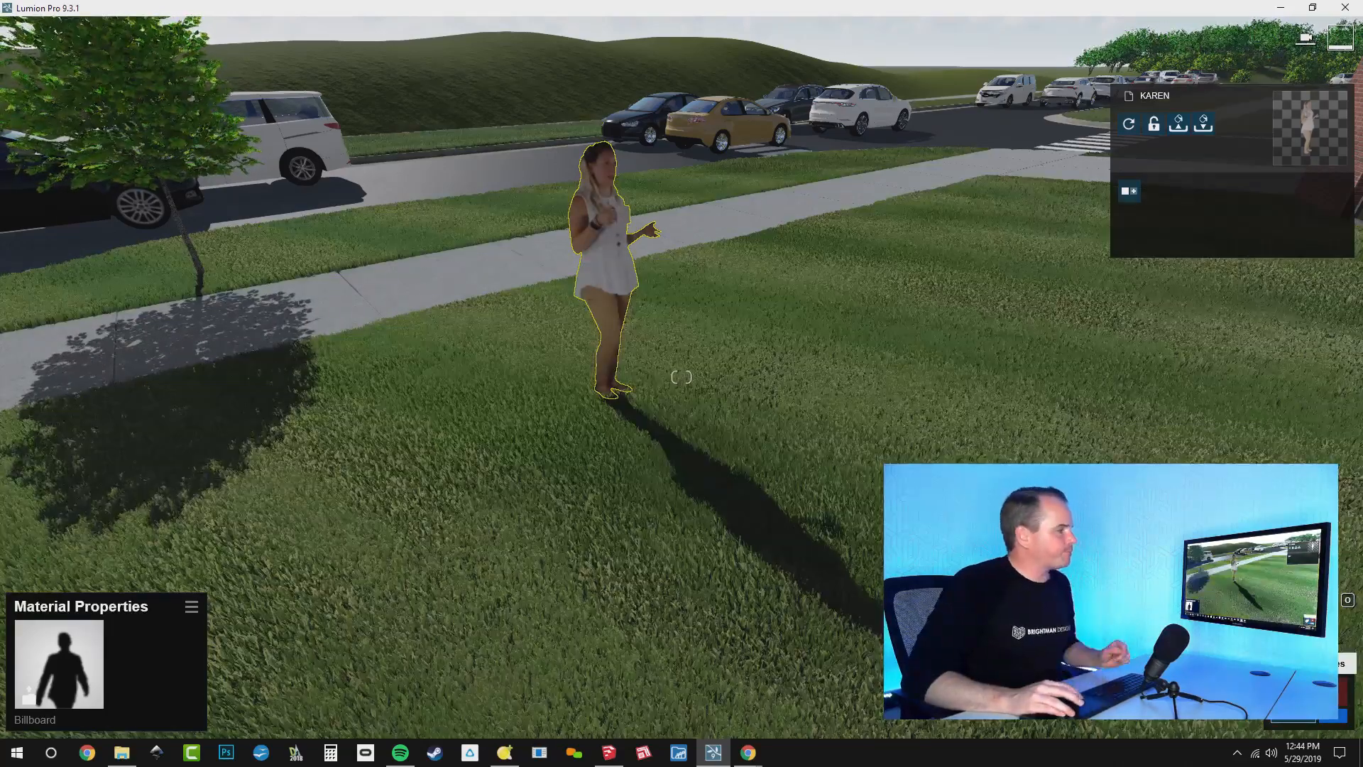
{"action": "left_click", "coordinate": [1294, 700]}
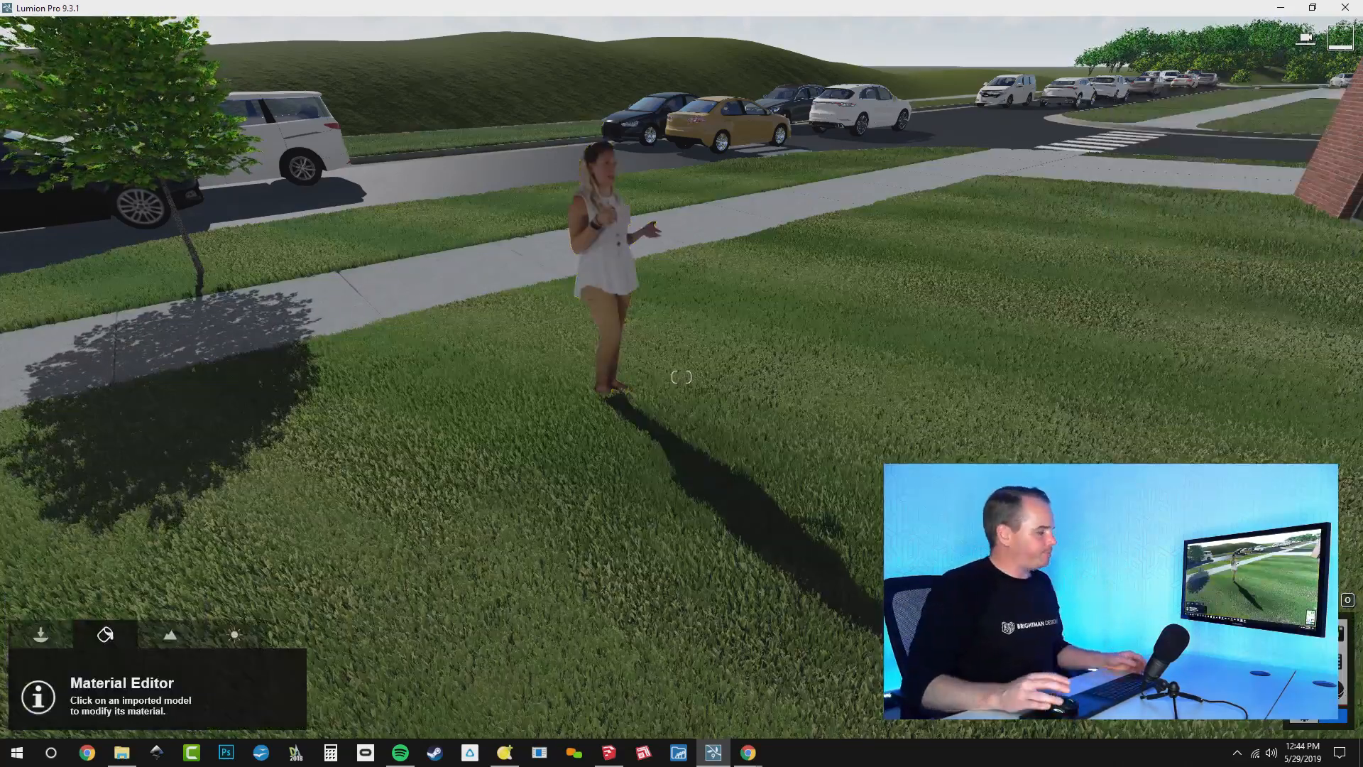
Bring the live chat forward to read the reflection control question, and return to Lumion facing the brick building's tall windows
{"action": "key", "text": "alt+Tab"}
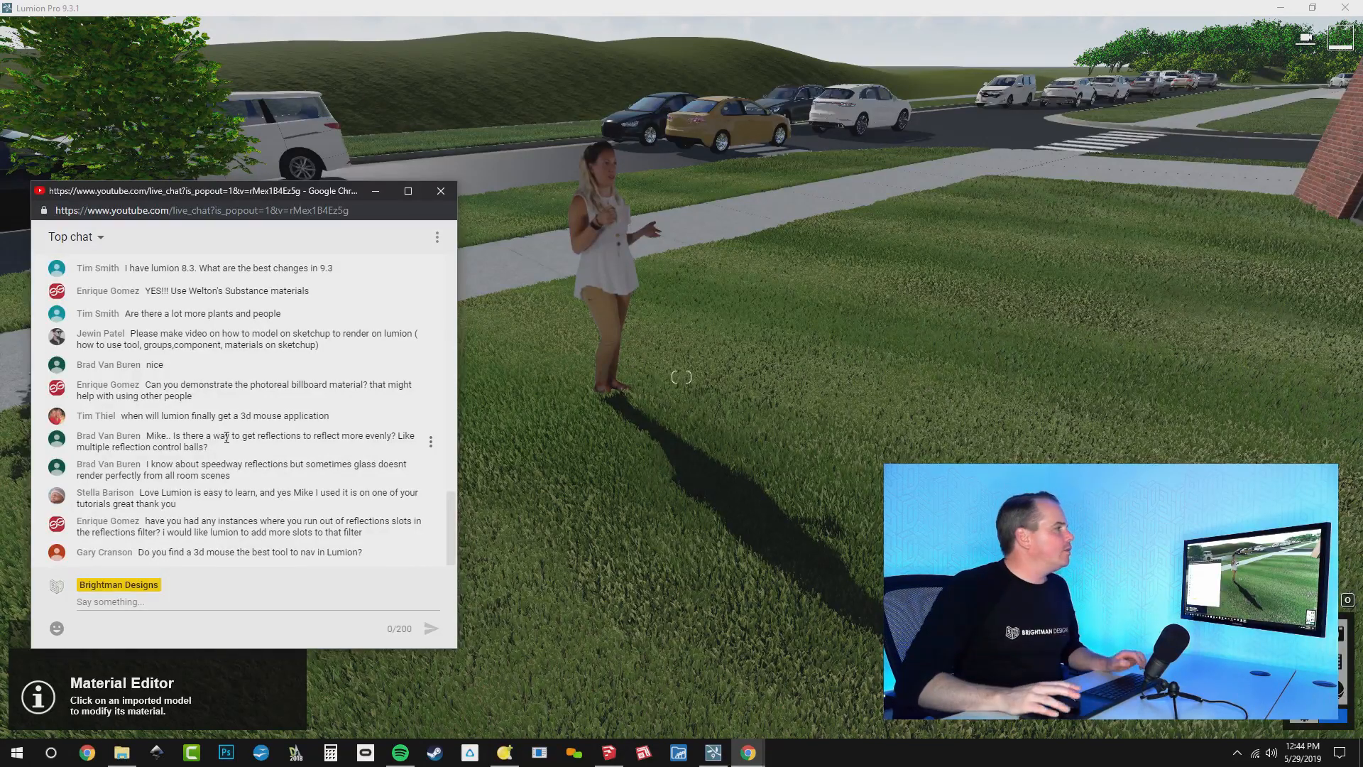
{"action": "right_click_drag", "start_coordinate": [508, 229], "coordinate": [745, 238]}
{"action": "right_click_drag", "start_coordinate": [526, 286], "coordinate": [802, 205]}
{"action": "key", "text": "w"}
{"action": "key", "text": "a"}
{"action": "key", "text": "a"}
{"action": "key", "text": "a"}
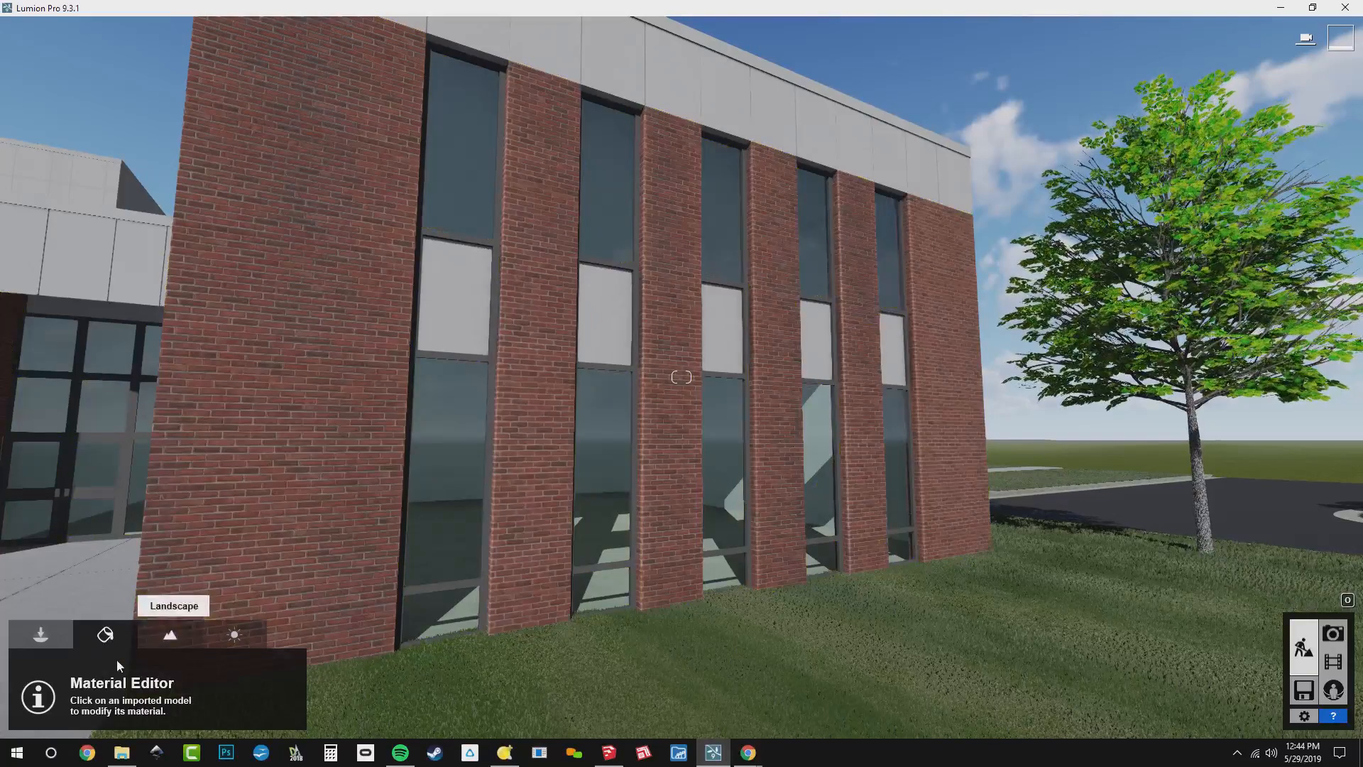
Place a Reflection control object from the Utilities library on the lawn beside the brick building's windows
{"action": "left_click", "coordinate": [57, 637]}
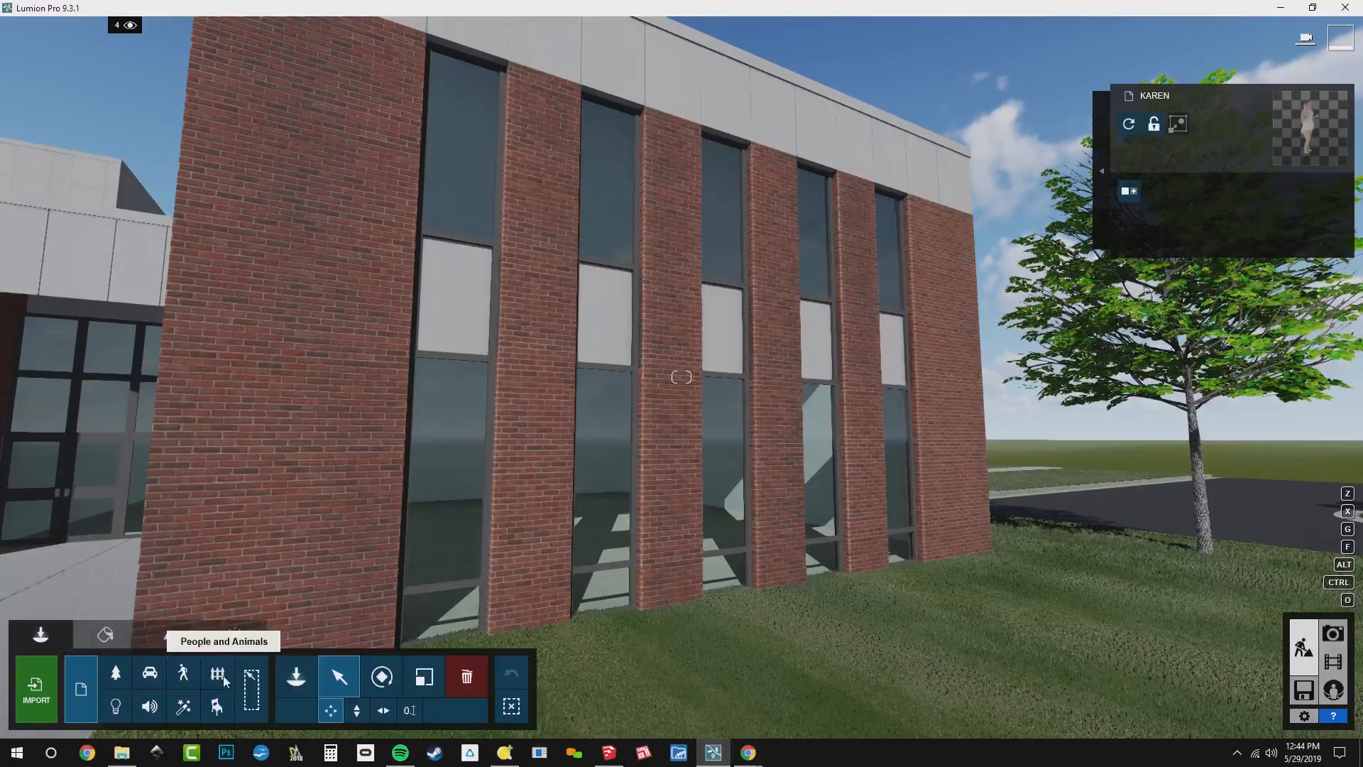
{"action": "left_click", "coordinate": [298, 673]}
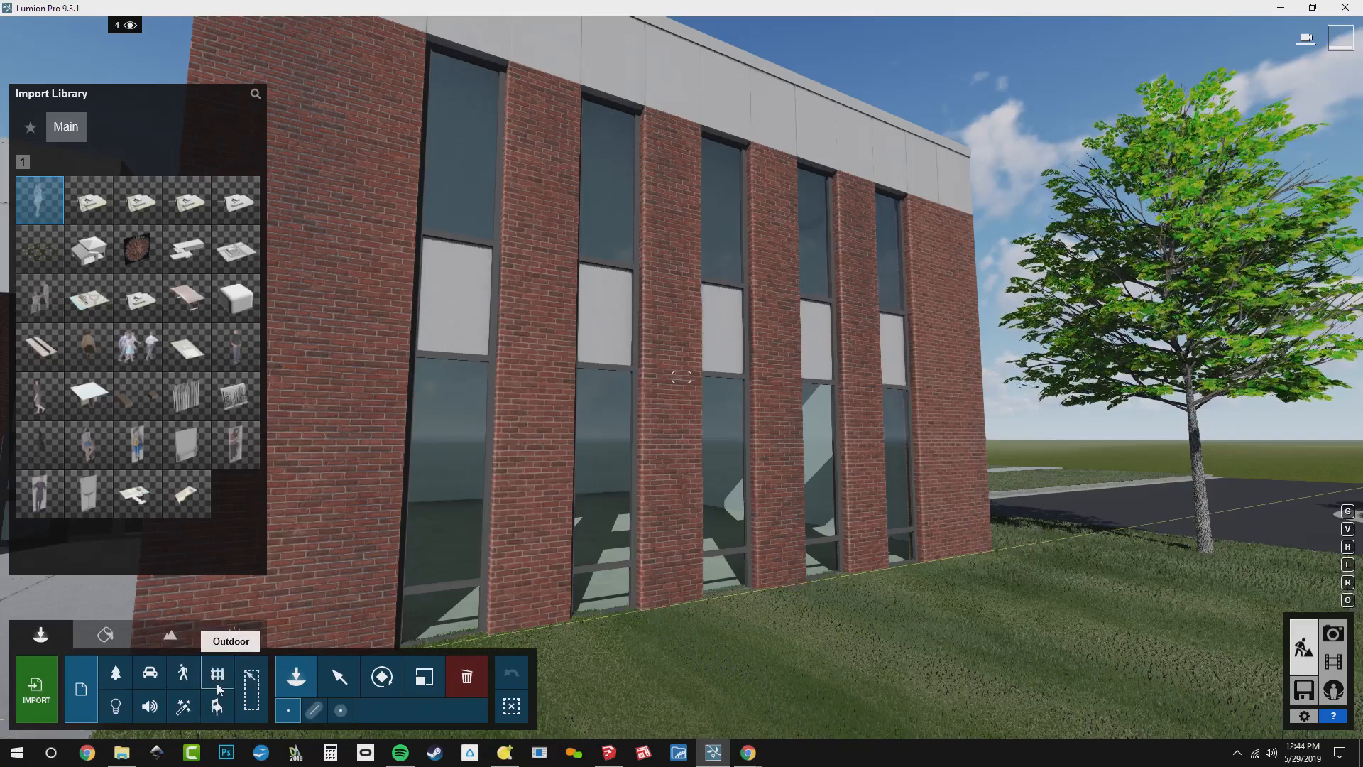
{"action": "left_click", "coordinate": [184, 708]}
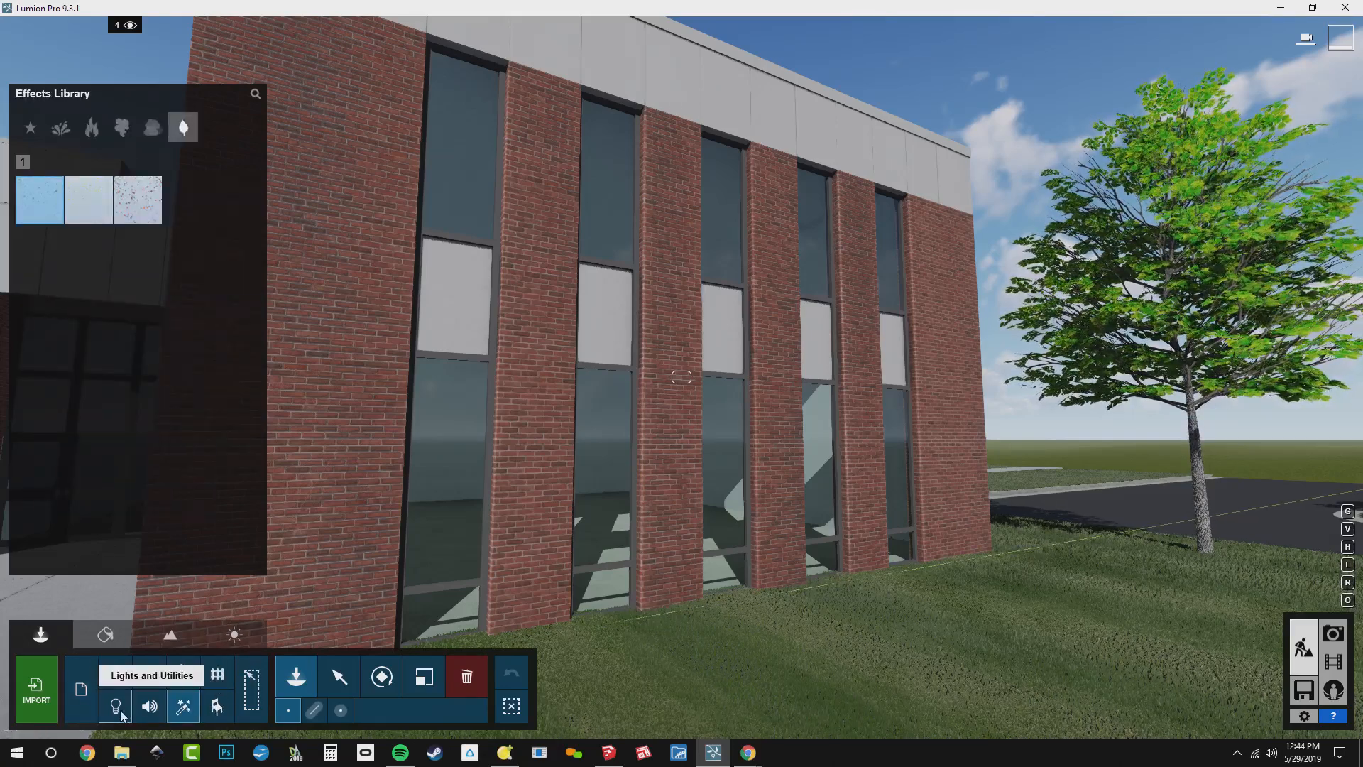
{"action": "left_click", "coordinate": [116, 706]}
{"action": "left_click", "coordinate": [153, 127]}
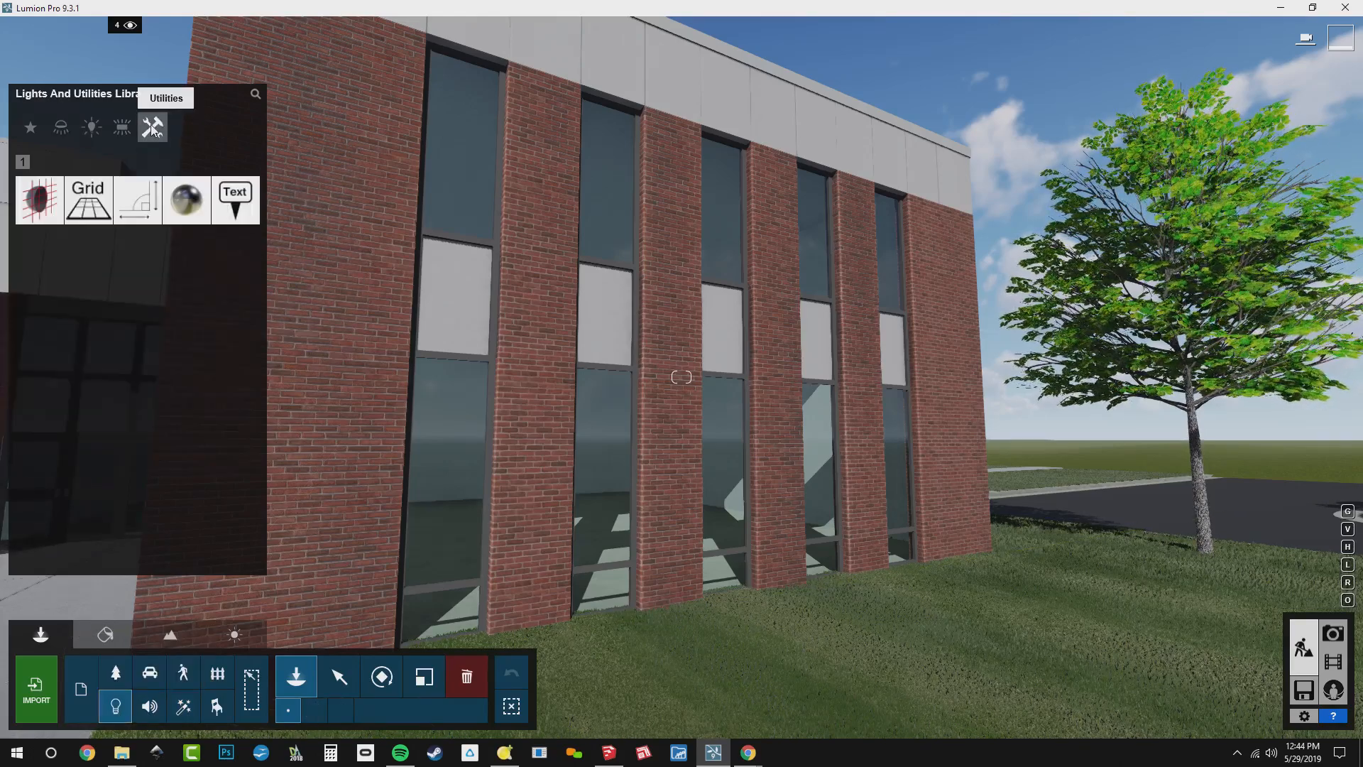
{"action": "mouse_move", "coordinate": [183, 214]}
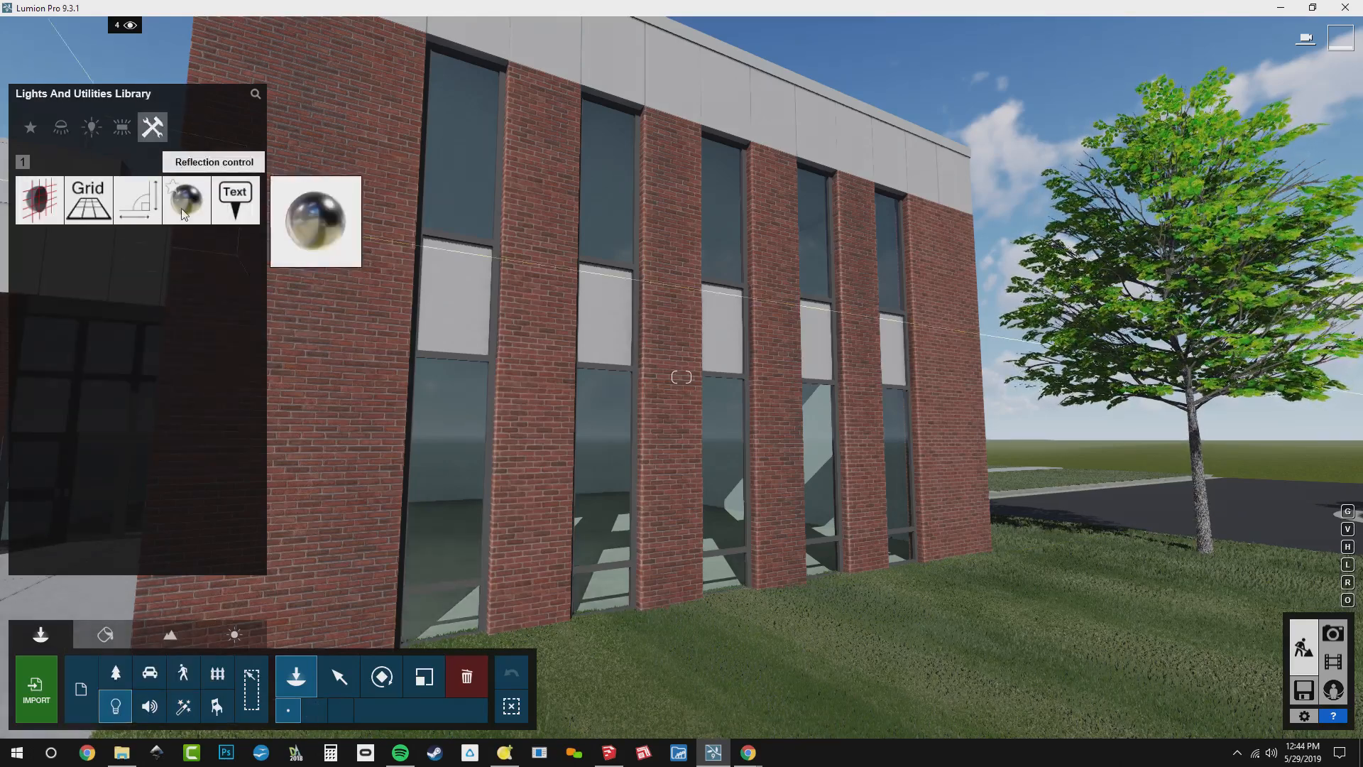
{"action": "left_click", "coordinate": [186, 205]}
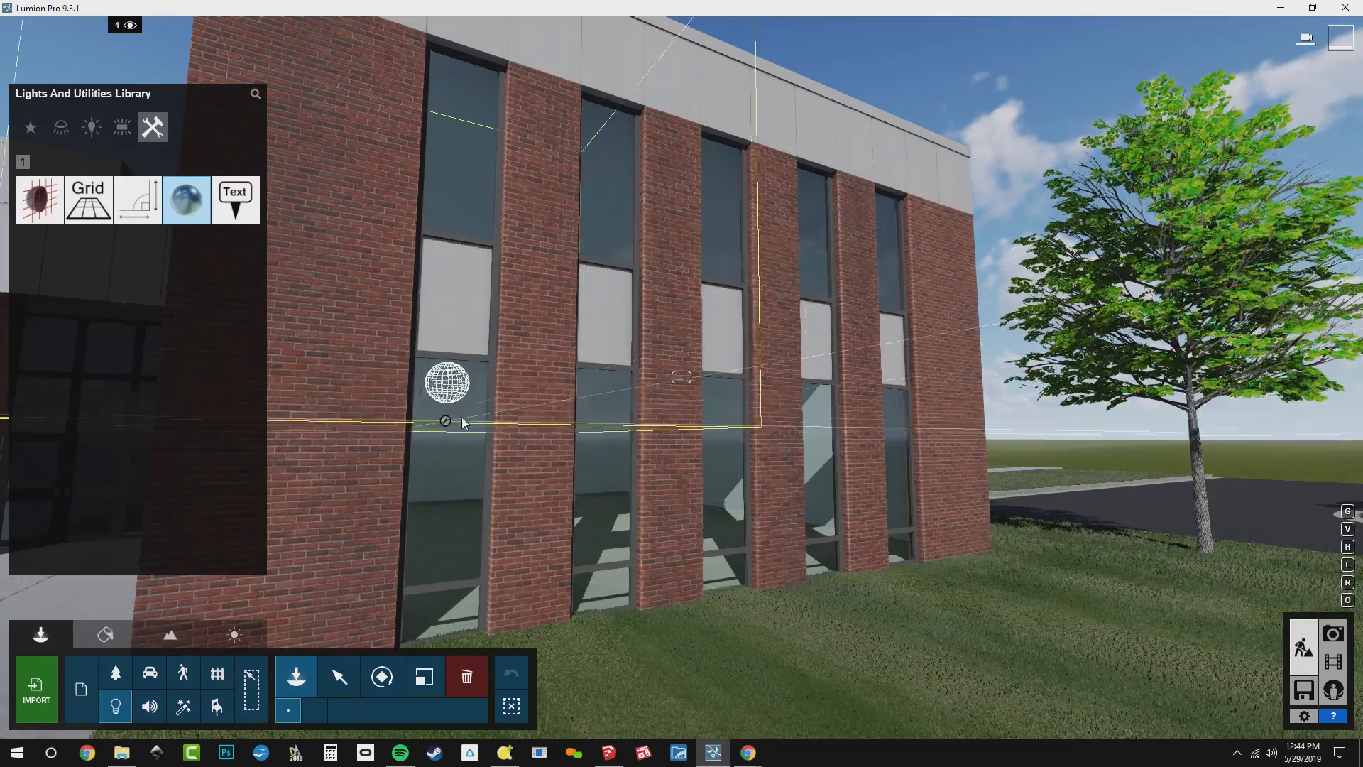
{"action": "left_click", "coordinate": [1094, 649]}
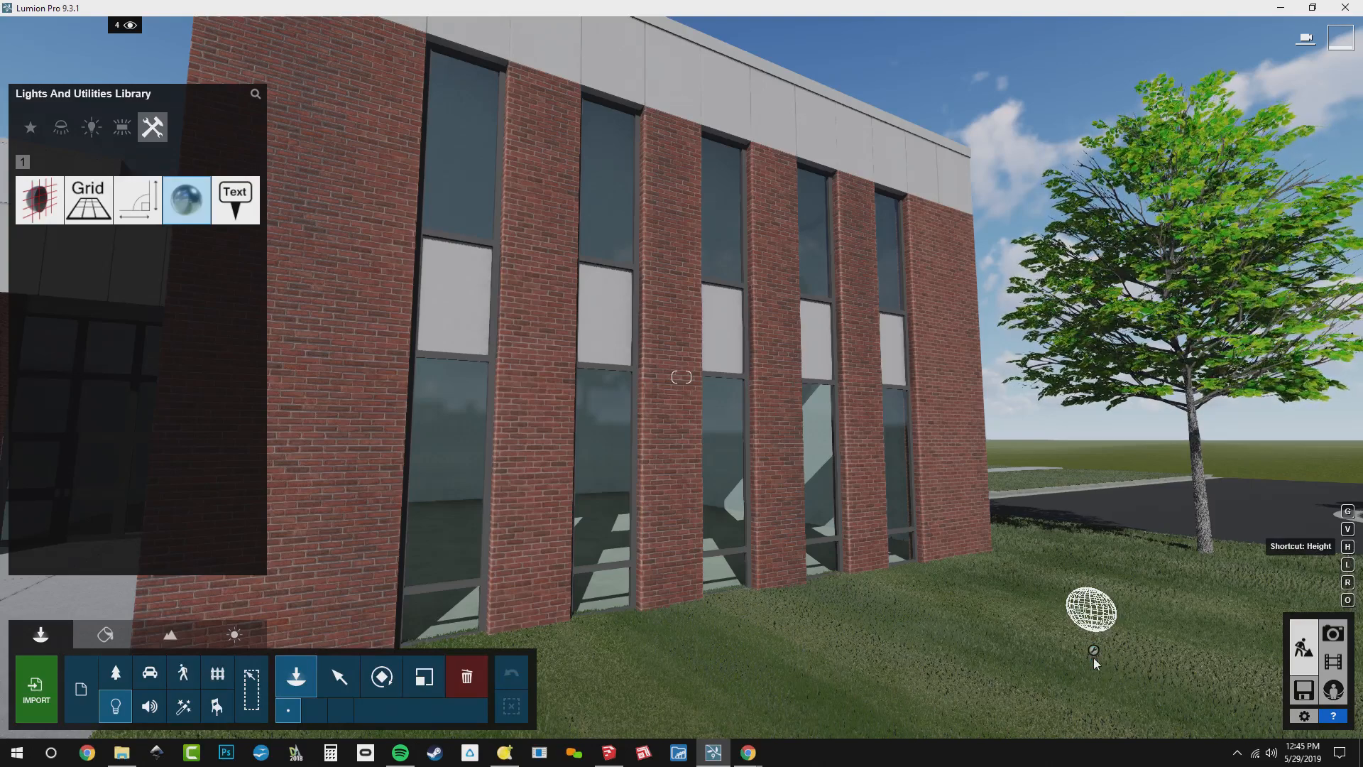
Raise the reflection control vertically from the lawn to about the height of the white panels between the windows
{"action": "left_click", "coordinate": [339, 678]}
{"action": "left_click", "coordinate": [356, 710]}
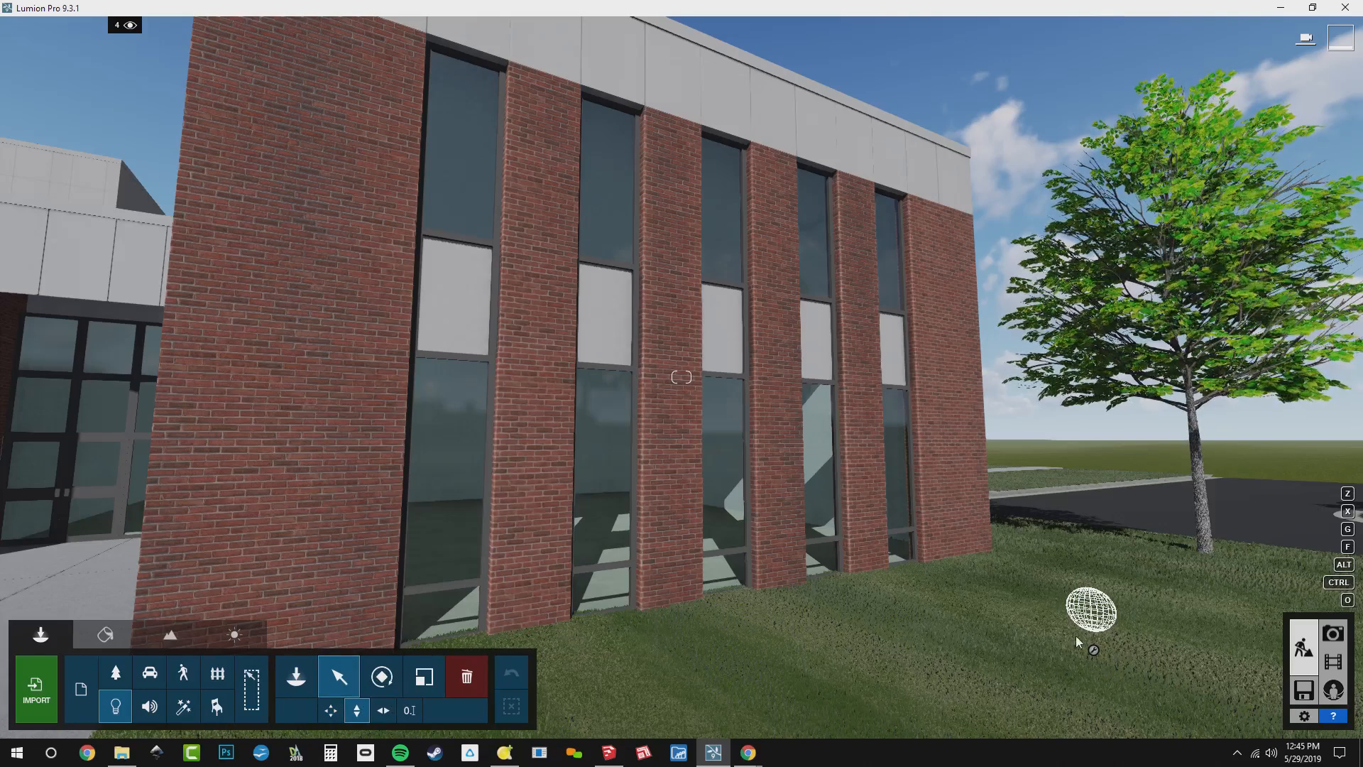
{"action": "left_click_drag", "start_coordinate": [1093, 650], "coordinate": [1082, 594]}
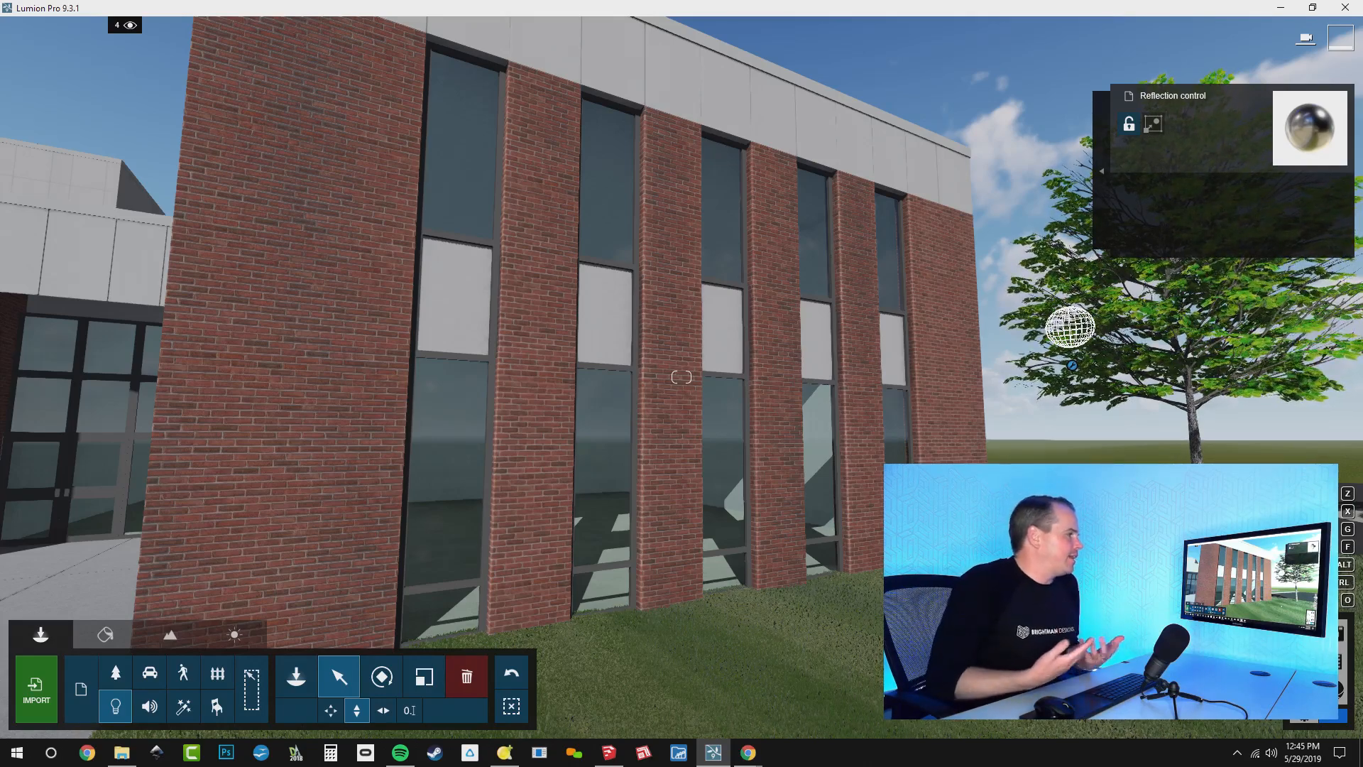
{"action": "right_click_drag", "start_coordinate": [845, 372], "coordinate": [772, 356]}
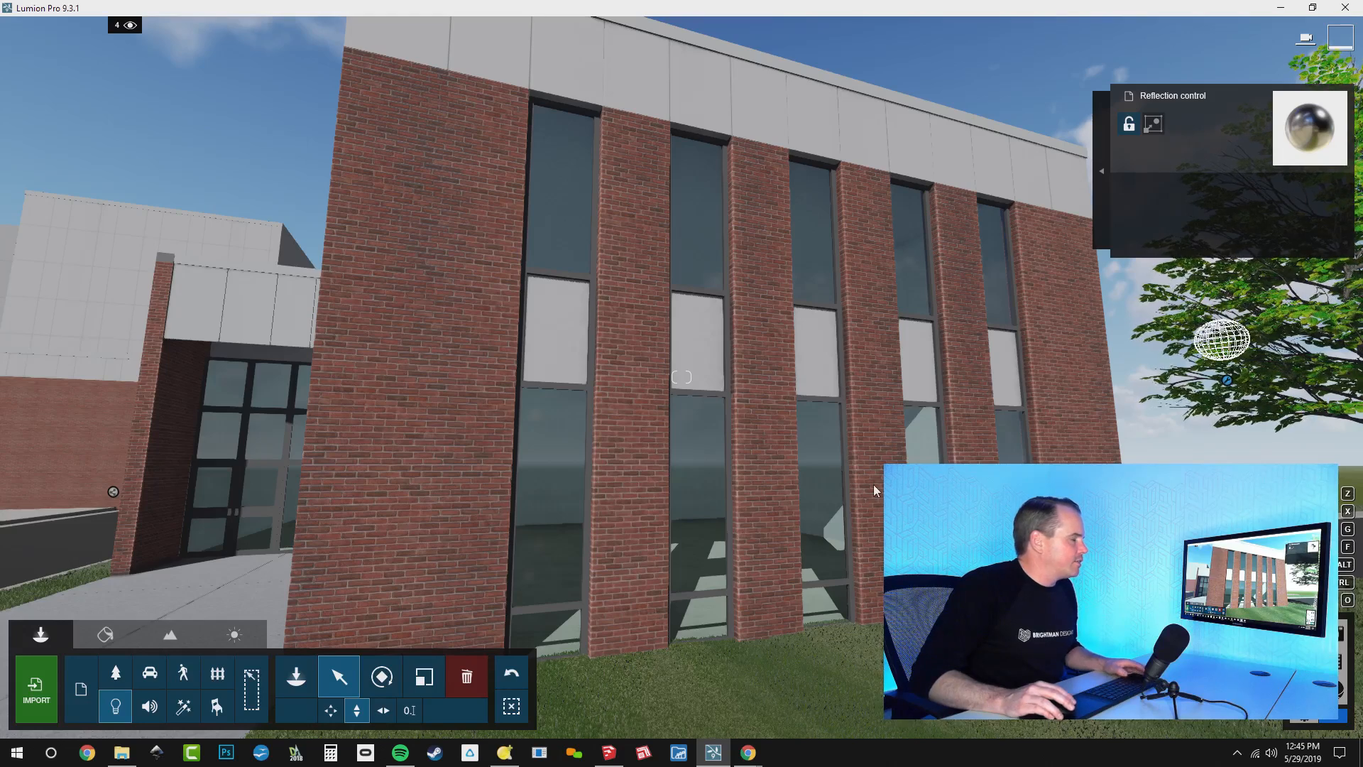
Reread the reflection questions in the live chat and examine the building's window glass up close in Lumion
{"action": "key", "text": "alt+Tab"}
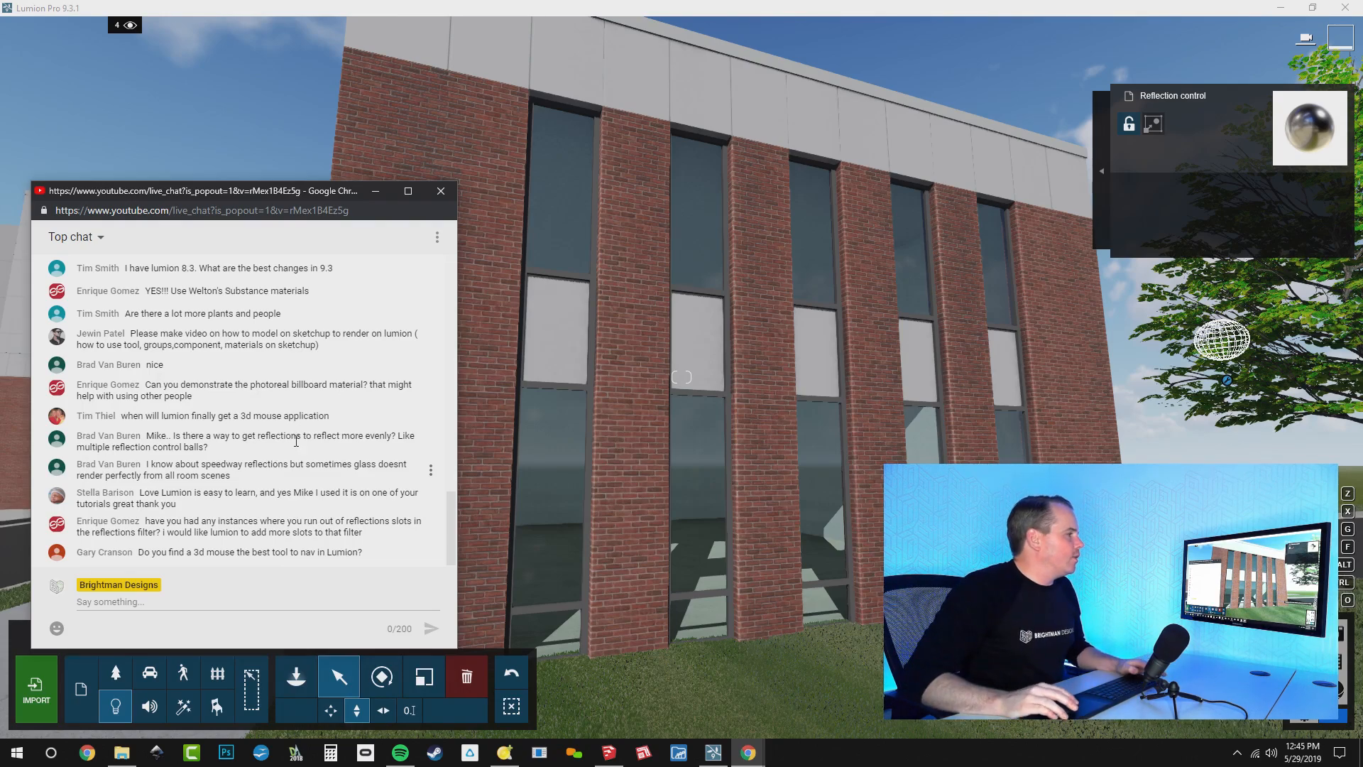
{"action": "right_click_drag", "start_coordinate": [539, 355], "coordinate": [320, 384]}
{"action": "key", "text": "w"}
{"action": "right_click_drag", "start_coordinate": [682, 377], "coordinate": [799, 379]}
{"action": "key", "text": "w"}
{"action": "key", "text": "w"}
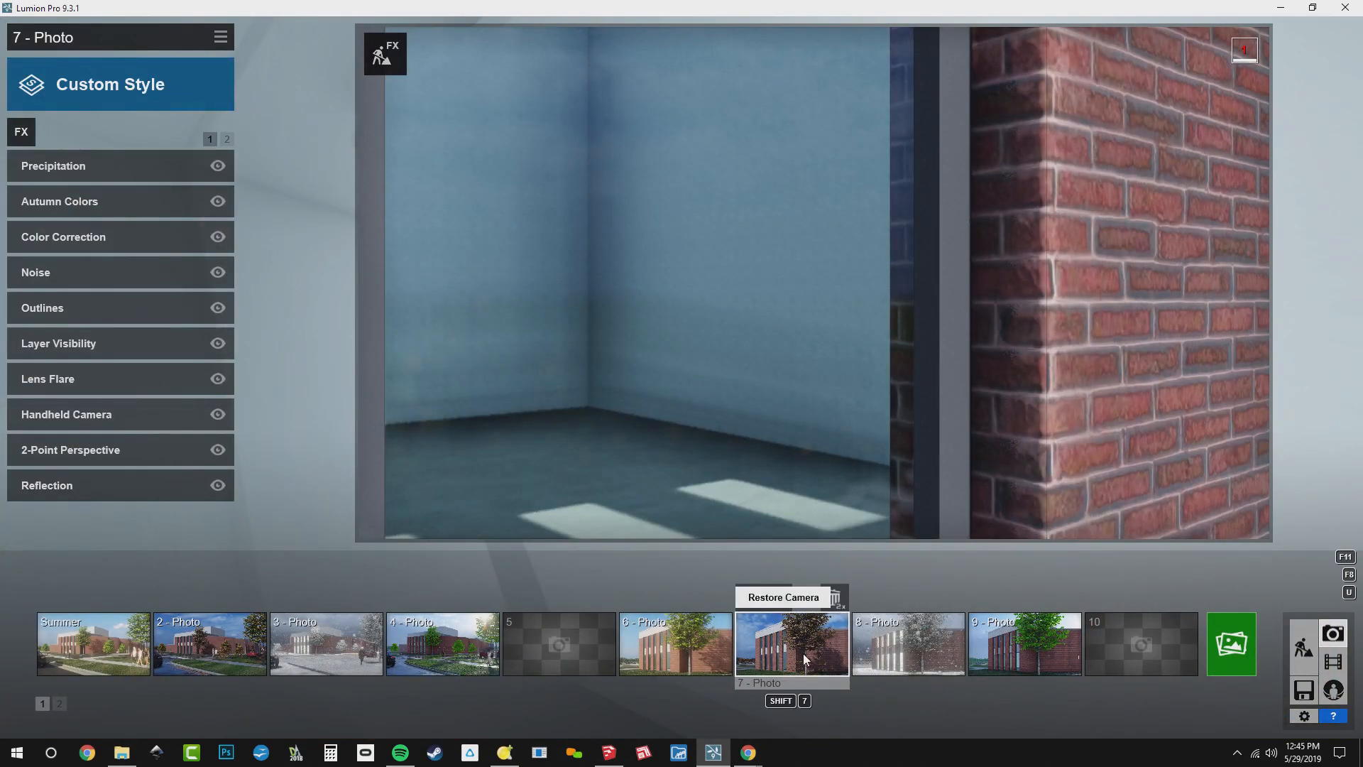
Select the Summer photo in Photo mode, frame the brick facade's windows and open the photo's Reflection effect
{"action": "left_click", "coordinate": [95, 655]}
{"action": "key", "text": "w"}
{"action": "right_click_drag", "start_coordinate": [645, 344], "coordinate": [576, 379]}
{"action": "key", "text": "w"}
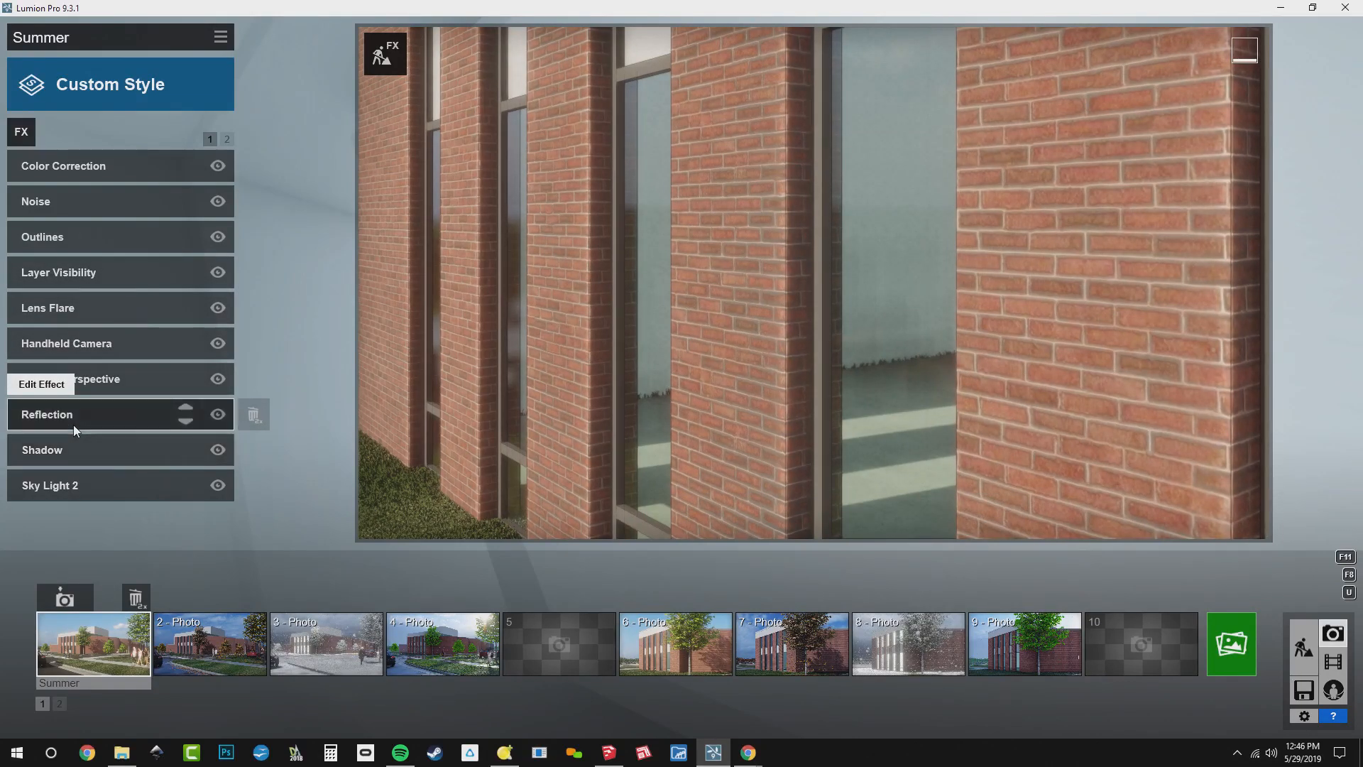
{"action": "left_click", "coordinate": [74, 424]}
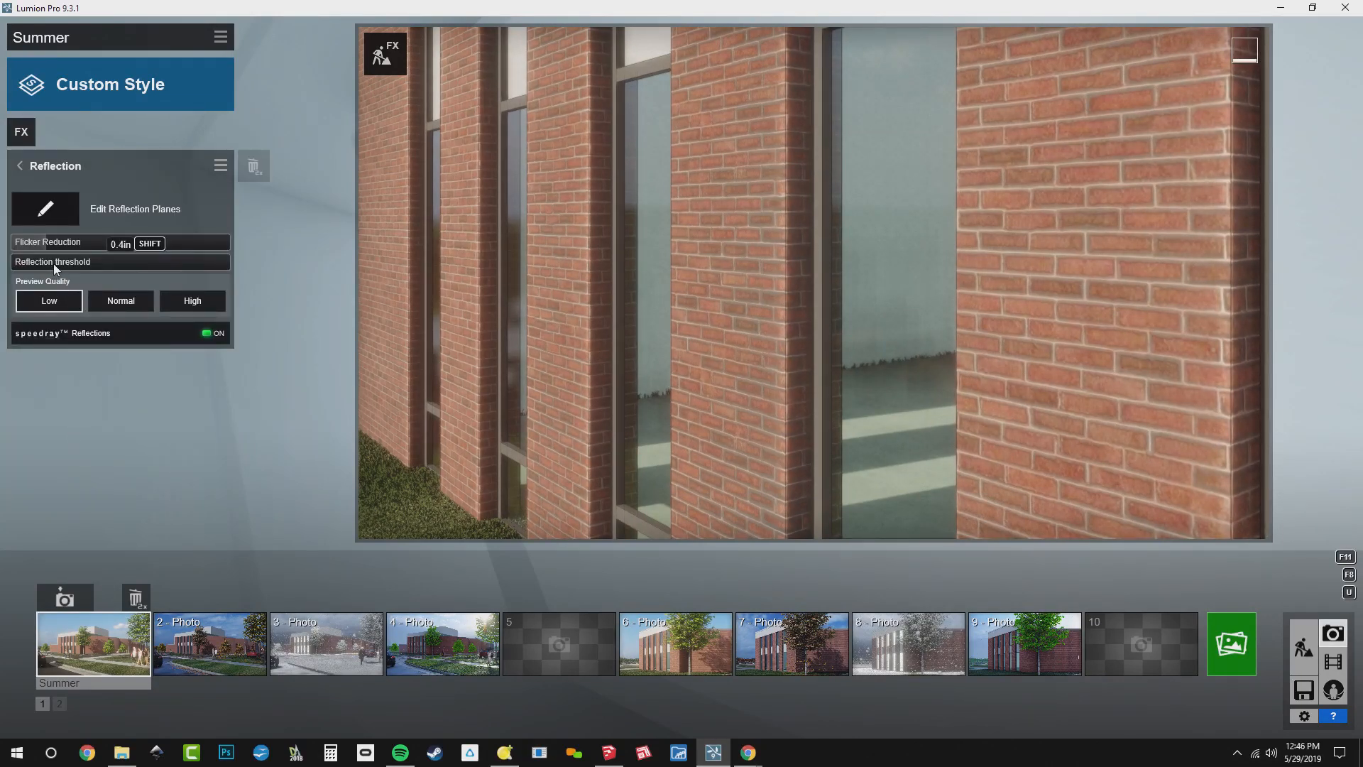
Set the Reflection effect's preview quality to High and review the photo's reflection planes in the plane editor
{"action": "left_click", "coordinate": [191, 303]}
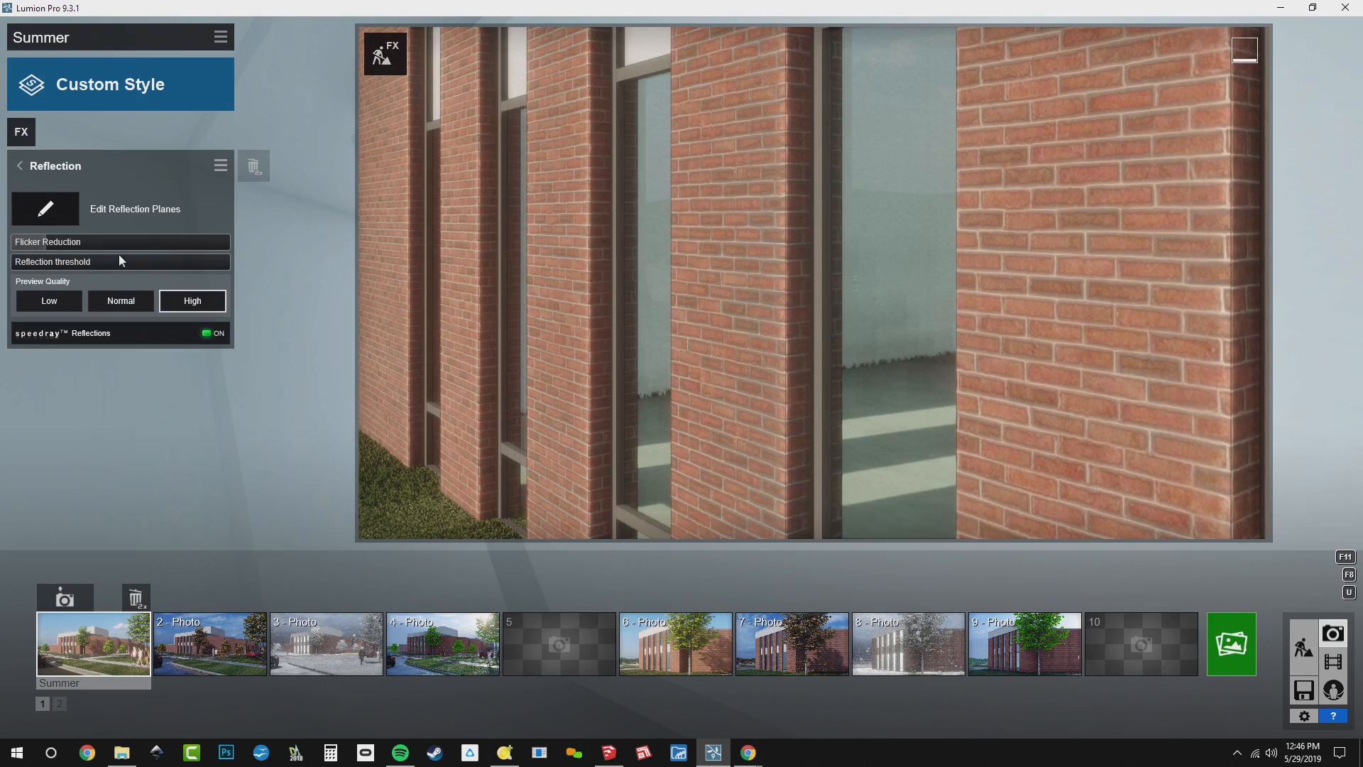
{"action": "left_click", "coordinate": [59, 206]}
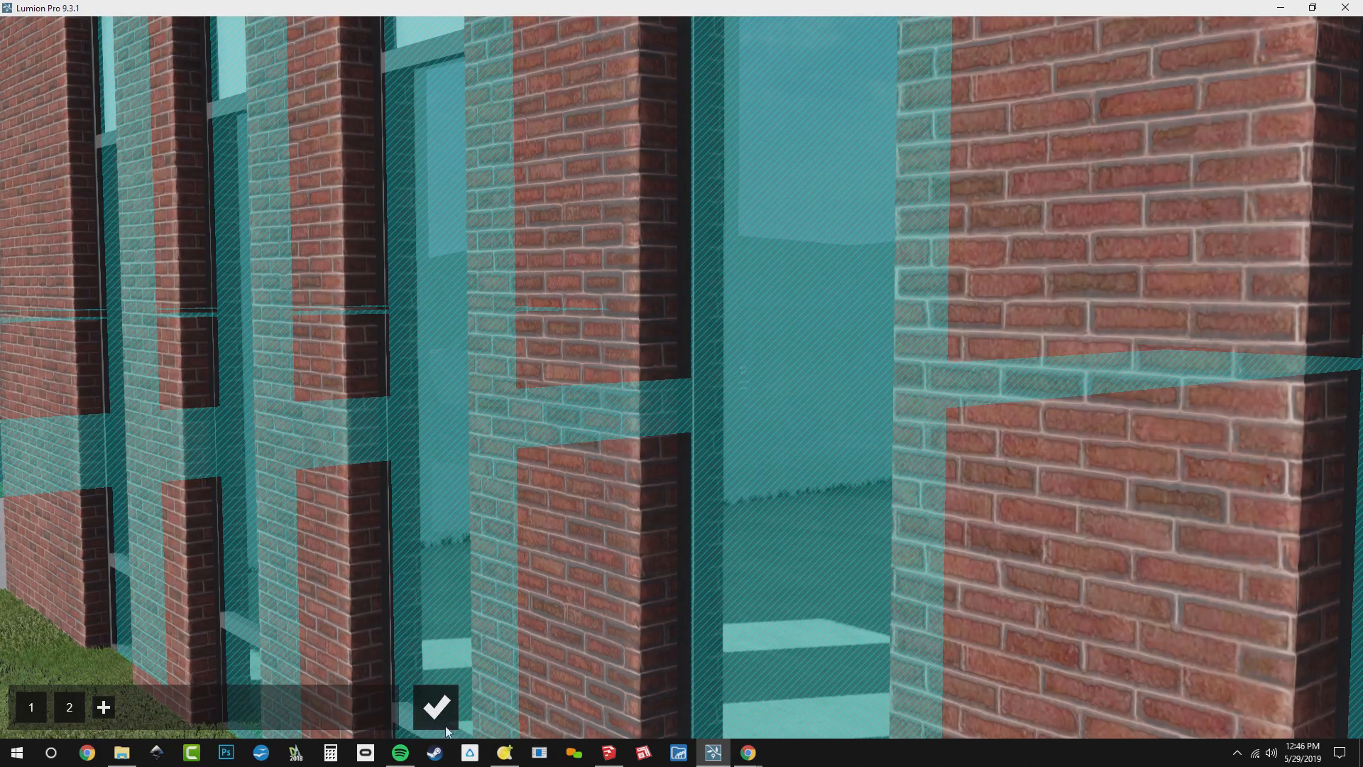
{"action": "left_click", "coordinate": [435, 706]}
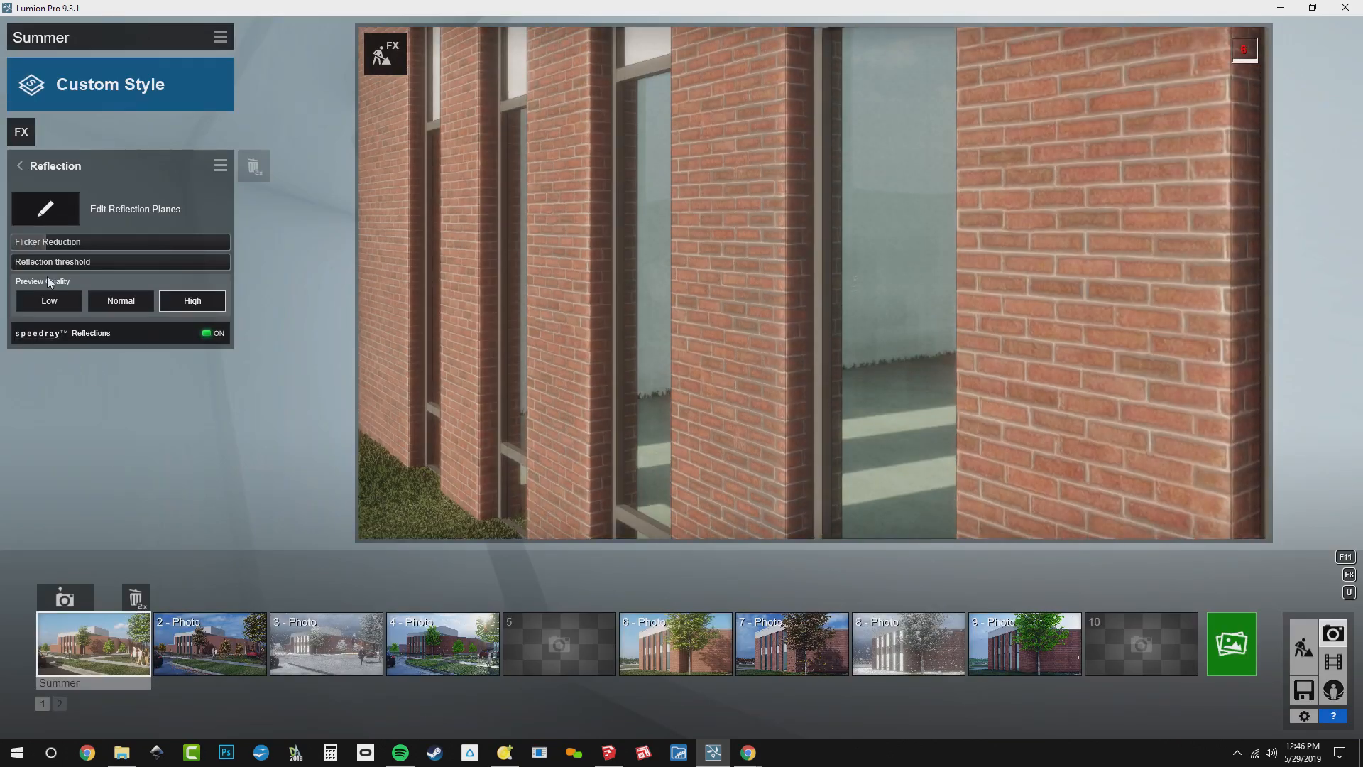
Set the Reflection effect's Flicker Reduction to 7.8 and raise its Reflection threshold to the maximum
{"action": "left_click_drag", "start_coordinate": [46, 242], "coordinate": [288, 300]}
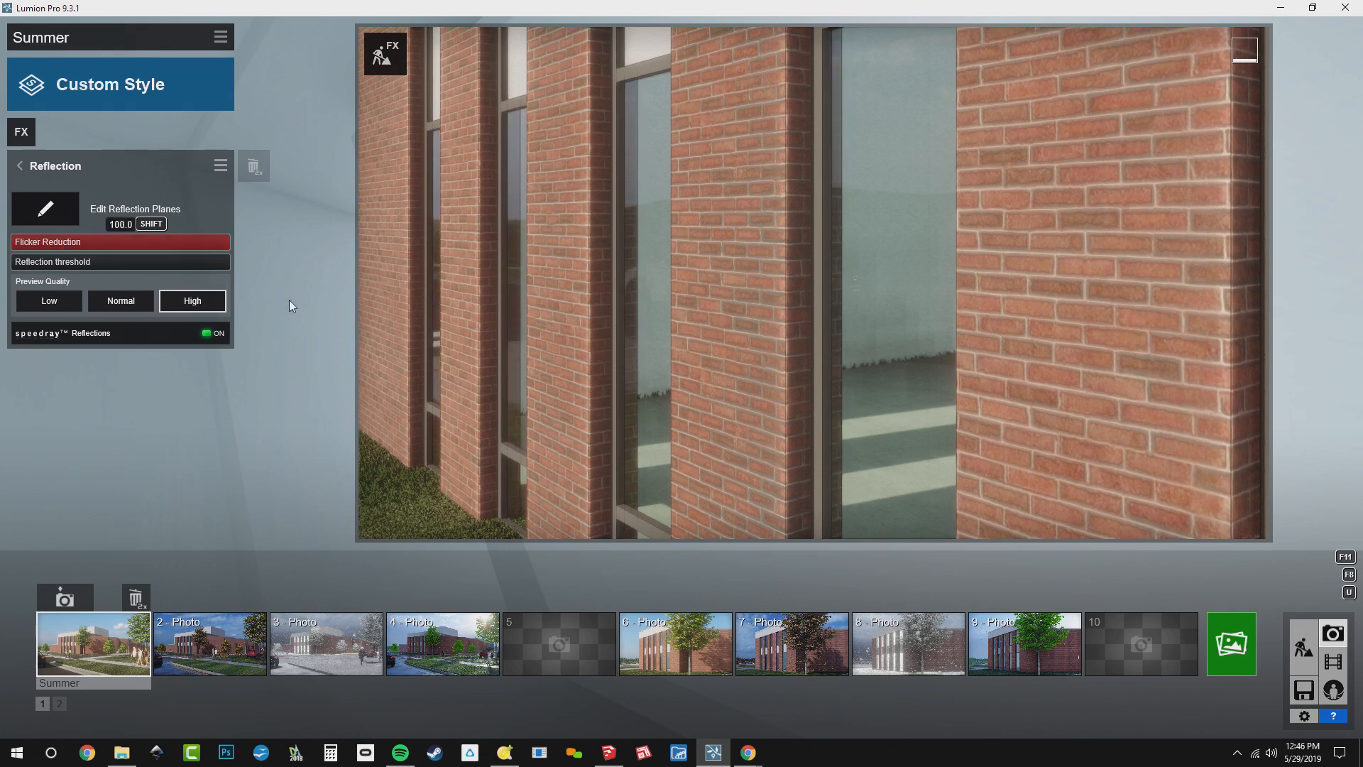
{"action": "left_click_drag", "start_coordinate": [372, 321], "coordinate": [105, 302]}
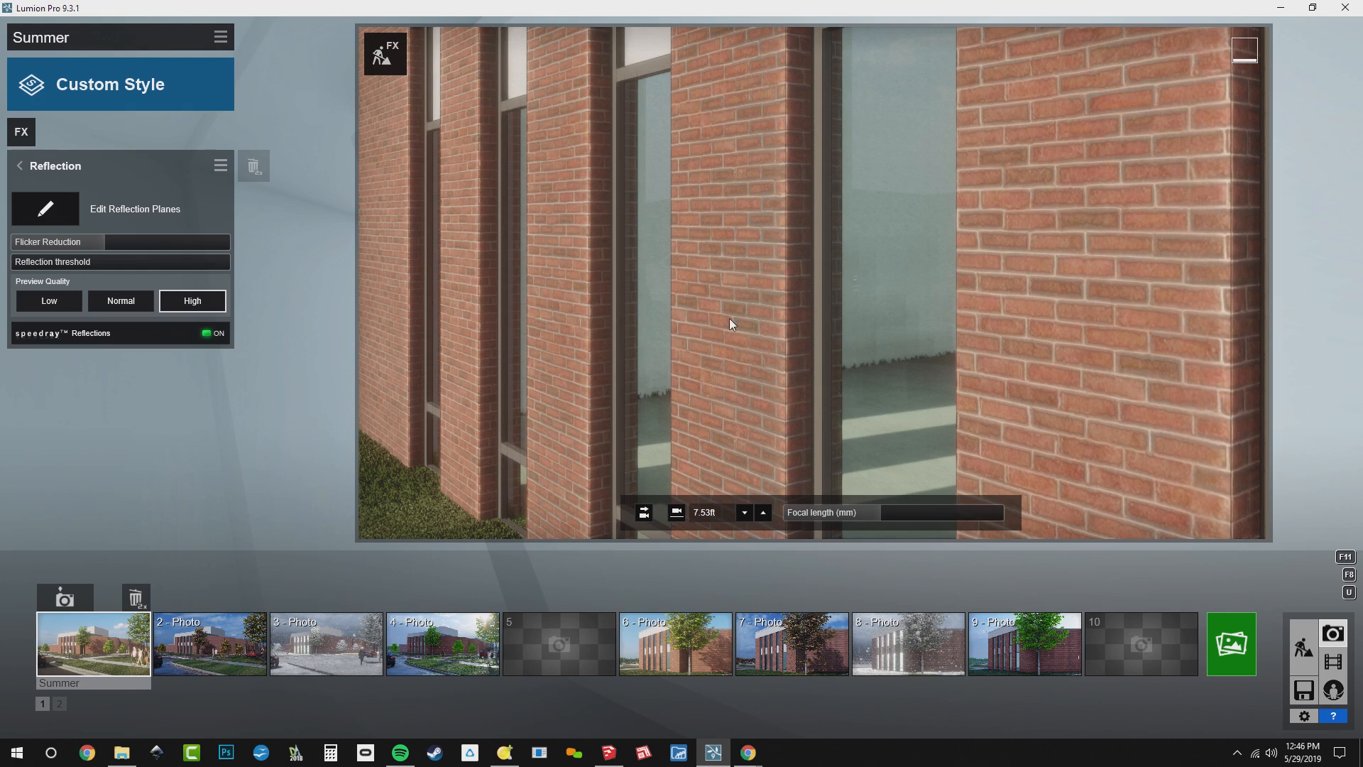
{"action": "left_click_drag", "start_coordinate": [44, 260], "coordinate": [250, 287]}
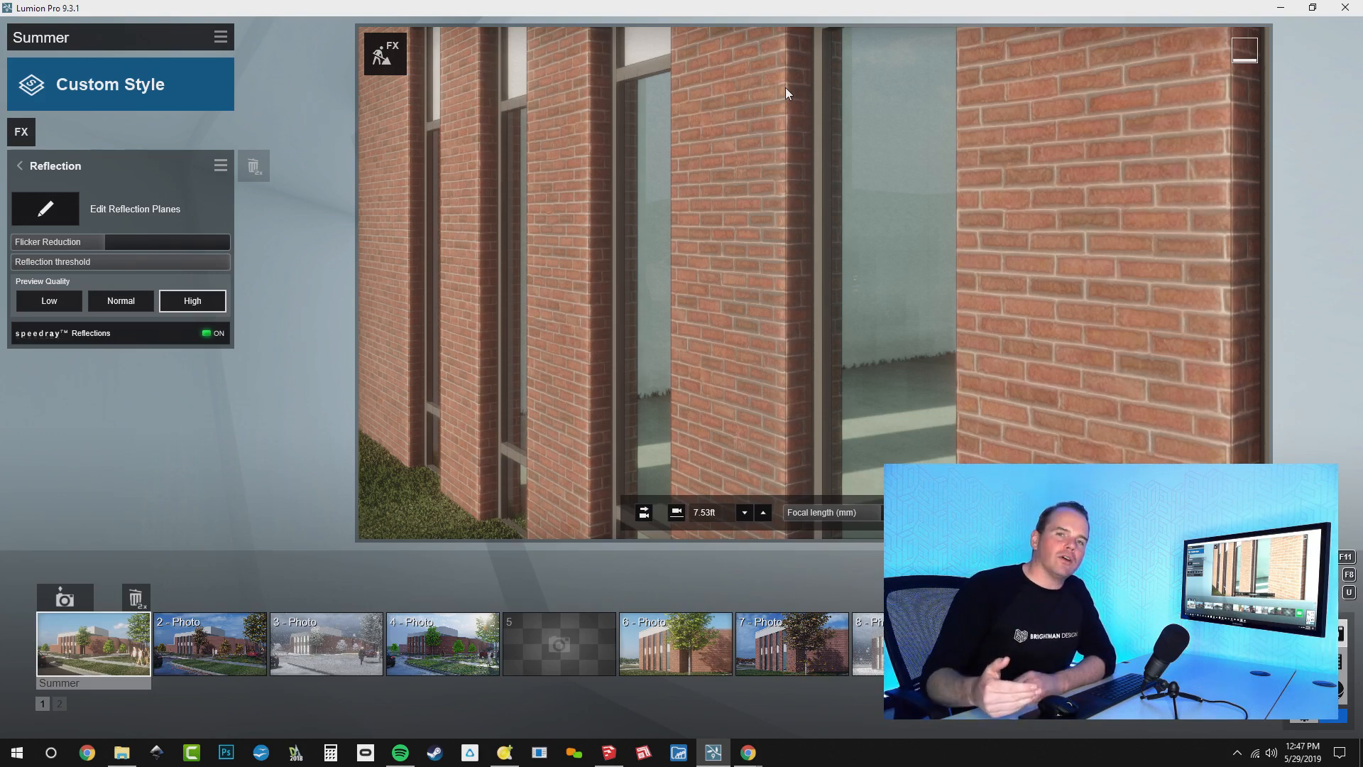
Read the flickering question in the live chat and examine the window glass between the brick piers up close in Lumion
{"action": "key", "text": "alt+Tab"}
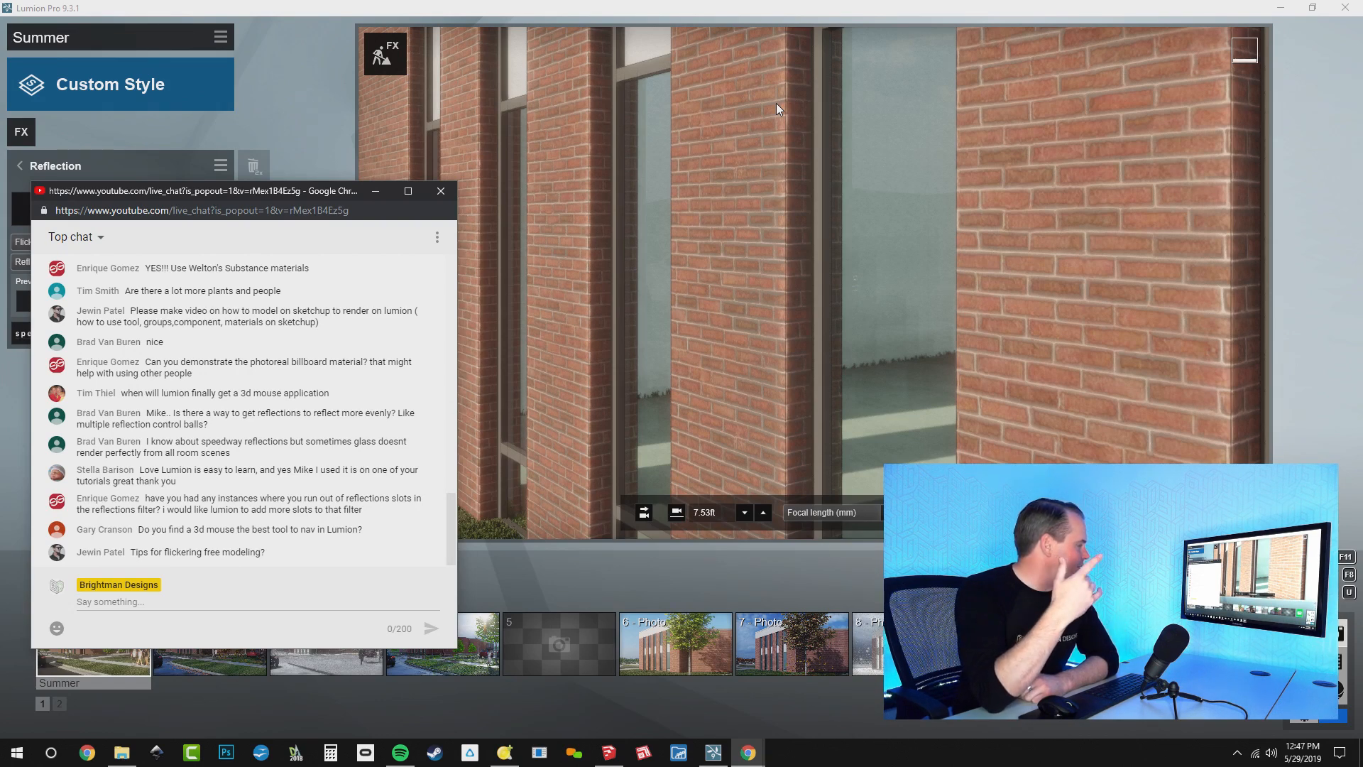
{"action": "left_click", "coordinate": [295, 116]}
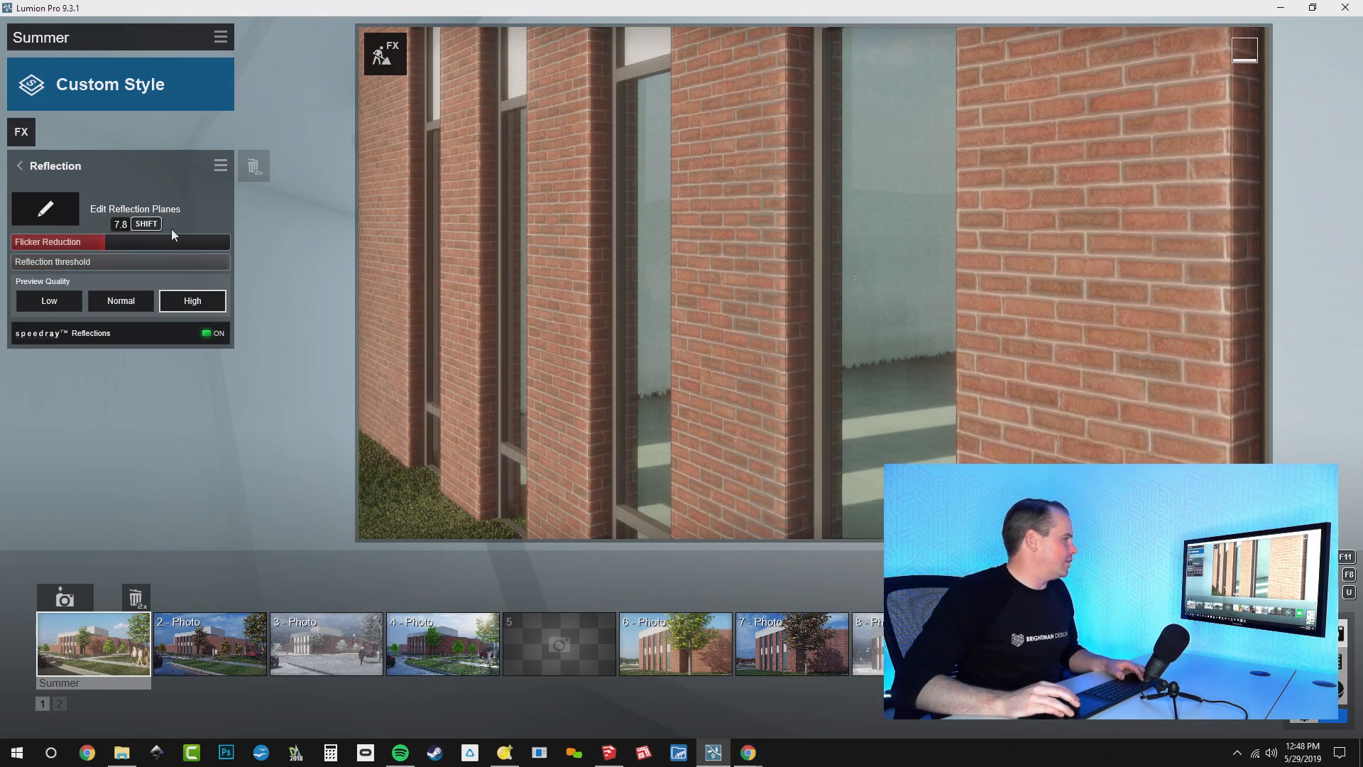
{"action": "right_click_drag", "start_coordinate": [855, 282], "coordinate": [814, 282]}
{"action": "key", "text": "w"}
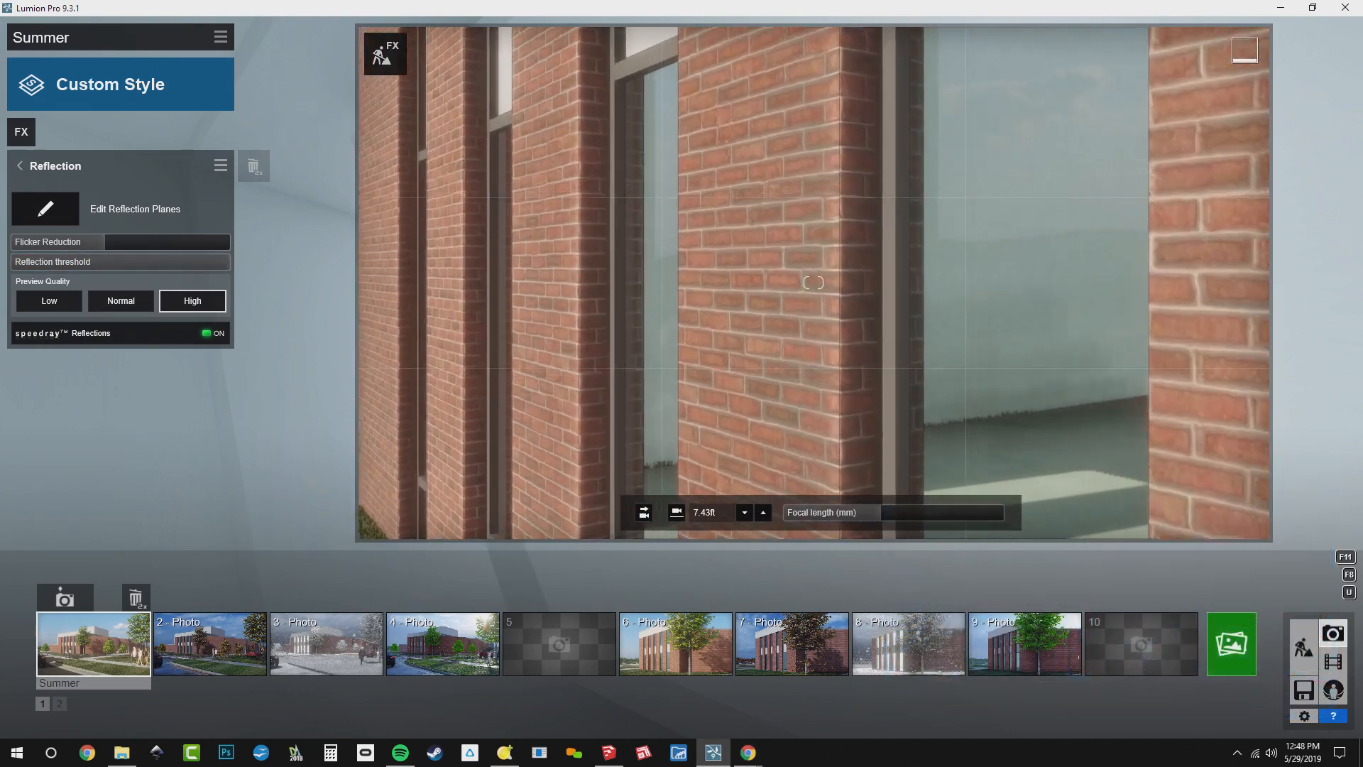
{"action": "mouse_move", "coordinate": [130, 241]}
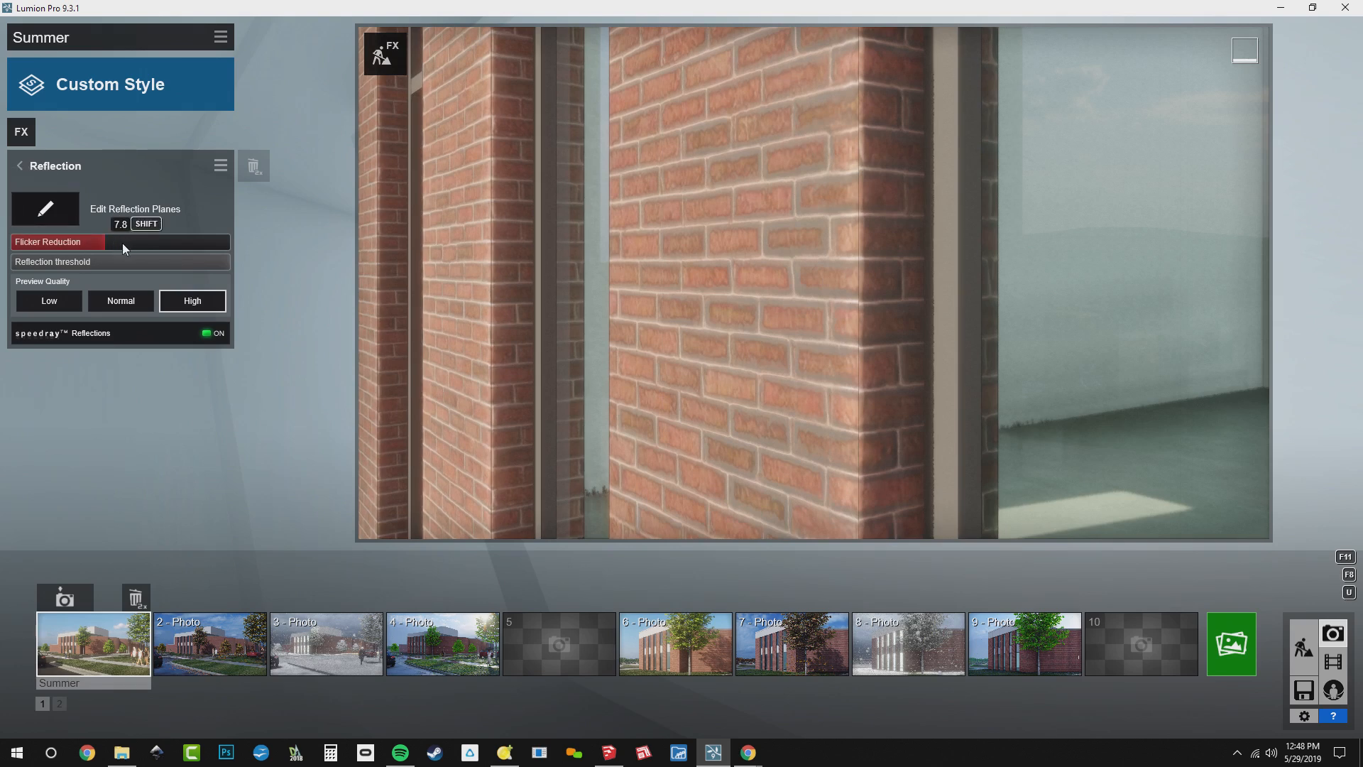
In Build mode, open the dark entrance door frame's material and set its Flicker Reduction to 1.0in at 82ft
{"action": "left_click", "coordinate": [1303, 634]}
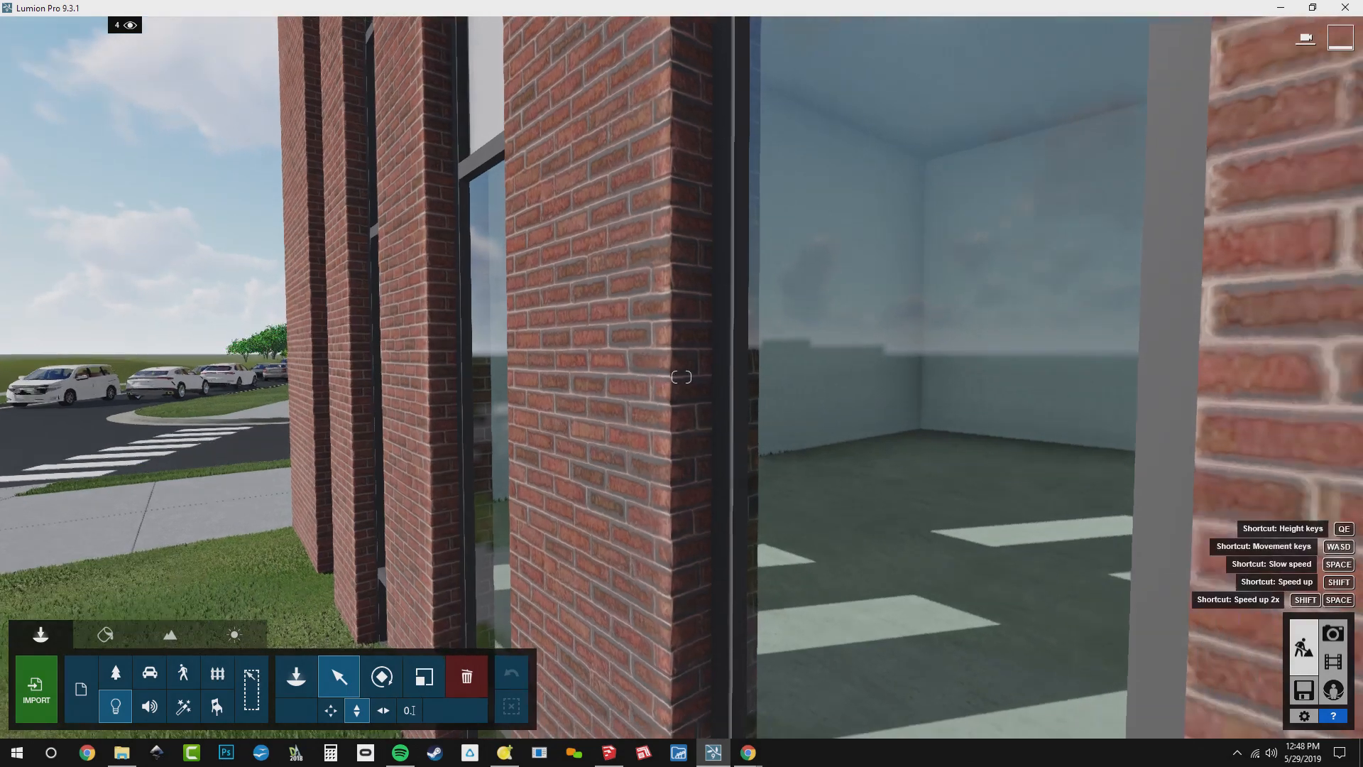
{"action": "right_click_drag", "start_coordinate": [355, 408], "coordinate": [443, 424]}
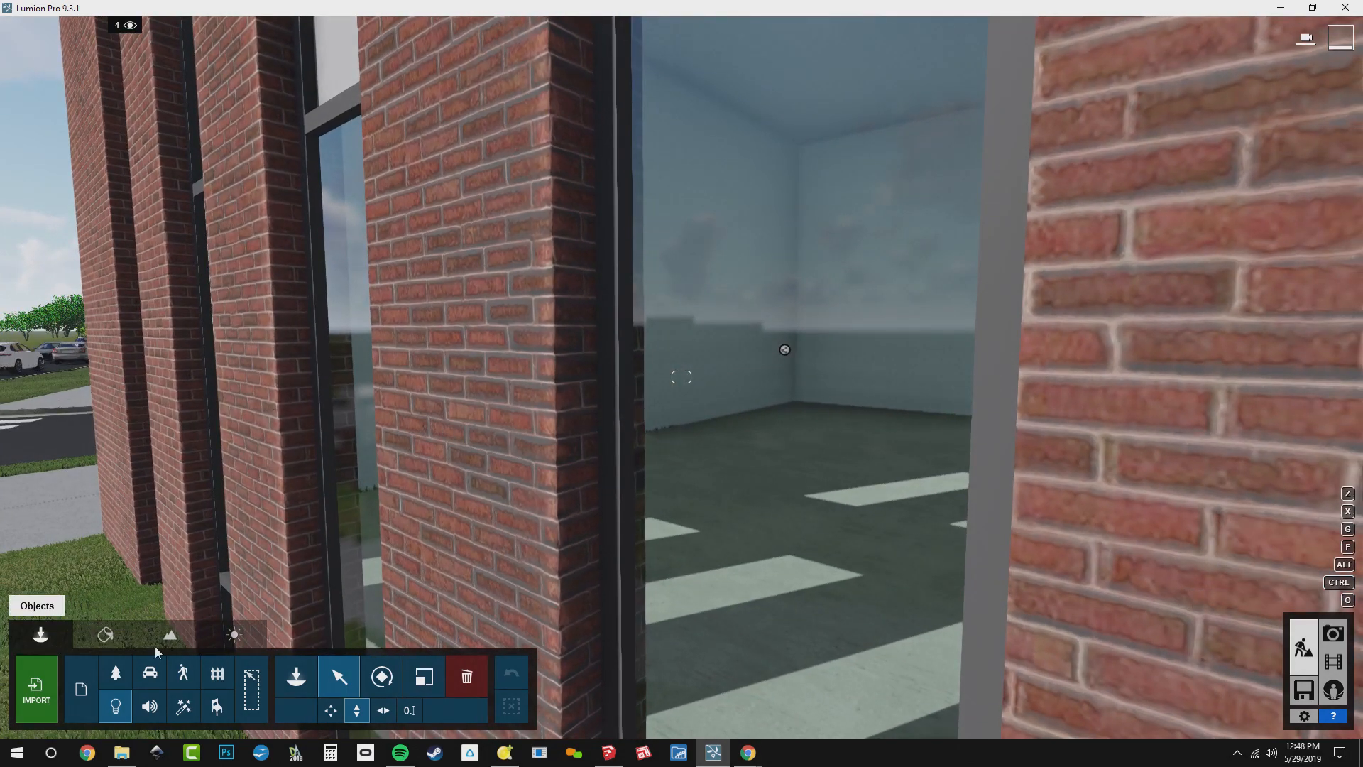
{"action": "left_click", "coordinate": [110, 634]}
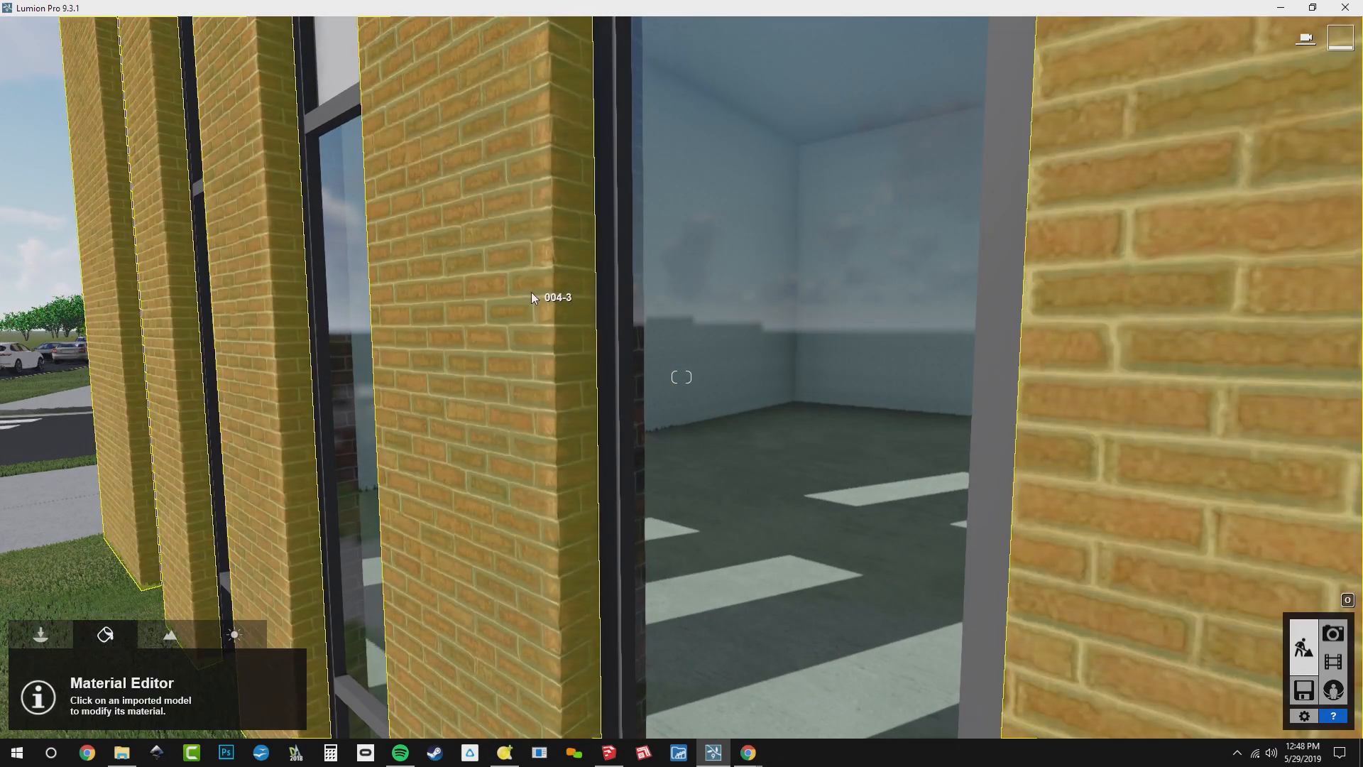
{"action": "right_click_drag", "start_coordinate": [530, 292], "coordinate": [342, 282]}
{"action": "key", "text": "w"}
{"action": "key", "text": "w"}
{"action": "key", "text": "s"}
{"action": "key", "text": "w"}
{"action": "right_click_drag", "start_coordinate": [678, 253], "coordinate": [673, 253]}
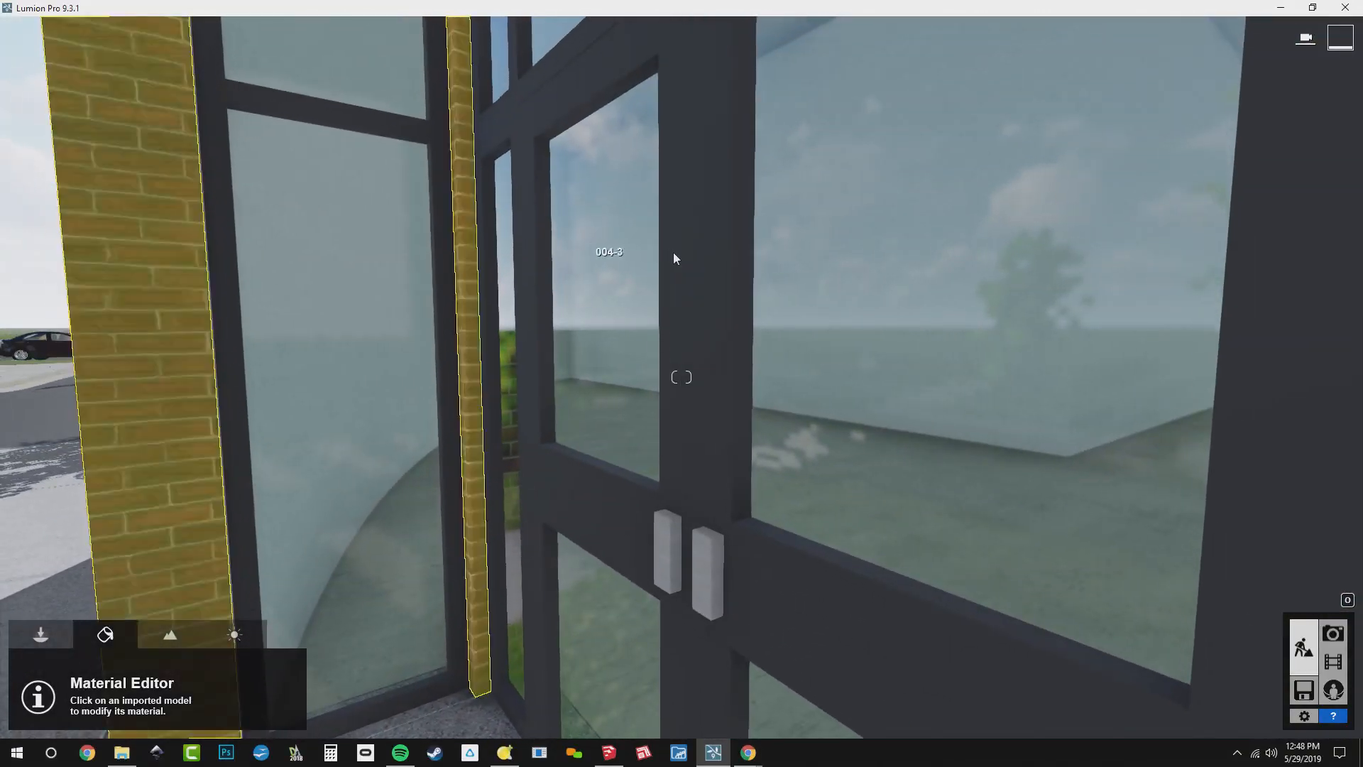
{"action": "left_click", "coordinate": [673, 255]}
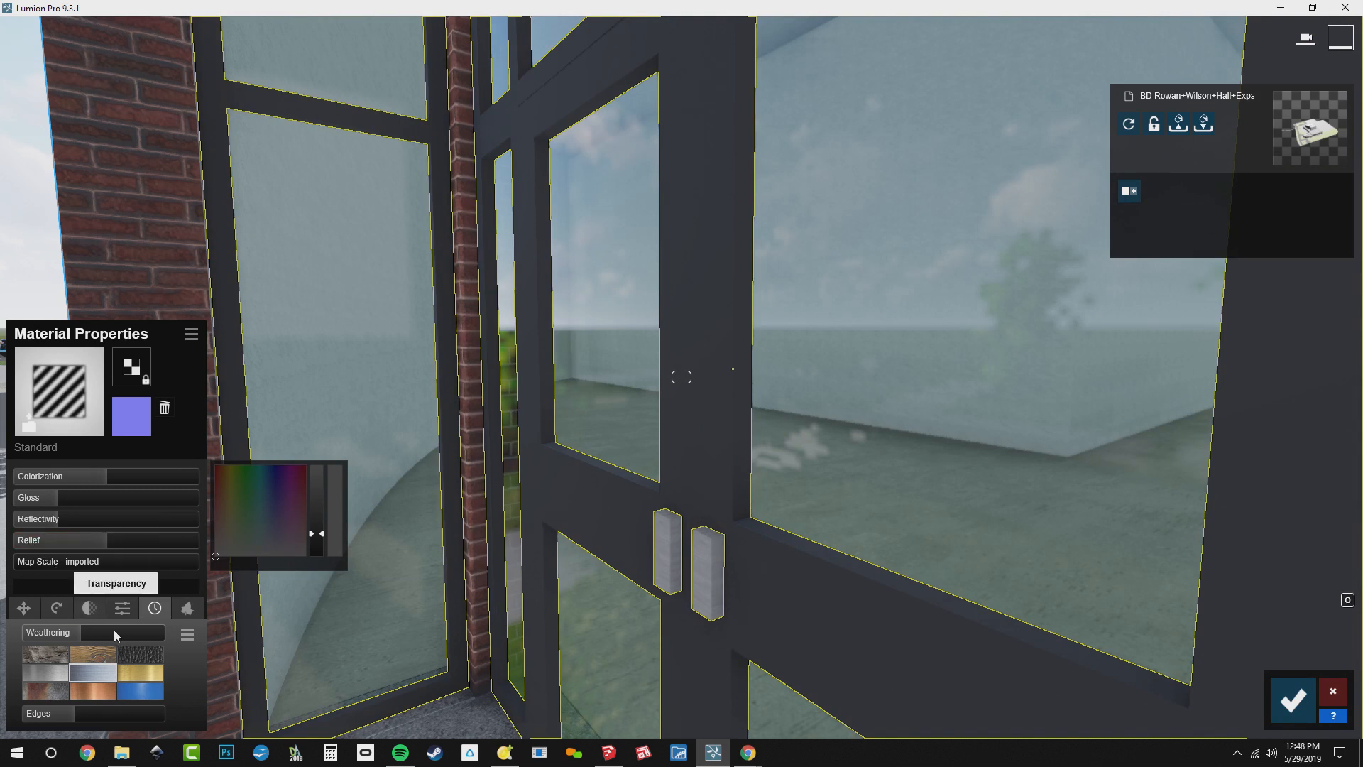
{"action": "left_click", "coordinate": [128, 610]}
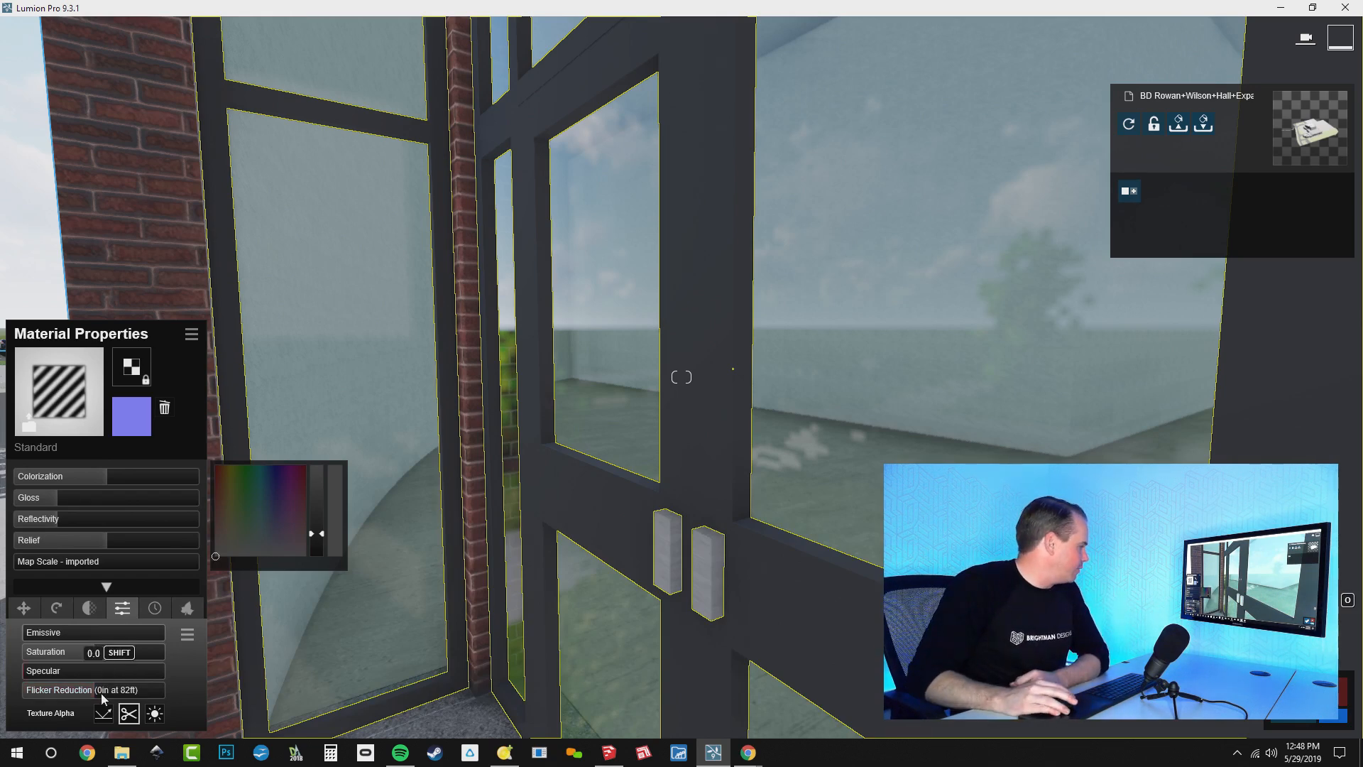
{"action": "mouse_move", "coordinate": [100, 693]}
{"action": "left_mouse_down"}
{"action": "mouse_move", "coordinate": [24, 705]}
{"action": "mouse_move", "coordinate": [115, 708]}
{"action": "left_mouse_up"}
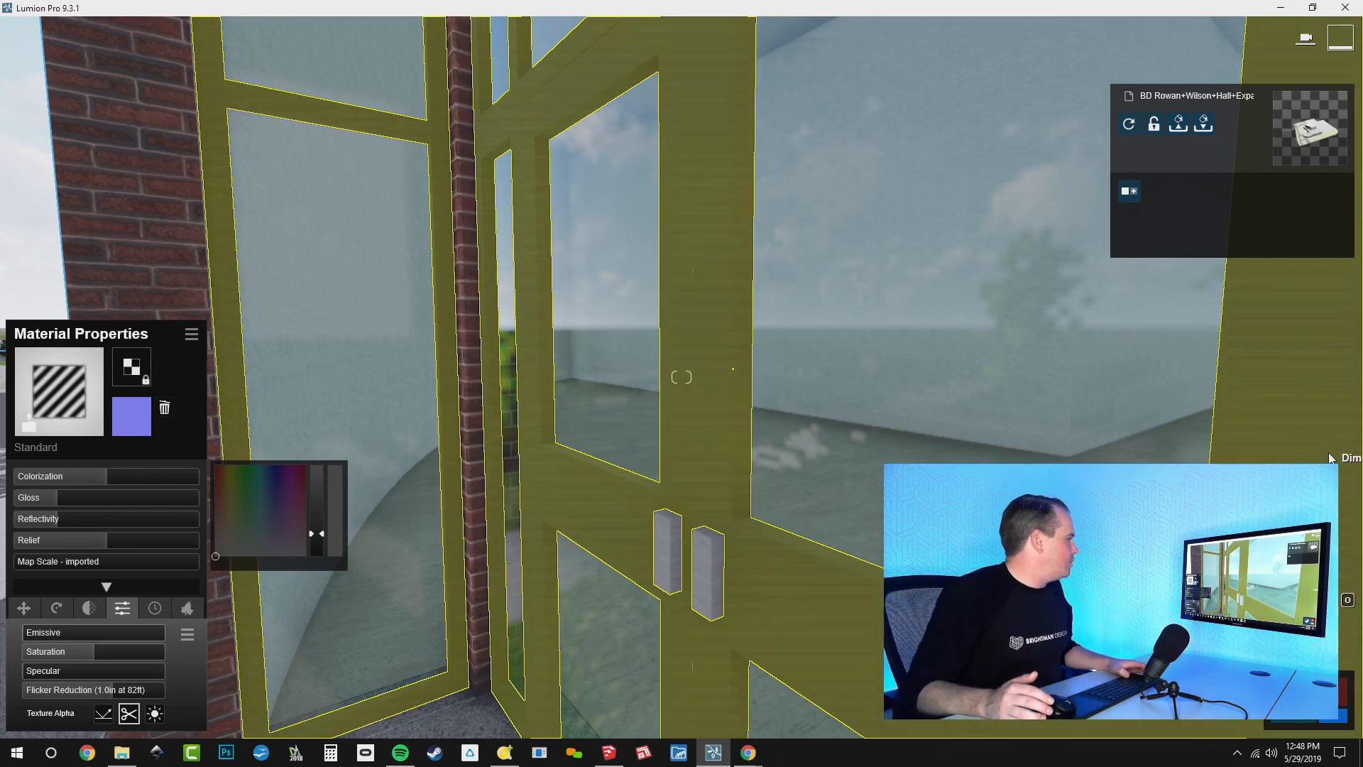
Check the live chat for further questions and open the WEBINAR folder inside Desktop > TEMP in File Explorer
{"action": "key", "text": "alt+Tab"}
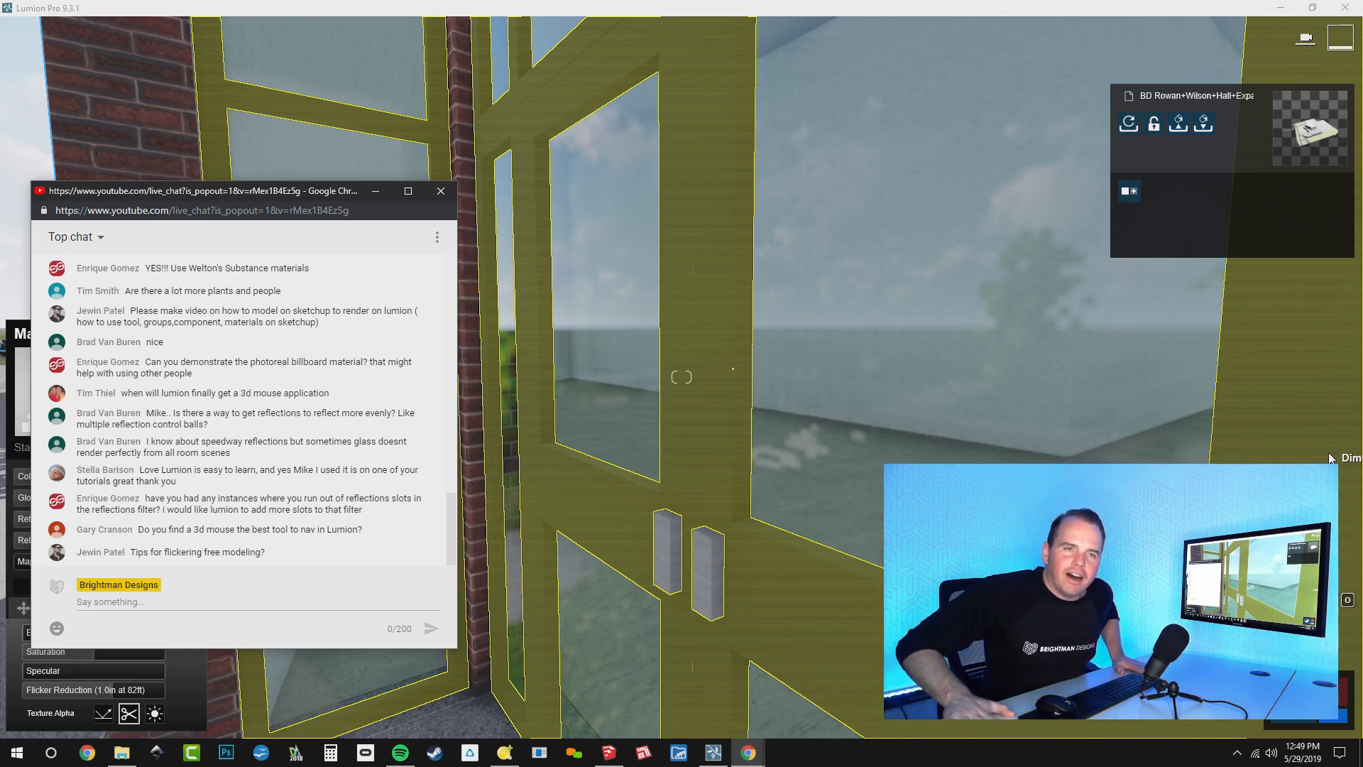
{"action": "key", "text": "alt+Tab"}
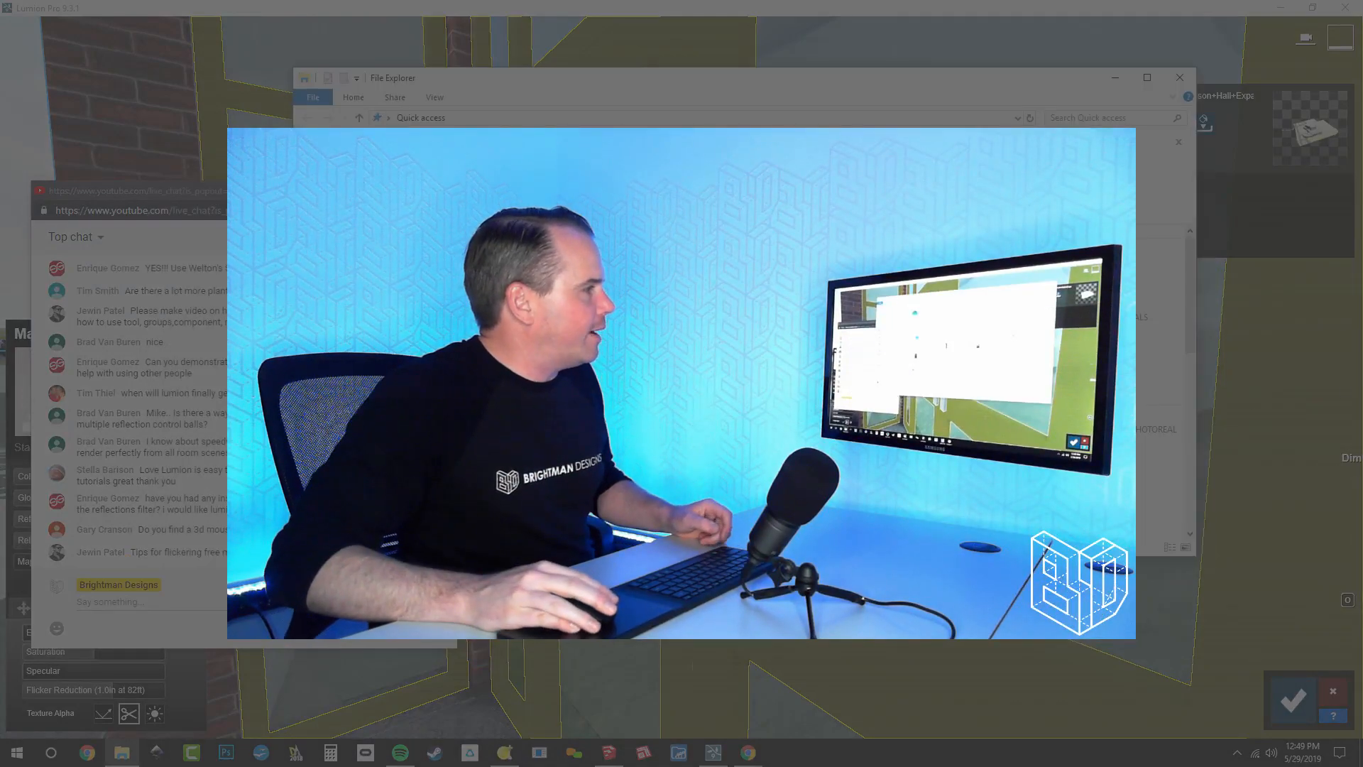
{"action": "double_click", "coordinate": [556, 263]}
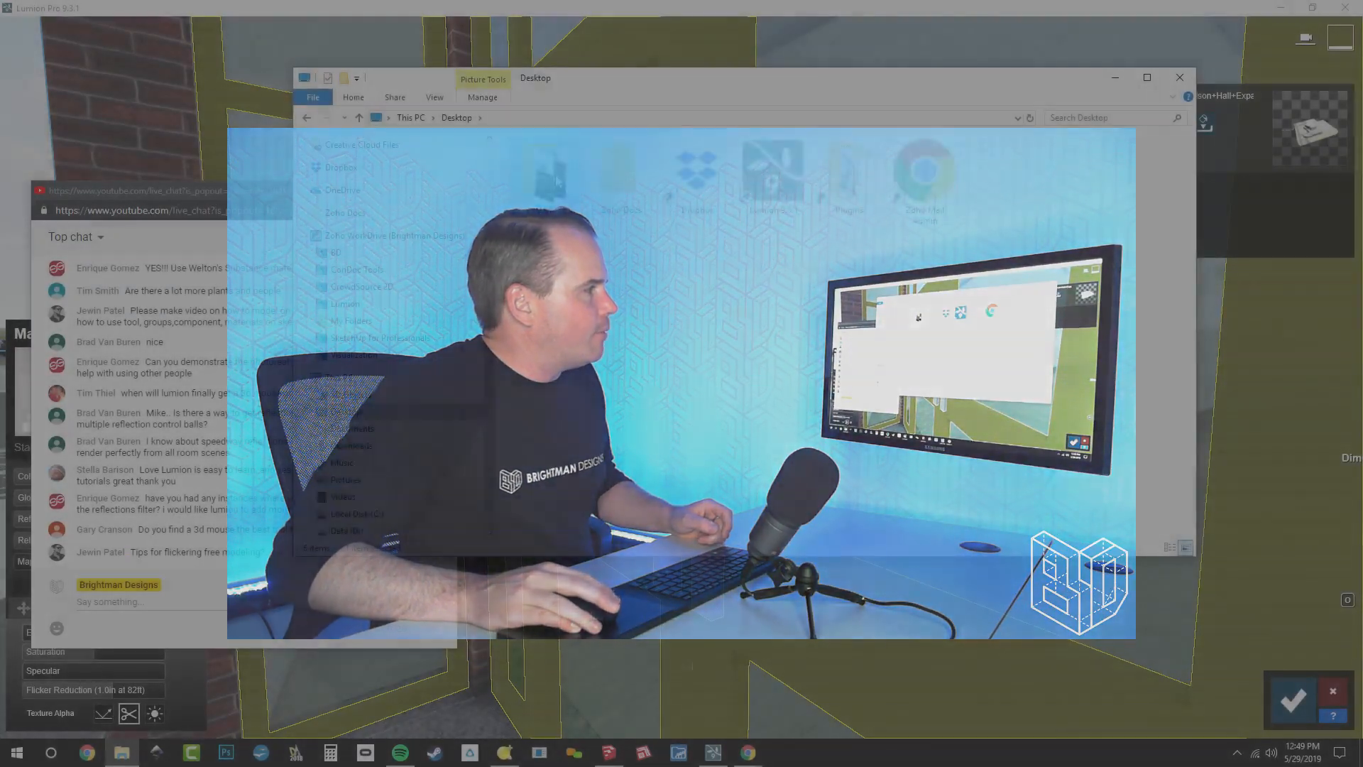
{"action": "double_click", "coordinate": [556, 258]}
{"action": "double_click", "coordinate": [557, 260]}
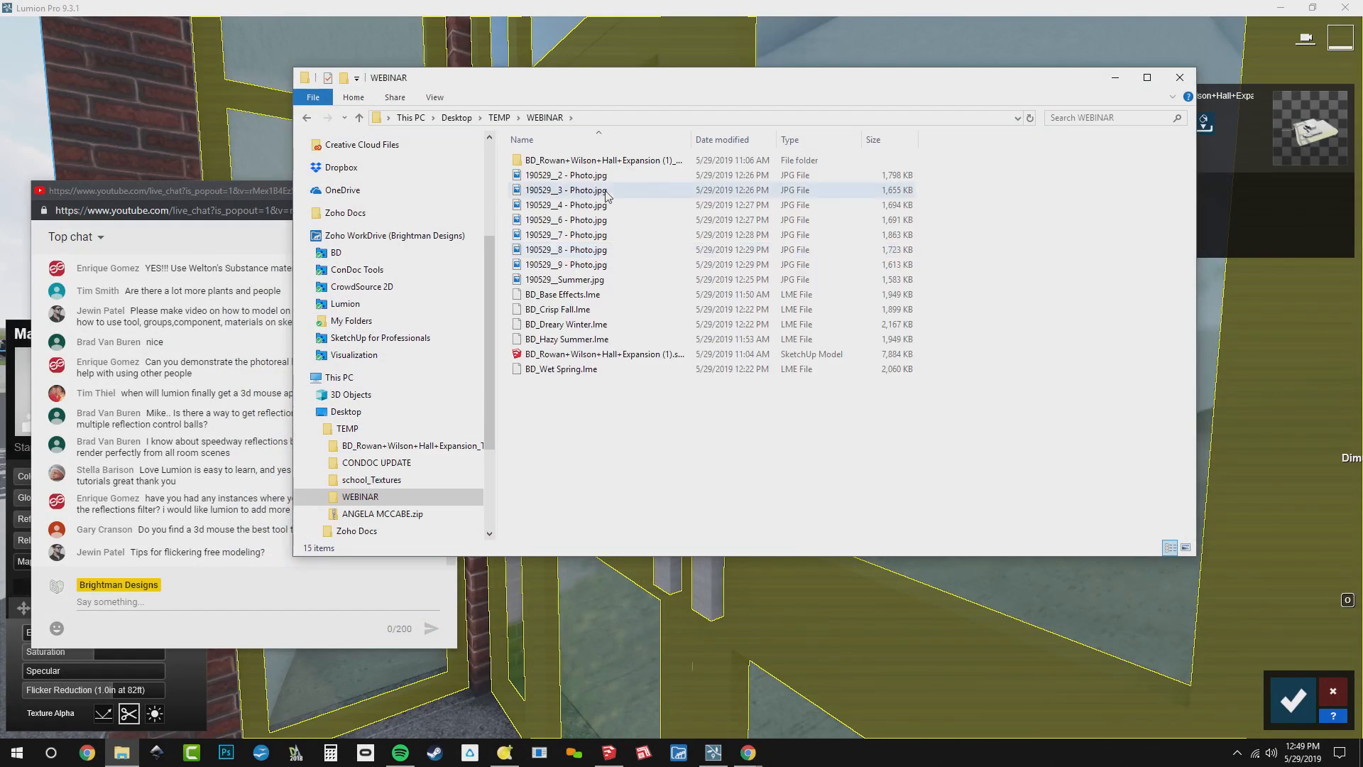
Open the 190529__2 - Photo.jpg render in the Photos app and show it full screen
{"action": "double_click", "coordinate": [596, 175]}
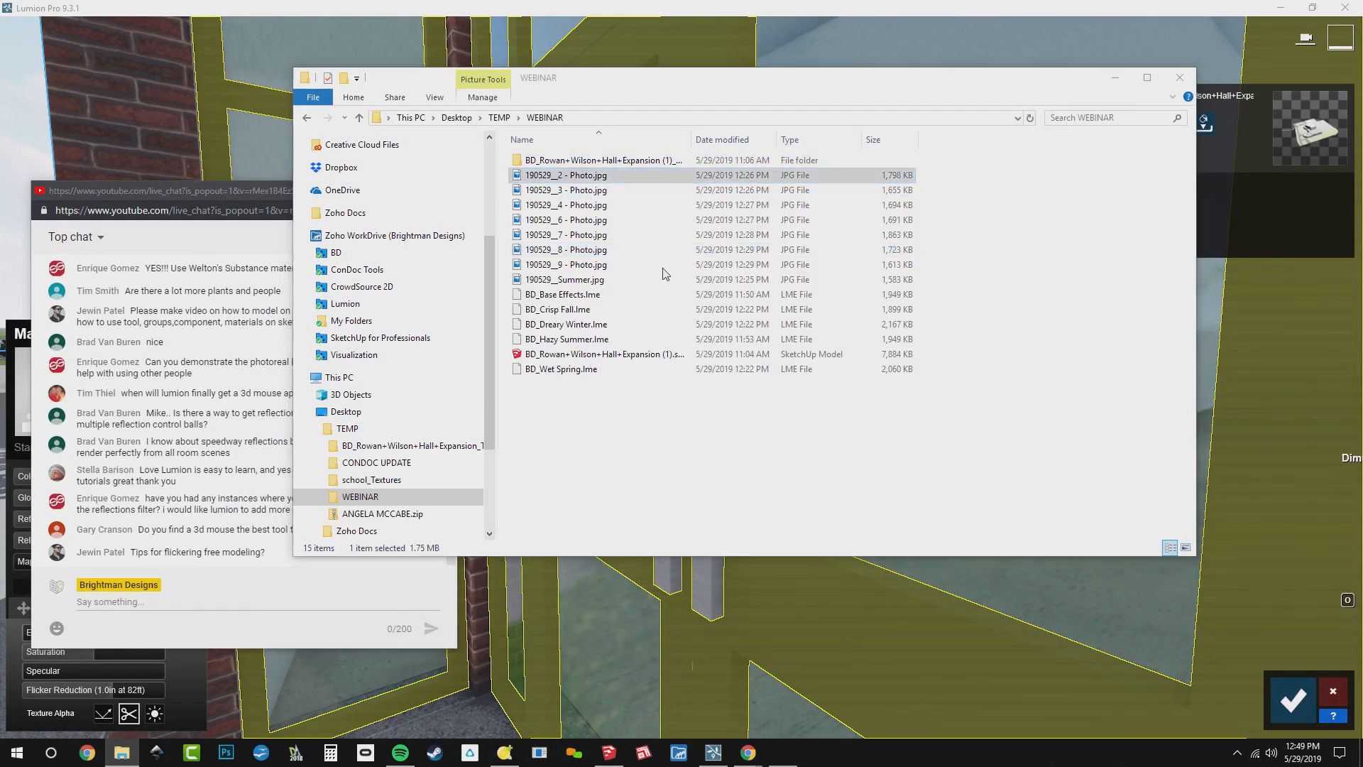
{"action": "scroll", "coordinate": [717, 320], "scroll_direction": "up", "scroll_amount": 3}
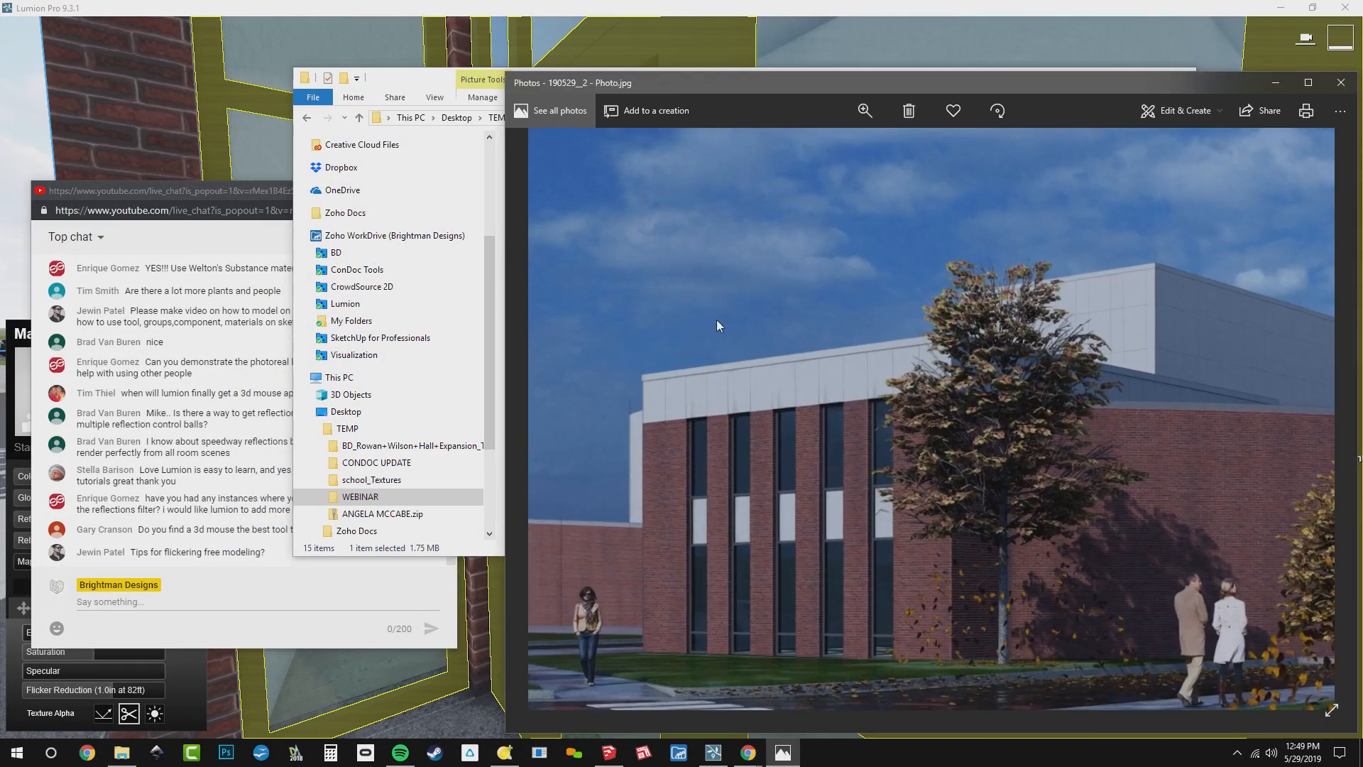
{"action": "right_click", "coordinate": [718, 320]}
{"action": "left_click", "coordinate": [769, 203]}
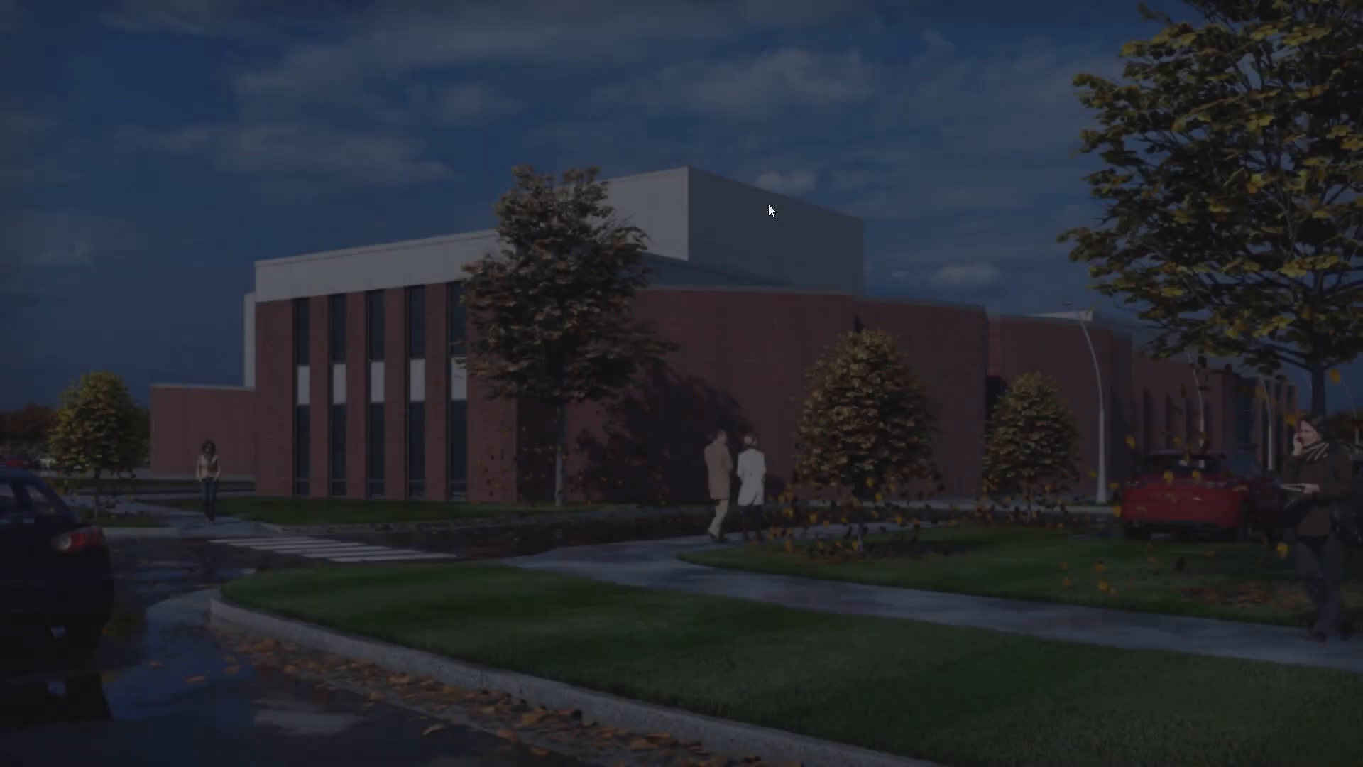